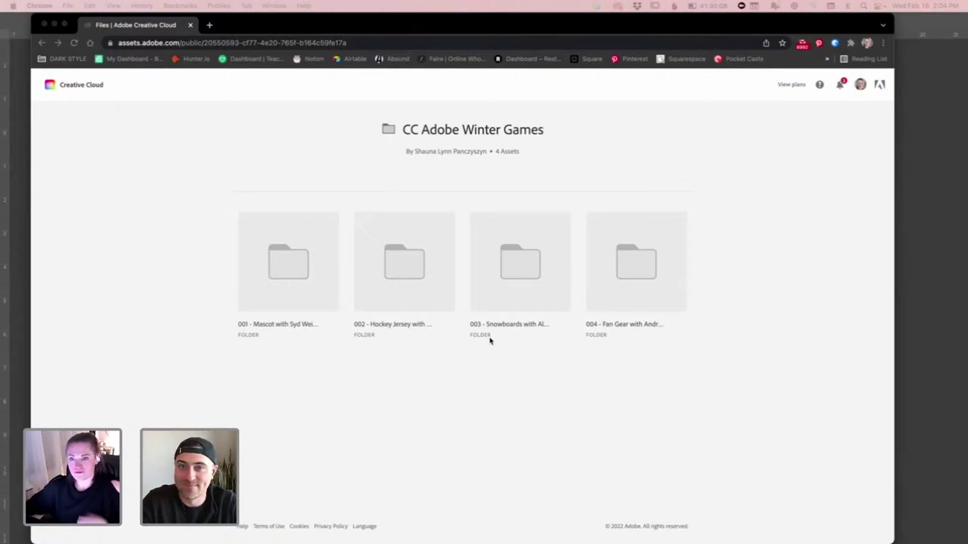
Open the 003 Snowboards folder in CC Adobe Winter Games and view its Character Prompts and Mockups subfolders
{"action": "left_click", "coordinate": [522, 249]}
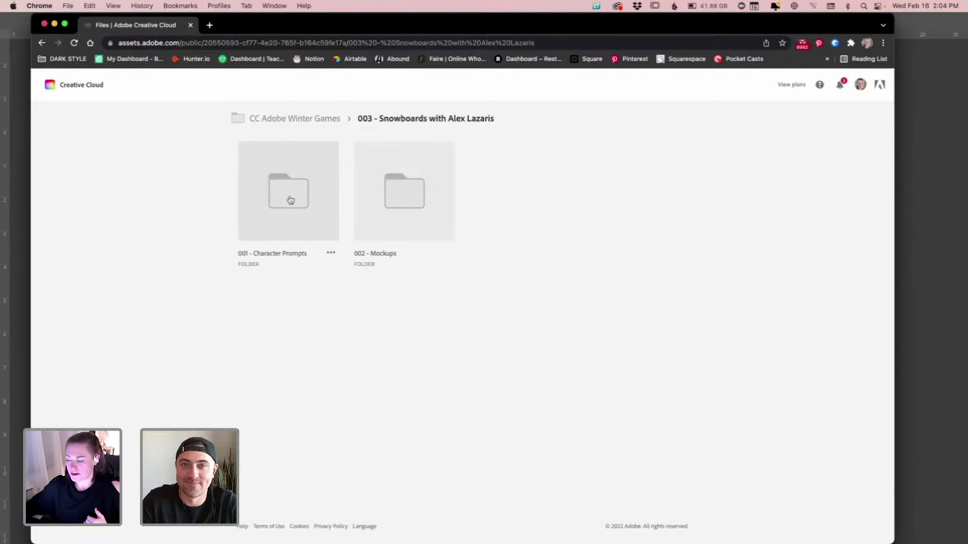
{"action": "left_click", "coordinate": [289, 200]}
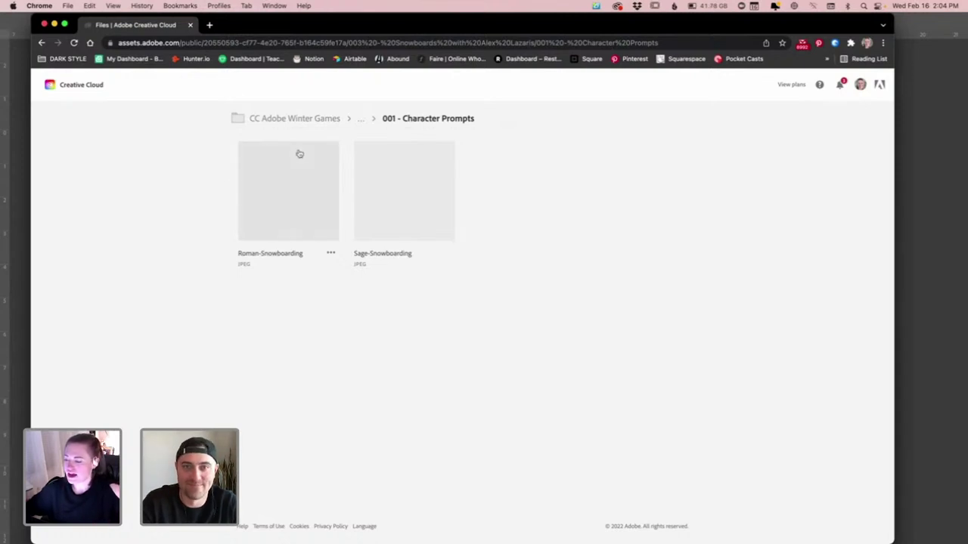
{"action": "left_click", "coordinate": [362, 121]}
{"action": "left_click", "coordinate": [380, 225]}
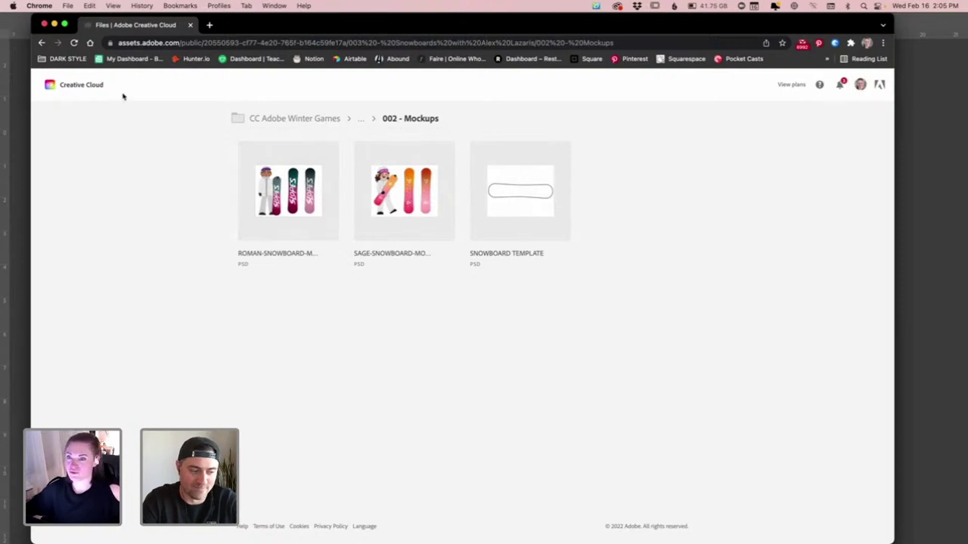
Switch to the Sage character sheet in Photoshop and activate the Move tool
{"action": "left_click", "coordinate": [22, 120]}
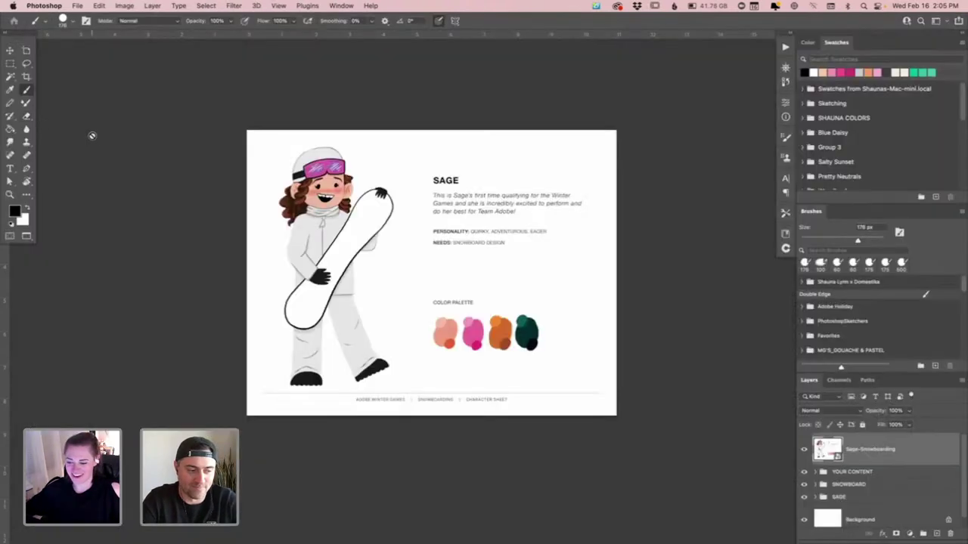
{"action": "left_click", "coordinate": [9, 50]}
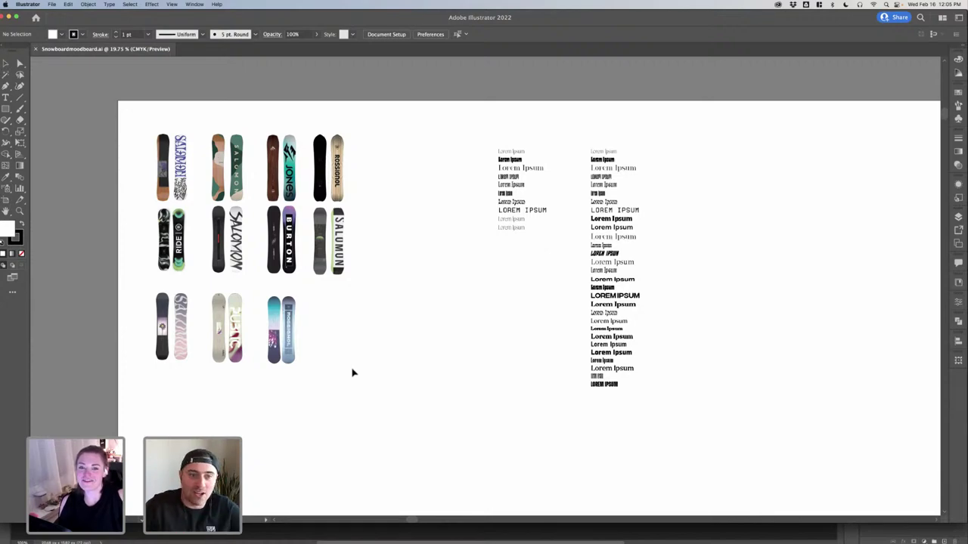
Examine the overall arrangement of reference snowboards on the Snowboardmoodboard.ai artboard in Illustrator
{"action": "scroll", "coordinate": [312, 350], "scroll_direction": "up", "scroll_amount": 5}
{"action": "scroll", "coordinate": [311, 349], "scroll_direction": "up", "scroll_amount": 2}
{"action": "scroll", "coordinate": [310, 349], "scroll_direction": "left", "scroll_amount": 3}
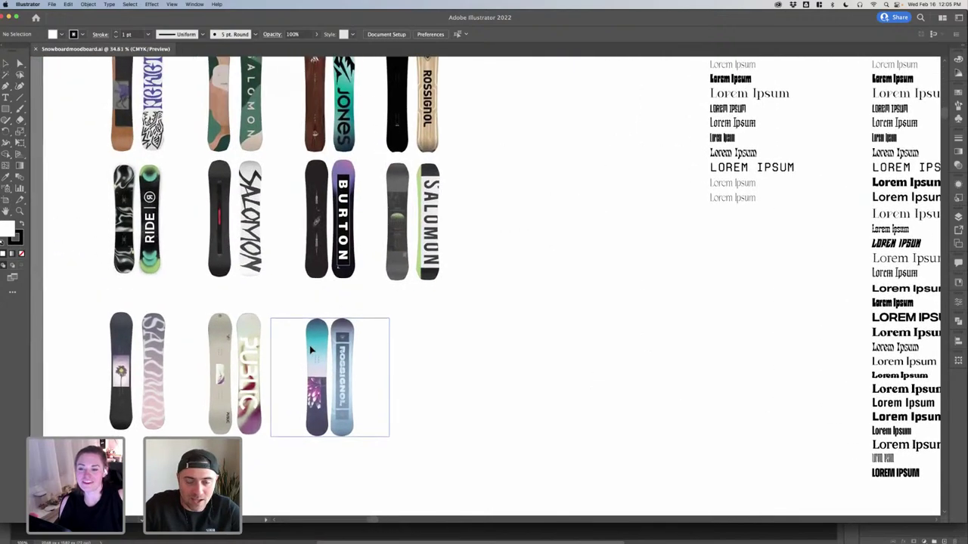
{"action": "scroll", "coordinate": [467, 353], "scroll_direction": "up", "scroll_amount": 2}
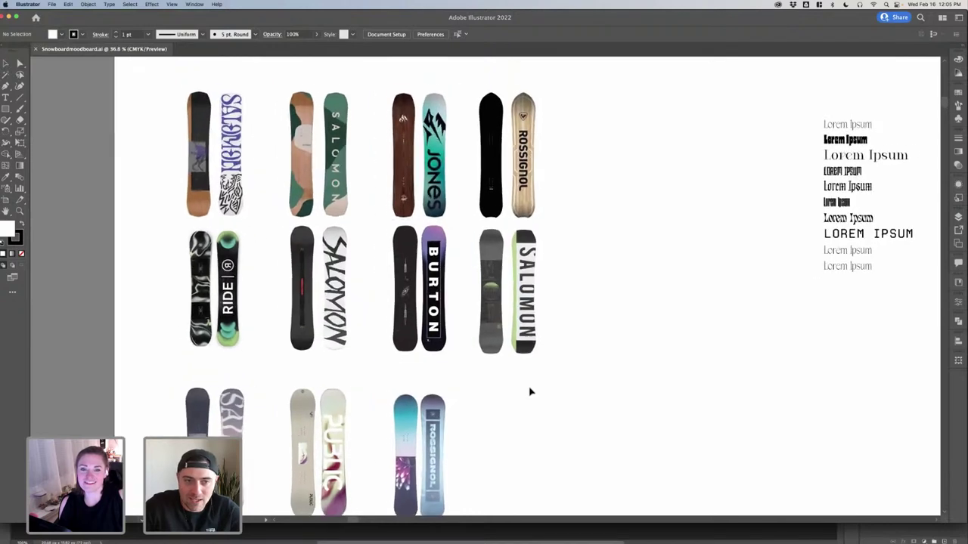
{"action": "scroll", "coordinate": [505, 386], "scroll_direction": "left", "scroll_amount": 1}
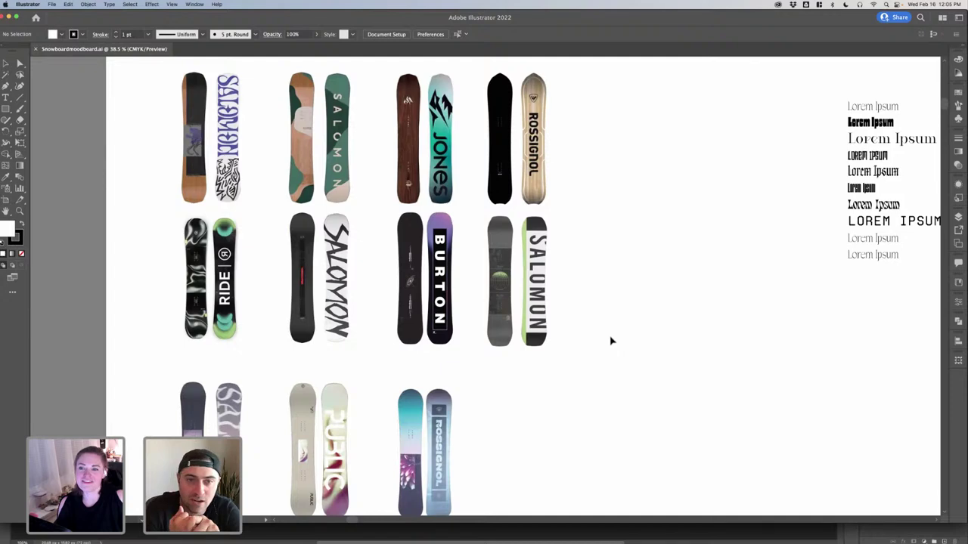
{"action": "scroll", "coordinate": [215, 151], "scroll_direction": "up", "scroll_amount": 3}
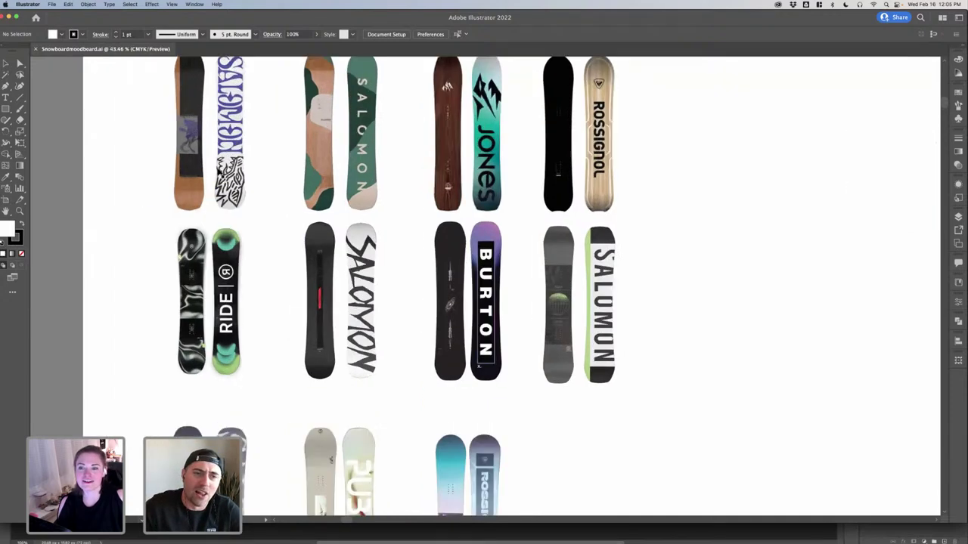
Examine the first row of snowboards up close, from the illustrated Salomon board to the Jones and Rossignol boards
{"action": "scroll", "coordinate": [216, 163], "scroll_direction": "up", "scroll_amount": 2}
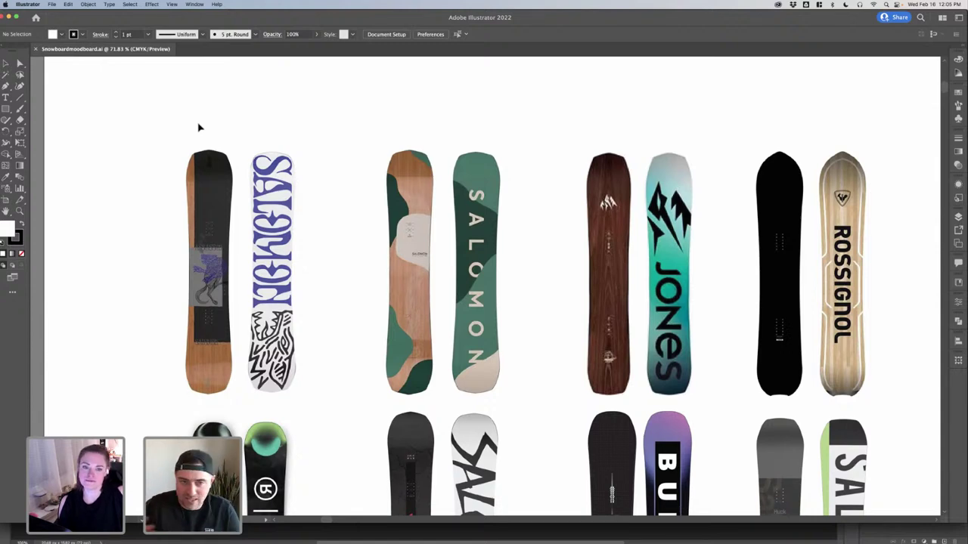
{"action": "scroll", "coordinate": [190, 204], "scroll_direction": "up", "scroll_amount": 5}
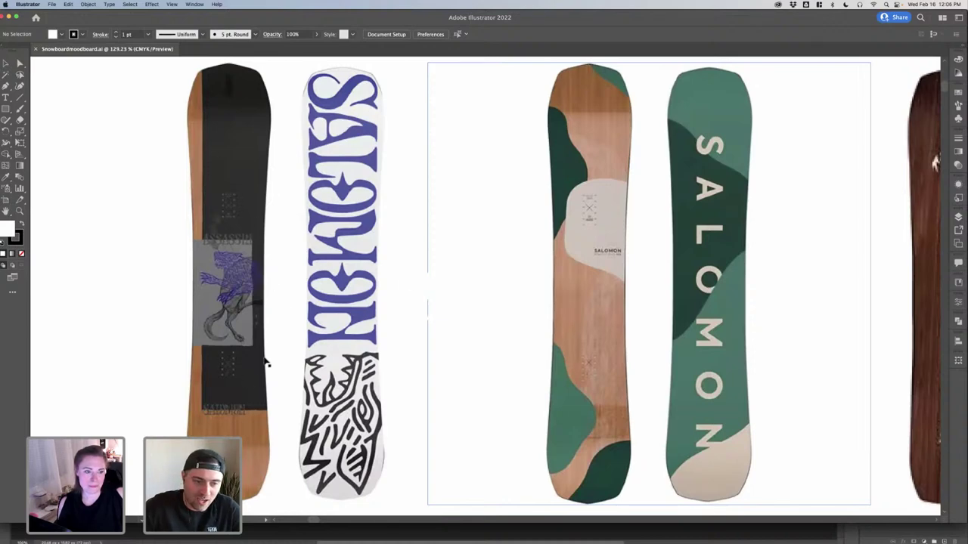
{"action": "scroll", "coordinate": [378, 255], "scroll_direction": "down", "scroll_amount": 2}
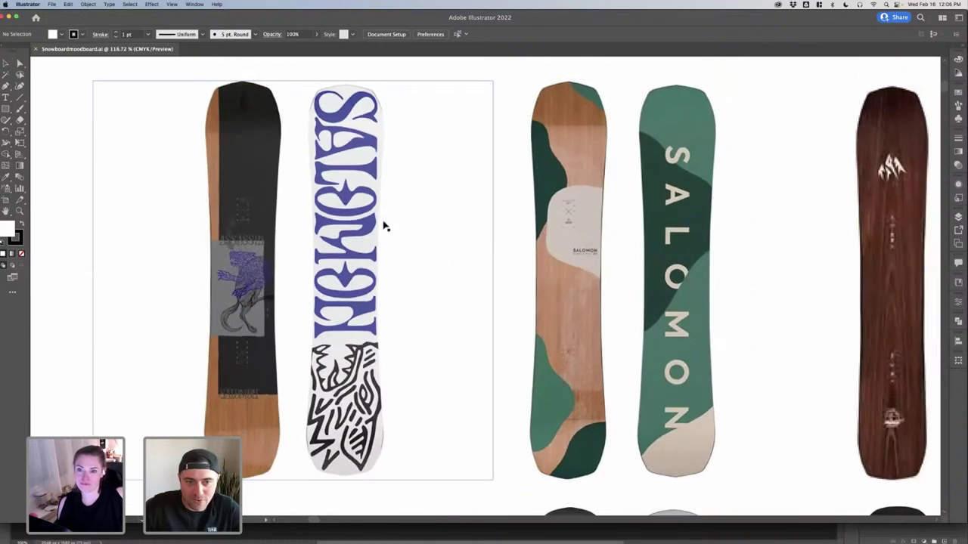
{"action": "scroll", "coordinate": [394, 249], "scroll_direction": "down", "scroll_amount": 2}
{"action": "scroll", "coordinate": [393, 250], "scroll_direction": "right", "scroll_amount": 5}
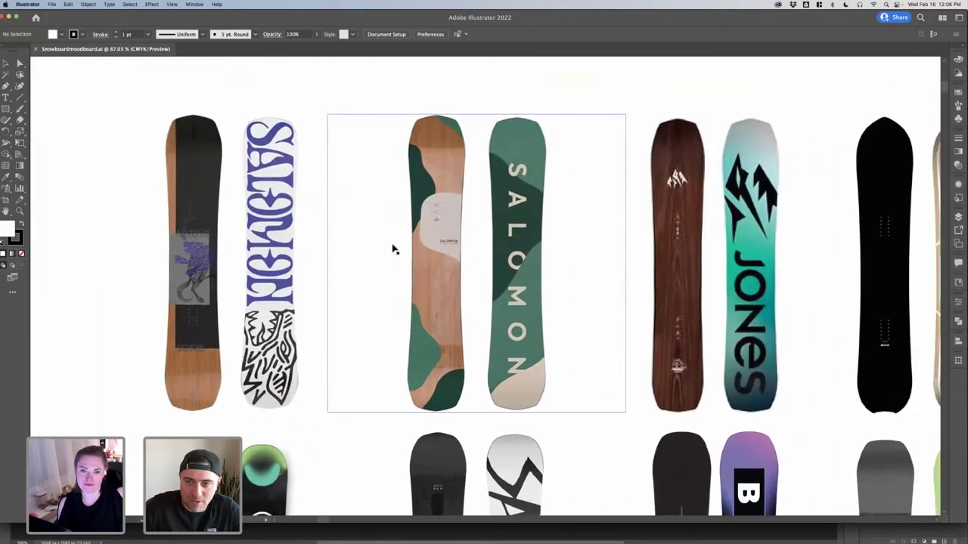
{"action": "scroll", "coordinate": [398, 254], "scroll_direction": "right", "scroll_amount": 3}
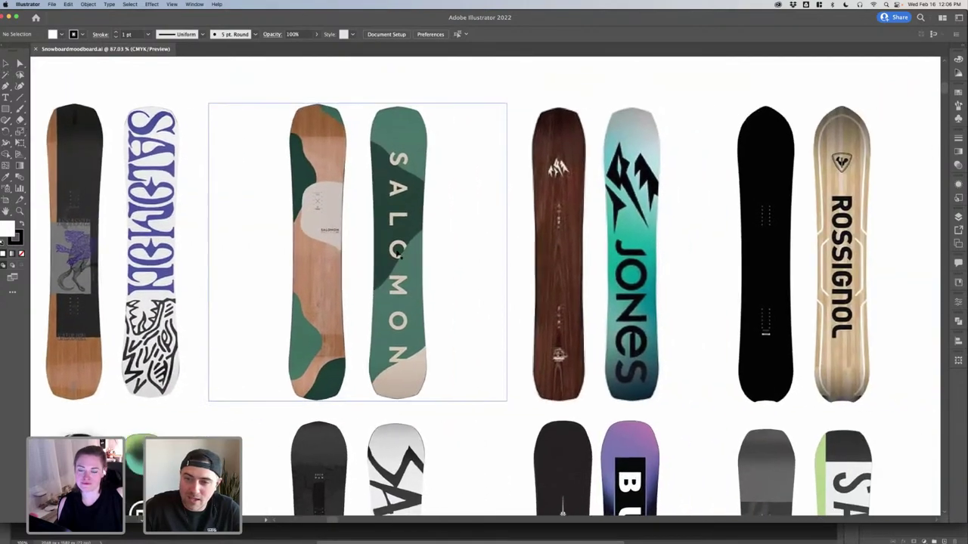
Examine the lettering and graphics of the second-row Ride, Salomon and Burton boards, including the globe artwork
{"action": "scroll", "coordinate": [730, 242], "scroll_direction": "down", "scroll_amount": 3}
{"action": "scroll", "coordinate": [562, 260], "scroll_direction": "down", "scroll_amount": 5}
{"action": "scroll", "coordinate": [562, 260], "scroll_direction": "left", "scroll_amount": 1}
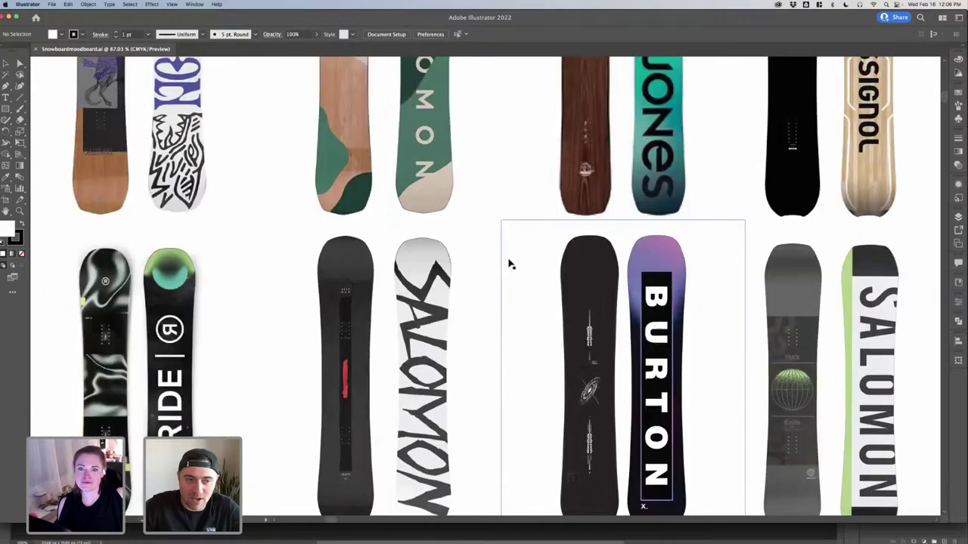
{"action": "scroll", "coordinate": [483, 264], "scroll_direction": "down", "scroll_amount": 1}
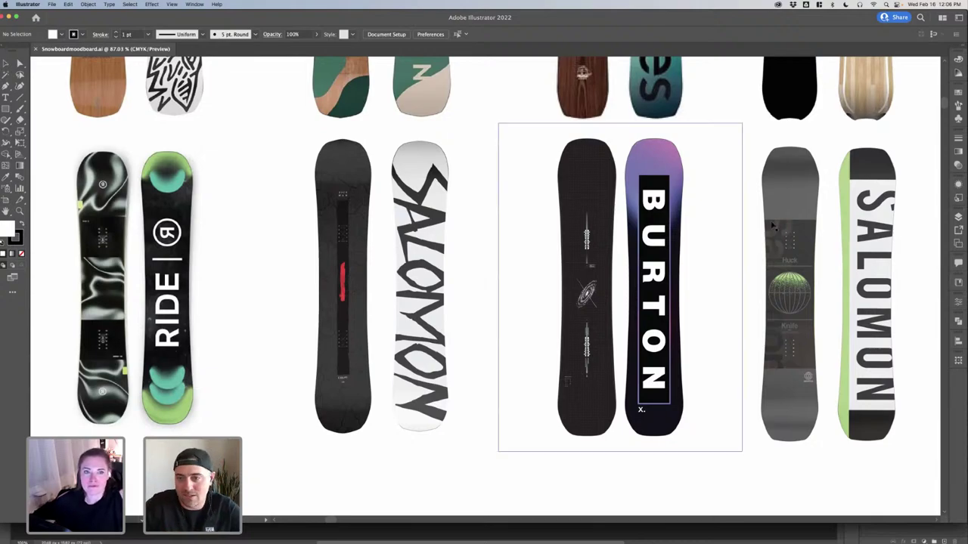
{"action": "left_click_drag", "start_coordinate": [783, 232], "coordinate": [623, 239]}
{"action": "scroll", "coordinate": [622, 238], "scroll_direction": "up", "scroll_amount": 6}
{"action": "scroll", "coordinate": [624, 239], "scroll_direction": "down", "scroll_amount": 2}
{"action": "scroll", "coordinate": [623, 239], "scroll_direction": "right", "scroll_amount": 1}
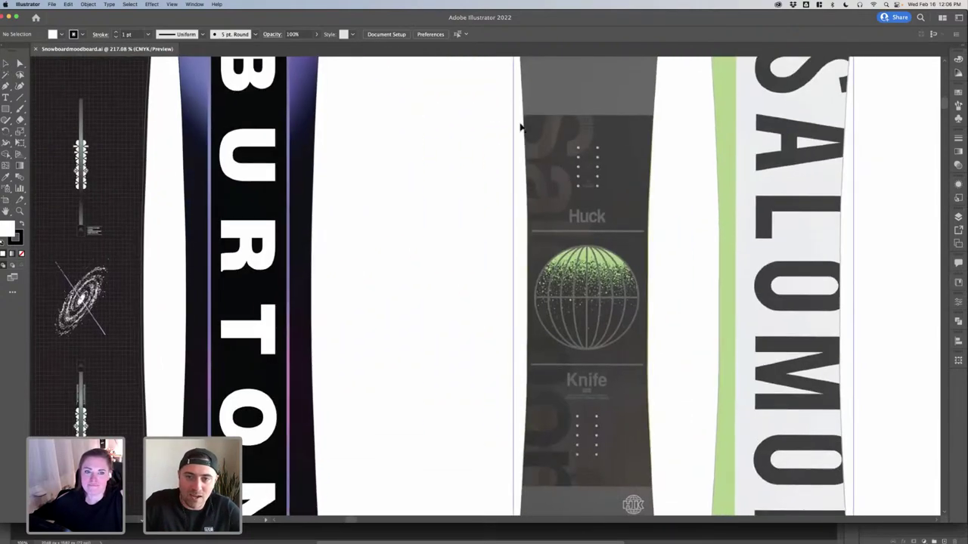
{"action": "scroll", "coordinate": [582, 325], "scroll_direction": "down", "scroll_amount": 5}
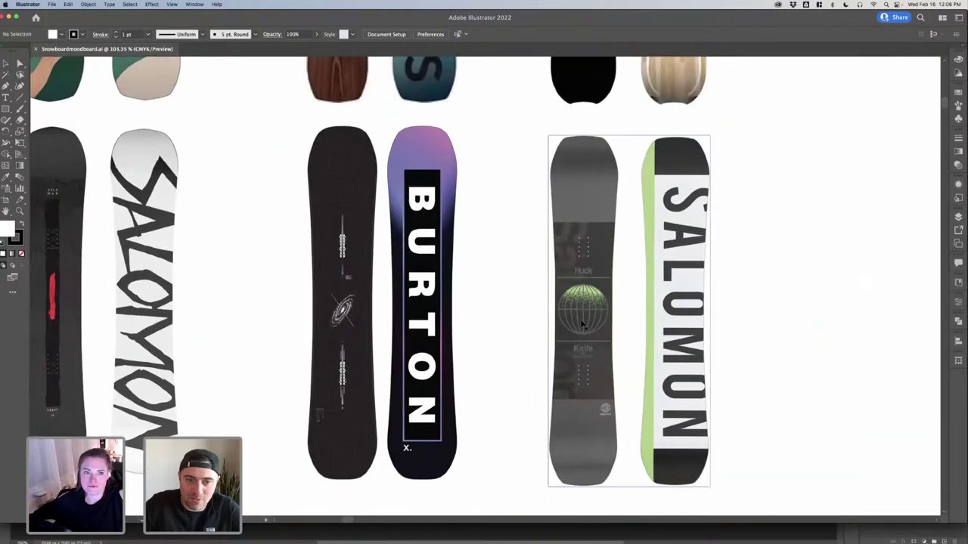
{"action": "scroll", "coordinate": [581, 325], "scroll_direction": "down", "scroll_amount": 5}
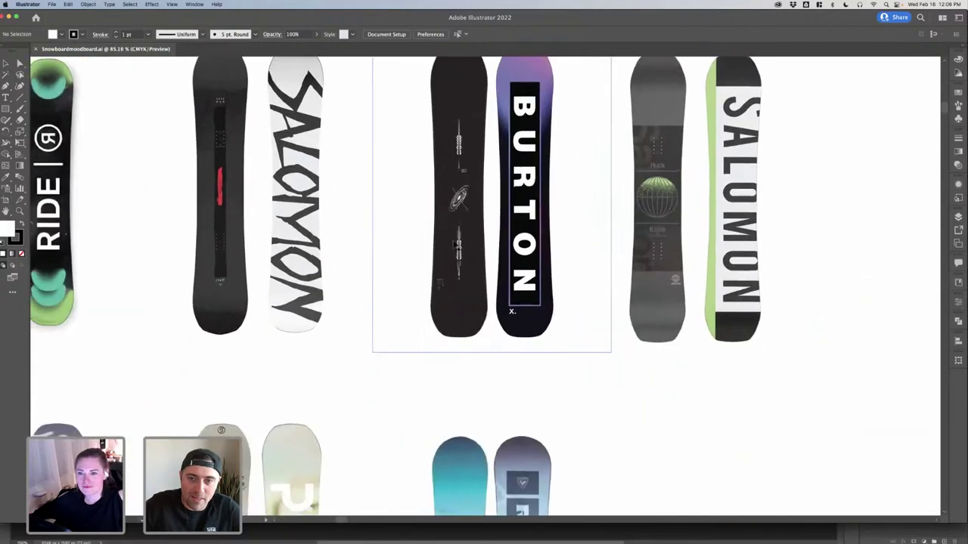
Examine the third-row Salomon, Public and Rossignol boards, including the face photo on the Public board
{"action": "scroll", "coordinate": [494, 235], "scroll_direction": "down", "scroll_amount": 4}
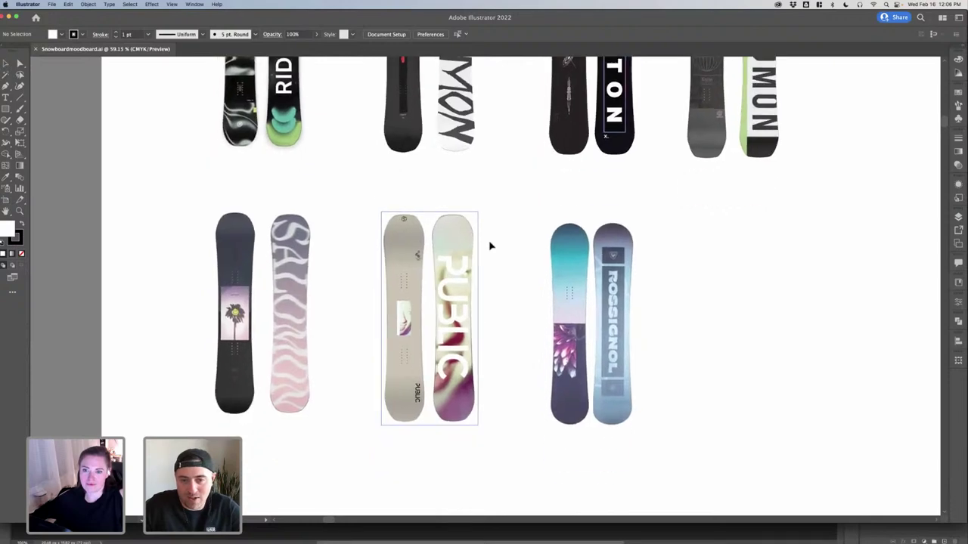
{"action": "scroll", "coordinate": [516, 363], "scroll_direction": "up", "scroll_amount": 3}
{"action": "scroll", "coordinate": [577, 438], "scroll_direction": "left", "scroll_amount": 2}
{"action": "scroll", "coordinate": [575, 441], "scroll_direction": "up", "scroll_amount": 3}
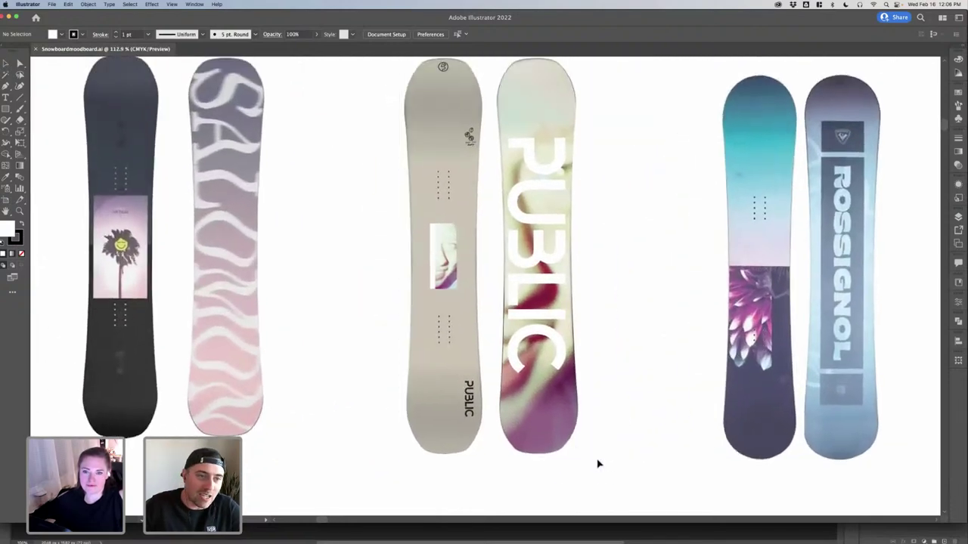
{"action": "scroll", "coordinate": [598, 463], "scroll_direction": "up", "scroll_amount": 1}
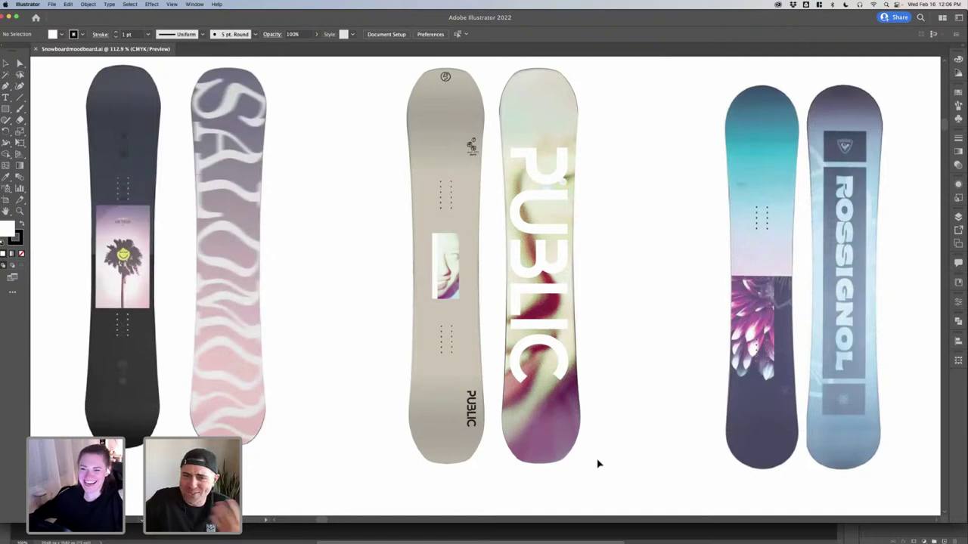
{"action": "scroll", "coordinate": [461, 264], "scroll_direction": "up", "scroll_amount": 5}
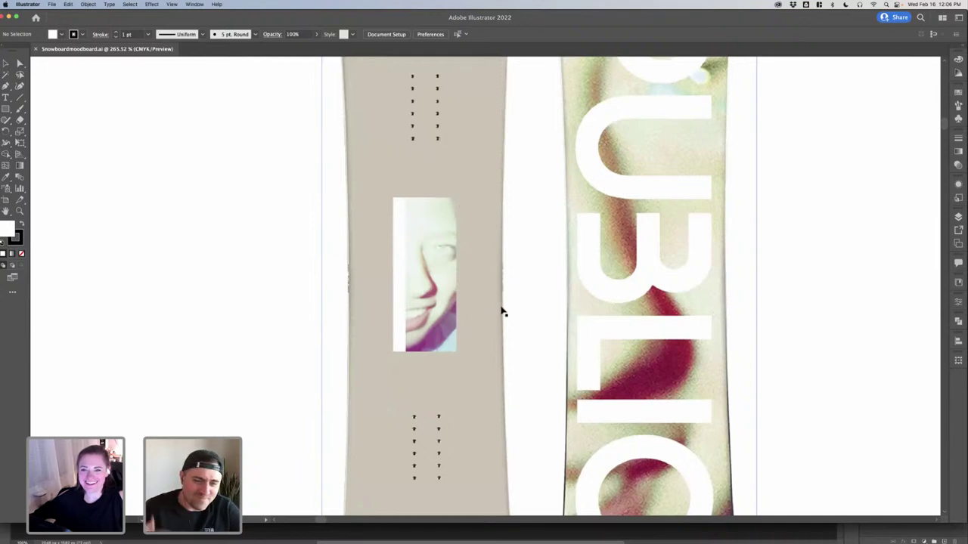
{"action": "scroll", "coordinate": [503, 311], "scroll_direction": "down", "scroll_amount": 5}
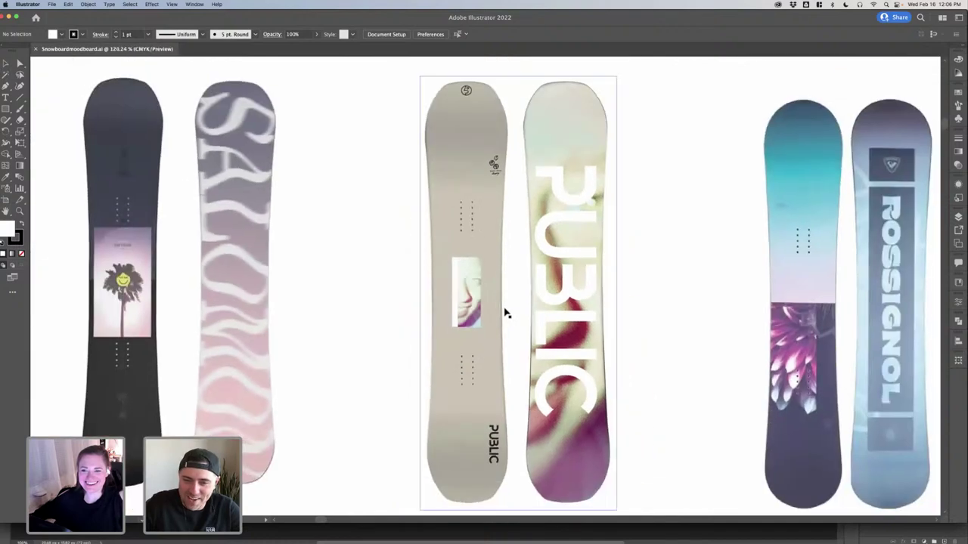
{"action": "scroll", "coordinate": [506, 314], "scroll_direction": "up", "scroll_amount": 1}
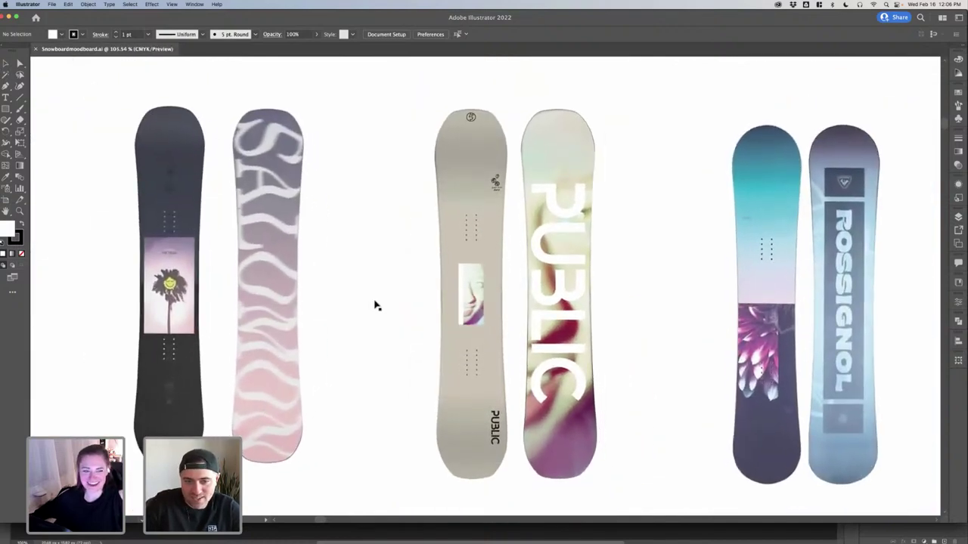
Compare the third-row boards with the rows above by viewing the whole snowboard moodboard
{"action": "scroll", "coordinate": [785, 303], "scroll_direction": "down", "scroll_amount": 3}
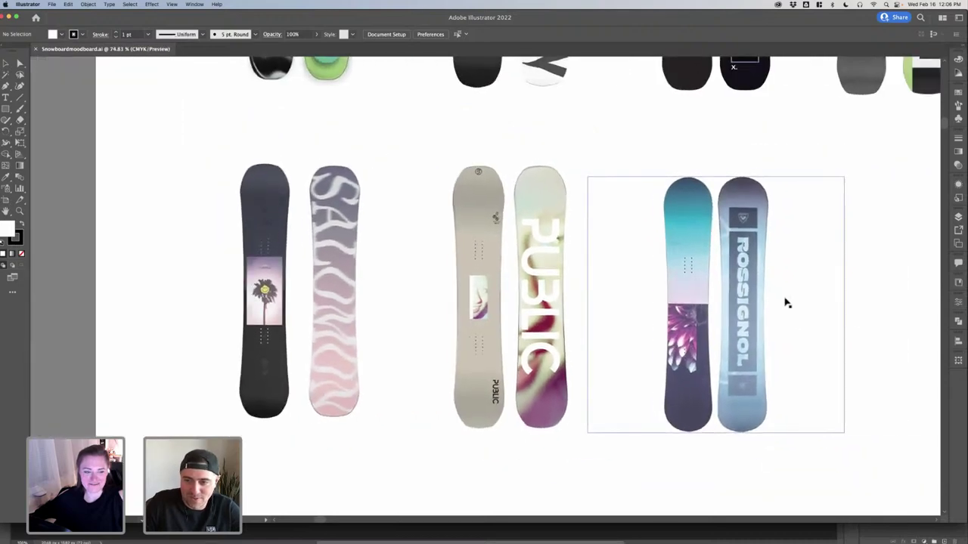
{"action": "scroll", "coordinate": [864, 283], "scroll_direction": "right", "scroll_amount": 3}
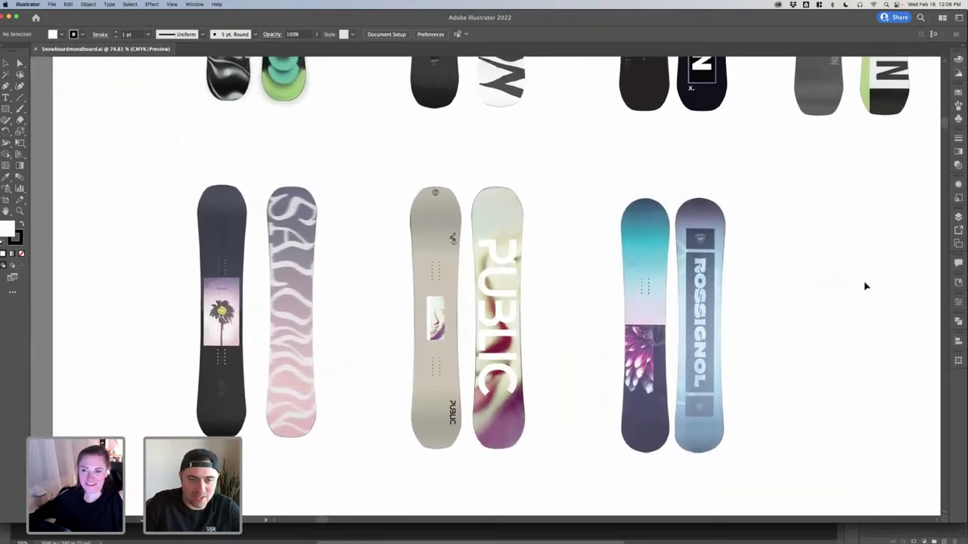
{"action": "scroll", "coordinate": [866, 286], "scroll_direction": "down", "scroll_amount": 1}
{"action": "scroll", "coordinate": [865, 286], "scroll_direction": "up", "scroll_amount": 2}
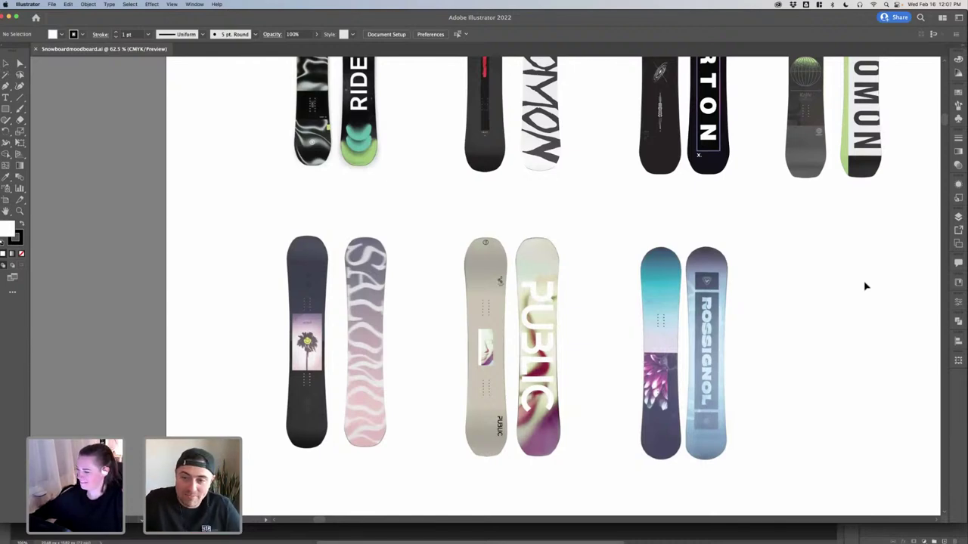
{"action": "scroll", "coordinate": [864, 282], "scroll_direction": "right", "scroll_amount": 2}
{"action": "scroll", "coordinate": [806, 287], "scroll_direction": "down", "scroll_amount": 2}
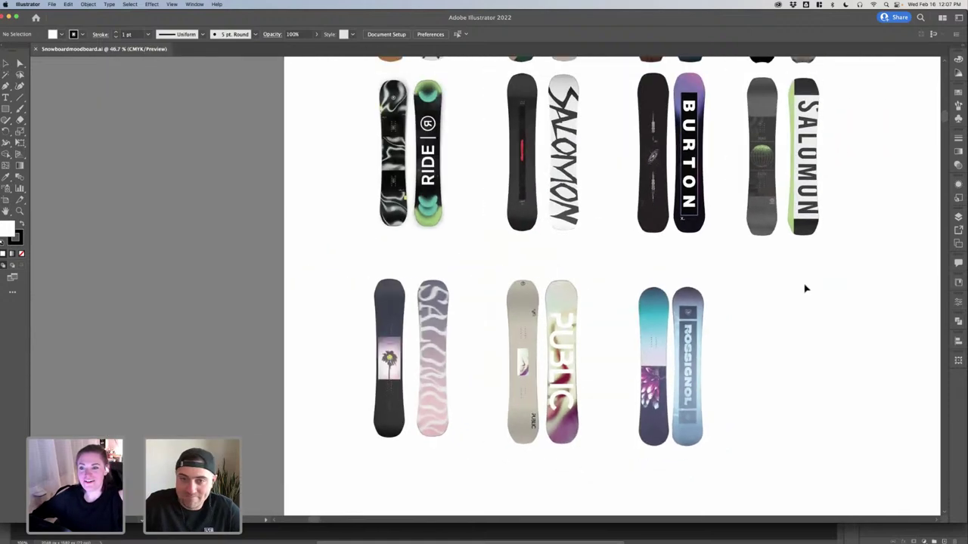
{"action": "scroll", "coordinate": [806, 287], "scroll_direction": "up", "scroll_amount": 1}
{"action": "scroll", "coordinate": [806, 287], "scroll_direction": "down", "scroll_amount": 3}
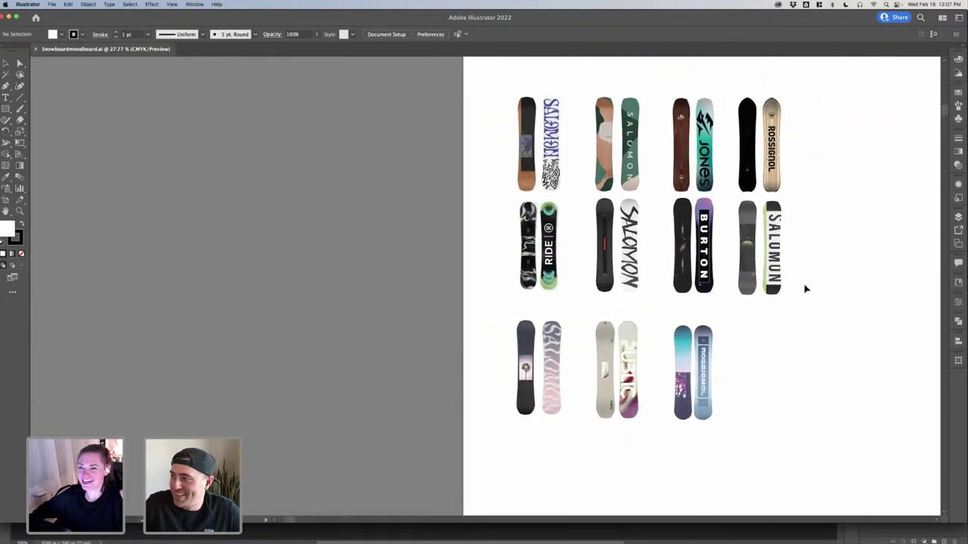
{"action": "scroll", "coordinate": [806, 288], "scroll_direction": "right", "scroll_amount": 3}
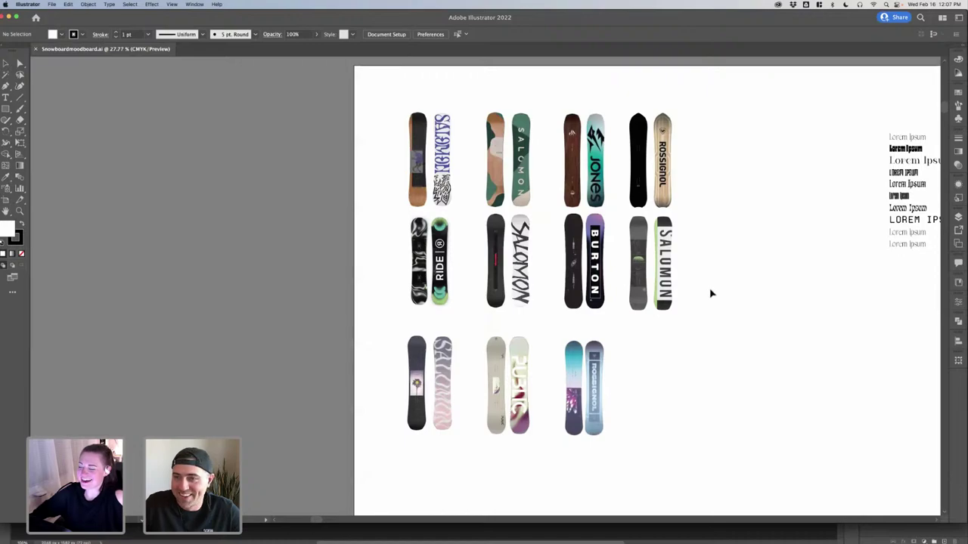
{"action": "scroll", "coordinate": [710, 294], "scroll_direction": "up", "scroll_amount": 2}
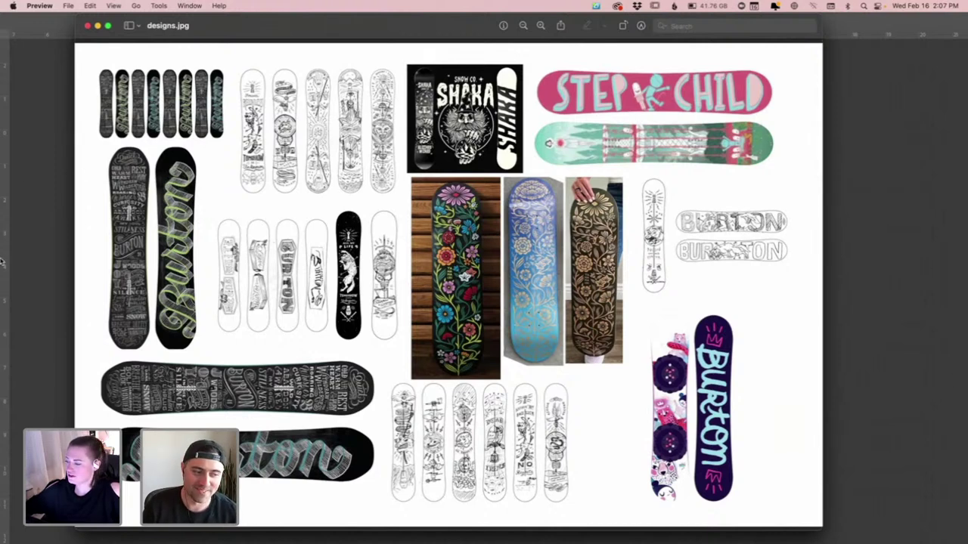
Move the designs.jpg reference window off the Sage character sheet
{"action": "left_click_drag", "start_coordinate": [236, 27], "coordinate": [967, 83]}
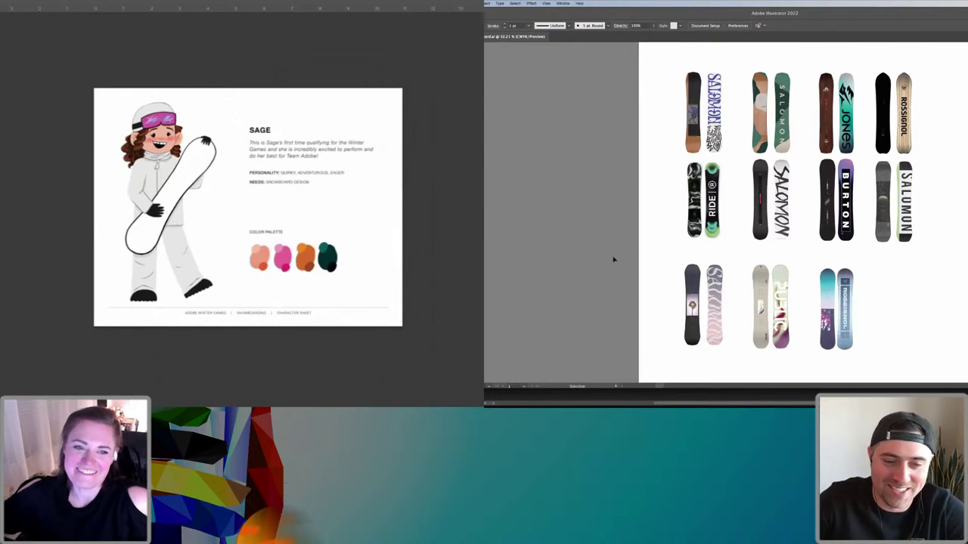
{"action": "scroll", "coordinate": [898, 266], "scroll_direction": "right", "scroll_amount": 3}
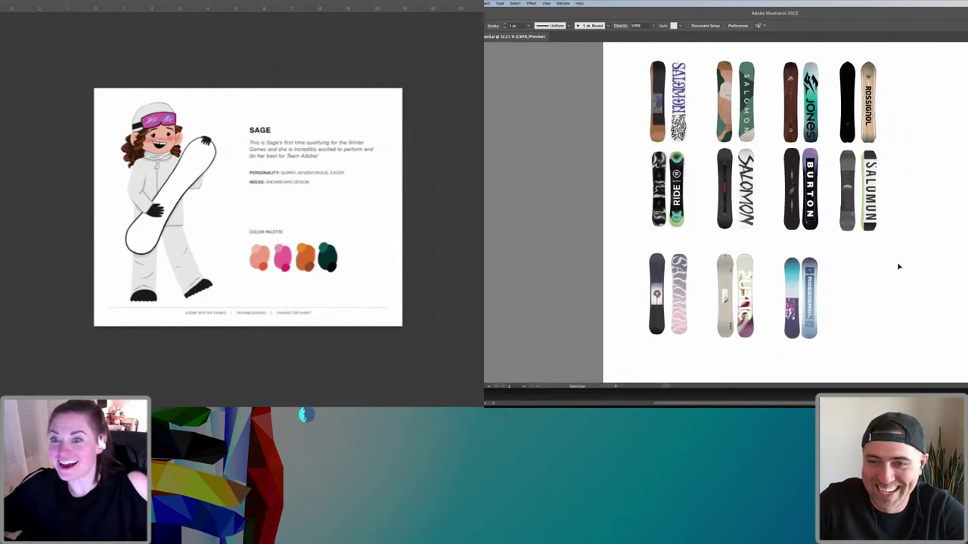
{"action": "scroll", "coordinate": [898, 267], "scroll_direction": "right", "scroll_amount": 4}
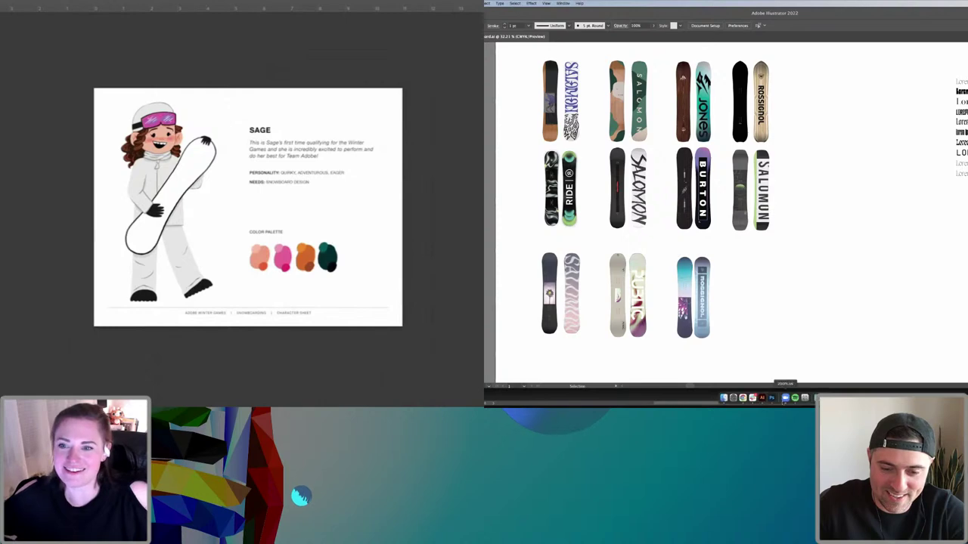
Switch to Photoshop, undo the last shift of the Roman character sheet, and compare the sheet with the SLOPES snowboard mockup
{"action": "left_click", "coordinate": [772, 398]}
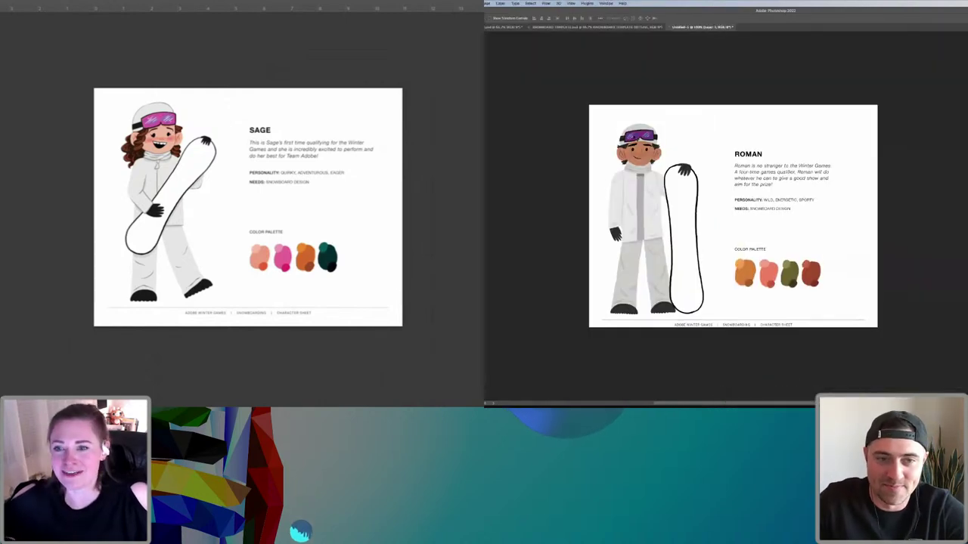
{"action": "key", "text": "super+z"}
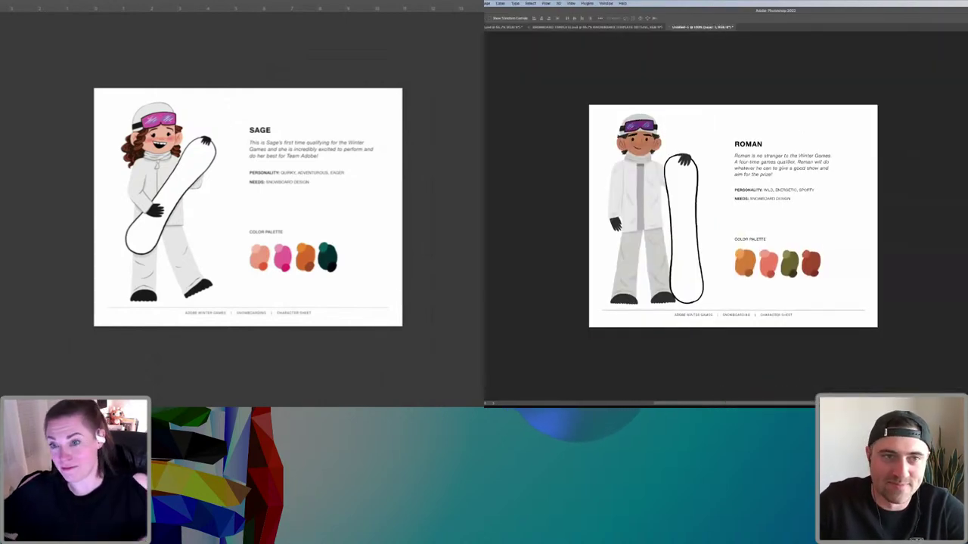
{"action": "left_click", "coordinate": [597, 27]}
{"action": "left_click", "coordinate": [504, 27]}
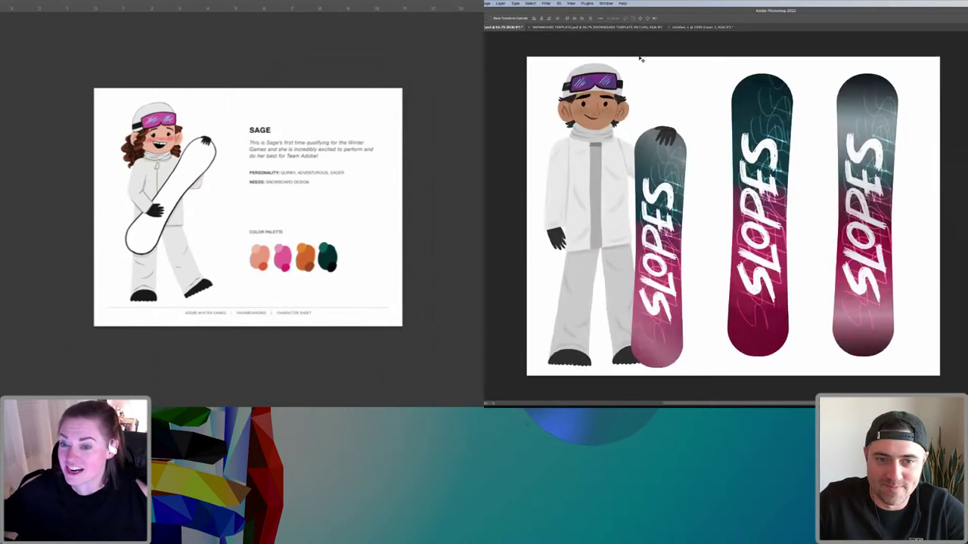
{"action": "left_click", "coordinate": [689, 27]}
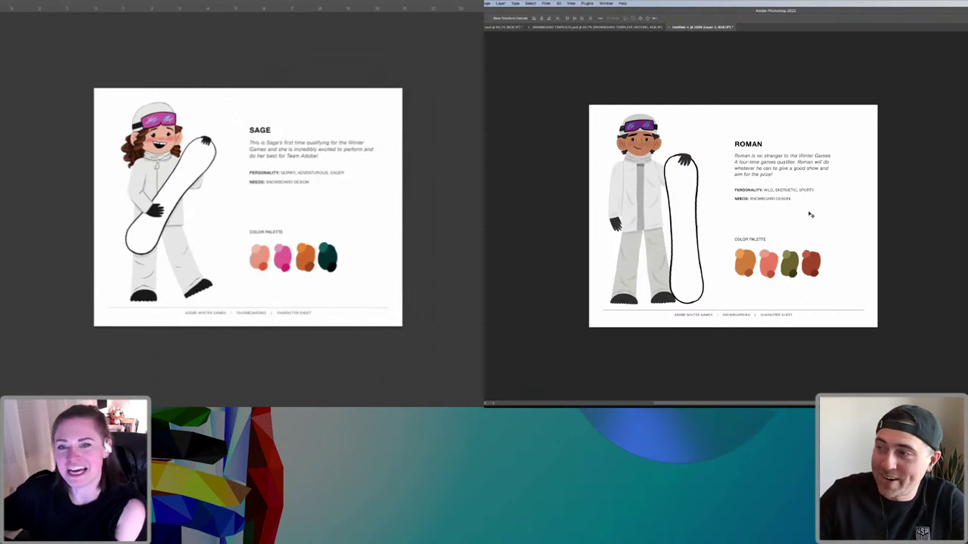
{"action": "scroll", "coordinate": [809, 214], "scroll_direction": "up", "scroll_amount": 1}
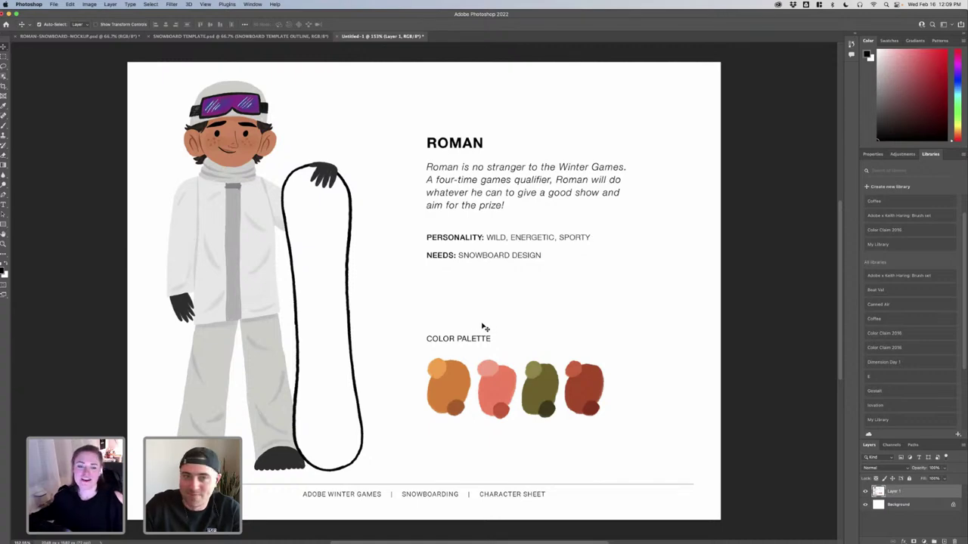
In SNOWBOARD TEMPLATE.psd, check the SNOWBOARD TEMPLATE OUTLINE layer by hiding and showing it, and select the YOUR ART HERE layer
{"action": "left_click", "coordinate": [250, 36]}
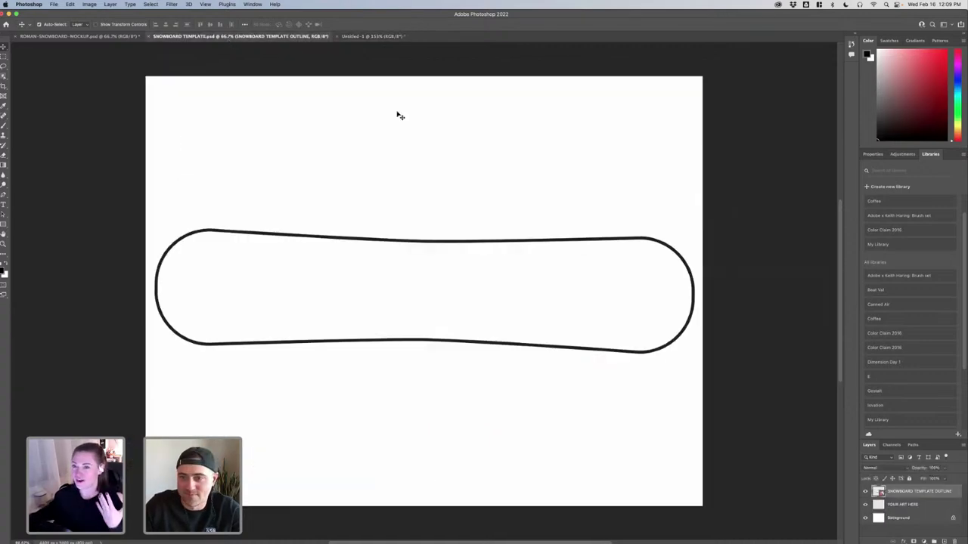
{"action": "left_click", "coordinate": [357, 36]}
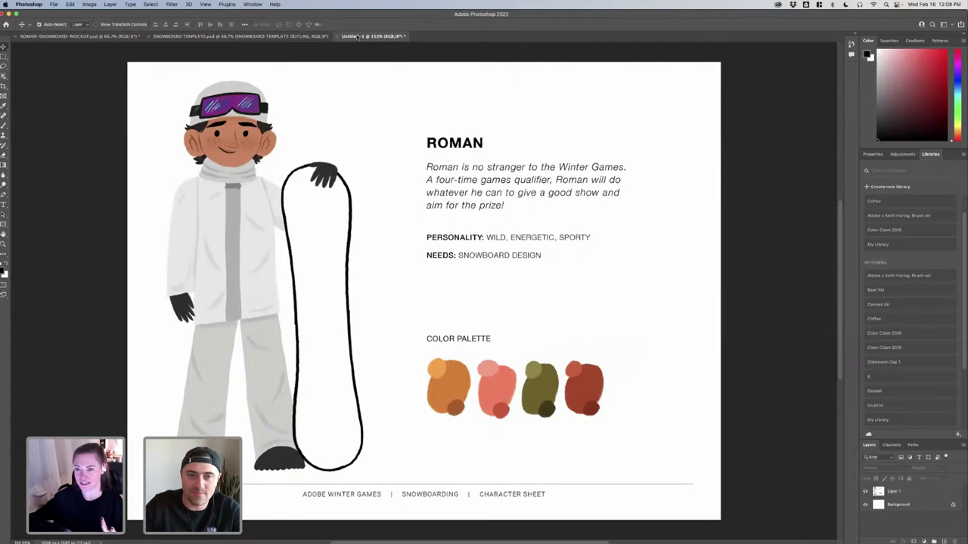
{"action": "left_click", "coordinate": [249, 36]}
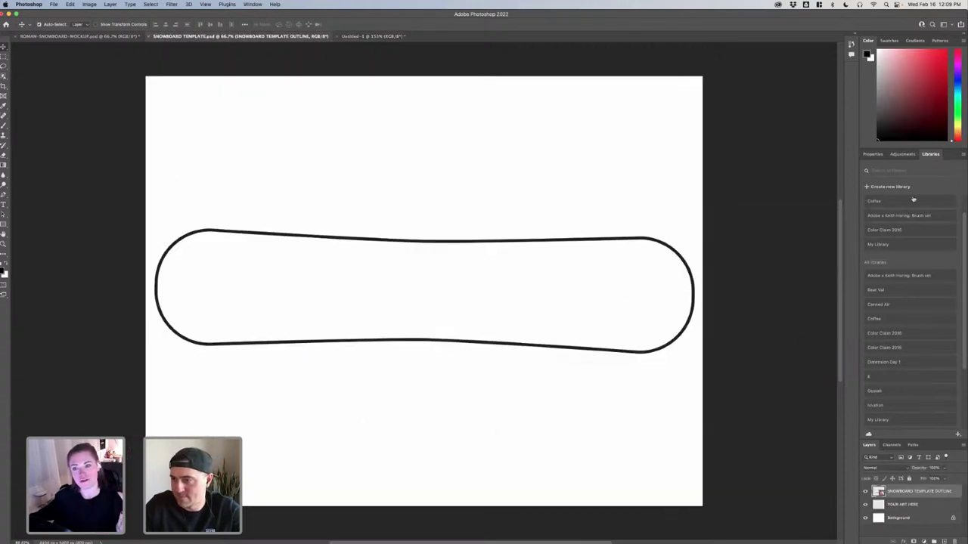
{"action": "left_click", "coordinate": [875, 154]}
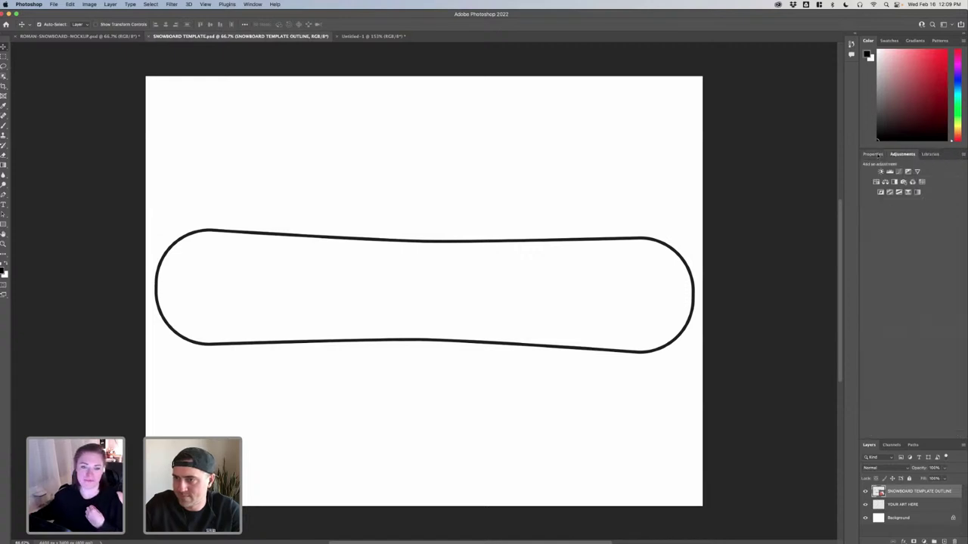
{"action": "left_click_drag", "start_coordinate": [913, 438], "coordinate": [913, 281]}
{"action": "left_click", "coordinate": [865, 334]}
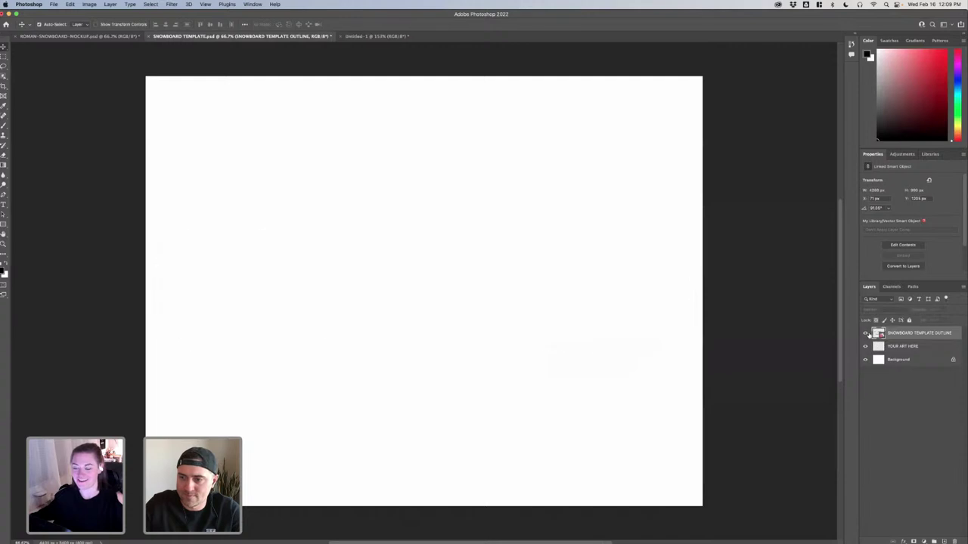
{"action": "left_click", "coordinate": [866, 333]}
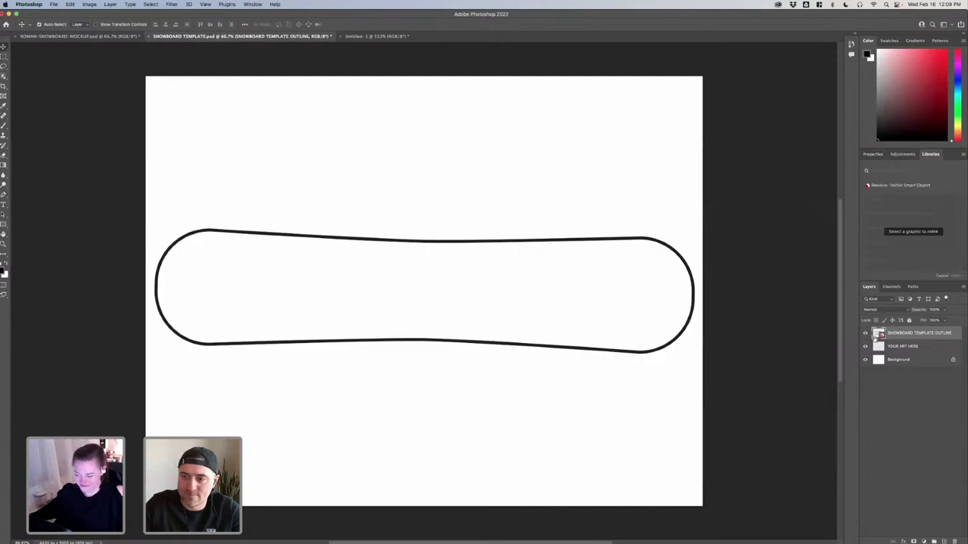
{"action": "left_click", "coordinate": [878, 348]}
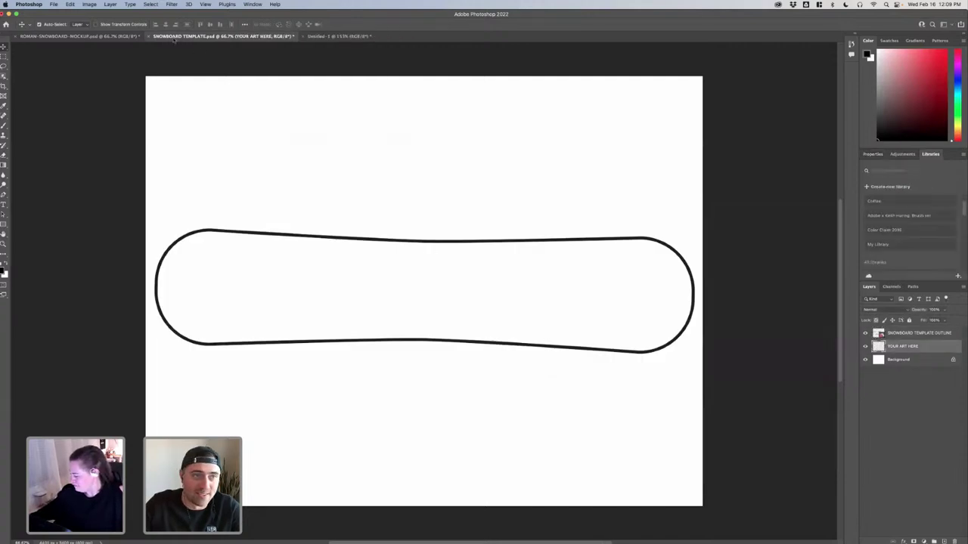
Review ROMAN-SNOWBOARD-MOCKUP.psd alongside the blank snowboard template and the Roman character sheet
{"action": "left_click", "coordinate": [106, 37]}
{"action": "left_click", "coordinate": [219, 36]}
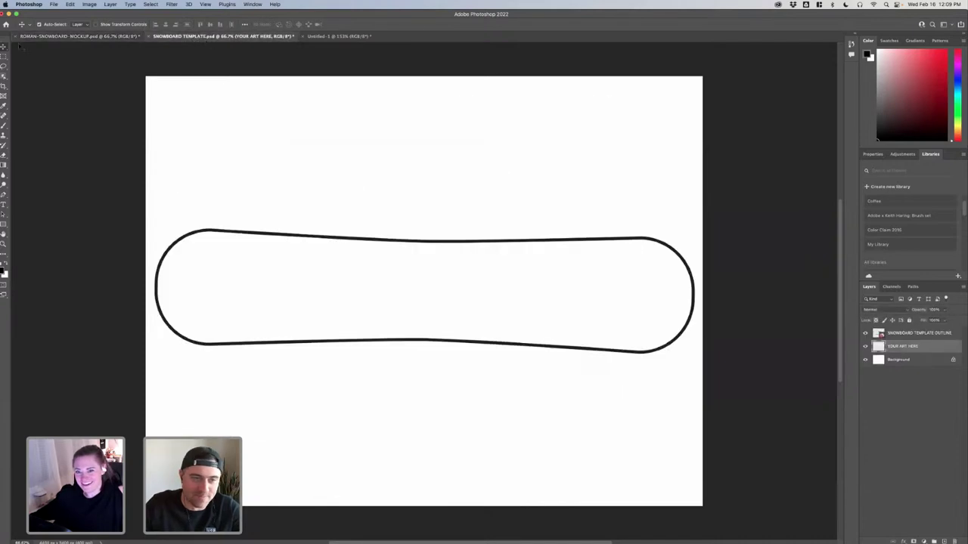
{"action": "left_click", "coordinate": [61, 35]}
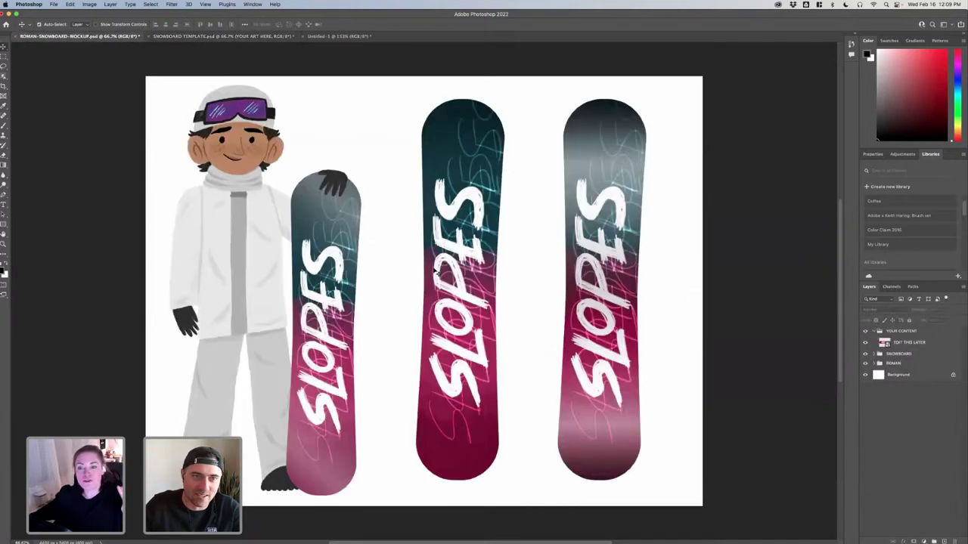
{"action": "left_click", "coordinate": [241, 36]}
{"action": "left_click", "coordinate": [307, 36]}
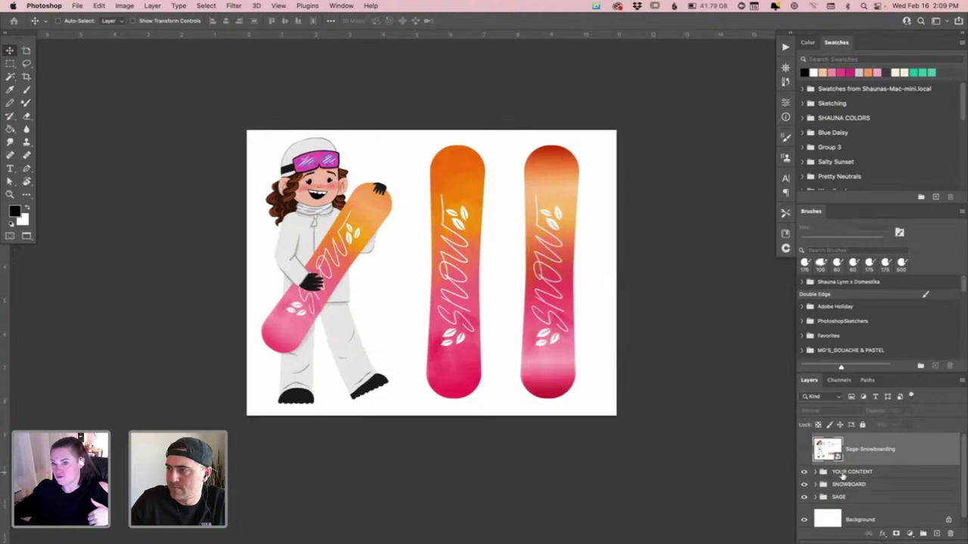
Open the contents of the EDIT THIS LAYER smart object in the Sage mockup's YOUR CONTENT group
{"action": "left_click", "coordinate": [816, 472]}
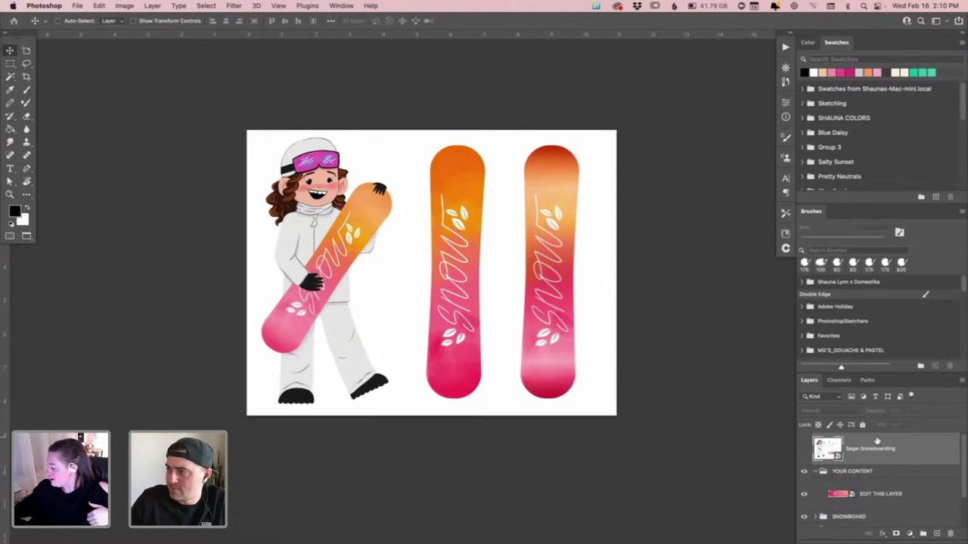
{"action": "scroll", "coordinate": [877, 441], "scroll_direction": "down", "scroll_amount": 3}
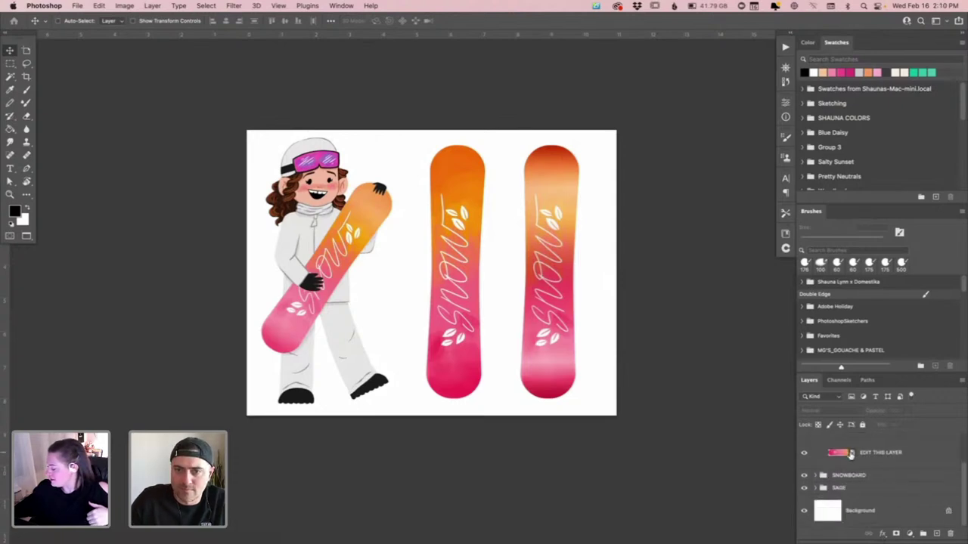
{"action": "double_click", "coordinate": [850, 453]}
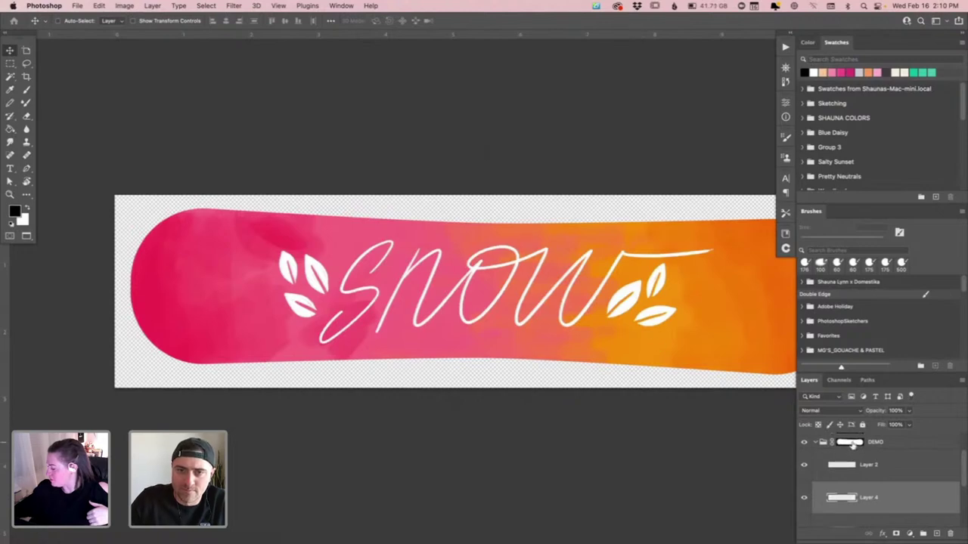
Collapse and hide the DEMO group, and select the YOUR ART HERE layer inside the YOUR ART HERE group
{"action": "scroll", "coordinate": [810, 461], "scroll_direction": "up", "scroll_amount": 1}
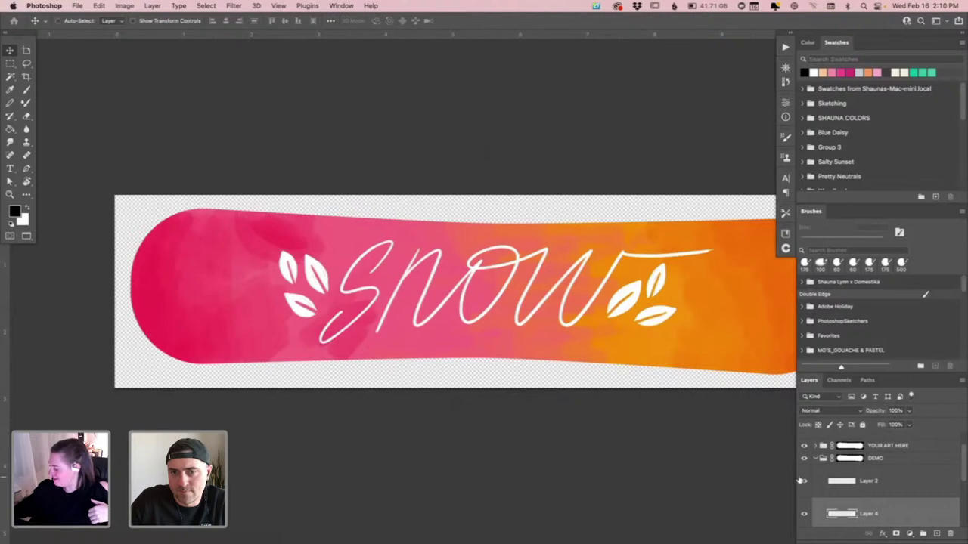
{"action": "left_click", "coordinate": [813, 459]}
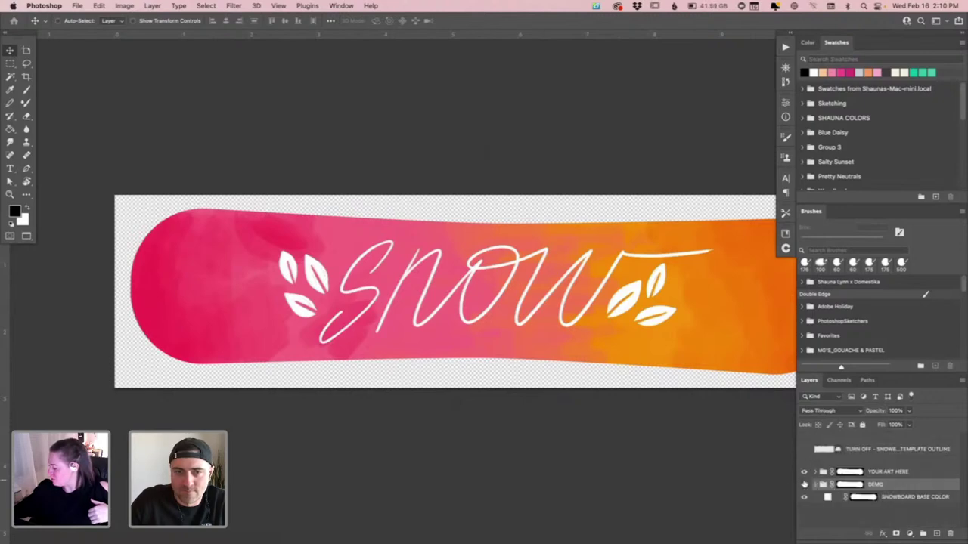
{"action": "left_click", "coordinate": [804, 485]}
{"action": "left_click", "coordinate": [814, 472]}
{"action": "left_click", "coordinate": [883, 493]}
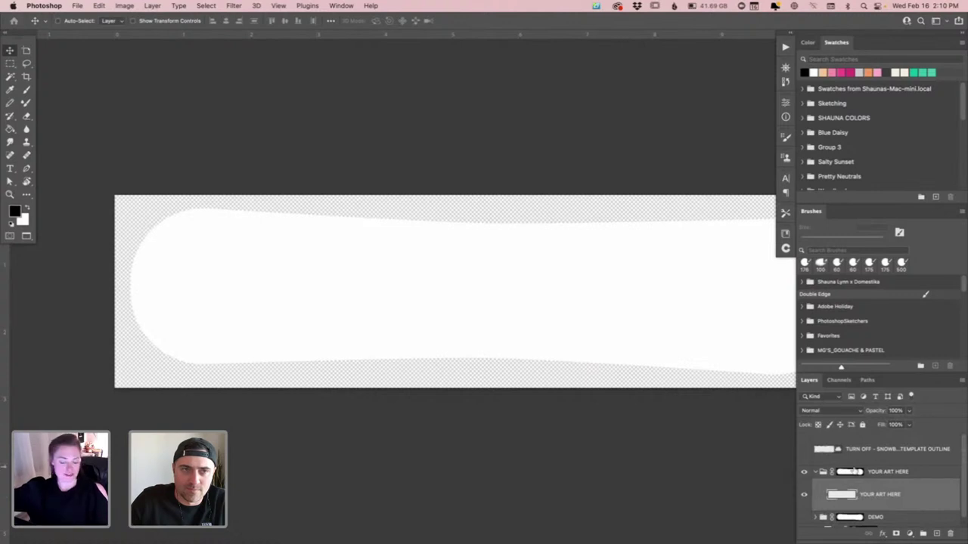
Paint a continuous black zigzag across the blank board with the Brush tool as test artwork
{"action": "key", "text": "b"}
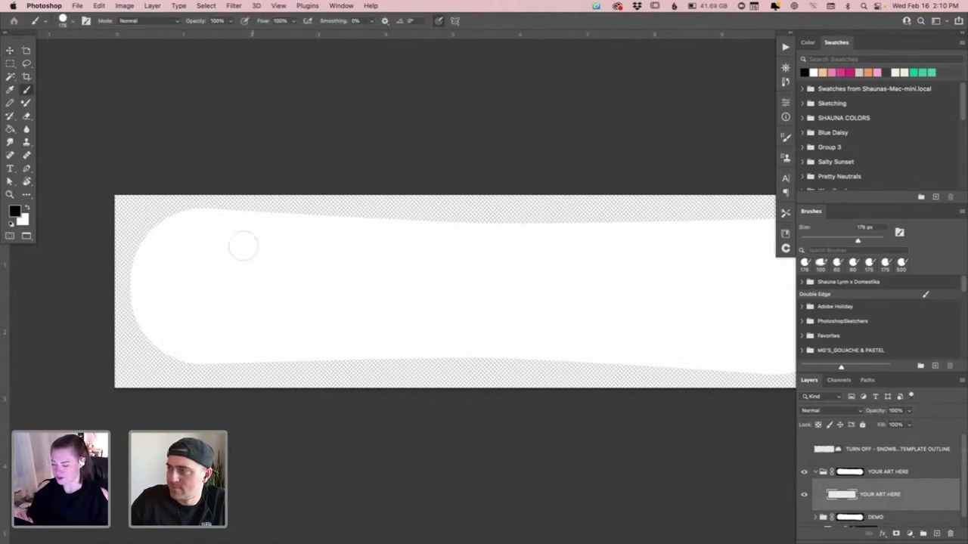
{"action": "left_click_drag", "start_coordinate": [249, 239], "coordinate": [325, 218]}
{"action": "left_click_drag", "start_coordinate": [362, 220], "coordinate": [280, 360]}
{"action": "left_click_drag", "start_coordinate": [442, 223], "coordinate": [329, 360]}
{"action": "left_click_drag", "start_coordinate": [467, 225], "coordinate": [400, 358]}
{"action": "left_click_drag", "start_coordinate": [593, 226], "coordinate": [460, 355]}
{"action": "left_click_drag", "start_coordinate": [630, 224], "coordinate": [505, 357]}
{"action": "mouse_move", "coordinate": [559, 360]}
{"action": "left_mouse_down"}
{"action": "mouse_move", "coordinate": [639, 329]}
{"action": "mouse_move", "coordinate": [616, 363]}
{"action": "left_mouse_up"}
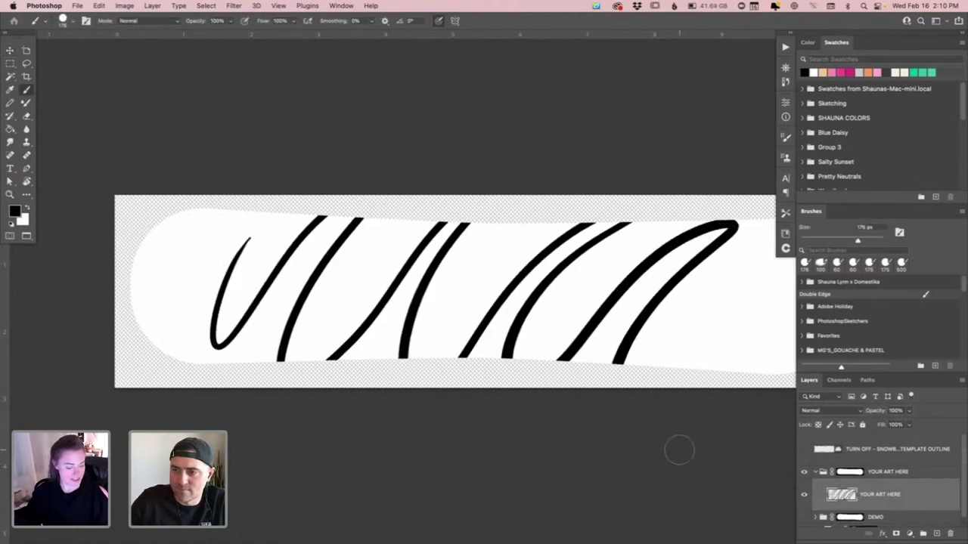
Check the test strokes on the boards in SAGE-SNOWBOARD-MOCKUP.psd, and bring up the snowboard template document
{"action": "left_click", "coordinate": [341, 5]}
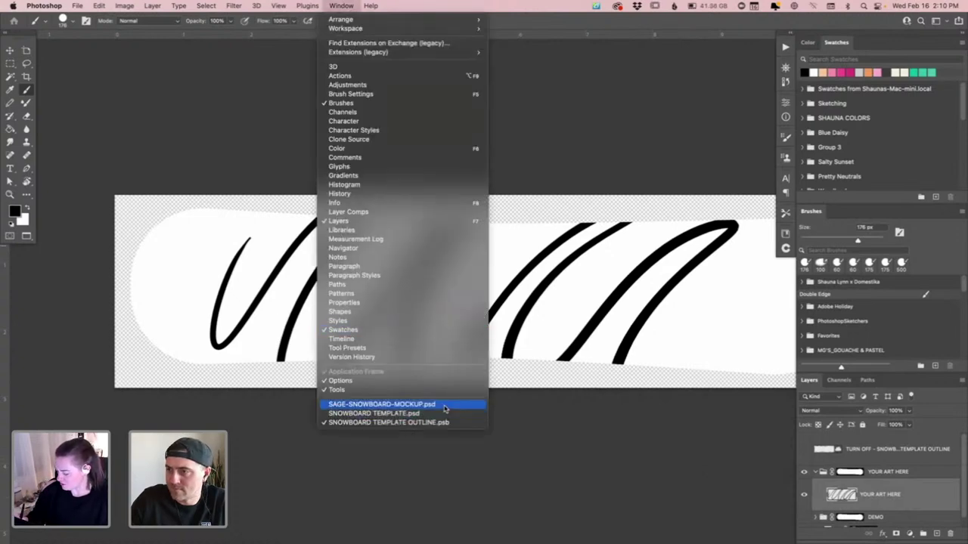
{"action": "left_click", "coordinate": [445, 408]}
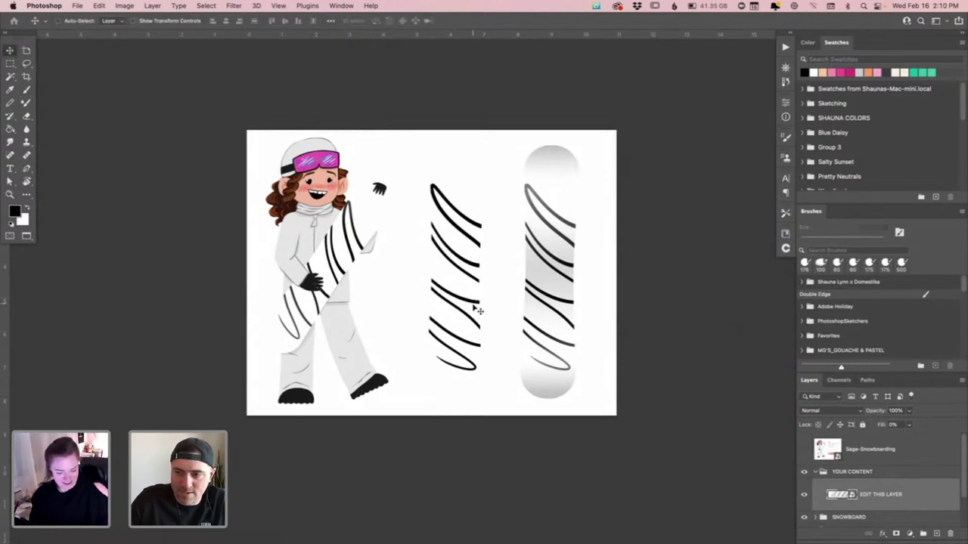
{"action": "left_click", "coordinate": [341, 6]}
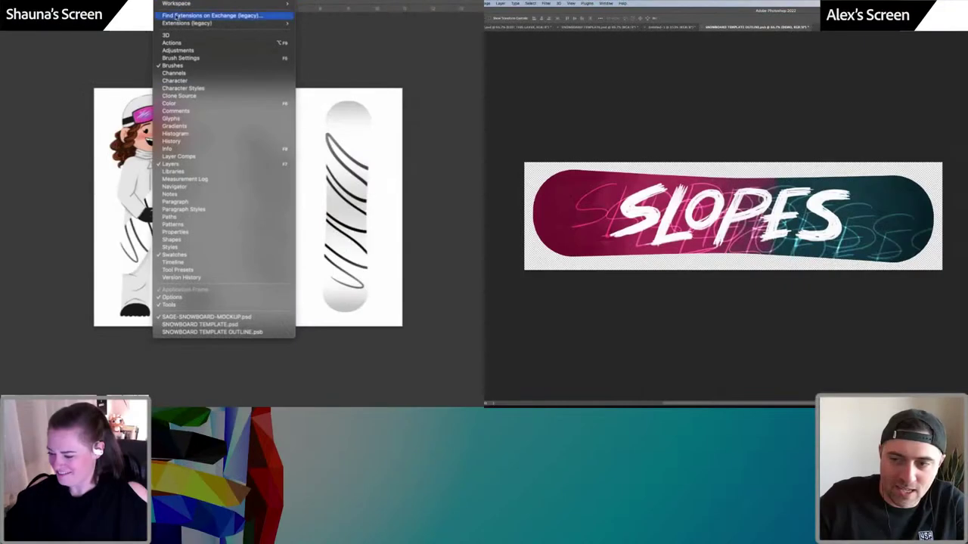
{"action": "left_click", "coordinate": [249, 332]}
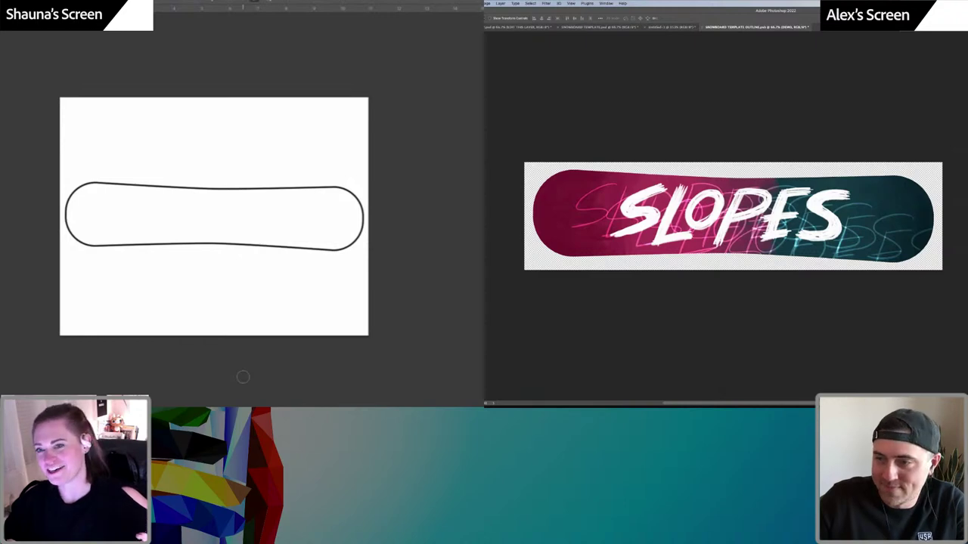
Hide the SLOPES demo artwork in SNOWBOARD TEMPLATE OUTLINE.psb to leave a blank board
{"action": "key", "text": "super+comma"}
{"action": "key", "text": "super+comma"}
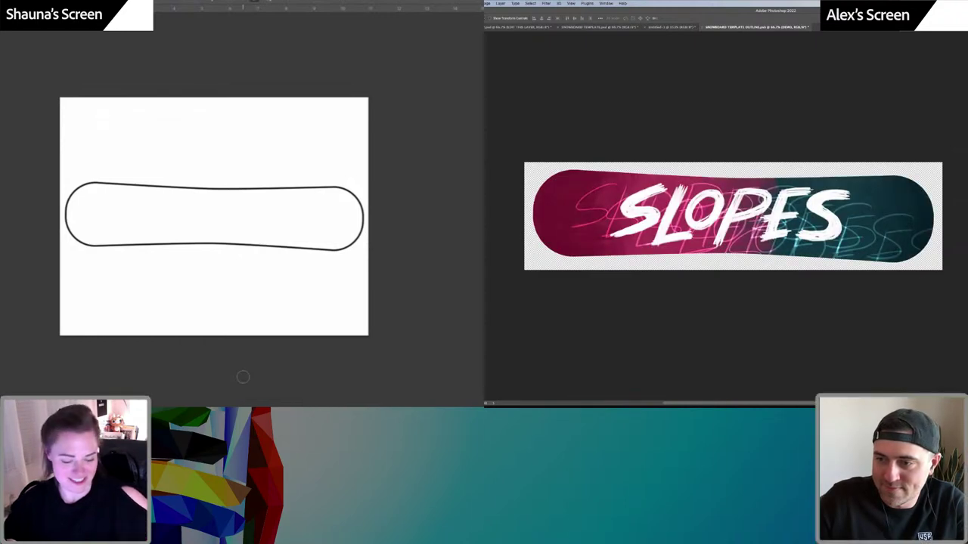
{"action": "key", "text": "ctrl+comma"}
{"action": "key", "text": "ctrl+comma"}
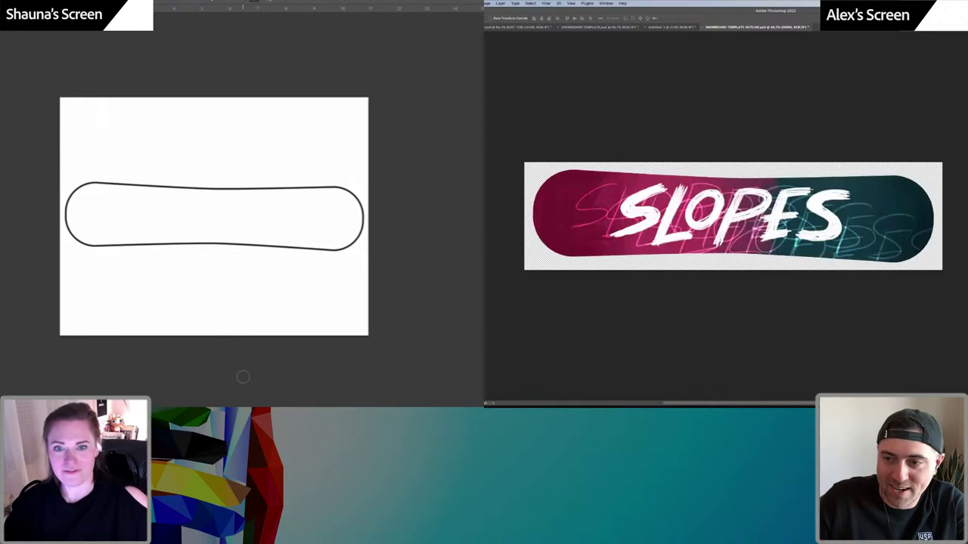
{"action": "key", "text": "ctrl+Tab"}
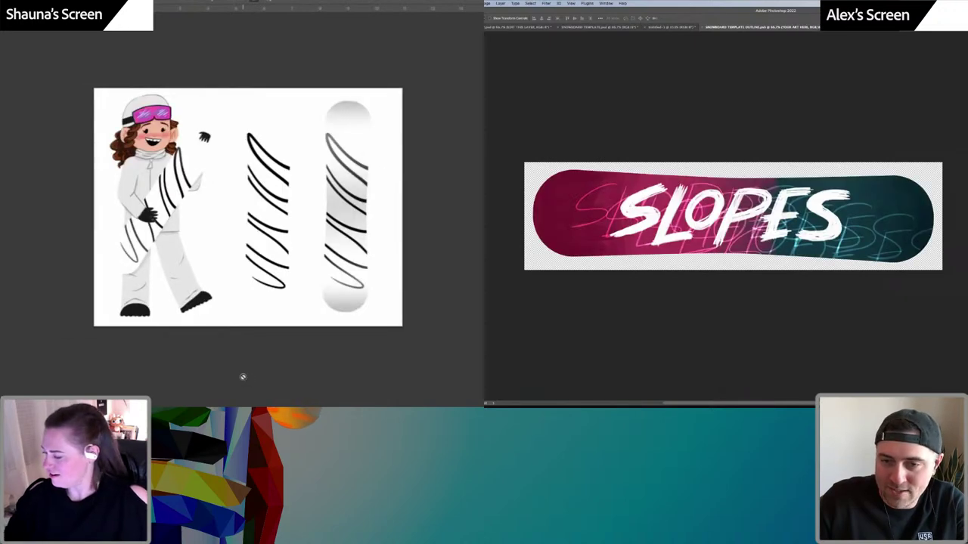
{"action": "key", "text": "ctrl+comma"}
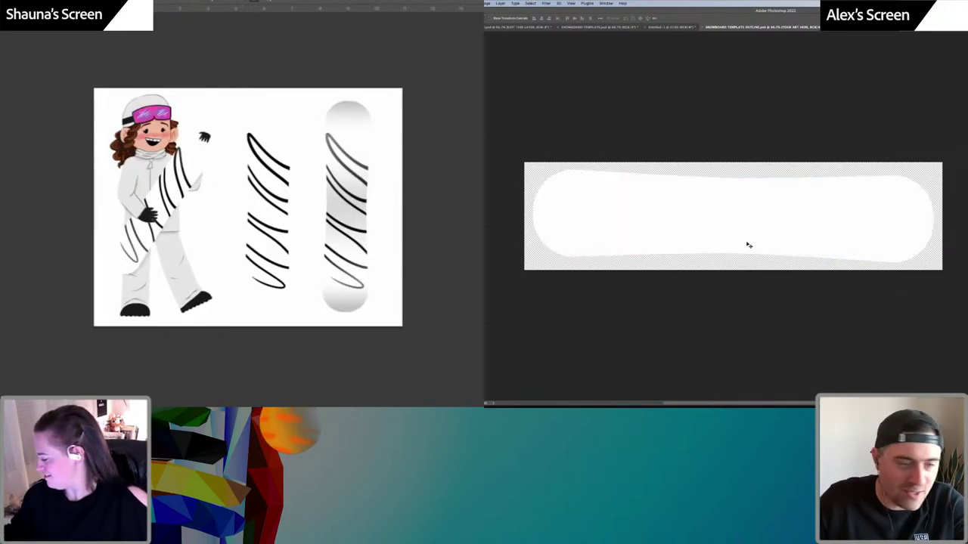
Return to Sage's board artwork file and delete the black test strokes from it
{"action": "key", "text": "ctrl+Tab"}
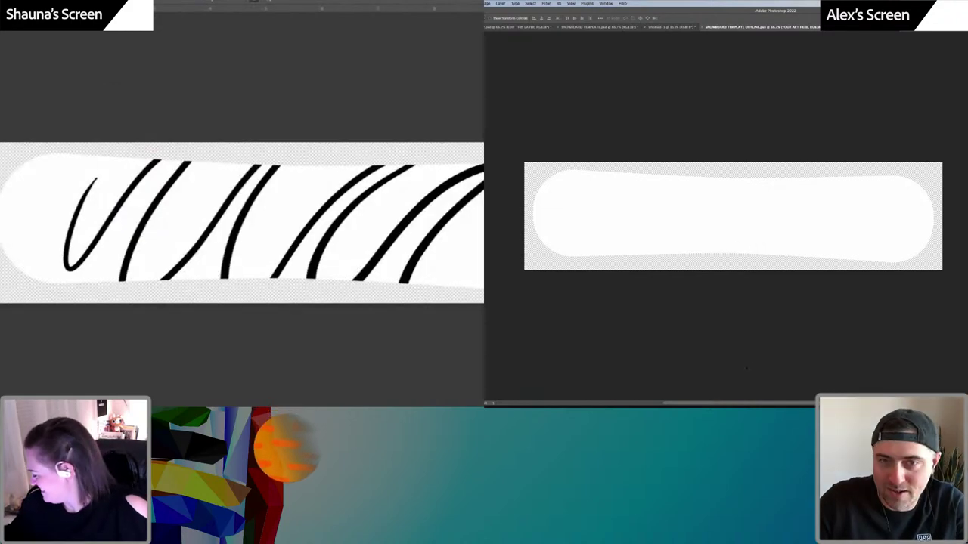
{"action": "mouse_move", "coordinate": [723, 405]}
{"action": "key", "text": "Delete"}
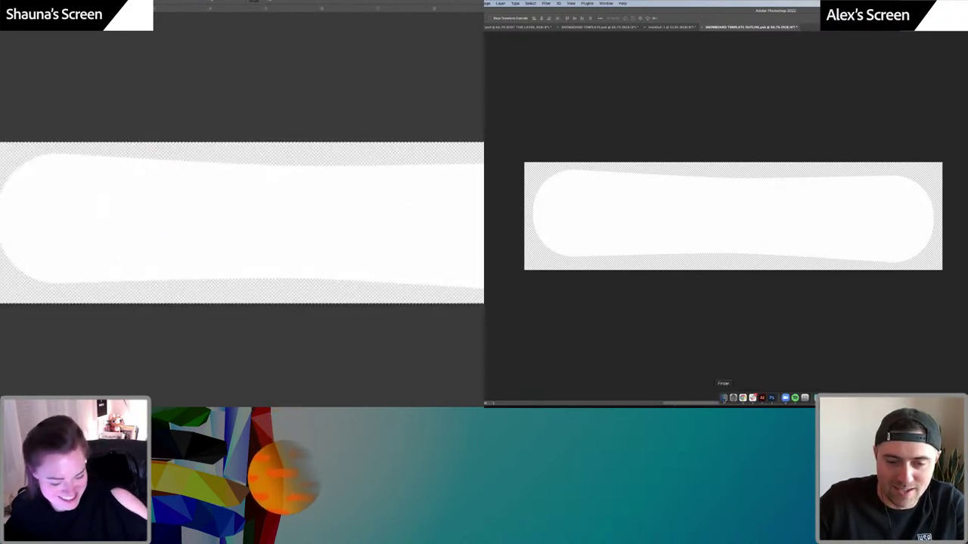
Place the pastel sphere image on the blank board, rotated sideways and enlarged to cover it, and clip it to the board shape
{"action": "left_click", "coordinate": [723, 399]}
{"action": "left_click_drag", "start_coordinate": [762, 143], "coordinate": [535, 132]}
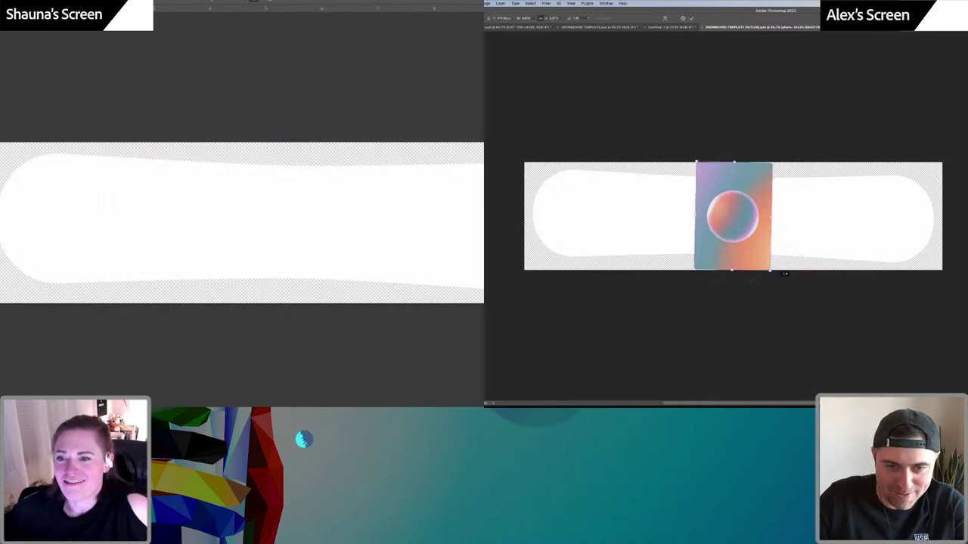
{"action": "left_click_drag", "start_coordinate": [765, 275], "coordinate": [660, 270]}
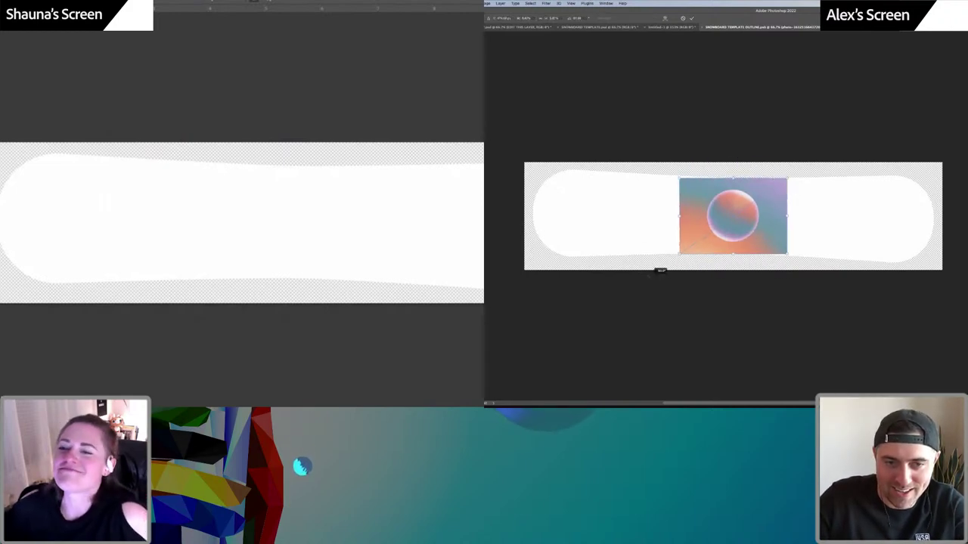
{"action": "left_click_drag", "start_coordinate": [787, 178], "coordinate": [957, 58]}
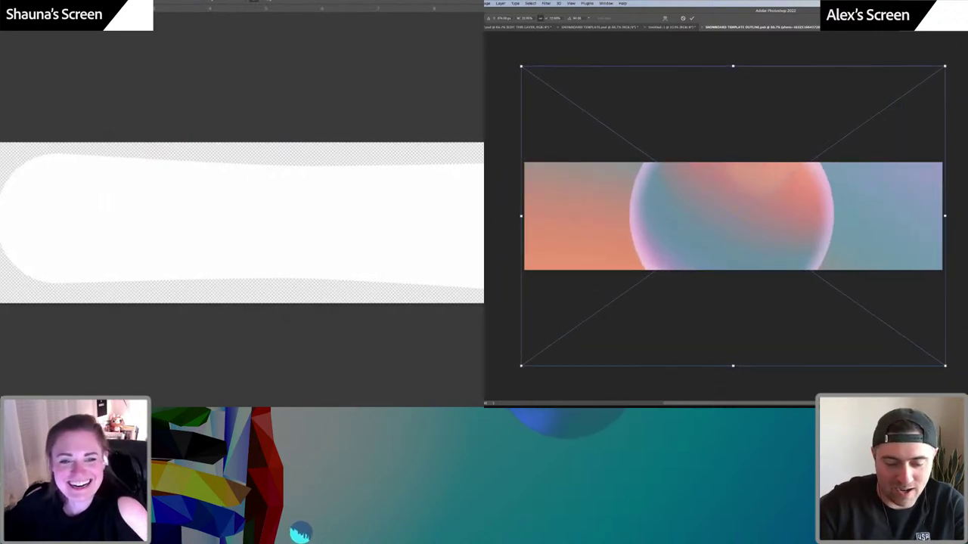
{"action": "key", "text": "Return"}
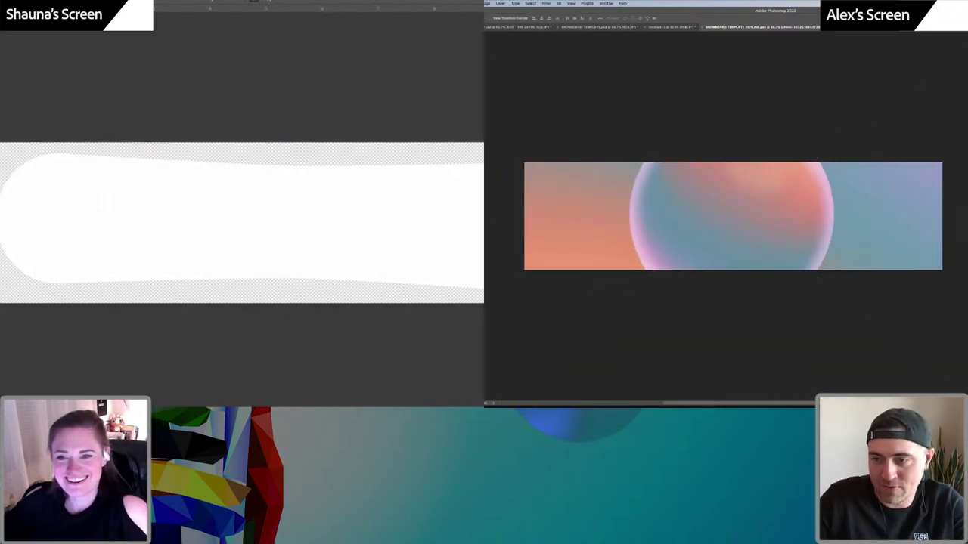
{"action": "key", "text": "ctrl+alt+g"}
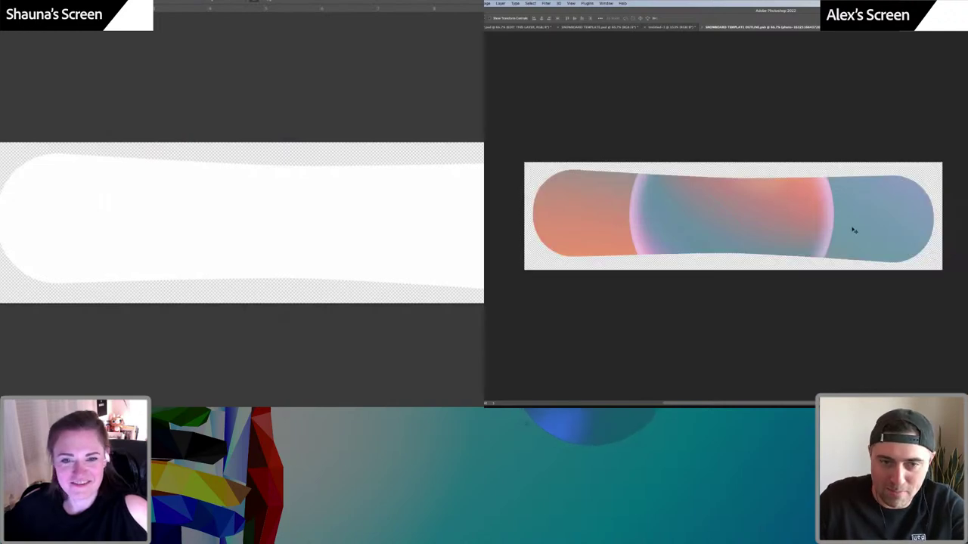
Start saving Roman's character sheet on the computer, and turn off the prompt that asks where to save
{"action": "left_click", "coordinate": [671, 27]}
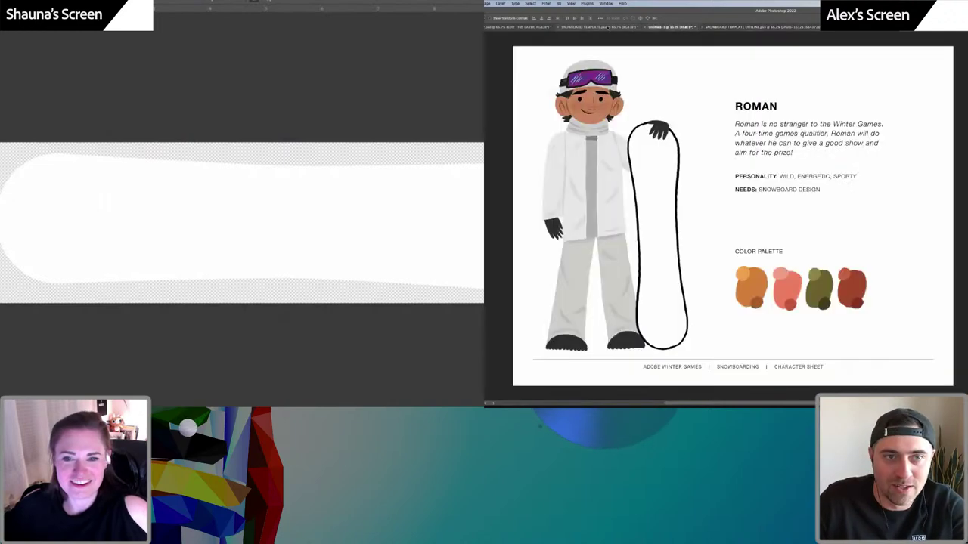
{"action": "key", "text": "super+s"}
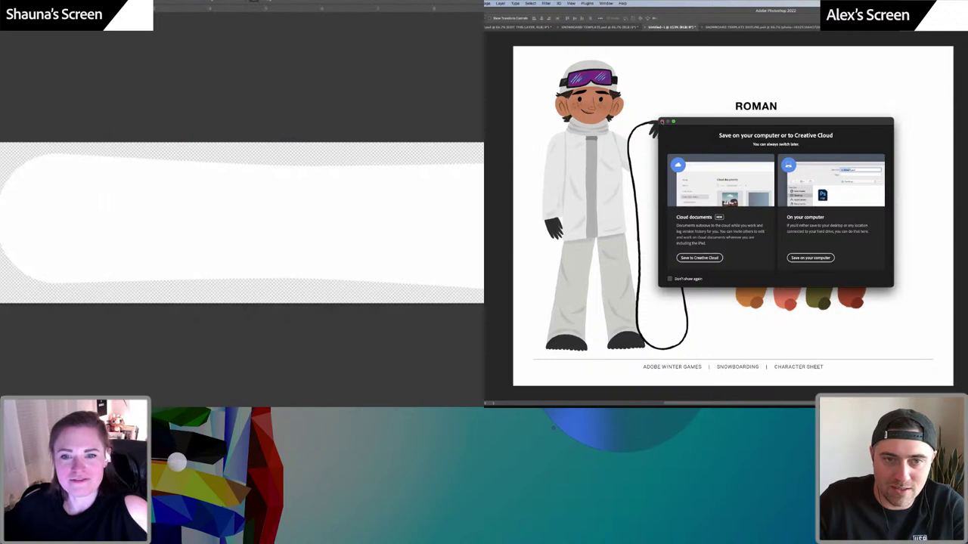
{"action": "left_click", "coordinate": [696, 279]}
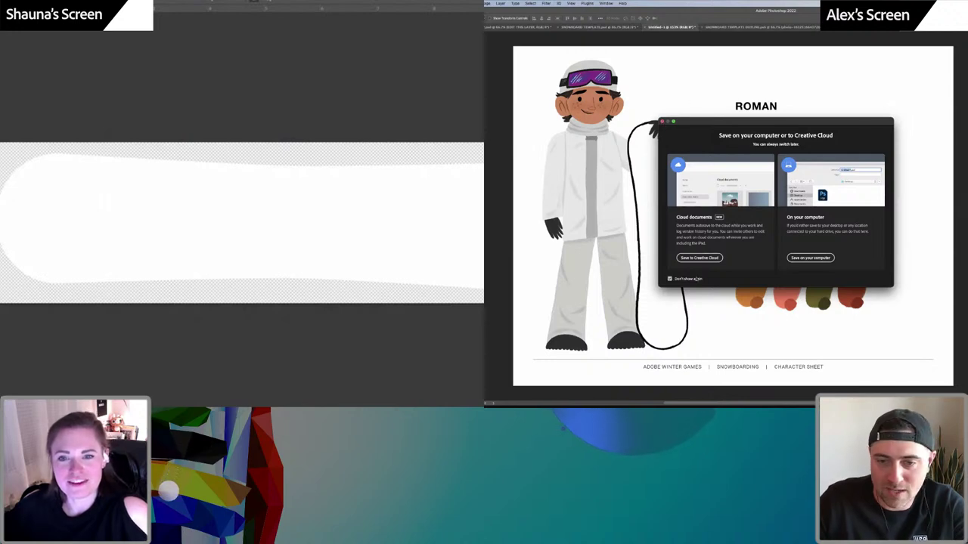
{"action": "left_click", "coordinate": [810, 258]}
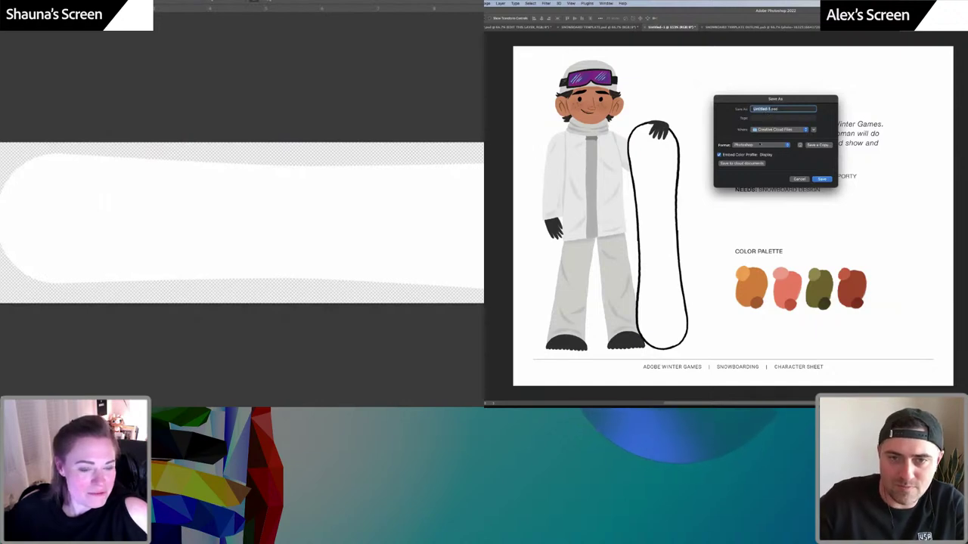
Set the save location to the Snowboard party times folder on the Desktop
{"action": "left_click", "coordinate": [775, 129]}
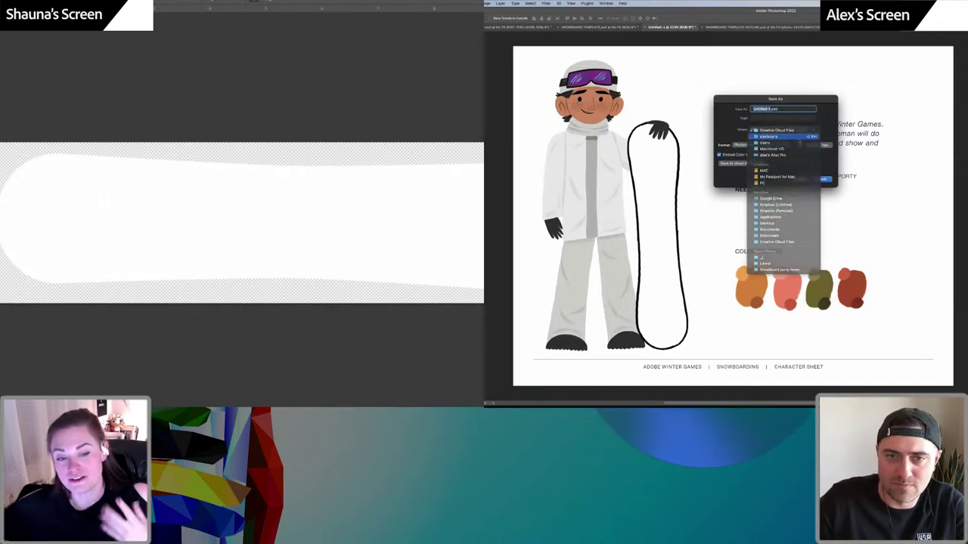
{"action": "left_click", "coordinate": [781, 134]}
{"action": "left_click", "coordinate": [781, 135]}
{"action": "left_click", "coordinate": [790, 139]}
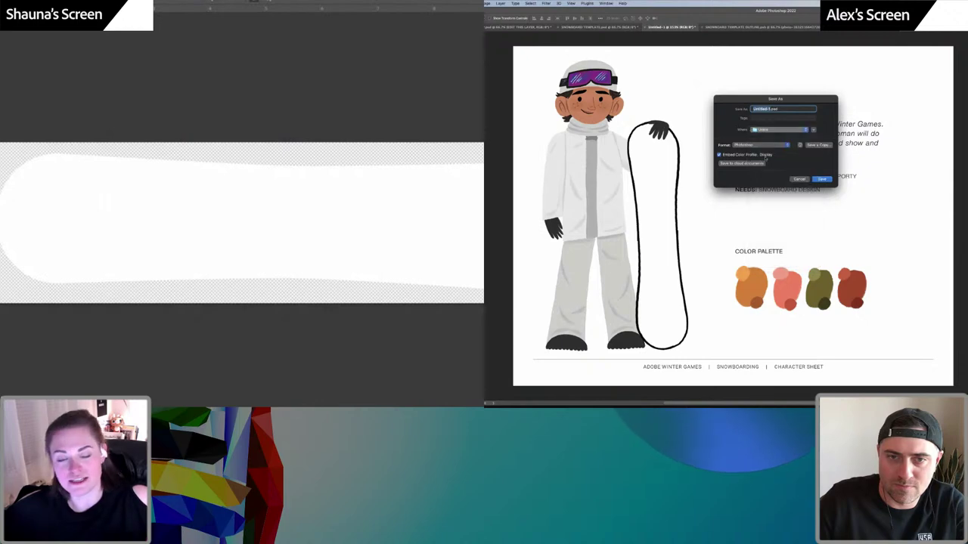
{"action": "left_click", "coordinate": [812, 130]}
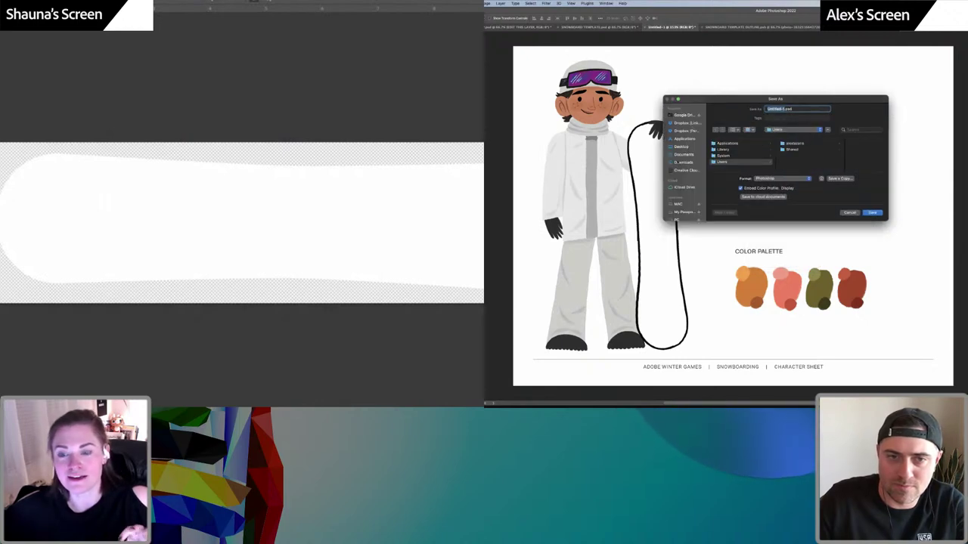
{"action": "left_click", "coordinate": [681, 147]}
{"action": "left_click", "coordinate": [729, 149]}
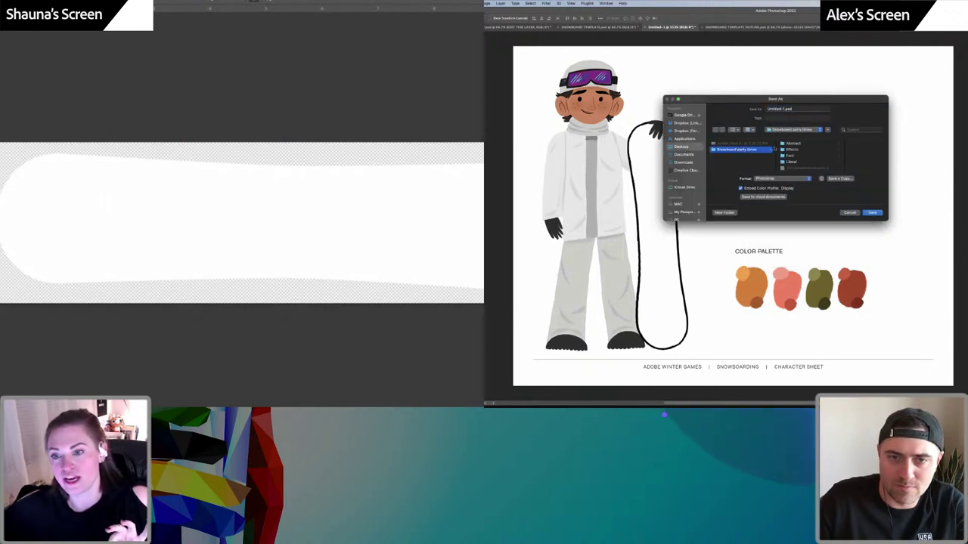
Name the character sheet WorkingFile, save it in Photoshop format, and allow access to the Desktop folder
{"action": "left_click", "coordinate": [784, 109]}
{"action": "left_click_drag", "start_coordinate": [784, 109], "coordinate": [749, 109]}
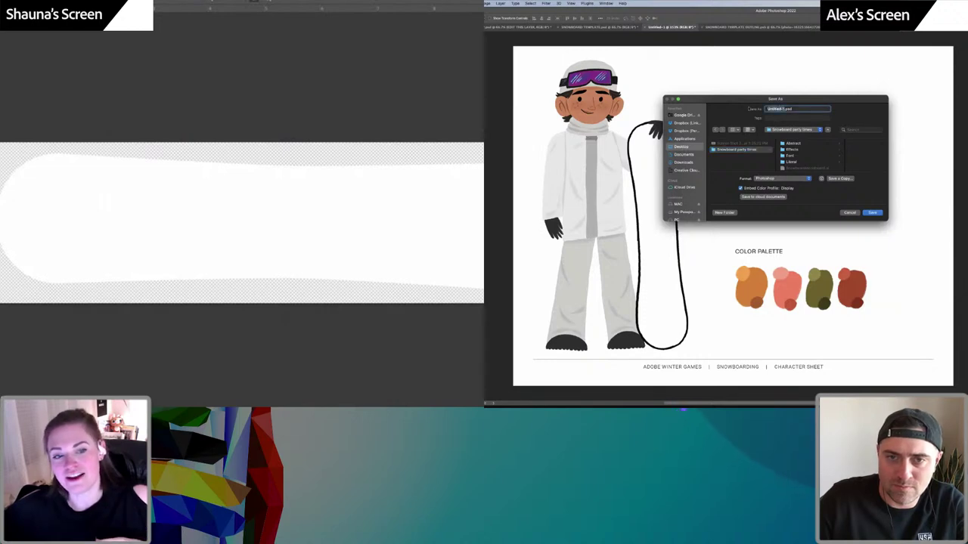
{"action": "type", "text": "We"}
{"action": "type", "text": "rkingF"}
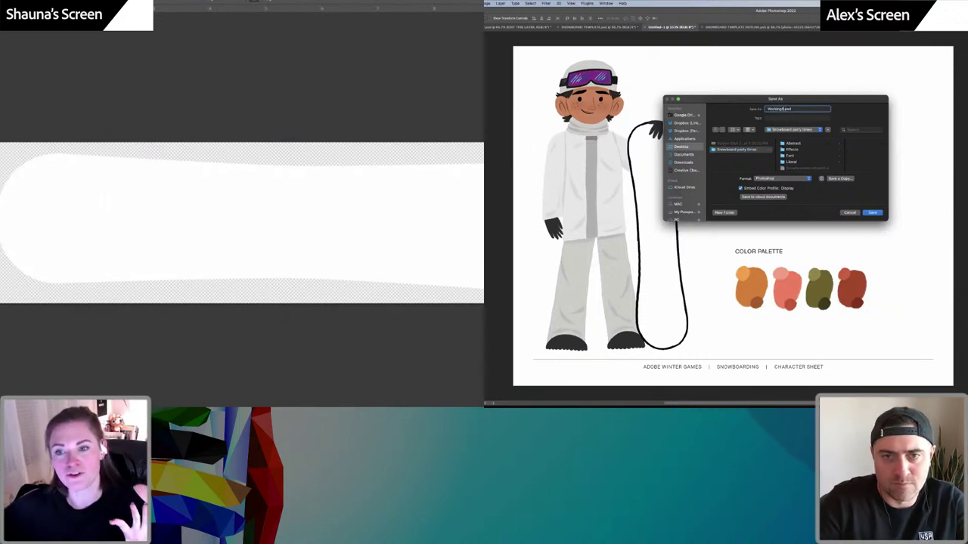
{"action": "type", "text": "ile"}
{"action": "key", "text": "Return"}
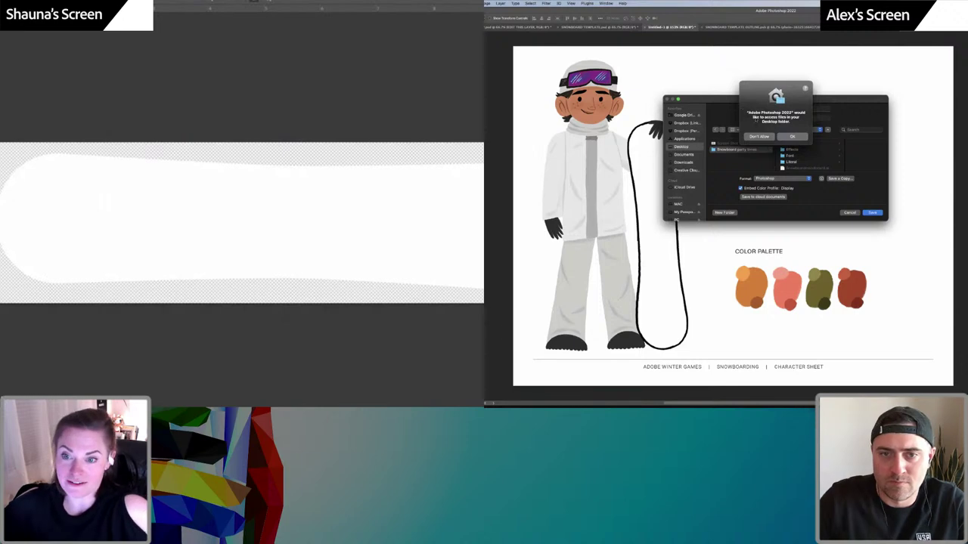
{"action": "left_click", "coordinate": [791, 136]}
{"action": "left_click", "coordinate": [842, 187]}
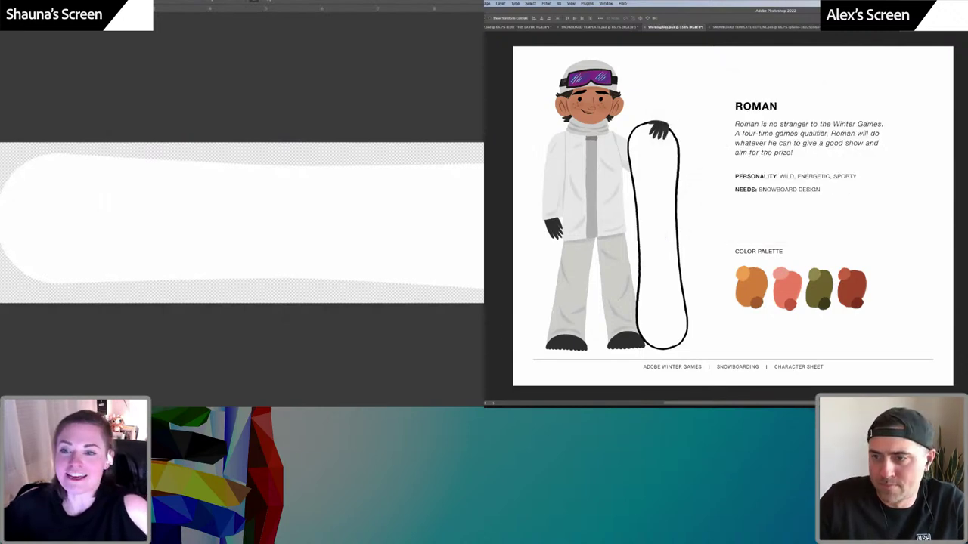
Save the sphere artwork in SNOWBOARD TEMPLATE OUTLINE.psb and check it on the boards in Roman's mockup
{"action": "left_click", "coordinate": [521, 27]}
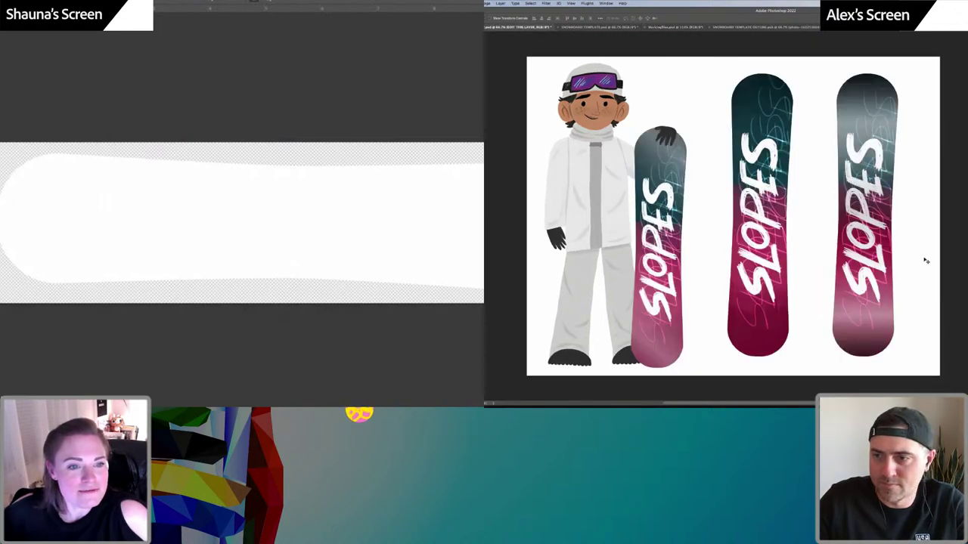
{"action": "left_click", "coordinate": [793, 27]}
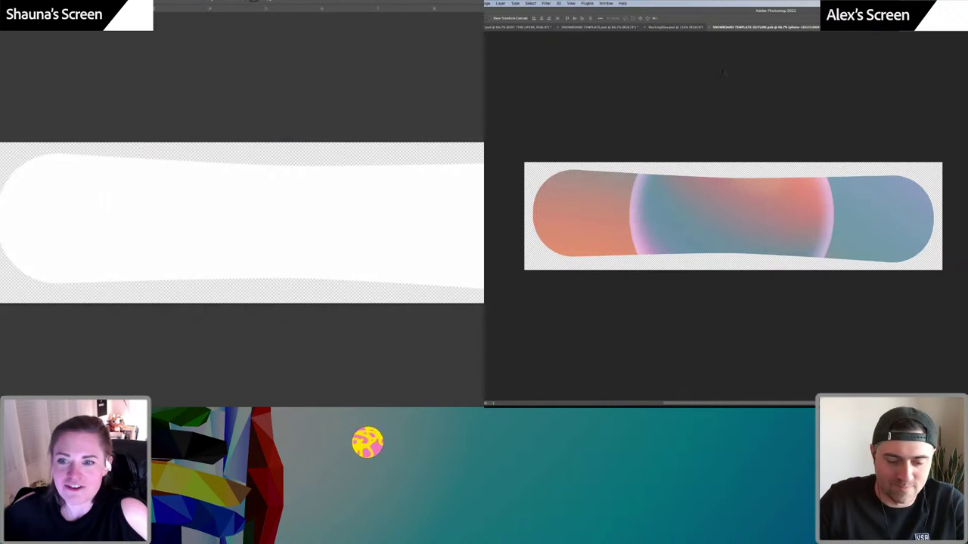
{"action": "left_click", "coordinate": [529, 27]}
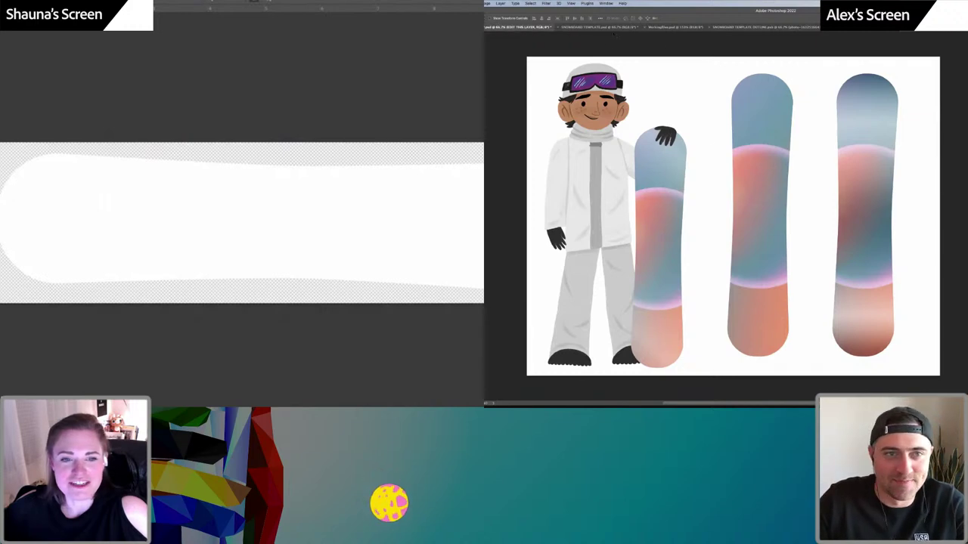
Sample the orange from the color palette on Roman's character sheet as the foreground color
{"action": "left_click", "coordinate": [605, 27]}
{"action": "key", "text": "ctrl+Tab"}
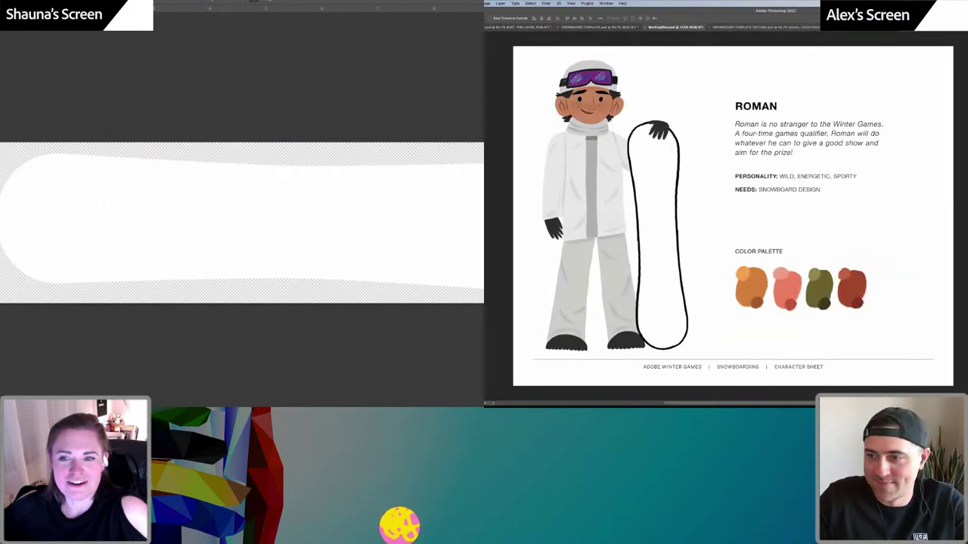
{"action": "key", "text": "i"}
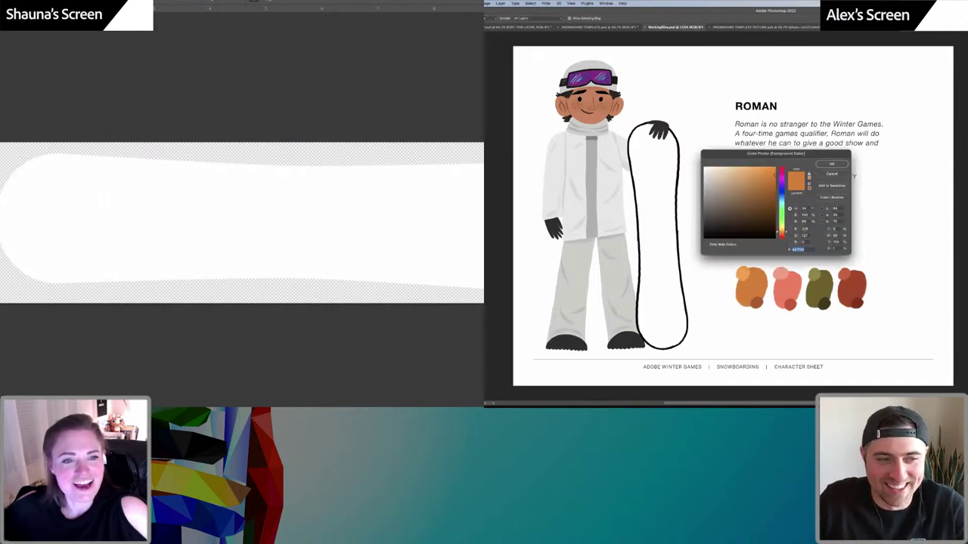
{"action": "left_click", "coordinate": [832, 175]}
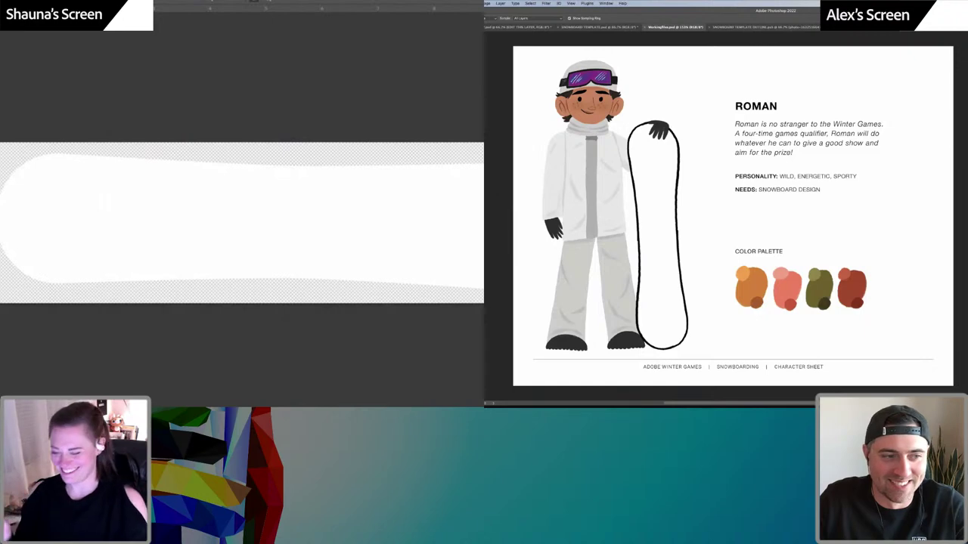
Try a linear orange Gradient Fill over the sphere artwork in SNOWBOARD TEMPLATE OUTLINE.psb
{"action": "left_click", "coordinate": [758, 27]}
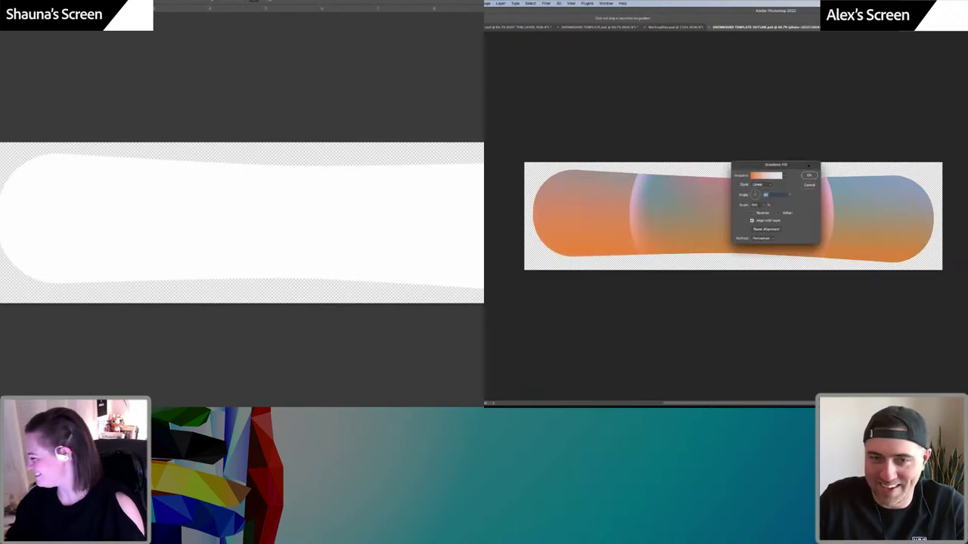
{"action": "left_click", "coordinate": [808, 186]}
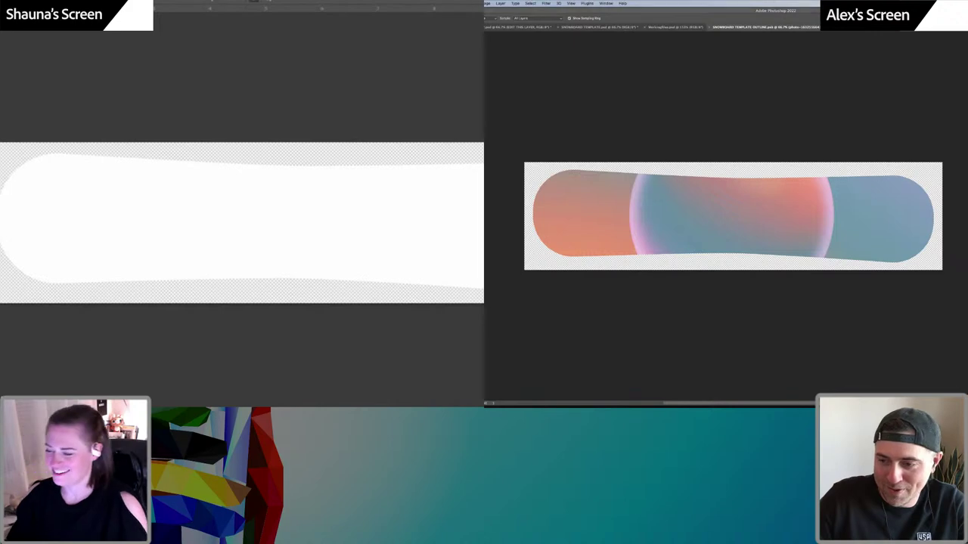
Select the four color palette swatches on Sage's character sheet with a freehand lasso and copy them
{"action": "left_click", "coordinate": [171, 1]}
{"action": "left_click", "coordinate": [205, 317]}
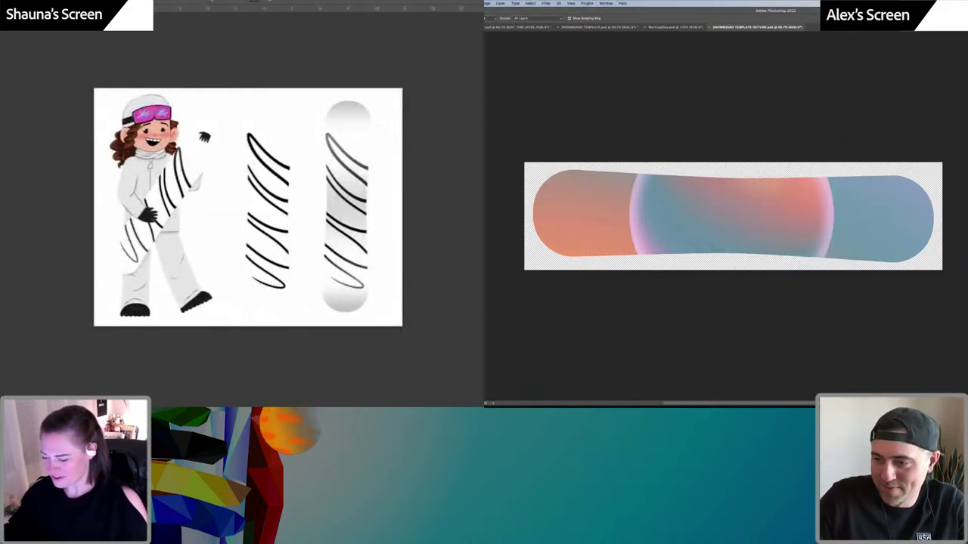
{"action": "key", "text": "ctrl+Tab"}
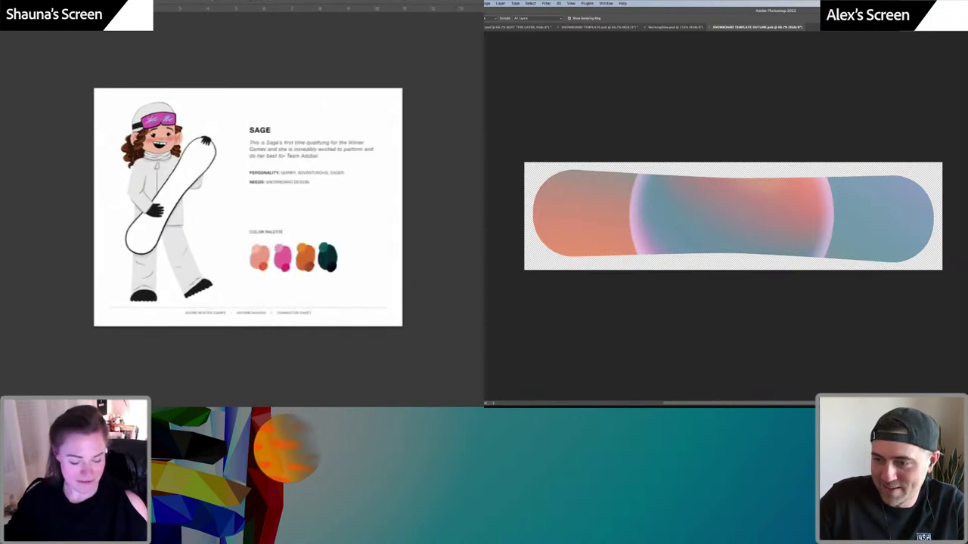
{"action": "mouse_move", "coordinate": [276, 242]}
{"action": "left_mouse_down"}
{"action": "mouse_move", "coordinate": [244, 247]}
{"action": "mouse_move", "coordinate": [294, 239]}
{"action": "left_mouse_up"}
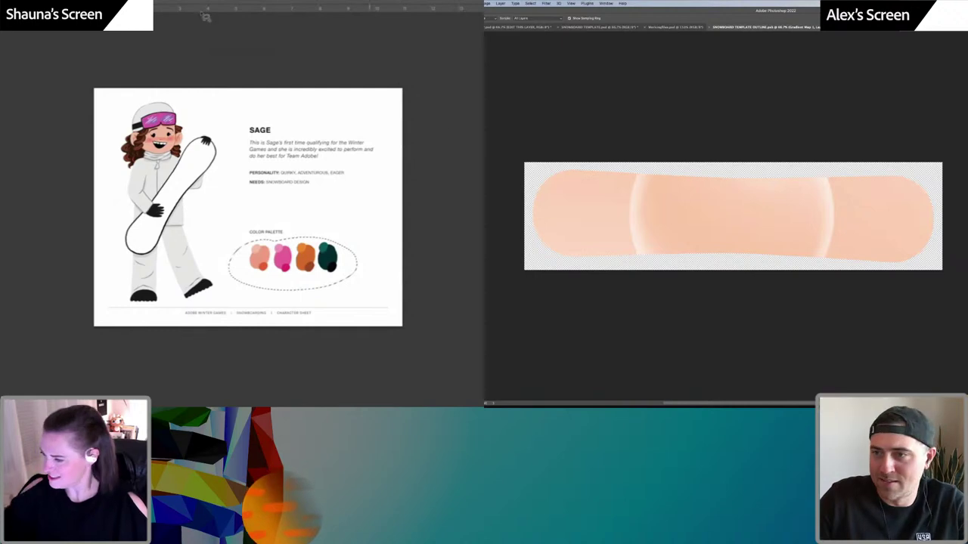
Paste the palette swatches into Sage's board artwork file and move them to the upper corner at the board's nose
{"action": "left_click", "coordinate": [174, 1]}
{"action": "left_click", "coordinate": [229, 325]}
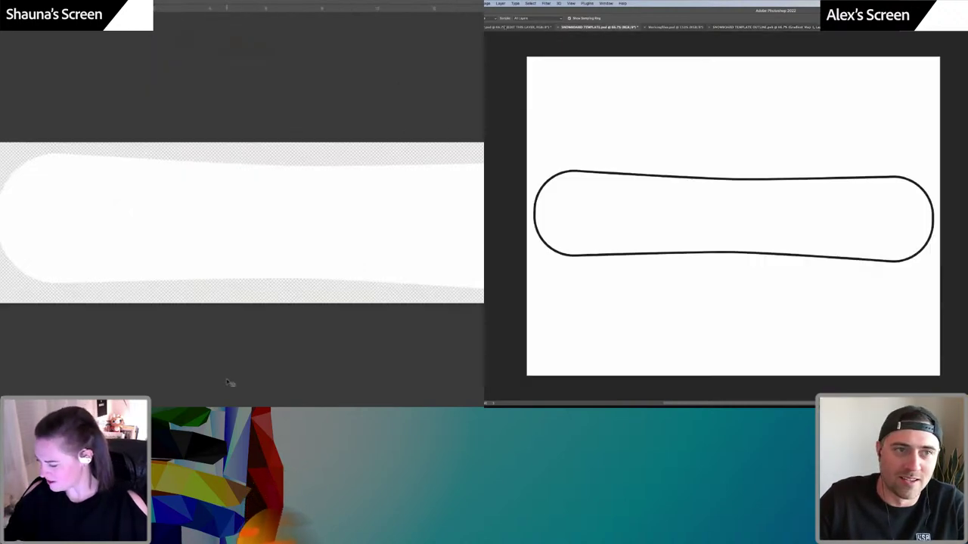
{"action": "key", "text": "ctrl+v"}
{"action": "left_click_drag", "start_coordinate": [370, 234], "coordinate": [154, 195]}
Change the white end stop of the Gradient Map over the sphere artwork to olive green
{"action": "left_click", "coordinate": [675, 27]}
{"action": "key", "text": "ctrl+alt+g"}
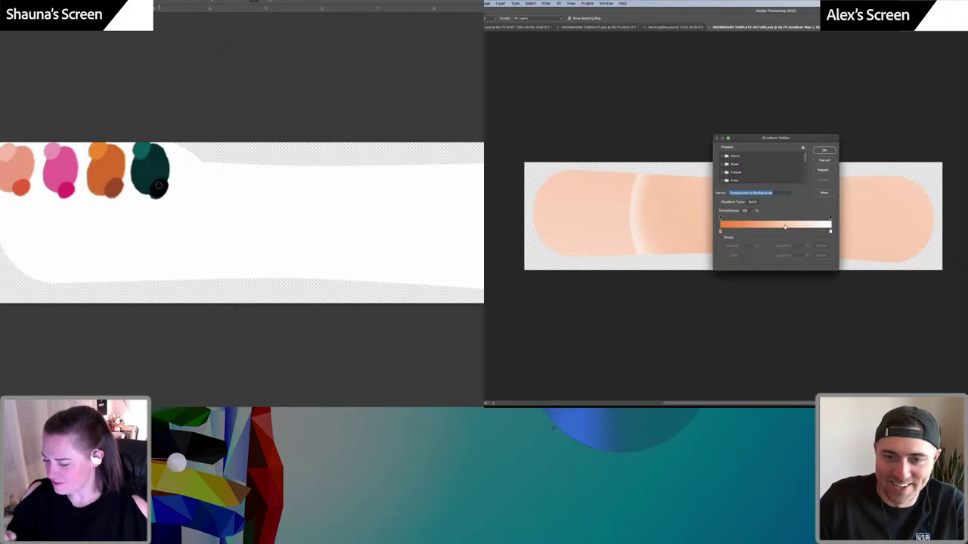
{"action": "left_click", "coordinate": [831, 231]}
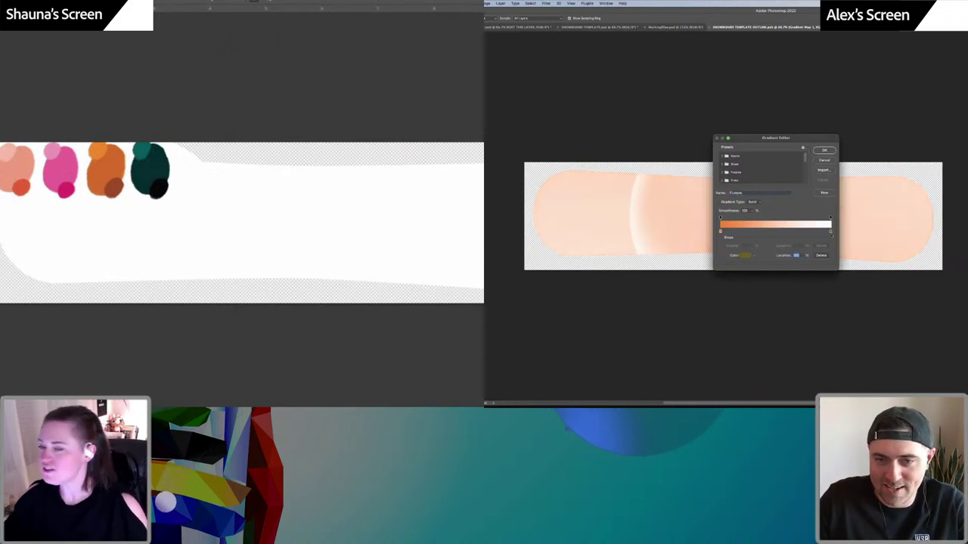
{"action": "left_click", "coordinate": [831, 232]}
{"action": "left_click", "coordinate": [824, 150]}
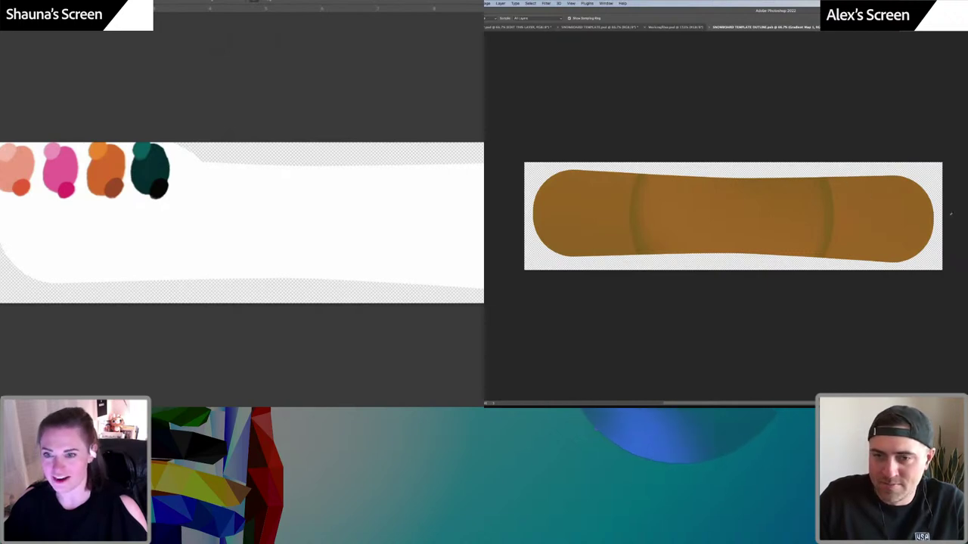
Add a middle color stop to the Gradient Map over the sphere artwork and set it to a near-black sampled from the workspace
{"action": "left_click", "coordinate": [966, 164]}
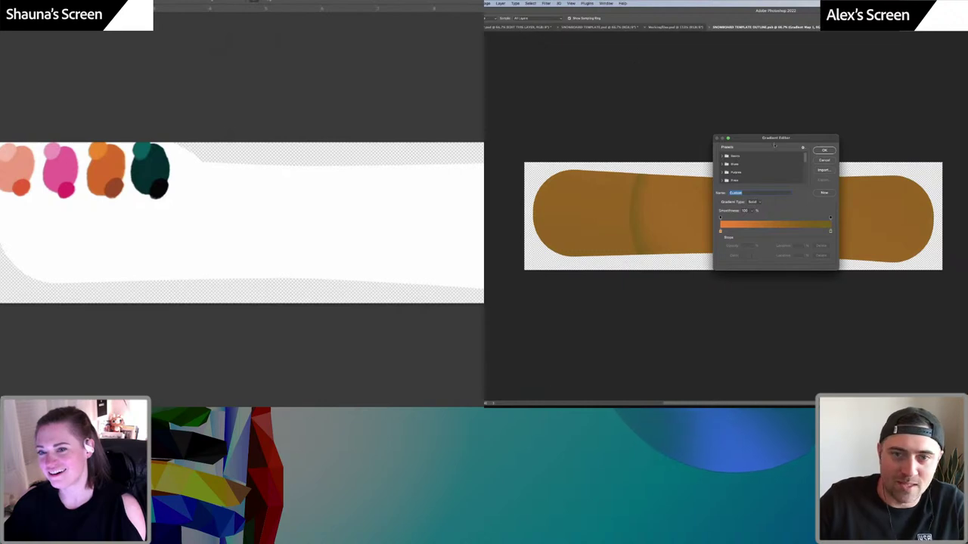
{"action": "left_click_drag", "start_coordinate": [791, 232], "coordinate": [789, 233]}
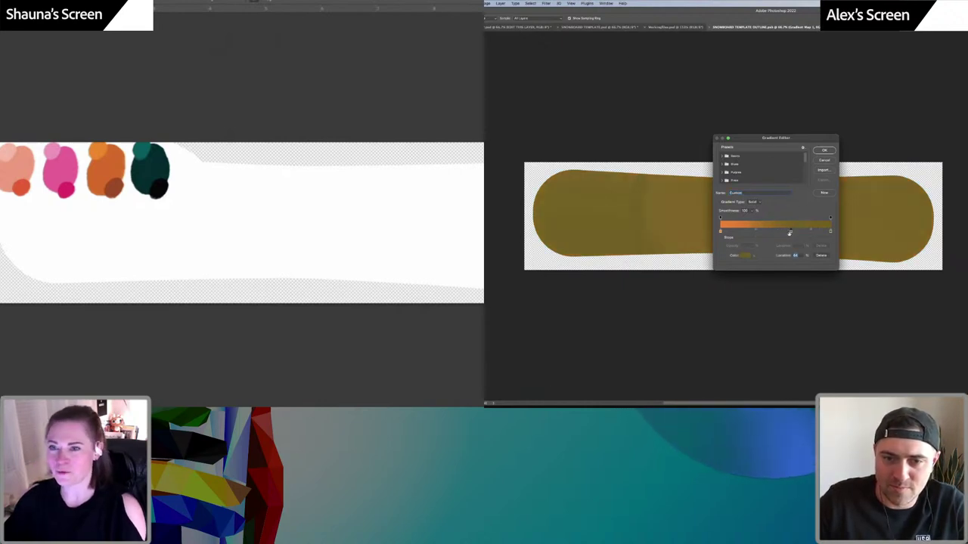
{"action": "double_click", "coordinate": [774, 232]}
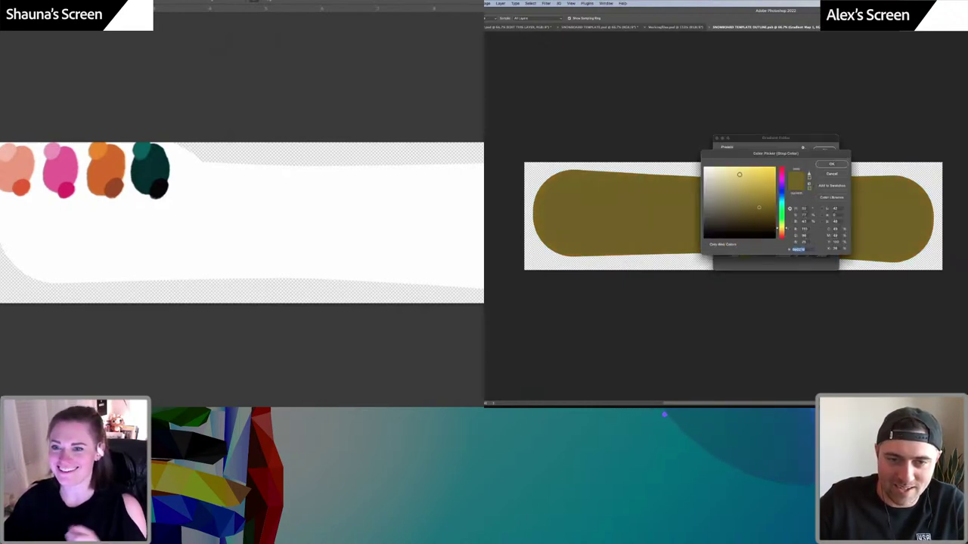
{"action": "left_click", "coordinate": [686, 157]}
{"action": "left_click", "coordinate": [832, 164]}
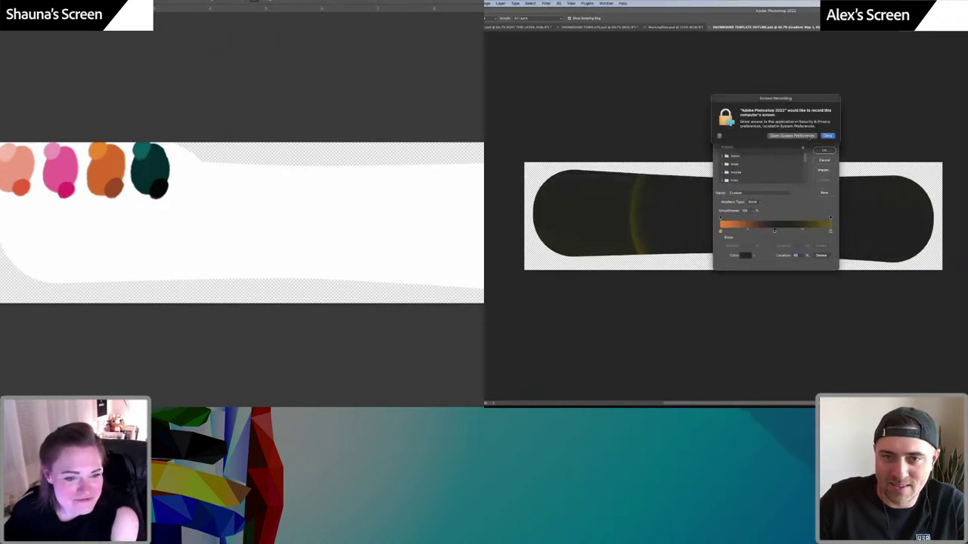
{"action": "left_click", "coordinate": [811, 137]}
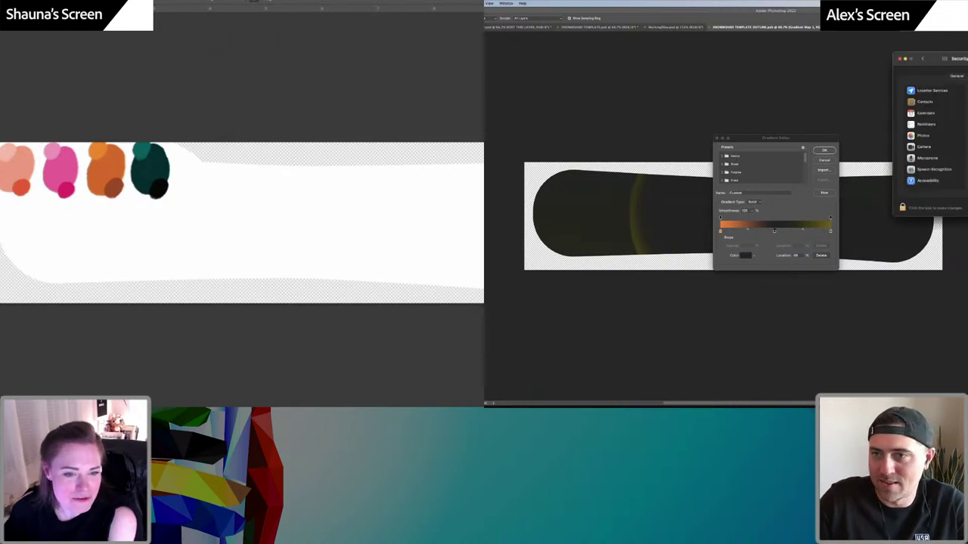
{"action": "key", "text": "super+q"}
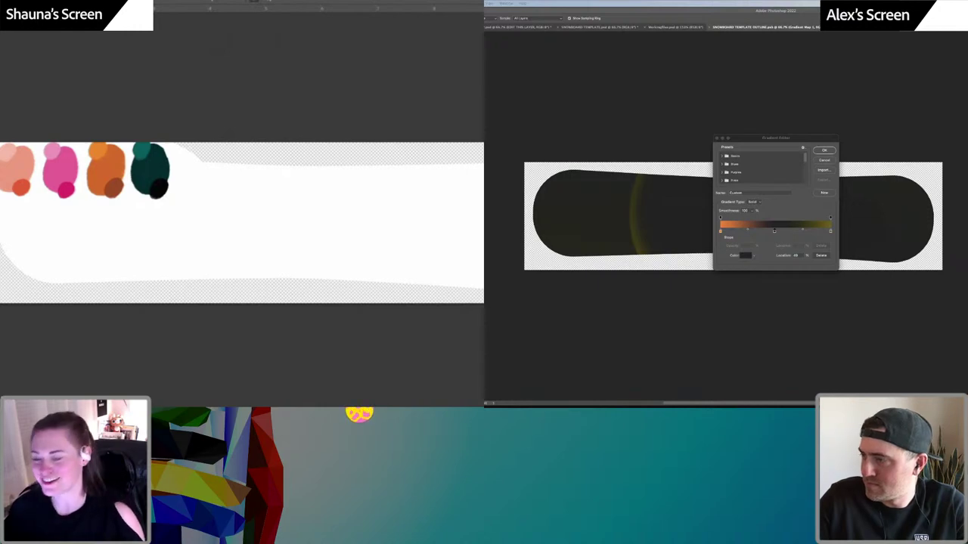
Sample dark green from Sage's pasted palette and test the brush with short diagonal strokes along the board's upper edge
{"action": "mouse_move", "coordinate": [339, 197]}
{"action": "left_mouse_down"}
{"action": "mouse_move", "coordinate": [313, 213]}
{"action": "mouse_move", "coordinate": [320, 239]}
{"action": "left_mouse_up"}
{"action": "key", "text": "ctrl+z"}
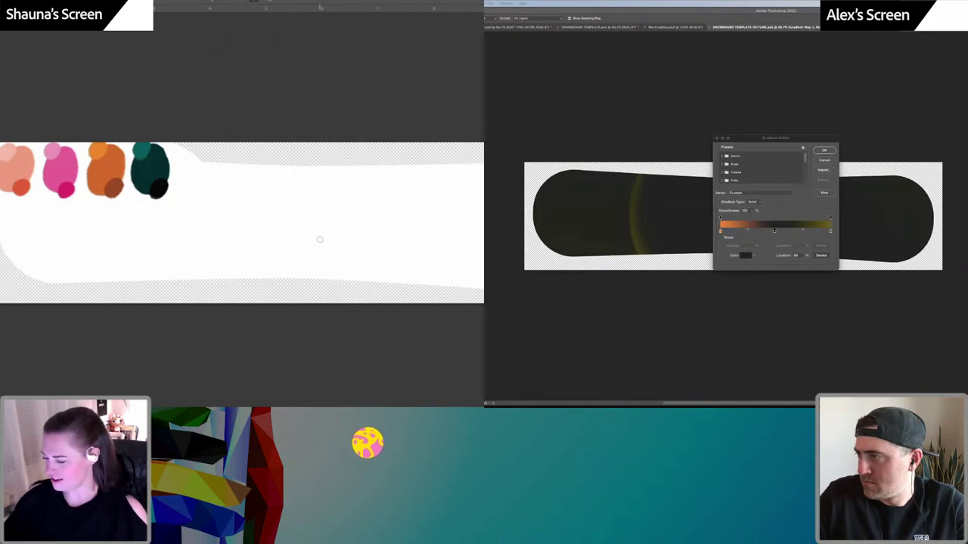
{"action": "left_click", "coordinate": [159, 161], "text": "alt"}
{"action": "mouse_move", "coordinate": [248, 193]}
{"action": "left_mouse_down"}
{"action": "mouse_move", "coordinate": [248, 223]}
{"action": "mouse_move", "coordinate": [258, 201]}
{"action": "mouse_move", "coordinate": [266, 240]}
{"action": "left_mouse_up"}
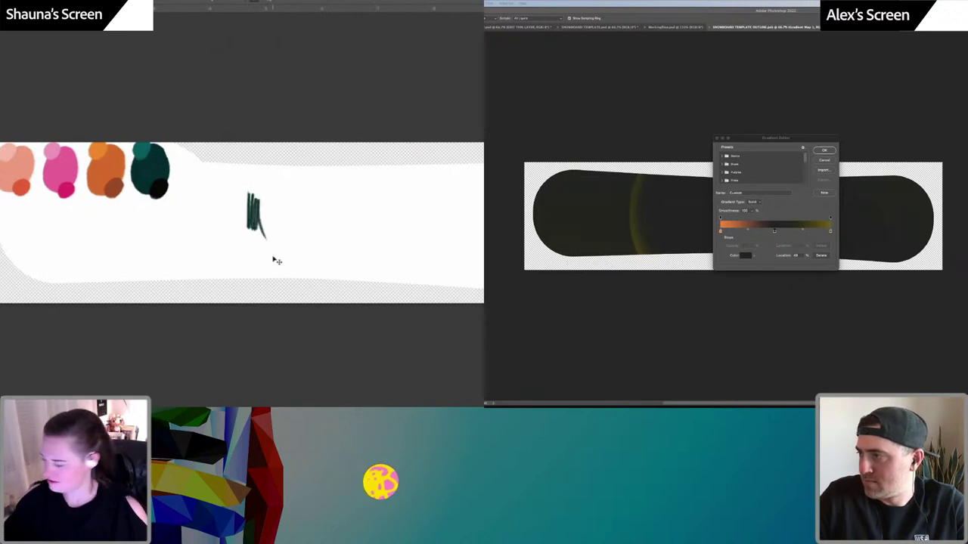
{"action": "key", "text": "Delete"}
{"action": "left_click_drag", "start_coordinate": [401, 164], "coordinate": [374, 186]}
{"action": "left_click_drag", "start_coordinate": [402, 175], "coordinate": [375, 190]}
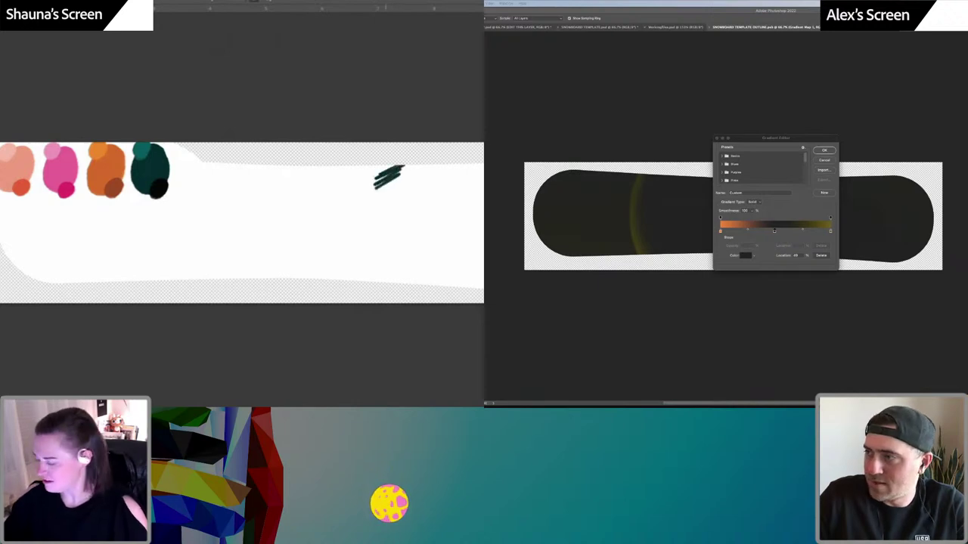
Apply the gradient edits, switch to Roman's character sheet in the working file and sample the coral color palette swatch
{"action": "key", "text": "Return"}
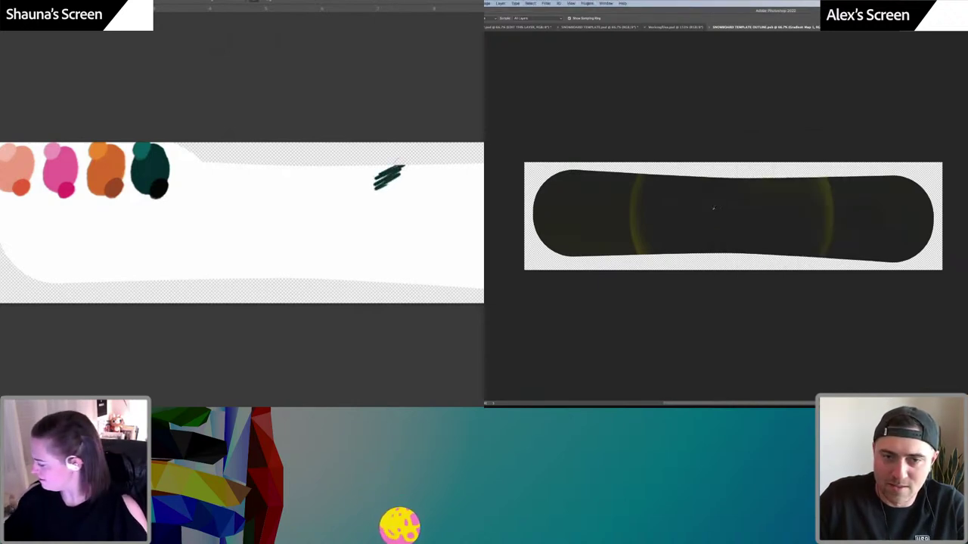
{"action": "left_click", "coordinate": [601, 28]}
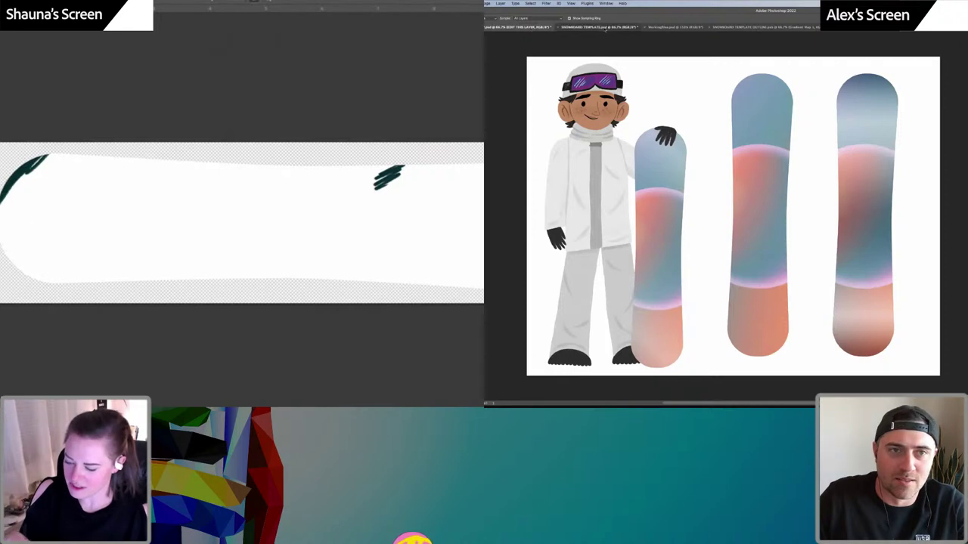
{"action": "left_click", "coordinate": [604, 29]}
{"action": "left_click", "coordinate": [681, 28]}
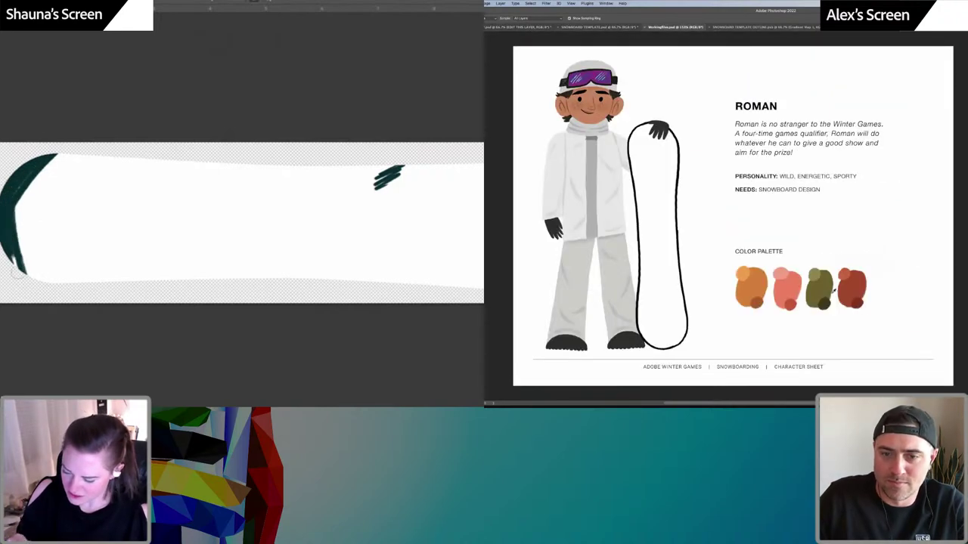
{"action": "left_click", "coordinate": [791, 289]}
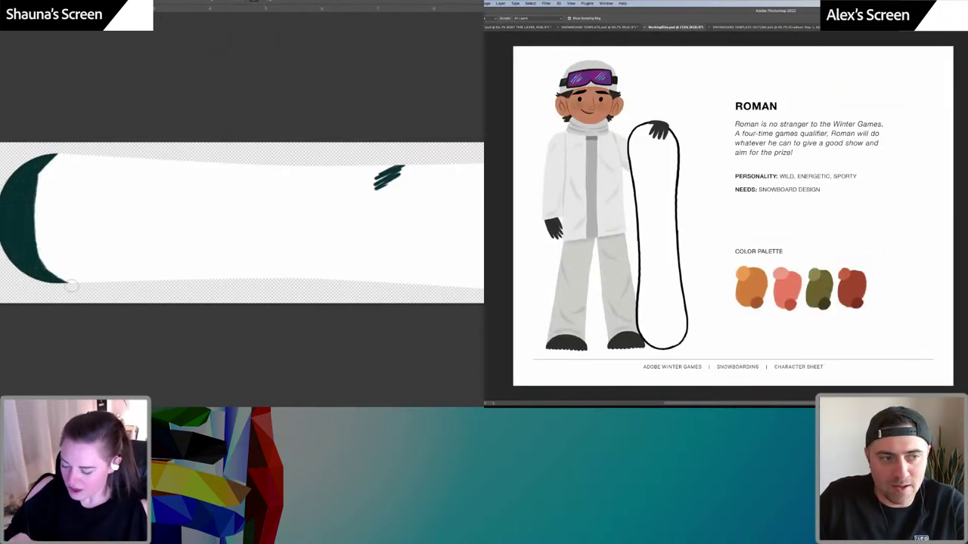
Paint over the nose of Sage's board with dark green brush strokes, extending inward along its lower edge
{"action": "left_click_drag", "start_coordinate": [72, 286], "coordinate": [138, 278]}
{"action": "left_click_drag", "start_coordinate": [38, 254], "coordinate": [166, 279]}
{"action": "mouse_move", "coordinate": [80, 266]}
{"action": "left_mouse_down"}
{"action": "mouse_move", "coordinate": [114, 270]}
{"action": "mouse_move", "coordinate": [41, 243]}
{"action": "left_mouse_up"}
Return to SNOWBOARD TEMPLATE OUTLINE.psb and set the Gradient Map's middle stop to coral ff7c53
{"action": "left_click", "coordinate": [832, 164]}
{"action": "left_click", "coordinate": [735, 27]}
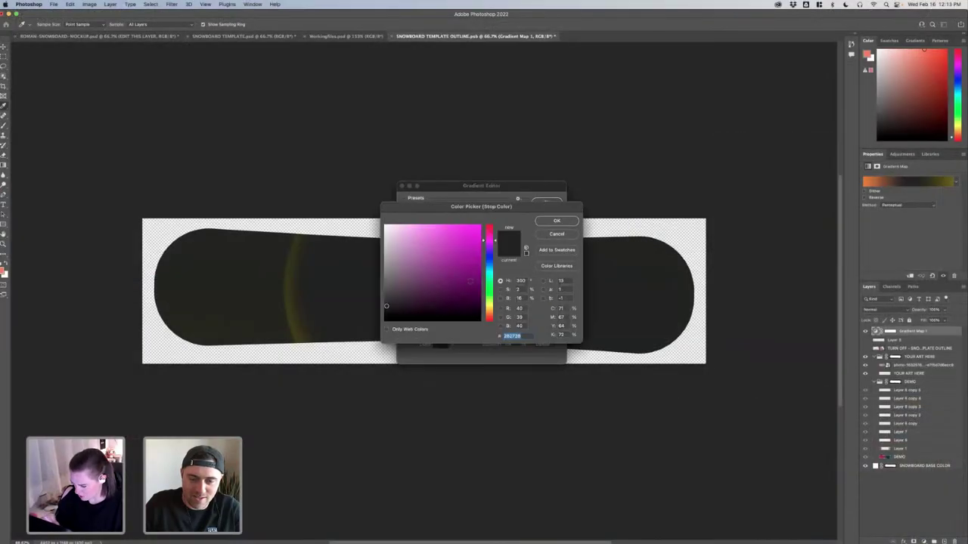
{"action": "type", "text": "ff7c53"}
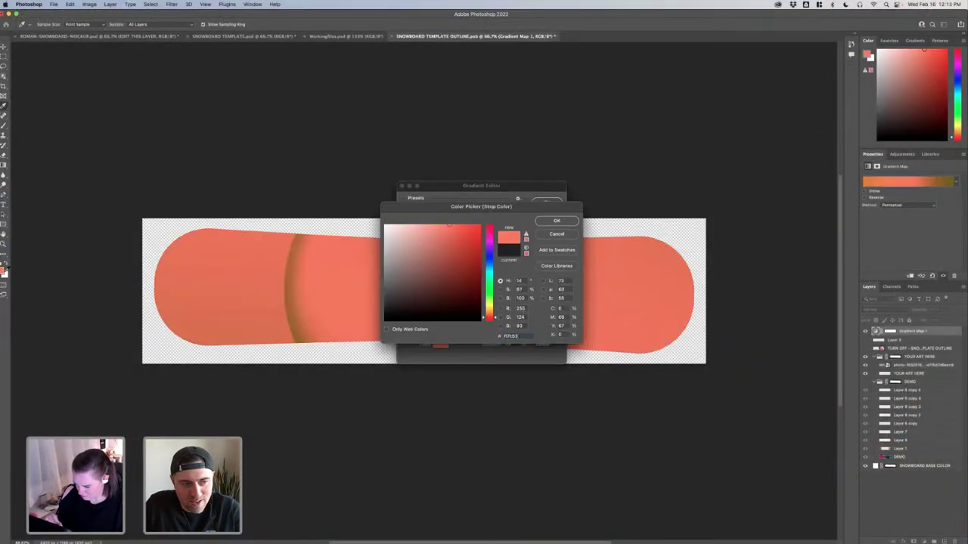
{"action": "left_click", "coordinate": [549, 220]}
{"action": "left_click", "coordinate": [547, 203]}
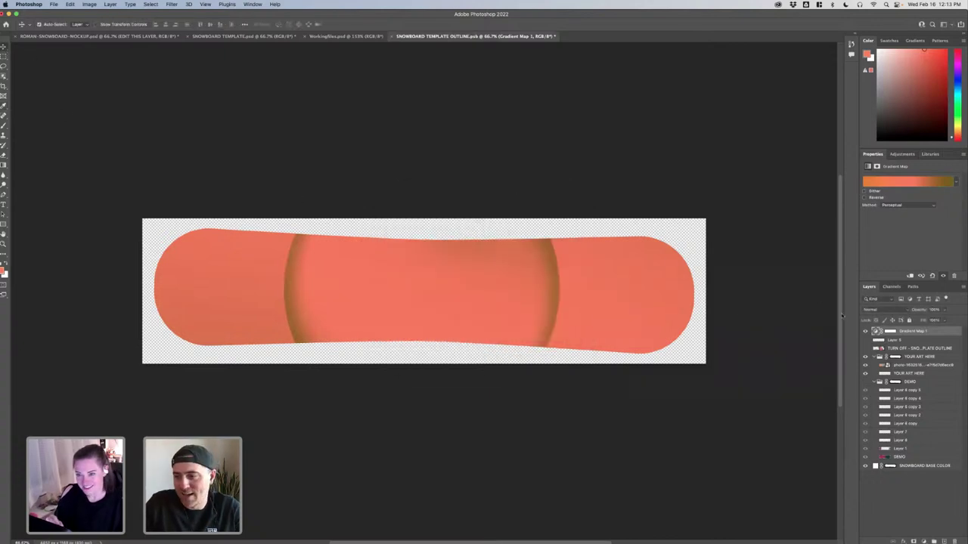
Toggle the Gradient Map layer's visibility to compare the coral recoloring with the original sphere artwork
{"action": "left_click", "coordinate": [865, 331]}
{"action": "left_click", "coordinate": [865, 332]}
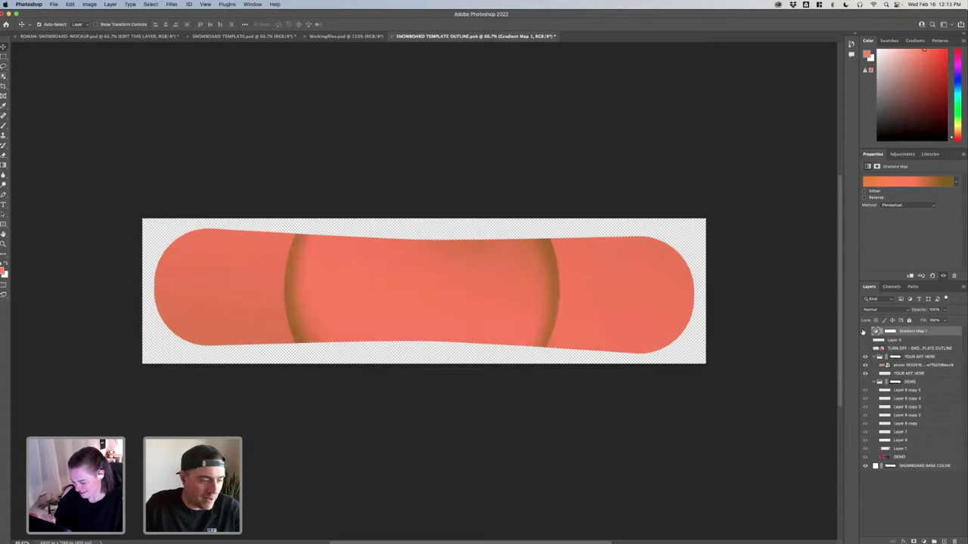
{"action": "left_click", "coordinate": [865, 331]}
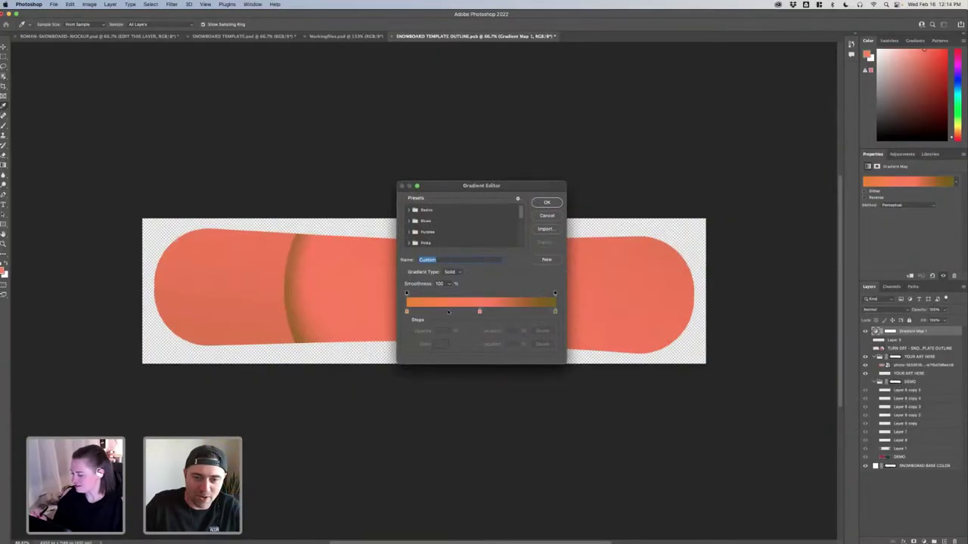
Add a white stop at 27% in the Gradient Map, between the orange and coral stops
{"action": "left_click", "coordinate": [448, 311]}
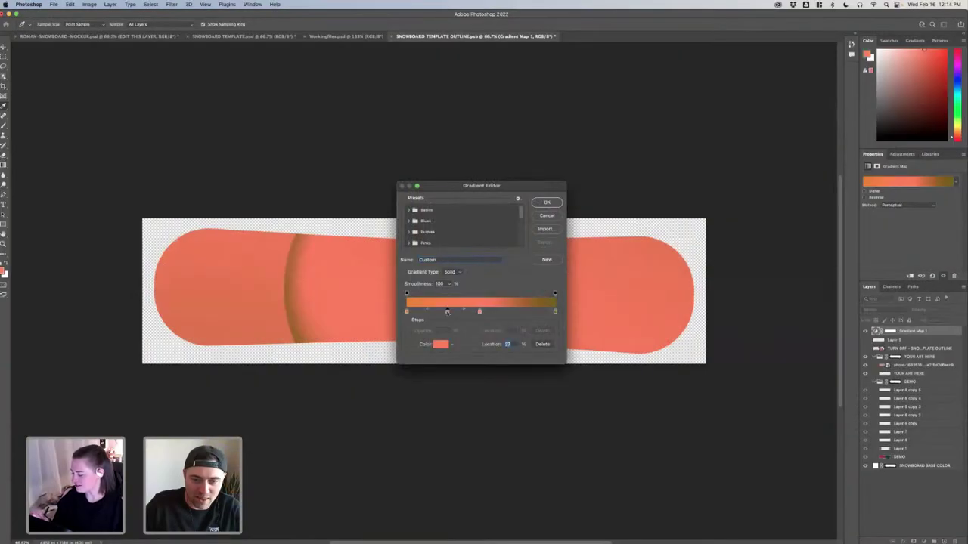
{"action": "double_click", "coordinate": [447, 312]}
{"action": "left_click_drag", "start_coordinate": [398, 229], "coordinate": [384, 224]}
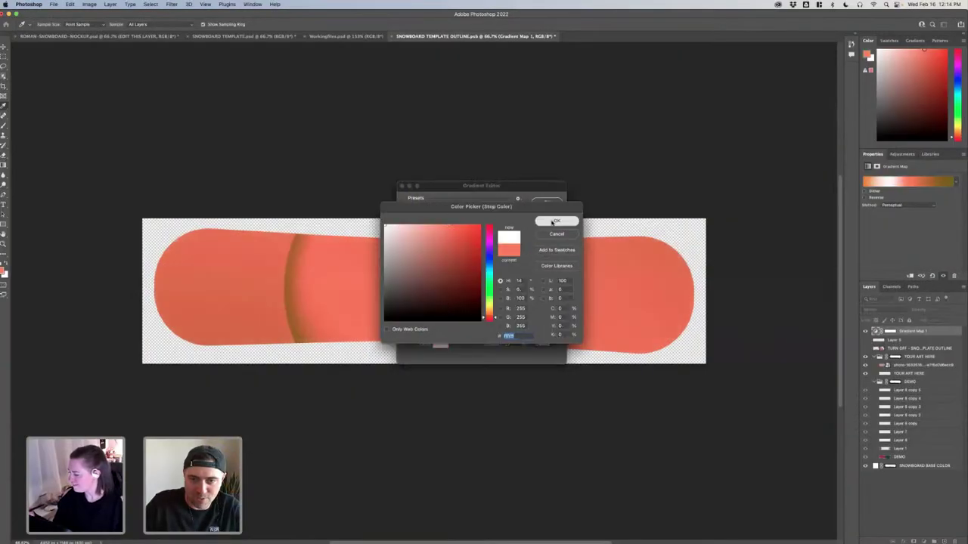
{"action": "left_click", "coordinate": [556, 221]}
{"action": "left_click", "coordinate": [547, 201]}
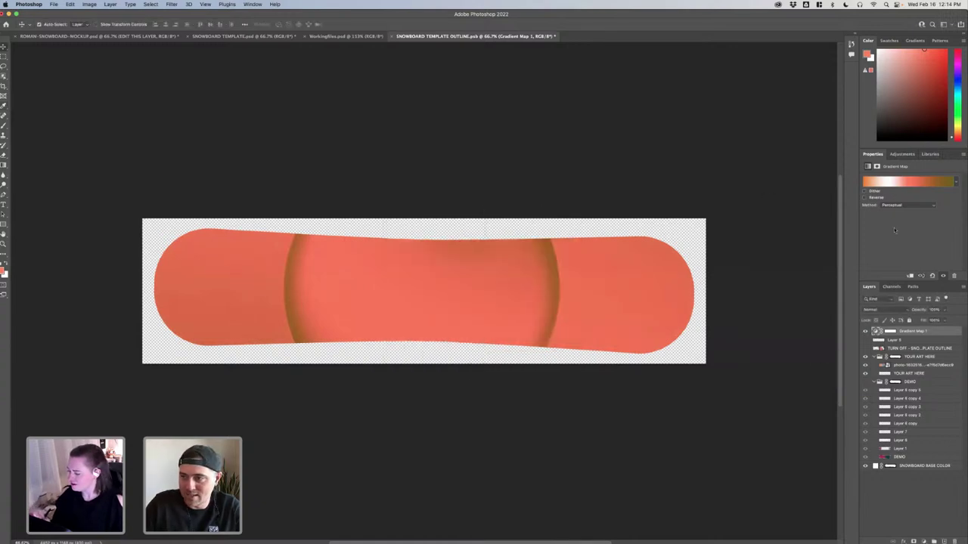
Compare the sphere artwork with and without the Gradient Map that includes the white stop
{"action": "left_click", "coordinate": [866, 332]}
{"action": "left_click", "coordinate": [866, 332]}
{"action": "left_click", "coordinate": [866, 332]}
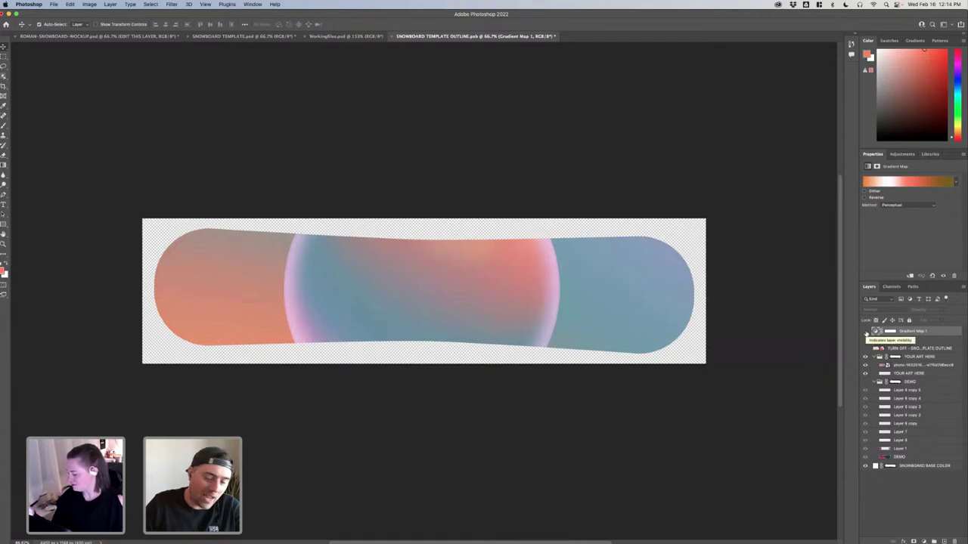
{"action": "left_click", "coordinate": [865, 331]}
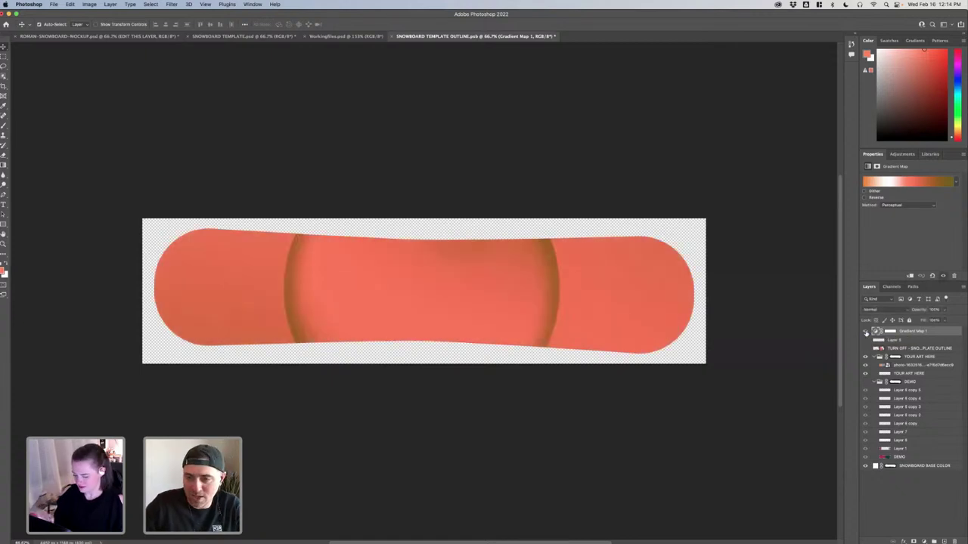
Reorder the Gradient Map stops, placing coral at 33% and white between coral and the olive end
{"action": "left_click", "coordinate": [883, 182]}
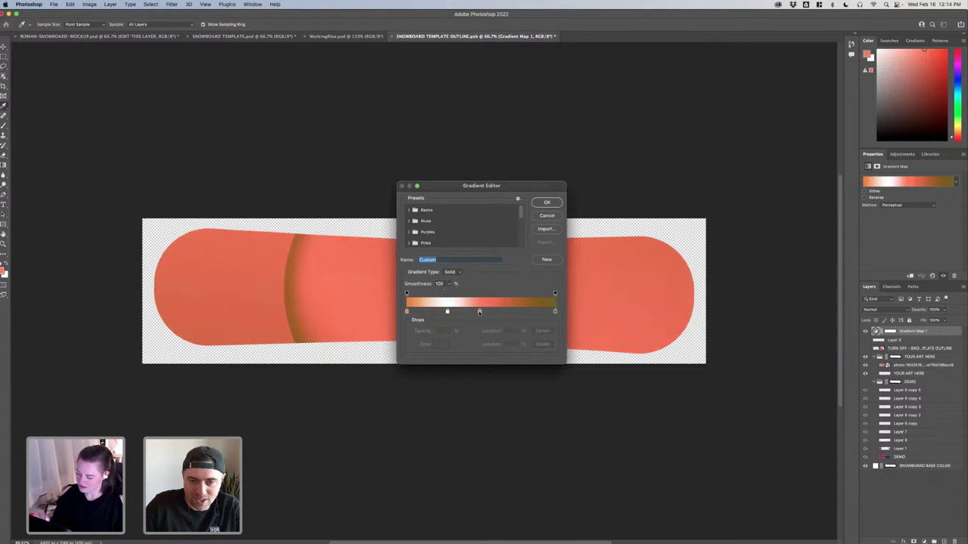
{"action": "left_click_drag", "start_coordinate": [479, 311], "coordinate": [523, 313]}
{"action": "mouse_move", "coordinate": [448, 311]}
{"action": "left_mouse_down"}
{"action": "mouse_move", "coordinate": [514, 315]}
{"action": "mouse_move", "coordinate": [427, 312]}
{"action": "mouse_move", "coordinate": [510, 312]}
{"action": "mouse_move", "coordinate": [454, 313]}
{"action": "left_mouse_up"}
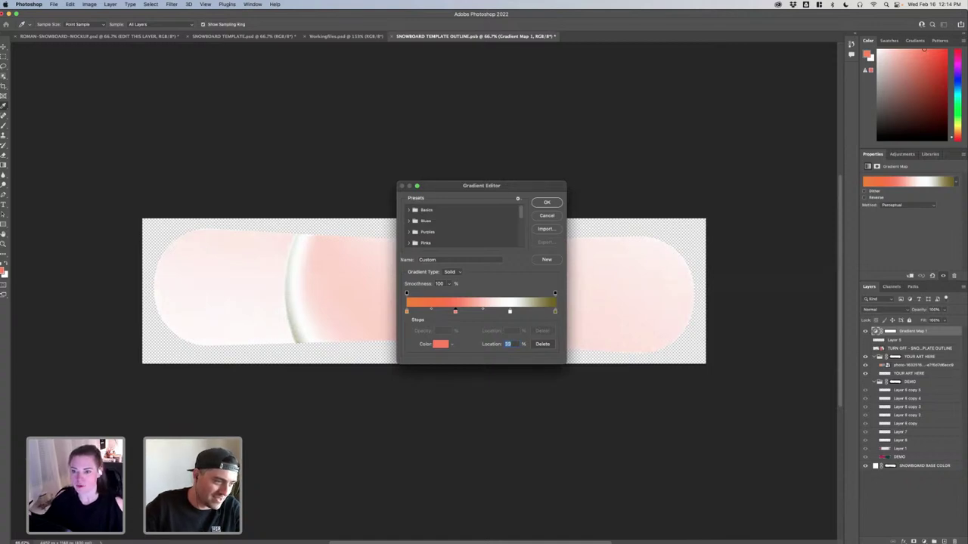
{"action": "left_click", "coordinate": [547, 203]}
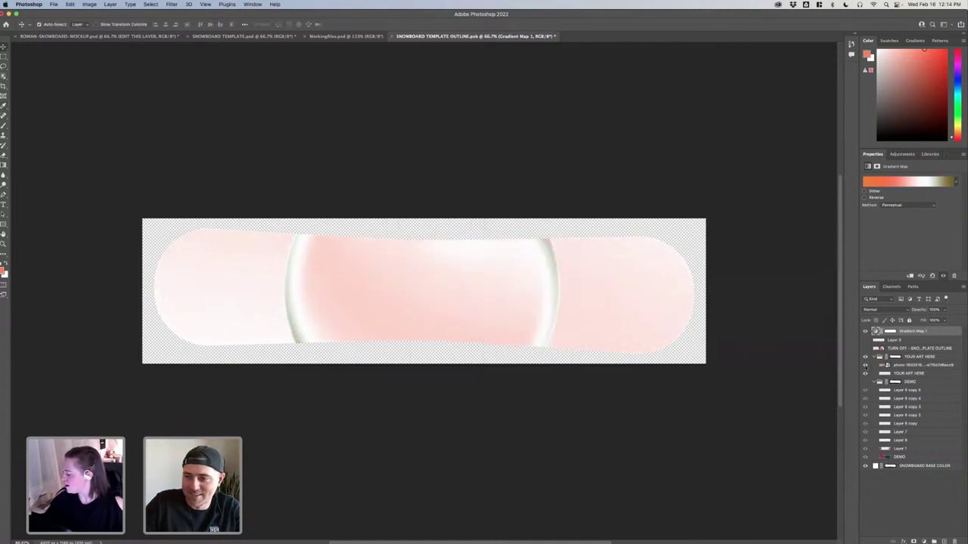
Toggle the Gradient Map layer off and on to check the reordered colors against the original artwork
{"action": "left_click", "coordinate": [866, 332]}
{"action": "left_click", "coordinate": [865, 331]}
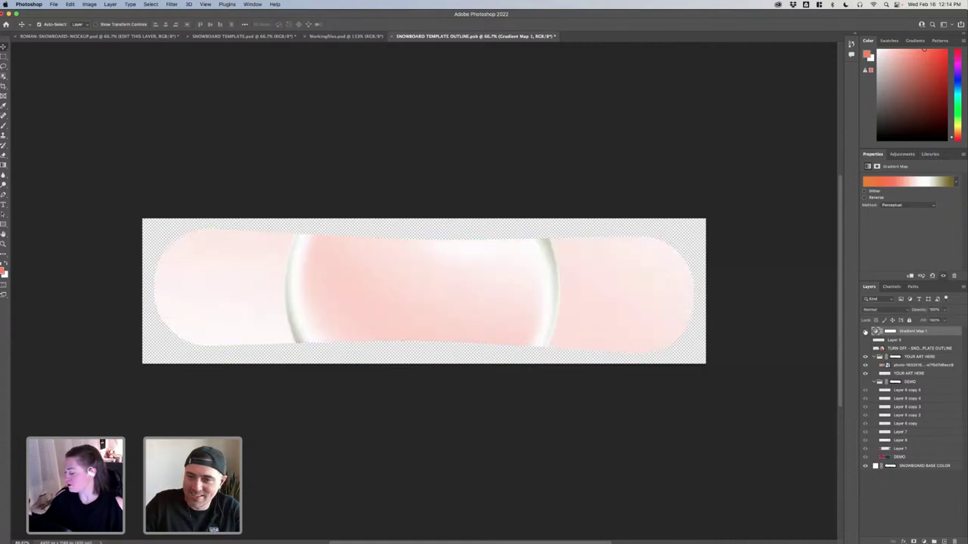
{"action": "left_click", "coordinate": [865, 332]}
{"action": "left_click", "coordinate": [866, 332]}
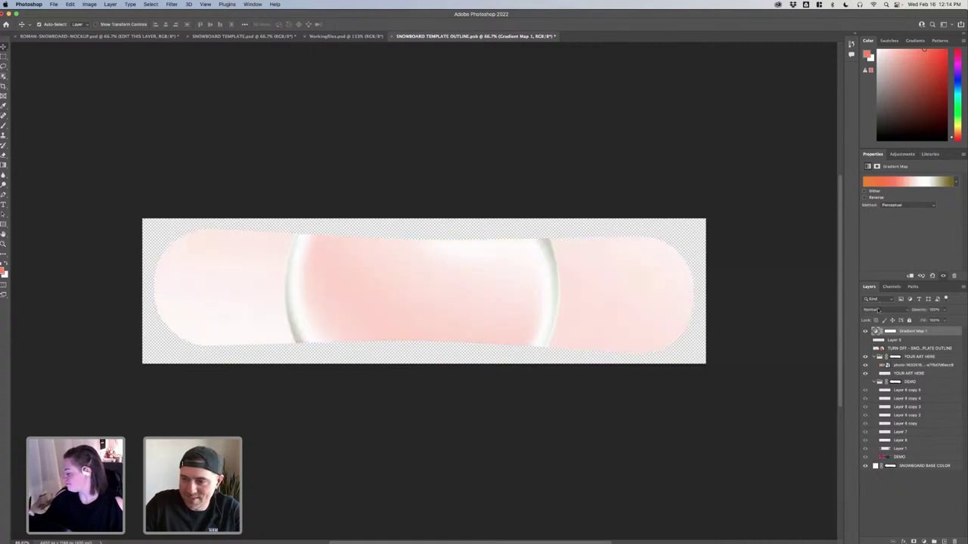
Preview blend modes for the Gradient Map layer without applying one, and hide the layer
{"action": "left_click", "coordinate": [877, 310]}
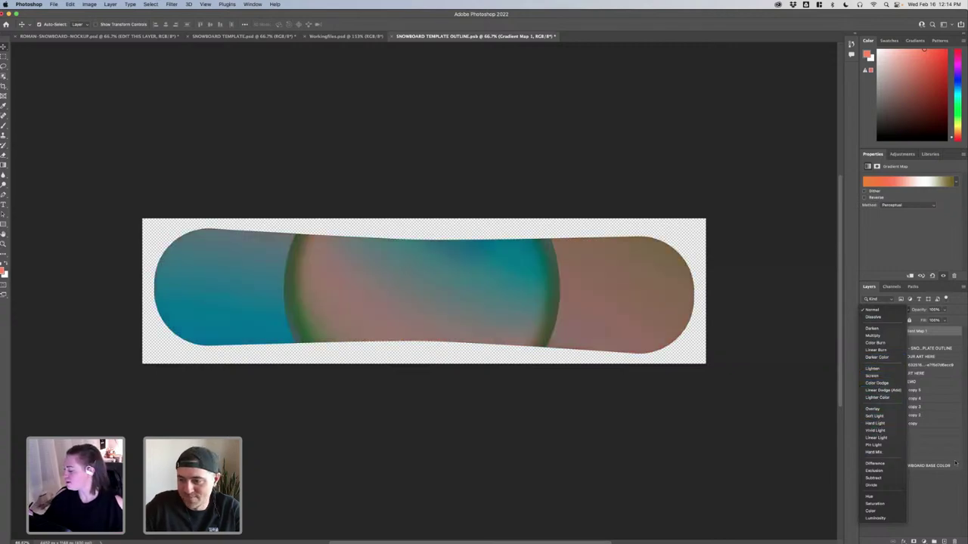
{"action": "key", "text": "Escape"}
{"action": "left_click", "coordinate": [866, 331]}
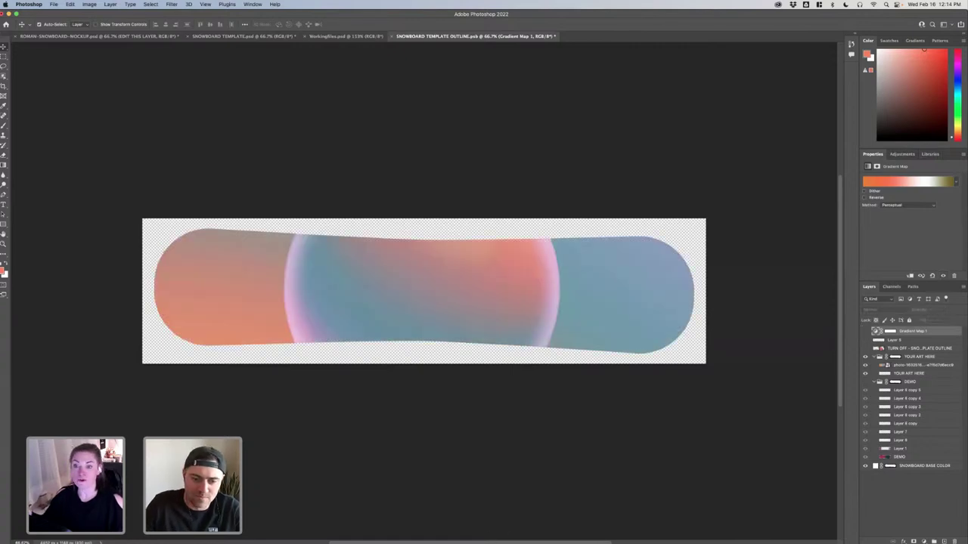
Start a text layer in the middle of the pastel sphere board and look up the Comic and Papyrus fonts for it
{"action": "mouse_move", "coordinate": [462, 540]}
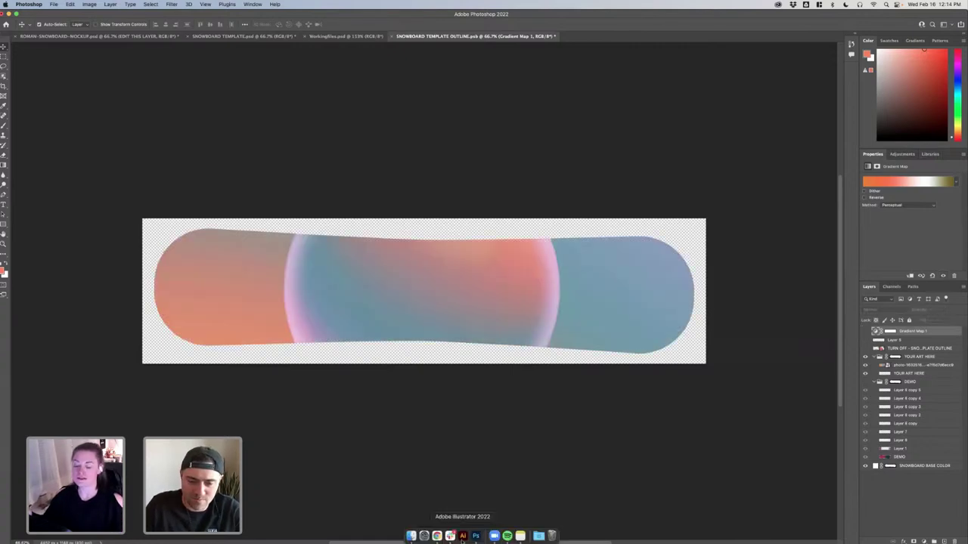
{"action": "left_click", "coordinate": [406, 403]}
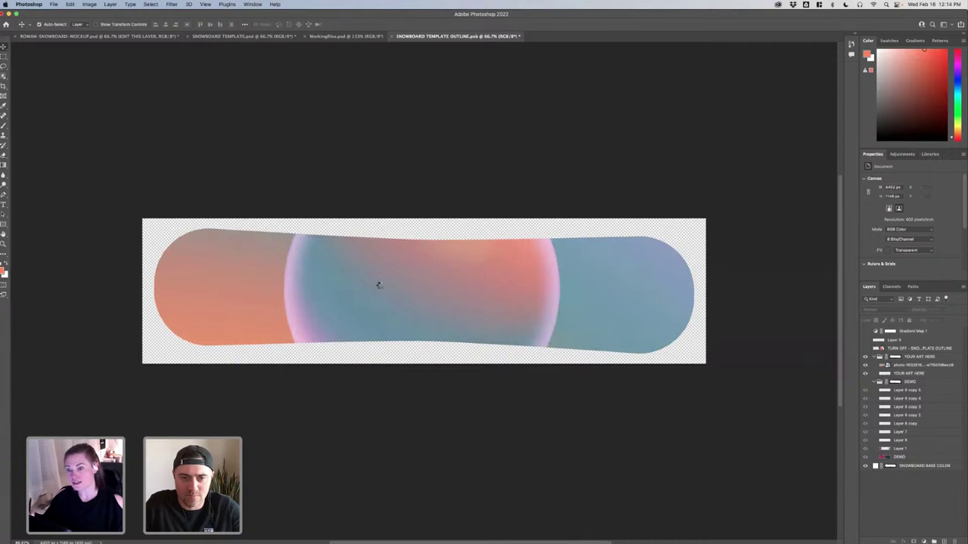
{"action": "key", "text": "t"}
{"action": "left_click", "coordinate": [379, 284]}
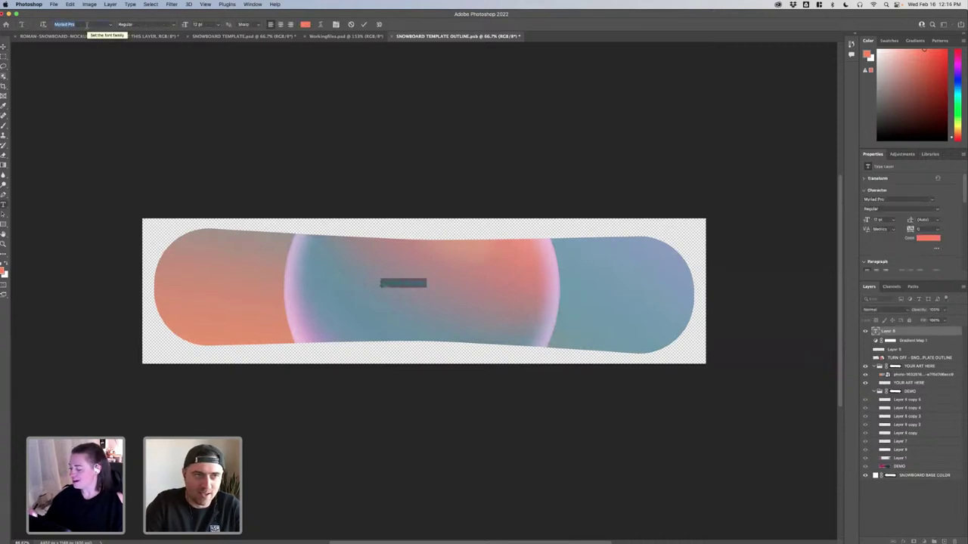
{"action": "type", "text": "Comic"}
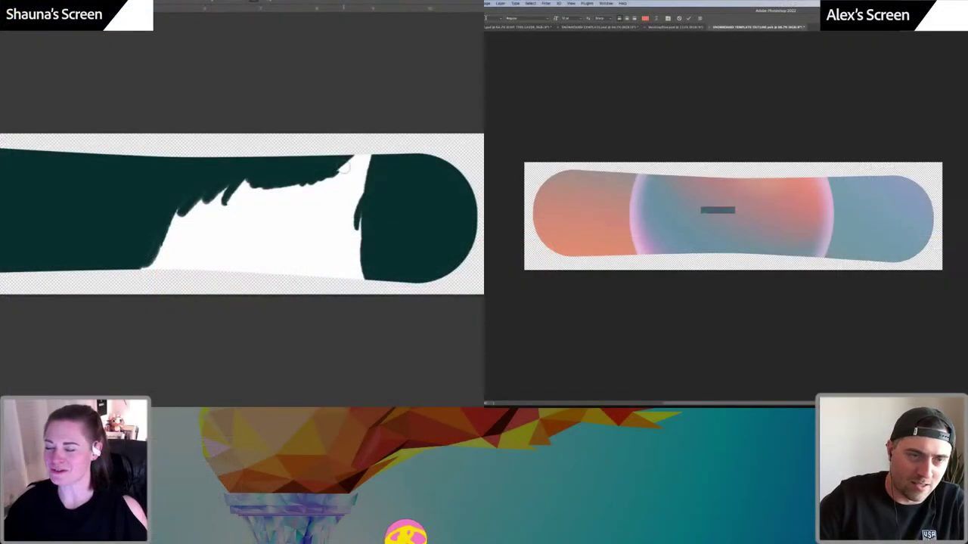
{"action": "left_click", "coordinate": [111, 24]}
{"action": "type", "text": "papy"}
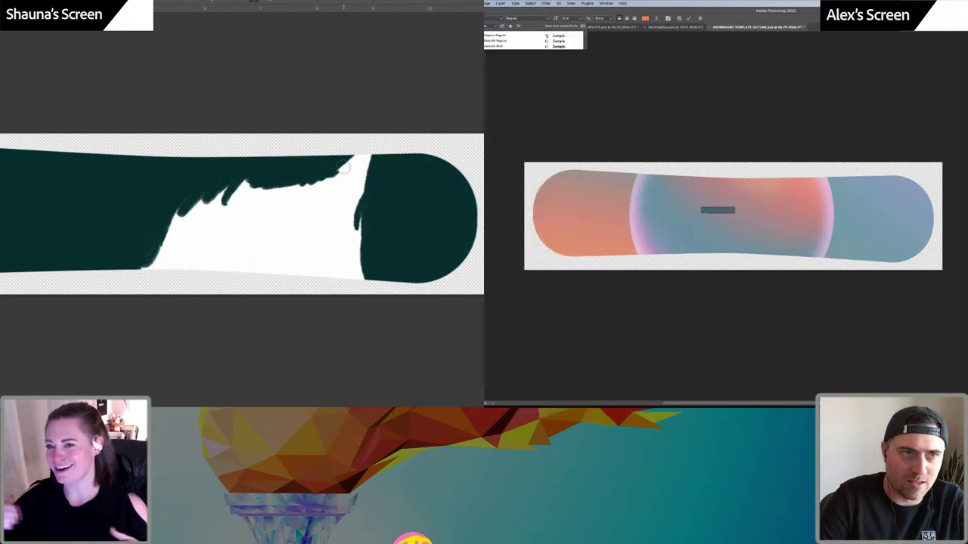
{"action": "key", "text": "Return"}
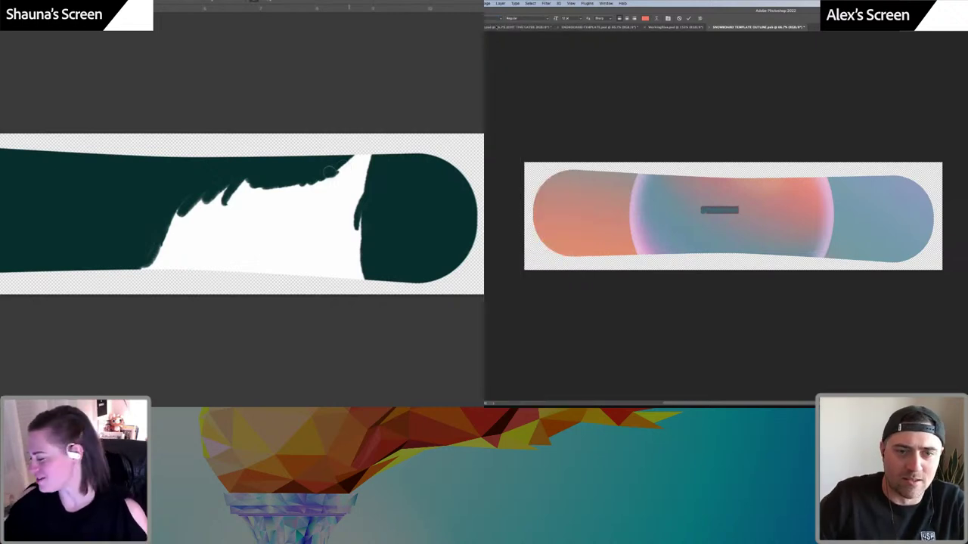
Enter MehMehs as the text and paint dark green further over the white area of the other board
{"action": "mouse_move", "coordinate": [330, 172]}
{"action": "left_mouse_down"}
{"action": "mouse_move", "coordinate": [349, 169]}
{"action": "mouse_move", "coordinate": [351, 186]}
{"action": "mouse_move", "coordinate": [368, 179]}
{"action": "mouse_move", "coordinate": [357, 268]}
{"action": "left_mouse_up"}
{"action": "double_click", "coordinate": [708, 210]}
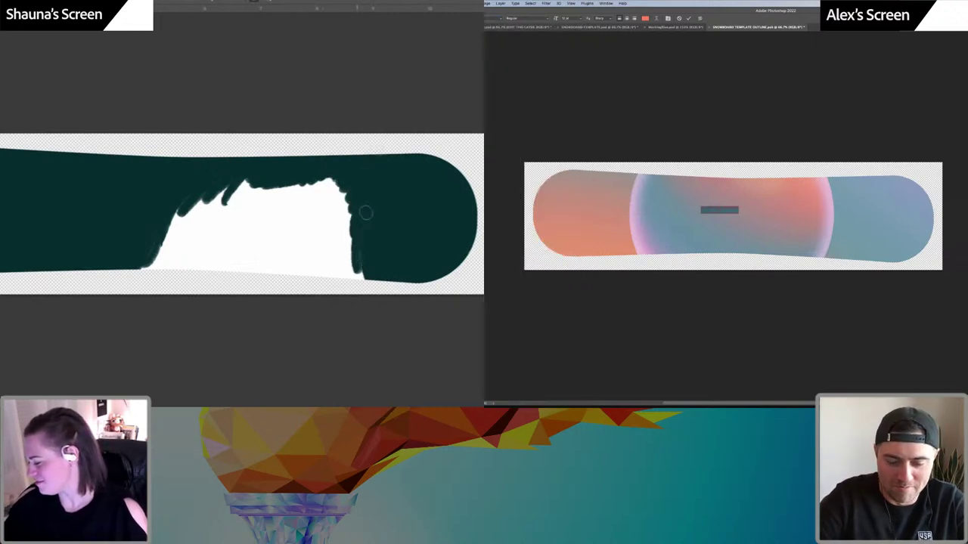
{"action": "mouse_move", "coordinate": [365, 213]}
{"action": "left_mouse_down"}
{"action": "mouse_move", "coordinate": [349, 246]}
{"action": "mouse_move", "coordinate": [302, 284]}
{"action": "mouse_move", "coordinate": [299, 196]}
{"action": "mouse_move", "coordinate": [314, 284]}
{"action": "mouse_move", "coordinate": [326, 282]}
{"action": "mouse_move", "coordinate": [318, 231]}
{"action": "mouse_move", "coordinate": [332, 288]}
{"action": "mouse_move", "coordinate": [342, 280]}
{"action": "mouse_move", "coordinate": [337, 181]}
{"action": "left_mouse_up"}
{"action": "mouse_move", "coordinate": [344, 257]}
{"action": "left_mouse_down"}
{"action": "mouse_move", "coordinate": [348, 218]}
{"action": "mouse_move", "coordinate": [339, 225]}
{"action": "left_mouse_up"}
{"action": "key", "text": "super+a"}
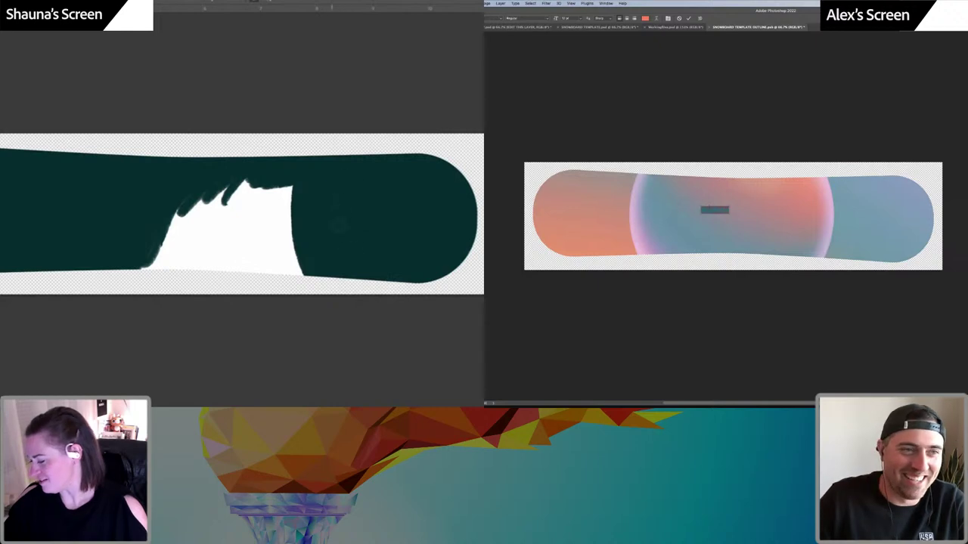
{"action": "key", "text": "super+Return"}
{"action": "key", "text": "v"}
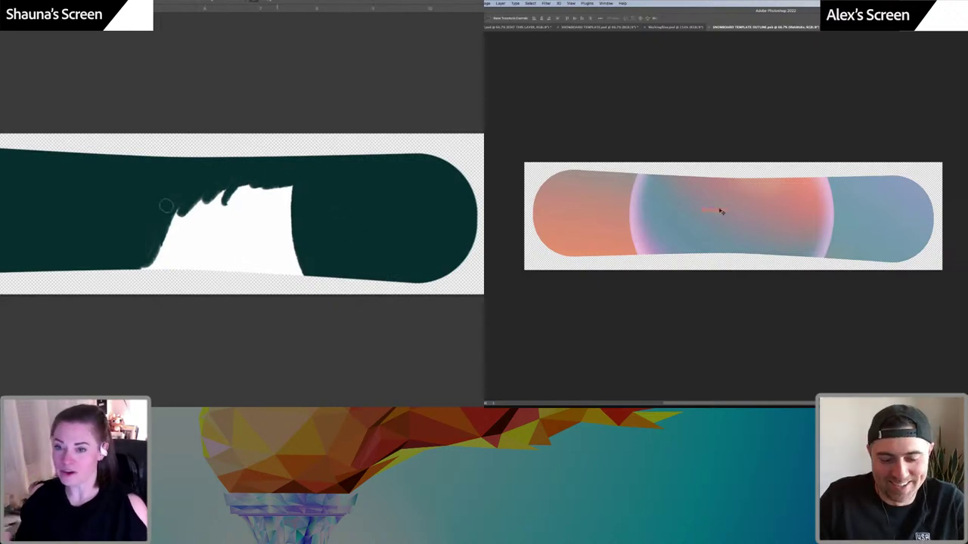
Enlarge the MehMehs text across most of its board and shrink the other board's white area with dark green paint
{"action": "key", "text": "super+t"}
{"action": "mouse_move", "coordinate": [272, 180]}
{"action": "left_mouse_down"}
{"action": "mouse_move", "coordinate": [335, 179]}
{"action": "mouse_move", "coordinate": [227, 198]}
{"action": "left_mouse_up"}
{"action": "mouse_move", "coordinate": [728, 205]}
{"action": "left_mouse_down"}
{"action": "mouse_move", "coordinate": [824, 185]}
{"action": "mouse_move", "coordinate": [834, 205]}
{"action": "left_mouse_up"}
{"action": "left_click_drag", "start_coordinate": [293, 187], "coordinate": [166, 221]}
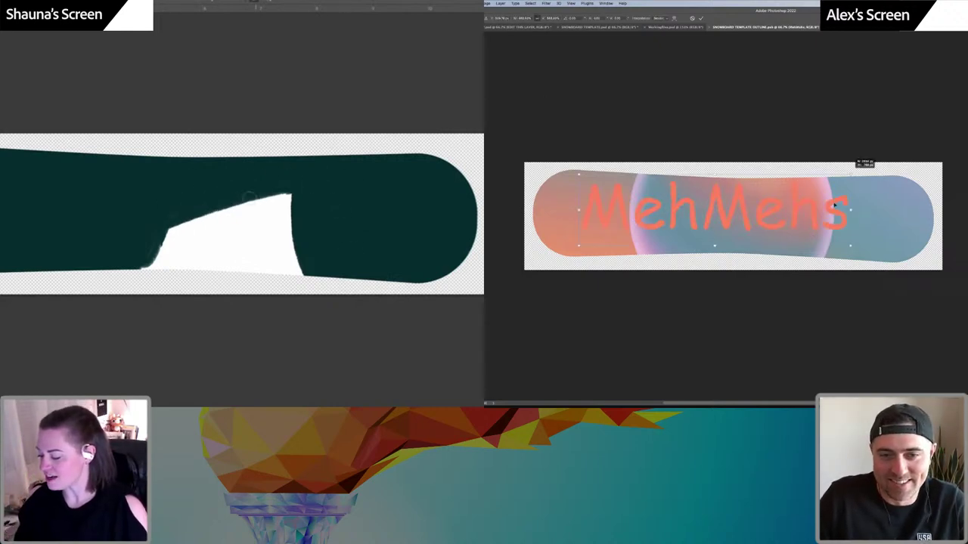
{"action": "left_click_drag", "start_coordinate": [249, 197], "coordinate": [160, 217]}
{"action": "left_click_drag", "start_coordinate": [823, 212], "coordinate": [832, 224]}
{"action": "left_click_drag", "start_coordinate": [160, 247], "coordinate": [193, 225]}
{"action": "left_click_drag", "start_coordinate": [831, 225], "coordinate": [830, 224]}
{"action": "mouse_move", "coordinate": [193, 226]}
{"action": "left_mouse_down"}
{"action": "mouse_move", "coordinate": [144, 265]}
{"action": "mouse_move", "coordinate": [335, 263]}
{"action": "mouse_move", "coordinate": [198, 274]}
{"action": "left_mouse_up"}
{"action": "key", "text": "Return"}
Set the MehMehs text color to white and paint the remaining white area of the other board dark green
{"action": "mouse_move", "coordinate": [261, 202]}
{"action": "left_mouse_down"}
{"action": "mouse_move", "coordinate": [244, 250]}
{"action": "mouse_move", "coordinate": [263, 202]}
{"action": "mouse_move", "coordinate": [263, 251]}
{"action": "mouse_move", "coordinate": [293, 201]}
{"action": "mouse_move", "coordinate": [299, 261]}
{"action": "left_mouse_up"}
{"action": "left_click", "coordinate": [865, 158]}
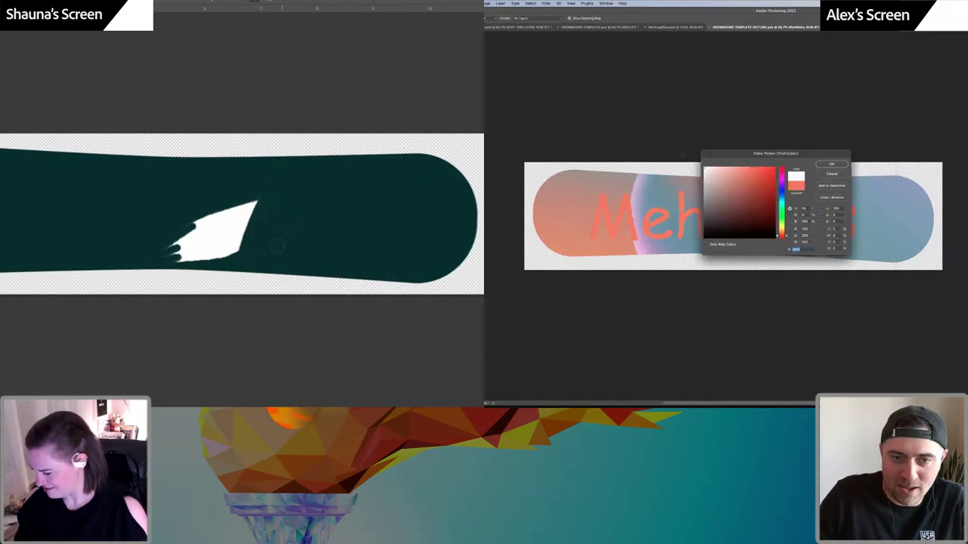
{"action": "mouse_move", "coordinate": [259, 203]}
{"action": "left_mouse_down"}
{"action": "mouse_move", "coordinate": [247, 251]}
{"action": "mouse_move", "coordinate": [220, 257]}
{"action": "left_mouse_up"}
{"action": "left_click", "coordinate": [832, 164]}
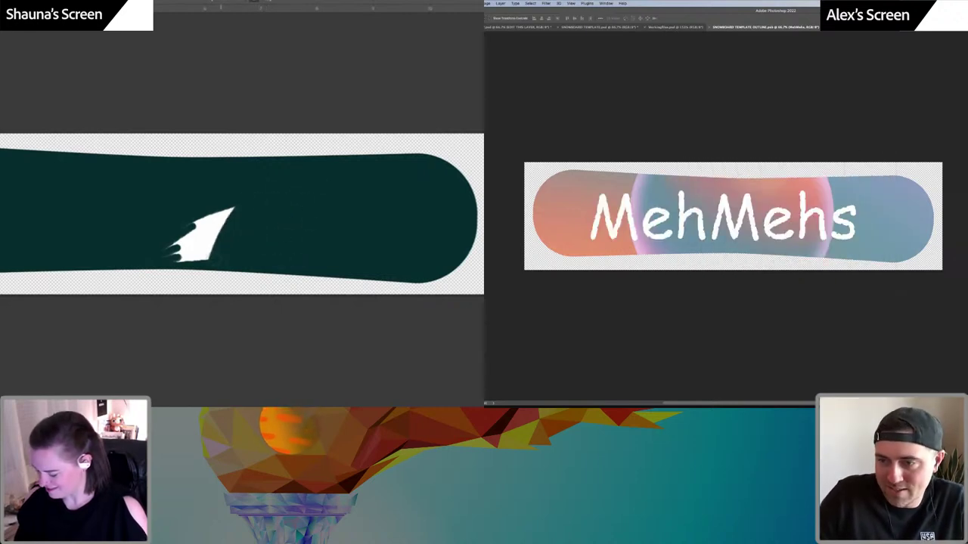
{"action": "left_click_drag", "start_coordinate": [235, 203], "coordinate": [164, 242]}
{"action": "key", "text": "Delete"}
{"action": "mouse_move", "coordinate": [222, 209]}
{"action": "left_mouse_down"}
{"action": "mouse_move", "coordinate": [168, 259]}
{"action": "mouse_move", "coordinate": [209, 246]}
{"action": "left_mouse_up"}
Change the blend mode of the MehMehs text so it mixes with the sphere artwork, and view Roman's mockup
{"action": "key", "text": "ctrl+z"}
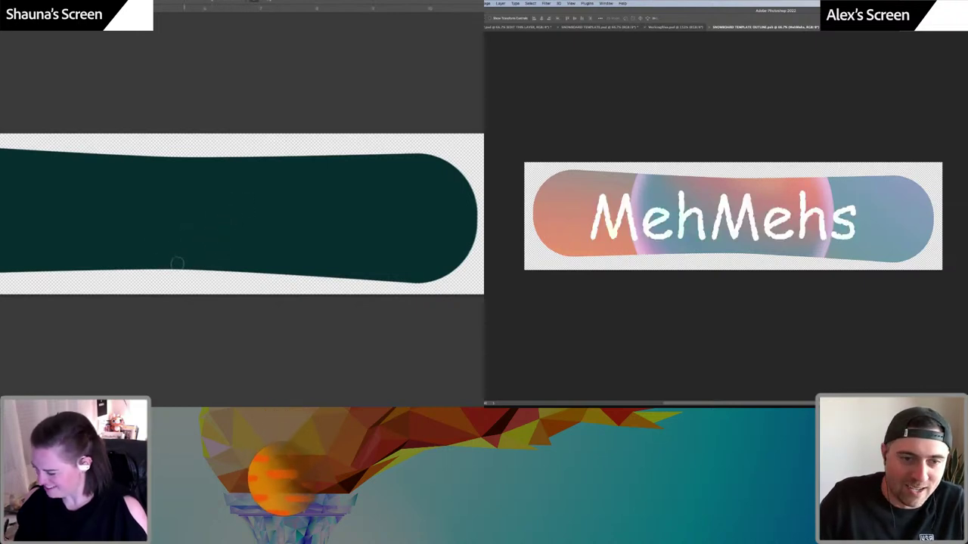
{"action": "key", "text": "ctrl+z"}
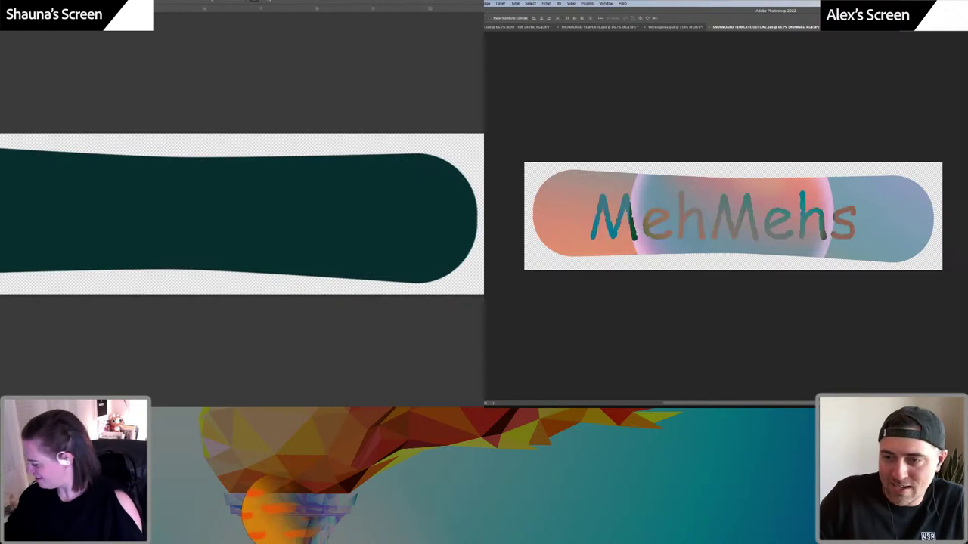
{"action": "key", "text": "ctrl+z"}
{"action": "key", "text": "ctrl+shift+z"}
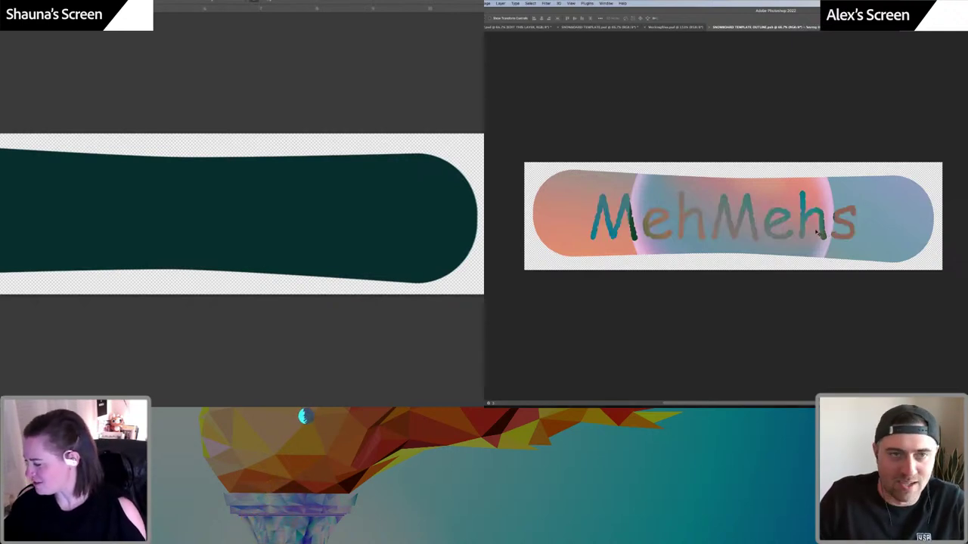
{"action": "scroll", "coordinate": [242, 214], "scroll_direction": "left", "scroll_amount": 3}
{"action": "left_click", "coordinate": [522, 27]}
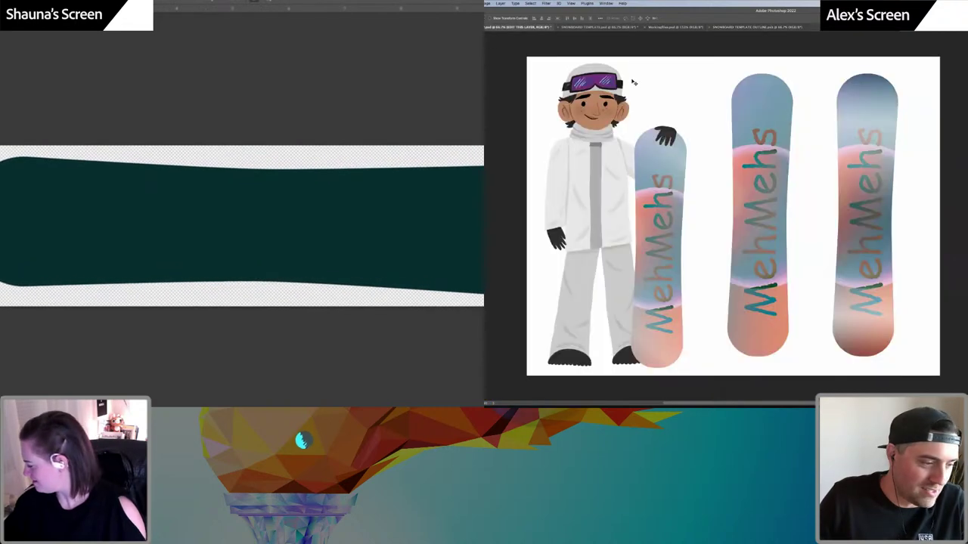
Sample pink from the painted color palette and sketch the slanted stem of a letter P on the dark green board
{"action": "key", "text": "ctrl+v"}
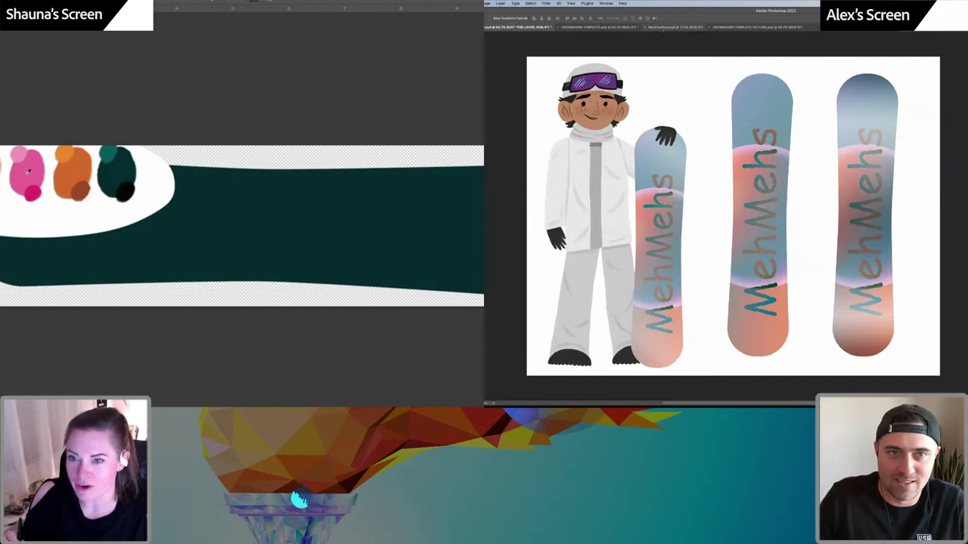
{"action": "key", "text": "ctrl+z"}
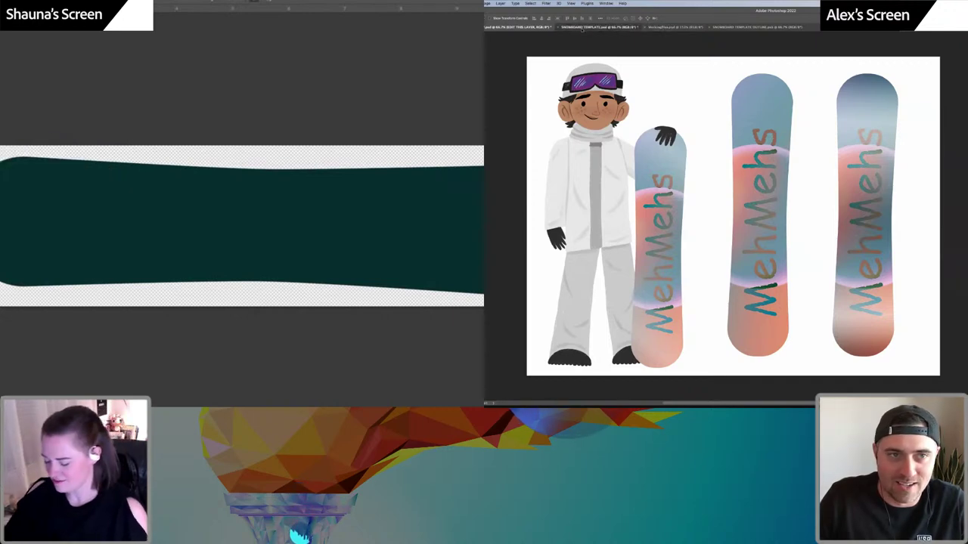
{"action": "left_click", "coordinate": [582, 29]}
{"action": "left_click", "coordinate": [521, 28]}
{"action": "left_click", "coordinate": [666, 27]}
{"action": "mouse_move", "coordinate": [31, 259]}
{"action": "left_mouse_down"}
{"action": "mouse_move", "coordinate": [43, 177]}
{"action": "mouse_move", "coordinate": [28, 265]}
{"action": "left_mouse_up"}
Sketch the bowl of the pink letter P and compare Roman's mockup with the character sheet
{"action": "left_click", "coordinate": [508, 27]}
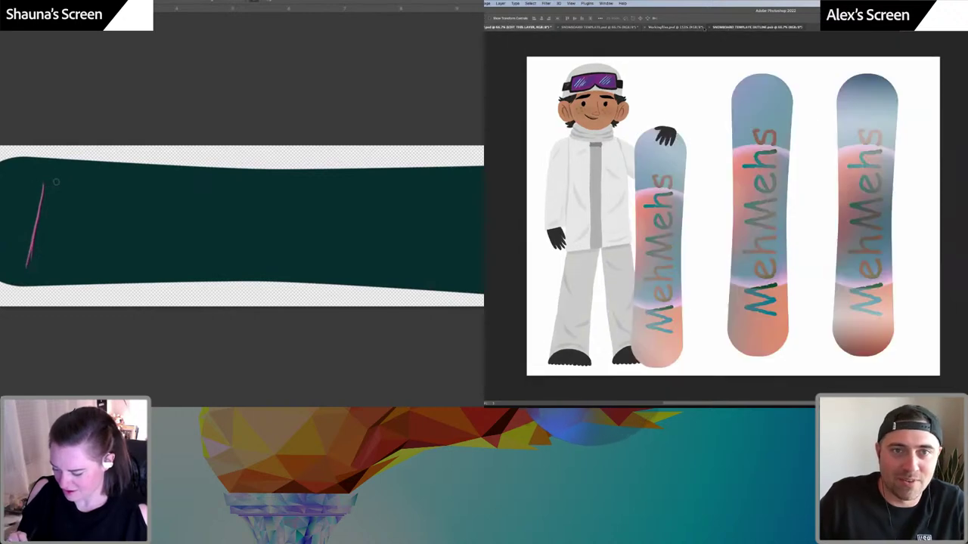
{"action": "left_click", "coordinate": [752, 28]}
{"action": "left_click", "coordinate": [671, 27]}
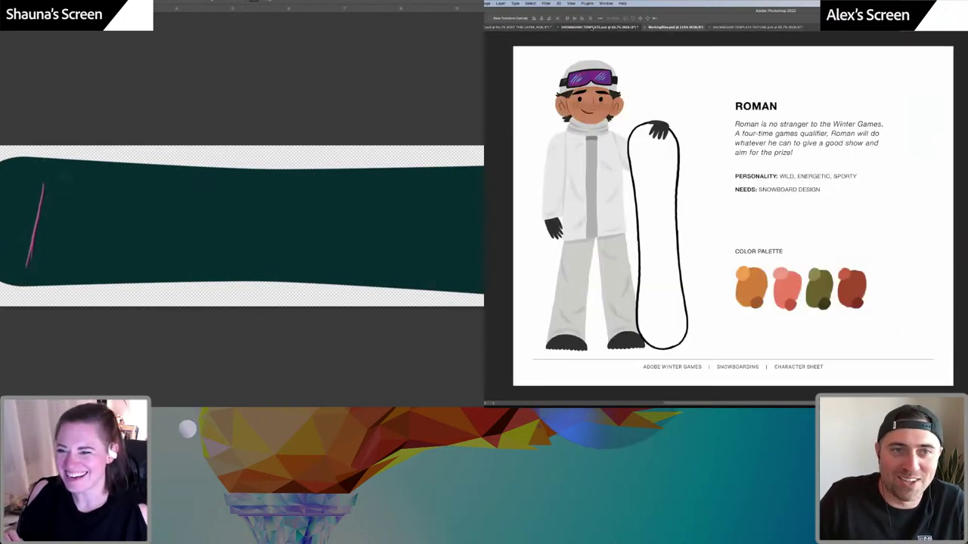
{"action": "left_click", "coordinate": [597, 27]}
{"action": "left_click", "coordinate": [507, 26]}
{"action": "mouse_move", "coordinate": [44, 181]}
{"action": "left_mouse_down"}
{"action": "mouse_move", "coordinate": [72, 180]}
{"action": "mouse_move", "coordinate": [91, 206]}
{"action": "mouse_move", "coordinate": [59, 228]}
{"action": "left_mouse_up"}
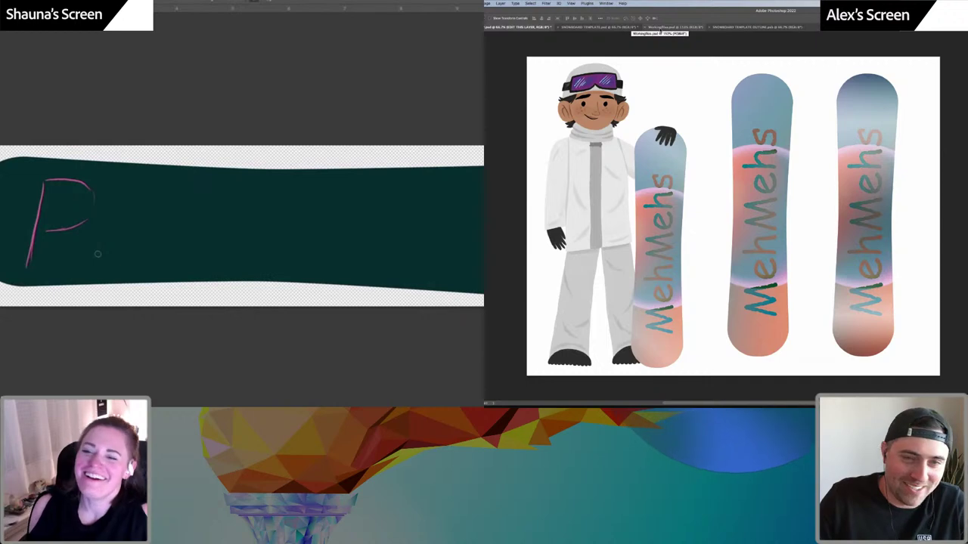
Review the MehMehs design on Roman's mockup, and toggle the photo layer off and on in the template outline
{"action": "left_click", "coordinate": [673, 28]}
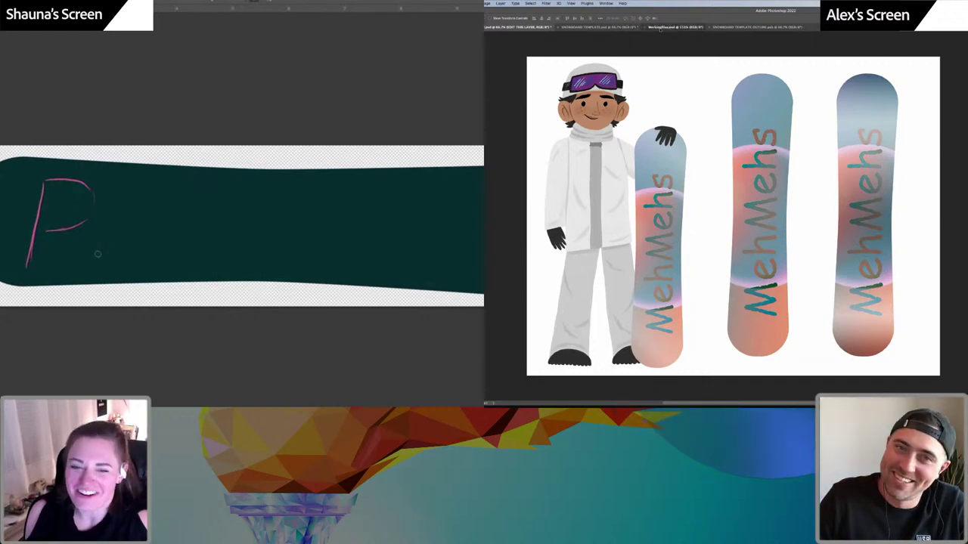
{"action": "left_click", "coordinate": [756, 27]}
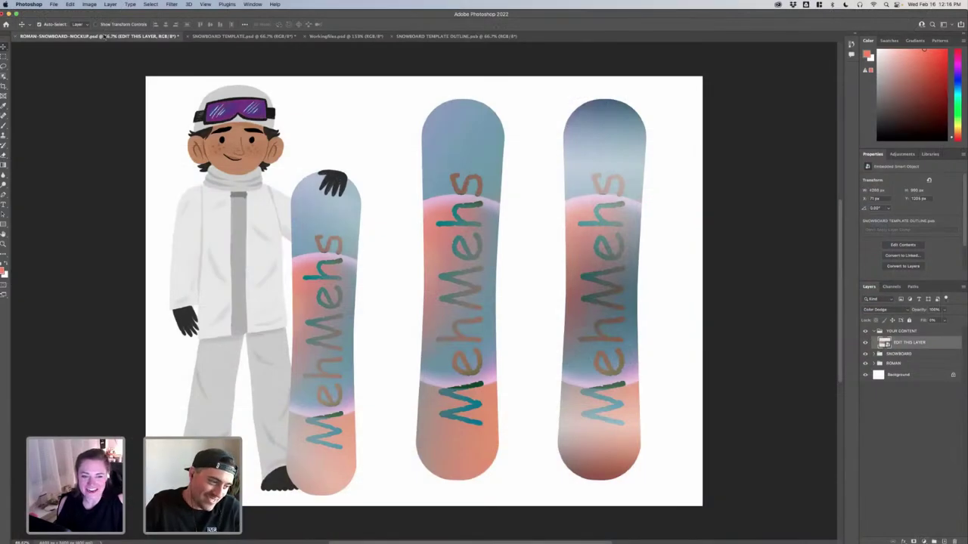
{"action": "left_click", "coordinate": [456, 36]}
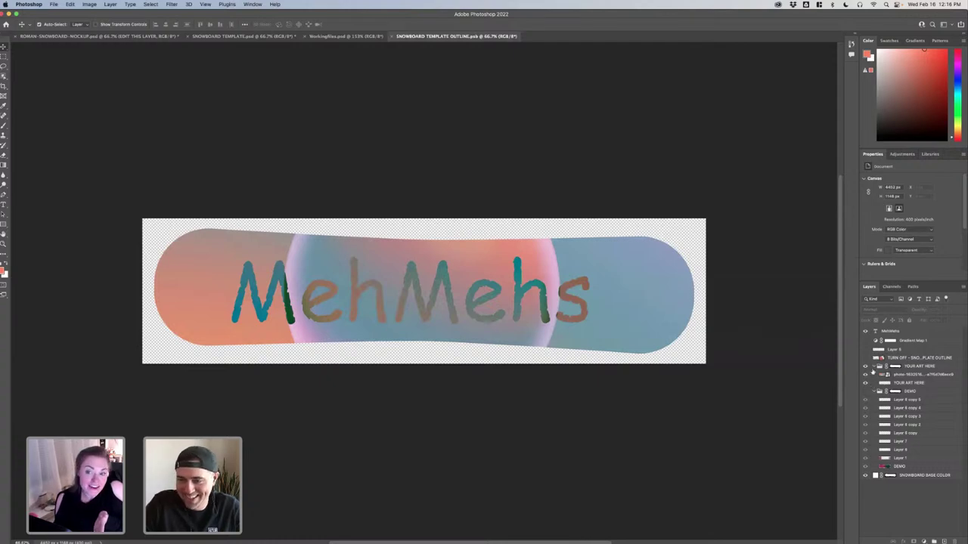
{"action": "left_click", "coordinate": [865, 375]}
{"action": "left_click", "coordinate": [865, 375]}
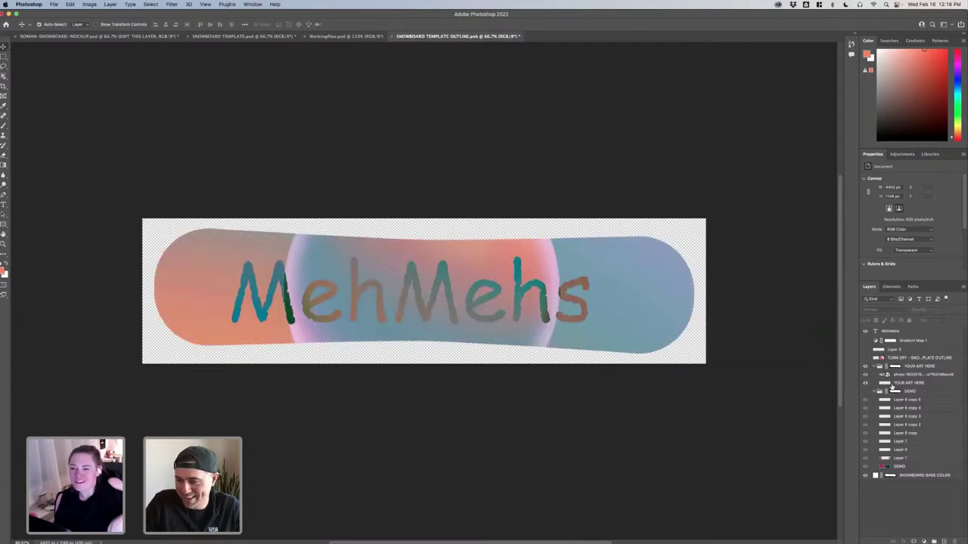
Group the photo layer and the YOUR ART HERE layer, naming the group MehMehs
{"action": "left_click", "coordinate": [899, 376]}
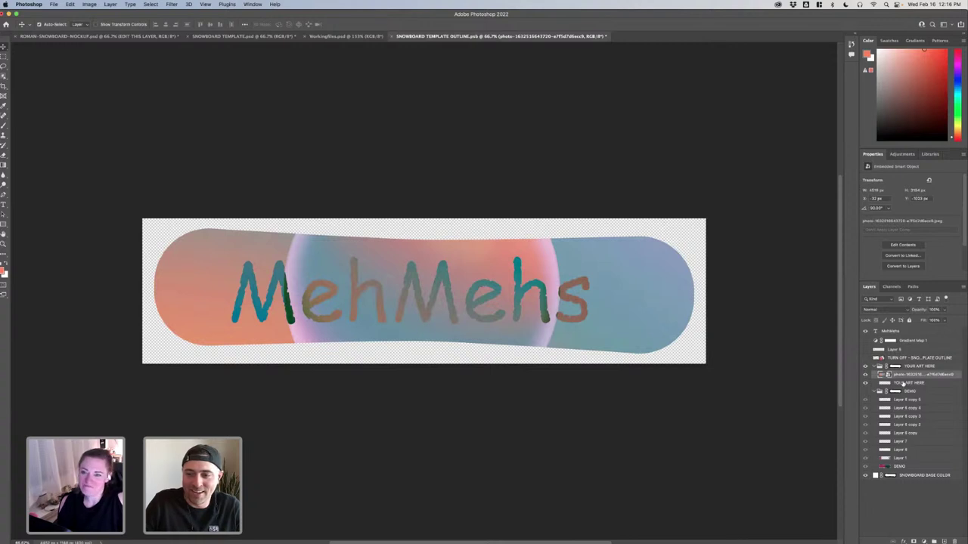
{"action": "left_click", "coordinate": [902, 383]}
{"action": "left_click", "coordinate": [934, 541]}
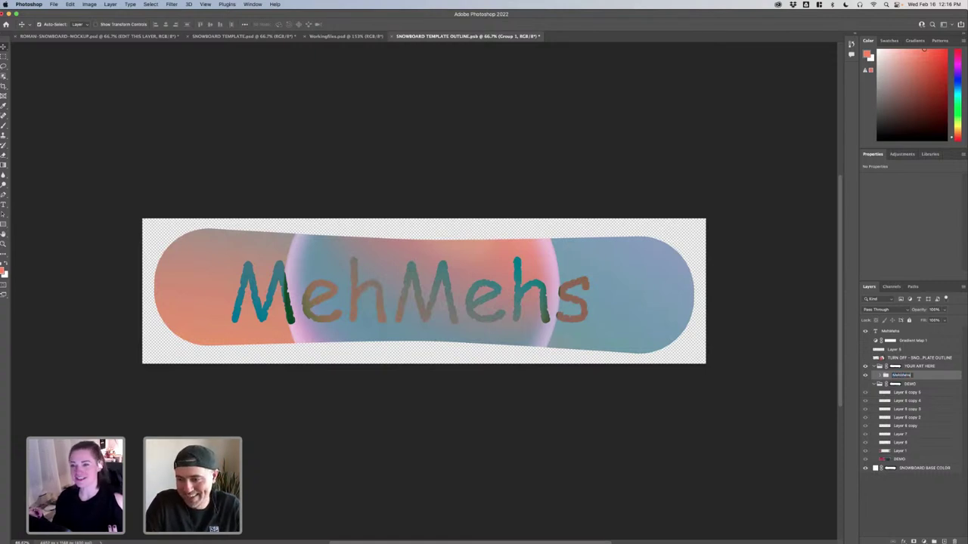
{"action": "key", "text": "Return"}
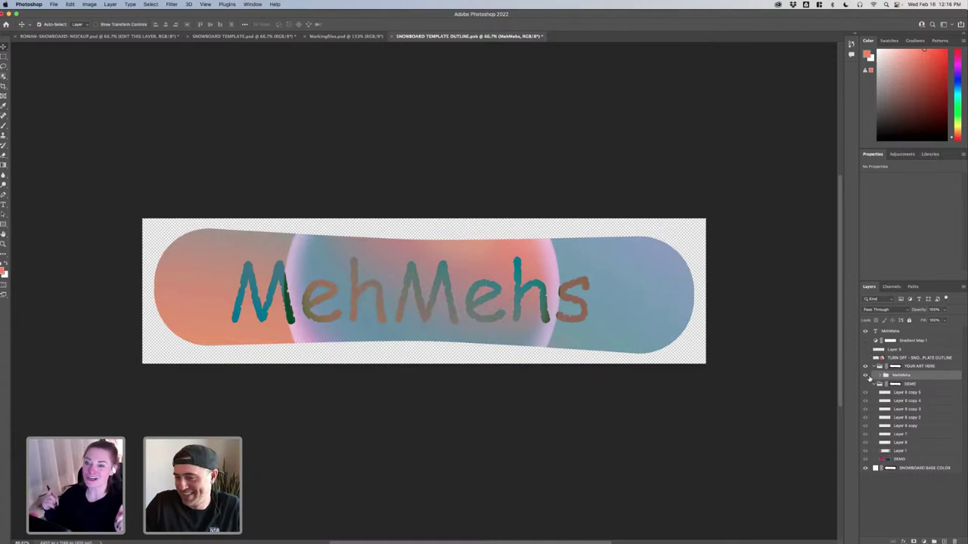
Move the MehMehs text layer into the MehMehs group and expand the group to check its contents
{"action": "left_click", "coordinate": [865, 376]}
{"action": "left_click", "coordinate": [866, 376]}
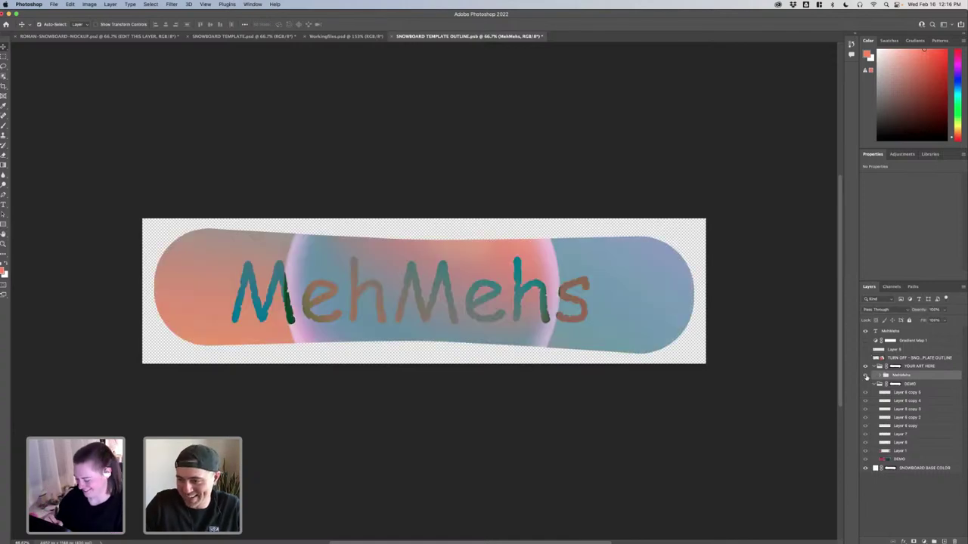
{"action": "left_click_drag", "start_coordinate": [899, 334], "coordinate": [884, 376]}
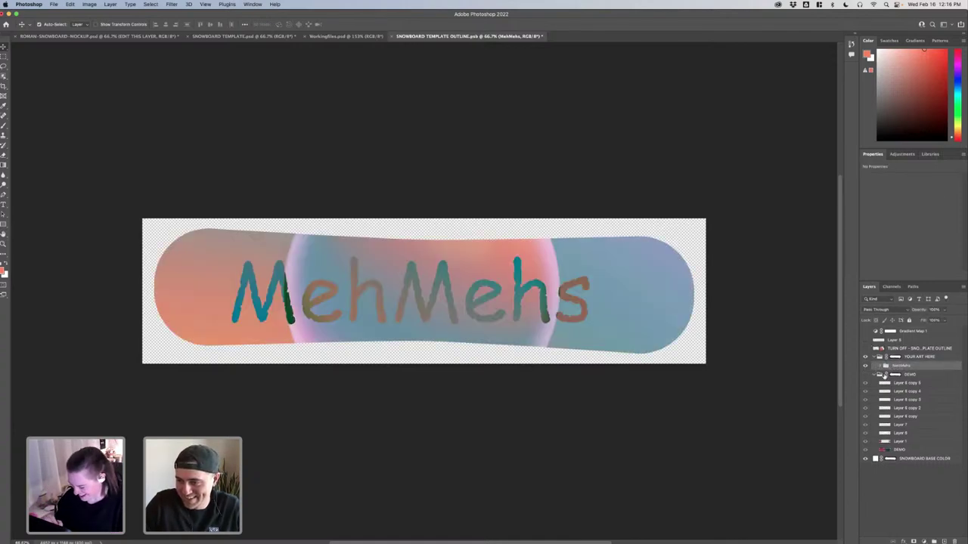
{"action": "left_click", "coordinate": [880, 368]}
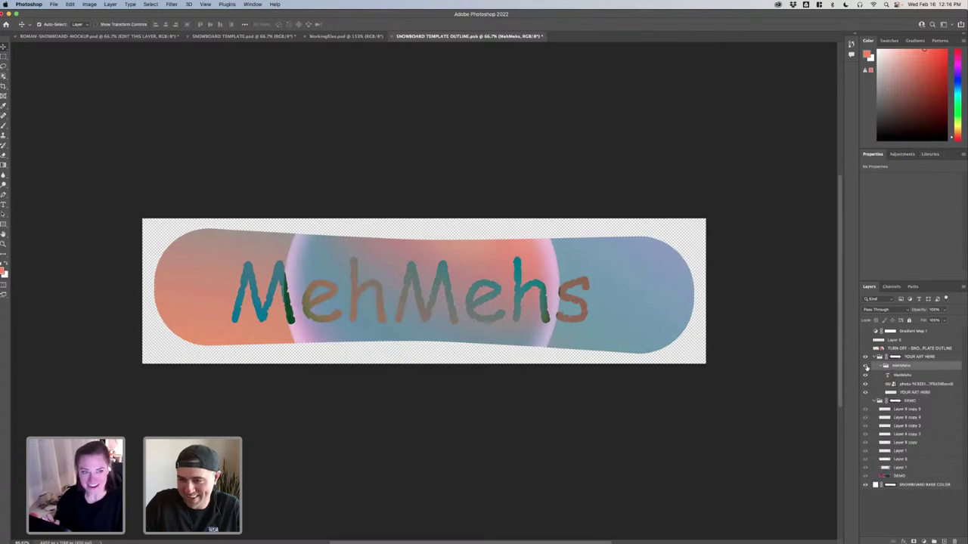
Collapse and hide the MehMehs group to clear the board, and open Roman's character sheet
{"action": "left_click", "coordinate": [865, 366]}
{"action": "left_click", "coordinate": [866, 367]}
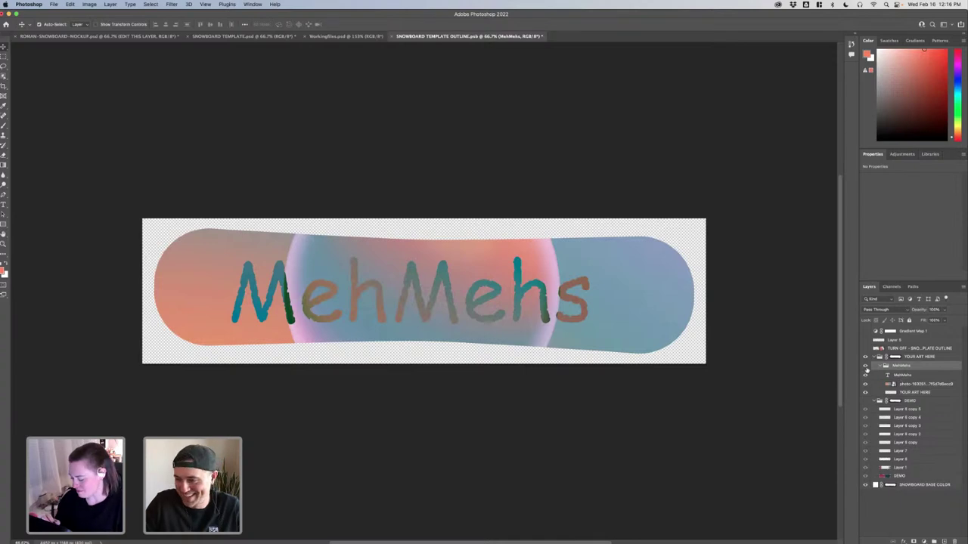
{"action": "left_click", "coordinate": [865, 366]}
{"action": "left_click", "coordinate": [866, 366]}
{"action": "left_click", "coordinate": [880, 366]}
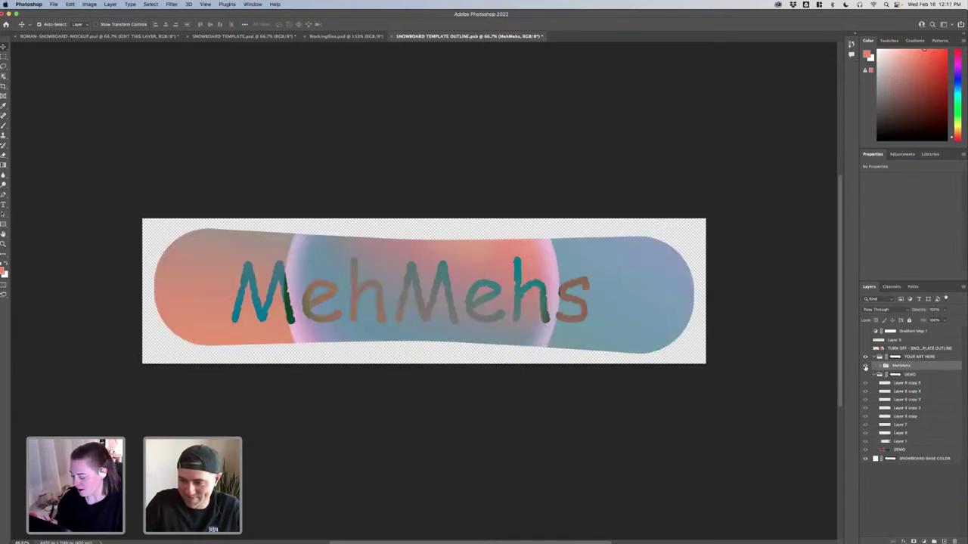
{"action": "left_click", "coordinate": [866, 366]}
{"action": "left_click", "coordinate": [866, 367]}
{"action": "left_click", "coordinate": [866, 367]}
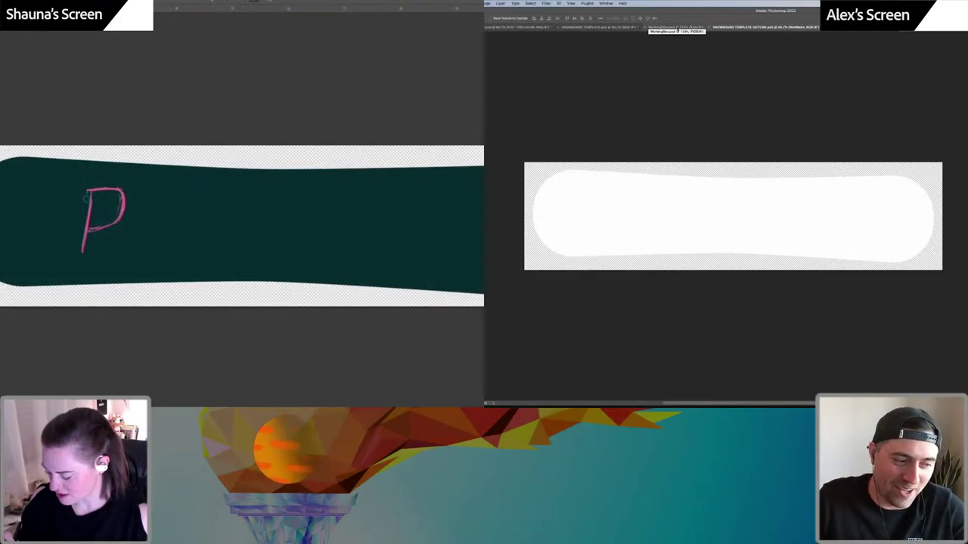
{"action": "left_click", "coordinate": [675, 27]}
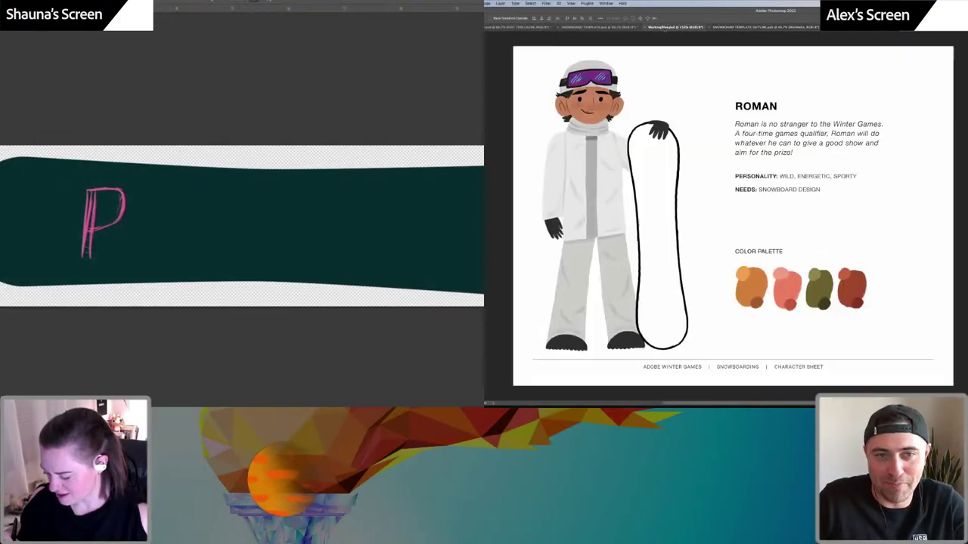
Look through Roman's mockup, the blank snowboard template and the character sheet, ending on the template outline document
{"action": "left_click", "coordinate": [599, 27]}
{"action": "left_click", "coordinate": [518, 27]}
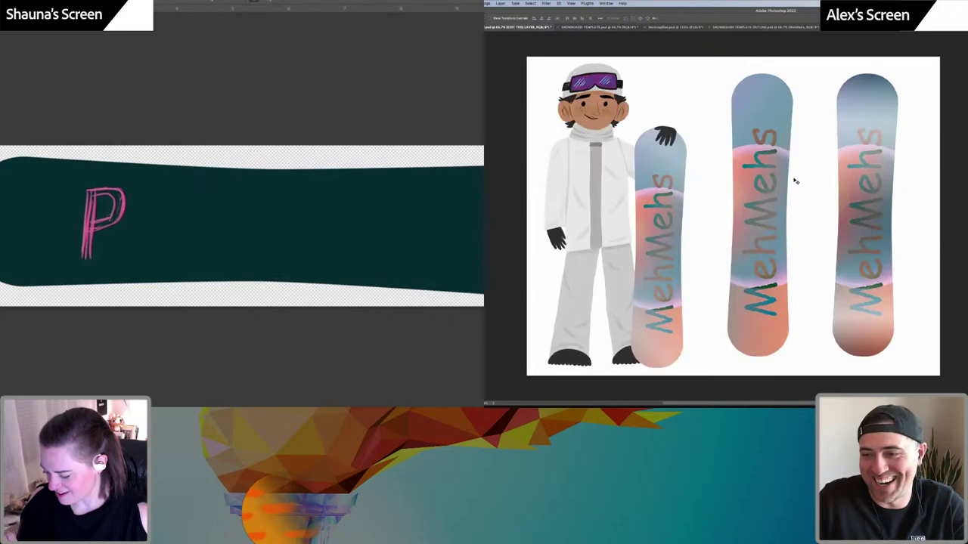
{"action": "left_click", "coordinate": [714, 28]}
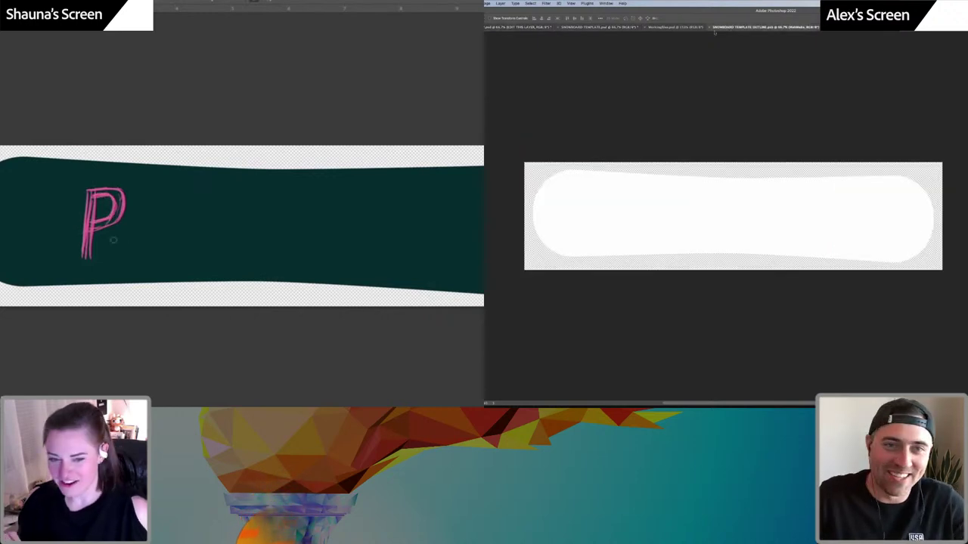
{"action": "key", "text": "ctrl+shift+Tab"}
{"action": "key", "text": "ctrl+shift+Tab"}
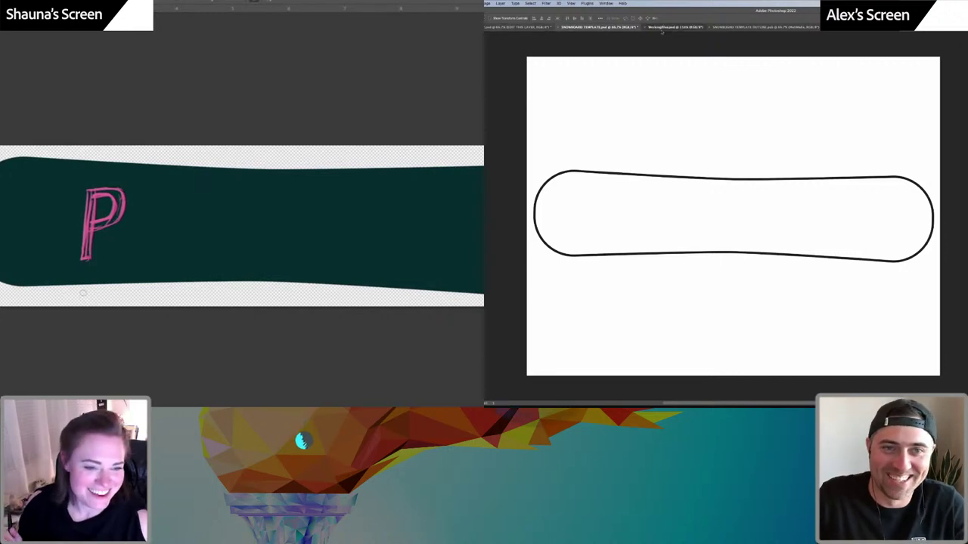
{"action": "key", "text": "ctrl+Tab"}
{"action": "key", "text": "ctrl+Tab"}
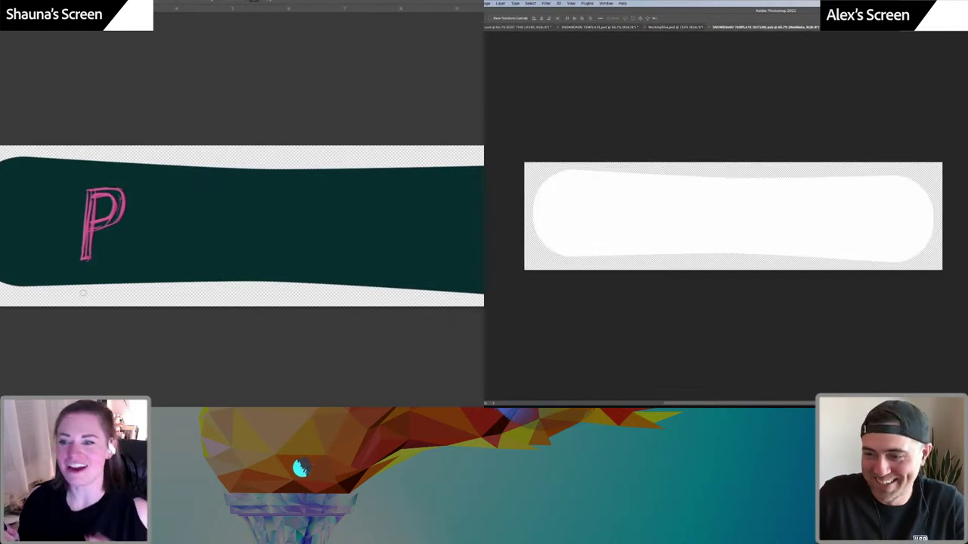
{"action": "key", "text": "ctrl+Tab"}
{"action": "key", "text": "ctrl+shift+Tab"}
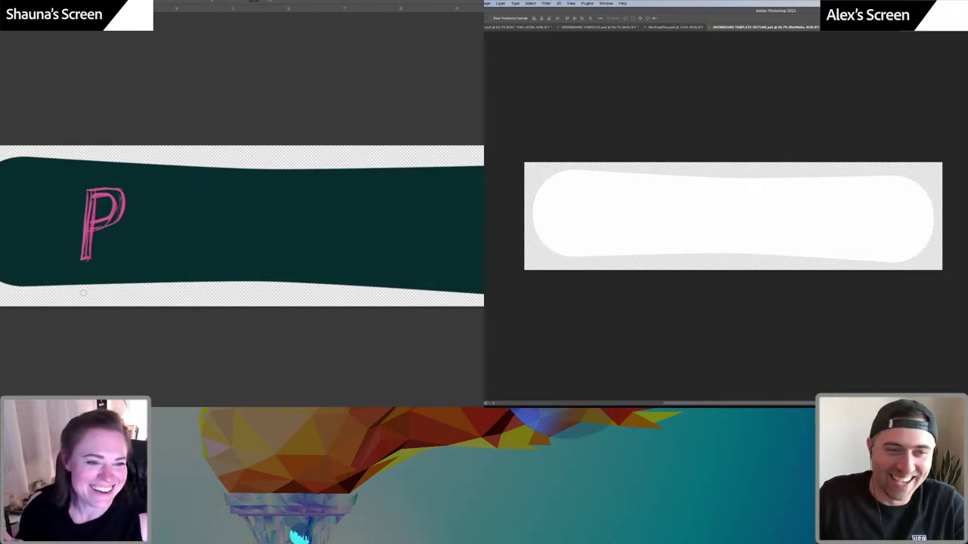
Place the blue and orange ink photo from the Literal folder in the YOUR ART HERE group, enlarged to about 4290 px wide
{"action": "left_click", "coordinate": [724, 399]}
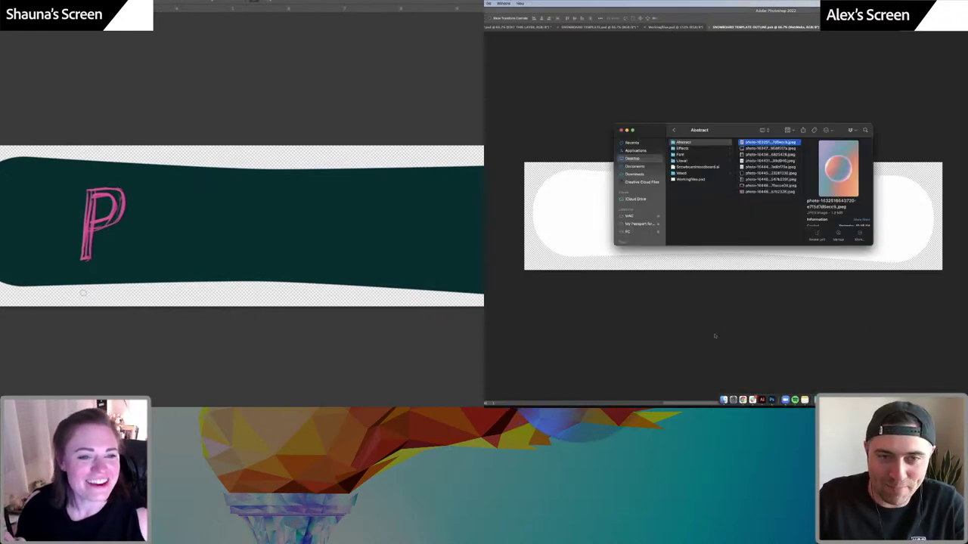
{"action": "left_click", "coordinate": [683, 148]}
{"action": "left_click", "coordinate": [683, 155]}
{"action": "left_click", "coordinate": [687, 161]}
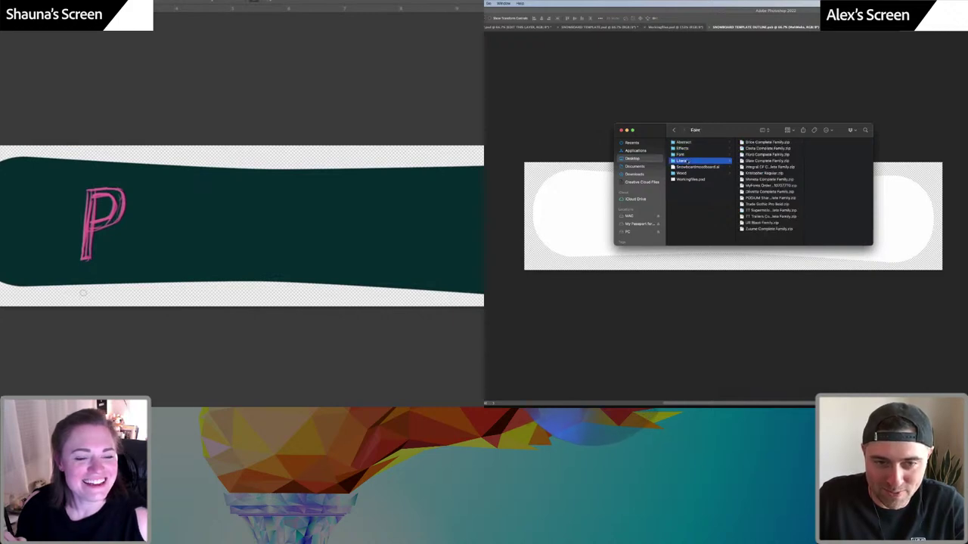
{"action": "key", "text": "Right"}
{"action": "key", "text": "Down"}
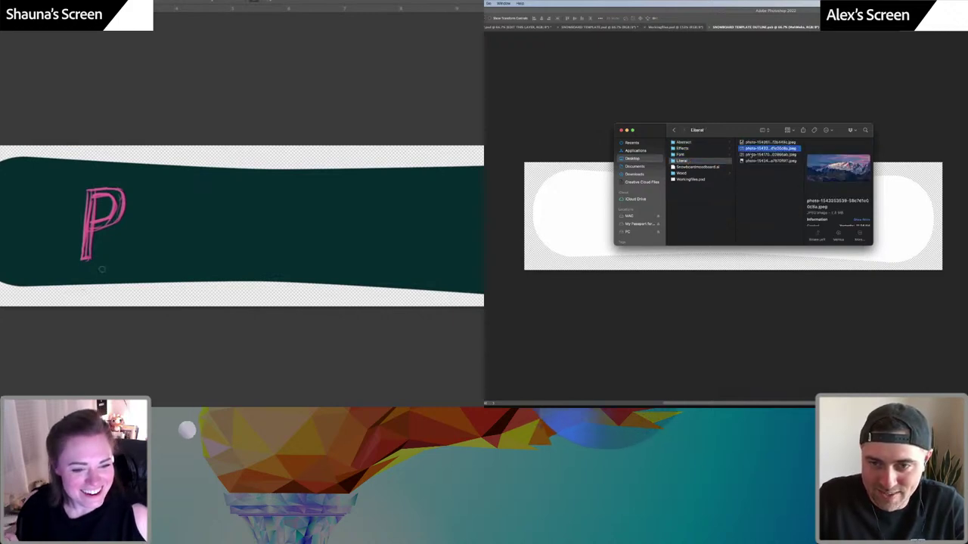
{"action": "key", "text": "Down"}
{"action": "key", "text": "Down"}
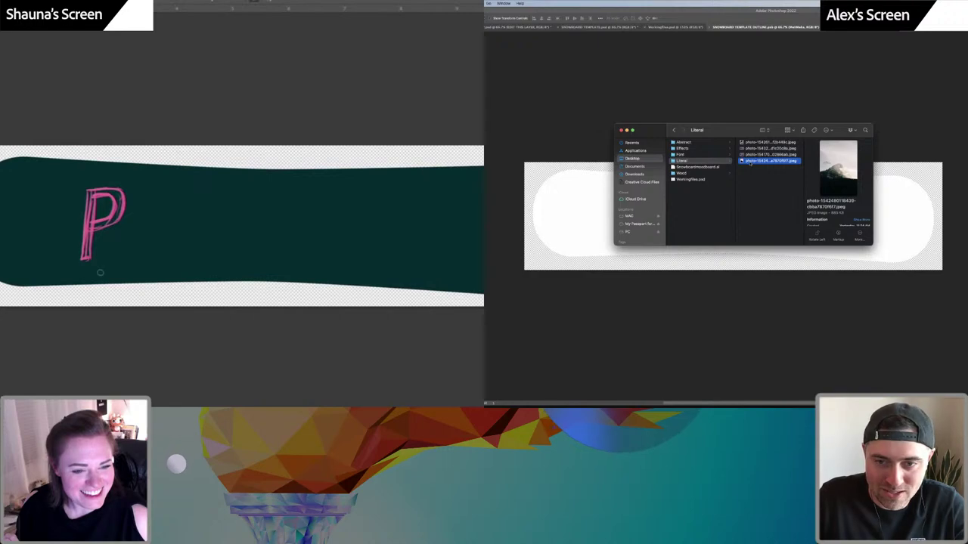
{"action": "key", "text": "Up"}
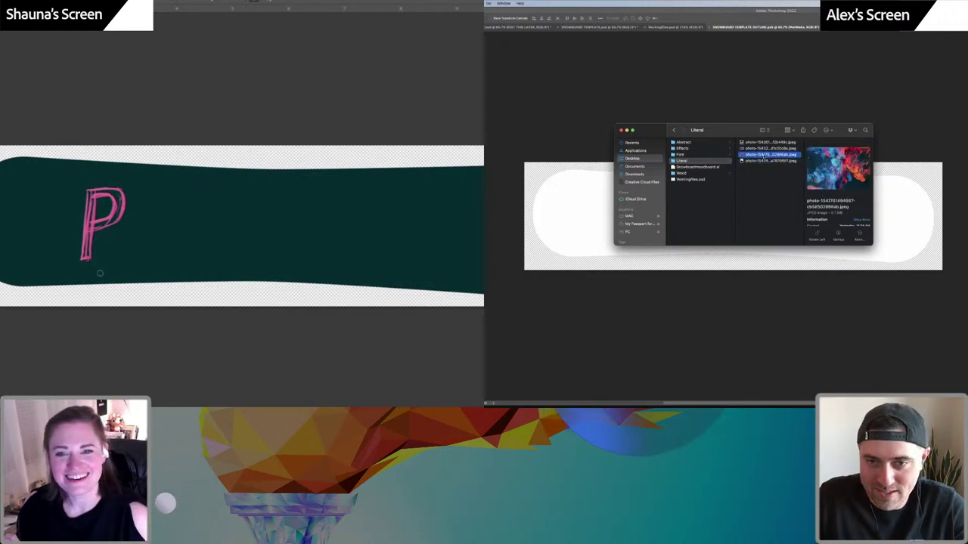
{"action": "left_click_drag", "start_coordinate": [764, 155], "coordinate": [886, 225]}
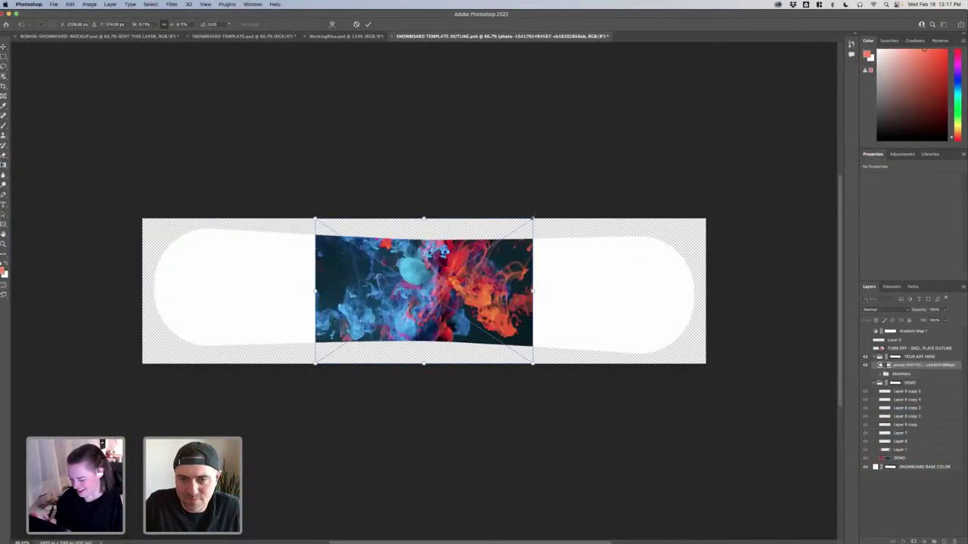
{"action": "left_click_drag", "start_coordinate": [533, 218], "coordinate": [756, 199]}
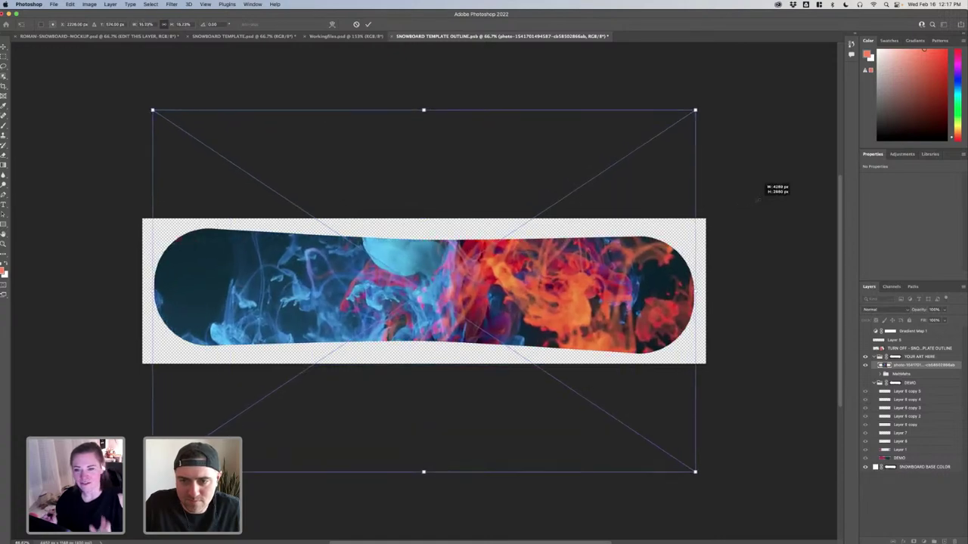
{"action": "key", "text": "Return"}
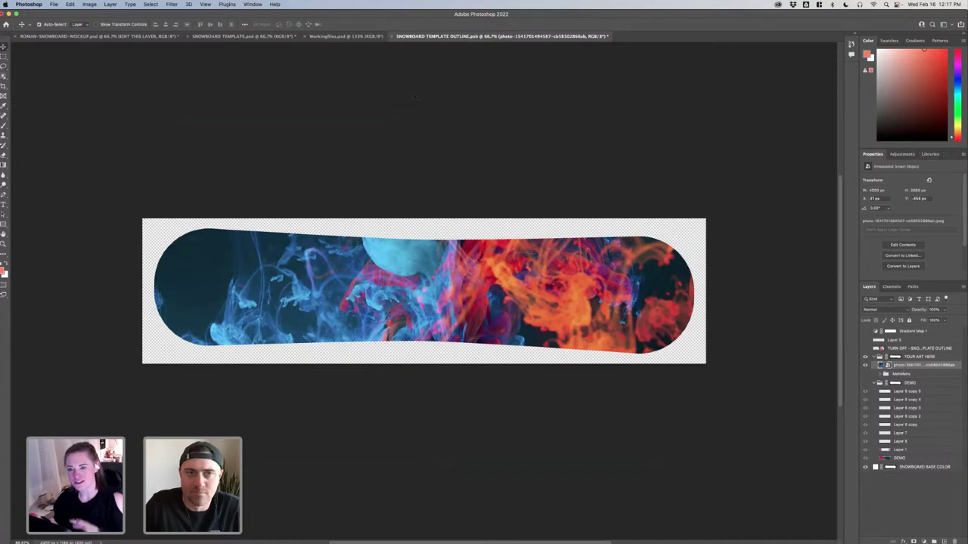
Open the Filter Gallery for the ink photo and preview Artistic effects such as Colored Pencil, Paint Daubs, Palette Knife and Plastic Wrap
{"action": "left_click", "coordinate": [171, 4]}
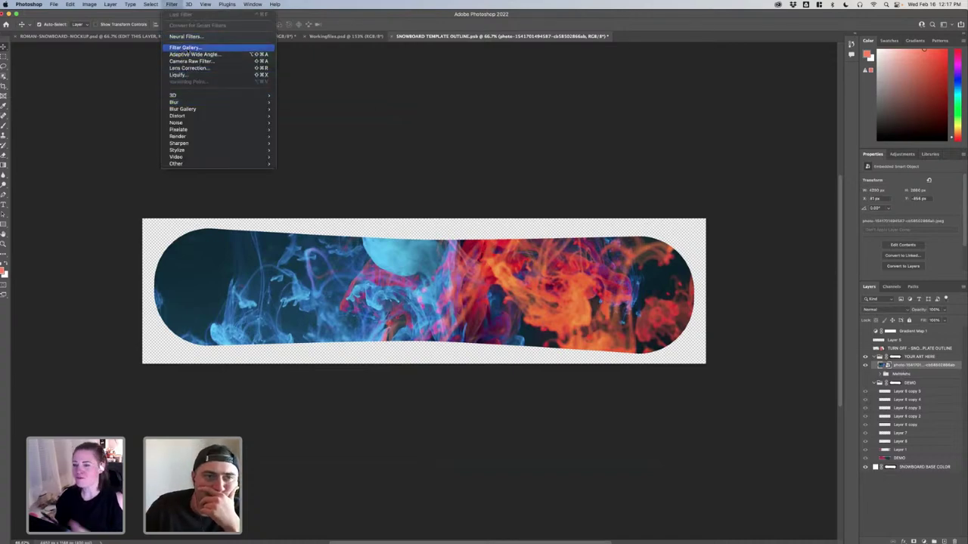
{"action": "left_click", "coordinate": [186, 47]}
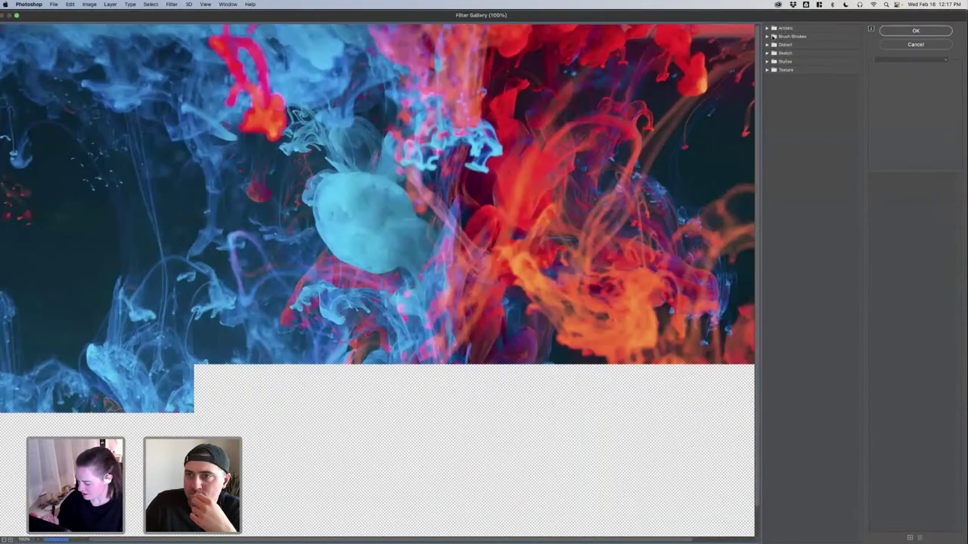
{"action": "left_click", "coordinate": [779, 47]}
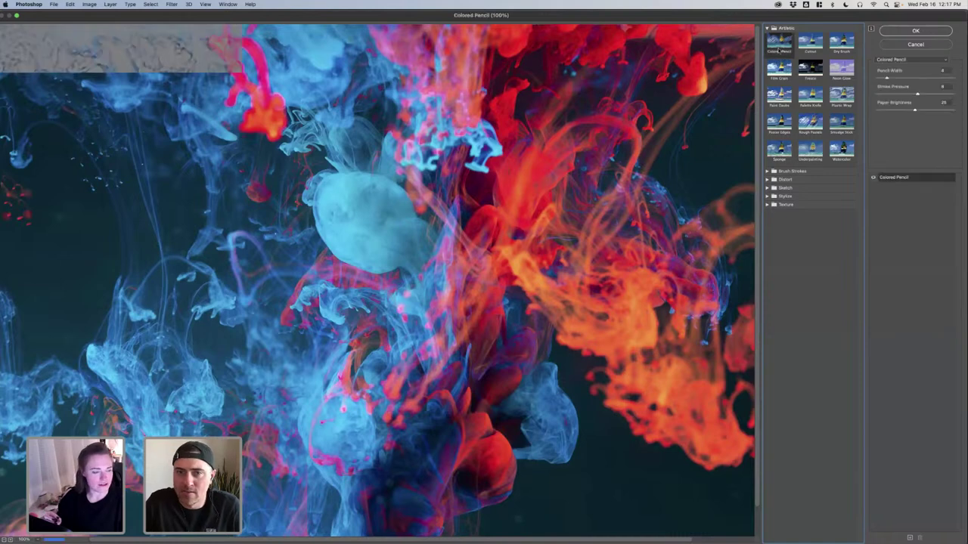
{"action": "left_click", "coordinate": [779, 68]}
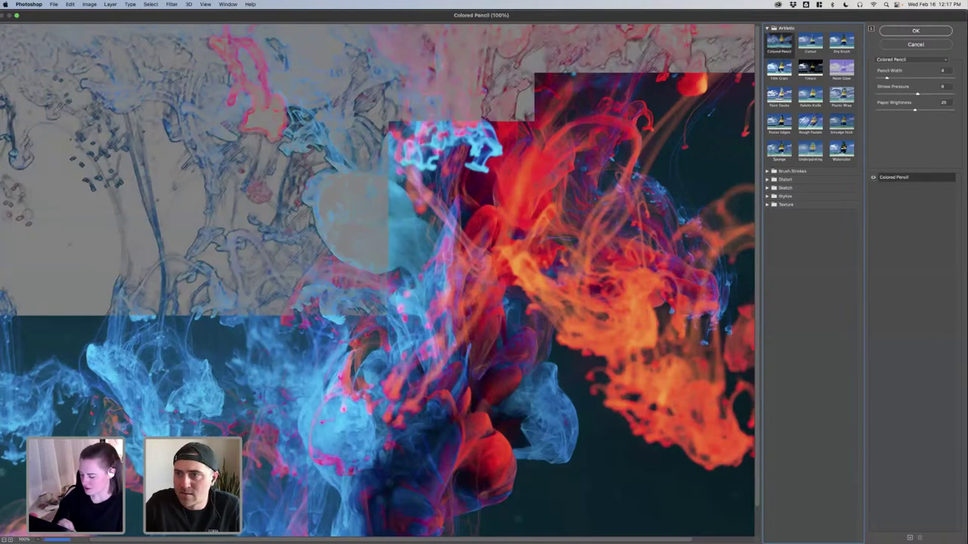
{"action": "left_click", "coordinate": [788, 96]}
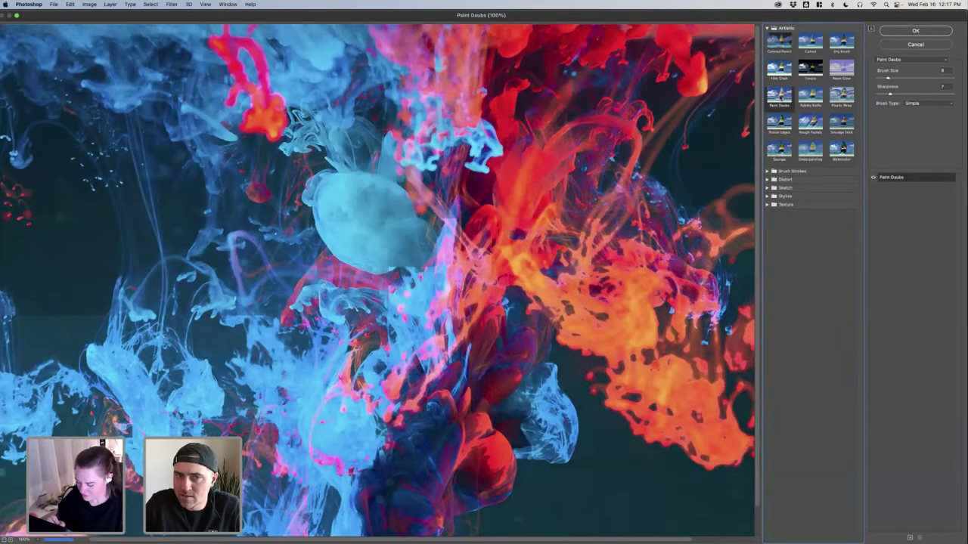
{"action": "left_click", "coordinate": [811, 97]}
{"action": "left_click", "coordinate": [842, 96]}
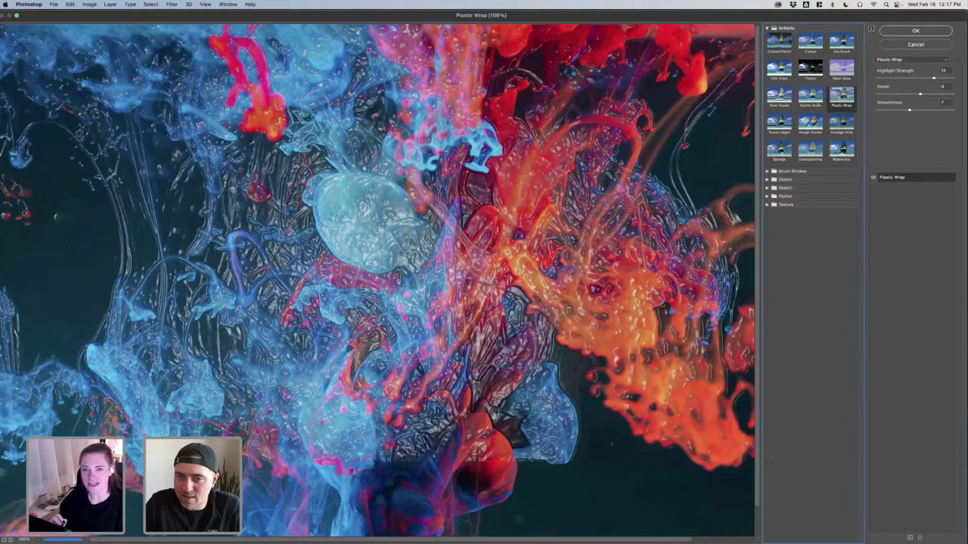
Preview the Dry Brush, Neon Glow, Poster Edges, Sponge, Underpainting and Watercolor effects on the ink photo
{"action": "left_click", "coordinate": [840, 43]}
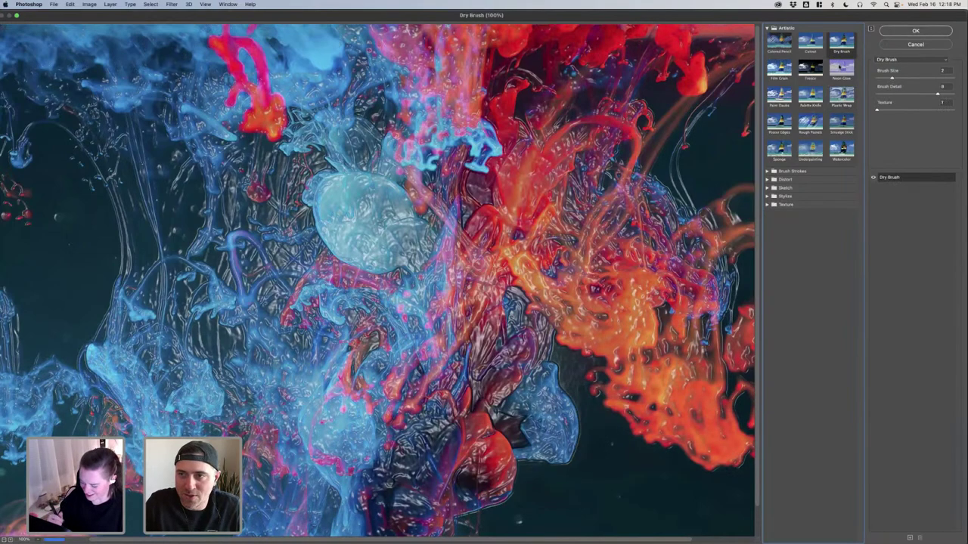
{"action": "left_click", "coordinate": [841, 69]}
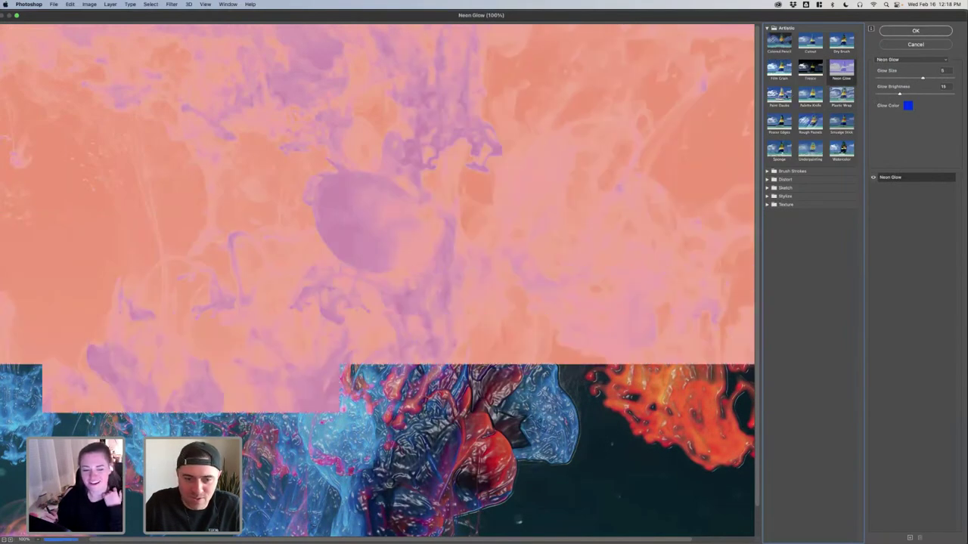
{"action": "left_click", "coordinate": [779, 96]}
{"action": "left_click", "coordinate": [779, 121]}
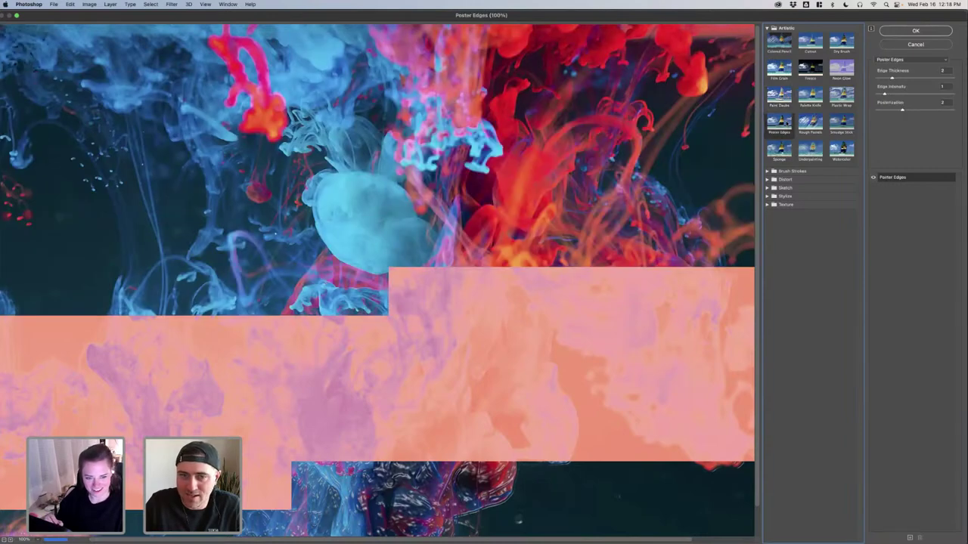
{"action": "left_click", "coordinate": [780, 149]}
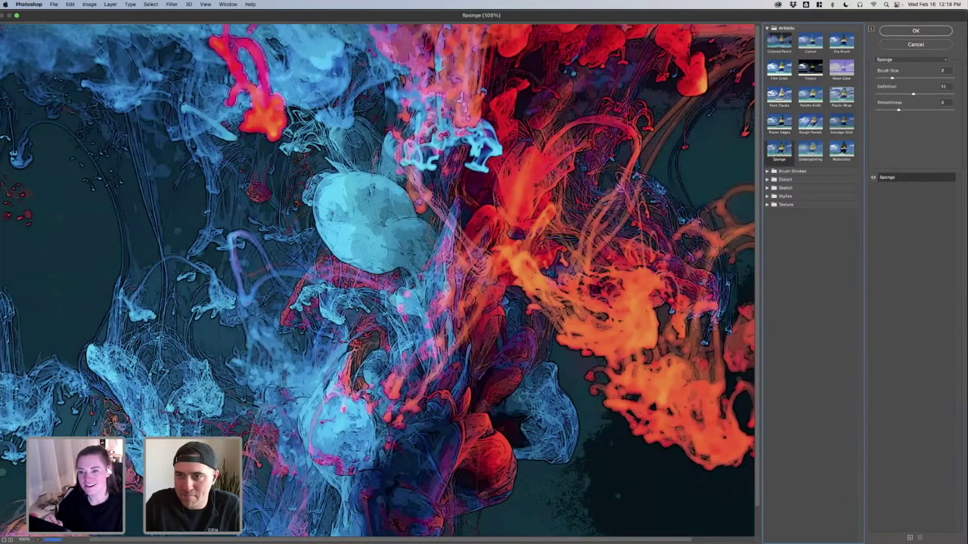
{"action": "left_click", "coordinate": [809, 148]}
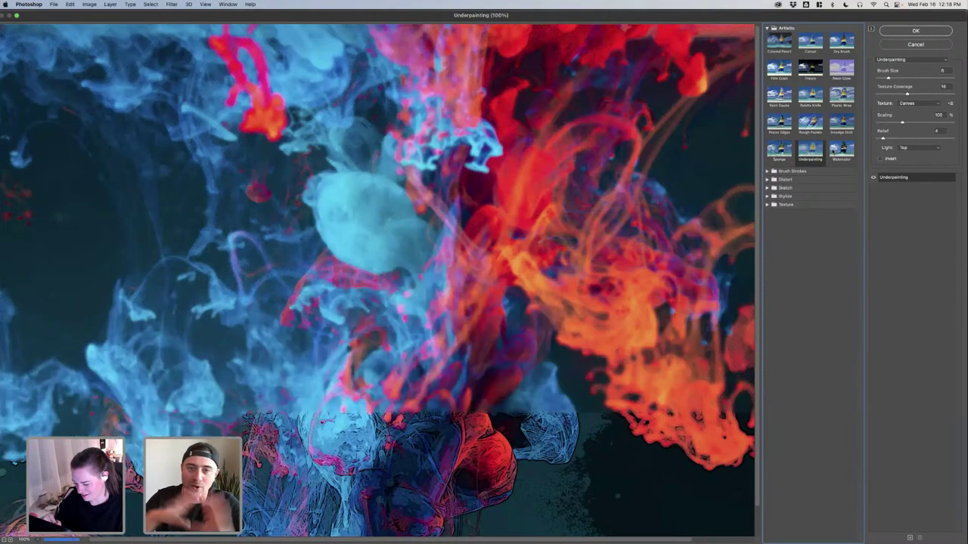
{"action": "left_click", "coordinate": [842, 148]}
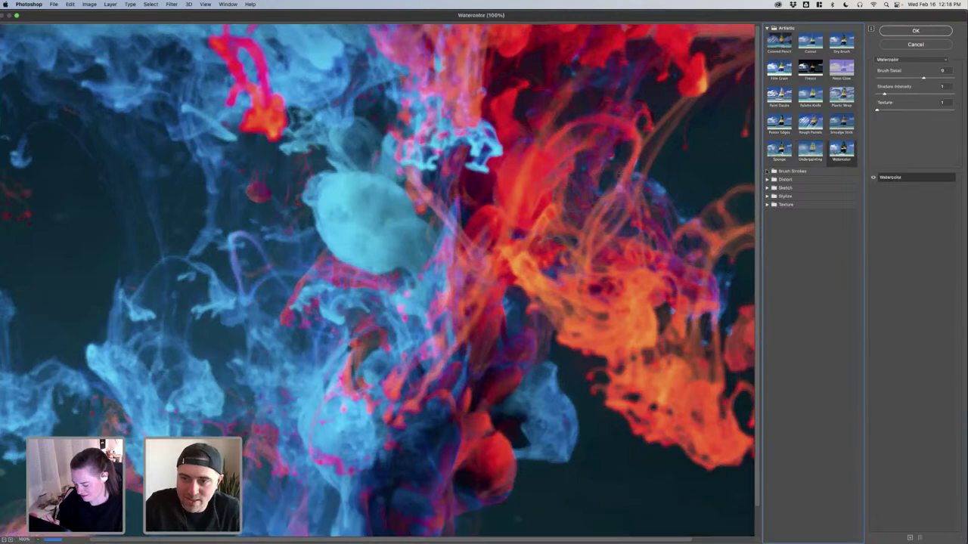
Apply the Accented Edges effect from Brush Strokes to the ink photo, and toggle the photo layer off and on
{"action": "left_click", "coordinate": [790, 171]}
{"action": "left_click", "coordinate": [779, 185]}
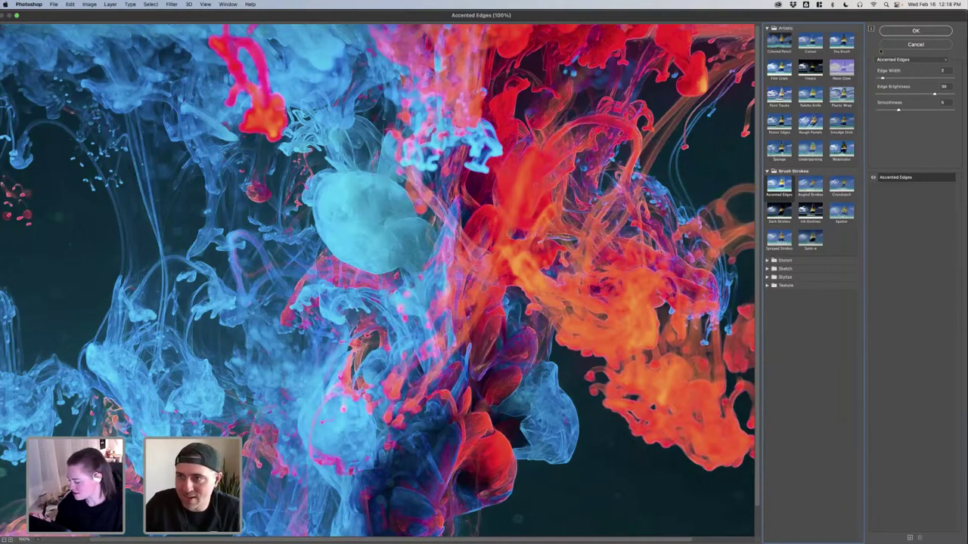
{"action": "left_click", "coordinate": [897, 31]}
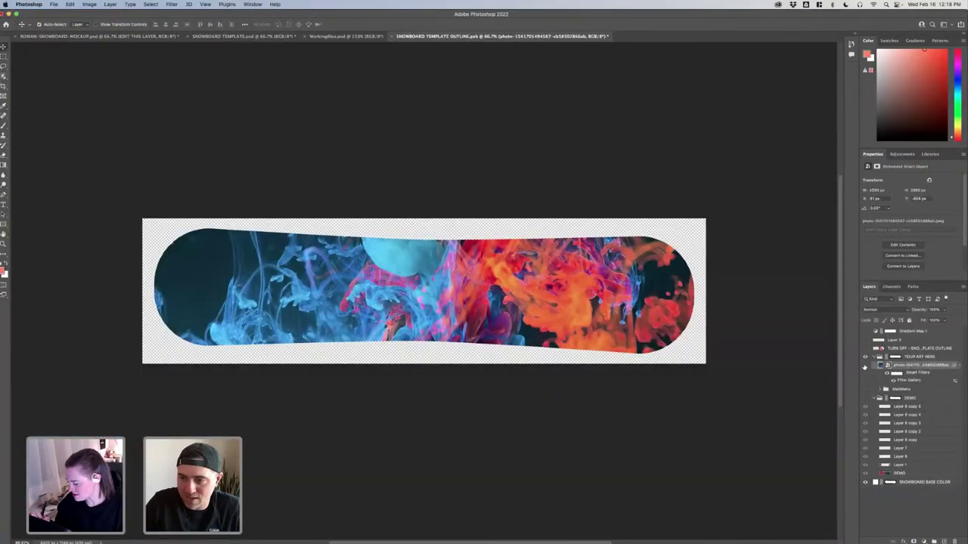
{"action": "left_click", "coordinate": [865, 366]}
{"action": "left_click", "coordinate": [865, 366]}
Enlarge the ink photo to about 5430 px wide, reposition it to cover the whole board, and toggle its layer off and on
{"action": "left_click_drag", "start_coordinate": [549, 301], "coordinate": [432, 303]}
{"action": "key", "text": "super+t"}
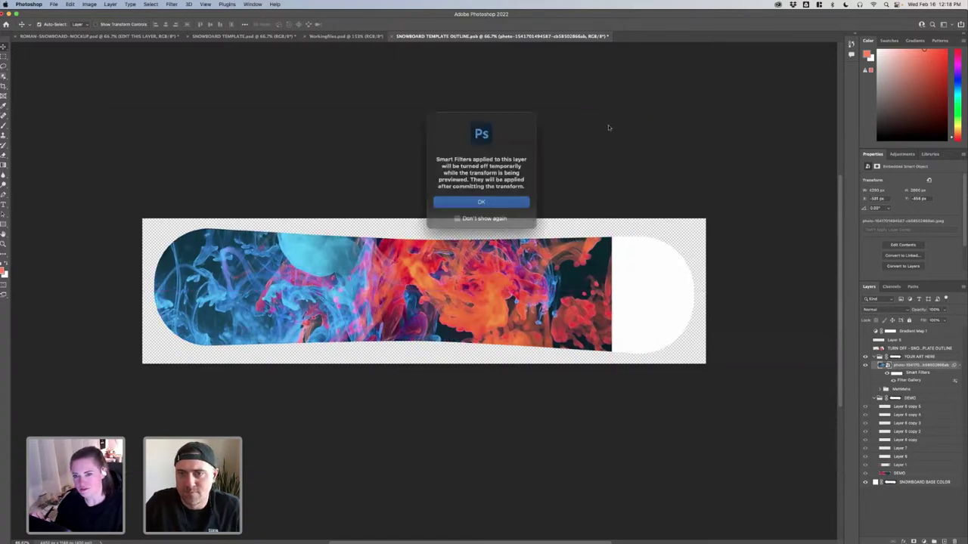
{"action": "left_click", "coordinate": [503, 200]}
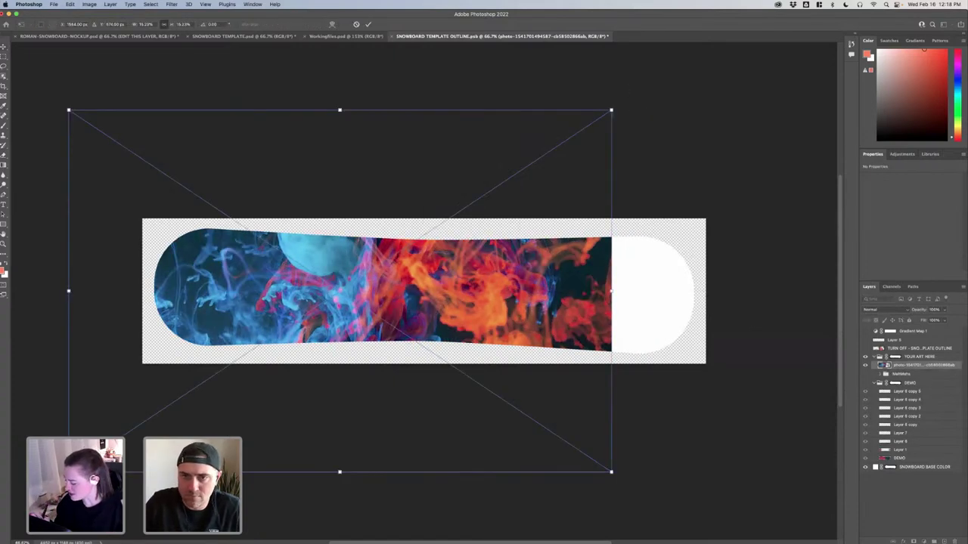
{"action": "left_click_drag", "start_coordinate": [611, 110], "coordinate": [791, 70]}
{"action": "left_click_drag", "start_coordinate": [636, 210], "coordinate": [604, 264]}
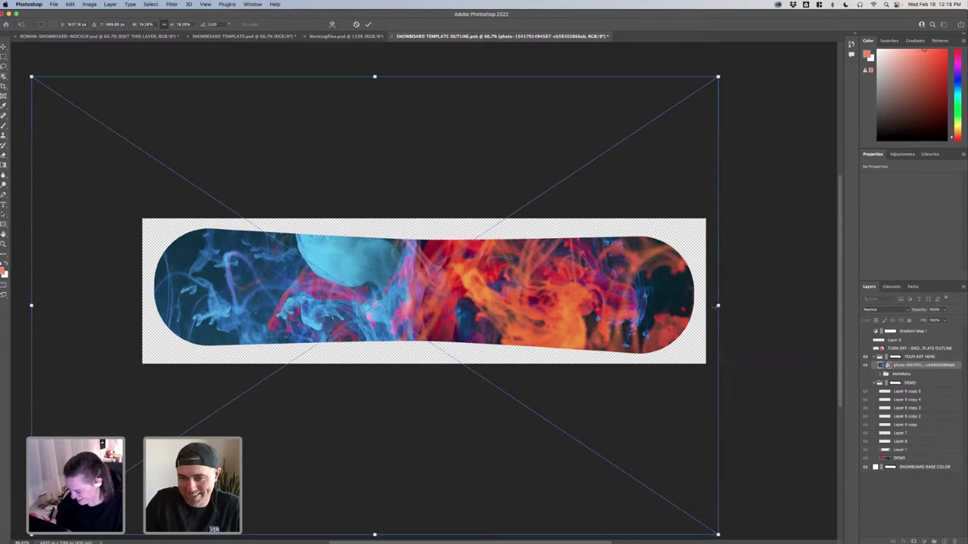
{"action": "key", "text": "Return"}
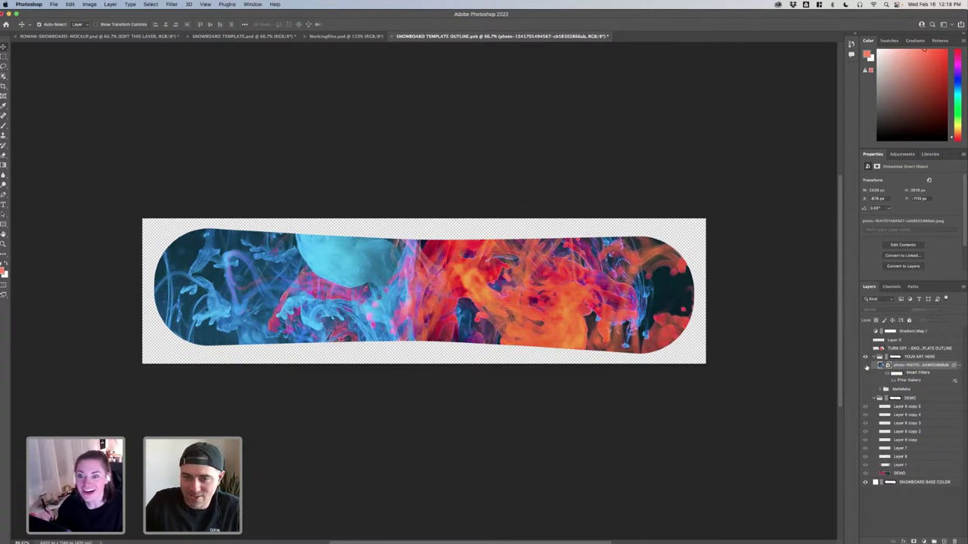
{"action": "left_click", "coordinate": [866, 365]}
{"action": "left_click", "coordinate": [865, 366]}
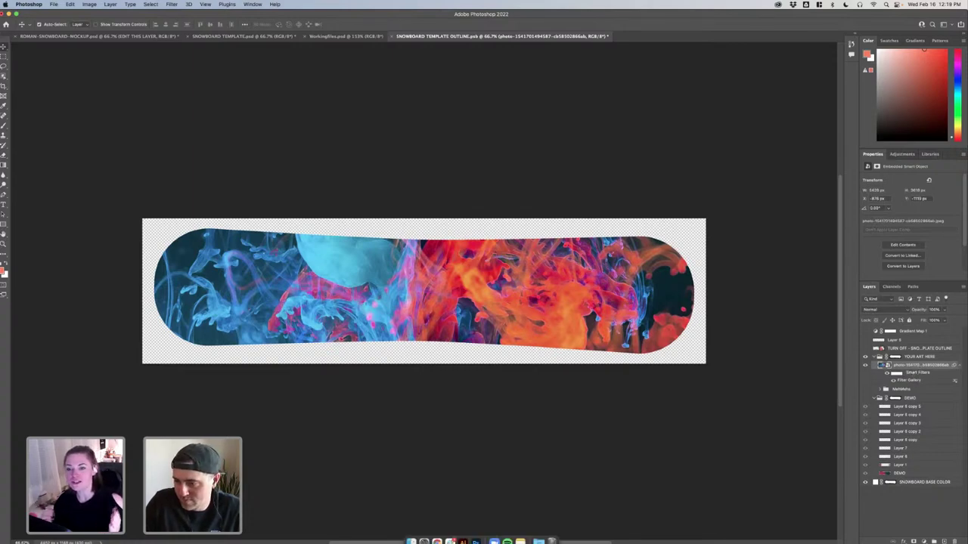
{"action": "left_click", "coordinate": [927, 542]}
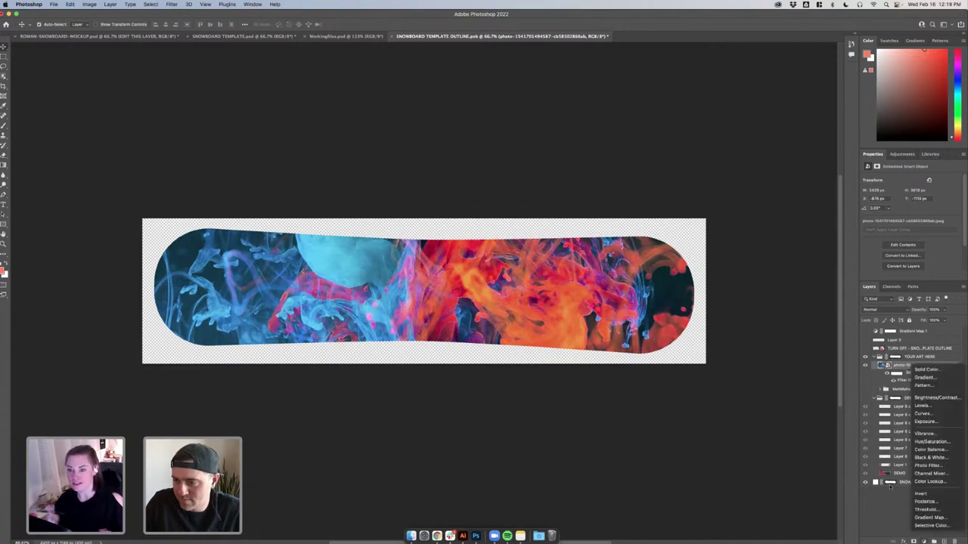
{"action": "left_click", "coordinate": [889, 499]}
{"action": "left_click", "coordinate": [878, 367]}
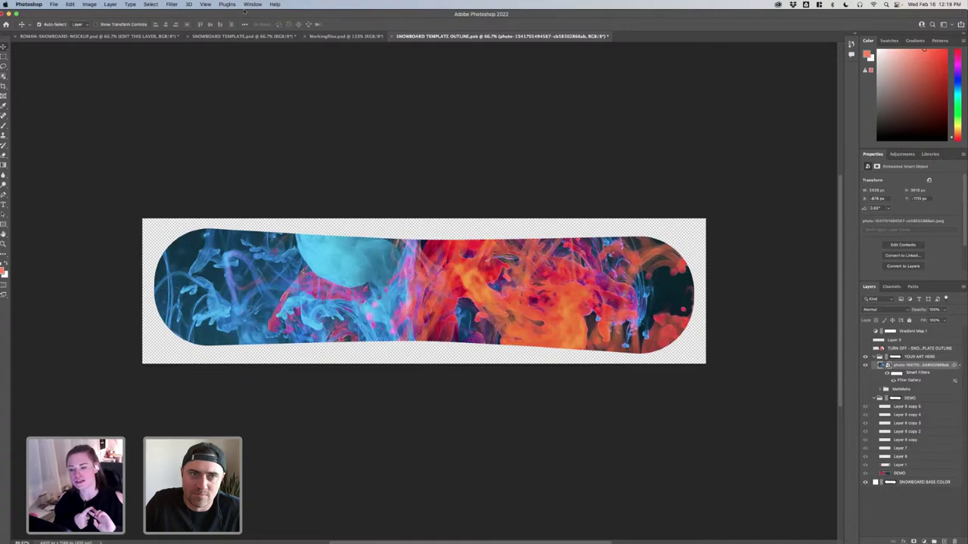
{"action": "left_click", "coordinate": [189, 5]}
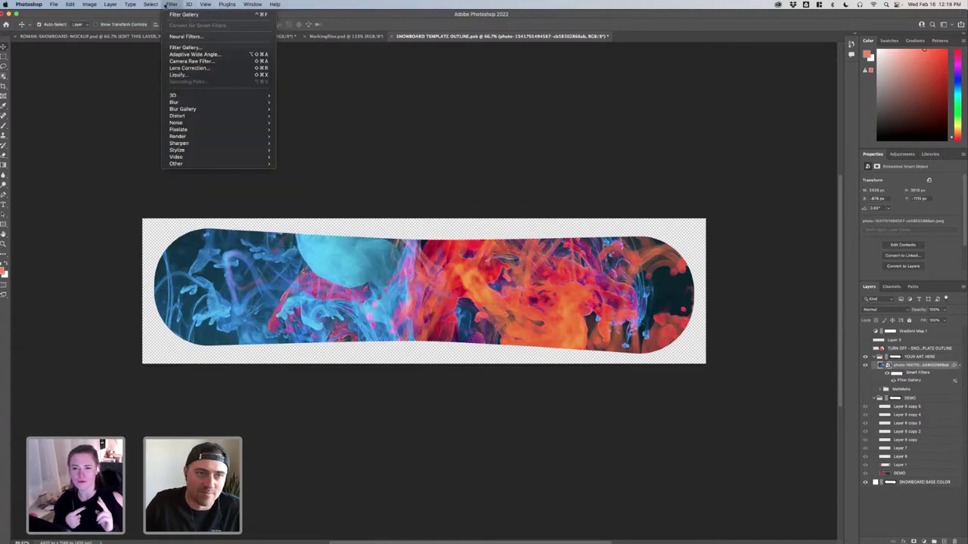
{"action": "mouse_move", "coordinate": [181, 130]}
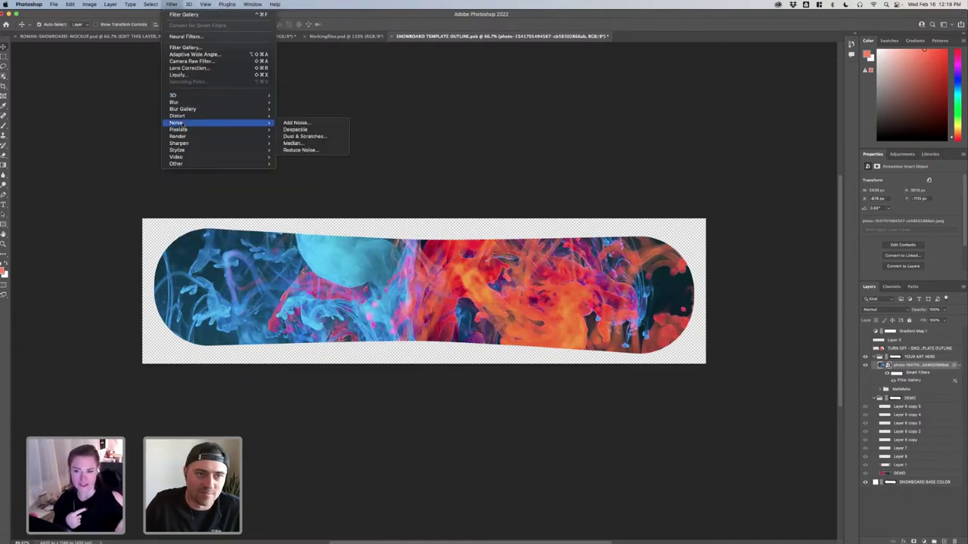
{"action": "mouse_move", "coordinate": [204, 5]}
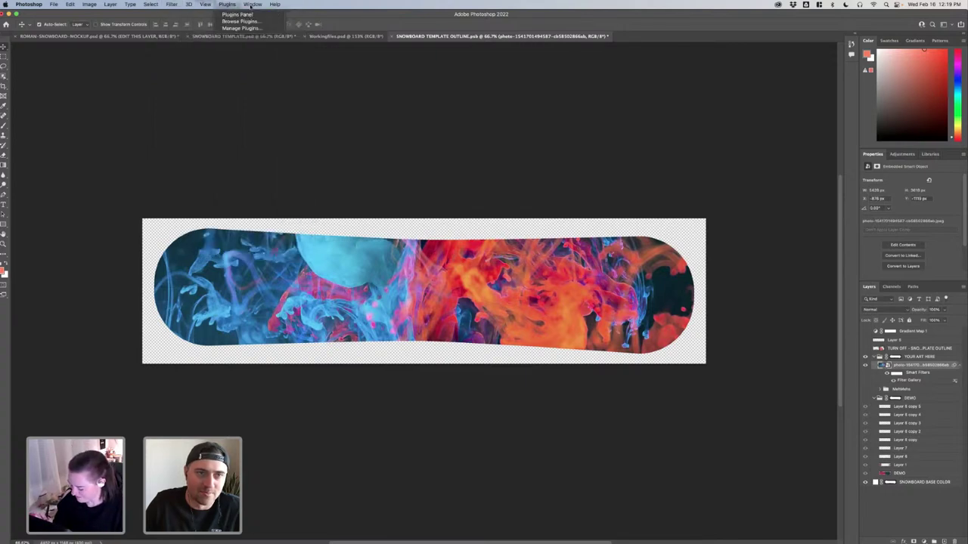
{"action": "mouse_move", "coordinate": [252, 4]}
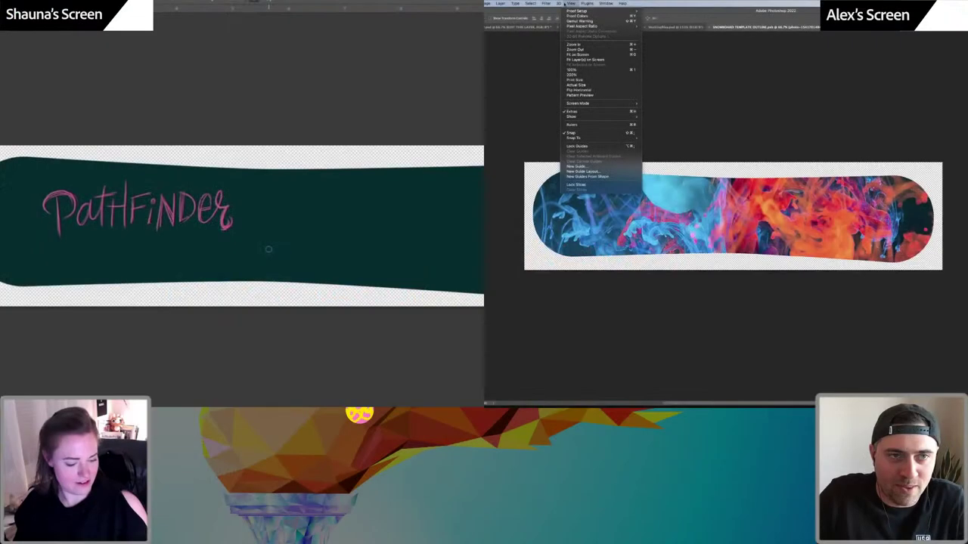
Enlarge the Pathfinder sketch to span the dark green board, tilt it slightly to follow the board, and reopen the Filter Gallery on the ink photo
{"action": "key", "text": "ctrl+t"}
{"action": "left_click_drag", "start_coordinate": [232, 261], "coordinate": [434, 309]}
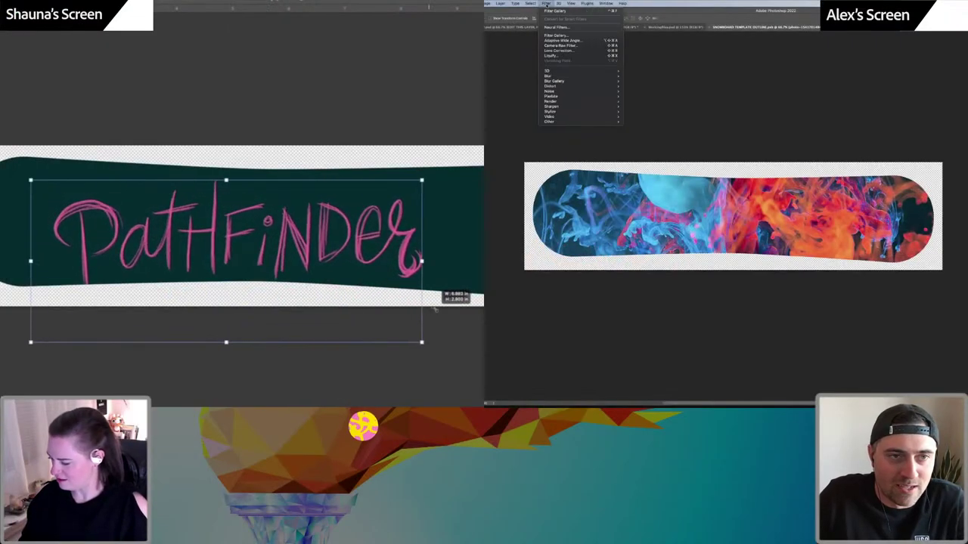
{"action": "left_click_drag", "start_coordinate": [379, 269], "coordinate": [392, 249]}
{"action": "left_click_drag", "start_coordinate": [447, 236], "coordinate": [447, 243]}
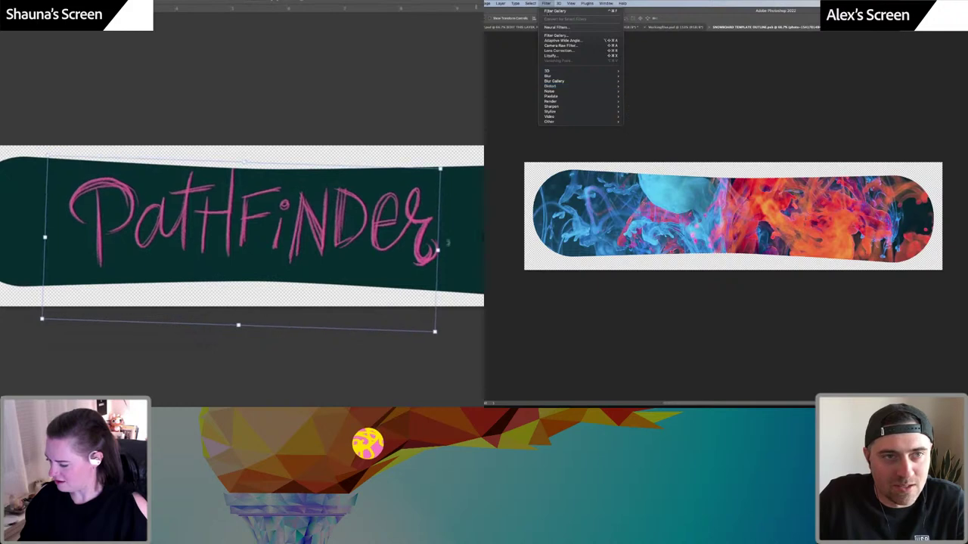
{"action": "left_click", "coordinate": [555, 12]}
{"action": "left_click_drag", "start_coordinate": [378, 261], "coordinate": [386, 265]}
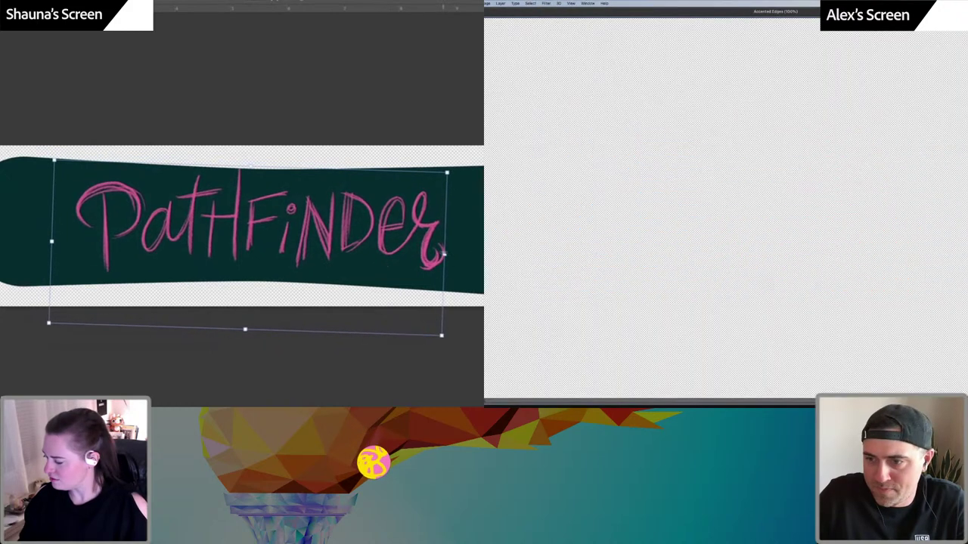
{"action": "left_click_drag", "start_coordinate": [444, 254], "coordinate": [479, 259]}
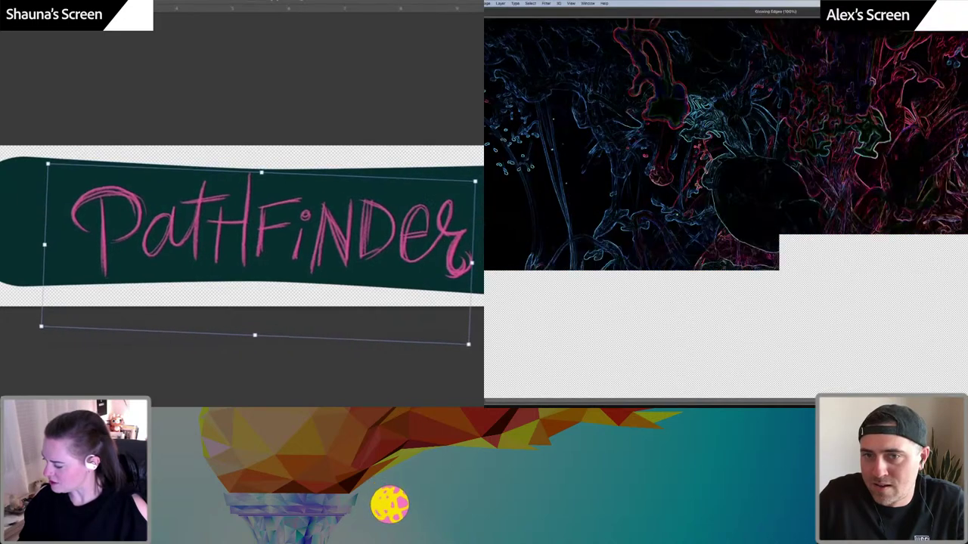
{"action": "left_click_drag", "start_coordinate": [385, 251], "coordinate": [384, 249]}
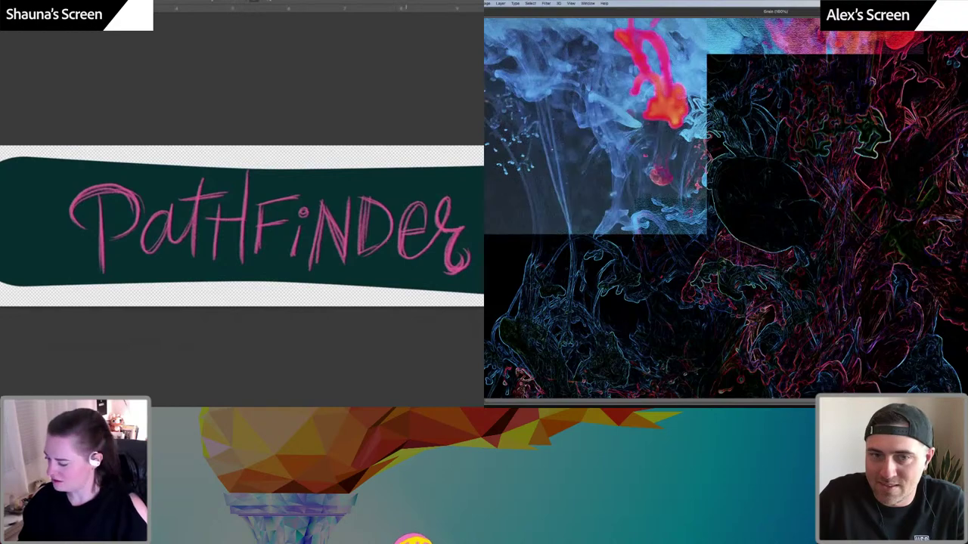
Nudge the Pathfinder sketch slightly on the board, and apply a horizontal-line texture from the Filter Gallery to the ink photo
{"action": "key", "text": "ctrl+minus"}
{"action": "key", "text": "ctrl+minus"}
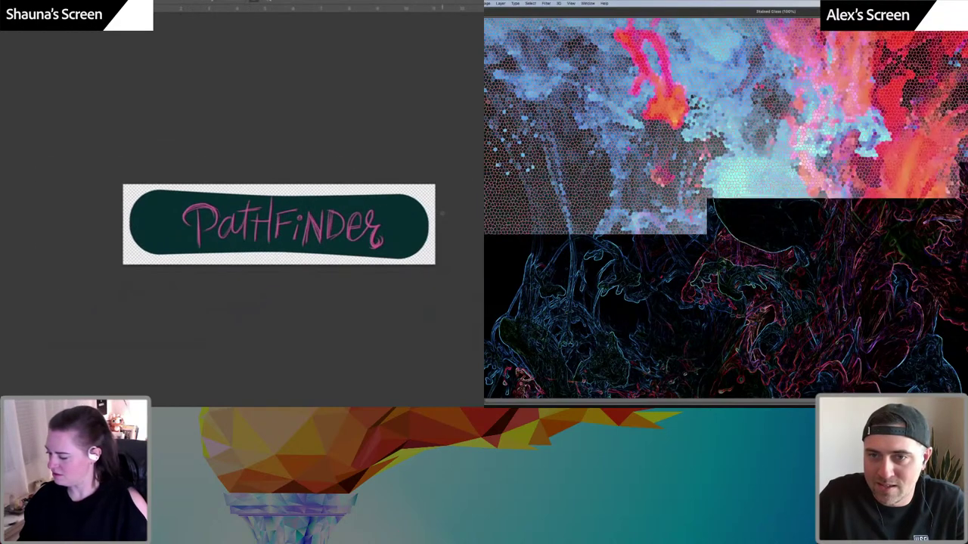
{"action": "left_click_drag", "start_coordinate": [419, 239], "coordinate": [408, 229]}
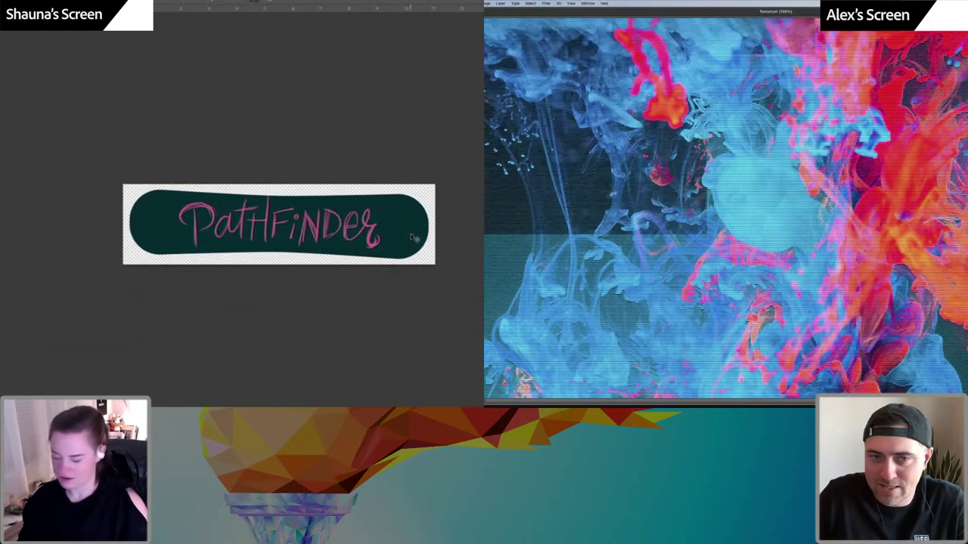
{"action": "key", "text": "ctrl+plus"}
{"action": "key", "text": "ctrl+plus"}
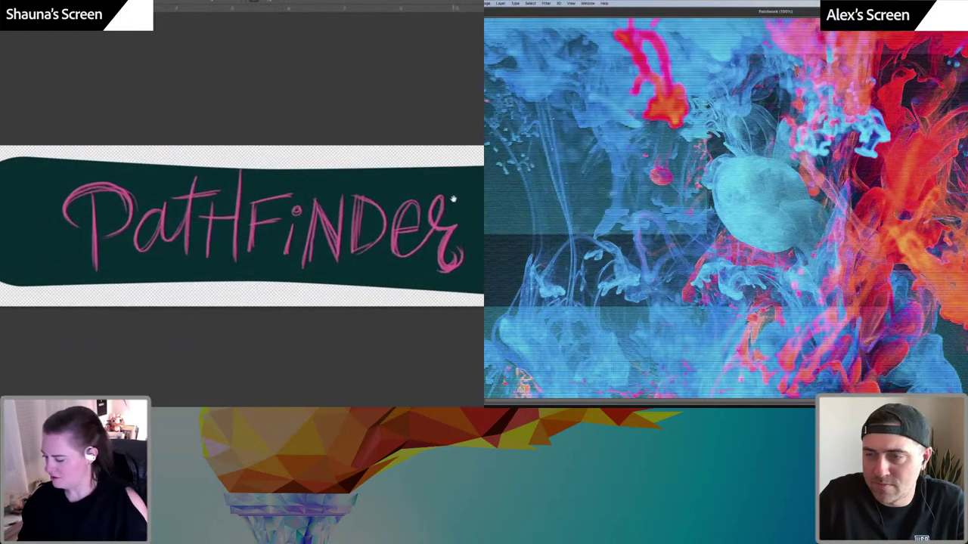
{"action": "left_click_drag", "start_coordinate": [451, 199], "coordinate": [435, 182]}
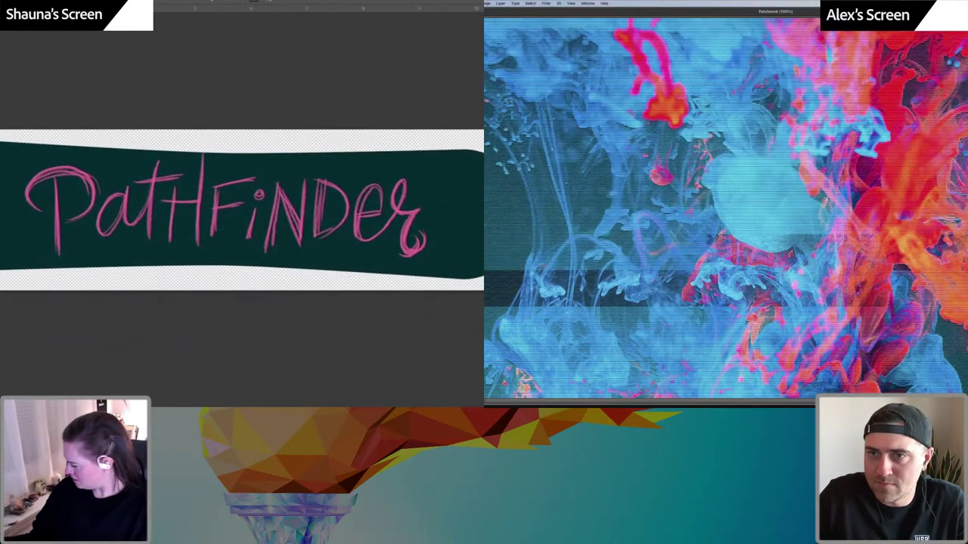
{"action": "key", "text": "Return"}
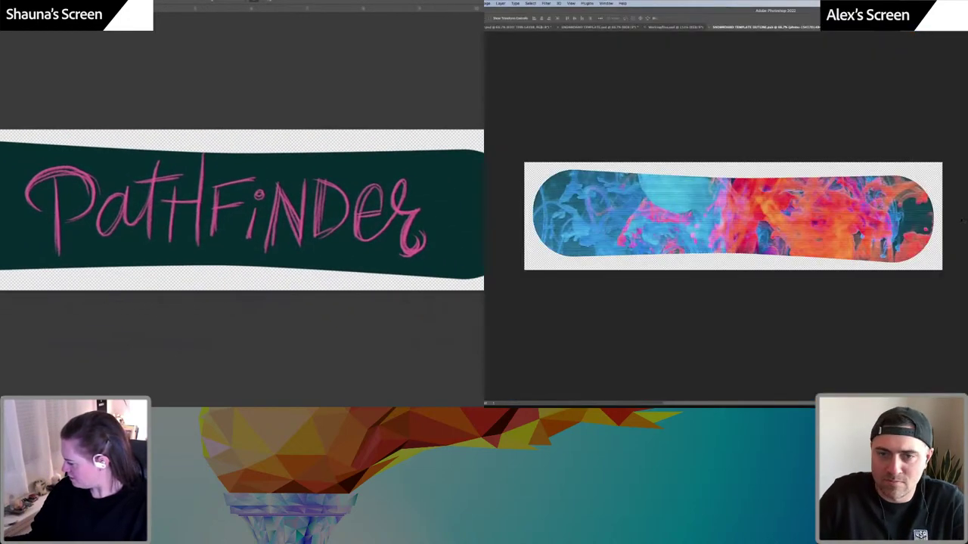
Set the Pathfinder sketch layer's opacity to 50%, and shift the ink photo slightly on its board
{"action": "key", "text": "5"}
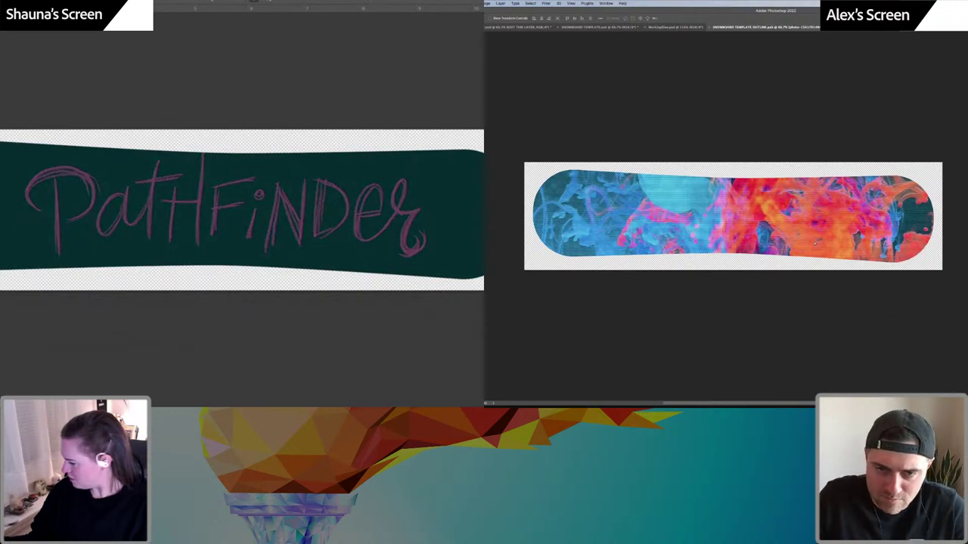
{"action": "left_click_drag", "start_coordinate": [815, 243], "coordinate": [819, 243]}
{"action": "left_click_drag", "start_coordinate": [91, 214], "coordinate": [257, 220]}
Draw the thick two-line stem of the letter P over the faded sketch, and check the ink board on the snowboarder mockup
{"action": "left_click_drag", "start_coordinate": [117, 153], "coordinate": [127, 247]}
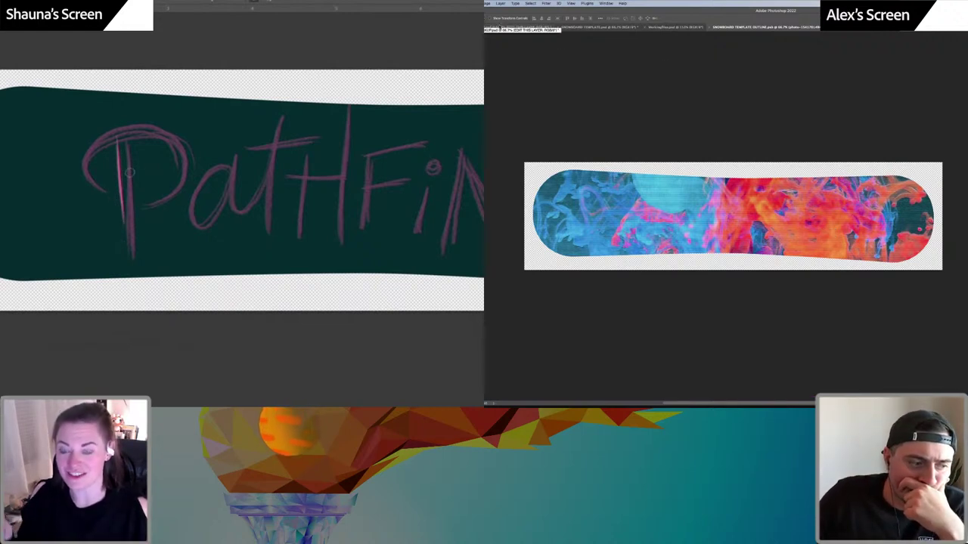
{"action": "left_click_drag", "start_coordinate": [132, 141], "coordinate": [134, 205]}
{"action": "left_click", "coordinate": [500, 27]}
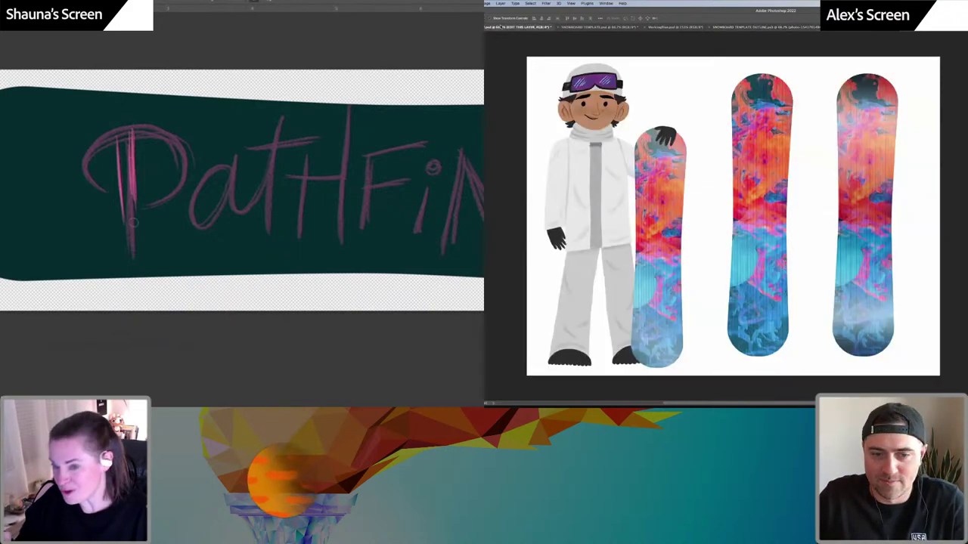
{"action": "left_click", "coordinate": [756, 28]}
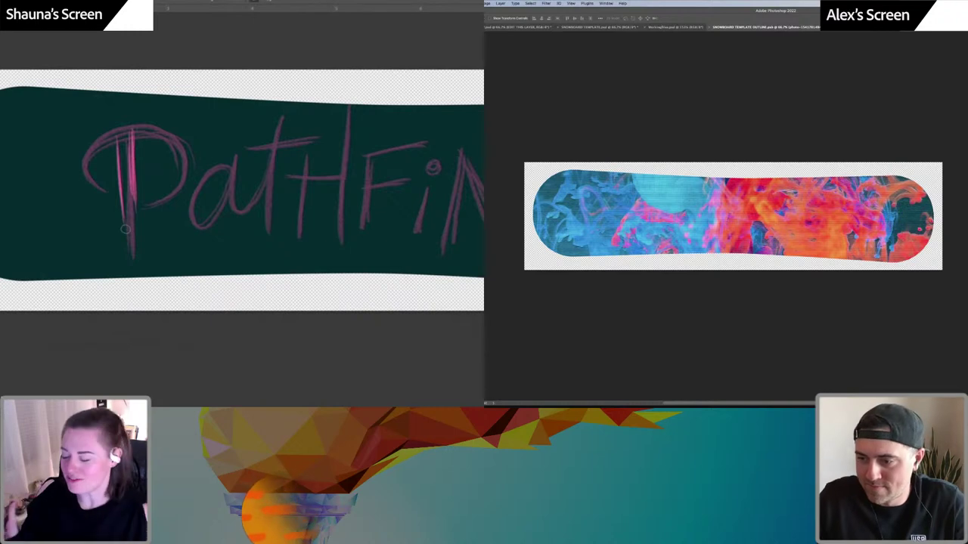
{"action": "left_click_drag", "start_coordinate": [134, 130], "coordinate": [136, 211]}
{"action": "left_click_drag", "start_coordinate": [137, 160], "coordinate": [136, 223]}
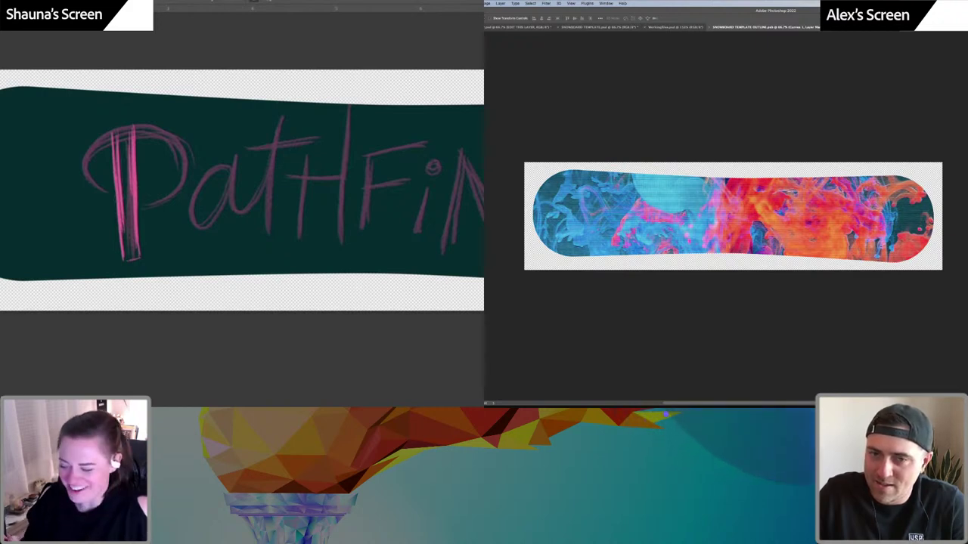
Switch to Illustrator, move a decorative Lorem Ipsum font sample into the empty area beside the reference boards, and enlarge it
{"action": "mouse_move", "coordinate": [723, 399]}
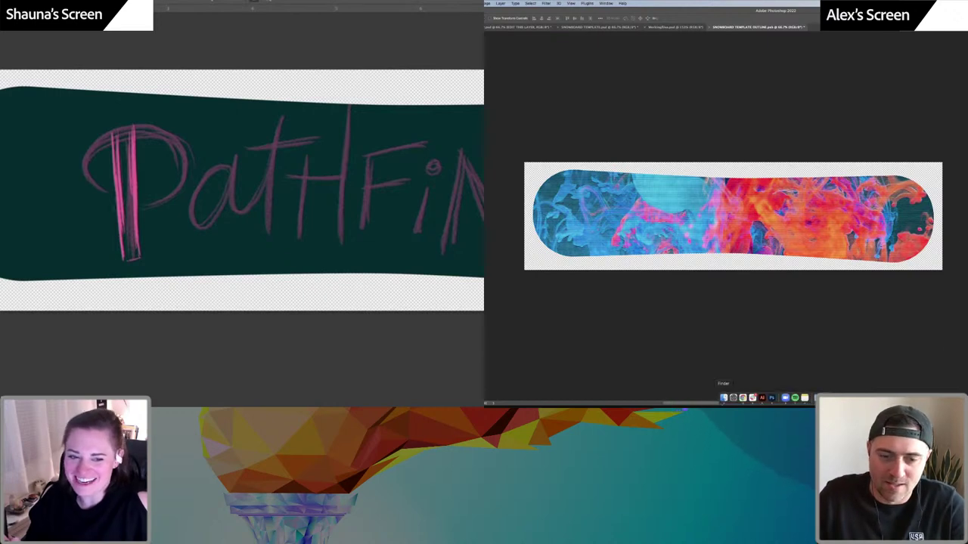
{"action": "left_click", "coordinate": [762, 398]}
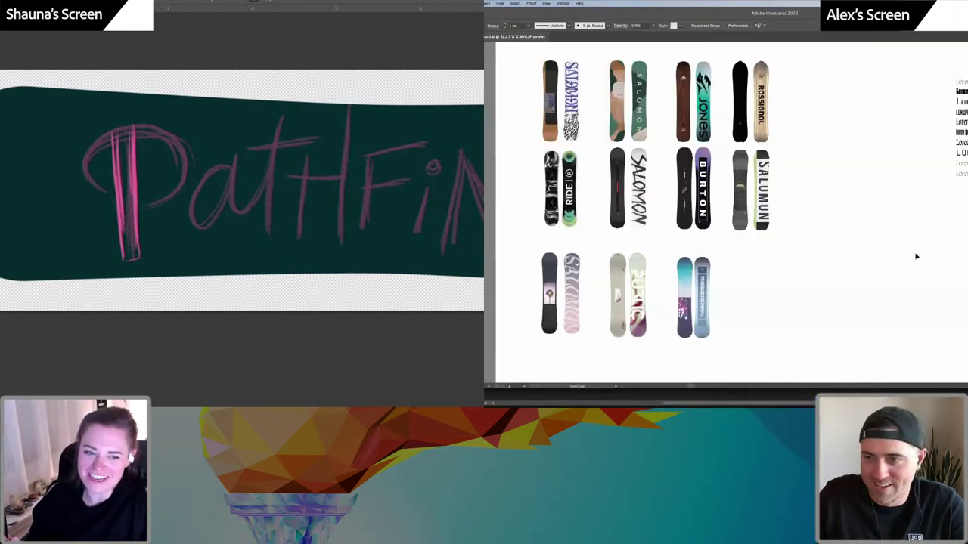
{"action": "scroll", "coordinate": [916, 257], "scroll_direction": "right", "scroll_amount": 5}
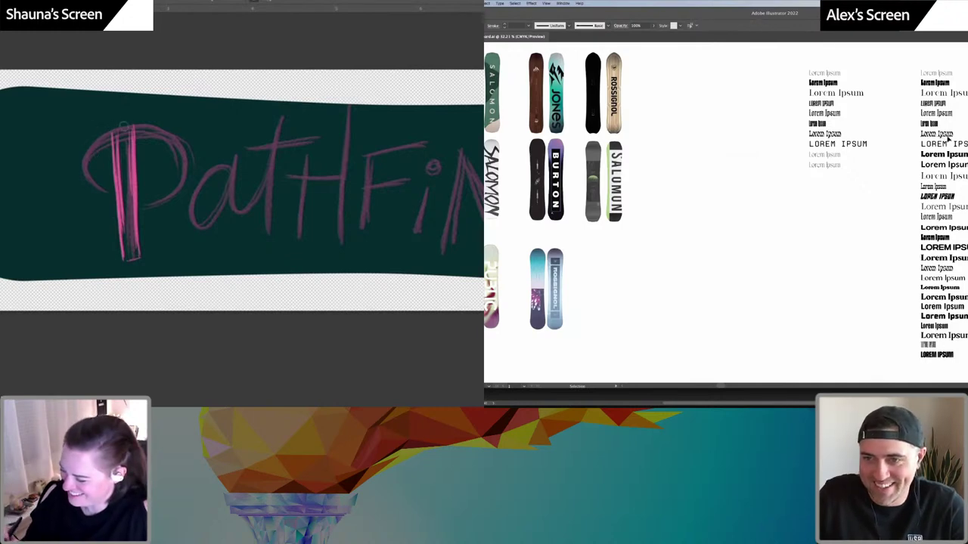
{"action": "left_click_drag", "start_coordinate": [948, 136], "coordinate": [778, 212]}
{"action": "left_click_drag", "start_coordinate": [758, 255], "coordinate": [812, 254]}
Replace the enlarged Lorem Ipsum sample text with "mehMehs"
{"action": "double_click", "coordinate": [812, 255]}
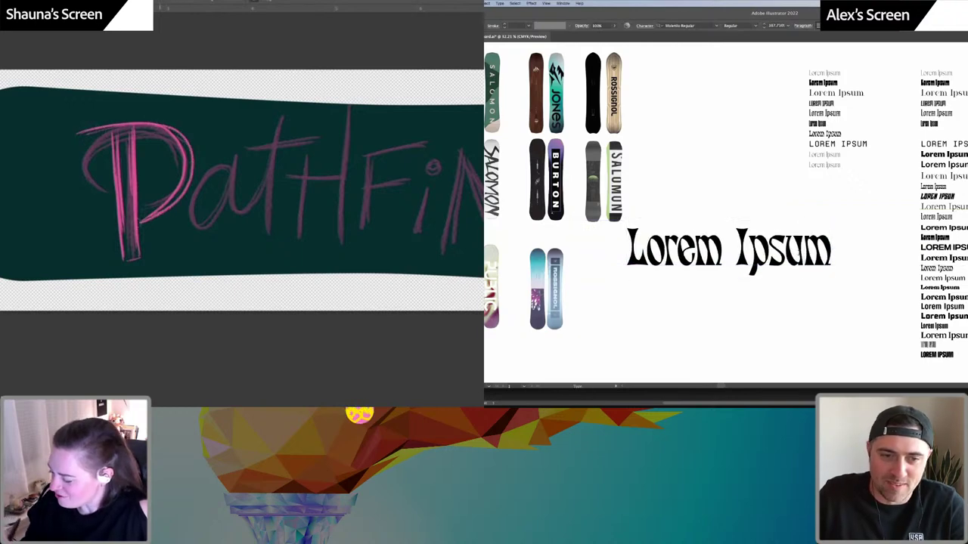
{"action": "triple_click", "coordinate": [803, 257]}
{"action": "type", "text": "mehM"}
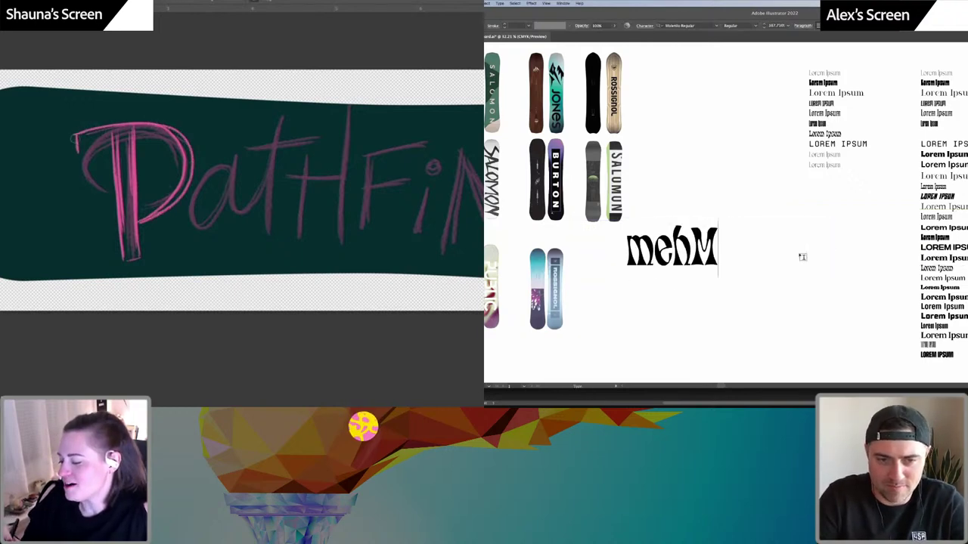
{"action": "type", "text": "ehs"}
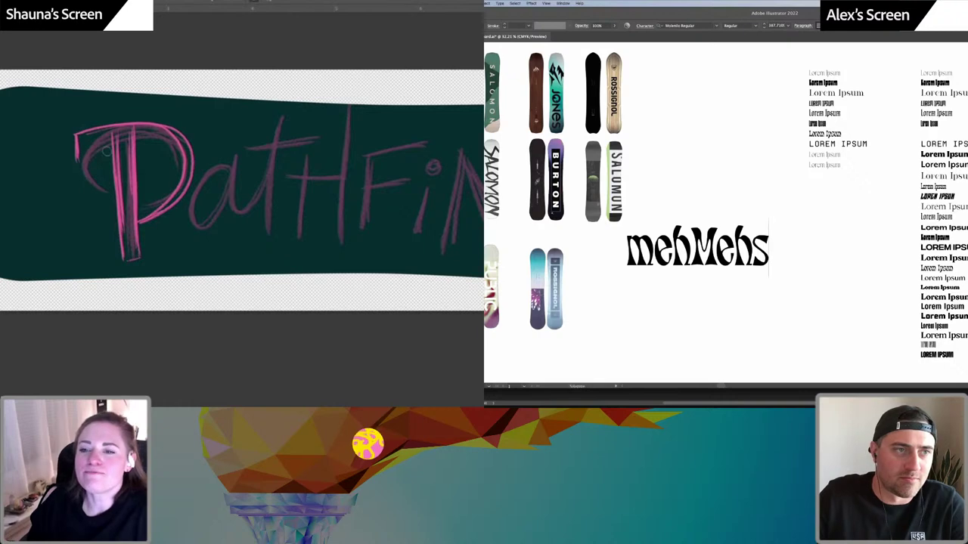
{"action": "key", "text": "Escape"}
Try to paste the mehMehs text from Illustrator onto the ink board in the Photoshop template outline file
{"action": "left_click", "coordinate": [633, 124]}
{"action": "left_click", "coordinate": [723, 264]}
{"action": "left_click", "coordinate": [745, 258]}
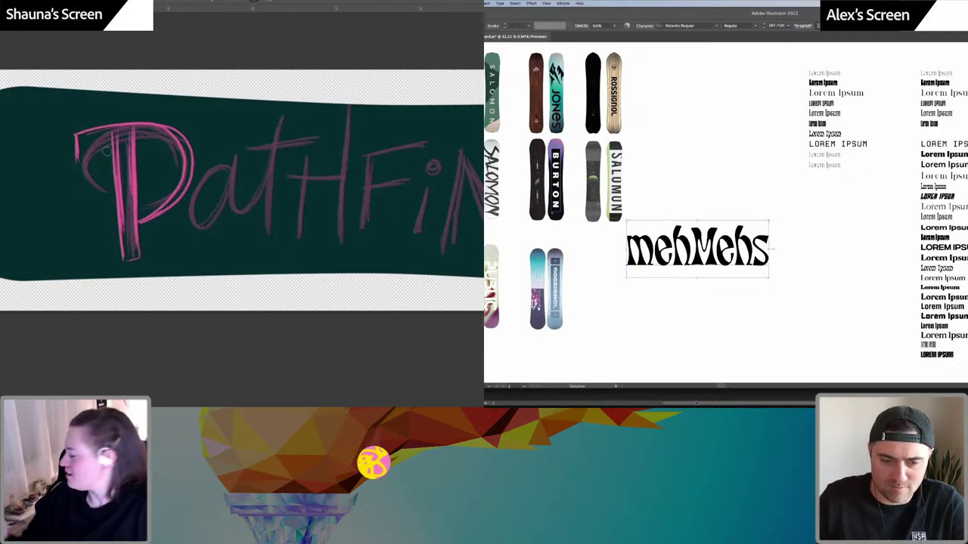
{"action": "left_click", "coordinate": [696, 403]}
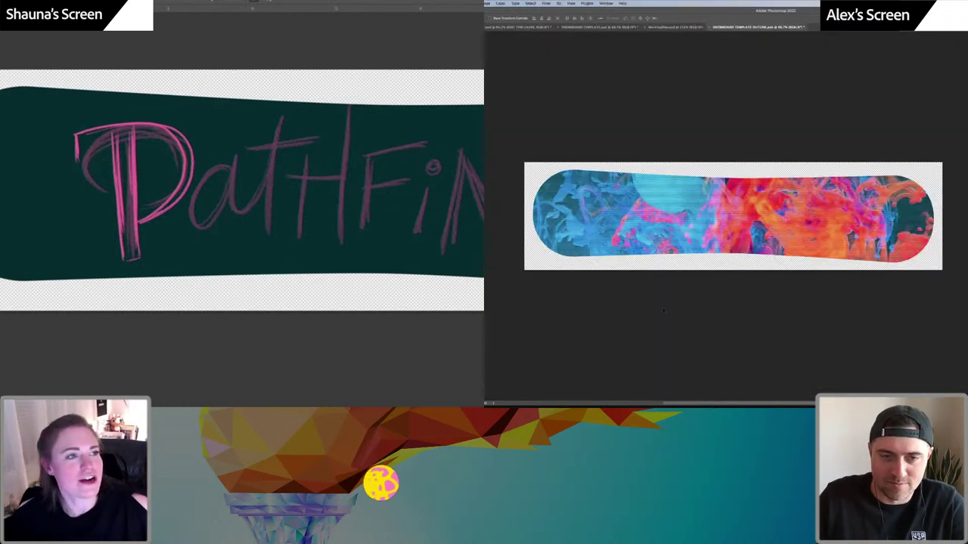
{"action": "key", "text": "super+v"}
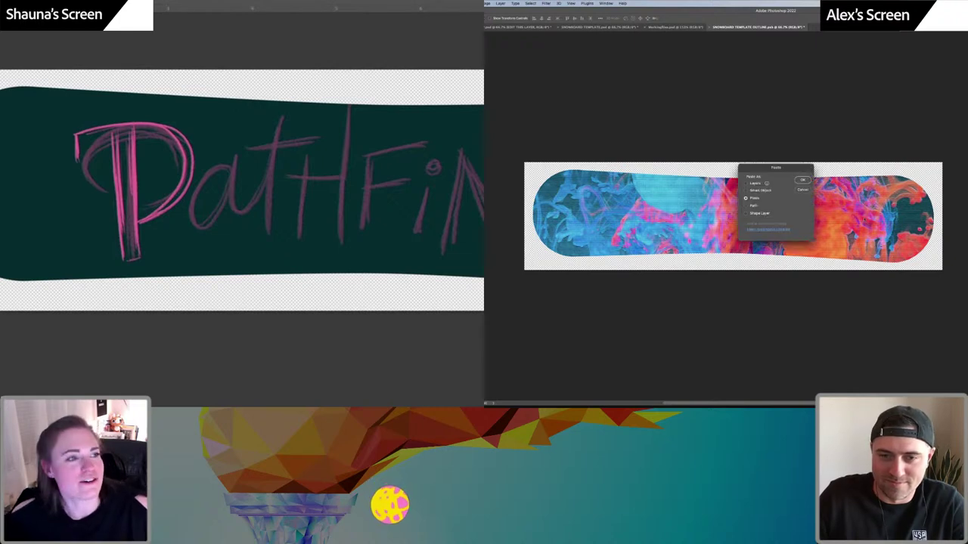
{"action": "left_click", "coordinate": [803, 190]}
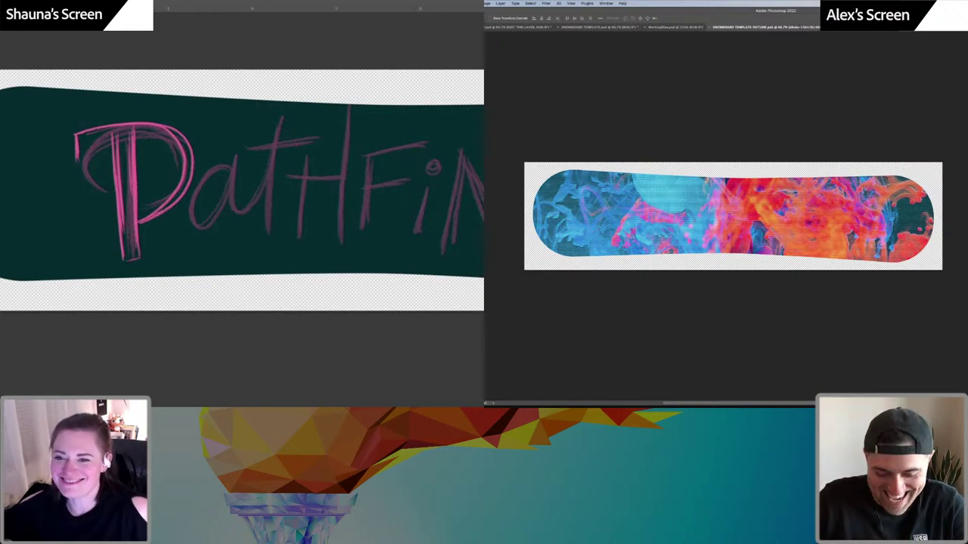
Check the font used by the mehMehs text in Illustrator and return to the ink board in Photoshop
{"action": "left_click", "coordinate": [762, 398]}
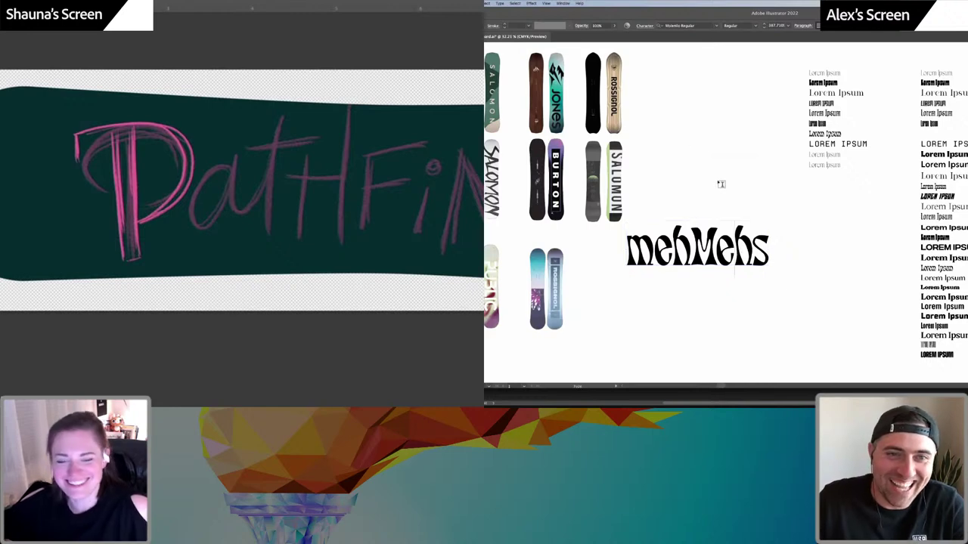
{"action": "left_click", "coordinate": [695, 26]}
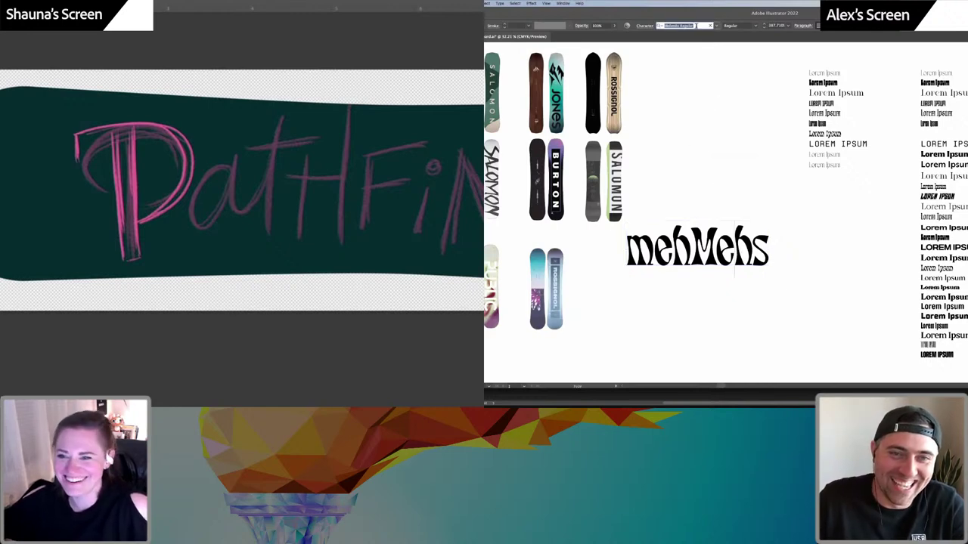
{"action": "left_click", "coordinate": [729, 116]}
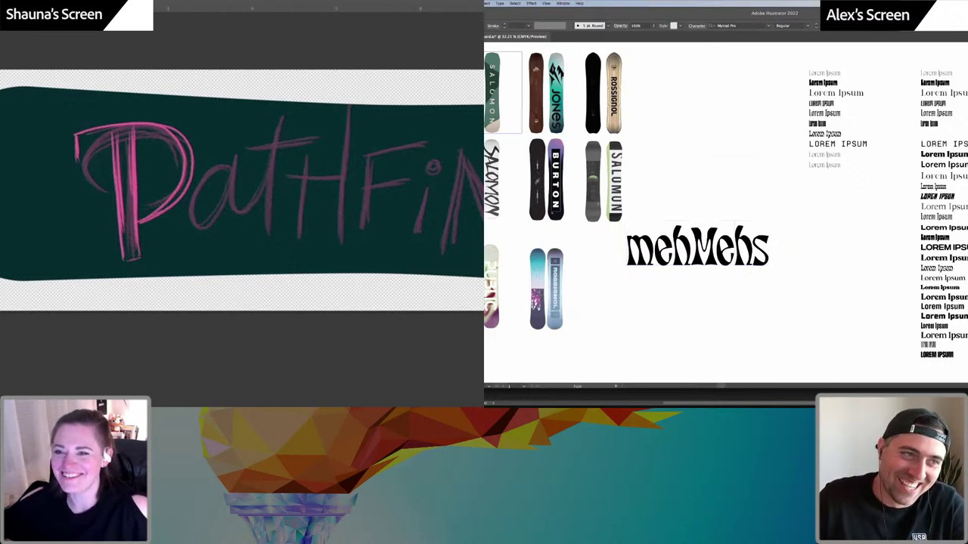
{"action": "left_click", "coordinate": [677, 395]}
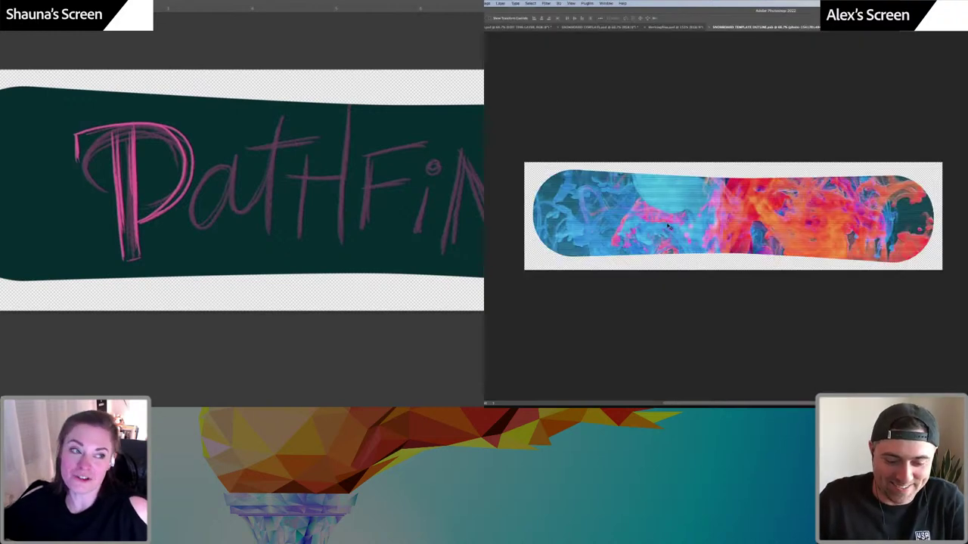
Add a white Lorem Ipsum text layer near the middle of the ink board, and try the Lato font on it
{"action": "key", "text": "t"}
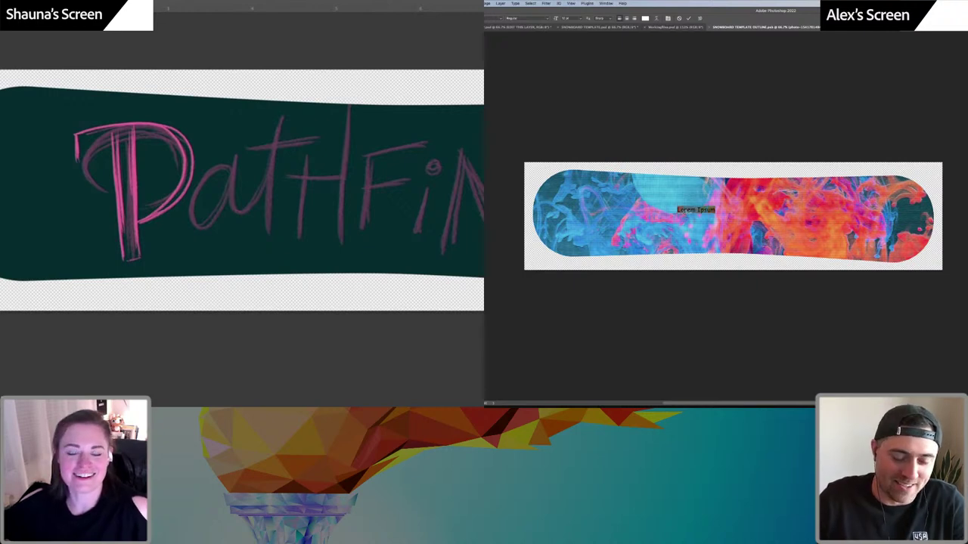
{"action": "left_click", "coordinate": [500, 18]}
{"action": "type", "text": "lato"}
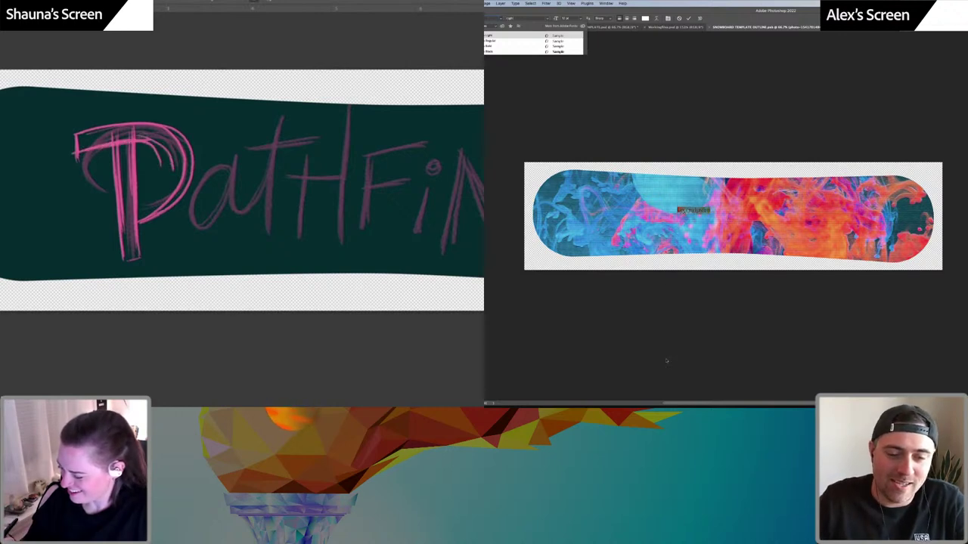
{"action": "left_click", "coordinate": [678, 384]}
Thicken the stem of the letter P with strokes at its upper part and base, and finish editing the placeholder text
{"action": "left_click_drag", "start_coordinate": [121, 146], "coordinate": [127, 179]}
{"action": "mouse_move", "coordinate": [120, 224]}
{"action": "left_mouse_down"}
{"action": "mouse_move", "coordinate": [124, 261]}
{"action": "mouse_move", "coordinate": [142, 258]}
{"action": "left_mouse_up"}
{"action": "key", "text": "v"}
{"action": "mouse_move", "coordinate": [756, 401]}
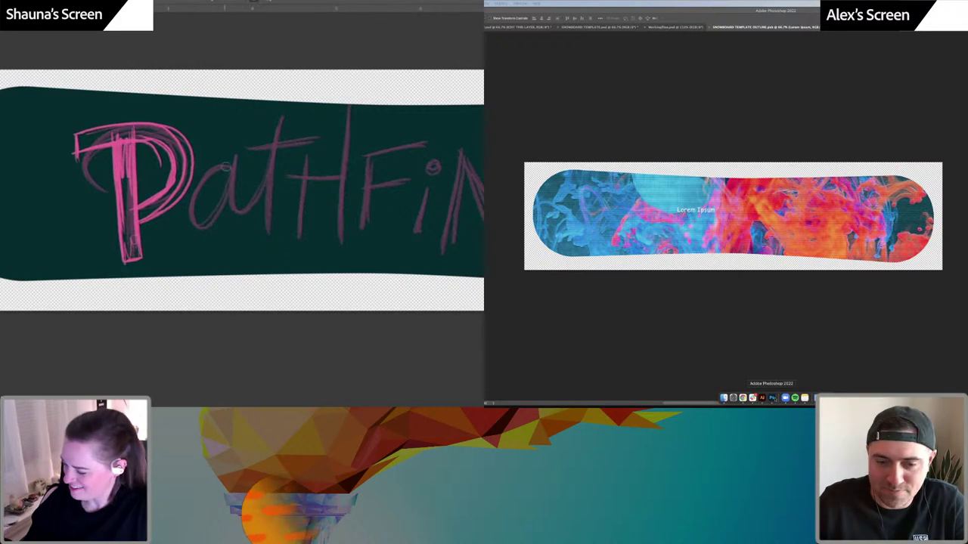
Outline part of the letter a's bowl, and copy the font name of the mehMehs text in Illustrator, returning to the ink board in Photoshop
{"action": "mouse_move", "coordinate": [225, 164]}
{"action": "left_mouse_down"}
{"action": "mouse_move", "coordinate": [196, 180]}
{"action": "mouse_move", "coordinate": [191, 217]}
{"action": "mouse_move", "coordinate": [231, 203]}
{"action": "left_mouse_up"}
{"action": "left_click", "coordinate": [763, 399]}
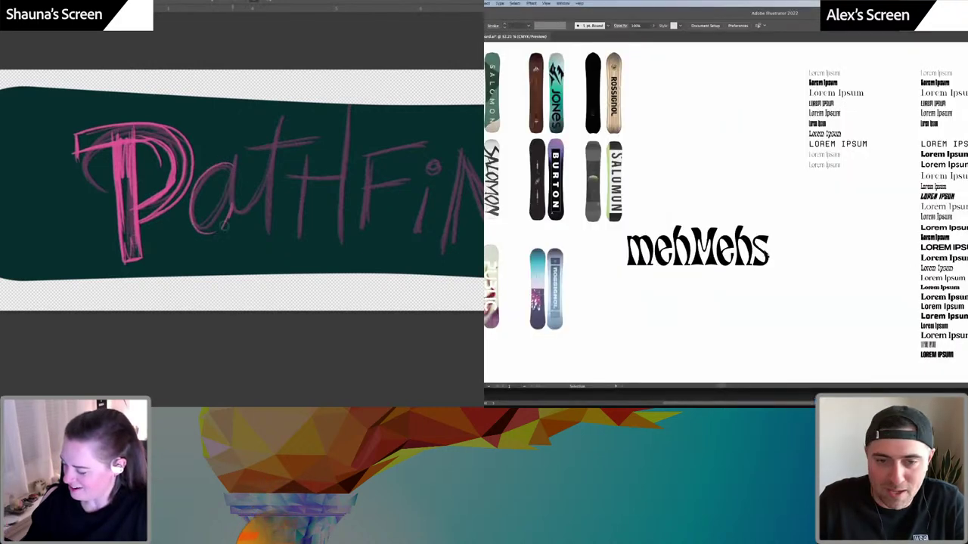
{"action": "left_click", "coordinate": [756, 250]}
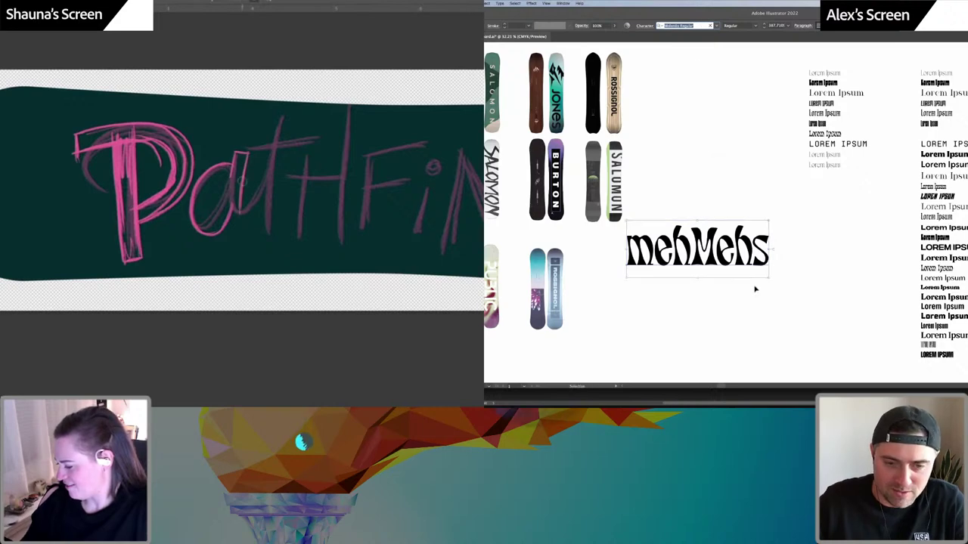
{"action": "left_click", "coordinate": [795, 393]}
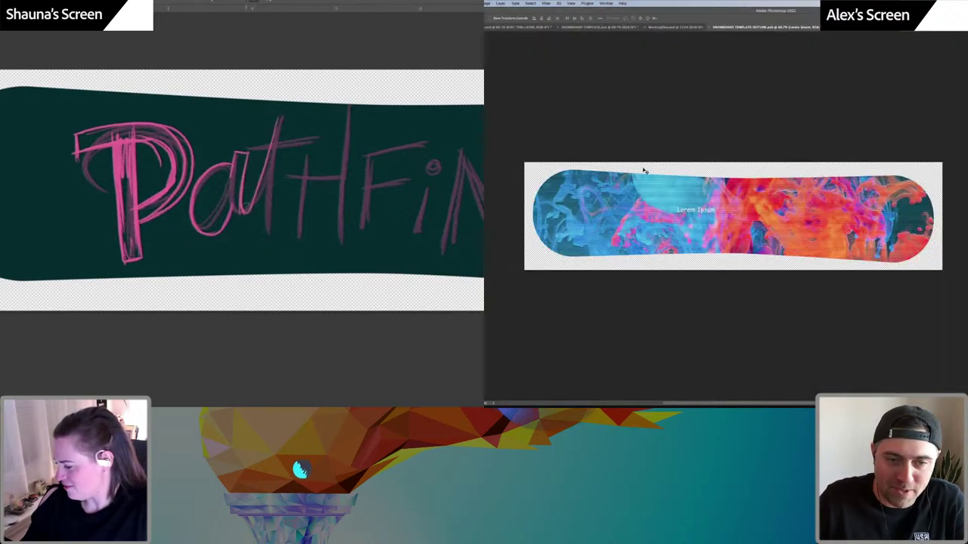
Apply the copied mehMehs font to the Lorem Ipsum text, and outline the stem of the letter t in Pathfinder
{"action": "double_click", "coordinate": [706, 210]}
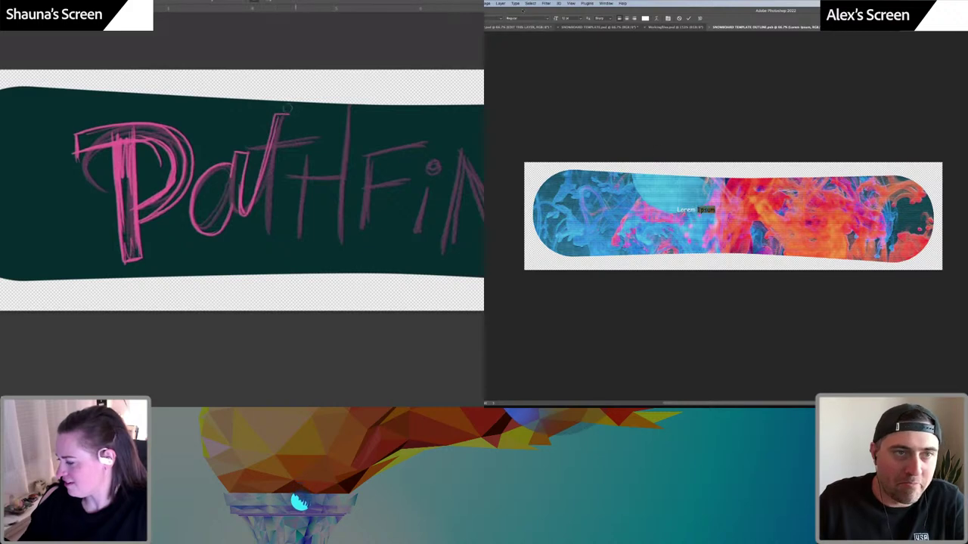
{"action": "key", "text": "ctrl+z"}
{"action": "left_click_drag", "start_coordinate": [288, 116], "coordinate": [278, 234]}
{"action": "left_click_drag", "start_coordinate": [268, 177], "coordinate": [266, 250]}
{"action": "key", "text": "Escape"}
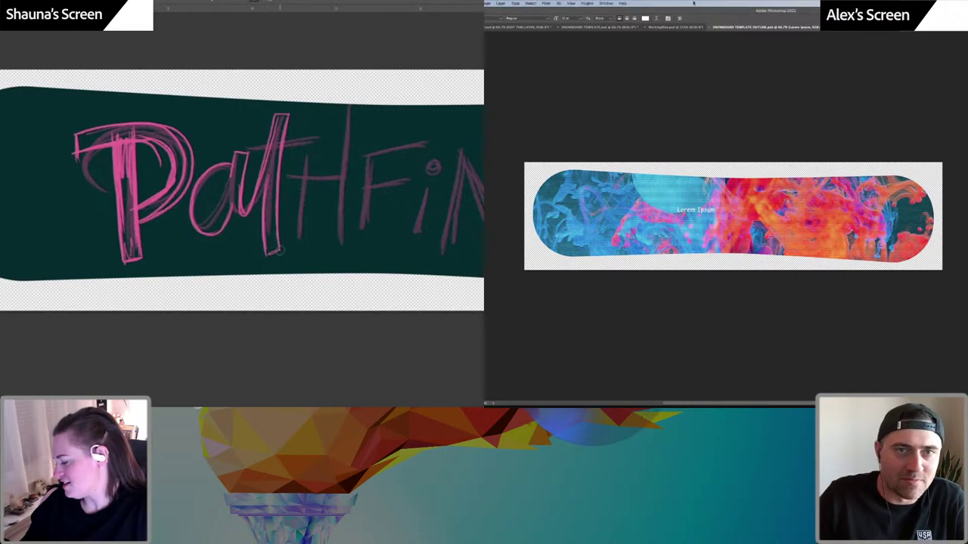
{"action": "left_click", "coordinate": [500, 18]}
{"action": "mouse_move", "coordinate": [231, 203]}
{"action": "left_mouse_down"}
{"action": "mouse_move", "coordinate": [233, 226]}
{"action": "mouse_move", "coordinate": [254, 222]}
{"action": "mouse_move", "coordinate": [261, 203]}
{"action": "mouse_move", "coordinate": [257, 214]}
{"action": "left_mouse_up"}
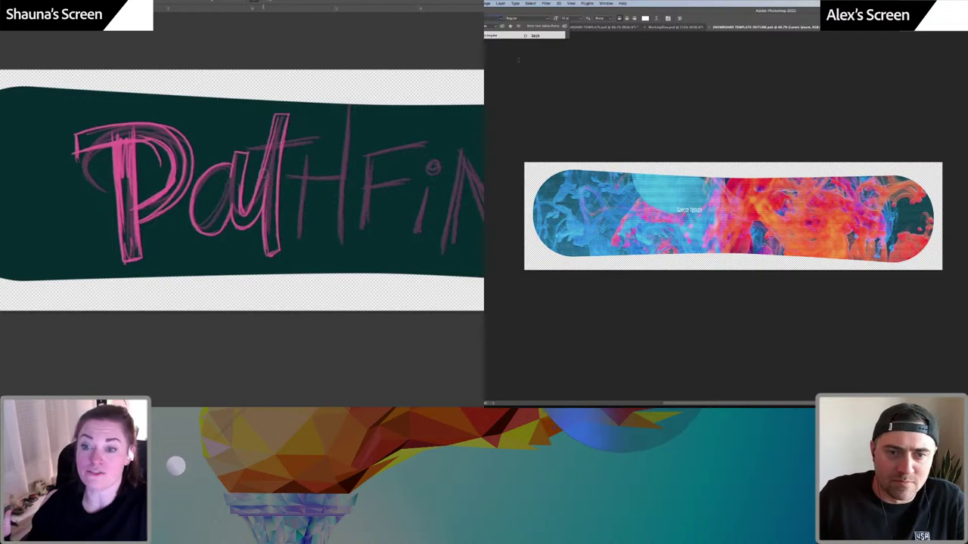
{"action": "key", "text": "Return"}
{"action": "key", "text": "v"}
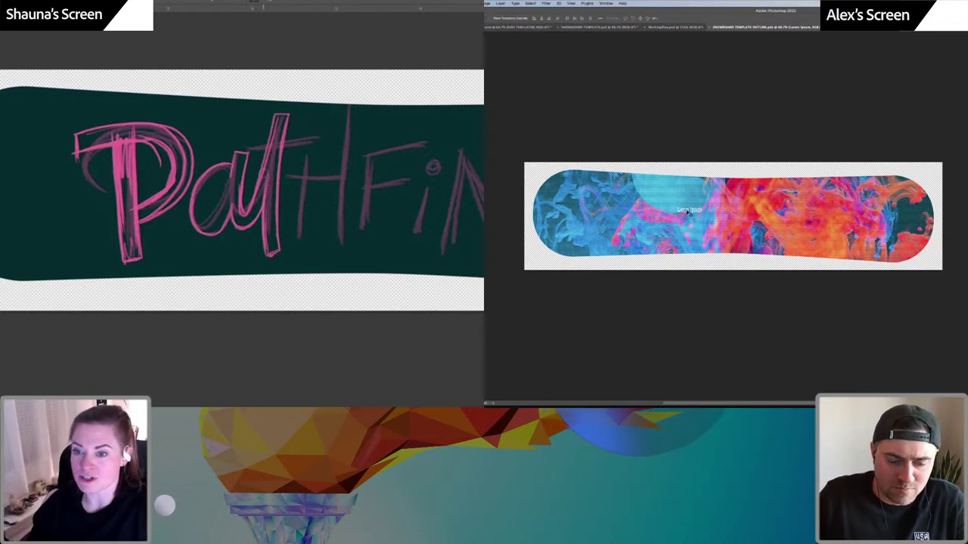
Enlarge the Lorem Ipsum text to nearly half the ink board's length and centre it between the board's long edges
{"action": "key", "text": "ctrl+t"}
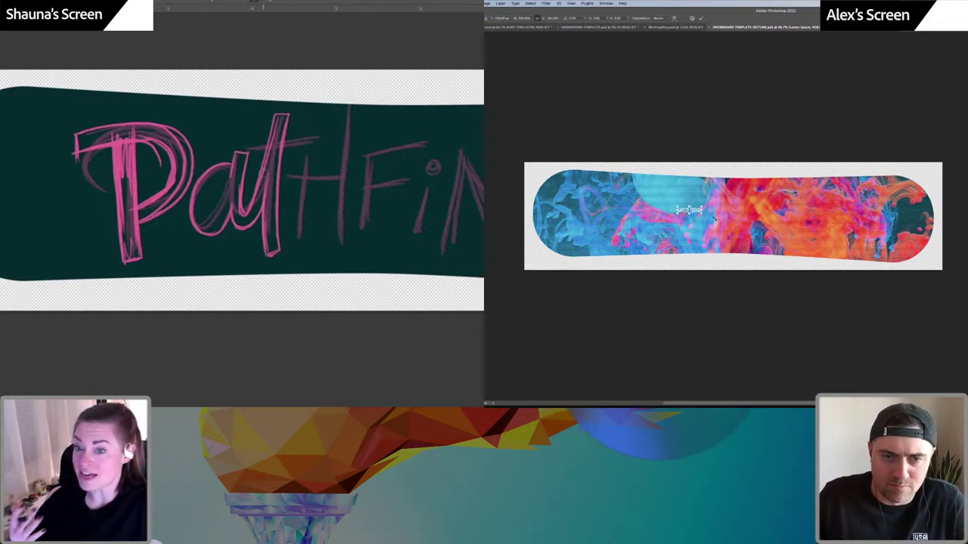
{"action": "left_click_drag", "start_coordinate": [714, 219], "coordinate": [867, 258]}
{"action": "left_click_drag", "start_coordinate": [808, 241], "coordinate": [784, 228]}
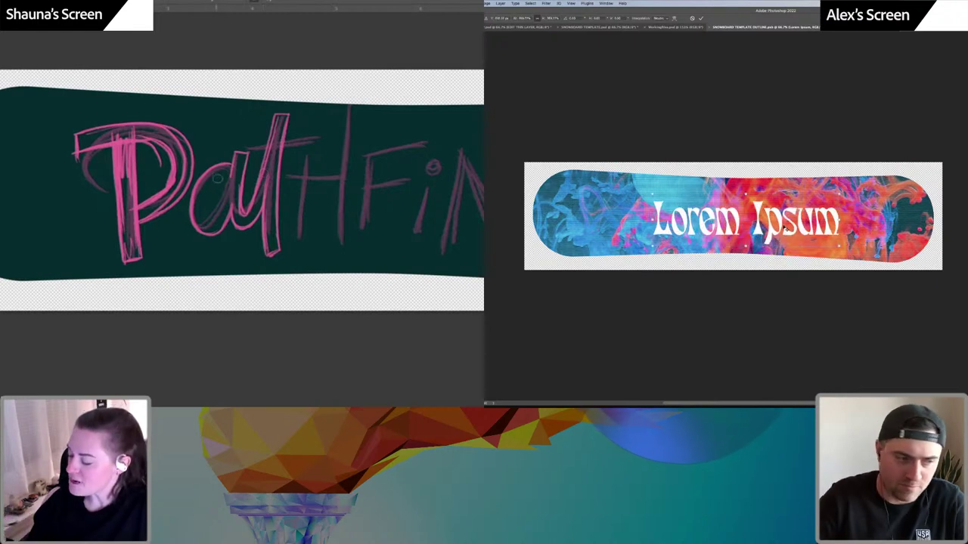
{"action": "key", "text": "Return"}
Replace the Lorem Ipsum text with MehMehs and move it to the blue end of the board
{"action": "key", "text": "t"}
{"action": "key", "text": "ctrl+a"}
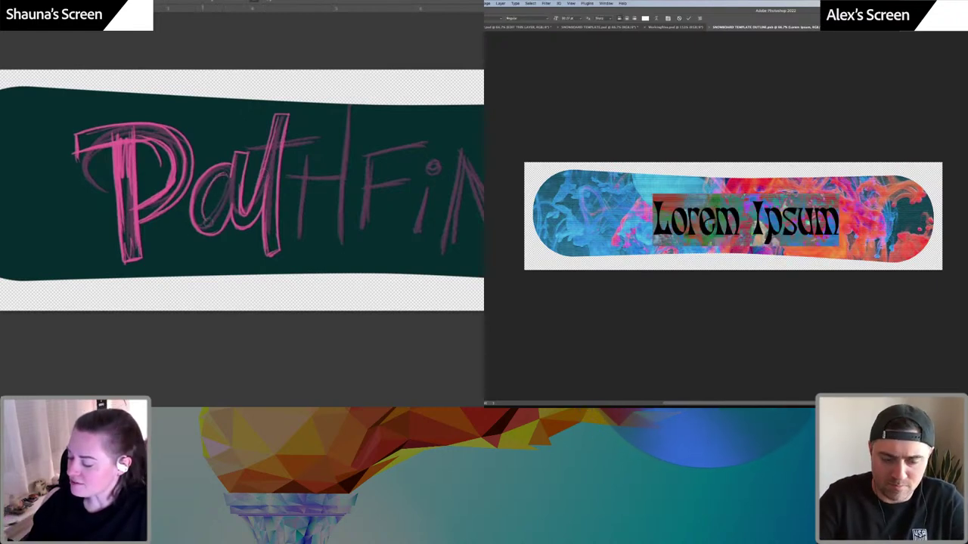
{"action": "type", "text": "MehMehs"}
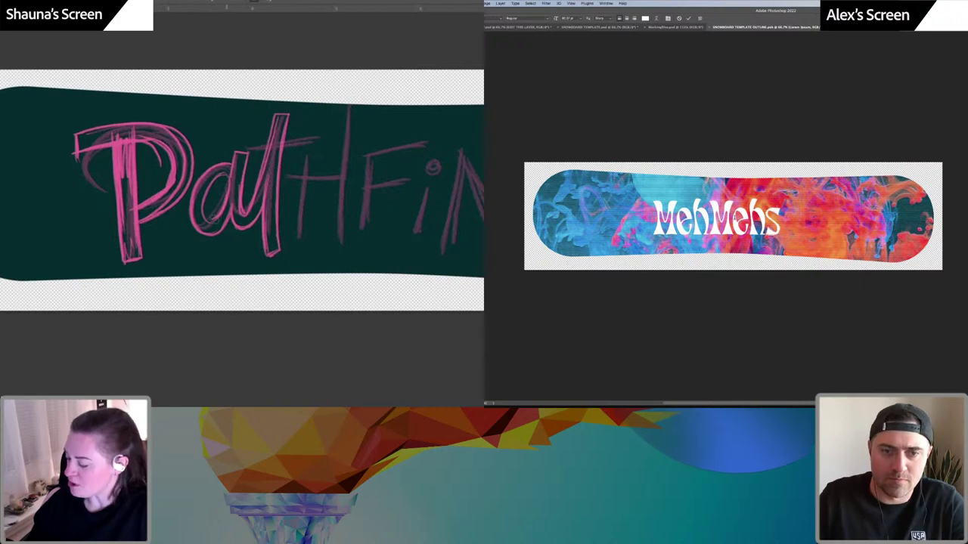
{"action": "key", "text": "ctrl+Return"}
{"action": "key", "text": "v"}
{"action": "left_click_drag", "start_coordinate": [696, 207], "coordinate": [593, 195]}
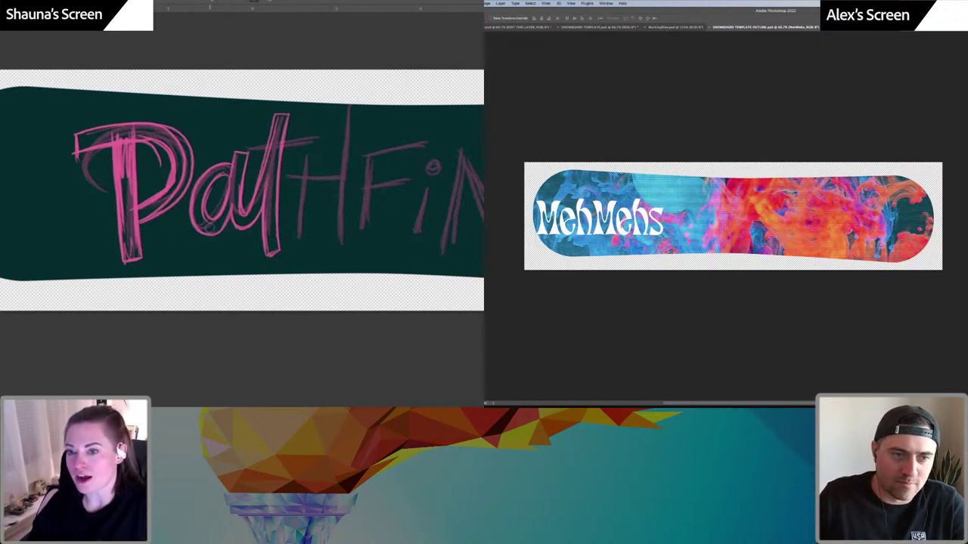
Enlarge the MehMehs text until it spans the board's full height, with its first letter running off the blue end
{"action": "left_click_drag", "start_coordinate": [623, 226], "coordinate": [786, 298]}
{"action": "key", "text": "ctrl+t"}
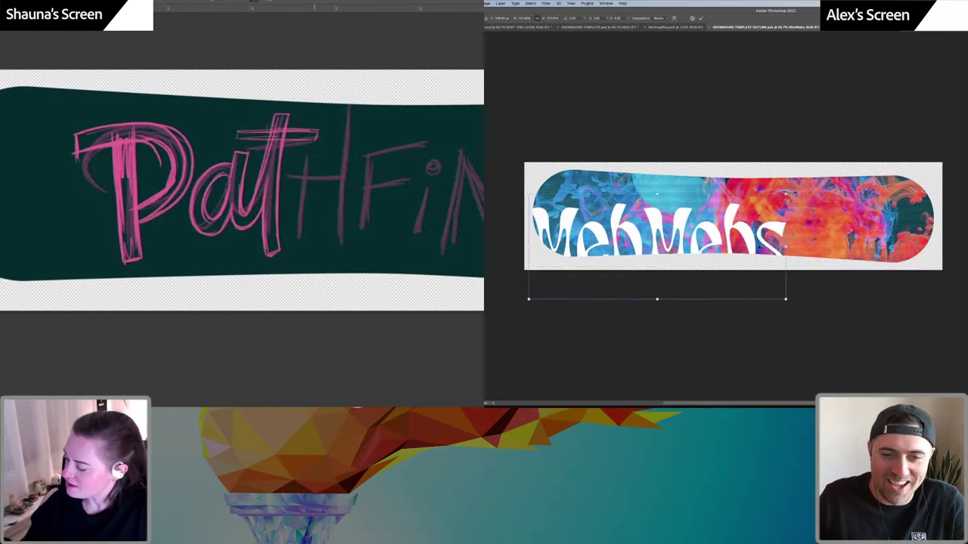
{"action": "left_click_drag", "start_coordinate": [734, 236], "coordinate": [733, 214]}
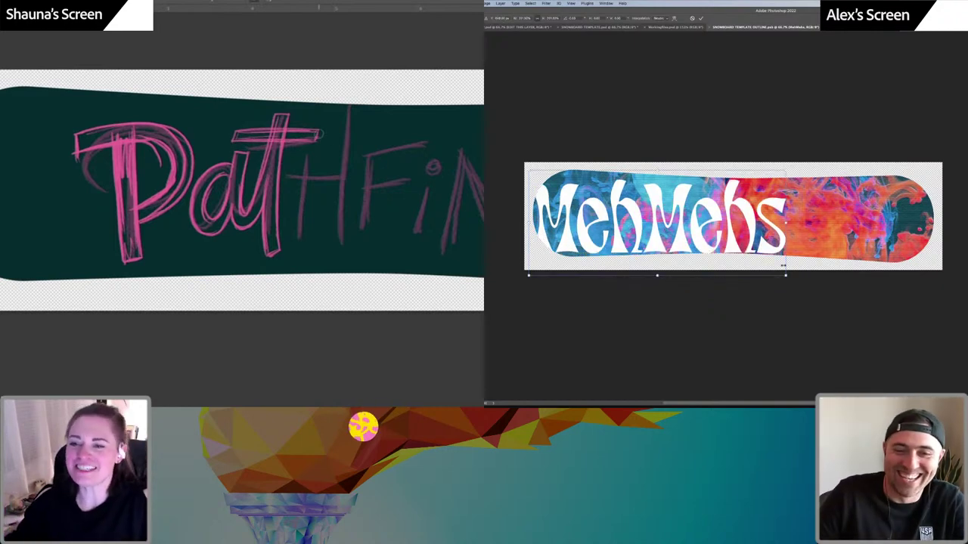
{"action": "left_click_drag", "start_coordinate": [786, 172], "coordinate": [825, 178]}
{"action": "left_click_drag", "start_coordinate": [780, 220], "coordinate": [779, 224]}
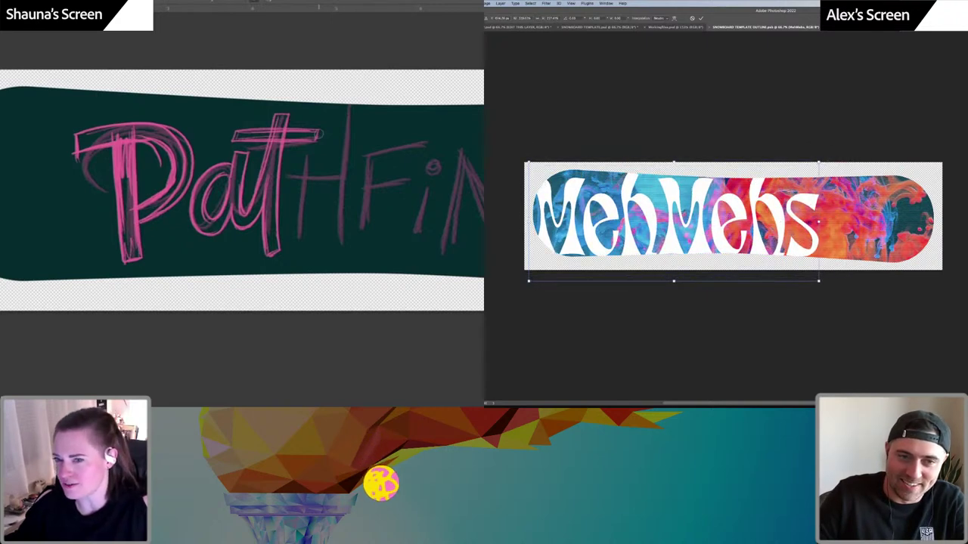
{"action": "mouse_move", "coordinate": [819, 162]}
{"action": "left_mouse_down"}
{"action": "mouse_move", "coordinate": [849, 153]}
{"action": "mouse_move", "coordinate": [835, 155]}
{"action": "left_mouse_up"}
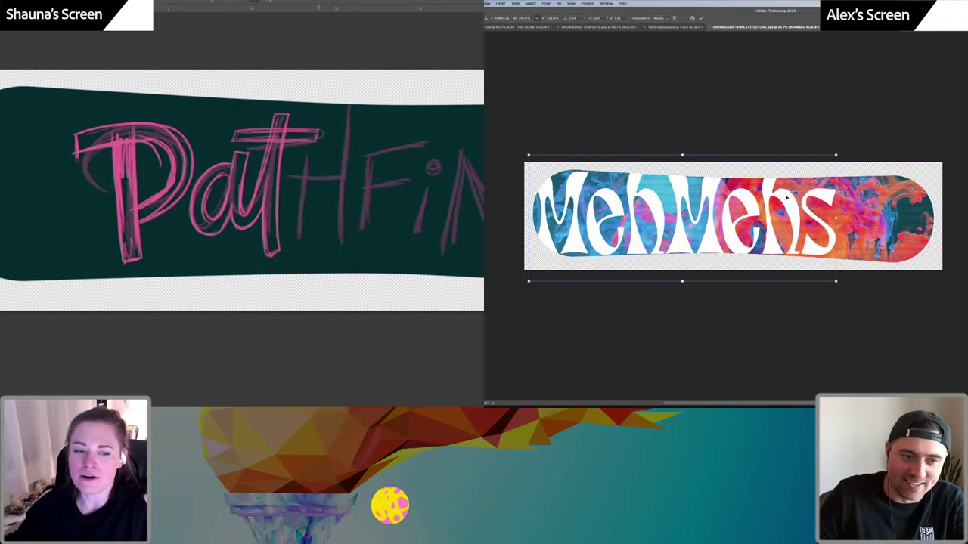
{"action": "left_click_drag", "start_coordinate": [786, 196], "coordinate": [767, 201]}
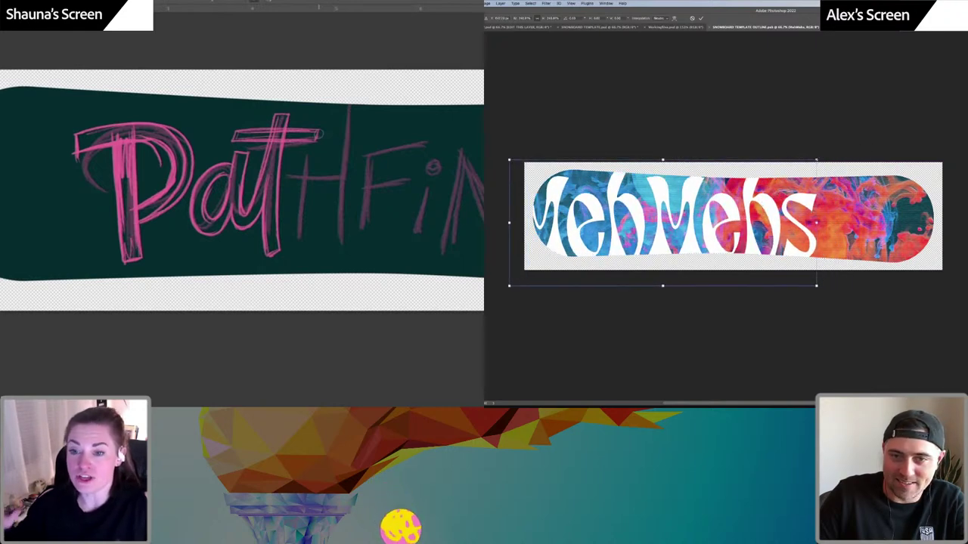
{"action": "left_click_drag", "start_coordinate": [817, 160], "coordinate": [832, 154]}
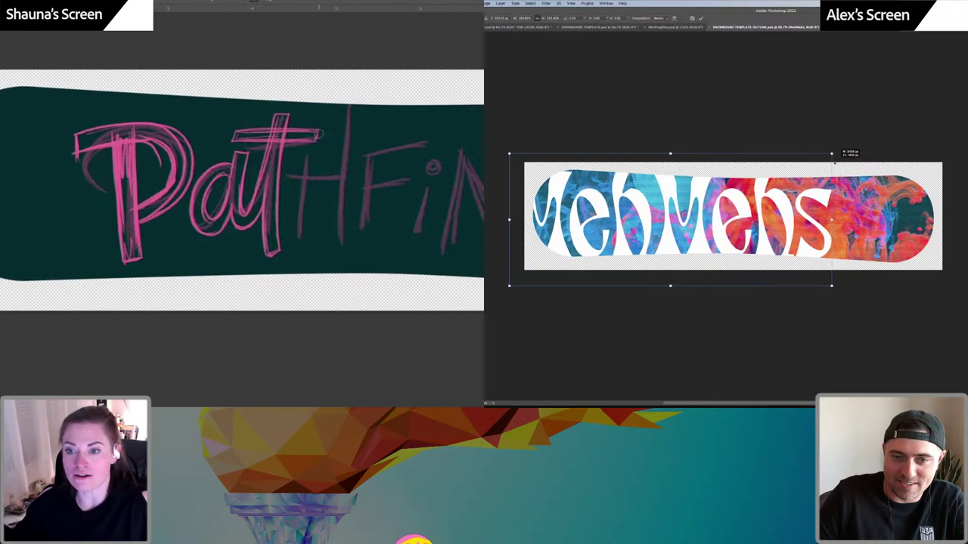
{"action": "key", "text": "Return"}
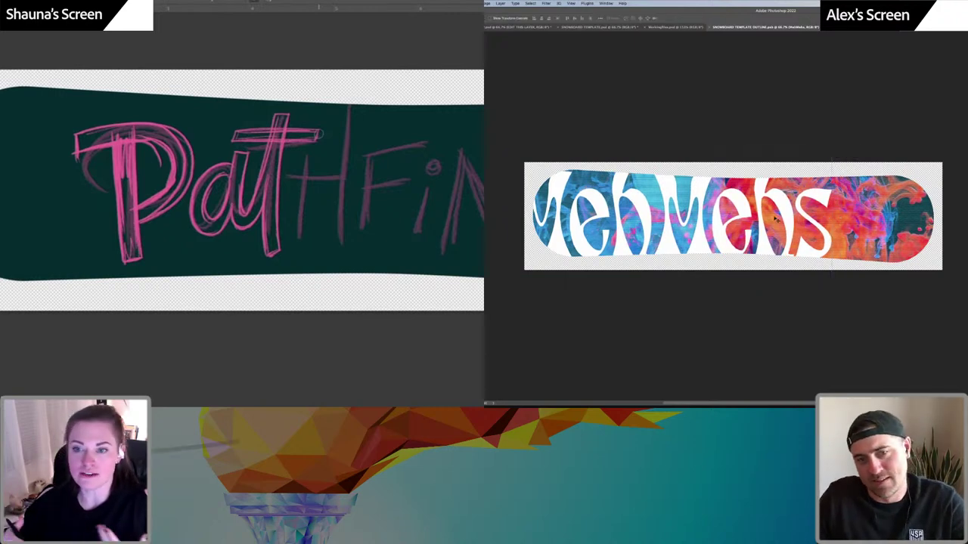
Tighten the letter spacing of the whole MehMehs text in four increments
{"action": "key", "text": "t"}
{"action": "left_click", "coordinate": [768, 221]}
{"action": "key", "text": "super+a"}
{"action": "key", "text": "alt+Left"}
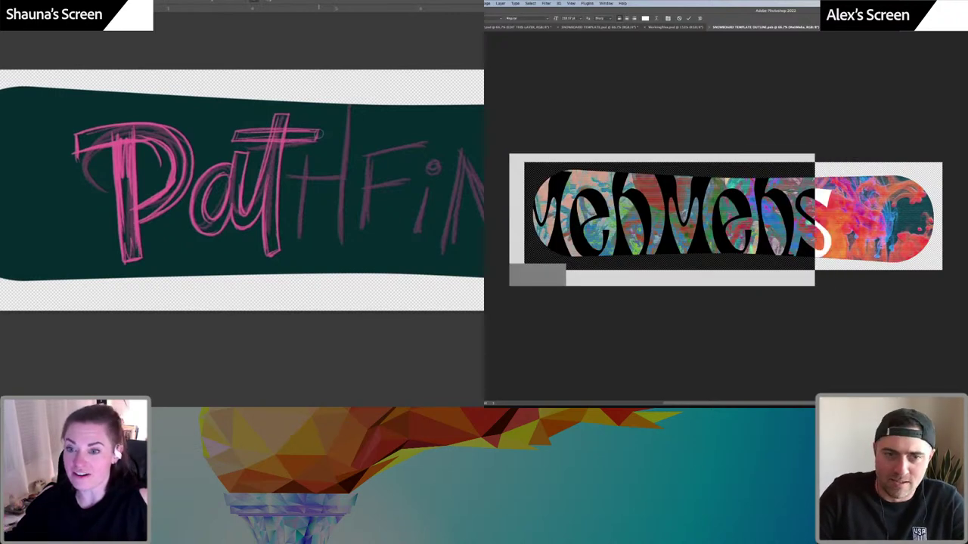
{"action": "key", "text": "alt+Left"}
{"action": "key", "text": "alt+Left"}
{"action": "key", "text": "alt+Left"}
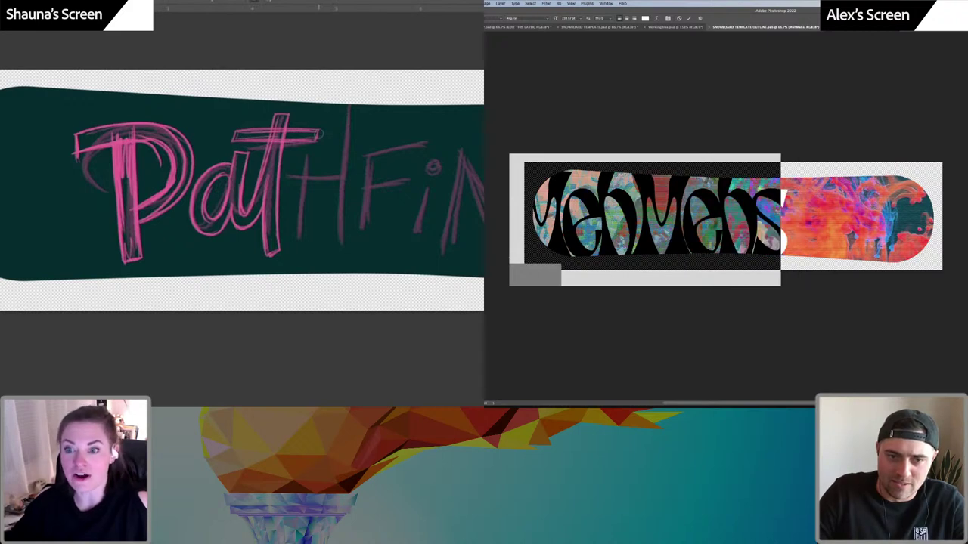
Loosen the kerning between the last h and s, and widen the overall MehMehs letter spacing slightly
{"action": "left_click", "coordinate": [751, 231]}
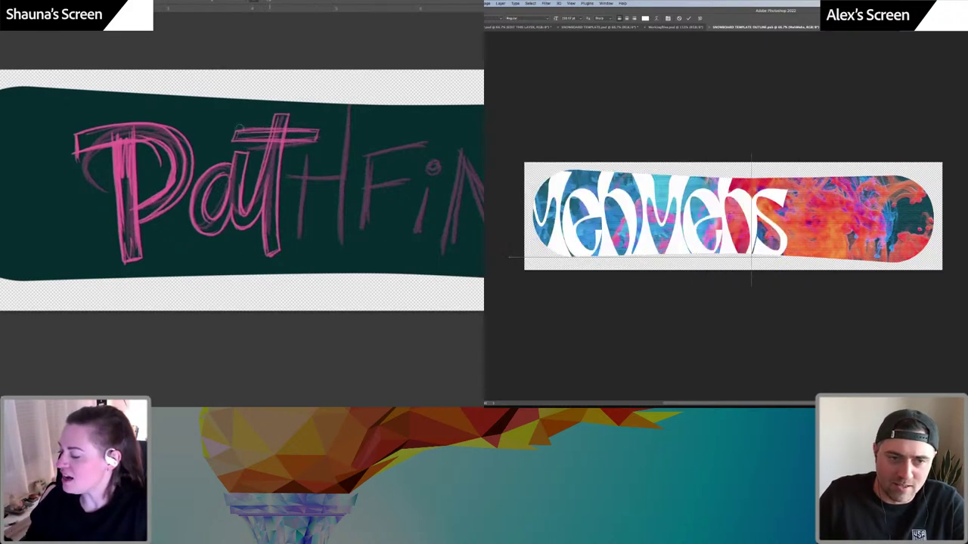
{"action": "key", "text": "alt+Right"}
{"action": "key", "text": "alt+Right"}
{"action": "left_click_drag", "start_coordinate": [595, 226], "coordinate": [562, 227]}
{"action": "key", "text": "ctrl+a"}
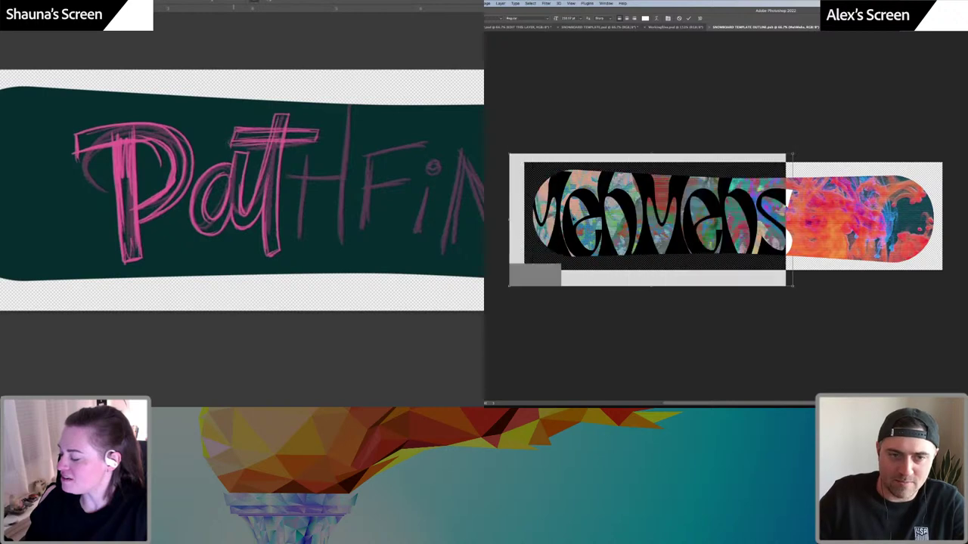
{"action": "key", "text": "alt+Right"}
{"action": "key", "text": "alt+Right"}
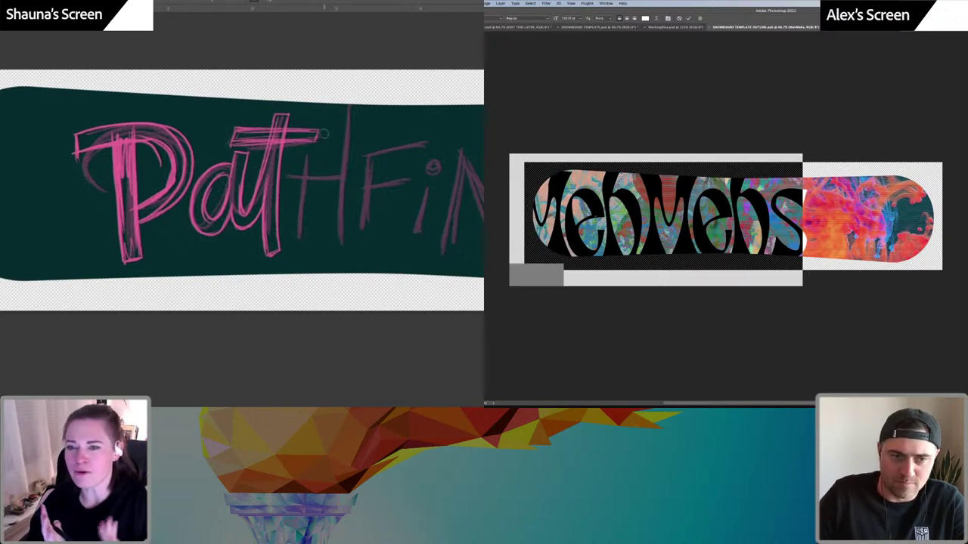
{"action": "left_click", "coordinate": [601, 225]}
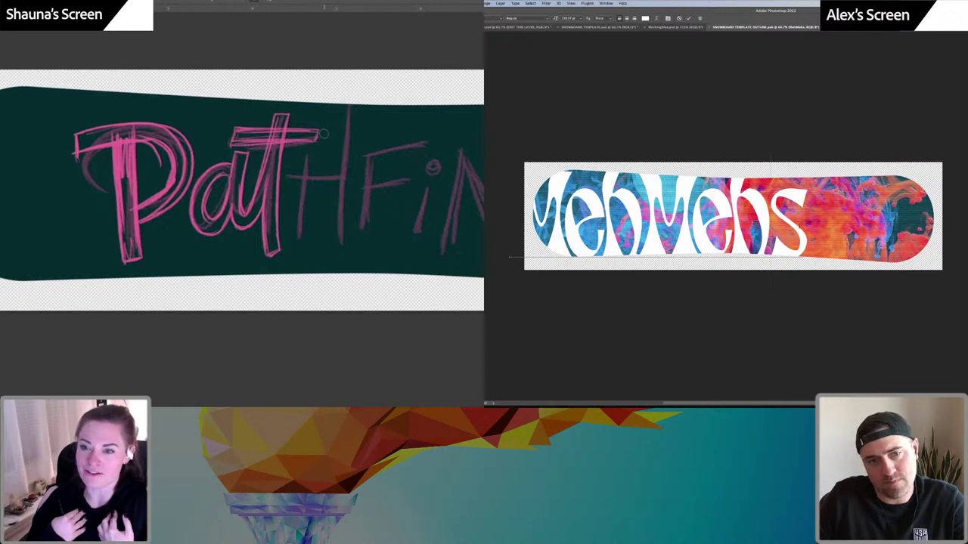
Outline the first stem of the letter H in Pathfinder, and finish editing the MehMehs text after checking its size and style options
{"action": "key", "text": "super+a"}
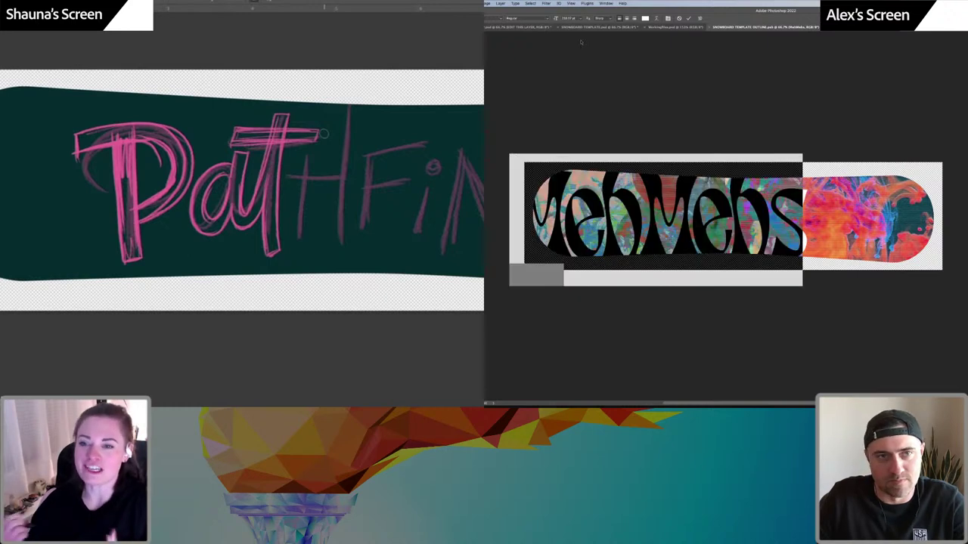
{"action": "left_click", "coordinate": [580, 19]}
{"action": "left_click_drag", "start_coordinate": [298, 163], "coordinate": [294, 228]}
{"action": "left_click", "coordinate": [521, 18]}
{"action": "mouse_move", "coordinate": [299, 153]}
{"action": "left_mouse_down"}
{"action": "mouse_move", "coordinate": [296, 185]}
{"action": "mouse_move", "coordinate": [312, 152]}
{"action": "left_mouse_up"}
{"action": "key", "text": "super+Return"}
{"action": "key", "text": "v"}
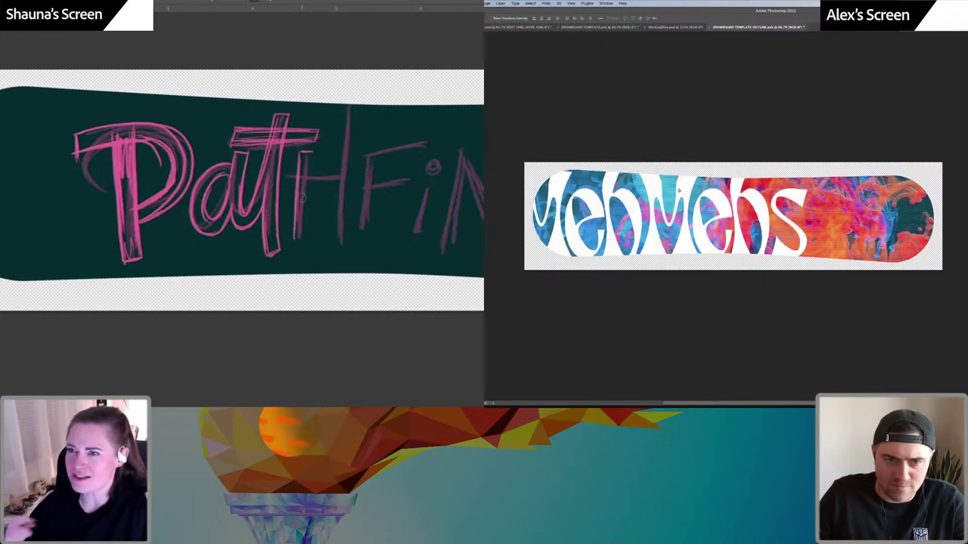
Narrow the MehMehs text to a little over half the board's length and stretch it slightly taller
{"action": "left_click_drag", "start_coordinate": [678, 191], "coordinate": [678, 191]}
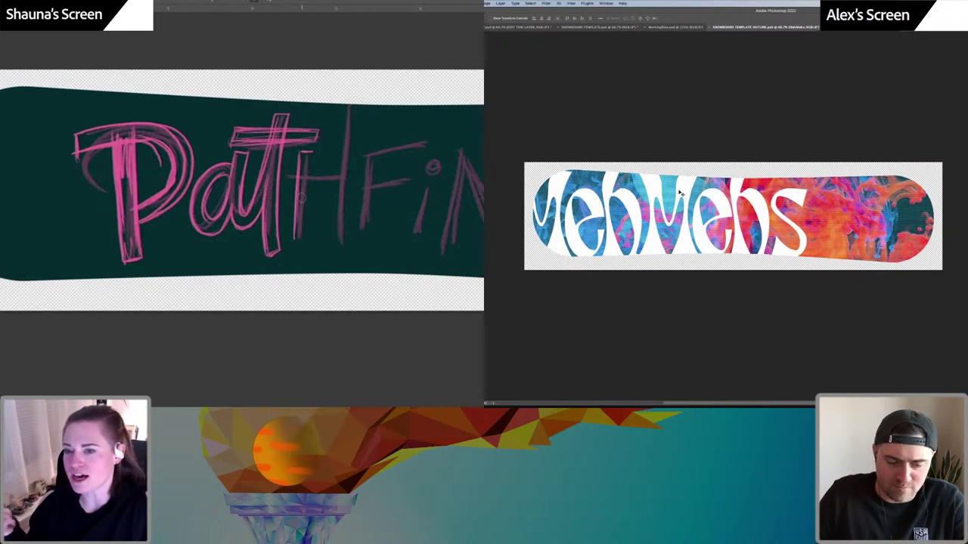
{"action": "left_click", "coordinate": [774, 184]}
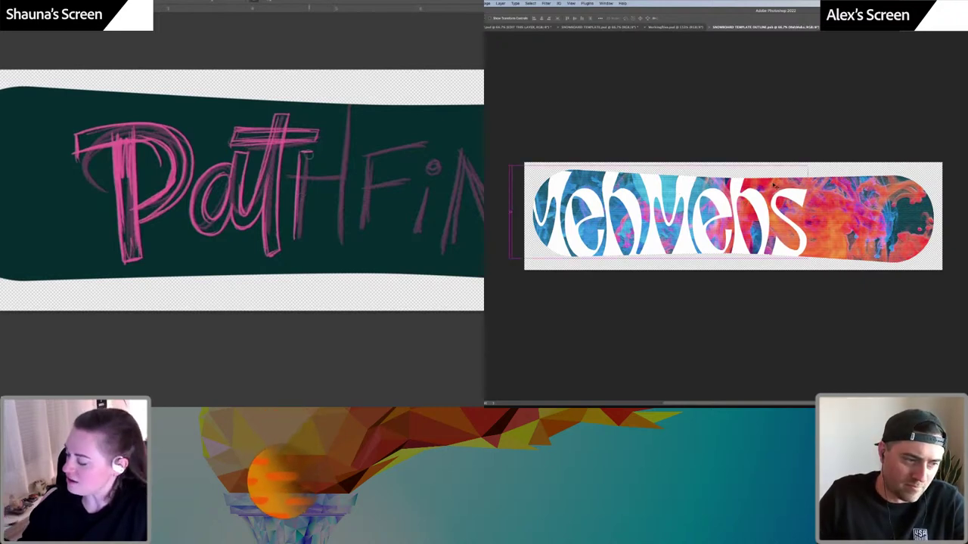
{"action": "key", "text": "ctrl+t"}
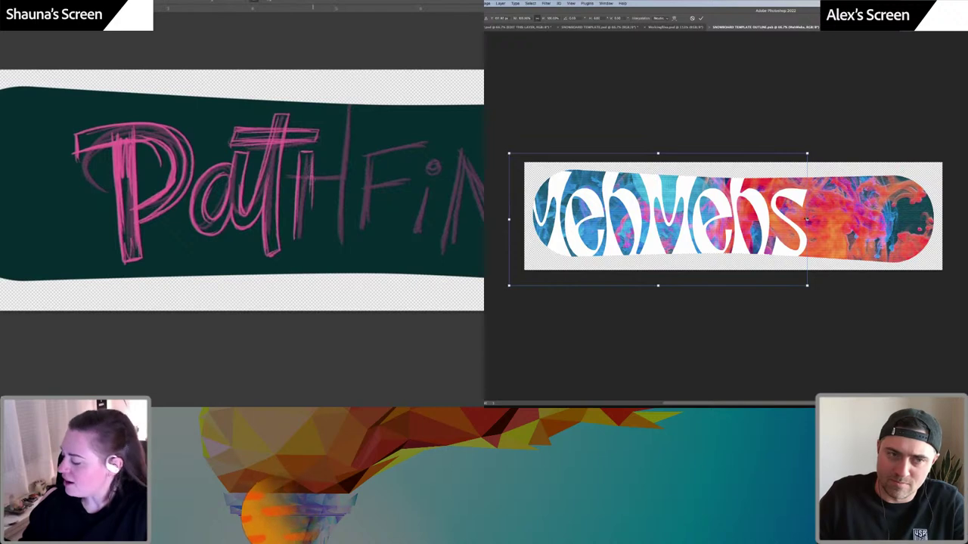
{"action": "left_click_drag", "start_coordinate": [807, 219], "coordinate": [743, 217]}
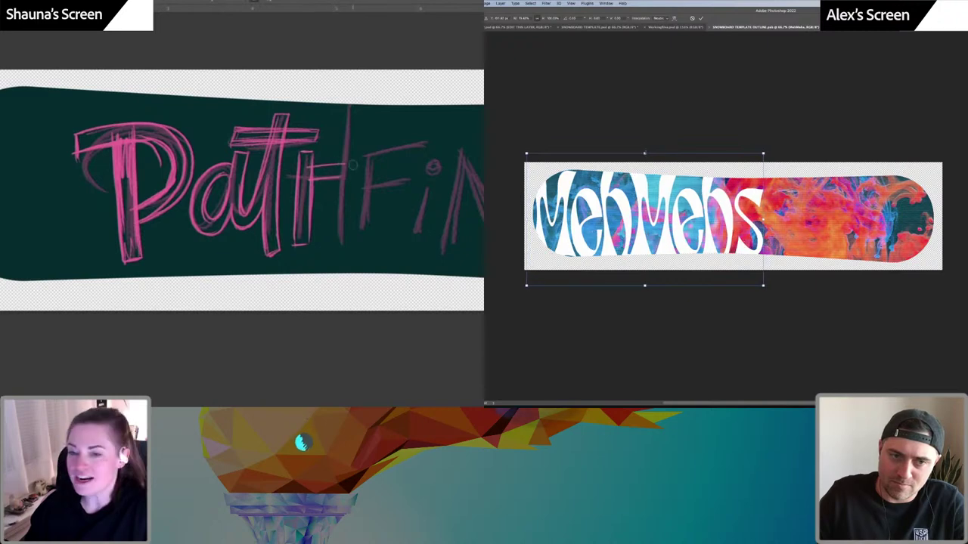
{"action": "mouse_move", "coordinate": [644, 154]}
{"action": "left_mouse_down"}
{"action": "mouse_move", "coordinate": [644, 138]}
{"action": "mouse_move", "coordinate": [644, 151]}
{"action": "left_mouse_up"}
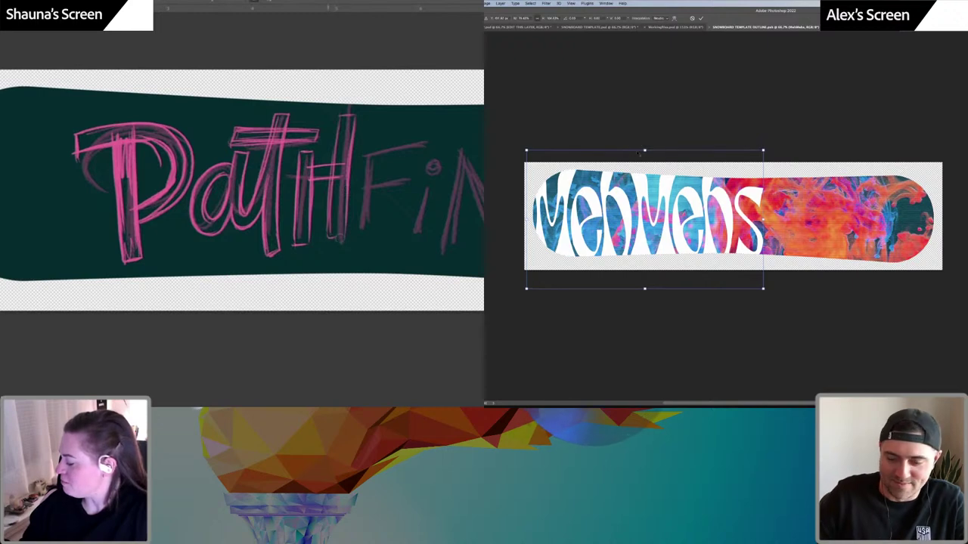
{"action": "key", "text": "Return"}
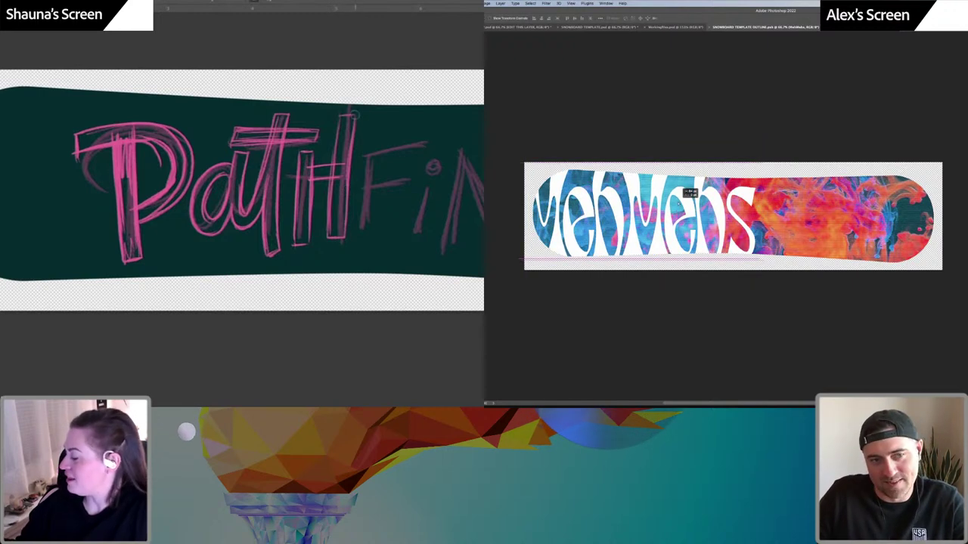
Nudge the MehMehs text slightly toward the blue end of the board and switch to the snowboarder mockup document
{"action": "left_click_drag", "start_coordinate": [687, 203], "coordinate": [683, 202]}
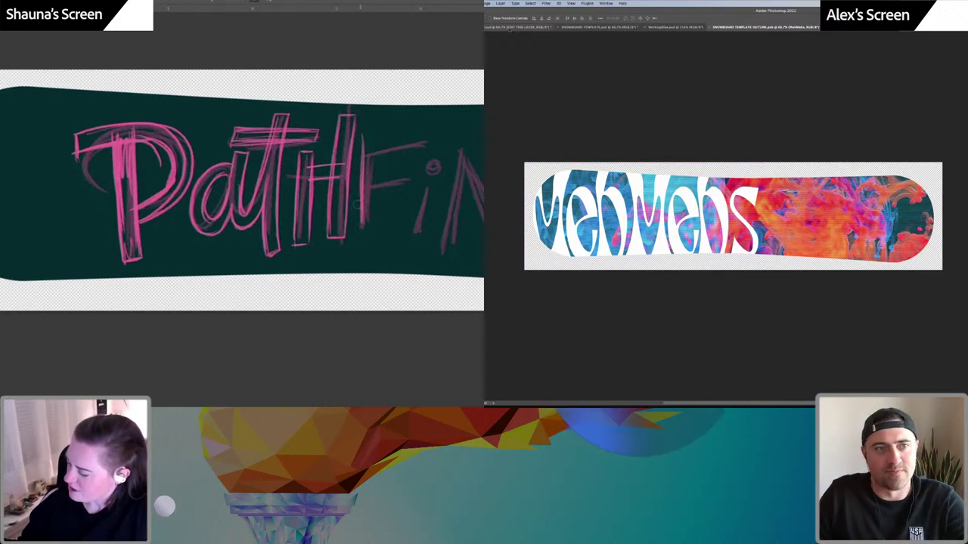
{"action": "left_click", "coordinate": [513, 27]}
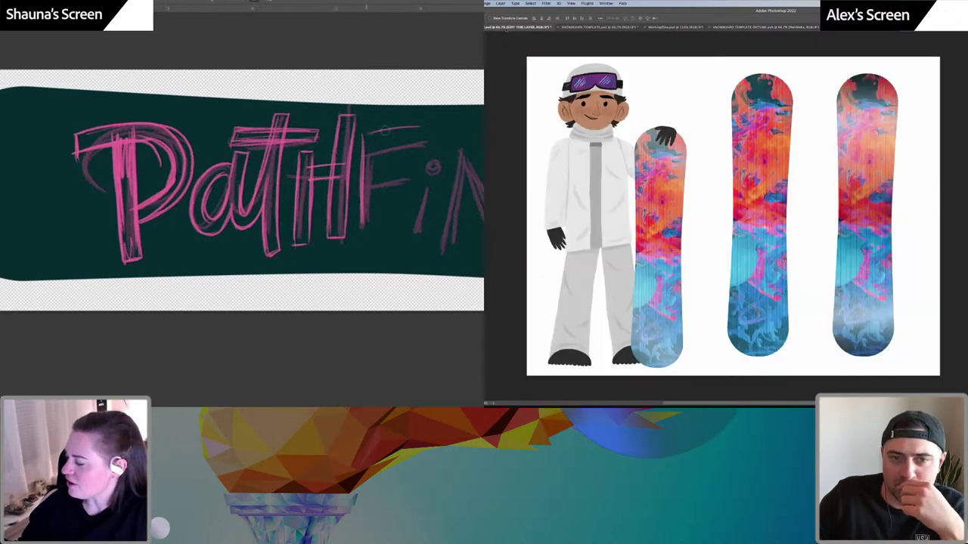
Save the MehMehs board artwork so the snowboarder mockup picks it up, check the preview, and return to the board template
{"action": "left_click", "coordinate": [724, 27]}
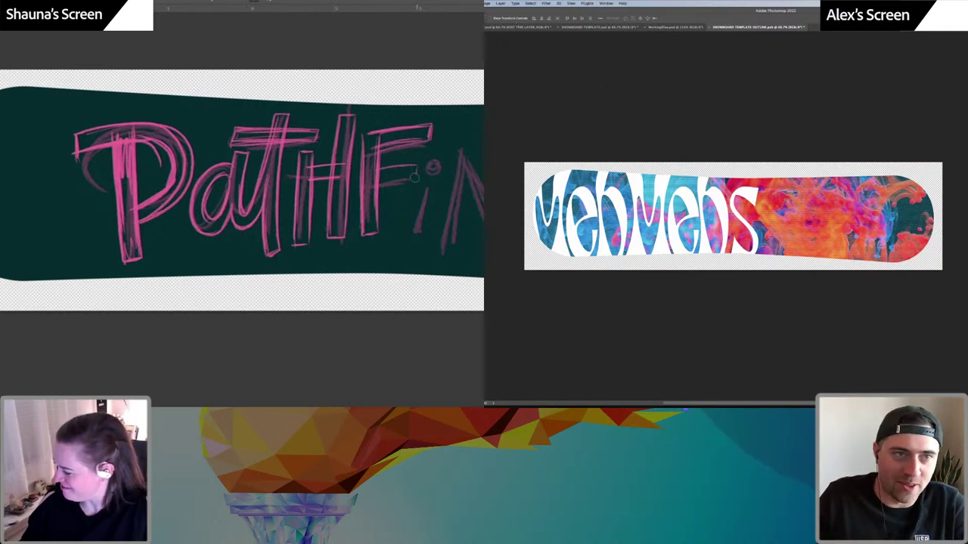
{"action": "left_click", "coordinate": [518, 27]}
{"action": "left_click", "coordinate": [722, 27]}
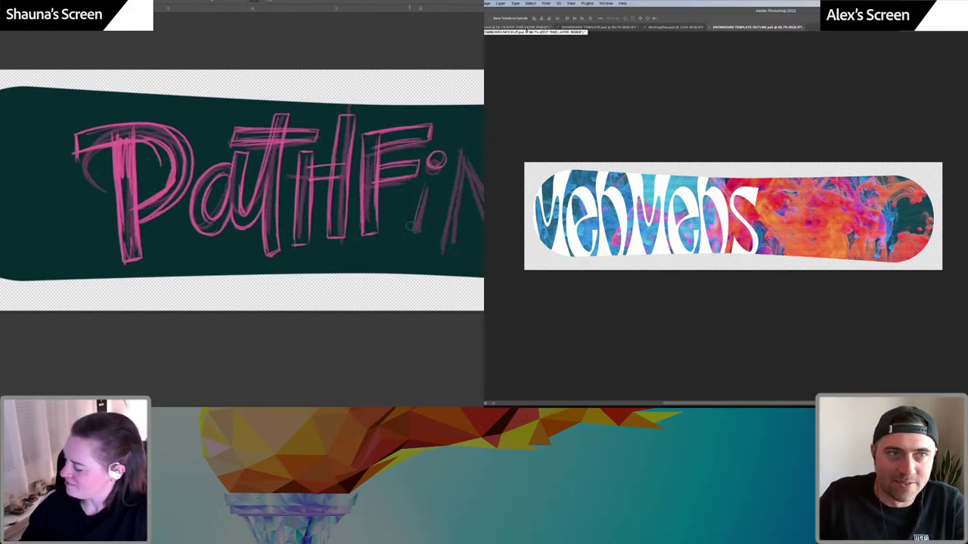
{"action": "left_click", "coordinate": [525, 28]}
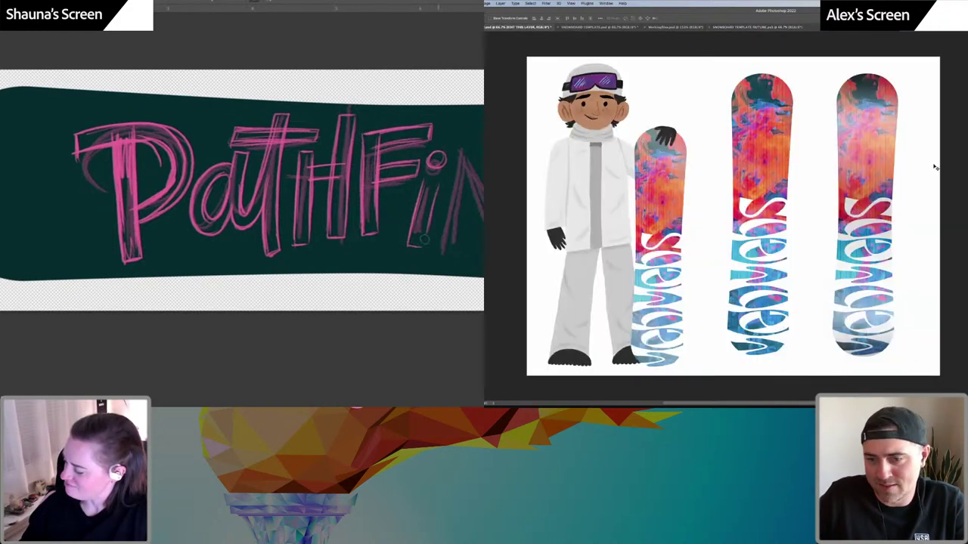
{"action": "left_click", "coordinate": [756, 27]}
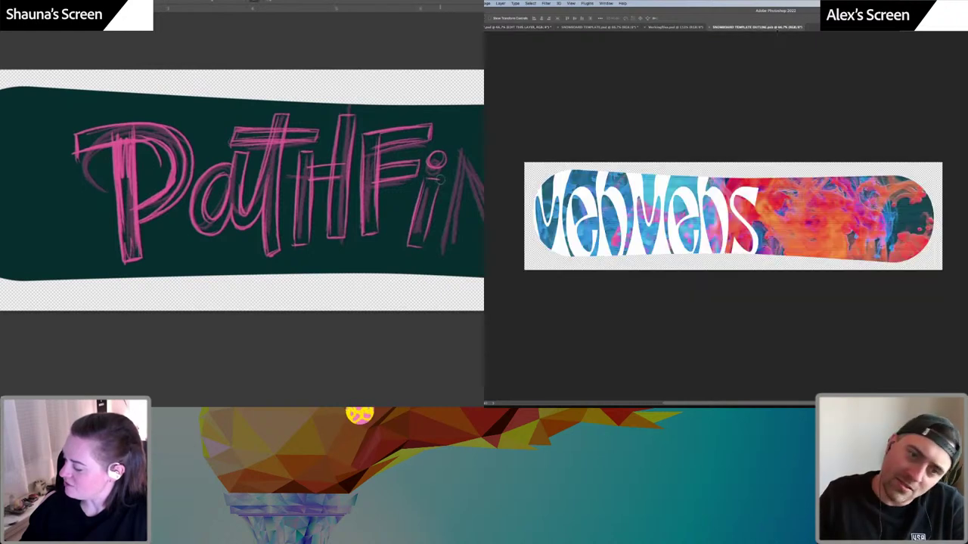
Retype the board text as MEHMEHS in capital letters and commit the edit
{"action": "key", "text": "t"}
{"action": "left_click", "coordinate": [733, 238]}
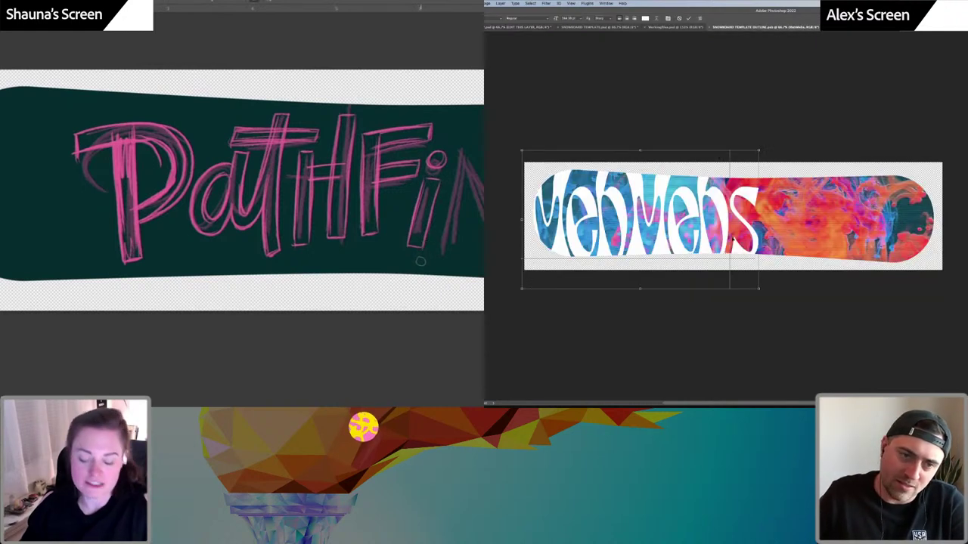
{"action": "key", "text": "ctrl+a"}
{"action": "left_click_drag", "start_coordinate": [434, 229], "coordinate": [309, 215]}
{"action": "type", "text": "MMehMehs"}
{"action": "scroll", "coordinate": [309, 216], "scroll_direction": "right", "scroll_amount": 5}
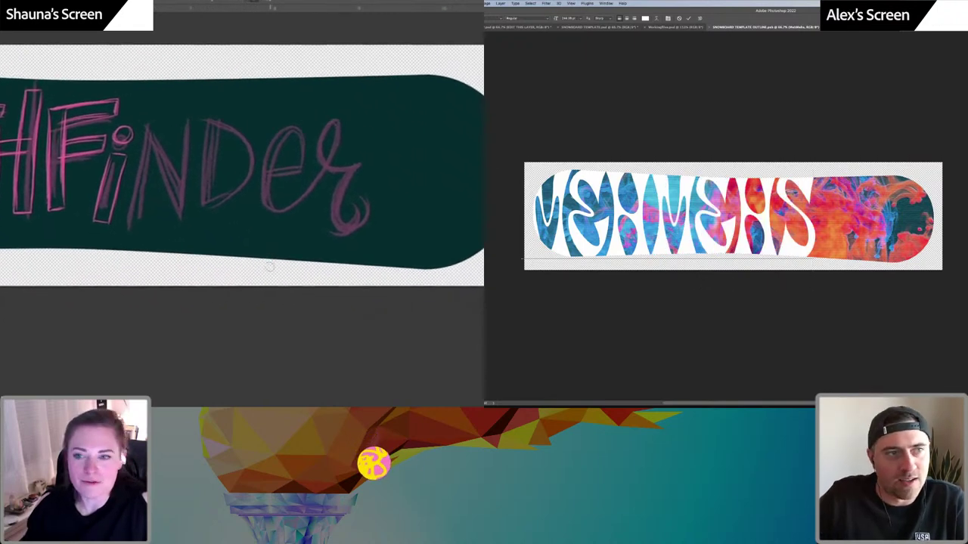
{"action": "key", "text": "super+Return"}
Narrow the MEHMEHS text to about half the board's length, and outline the first stem of the N in Pathfinder
{"action": "key", "text": "v"}
{"action": "key", "text": "super+t"}
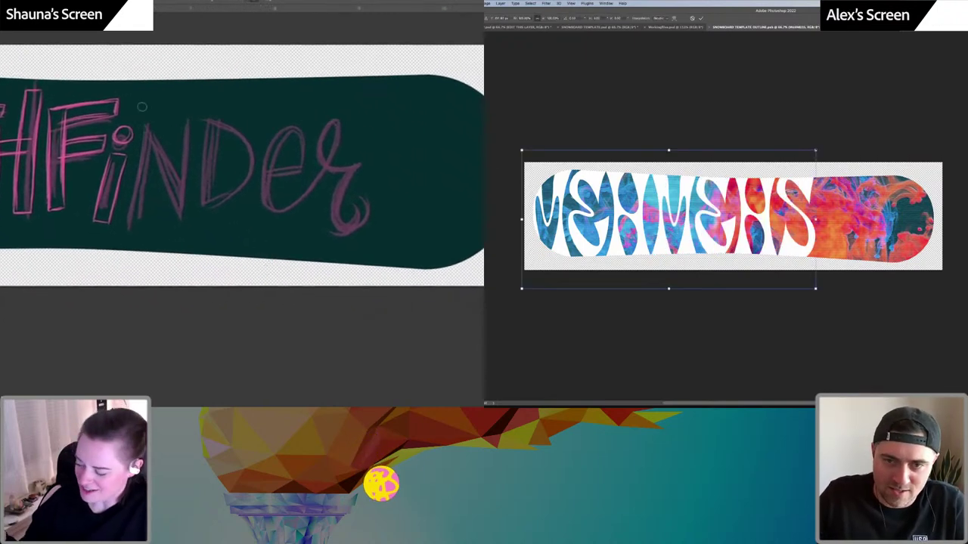
{"action": "left_click_drag", "start_coordinate": [140, 106], "coordinate": [135, 212]}
{"action": "left_click_drag", "start_coordinate": [817, 150], "coordinate": [814, 151]}
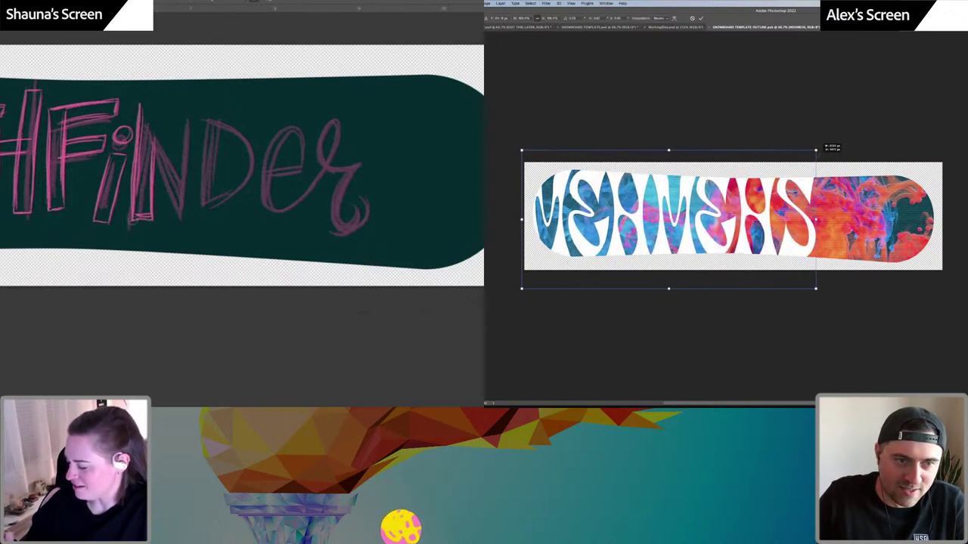
{"action": "left_click_drag", "start_coordinate": [742, 202], "coordinate": [744, 202]}
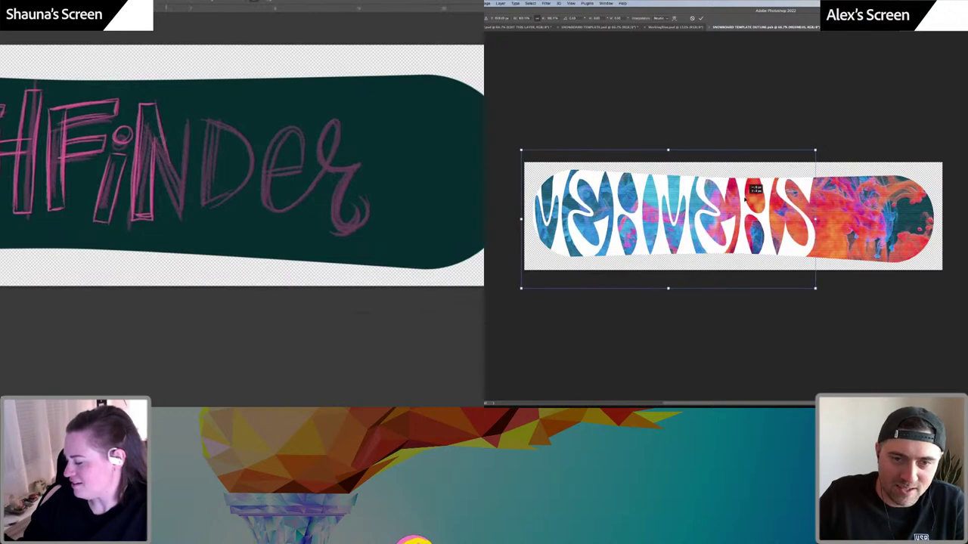
{"action": "left_click_drag", "start_coordinate": [816, 220], "coordinate": [733, 218]}
{"action": "key", "text": "Return"}
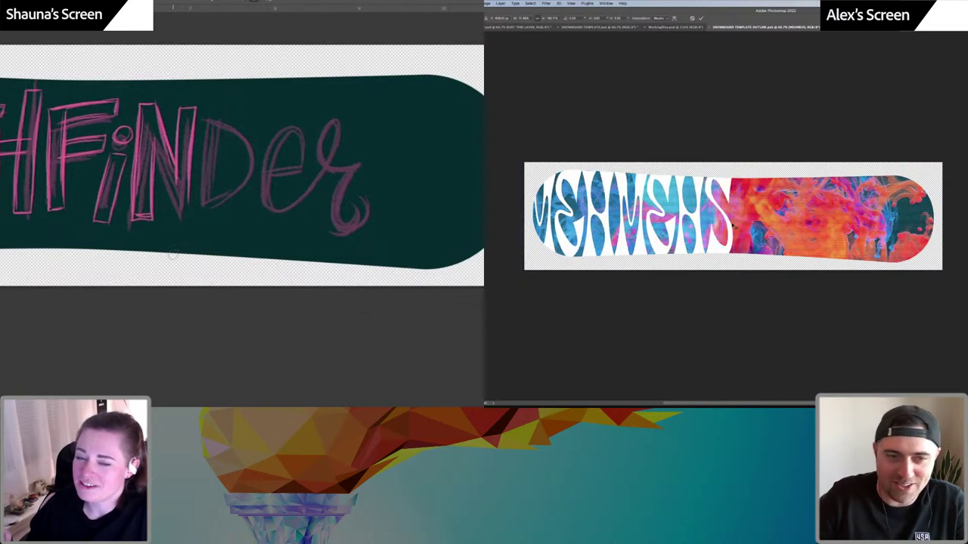
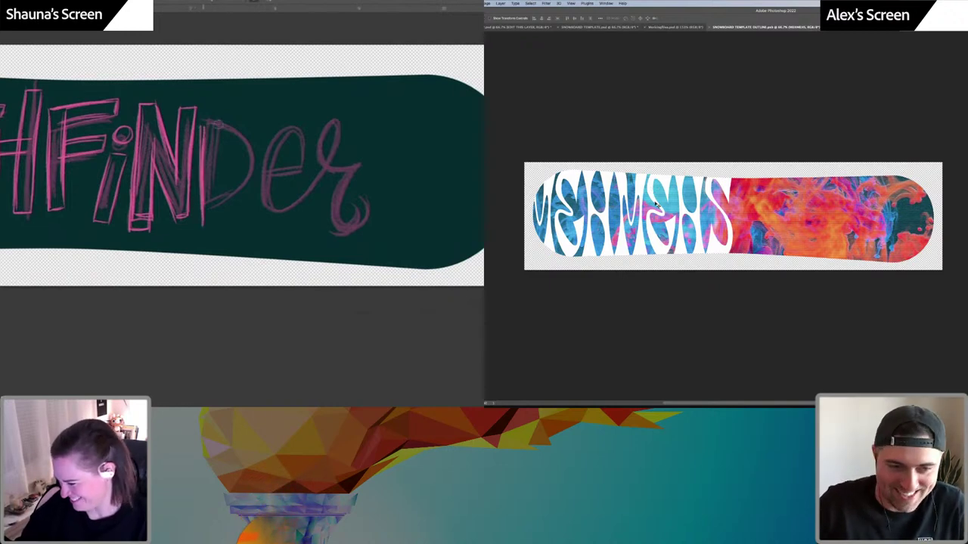
Preview the MEHMEHS board on the snowboarder mockup, return to the template, and outline the letter D in Pathfinder
{"action": "left_click", "coordinate": [501, 28]}
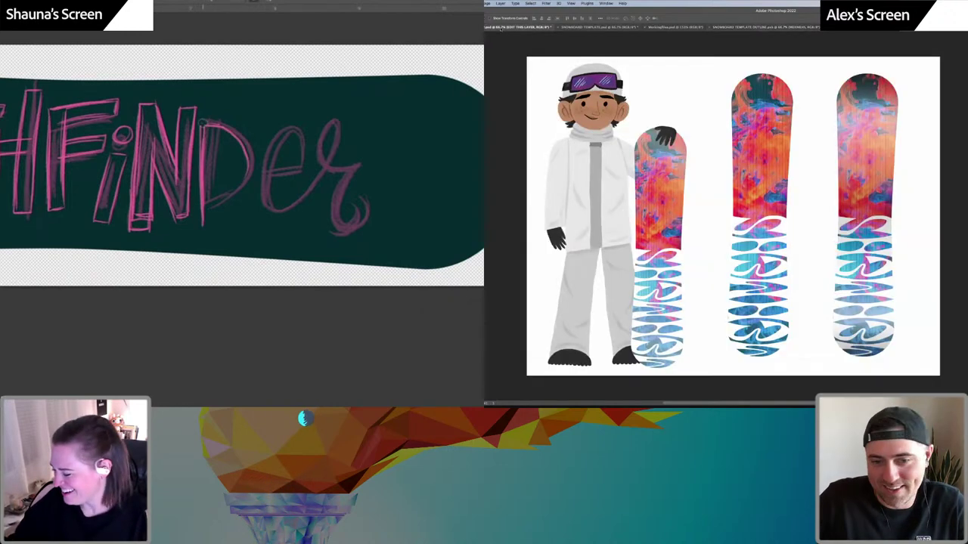
{"action": "mouse_move", "coordinate": [203, 122]}
{"action": "left_mouse_down"}
{"action": "mouse_move", "coordinate": [252, 158]}
{"action": "mouse_move", "coordinate": [246, 192]}
{"action": "mouse_move", "coordinate": [212, 227]}
{"action": "left_mouse_up"}
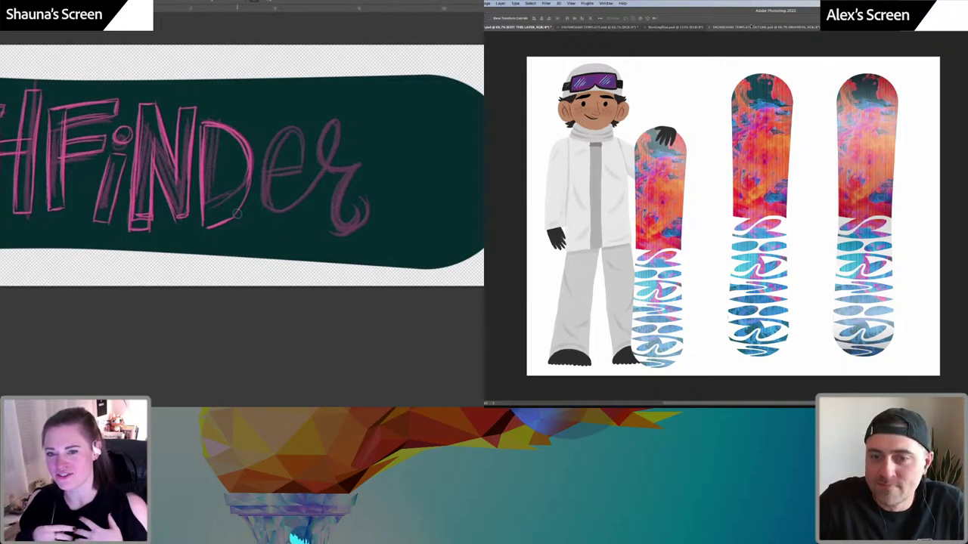
{"action": "left_click", "coordinate": [691, 27]}
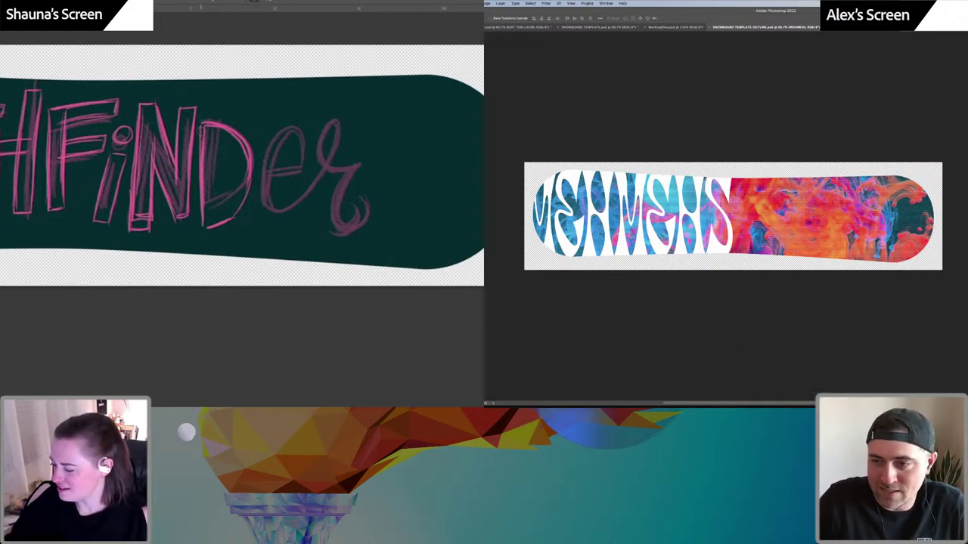
{"action": "mouse_move", "coordinate": [200, 123]}
{"action": "left_mouse_down"}
{"action": "mouse_move", "coordinate": [227, 124]}
{"action": "mouse_move", "coordinate": [254, 174]}
{"action": "left_mouse_up"}
{"action": "key", "text": "Delete"}
{"action": "key", "text": "super+z"}
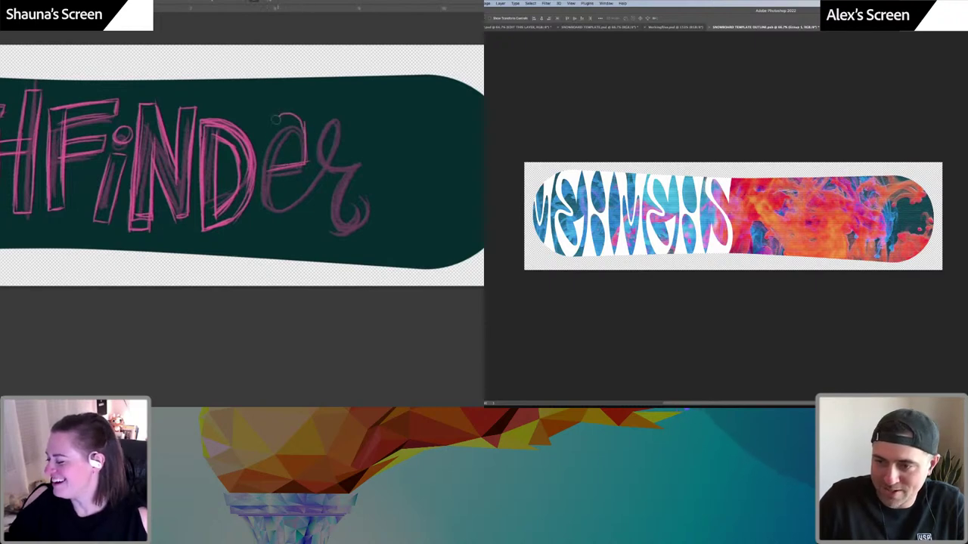
Outline the letter e and the upper loop of the r in Pathfinder, and leave the MEHMEHS text unedited
{"action": "mouse_move", "coordinate": [270, 215]}
{"action": "left_mouse_down"}
{"action": "mouse_move", "coordinate": [313, 192]}
{"action": "mouse_move", "coordinate": [265, 216]}
{"action": "mouse_move", "coordinate": [273, 119]}
{"action": "mouse_move", "coordinate": [305, 126]}
{"action": "left_mouse_up"}
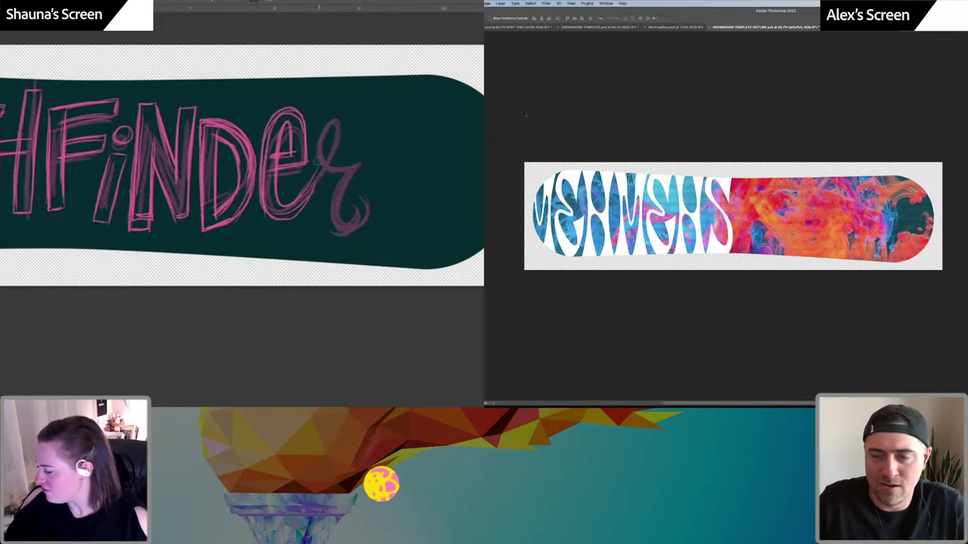
{"action": "key", "text": "t"}
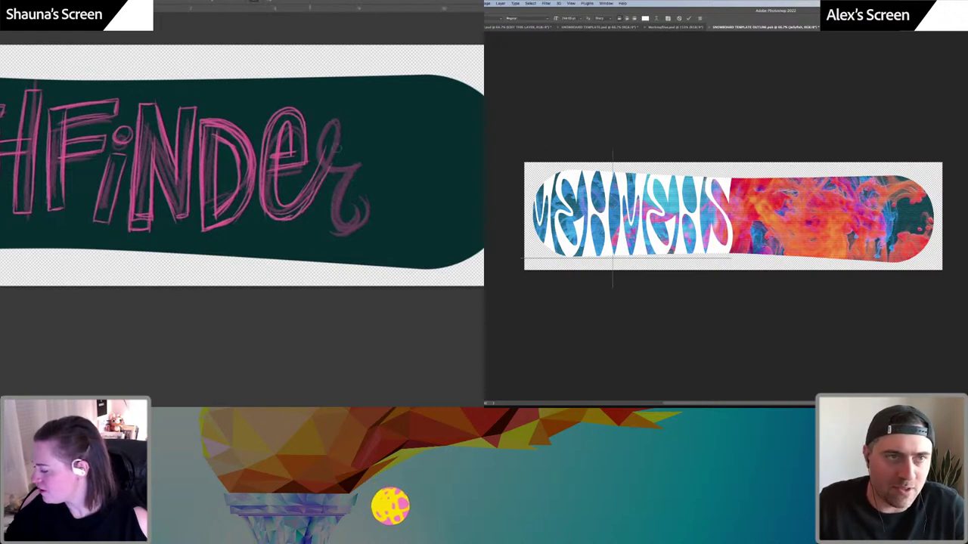
{"action": "mouse_move", "coordinate": [305, 204]}
{"action": "left_mouse_down"}
{"action": "mouse_move", "coordinate": [344, 127]}
{"action": "mouse_move", "coordinate": [324, 112]}
{"action": "mouse_move", "coordinate": [319, 175]}
{"action": "left_mouse_up"}
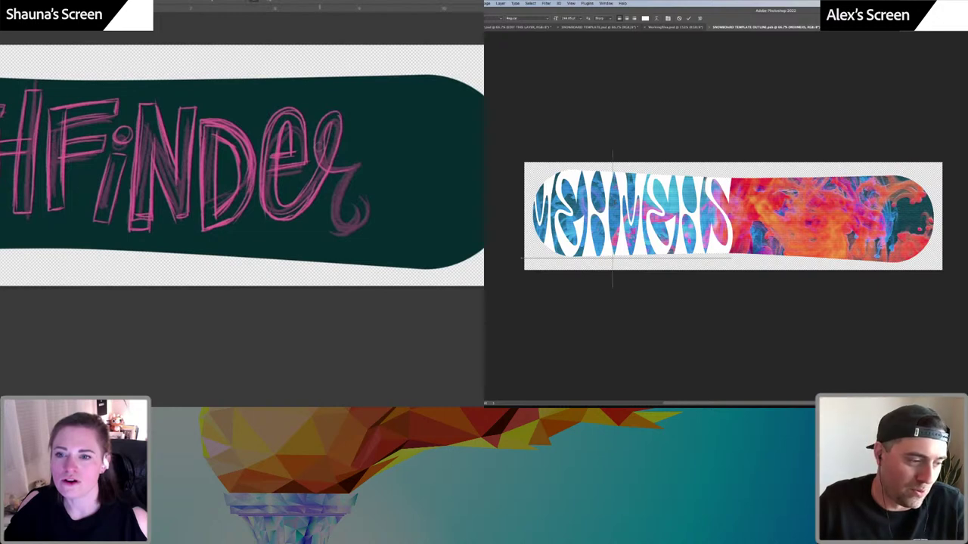
{"action": "key", "text": "super+Return"}
{"action": "key", "text": "v"}
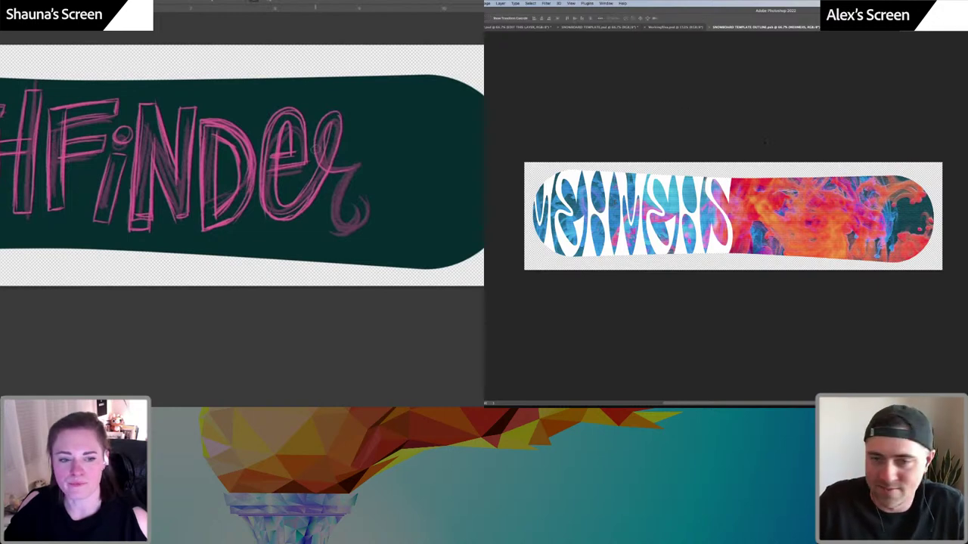
Compare the board with its artwork layers hidden and shown, and outline the lower curl of the r in Pathfinder
{"action": "key", "text": "super+comma"}
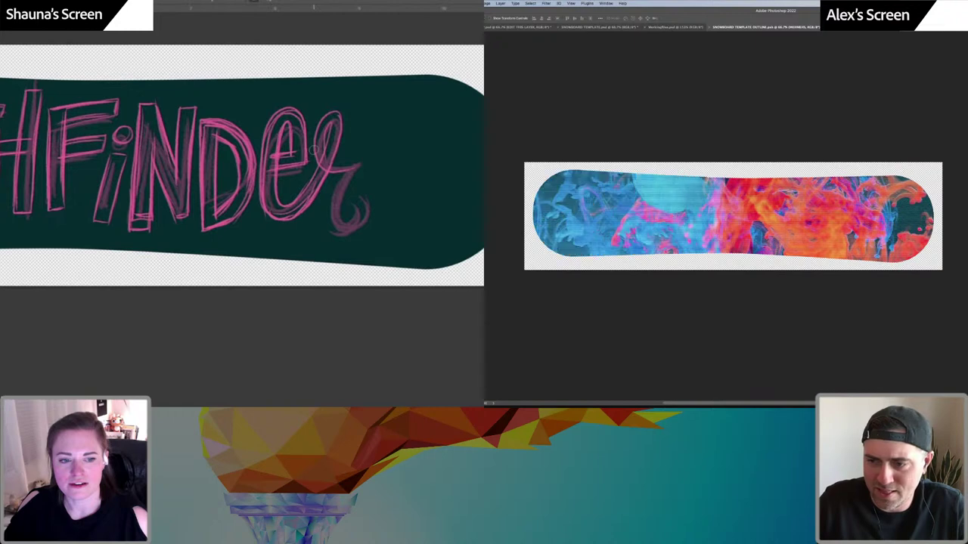
{"action": "key", "text": "super+comma"}
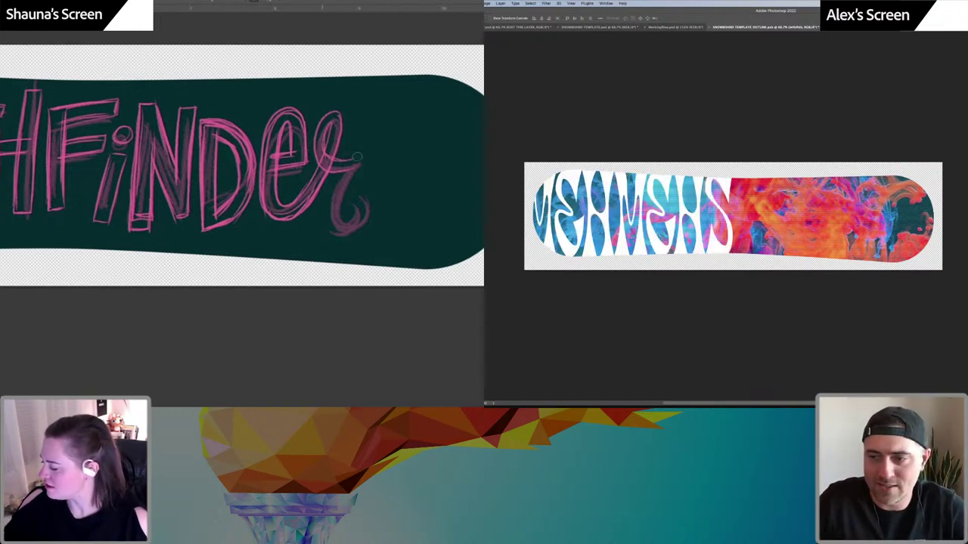
{"action": "key", "text": "ctrl+comma"}
{"action": "key", "text": "ctrl+comma"}
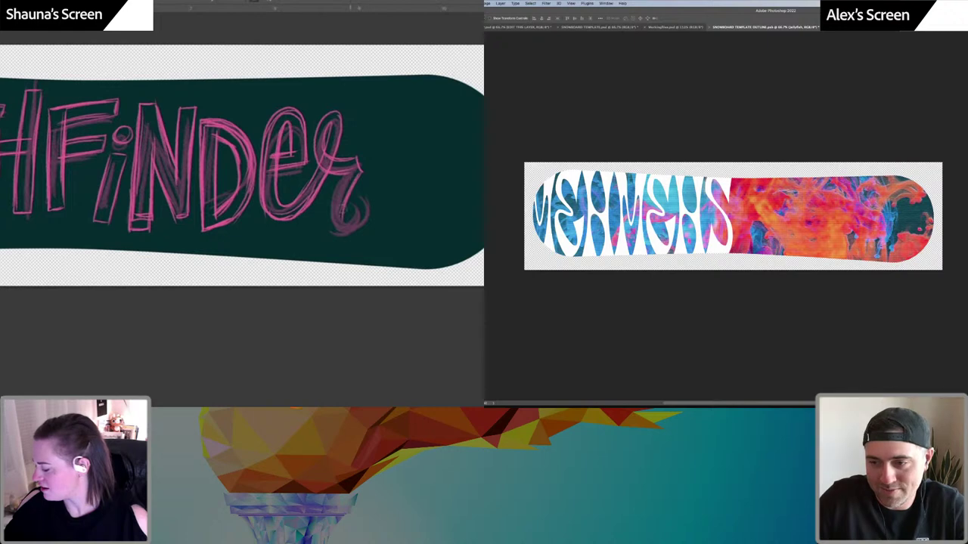
{"action": "mouse_move", "coordinate": [338, 204]}
{"action": "left_mouse_down"}
{"action": "mouse_move", "coordinate": [361, 190]}
{"action": "mouse_move", "coordinate": [372, 219]}
{"action": "mouse_move", "coordinate": [352, 237]}
{"action": "mouse_move", "coordinate": [329, 210]}
{"action": "mouse_move", "coordinate": [365, 231]}
{"action": "mouse_move", "coordinate": [366, 200]}
{"action": "mouse_move", "coordinate": [357, 237]}
{"action": "mouse_move", "coordinate": [341, 239]}
{"action": "mouse_move", "coordinate": [328, 208]}
{"action": "left_mouse_up"}
{"action": "key", "text": "ctrl+comma"}
{"action": "key", "text": "ctrl+comma"}
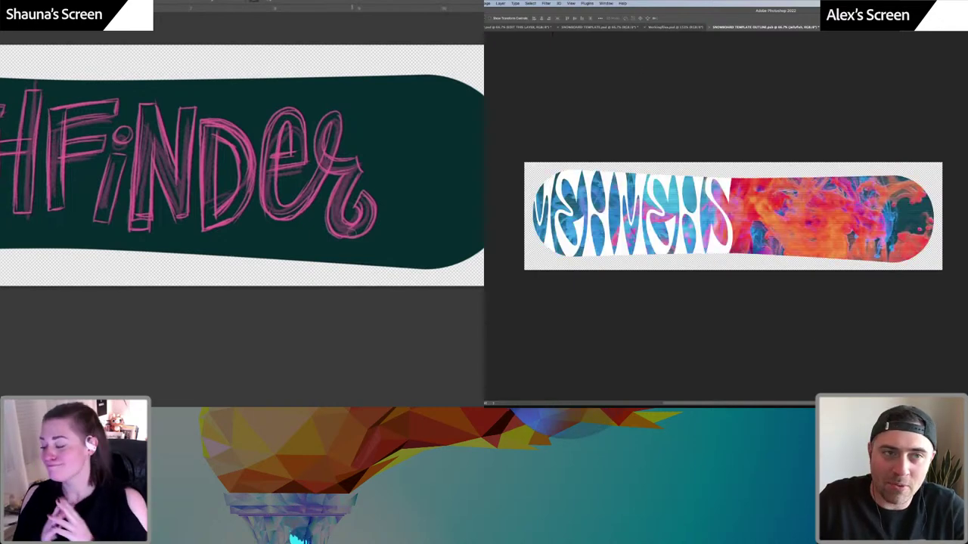
Compare the MEHMEHS artwork on the snowboarder mockup with the flat board template
{"action": "left_click", "coordinate": [508, 27]}
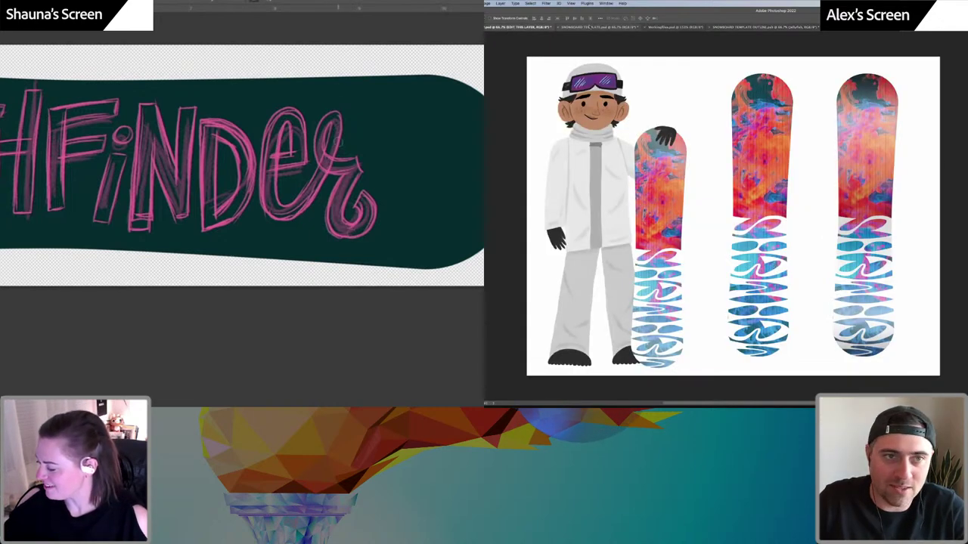
{"action": "key", "text": "ctrl+Tab"}
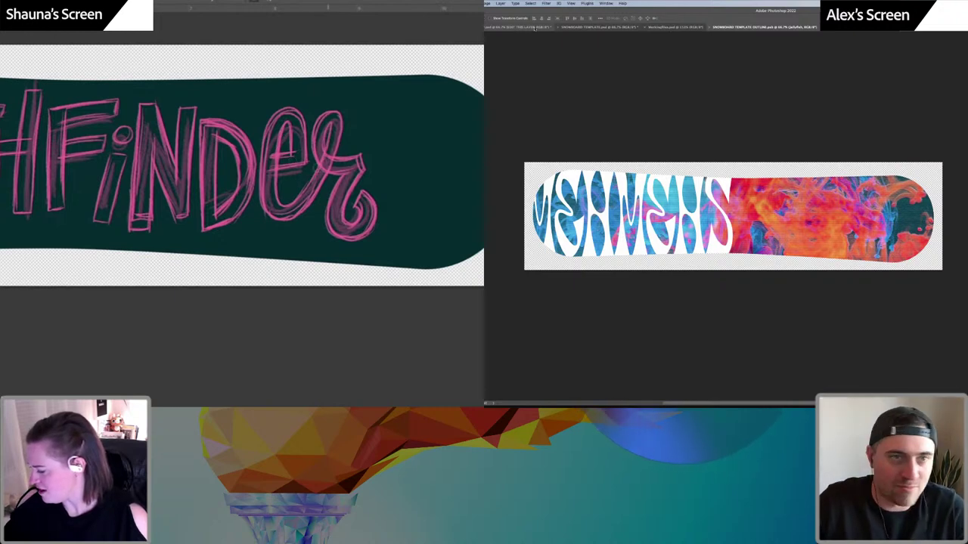
{"action": "left_click", "coordinate": [534, 28]}
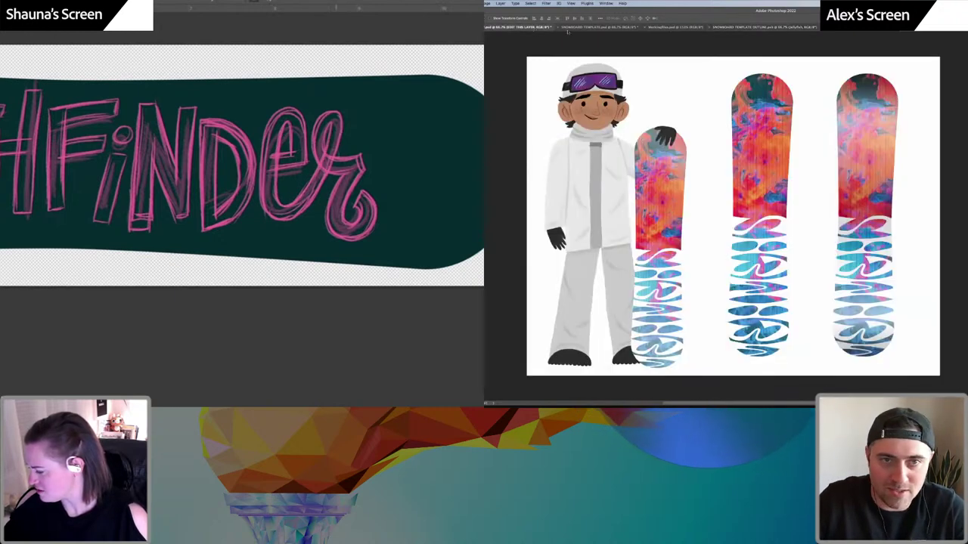
{"action": "left_click", "coordinate": [760, 27]}
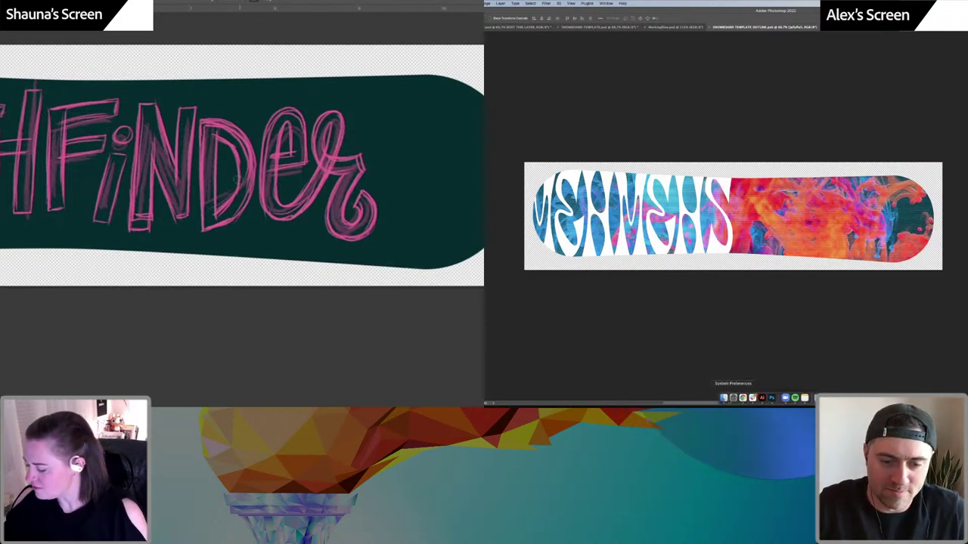
Select the white and teal crystal photo in Finder's Literal folder and clear the existing artwork from the board template
{"action": "left_click", "coordinate": [723, 397]}
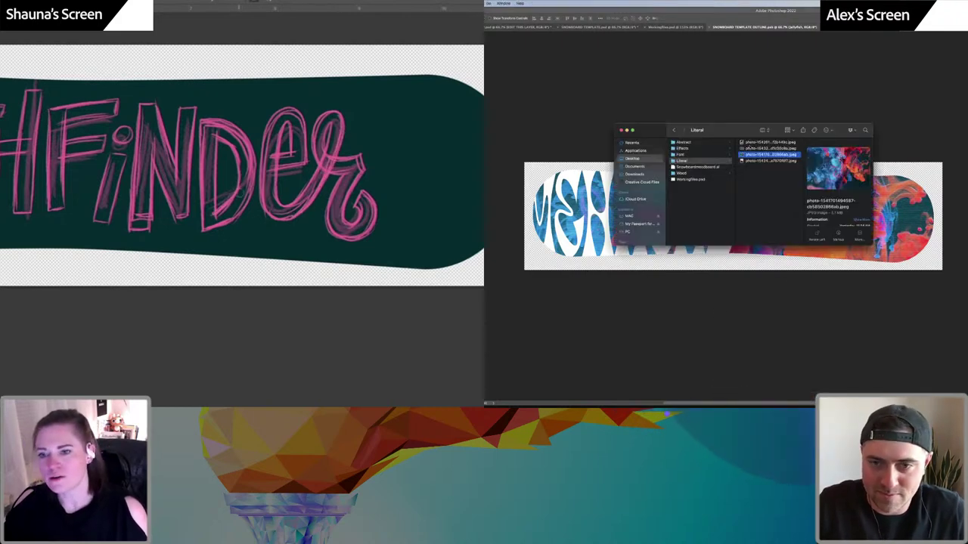
{"action": "key", "text": "Up"}
{"action": "key", "text": "Up"}
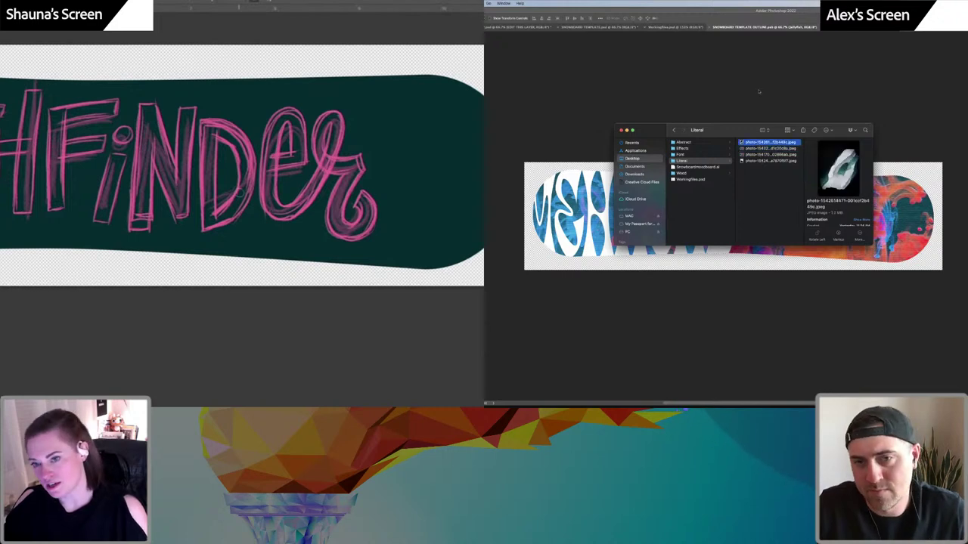
{"action": "left_click", "coordinate": [758, 91]}
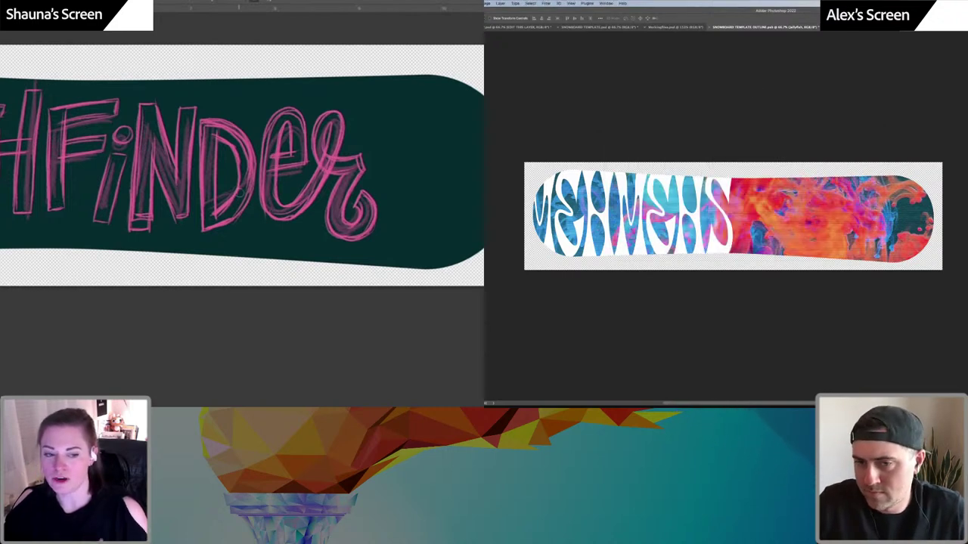
{"action": "key", "text": "super+z"}
{"action": "key", "text": "super+z"}
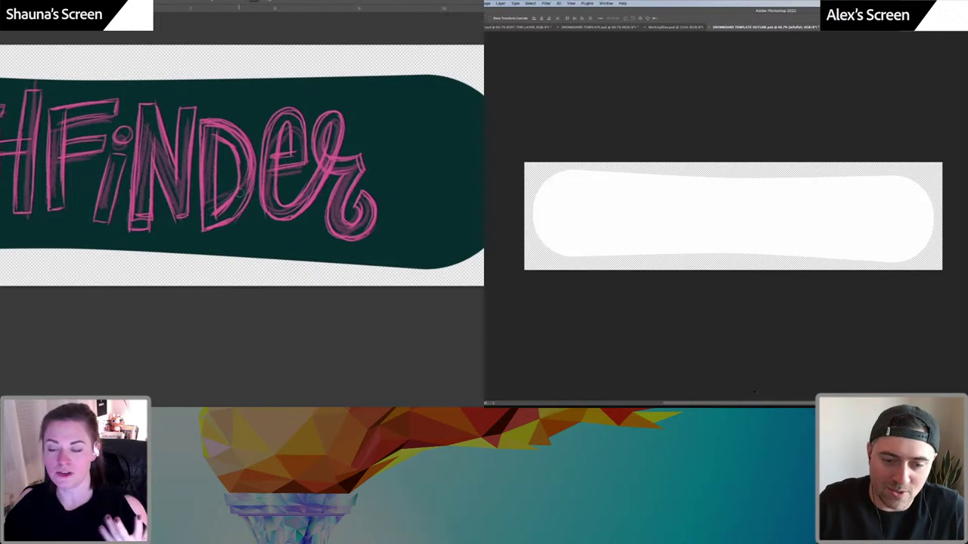
Place the selected crystal photo on the board template, enlarge it, centre it tilted on the board, and compare it hidden and shown
{"action": "left_click", "coordinate": [723, 397]}
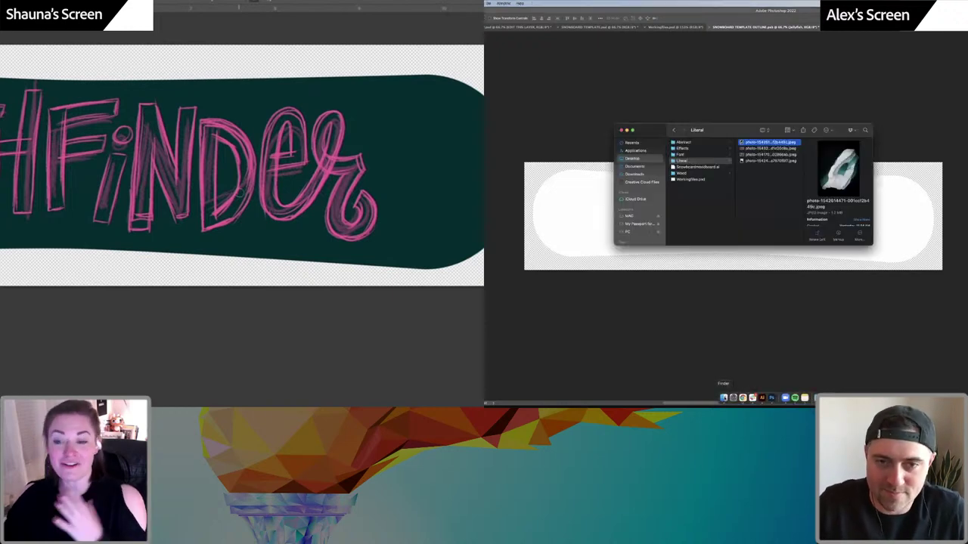
{"action": "left_click_drag", "start_coordinate": [769, 143], "coordinate": [932, 283]}
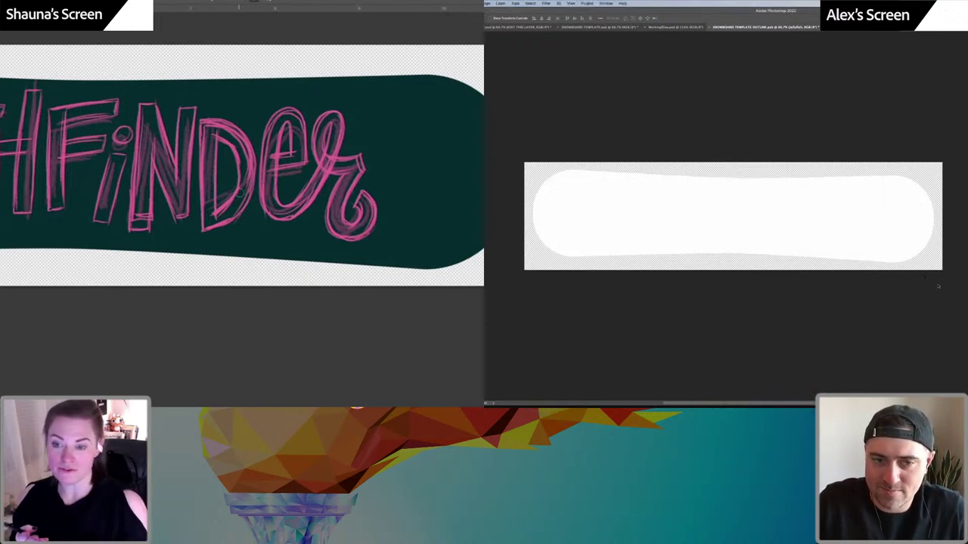
{"action": "left_click_drag", "start_coordinate": [830, 208], "coordinate": [819, 256]}
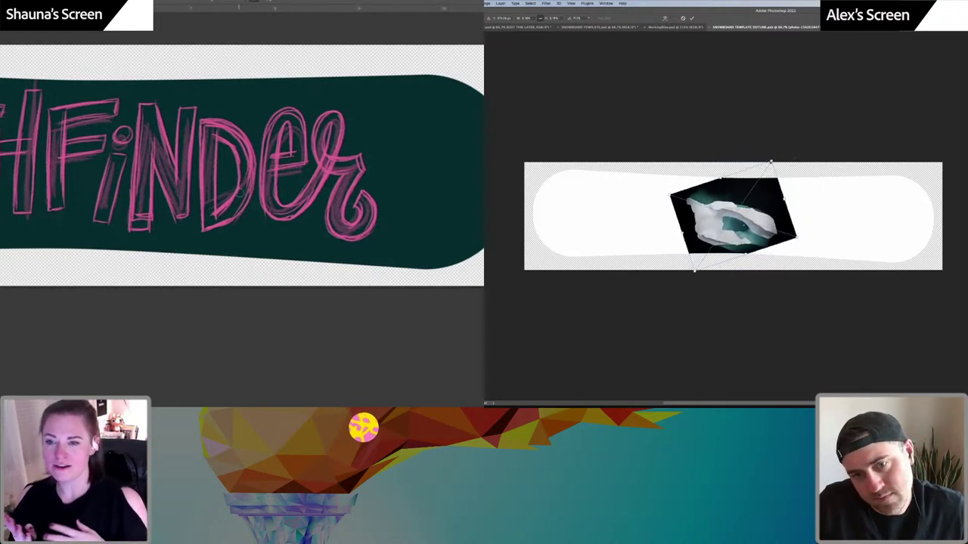
{"action": "left_click_drag", "start_coordinate": [771, 159], "coordinate": [851, 135]}
{"action": "left_click_drag", "start_coordinate": [808, 193], "coordinate": [807, 194]}
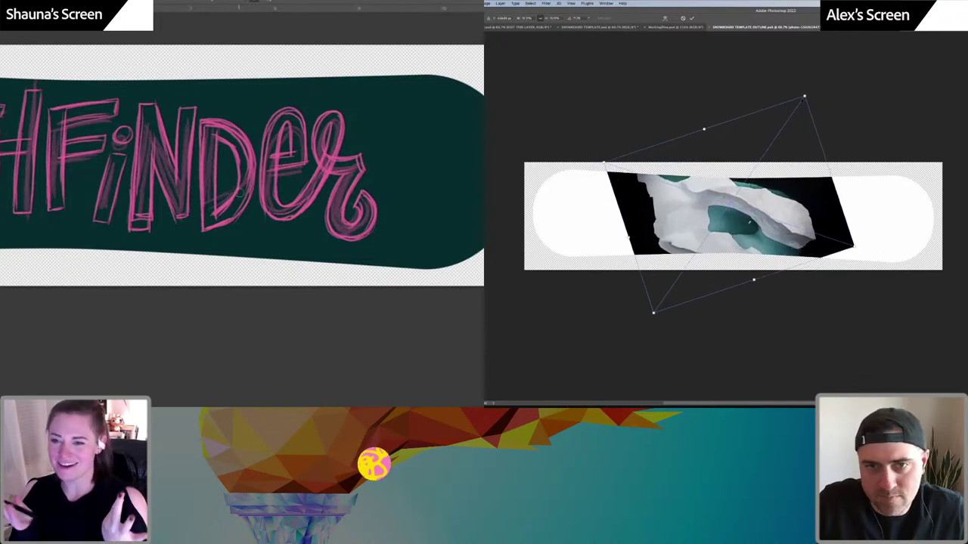
{"action": "left_click_drag", "start_coordinate": [806, 97], "coordinate": [775, 137]}
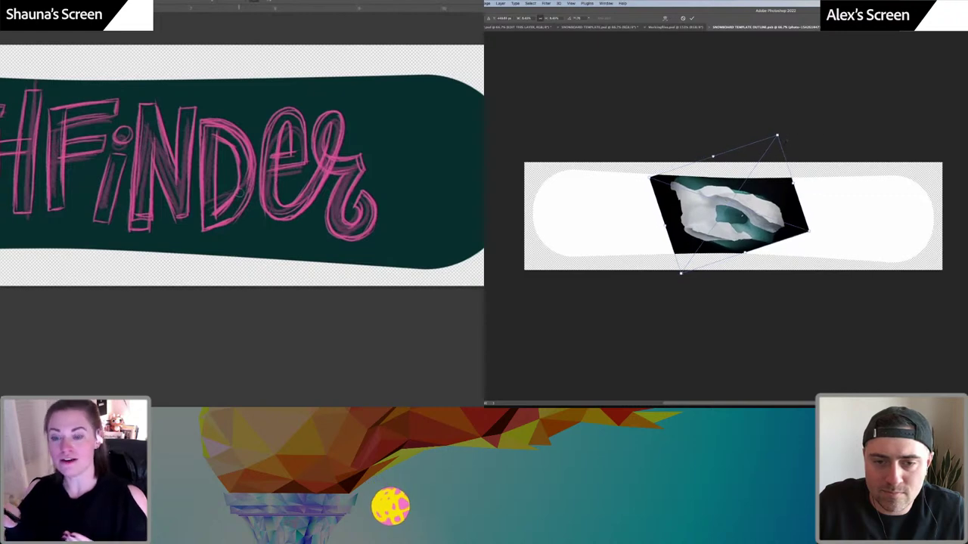
{"action": "key", "text": "Return"}
{"action": "left_click_drag", "start_coordinate": [743, 217], "coordinate": [744, 216]}
{"action": "key", "text": "super+comma"}
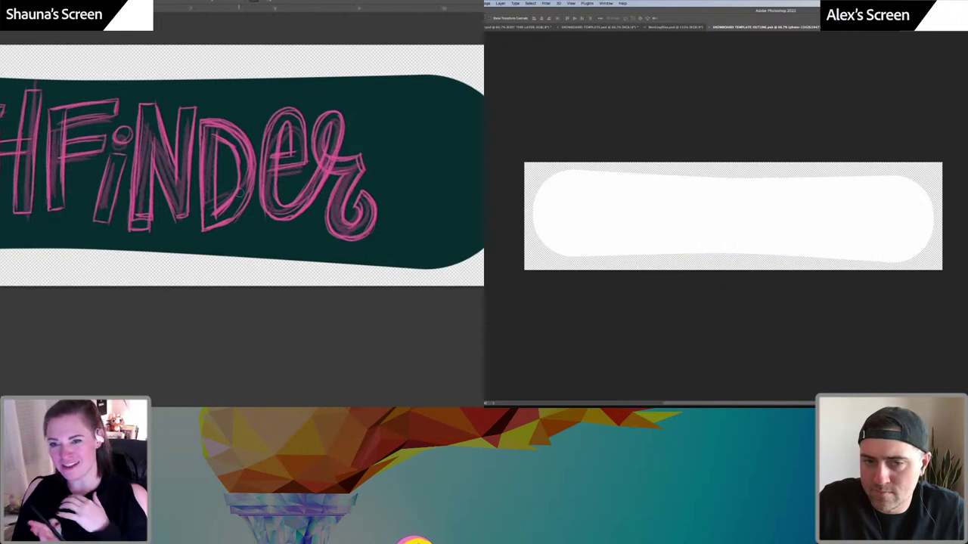
{"action": "key", "text": "super+comma"}
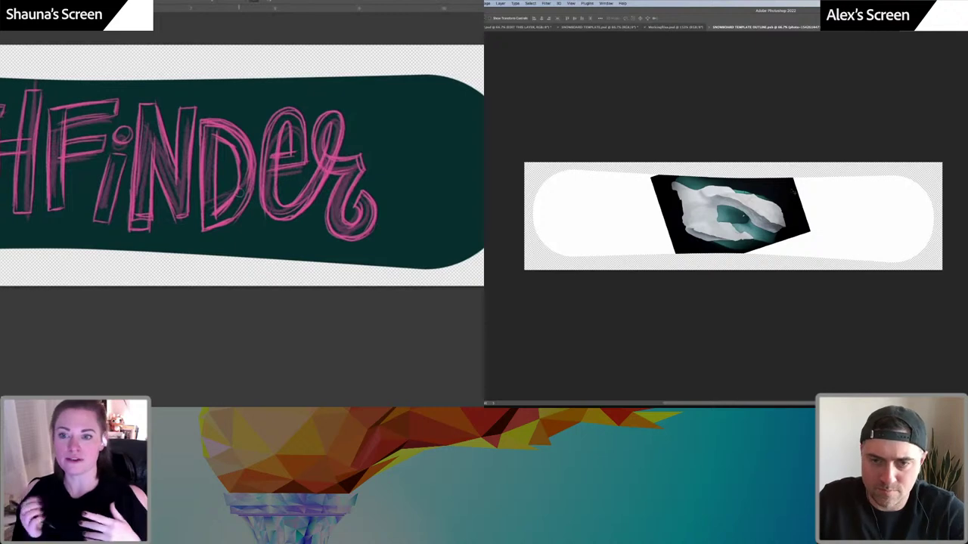
Add a solid fill in the photo's near-black background colour beneath the crystal photo and move the photo toward the board's right end
{"action": "key", "text": "i"}
{"action": "left_click", "coordinate": [792, 187]}
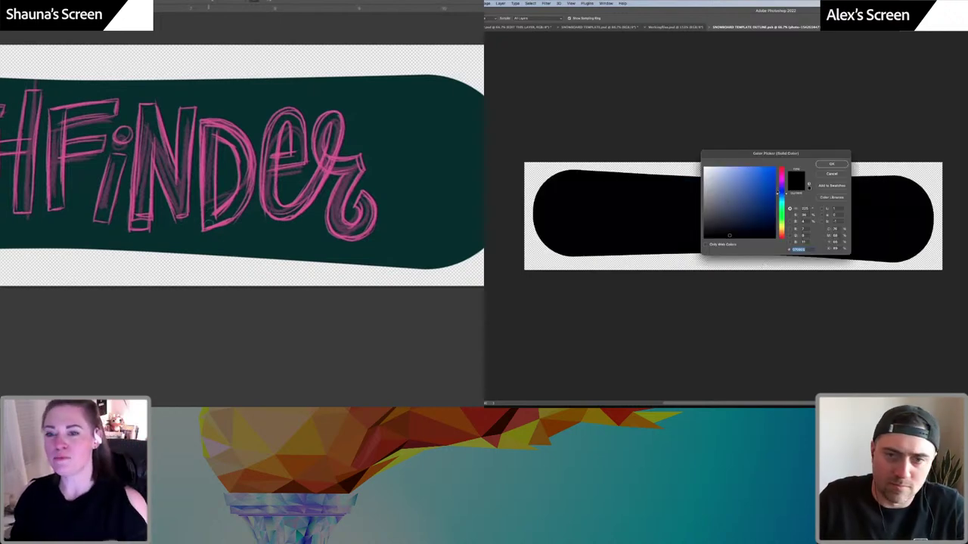
{"action": "key", "text": "Return"}
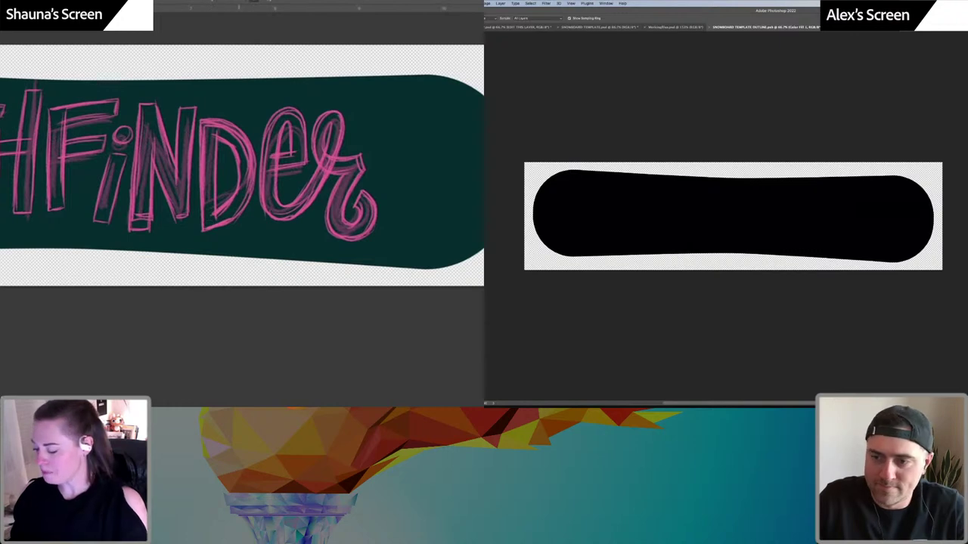
{"action": "key", "text": "super+["}
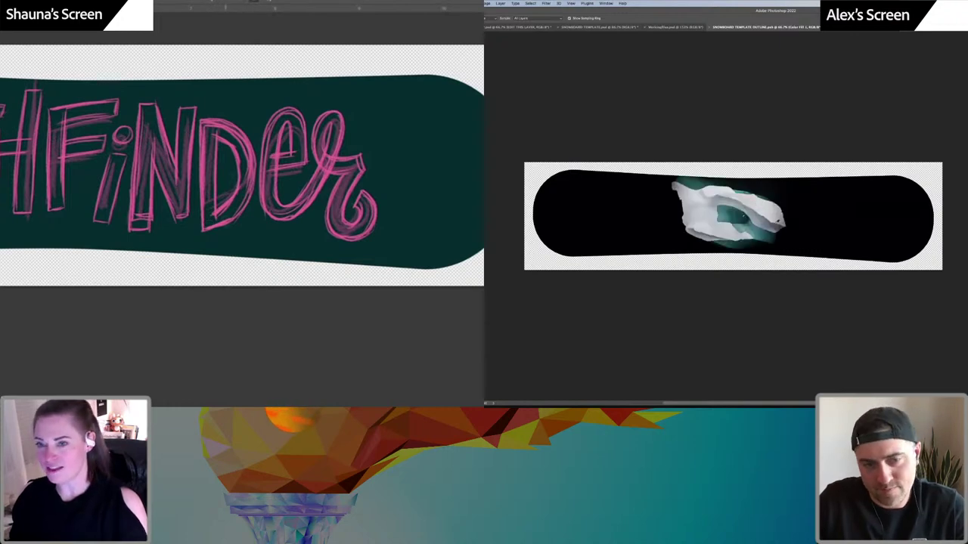
{"action": "key", "text": "v"}
{"action": "left_click_drag", "start_coordinate": [772, 225], "coordinate": [857, 224]}
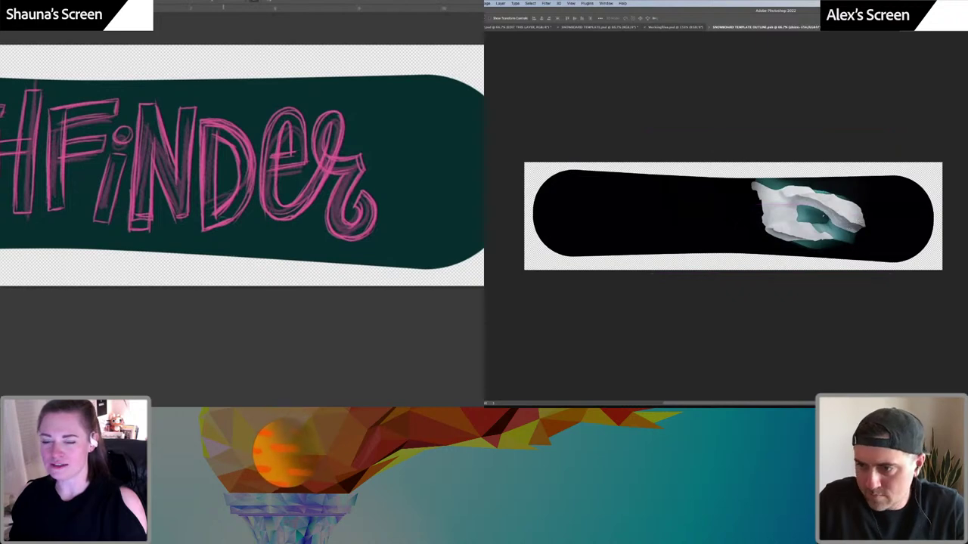
Try a teal sampled from the crystal photo as the board's background fill colour
{"action": "key", "text": "i"}
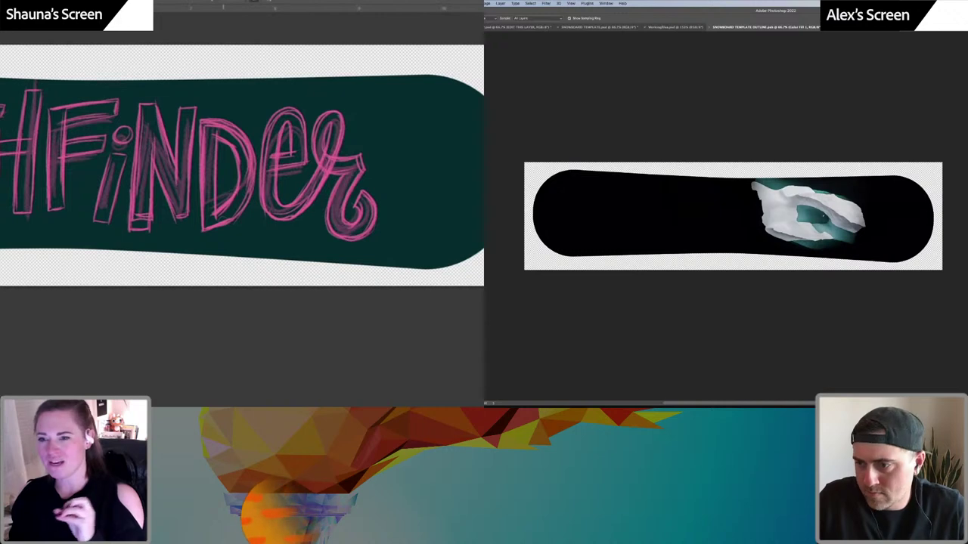
{"action": "double_click", "coordinate": [967, 303]}
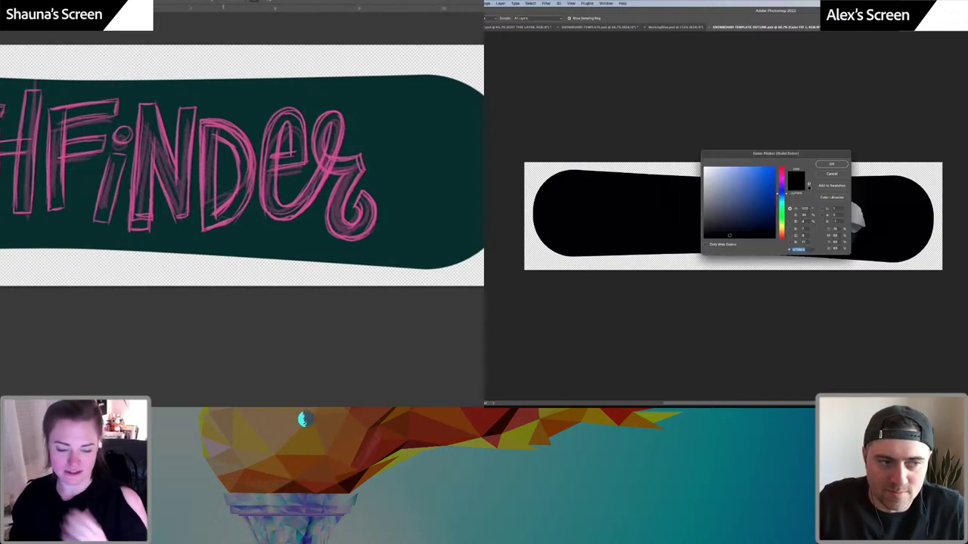
{"action": "left_click", "coordinate": [853, 235]}
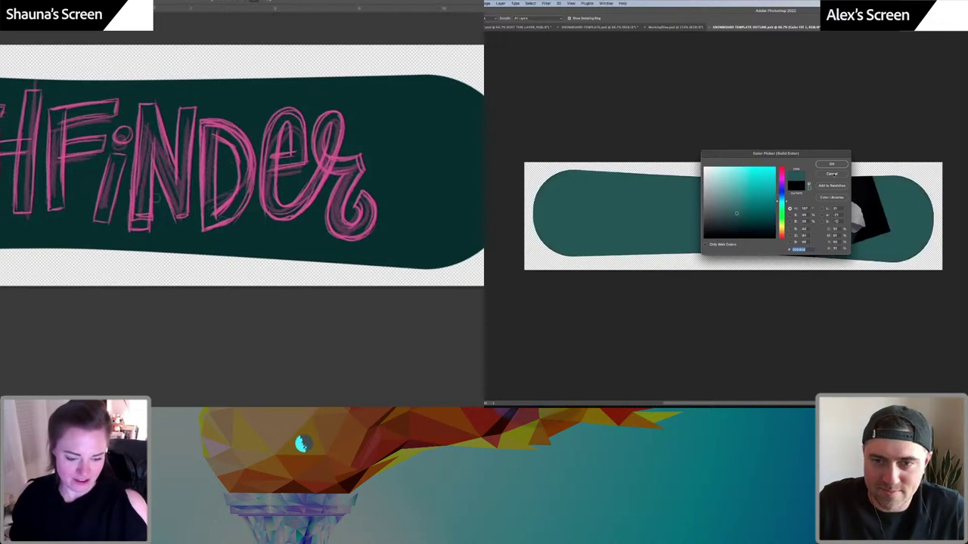
{"action": "left_click", "coordinate": [832, 174]}
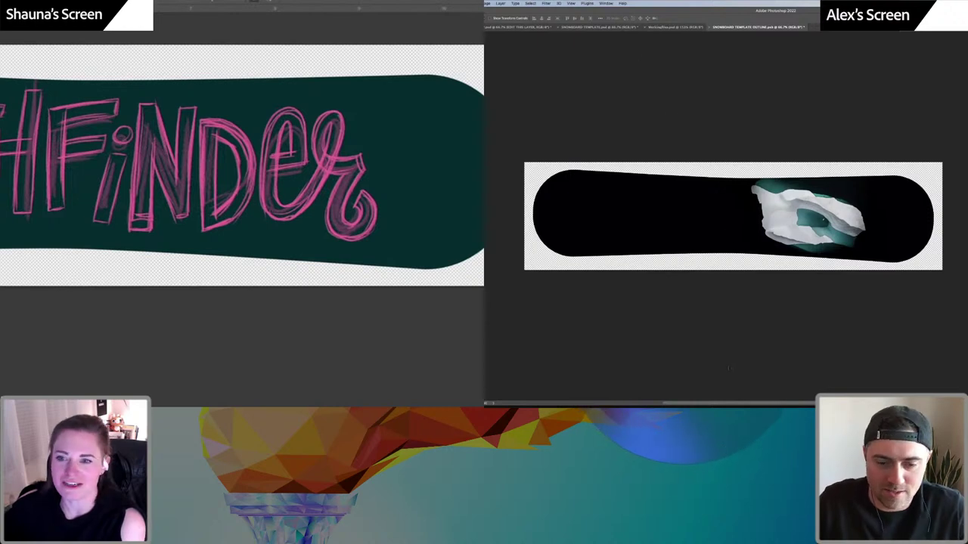
Switch to Illustrator and place a copy of the monospaced LOREM IPSUM sample in the empty space below the first column of font samples
{"action": "mouse_move", "coordinate": [723, 398]}
{"action": "left_click", "coordinate": [762, 398]}
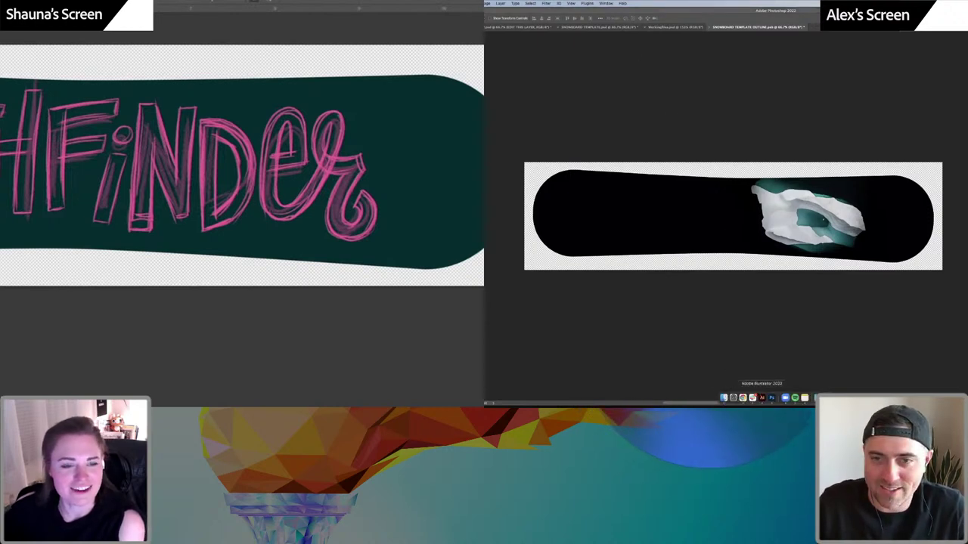
{"action": "left_click_drag", "start_coordinate": [853, 144], "coordinate": [852, 279]}
{"action": "triple_click", "coordinate": [853, 279]}
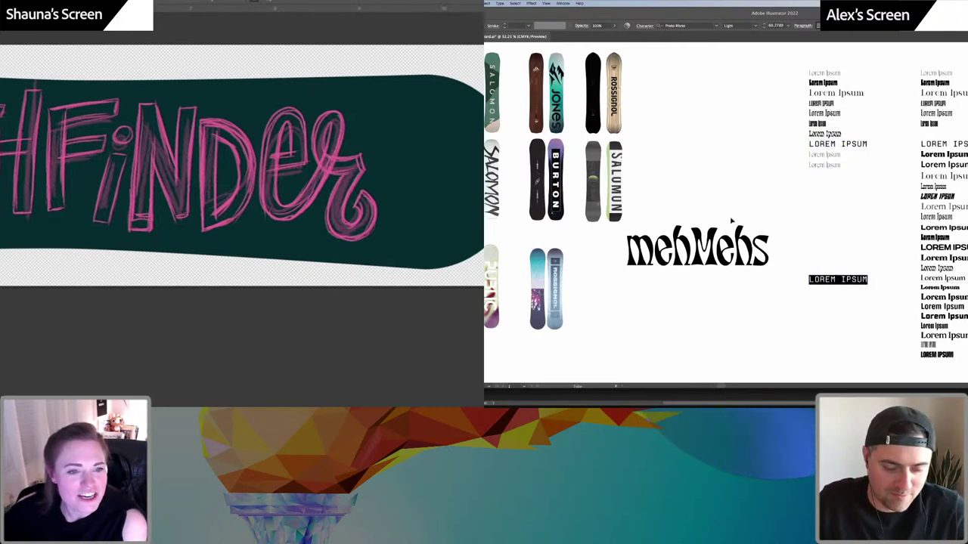
{"action": "key", "text": "Escape"}
{"action": "left_click", "coordinate": [821, 173]}
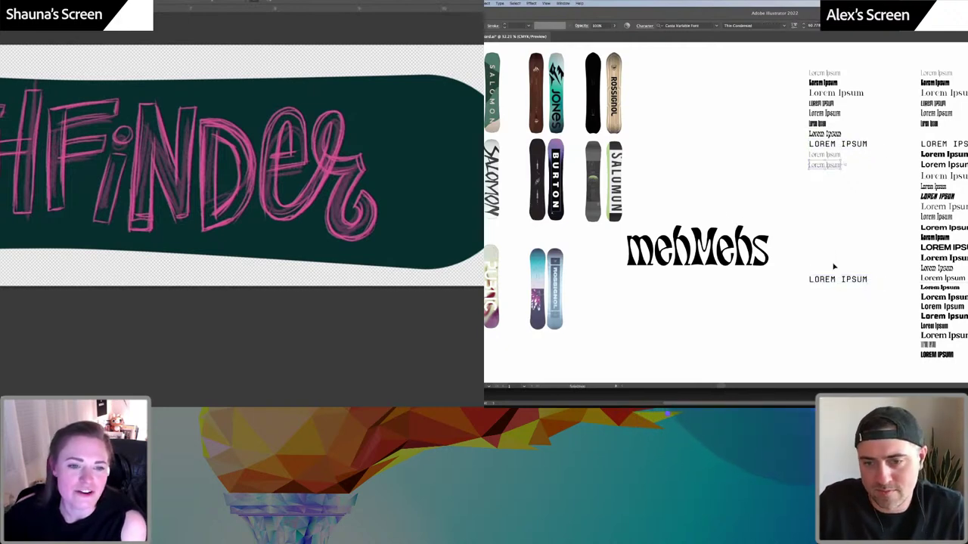
Duplicate the lower LOREM IPSUM sample above itself, change the copy's text to MEH-MEHS, and move it up slightly
{"action": "left_click_drag", "start_coordinate": [836, 280], "coordinate": [836, 229], "text": "alt"}
{"action": "triple_click", "coordinate": [838, 227]}
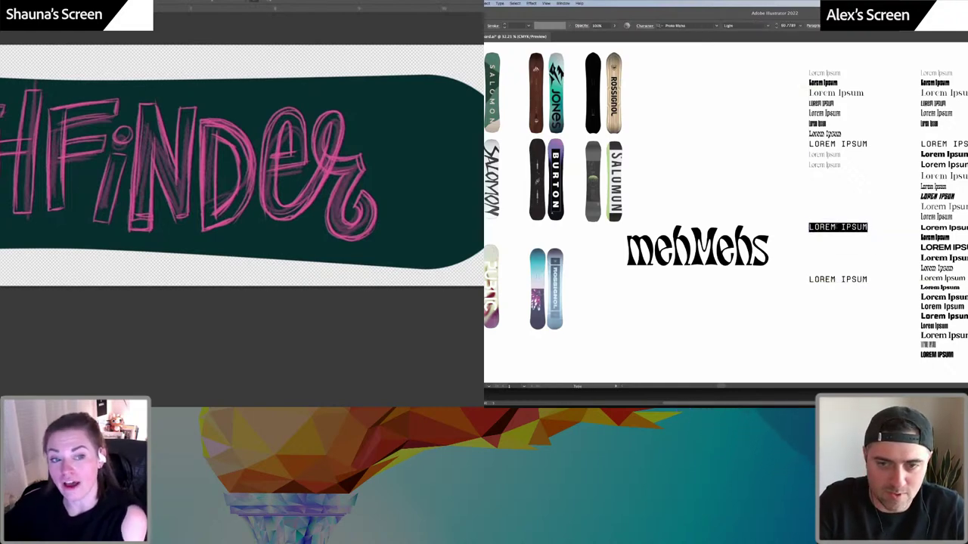
{"action": "type", "text": "MEH-MEHS"}
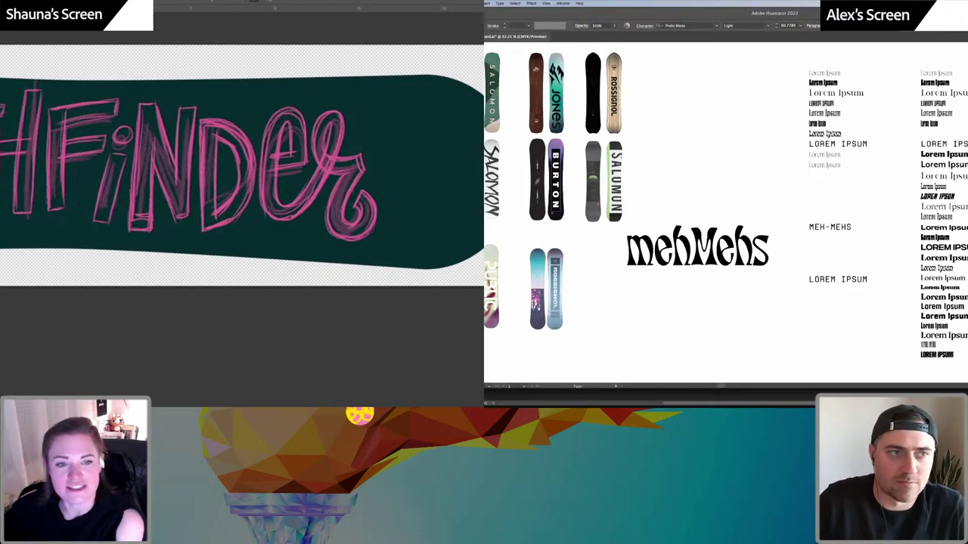
{"action": "key", "text": "Escape"}
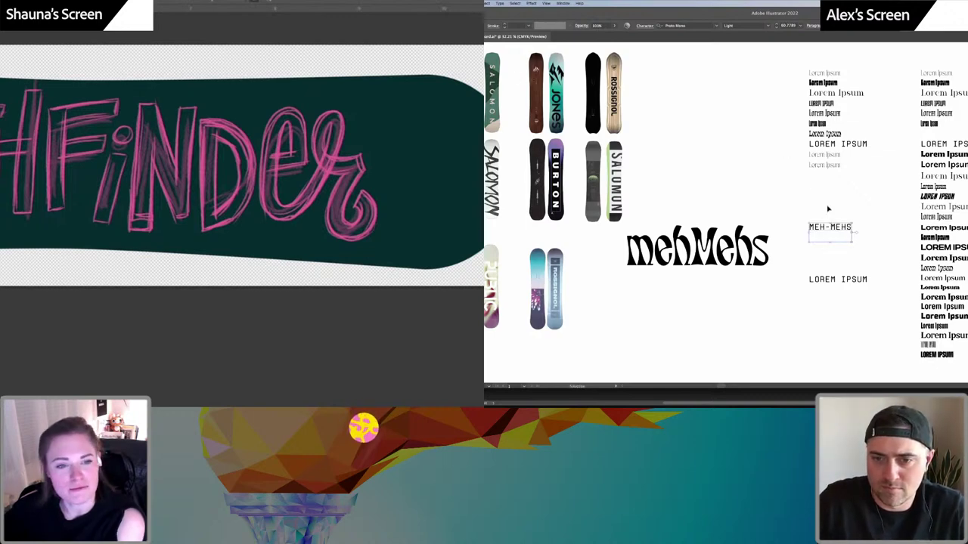
{"action": "left_click_drag", "start_coordinate": [841, 231], "coordinate": [843, 214]}
{"action": "double_click", "coordinate": [843, 211]}
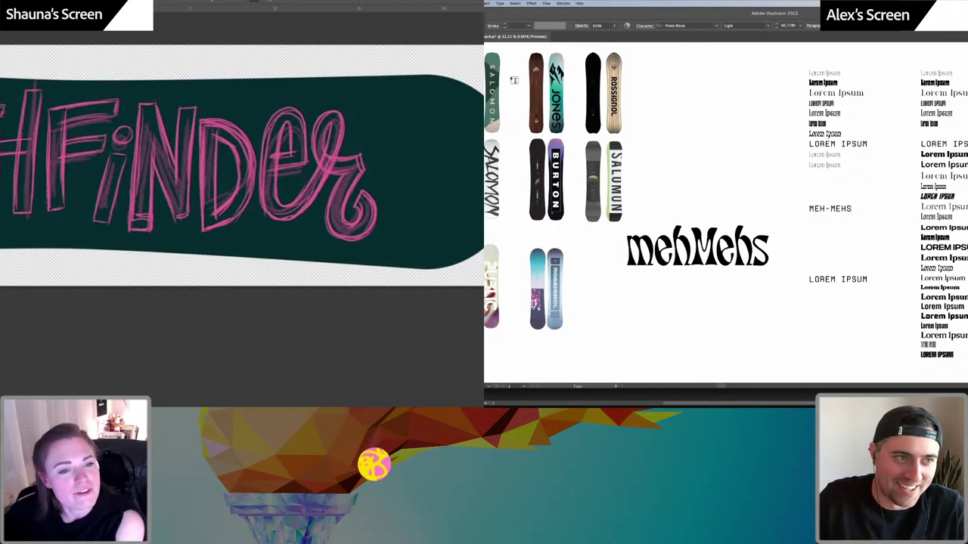
{"action": "key", "text": "v"}
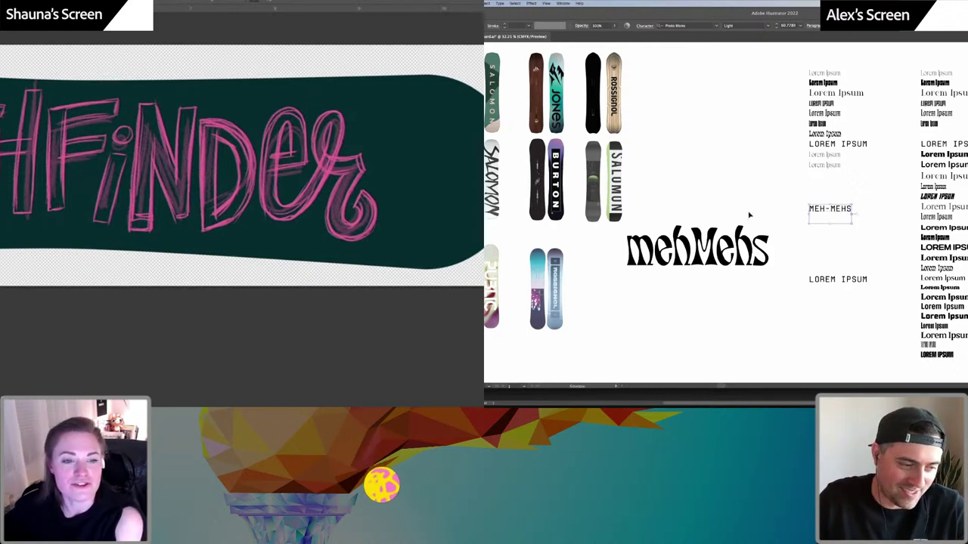
Duplicate the MEH-MEHS text directly below itself and change the copy to ALTITUDE:8,610 FEET
{"action": "left_click", "coordinate": [750, 216]}
{"action": "left_click_drag", "start_coordinate": [821, 211], "coordinate": [841, 219]}
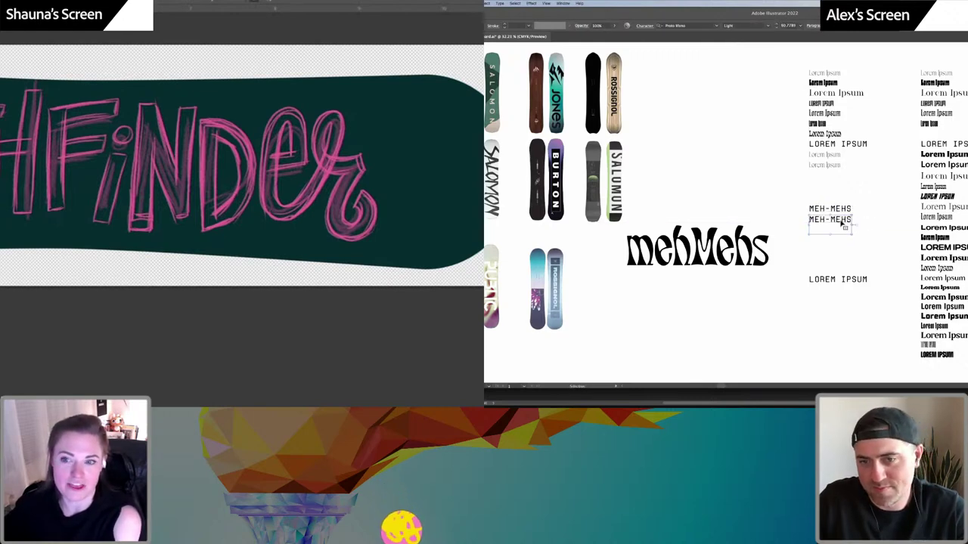
{"action": "double_click", "coordinate": [840, 220]}
{"action": "key", "text": "super+a"}
{"action": "type", "text": "ALT"}
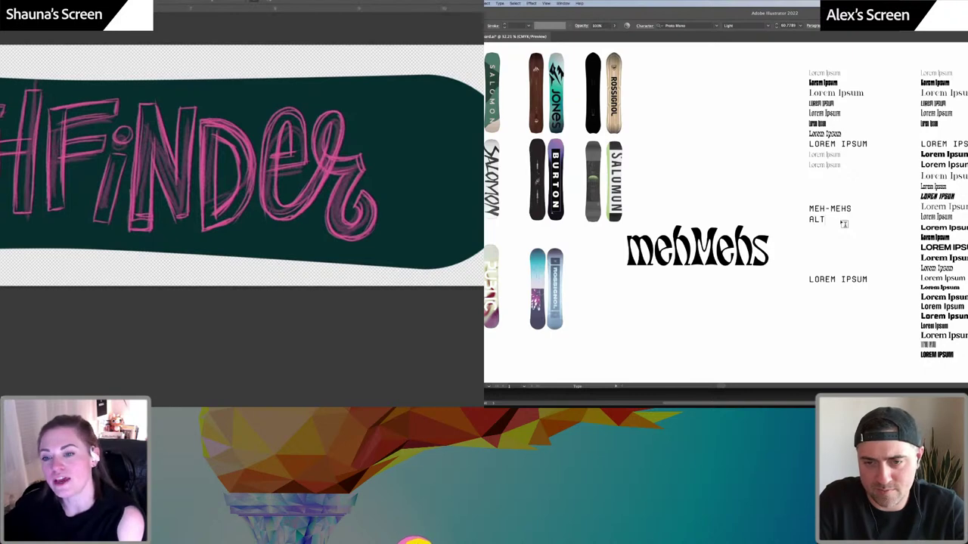
{"action": "type", "text": "ITUDE:"}
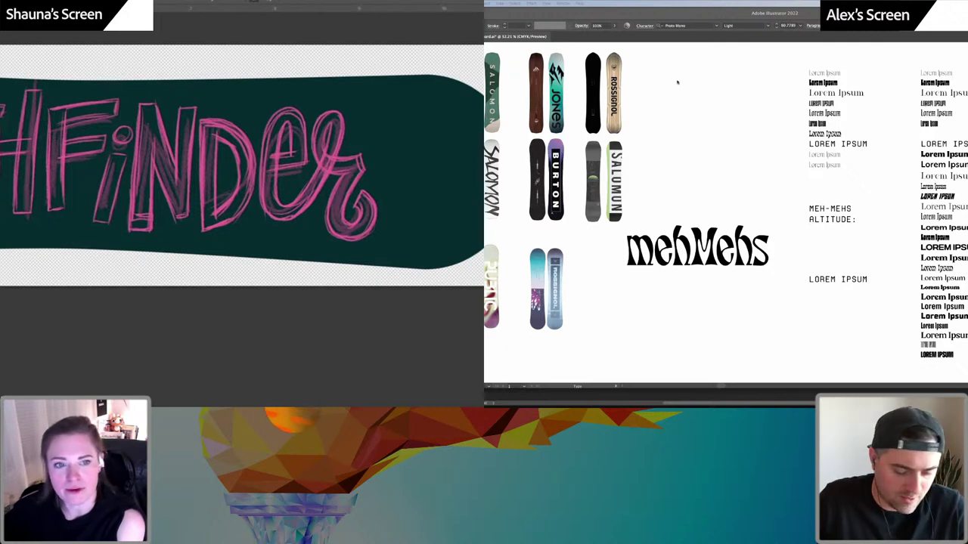
{"action": "left_click", "coordinate": [858, 220]}
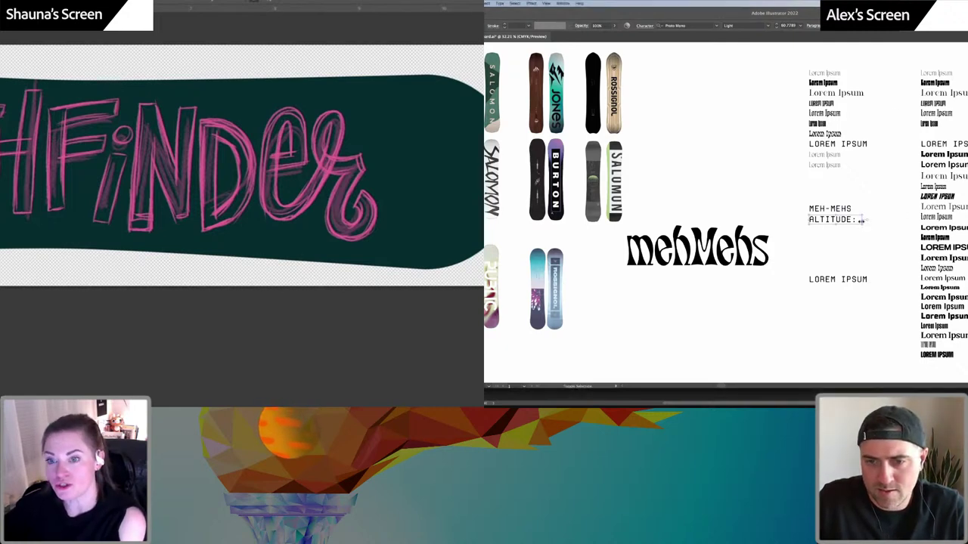
{"action": "type", "text": "8,610 FEET"}
Add a new line reading VELOCITY: below the altitude line
{"action": "key", "text": "Return"}
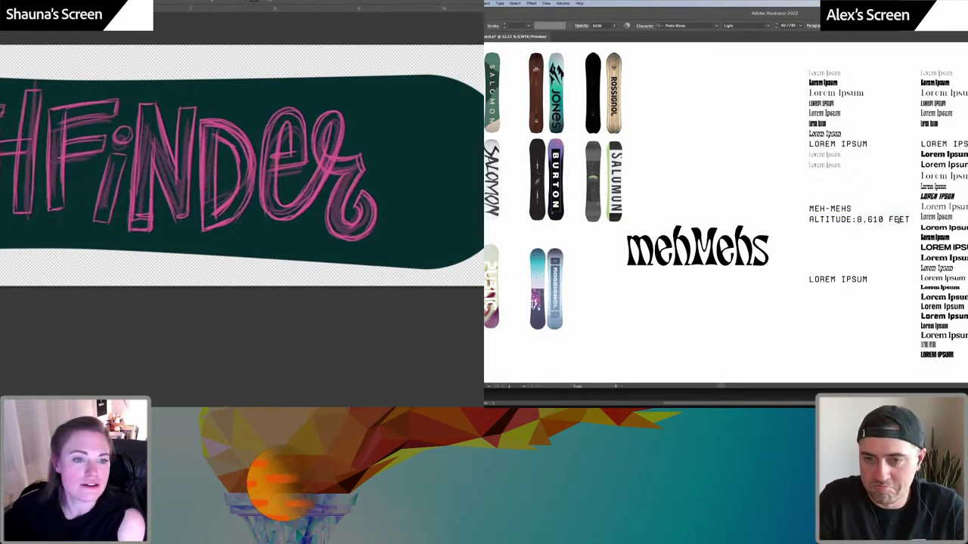
{"action": "type", "text": "ELI"}
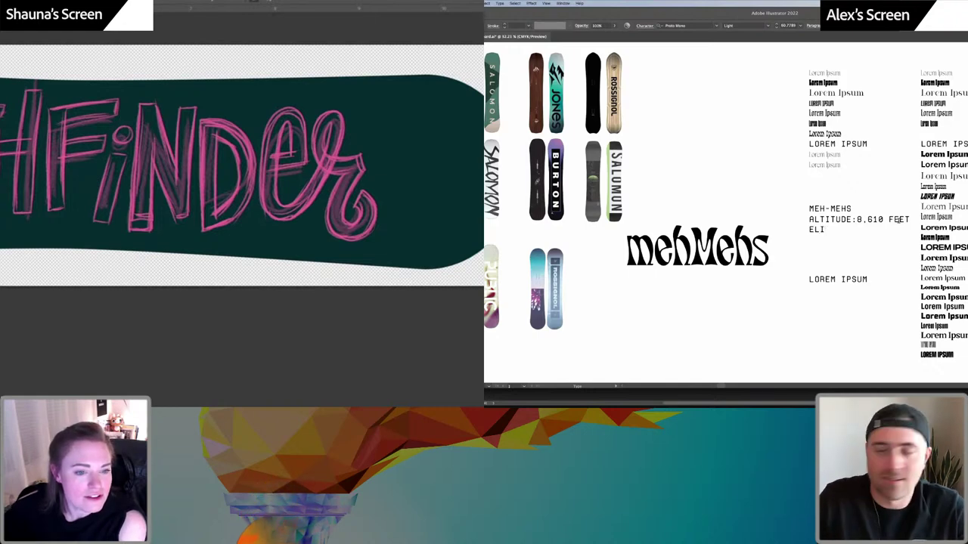
{"action": "left_click", "coordinate": [303, 414]}
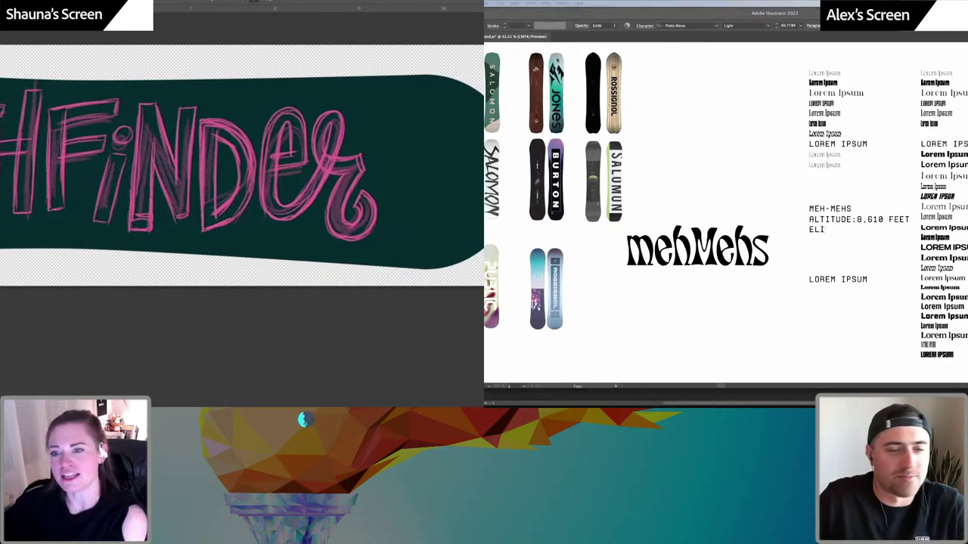
{"action": "left_click", "coordinate": [835, 232]}
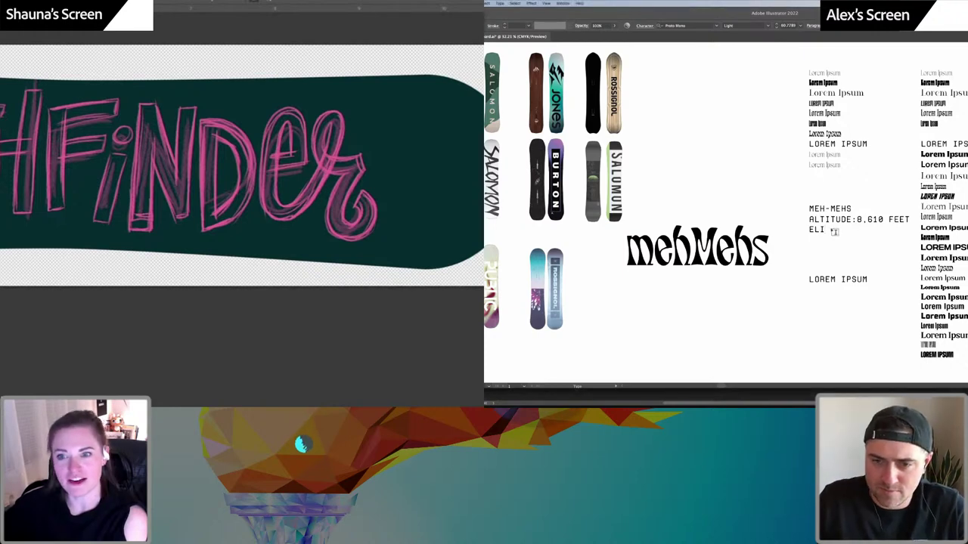
{"action": "left_click", "coordinate": [829, 229]}
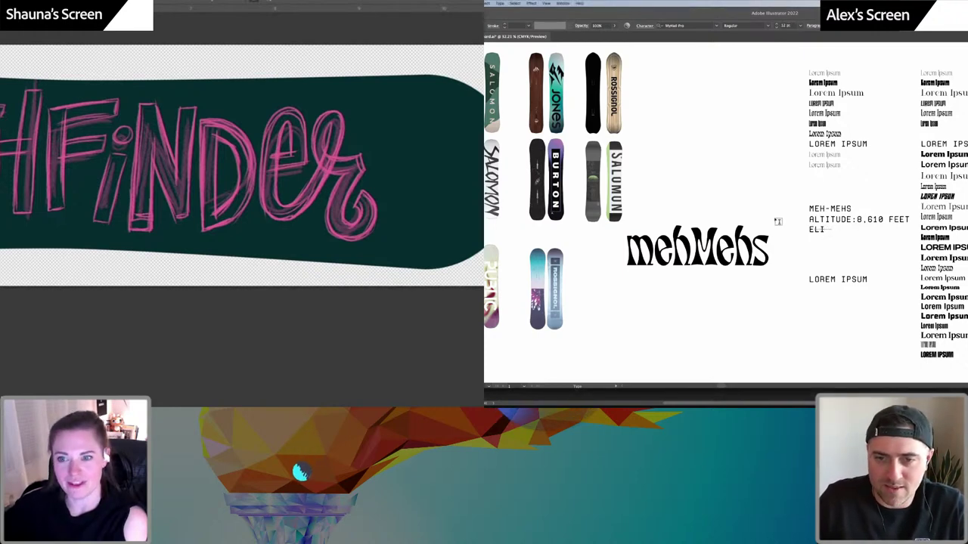
{"action": "key", "text": "super+z"}
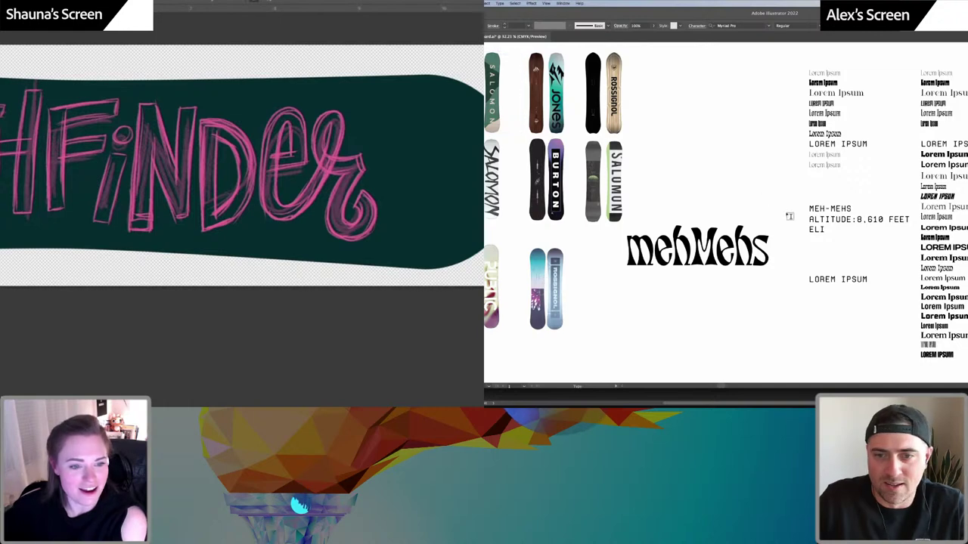
{"action": "double_click", "coordinate": [813, 230]}
{"action": "type", "text": "UEL"}
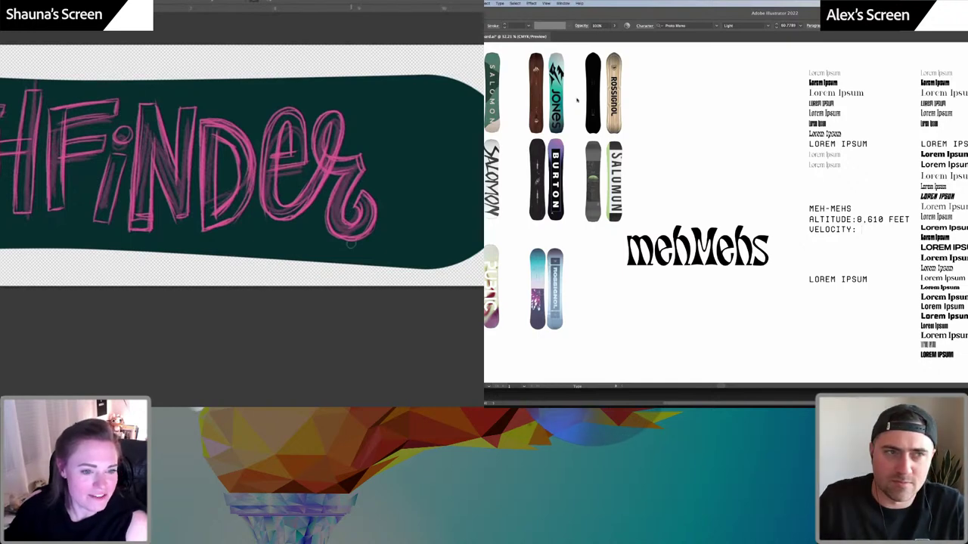
Move the monospaced text lines above the large mehMehs lettering and complete the velocity line with FASTER THAN YOU
{"action": "left_click", "coordinate": [833, 218], "text": "super"}
{"action": "left_click_drag", "start_coordinate": [832, 219], "coordinate": [708, 172]}
{"action": "double_click", "coordinate": [733, 185]}
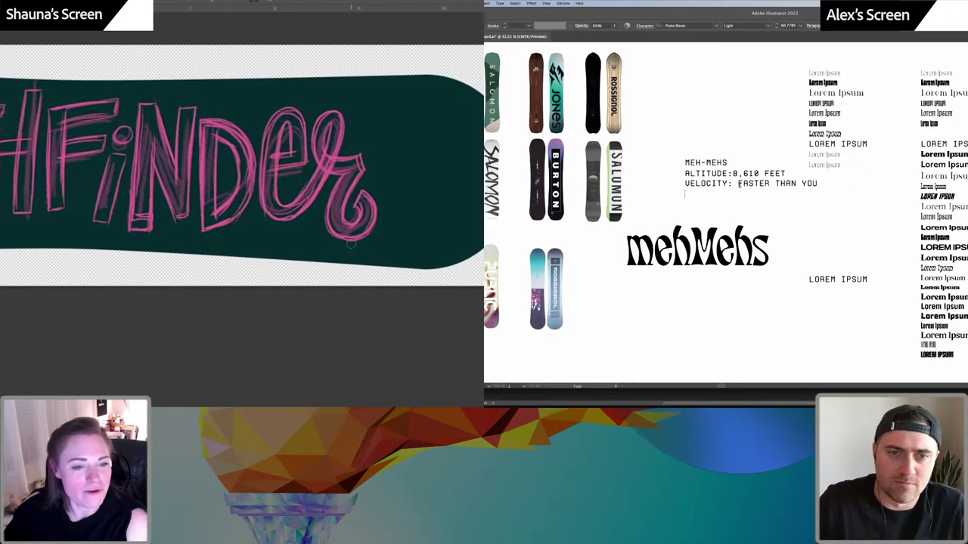
Copy the three-line MEH-MEHS altitude and velocity text from Illustrator and paste it into the Photoshop snowboard template as a Smart Object
{"action": "left_click", "coordinate": [737, 162]}
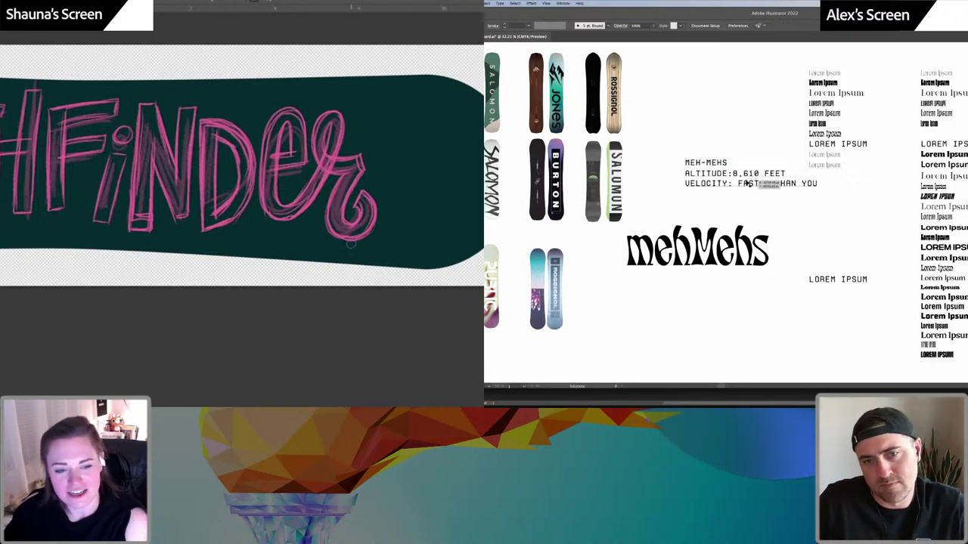
{"action": "left_click", "coordinate": [747, 184]}
{"action": "key", "text": "a"}
{"action": "key", "text": "v"}
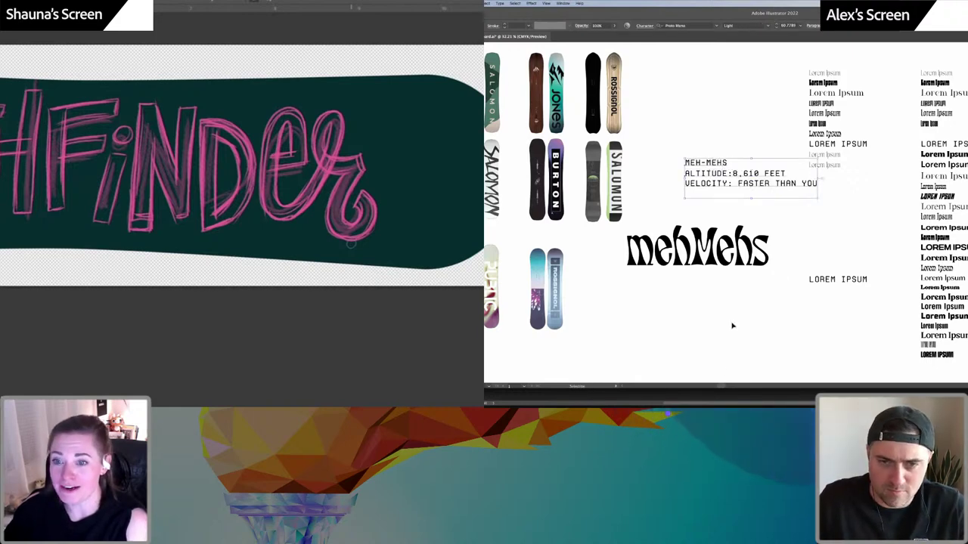
{"action": "left_click", "coordinate": [807, 391]}
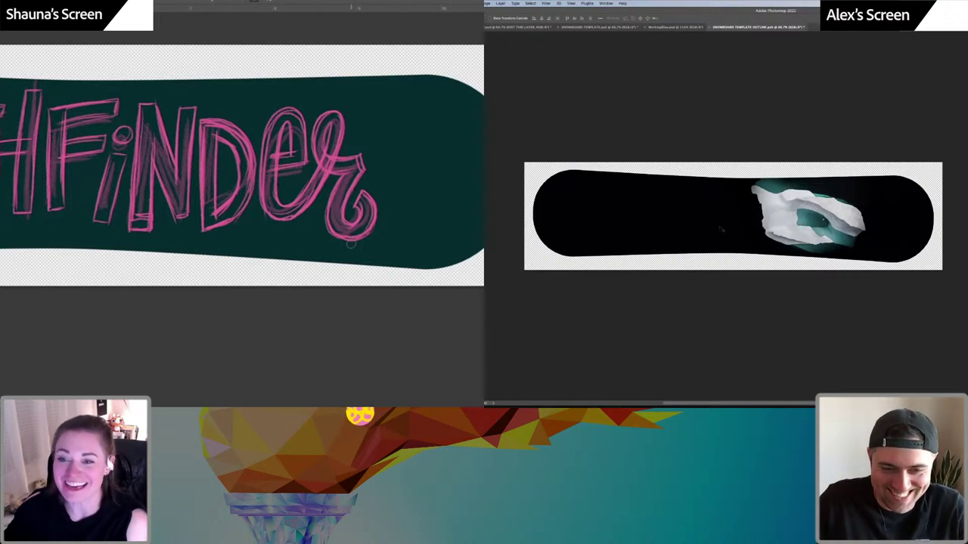
{"action": "key", "text": "ctrl+v"}
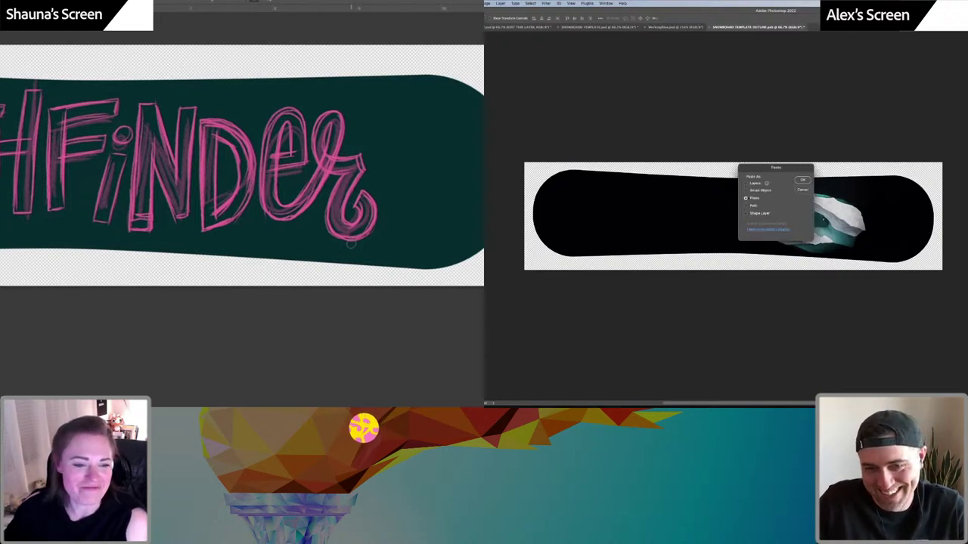
{"action": "left_click", "coordinate": [746, 191]}
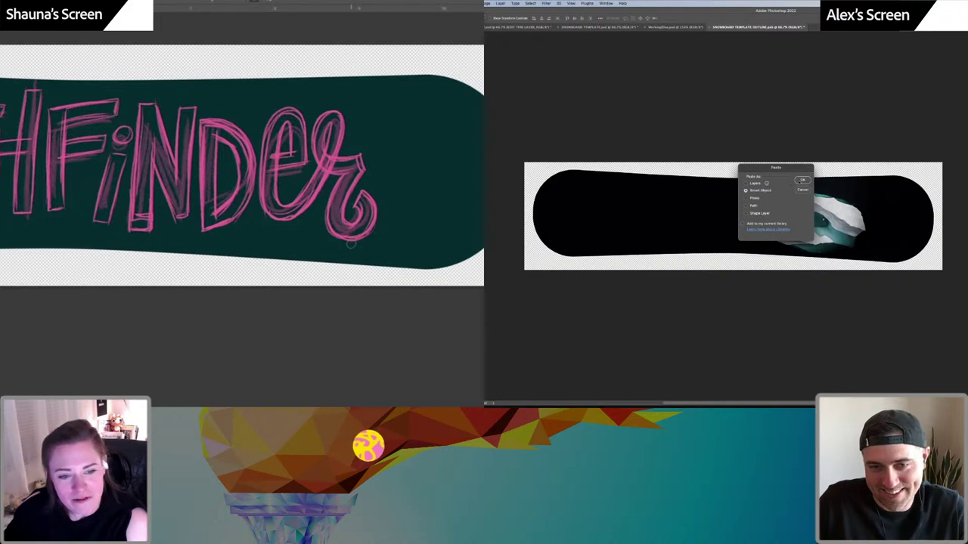
{"action": "left_click", "coordinate": [800, 181]}
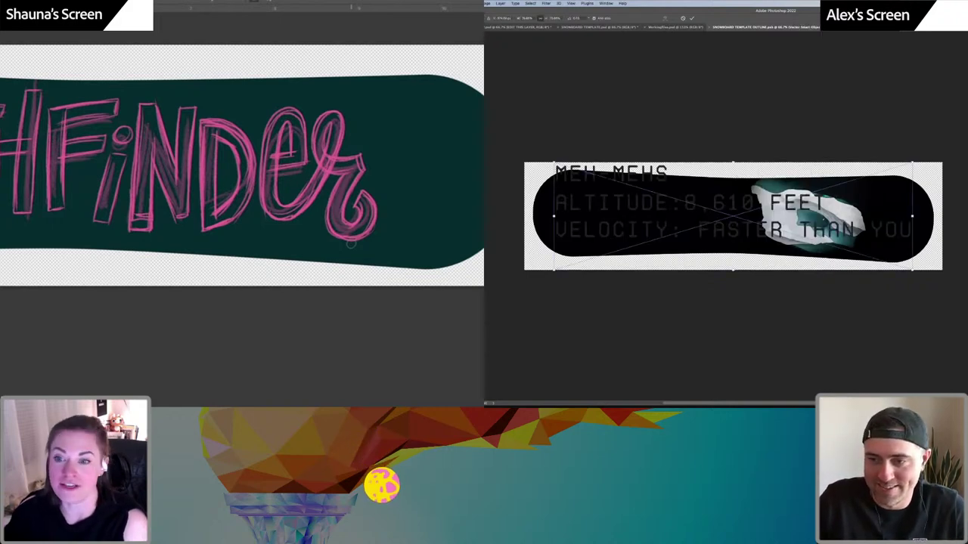
{"action": "key", "text": "Return"}
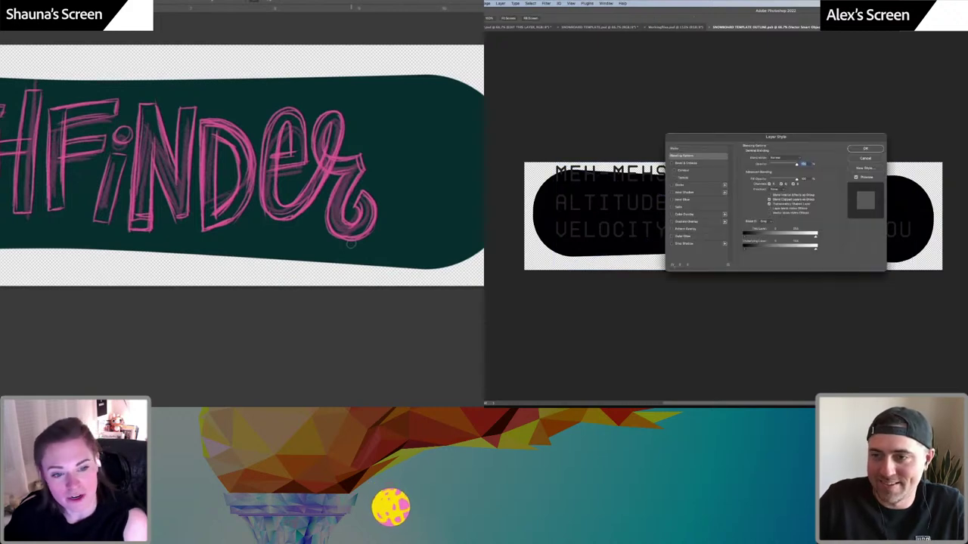
Apply a gray Color Overlay to the pasted text, and rotate and shrink it into a small vertical block just beside the crystal photo
{"action": "left_click", "coordinate": [684, 214]}
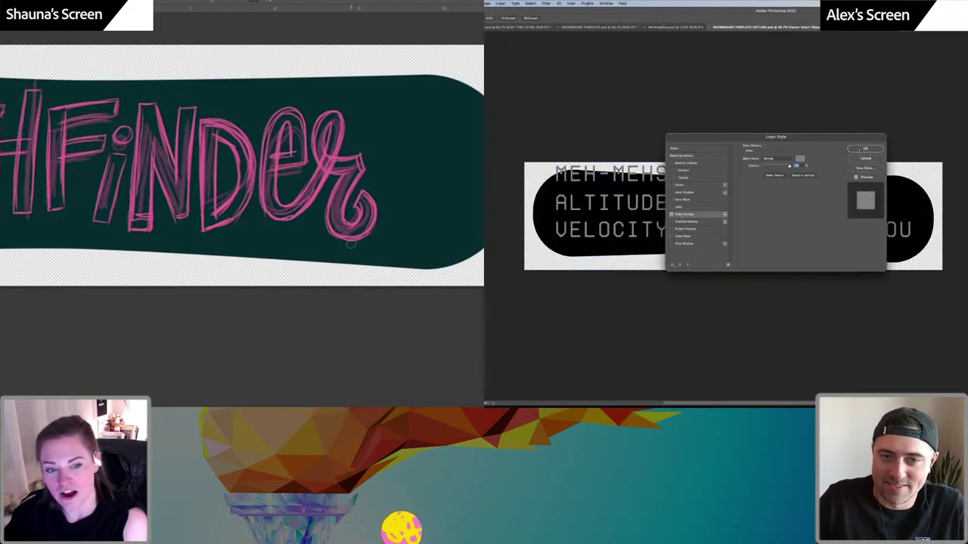
{"action": "left_click", "coordinate": [859, 149]}
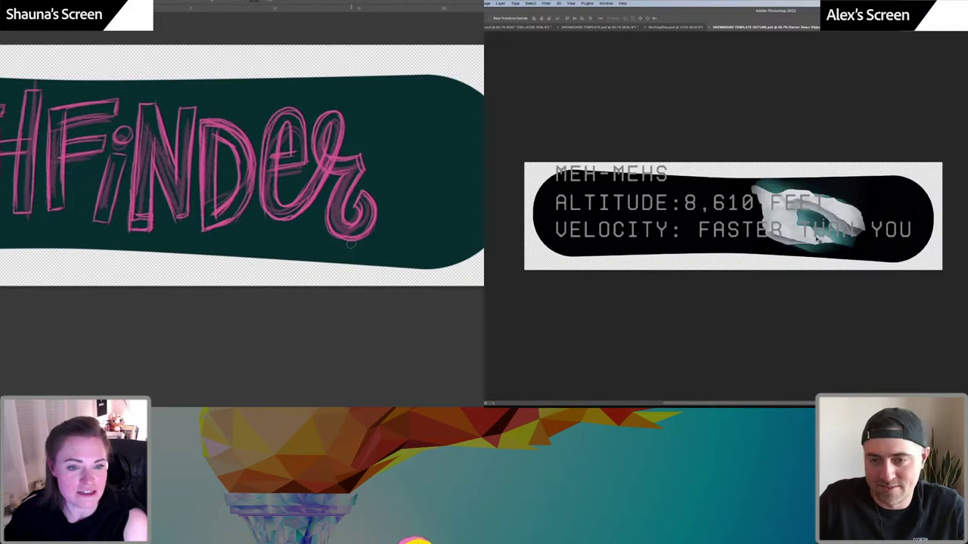
{"action": "key", "text": "ctrl+t"}
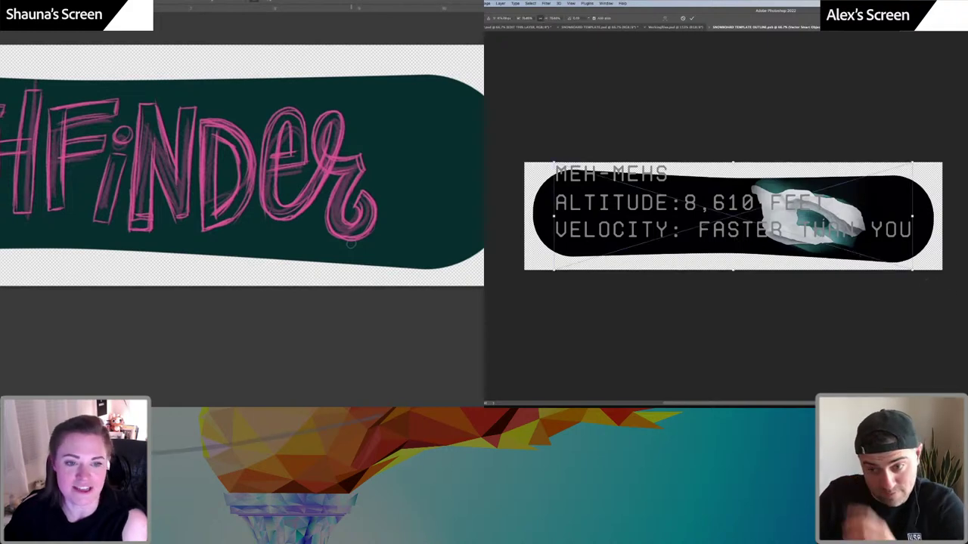
{"action": "left_click_drag", "start_coordinate": [904, 263], "coordinate": [807, 204]}
{"action": "left_click_drag", "start_coordinate": [820, 131], "coordinate": [738, 212]}
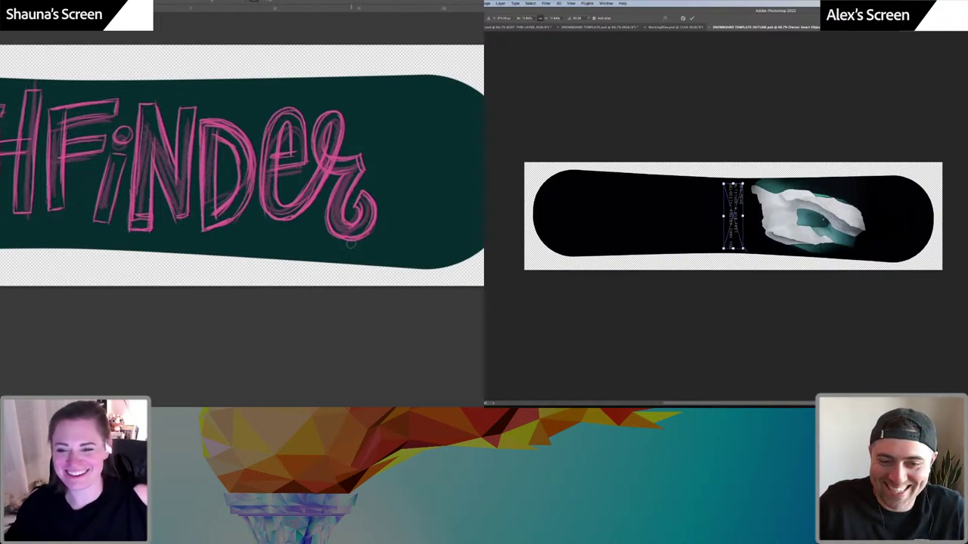
{"action": "left_click_drag", "start_coordinate": [743, 248], "coordinate": [739, 231]}
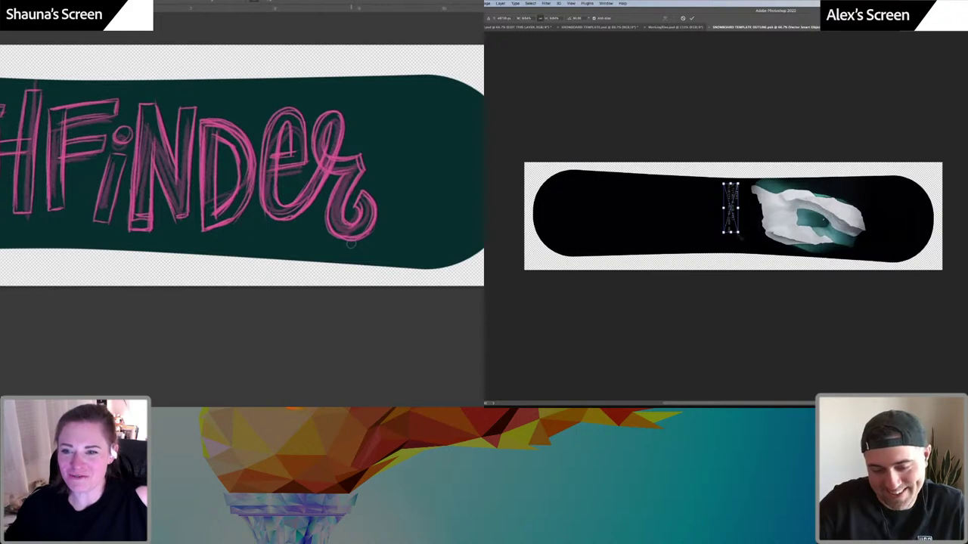
{"action": "key", "text": "Return"}
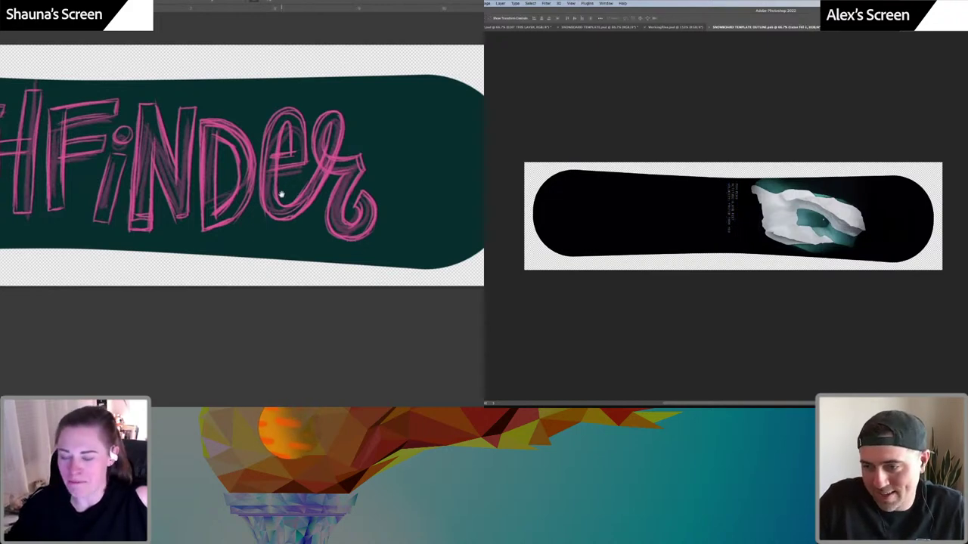
Show the color palette over the Pathfinder sketch, sample its light orange swatch, and hide the palette again
{"action": "mouse_move", "coordinate": [281, 194]}
{"action": "left_mouse_down"}
{"action": "mouse_move", "coordinate": [315, 177]}
{"action": "mouse_move", "coordinate": [368, 174]}
{"action": "left_mouse_up"}
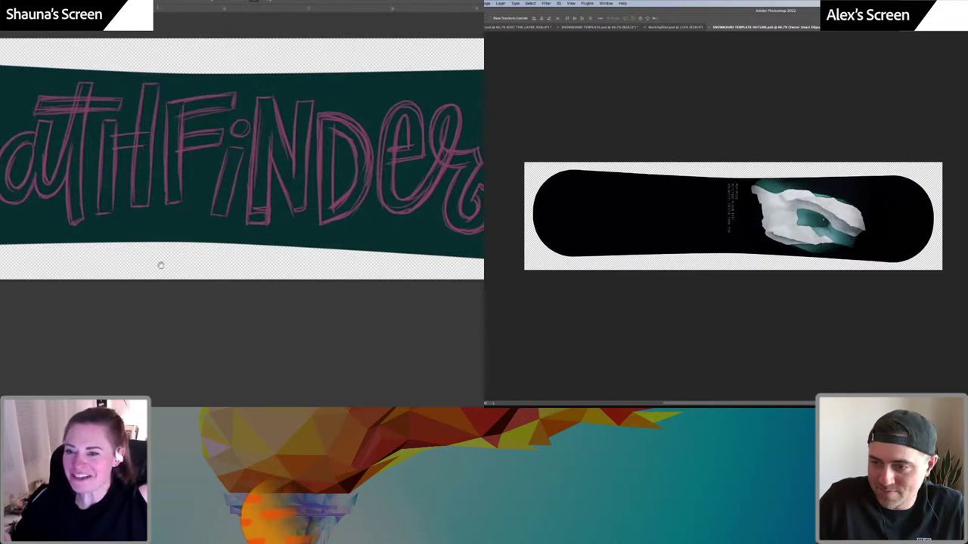
{"action": "left_click_drag", "start_coordinate": [161, 265], "coordinate": [278, 181]}
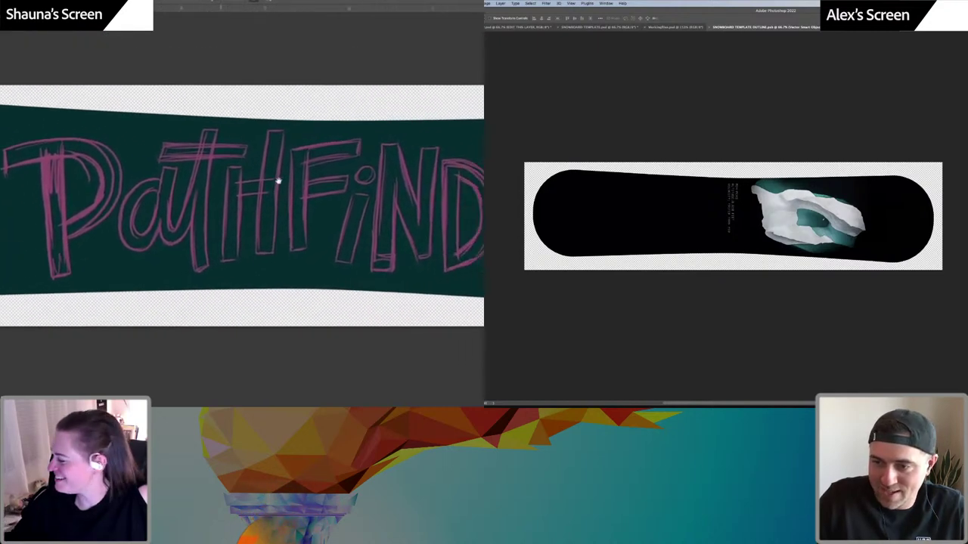
{"action": "scroll", "coordinate": [278, 180], "scroll_direction": "left", "scroll_amount": 2}
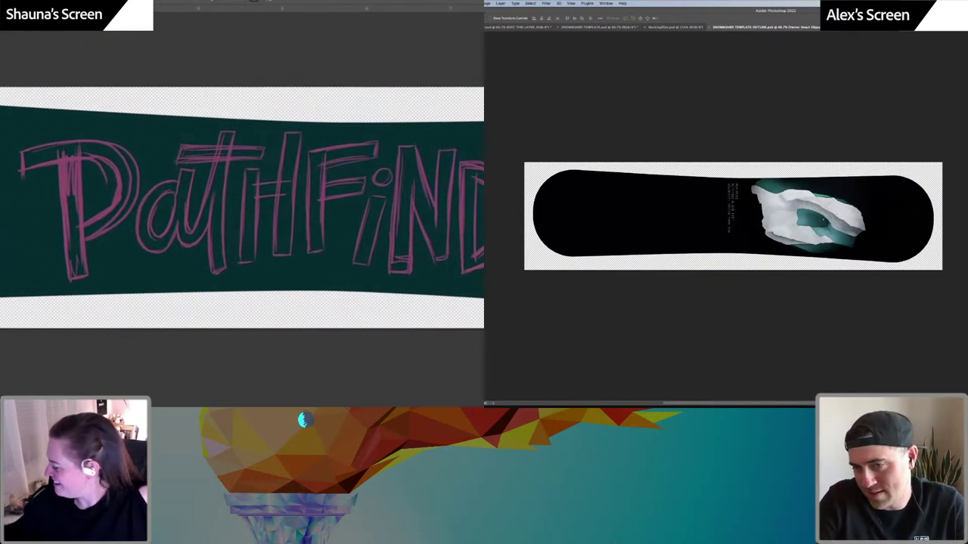
{"action": "key", "text": "ctrl+v"}
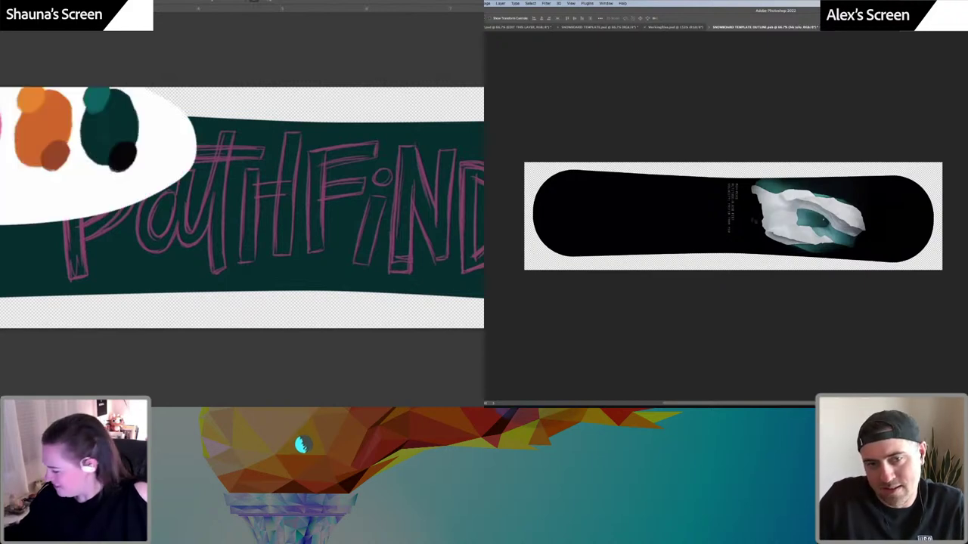
{"action": "left_click", "coordinate": [31, 98], "text": "alt"}
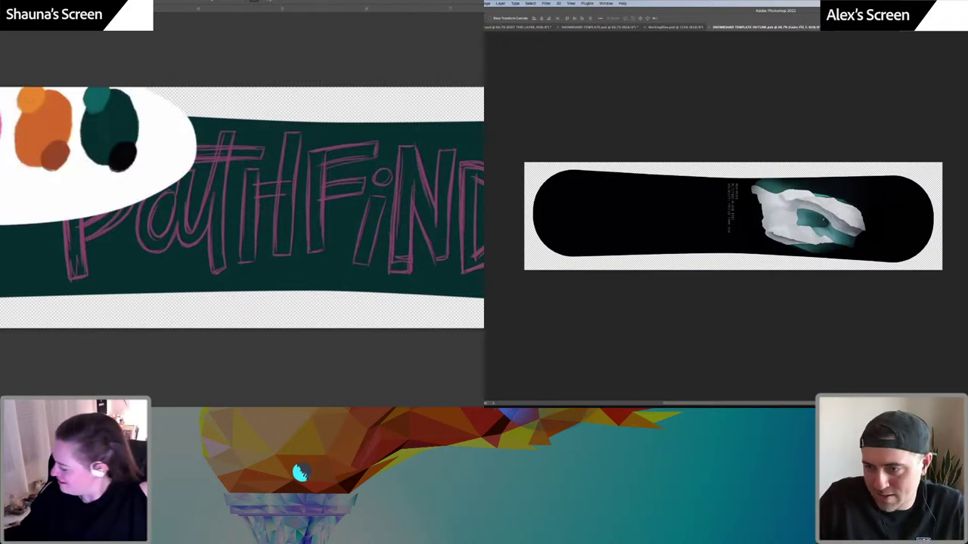
{"action": "key", "text": "ctrl+comma"}
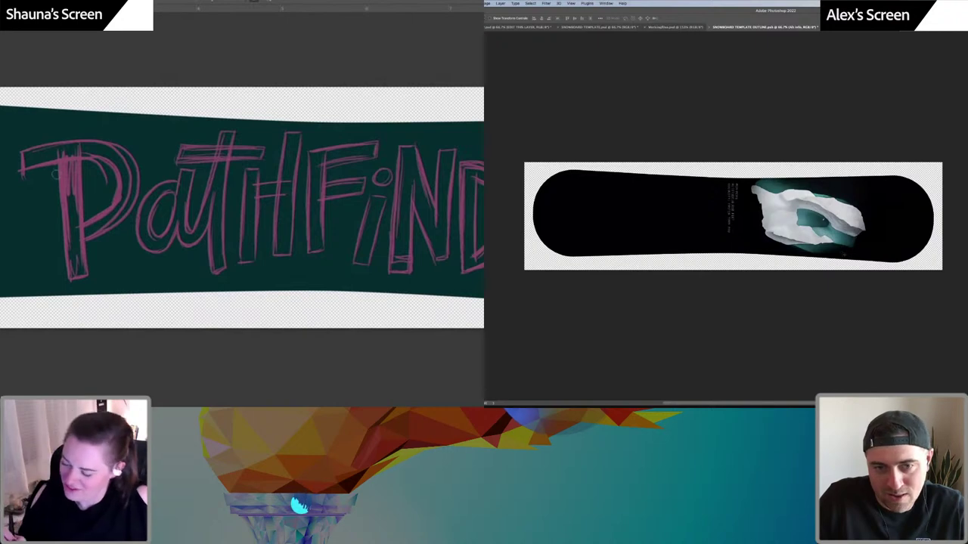
Try moving the crystal photo toward the middle of the black snowboard, and undo the move
{"action": "left_click_drag", "start_coordinate": [825, 220], "coordinate": [782, 220]}
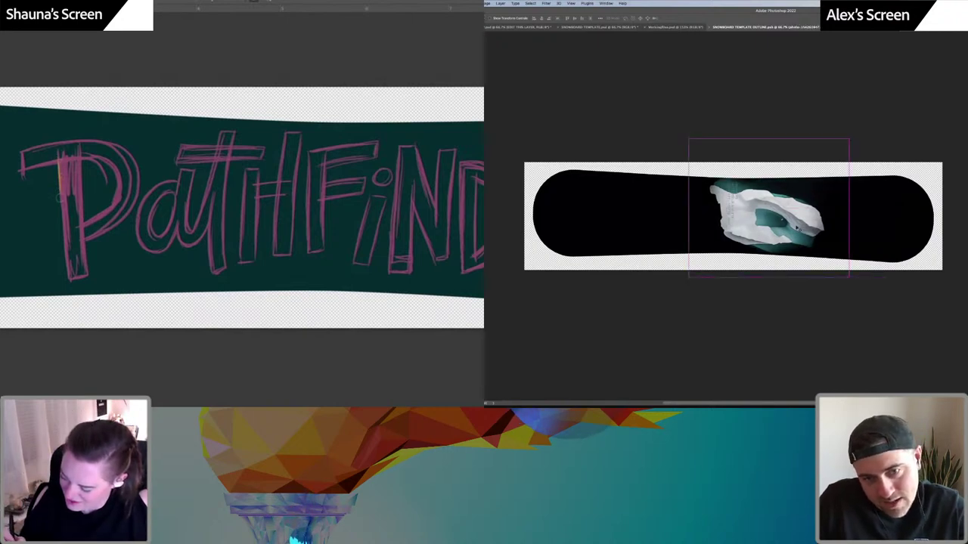
{"action": "key", "text": "ctrl+z"}
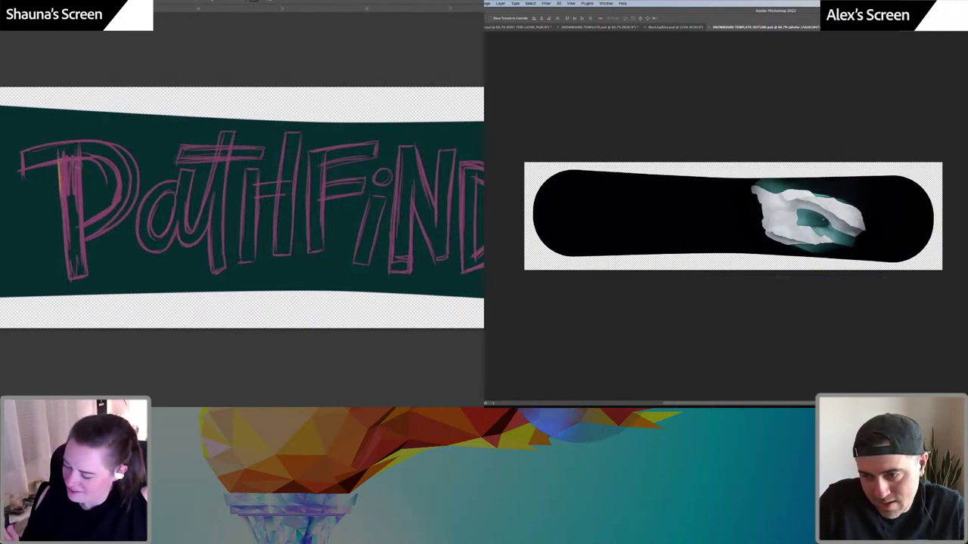
Paint an orange stroke down the stem of the Pathfinder P, and try nudging the small vertical text beside the crystal photo
{"action": "left_click_drag", "start_coordinate": [79, 160], "coordinate": [80, 245]}
{"action": "left_click_drag", "start_coordinate": [734, 218], "coordinate": [732, 221]}
{"action": "key", "text": "ctrl+z"}
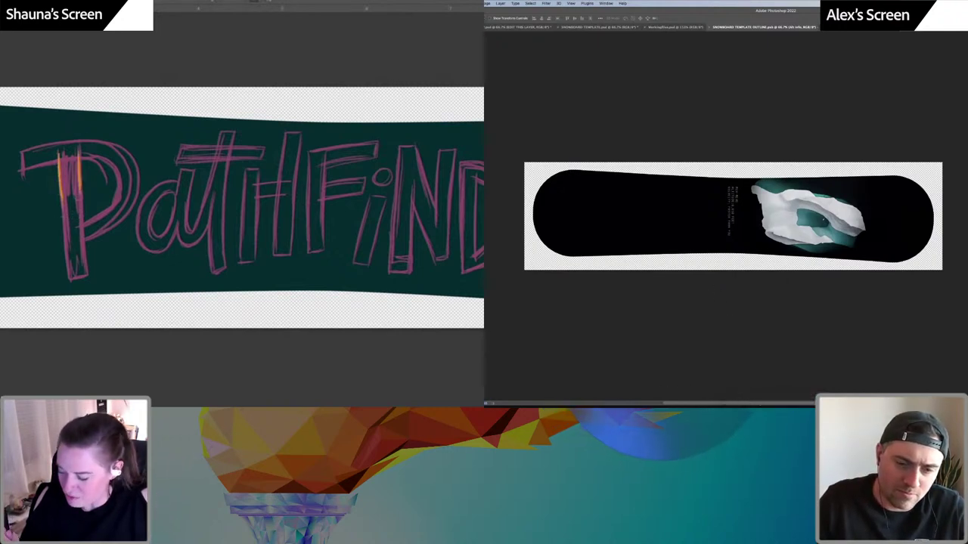
Switch to Illustrator and draw a long, straight horizontal line in the empty area below the mehMehs lettering, and select it
{"action": "left_click", "coordinate": [762, 398]}
{"action": "left_click", "coordinate": [632, 317]}
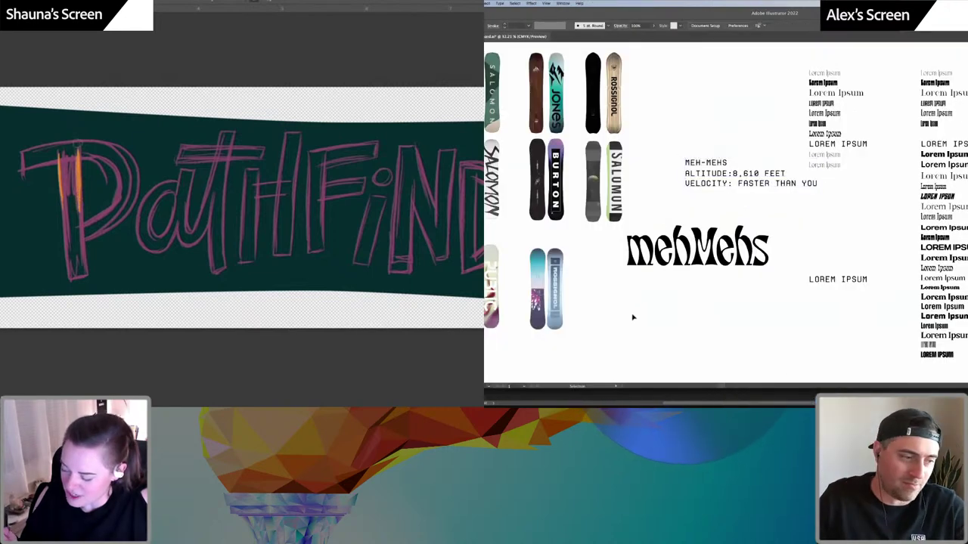
{"action": "scroll", "coordinate": [633, 318], "scroll_direction": "down", "scroll_amount": 2}
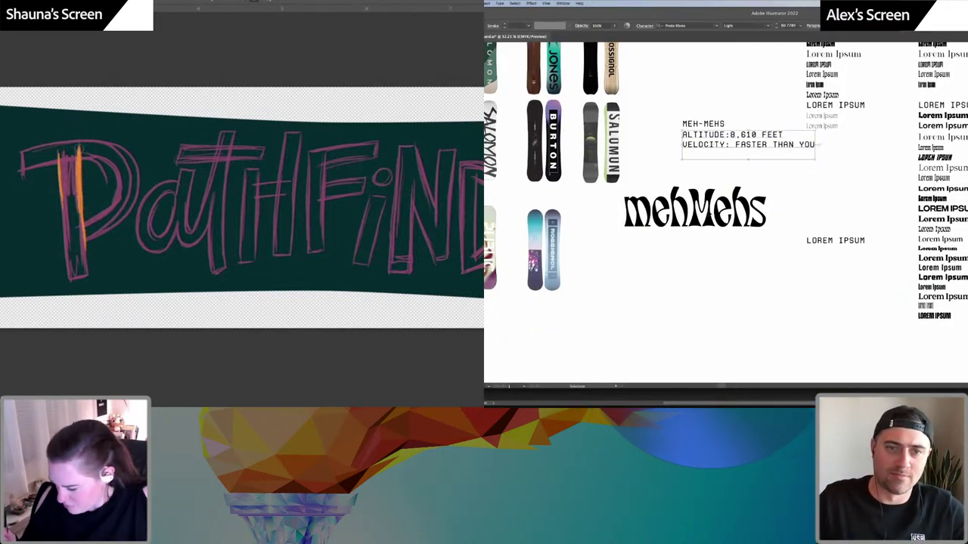
{"action": "scroll", "coordinate": [700, 236], "scroll_direction": "down", "scroll_amount": 5}
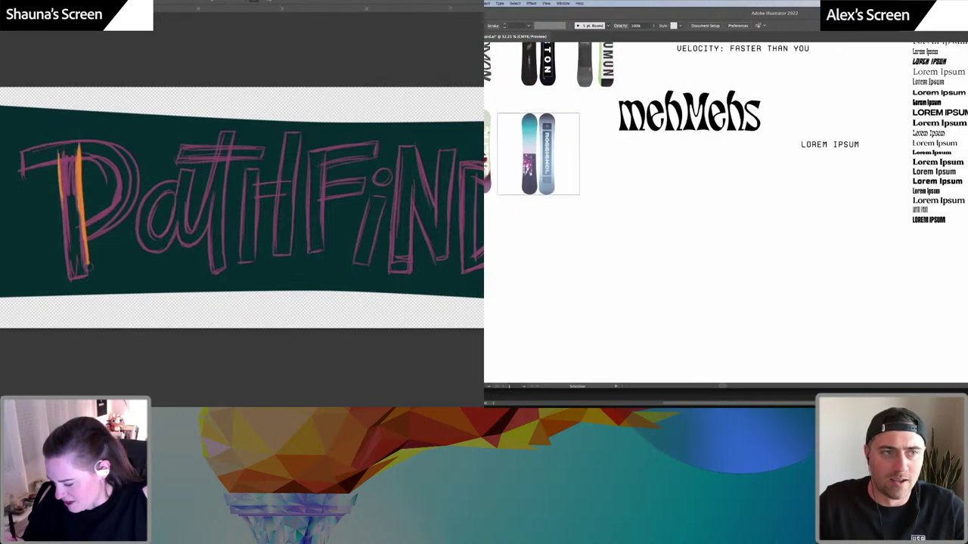
{"action": "key", "text": "ctrl+plus"}
{"action": "left_click_drag", "start_coordinate": [599, 246], "coordinate": [846, 258]}
{"action": "left_click_drag", "start_coordinate": [121, 198], "coordinate": [196, 165]}
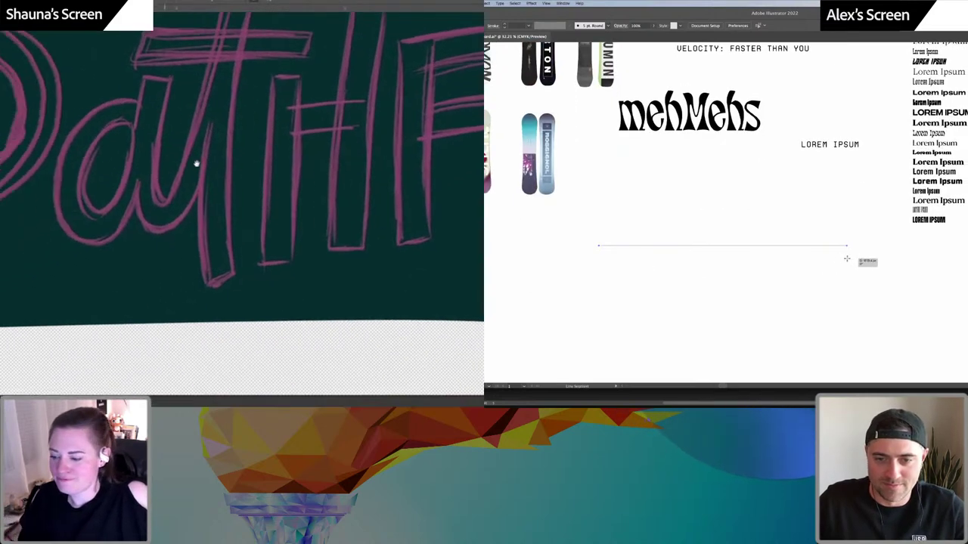
{"action": "left_click_drag", "start_coordinate": [847, 259], "coordinate": [848, 255]}
{"action": "left_click_drag", "start_coordinate": [196, 164], "coordinate": [285, 170]}
{"action": "key", "text": "v"}
{"action": "left_click", "coordinate": [790, 221]}
{"action": "left_click_drag", "start_coordinate": [790, 222], "coordinate": [793, 265]}
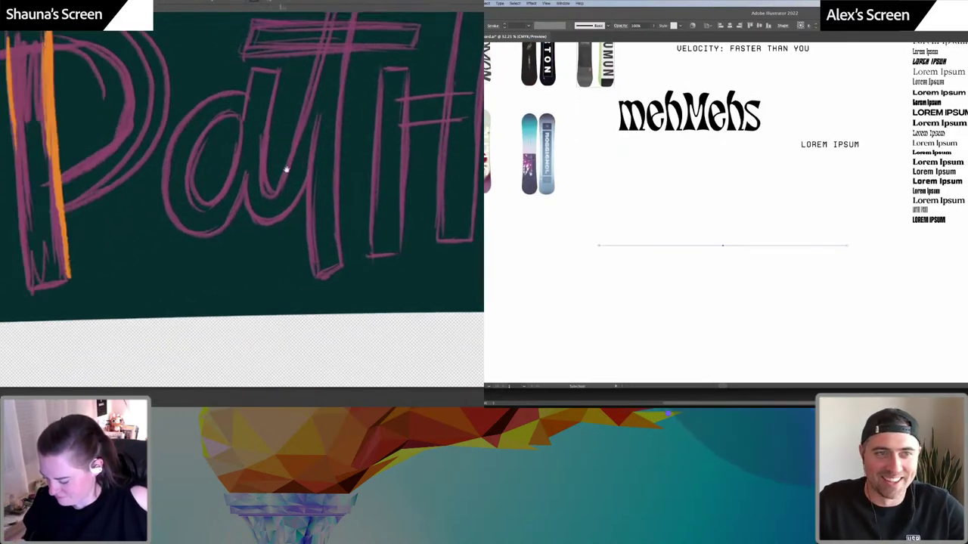
Paint the lower part of the P's stem in the Pathfinder lettering solid orange
{"action": "left_click_drag", "start_coordinate": [287, 170], "coordinate": [351, 181]}
{"action": "left_click_drag", "start_coordinate": [134, 288], "coordinate": [99, 296]}
{"action": "mouse_move", "coordinate": [71, 49]}
{"action": "left_mouse_down"}
{"action": "mouse_move", "coordinate": [94, 298]}
{"action": "mouse_move", "coordinate": [113, 286]}
{"action": "mouse_move", "coordinate": [102, 279]}
{"action": "mouse_move", "coordinate": [125, 280]}
{"action": "mouse_move", "coordinate": [95, 221]}
{"action": "mouse_move", "coordinate": [94, 145]}
{"action": "mouse_move", "coordinate": [126, 265]}
{"action": "left_mouse_up"}
Give the horizontal line a black (000000) 1 pt stroke and paint the P's stem orange up to its upper end
{"action": "double_click", "coordinate": [485, 50]}
{"action": "type", "text": "000000"}
{"action": "left_click", "coordinate": [861, 154]}
{"action": "key", "text": "shift+x"}
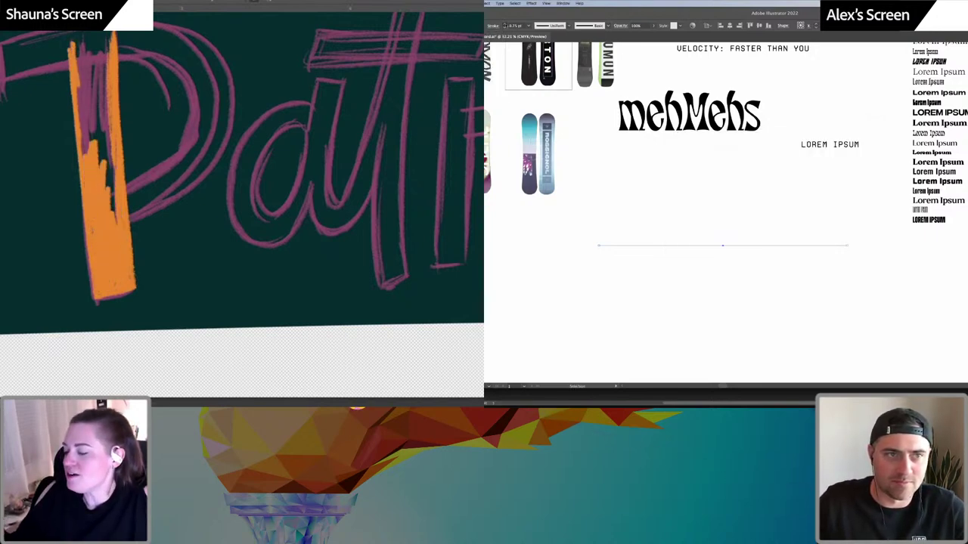
{"action": "left_click", "coordinate": [505, 23]}
{"action": "mouse_move", "coordinate": [74, 45]}
{"action": "left_mouse_down"}
{"action": "mouse_move", "coordinate": [84, 89]}
{"action": "mouse_move", "coordinate": [91, 47]}
{"action": "mouse_move", "coordinate": [94, 89]}
{"action": "mouse_move", "coordinate": [100, 45]}
{"action": "left_mouse_up"}
{"action": "key", "text": "v"}
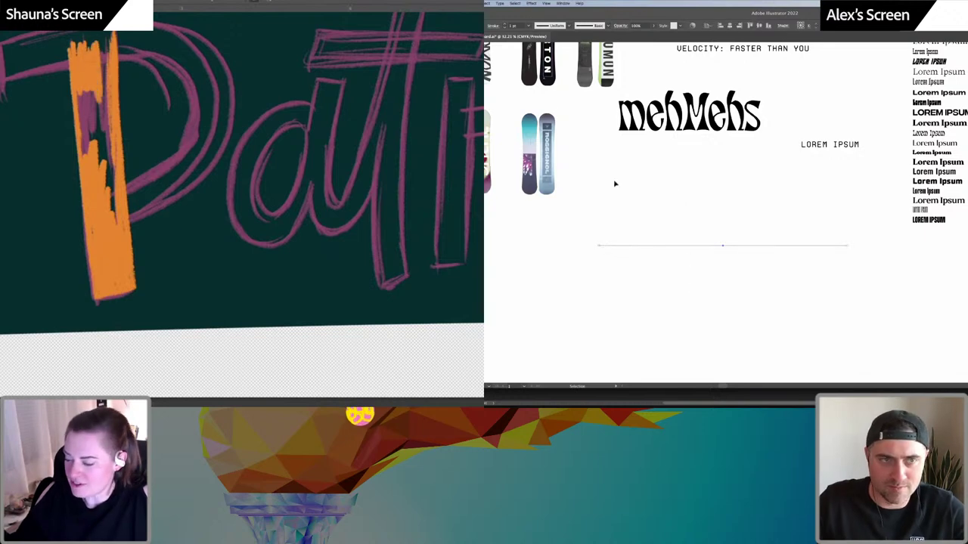
{"action": "mouse_move", "coordinate": [105, 101]}
{"action": "left_mouse_down"}
{"action": "mouse_move", "coordinate": [109, 36]}
{"action": "mouse_move", "coordinate": [107, 130]}
{"action": "mouse_move", "coordinate": [87, 95]}
{"action": "left_mouse_up"}
{"action": "left_click", "coordinate": [615, 184]}
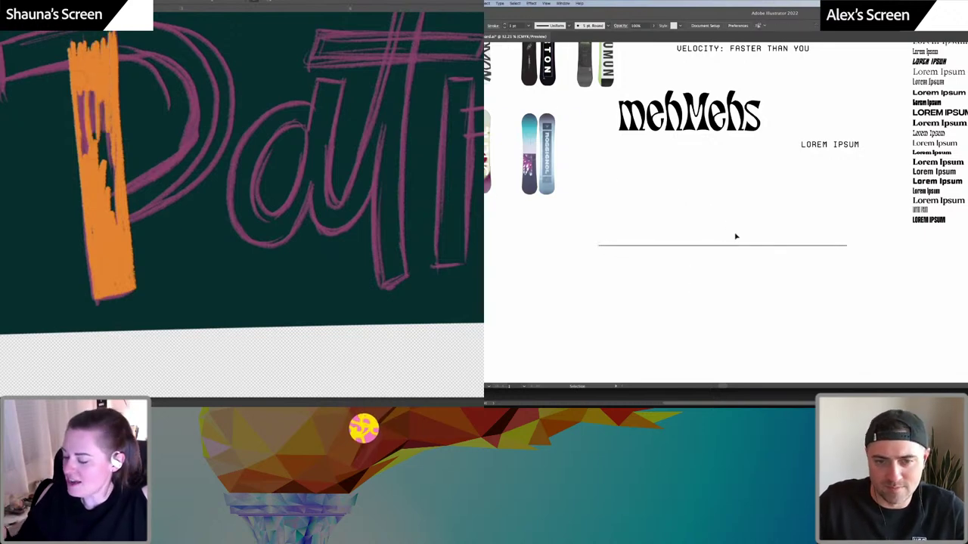
Duplicate the horizontal line a short distance below itself and repeat the copy four times to build six evenly spaced lines
{"action": "mouse_move", "coordinate": [737, 246]}
{"action": "left_mouse_down"}
{"action": "mouse_move", "coordinate": [733, 270]}
{"action": "mouse_move", "coordinate": [733, 262]}
{"action": "left_mouse_up"}
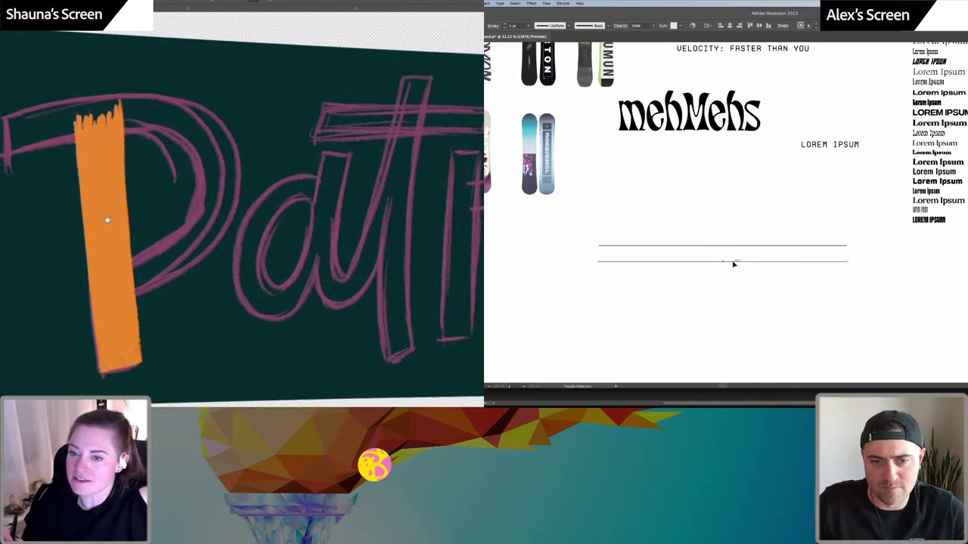
{"action": "key", "text": "ctrl+d"}
{"action": "key", "text": "ctrl+d"}
{"action": "key", "text": "ctrl+d"}
{"action": "key", "text": "ctrl+d"}
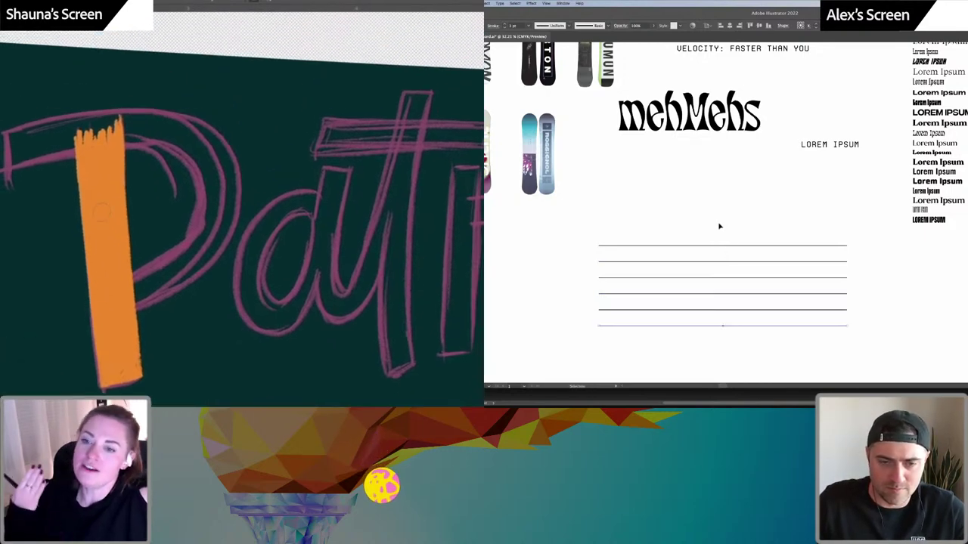
{"action": "scroll", "coordinate": [721, 230], "scroll_direction": "down", "scroll_amount": 5}
{"action": "scroll", "coordinate": [721, 232], "scroll_direction": "down", "scroll_amount": 3}
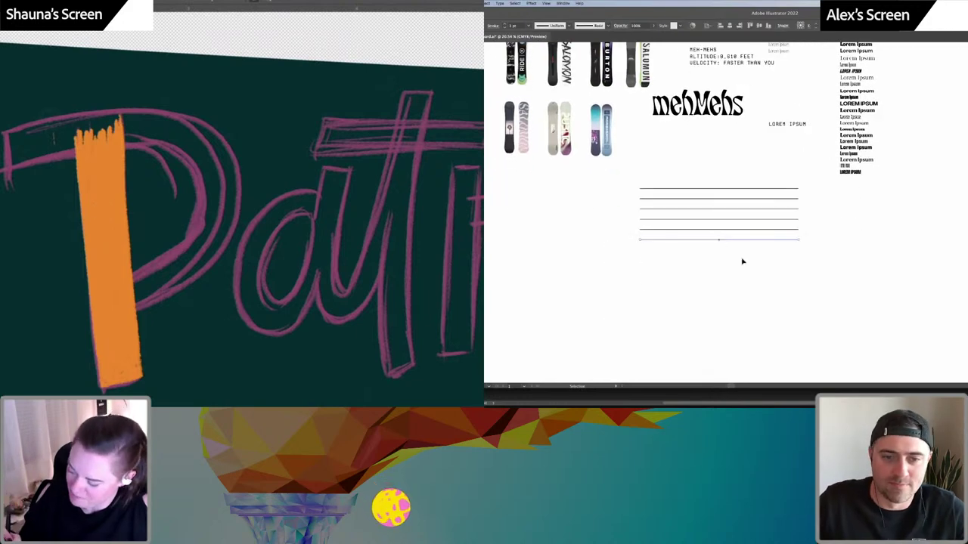
Select all six horizontal lines and create a copy rotated 90 degrees across them
{"action": "mouse_move", "coordinate": [658, 163]}
{"action": "left_mouse_down"}
{"action": "mouse_move", "coordinate": [682, 165]}
{"action": "mouse_move", "coordinate": [716, 244]}
{"action": "left_mouse_up"}
{"action": "left_click", "coordinate": [734, 244]}
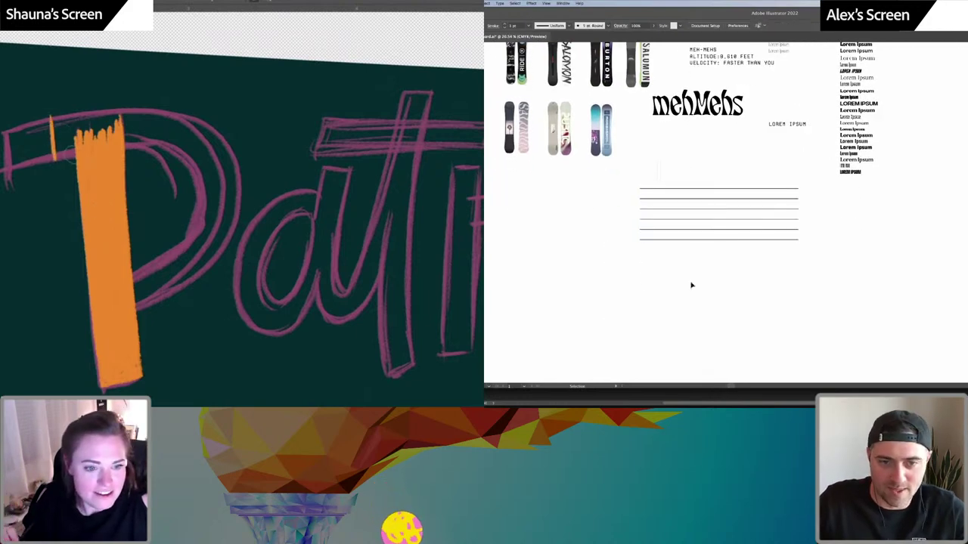
{"action": "left_click_drag", "start_coordinate": [691, 285], "coordinate": [691, 285]}
{"action": "key", "text": "a"}
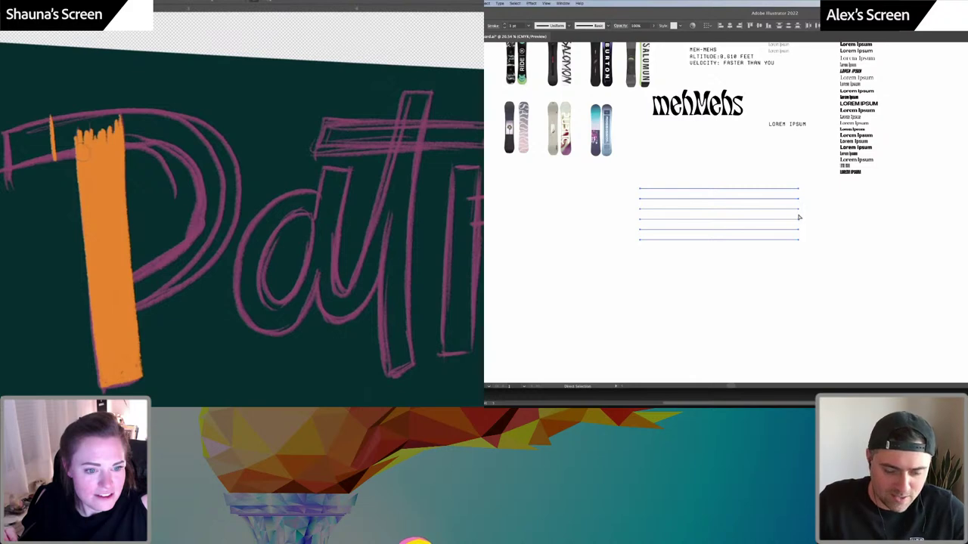
{"action": "key", "text": "v"}
{"action": "left_click", "coordinate": [814, 257]}
{"action": "key", "text": "ctrl+a"}
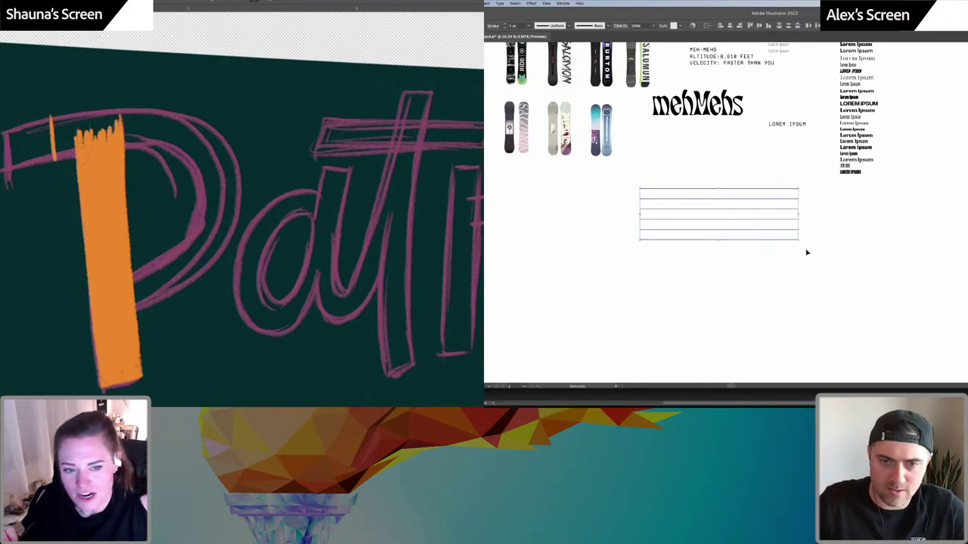
{"action": "left_click_drag", "start_coordinate": [801, 242], "coordinate": [695, 267]}
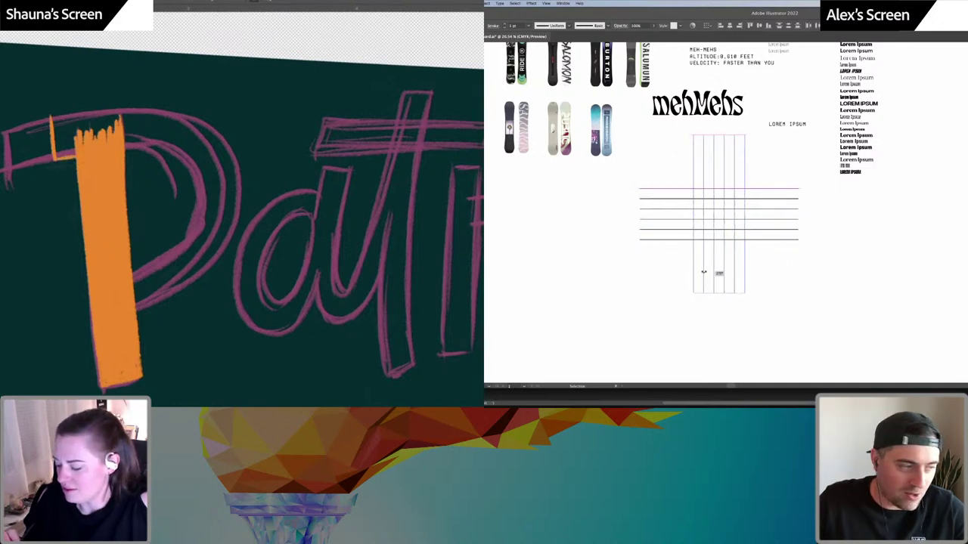
{"action": "left_click", "coordinate": [775, 274]}
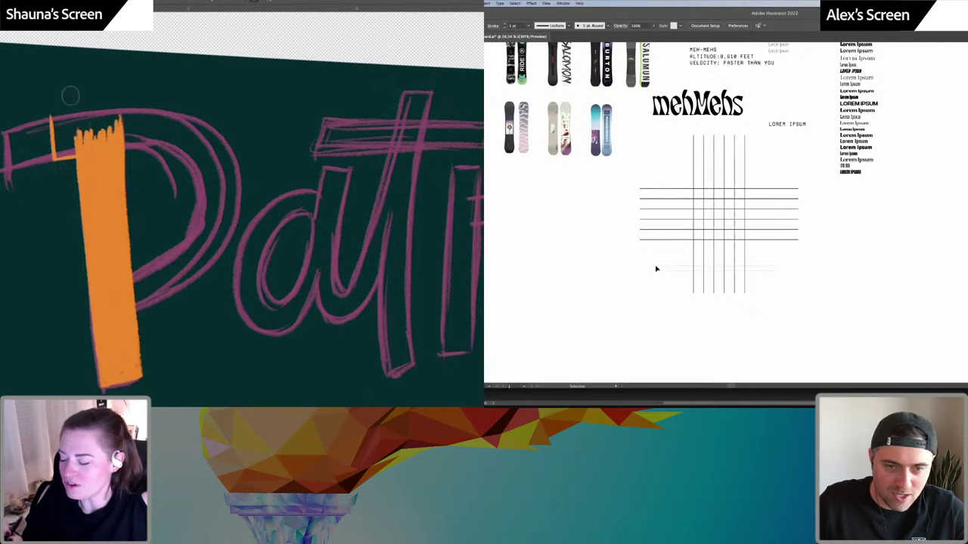
Move the six vertical lines left so they cross the left part of the horizontal lines
{"action": "left_click", "coordinate": [690, 266]}
{"action": "mouse_move", "coordinate": [655, 255]}
{"action": "left_mouse_down"}
{"action": "mouse_move", "coordinate": [644, 255]}
{"action": "mouse_move", "coordinate": [653, 254]}
{"action": "left_mouse_up"}
{"action": "left_click", "coordinate": [762, 253]}
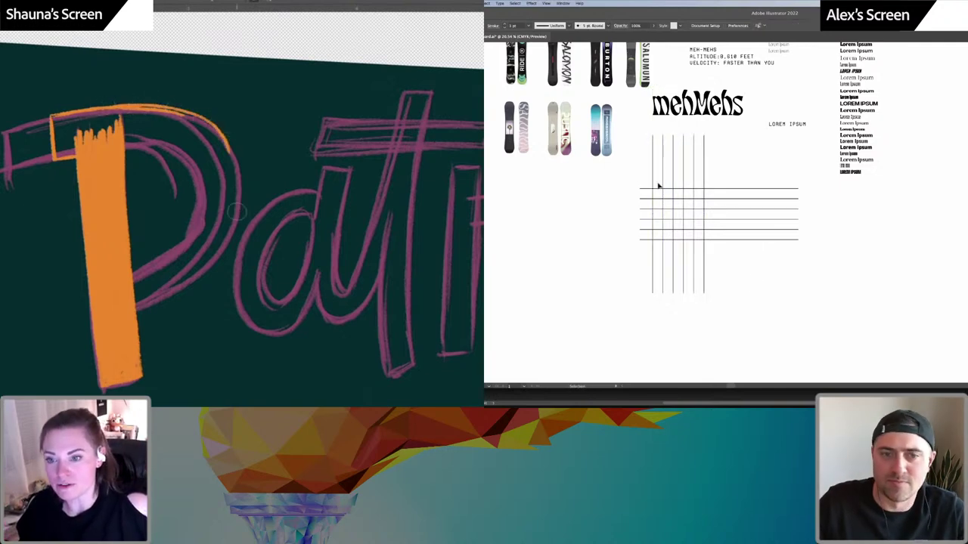
{"action": "left_click_drag", "start_coordinate": [729, 287], "coordinate": [766, 279]}
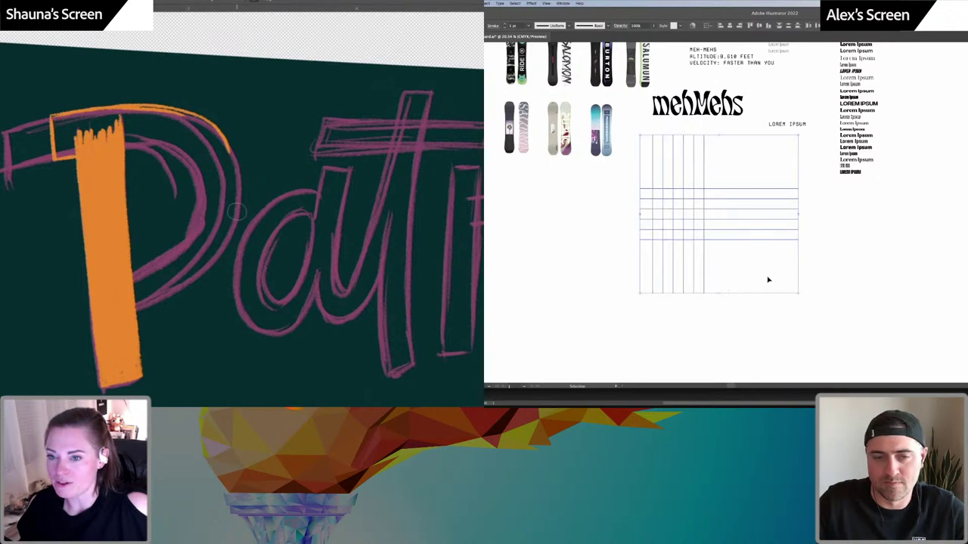
{"action": "left_click", "coordinate": [767, 279]}
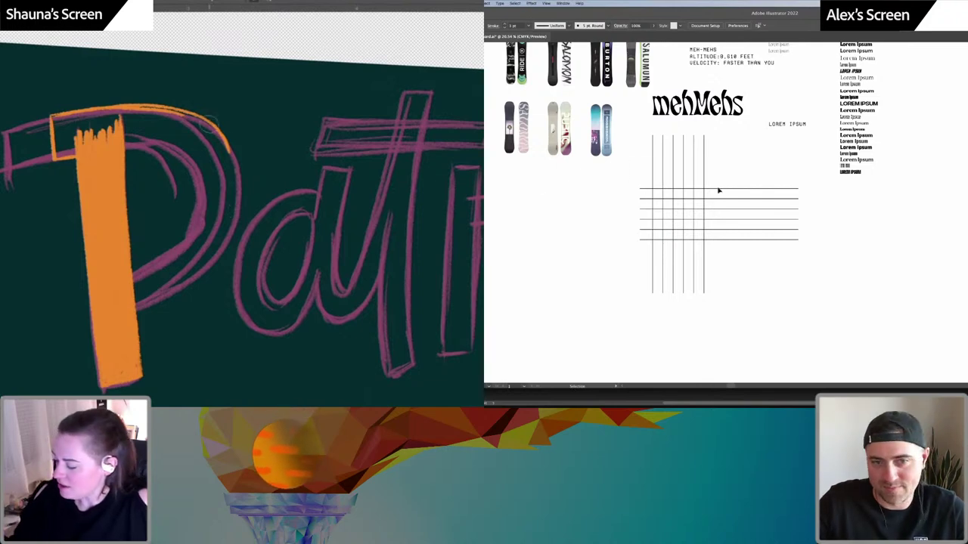
Move the vertical lines down and slightly left so both line sets form a grid at the upper-left corner
{"action": "left_click_drag", "start_coordinate": [704, 179], "coordinate": [702, 216]}
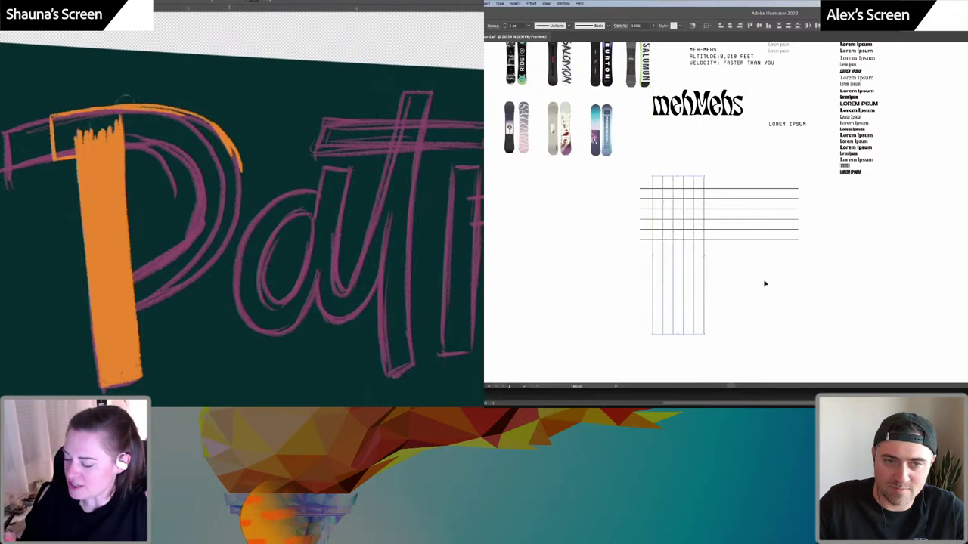
{"action": "left_click", "coordinate": [749, 282]}
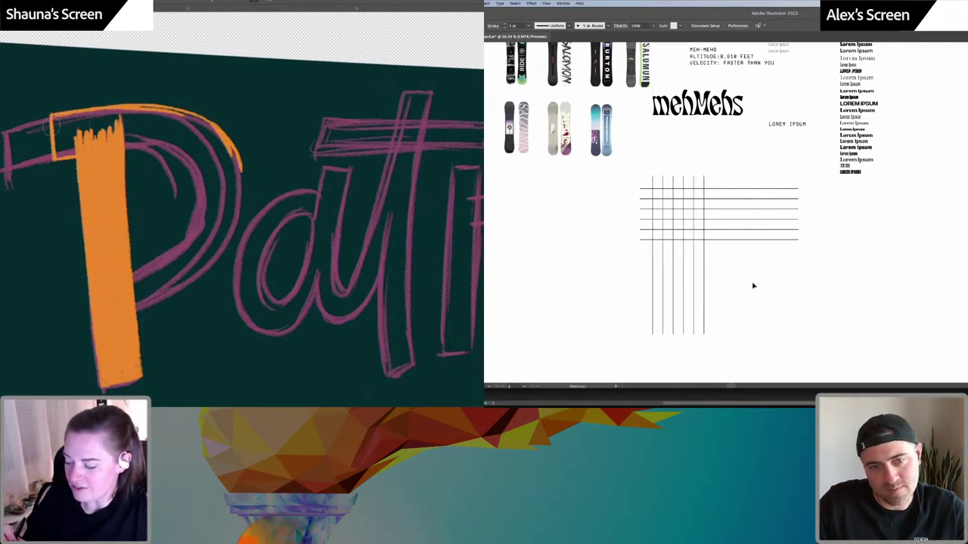
{"action": "left_click", "coordinate": [652, 275]}
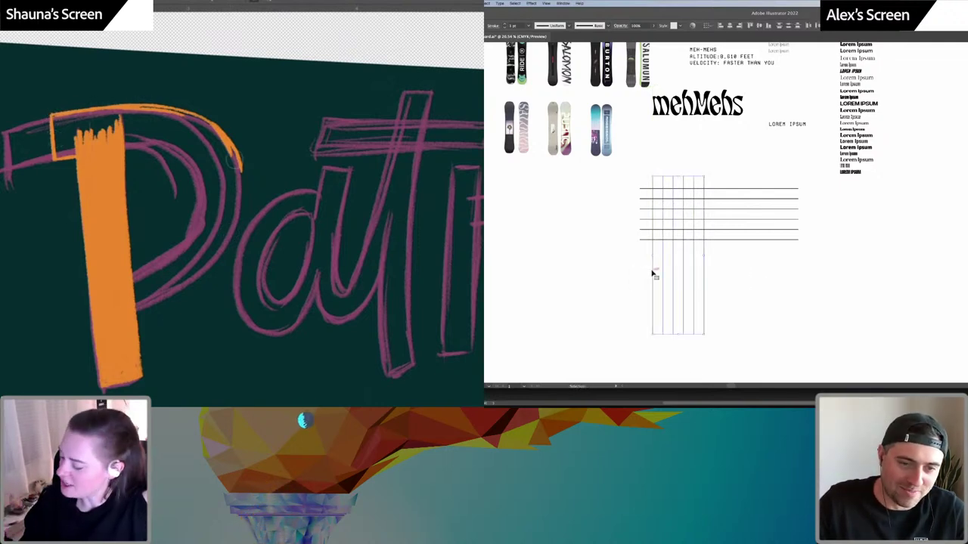
{"action": "left_click_drag", "start_coordinate": [651, 273], "coordinate": [649, 274]}
{"action": "left_click", "coordinate": [757, 276]}
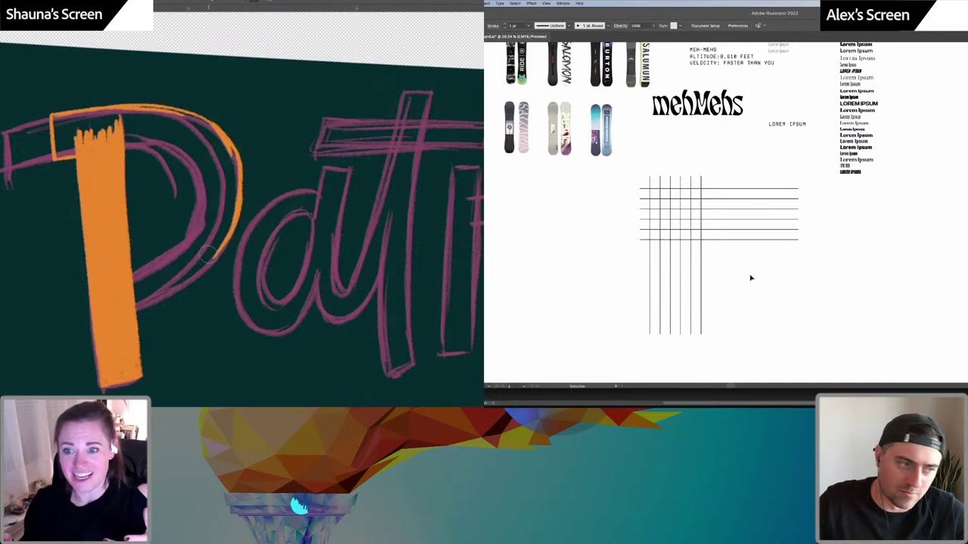
Copy the crossing lines into the Photoshop snowboard document as a Smart Object and place them on the left half of the board
{"action": "left_click_drag", "start_coordinate": [770, 314], "coordinate": [624, 171]}
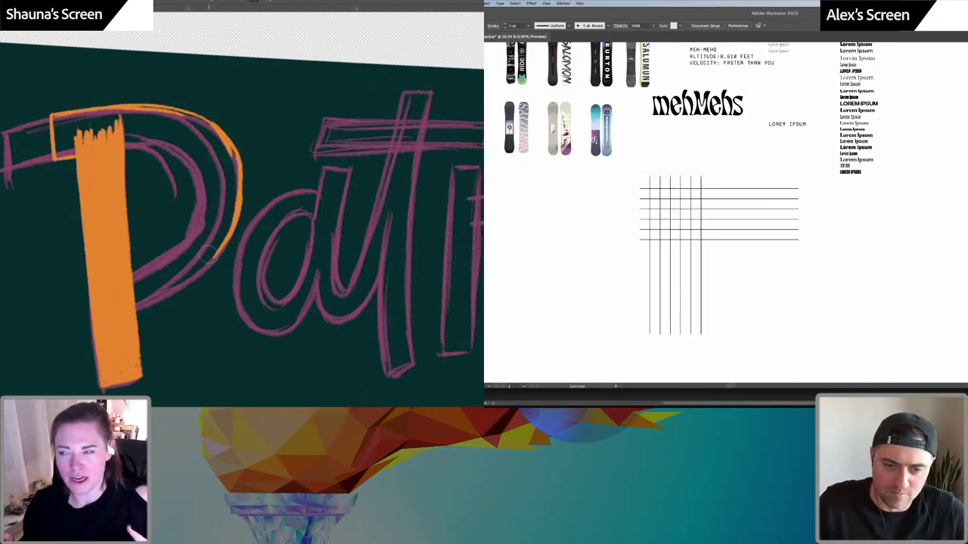
{"action": "left_click", "coordinate": [700, 395]}
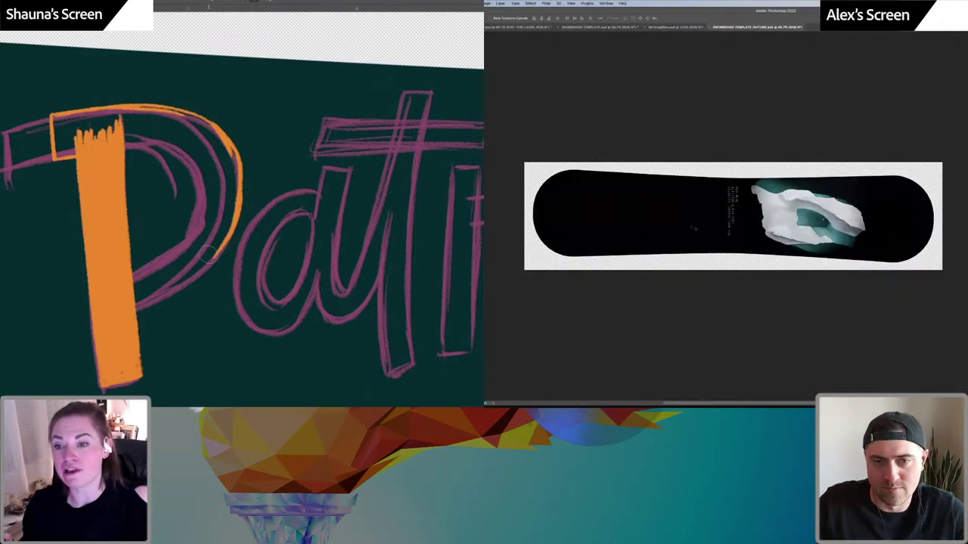
{"action": "key", "text": "super+v"}
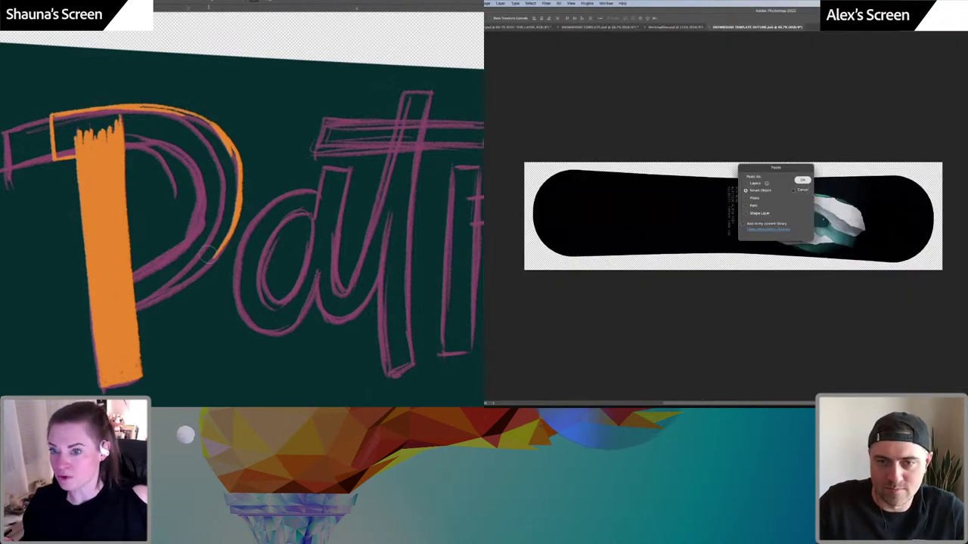
{"action": "left_click", "coordinate": [803, 180]}
{"action": "left_click_drag", "start_coordinate": [705, 198], "coordinate": [622, 198]}
{"action": "mouse_move", "coordinate": [224, 244]}
{"action": "left_mouse_down"}
{"action": "mouse_move", "coordinate": [198, 273]}
{"action": "mouse_move", "coordinate": [137, 306]}
{"action": "left_mouse_up"}
{"action": "key", "text": "Return"}
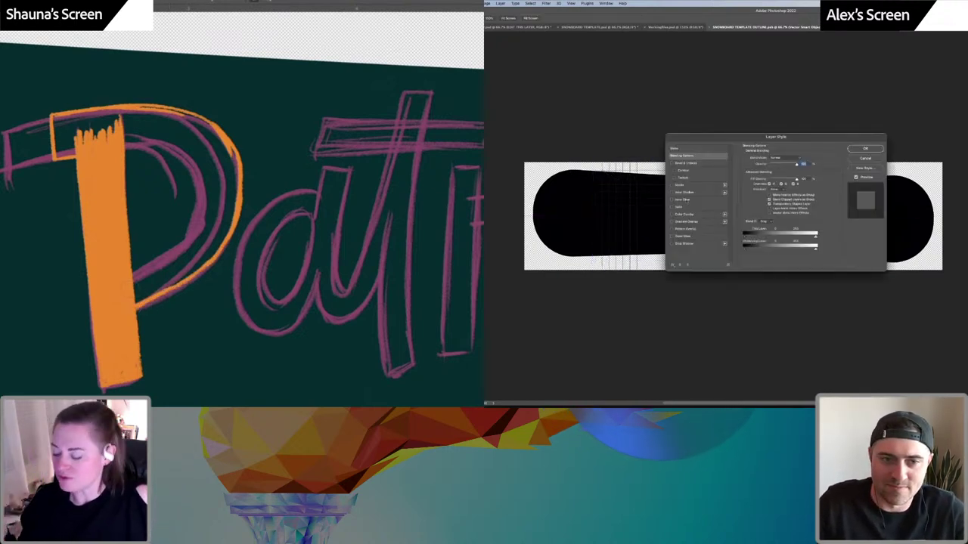
Apply a white Color Overlay to the pasted line grid layer
{"action": "left_click", "coordinate": [686, 214]}
{"action": "left_click", "coordinate": [799, 159]}
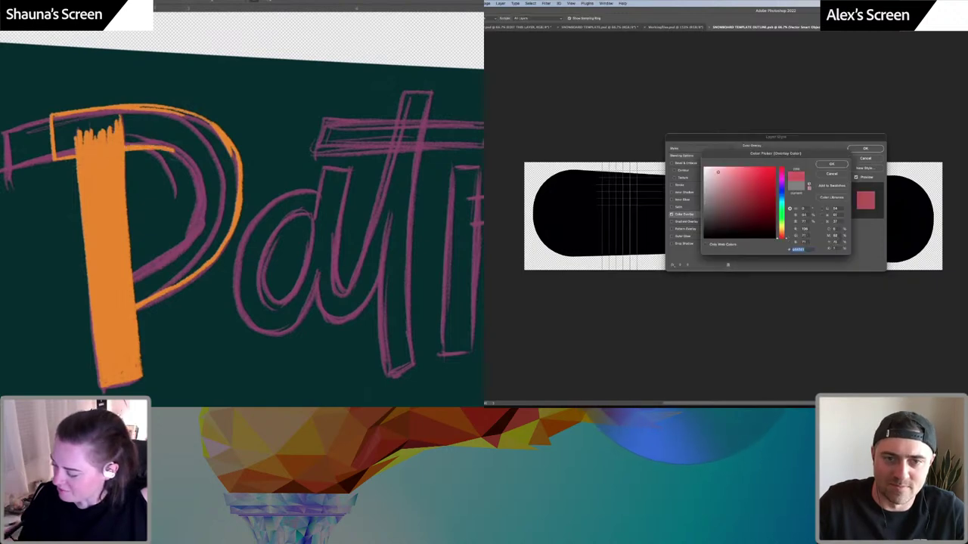
{"action": "left_click", "coordinate": [837, 164]}
{"action": "left_click", "coordinate": [865, 148]}
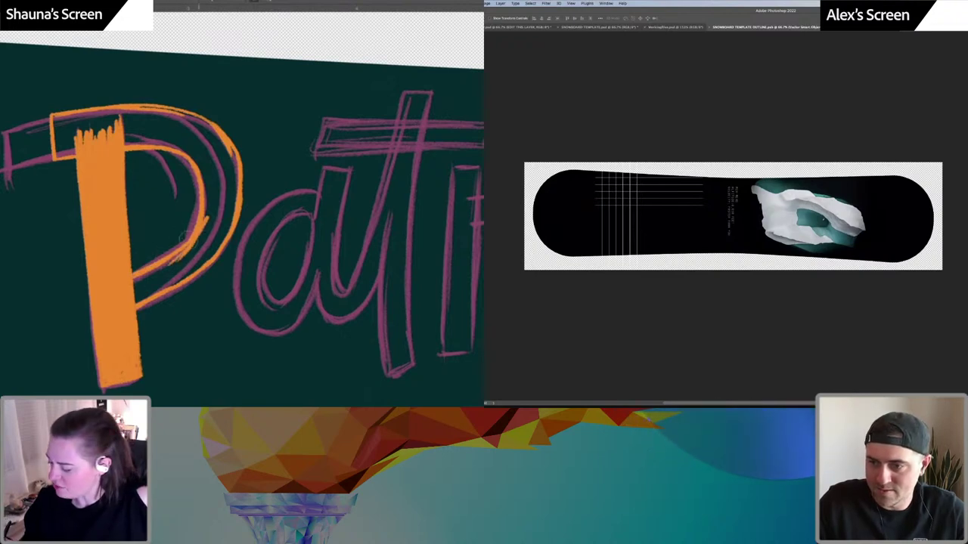
Start filling the P's bowl with orange strokes and move the white line grid to the left end of the snowboard
{"action": "left_click", "coordinate": [679, 190]}
{"action": "left_click_drag", "start_coordinate": [139, 284], "coordinate": [167, 278]}
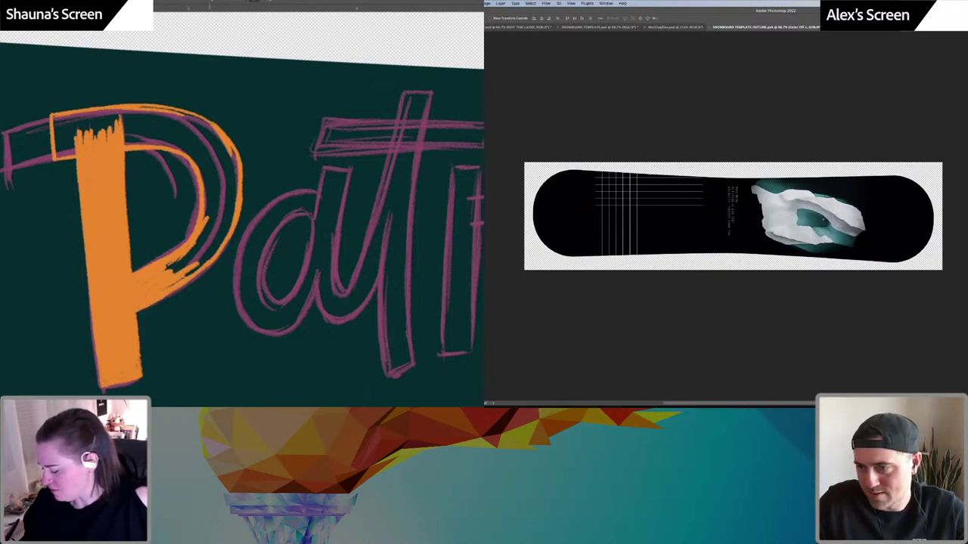
{"action": "mouse_move", "coordinate": [176, 134]}
{"action": "left_mouse_down"}
{"action": "mouse_move", "coordinate": [210, 179]}
{"action": "mouse_move", "coordinate": [202, 130]}
{"action": "left_mouse_up"}
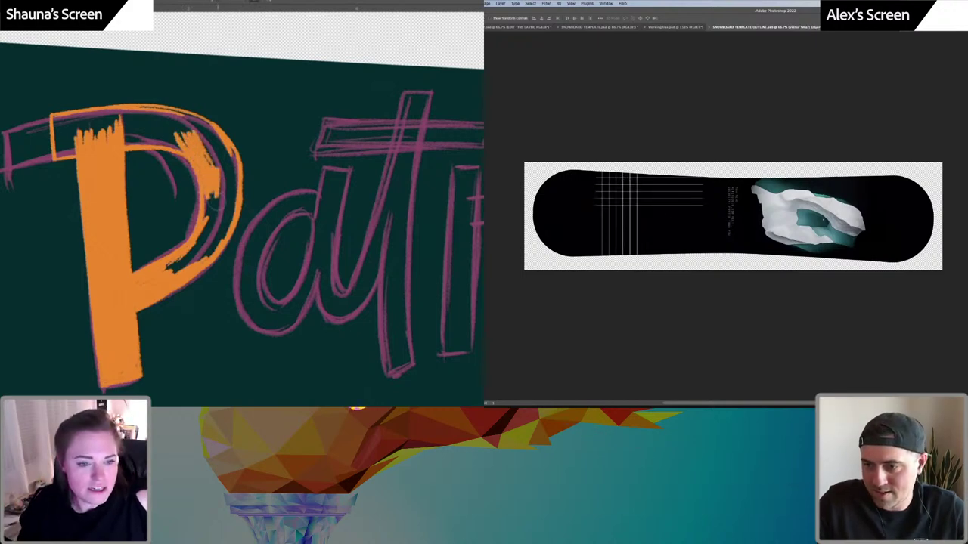
{"action": "left_click_drag", "start_coordinate": [630, 190], "coordinate": [618, 190]}
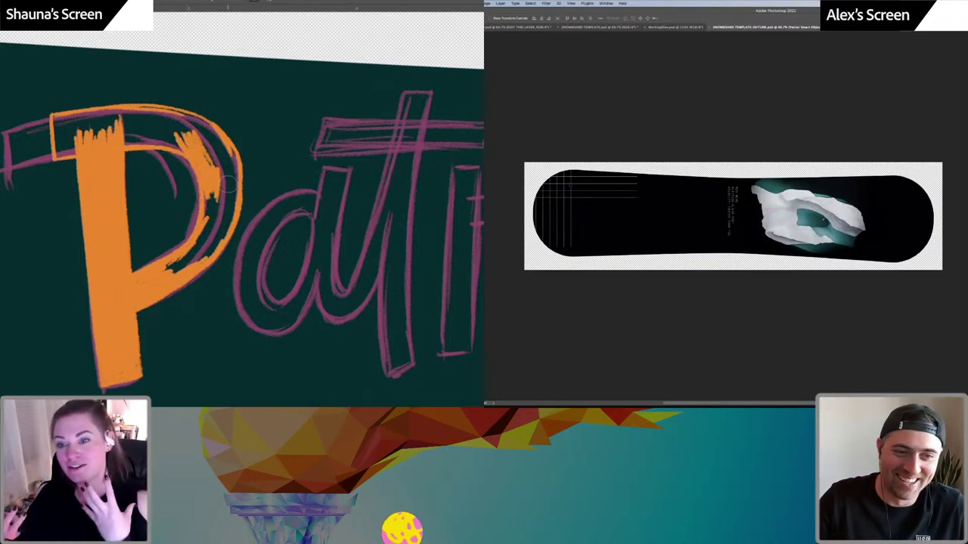
Try the line grid nearer the middle of the board and undo that move
{"action": "left_click_drag", "start_coordinate": [628, 196], "coordinate": [714, 217]}
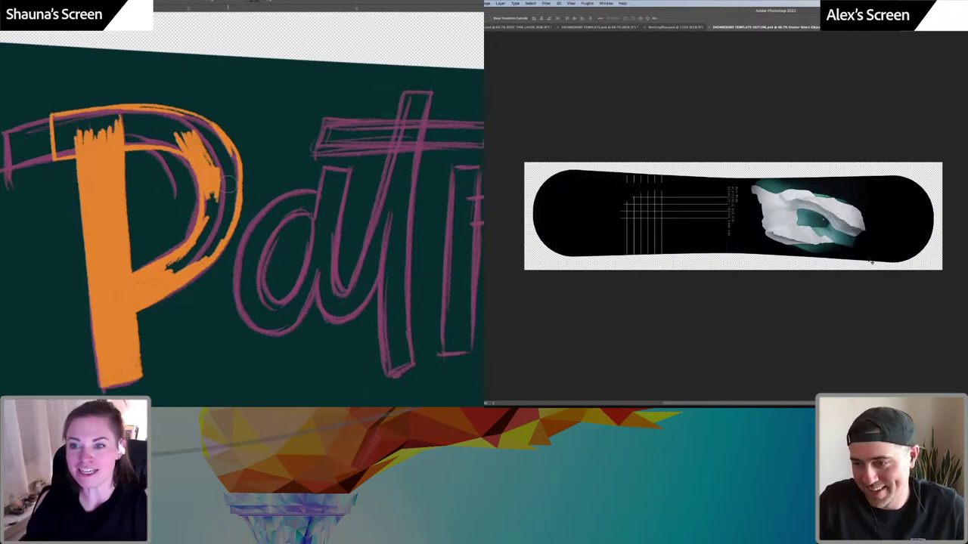
{"action": "key", "text": "super+z"}
{"action": "key", "text": "super+z"}
{"action": "key", "text": "super+shift+z"}
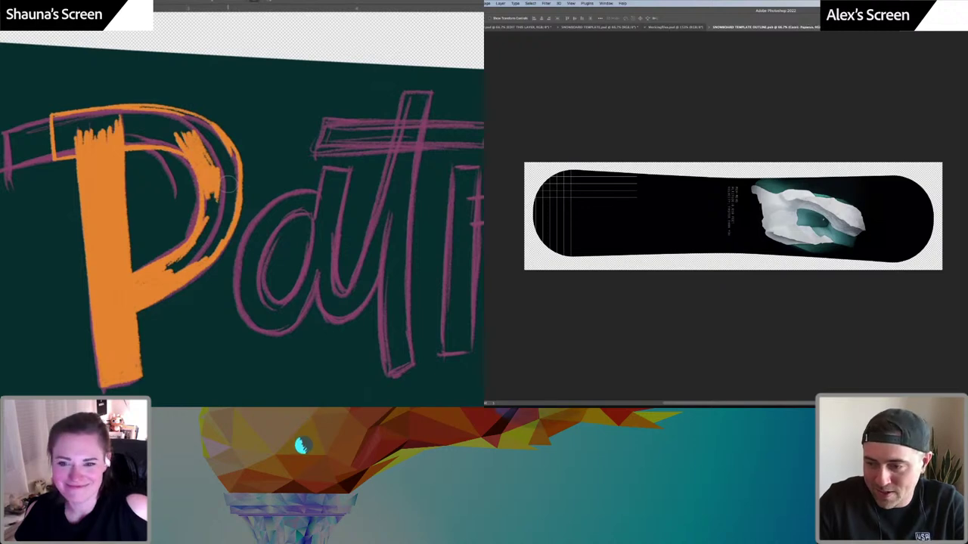
Fill the rest of the P's bowl and its upper serif with orange strokes
{"action": "mouse_move", "coordinate": [206, 198]}
{"action": "left_mouse_down"}
{"action": "mouse_move", "coordinate": [209, 220]}
{"action": "mouse_move", "coordinate": [176, 266]}
{"action": "mouse_move", "coordinate": [186, 241]}
{"action": "left_mouse_up"}
{"action": "mouse_move", "coordinate": [158, 277]}
{"action": "left_mouse_down"}
{"action": "mouse_move", "coordinate": [203, 256]}
{"action": "mouse_move", "coordinate": [228, 226]}
{"action": "mouse_move", "coordinate": [201, 248]}
{"action": "left_mouse_up"}
{"action": "scroll", "coordinate": [665, 186], "scroll_direction": "up", "scroll_amount": 3}
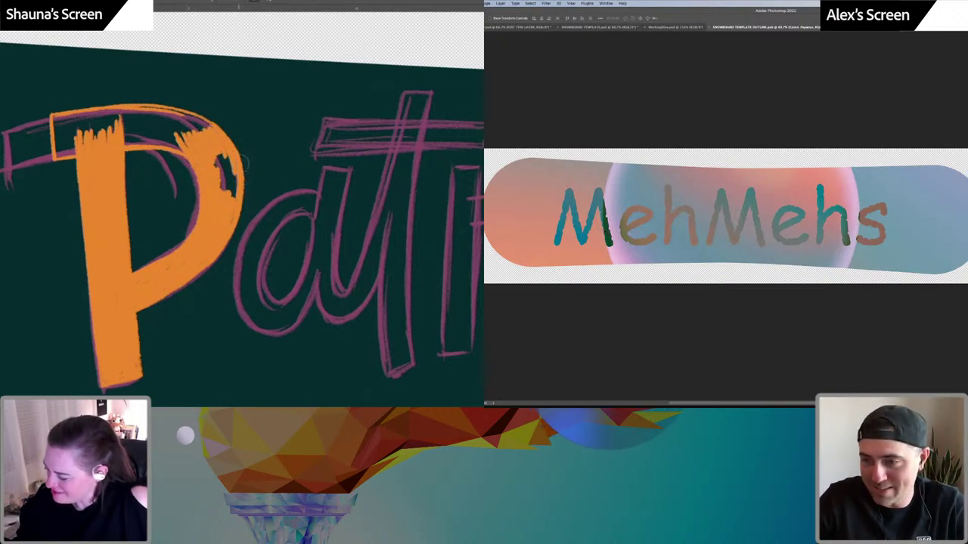
{"action": "mouse_move", "coordinate": [217, 154]}
{"action": "left_mouse_down"}
{"action": "mouse_move", "coordinate": [229, 195]}
{"action": "mouse_move", "coordinate": [234, 164]}
{"action": "left_mouse_up"}
{"action": "key", "text": "super+z"}
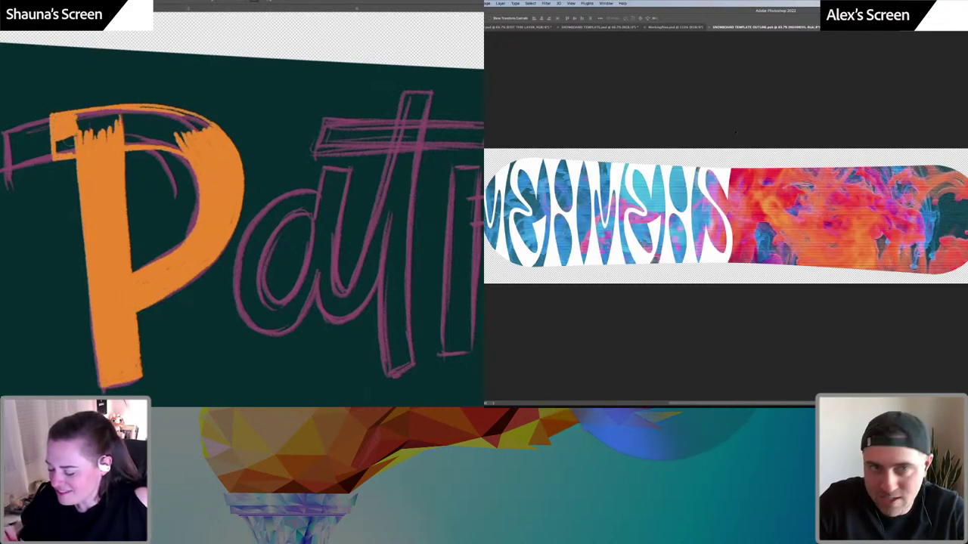
{"action": "mouse_move", "coordinate": [64, 143]}
{"action": "left_mouse_down"}
{"action": "mouse_move", "coordinate": [73, 150]}
{"action": "mouse_move", "coordinate": [123, 119]}
{"action": "left_mouse_up"}
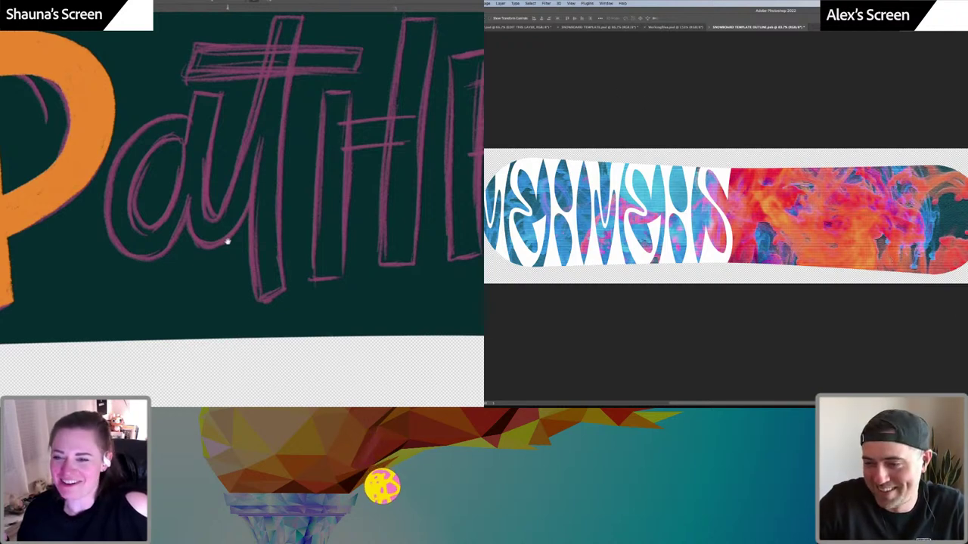
Compare the open snowboard template and mockup documents, viewing the black board on the mockup character and standing boards
{"action": "left_click", "coordinate": [666, 28]}
{"action": "left_click", "coordinate": [756, 27]}
{"action": "left_click", "coordinate": [599, 27]}
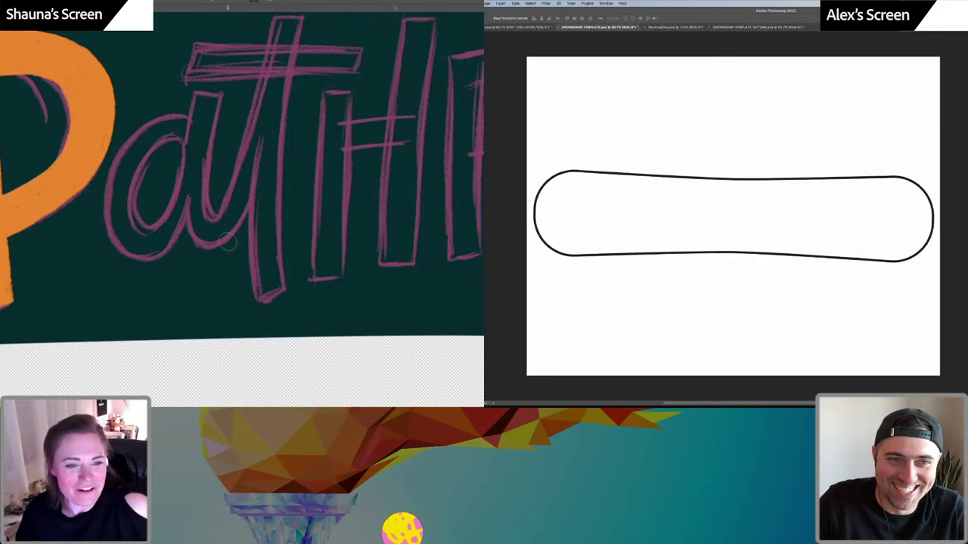
{"action": "key", "text": "ctrl+Tab"}
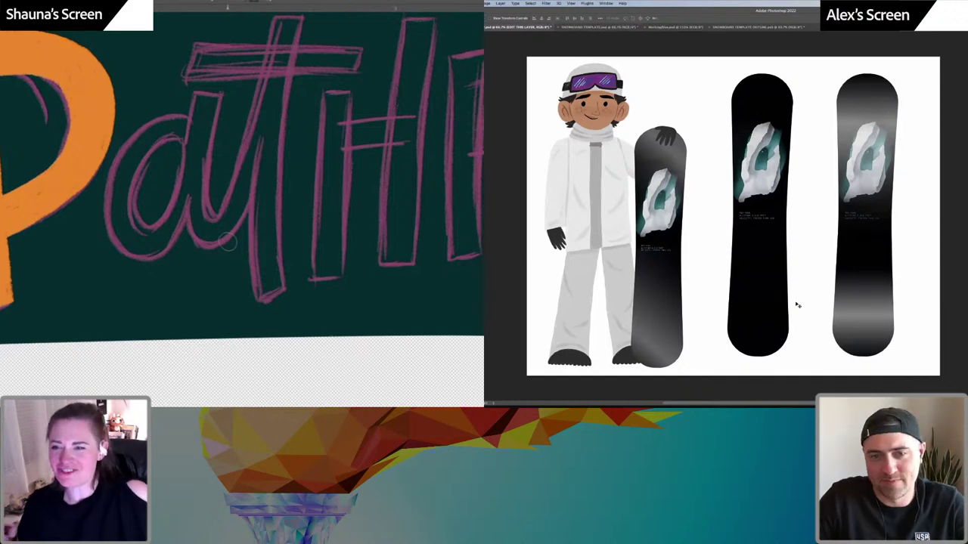
{"action": "left_click", "coordinate": [584, 28]}
{"action": "left_click", "coordinate": [756, 27]}
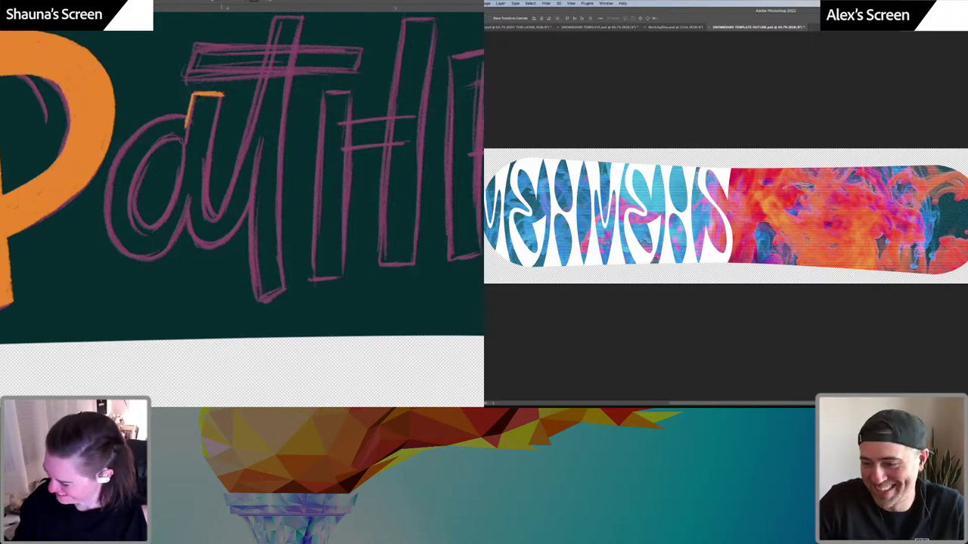
Outline the a's stem in orange, and in Illustrator duplicate the small square line grid to its right
{"action": "left_click_drag", "start_coordinate": [221, 95], "coordinate": [217, 117]}
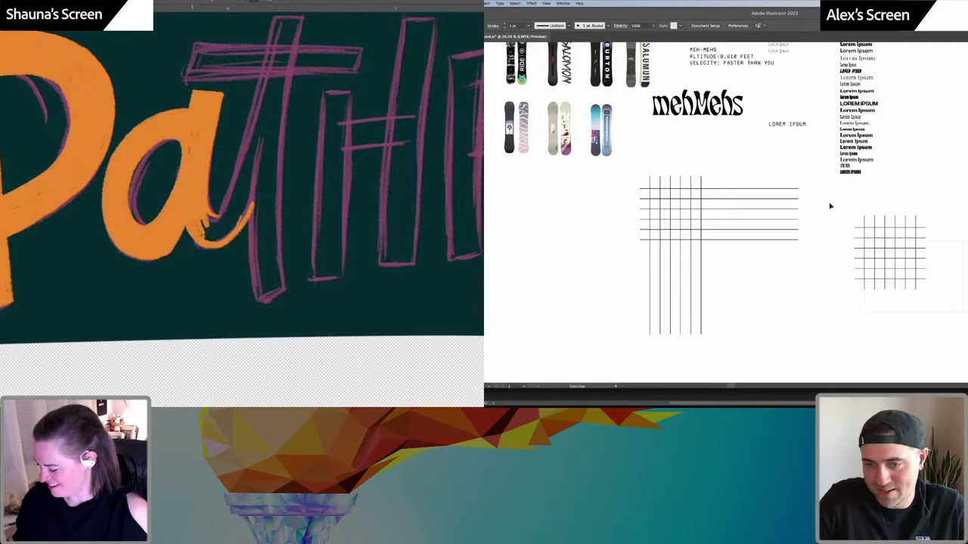
{"action": "left_click_drag", "start_coordinate": [830, 206], "coordinate": [831, 205]}
{"action": "left_click", "coordinate": [854, 199]}
{"action": "scroll", "coordinate": [850, 197], "scroll_direction": "right", "scroll_amount": 3}
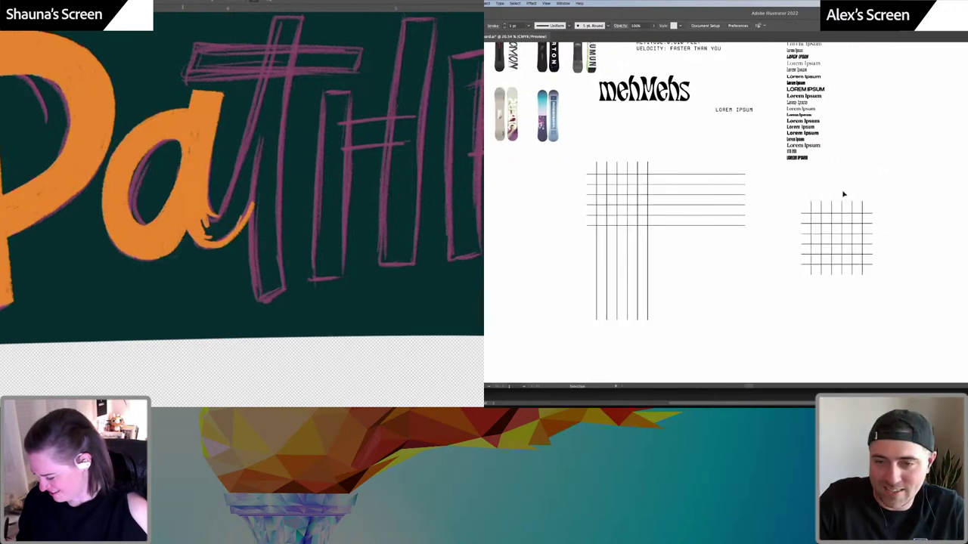
{"action": "left_click_drag", "start_coordinate": [890, 294], "coordinate": [880, 297]}
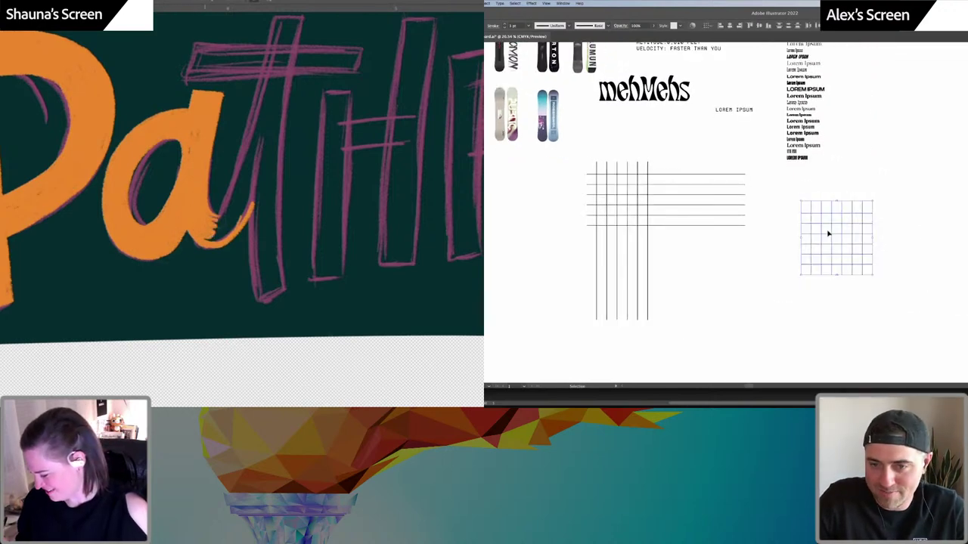
{"action": "left_click_drag", "start_coordinate": [829, 235], "coordinate": [952, 234]}
{"action": "left_click", "coordinate": [901, 204]}
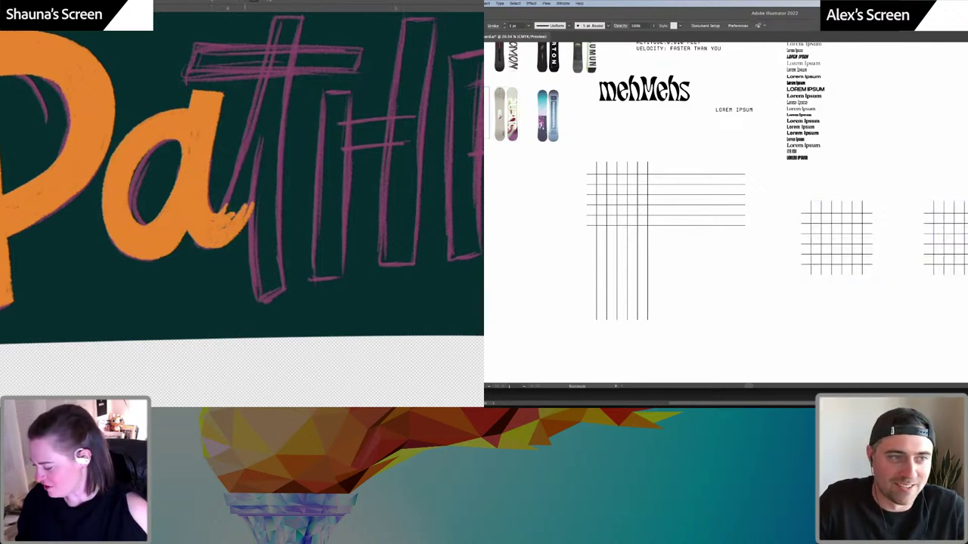
Draw a small black square about 114 px wide, move it onto the duplicated grid, and outline the T's left edge in orange
{"action": "mouse_move", "coordinate": [897, 156]}
{"action": "left_mouse_down"}
{"action": "mouse_move", "coordinate": [917, 175]}
{"action": "mouse_move", "coordinate": [902, 161]}
{"action": "left_mouse_up"}
{"action": "left_click_drag", "start_coordinate": [271, 19], "coordinate": [263, 59]}
{"action": "left_click_drag", "start_coordinate": [897, 155], "coordinate": [898, 157]}
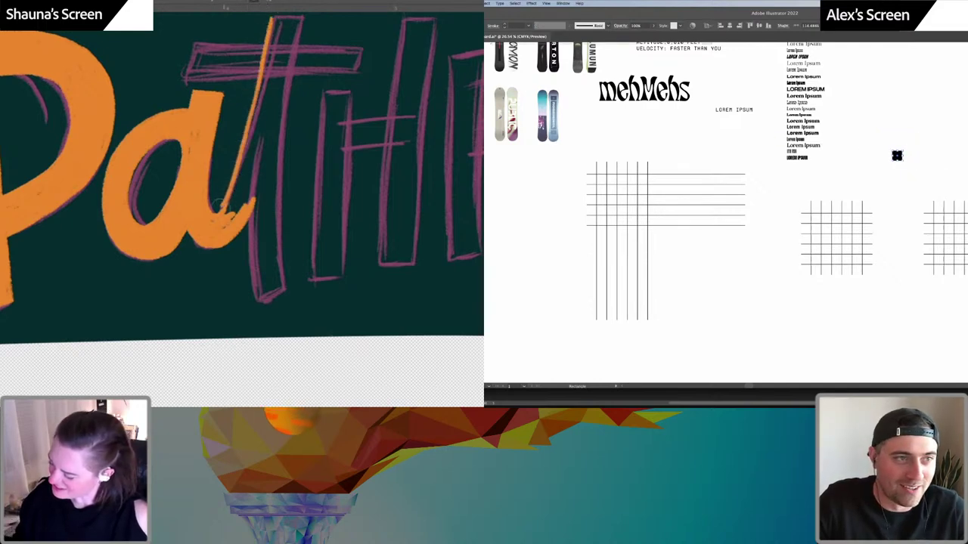
{"action": "key", "text": "a"}
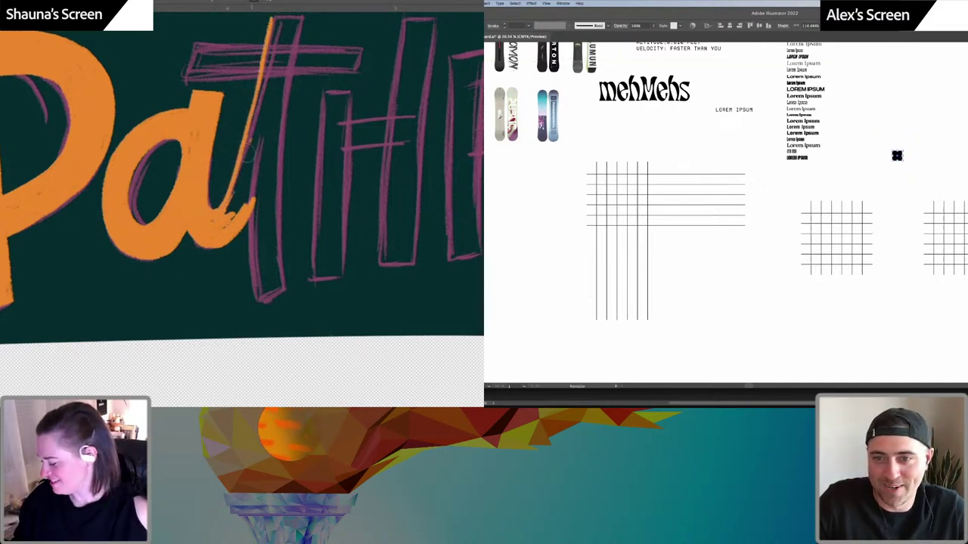
{"action": "left_click_drag", "start_coordinate": [234, 201], "coordinate": [258, 145]}
{"action": "mouse_move", "coordinate": [897, 155]}
{"action": "left_mouse_down"}
{"action": "mouse_move", "coordinate": [854, 177]}
{"action": "mouse_move", "coordinate": [944, 220]}
{"action": "left_mouse_up"}
{"action": "left_click", "coordinate": [854, 176]}
{"action": "scroll", "coordinate": [945, 216], "scroll_direction": "right", "scroll_amount": 5}
{"action": "scroll", "coordinate": [953, 157], "scroll_direction": "up", "scroll_amount": 5}
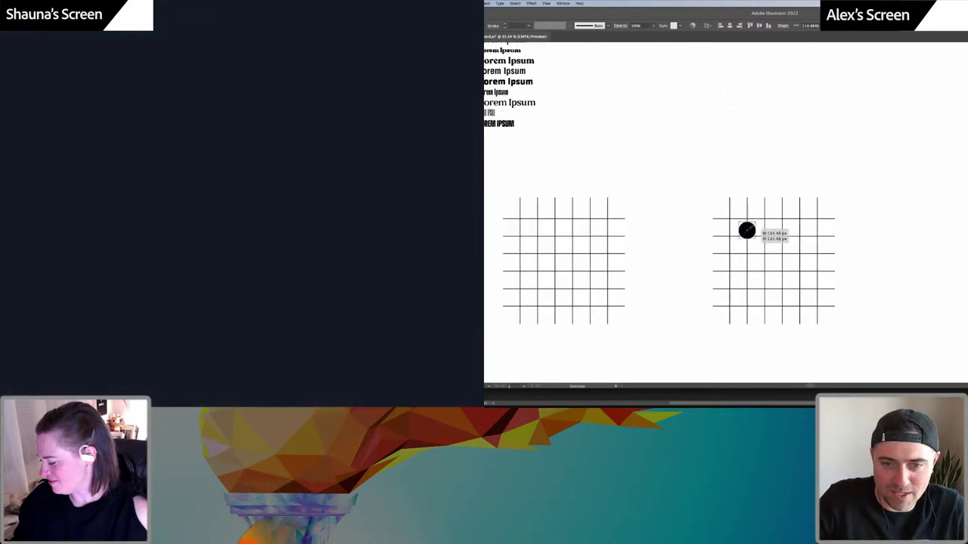
Set the black square's corner radius to 0 px and scale the square down to about 71 px
{"action": "key", "text": "a"}
{"action": "left_click_drag", "start_coordinate": [747, 230], "coordinate": [817, 214]}
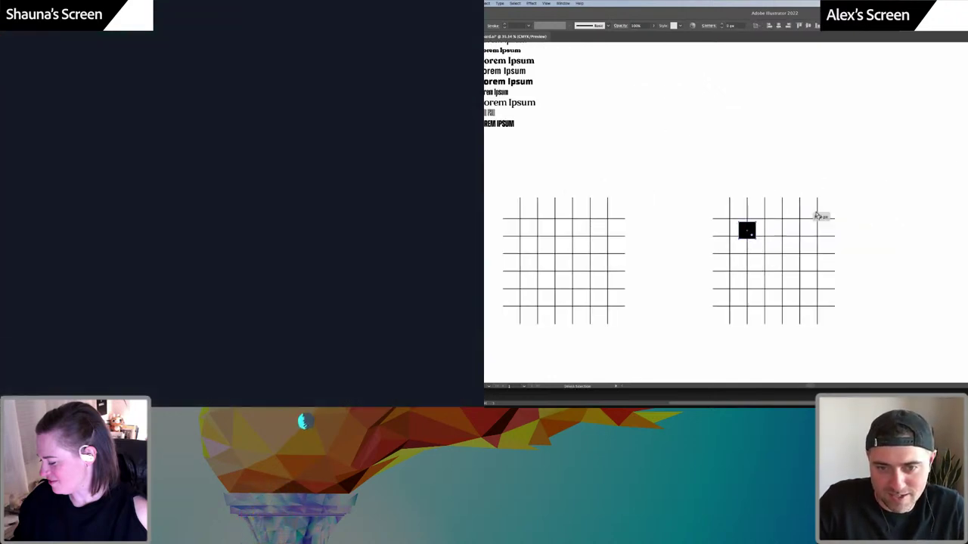
{"action": "key", "text": "v"}
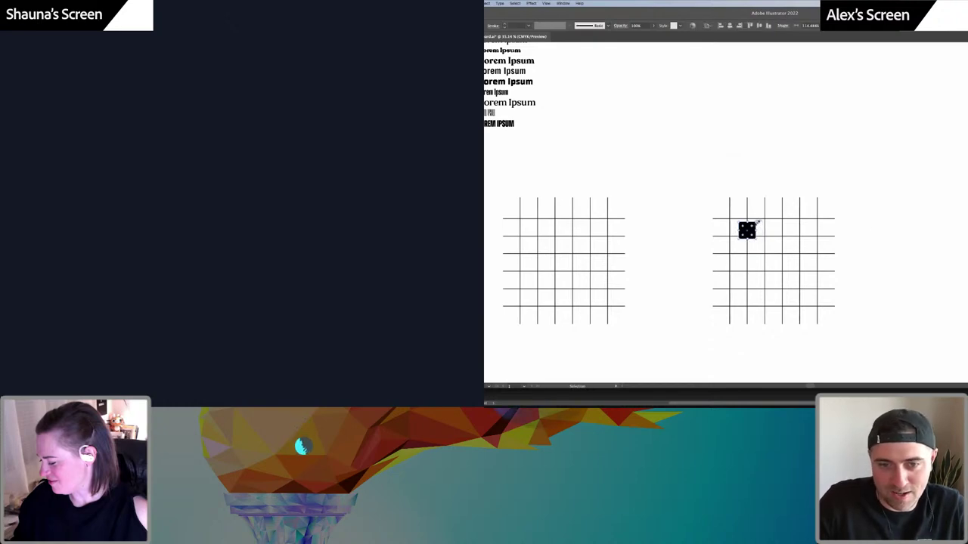
{"action": "left_click_drag", "start_coordinate": [756, 222], "coordinate": [752, 226]}
{"action": "left_click", "coordinate": [830, 210]}
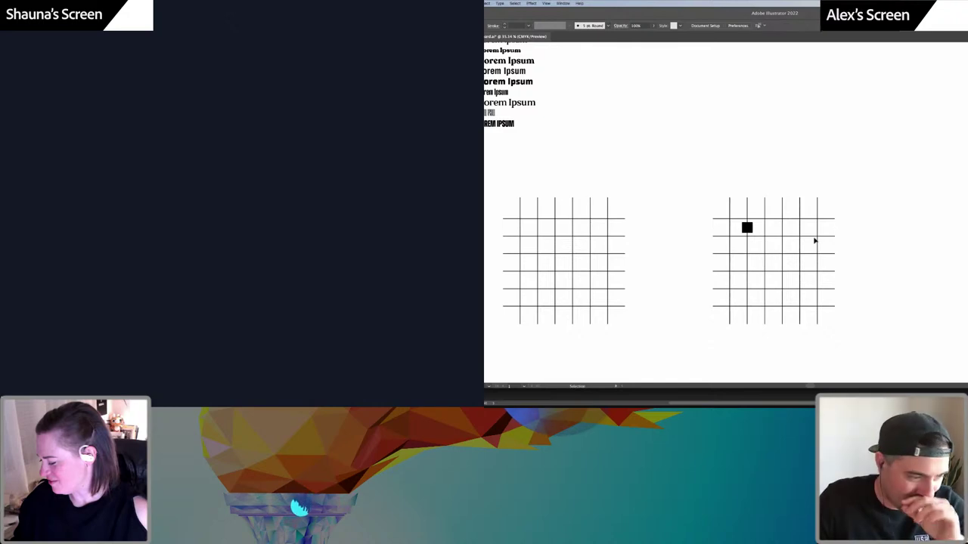
{"action": "left_click", "coordinate": [746, 228]}
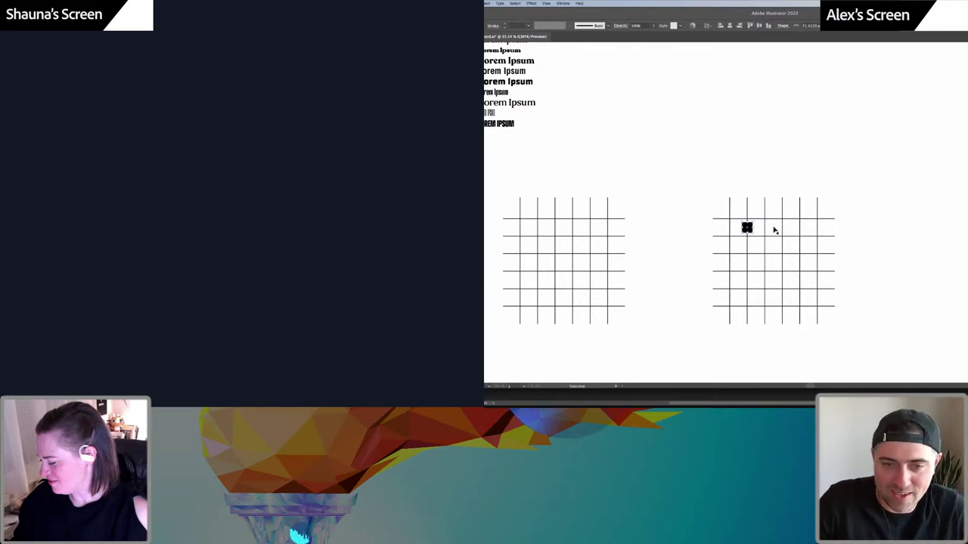
{"action": "left_click", "coordinate": [914, 210]}
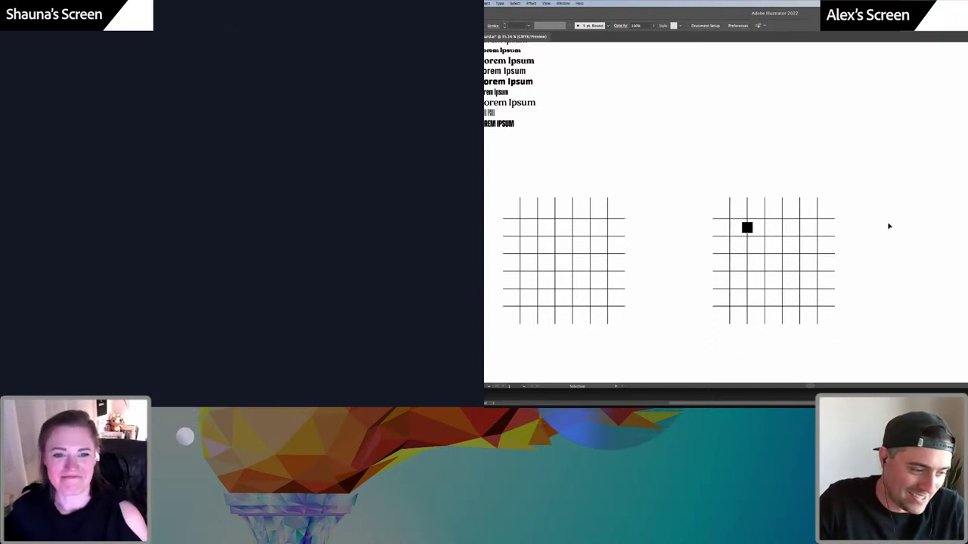
{"action": "left_click", "coordinate": [747, 227]}
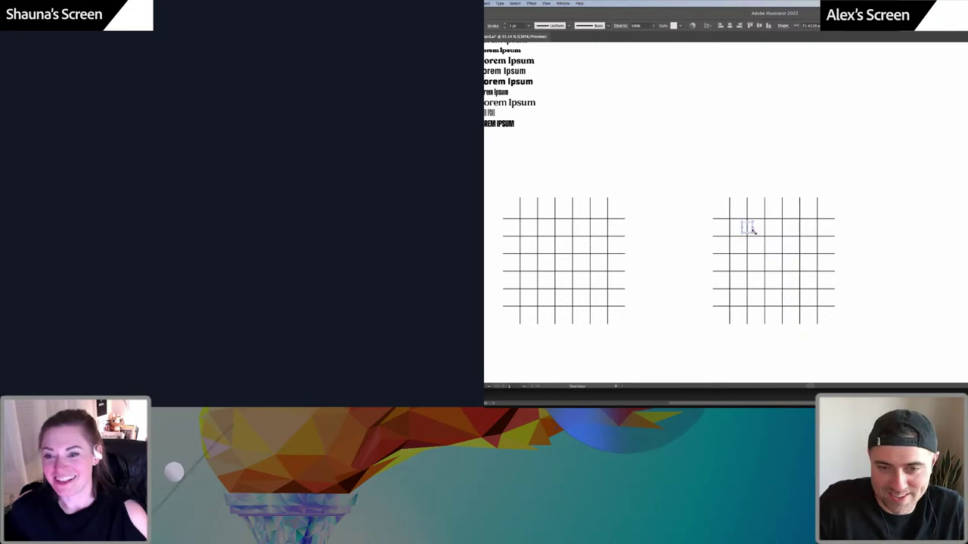
{"action": "left_click", "coordinate": [897, 223]}
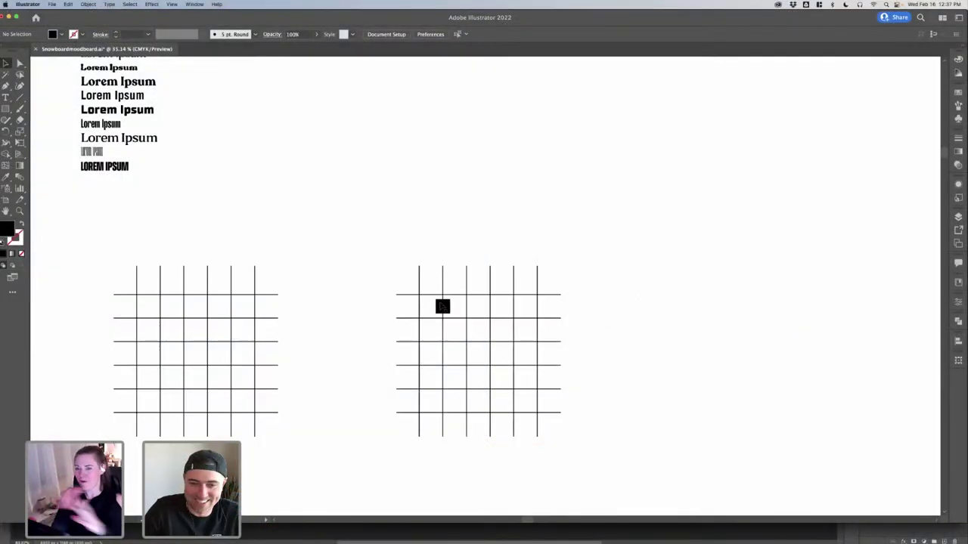
Copy the black square one cell diagonally down and repeat the copy three times to form a diagonal of five squares
{"action": "scroll", "coordinate": [459, 315], "scroll_direction": "right", "scroll_amount": 3}
{"action": "scroll", "coordinate": [459, 315], "scroll_direction": "down", "scroll_amount": 1}
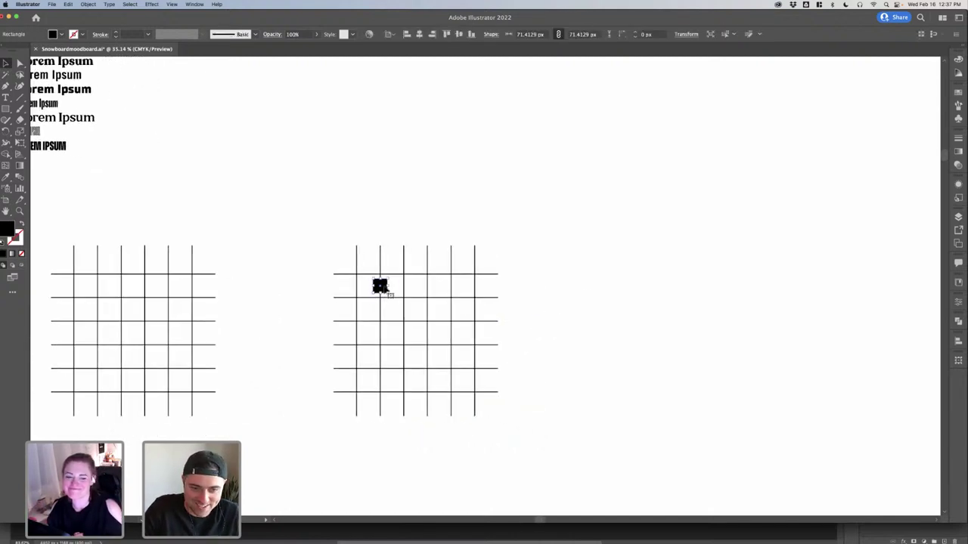
{"action": "left_click_drag", "start_coordinate": [384, 287], "coordinate": [408, 313]}
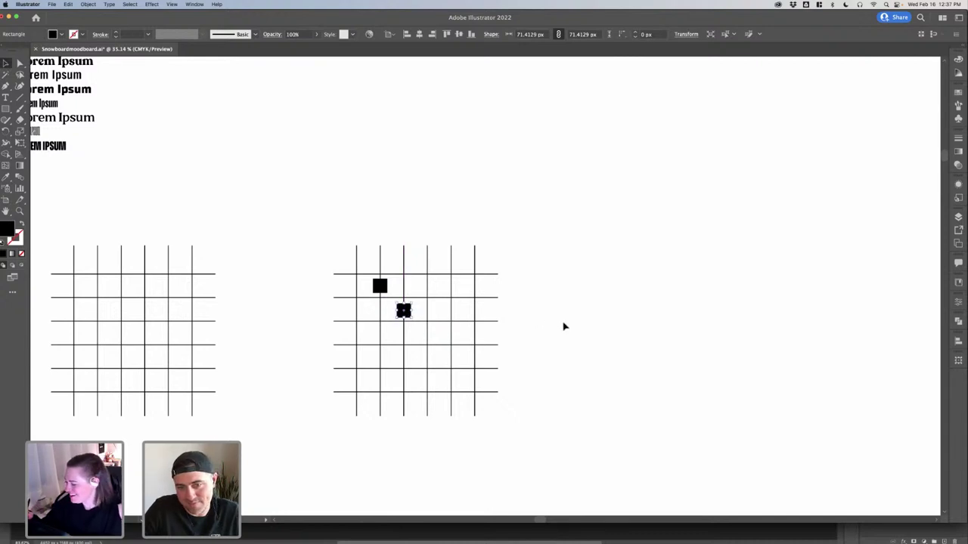
{"action": "key", "text": "super+d"}
{"action": "key", "text": "super+d"}
{"action": "key", "text": "super+d"}
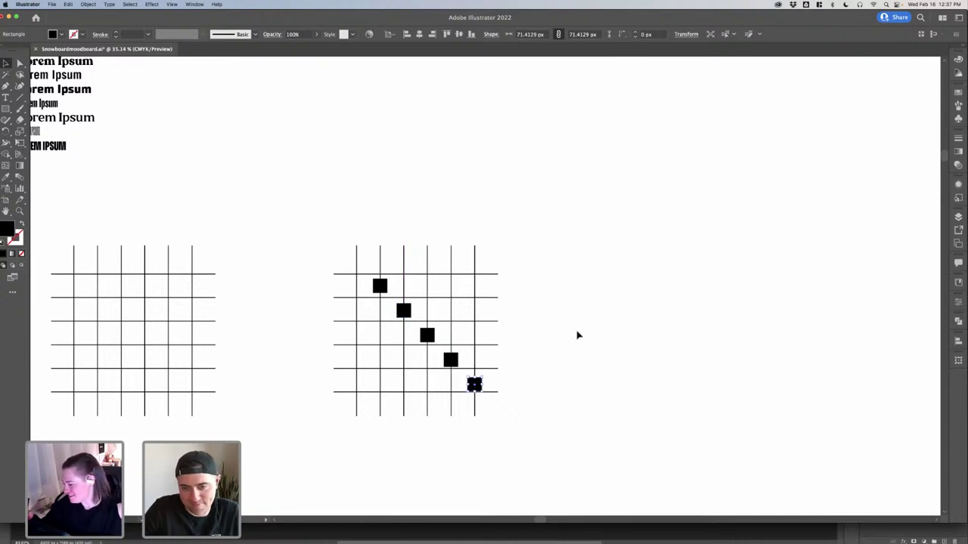
Vertically center the first black square between the grid's top two horizontal lines
{"action": "left_click", "coordinate": [360, 307]}
{"action": "left_click", "coordinate": [381, 287]}
{"action": "left_click", "coordinate": [391, 298]}
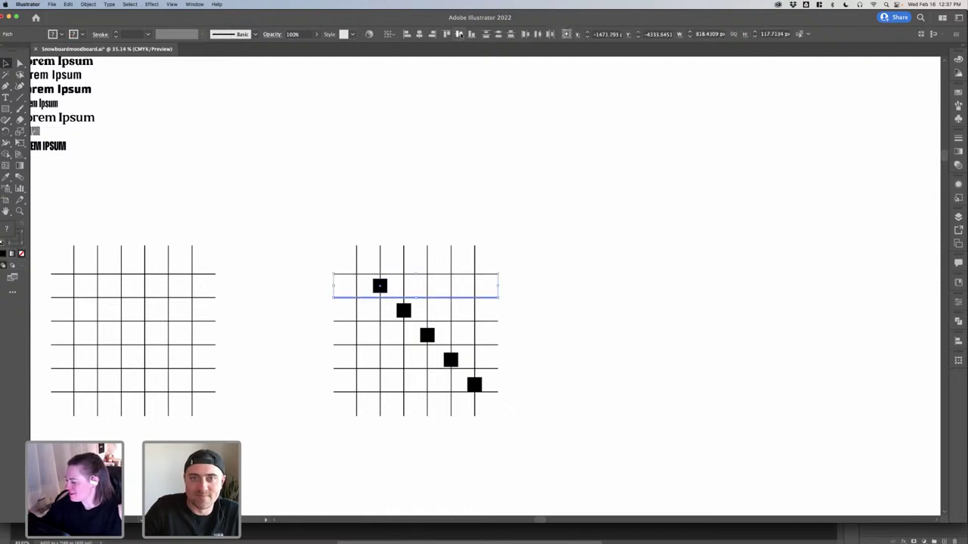
{"action": "left_click", "coordinate": [484, 317]}
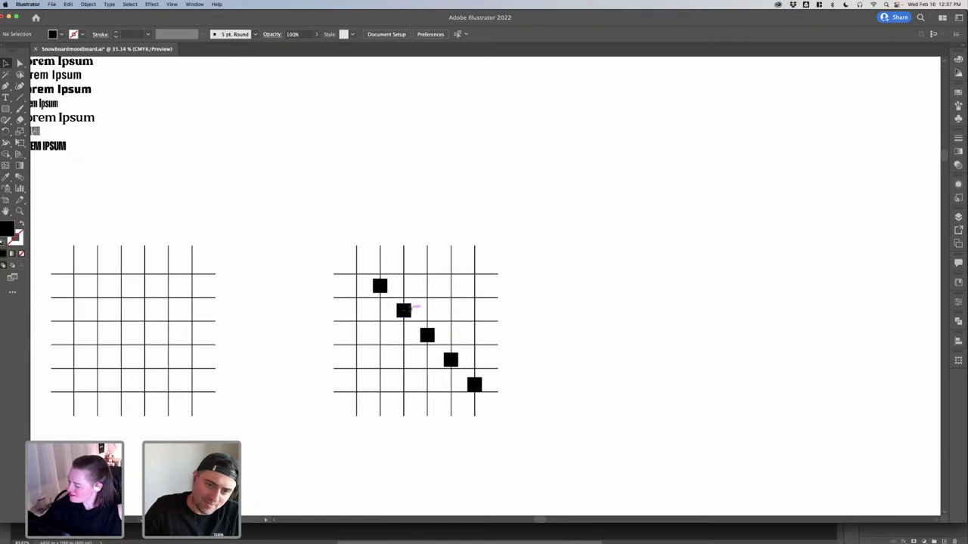
Scatter the last three squares, moving the third to the first row, the fourth to the fourth row and the fifth above the top line
{"action": "left_click", "coordinate": [408, 309]}
{"action": "left_click_drag", "start_coordinate": [428, 336], "coordinate": [427, 286]}
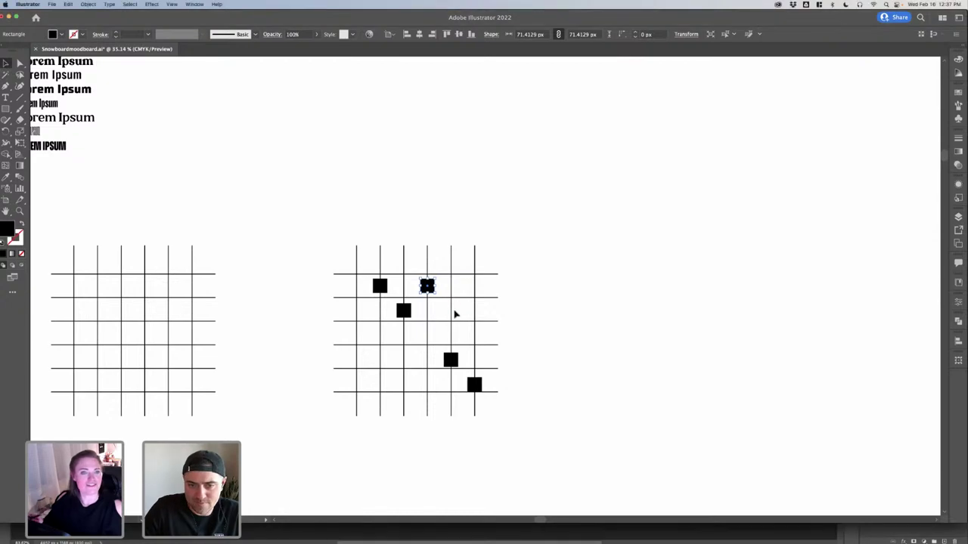
{"action": "left_click", "coordinate": [447, 330]}
{"action": "left_click_drag", "start_coordinate": [455, 362], "coordinate": [459, 312]}
{"action": "left_click_drag", "start_coordinate": [476, 378], "coordinate": [476, 253]}
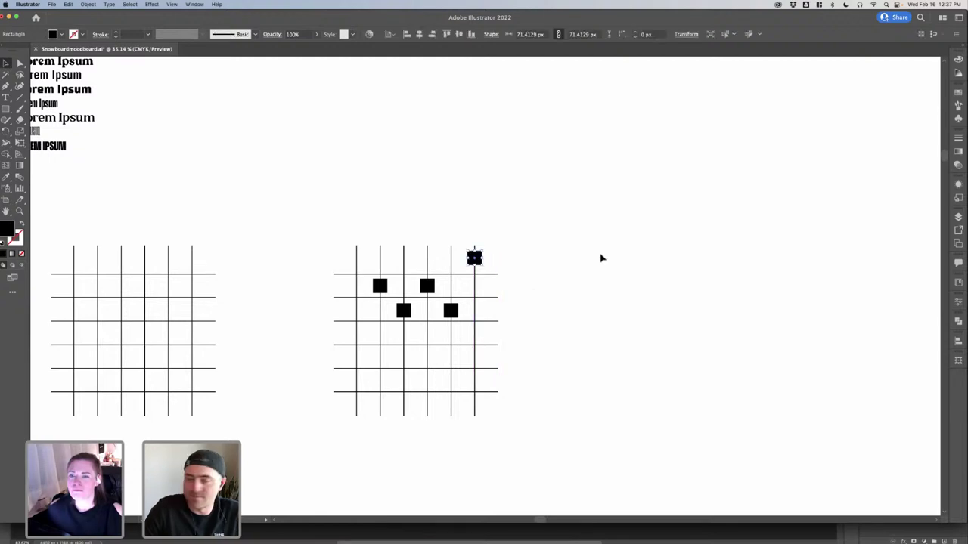
{"action": "left_click", "coordinate": [772, 276]}
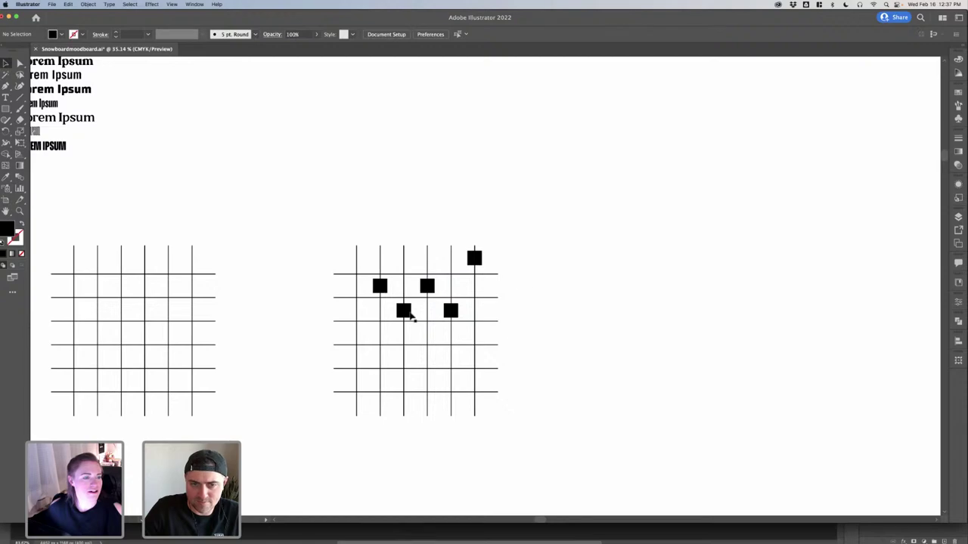
{"action": "left_click_drag", "start_coordinate": [456, 318], "coordinate": [457, 364]}
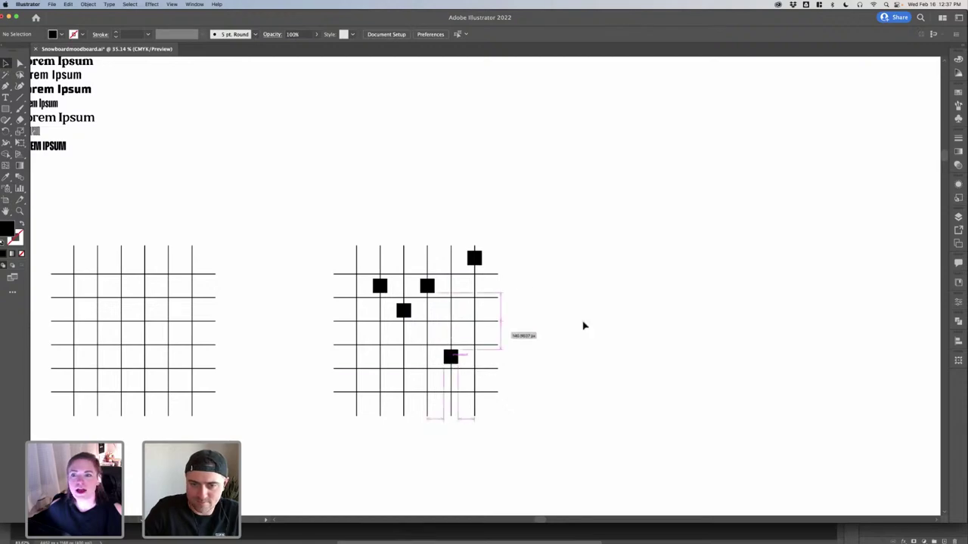
{"action": "left_click", "coordinate": [583, 326]}
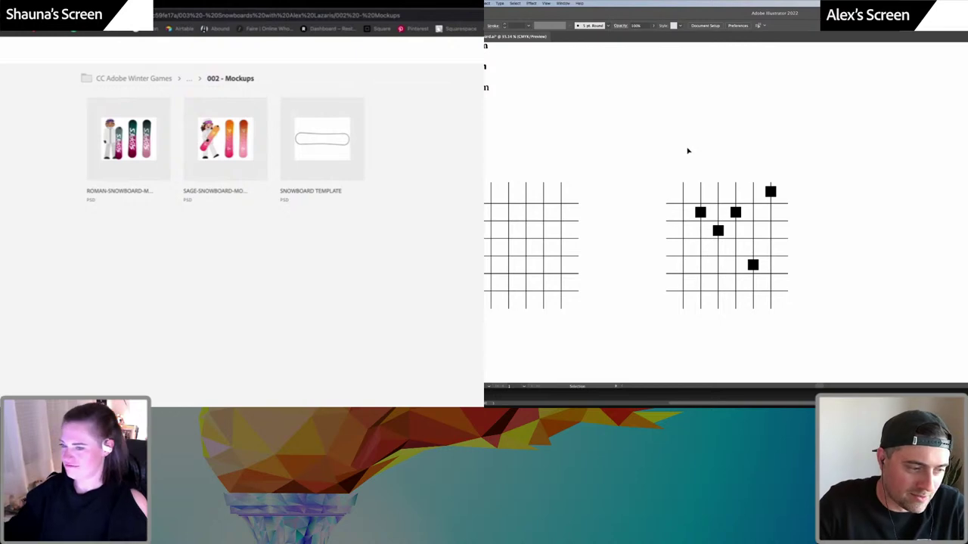
Place another copy of the empty line grid to the right of the grid with the black squares
{"action": "left_click_drag", "start_coordinate": [644, 152], "coordinate": [782, 305]}
{"action": "left_click", "coordinate": [825, 323]}
{"action": "scroll", "coordinate": [826, 323], "scroll_direction": "down", "scroll_amount": 2}
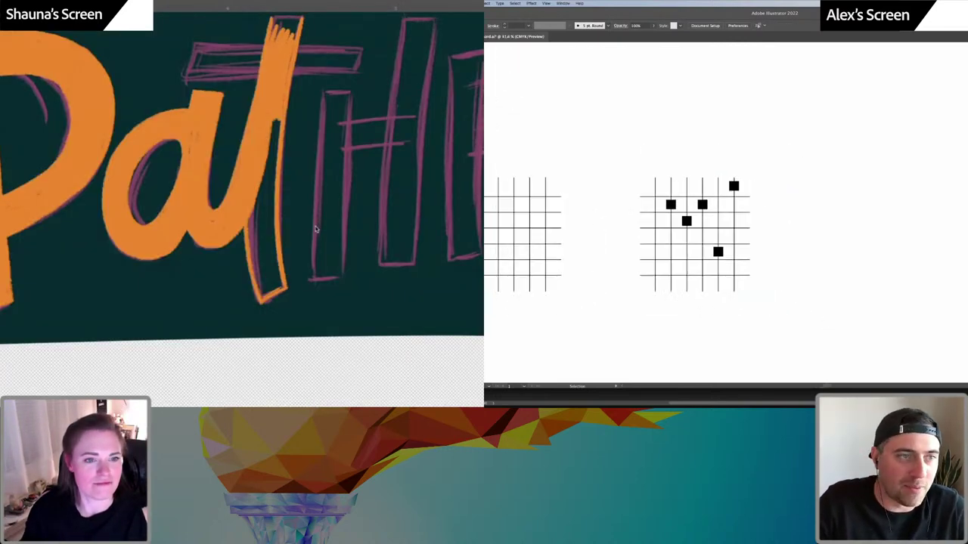
{"action": "mouse_move", "coordinate": [562, 284]}
{"action": "left_mouse_down"}
{"action": "mouse_move", "coordinate": [945, 219]}
{"action": "mouse_move", "coordinate": [940, 212]}
{"action": "left_mouse_up"}
{"action": "left_click", "coordinate": [919, 151]}
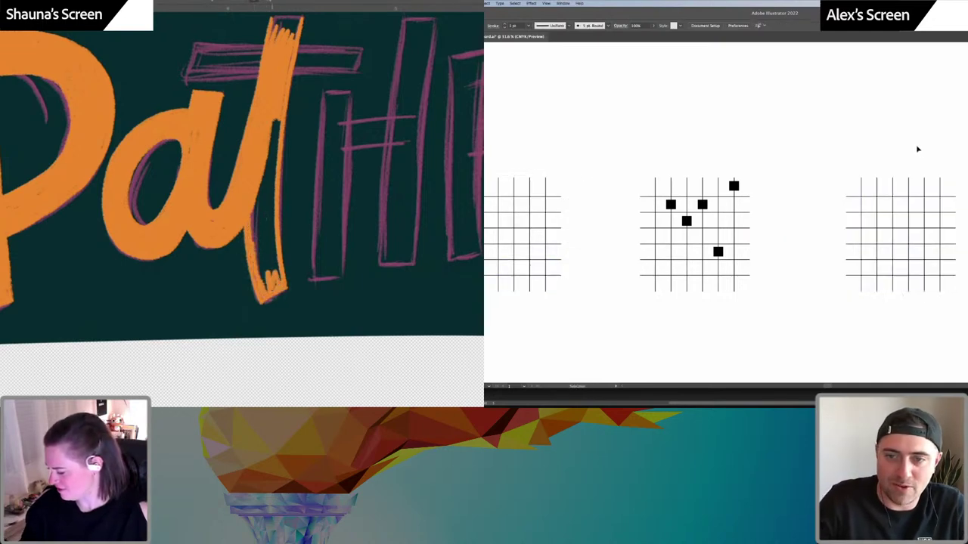
{"action": "key", "text": "backslash"}
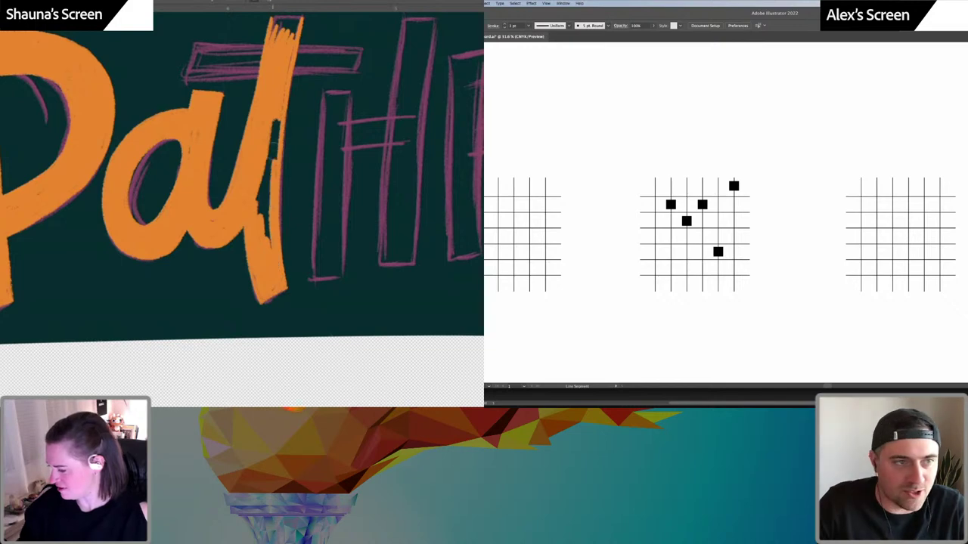
{"action": "key", "text": "v"}
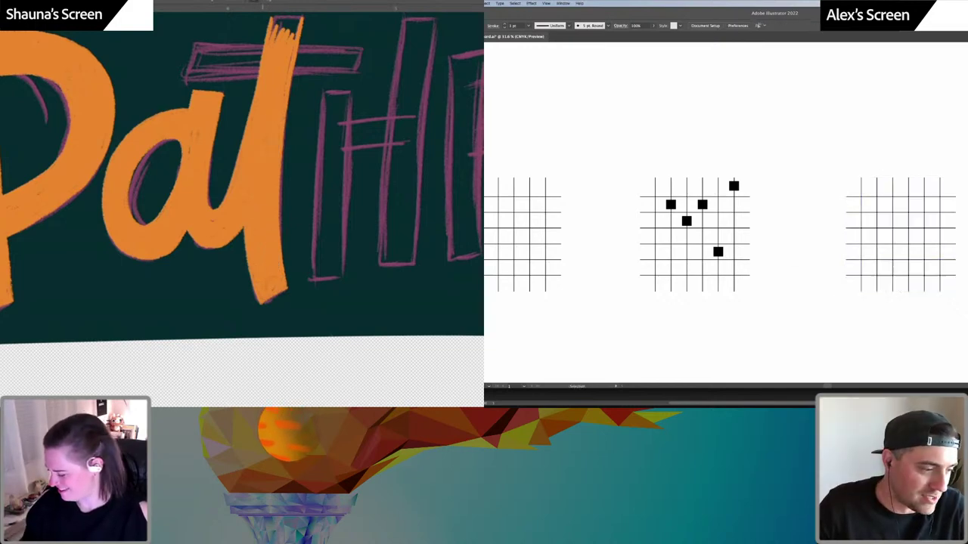
{"action": "key", "text": "p"}
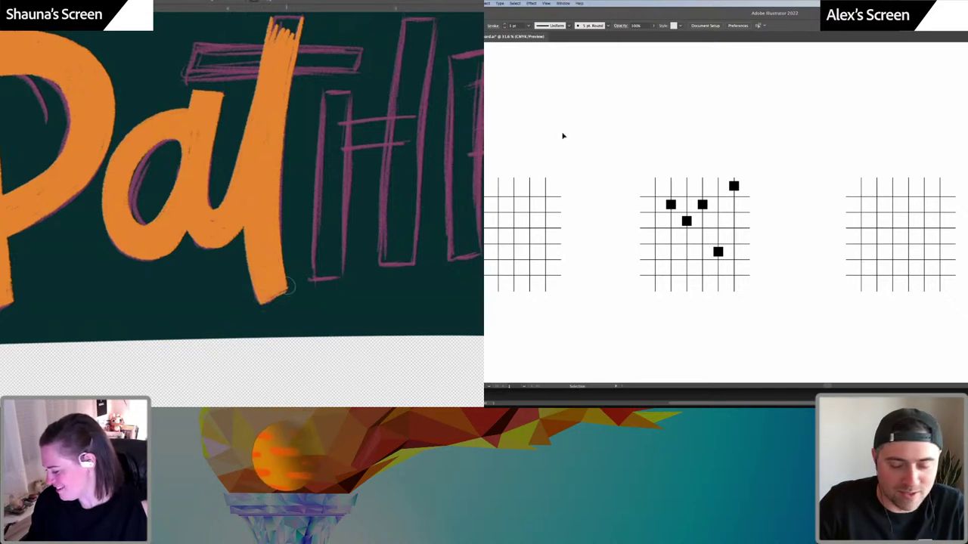
Draw an S-shaped wave with one peak and one trough across the empty line grid using the Pen tool
{"action": "left_click", "coordinate": [860, 276]}
{"action": "left_click_drag", "start_coordinate": [179, 232], "coordinate": [241, 321]}
{"action": "left_click_drag", "start_coordinate": [885, 214], "coordinate": [892, 288]}
{"action": "left_click_drag", "start_coordinate": [416, 185], "coordinate": [280, 205]}
{"action": "mouse_move", "coordinate": [893, 289]}
{"action": "left_mouse_down"}
{"action": "mouse_move", "coordinate": [897, 300]}
{"action": "mouse_move", "coordinate": [912, 292]}
{"action": "left_mouse_up"}
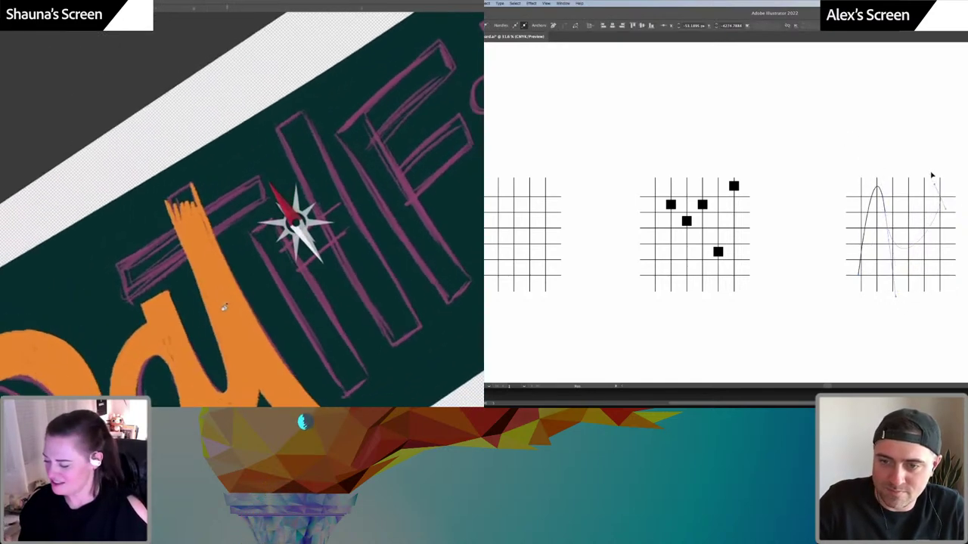
{"action": "left_click_drag", "start_coordinate": [932, 175], "coordinate": [940, 153]}
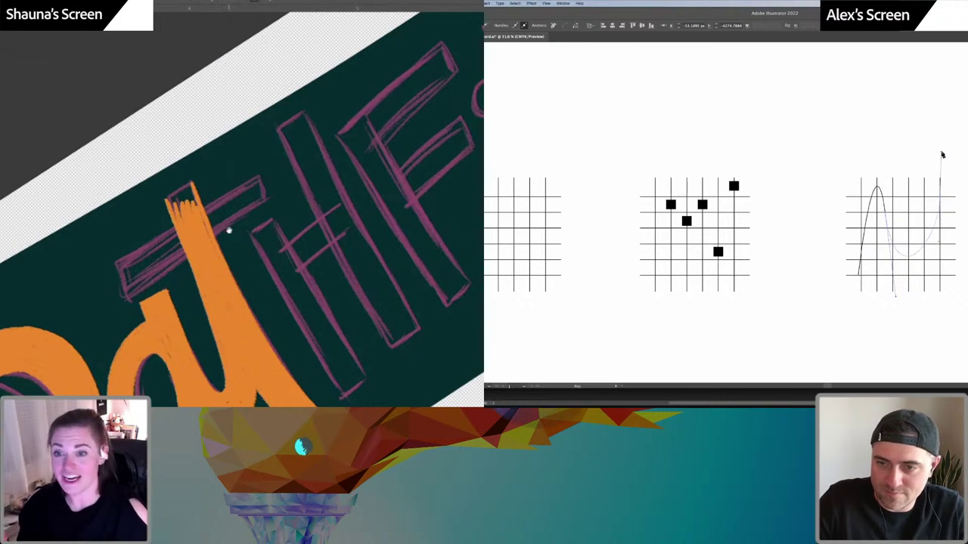
Reshape the wave so it stays within the grid and ends near the grid's uppermost horizontal line
{"action": "left_click_drag", "start_coordinate": [229, 229], "coordinate": [242, 195]}
{"action": "left_click_drag", "start_coordinate": [886, 217], "coordinate": [902, 231]}
{"action": "left_click", "coordinate": [886, 236]}
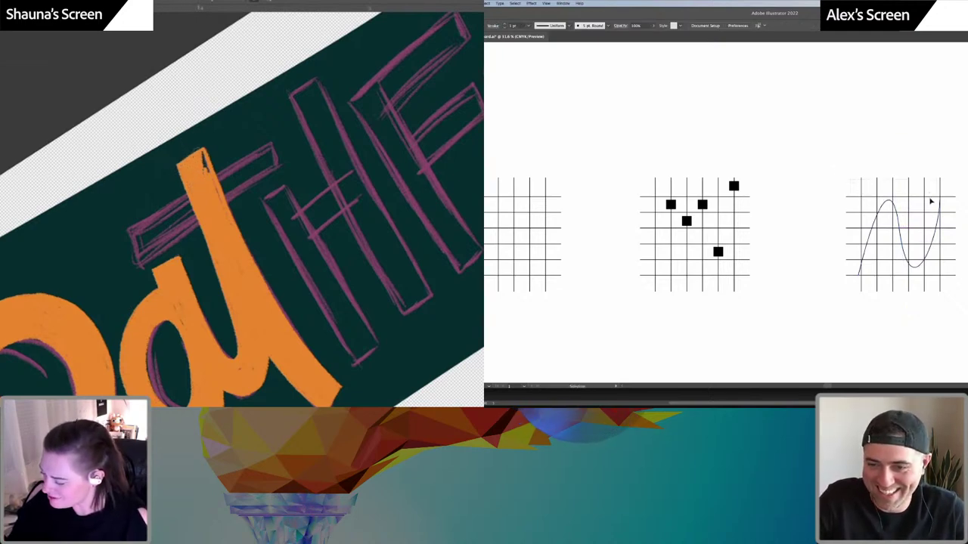
Make all vertical grid lines behind the wave dashed, and outline the t's crossbar in orange along the sketch
{"action": "left_click_drag", "start_coordinate": [932, 193], "coordinate": [932, 194]}
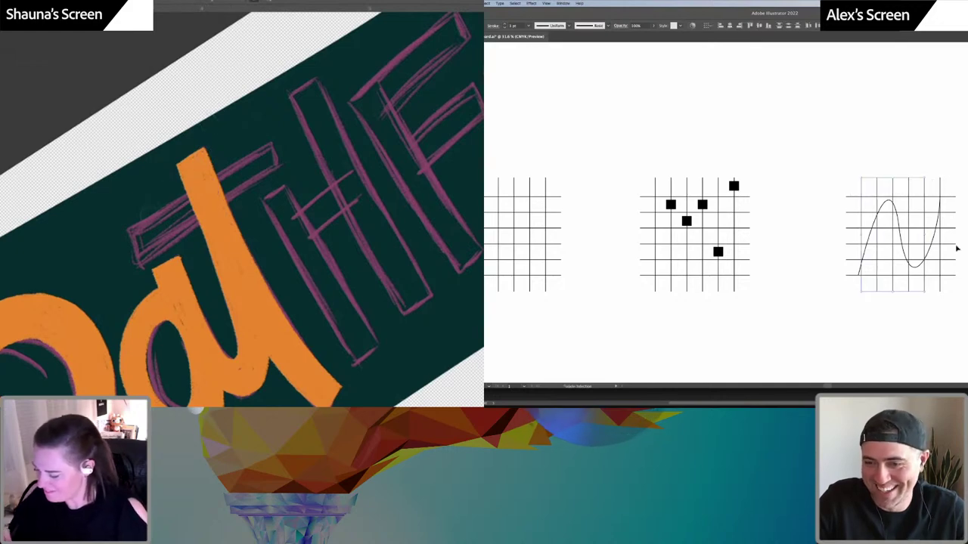
{"action": "left_click", "coordinate": [941, 266], "text": "shift"}
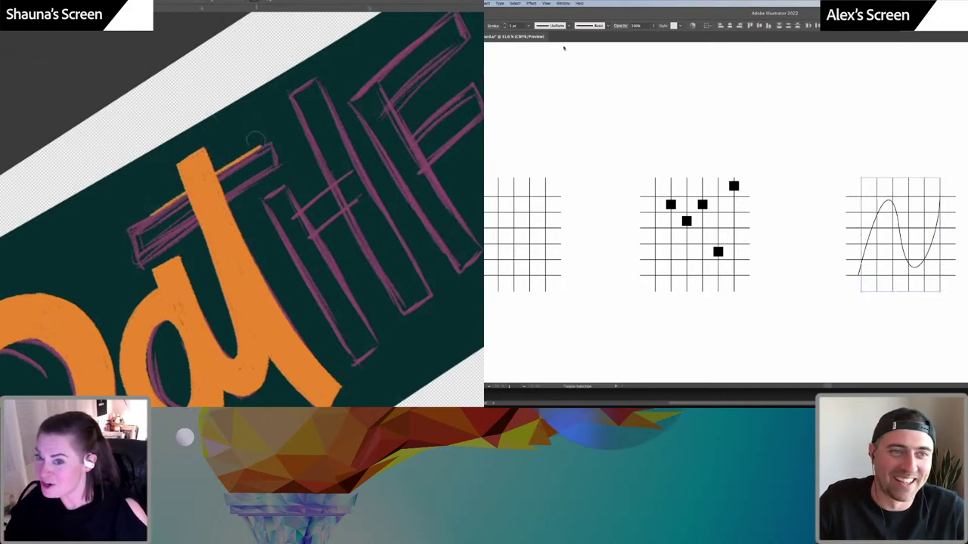
{"action": "key", "text": "v"}
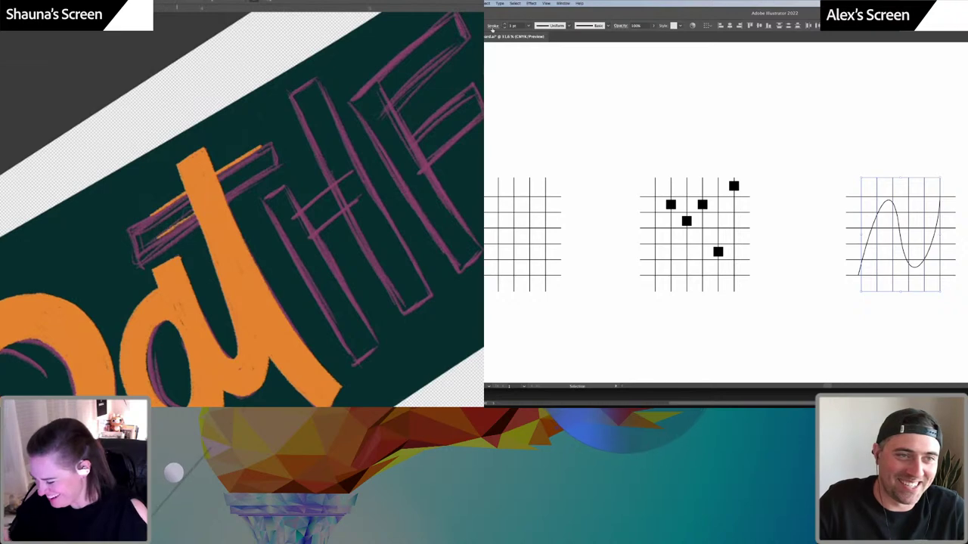
{"action": "left_click", "coordinate": [492, 26]}
{"action": "left_click_drag", "start_coordinate": [269, 167], "coordinate": [157, 240]}
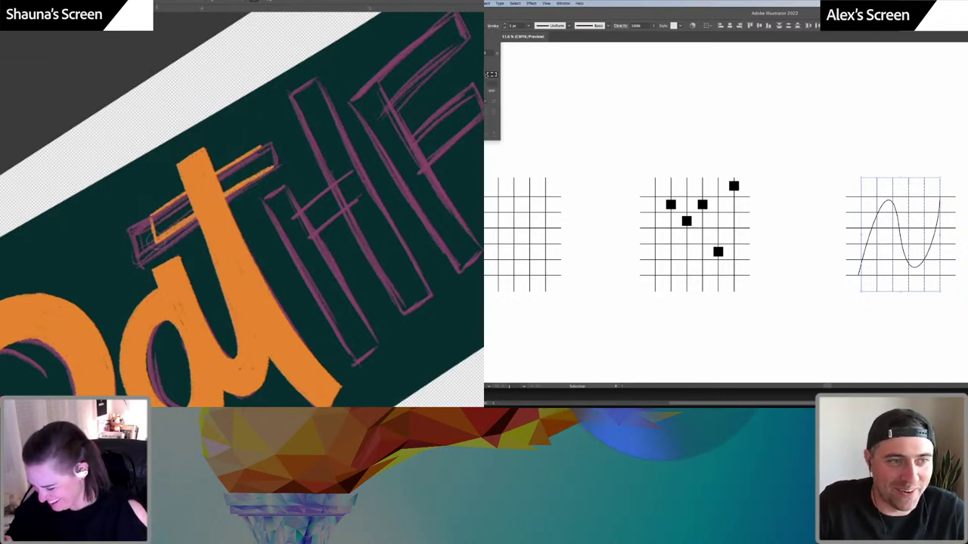
{"action": "left_click", "coordinate": [860, 145]}
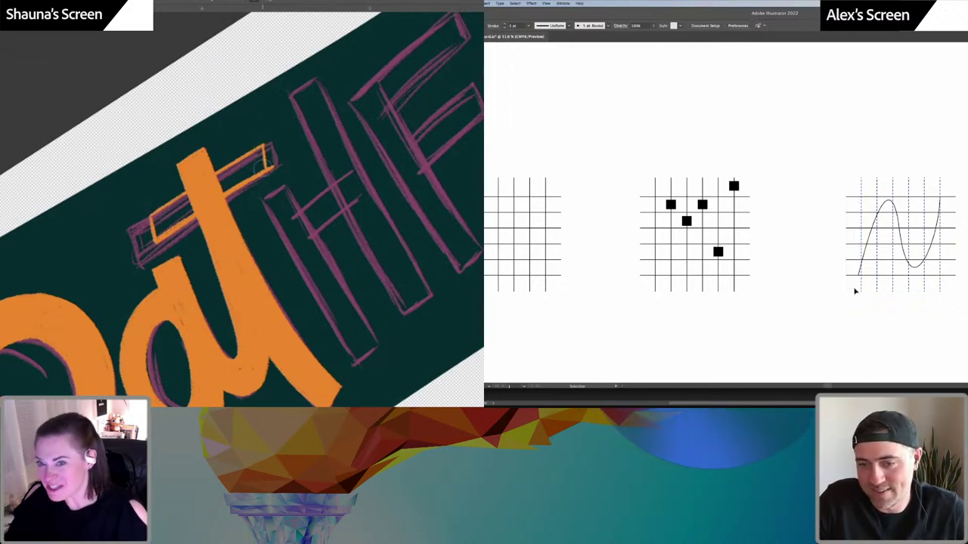
Try to copy the dashed stroke onto the horizontal grid lines with the Eyedropper, then open and close the Security & Privacy settings
{"action": "left_click", "coordinate": [853, 287]}
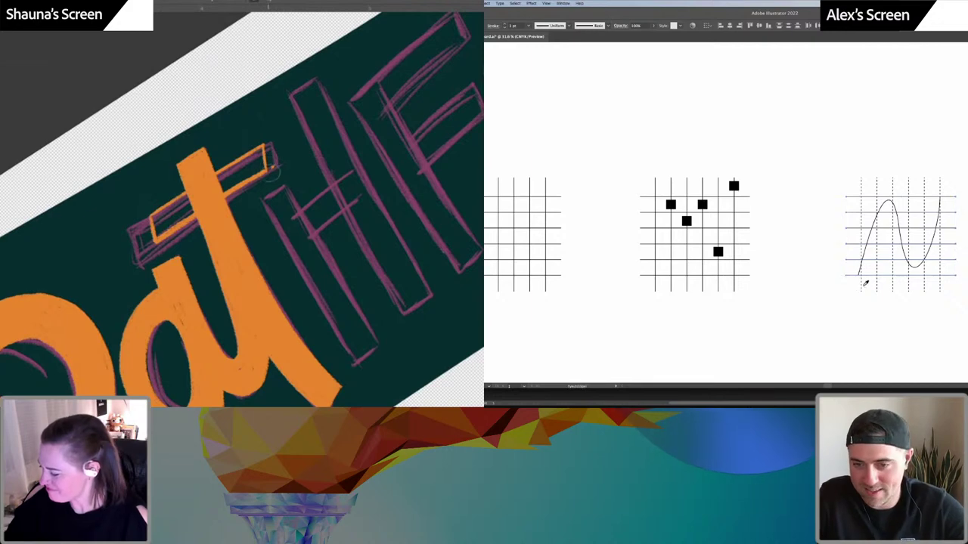
{"action": "left_click", "coordinate": [865, 283]}
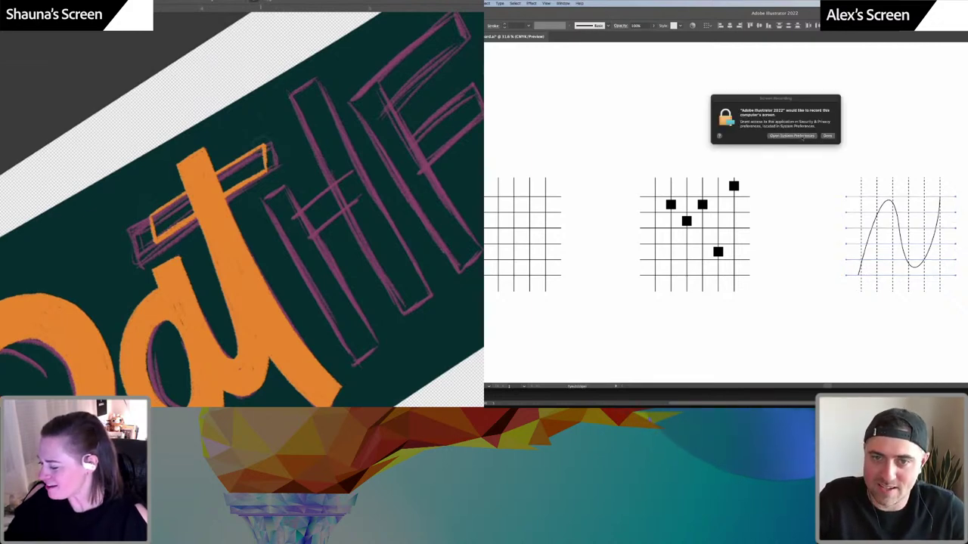
{"action": "left_click", "coordinate": [802, 137]}
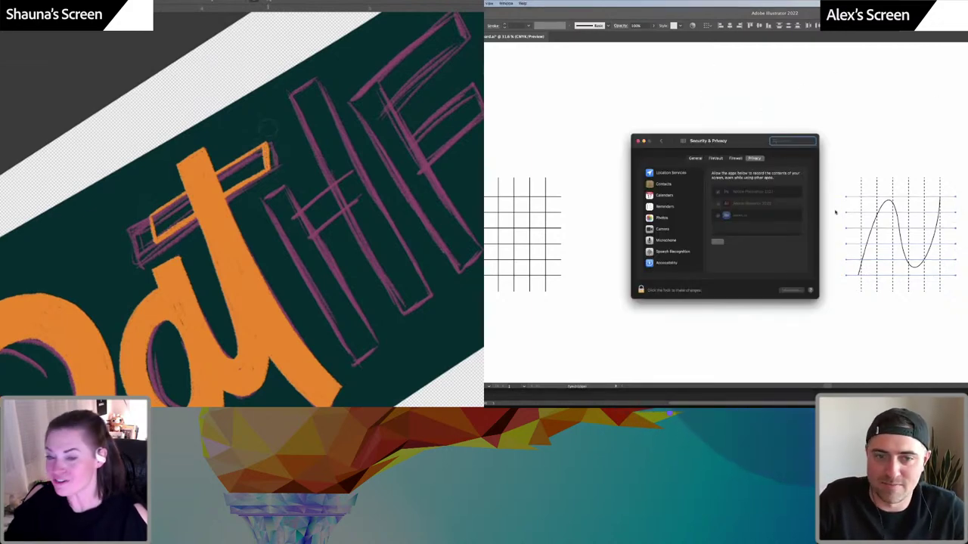
{"action": "left_click", "coordinate": [638, 140]}
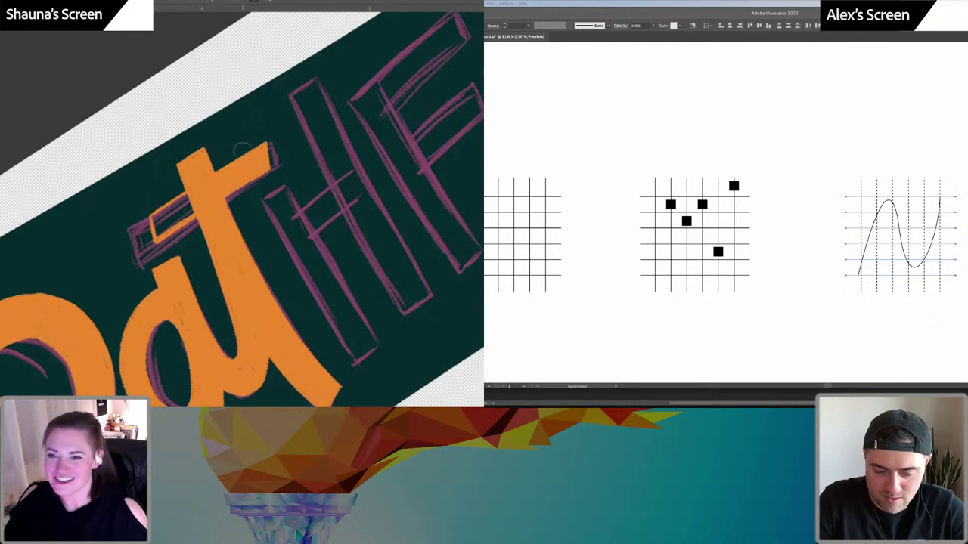
Fill the remaining part of the t's crossbar with orange
{"action": "left_click_drag", "start_coordinate": [232, 216], "coordinate": [282, 175]}
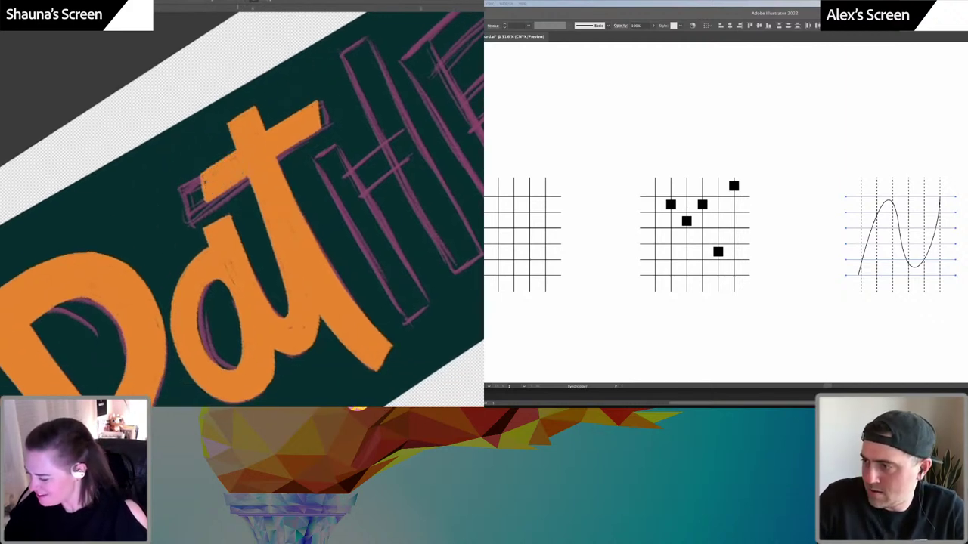
{"action": "left_click_drag", "start_coordinate": [301, 227], "coordinate": [283, 209]}
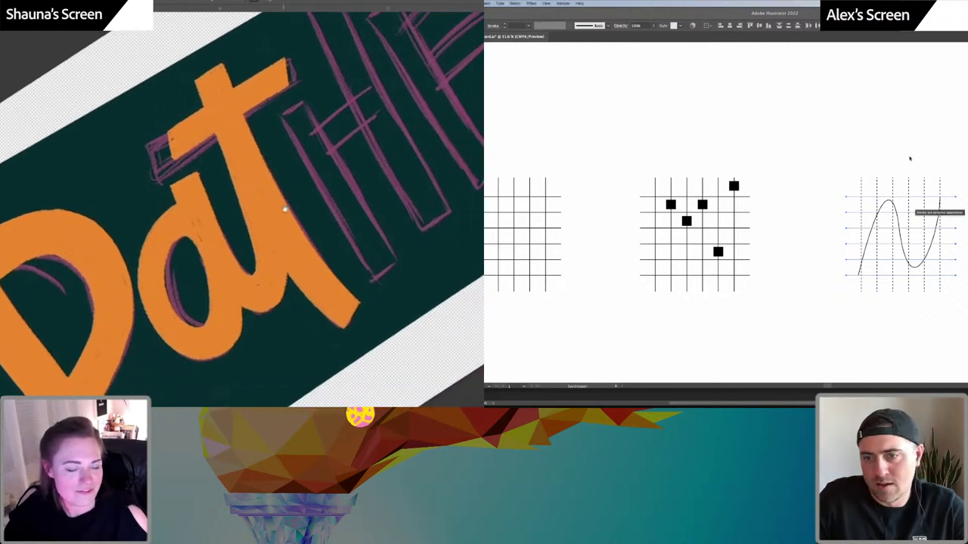
{"action": "key", "text": "a"}
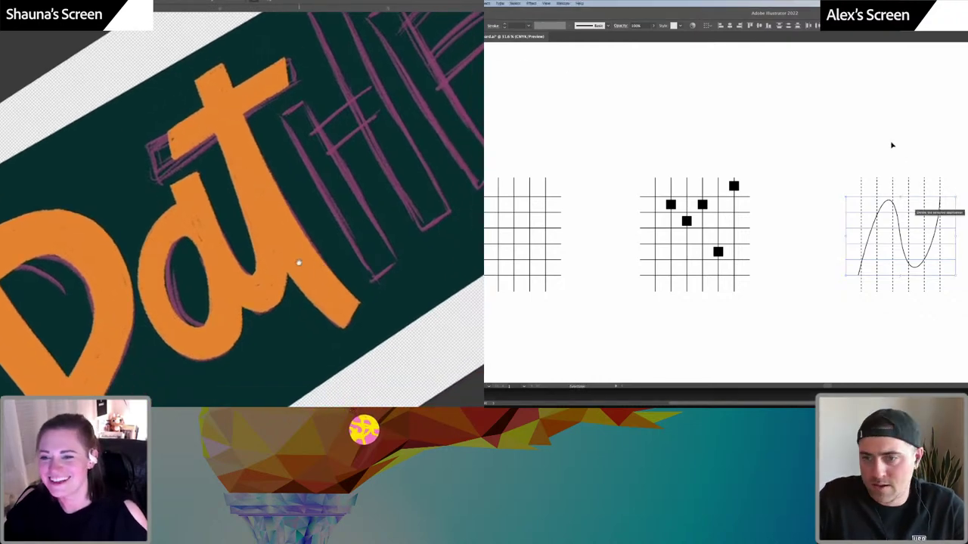
{"action": "left_click", "coordinate": [892, 145]}
{"action": "left_click_drag", "start_coordinate": [291, 256], "coordinate": [283, 247]}
{"action": "key", "text": "Delete"}
{"action": "key", "text": "v"}
{"action": "key", "text": "super+z"}
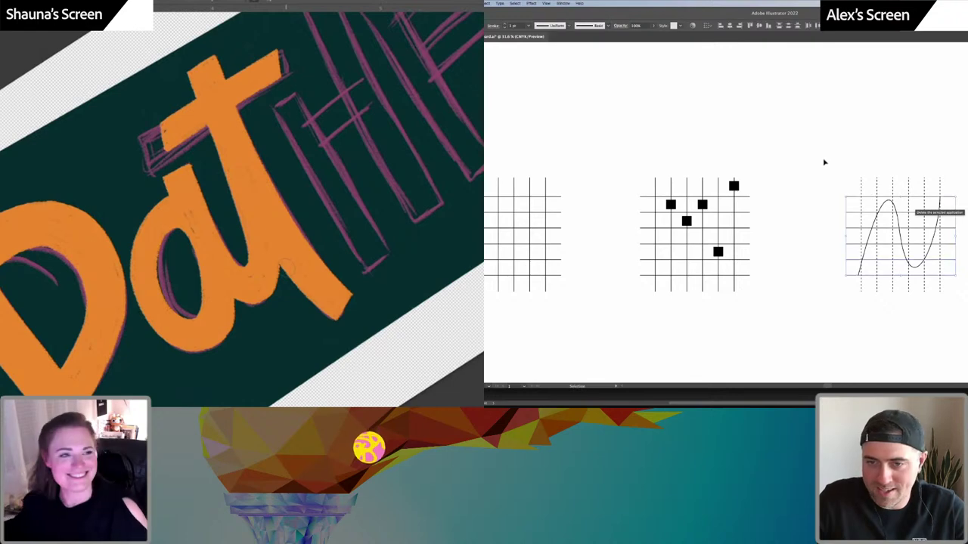
{"action": "left_click", "coordinate": [819, 158]}
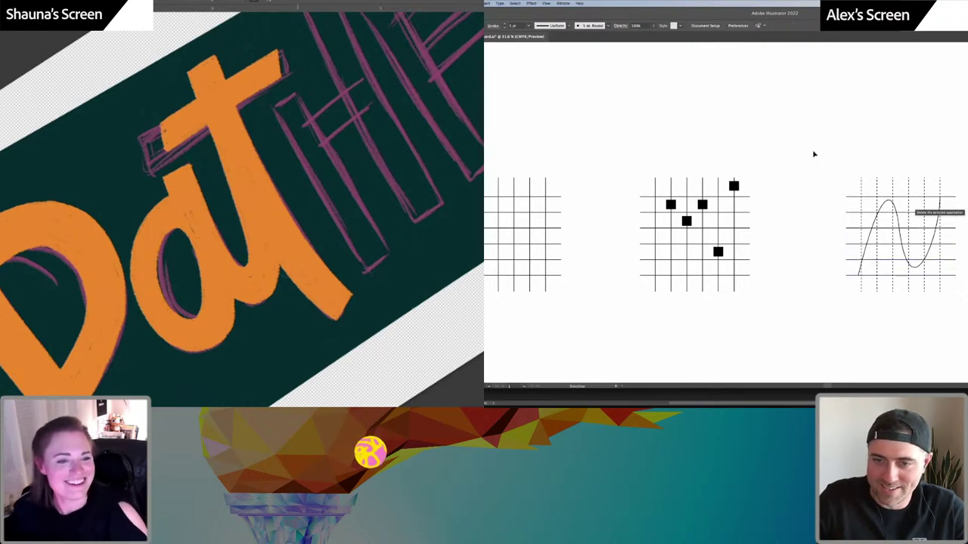
Copy the dashed stroke from the vertical grid lines onto the horizontal grid lines behind the wave with the Eyedropper
{"action": "left_click", "coordinate": [850, 283]}
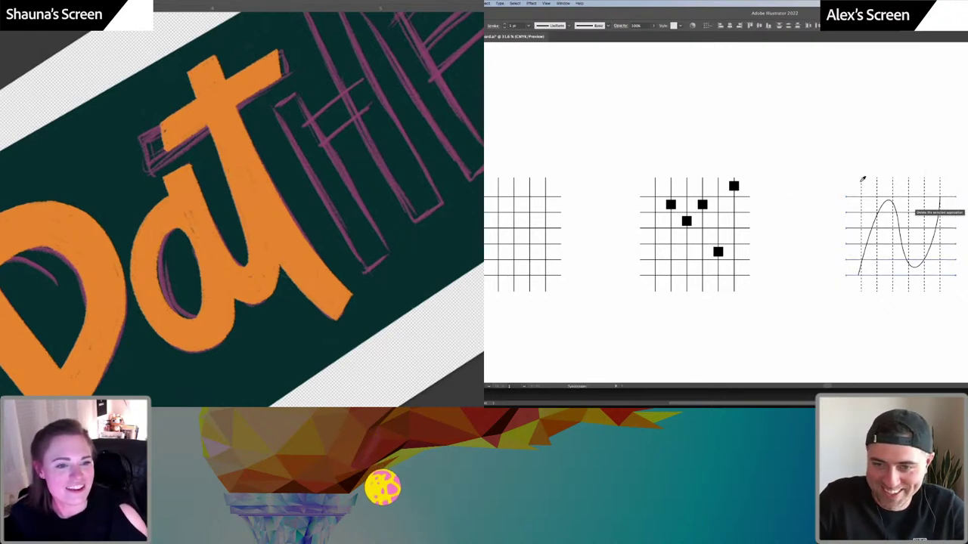
{"action": "key", "text": "i"}
{"action": "key", "text": "v"}
{"action": "left_click", "coordinate": [756, 98]}
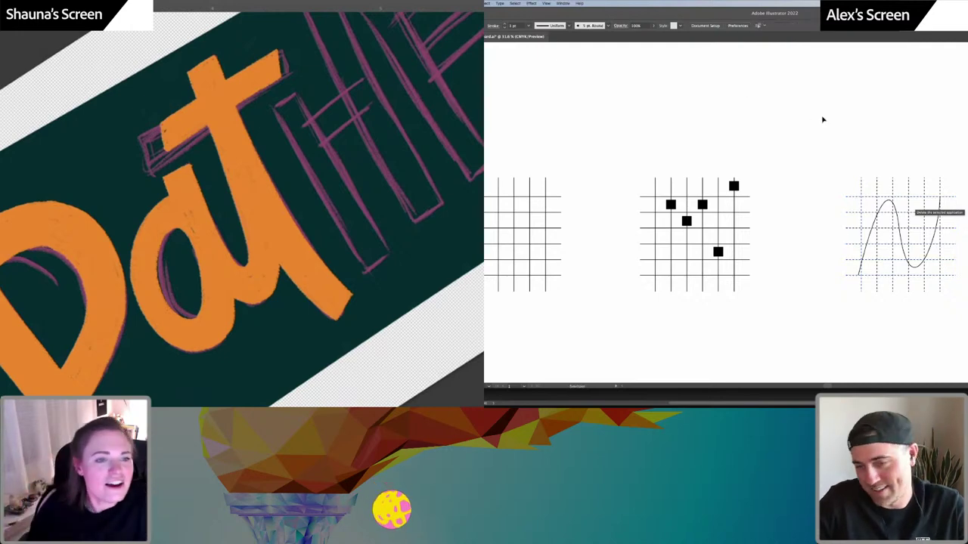
Select all vertical and horizontal grid lines behind the wave and set their stroke weight to 0.75 pt
{"action": "scroll", "coordinate": [900, 186], "scroll_direction": "right", "scroll_amount": 3}
{"action": "scroll", "coordinate": [899, 185], "scroll_direction": "down", "scroll_amount": 1}
{"action": "scroll", "coordinate": [855, 225], "scroll_direction": "up", "scroll_amount": 3}
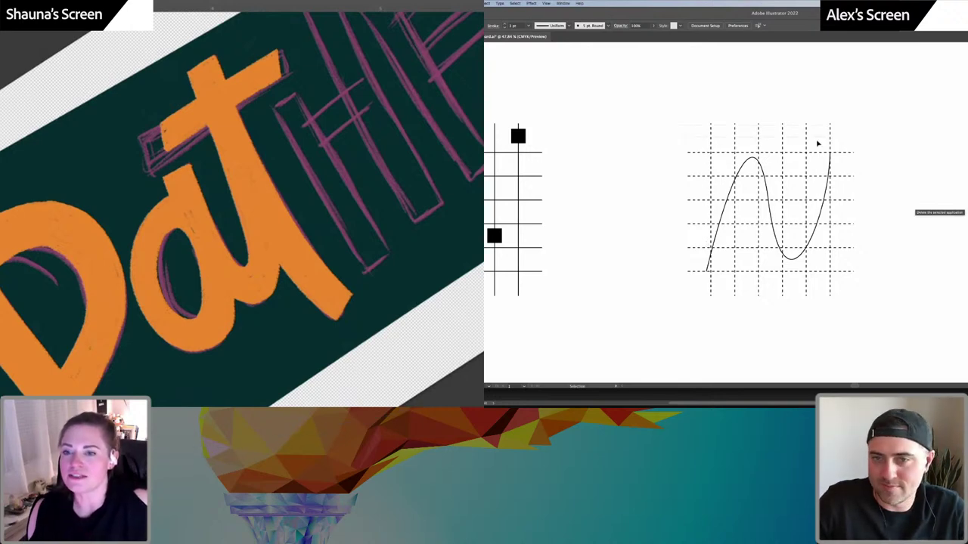
{"action": "left_click_drag", "start_coordinate": [818, 144], "coordinate": [686, 146]}
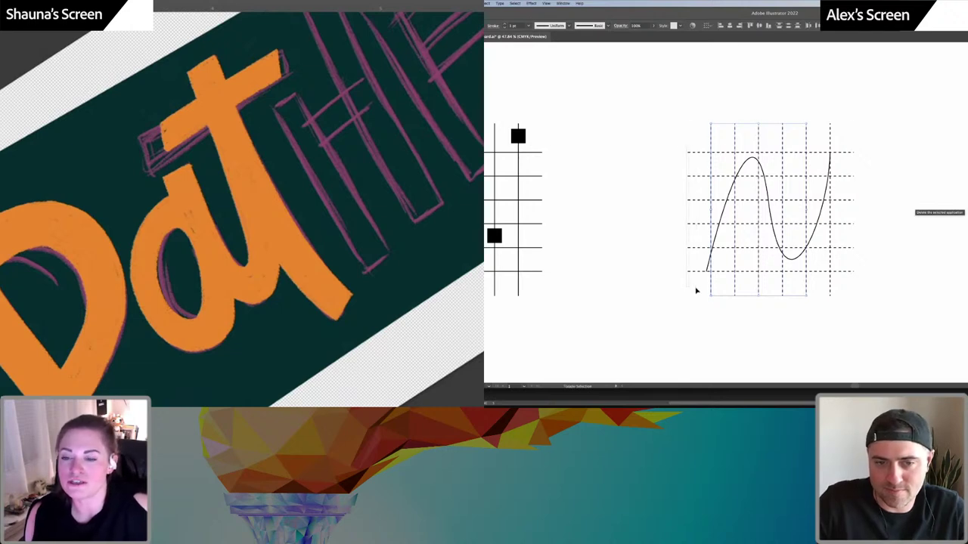
{"action": "left_click_drag", "start_coordinate": [696, 290], "coordinate": [864, 175]}
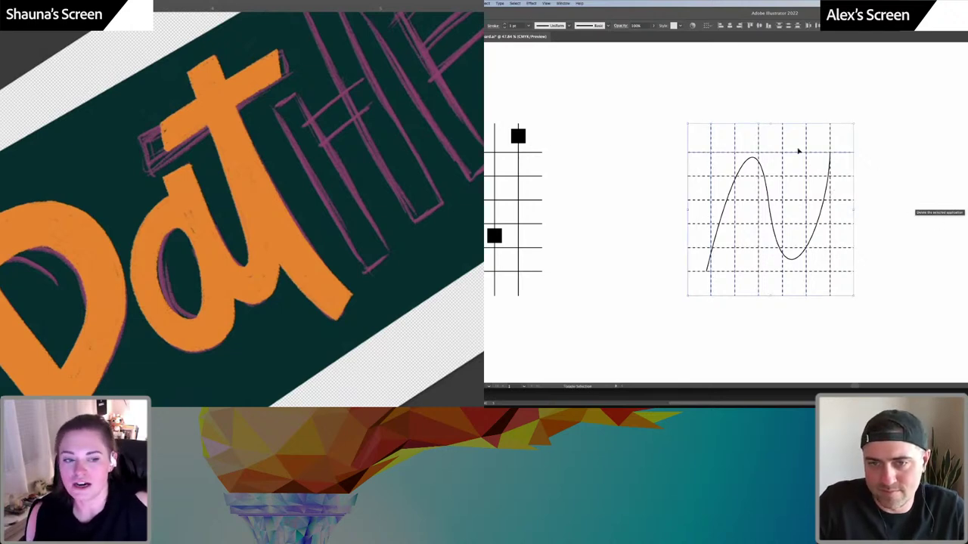
{"action": "left_click", "coordinate": [505, 28]}
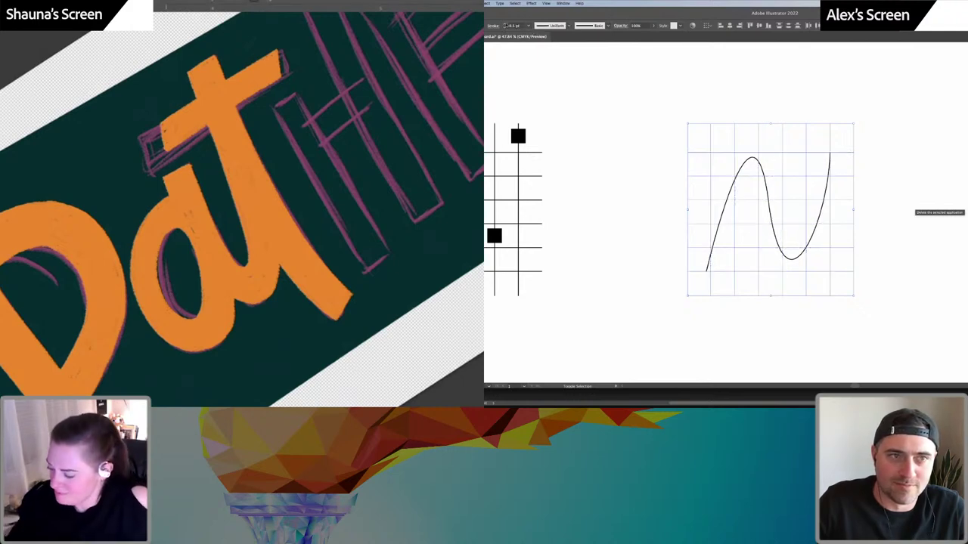
{"action": "left_click", "coordinate": [663, 113]}
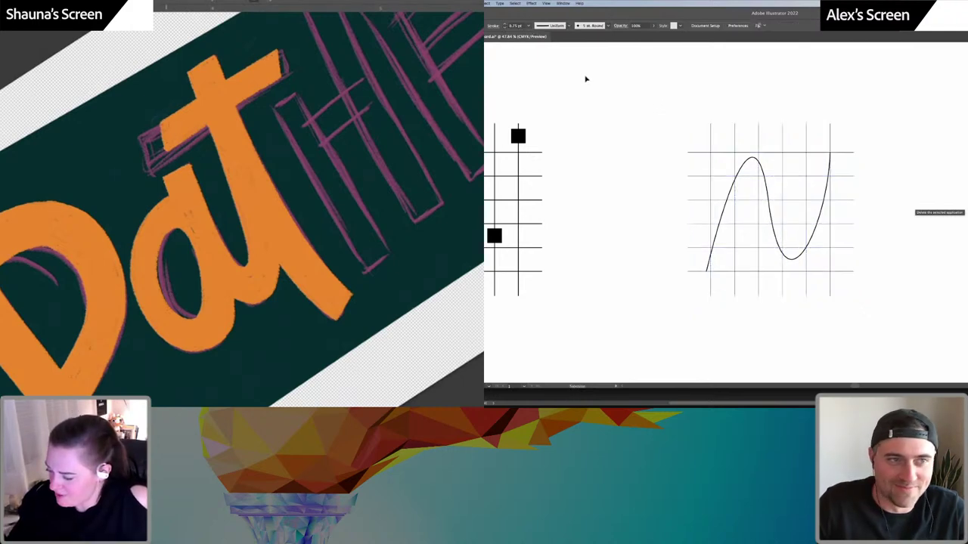
Reselect all the grid lines behind the wave, without the curve, and open their stroke options
{"action": "left_click", "coordinate": [491, 28]}
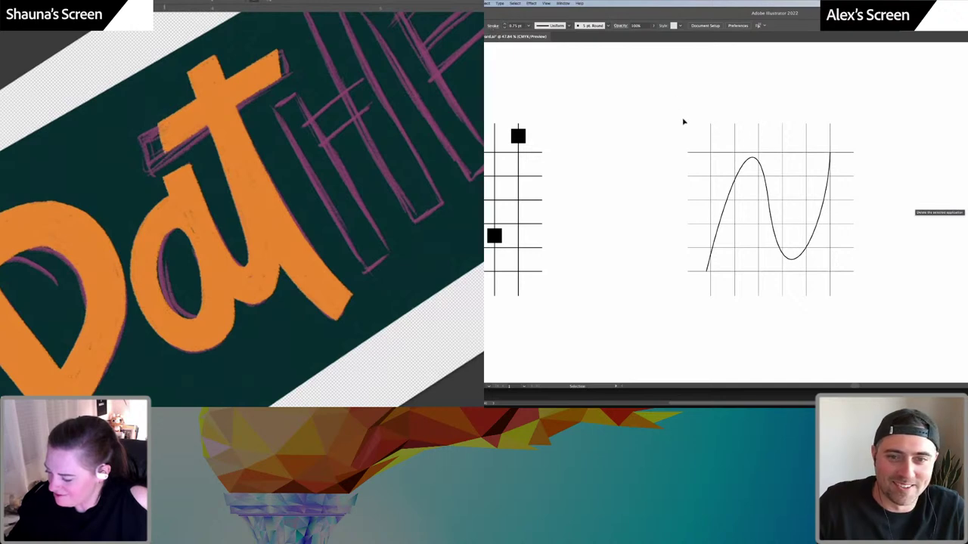
{"action": "left_click_drag", "start_coordinate": [837, 141], "coordinate": [691, 282]}
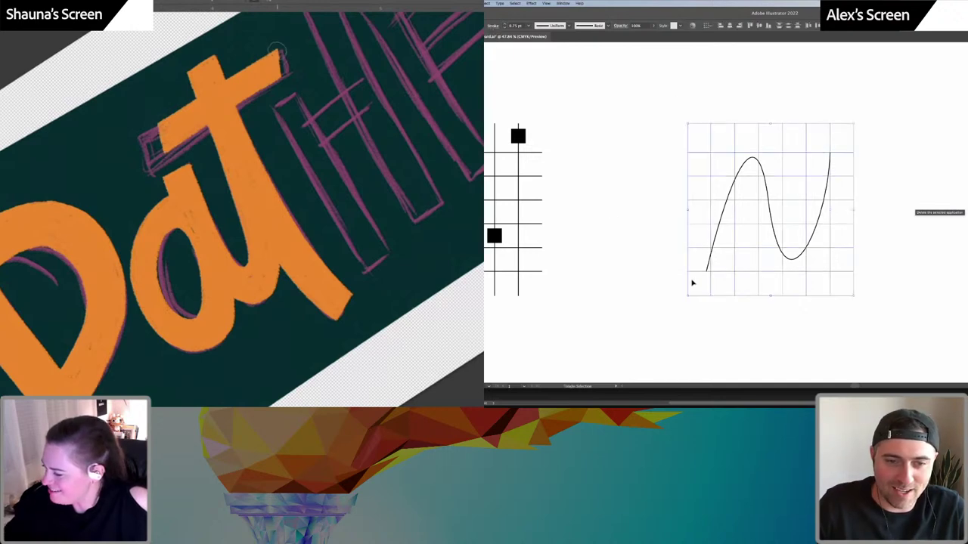
{"action": "left_click", "coordinate": [496, 27]}
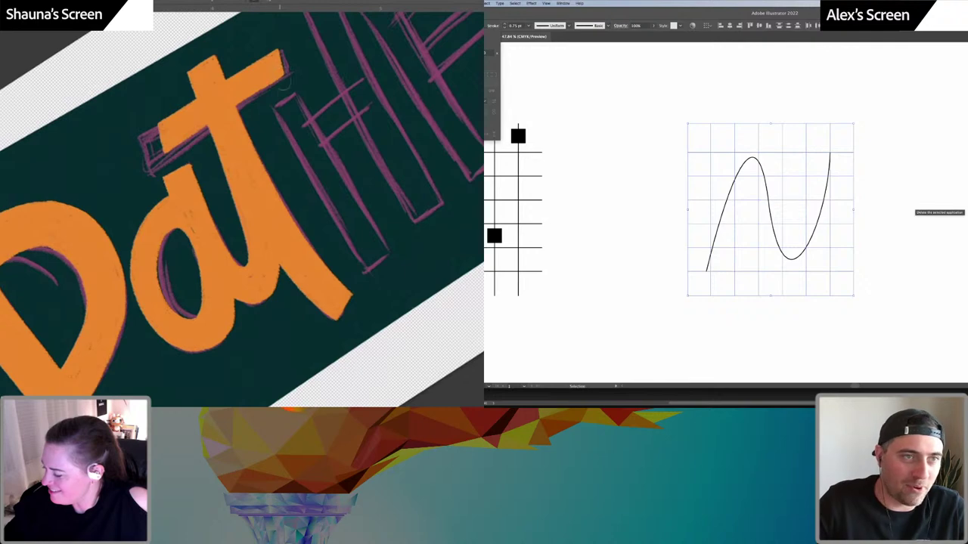
Outline the tall second stem of the H in orange along its sketched edges
{"action": "mouse_move", "coordinate": [296, 167]}
{"action": "left_mouse_down"}
{"action": "mouse_move", "coordinate": [237, 181]}
{"action": "mouse_move", "coordinate": [177, 244]}
{"action": "left_mouse_up"}
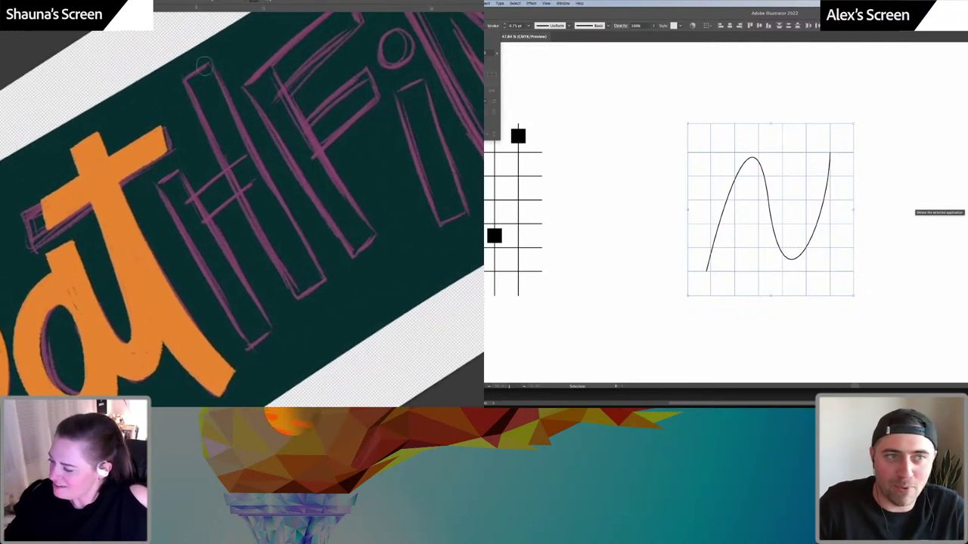
{"action": "mouse_move", "coordinate": [212, 64]}
{"action": "left_mouse_down"}
{"action": "mouse_move", "coordinate": [188, 65]}
{"action": "mouse_move", "coordinate": [186, 88]}
{"action": "mouse_move", "coordinate": [181, 81]}
{"action": "mouse_move", "coordinate": [195, 110]}
{"action": "mouse_move", "coordinate": [180, 78]}
{"action": "mouse_move", "coordinate": [220, 157]}
{"action": "left_mouse_up"}
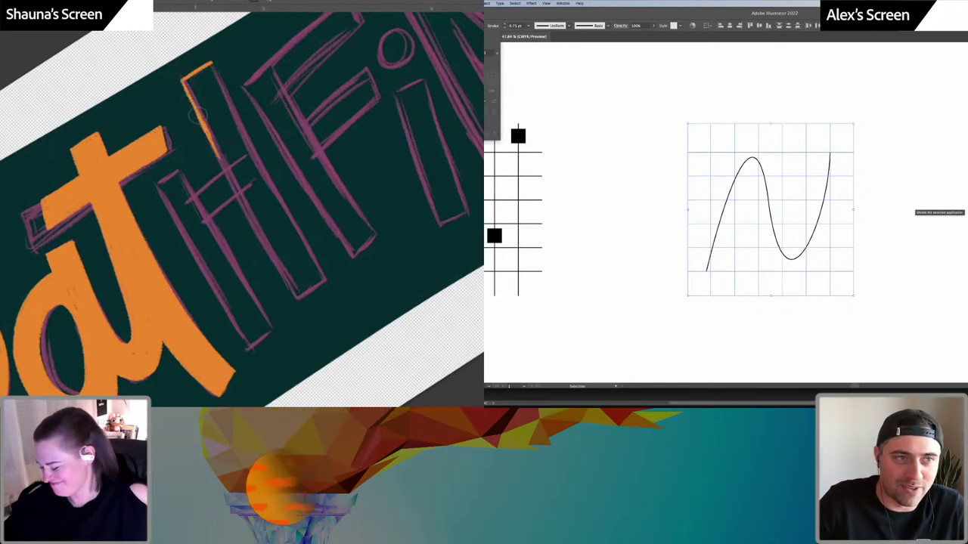
{"action": "left_click_drag", "start_coordinate": [198, 113], "coordinate": [291, 290]}
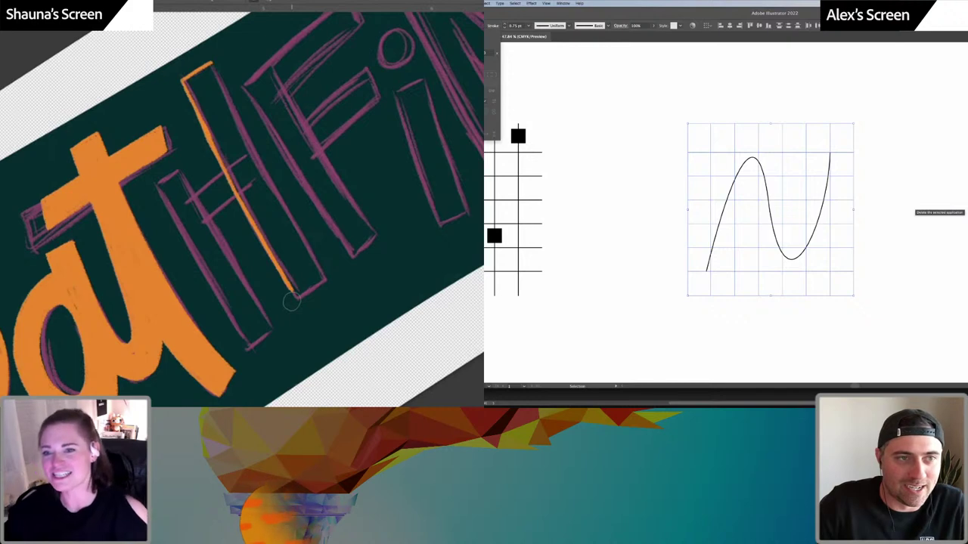
{"action": "left_click", "coordinate": [494, 24]}
{"action": "mouse_move", "coordinate": [213, 65]}
{"action": "left_mouse_down"}
{"action": "mouse_move", "coordinate": [325, 279]}
{"action": "mouse_move", "coordinate": [298, 300]}
{"action": "left_mouse_up"}
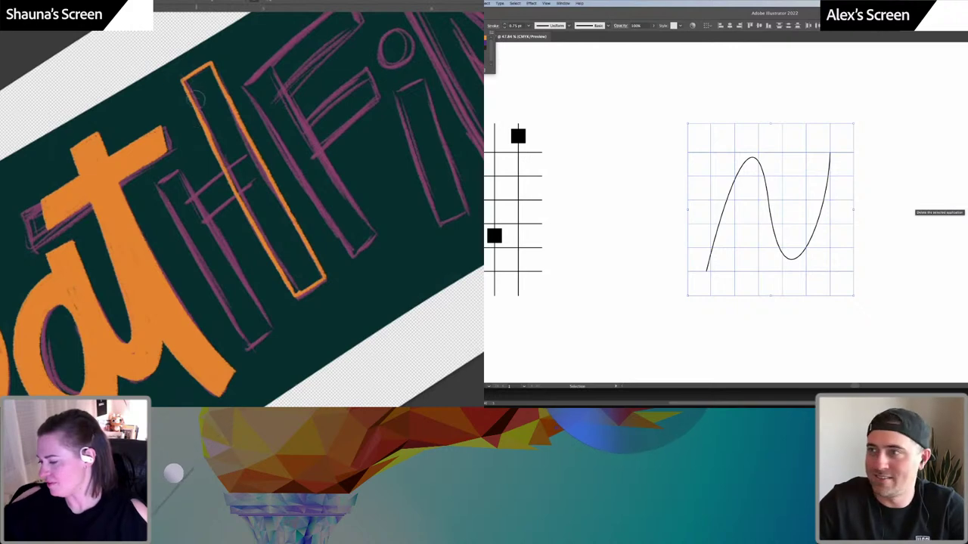
Fill the upper half of the H's tall second stem with solid orange inside its outline
{"action": "mouse_move", "coordinate": [195, 97]}
{"action": "left_mouse_down"}
{"action": "mouse_move", "coordinate": [226, 155]}
{"action": "mouse_move", "coordinate": [230, 113]}
{"action": "mouse_move", "coordinate": [236, 120]}
{"action": "left_mouse_up"}
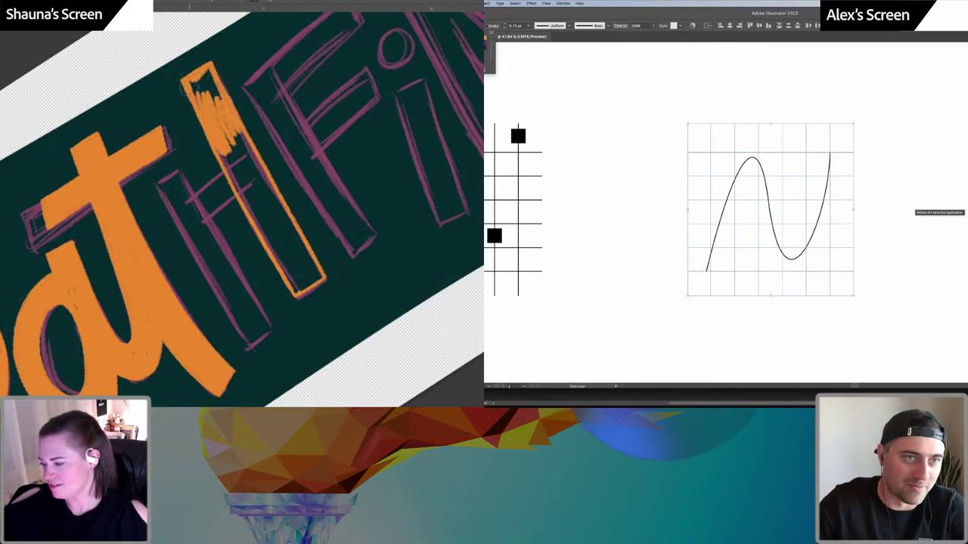
{"action": "mouse_move", "coordinate": [201, 91]}
{"action": "left_mouse_down"}
{"action": "mouse_move", "coordinate": [208, 76]}
{"action": "mouse_move", "coordinate": [253, 198]}
{"action": "mouse_move", "coordinate": [260, 170]}
{"action": "left_mouse_up"}
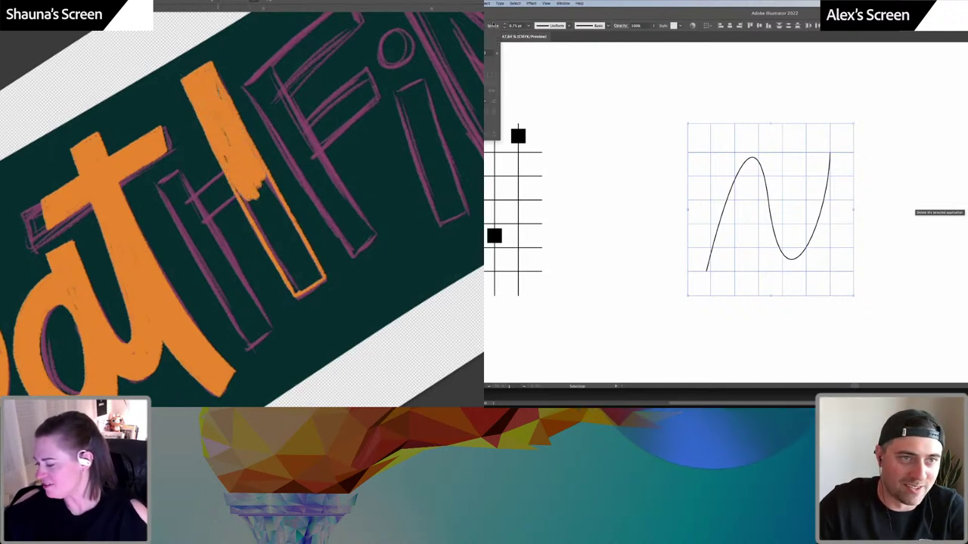
{"action": "left_click", "coordinate": [494, 25]}
{"action": "left_click", "coordinate": [493, 26]}
{"action": "left_click", "coordinate": [491, 24]}
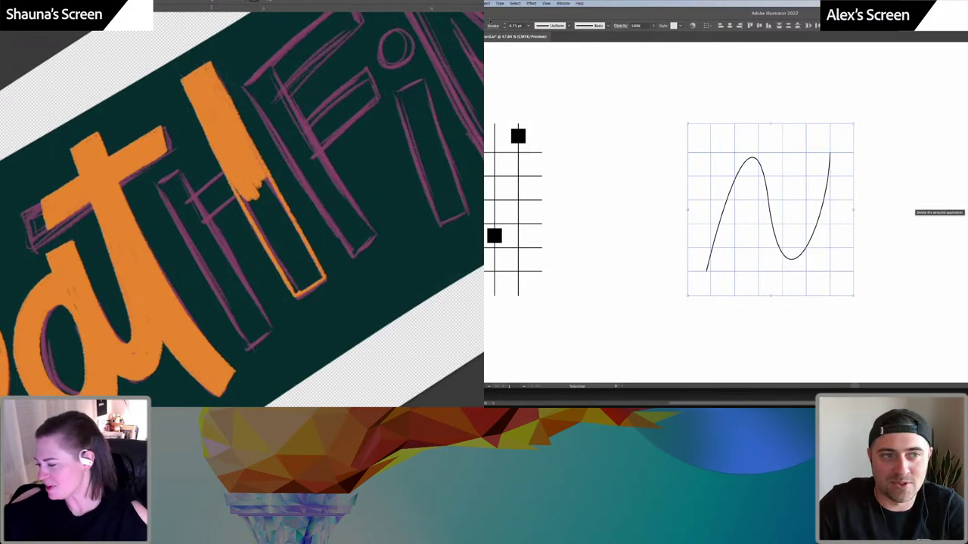
Fill the lower half of the H's tall stem in orange and review the grid lines' stroke and dash options
{"action": "left_click_drag", "start_coordinate": [220, 86], "coordinate": [249, 134]}
{"action": "left_click", "coordinate": [493, 27]}
{"action": "left_click_drag", "start_coordinate": [275, 182], "coordinate": [326, 277]}
{"action": "left_click", "coordinate": [492, 25]}
{"action": "mouse_move", "coordinate": [262, 187]}
{"action": "left_mouse_down"}
{"action": "mouse_move", "coordinate": [325, 281]}
{"action": "mouse_move", "coordinate": [295, 243]}
{"action": "left_mouse_up"}
{"action": "left_click", "coordinate": [492, 26]}
{"action": "left_click", "coordinate": [485, 57]}
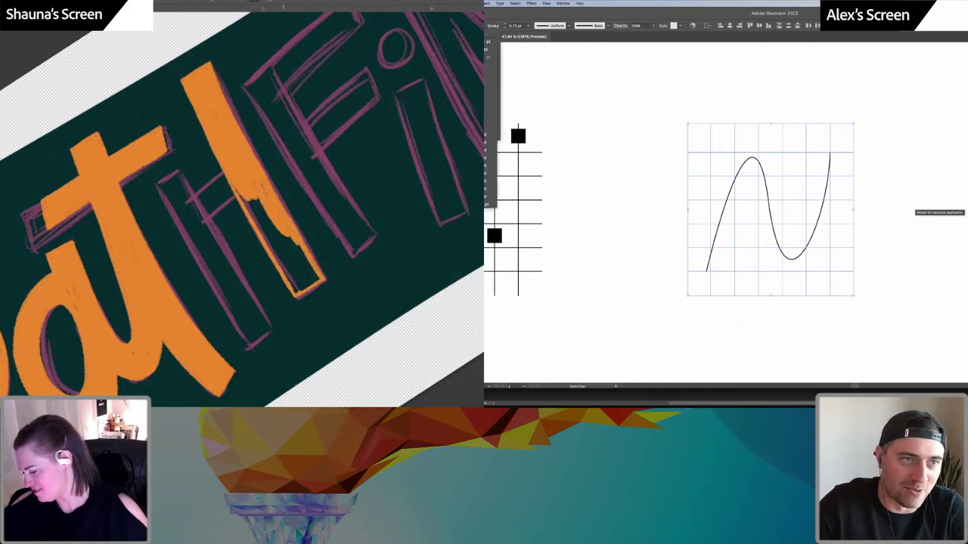
{"action": "left_click", "coordinate": [488, 58]}
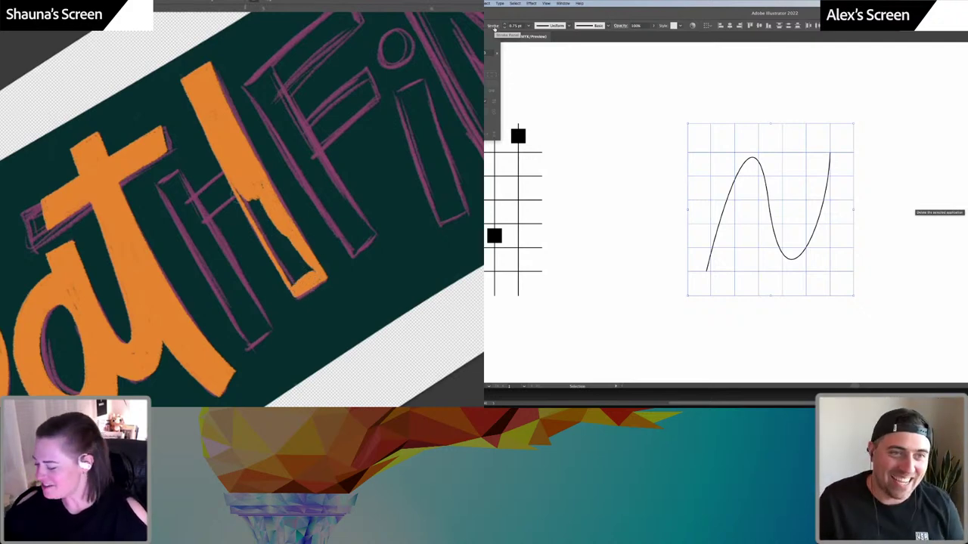
{"action": "mouse_move", "coordinate": [249, 201]}
{"action": "left_mouse_down"}
{"action": "mouse_move", "coordinate": [270, 241]}
{"action": "mouse_move", "coordinate": [277, 226]}
{"action": "mouse_move", "coordinate": [292, 277]}
{"action": "mouse_move", "coordinate": [306, 261]}
{"action": "left_mouse_up"}
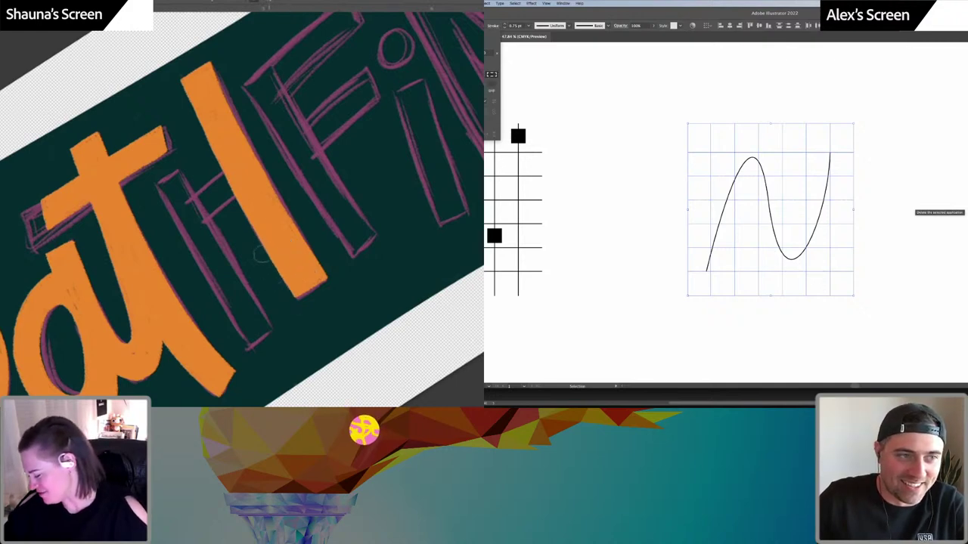
{"action": "key", "text": "Escape"}
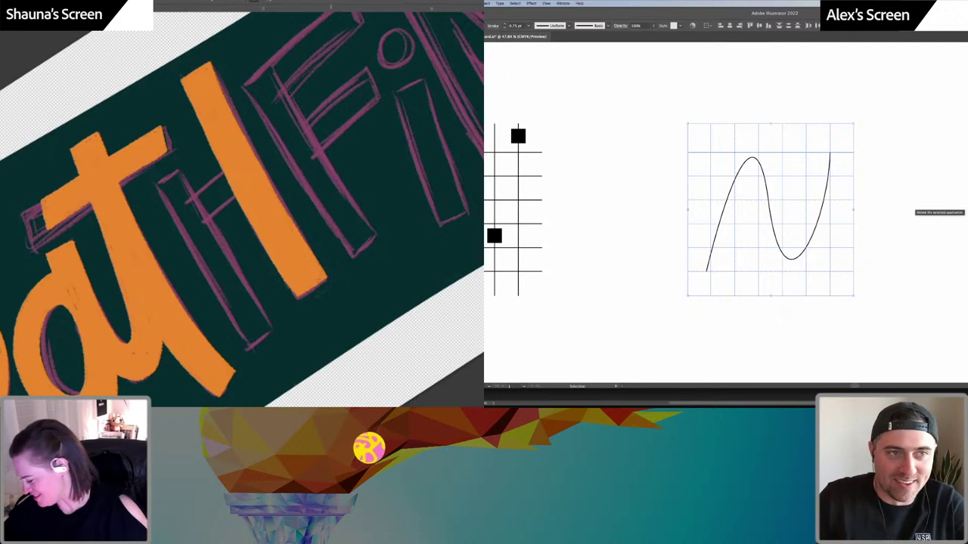
Set the stroke weight of all grid lines behind the wave to 1 pt and trim the outer edge of the tall H stem
{"action": "left_click", "coordinate": [653, 92]}
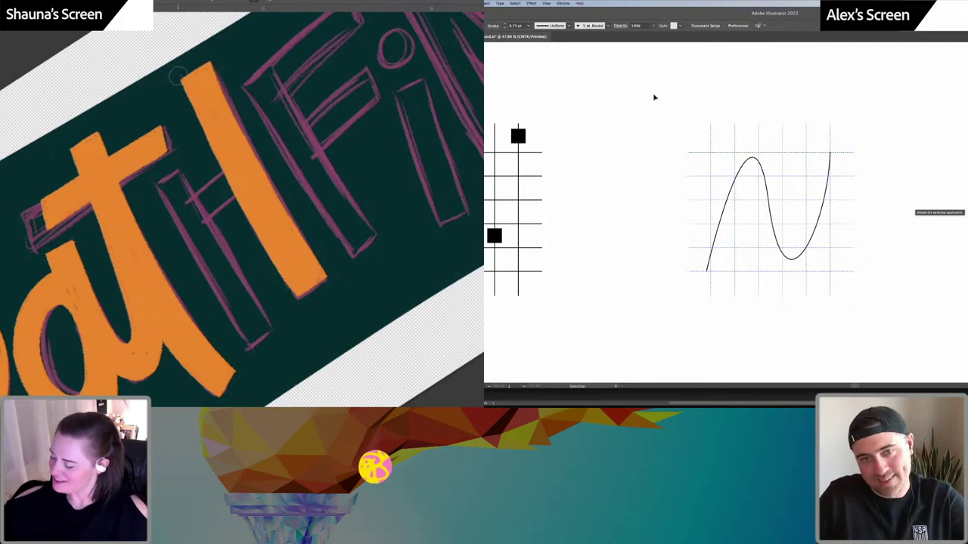
{"action": "left_click_drag", "start_coordinate": [178, 74], "coordinate": [202, 133]}
{"action": "mouse_move", "coordinate": [654, 94]}
{"action": "left_mouse_down"}
{"action": "mouse_move", "coordinate": [806, 149]}
{"action": "mouse_move", "coordinate": [834, 141]}
{"action": "mouse_move", "coordinate": [698, 158]}
{"action": "left_mouse_up"}
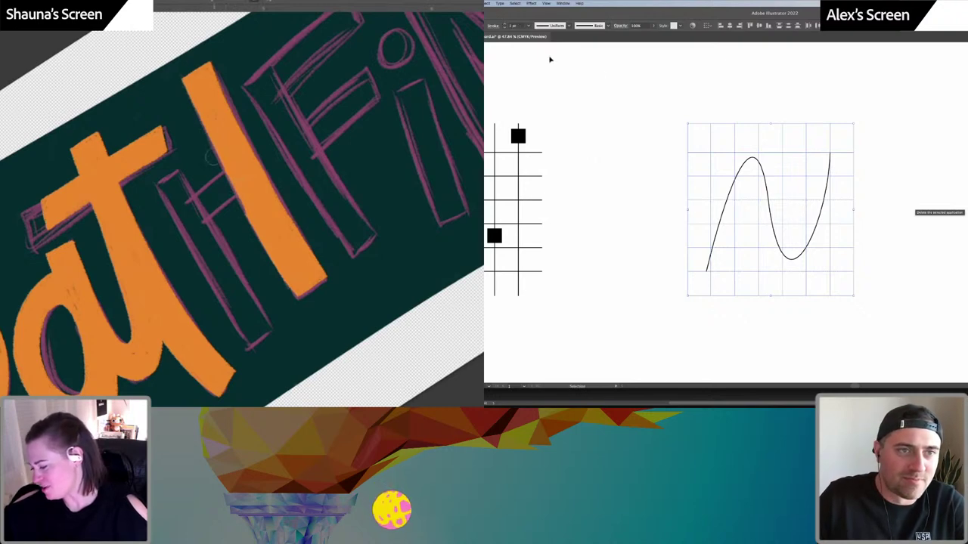
{"action": "left_click", "coordinate": [633, 87]}
{"action": "left_click_drag", "start_coordinate": [263, 251], "coordinate": [296, 298]}
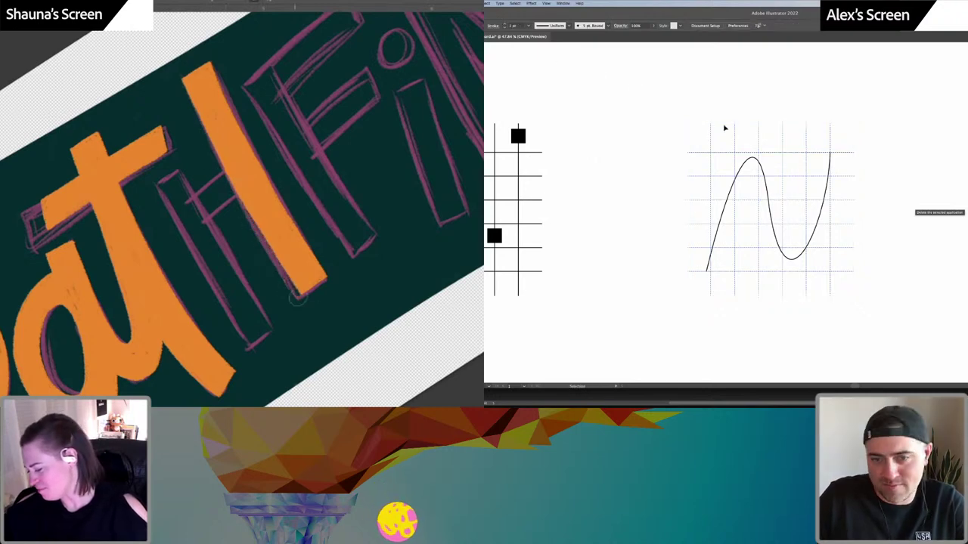
Select the wave curve together with all the dashed grid lines and copy them
{"action": "left_click", "coordinate": [767, 198]}
{"action": "left_click", "coordinate": [876, 174]}
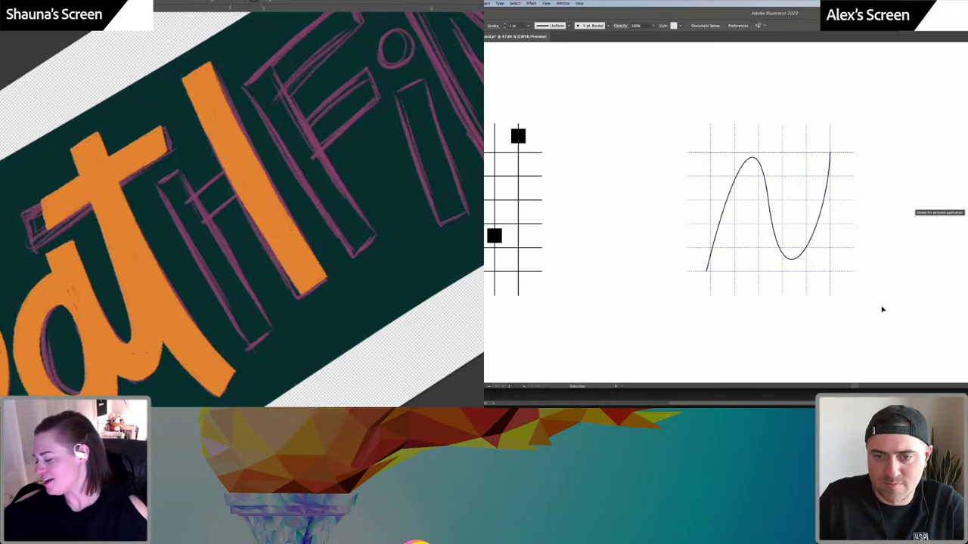
{"action": "left_click_drag", "start_coordinate": [662, 126], "coordinate": [665, 124]}
{"action": "left_click", "coordinate": [675, 159]}
{"action": "left_click", "coordinate": [725, 273]}
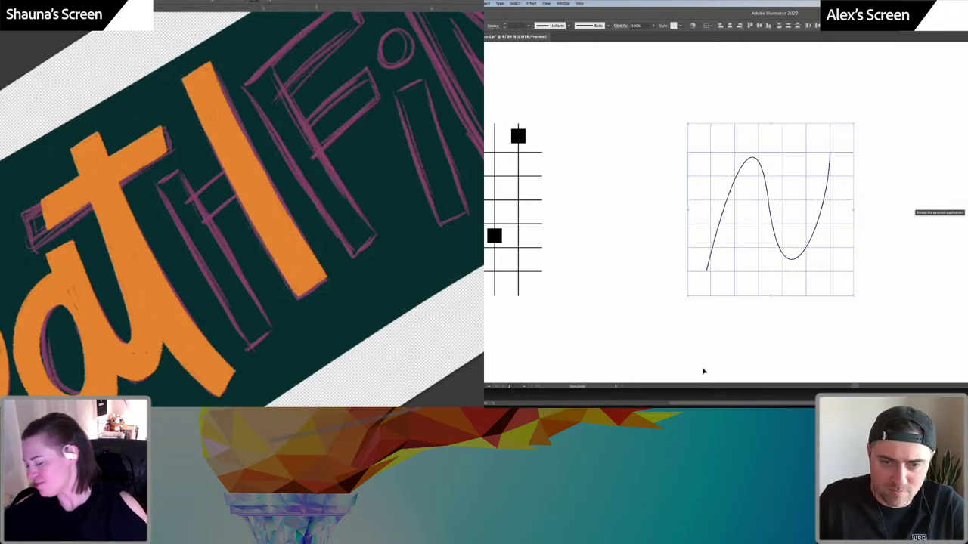
{"action": "left_click", "coordinate": [702, 370]}
Switch to Photoshop and paste the copied grid and wave curve onto the snowboard template as a Smart Object
{"action": "left_click", "coordinate": [660, 396]}
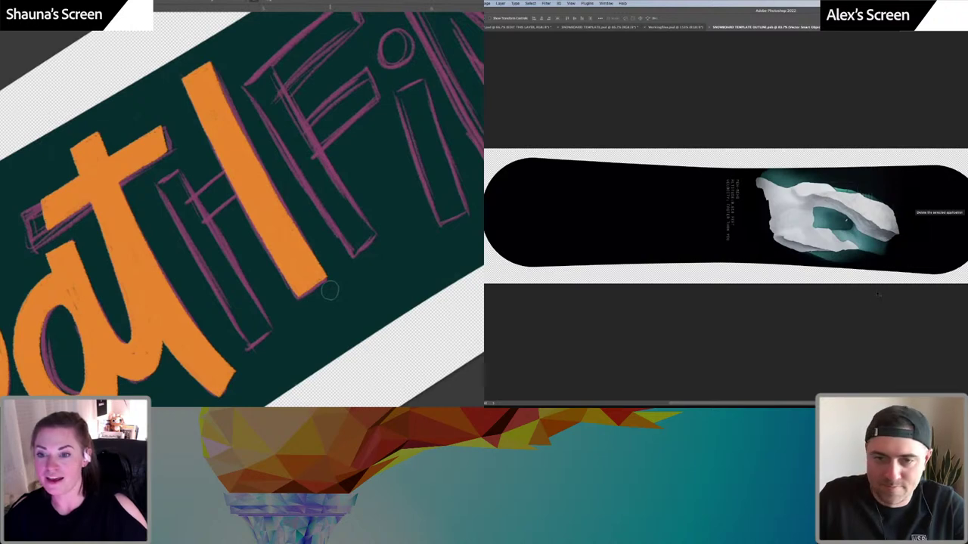
{"action": "key", "text": "super+v"}
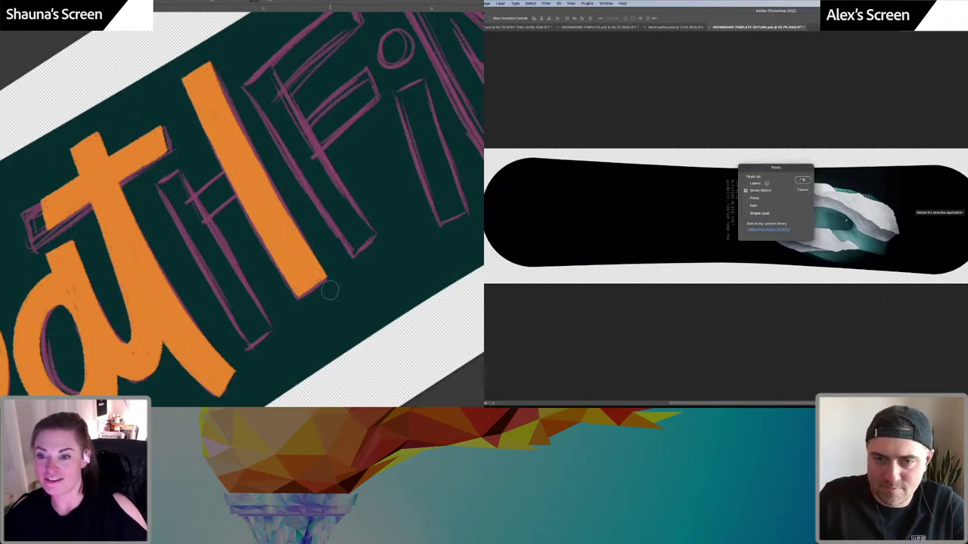
{"action": "left_click", "coordinate": [804, 180]}
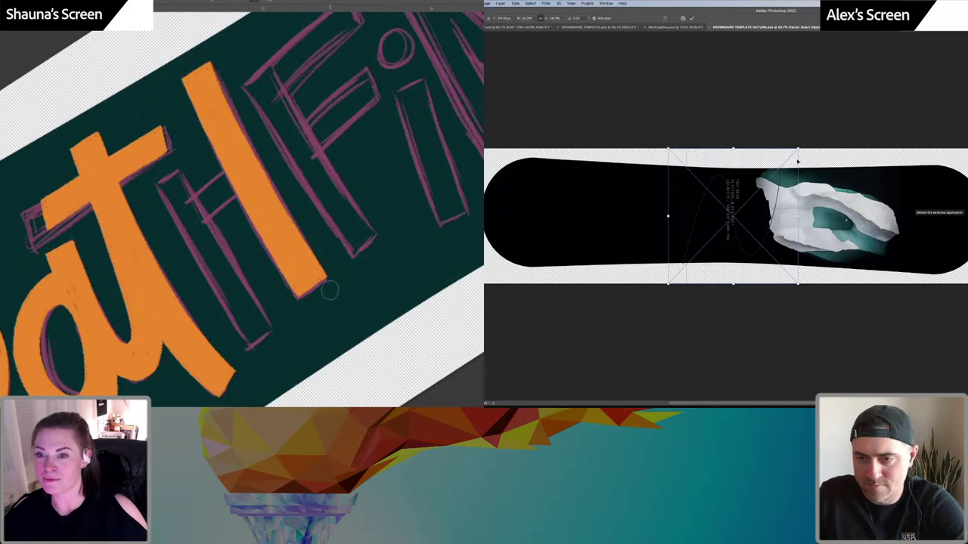
{"action": "key", "text": "Return"}
Apply a white Color Overlay layer style to the pasted grid and wave graphic
{"action": "double_click", "coordinate": [846, 219]}
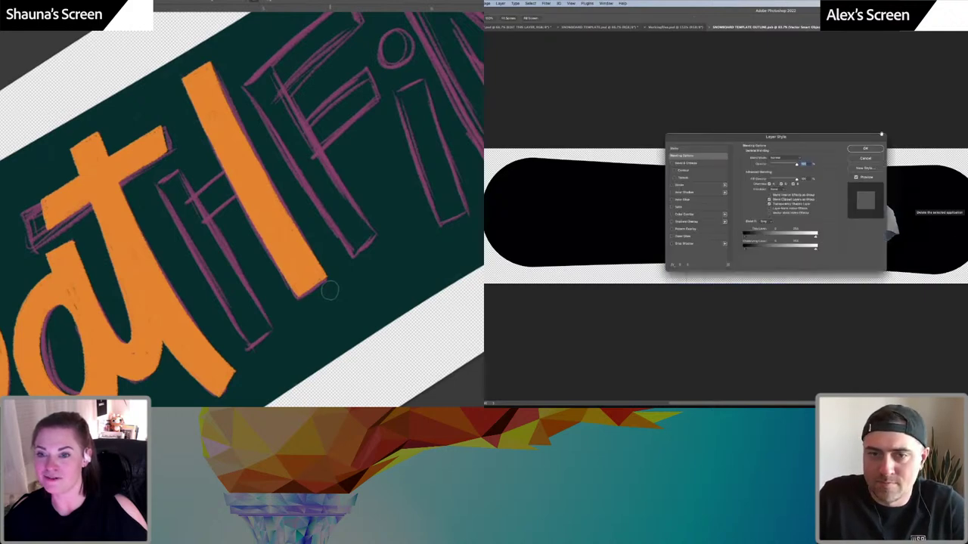
{"action": "left_click", "coordinate": [679, 214]}
{"action": "left_click", "coordinate": [865, 148]}
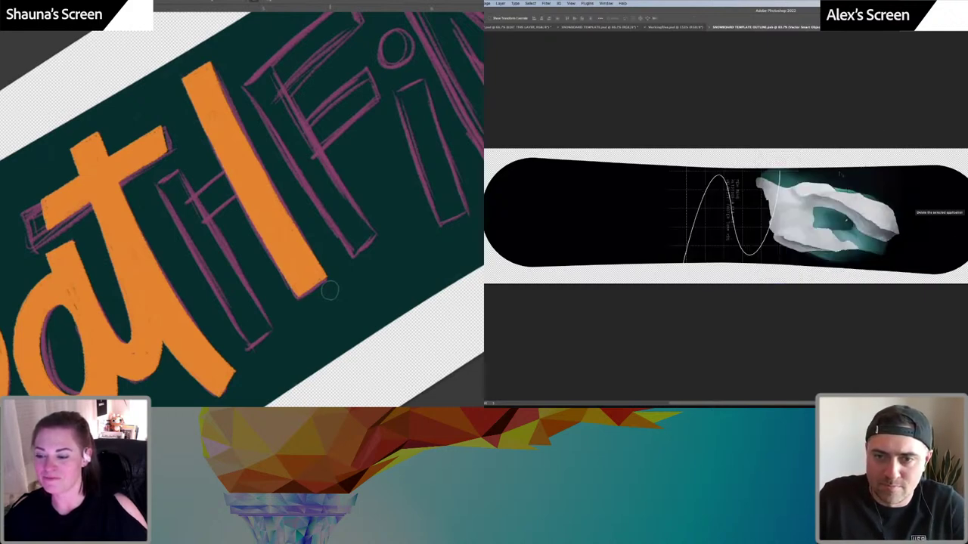
{"action": "left_click_drag", "start_coordinate": [781, 211], "coordinate": [689, 210]}
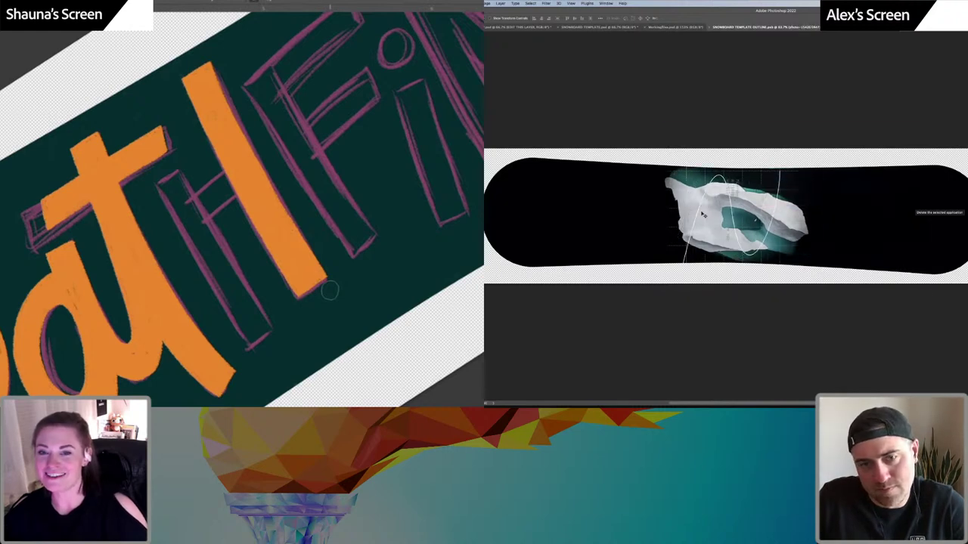
{"action": "key", "text": "super+z"}
{"action": "key", "text": "Delete"}
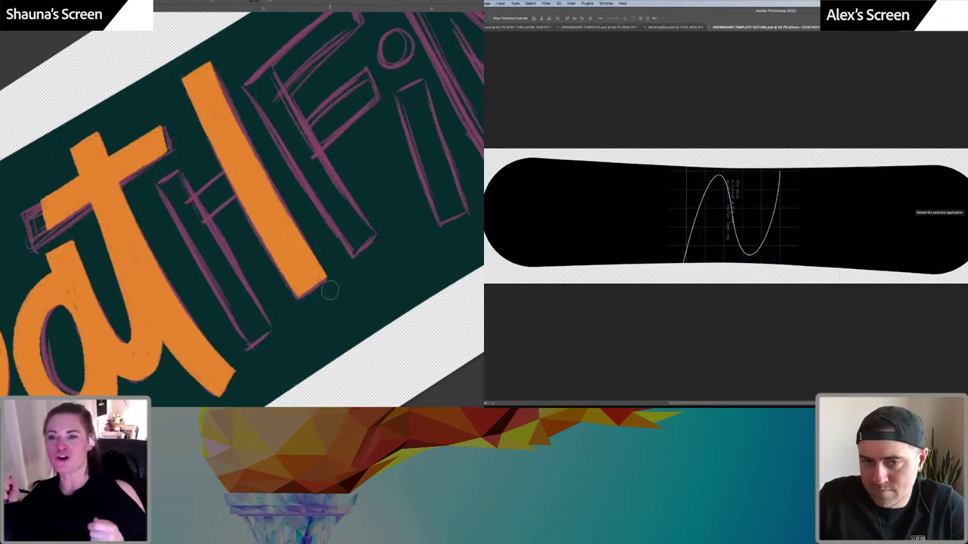
{"action": "key", "text": "super+z"}
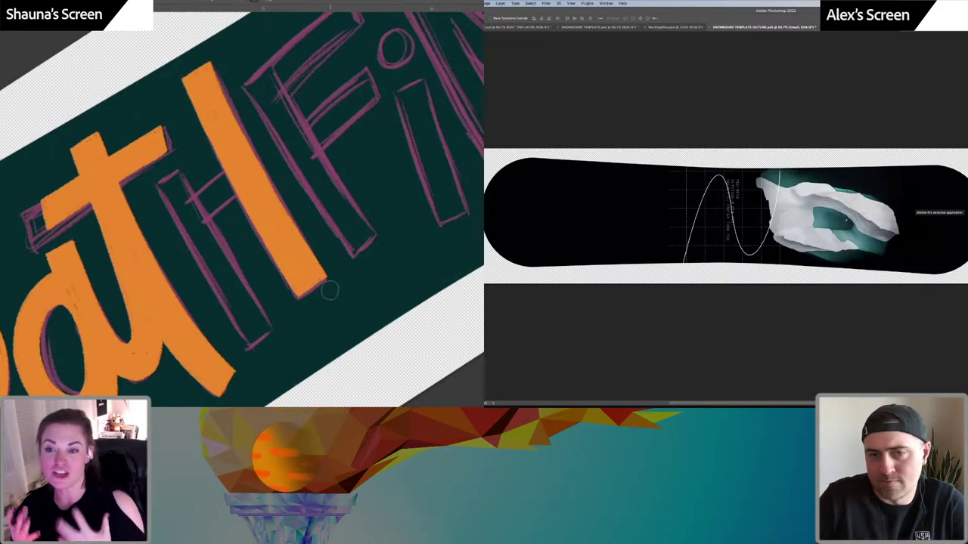
{"action": "left_click_drag", "start_coordinate": [742, 207], "coordinate": [664, 206]}
{"action": "key", "text": "super+z"}
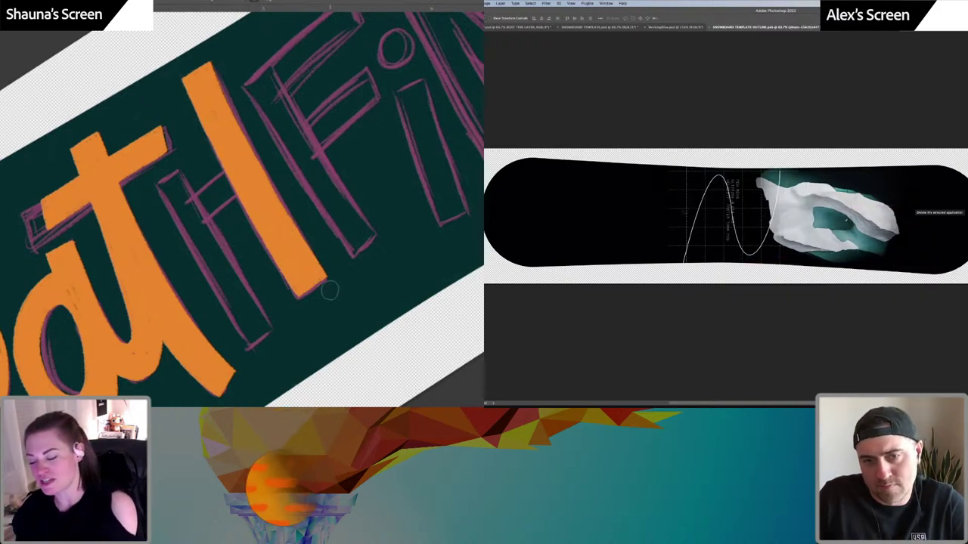
{"action": "key", "text": "Delete"}
{"action": "key", "text": "ctrl+z"}
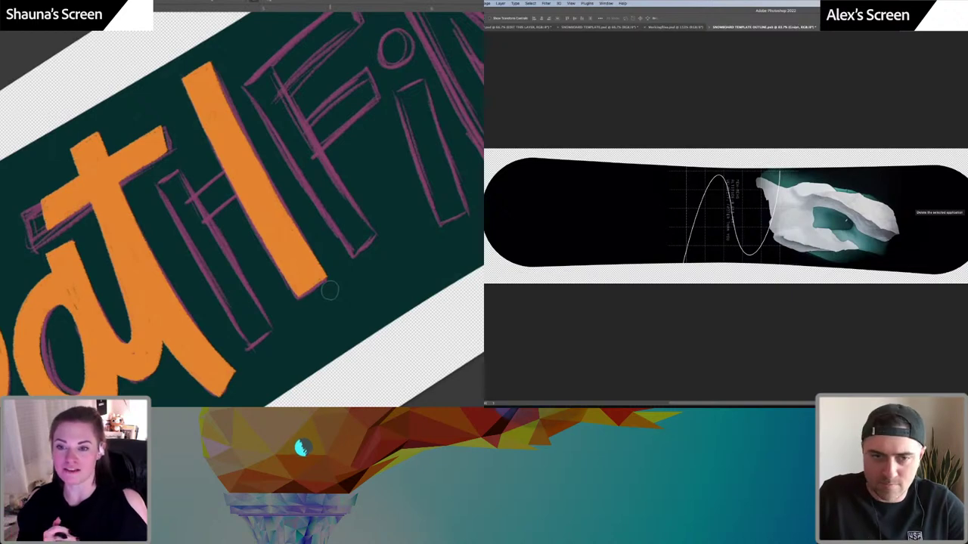
{"action": "left_click_drag", "start_coordinate": [711, 204], "coordinate": [714, 204]}
{"action": "left_click", "coordinate": [708, 211]}
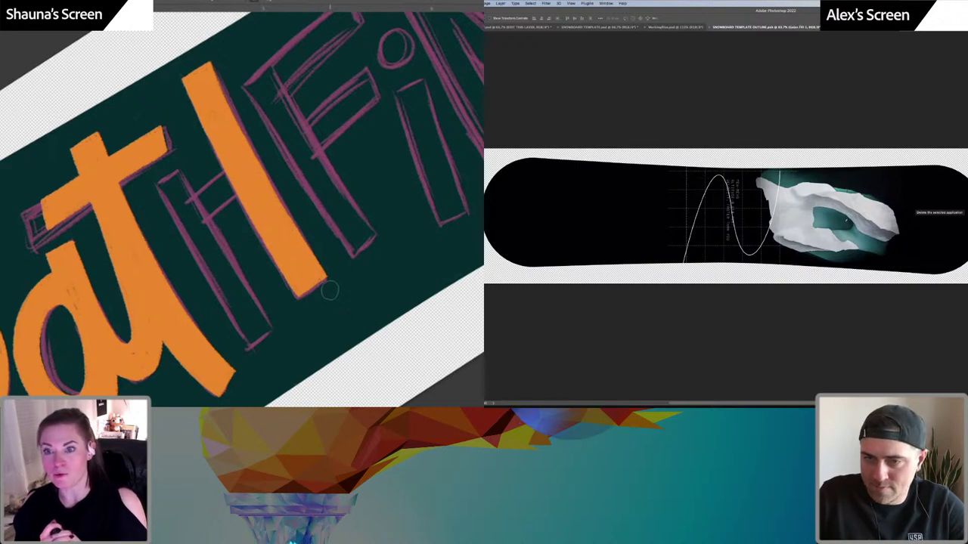
{"action": "left_click", "coordinate": [530, 4]}
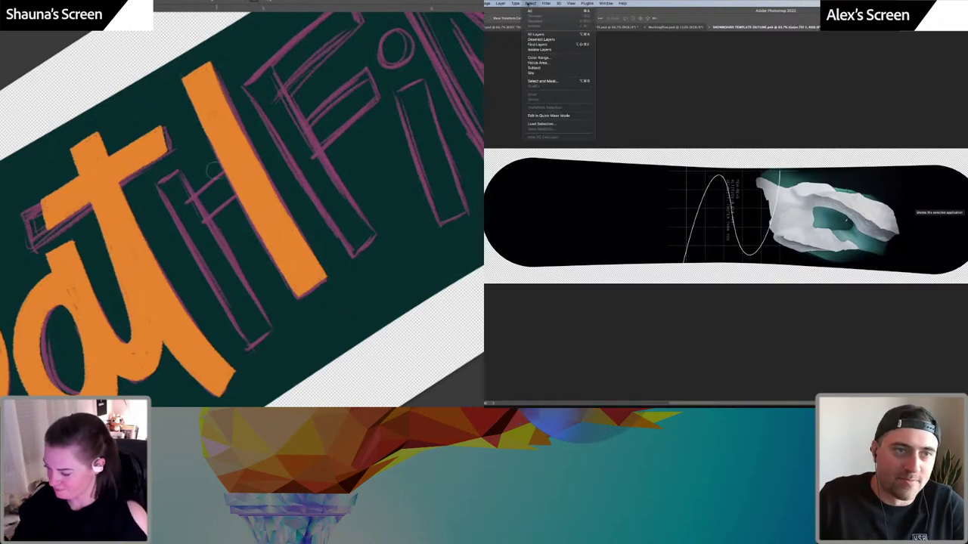
Paint the H's crossbar in orange and outline its shorter first stem, starting the fill at the stem's base
{"action": "left_click_drag", "start_coordinate": [220, 174], "coordinate": [189, 199]}
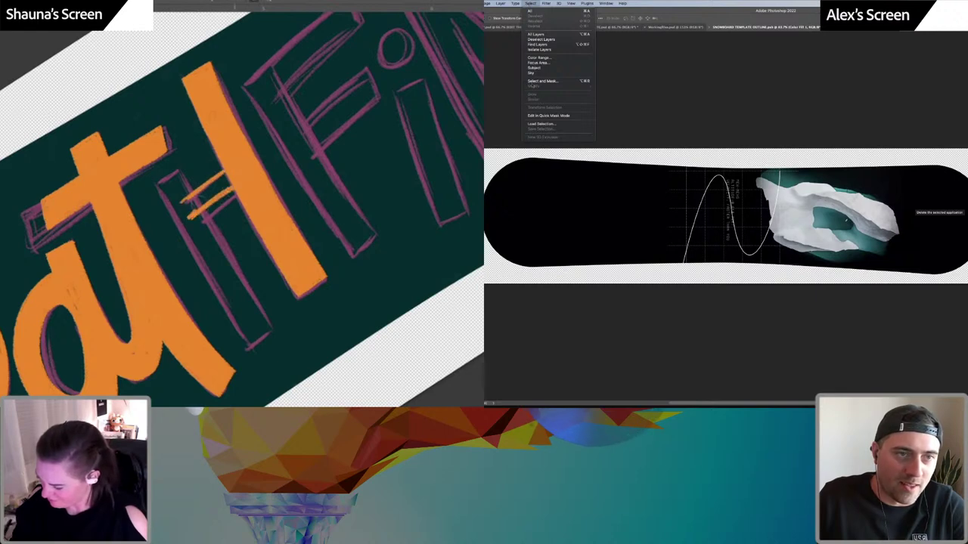
{"action": "left_click", "coordinate": [517, 89]}
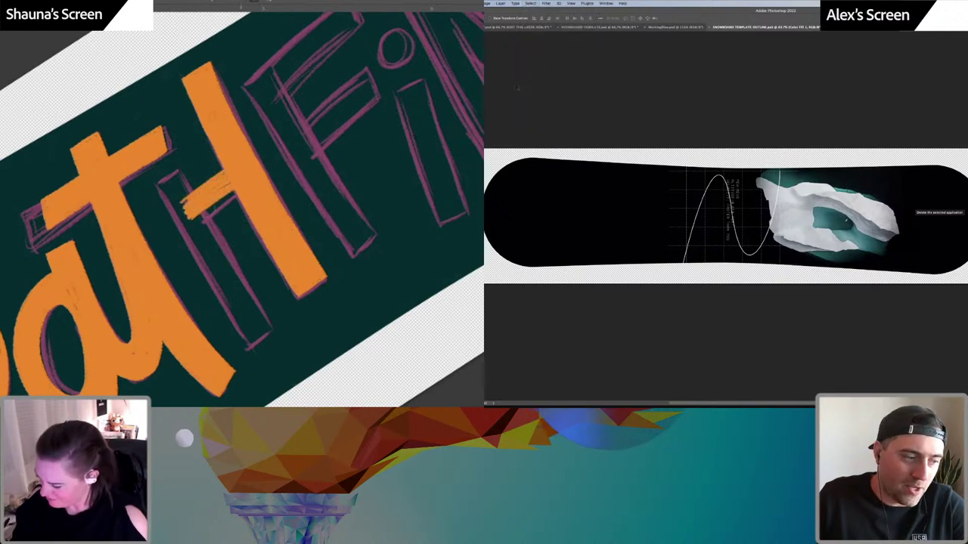
{"action": "left_click_drag", "start_coordinate": [201, 215], "coordinate": [269, 326]}
{"action": "mouse_move", "coordinate": [180, 170]}
{"action": "left_mouse_down"}
{"action": "mouse_move", "coordinate": [268, 308]}
{"action": "mouse_move", "coordinate": [274, 327]}
{"action": "mouse_move", "coordinate": [244, 333]}
{"action": "left_mouse_up"}
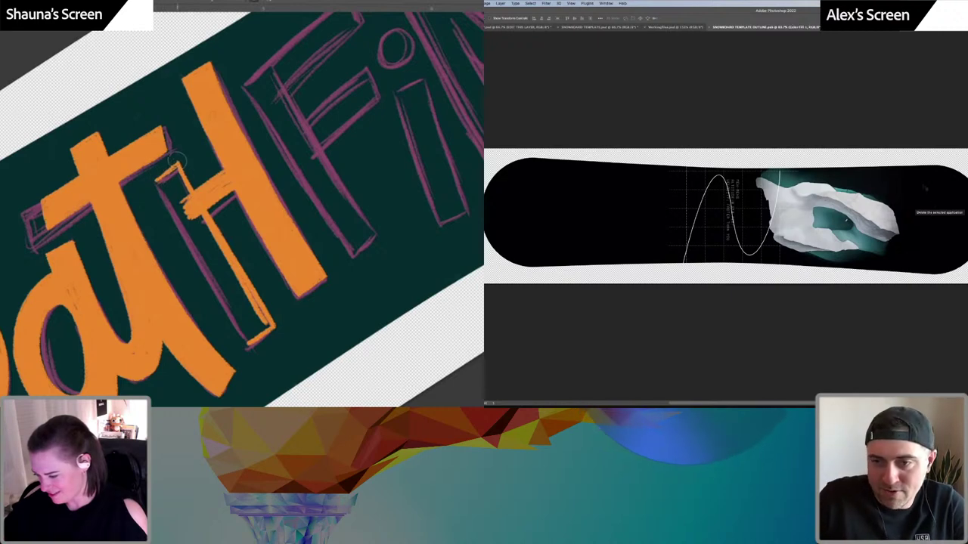
{"action": "left_click_drag", "start_coordinate": [155, 180], "coordinate": [187, 250]}
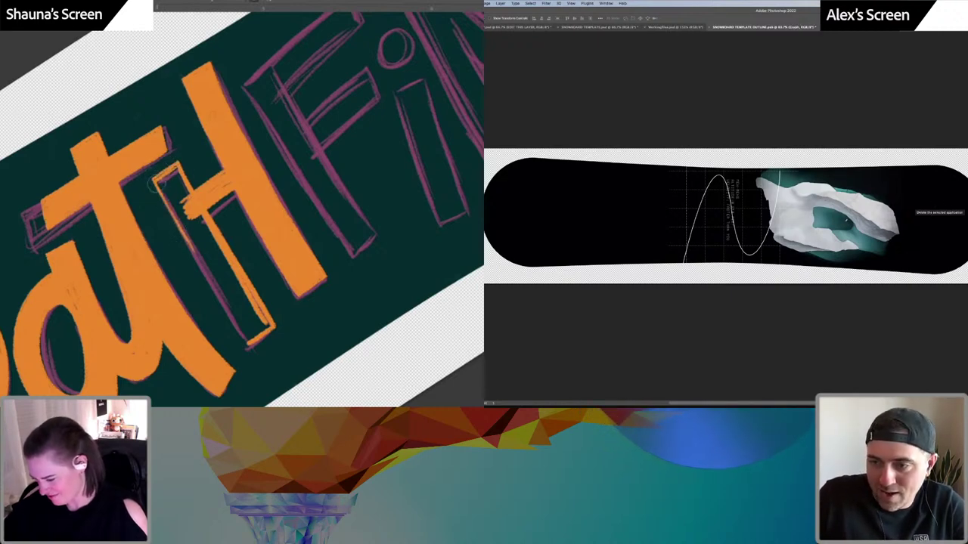
{"action": "left_click_drag", "start_coordinate": [171, 216], "coordinate": [244, 339]}
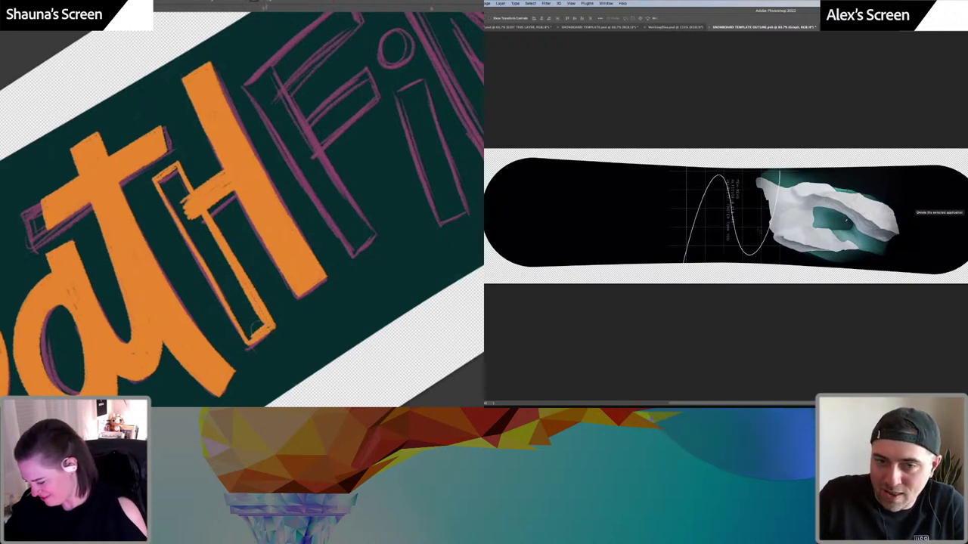
{"action": "left_click_drag", "start_coordinate": [243, 331], "coordinate": [240, 301]}
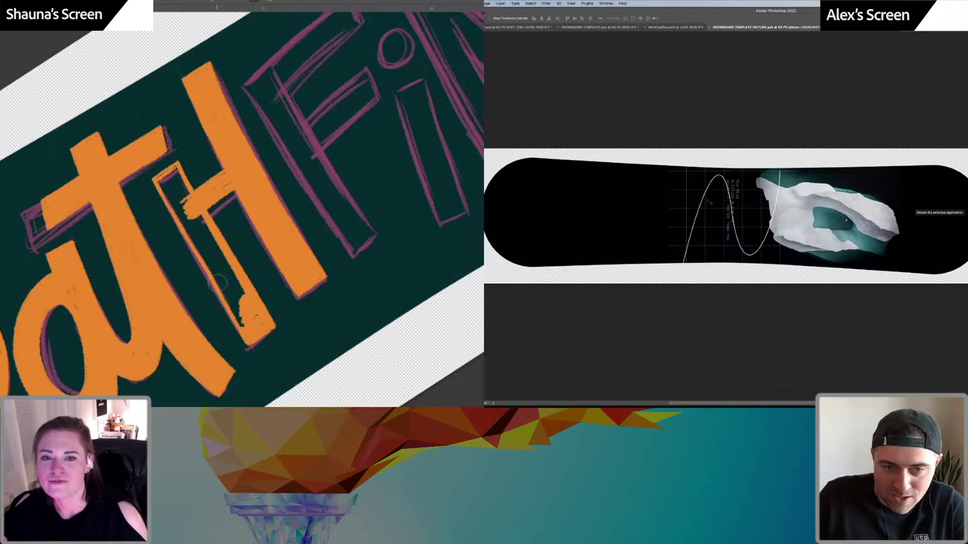
Move the grid and wave graphic along the snowboard away from the rock image, clear of the vertical text block
{"action": "scroll", "coordinate": [708, 200], "scroll_direction": "up", "scroll_amount": 5}
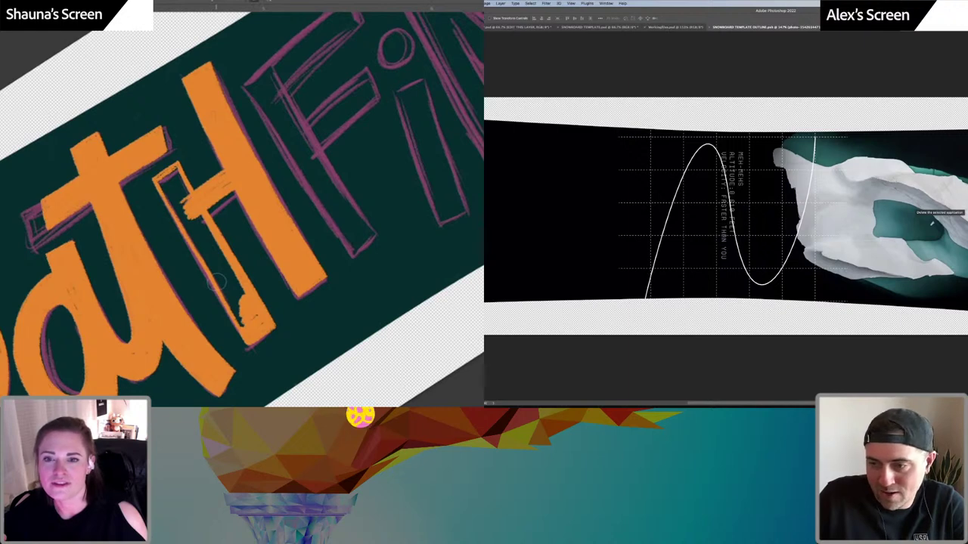
{"action": "key", "text": "Delete"}
{"action": "key", "text": "super+z"}
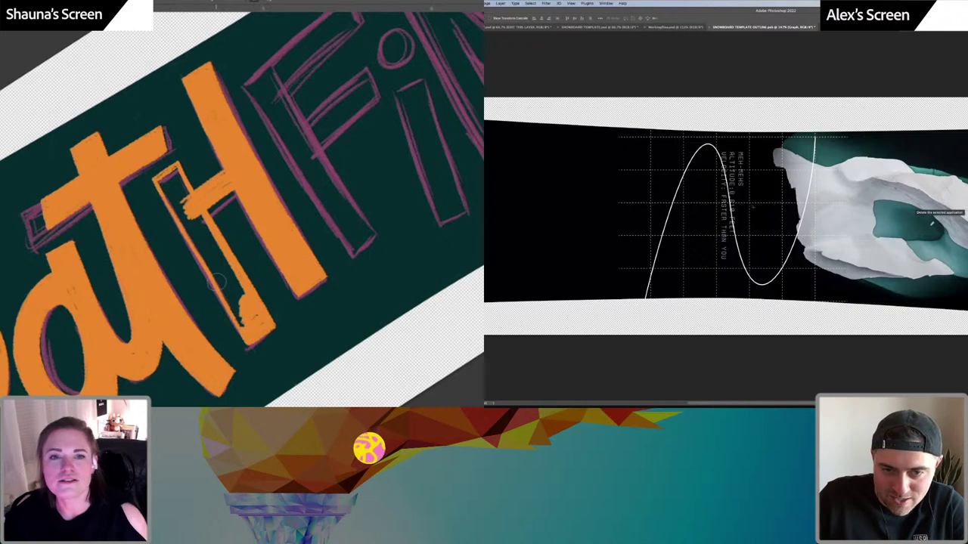
{"action": "left_click_drag", "start_coordinate": [753, 204], "coordinate": [632, 189]}
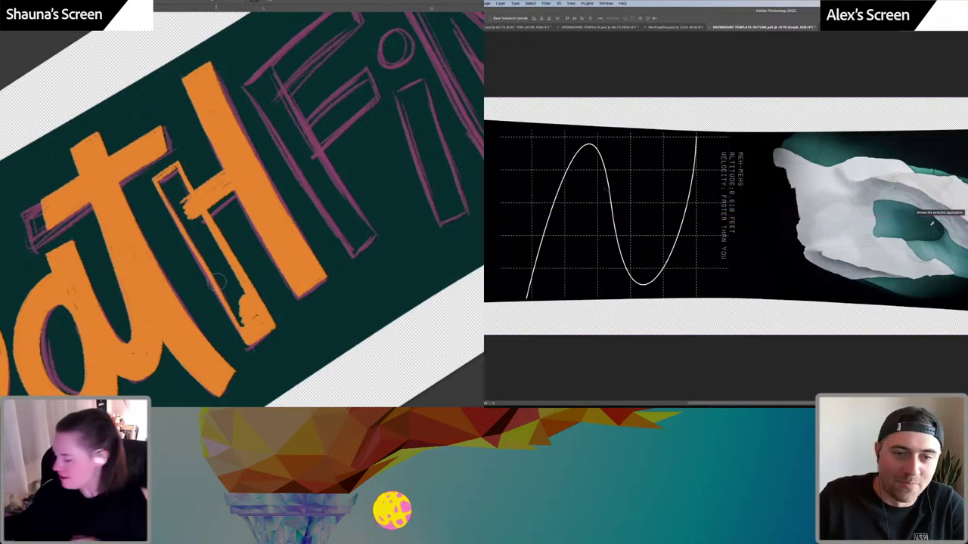
{"action": "scroll", "coordinate": [637, 187], "scroll_direction": "left", "scroll_amount": 5}
{"action": "scroll", "coordinate": [723, 179], "scroll_direction": "up", "scroll_amount": 4}
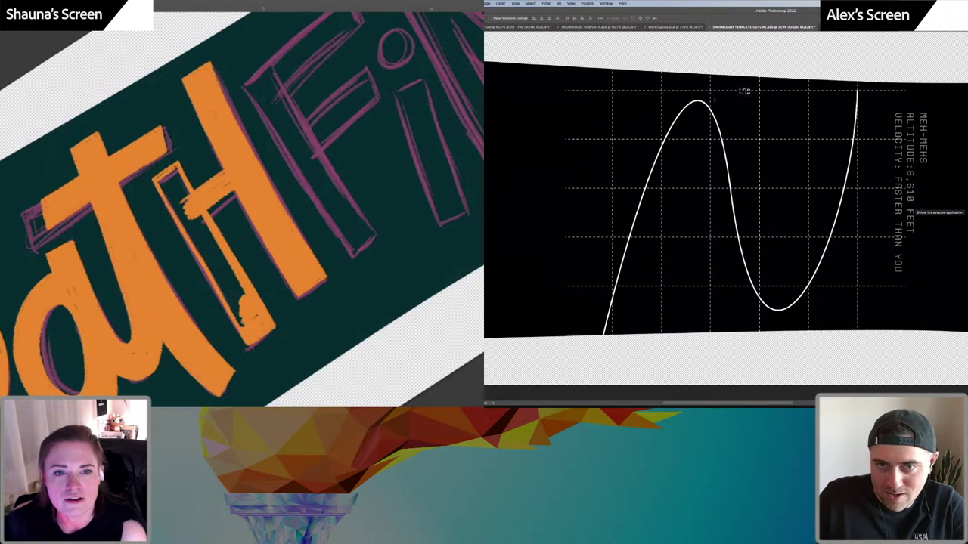
{"action": "key", "text": "super+minus"}
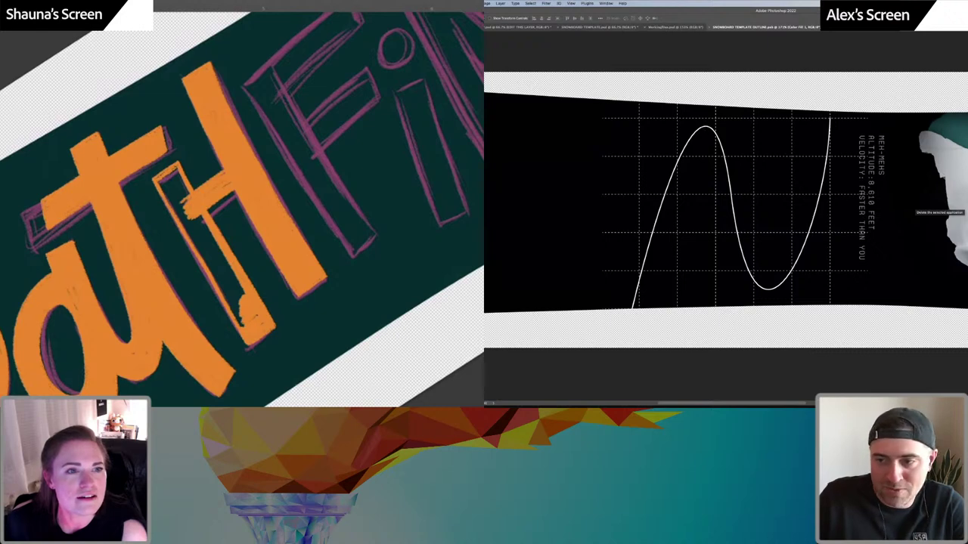
Move the grid and wave graphic along the snowboard to the rounded end farthest from the rock image
{"action": "left_click_drag", "start_coordinate": [753, 119], "coordinate": [684, 107]}
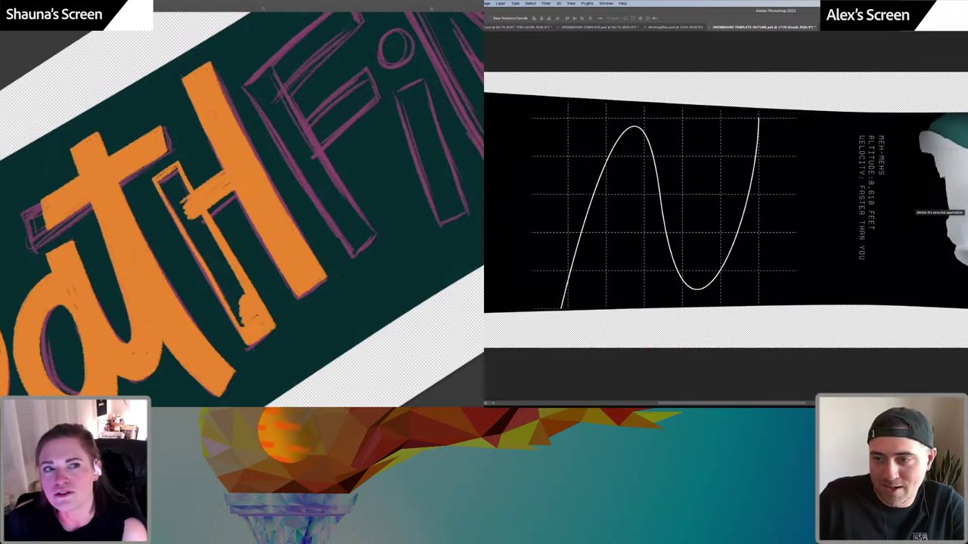
{"action": "left_click_drag", "start_coordinate": [745, 203], "coordinate": [683, 211]}
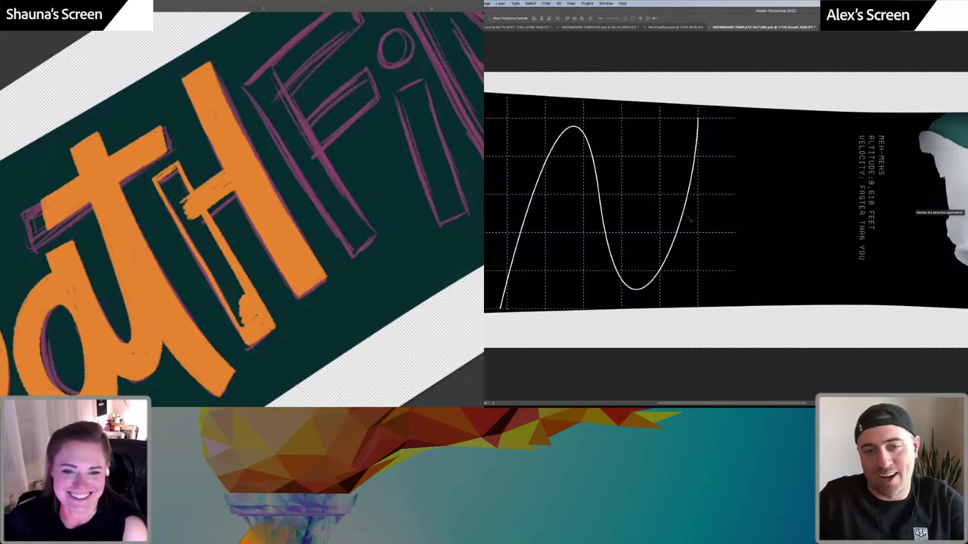
{"action": "scroll", "coordinate": [688, 217], "scroll_direction": "down", "scroll_amount": 3}
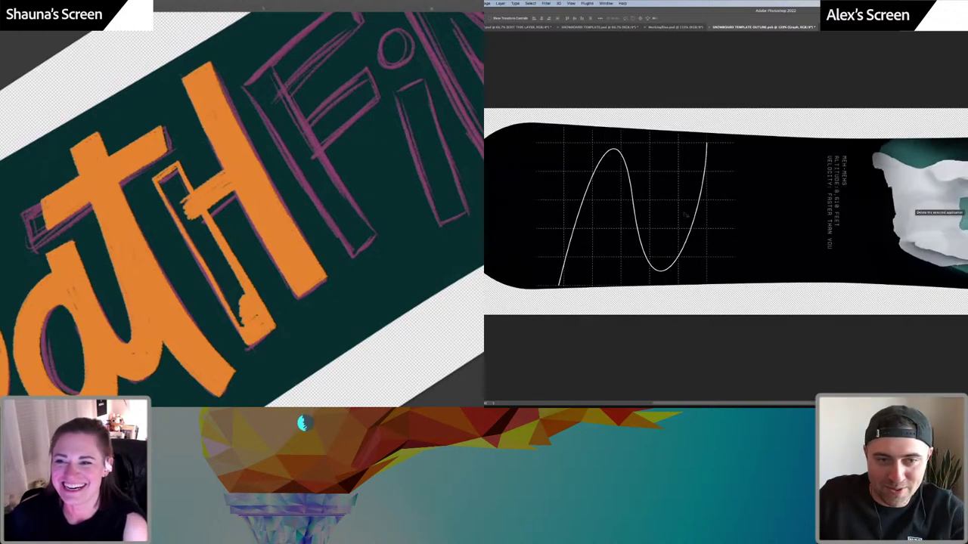
{"action": "scroll", "coordinate": [685, 216], "scroll_direction": "down", "scroll_amount": 1}
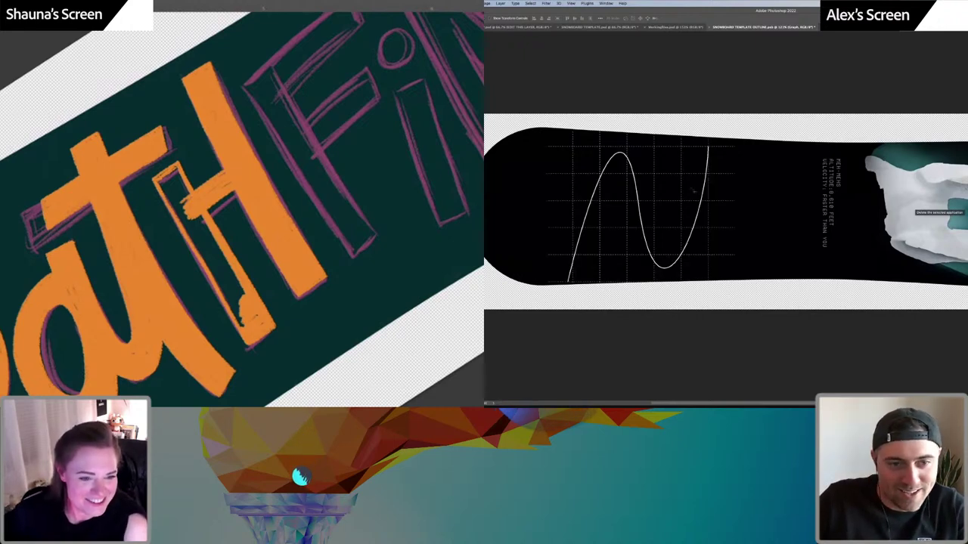
{"action": "left_click_drag", "start_coordinate": [692, 189], "coordinate": [594, 189]}
{"action": "scroll", "coordinate": [732, 218], "scroll_direction": "down", "scroll_amount": 3}
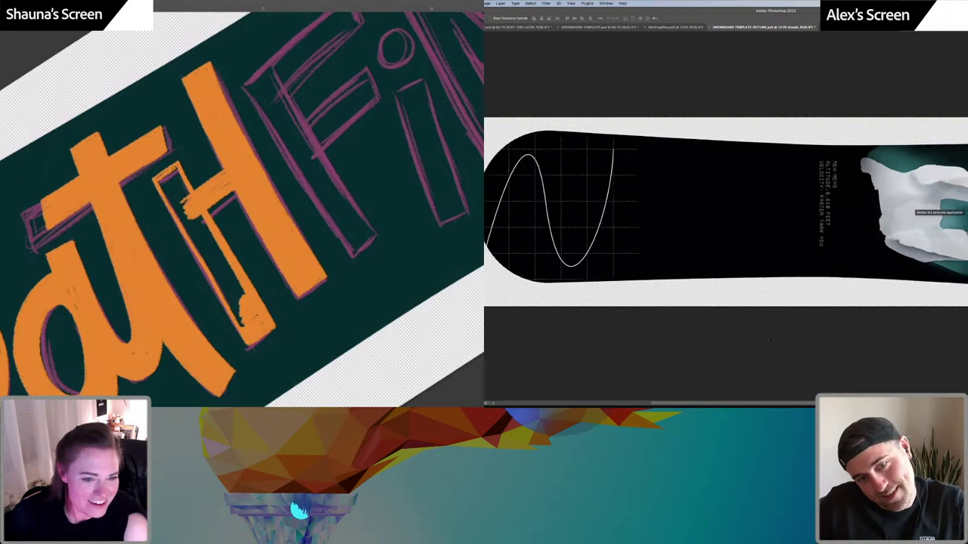
{"action": "mouse_move", "coordinate": [645, 227]}
{"action": "left_mouse_down"}
{"action": "mouse_move", "coordinate": [661, 228]}
{"action": "mouse_move", "coordinate": [645, 226]}
{"action": "left_mouse_up"}
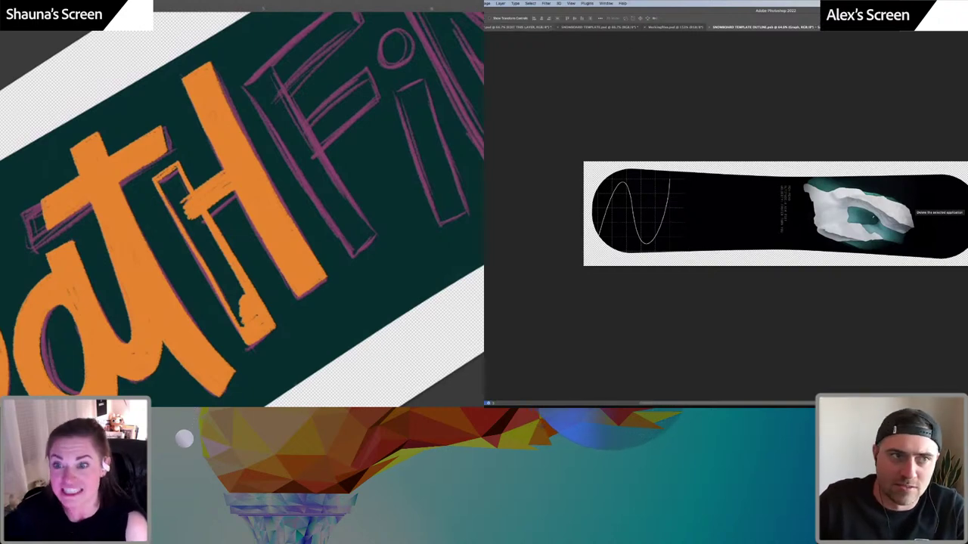
Review the rider mockup with the updated snowboards and the character sheet, and return to the snowboard outline template
{"action": "left_click", "coordinate": [518, 28]}
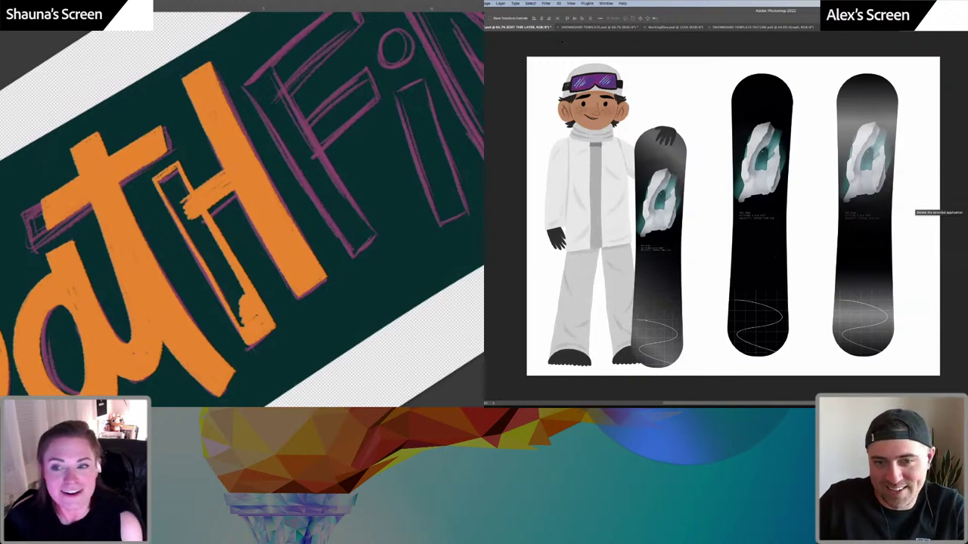
{"action": "left_click", "coordinate": [598, 28]}
{"action": "left_click", "coordinate": [674, 28]}
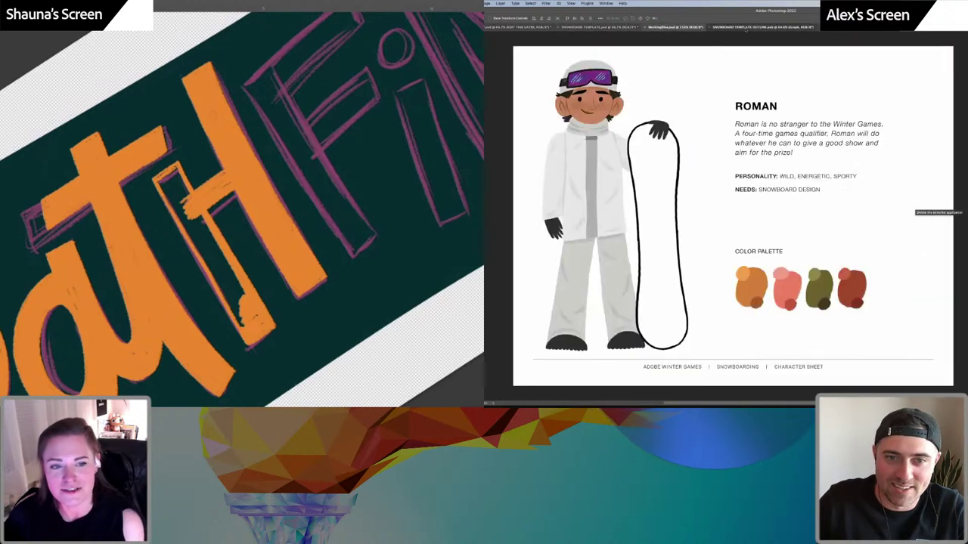
{"action": "left_click", "coordinate": [759, 28]}
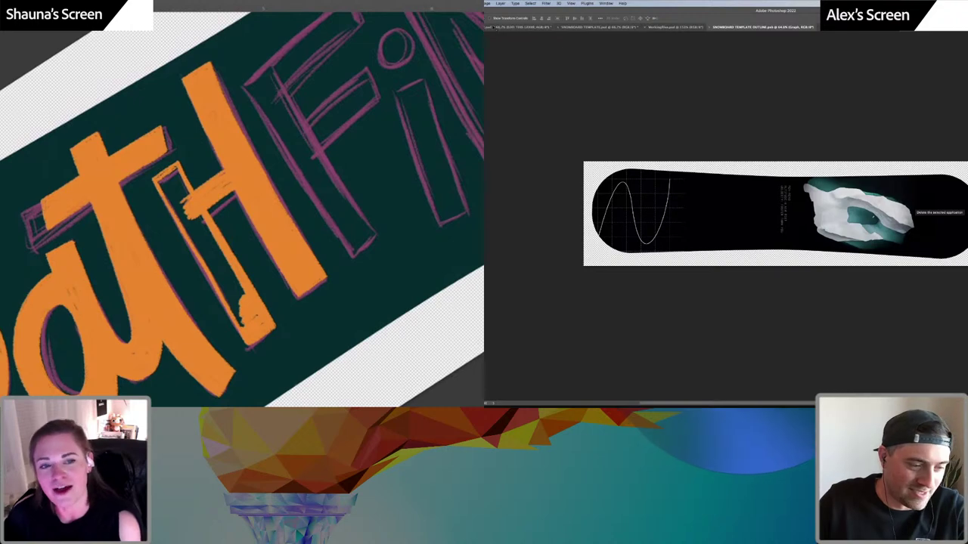
Switch to Adobe Stock in the browser and look through the vector results for graphs, widening the window for a larger view
{"action": "mouse_move", "coordinate": [707, 395]}
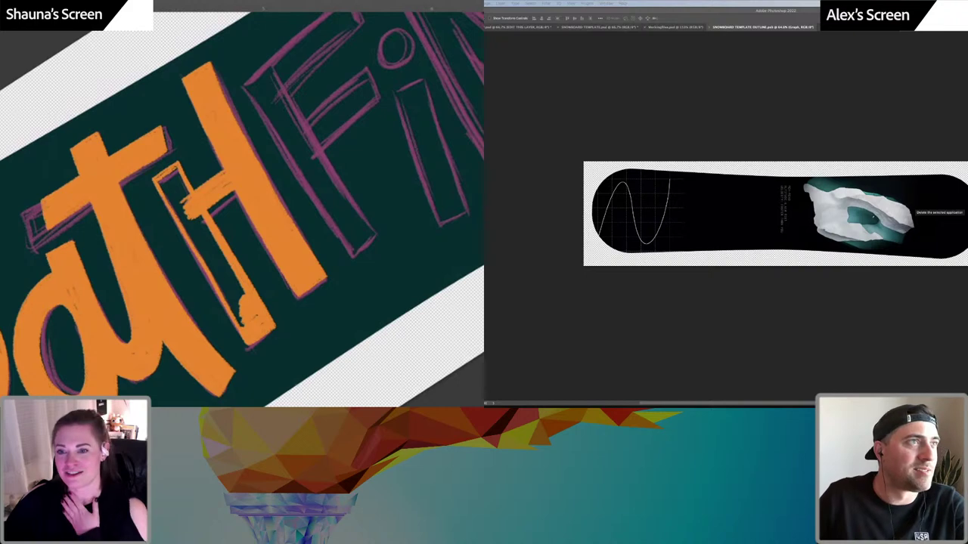
{"action": "left_click_drag", "start_coordinate": [771, 132], "coordinate": [777, 74]}
{"action": "scroll", "coordinate": [760, 189], "scroll_direction": "down", "scroll_amount": 6}
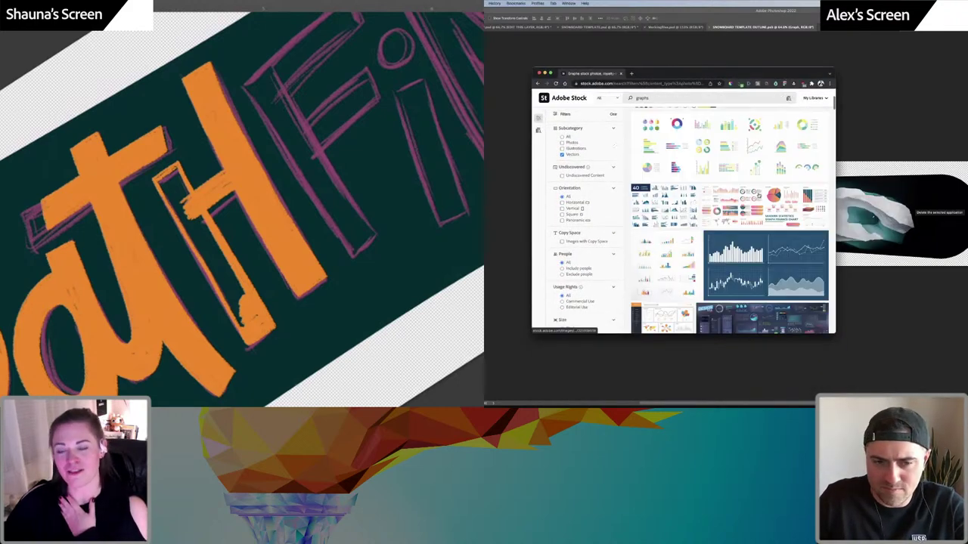
{"action": "scroll", "coordinate": [801, 197], "scroll_direction": "down", "scroll_amount": 10}
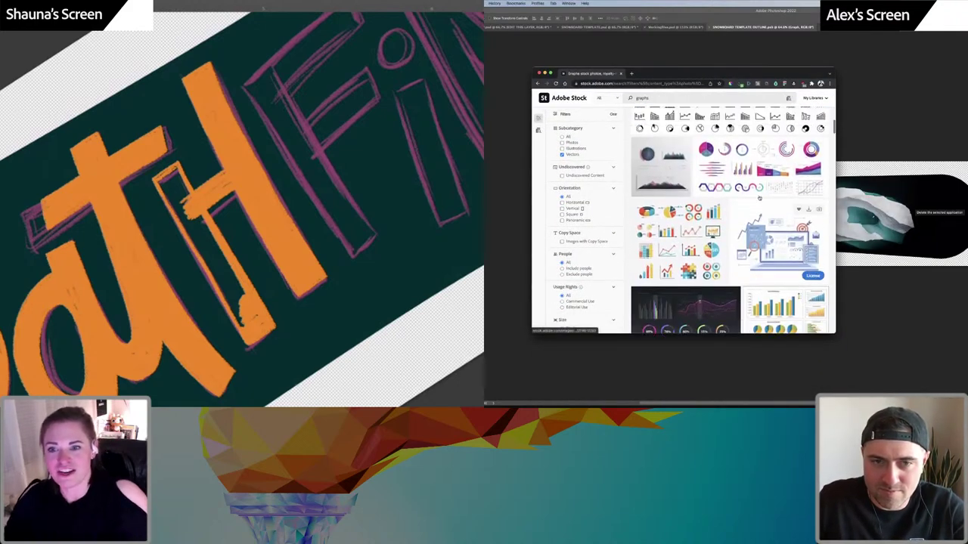
{"action": "scroll", "coordinate": [764, 198], "scroll_direction": "down", "scroll_amount": 5}
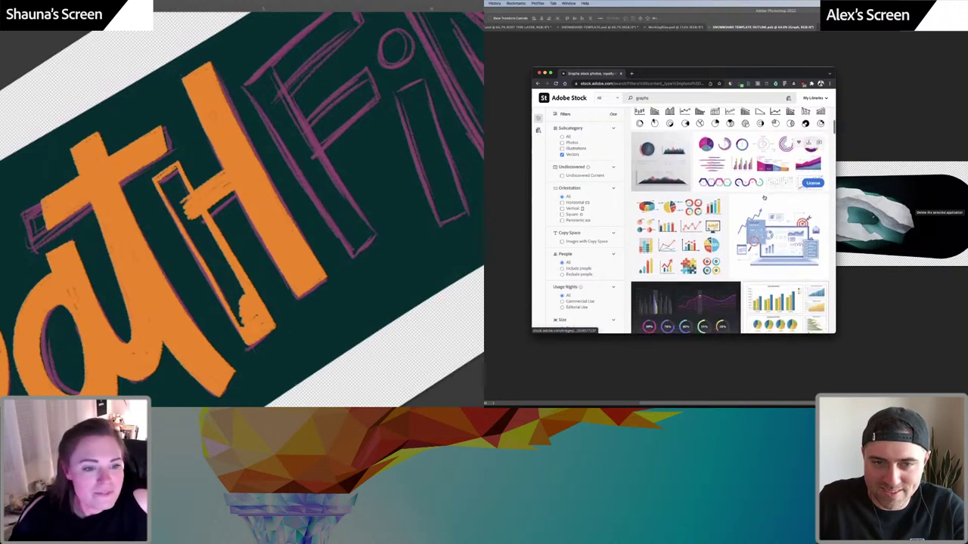
{"action": "scroll", "coordinate": [763, 199], "scroll_direction": "down", "scroll_amount": 3}
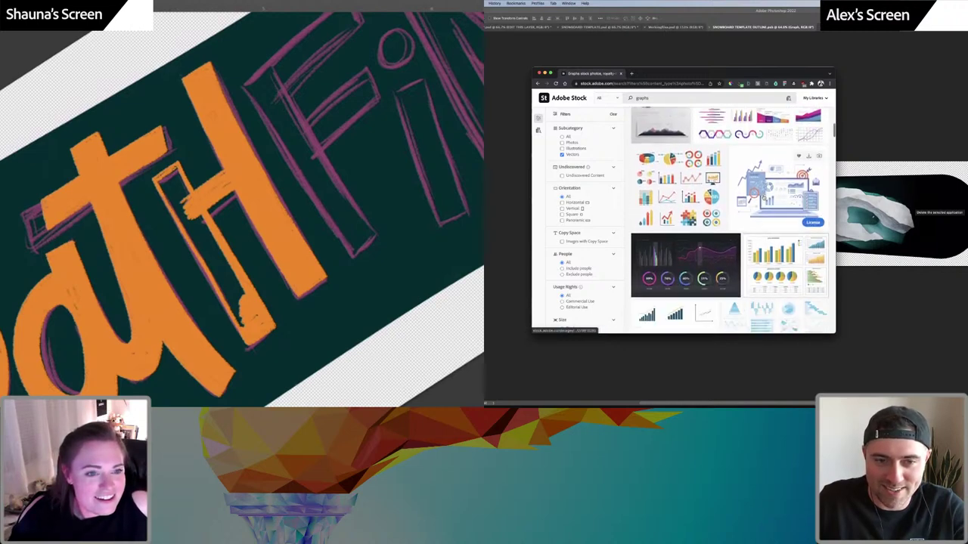
{"action": "scroll", "coordinate": [763, 197], "scroll_direction": "down", "scroll_amount": 3}
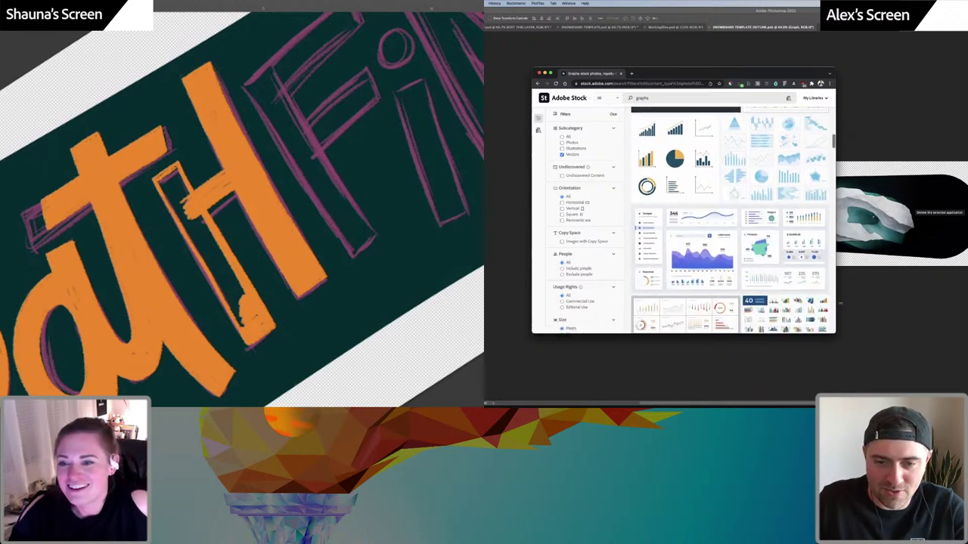
{"action": "left_click_drag", "start_coordinate": [840, 307], "coordinate": [942, 308]}
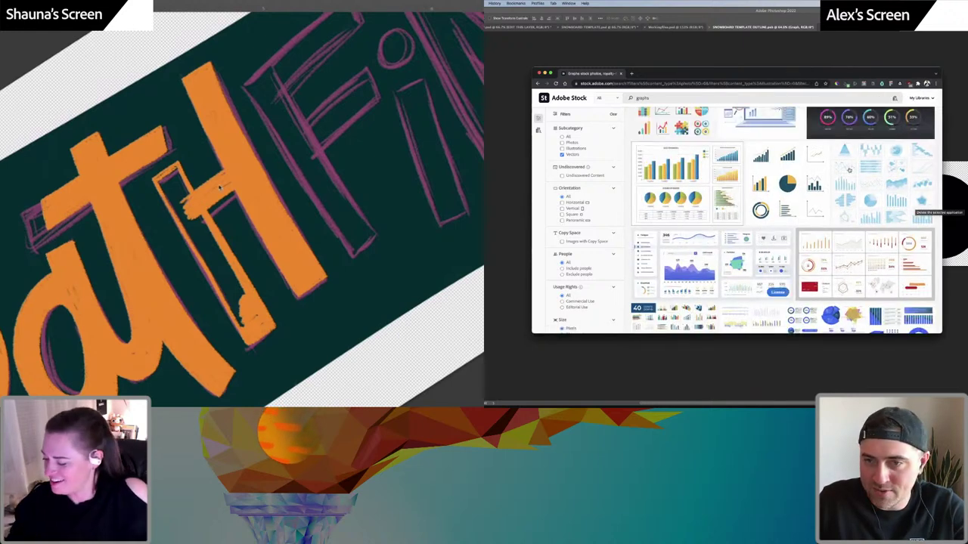
Open the details of the light-blue chart set and examine its charts and related images
{"action": "scroll", "coordinate": [855, 178], "scroll_direction": "down", "scroll_amount": 3}
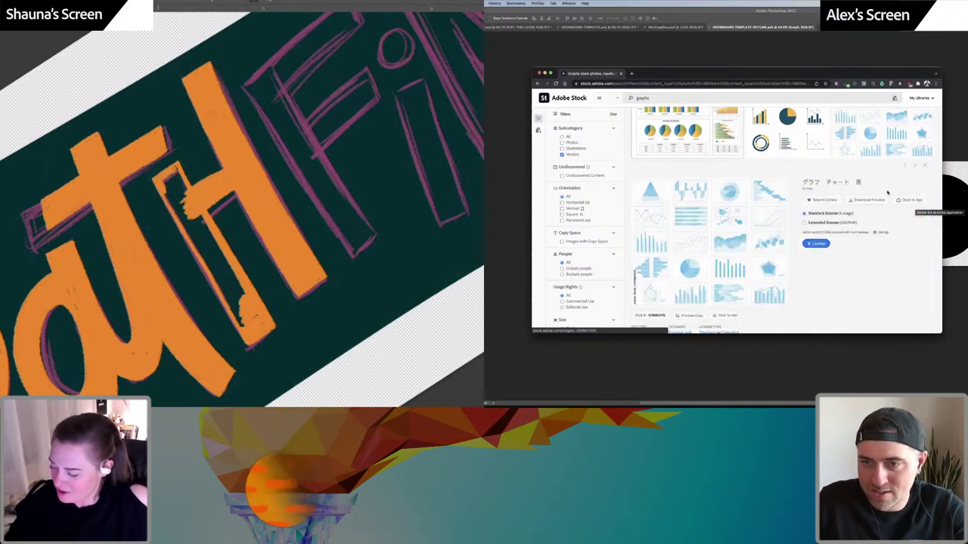
{"action": "left_click", "coordinate": [869, 198]}
{"action": "scroll", "coordinate": [749, 241], "scroll_direction": "down", "scroll_amount": 1}
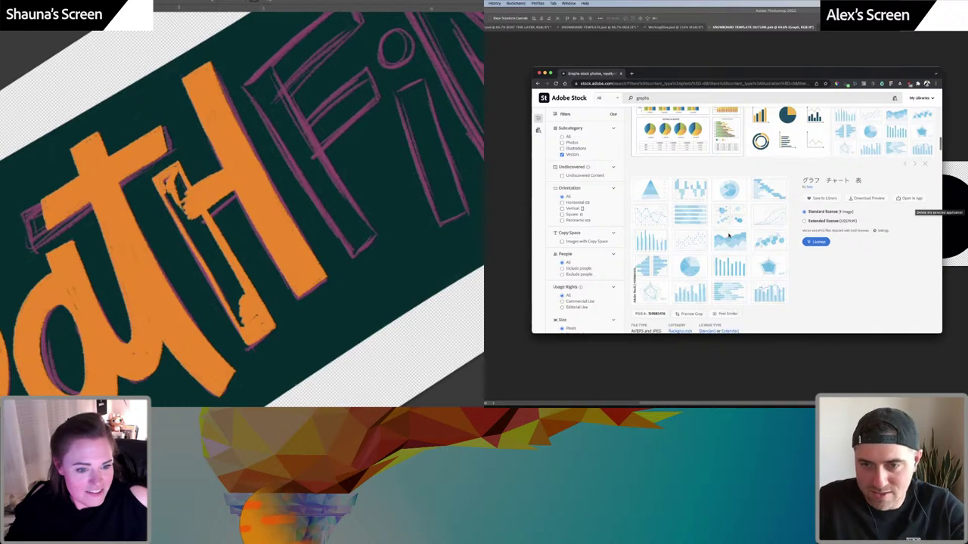
{"action": "scroll", "coordinate": [729, 236], "scroll_direction": "down", "scroll_amount": 2}
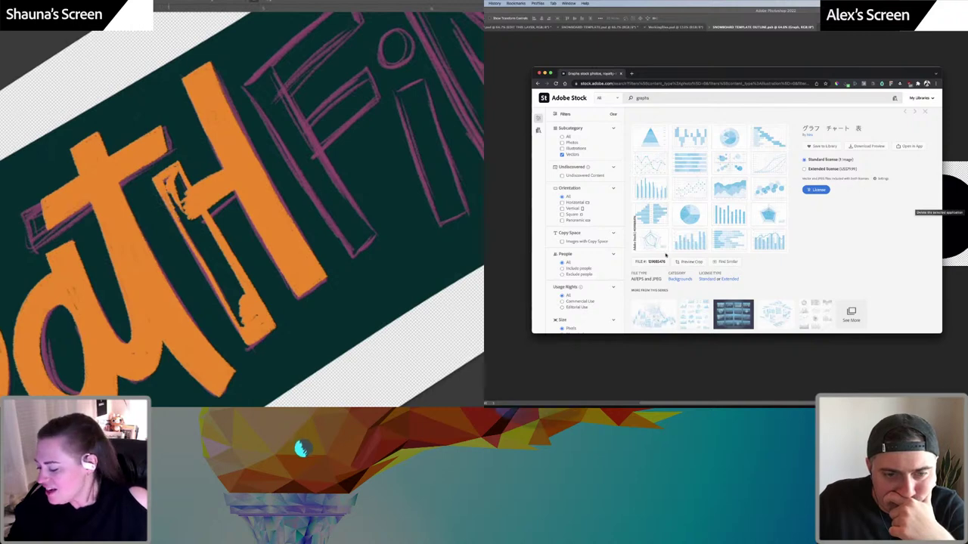
{"action": "scroll", "coordinate": [791, 253], "scroll_direction": "down", "scroll_amount": 4}
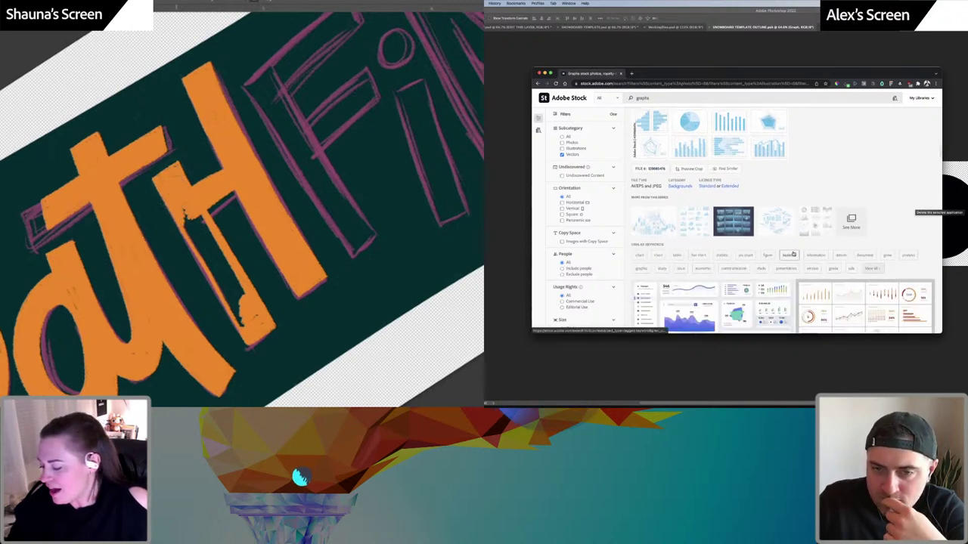
Browse further through the vector graph results for a suitable set of dark-themed infographic charts
{"action": "scroll", "coordinate": [792, 254], "scroll_direction": "down", "scroll_amount": 5}
{"action": "scroll", "coordinate": [792, 254], "scroll_direction": "down", "scroll_amount": 1}
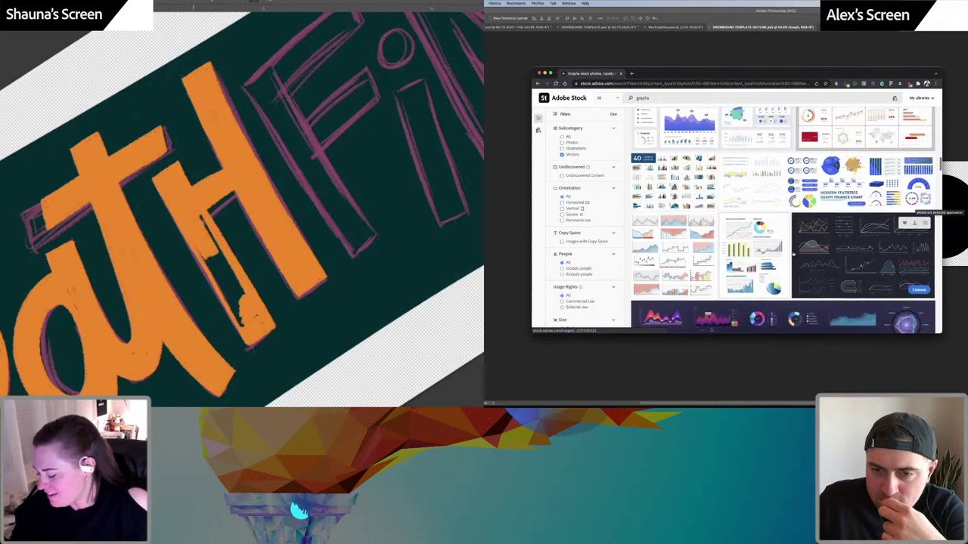
{"action": "scroll", "coordinate": [853, 256], "scroll_direction": "down", "scroll_amount": 2}
{"action": "scroll", "coordinate": [853, 254], "scroll_direction": "down", "scroll_amount": 10}
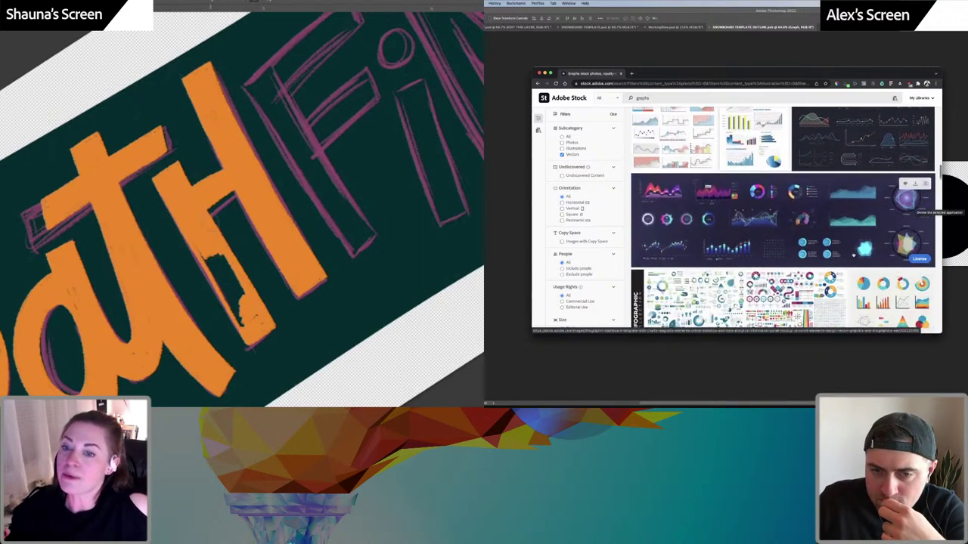
{"action": "scroll", "coordinate": [852, 256], "scroll_direction": "down", "scroll_amount": 10}
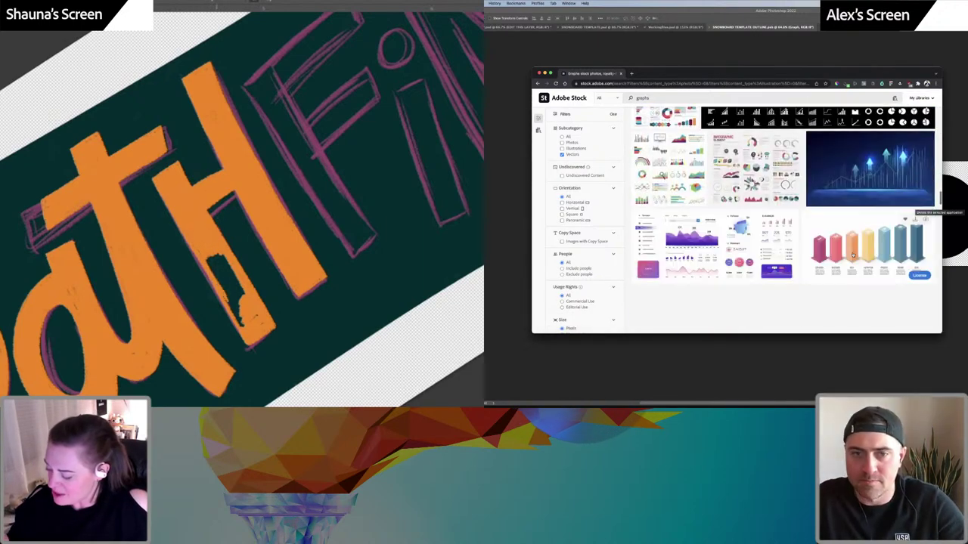
{"action": "scroll", "coordinate": [853, 256], "scroll_direction": "down", "scroll_amount": 2}
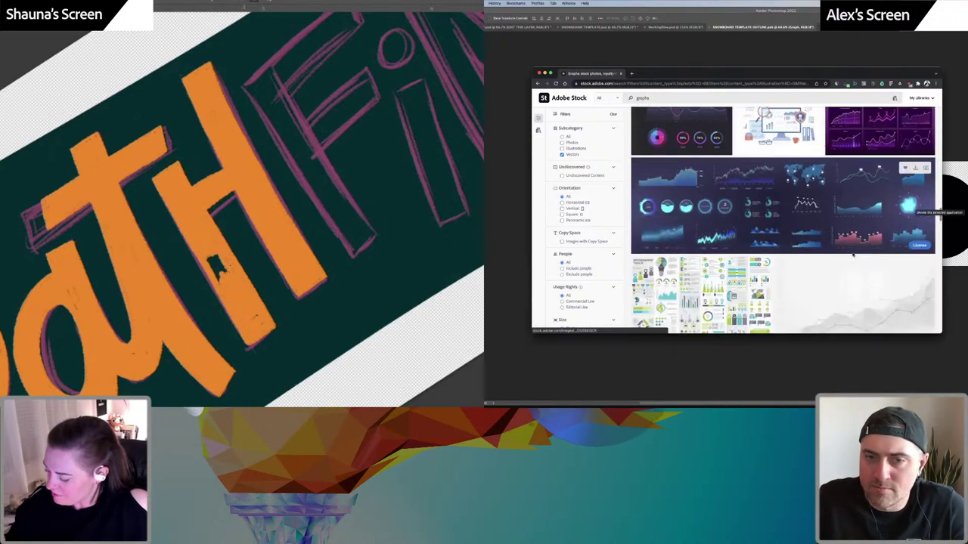
{"action": "left_click", "coordinate": [852, 254]}
{"action": "scroll", "coordinate": [848, 255], "scroll_direction": "up", "scroll_amount": 2}
{"action": "scroll", "coordinate": [847, 255], "scroll_direction": "down", "scroll_amount": 10}
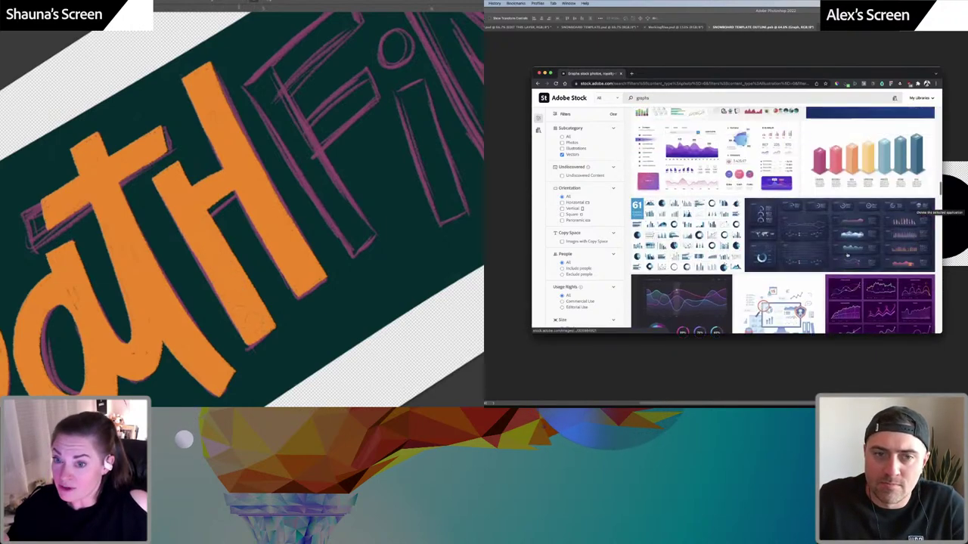
{"action": "scroll", "coordinate": [847, 255], "scroll_direction": "up", "scroll_amount": 2}
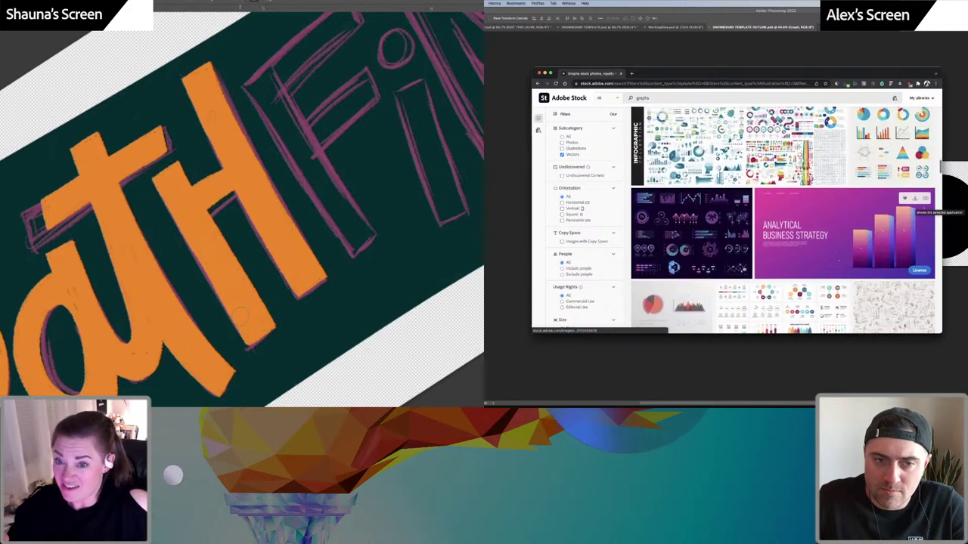
Download the preview of the dark purple futuristic business infographic and return to Photoshop
{"action": "left_click", "coordinate": [681, 262]}
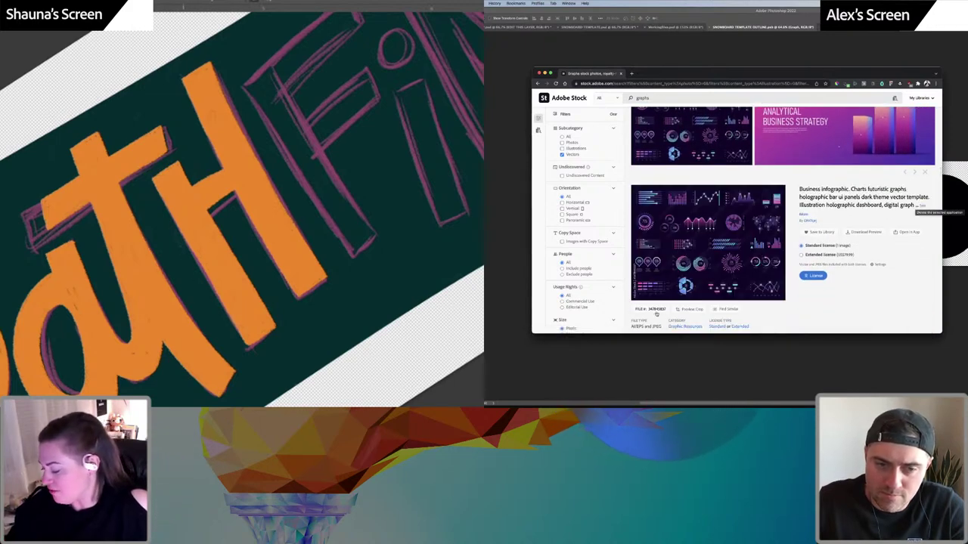
{"action": "left_click", "coordinate": [867, 233]}
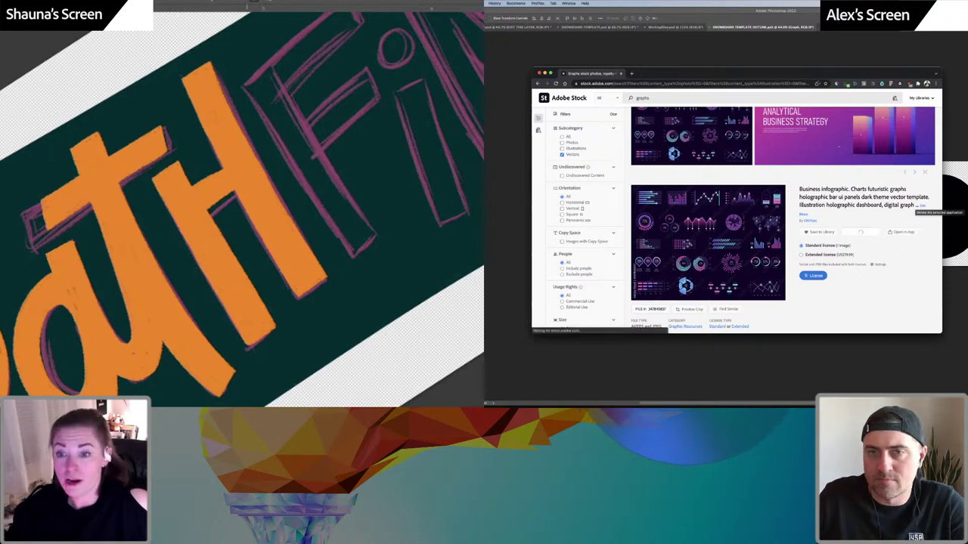
{"action": "key", "text": "ctrl+Right"}
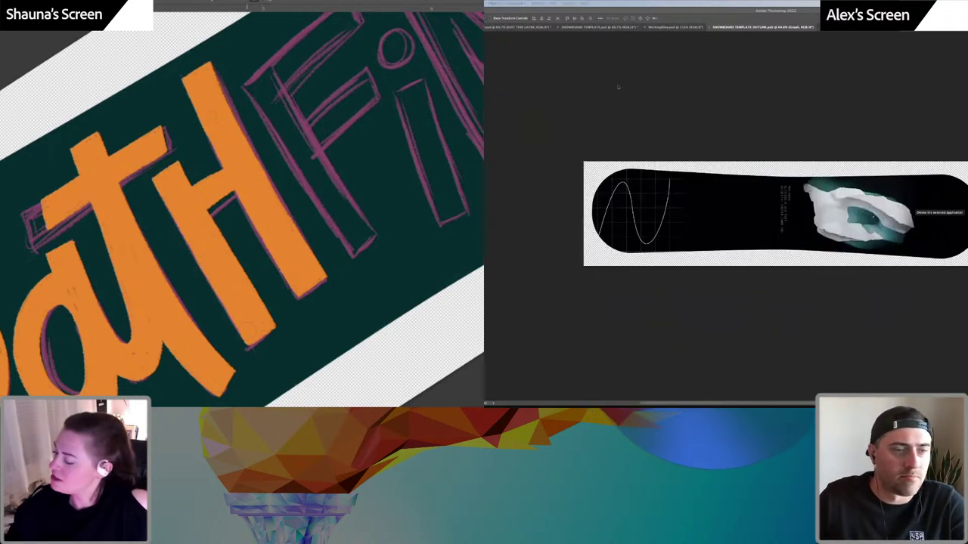
Switch to the downloaded infographic preview in Illustrator, and paint the upper and lower edges of the F's top arm in orange
{"action": "left_click_drag", "start_coordinate": [311, 141], "coordinate": [285, 172]}
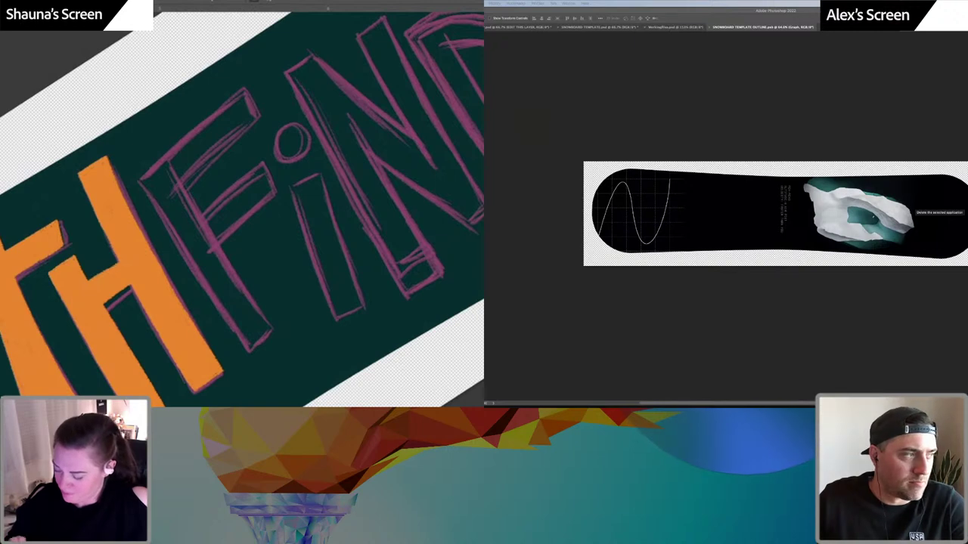
{"action": "mouse_move", "coordinate": [287, 143]}
{"action": "left_mouse_down"}
{"action": "mouse_move", "coordinate": [244, 186]}
{"action": "mouse_move", "coordinate": [234, 183]}
{"action": "left_mouse_up"}
{"action": "key", "text": "Escape"}
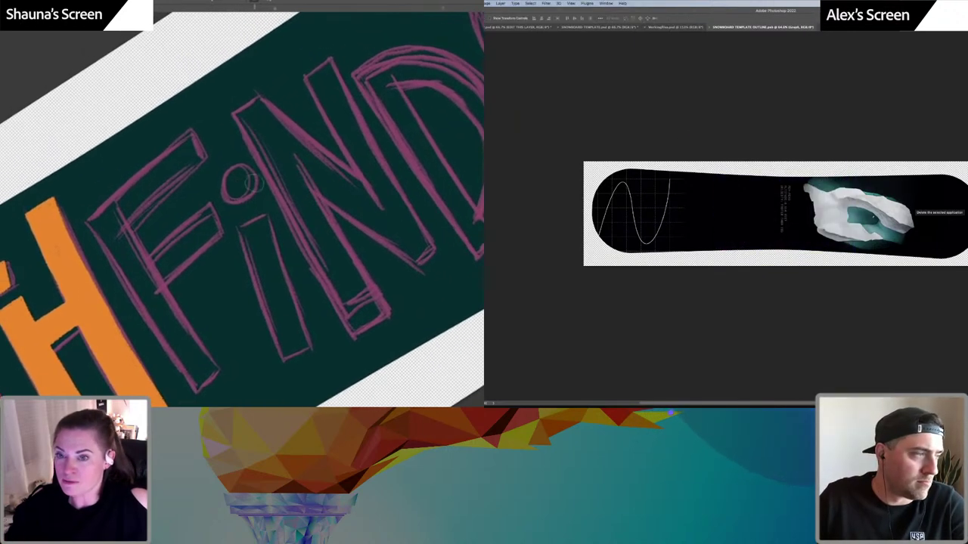
{"action": "key", "text": "super+Tab"}
{"action": "key", "text": "super+grave"}
{"action": "left_click_drag", "start_coordinate": [89, 220], "coordinate": [195, 129]}
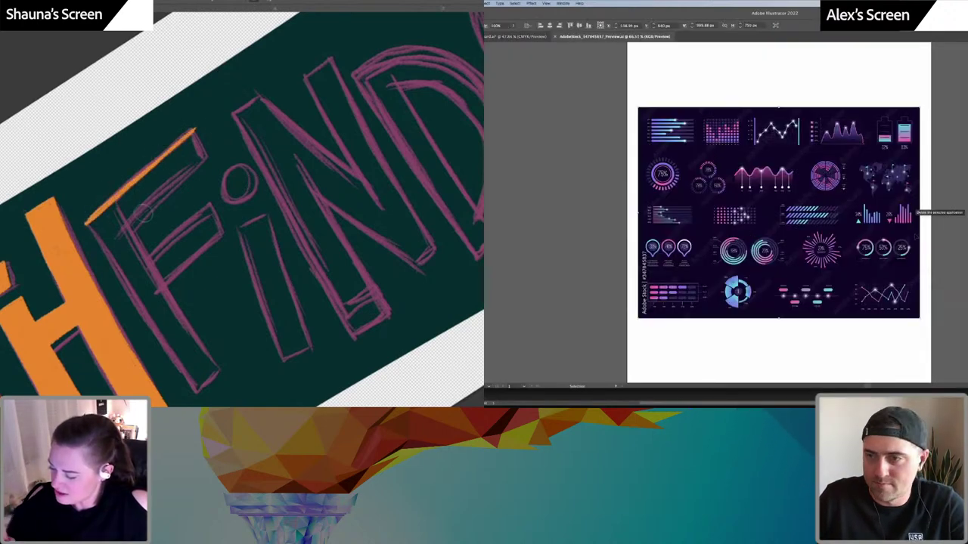
{"action": "mouse_move", "coordinate": [131, 236]}
{"action": "left_mouse_down"}
{"action": "mouse_move", "coordinate": [198, 171]}
{"action": "mouse_move", "coordinate": [123, 236]}
{"action": "left_mouse_up"}
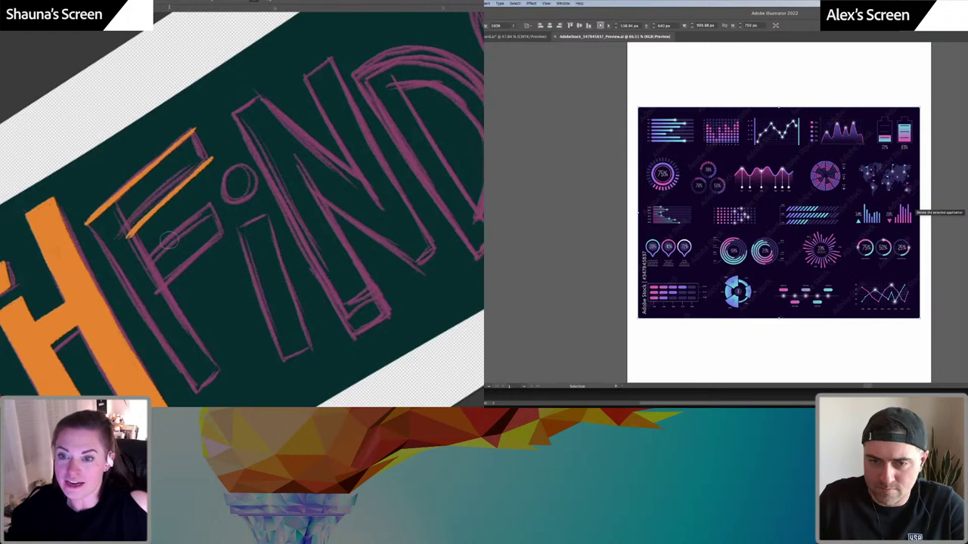
Copy the infographic into the Photoshop snowboard template, and paint the outer end of the F's top arm in orange
{"action": "double_click", "coordinate": [846, 241]}
{"action": "left_click", "coordinate": [847, 241]}
{"action": "left_click_drag", "start_coordinate": [197, 129], "coordinate": [213, 155]}
{"action": "left_click", "coordinate": [746, 373]}
{"action": "key", "text": "super+Tab"}
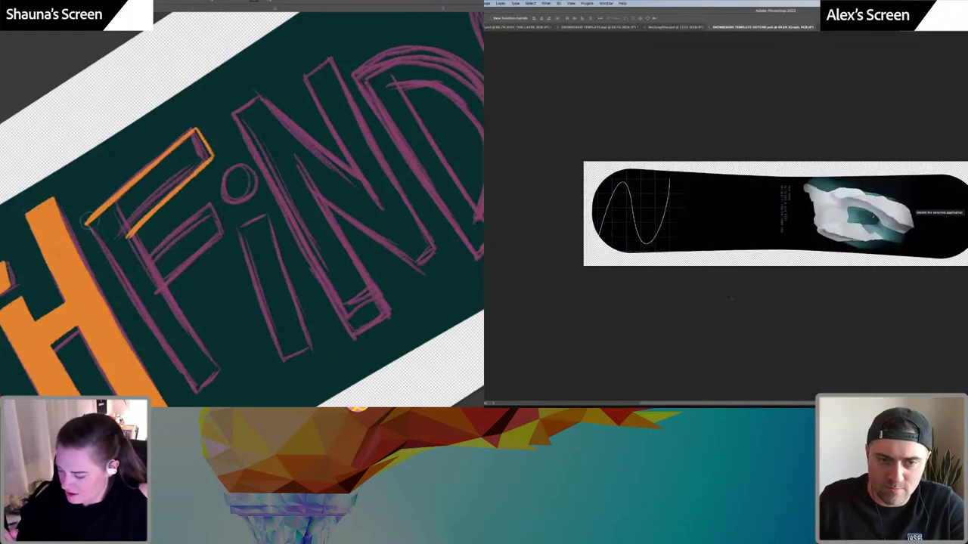
{"action": "key", "text": "super+v"}
Outline the left and right edges of the F's stem in orange, and start enlarging the pasted infographic on the snowboard template
{"action": "left_click_drag", "start_coordinate": [85, 223], "coordinate": [143, 317]}
{"action": "left_click_drag", "start_coordinate": [133, 178], "coordinate": [123, 53]}
{"action": "left_click", "coordinate": [802, 180]}
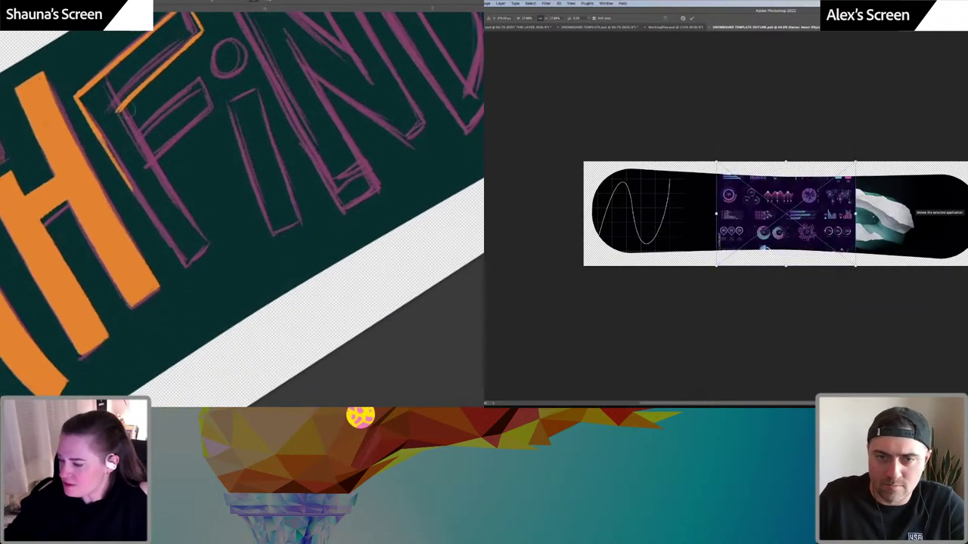
{"action": "left_click_drag", "start_coordinate": [121, 108], "coordinate": [159, 168]}
{"action": "left_click_drag", "start_coordinate": [802, 181], "coordinate": [799, 181]}
{"action": "left_click_drag", "start_coordinate": [114, 91], "coordinate": [200, 230]}
{"action": "left_click_drag", "start_coordinate": [800, 182], "coordinate": [768, 188]}
{"action": "left_click_drag", "start_coordinate": [200, 231], "coordinate": [208, 246]}
Enlarge the infographic across most of the snowboard and commit the transform, and outline the foot of the F's stem in orange
{"action": "left_click_drag", "start_coordinate": [820, 167], "coordinate": [886, 118]}
{"action": "left_click_drag", "start_coordinate": [802, 210], "coordinate": [802, 180]}
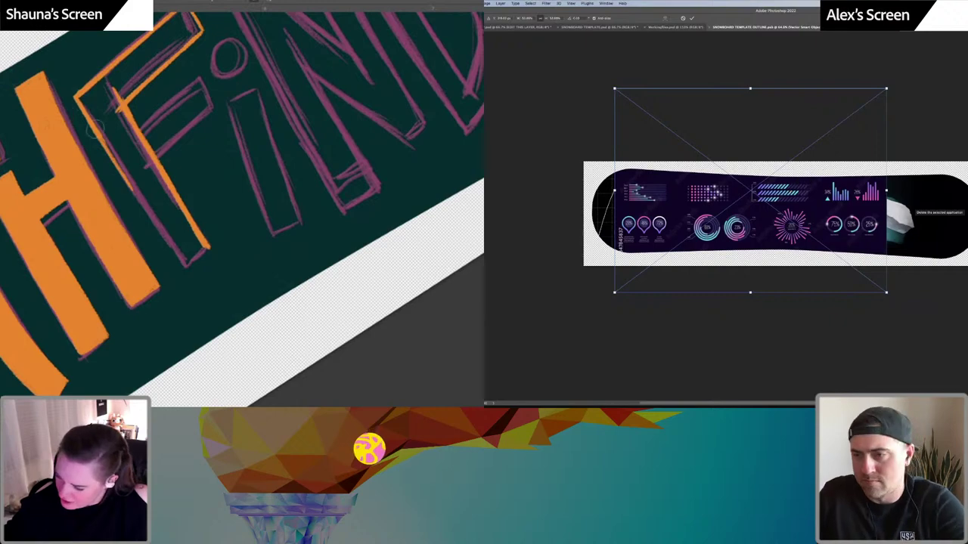
{"action": "key", "text": "Return"}
{"action": "mouse_move", "coordinate": [130, 188]}
{"action": "left_mouse_down"}
{"action": "mouse_move", "coordinate": [174, 265]}
{"action": "mouse_move", "coordinate": [168, 257]}
{"action": "mouse_move", "coordinate": [189, 266]}
{"action": "mouse_move", "coordinate": [181, 272]}
{"action": "mouse_move", "coordinate": [210, 249]}
{"action": "left_mouse_up"}
{"action": "left_click_drag", "start_coordinate": [208, 250], "coordinate": [185, 266]}
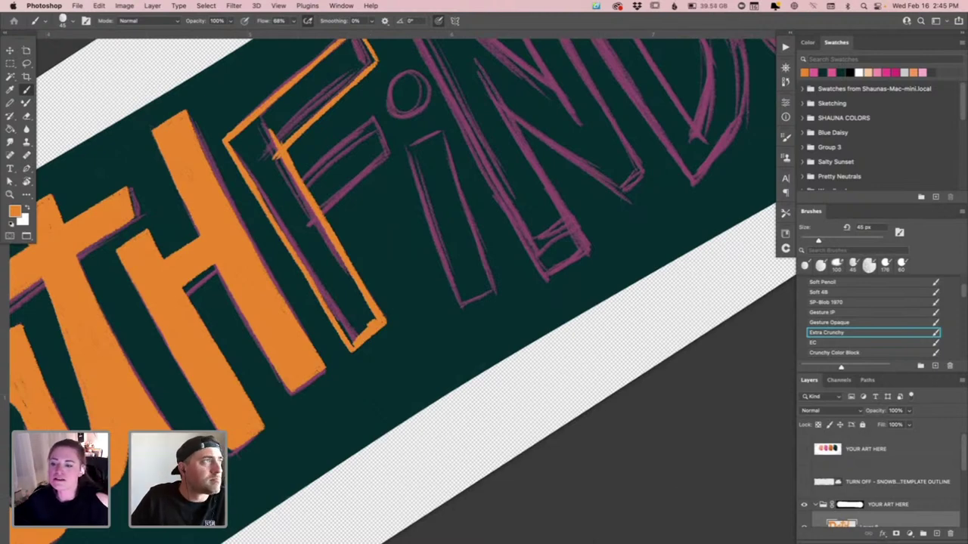
Bring the designs.jpg collection of snowboard references into view over the lettering, and move it away again
{"action": "key", "text": "Tab"}
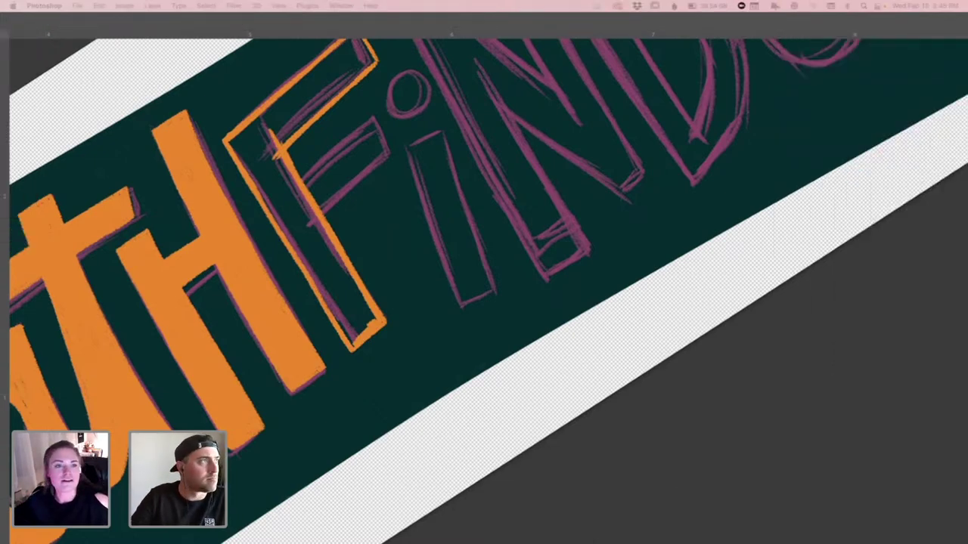
{"action": "left_click_drag", "start_coordinate": [967, 161], "coordinate": [475, 4]}
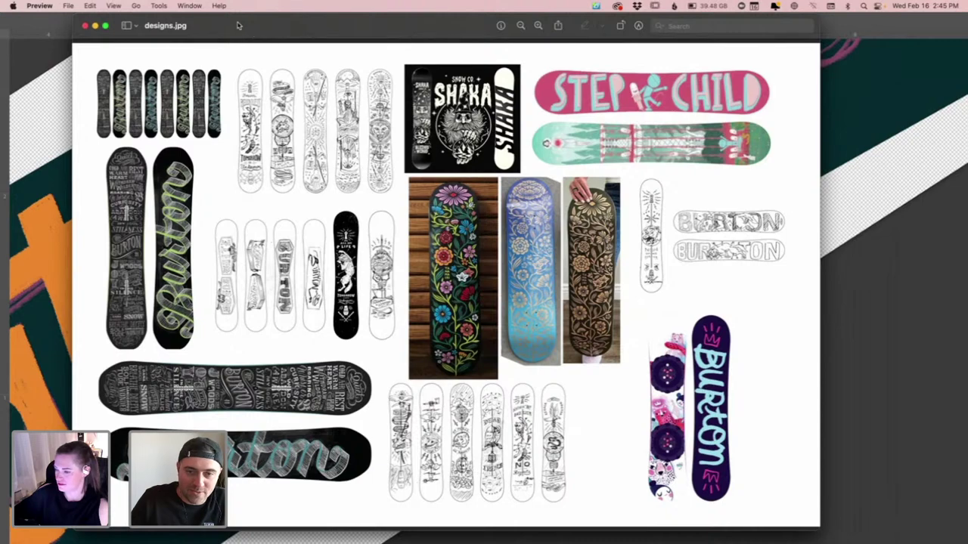
{"action": "mouse_move", "coordinate": [237, 26]}
{"action": "left_mouse_down"}
{"action": "mouse_move", "coordinate": [803, 119]}
{"action": "mouse_move", "coordinate": [967, 127]}
{"action": "left_mouse_up"}
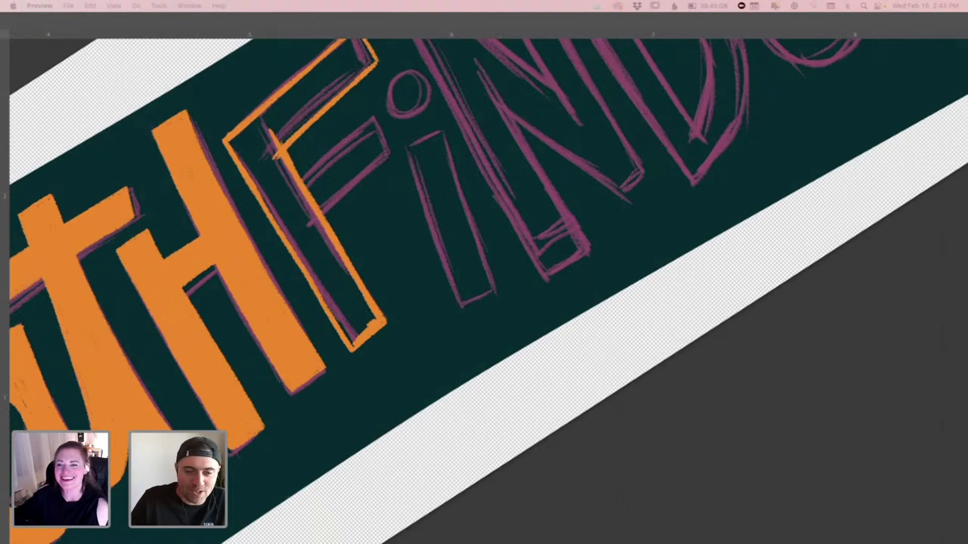
Outline the F's middle arm in orange with the Extra Crunchy brush, fill it in, and start filling the top arm's lower edge
{"action": "left_click", "coordinate": [311, 173]}
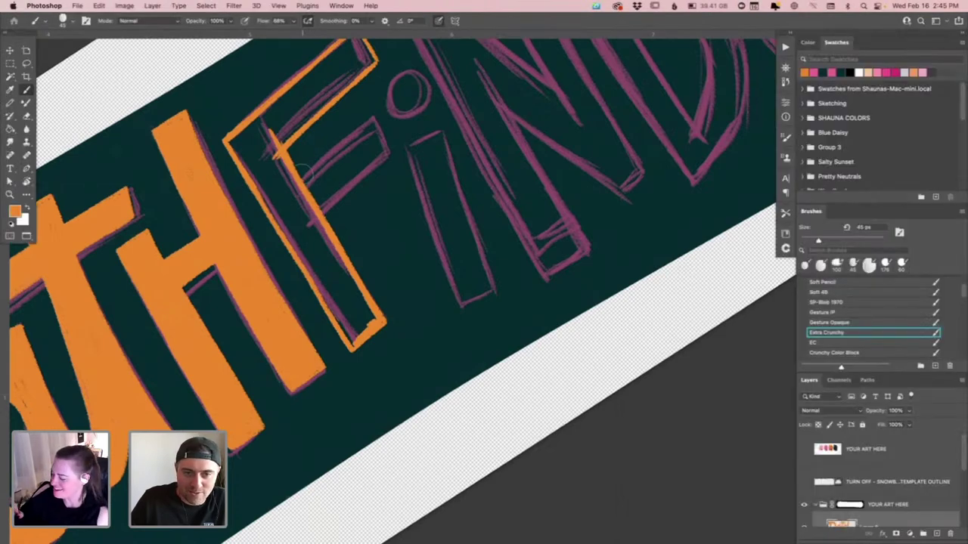
{"action": "mouse_move", "coordinate": [299, 180]}
{"action": "left_mouse_down"}
{"action": "mouse_move", "coordinate": [368, 116]}
{"action": "mouse_move", "coordinate": [306, 169]}
{"action": "mouse_move", "coordinate": [348, 186]}
{"action": "mouse_move", "coordinate": [392, 150]}
{"action": "mouse_move", "coordinate": [342, 194]}
{"action": "mouse_move", "coordinate": [316, 189]}
{"action": "left_mouse_up"}
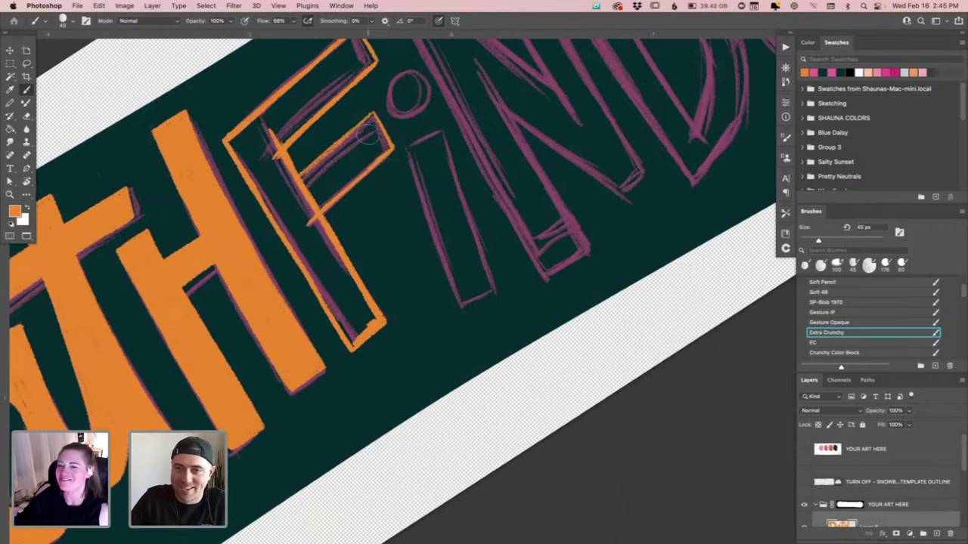
{"action": "mouse_move", "coordinate": [348, 139]}
{"action": "left_mouse_down"}
{"action": "mouse_move", "coordinate": [333, 152]}
{"action": "mouse_move", "coordinate": [369, 118]}
{"action": "mouse_move", "coordinate": [307, 175]}
{"action": "mouse_move", "coordinate": [340, 162]}
{"action": "mouse_move", "coordinate": [330, 173]}
{"action": "left_mouse_up"}
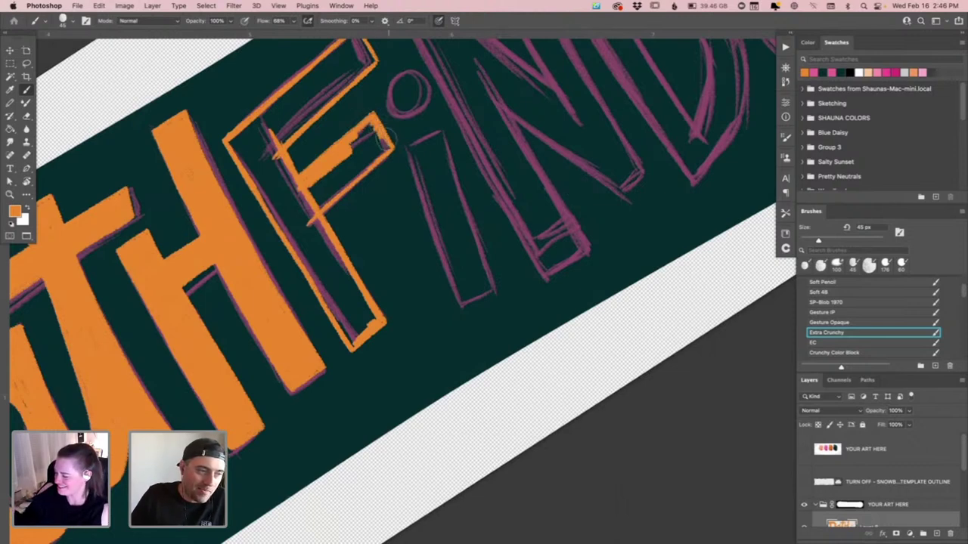
{"action": "mouse_move", "coordinate": [383, 142]}
{"action": "left_mouse_down"}
{"action": "mouse_move", "coordinate": [365, 145]}
{"action": "mouse_move", "coordinate": [301, 198]}
{"action": "mouse_move", "coordinate": [345, 189]}
{"action": "mouse_move", "coordinate": [390, 155]}
{"action": "mouse_move", "coordinate": [324, 214]}
{"action": "mouse_move", "coordinate": [337, 91]}
{"action": "mouse_move", "coordinate": [291, 118]}
{"action": "left_mouse_up"}
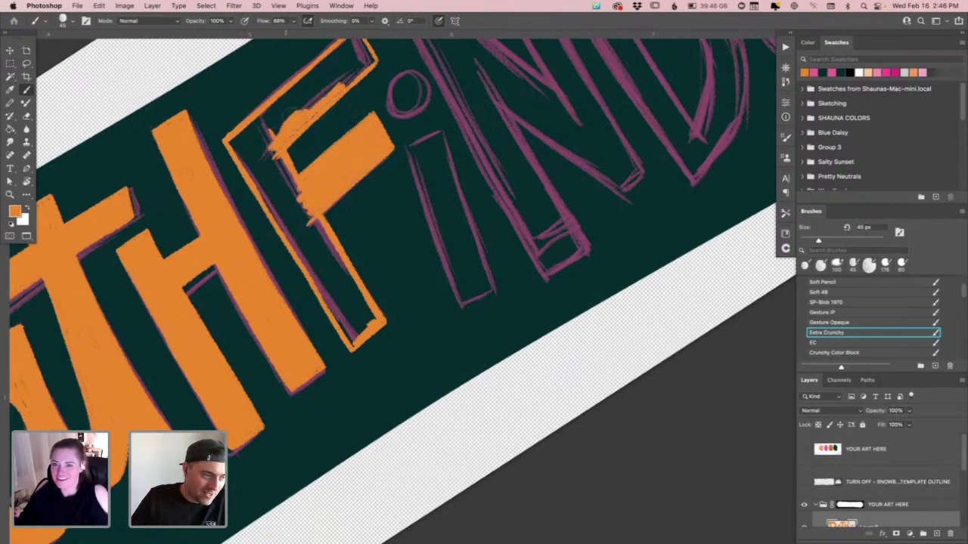
Fill the F's top arm and its upper corner with orange
{"action": "left_click_drag", "start_coordinate": [353, 233], "coordinate": [374, 337]}
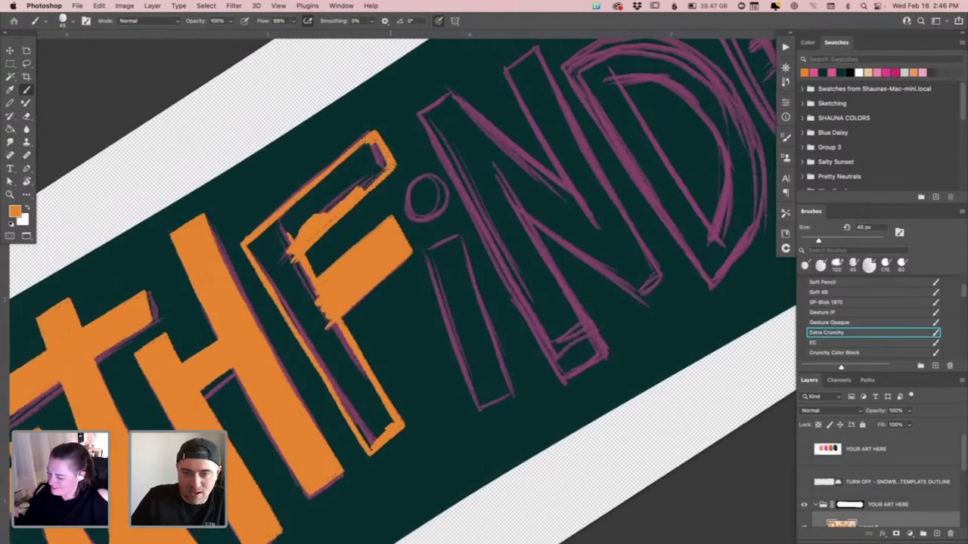
{"action": "mouse_move", "coordinate": [380, 170]}
{"action": "left_mouse_down"}
{"action": "mouse_move", "coordinate": [369, 181]}
{"action": "mouse_move", "coordinate": [365, 150]}
{"action": "mouse_move", "coordinate": [295, 212]}
{"action": "mouse_move", "coordinate": [291, 231]}
{"action": "mouse_move", "coordinate": [340, 196]}
{"action": "mouse_move", "coordinate": [325, 189]}
{"action": "mouse_move", "coordinate": [340, 172]}
{"action": "left_mouse_up"}
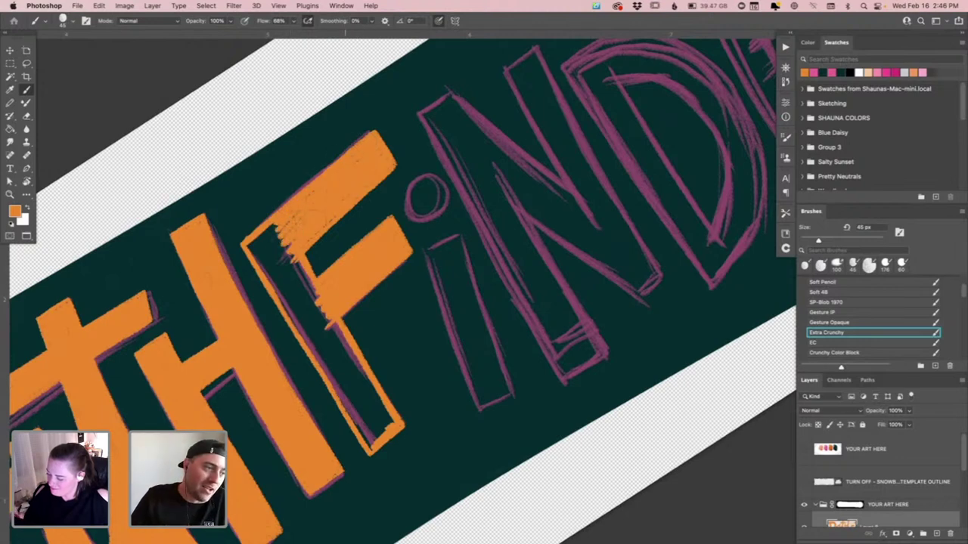
{"action": "left_click_drag", "start_coordinate": [276, 227], "coordinate": [254, 249]}
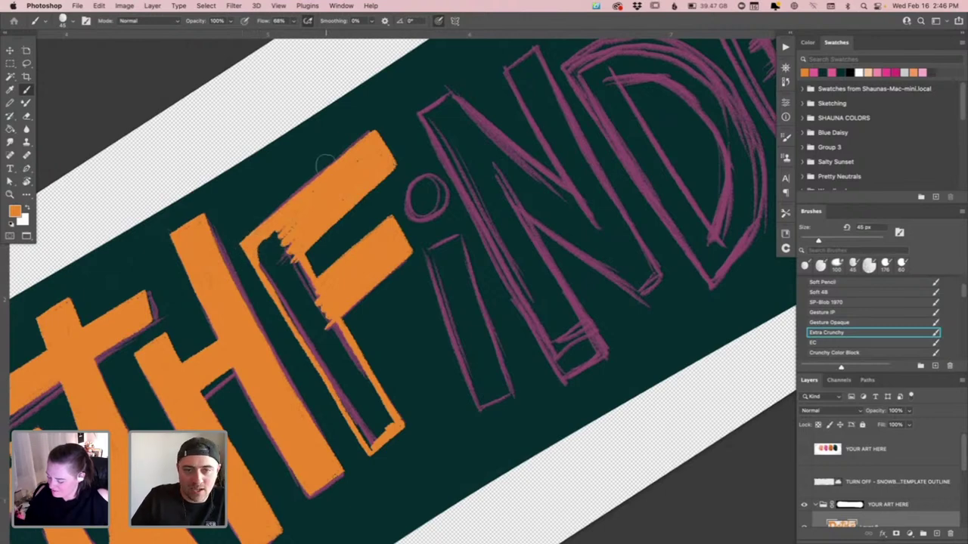
Fill the F's stem with orange down to its foot and cover the remaining gaps
{"action": "mouse_move", "coordinate": [268, 257]}
{"action": "left_mouse_down"}
{"action": "mouse_move", "coordinate": [276, 291]}
{"action": "mouse_move", "coordinate": [266, 241]}
{"action": "mouse_move", "coordinate": [286, 295]}
{"action": "mouse_move", "coordinate": [291, 238]}
{"action": "mouse_move", "coordinate": [331, 324]}
{"action": "left_mouse_up"}
{"action": "mouse_move", "coordinate": [336, 214]}
{"action": "left_mouse_down"}
{"action": "mouse_move", "coordinate": [328, 179]}
{"action": "mouse_move", "coordinate": [295, 138]}
{"action": "left_mouse_up"}
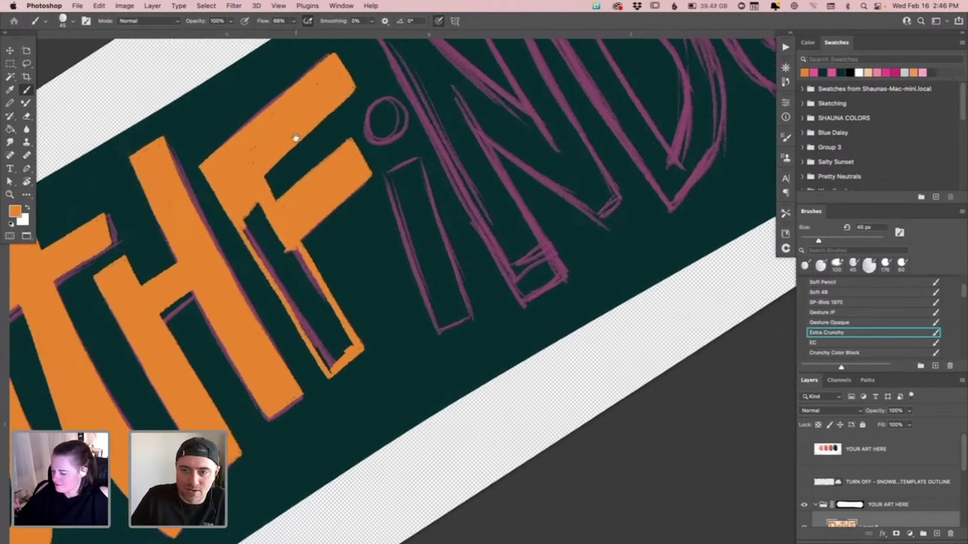
{"action": "mouse_move", "coordinate": [260, 219]}
{"action": "left_mouse_down"}
{"action": "mouse_move", "coordinate": [254, 249]}
{"action": "mouse_move", "coordinate": [286, 290]}
{"action": "mouse_move", "coordinate": [291, 208]}
{"action": "mouse_move", "coordinate": [310, 284]}
{"action": "mouse_move", "coordinate": [344, 355]}
{"action": "left_mouse_up"}
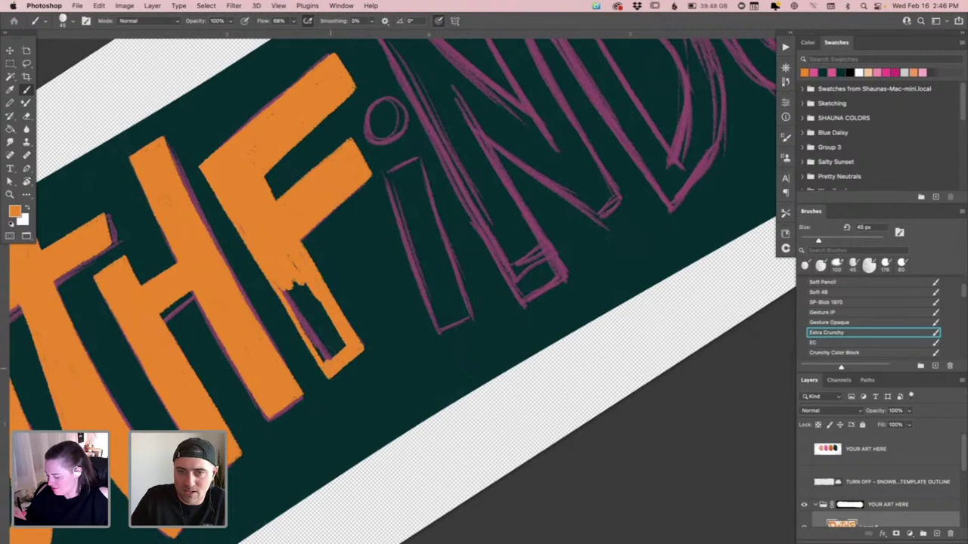
{"action": "mouse_move", "coordinate": [291, 291]}
{"action": "left_mouse_down"}
{"action": "mouse_move", "coordinate": [308, 307]}
{"action": "mouse_move", "coordinate": [289, 254]}
{"action": "mouse_move", "coordinate": [325, 295]}
{"action": "left_mouse_up"}
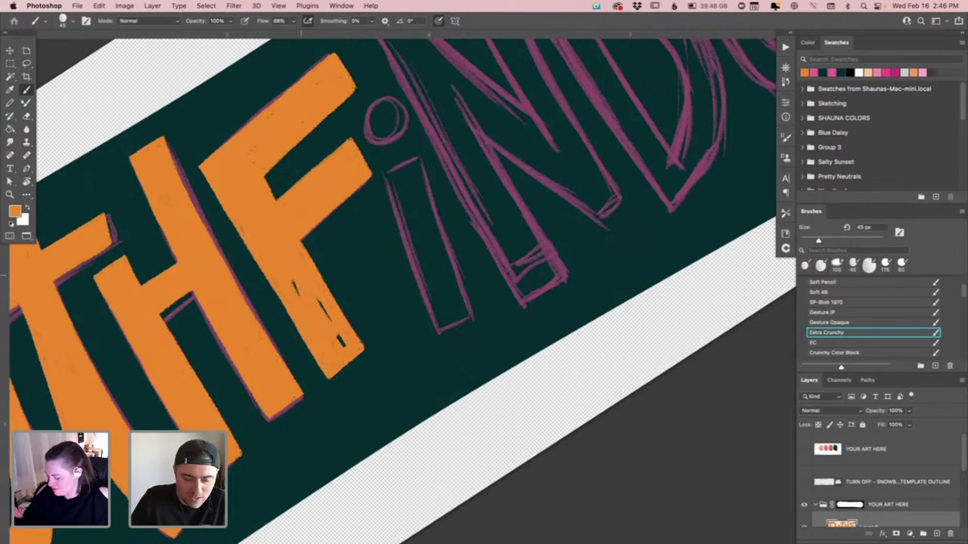
{"action": "left_click_drag", "start_coordinate": [341, 340], "coordinate": [295, 288]}
Switch to SAGE-SNOWBOARD-MOCKUP.psd and hide the Sage-Snowboarding layer to preview the lettering on the snowboards
{"action": "key", "text": "super+minus"}
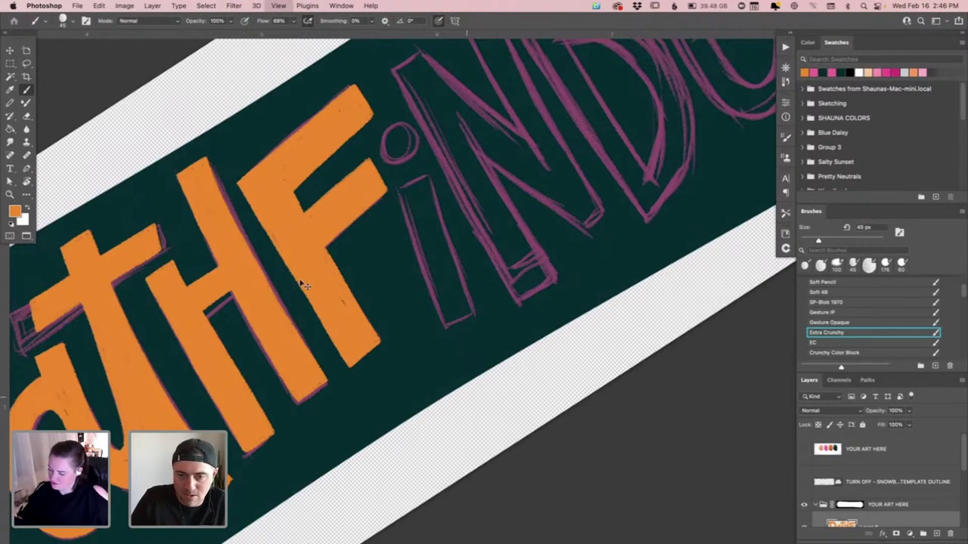
{"action": "key", "text": "super+minus"}
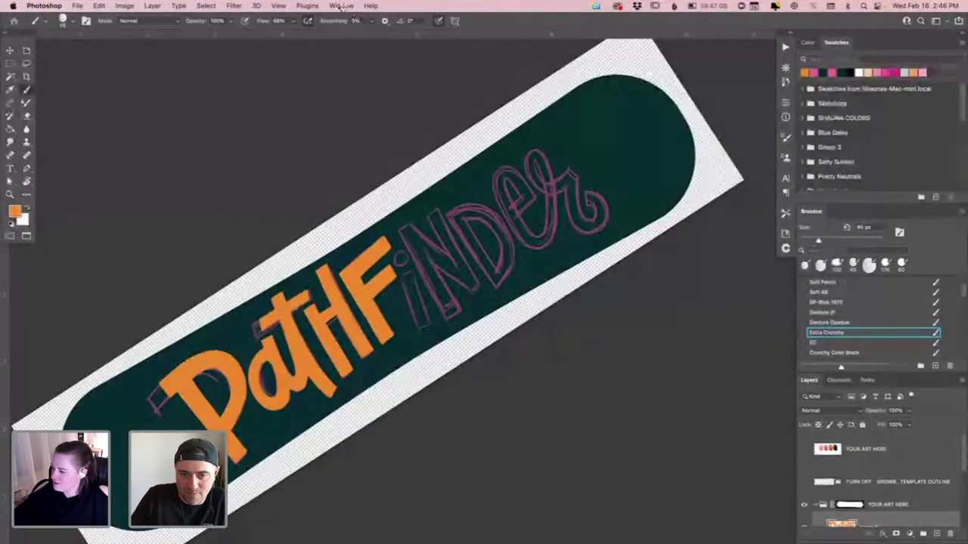
{"action": "left_click", "coordinate": [341, 5]}
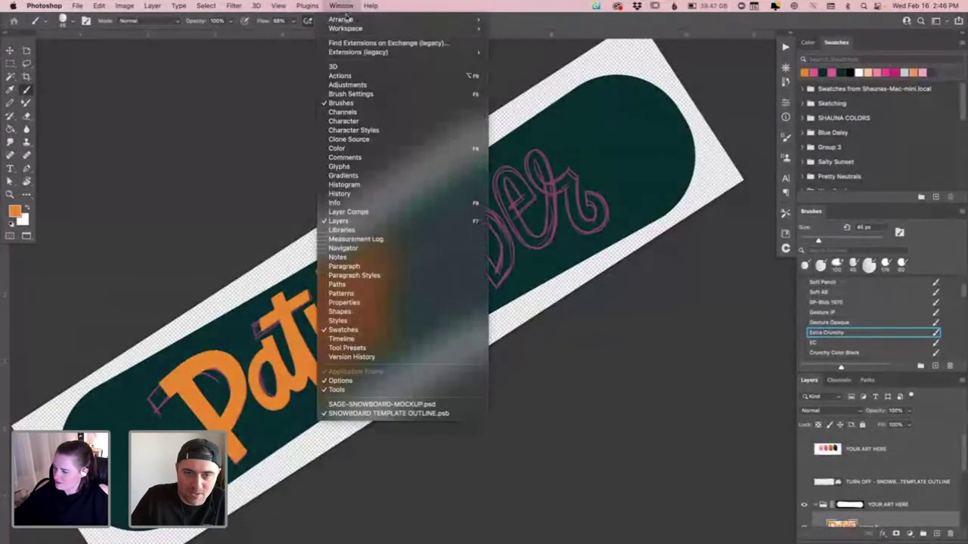
{"action": "left_click", "coordinate": [395, 407]}
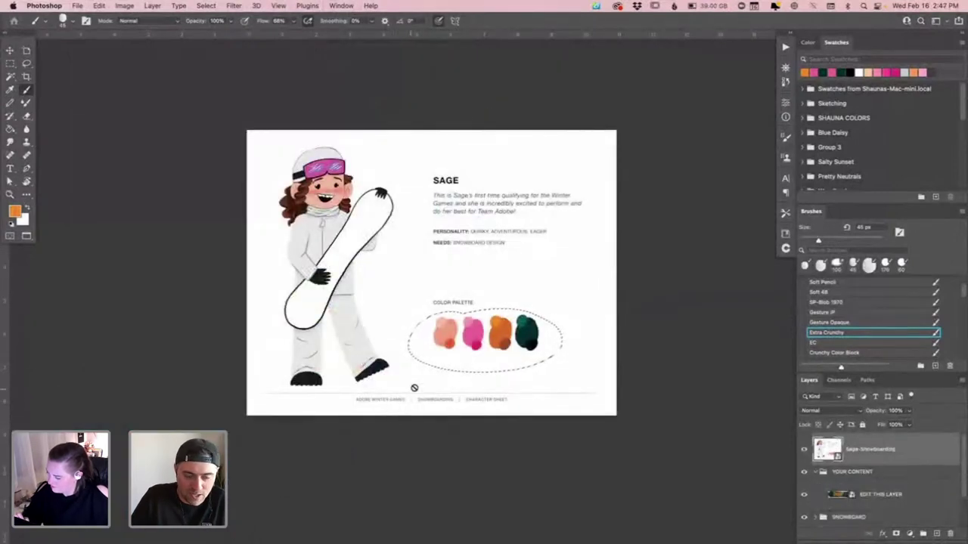
{"action": "left_click", "coordinate": [804, 452]}
{"action": "key", "text": "ctrl+d"}
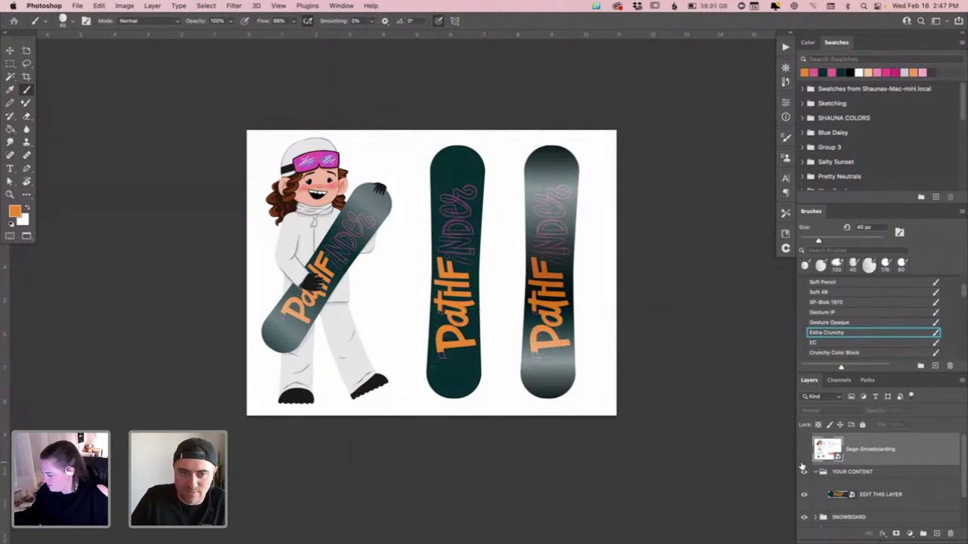
Return to SNOWBOARD TEMPLATE OUTLINE.psb and paint the dot of the letter i solid orange
{"action": "left_click", "coordinate": [344, 6]}
{"action": "left_click", "coordinate": [375, 405]}
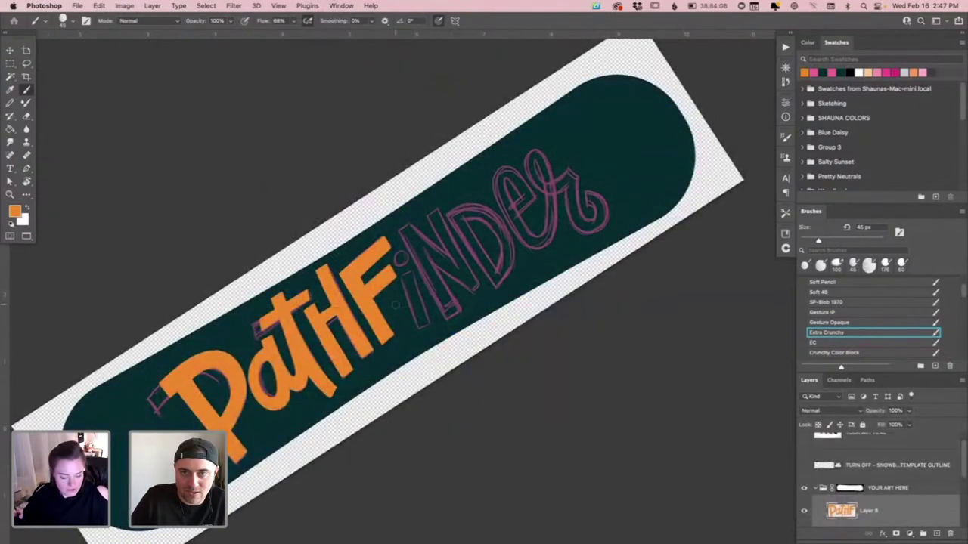
{"action": "key", "text": "super+plus"}
{"action": "key", "text": "super+plus"}
{"action": "key", "text": "super+plus"}
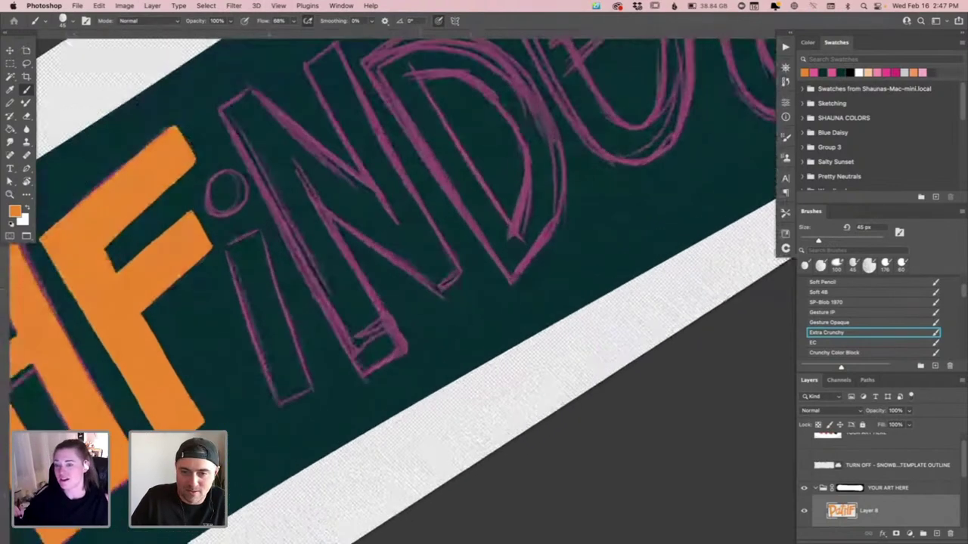
{"action": "scroll", "coordinate": [393, 270], "scroll_direction": "down", "scroll_amount": 3}
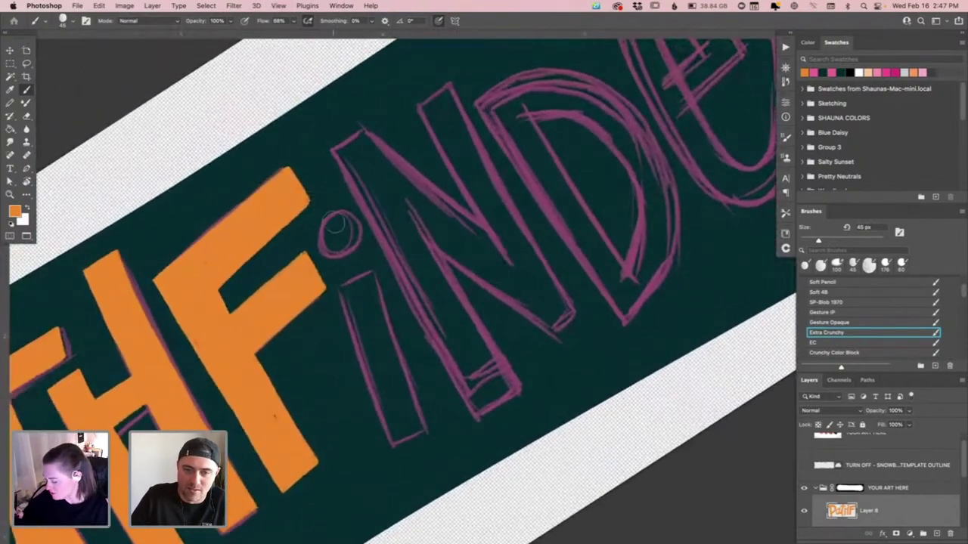
{"action": "mouse_move", "coordinate": [335, 224]}
{"action": "left_mouse_down"}
{"action": "mouse_move", "coordinate": [317, 238]}
{"action": "mouse_move", "coordinate": [349, 244]}
{"action": "mouse_move", "coordinate": [326, 218]}
{"action": "mouse_move", "coordinate": [348, 222]}
{"action": "mouse_move", "coordinate": [326, 250]}
{"action": "mouse_move", "coordinate": [334, 226]}
{"action": "left_mouse_up"}
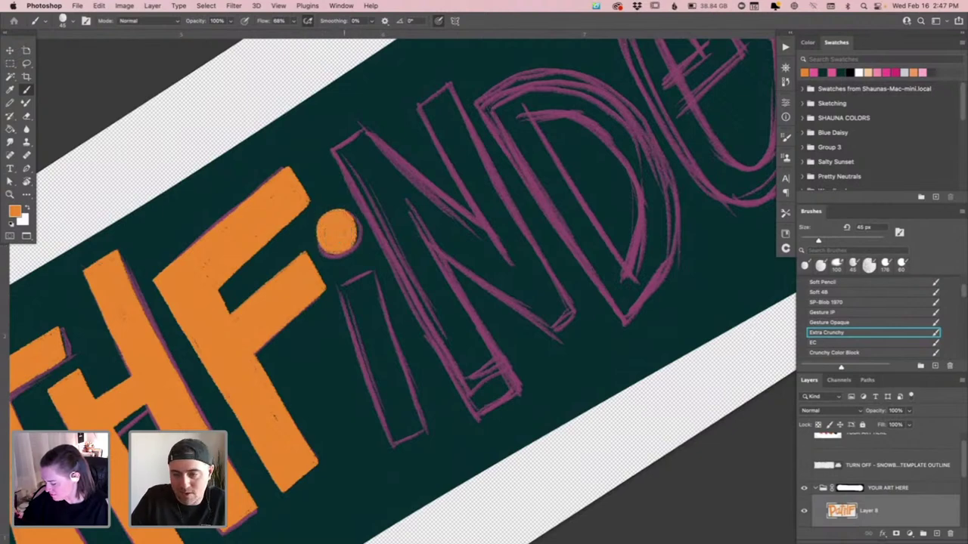
Outline the stem of the letter i in orange and fill it in
{"action": "mouse_move", "coordinate": [338, 281]}
{"action": "left_mouse_down"}
{"action": "mouse_move", "coordinate": [362, 263]}
{"action": "mouse_move", "coordinate": [355, 328]}
{"action": "mouse_move", "coordinate": [339, 271]}
{"action": "mouse_move", "coordinate": [387, 440]}
{"action": "left_mouse_up"}
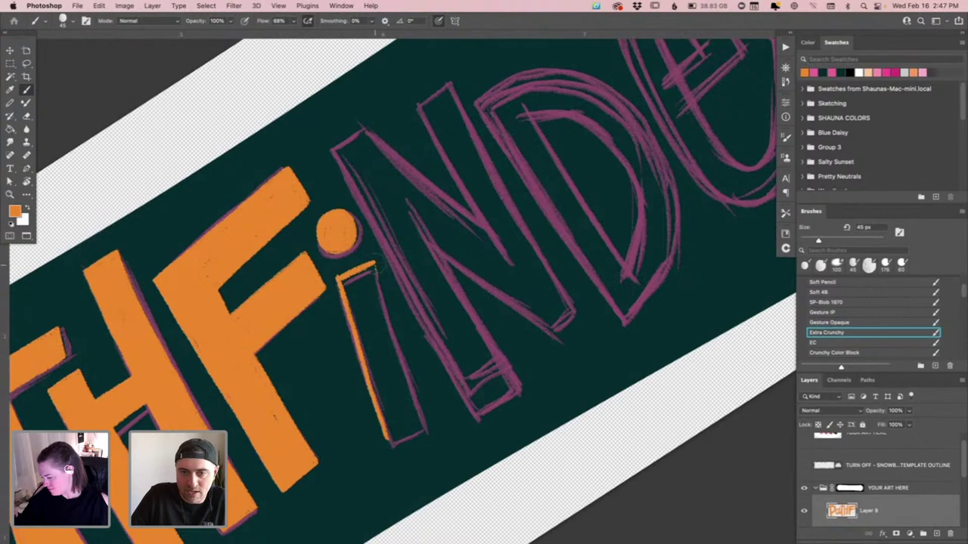
{"action": "mouse_move", "coordinate": [374, 263]}
{"action": "left_mouse_down"}
{"action": "mouse_move", "coordinate": [422, 428]}
{"action": "mouse_move", "coordinate": [385, 439]}
{"action": "left_mouse_up"}
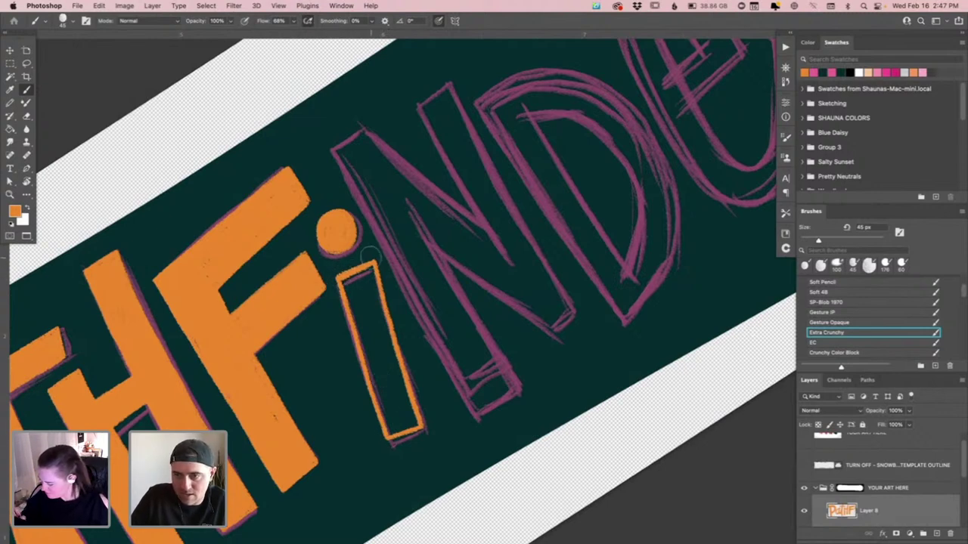
{"action": "mouse_move", "coordinate": [340, 274]}
{"action": "left_mouse_down"}
{"action": "mouse_move", "coordinate": [362, 281]}
{"action": "mouse_move", "coordinate": [363, 273]}
{"action": "mouse_move", "coordinate": [378, 304]}
{"action": "mouse_move", "coordinate": [362, 295]}
{"action": "mouse_move", "coordinate": [375, 317]}
{"action": "mouse_move", "coordinate": [364, 325]}
{"action": "mouse_move", "coordinate": [366, 348]}
{"action": "mouse_move", "coordinate": [387, 376]}
{"action": "mouse_move", "coordinate": [387, 349]}
{"action": "mouse_move", "coordinate": [401, 408]}
{"action": "mouse_move", "coordinate": [398, 338]}
{"action": "mouse_move", "coordinate": [400, 399]}
{"action": "mouse_move", "coordinate": [415, 418]}
{"action": "mouse_move", "coordinate": [394, 425]}
{"action": "mouse_move", "coordinate": [381, 408]}
{"action": "mouse_move", "coordinate": [395, 419]}
{"action": "mouse_move", "coordinate": [391, 395]}
{"action": "mouse_move", "coordinate": [408, 418]}
{"action": "left_mouse_up"}
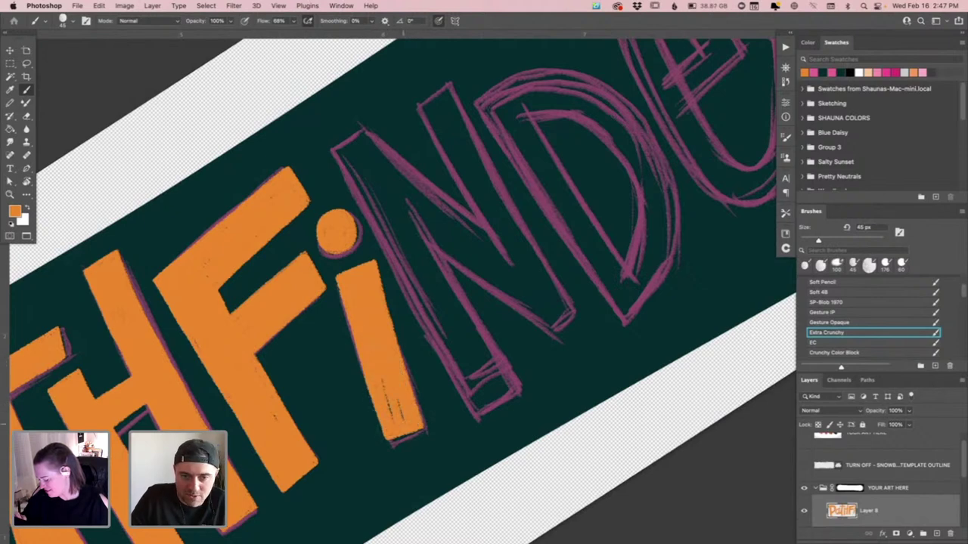
Outline the N's first stem and the upper edge of its diagonal in orange
{"action": "left_click_drag", "start_coordinate": [451, 279], "coordinate": [415, 298]}
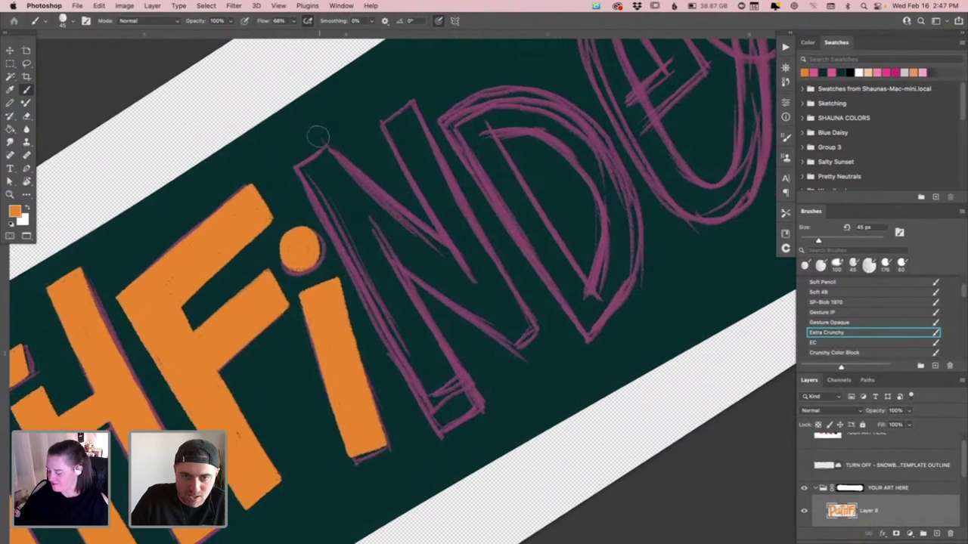
{"action": "mouse_move", "coordinate": [298, 169]}
{"action": "left_mouse_down"}
{"action": "mouse_move", "coordinate": [344, 144]}
{"action": "mouse_move", "coordinate": [449, 242]}
{"action": "left_mouse_up"}
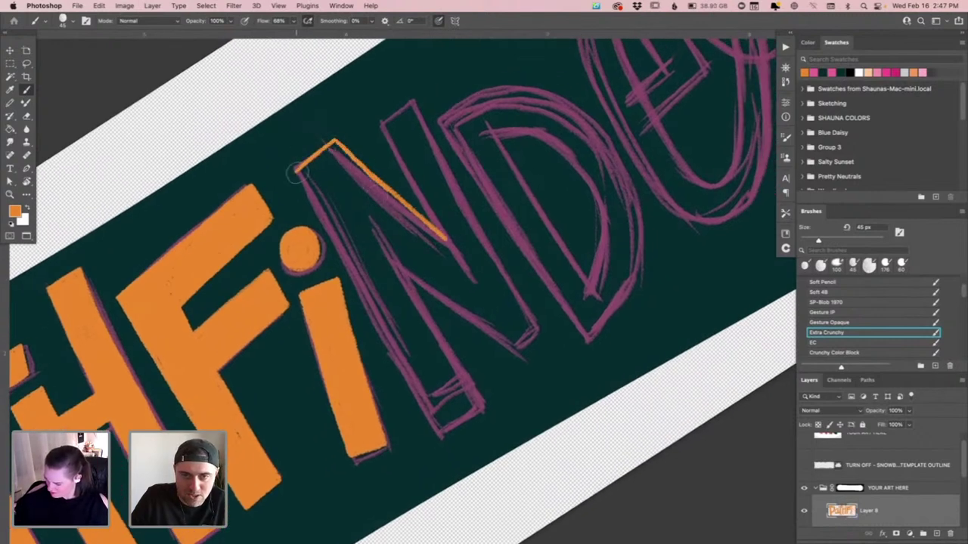
{"action": "left_click_drag", "start_coordinate": [296, 172], "coordinate": [442, 432]}
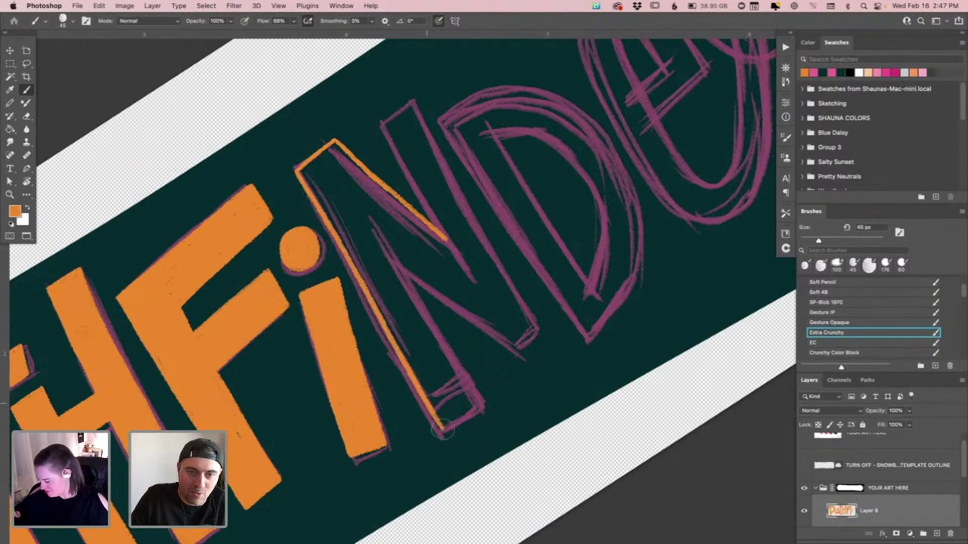
{"action": "mouse_move", "coordinate": [389, 256]}
{"action": "left_mouse_down"}
{"action": "mouse_move", "coordinate": [478, 405]}
{"action": "mouse_move", "coordinate": [449, 427]}
{"action": "mouse_move", "coordinate": [479, 410]}
{"action": "left_mouse_up"}
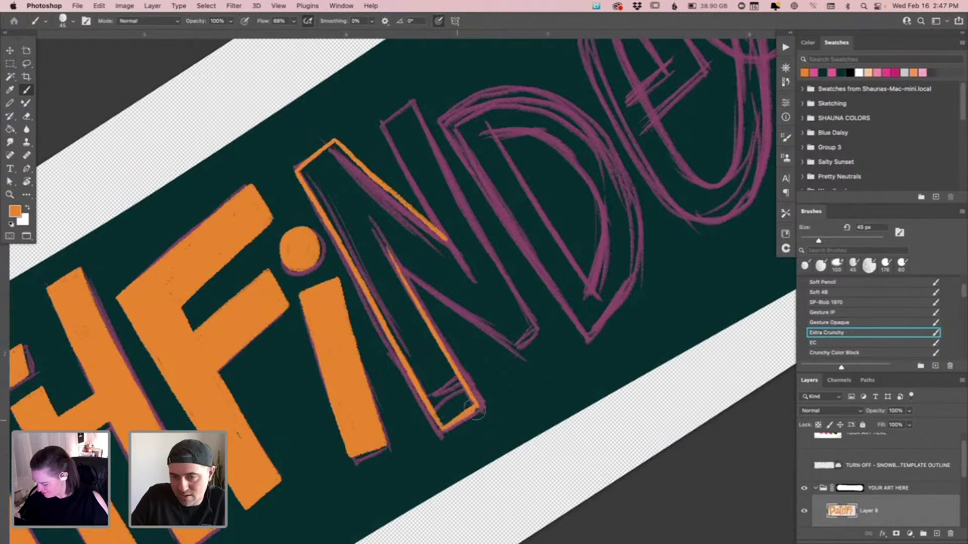
Outline the top and both sides of the N's second stem in orange
{"action": "left_click_drag", "start_coordinate": [383, 121], "coordinate": [448, 235]}
{"action": "mouse_move", "coordinate": [383, 120]}
{"action": "left_mouse_down"}
{"action": "mouse_move", "coordinate": [414, 99]}
{"action": "mouse_move", "coordinate": [465, 200]}
{"action": "left_mouse_up"}
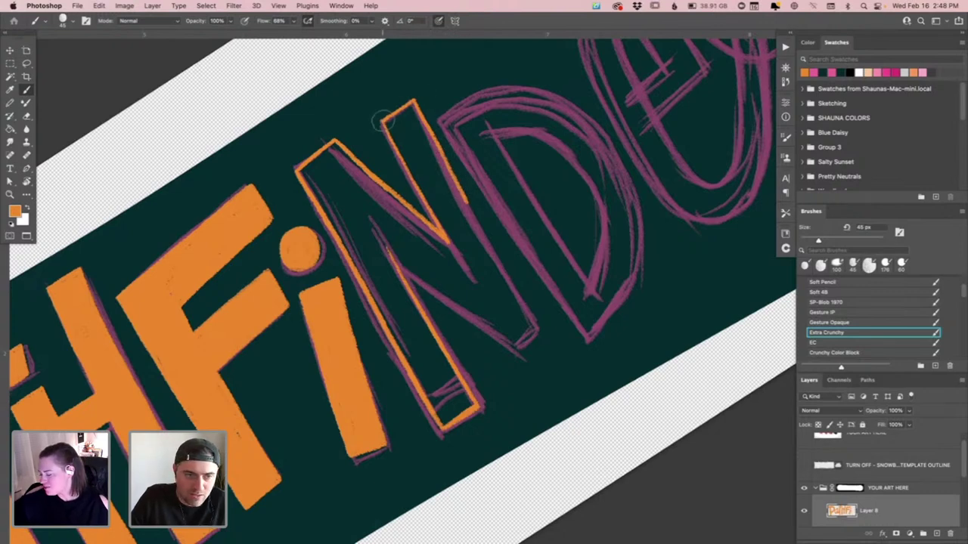
{"action": "left_click_drag", "start_coordinate": [414, 100], "coordinate": [455, 183]}
{"action": "left_click_drag", "start_coordinate": [419, 121], "coordinate": [471, 225]}
{"action": "left_click_drag", "start_coordinate": [453, 167], "coordinate": [535, 328]}
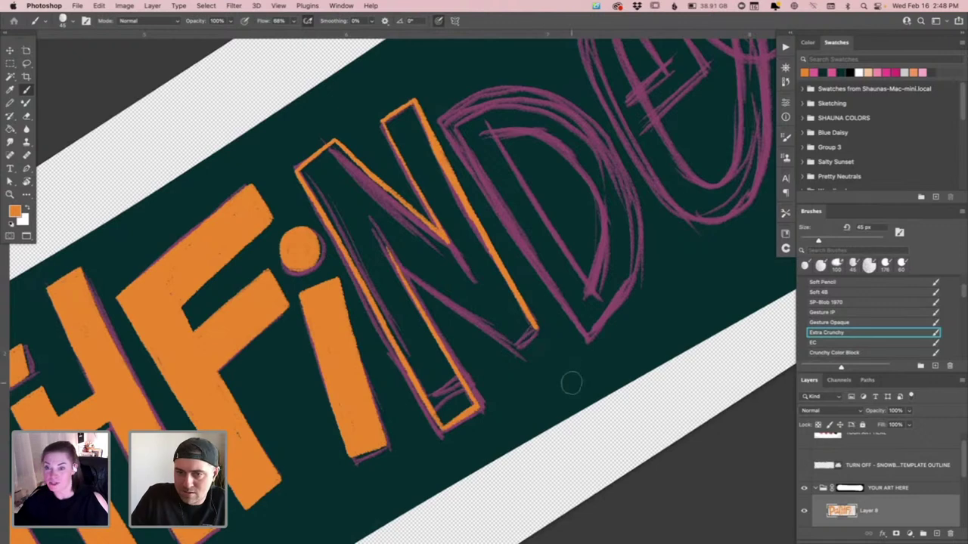
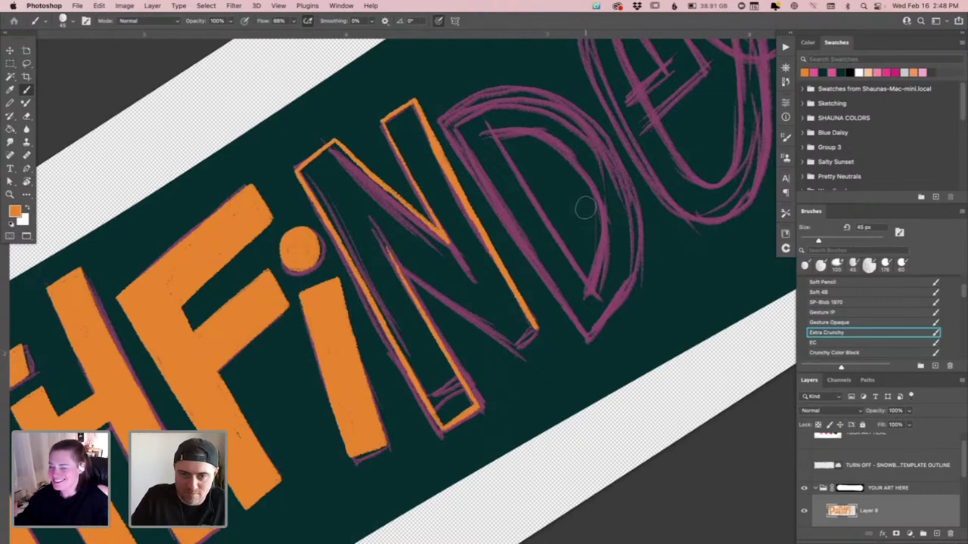
Paint orange into the lower part of the N's first stem and outline the lower edge of its diagonal
{"action": "left_click_drag", "start_coordinate": [430, 338], "coordinate": [442, 364]}
{"action": "mouse_move", "coordinate": [424, 345]}
{"action": "left_mouse_down"}
{"action": "mouse_move", "coordinate": [419, 379]}
{"action": "mouse_move", "coordinate": [404, 356]}
{"action": "mouse_move", "coordinate": [414, 320]}
{"action": "mouse_move", "coordinate": [430, 372]}
{"action": "mouse_move", "coordinate": [456, 395]}
{"action": "left_mouse_up"}
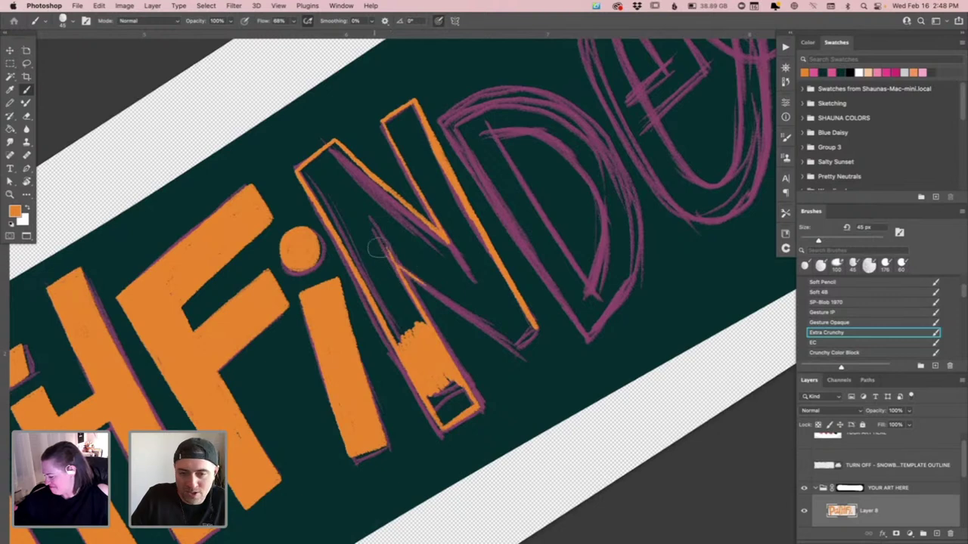
{"action": "mouse_move", "coordinate": [378, 244]}
{"action": "left_mouse_down"}
{"action": "mouse_move", "coordinate": [494, 337]}
{"action": "mouse_move", "coordinate": [493, 320]}
{"action": "mouse_move", "coordinate": [535, 328]}
{"action": "mouse_move", "coordinate": [516, 345]}
{"action": "mouse_move", "coordinate": [536, 329]}
{"action": "mouse_move", "coordinate": [511, 349]}
{"action": "mouse_move", "coordinate": [504, 341]}
{"action": "mouse_move", "coordinate": [521, 322]}
{"action": "left_mouse_up"}
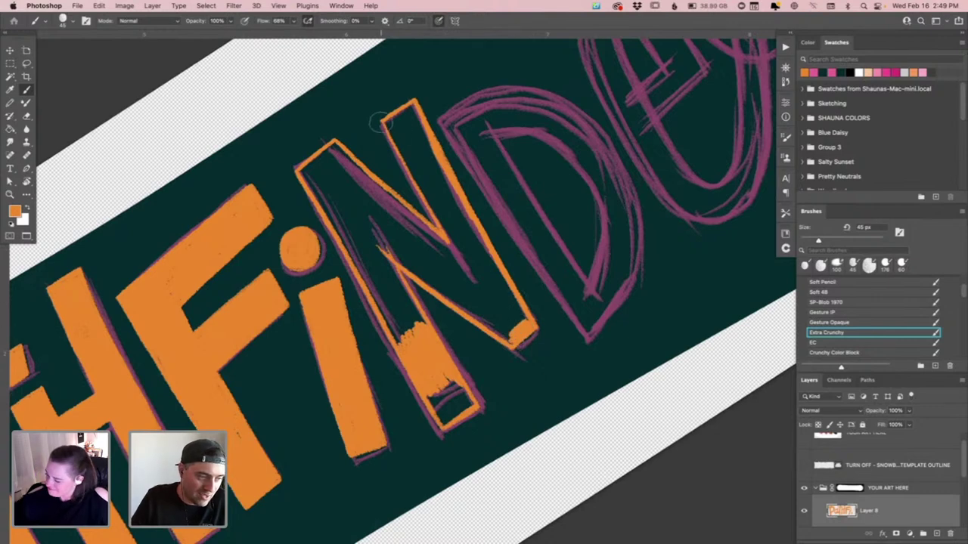
Fill the N's second stem and diagonal with solid orange up to the letter's upper corner
{"action": "mouse_move", "coordinate": [391, 136]}
{"action": "left_mouse_down"}
{"action": "mouse_move", "coordinate": [403, 94]}
{"action": "mouse_move", "coordinate": [394, 119]}
{"action": "mouse_move", "coordinate": [408, 127]}
{"action": "mouse_move", "coordinate": [405, 155]}
{"action": "mouse_move", "coordinate": [418, 179]}
{"action": "mouse_move", "coordinate": [409, 128]}
{"action": "mouse_move", "coordinate": [426, 178]}
{"action": "mouse_move", "coordinate": [428, 144]}
{"action": "mouse_move", "coordinate": [449, 174]}
{"action": "mouse_move", "coordinate": [441, 196]}
{"action": "mouse_move", "coordinate": [455, 240]}
{"action": "mouse_move", "coordinate": [425, 149]}
{"action": "mouse_move", "coordinate": [470, 244]}
{"action": "mouse_move", "coordinate": [464, 219]}
{"action": "mouse_move", "coordinate": [479, 285]}
{"action": "mouse_move", "coordinate": [517, 326]}
{"action": "mouse_move", "coordinate": [406, 260]}
{"action": "mouse_move", "coordinate": [466, 308]}
{"action": "mouse_move", "coordinate": [488, 313]}
{"action": "mouse_move", "coordinate": [470, 297]}
{"action": "mouse_move", "coordinate": [495, 310]}
{"action": "mouse_move", "coordinate": [389, 248]}
{"action": "mouse_move", "coordinate": [423, 254]}
{"action": "mouse_move", "coordinate": [388, 249]}
{"action": "mouse_move", "coordinate": [457, 265]}
{"action": "mouse_move", "coordinate": [388, 227]}
{"action": "mouse_move", "coordinate": [393, 192]}
{"action": "left_mouse_up"}
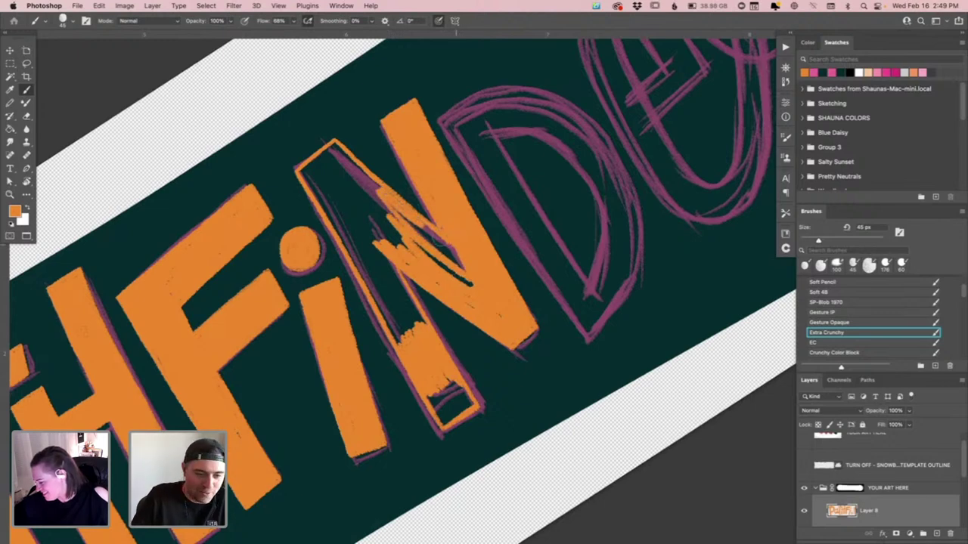
{"action": "mouse_move", "coordinate": [467, 268]}
{"action": "left_mouse_down"}
{"action": "mouse_move", "coordinate": [394, 215]}
{"action": "mouse_move", "coordinate": [464, 281]}
{"action": "mouse_move", "coordinate": [372, 208]}
{"action": "left_mouse_up"}
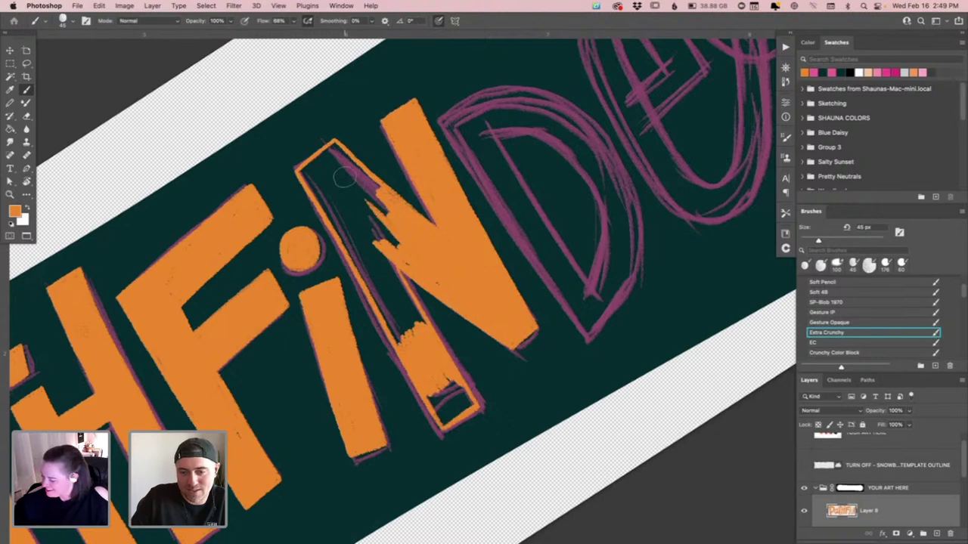
{"action": "mouse_move", "coordinate": [329, 155]}
{"action": "left_mouse_down"}
{"action": "mouse_move", "coordinate": [375, 187]}
{"action": "mouse_move", "coordinate": [386, 210]}
{"action": "mouse_move", "coordinate": [332, 163]}
{"action": "left_mouse_up"}
{"action": "left_click_drag", "start_coordinate": [374, 227], "coordinate": [366, 223]}
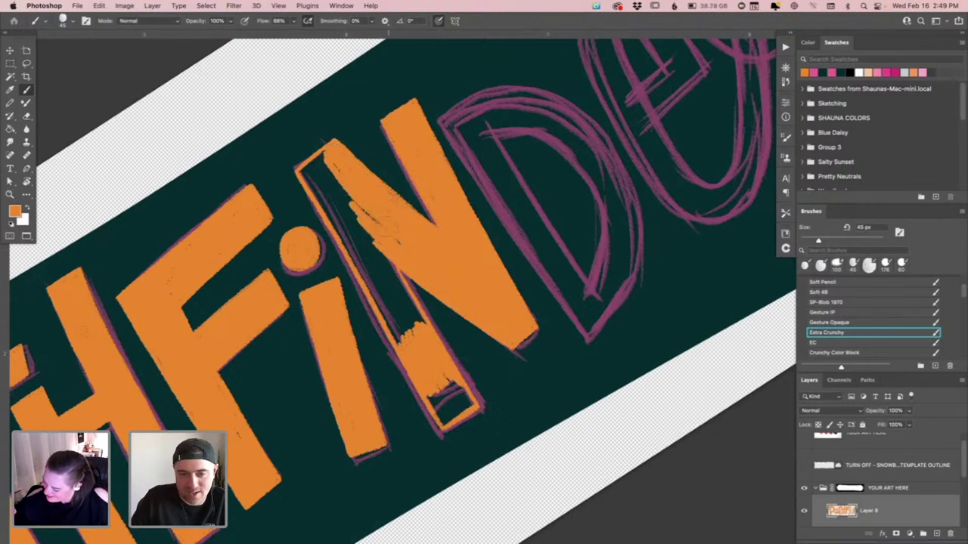
{"action": "mouse_move", "coordinate": [336, 168]}
{"action": "left_mouse_down"}
{"action": "mouse_move", "coordinate": [338, 186]}
{"action": "mouse_move", "coordinate": [314, 161]}
{"action": "mouse_move", "coordinate": [303, 177]}
{"action": "mouse_move", "coordinate": [337, 162]}
{"action": "left_mouse_up"}
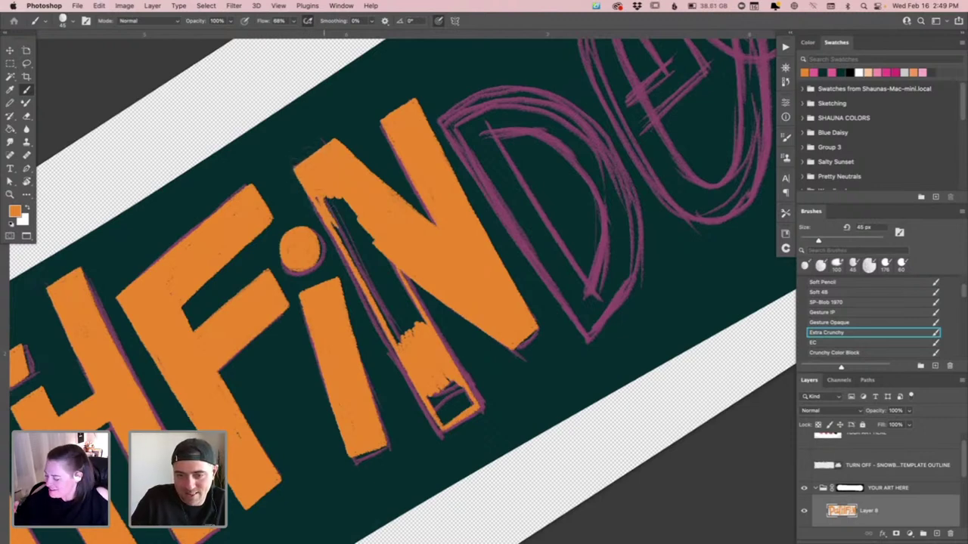
Fill the remaining gaps in the N's first stem with orange, down to its foot
{"action": "left_click_drag", "start_coordinate": [324, 202], "coordinate": [347, 239]}
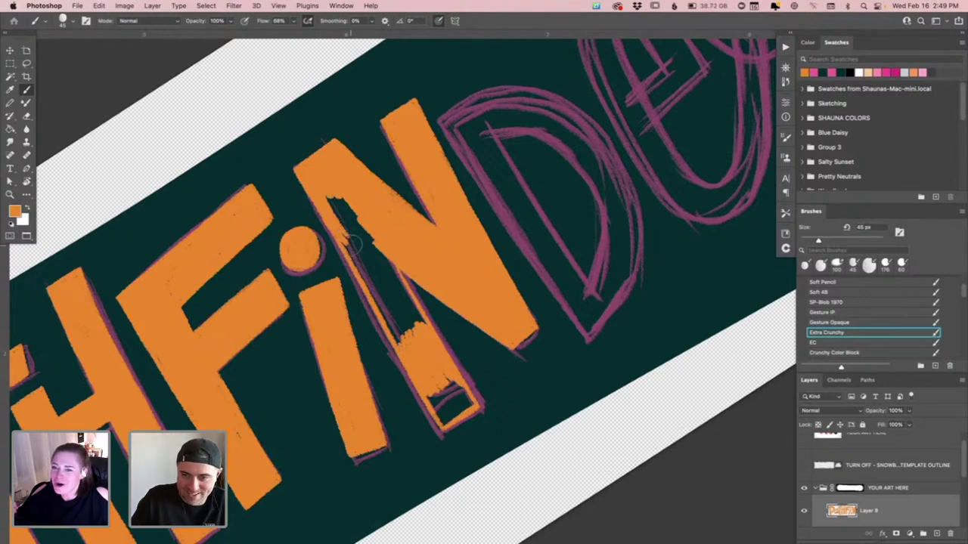
{"action": "mouse_move", "coordinate": [337, 212]}
{"action": "left_mouse_down"}
{"action": "mouse_move", "coordinate": [352, 243]}
{"action": "mouse_move", "coordinate": [375, 255]}
{"action": "mouse_move", "coordinate": [393, 287]}
{"action": "left_mouse_up"}
{"action": "left_click_drag", "start_coordinate": [379, 256], "coordinate": [416, 316]}
{"action": "mouse_move", "coordinate": [349, 245]}
{"action": "left_mouse_down"}
{"action": "mouse_move", "coordinate": [387, 325]}
{"action": "mouse_move", "coordinate": [368, 268]}
{"action": "mouse_move", "coordinate": [402, 334]}
{"action": "left_mouse_up"}
{"action": "mouse_move", "coordinate": [369, 258]}
{"action": "left_mouse_down"}
{"action": "mouse_move", "coordinate": [412, 335]}
{"action": "mouse_move", "coordinate": [408, 322]}
{"action": "left_mouse_up"}
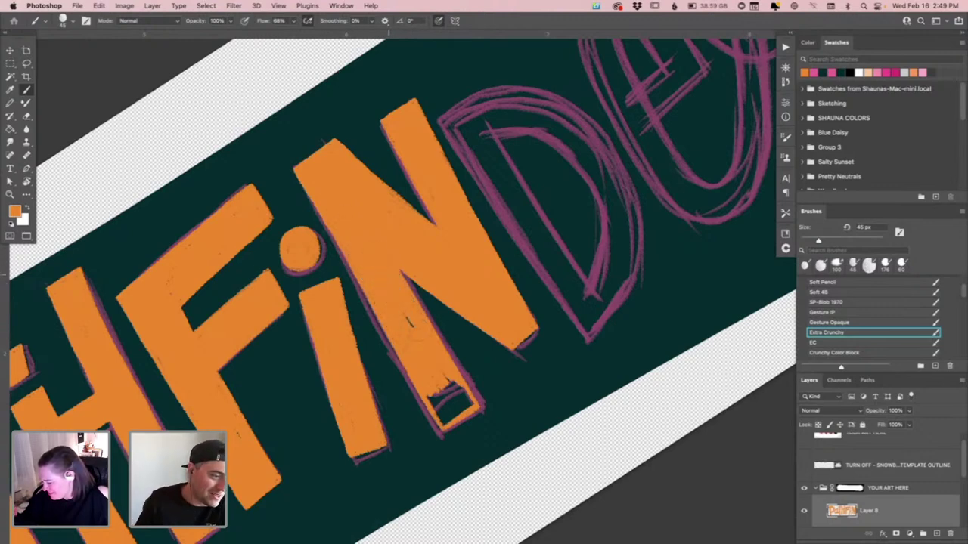
{"action": "scroll", "coordinate": [406, 340], "scroll_direction": "down", "scroll_amount": 5}
{"action": "scroll", "coordinate": [406, 340], "scroll_direction": "right", "scroll_amount": 5}
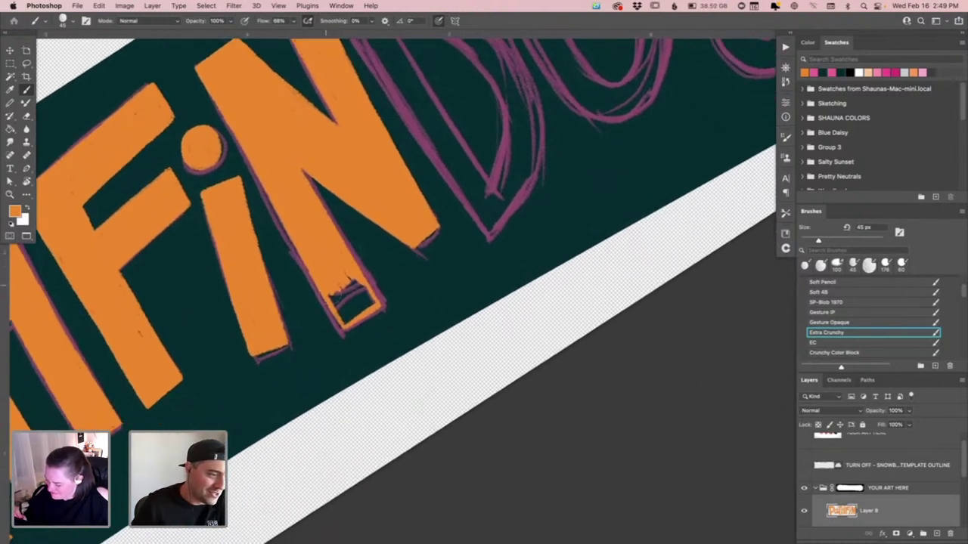
{"action": "mouse_move", "coordinate": [346, 314]}
{"action": "left_mouse_down"}
{"action": "mouse_move", "coordinate": [361, 302]}
{"action": "mouse_move", "coordinate": [349, 293]}
{"action": "mouse_move", "coordinate": [369, 301]}
{"action": "left_mouse_up"}
Outline the outside of the D in orange along its straight stem and curved bowl
{"action": "left_click_drag", "start_coordinate": [457, 230], "coordinate": [382, 298]}
{"action": "left_click_drag", "start_coordinate": [200, 158], "coordinate": [350, 378]}
{"action": "mouse_move", "coordinate": [201, 156]}
{"action": "left_mouse_down"}
{"action": "mouse_move", "coordinate": [252, 125]}
{"action": "mouse_move", "coordinate": [289, 119]}
{"action": "mouse_move", "coordinate": [364, 164]}
{"action": "mouse_move", "coordinate": [410, 251]}
{"action": "mouse_move", "coordinate": [413, 289]}
{"action": "mouse_move", "coordinate": [396, 329]}
{"action": "mouse_move", "coordinate": [349, 380]}
{"action": "left_mouse_up"}
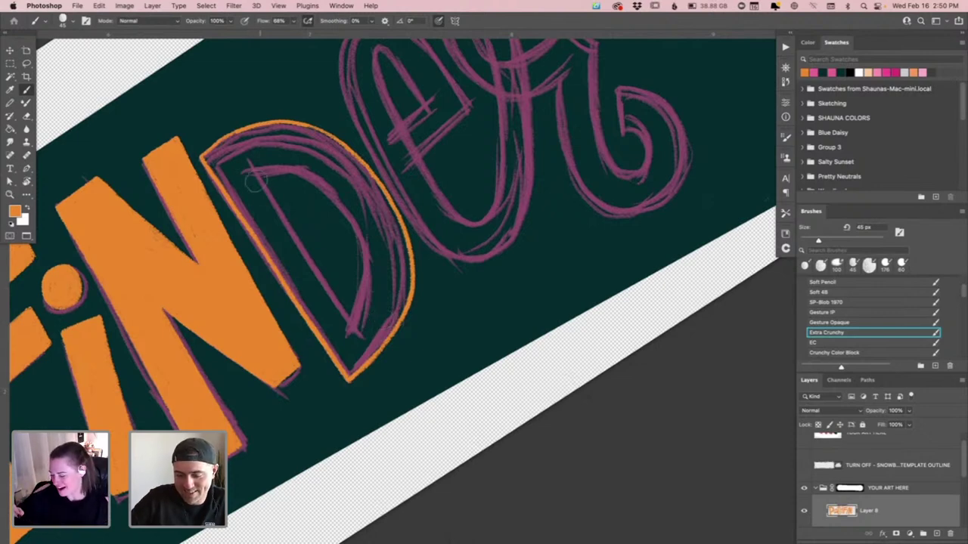
Outline the D's inner counter in orange, redoing the straight edge and inner curve until they follow the sketch
{"action": "left_click_drag", "start_coordinate": [250, 171], "coordinate": [354, 322]}
{"action": "key", "text": "super+z"}
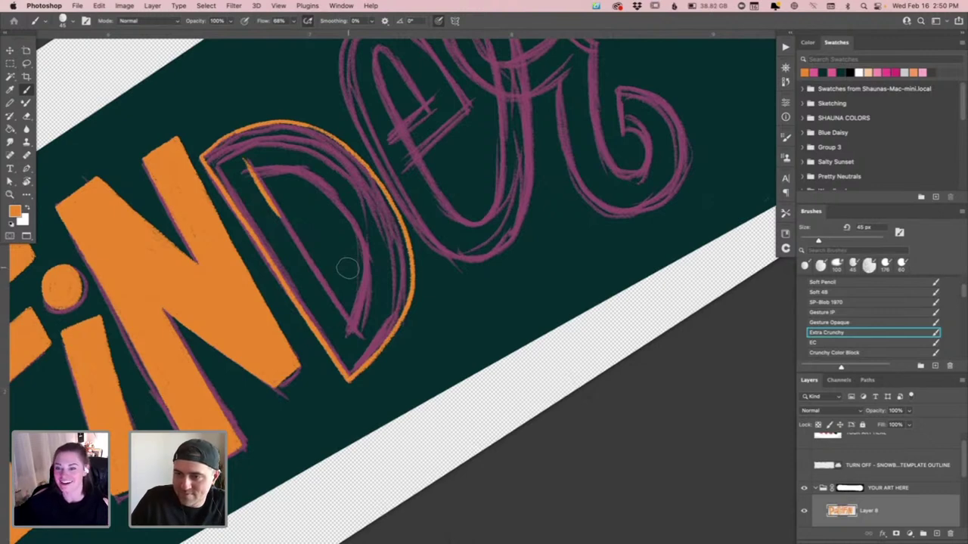
{"action": "left_click_drag", "start_coordinate": [246, 161], "coordinate": [341, 321]}
{"action": "left_click_drag", "start_coordinate": [316, 285], "coordinate": [348, 323]}
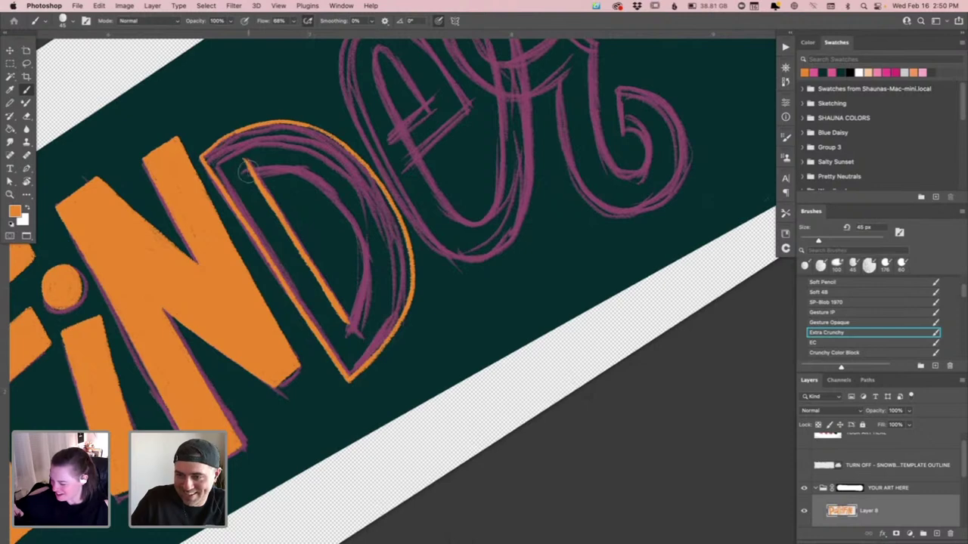
{"action": "mouse_move", "coordinate": [245, 163]}
{"action": "left_mouse_down"}
{"action": "mouse_move", "coordinate": [310, 175]}
{"action": "mouse_move", "coordinate": [356, 220]}
{"action": "left_mouse_up"}
{"action": "key", "text": "super+z"}
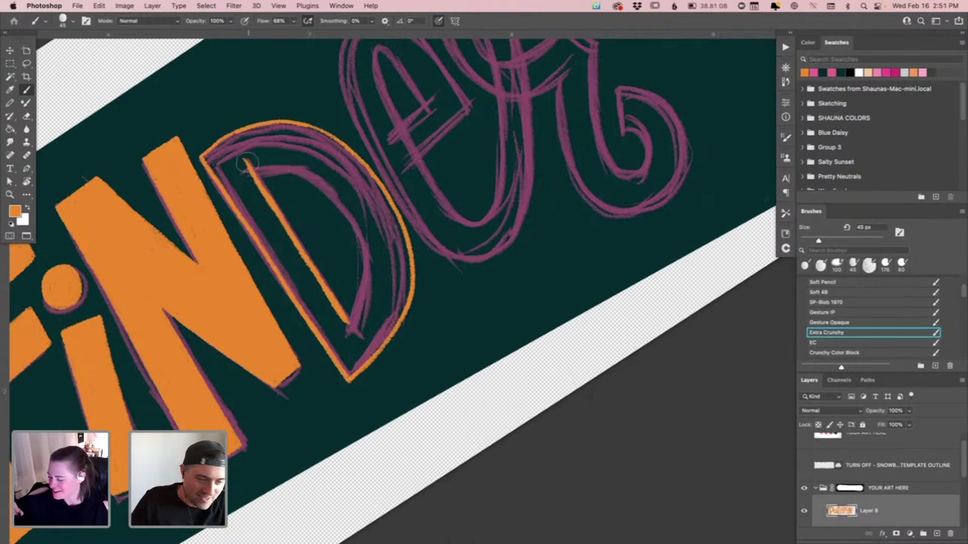
{"action": "mouse_move", "coordinate": [243, 167]}
{"action": "left_mouse_down"}
{"action": "mouse_move", "coordinate": [287, 161]}
{"action": "mouse_move", "coordinate": [348, 199]}
{"action": "mouse_move", "coordinate": [372, 261]}
{"action": "mouse_move", "coordinate": [364, 301]}
{"action": "mouse_move", "coordinate": [354, 288]}
{"action": "mouse_move", "coordinate": [380, 266]}
{"action": "mouse_move", "coordinate": [366, 310]}
{"action": "mouse_move", "coordinate": [345, 326]}
{"action": "mouse_move", "coordinate": [366, 316]}
{"action": "mouse_move", "coordinate": [354, 338]}
{"action": "mouse_move", "coordinate": [374, 303]}
{"action": "left_mouse_up"}
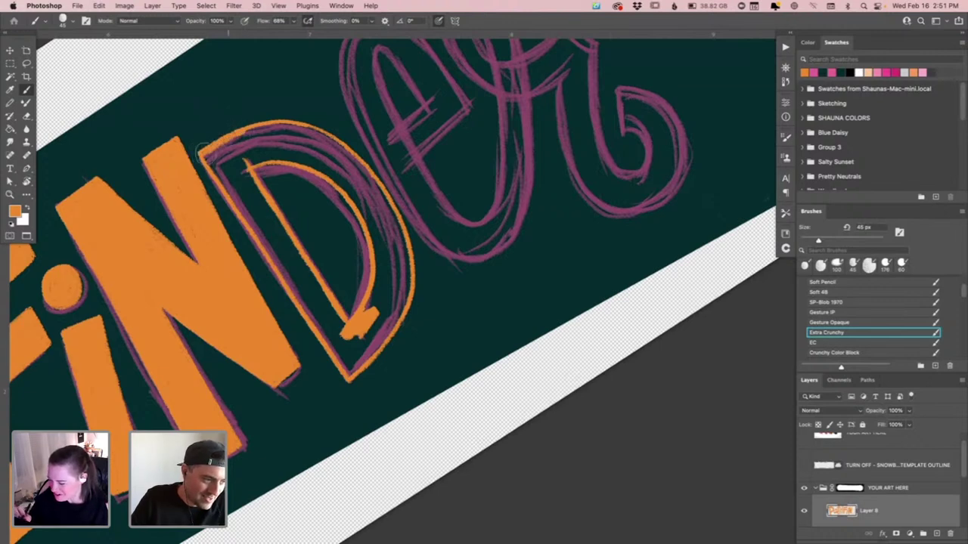
Fill the D's stem and the lower half of its bowl with solid orange
{"action": "left_click_drag", "start_coordinate": [201, 153], "coordinate": [249, 121]}
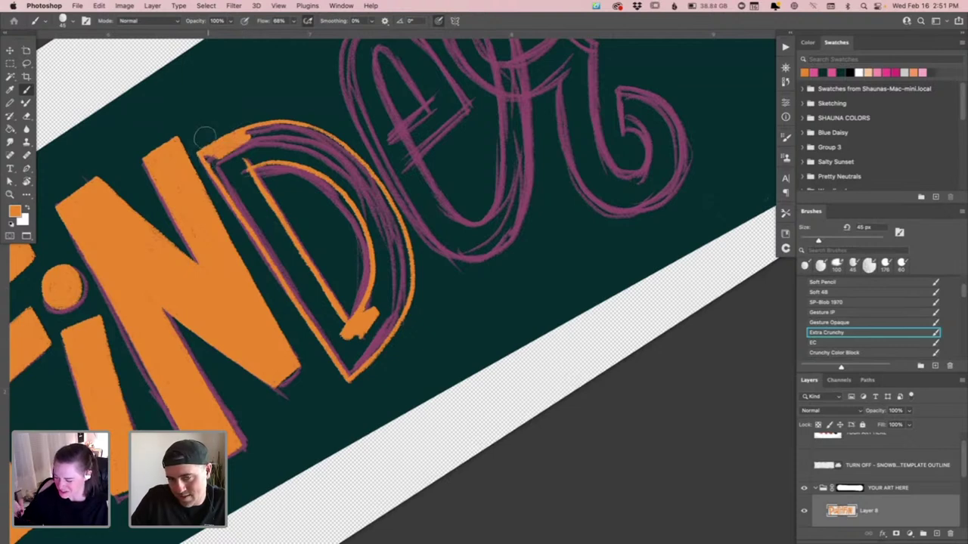
{"action": "mouse_move", "coordinate": [216, 163]}
{"action": "left_mouse_down"}
{"action": "mouse_move", "coordinate": [283, 257]}
{"action": "mouse_move", "coordinate": [274, 242]}
{"action": "mouse_move", "coordinate": [282, 281]}
{"action": "mouse_move", "coordinate": [291, 266]}
{"action": "mouse_move", "coordinate": [347, 341]}
{"action": "mouse_move", "coordinate": [344, 329]}
{"action": "mouse_move", "coordinate": [351, 333]}
{"action": "mouse_move", "coordinate": [332, 330]}
{"action": "mouse_move", "coordinate": [276, 272]}
{"action": "mouse_move", "coordinate": [329, 342]}
{"action": "mouse_move", "coordinate": [314, 303]}
{"action": "mouse_move", "coordinate": [341, 345]}
{"action": "left_mouse_up"}
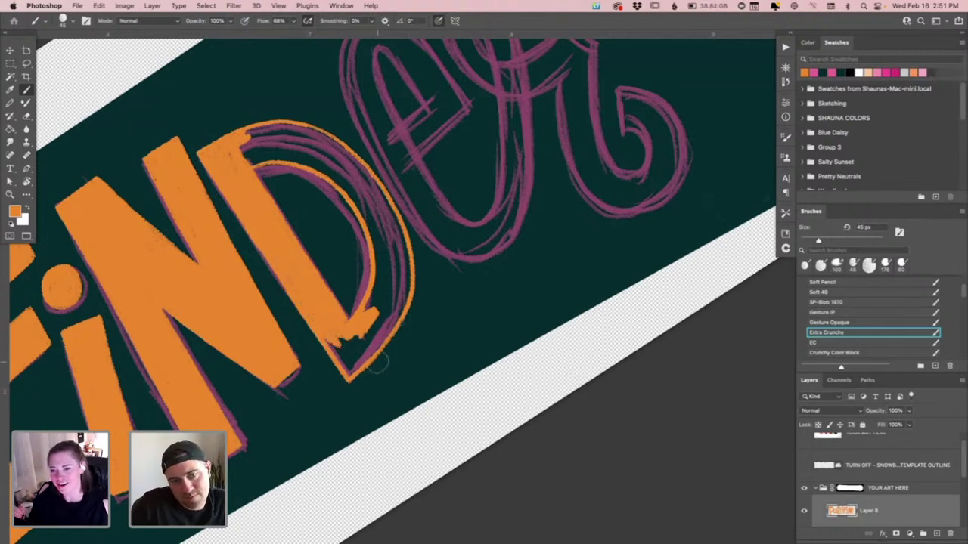
{"action": "mouse_move", "coordinate": [341, 346]}
{"action": "left_mouse_down"}
{"action": "mouse_move", "coordinate": [344, 375]}
{"action": "mouse_move", "coordinate": [361, 373]}
{"action": "mouse_move", "coordinate": [374, 340]}
{"action": "mouse_move", "coordinate": [355, 337]}
{"action": "mouse_move", "coordinate": [380, 300]}
{"action": "mouse_move", "coordinate": [380, 266]}
{"action": "mouse_move", "coordinate": [398, 220]}
{"action": "mouse_move", "coordinate": [388, 325]}
{"action": "mouse_move", "coordinate": [397, 333]}
{"action": "left_mouse_up"}
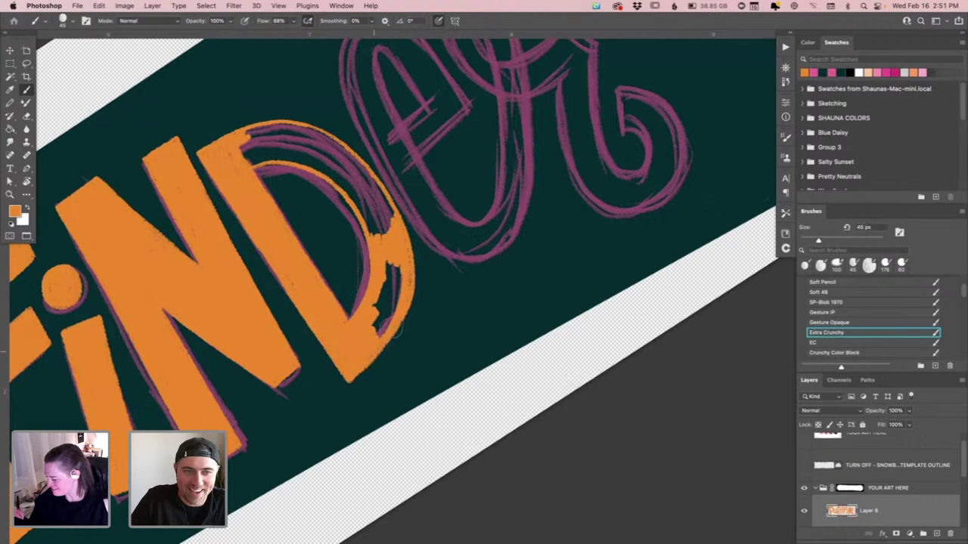
{"action": "mouse_move", "coordinate": [412, 244]}
{"action": "left_mouse_down"}
{"action": "mouse_move", "coordinate": [393, 305]}
{"action": "mouse_move", "coordinate": [393, 282]}
{"action": "mouse_move", "coordinate": [376, 304]}
{"action": "left_mouse_up"}
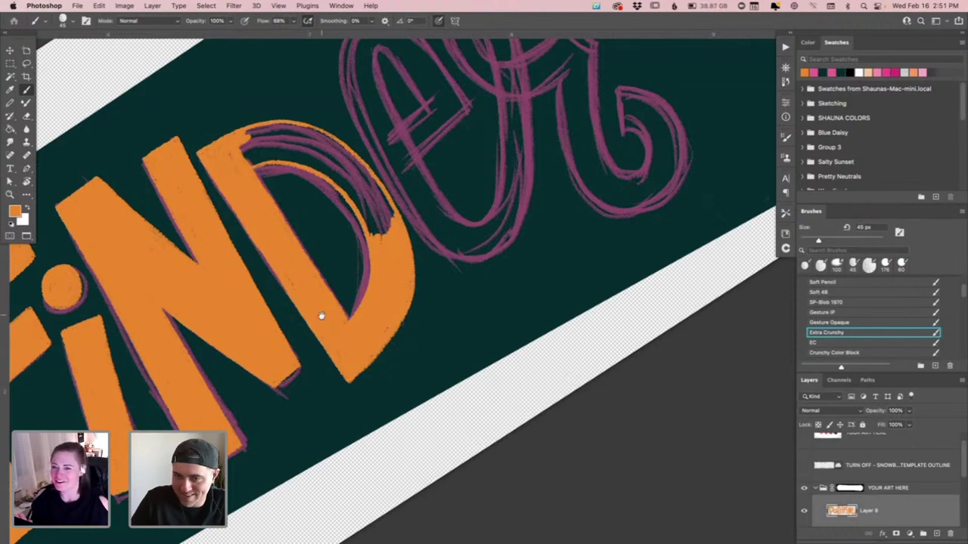
Fill the upper half of the D's bowl with orange
{"action": "scroll", "coordinate": [322, 319], "scroll_direction": "up", "scroll_amount": 5}
{"action": "scroll", "coordinate": [321, 319], "scroll_direction": "left", "scroll_amount": 5}
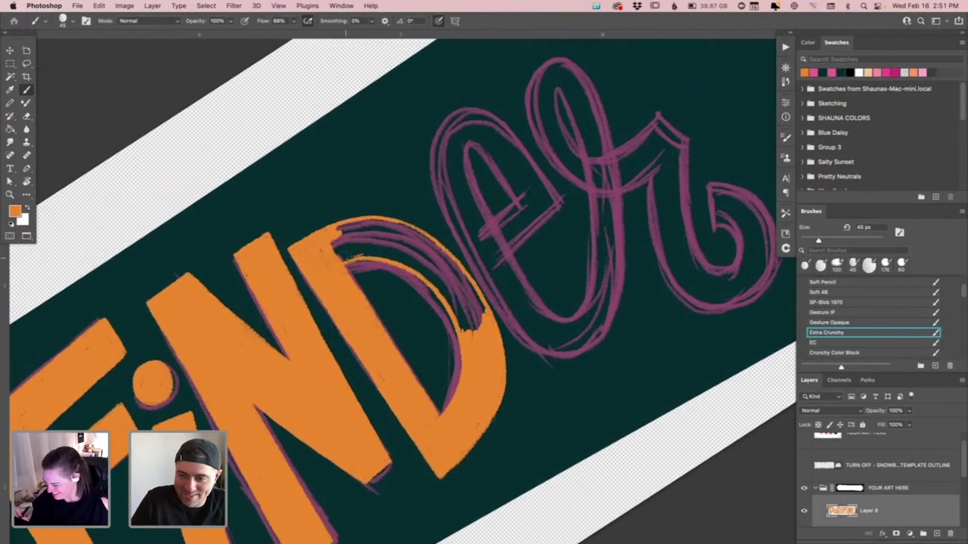
{"action": "mouse_move", "coordinate": [353, 257]}
{"action": "left_mouse_down"}
{"action": "mouse_move", "coordinate": [333, 236]}
{"action": "mouse_move", "coordinate": [391, 220]}
{"action": "left_mouse_up"}
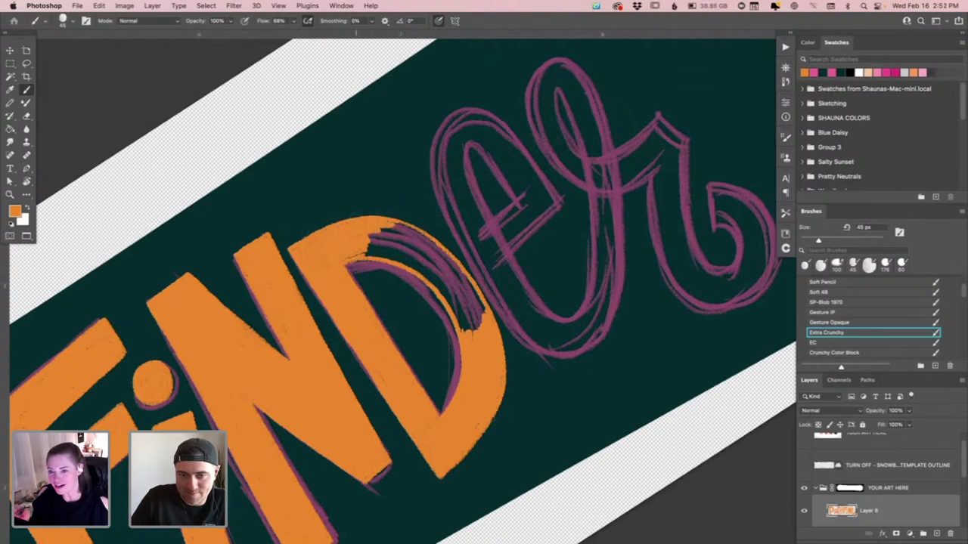
{"action": "mouse_move", "coordinate": [366, 253]}
{"action": "left_mouse_down"}
{"action": "mouse_move", "coordinate": [421, 250]}
{"action": "mouse_move", "coordinate": [428, 231]}
{"action": "mouse_move", "coordinate": [434, 245]}
{"action": "mouse_move", "coordinate": [400, 227]}
{"action": "left_mouse_up"}
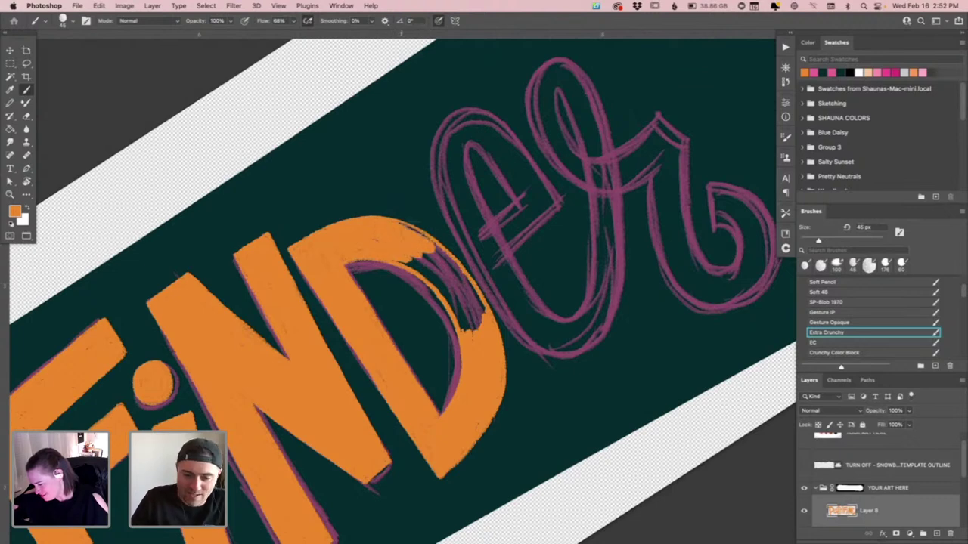
{"action": "mouse_move", "coordinate": [412, 261]}
{"action": "left_mouse_down"}
{"action": "mouse_move", "coordinate": [443, 286]}
{"action": "mouse_move", "coordinate": [465, 254]}
{"action": "mouse_move", "coordinate": [481, 313]}
{"action": "mouse_move", "coordinate": [458, 333]}
{"action": "mouse_move", "coordinate": [446, 298]}
{"action": "left_mouse_up"}
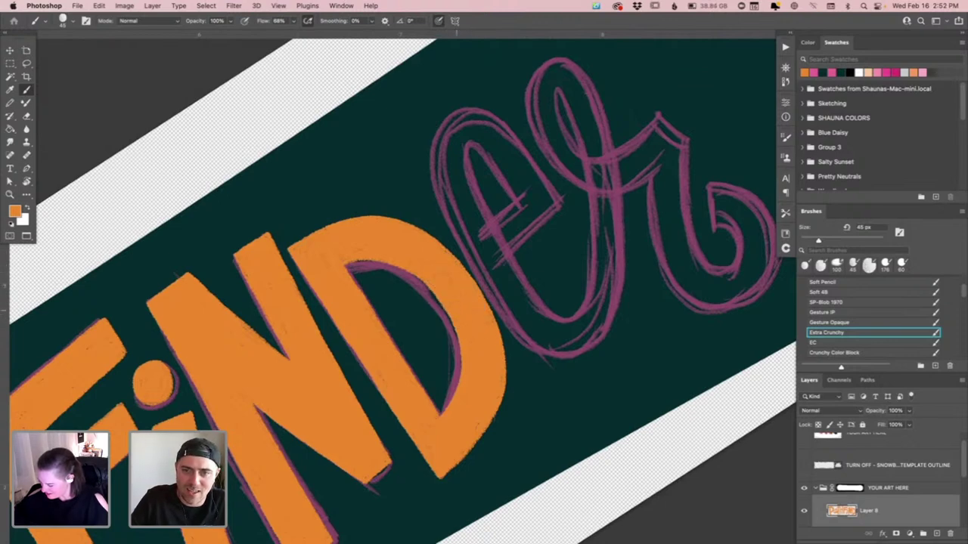
Outline the e's crossbar, outer left curve and inner edge in orange, carrying the line through the loop to the r's shoulder
{"action": "mouse_move", "coordinate": [531, 268]}
{"action": "left_mouse_down"}
{"action": "mouse_move", "coordinate": [403, 301]}
{"action": "mouse_move", "coordinate": [422, 236]}
{"action": "left_mouse_up"}
{"action": "left_click_drag", "start_coordinate": [367, 289], "coordinate": [420, 241]}
{"action": "mouse_move", "coordinate": [299, 153]}
{"action": "left_mouse_down"}
{"action": "mouse_move", "coordinate": [317, 142]}
{"action": "mouse_move", "coordinate": [357, 155]}
{"action": "mouse_move", "coordinate": [426, 236]}
{"action": "left_mouse_up"}
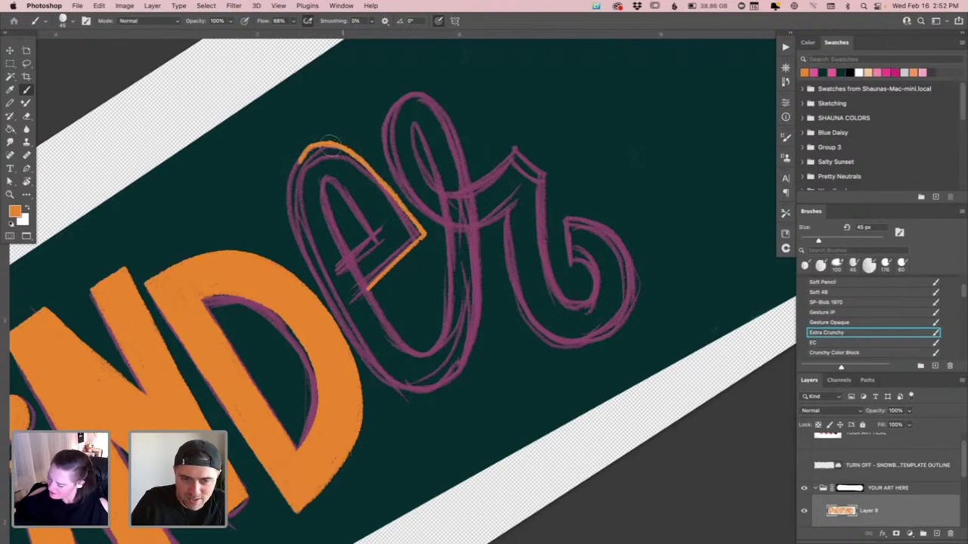
{"action": "mouse_move", "coordinate": [348, 147]}
{"action": "left_mouse_down"}
{"action": "mouse_move", "coordinate": [288, 185]}
{"action": "mouse_move", "coordinate": [297, 231]}
{"action": "mouse_move", "coordinate": [340, 303]}
{"action": "mouse_move", "coordinate": [392, 362]}
{"action": "left_mouse_up"}
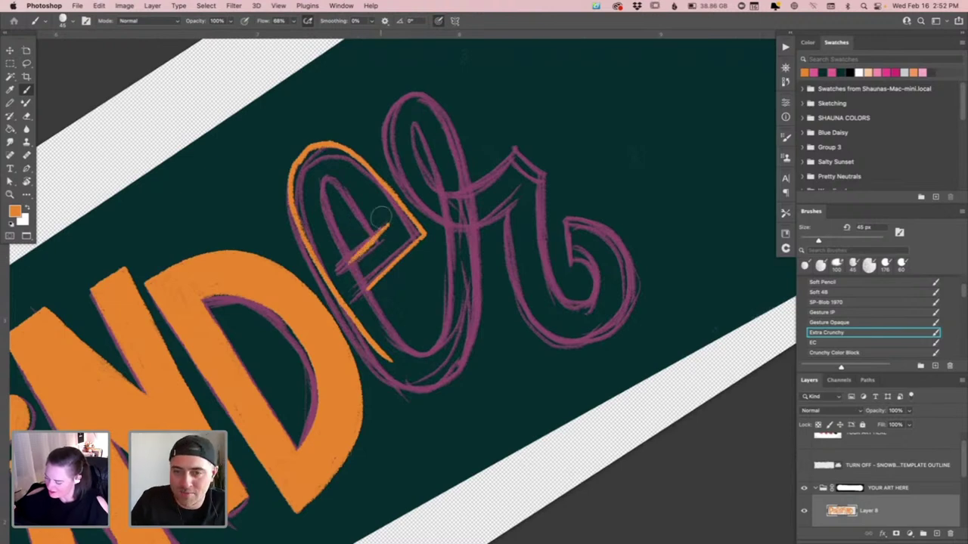
{"action": "mouse_move", "coordinate": [359, 200]}
{"action": "left_mouse_down"}
{"action": "mouse_move", "coordinate": [382, 232]}
{"action": "mouse_move", "coordinate": [353, 194]}
{"action": "mouse_move", "coordinate": [380, 226]}
{"action": "mouse_move", "coordinate": [327, 184]}
{"action": "mouse_move", "coordinate": [342, 253]}
{"action": "mouse_move", "coordinate": [412, 342]}
{"action": "mouse_move", "coordinate": [427, 337]}
{"action": "mouse_move", "coordinate": [442, 308]}
{"action": "mouse_move", "coordinate": [441, 204]}
{"action": "mouse_move", "coordinate": [423, 120]}
{"action": "mouse_move", "coordinate": [414, 130]}
{"action": "mouse_move", "coordinate": [424, 176]}
{"action": "mouse_move", "coordinate": [445, 185]}
{"action": "mouse_move", "coordinate": [508, 149]}
{"action": "left_mouse_up"}
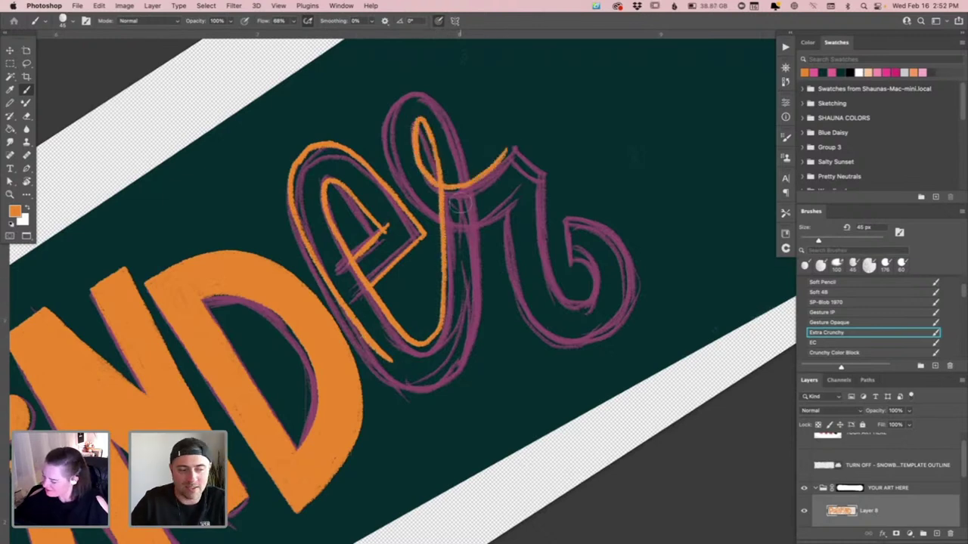
Outline the outer edge of the e's bottom curve, rising stroke and the loop joining it to the r in orange
{"action": "left_click_drag", "start_coordinate": [472, 219], "coordinate": [476, 306]}
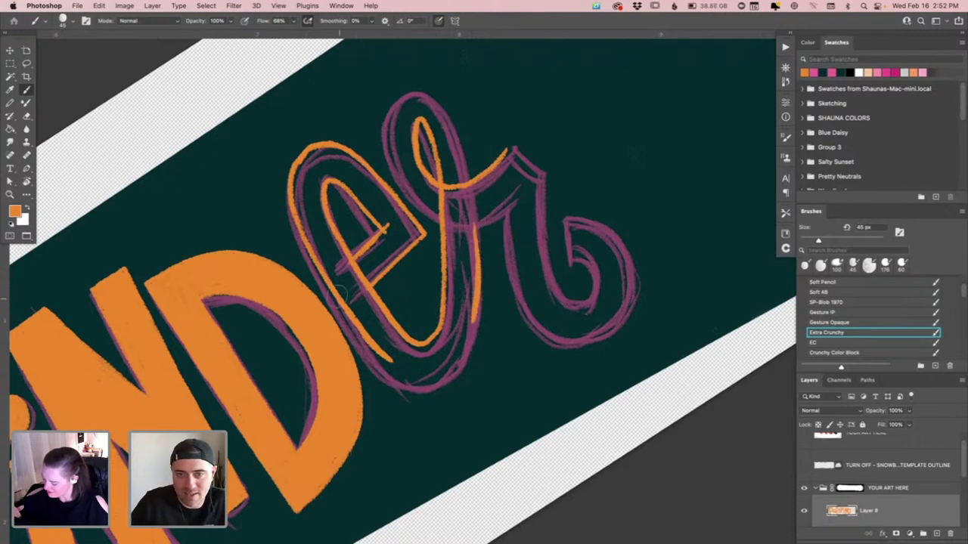
{"action": "mouse_move", "coordinate": [373, 338]}
{"action": "left_mouse_down"}
{"action": "mouse_move", "coordinate": [395, 360]}
{"action": "mouse_move", "coordinate": [452, 355]}
{"action": "left_mouse_up"}
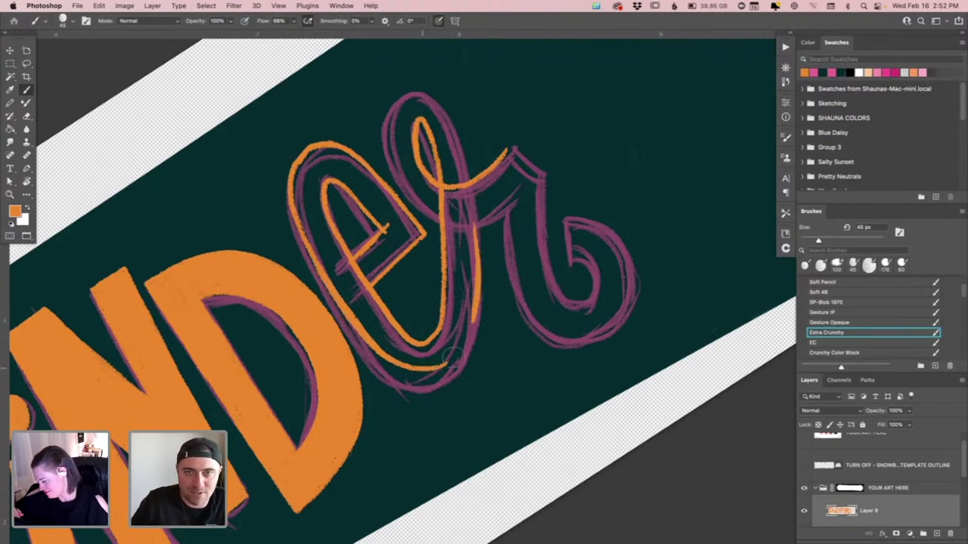
{"action": "mouse_move", "coordinate": [373, 351]}
{"action": "left_mouse_down"}
{"action": "mouse_move", "coordinate": [416, 376]}
{"action": "mouse_move", "coordinate": [458, 352]}
{"action": "mouse_move", "coordinate": [469, 312]}
{"action": "left_mouse_up"}
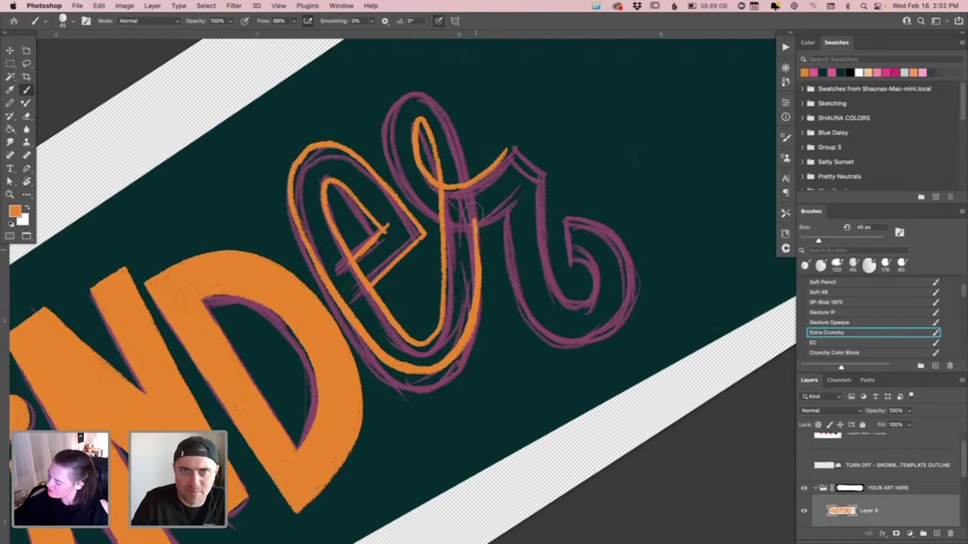
{"action": "mouse_move", "coordinate": [475, 218]}
{"action": "left_mouse_down"}
{"action": "mouse_move", "coordinate": [458, 125]}
{"action": "mouse_move", "coordinate": [434, 92]}
{"action": "mouse_move", "coordinate": [400, 98]}
{"action": "mouse_move", "coordinate": [390, 140]}
{"action": "mouse_move", "coordinate": [522, 190]}
{"action": "left_mouse_up"}
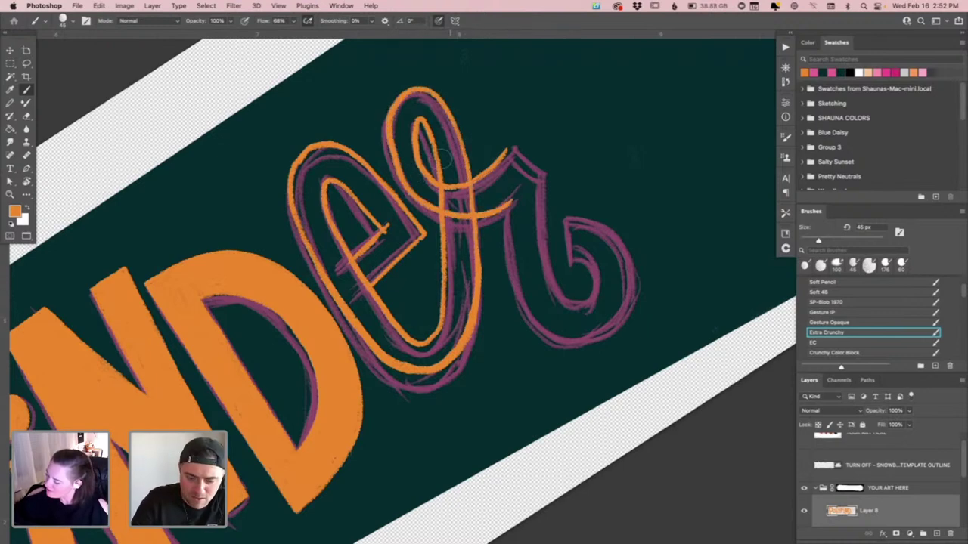
{"action": "mouse_move", "coordinate": [425, 84]}
{"action": "left_mouse_down"}
{"action": "mouse_move", "coordinate": [382, 112]}
{"action": "mouse_move", "coordinate": [387, 164]}
{"action": "mouse_move", "coordinate": [415, 198]}
{"action": "mouse_move", "coordinate": [499, 219]}
{"action": "left_mouse_up"}
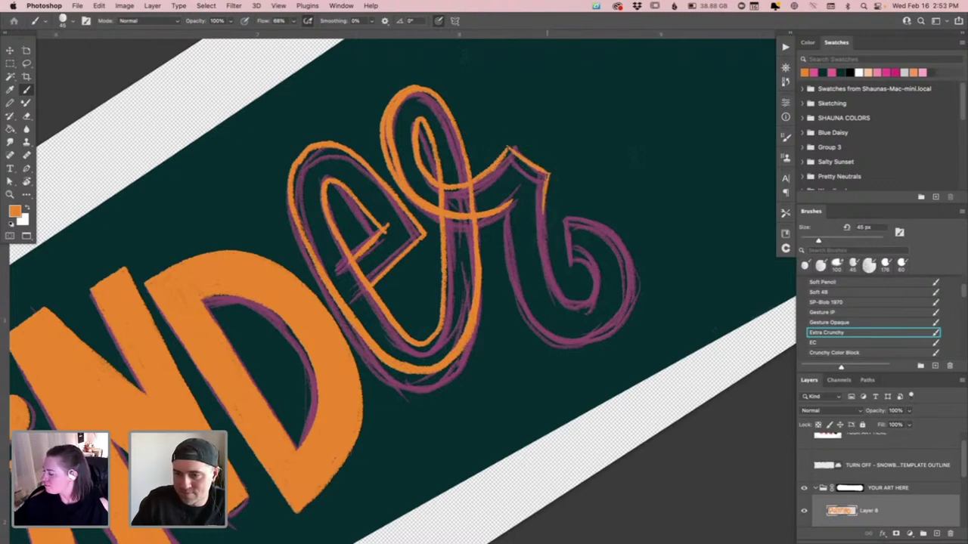
Outline the r's pointed shoulder, both sides of its stem and the outer bottom curve in orange
{"action": "left_click_drag", "start_coordinate": [547, 173], "coordinate": [544, 258]}
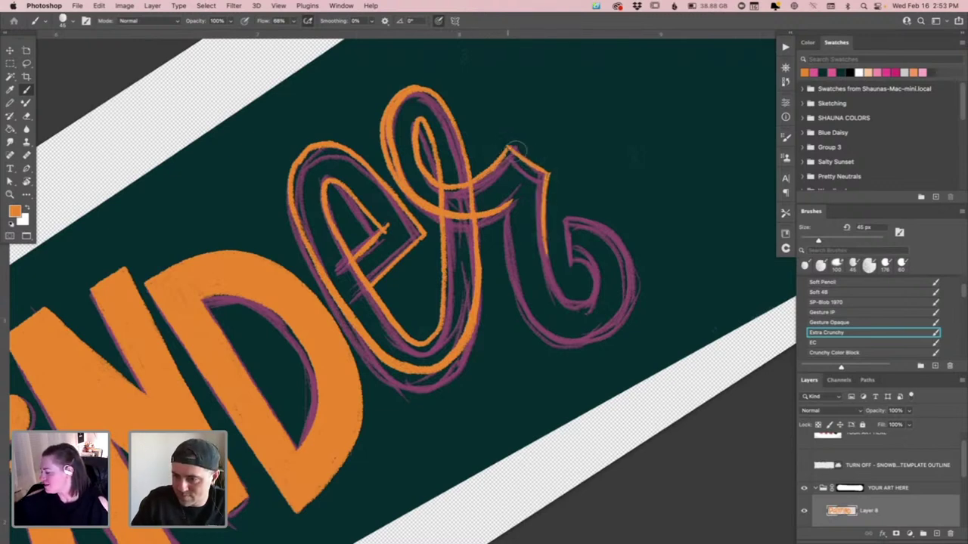
{"action": "left_click_drag", "start_coordinate": [507, 146], "coordinate": [545, 168]}
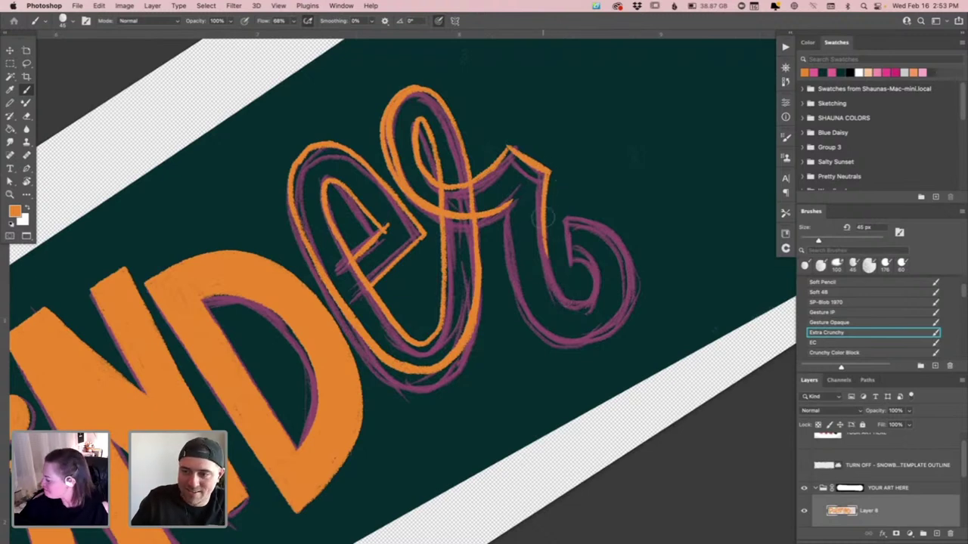
{"action": "left_click_drag", "start_coordinate": [546, 219], "coordinate": [561, 299]}
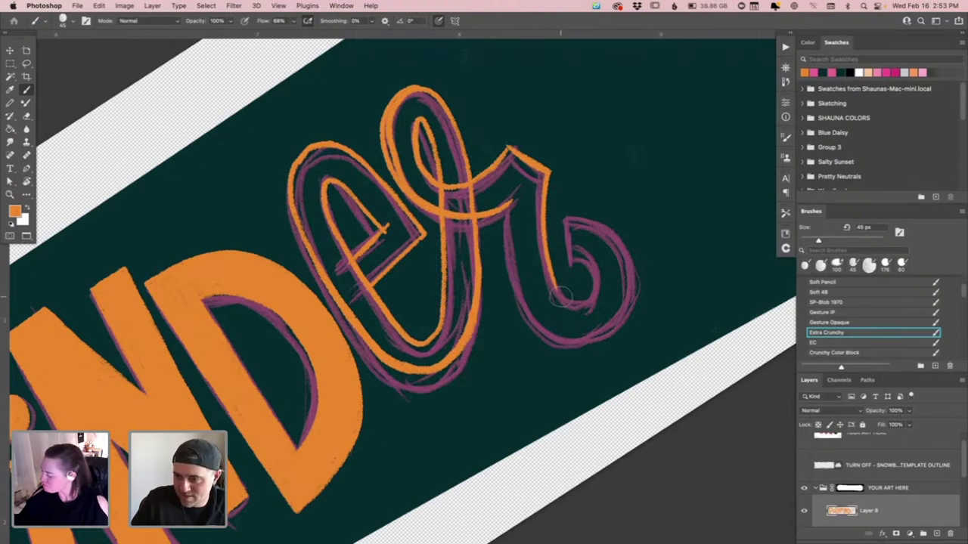
{"action": "left_click_drag", "start_coordinate": [508, 203], "coordinate": [518, 273]}
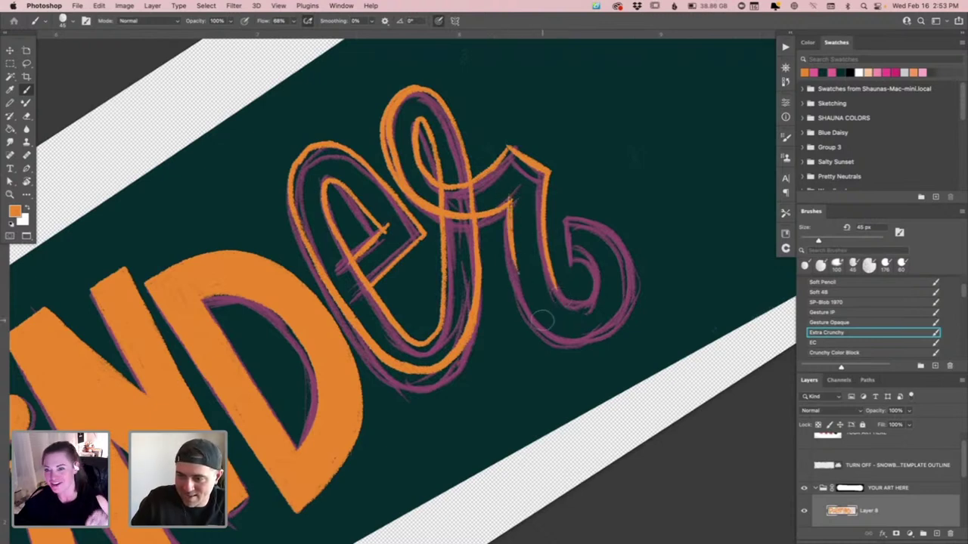
{"action": "mouse_move", "coordinate": [508, 202]}
{"action": "left_mouse_down"}
{"action": "mouse_move", "coordinate": [520, 294]}
{"action": "mouse_move", "coordinate": [518, 280]}
{"action": "mouse_move", "coordinate": [578, 337]}
{"action": "left_mouse_up"}
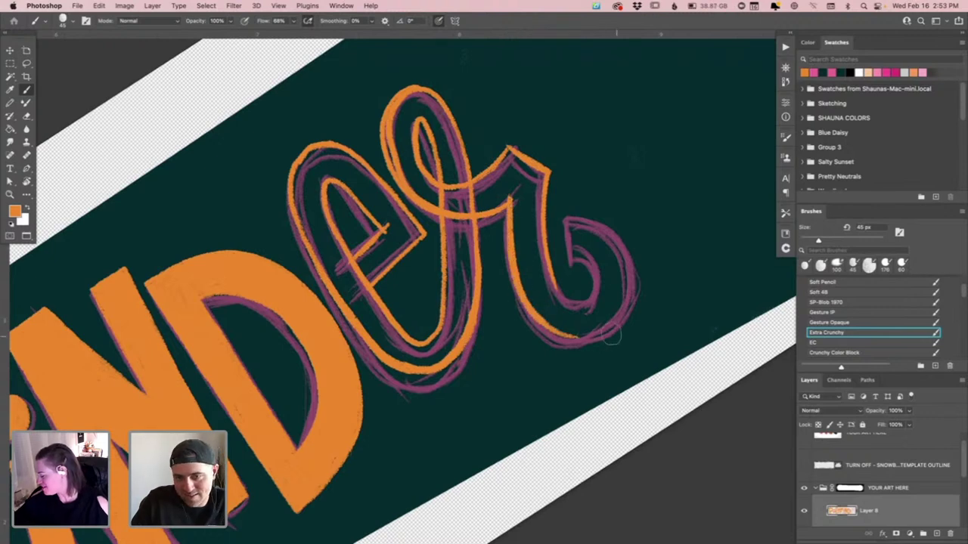
Outline the inner and outer edges of the r's curled end in orange and start filling its tip
{"action": "left_click_drag", "start_coordinate": [565, 218], "coordinate": [582, 281]}
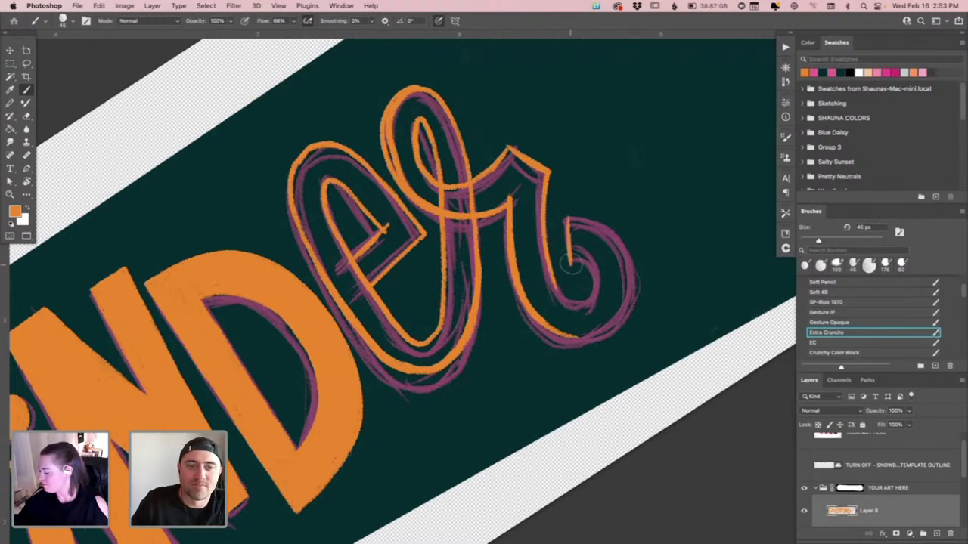
{"action": "mouse_move", "coordinate": [573, 262]}
{"action": "left_mouse_down"}
{"action": "mouse_move", "coordinate": [603, 286]}
{"action": "mouse_move", "coordinate": [592, 308]}
{"action": "mouse_move", "coordinate": [563, 304]}
{"action": "mouse_move", "coordinate": [601, 262]}
{"action": "mouse_move", "coordinate": [601, 286]}
{"action": "mouse_move", "coordinate": [582, 310]}
{"action": "left_mouse_up"}
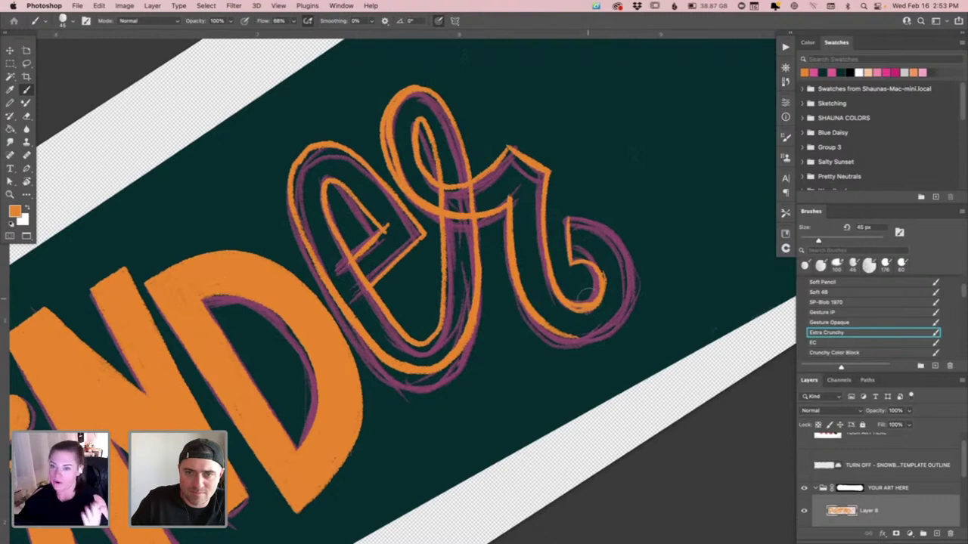
{"action": "mouse_move", "coordinate": [545, 309]}
{"action": "left_mouse_down"}
{"action": "mouse_move", "coordinate": [533, 327]}
{"action": "mouse_move", "coordinate": [576, 340]}
{"action": "left_mouse_up"}
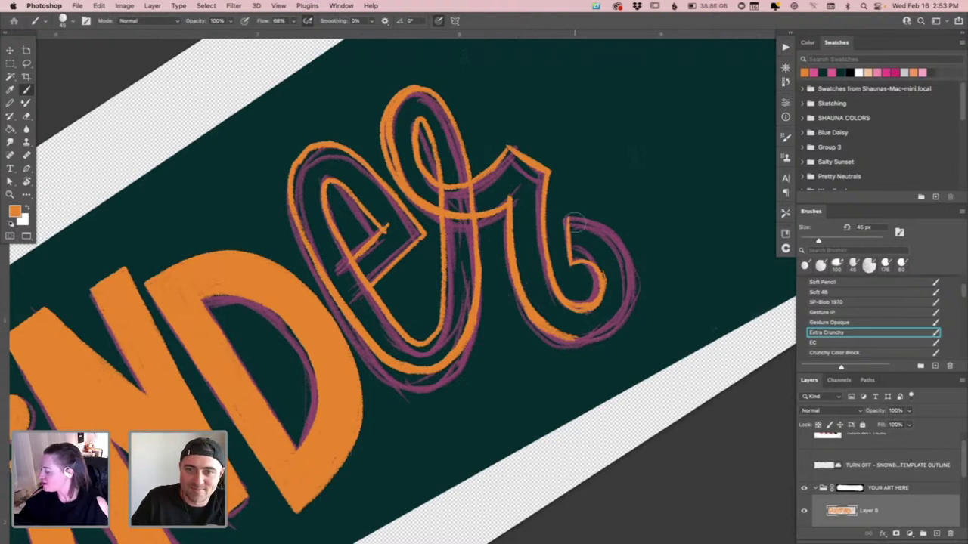
{"action": "mouse_move", "coordinate": [564, 218]}
{"action": "left_mouse_down"}
{"action": "mouse_move", "coordinate": [623, 237]}
{"action": "mouse_move", "coordinate": [630, 302]}
{"action": "mouse_move", "coordinate": [594, 340]}
{"action": "mouse_move", "coordinate": [543, 325]}
{"action": "mouse_move", "coordinate": [577, 341]}
{"action": "mouse_move", "coordinate": [634, 308]}
{"action": "left_mouse_up"}
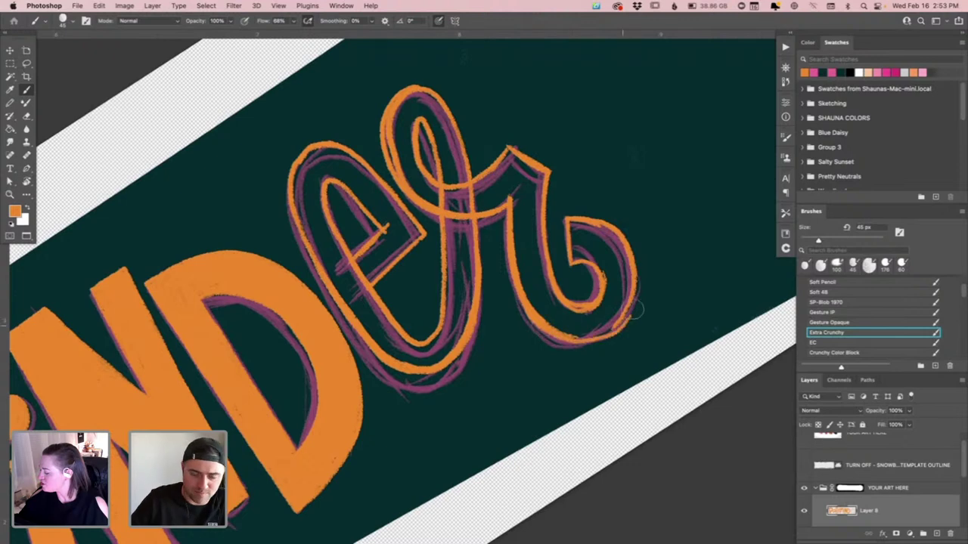
{"action": "mouse_move", "coordinate": [577, 212]}
{"action": "left_mouse_down"}
{"action": "mouse_move", "coordinate": [628, 236]}
{"action": "mouse_move", "coordinate": [635, 309]}
{"action": "mouse_move", "coordinate": [611, 335]}
{"action": "mouse_move", "coordinate": [564, 336]}
{"action": "left_mouse_up"}
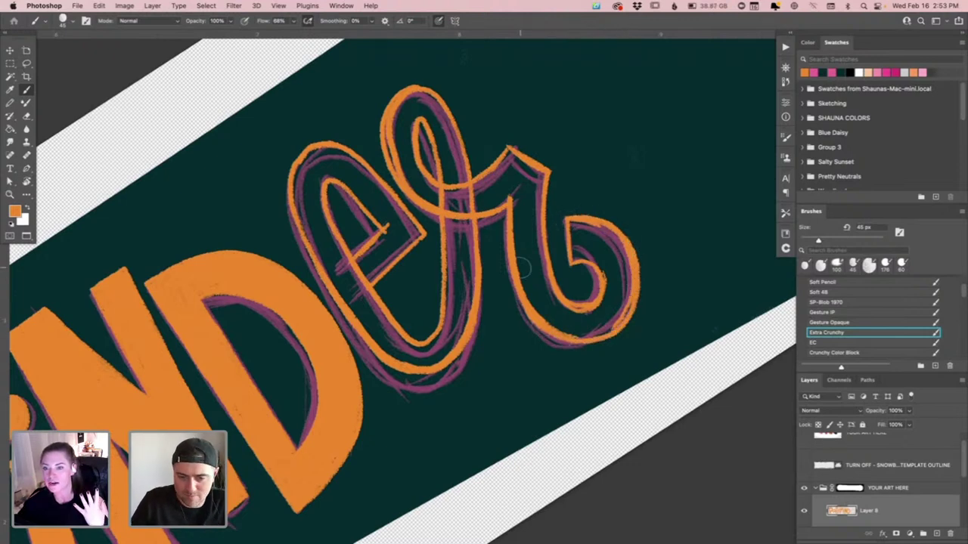
{"action": "left_click_drag", "start_coordinate": [570, 218], "coordinate": [581, 244]}
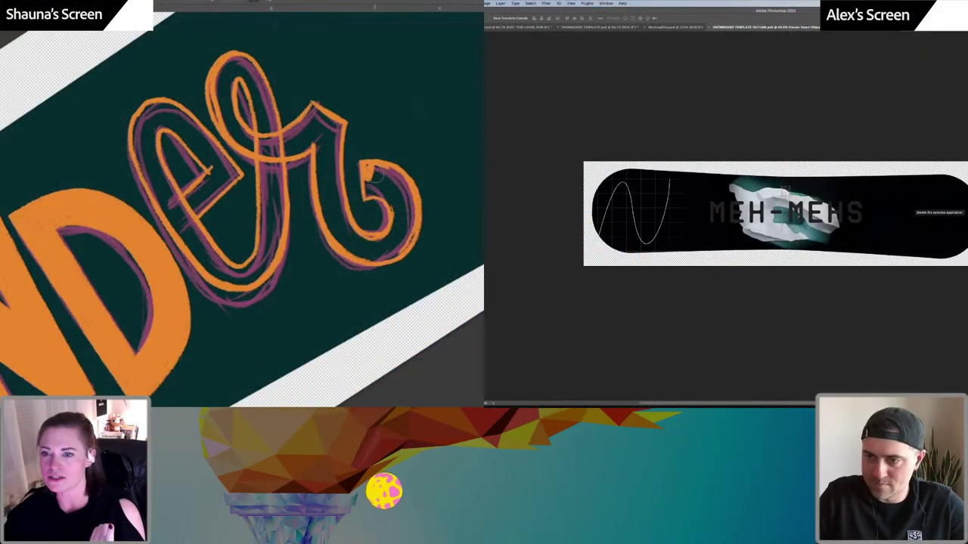
Recolor the MEH-MEHS lettering with a light grey Color Overlay sampled from the crumpled shape on the board
{"action": "key", "text": "b"}
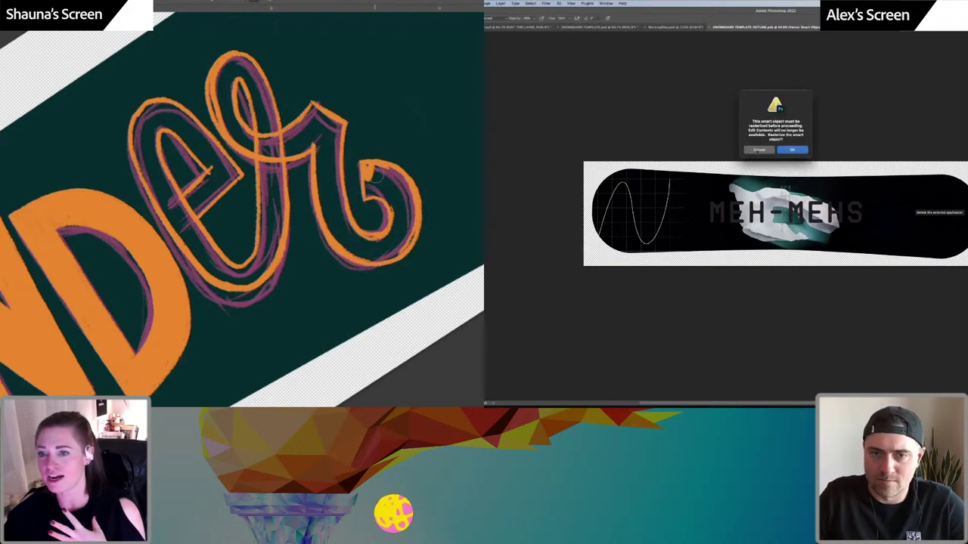
{"action": "key", "text": "Escape"}
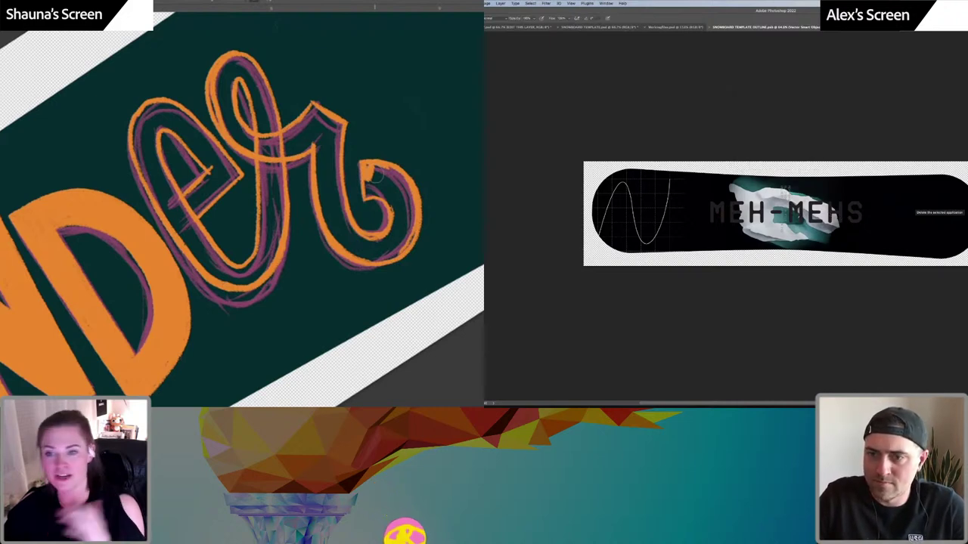
{"action": "double_click", "coordinate": [966, 227]}
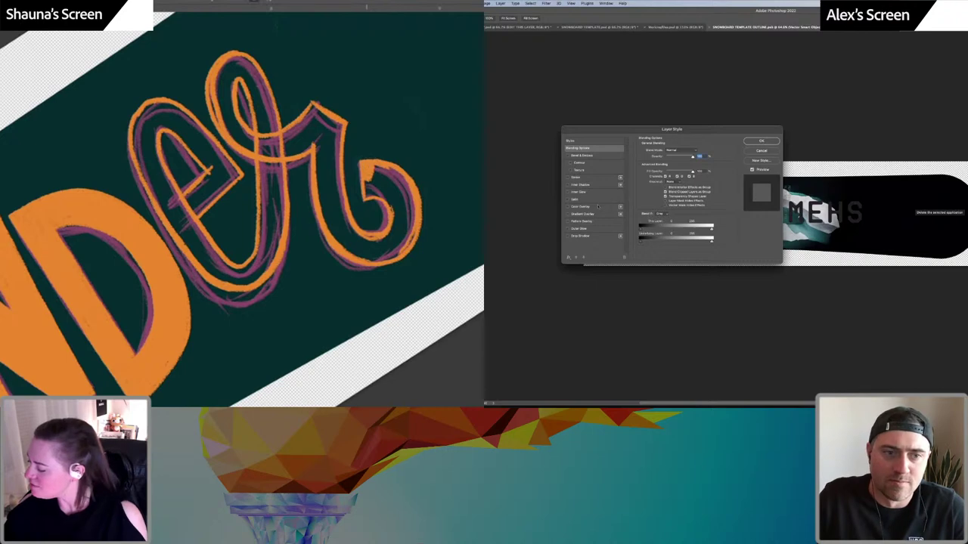
{"action": "left_click", "coordinate": [597, 206]}
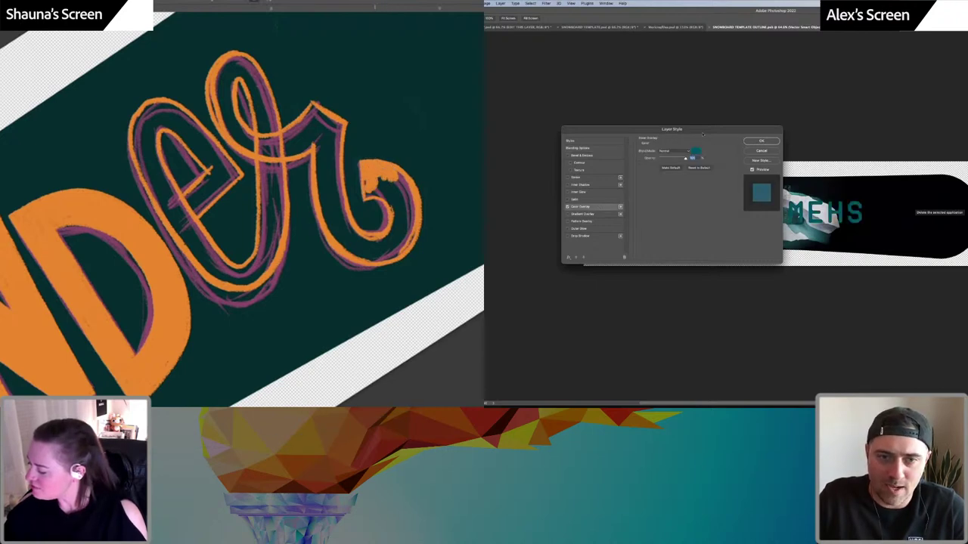
{"action": "left_click_drag", "start_coordinate": [702, 129], "coordinate": [677, 148]}
{"action": "left_click", "coordinate": [672, 169]}
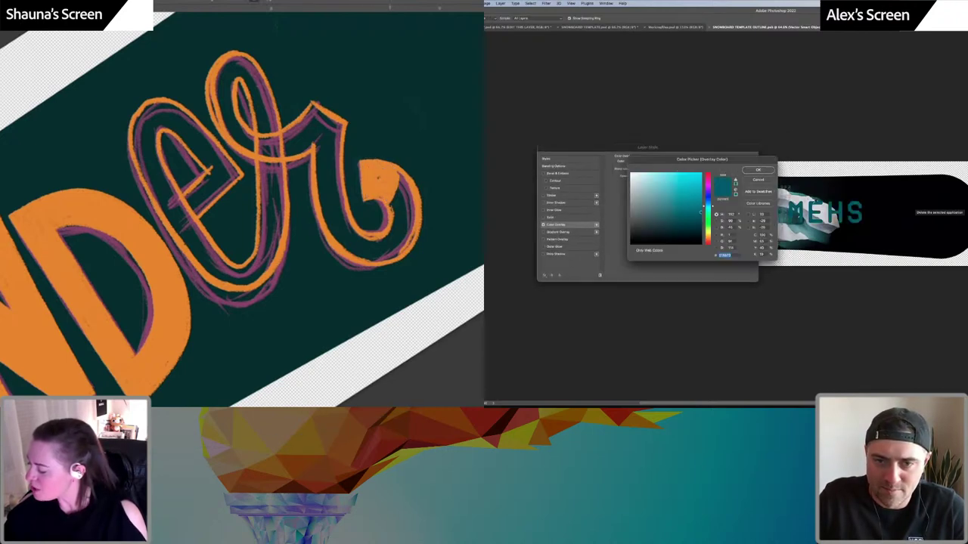
{"action": "left_click", "coordinate": [808, 200]}
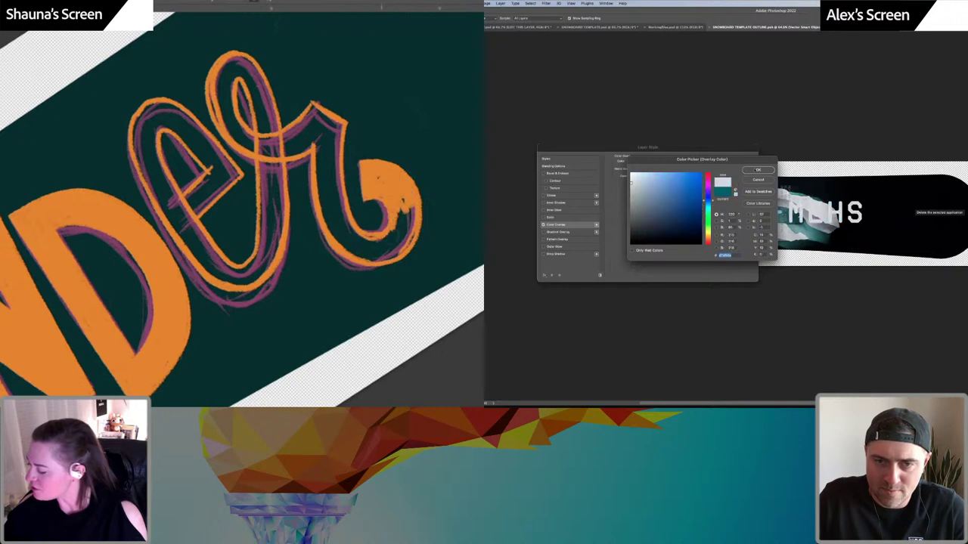
{"action": "key", "text": "Return"}
{"action": "key", "text": "Return"}
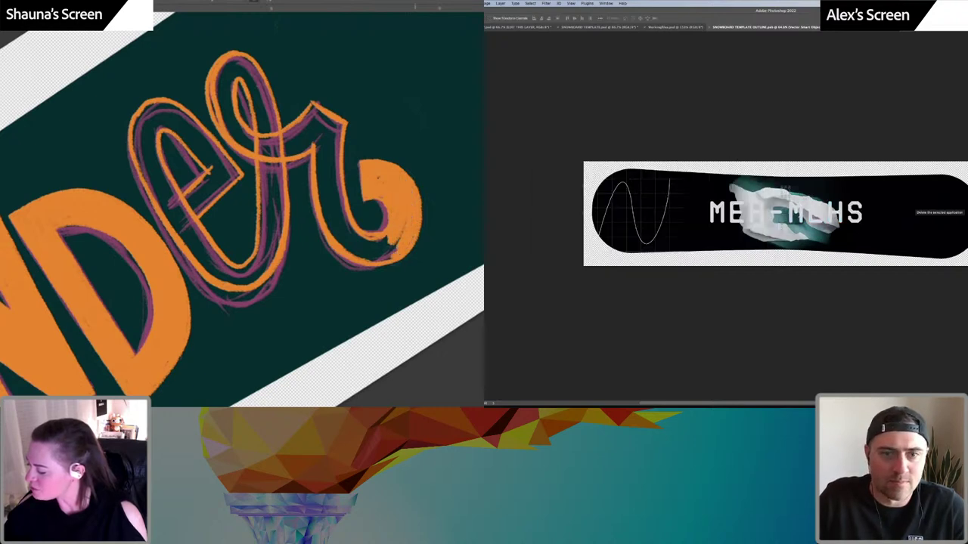
Try the MEH-MEHS lettering on the empty area beside the crumpled shape, then undo it off the board
{"action": "left_click_drag", "start_coordinate": [790, 214], "coordinate": [896, 214]}
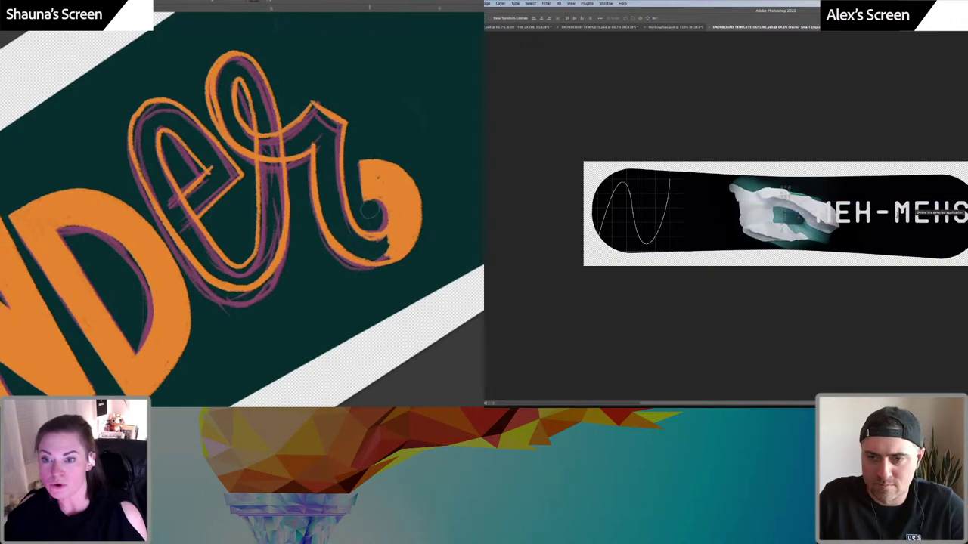
{"action": "key", "text": "t"}
{"action": "key", "text": "v"}
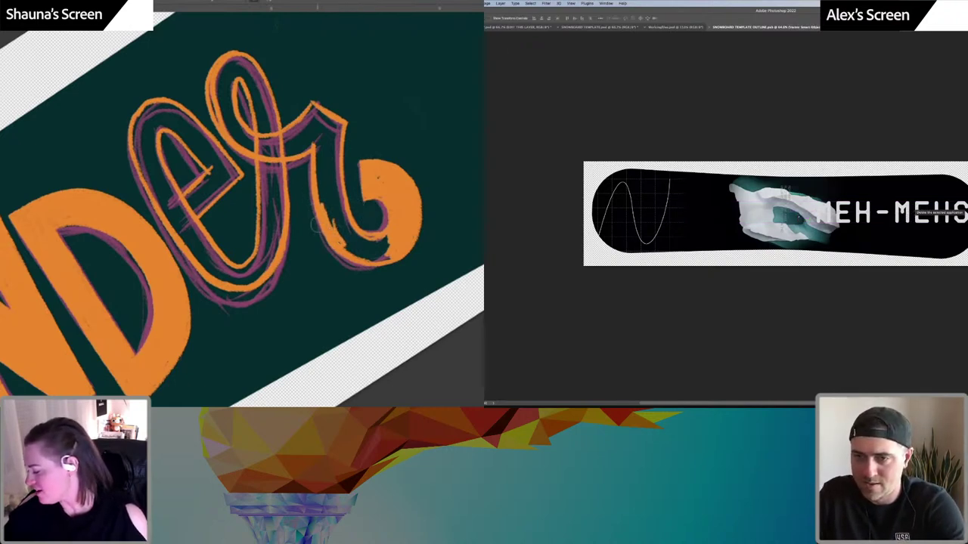
{"action": "key", "text": "ctrl+z"}
{"action": "key", "text": "ctrl+z"}
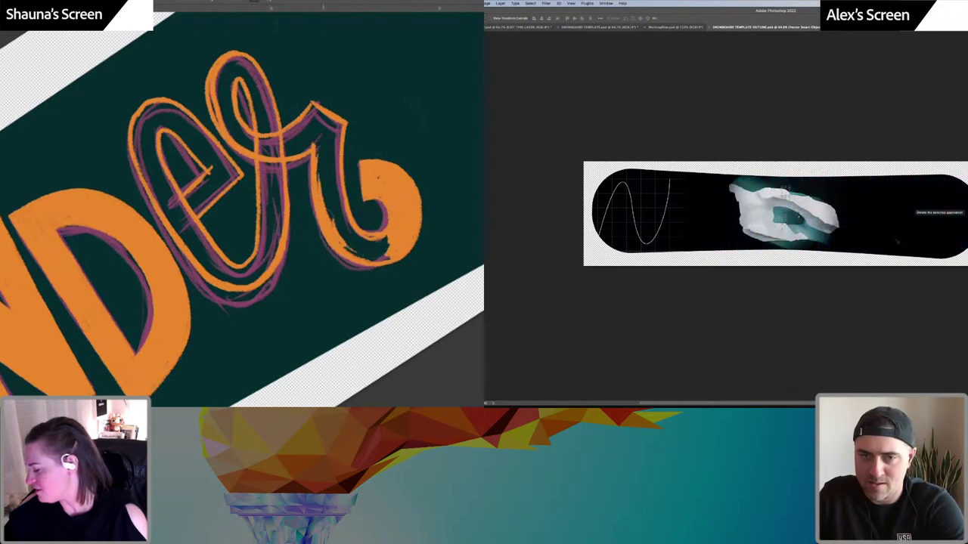
Add a Lorem Ipsum text line on the board's empty area and preview monospaced fonts on it
{"action": "key", "text": "t"}
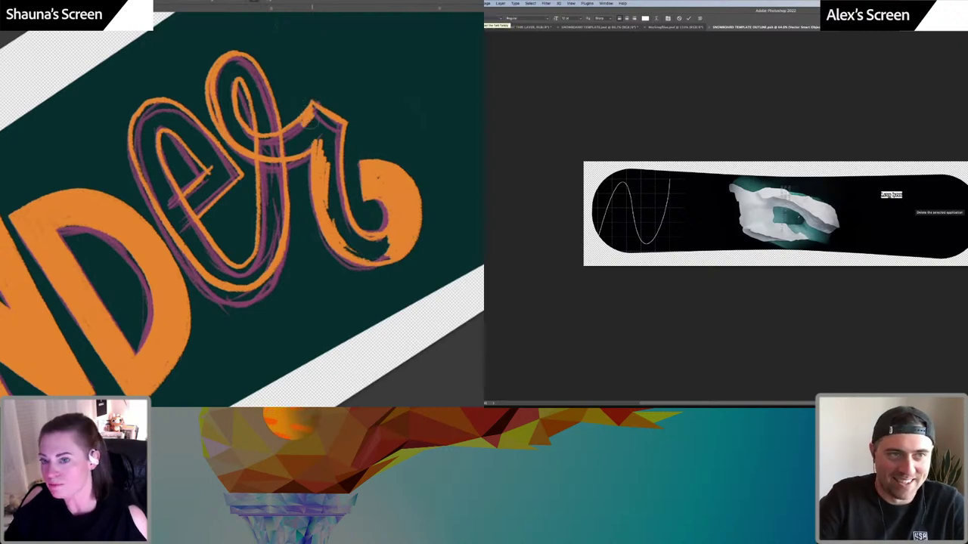
{"action": "left_click", "coordinate": [499, 18]}
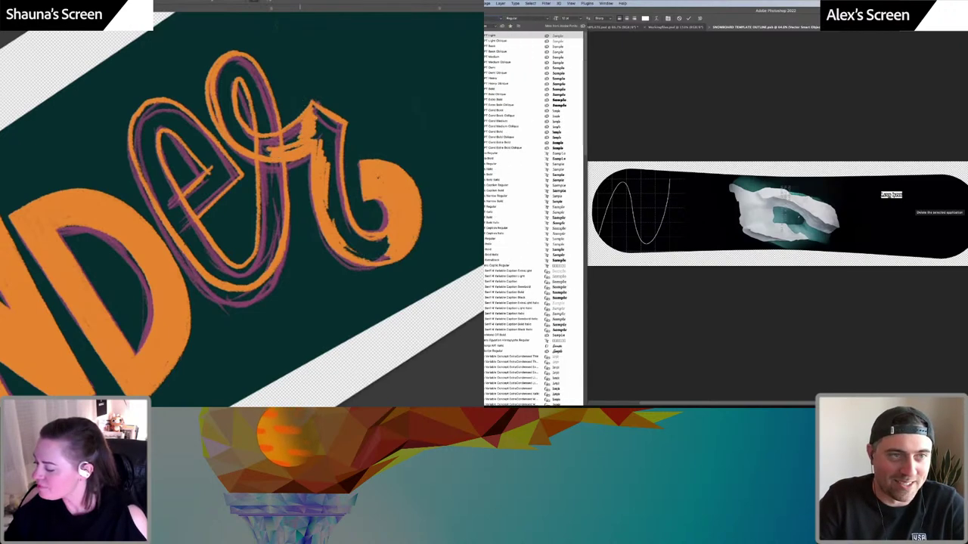
{"action": "scroll", "coordinate": [533, 219], "scroll_direction": "down", "scroll_amount": 5}
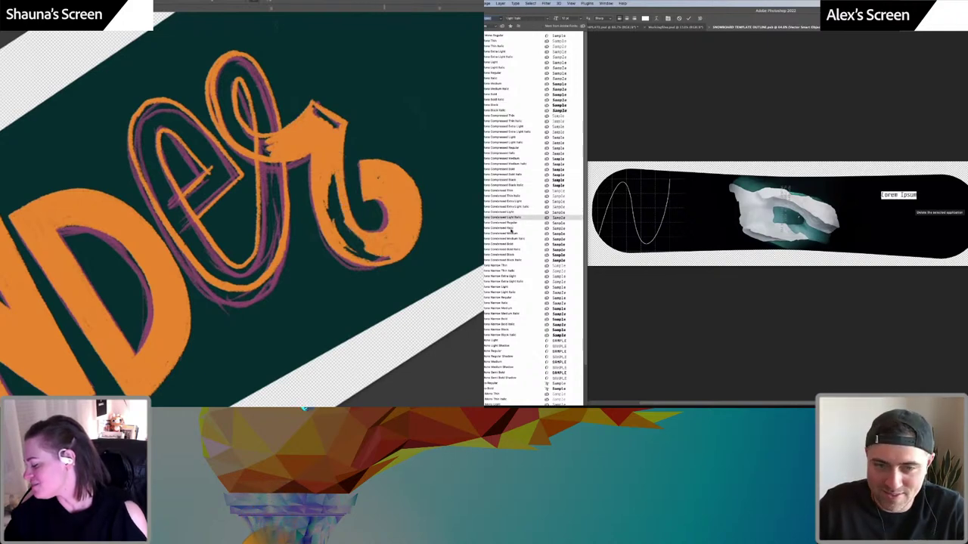
{"action": "scroll", "coordinate": [511, 231], "scroll_direction": "down", "scroll_amount": 3}
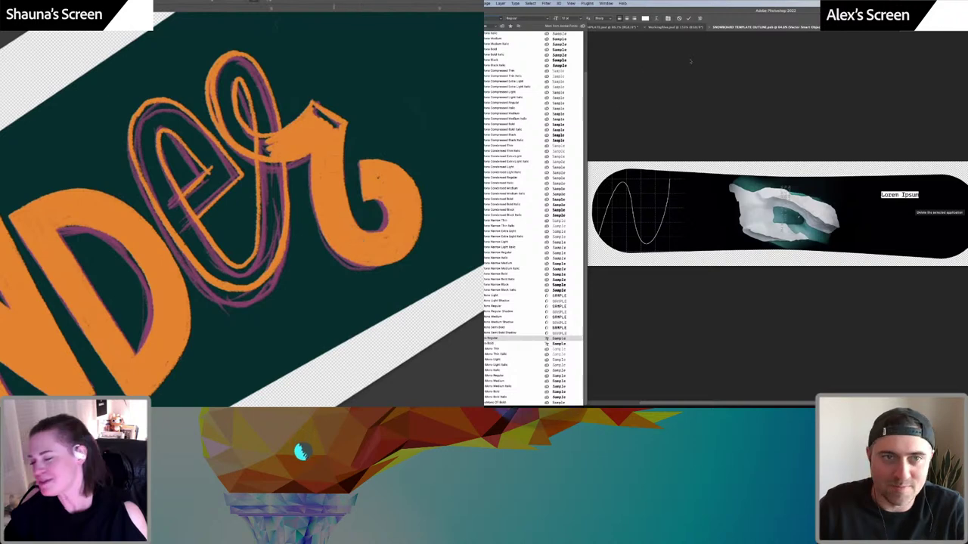
Switch to the Illustrator document and check which typeface its monospaced Lorem Ipsum sample uses
{"action": "left_click", "coordinate": [750, 340]}
{"action": "key", "text": "ctrl+Up"}
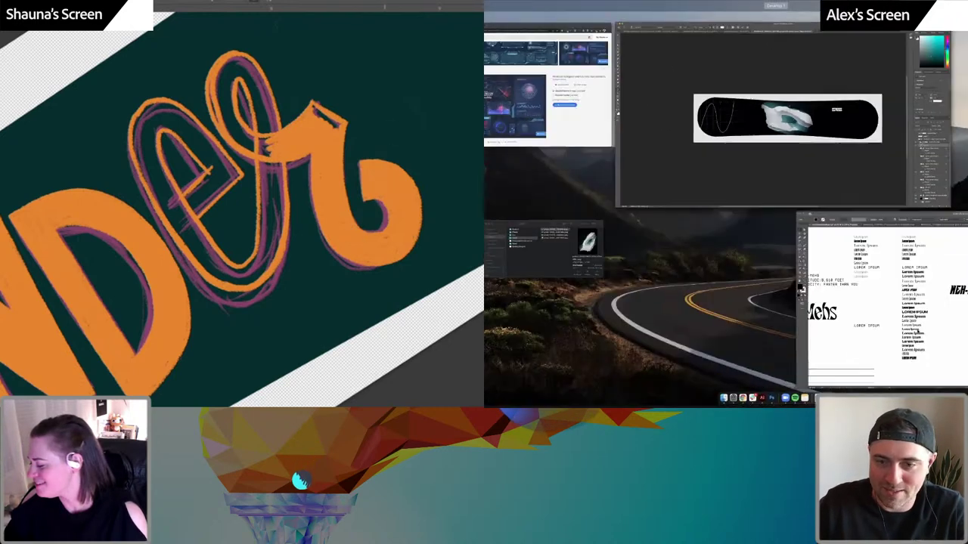
{"action": "left_click", "coordinate": [801, 288]}
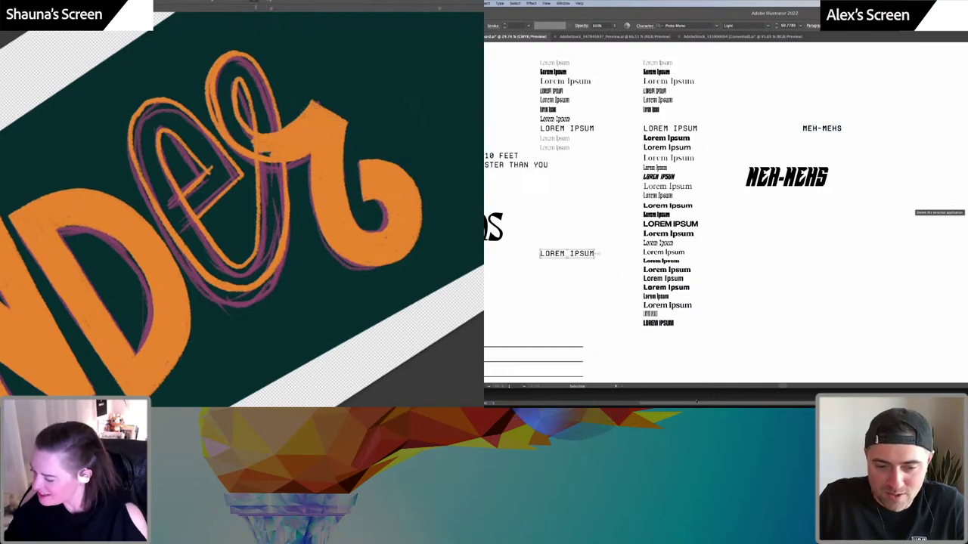
Return to Photoshop, set the placeholder text in Proto Mono closer to the crumpled shape, and fill the e's rising stroke with orange
{"action": "key", "text": "super+Tab"}
{"action": "mouse_move", "coordinate": [263, 162]}
{"action": "left_mouse_down"}
{"action": "mouse_move", "coordinate": [265, 183]}
{"action": "mouse_move", "coordinate": [281, 193]}
{"action": "mouse_move", "coordinate": [277, 252]}
{"action": "mouse_move", "coordinate": [274, 207]}
{"action": "mouse_move", "coordinate": [258, 277]}
{"action": "mouse_move", "coordinate": [268, 207]}
{"action": "left_mouse_up"}
{"action": "left_click", "coordinate": [500, 18]}
{"action": "type", "text": "mano"}
{"action": "left_click", "coordinate": [496, 67]}
{"action": "key", "text": "v"}
{"action": "left_click_drag", "start_coordinate": [900, 195], "coordinate": [883, 195]}
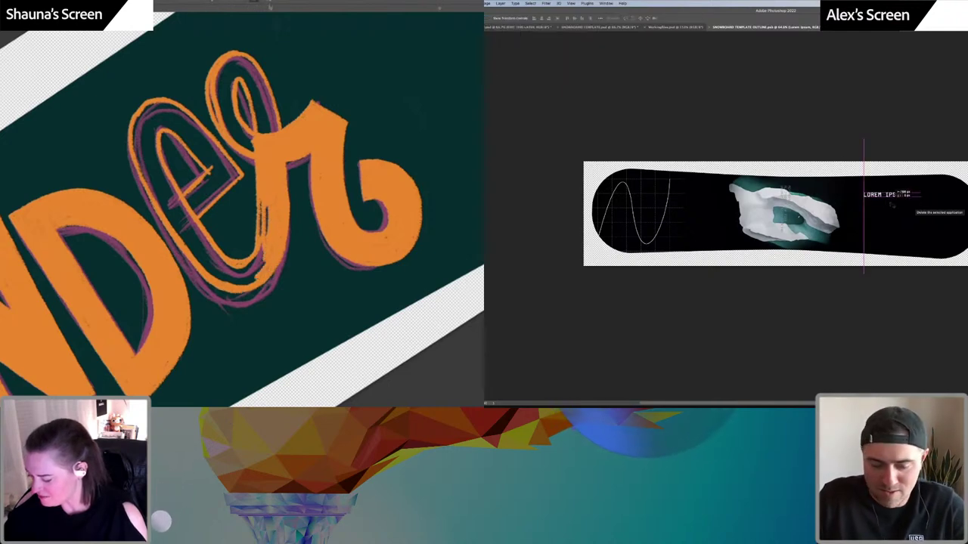
{"action": "left_click_drag", "start_coordinate": [268, 207], "coordinate": [248, 281]}
Replace the placeholder with "NO MORE MEH-MEHS" and "NO MORE FUN!" on two lines and center the block across the board's width
{"action": "key", "text": "t"}
{"action": "triple_click", "coordinate": [872, 194]}
{"action": "left_click", "coordinate": [872, 194]}
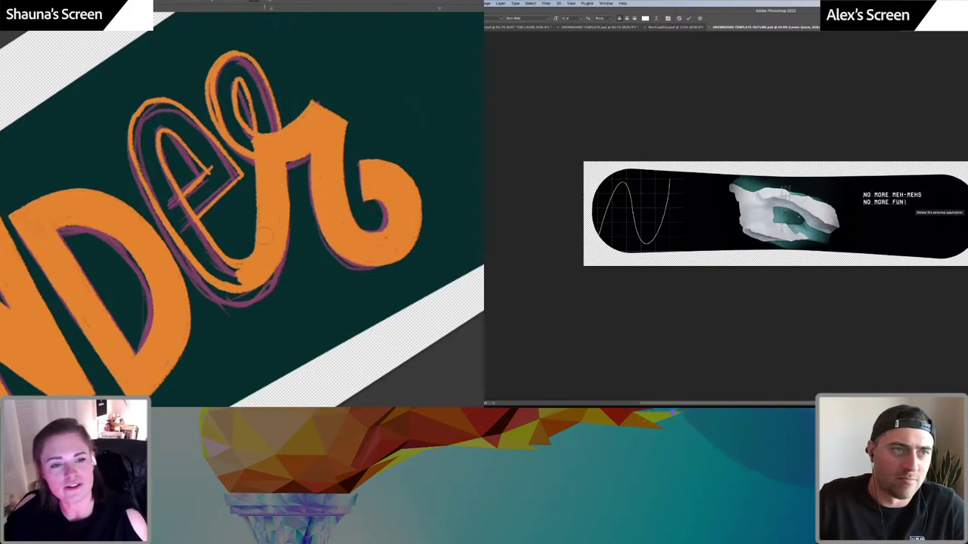
{"action": "key", "text": "super+Return"}
{"action": "key", "text": "v"}
{"action": "left_click_drag", "start_coordinate": [883, 196], "coordinate": [920, 210]}
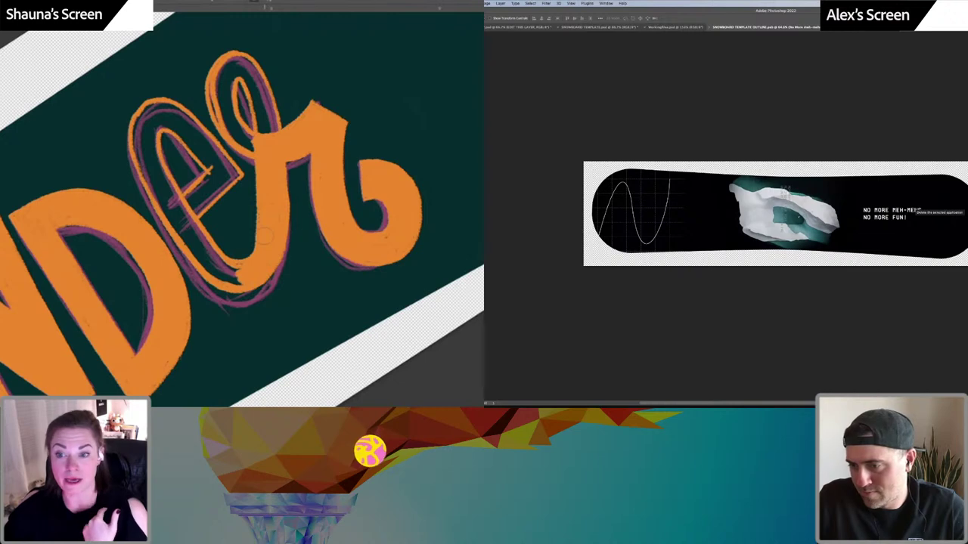
Position the small vertical text block between the wave grid and the crumpled shape, and view the Pathfinder lettering as a whole
{"action": "mouse_move", "coordinate": [713, 207]}
{"action": "left_mouse_down"}
{"action": "mouse_move", "coordinate": [702, 198]}
{"action": "mouse_move", "coordinate": [722, 204]}
{"action": "mouse_move", "coordinate": [713, 207]}
{"action": "left_mouse_up"}
{"action": "key", "text": "ctrl+minus"}
{"action": "key", "text": "ctrl+minus"}
{"action": "key", "text": "ctrl+minus"}
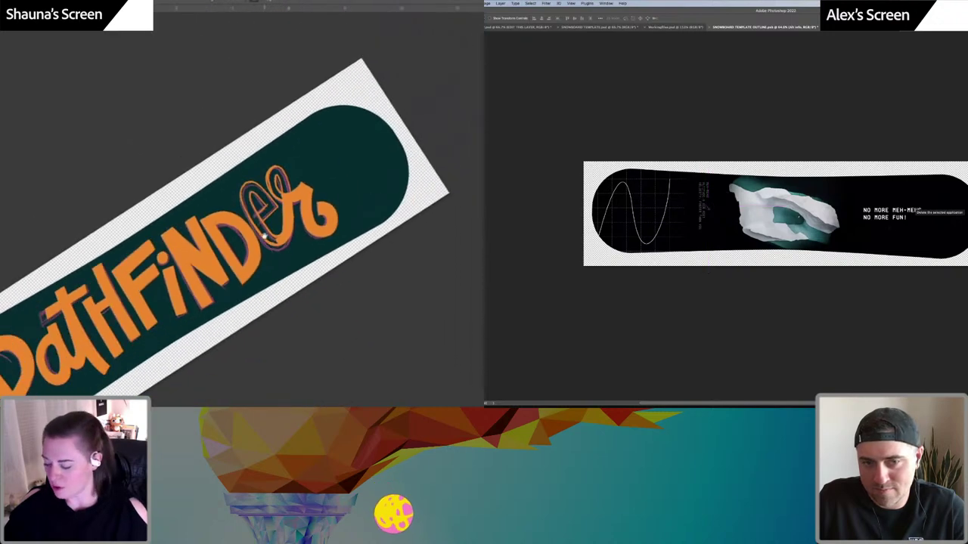
{"action": "left_click_drag", "start_coordinate": [264, 236], "coordinate": [285, 173]}
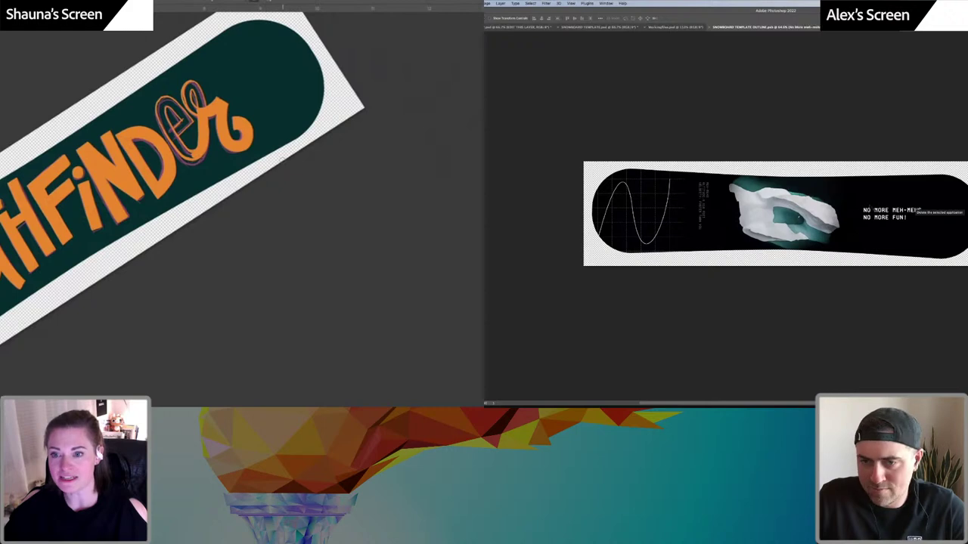
Recolor the two "NO MORE" lines in light grey sampled from the crumpled shape and choose a font style for them
{"action": "double_click", "coordinate": [889, 214]}
{"action": "key", "text": "super+a"}
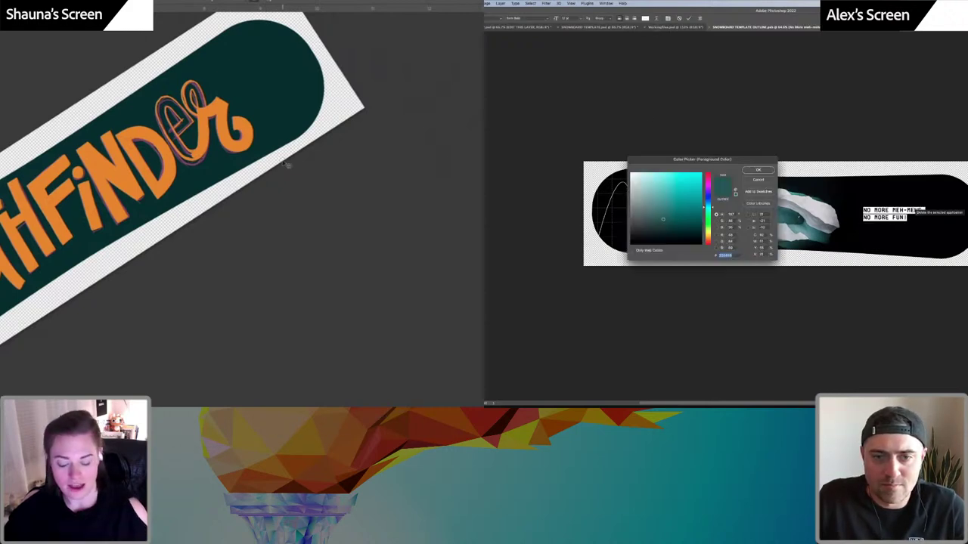
{"action": "scroll", "coordinate": [283, 159], "scroll_direction": "up", "scroll_amount": 8}
{"action": "left_click_drag", "start_coordinate": [287, 164], "coordinate": [328, 134]}
{"action": "left_click", "coordinate": [806, 203]}
{"action": "left_click", "coordinate": [757, 170]}
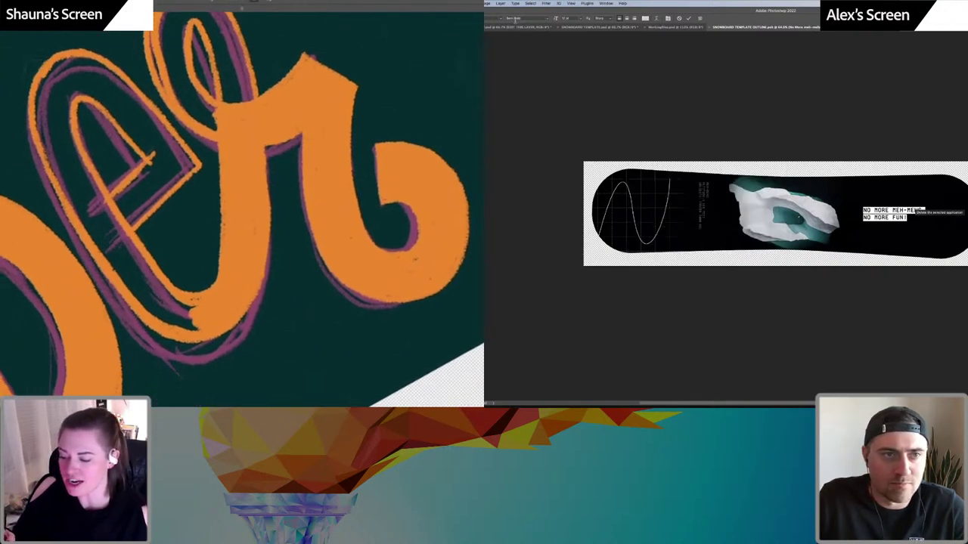
{"action": "left_click", "coordinate": [548, 18]}
{"action": "left_click", "coordinate": [520, 26]}
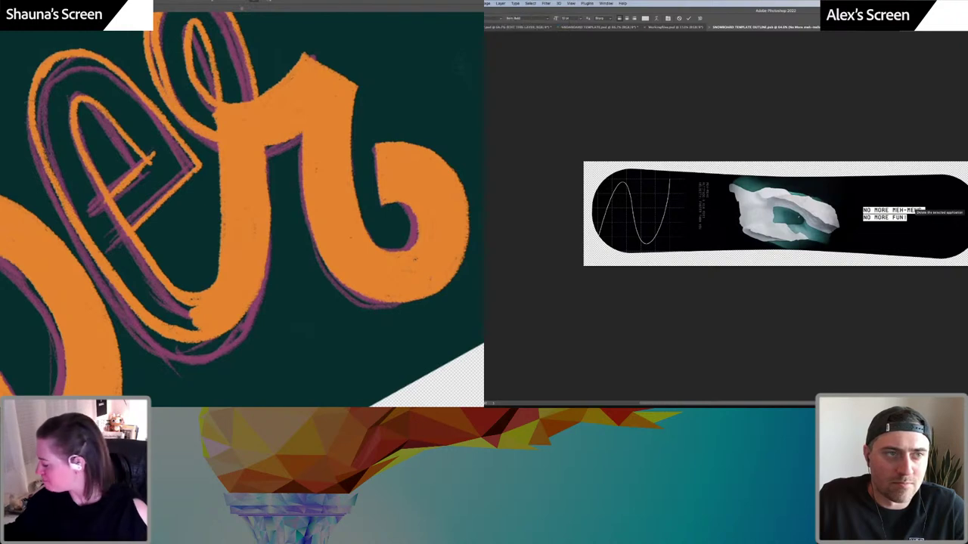
Scale the two "NO MORE" lines down to small text and place them close beside the crumpled shape
{"action": "key", "text": "Escape"}
{"action": "key", "text": "v"}
{"action": "mouse_move", "coordinate": [900, 219]}
{"action": "left_mouse_down"}
{"action": "mouse_move", "coordinate": [841, 220]}
{"action": "mouse_move", "coordinate": [897, 221]}
{"action": "mouse_move", "coordinate": [850, 222]}
{"action": "mouse_move", "coordinate": [893, 213]}
{"action": "mouse_move", "coordinate": [882, 215]}
{"action": "left_mouse_up"}
{"action": "key", "text": "super+t"}
{"action": "left_click", "coordinate": [121, 100]}
{"action": "key", "text": "Return"}
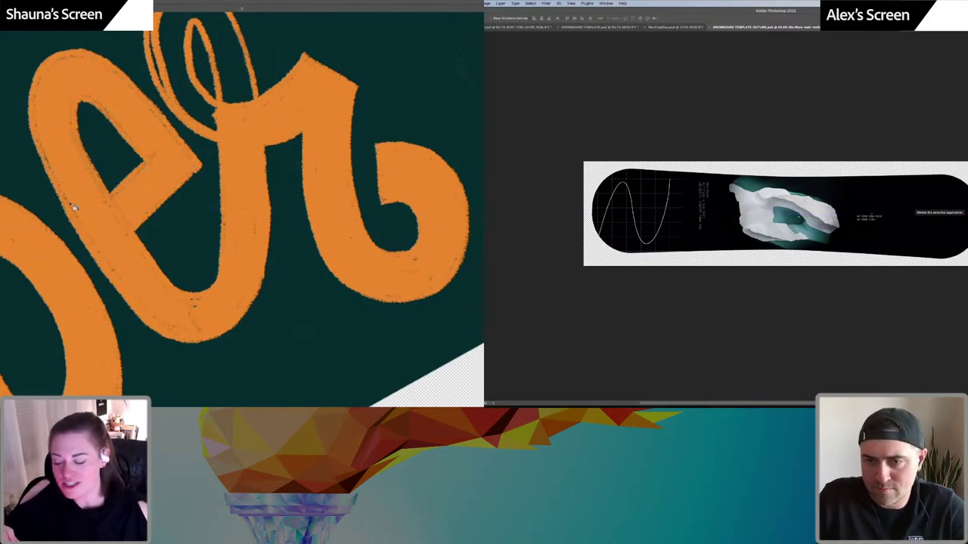
{"action": "double_click", "coordinate": [871, 216]}
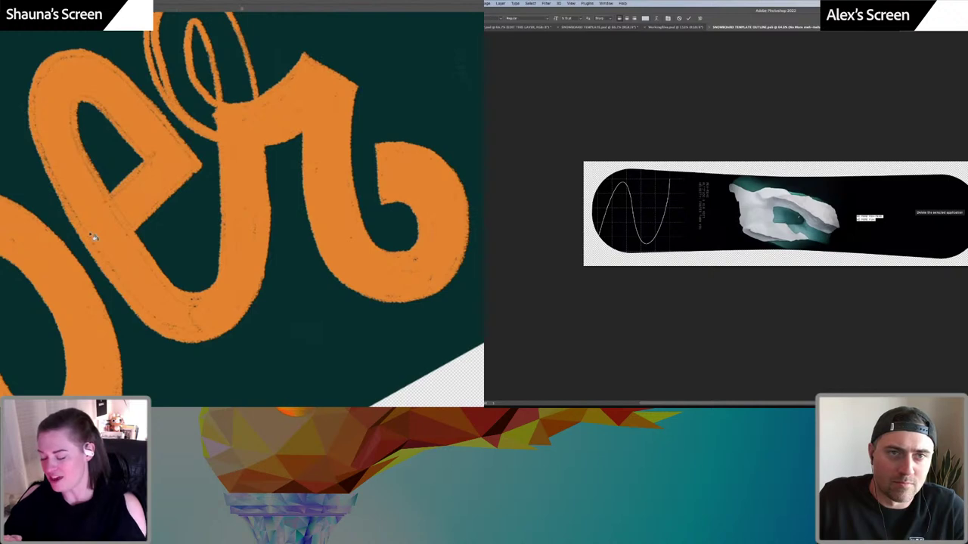
{"action": "key", "text": "super+Return"}
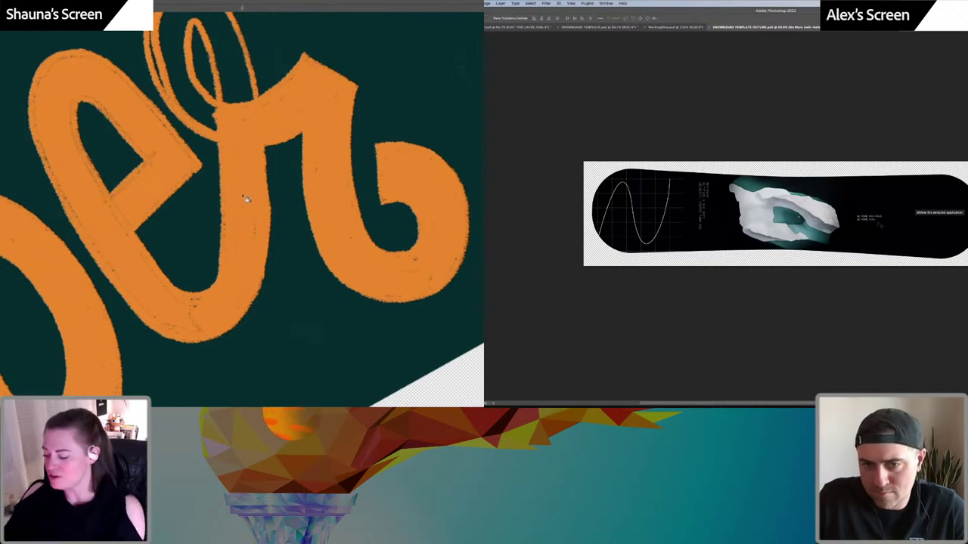
{"action": "left_click_drag", "start_coordinate": [878, 224], "coordinate": [876, 221]}
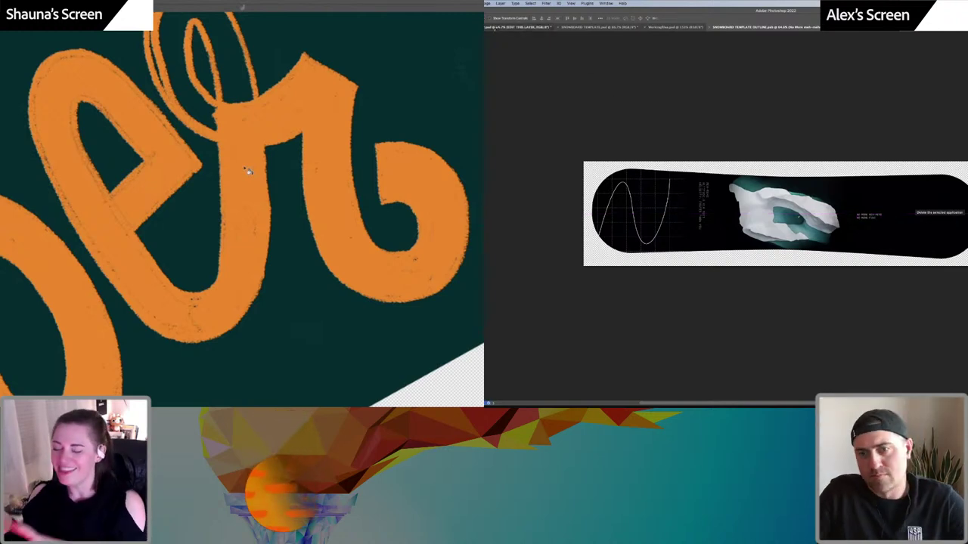
View the board design in the snowboarder mockup and undo the orange fill of the e
{"action": "left_click", "coordinate": [495, 28]}
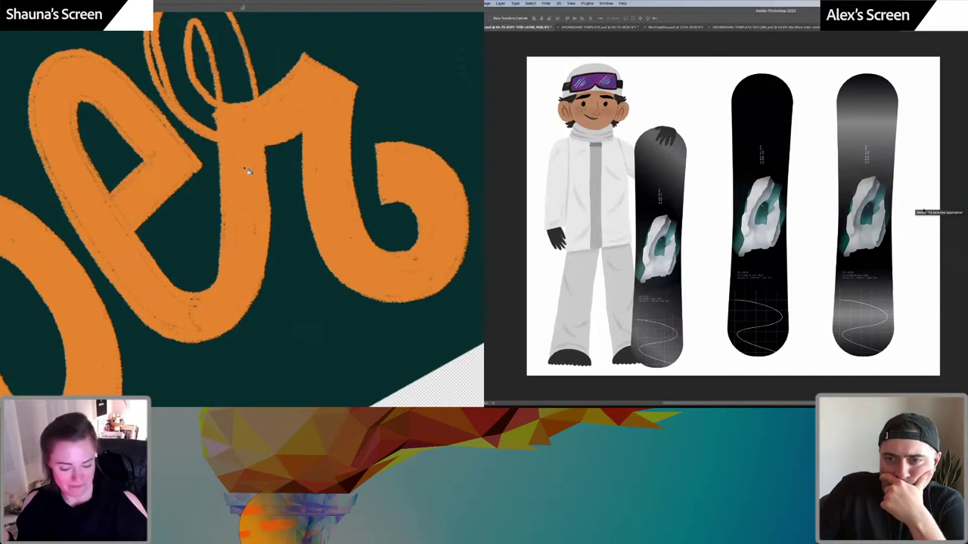
{"action": "key", "text": "ctrl+z"}
{"action": "key", "text": "ctrl+Up"}
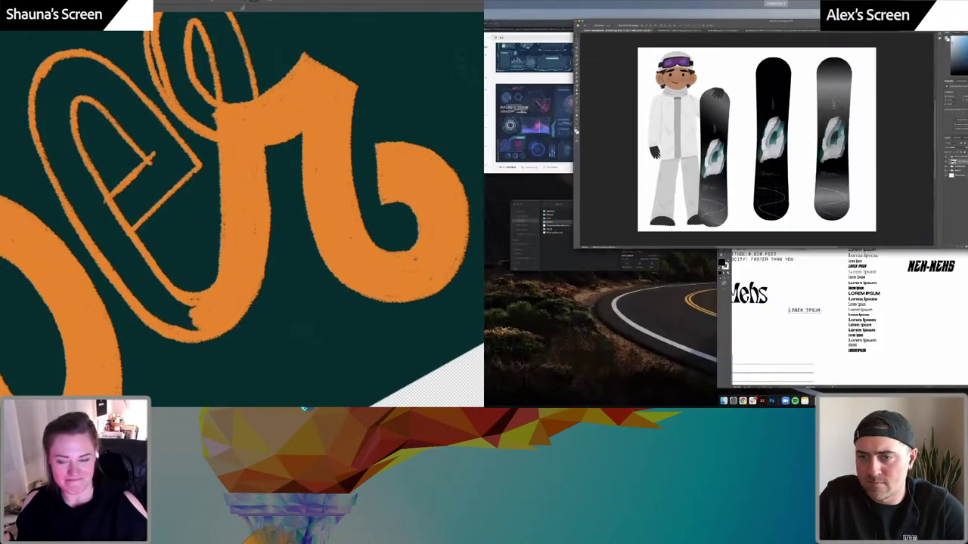
{"action": "left_click", "coordinate": [898, 190]}
Repaint the e's crossbar and its adjoining upper diagonal stroke solid orange
{"action": "mouse_move", "coordinate": [153, 158]}
{"action": "left_mouse_down"}
{"action": "mouse_move", "coordinate": [178, 157]}
{"action": "mouse_move", "coordinate": [115, 230]}
{"action": "mouse_move", "coordinate": [191, 170]}
{"action": "left_mouse_up"}
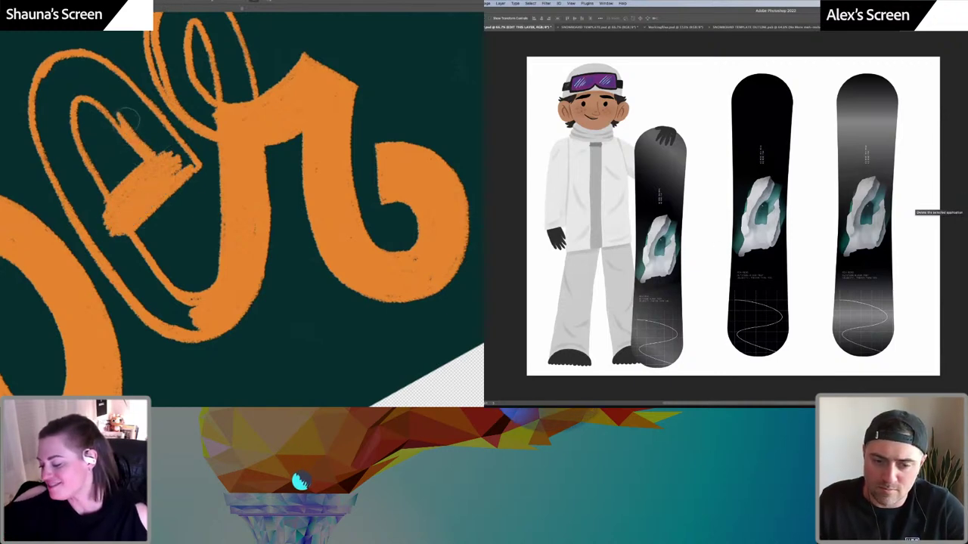
{"action": "mouse_move", "coordinate": [128, 114]}
{"action": "left_mouse_down"}
{"action": "mouse_move", "coordinate": [167, 150]}
{"action": "mouse_move", "coordinate": [133, 98]}
{"action": "left_mouse_up"}
{"action": "left_click", "coordinate": [723, 398]}
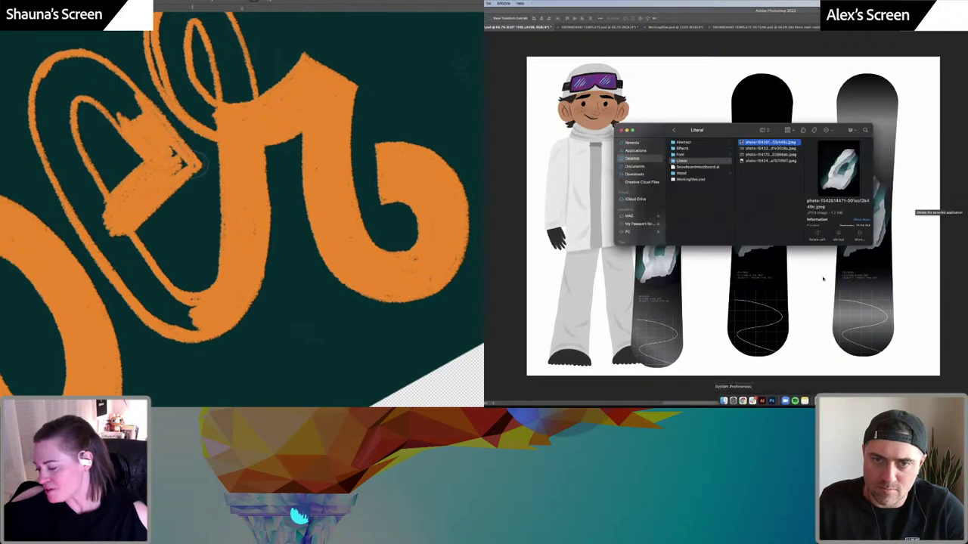
{"action": "left_click", "coordinate": [948, 198]}
{"action": "mouse_move", "coordinate": [92, 94]}
{"action": "left_mouse_down"}
{"action": "mouse_move", "coordinate": [88, 87]}
{"action": "mouse_move", "coordinate": [106, 79]}
{"action": "mouse_move", "coordinate": [144, 87]}
{"action": "left_mouse_up"}
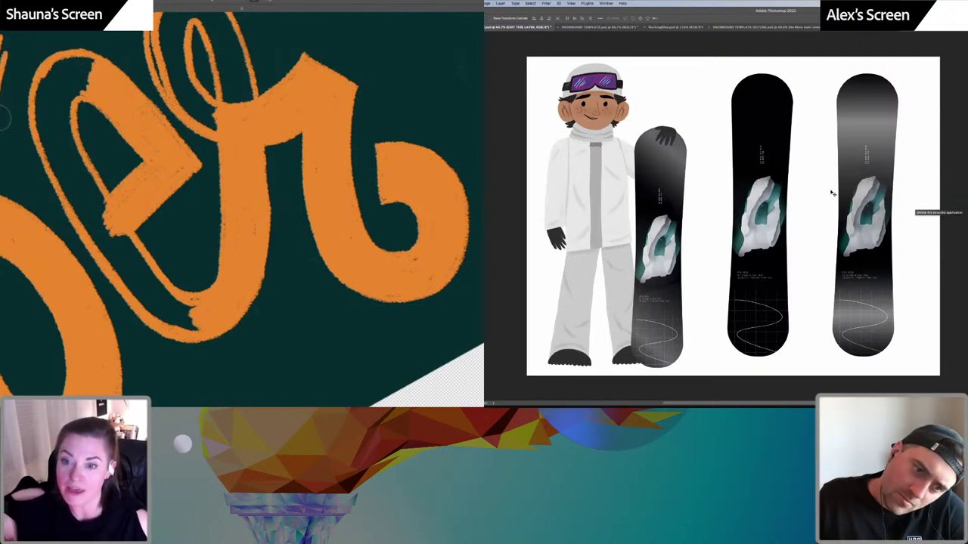
Try a patch of orange brush strokes on the empty green area above the r
{"action": "left_click_drag", "start_coordinate": [229, 137], "coordinate": [210, 156]}
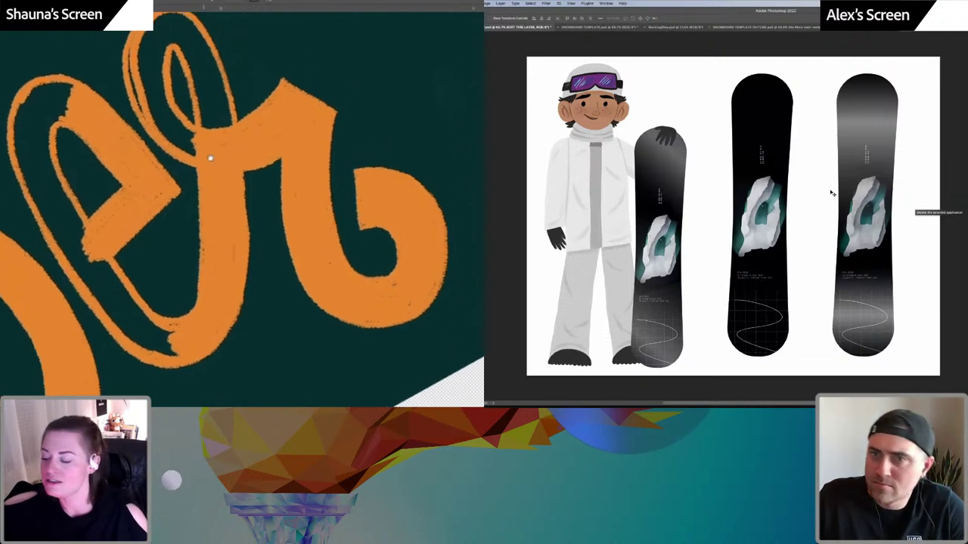
{"action": "mouse_move", "coordinate": [347, 142]}
{"action": "left_mouse_down"}
{"action": "mouse_move", "coordinate": [179, 353]}
{"action": "mouse_move", "coordinate": [142, 378]}
{"action": "left_mouse_up"}
{"action": "mouse_move", "coordinate": [101, 120]}
{"action": "left_mouse_down"}
{"action": "mouse_move", "coordinate": [59, 244]}
{"action": "mouse_move", "coordinate": [97, 133]}
{"action": "mouse_move", "coordinate": [83, 189]}
{"action": "mouse_move", "coordinate": [102, 144]}
{"action": "mouse_move", "coordinate": [113, 227]}
{"action": "mouse_move", "coordinate": [133, 129]}
{"action": "mouse_move", "coordinate": [109, 252]}
{"action": "mouse_move", "coordinate": [153, 137]}
{"action": "mouse_move", "coordinate": [102, 285]}
{"action": "left_mouse_up"}
Return to the snowboard outline document, browse the Chroma Forms images in Finder's Effects folder, and undo the orange test strokes
{"action": "left_click", "coordinate": [765, 27]}
{"action": "left_click", "coordinate": [724, 398]}
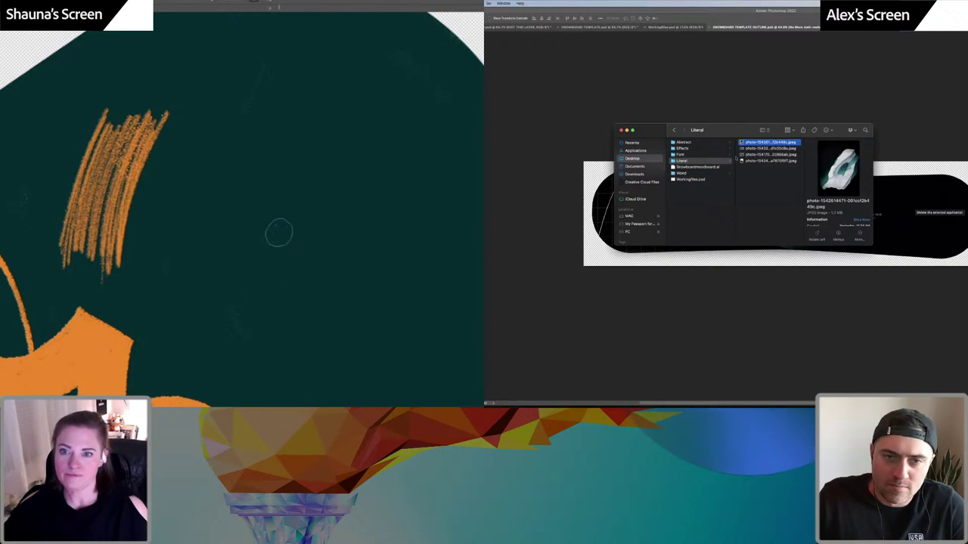
{"action": "left_click", "coordinate": [683, 161]}
{"action": "left_click", "coordinate": [682, 149]}
{"action": "left_click", "coordinate": [752, 144]}
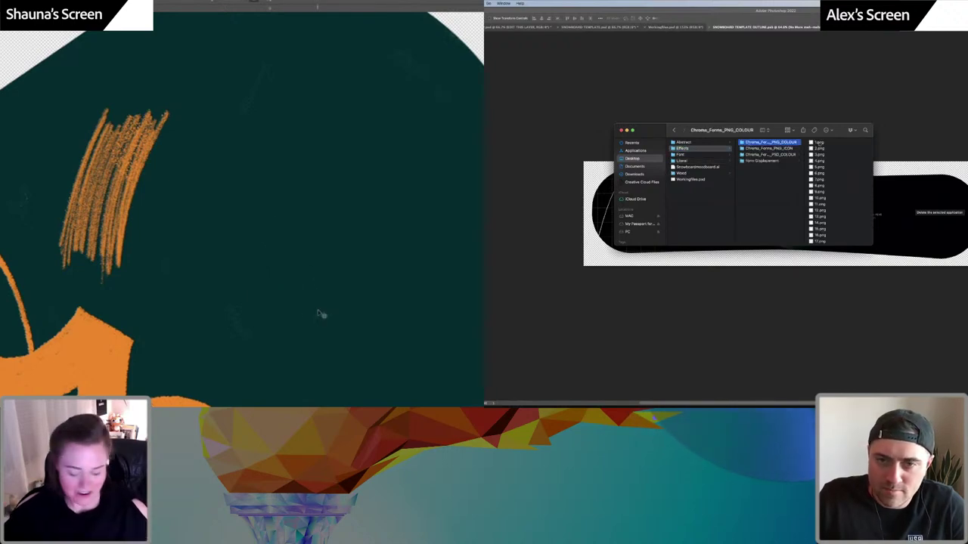
{"action": "key", "text": "ctrl+z"}
{"action": "key", "text": "Right"}
{"action": "key", "text": "Down"}
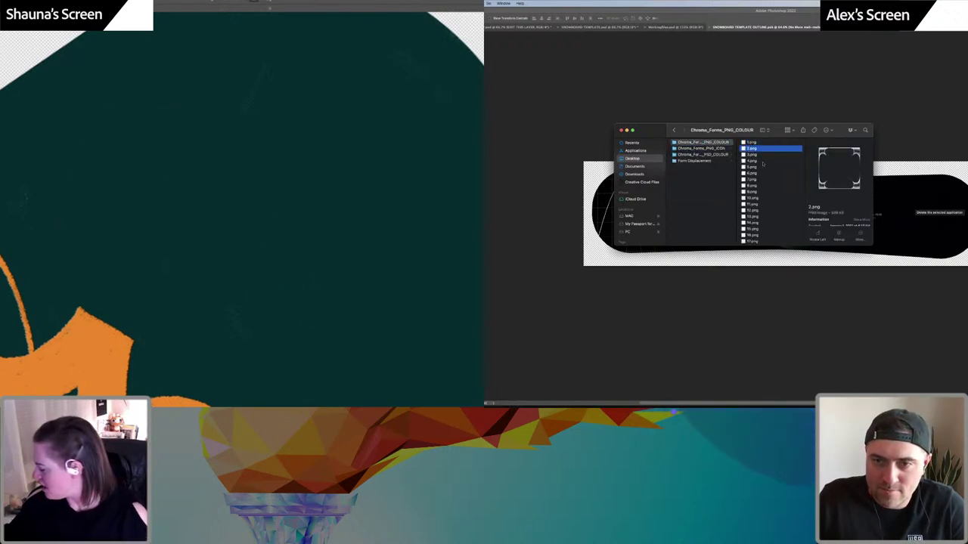
{"action": "left_click", "coordinate": [763, 163]}
{"action": "left_click", "coordinate": [701, 149]}
Place Displacement_01.psd from the 01_Form_Displacer folder in Form Displacement and enlarge it to cover the whole board
{"action": "left_click", "coordinate": [696, 161]}
{"action": "left_click_drag", "start_coordinate": [133, 386], "coordinate": [247, 217]}
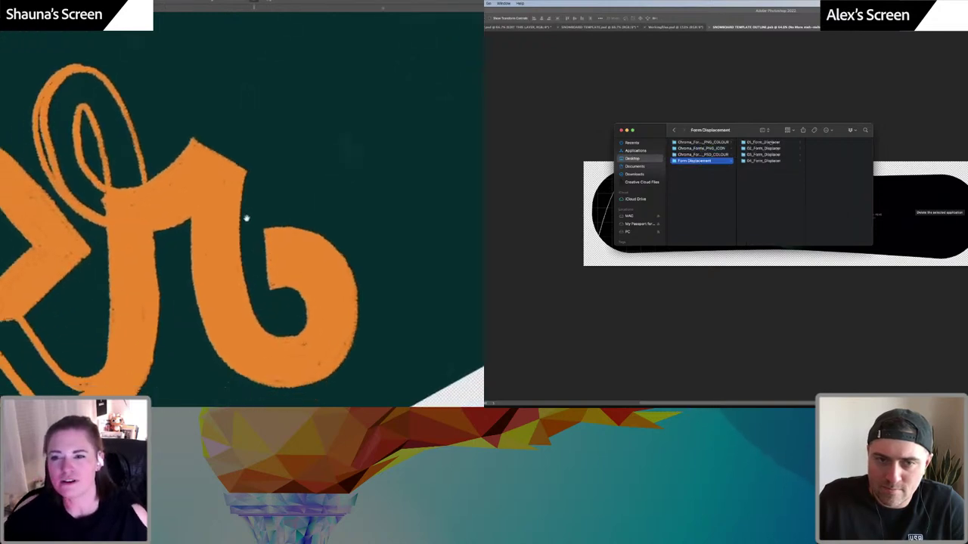
{"action": "key", "text": "Right"}
{"action": "key", "text": "Right"}
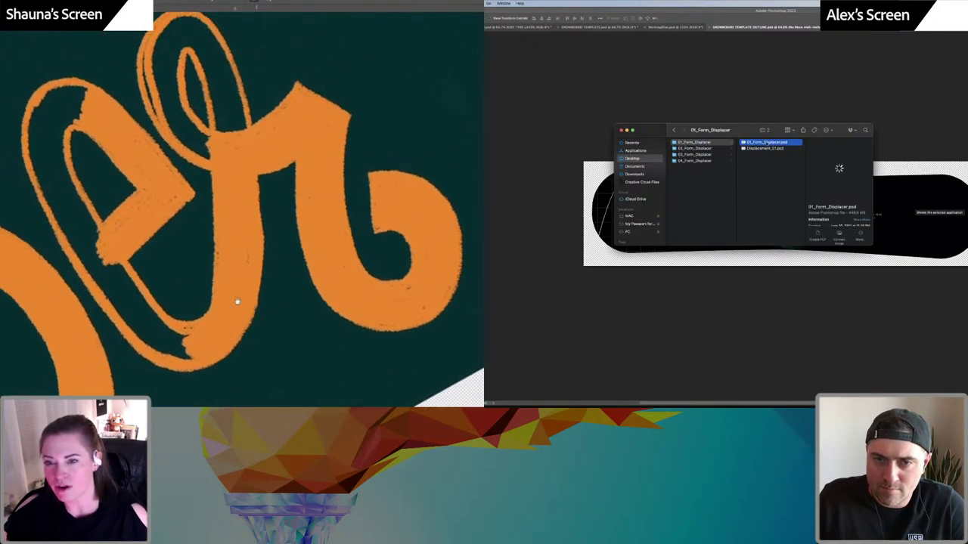
{"action": "key", "text": "Down"}
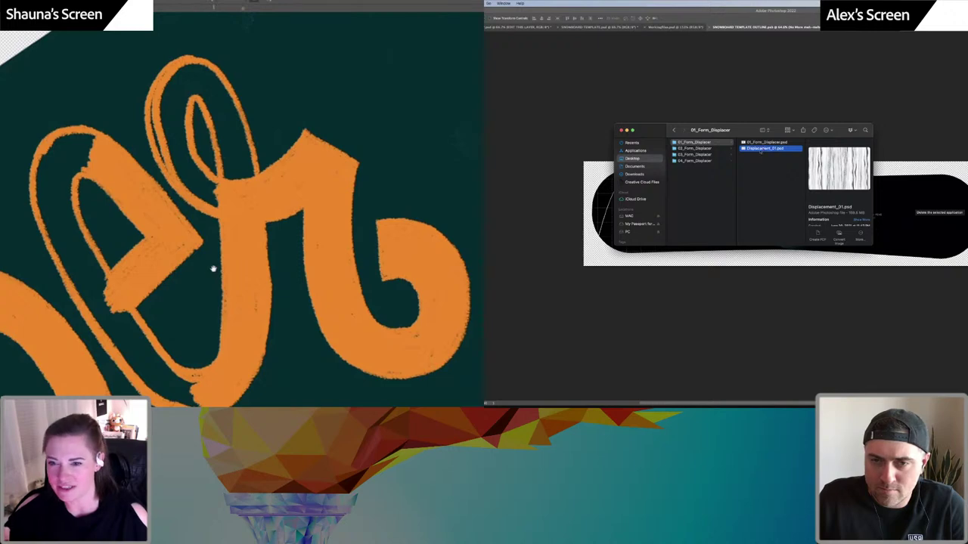
{"action": "key", "text": "Return"}
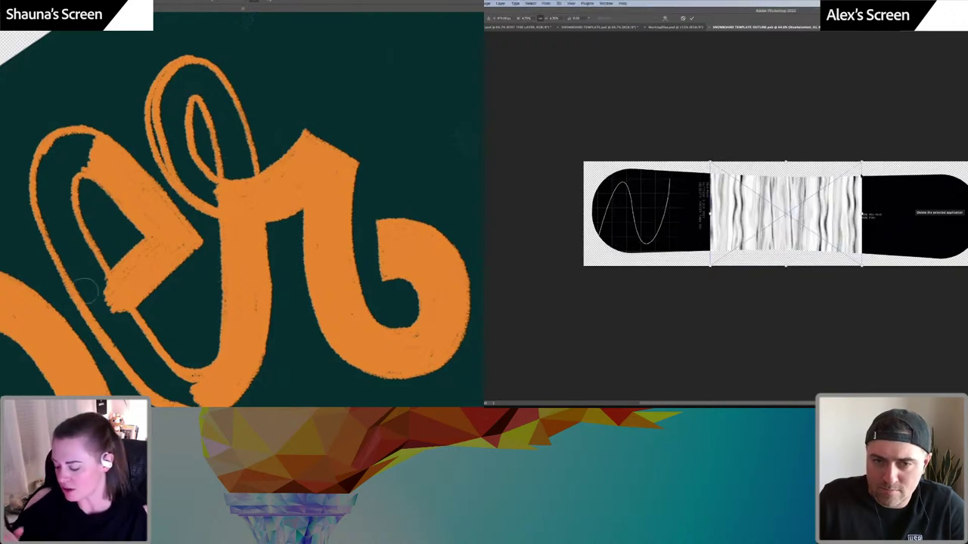
{"action": "left_click_drag", "start_coordinate": [862, 162], "coordinate": [967, 78]}
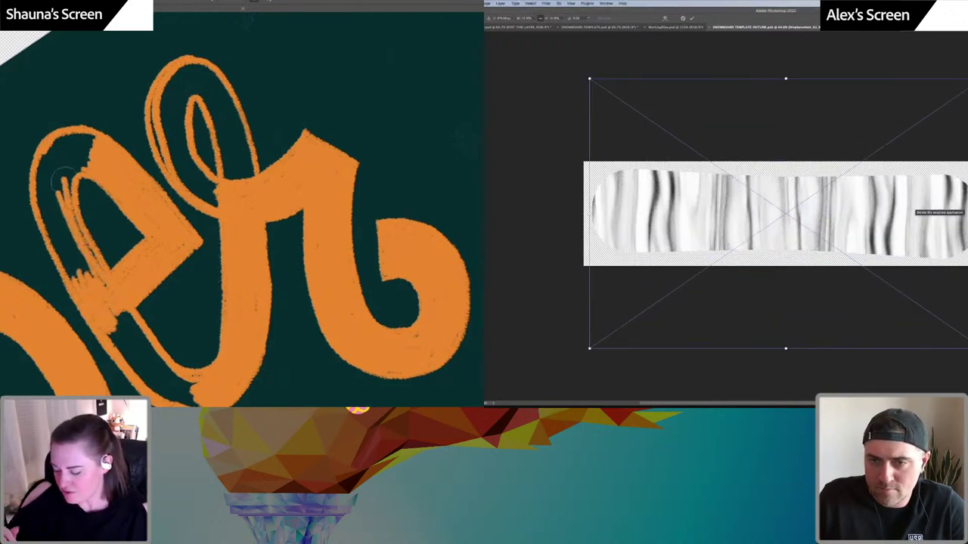
{"action": "key", "text": "Return"}
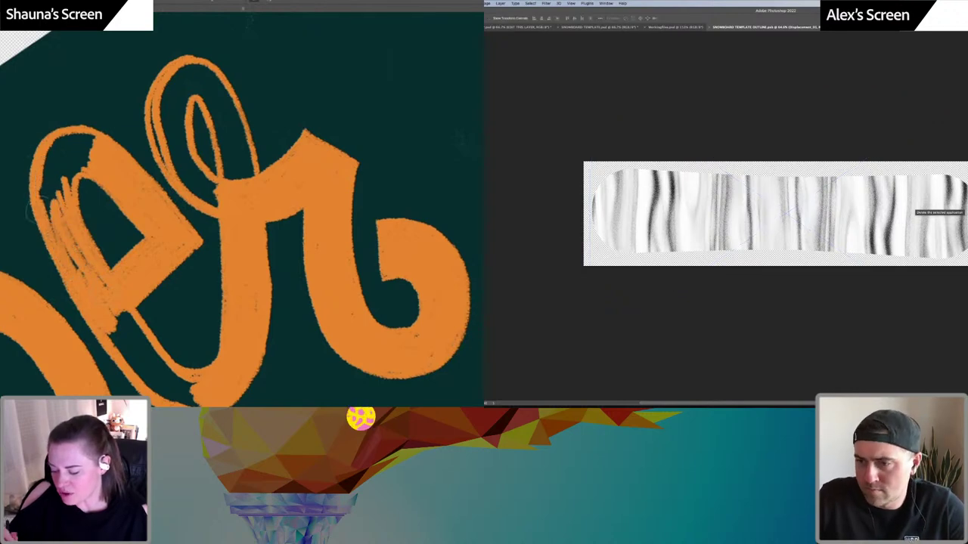
Fill the e's outer stroke and top curve with orange, and try successive blend modes on the displacement texture
{"action": "left_click_drag", "start_coordinate": [54, 161], "coordinate": [61, 201]}
{"action": "left_click_drag", "start_coordinate": [60, 237], "coordinate": [79, 273]}
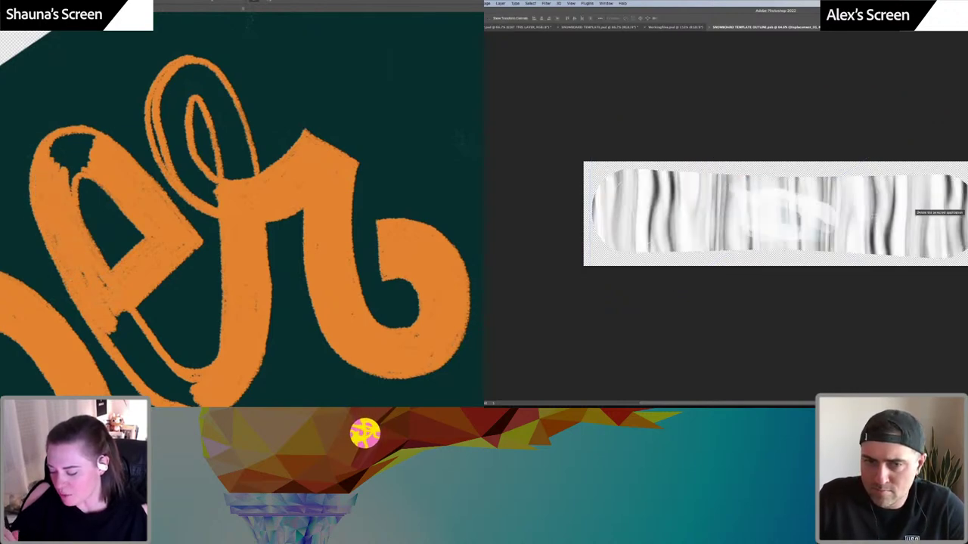
{"action": "key", "text": "shift+plus"}
{"action": "key", "text": "shift+plus"}
{"action": "key", "text": "shift+plus"}
{"action": "key", "text": "shift+plus"}
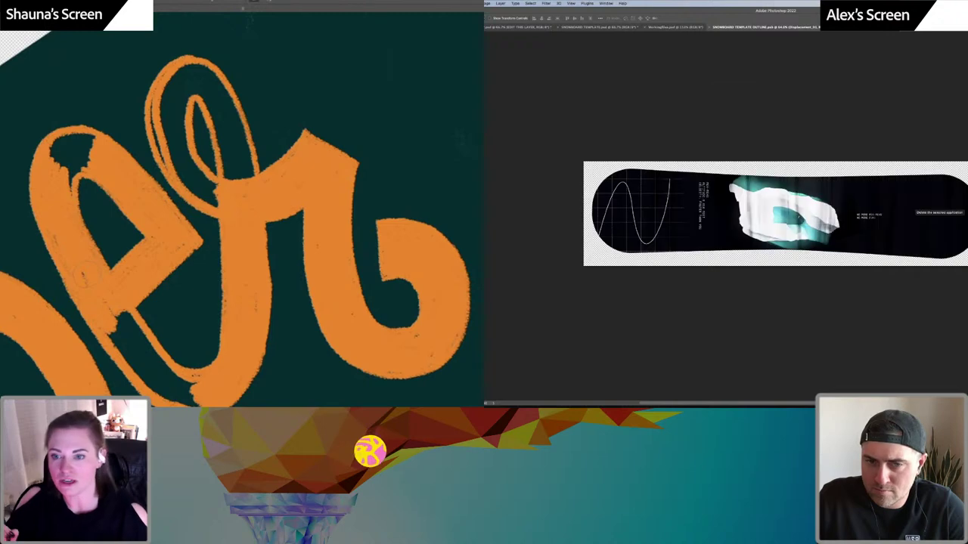
{"action": "key", "text": "shift+plus"}
{"action": "key", "text": "shift+plus"}
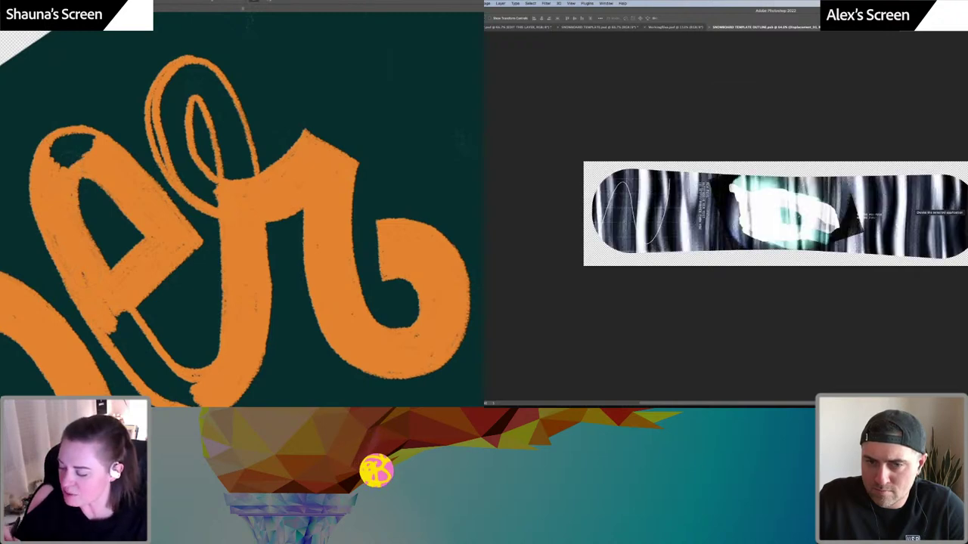
{"action": "key", "text": "shift+plus"}
{"action": "key", "text": "shift+plus"}
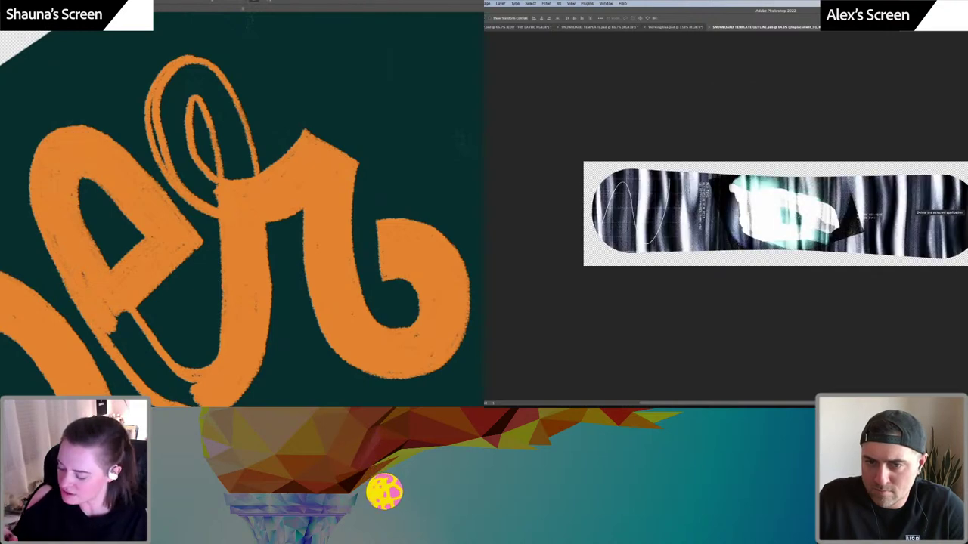
Fill the e's lower curve with orange and choose a blend mode giving the displacement texture muted grey streaks over black
{"action": "left_click_drag", "start_coordinate": [95, 294], "coordinate": [110, 313]}
{"action": "left_click_drag", "start_coordinate": [217, 303], "coordinate": [197, 216]}
{"action": "left_click_drag", "start_coordinate": [86, 238], "coordinate": [106, 279]}
{"action": "key", "text": "shift+plus"}
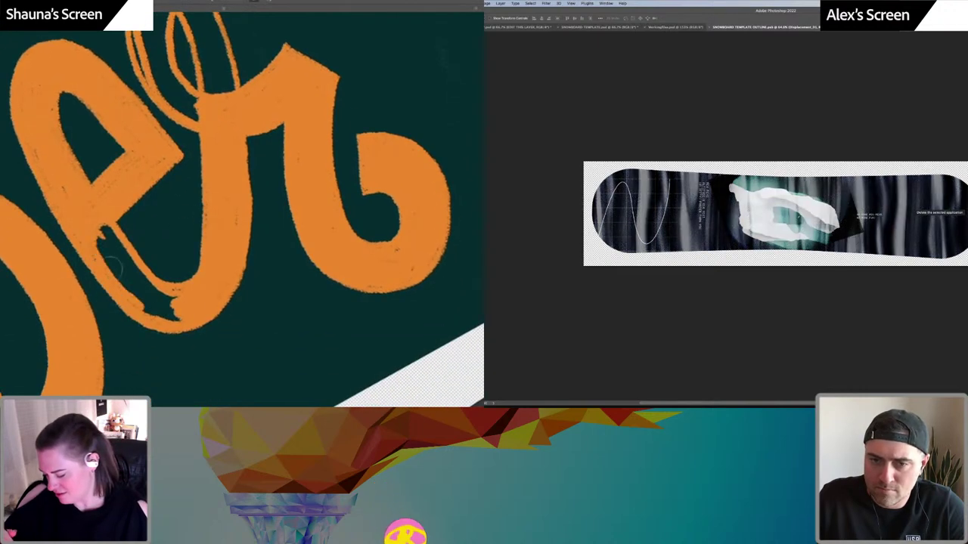
{"action": "mouse_move", "coordinate": [114, 231]}
{"action": "left_mouse_down"}
{"action": "mouse_move", "coordinate": [135, 269]}
{"action": "mouse_move", "coordinate": [174, 293]}
{"action": "mouse_move", "coordinate": [172, 311]}
{"action": "mouse_move", "coordinate": [148, 311]}
{"action": "left_mouse_up"}
{"action": "key", "text": "shift+plus"}
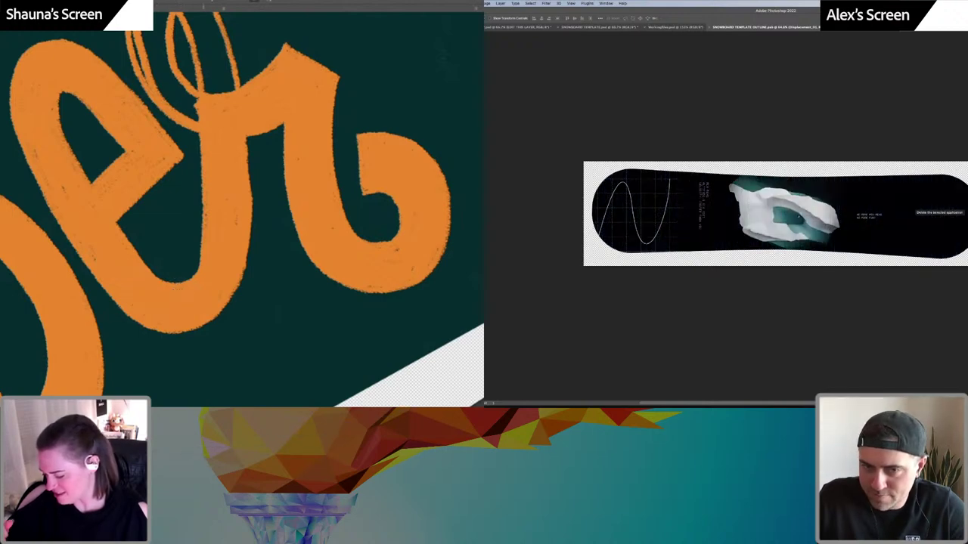
{"action": "left_click_drag", "start_coordinate": [216, 99], "coordinate": [197, 199]}
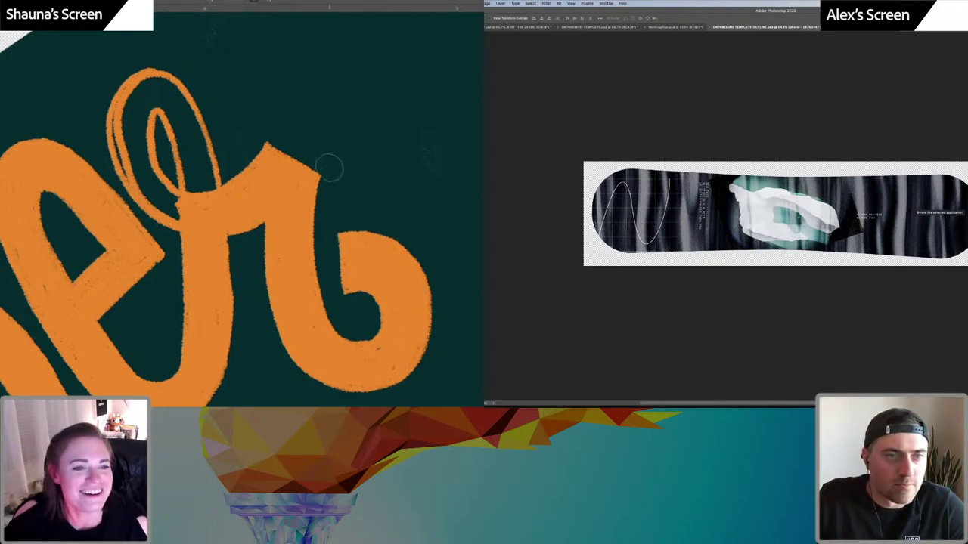
Mask out the crumpled photo's black background using an object selection, and brush the teal glow back in around the shape
{"action": "key", "text": "w"}
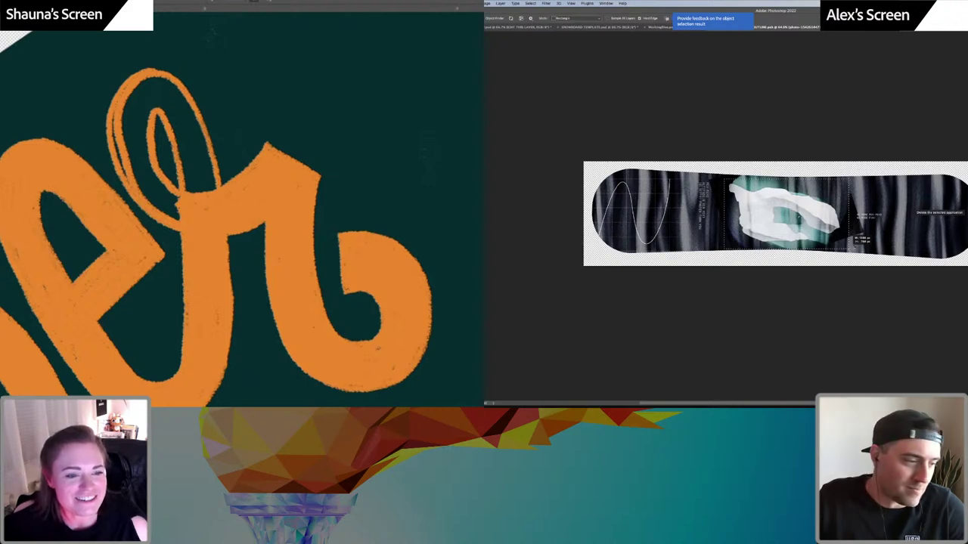
{"action": "left_click_drag", "start_coordinate": [851, 248], "coordinate": [850, 249]}
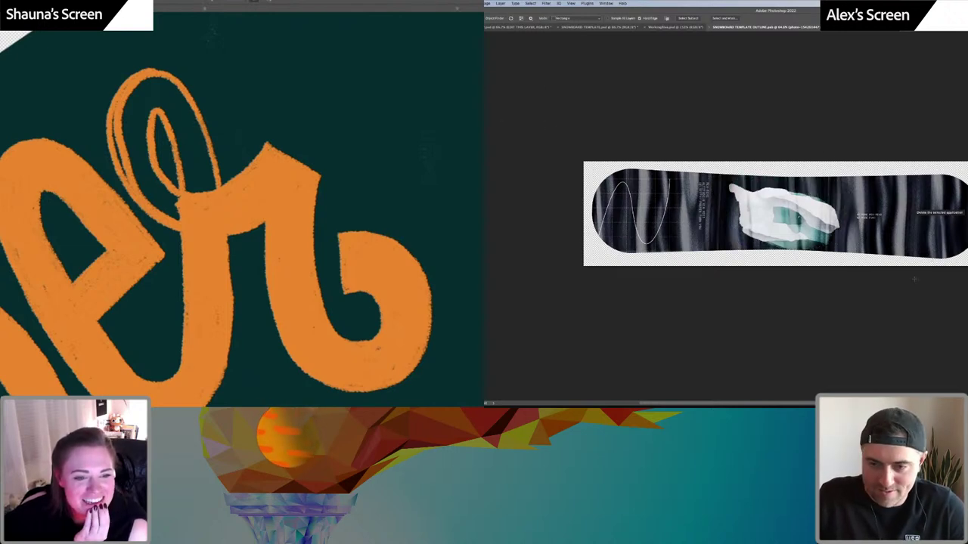
{"action": "key", "text": "b"}
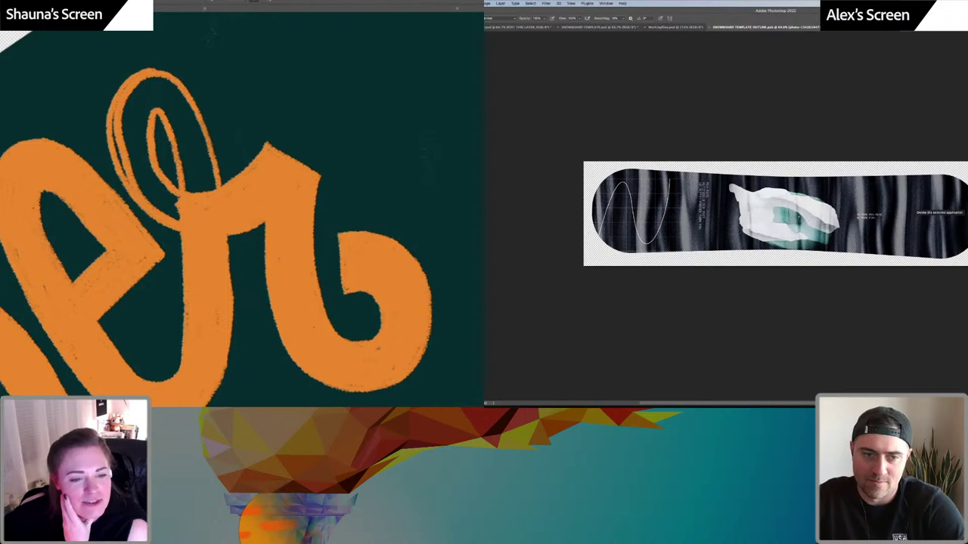
{"action": "mouse_move", "coordinate": [747, 198]}
{"action": "left_mouse_down"}
{"action": "mouse_move", "coordinate": [763, 204]}
{"action": "mouse_move", "coordinate": [756, 192]}
{"action": "mouse_move", "coordinate": [777, 188]}
{"action": "mouse_move", "coordinate": [748, 181]}
{"action": "left_mouse_up"}
{"action": "key", "text": "super+z"}
{"action": "key", "text": "x"}
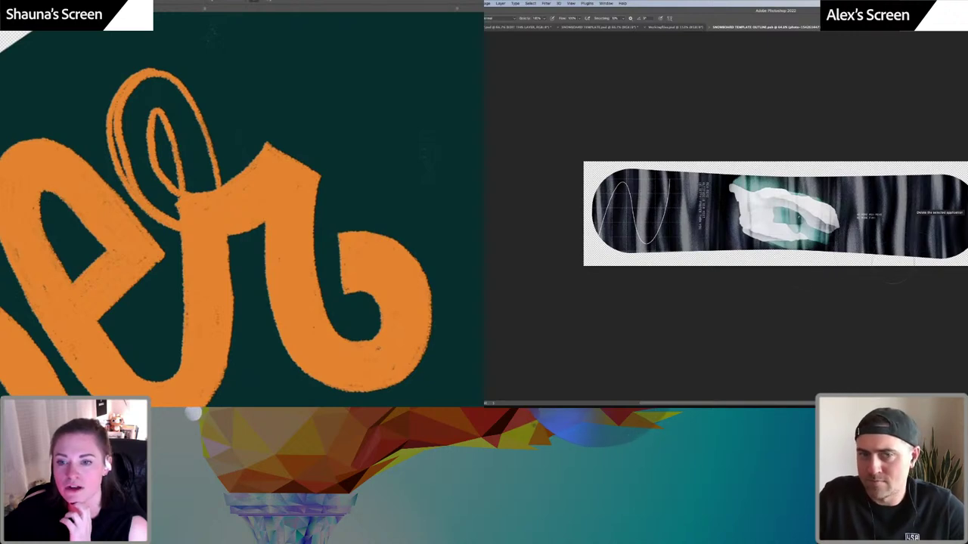
{"action": "key", "text": "super+z"}
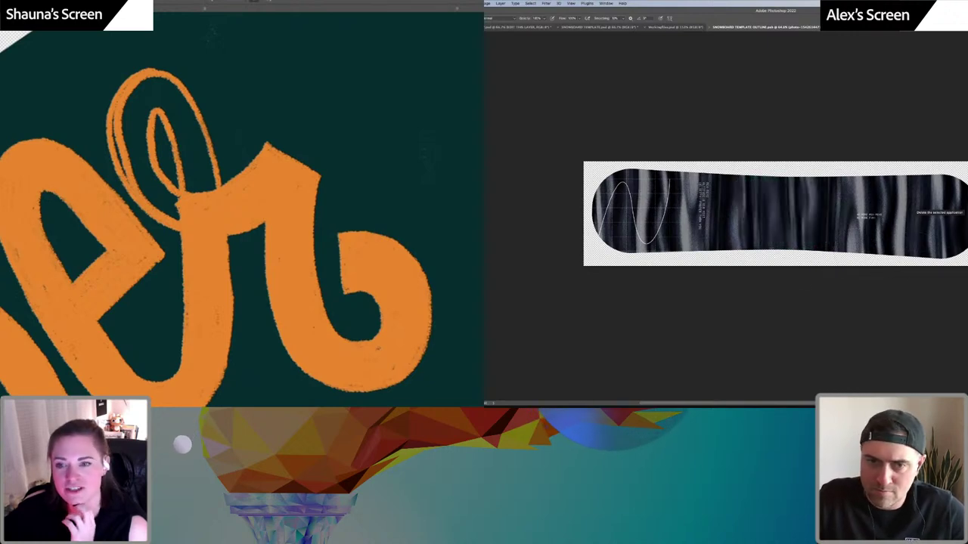
{"action": "key", "text": "super+shift+z"}
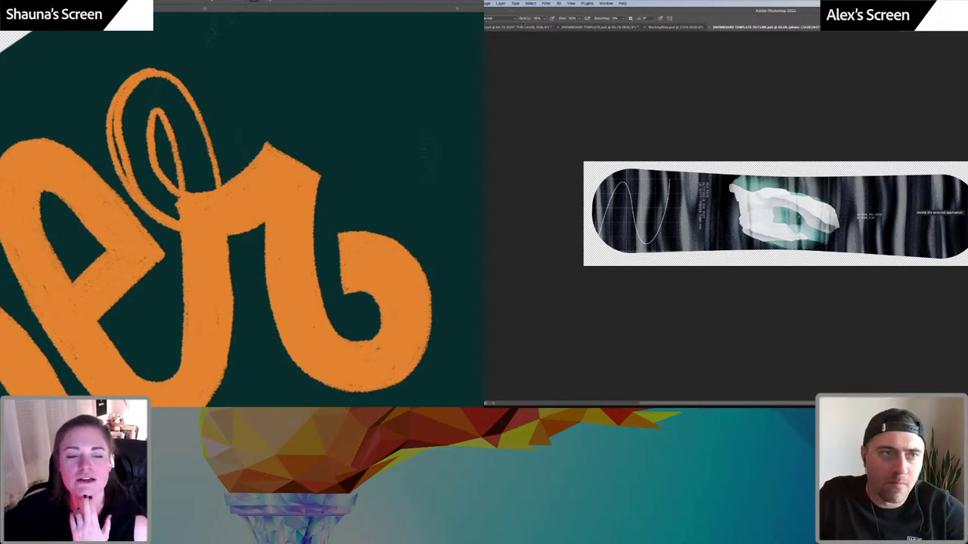
Check the textured board in the snowboarder mockup and switch to the converted futuristic-elements stock document in Illustrator
{"action": "left_click", "coordinate": [519, 28]}
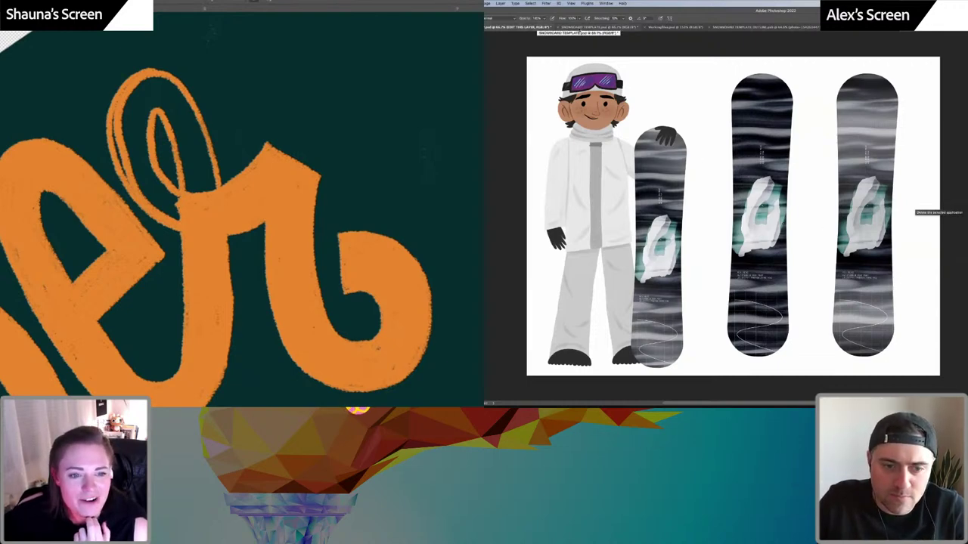
{"action": "left_click", "coordinate": [760, 26]}
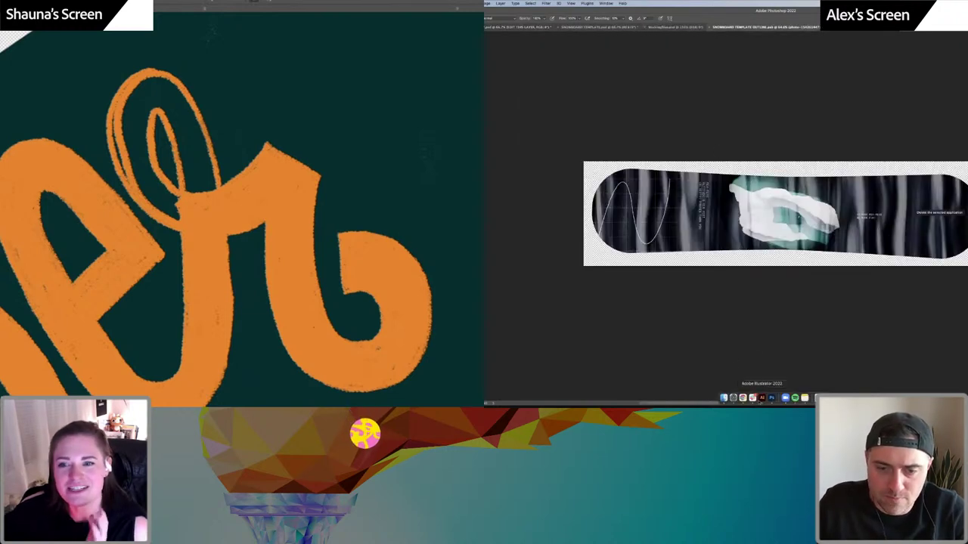
{"action": "left_click", "coordinate": [761, 398]}
{"action": "left_click", "coordinate": [741, 37]}
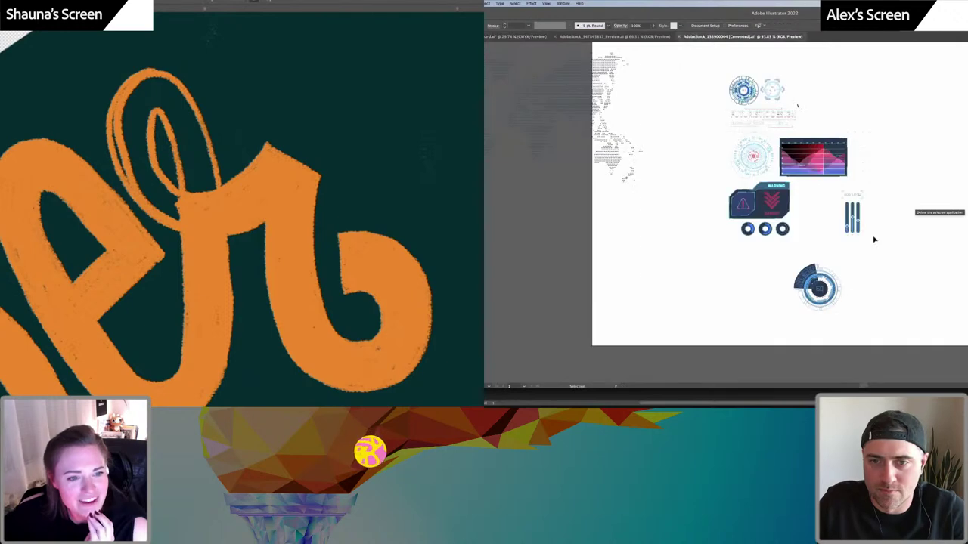
Find the molecular visual interface panel among the stock elements and move it onto the empty pasteboard below the navy rectangle
{"action": "scroll", "coordinate": [815, 169], "scroll_direction": "up", "scroll_amount": 2}
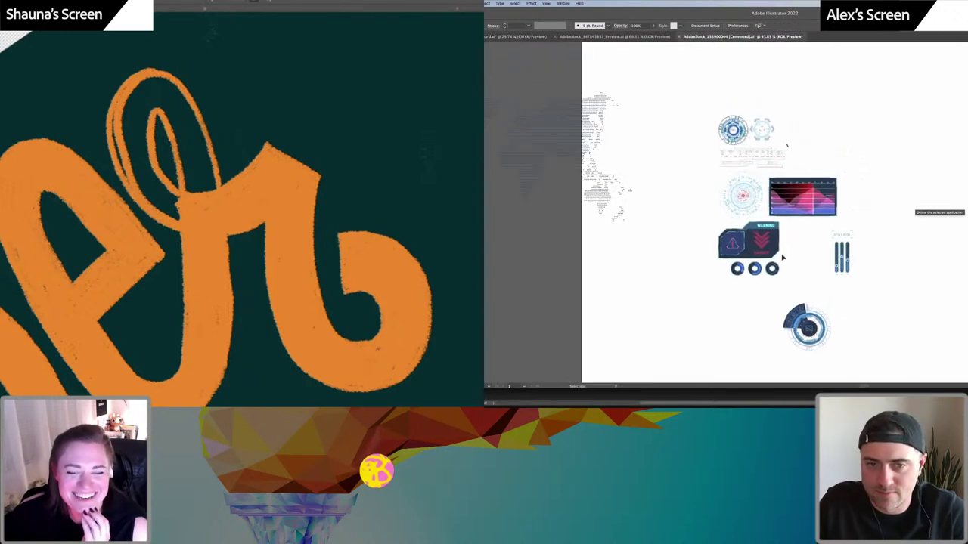
{"action": "scroll", "coordinate": [782, 258], "scroll_direction": "down", "scroll_amount": 2}
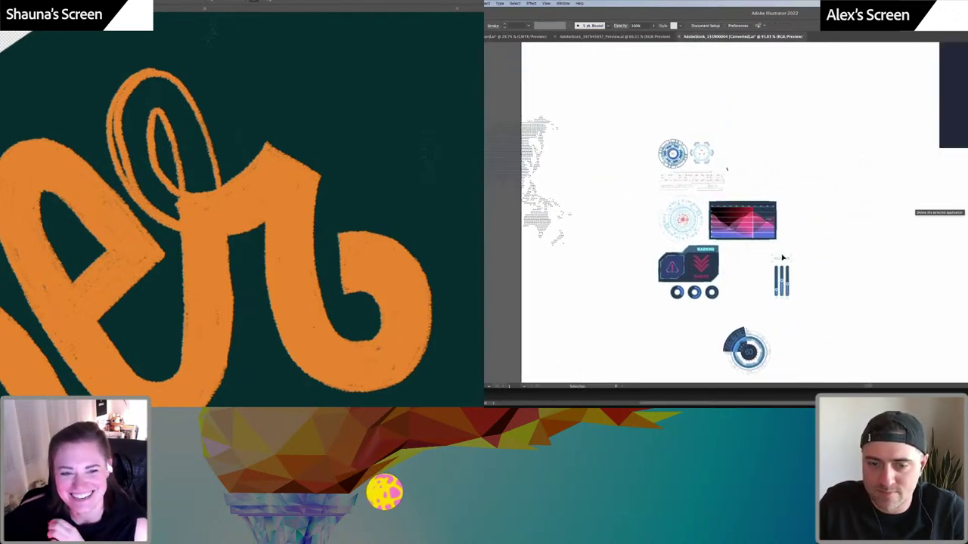
{"action": "scroll", "coordinate": [783, 258], "scroll_direction": "up", "scroll_amount": 5}
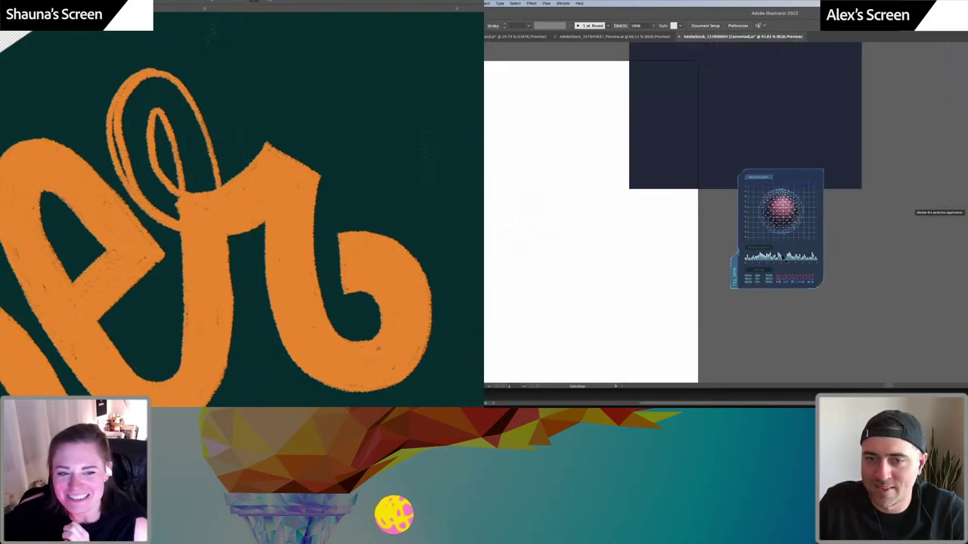
{"action": "scroll", "coordinate": [782, 258], "scroll_direction": "up", "scroll_amount": 1}
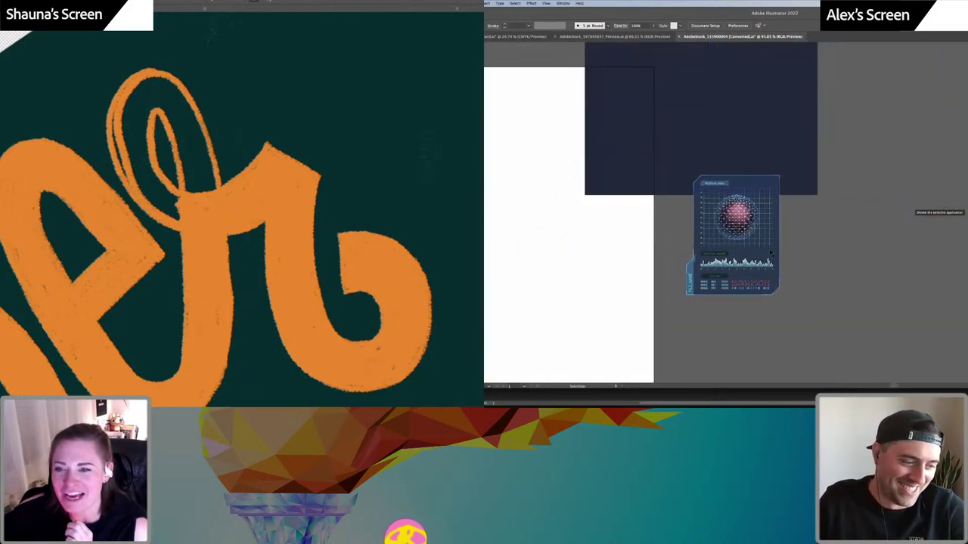
{"action": "left_click_drag", "start_coordinate": [782, 258], "coordinate": [908, 266]}
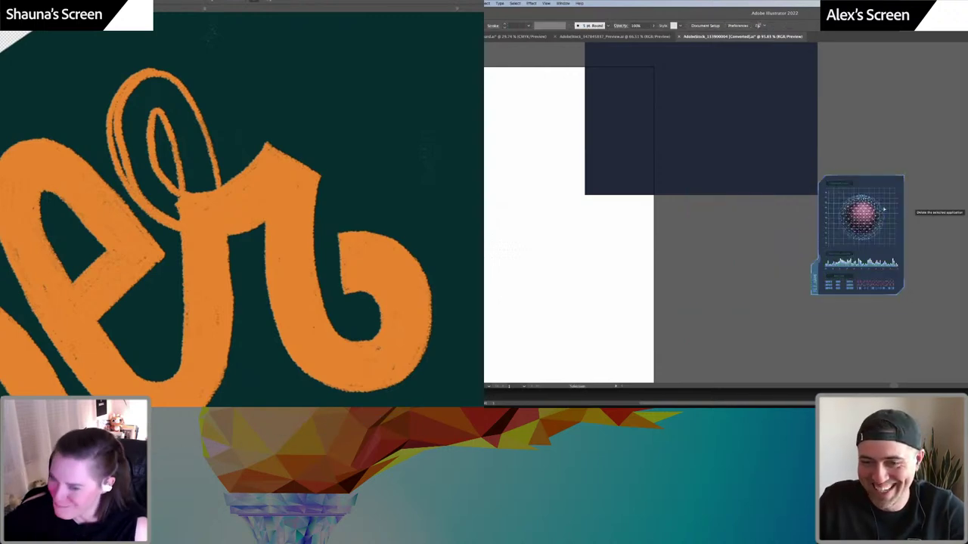
{"action": "left_click_drag", "start_coordinate": [872, 212], "coordinate": [756, 255]}
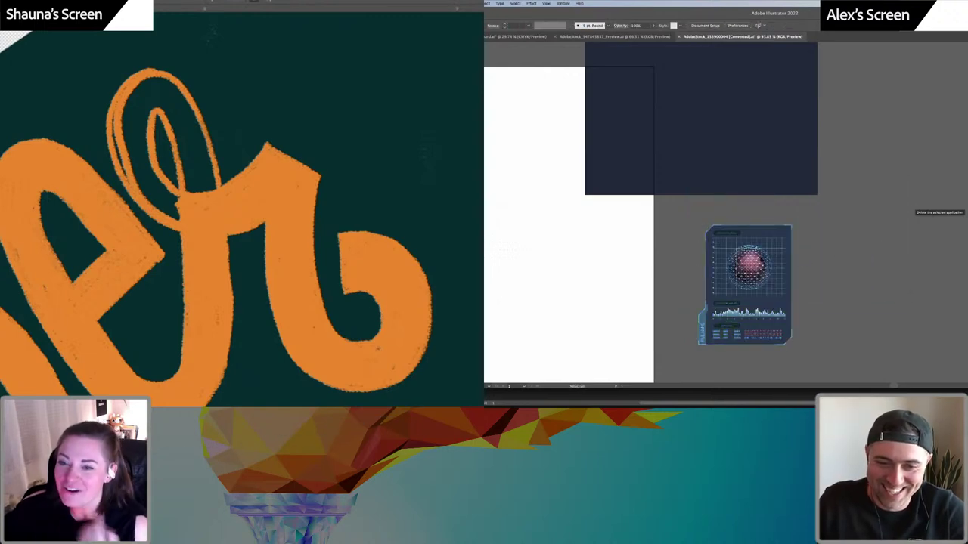
Isolate the molecular panel's nested groups and remove the navy background fill, keeping its outline, sphere and chart artwork
{"action": "scroll", "coordinate": [754, 256], "scroll_direction": "up", "scroll_amount": 1}
{"action": "scroll", "coordinate": [780, 254], "scroll_direction": "up", "scroll_amount": 3}
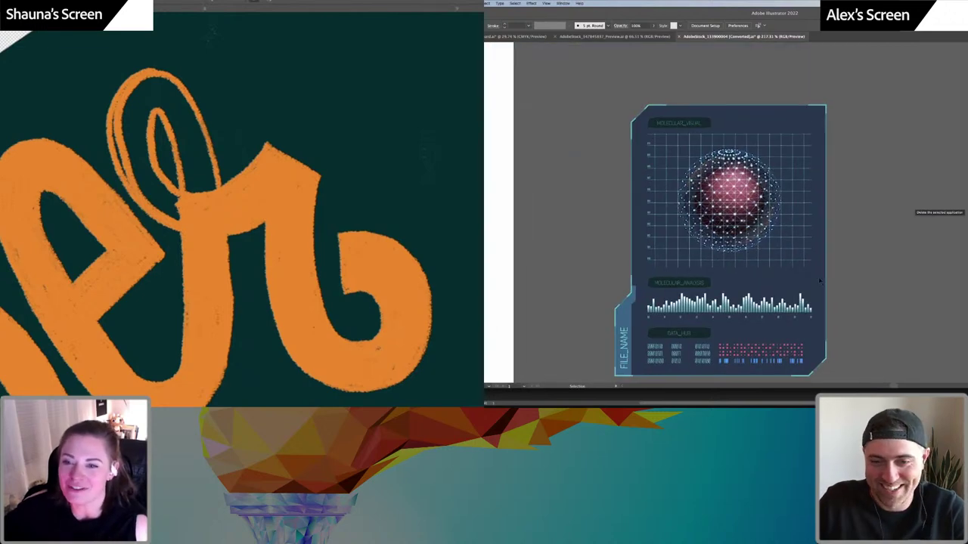
{"action": "left_click", "coordinate": [818, 279]}
{"action": "double_click", "coordinate": [818, 281]}
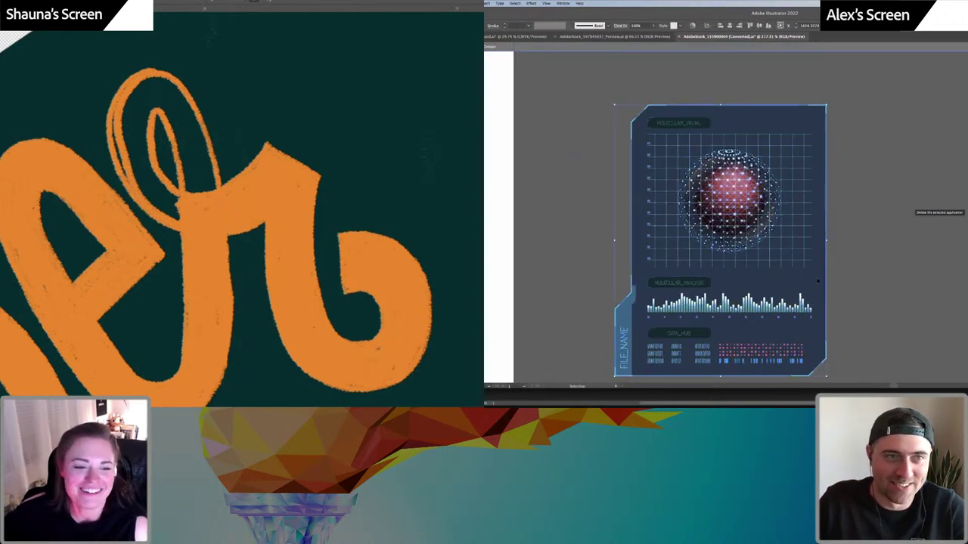
{"action": "double_click", "coordinate": [817, 280]}
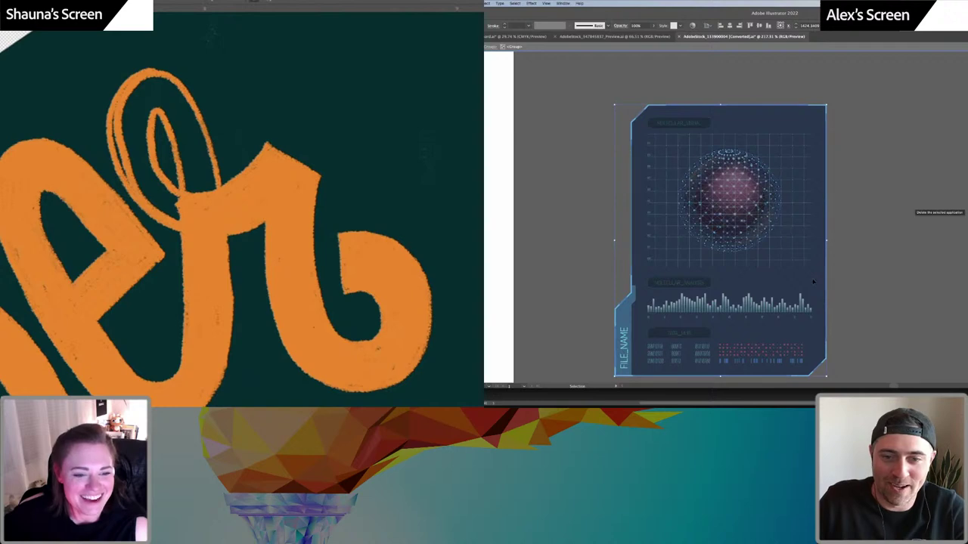
{"action": "double_click", "coordinate": [812, 282]}
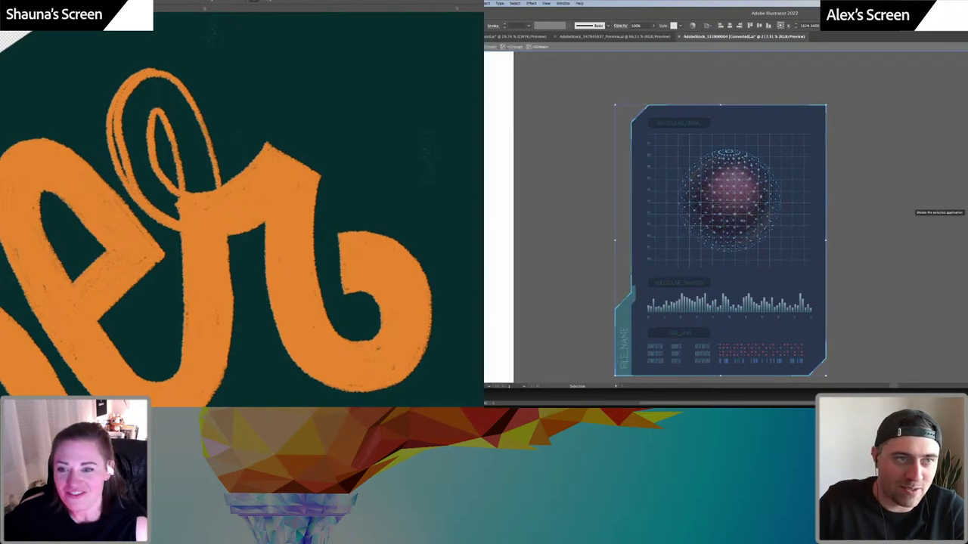
{"action": "left_click", "coordinate": [485, 36]}
{"action": "left_click", "coordinate": [564, 101]}
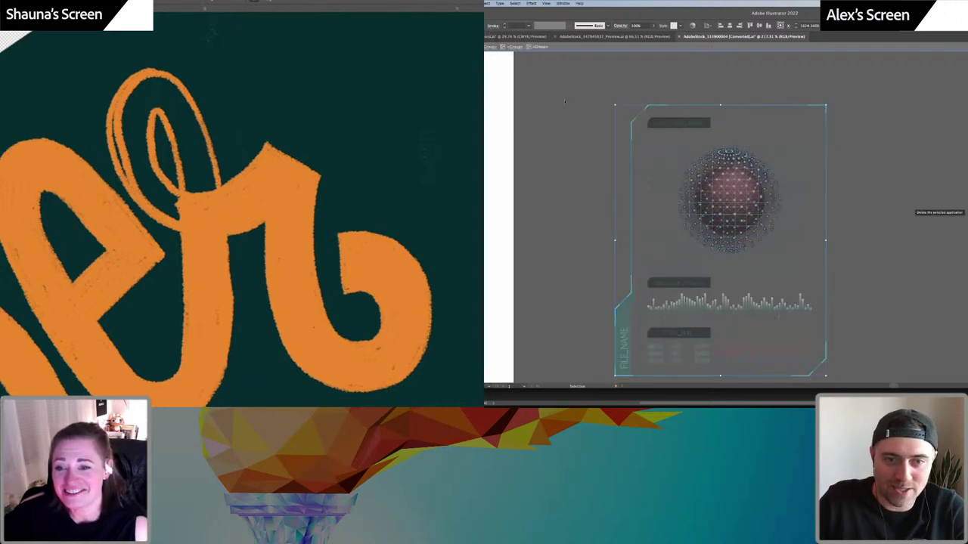
{"action": "double_click", "coordinate": [583, 104]}
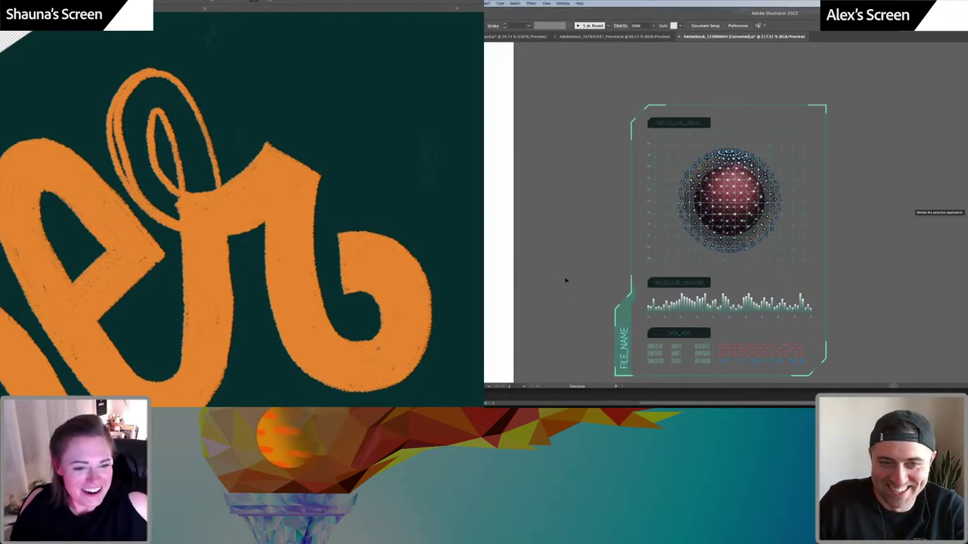
Isolate the dark plate behind the panel's DATA_HUB label and remove its fill
{"action": "scroll", "coordinate": [626, 283], "scroll_direction": "down", "scroll_amount": 2}
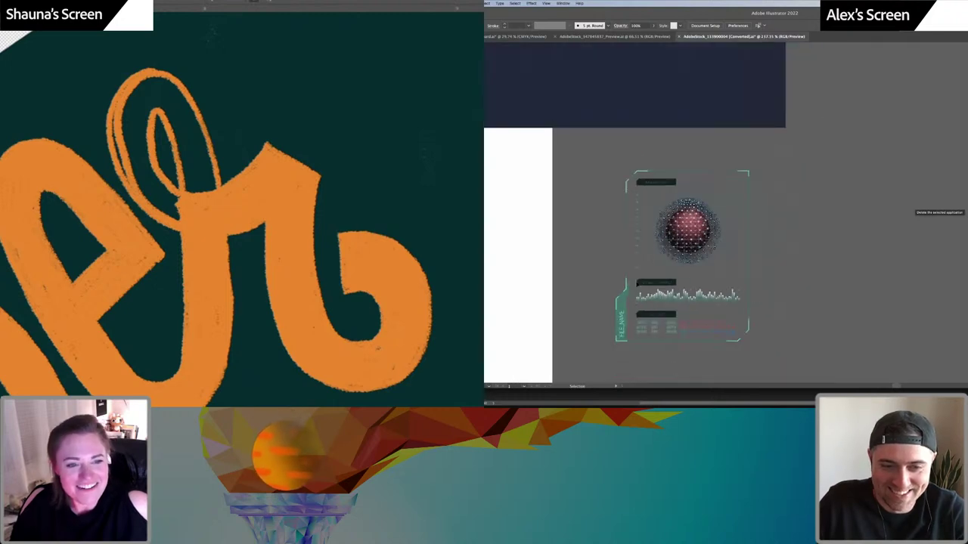
{"action": "left_click", "coordinate": [626, 283]}
{"action": "left_click", "coordinate": [593, 275]}
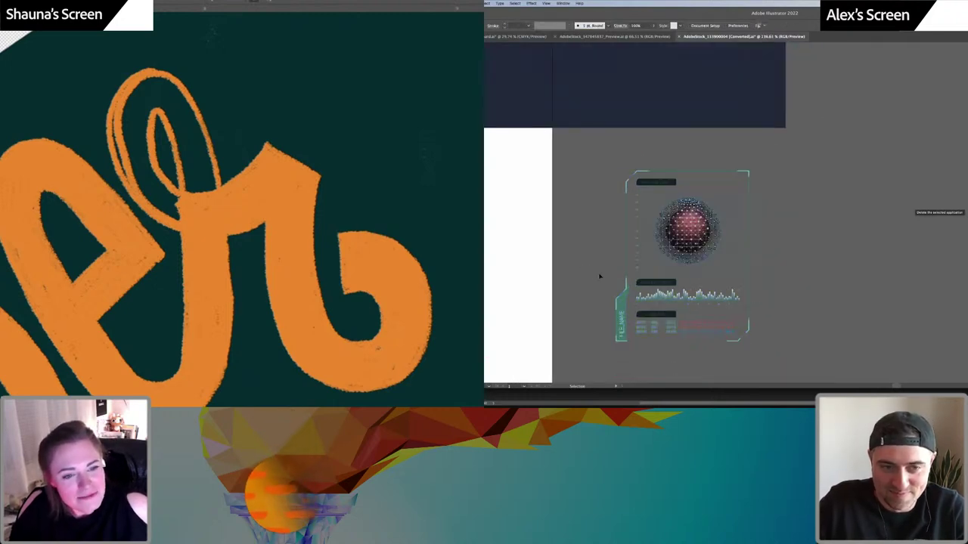
{"action": "double_click", "coordinate": [668, 316]}
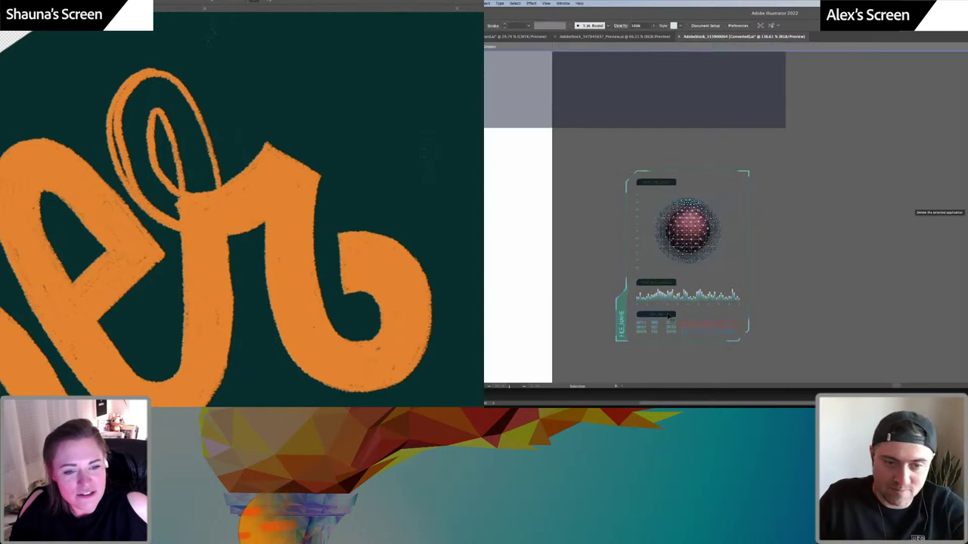
{"action": "double_click", "coordinate": [669, 316]}
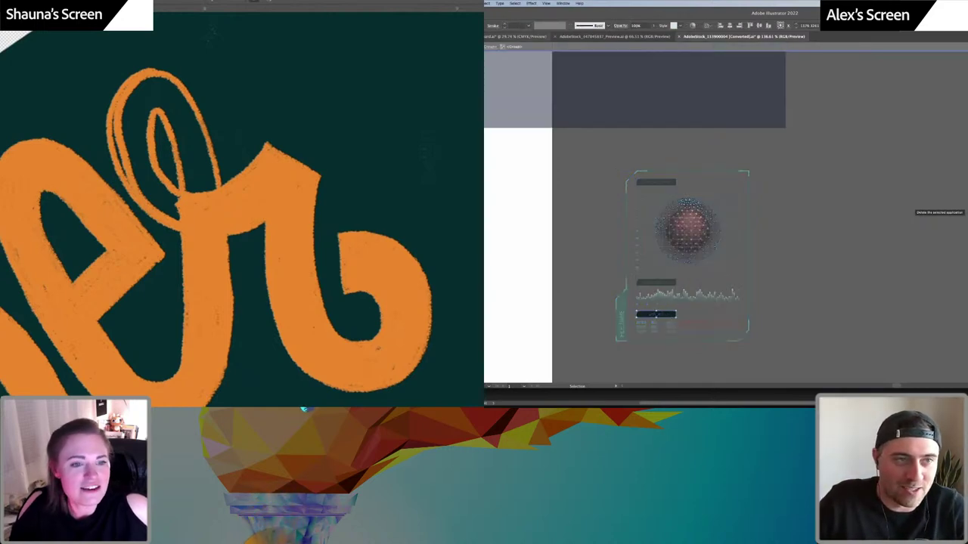
{"action": "left_click", "coordinate": [486, 26]}
{"action": "left_click", "coordinate": [484, 38]}
{"action": "left_click", "coordinate": [571, 134]}
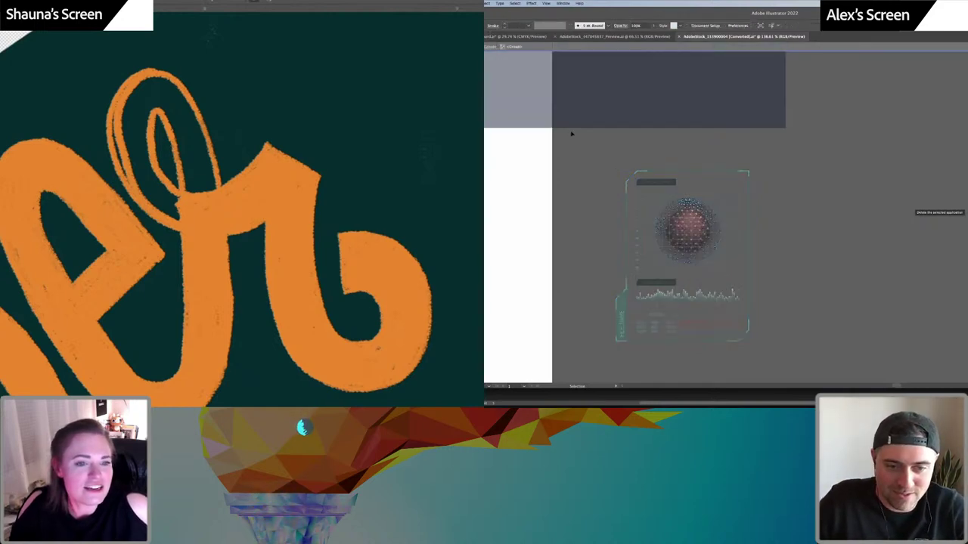
{"action": "double_click", "coordinate": [587, 207]}
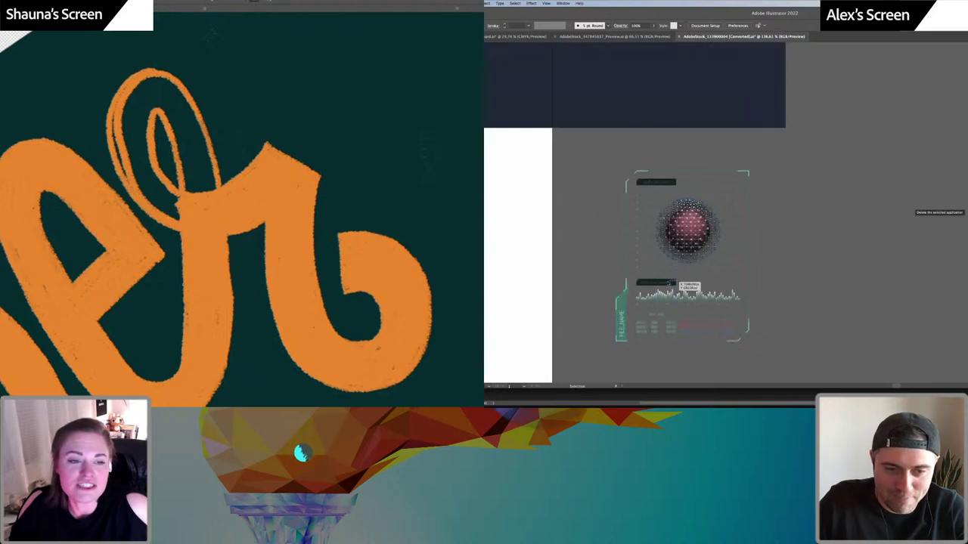
Remove the dark fill behind the panel's molecular analysis label, above the bar chart, and exit isolation
{"action": "scroll", "coordinate": [675, 284], "scroll_direction": "up", "scroll_amount": 1}
{"action": "scroll", "coordinate": [675, 284], "scroll_direction": "up", "scroll_amount": 1}
{"action": "double_click", "coordinate": [671, 284]}
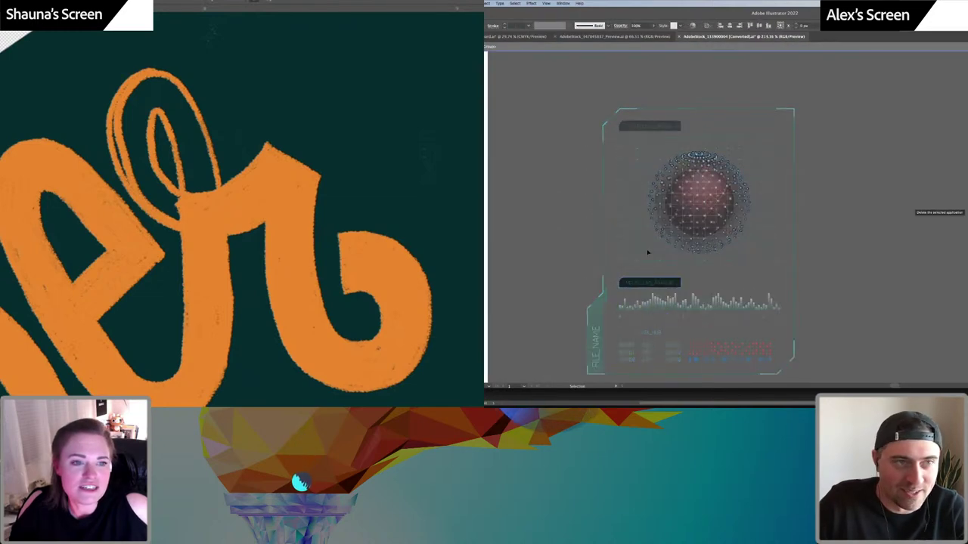
{"action": "left_click", "coordinate": [650, 282]}
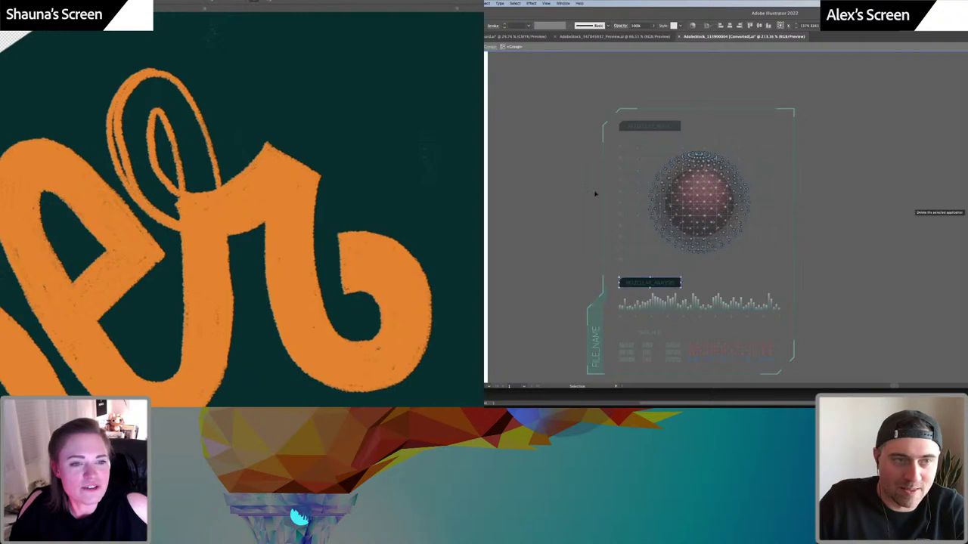
{"action": "left_click", "coordinate": [484, 37]}
{"action": "left_click", "coordinate": [508, 142]}
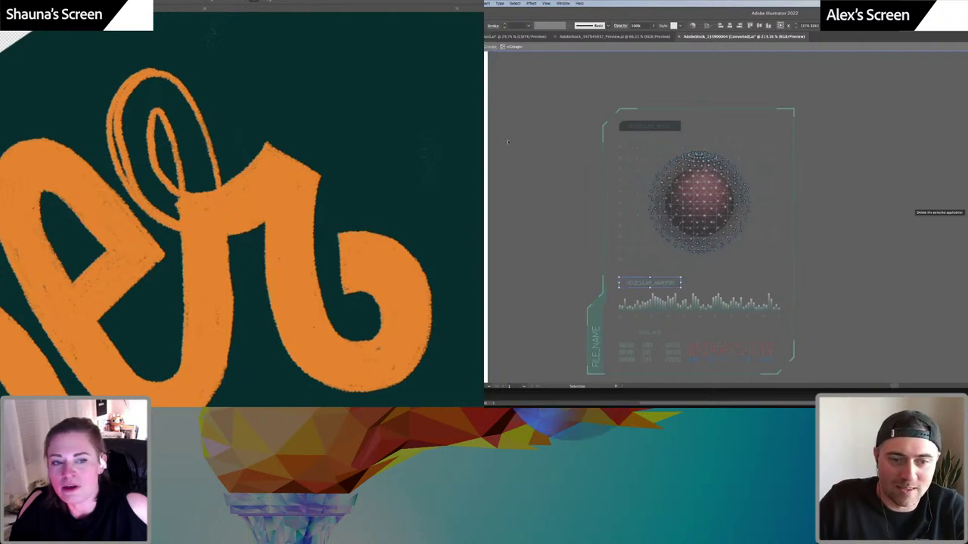
{"action": "double_click", "coordinate": [633, 110]}
Remove the dark fill behind the MOLECULAR_VISUAL label above the sphere and exit isolation
{"action": "double_click", "coordinate": [677, 127]}
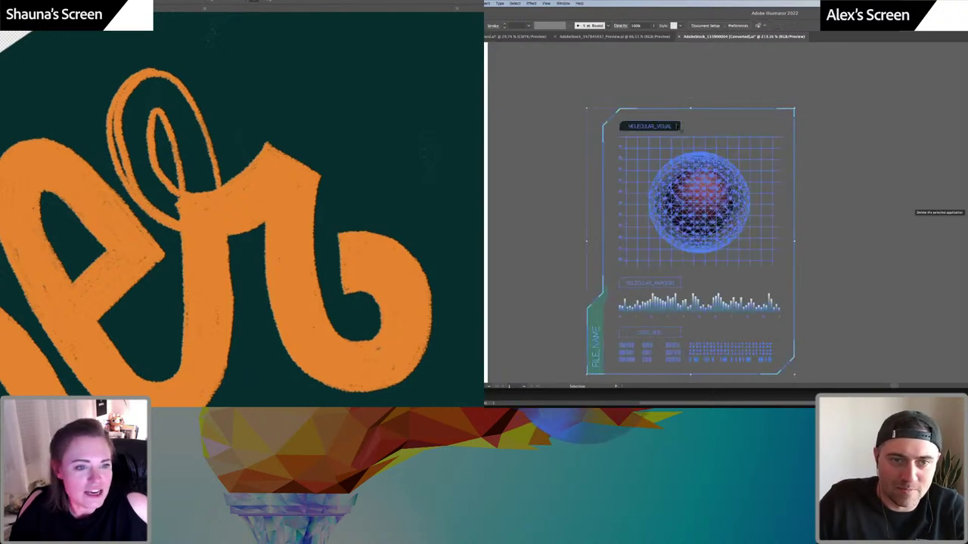
{"action": "double_click", "coordinate": [679, 127]}
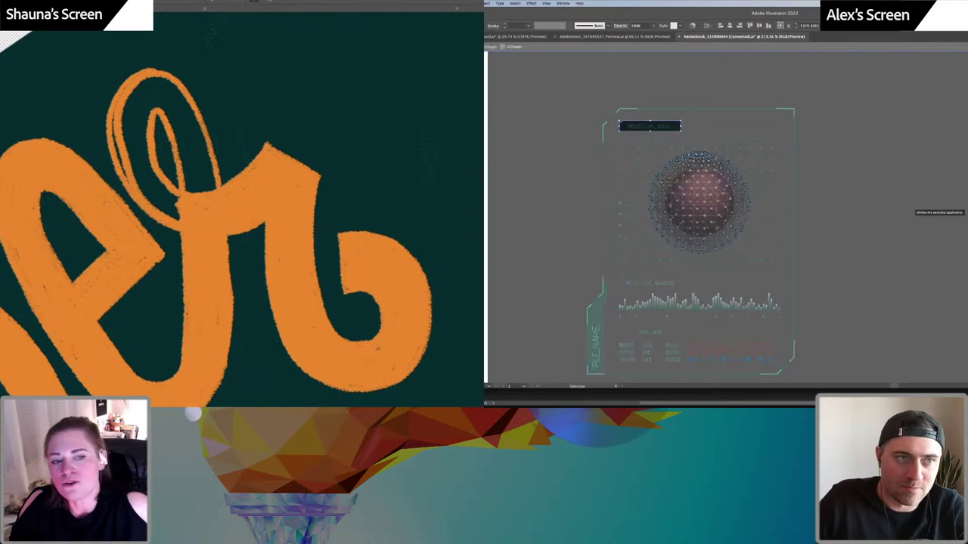
{"action": "left_click", "coordinate": [485, 26]}
{"action": "left_click", "coordinate": [484, 38]}
{"action": "left_click", "coordinate": [564, 57]}
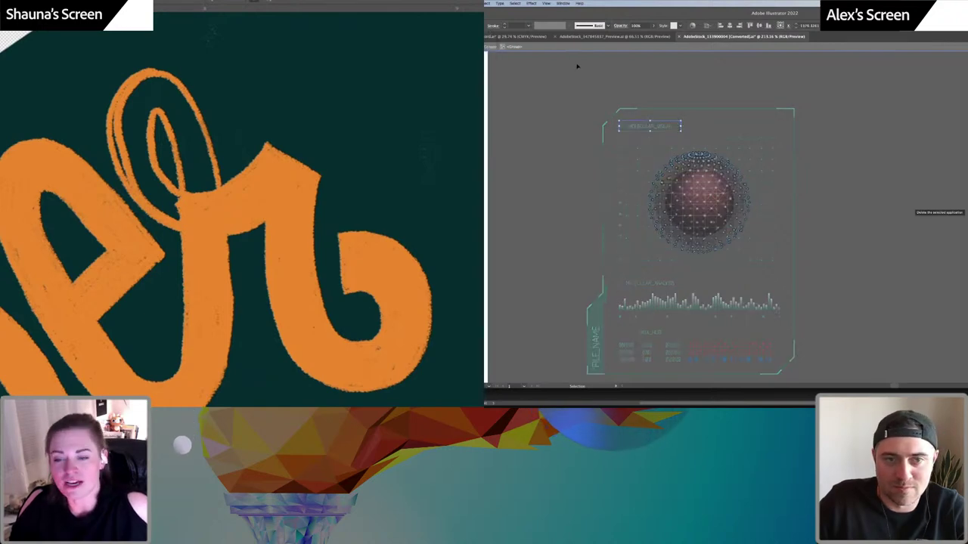
{"action": "double_click", "coordinate": [575, 66]}
Copy the cleaned molecular panel and paste it into the snowboard template document in Photoshop as a smart object
{"action": "scroll", "coordinate": [573, 66], "scroll_direction": "down", "scroll_amount": 3}
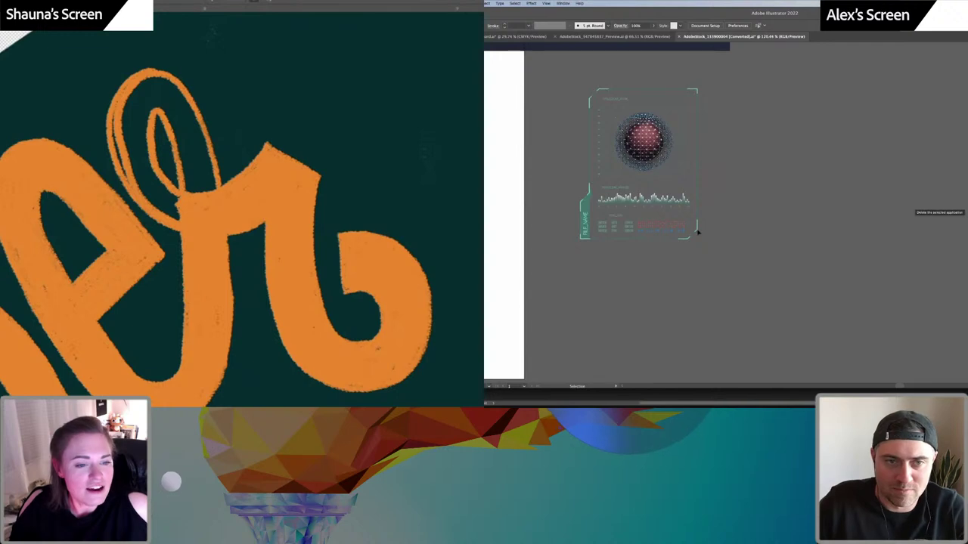
{"action": "key", "text": "ctrl+a"}
{"action": "left_click", "coordinate": [746, 308]}
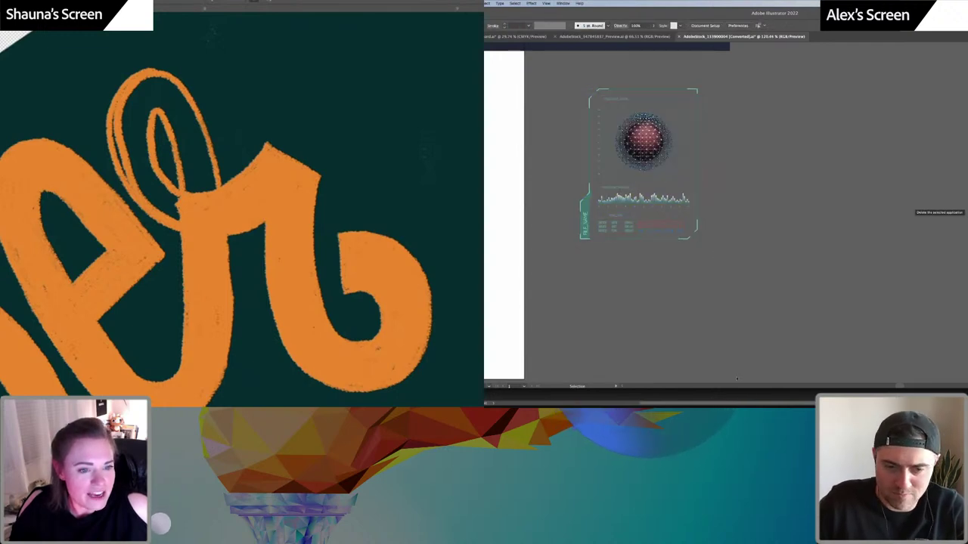
{"action": "key", "text": "super+Tab"}
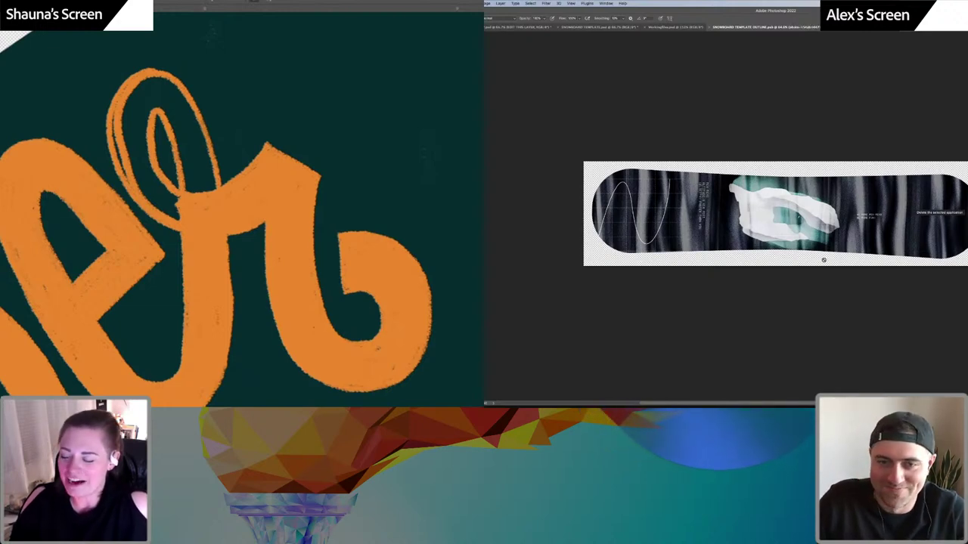
{"action": "key", "text": "super+z"}
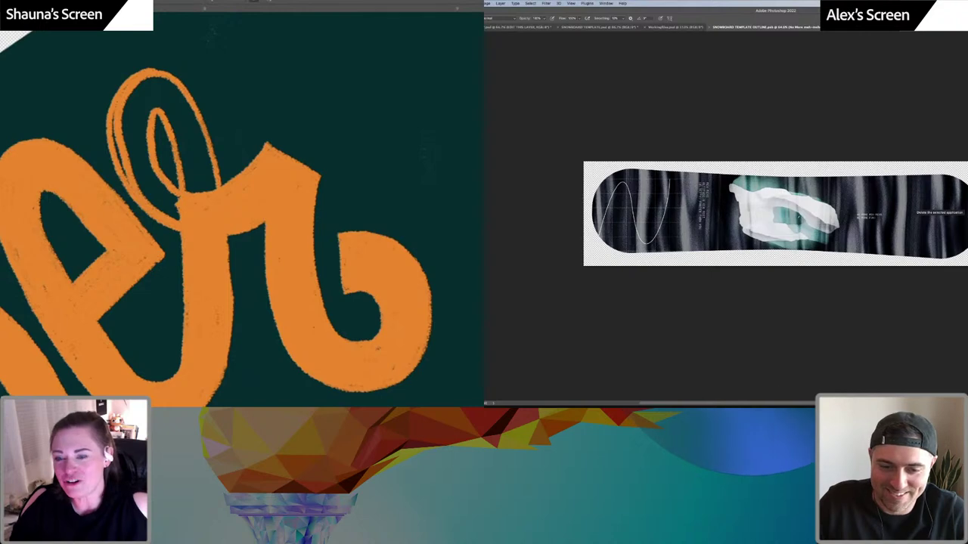
{"action": "left_click", "coordinate": [762, 398]}
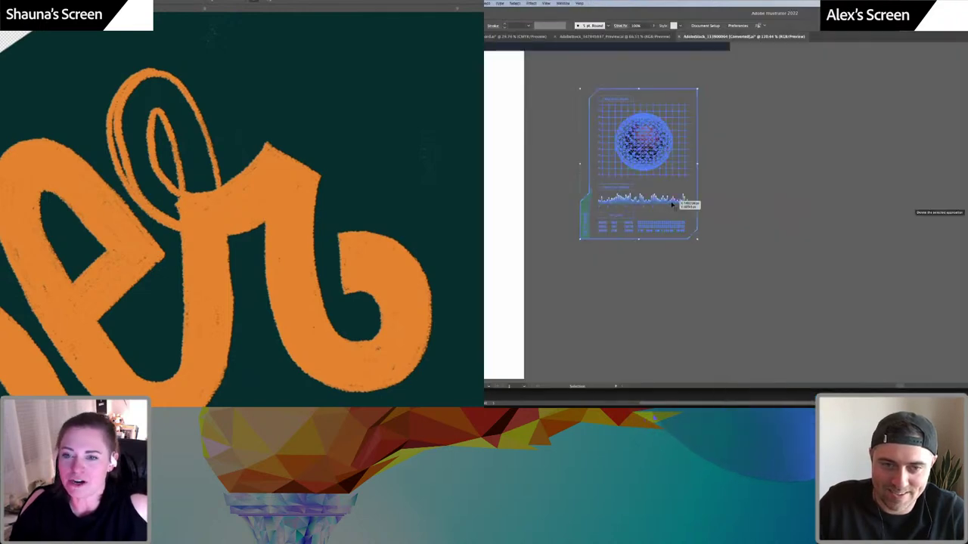
{"action": "key", "text": "super+c"}
{"action": "key", "text": "super+Tab"}
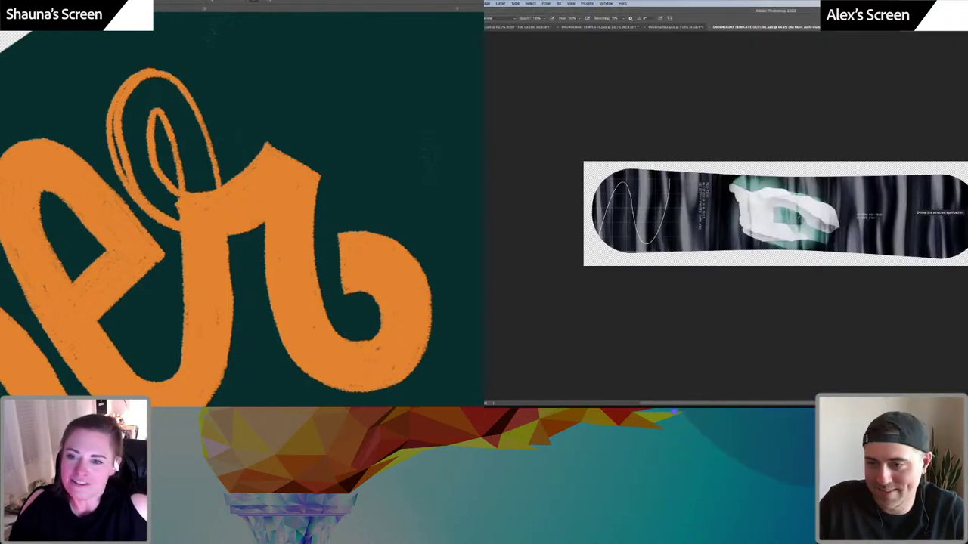
{"action": "key", "text": "super+v"}
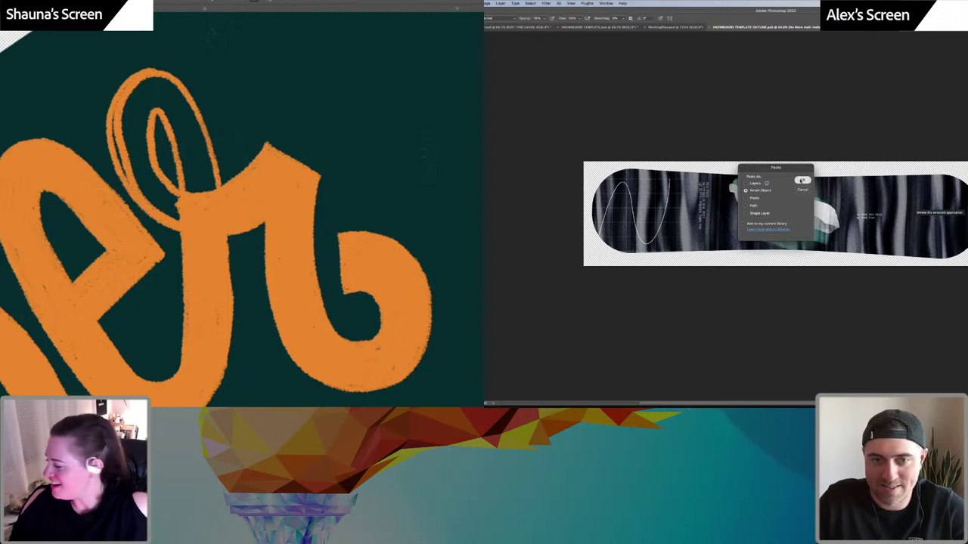
{"action": "left_click", "coordinate": [801, 180]}
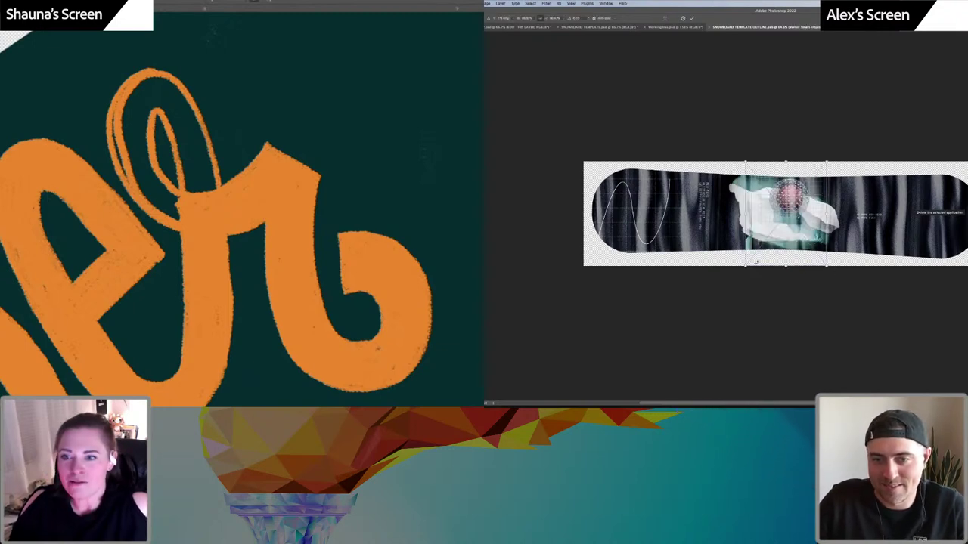
Try rotating the pasted molecular panel and placing it over the far tip of the snowboard, beyond the slogans
{"action": "left_click_drag", "start_coordinate": [755, 261], "coordinate": [737, 270]}
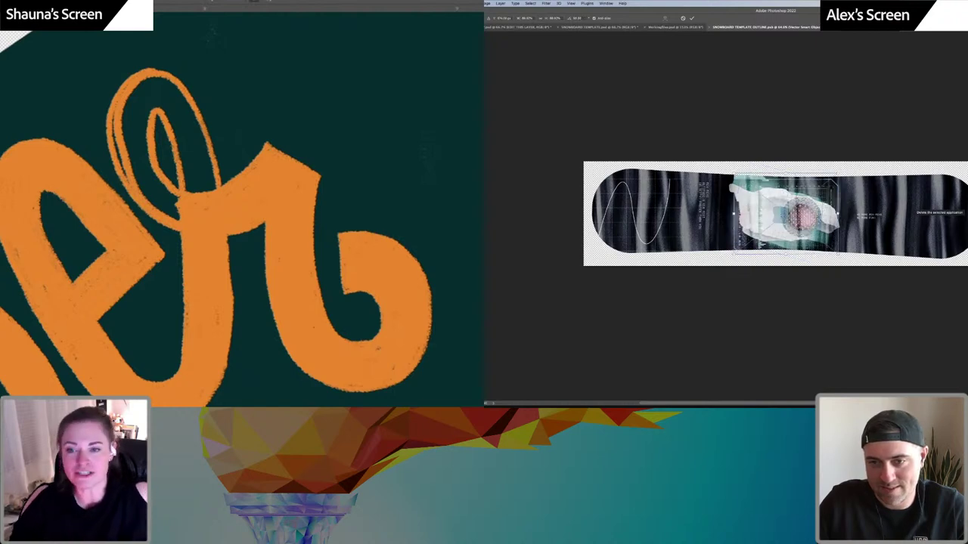
{"action": "left_click_drag", "start_coordinate": [790, 218], "coordinate": [947, 217]}
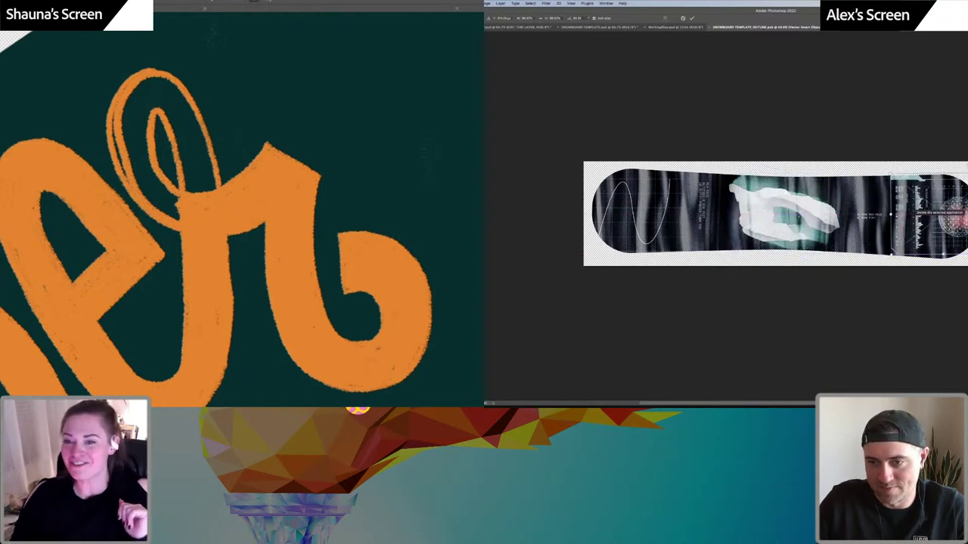
{"action": "left_click_drag", "start_coordinate": [967, 256], "coordinate": [967, 168]}
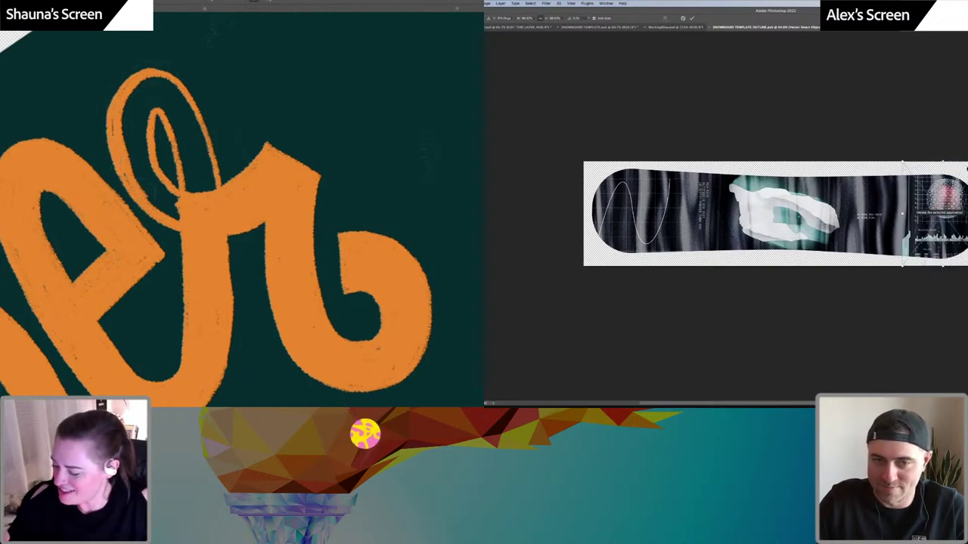
Thicken the outer side of the loop before the lettering's final r in orange, and delete the placed molecular panel
{"action": "left_click_drag", "start_coordinate": [122, 142], "coordinate": [123, 107]}
{"action": "key", "text": "Return"}
{"action": "mouse_move", "coordinate": [127, 141]}
{"action": "left_mouse_down"}
{"action": "mouse_move", "coordinate": [129, 96]}
{"action": "mouse_move", "coordinate": [129, 166]}
{"action": "left_mouse_up"}
{"action": "key", "text": "Delete"}
{"action": "left_click_drag", "start_coordinate": [131, 120], "coordinate": [134, 168]}
Switch to Illustrator and try to copy only the sphere-and-grid group from inside the molecular panel, exiting isolation at the end
{"action": "mouse_move", "coordinate": [725, 401]}
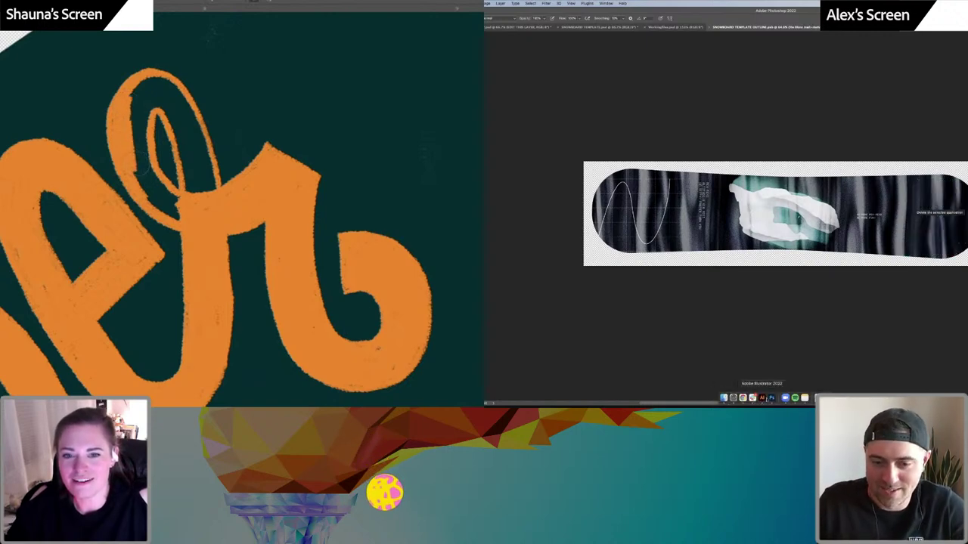
{"action": "left_click", "coordinate": [762, 398]}
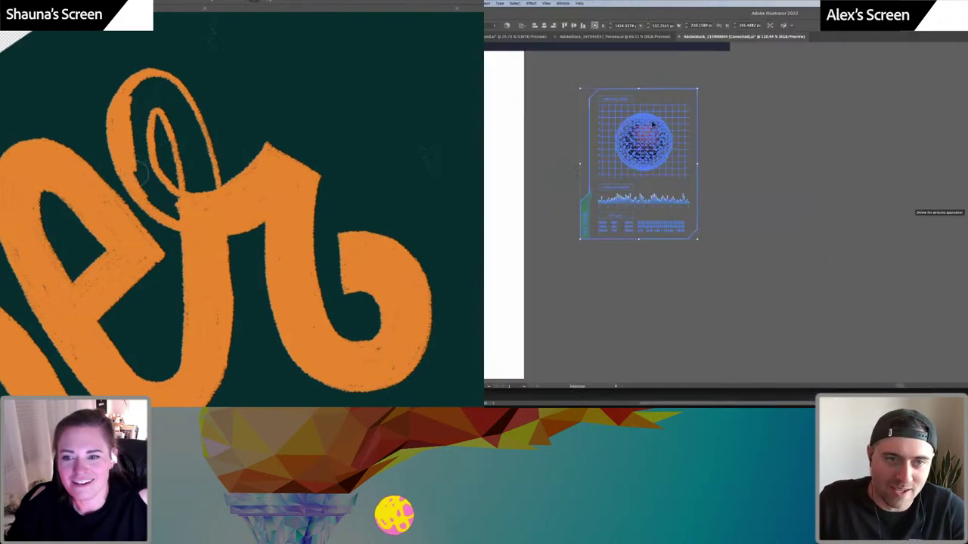
{"action": "key", "text": "super+shift+a"}
{"action": "scroll", "coordinate": [652, 118], "scroll_direction": "up", "scroll_amount": 5}
{"action": "double_click", "coordinate": [629, 118]}
{"action": "left_click", "coordinate": [628, 118]}
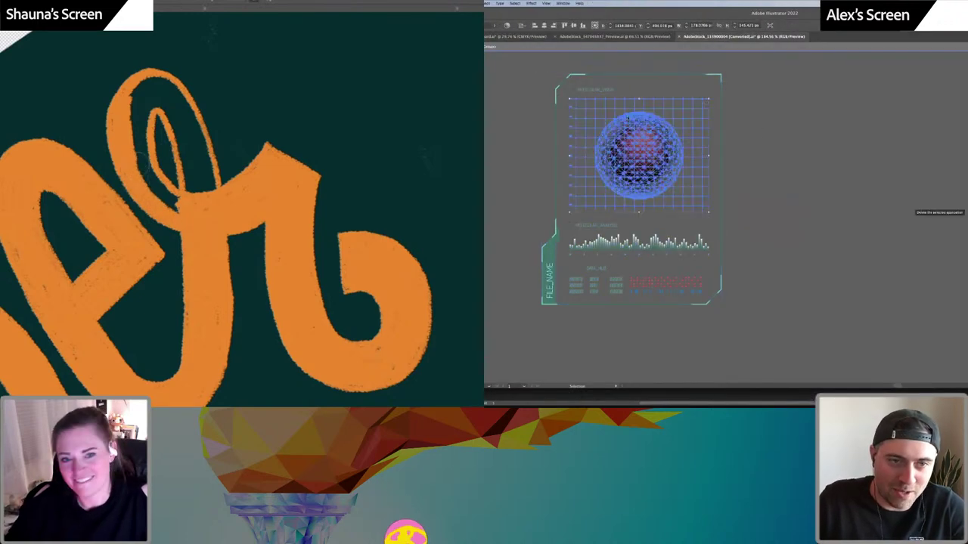
{"action": "double_click", "coordinate": [806, 135]}
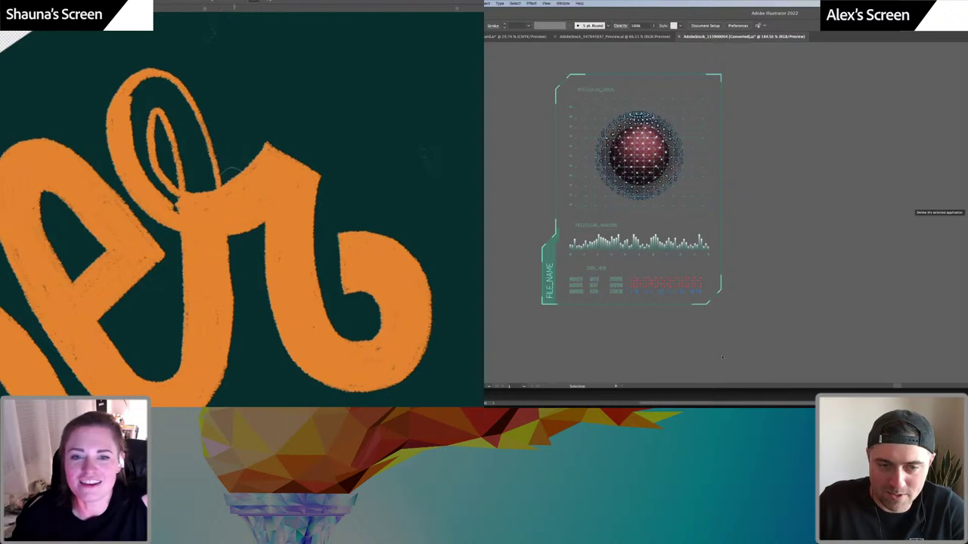
Try pasting the copied sphere graphic into the snowboard document in Photoshop as a smart object, then cancel the placement
{"action": "left_click", "coordinate": [760, 395]}
{"action": "left_click", "coordinate": [844, 324]}
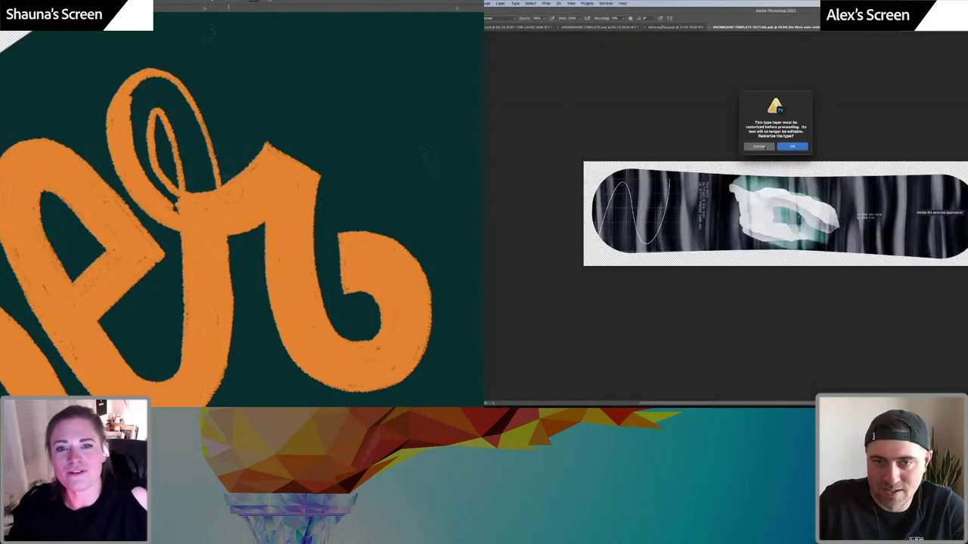
{"action": "left_click", "coordinate": [761, 145]}
{"action": "key", "text": "ctrl+v"}
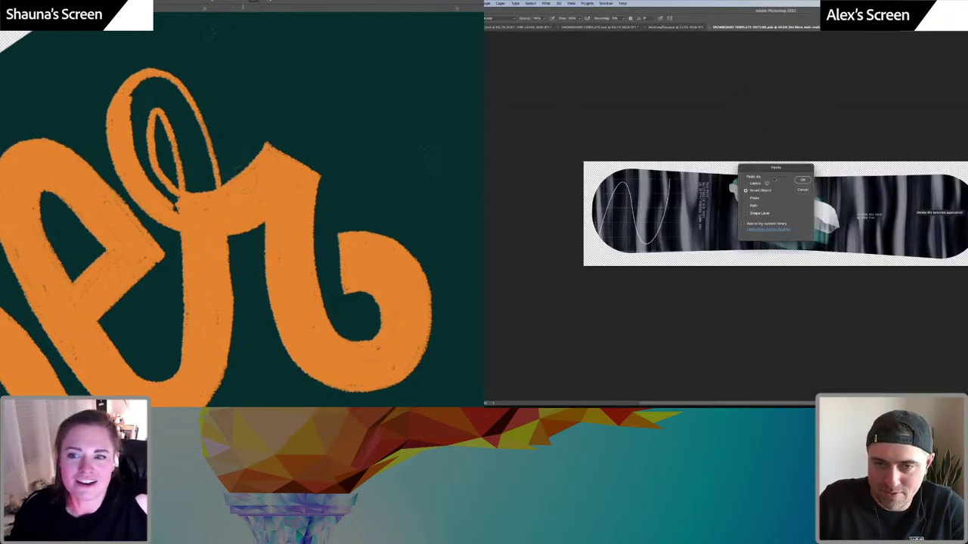
{"action": "left_click", "coordinate": [802, 180]}
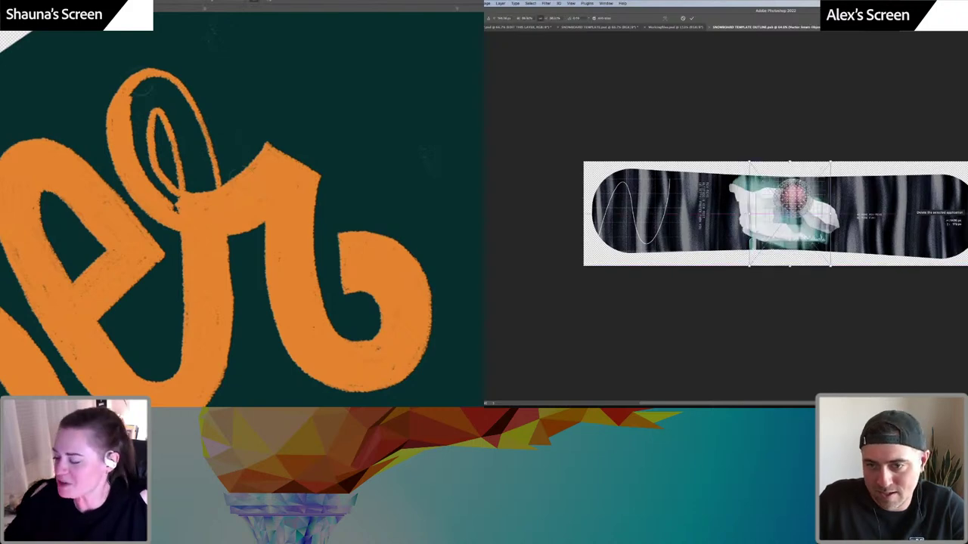
{"action": "key", "text": "Escape"}
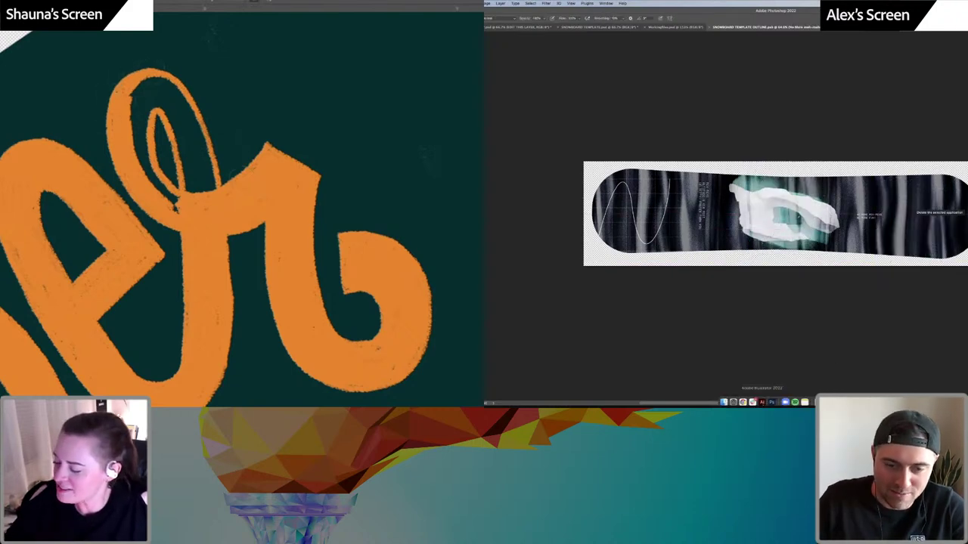
Switch to Illustrator, copy the sphere-and-grid group inside the molecular panel, and paste it outside the group as a separate object
{"action": "left_click", "coordinate": [762, 399]}
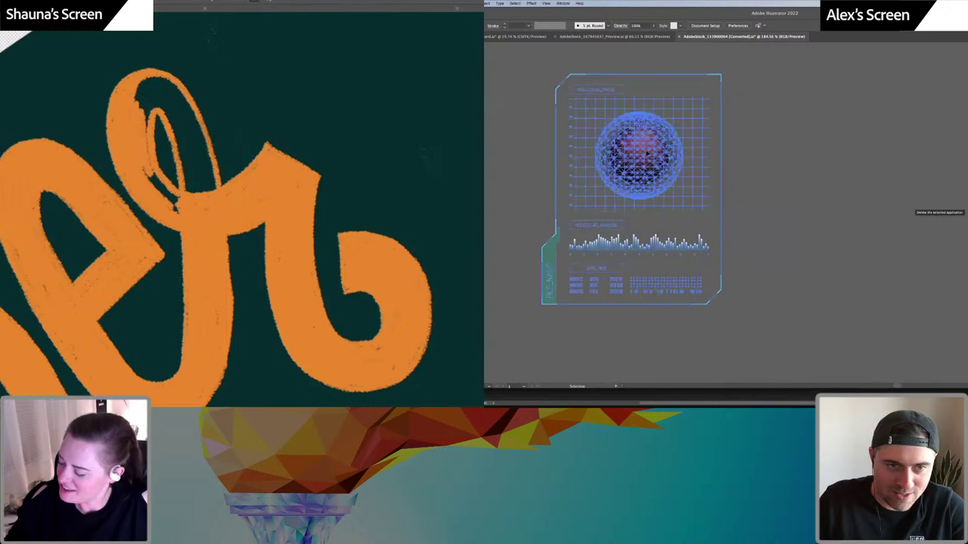
{"action": "left_click", "coordinate": [649, 155]}
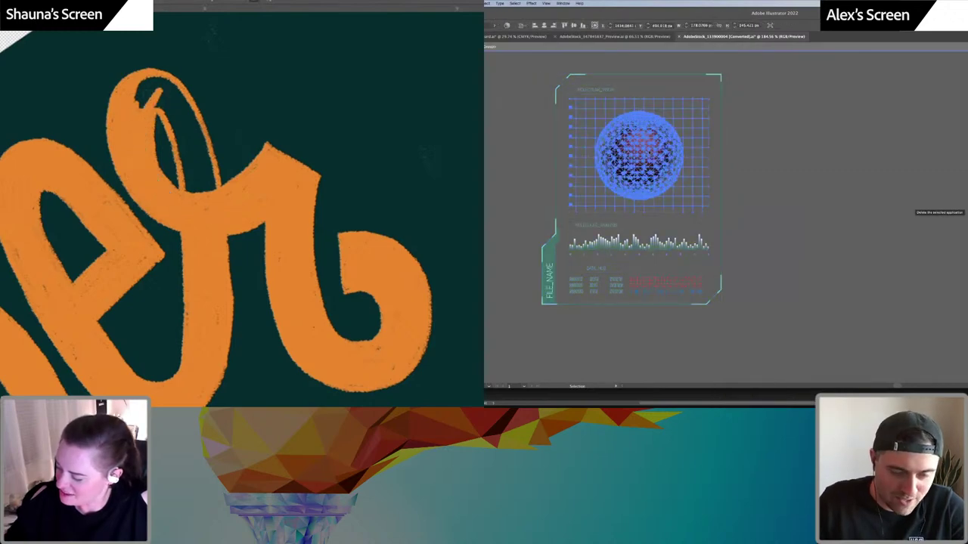
{"action": "left_click", "coordinate": [808, 182]}
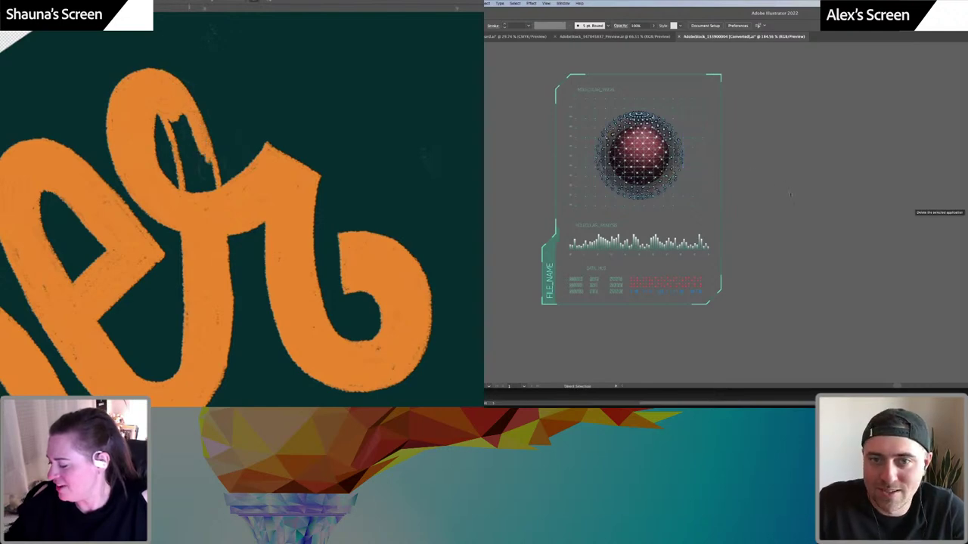
{"action": "key", "text": "ctrl+v"}
{"action": "scroll", "coordinate": [790, 195], "scroll_direction": "down", "scroll_amount": 1}
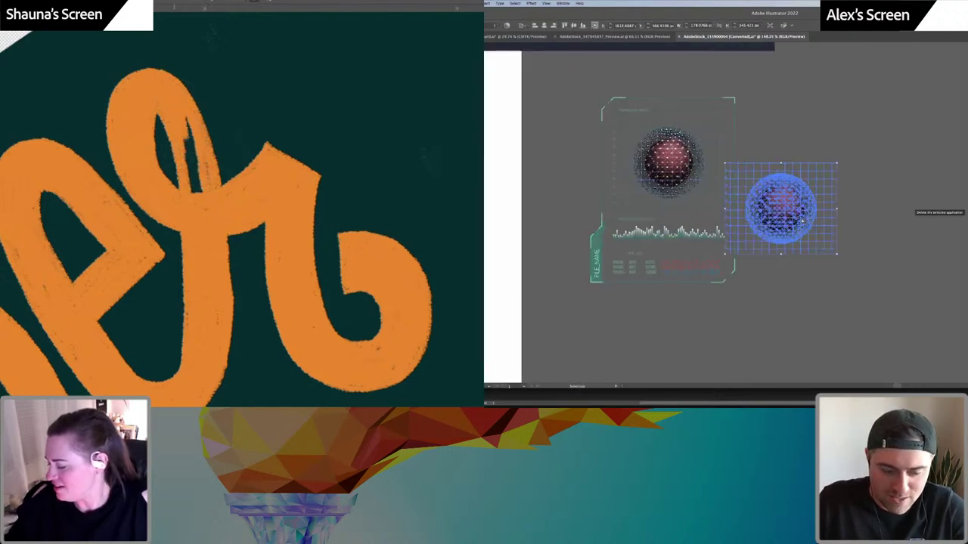
Switch to Photoshop and paste the sphere-and-grid graphic into the snowboard template document as a smart object
{"action": "key", "text": "super+Tab"}
{"action": "key", "text": "super+v"}
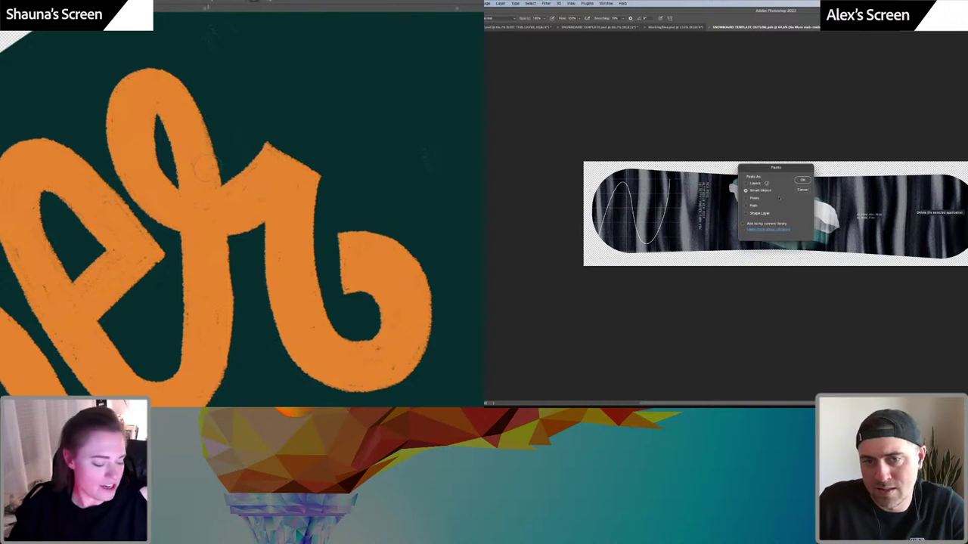
{"action": "key", "text": "Return"}
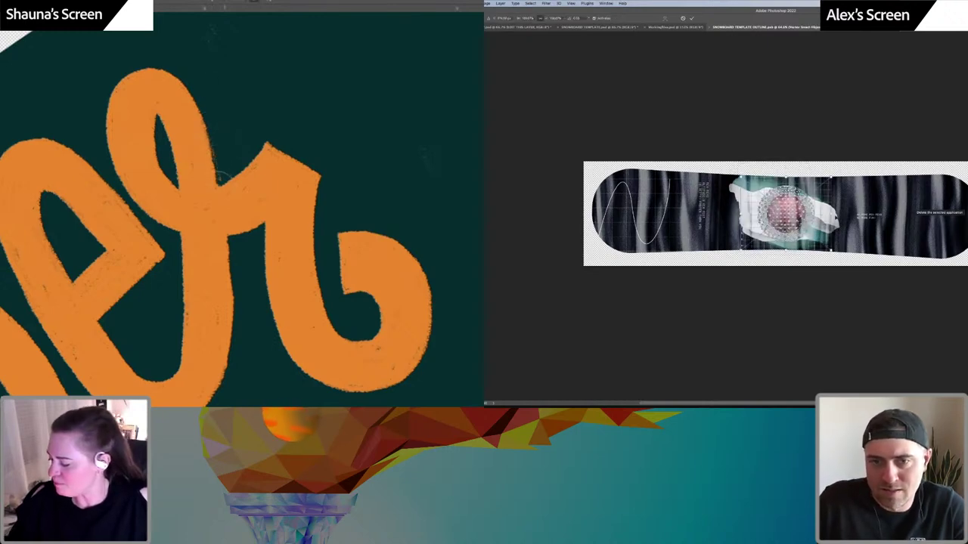
Move the sphere-and-grid graphic to the snowboard's far tip and enlarge it to span the board's width, touching up the r's stem meanwhile
{"action": "left_click_drag", "start_coordinate": [804, 214], "coordinate": [945, 214]}
{"action": "left_click_drag", "start_coordinate": [235, 244], "coordinate": [233, 357]}
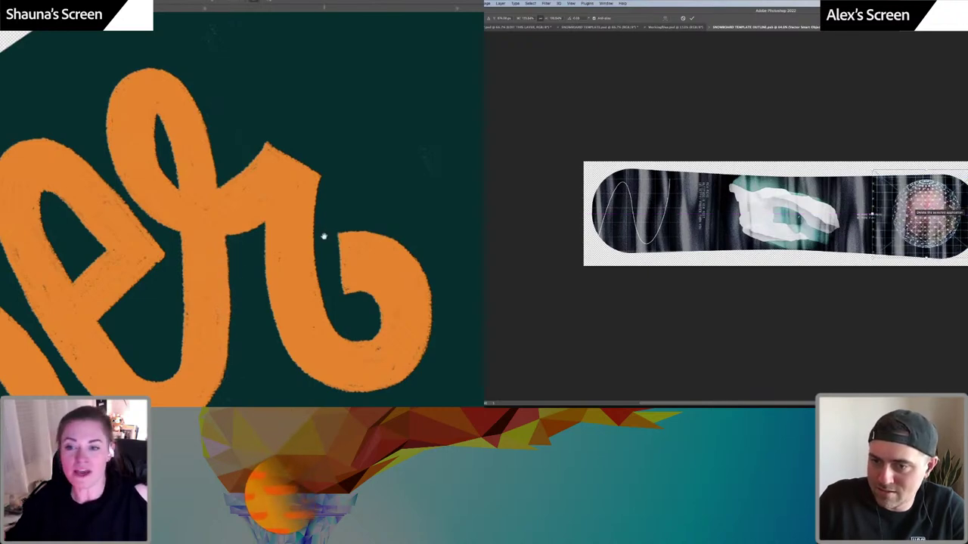
{"action": "mouse_move", "coordinate": [323, 233]}
{"action": "left_mouse_down"}
{"action": "mouse_move", "coordinate": [315, 216]}
{"action": "mouse_move", "coordinate": [291, 210]}
{"action": "mouse_move", "coordinate": [283, 214]}
{"action": "mouse_move", "coordinate": [291, 229]}
{"action": "mouse_move", "coordinate": [273, 238]}
{"action": "left_mouse_up"}
{"action": "left_click_drag", "start_coordinate": [944, 207], "coordinate": [942, 209]}
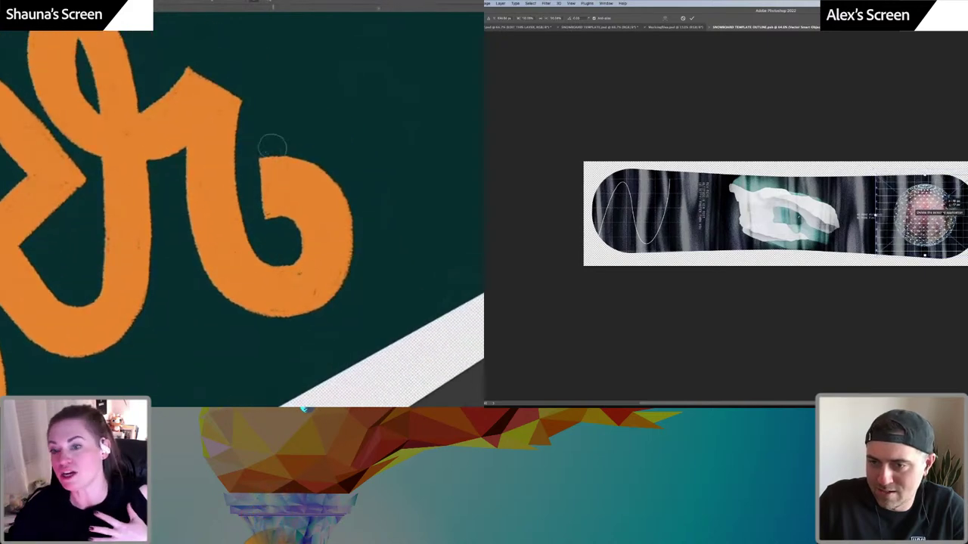
{"action": "left_click_drag", "start_coordinate": [967, 175], "coordinate": [967, 170]}
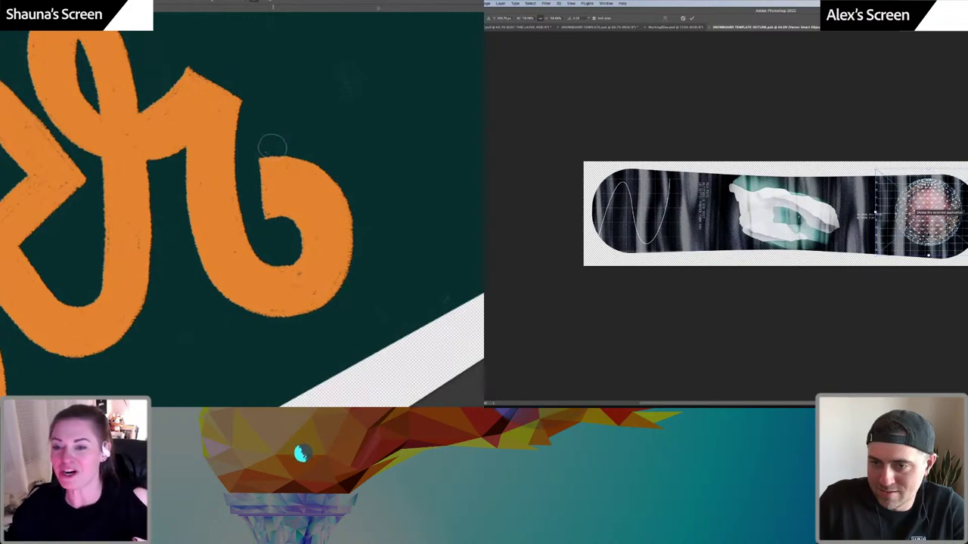
{"action": "left_click_drag", "start_coordinate": [933, 219], "coordinate": [932, 225]}
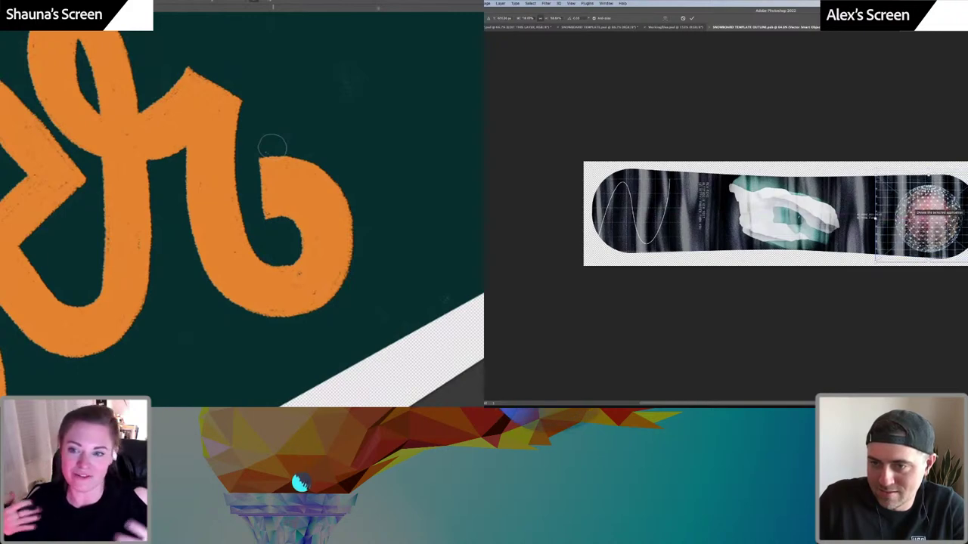
Apply the free transform to the dotted circle graphic over the grid at the snowboard's end
{"action": "key", "text": "Return"}
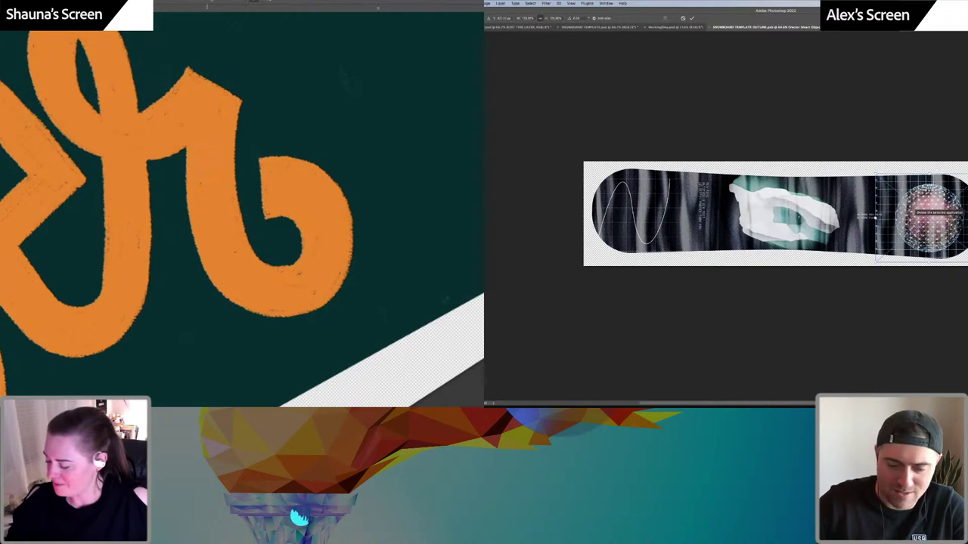
{"action": "left_click_drag", "start_coordinate": [209, 152], "coordinate": [159, 145]}
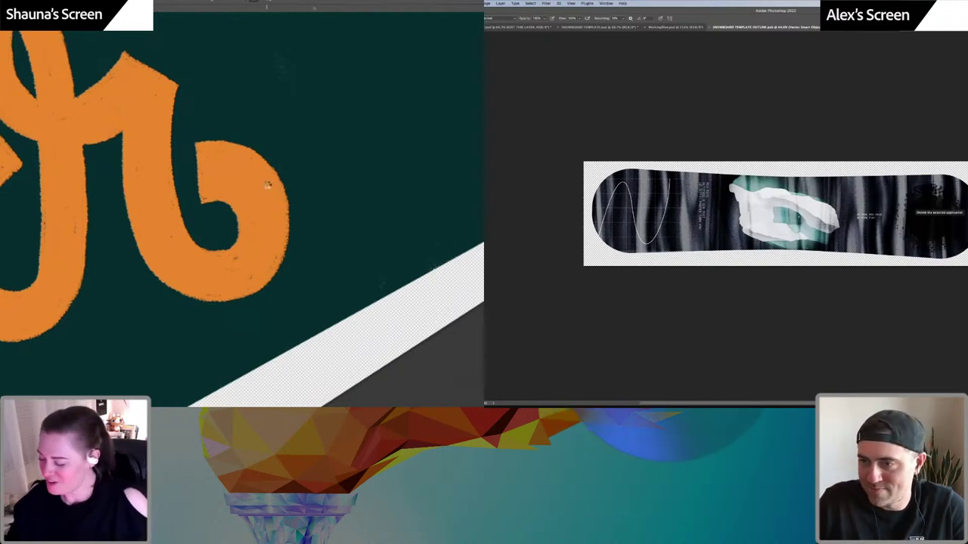
{"action": "key", "text": "ctrl+minus"}
{"action": "key", "text": "ctrl+minus"}
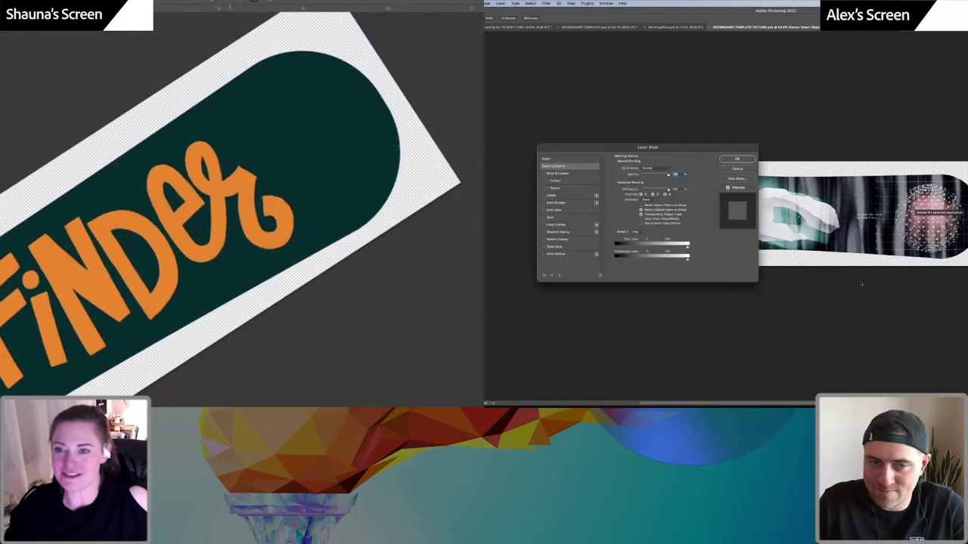
Add a light aqua Color Overlay to the dotted circle graphic, using the Overlay blend mode
{"action": "left_click", "coordinate": [570, 226]}
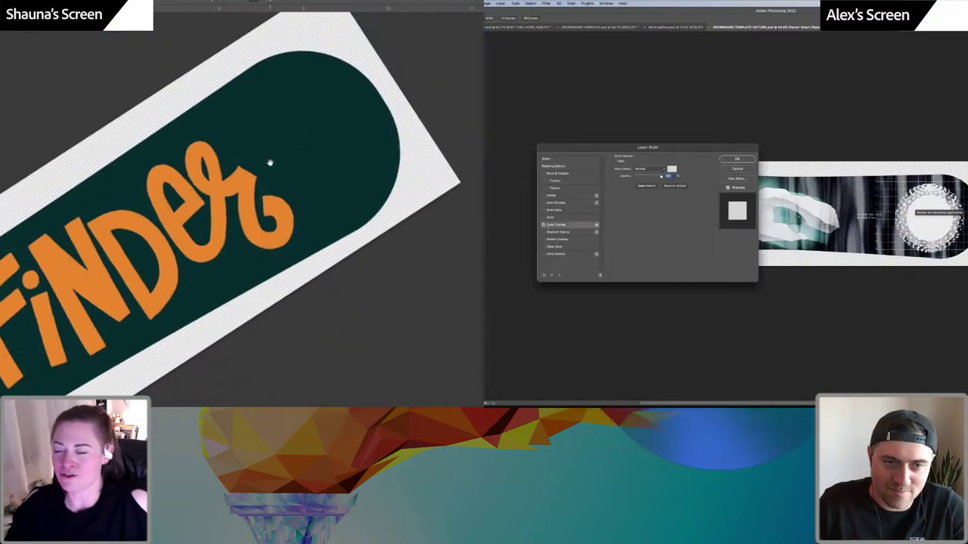
{"action": "left_click", "coordinate": [641, 169]}
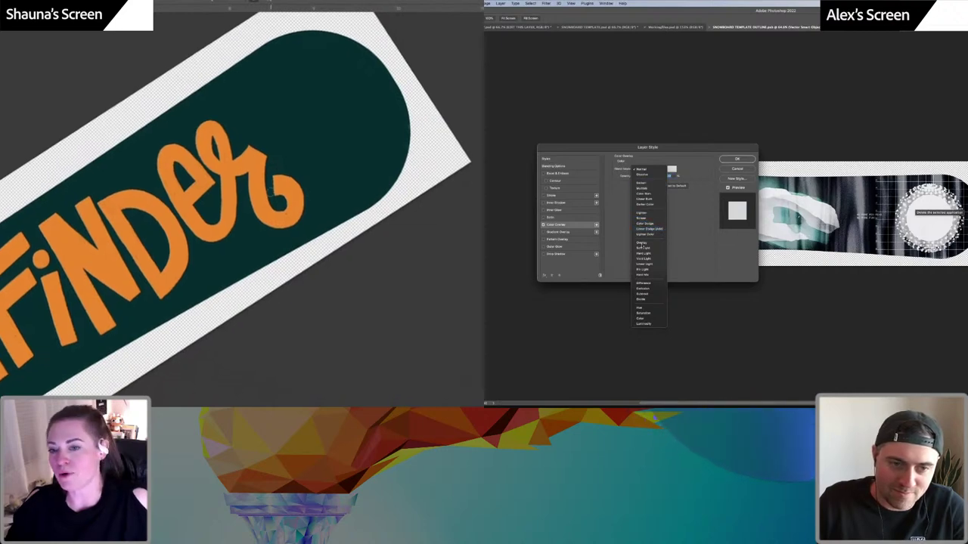
{"action": "left_click", "coordinate": [642, 243]}
{"action": "left_click", "coordinate": [671, 169]}
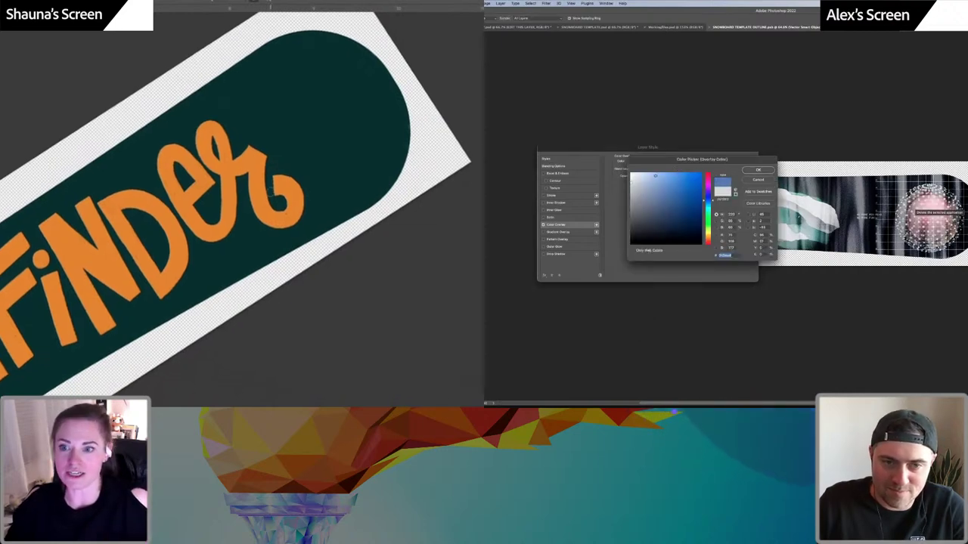
{"action": "left_click_drag", "start_coordinate": [655, 176], "coordinate": [650, 173]}
{"action": "left_click", "coordinate": [708, 209]}
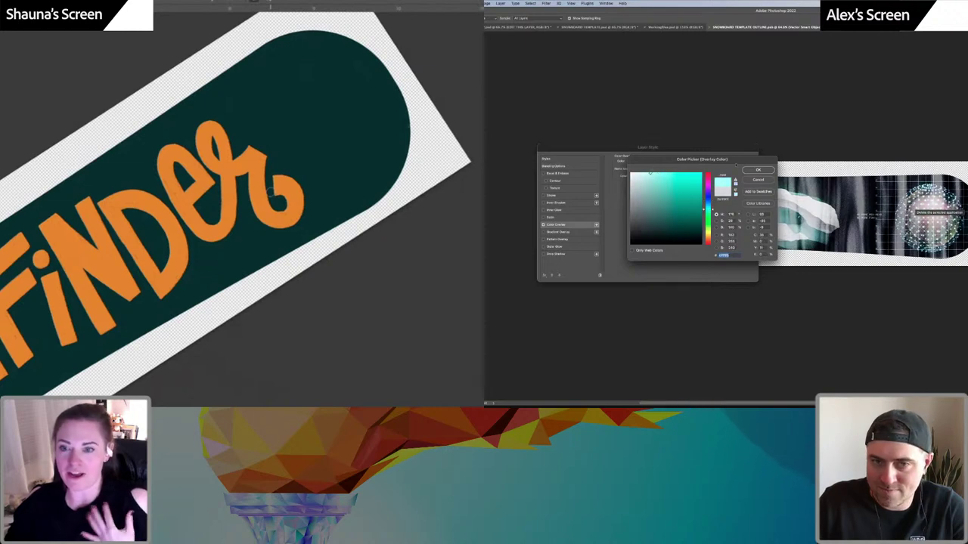
{"action": "left_click", "coordinate": [758, 169]}
Try the Soft Light, Normal, Darken and Color Burn blend modes for the circle's color overlay
{"action": "left_click", "coordinate": [641, 169]}
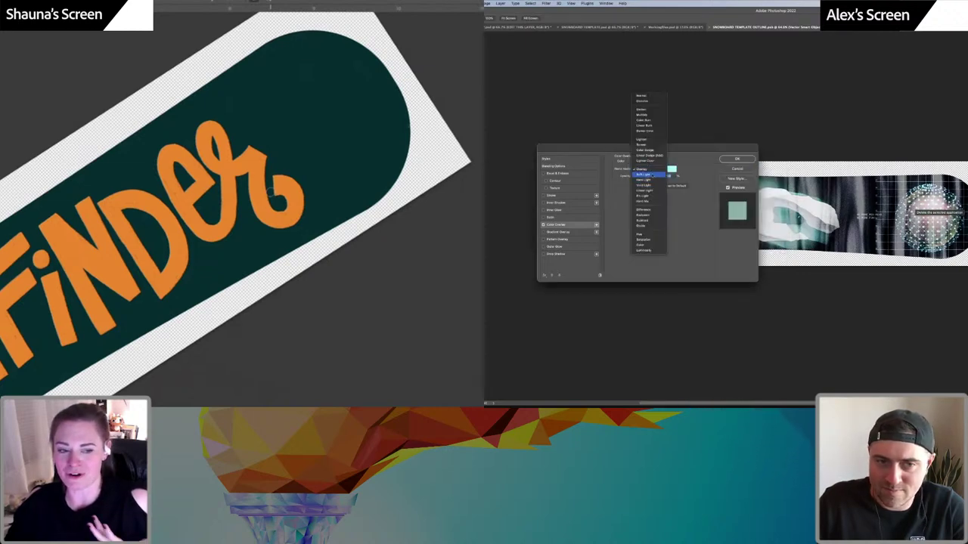
{"action": "left_click", "coordinate": [643, 174]}
{"action": "left_click", "coordinate": [641, 169]}
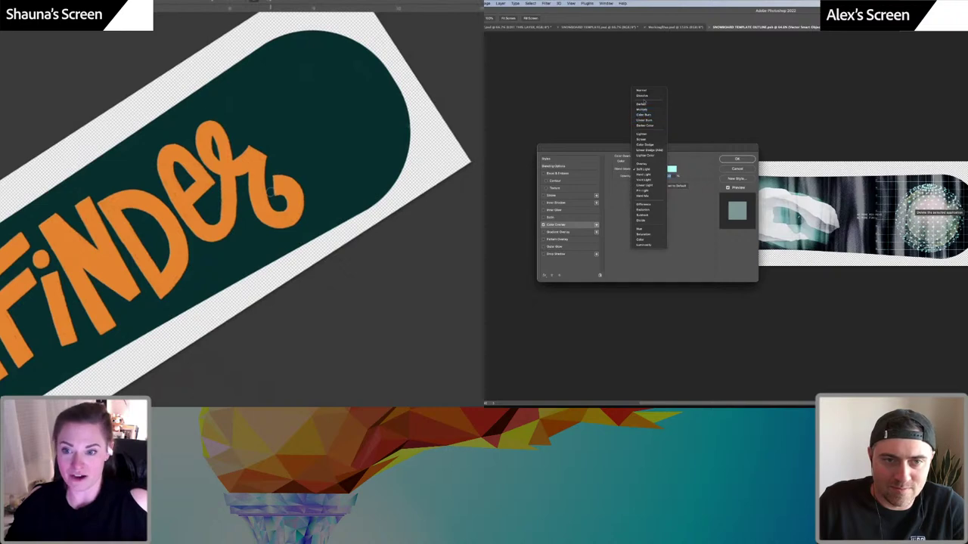
{"action": "left_click", "coordinate": [645, 90]}
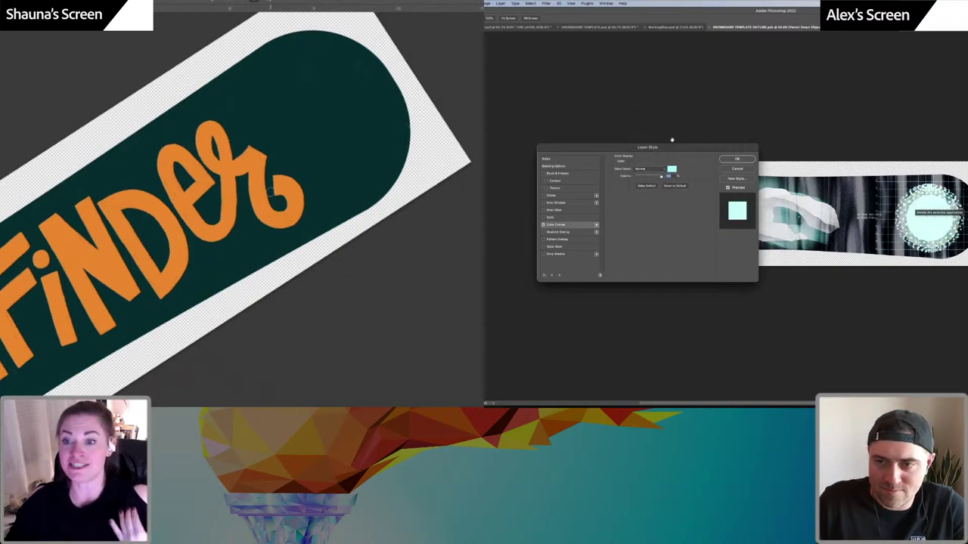
{"action": "left_click", "coordinate": [649, 169]}
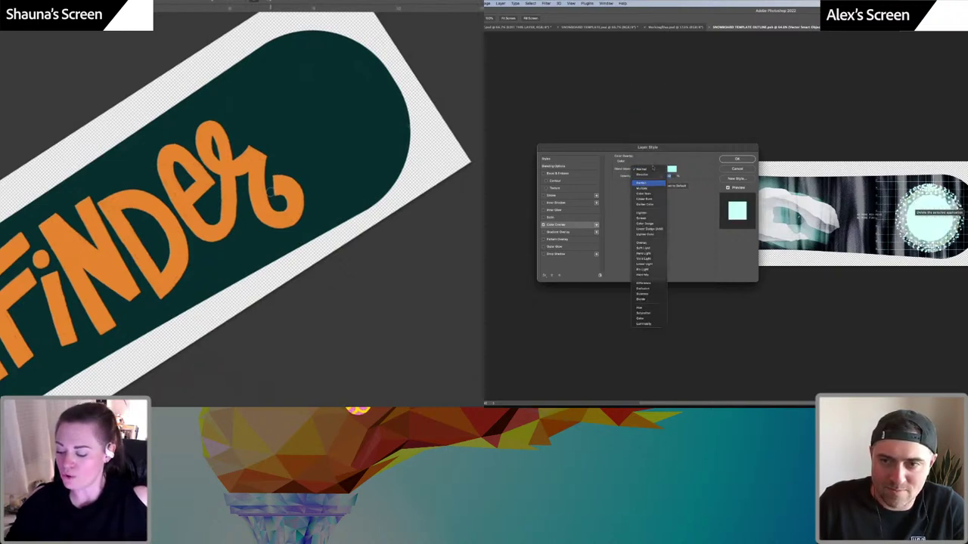
{"action": "left_click", "coordinate": [647, 183]}
{"action": "left_click", "coordinate": [647, 168]}
{"action": "left_click", "coordinate": [644, 180]}
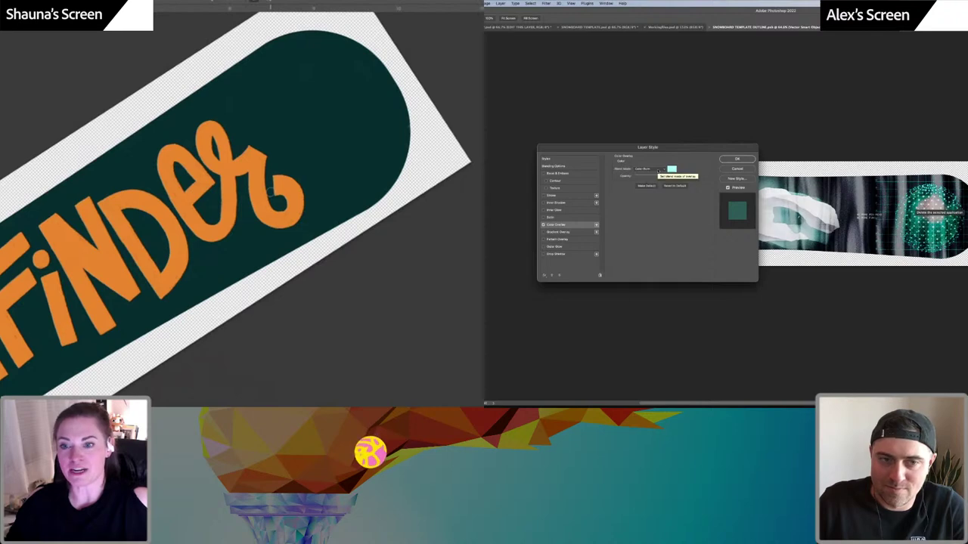
Try the Linear Burn, Darker Color, Lighten, Color Dodge and Lighter Color blend modes on the color overlay
{"action": "left_click", "coordinate": [658, 170]}
{"action": "left_click", "coordinate": [655, 175]}
{"action": "left_click", "coordinate": [654, 170]}
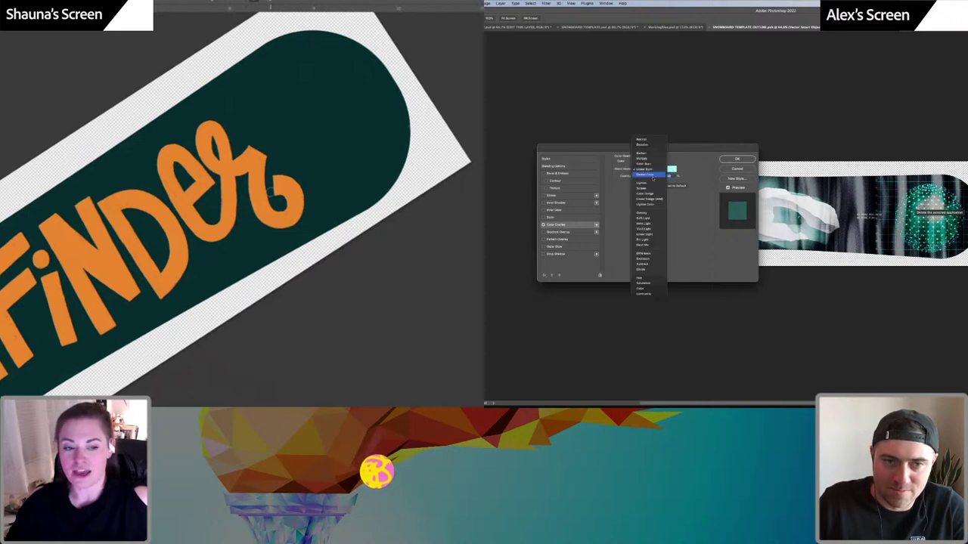
{"action": "left_click", "coordinate": [652, 176]}
{"action": "left_click", "coordinate": [651, 171]}
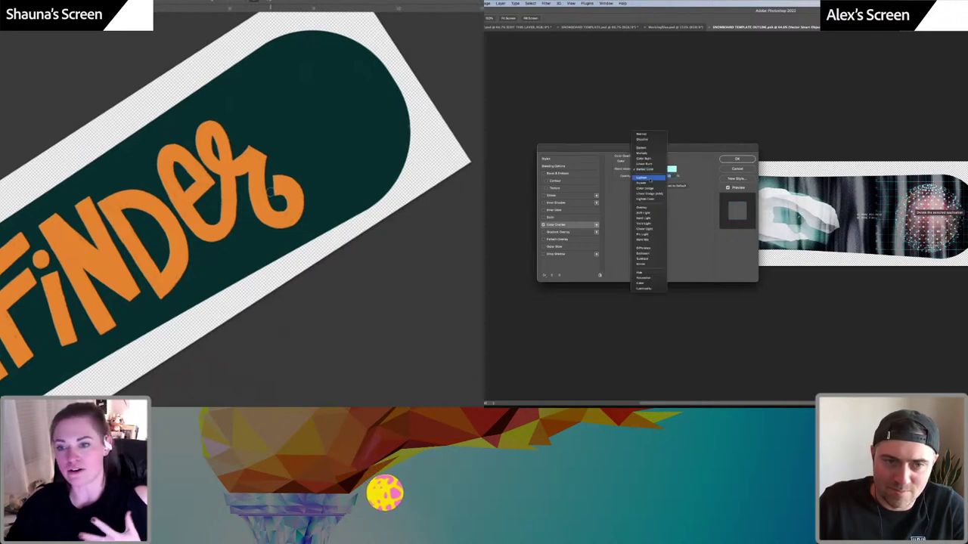
{"action": "left_click", "coordinate": [650, 177]}
{"action": "left_click", "coordinate": [651, 171]}
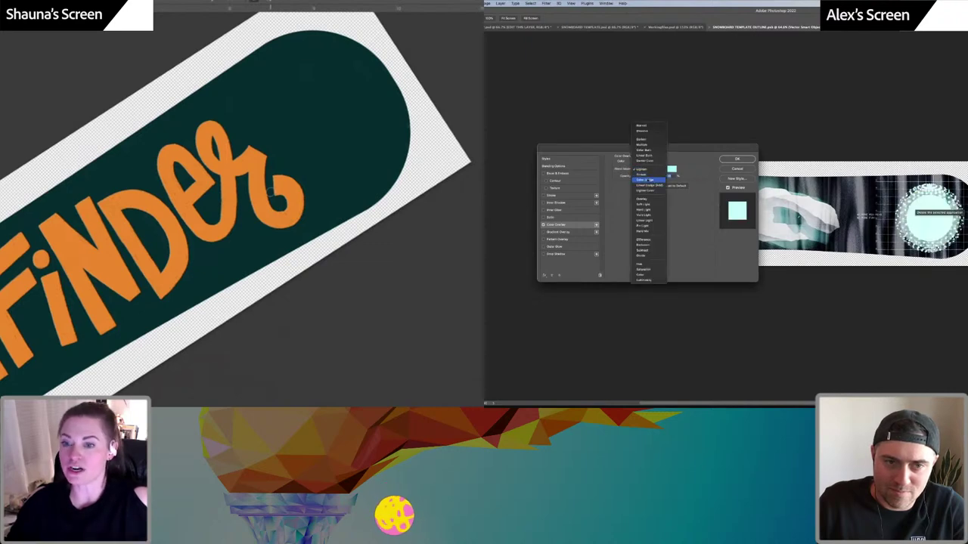
{"action": "left_click", "coordinate": [649, 179]}
{"action": "left_click", "coordinate": [650, 171]}
{"action": "left_click", "coordinate": [650, 179]}
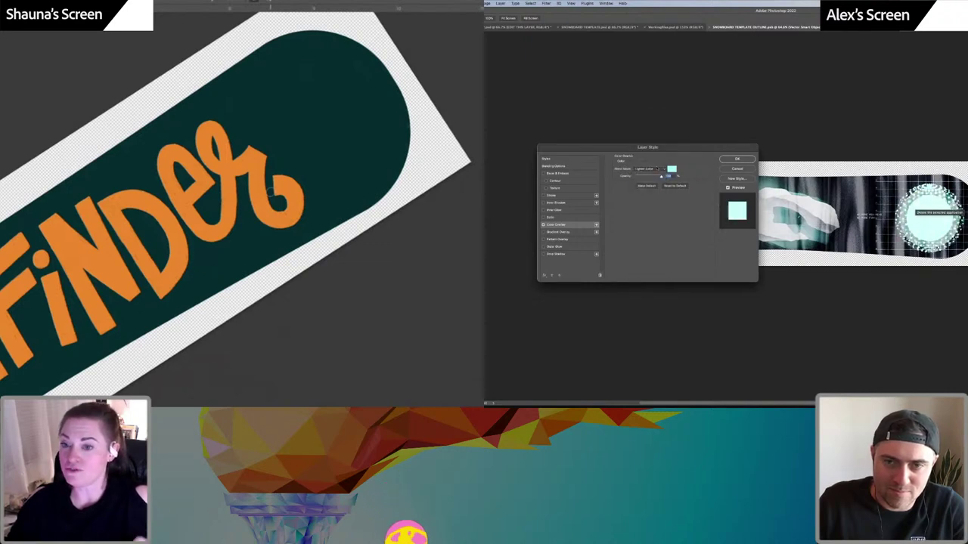
Try the Soft Light, Hard Light, Linear Light and Pin Light blend modes on the circle's color overlay
{"action": "left_click", "coordinate": [650, 171]}
{"action": "left_click", "coordinate": [650, 185]}
{"action": "left_click", "coordinate": [650, 171]}
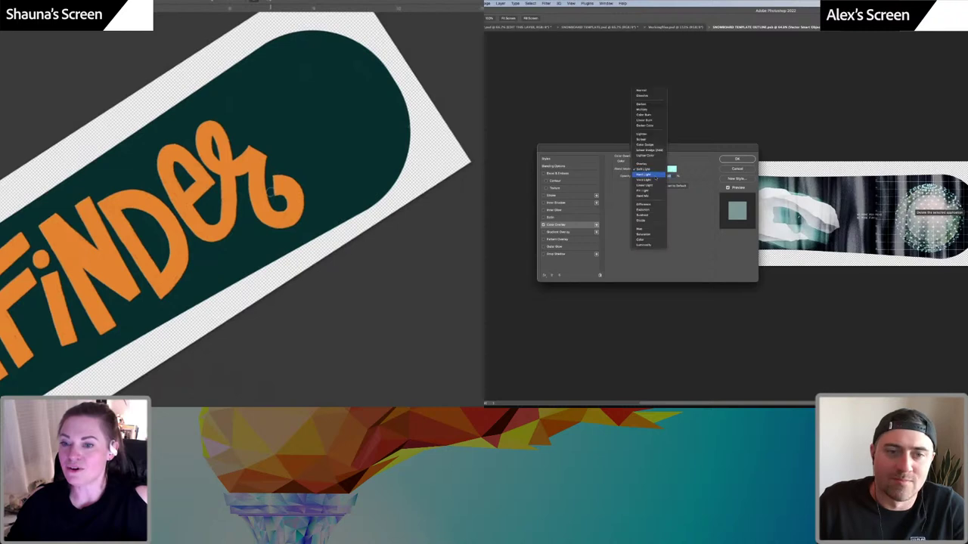
{"action": "left_click", "coordinate": [649, 174]}
{"action": "left_click", "coordinate": [651, 171]}
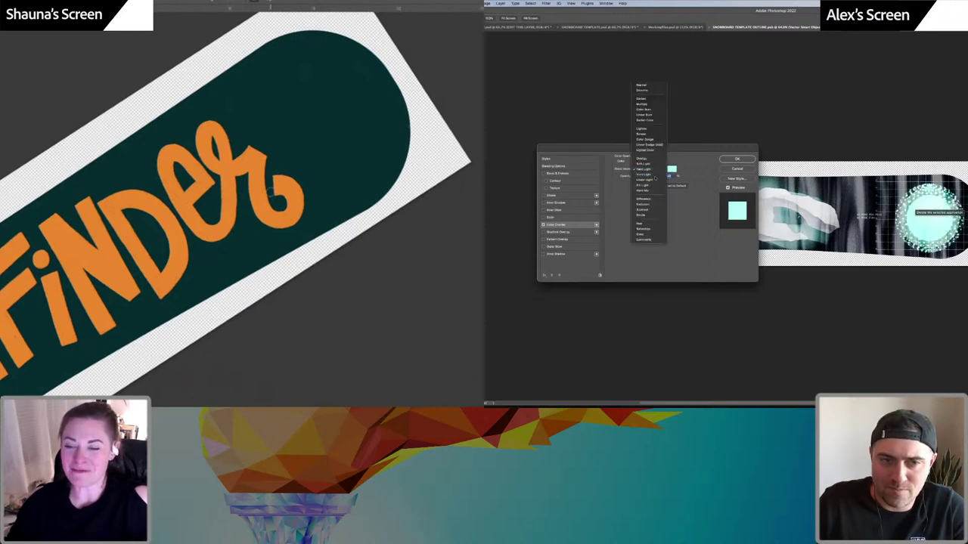
{"action": "left_click", "coordinate": [652, 179]}
{"action": "left_click", "coordinate": [650, 170]}
{"action": "left_click", "coordinate": [650, 174]}
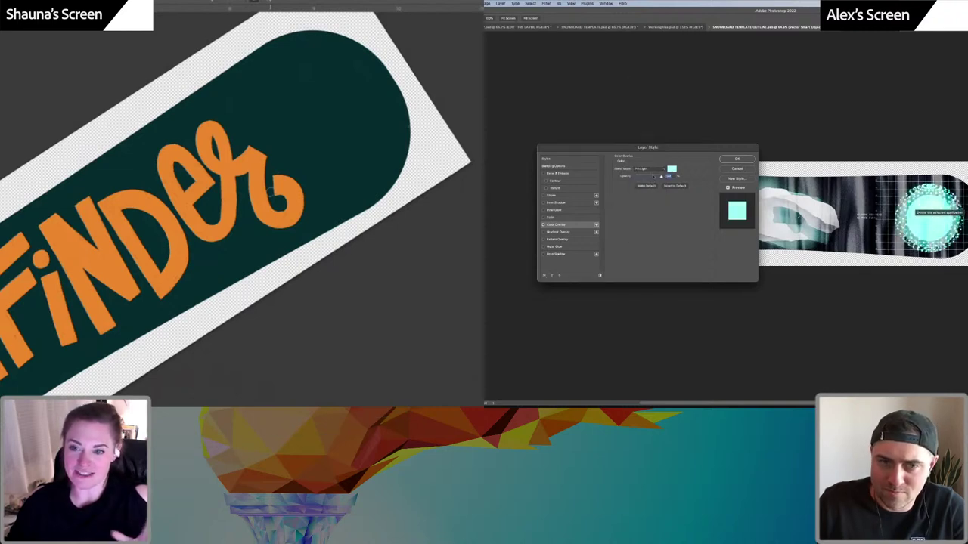
Compare the Linear Light, Hard Mix and Pin Light blend modes on the circle's color overlay
{"action": "left_click", "coordinate": [651, 170]}
{"action": "left_click", "coordinate": [650, 165]}
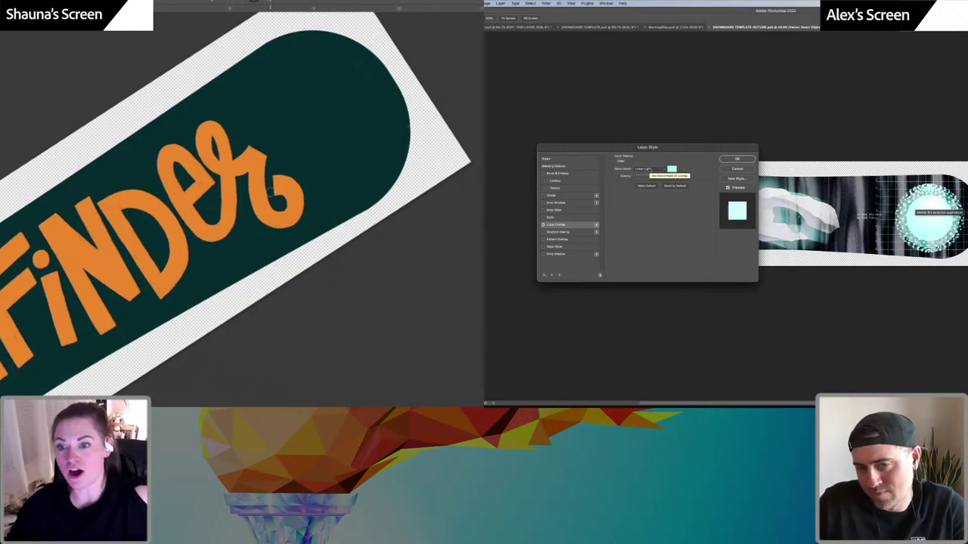
{"action": "left_click", "coordinate": [650, 170]}
{"action": "left_click", "coordinate": [652, 179]}
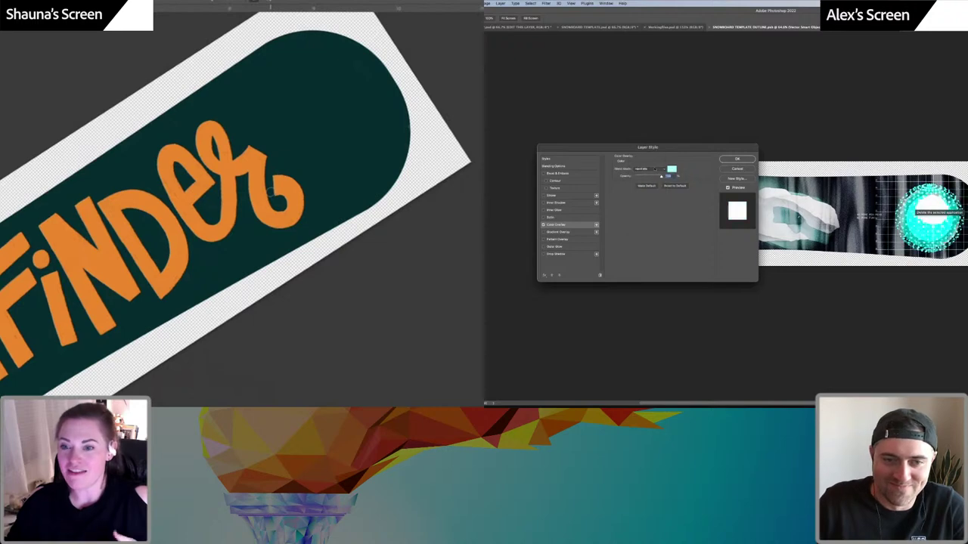
{"action": "left_click", "coordinate": [653, 169]}
{"action": "left_click", "coordinate": [644, 164]}
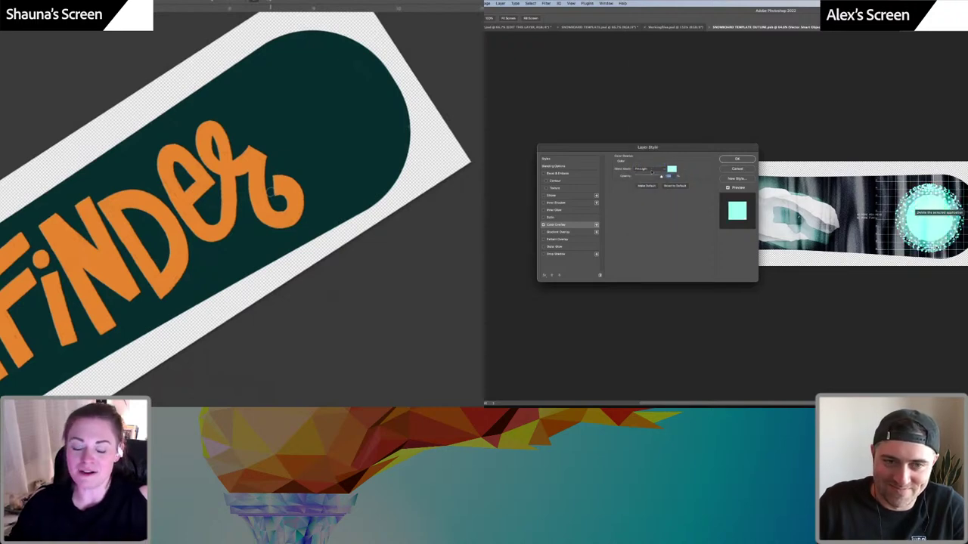
Try the Difference, Exclusion, Subtract and Divide blend modes on the circle's color overlay
{"action": "left_click", "coordinate": [652, 170]}
{"action": "left_click", "coordinate": [649, 183]}
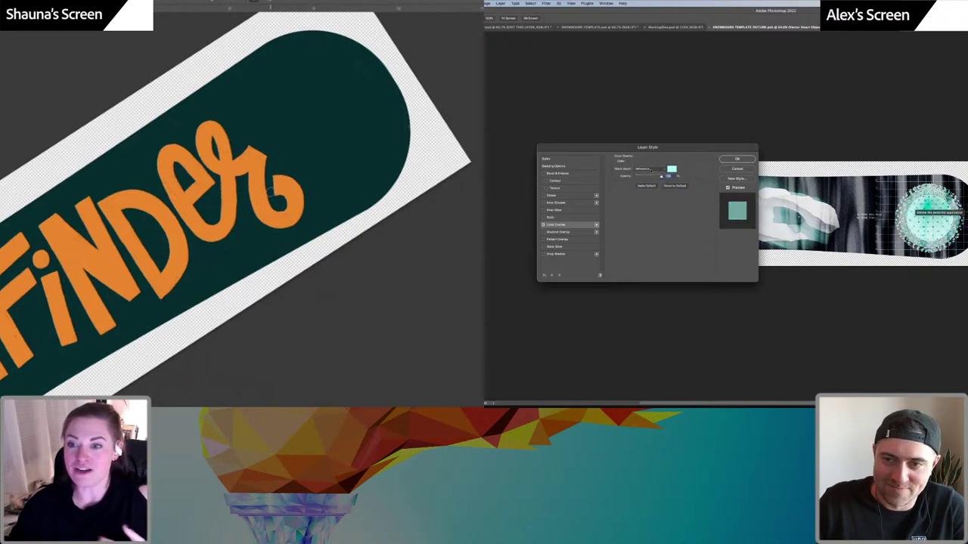
{"action": "left_click", "coordinate": [650, 170]}
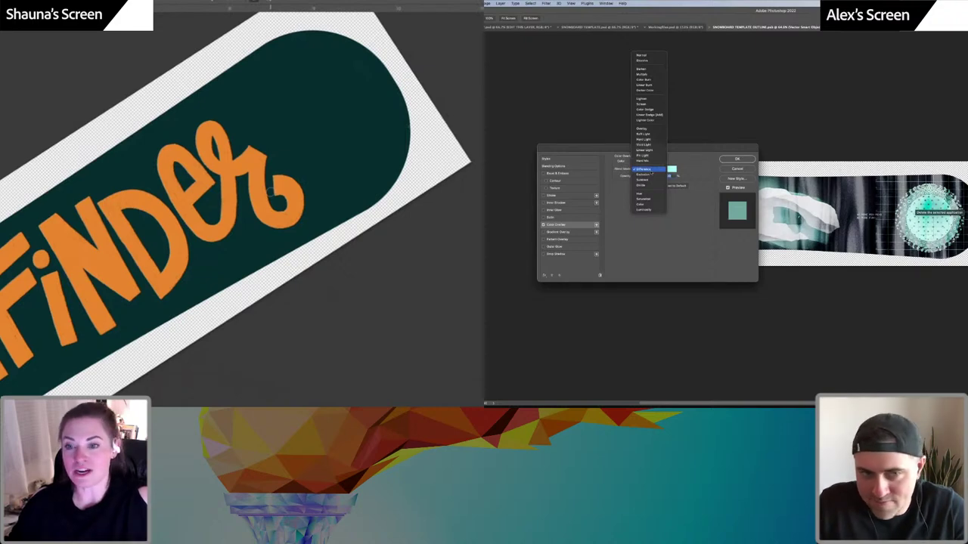
{"action": "left_click", "coordinate": [652, 174]}
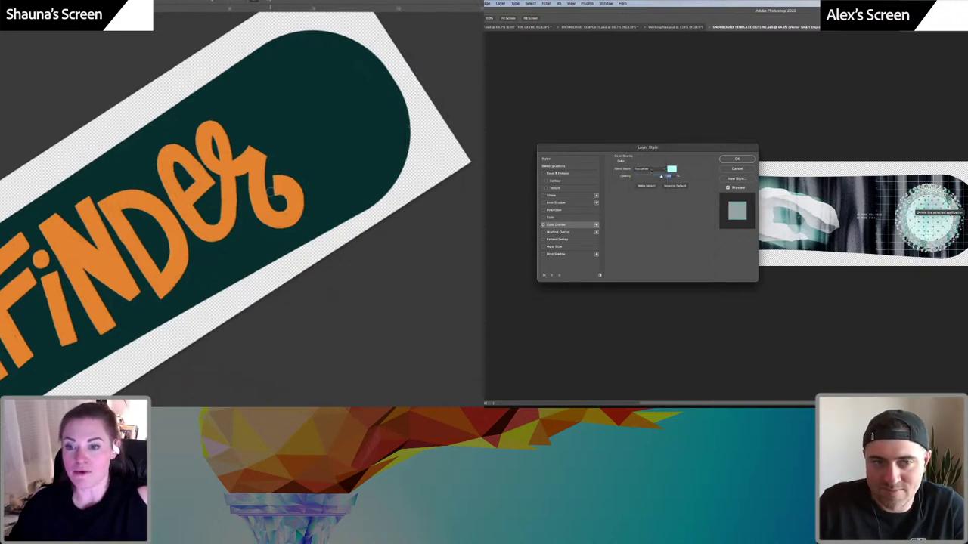
{"action": "left_click", "coordinate": [650, 170]}
{"action": "left_click", "coordinate": [652, 174]}
{"action": "left_click", "coordinate": [650, 170]}
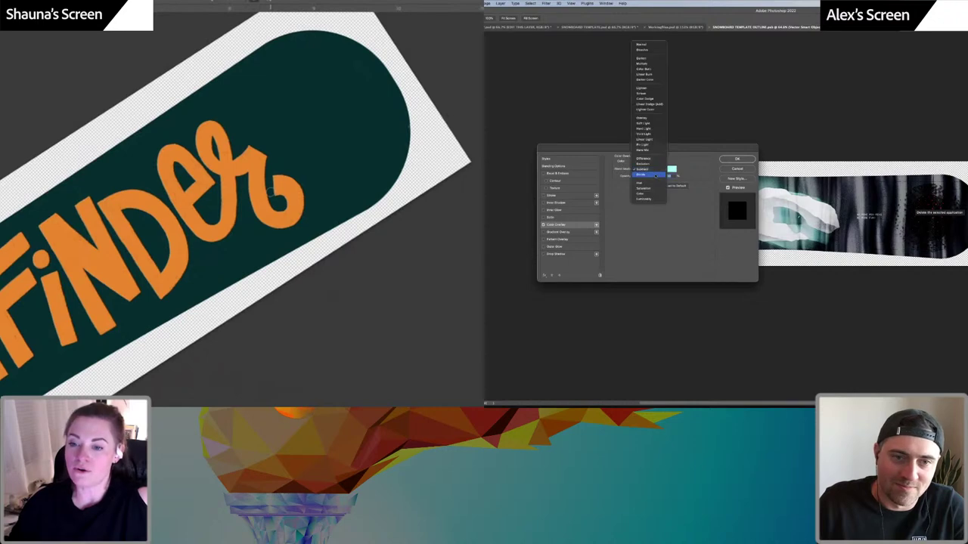
{"action": "left_click", "coordinate": [649, 179]}
Set the color overlay's blend mode to Hue and apply the layer style to the dotted circle graphic
{"action": "left_click", "coordinate": [658, 170]}
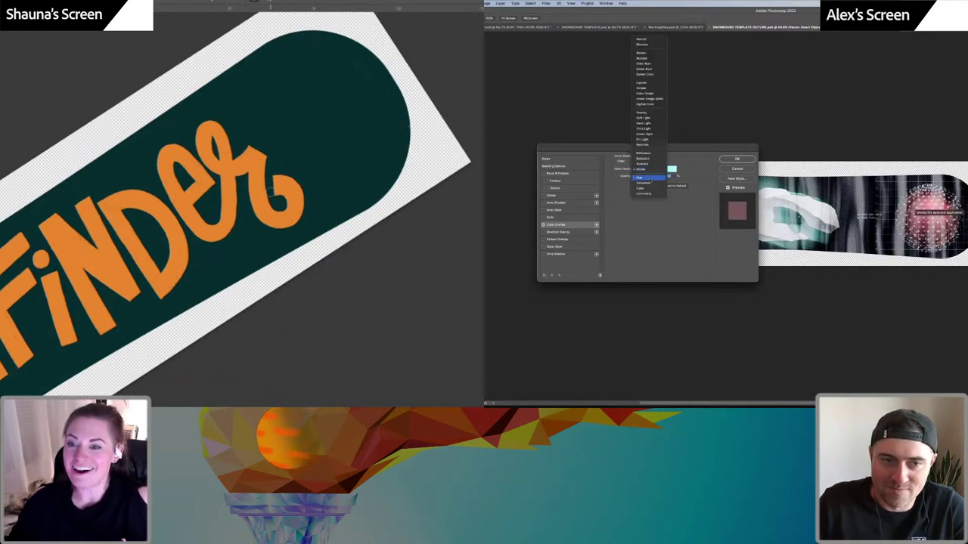
{"action": "left_click", "coordinate": [652, 176]}
{"action": "left_click", "coordinate": [651, 171]}
{"action": "left_click", "coordinate": [651, 180]}
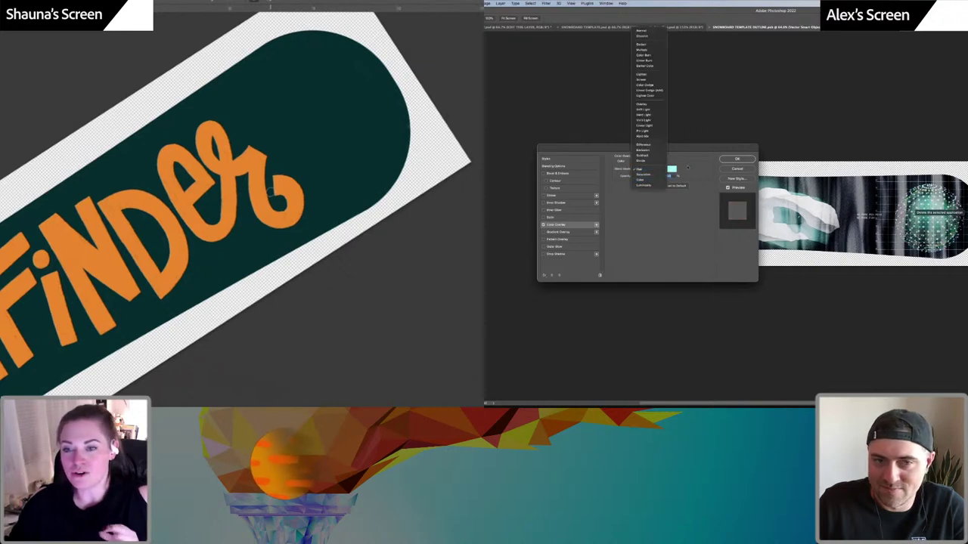
{"action": "left_click", "coordinate": [729, 160]}
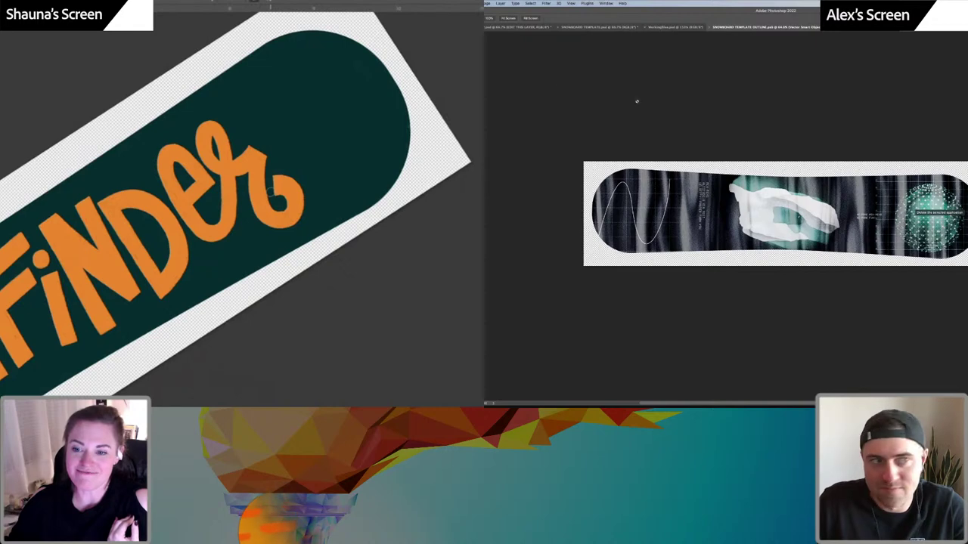
{"action": "key", "text": "v"}
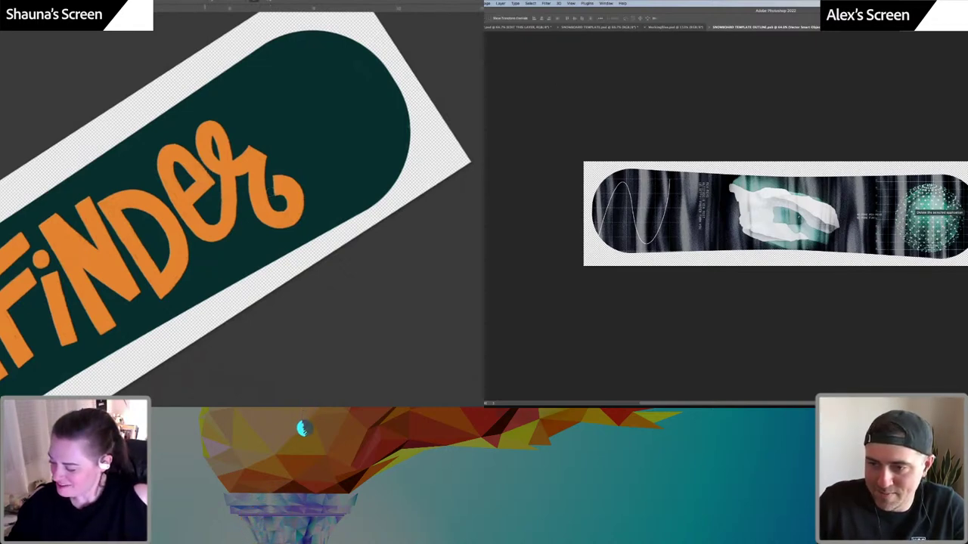
{"action": "left_click_drag", "start_coordinate": [270, 212], "coordinate": [363, 126]}
{"action": "left_click_drag", "start_coordinate": [313, 166], "coordinate": [353, 126]}
{"action": "scroll", "coordinate": [354, 124], "scroll_direction": "down", "scroll_amount": 3}
{"action": "scroll", "coordinate": [354, 124], "scroll_direction": "left", "scroll_amount": 4}
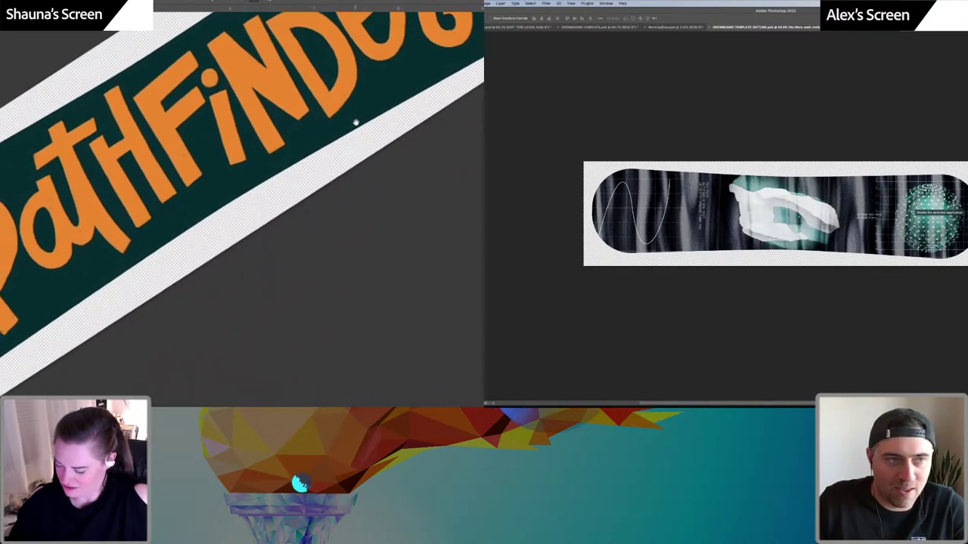
{"action": "key", "text": "Escape"}
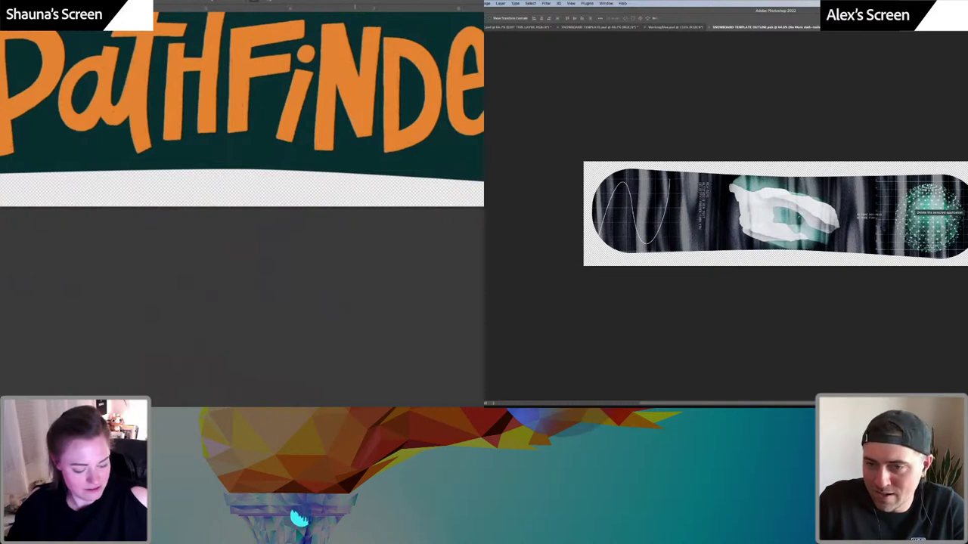
{"action": "mouse_move", "coordinate": [273, 199]}
{"action": "left_mouse_down"}
{"action": "mouse_move", "coordinate": [266, 307]}
{"action": "mouse_move", "coordinate": [276, 308]}
{"action": "left_mouse_up"}
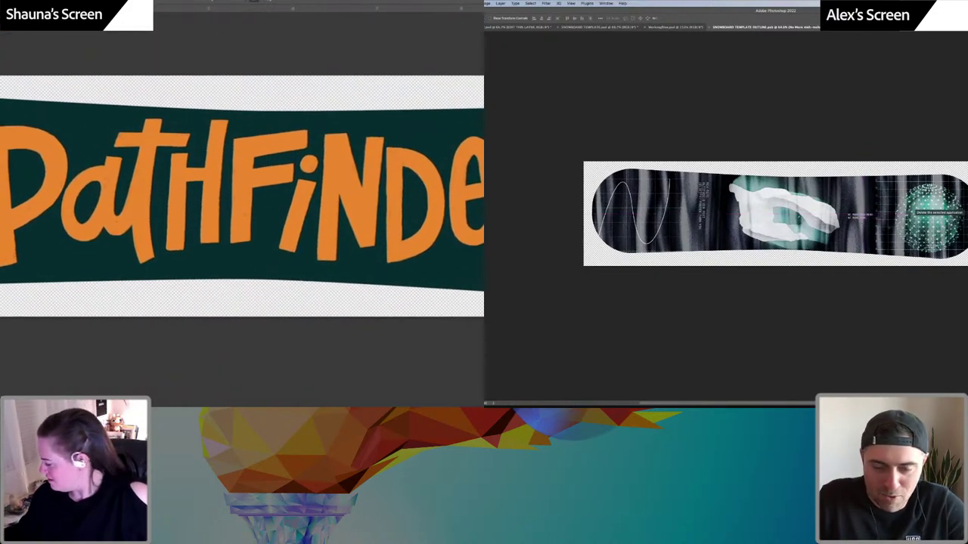
Rotate the small text block between the hand and the dotted circle to vertical and place it beside the grid
{"action": "key", "text": "super+t"}
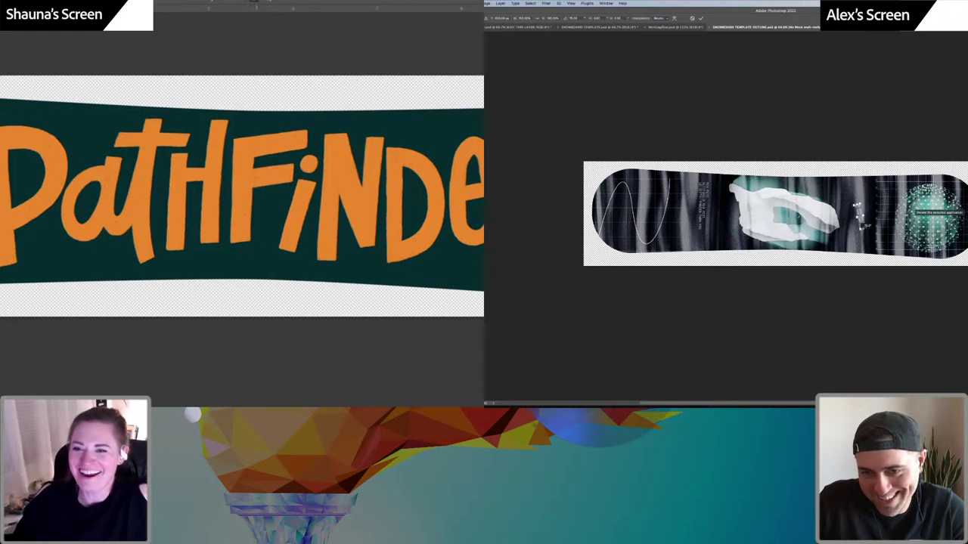
{"action": "mouse_move", "coordinate": [861, 229]}
{"action": "left_mouse_down"}
{"action": "mouse_move", "coordinate": [693, 204]}
{"action": "mouse_move", "coordinate": [873, 216]}
{"action": "left_mouse_up"}
{"action": "key", "text": "Return"}
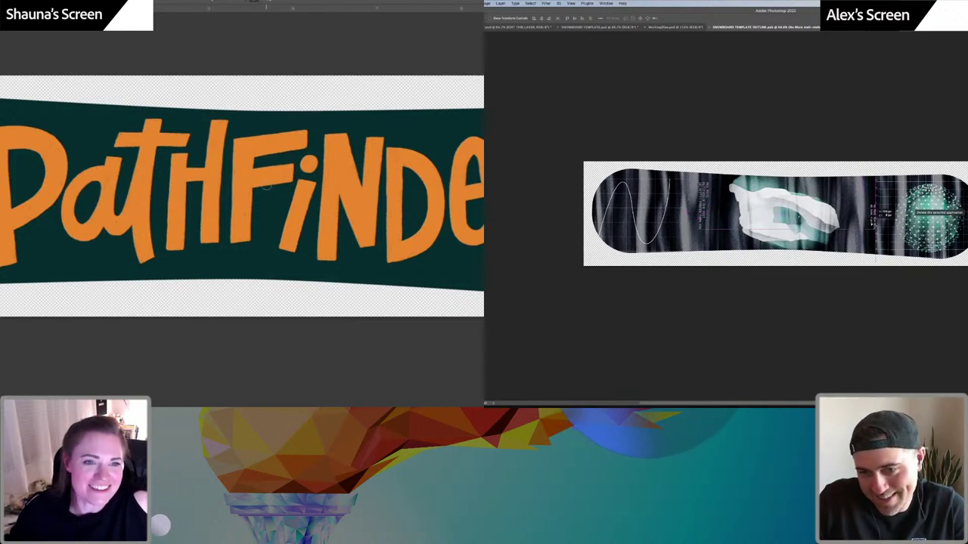
Rotate the small text block between the hand and the dotted circle back to horizontal and place it beside the hand
{"action": "key", "text": "ctrl+t"}
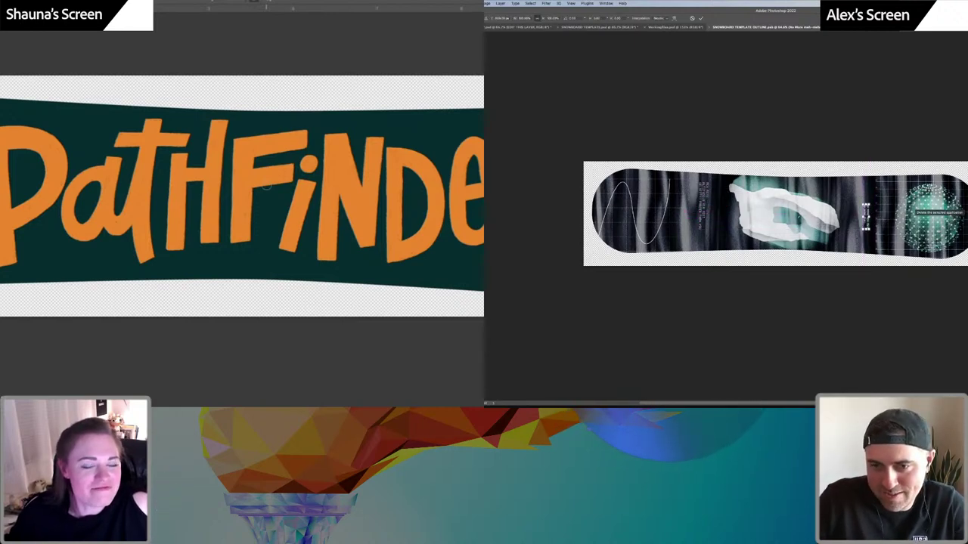
{"action": "left_click_drag", "start_coordinate": [866, 224], "coordinate": [866, 212]}
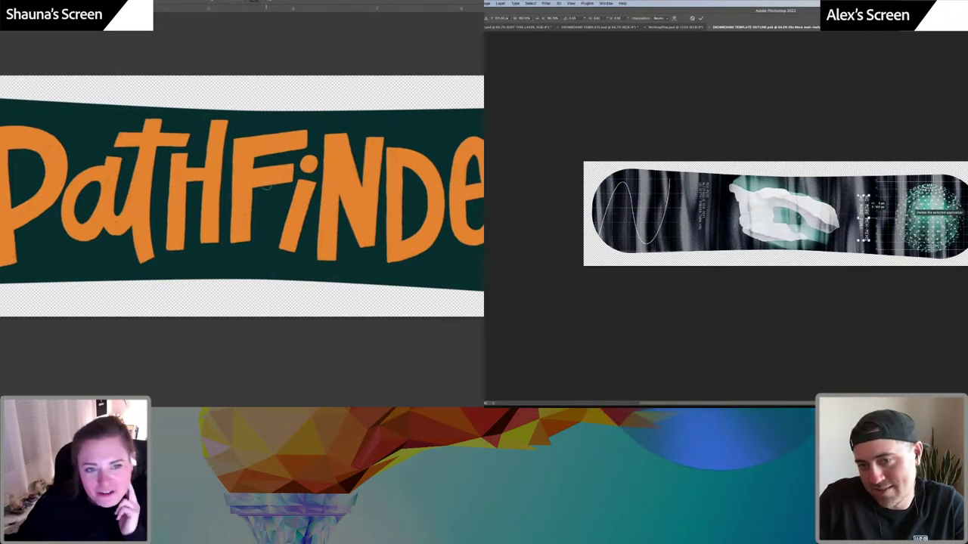
{"action": "key", "text": "Return"}
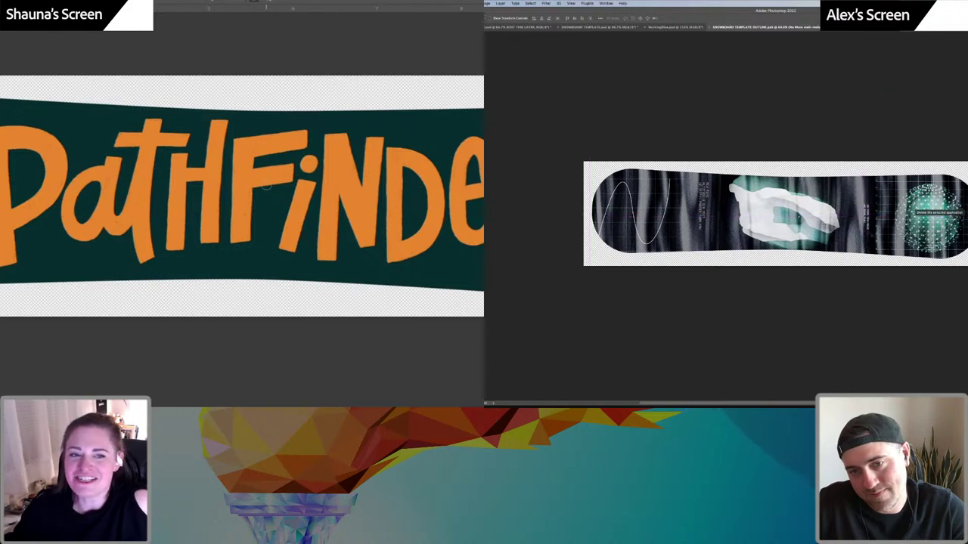
{"action": "key", "text": "super+t"}
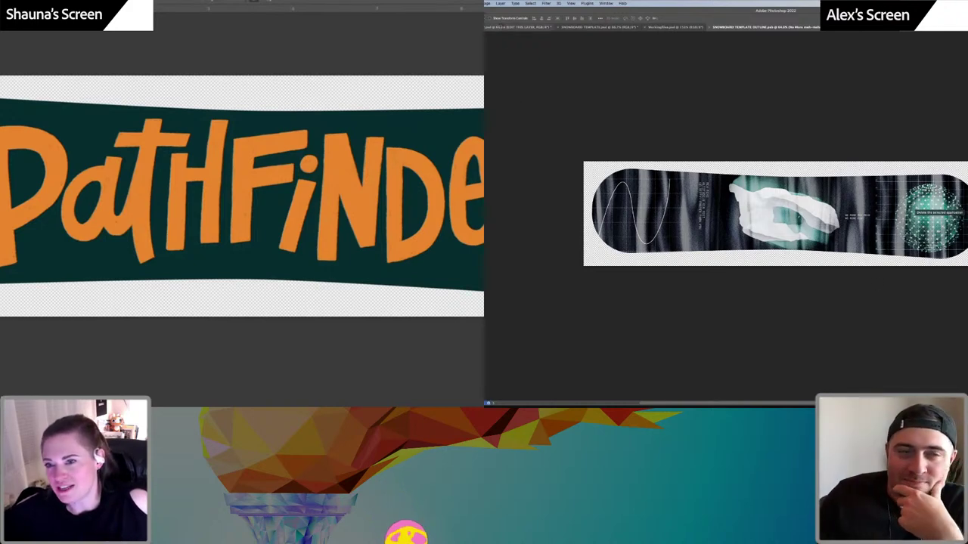
Review the board design on the snowboarder mockup and return to the board artwork
{"action": "left_click", "coordinate": [502, 28]}
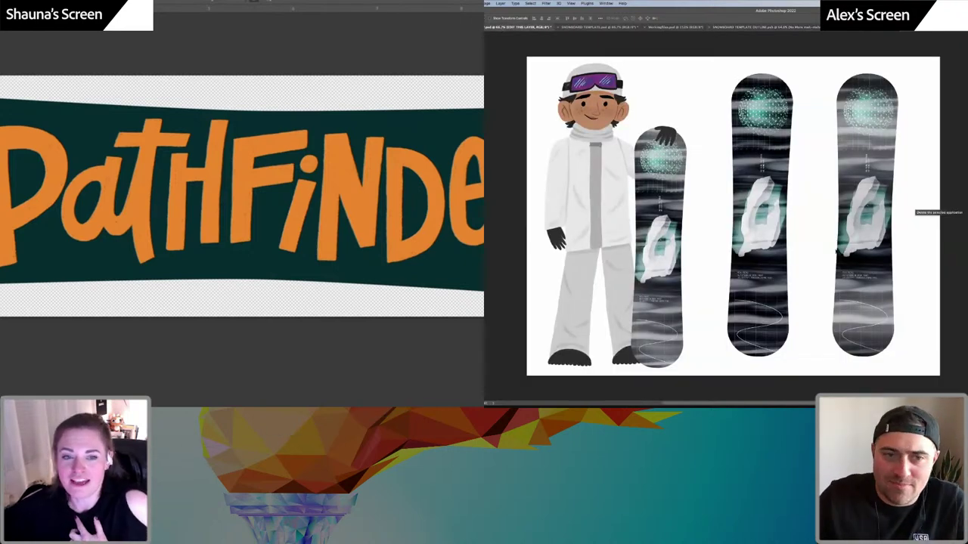
{"action": "left_click", "coordinate": [669, 31]}
{"action": "left_click", "coordinate": [717, 32]}
{"action": "left_click", "coordinate": [718, 32]}
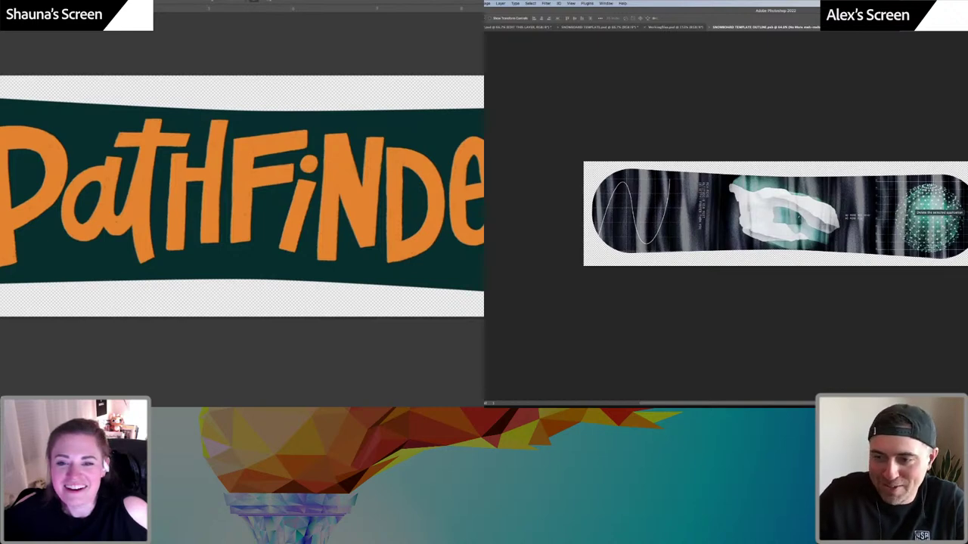
Toggle the board's artwork layers, including the vertical text near the wave, off and on to compare the design without them
{"action": "key", "text": "super+z"}
{"action": "key", "text": "super+shift+z"}
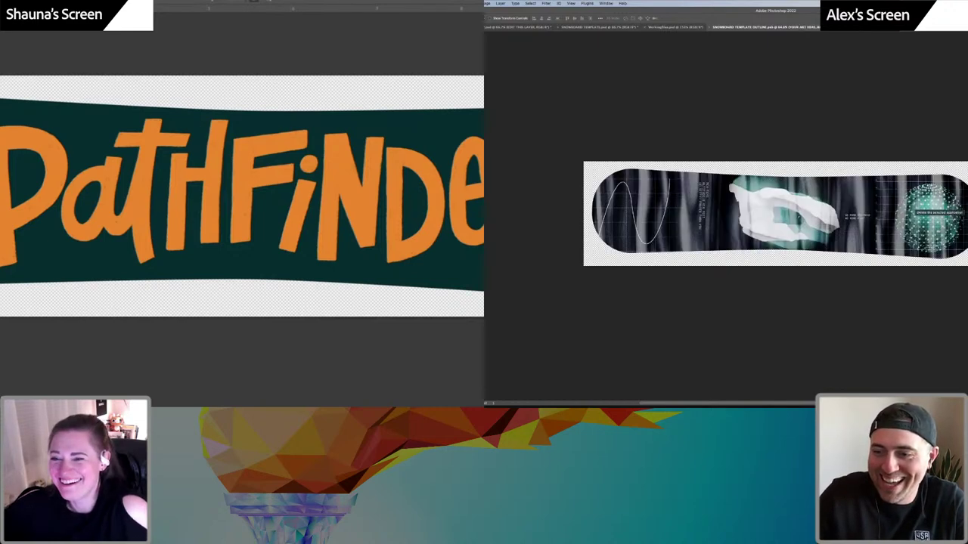
{"action": "key", "text": "super+comma"}
{"action": "key", "text": "super+comma"}
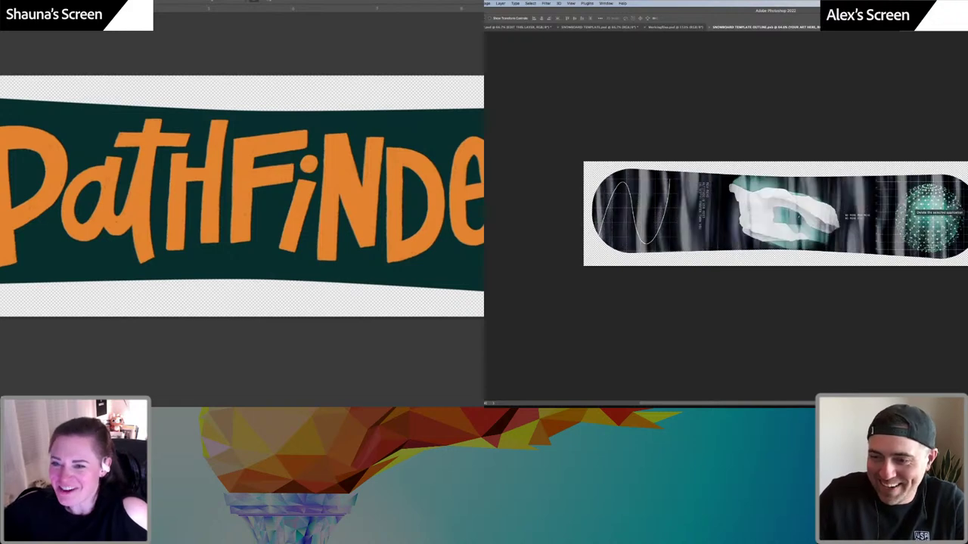
{"action": "key", "text": "super+comma"}
{"action": "key", "text": "super+comma"}
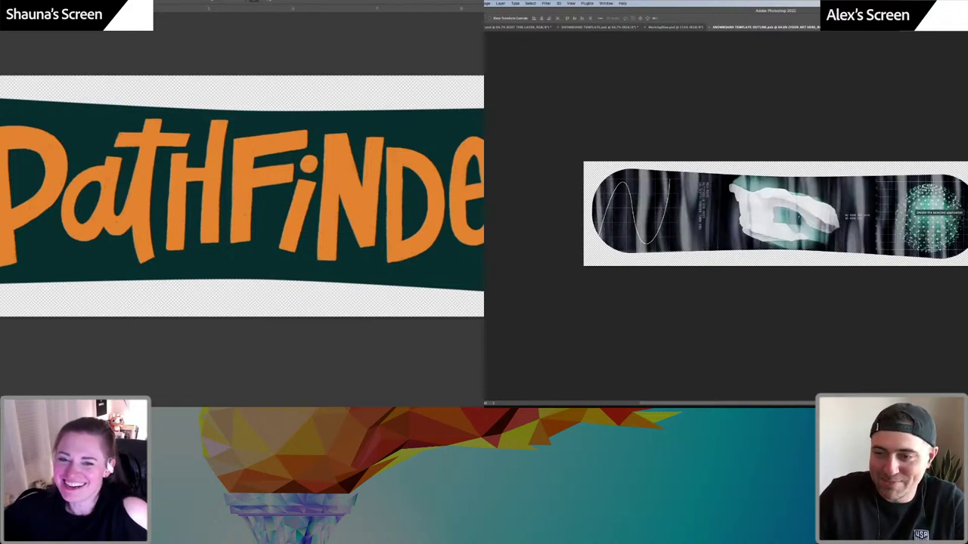
{"action": "key", "text": "super+comma"}
{"action": "key", "text": "super+comma"}
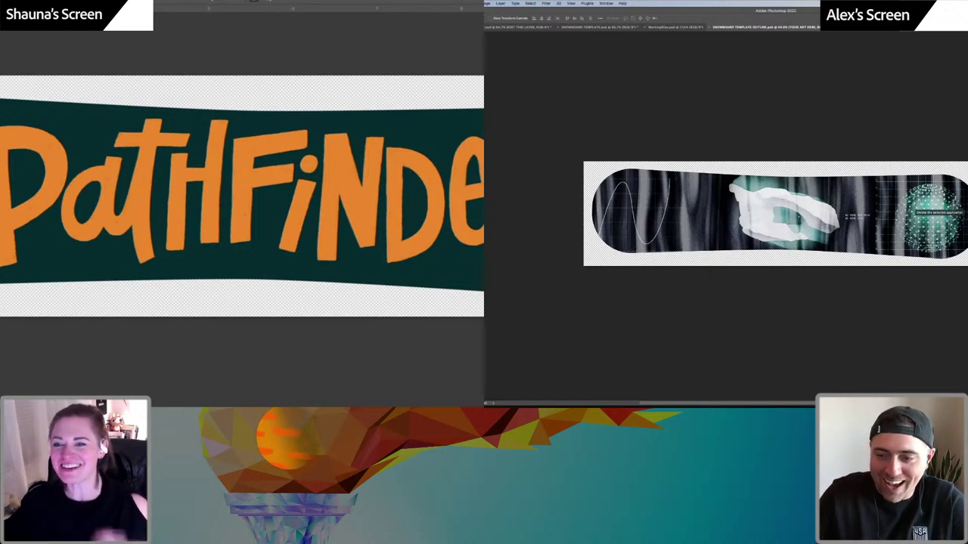
{"action": "key", "text": "super+comma"}
{"action": "key", "text": "ctrl+z"}
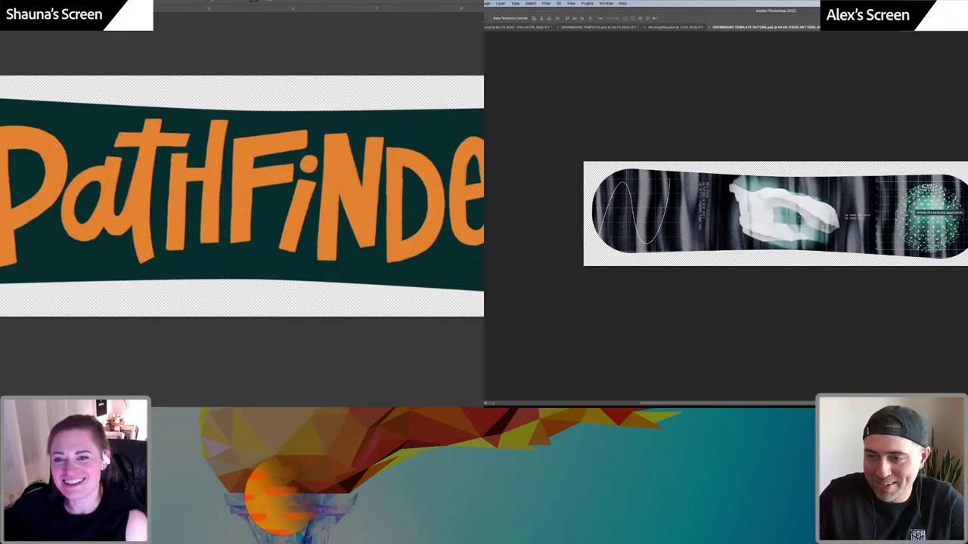
{"action": "key", "text": "super+comma"}
{"action": "key", "text": "super+comma"}
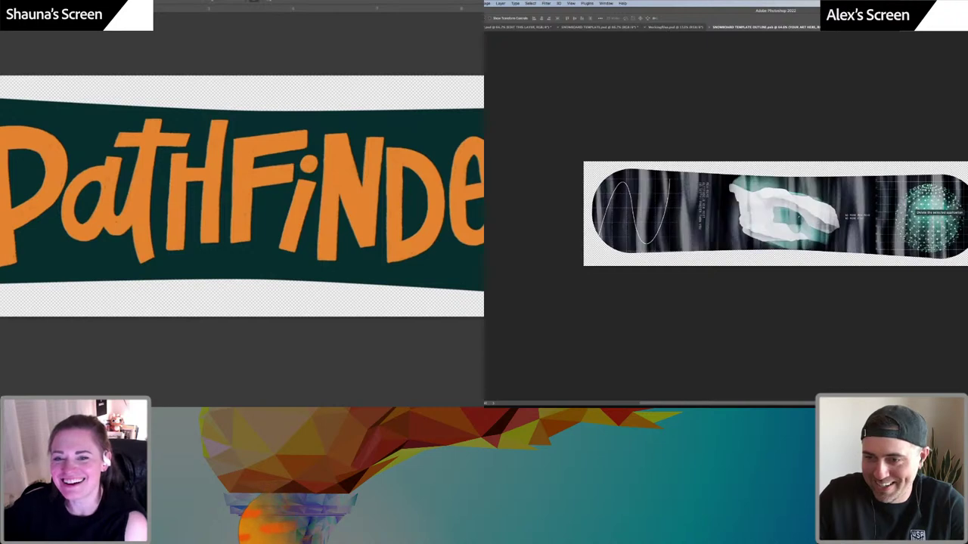
{"action": "key", "text": "super+comma"}
{"action": "key", "text": "super+comma"}
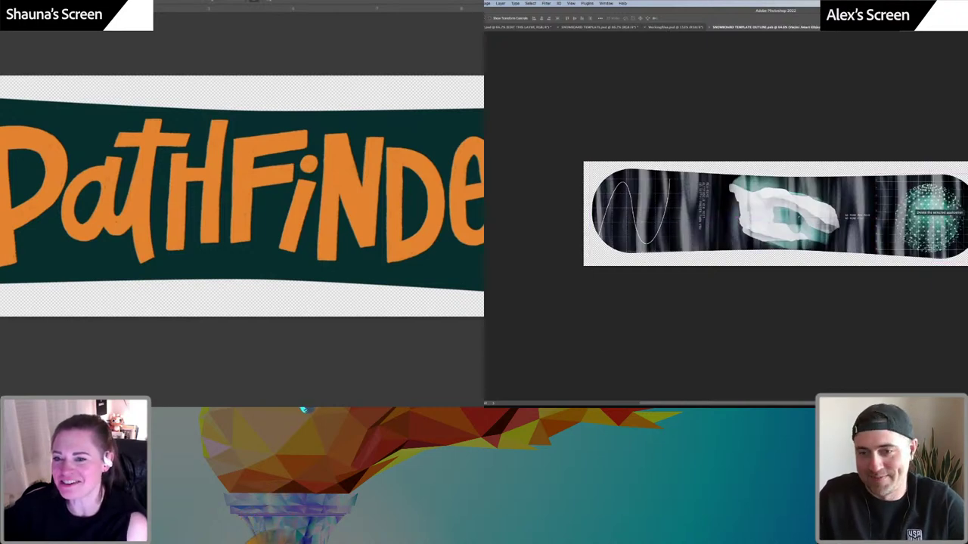
Rotate the dotted circle graphic and reposition it near the end of the board
{"action": "key", "text": "ctrl+t"}
{"action": "left_click_drag", "start_coordinate": [965, 269], "coordinate": [883, 280]}
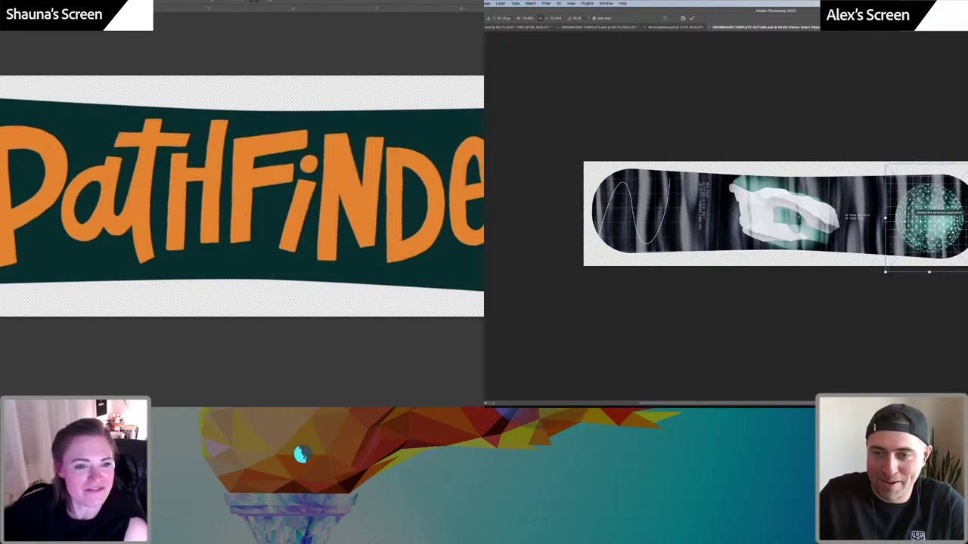
{"action": "left_click_drag", "start_coordinate": [917, 233], "coordinate": [926, 234]}
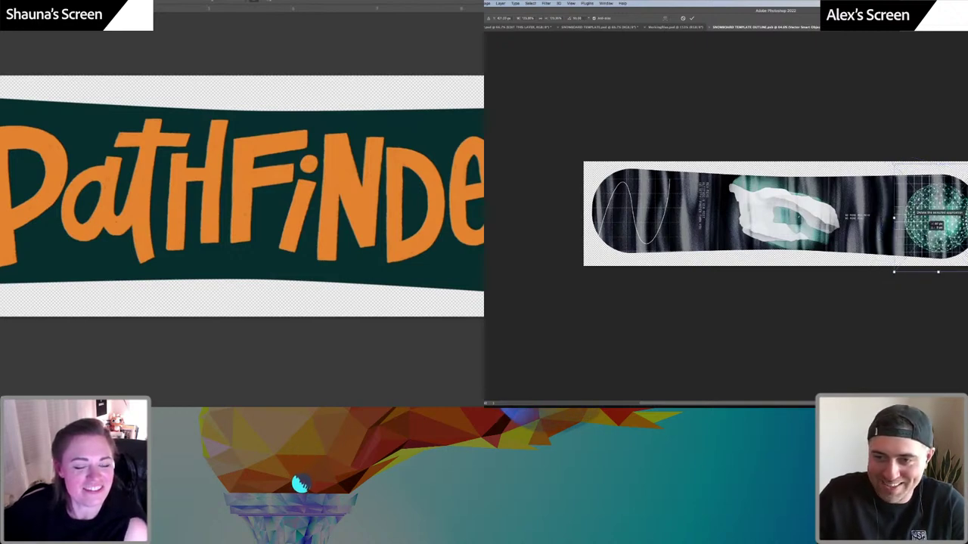
{"action": "key", "text": "Return"}
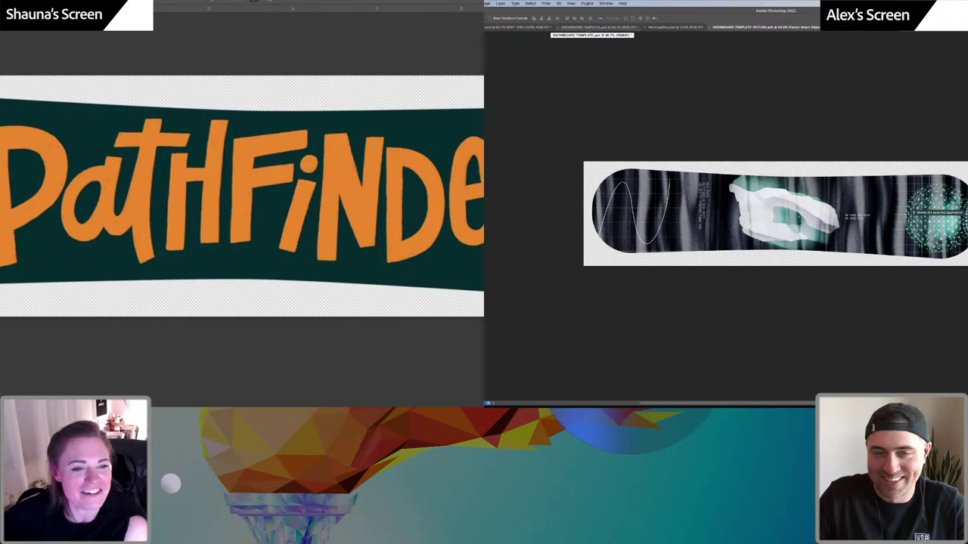
Switch to the snowboarder mockup document and save it
{"action": "left_click", "coordinate": [522, 28]}
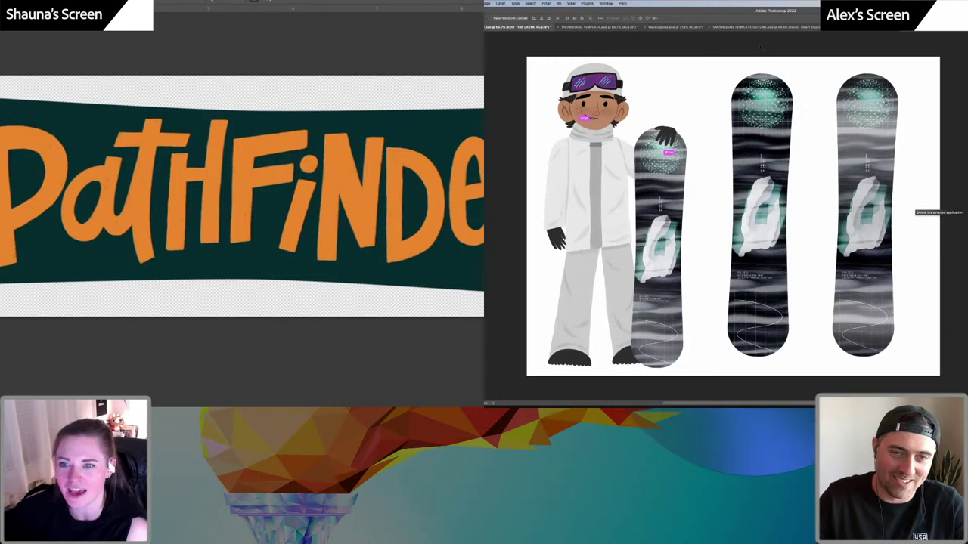
{"action": "key", "text": "ctrl+s"}
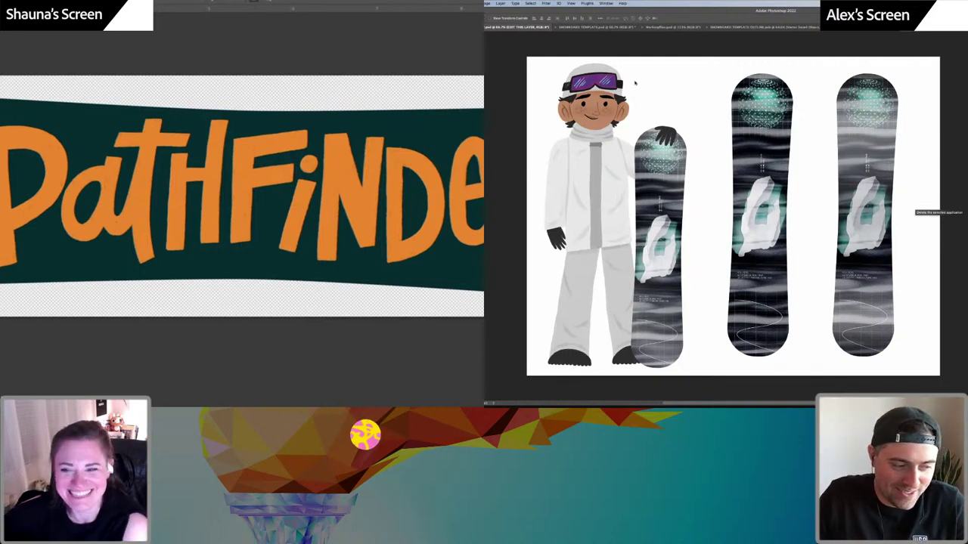
Compare the board artwork, the blank snowboard template and the snowboarder mockup
{"action": "left_click", "coordinate": [719, 27]}
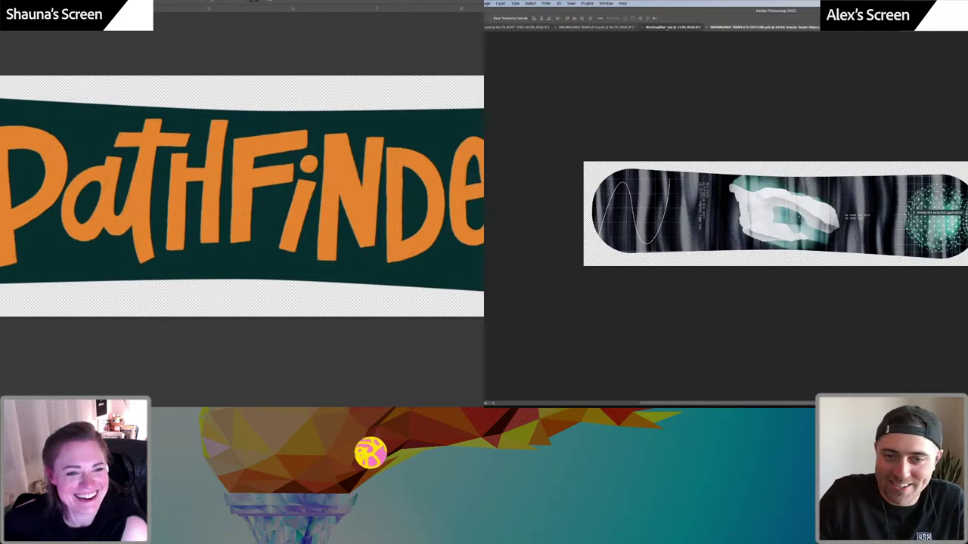
{"action": "left_click", "coordinate": [675, 27]}
{"action": "left_click", "coordinate": [737, 26]}
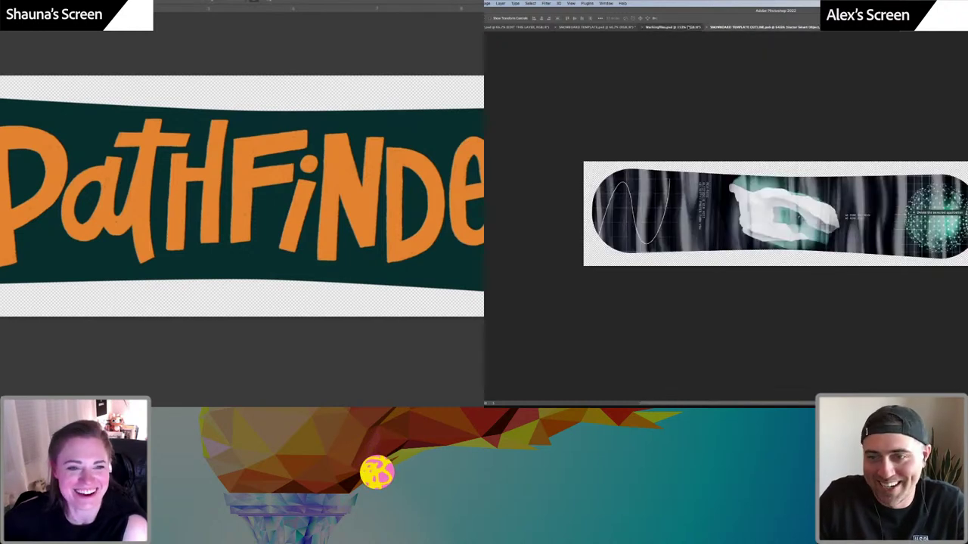
{"action": "left_click", "coordinate": [662, 26]}
{"action": "left_click", "coordinate": [738, 27]}
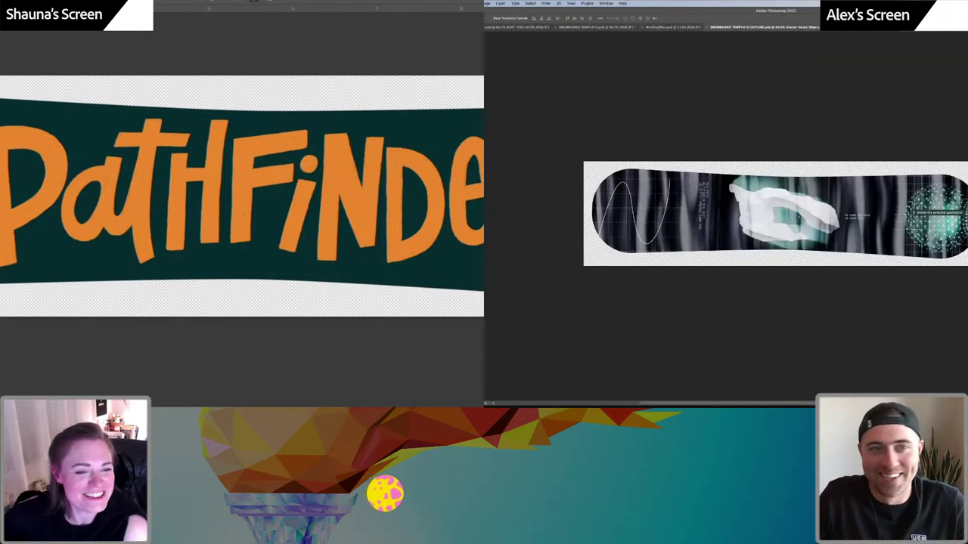
{"action": "left_click", "coordinate": [664, 27]}
{"action": "left_click", "coordinate": [597, 28]}
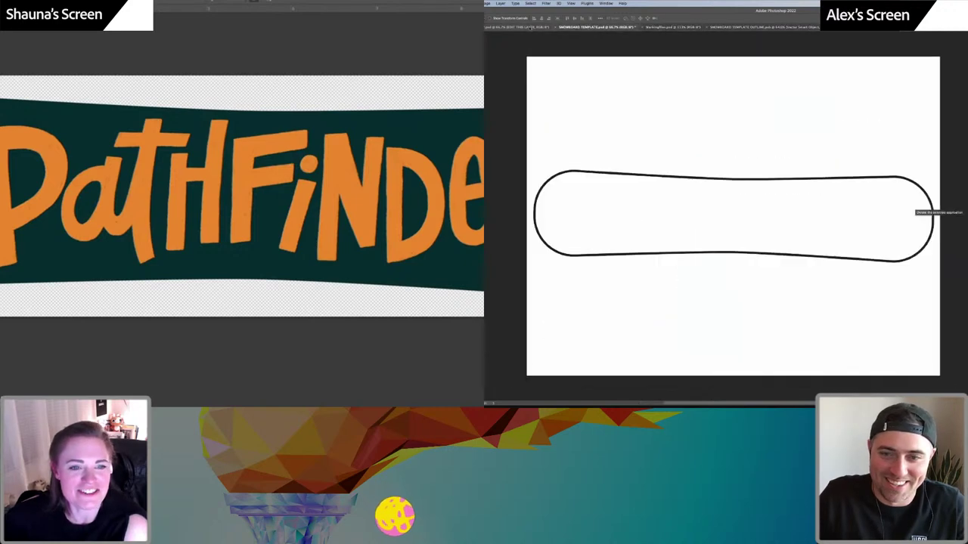
{"action": "left_click", "coordinate": [520, 27]}
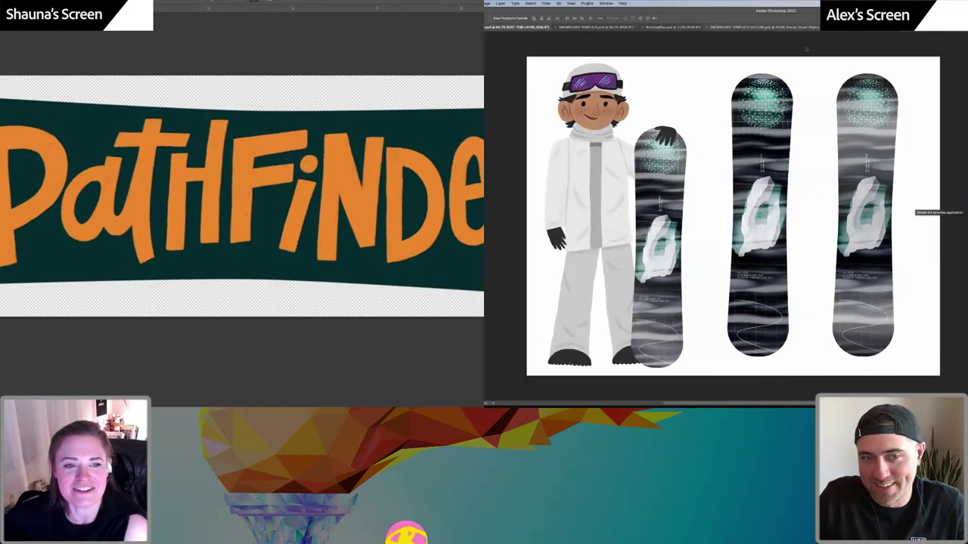
{"action": "left_click", "coordinate": [748, 27]}
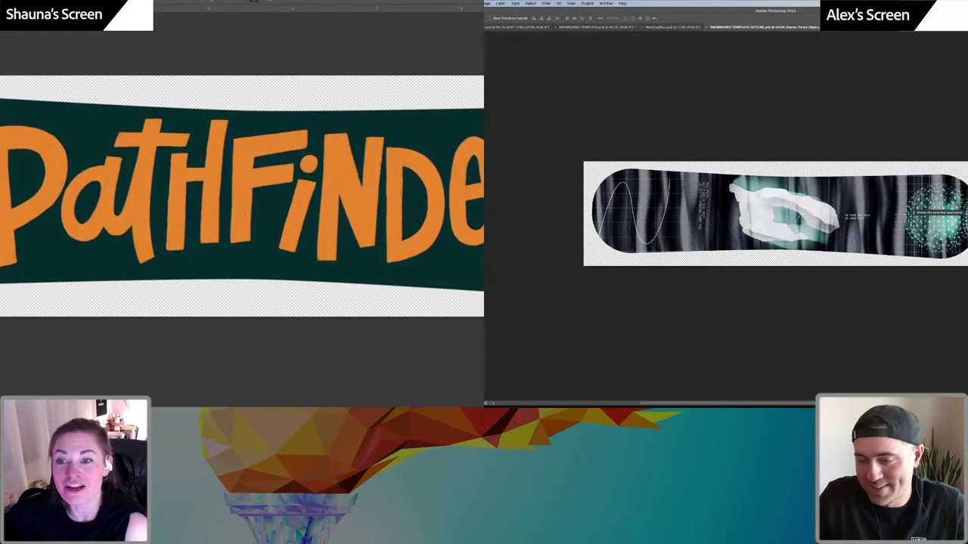
{"action": "left_click", "coordinate": [517, 27]}
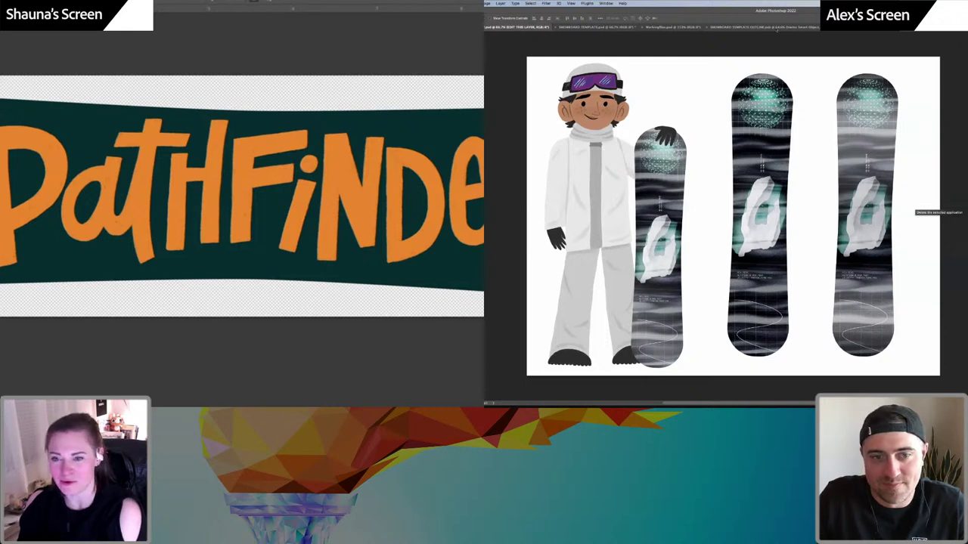
Add an olive solid color fill layer over the wood texture in the board artwork
{"action": "left_click", "coordinate": [775, 28]}
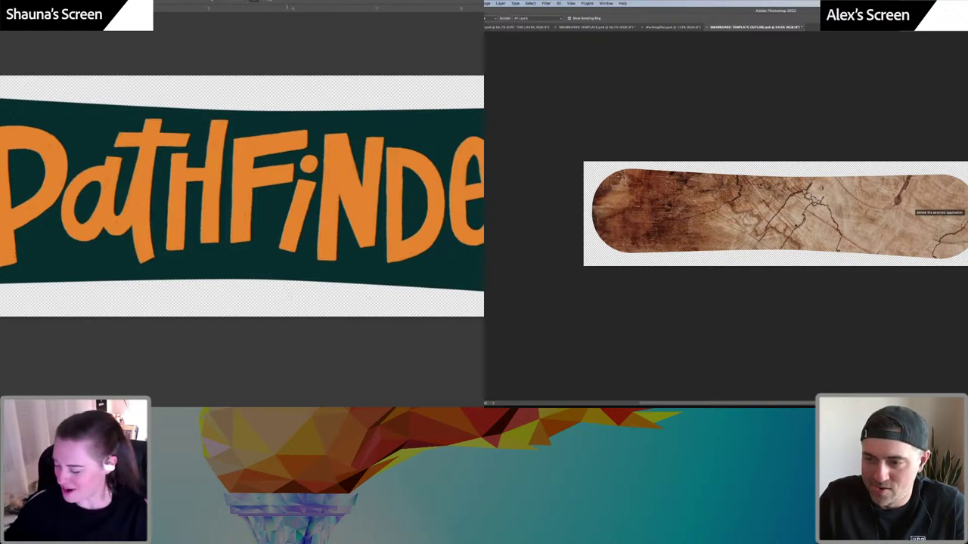
{"action": "key", "text": "ctrl+plus"}
{"action": "key", "text": "ctrl+plus"}
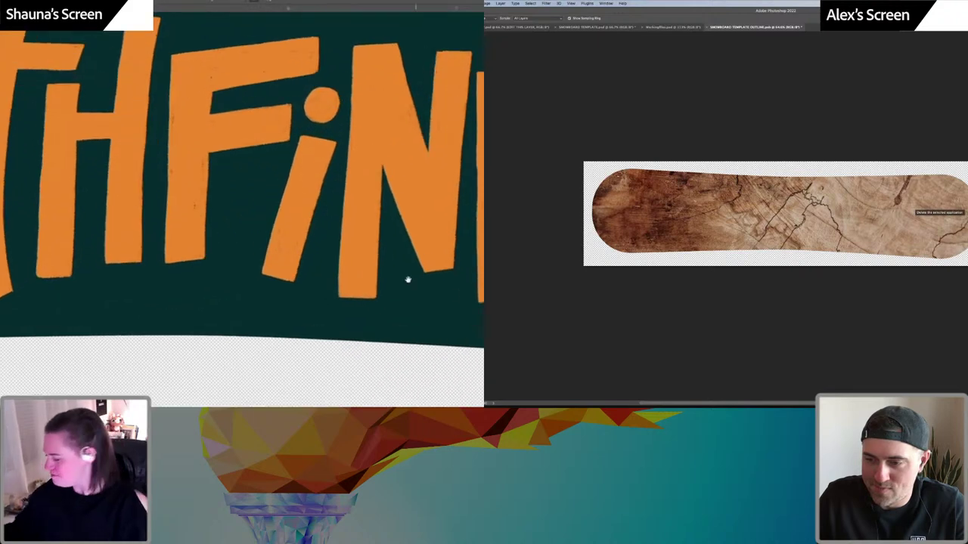
{"action": "left_click_drag", "start_coordinate": [180, 158], "coordinate": [752, 348]}
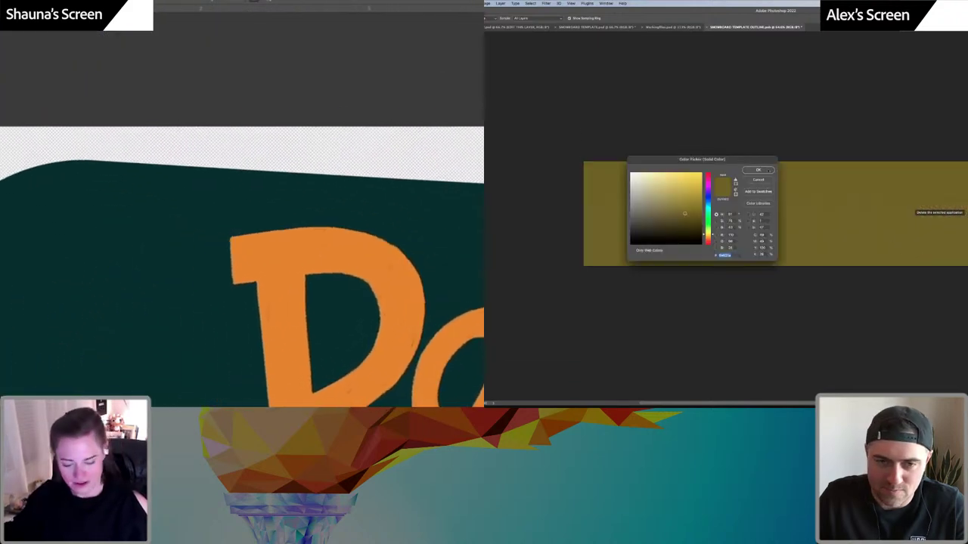
{"action": "scroll", "coordinate": [242, 266], "scroll_direction": "down", "scroll_amount": 2}
{"action": "left_click", "coordinate": [758, 169]}
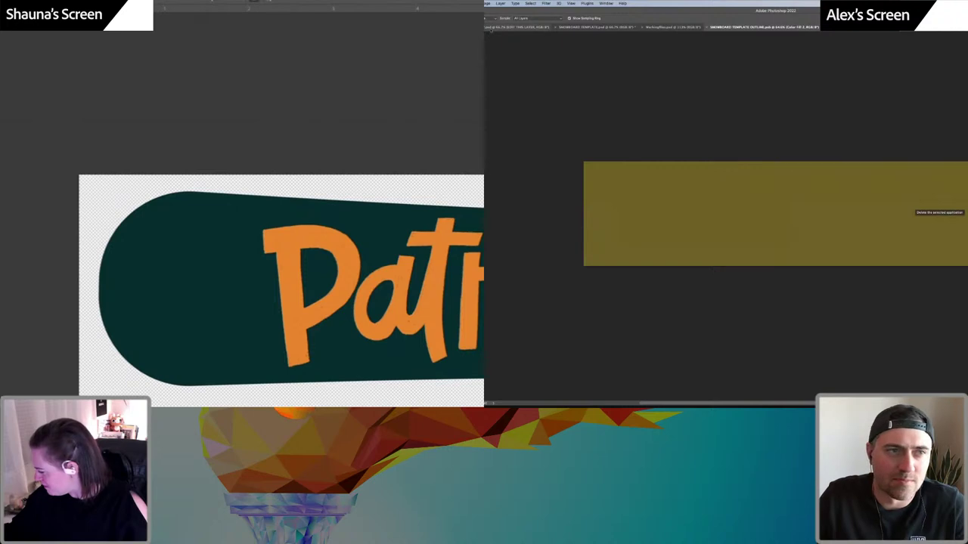
Paste the color palette swatches onto the Pathfinder board and sample the dark olive from the character sheet's palette
{"action": "left_click", "coordinate": [669, 27]}
{"action": "key", "text": "ctrl+v"}
{"action": "left_click", "coordinate": [825, 301]}
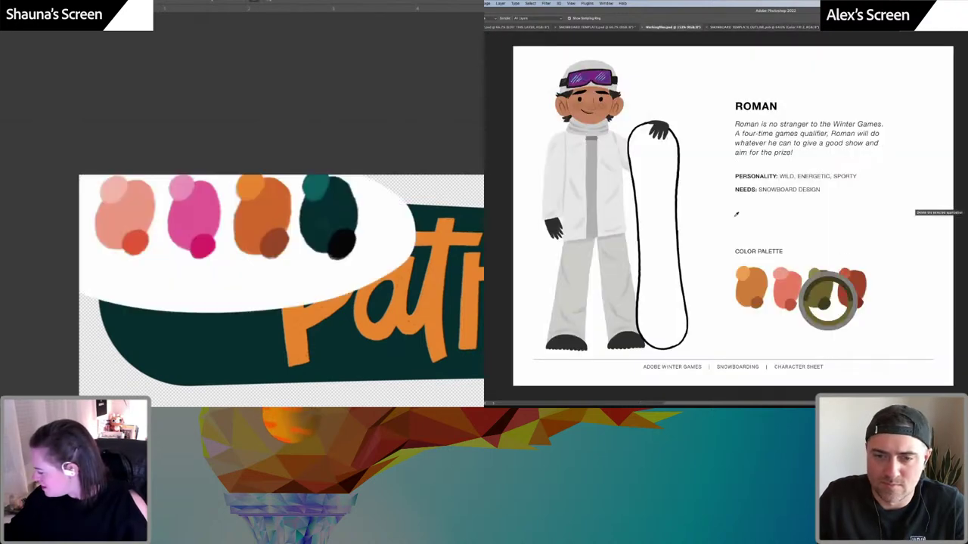
Shrink the pasted palette into the Pathfinder board's corner and change the other board's solid fill to a darker olive
{"action": "left_click", "coordinate": [764, 27]}
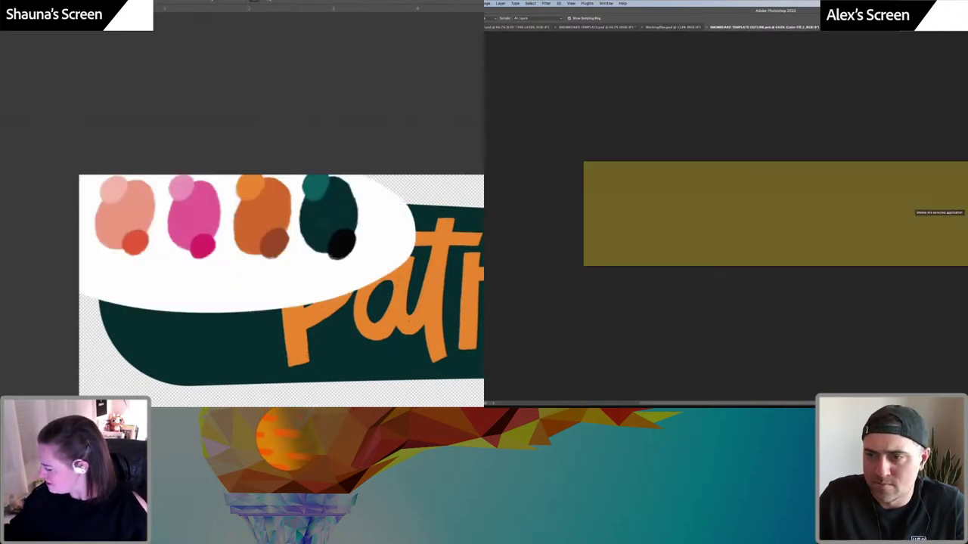
{"action": "double_click", "coordinate": [486, 212]}
{"action": "key", "text": "ctrl+t"}
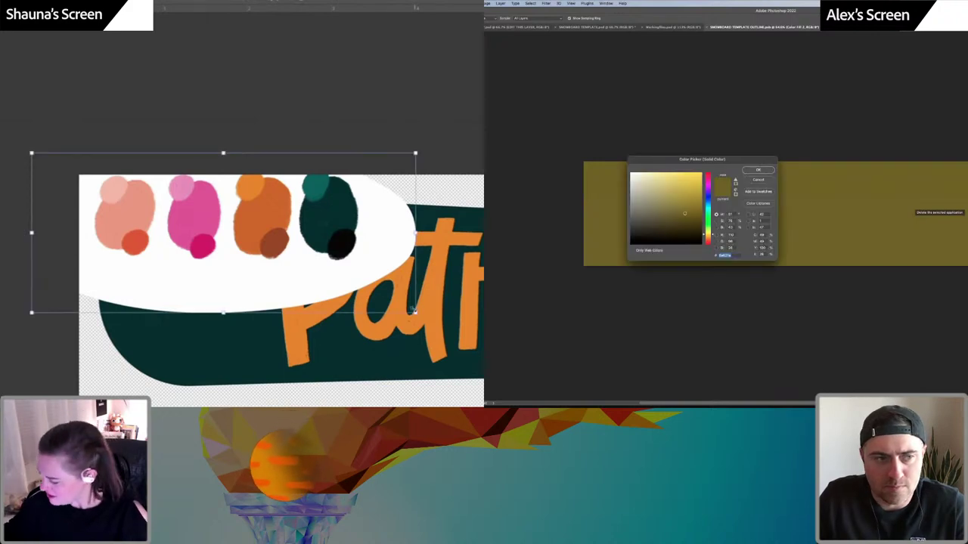
{"action": "left_click_drag", "start_coordinate": [415, 312], "coordinate": [188, 224]}
{"action": "left_click", "coordinate": [680, 226]}
{"action": "left_click", "coordinate": [753, 170]}
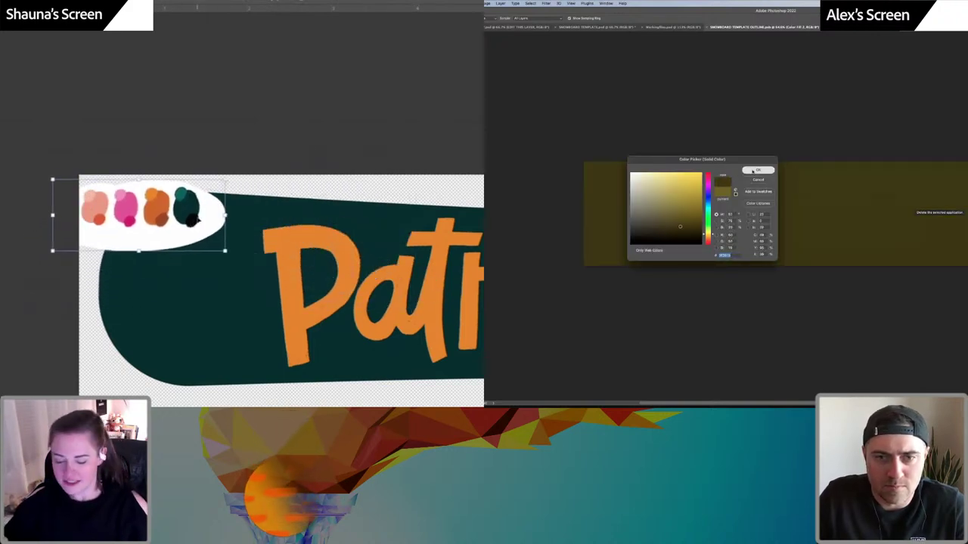
{"action": "key", "text": "Return"}
Sample the teal green from the Pathfinder board's pasted palette for painting, and consult the character sheet's color palette for the other board
{"action": "left_click", "coordinate": [672, 27]}
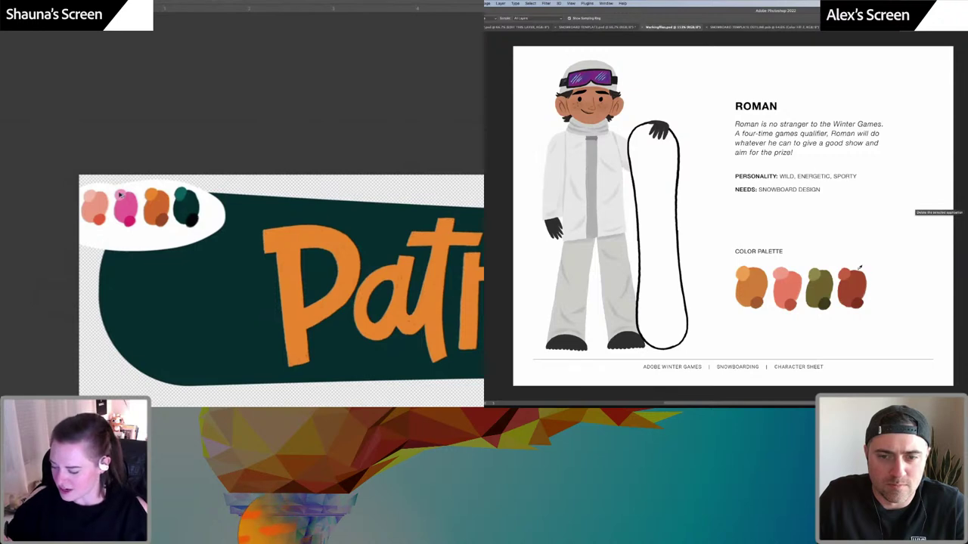
{"action": "key", "text": "i"}
{"action": "left_click", "coordinate": [791, 305]}
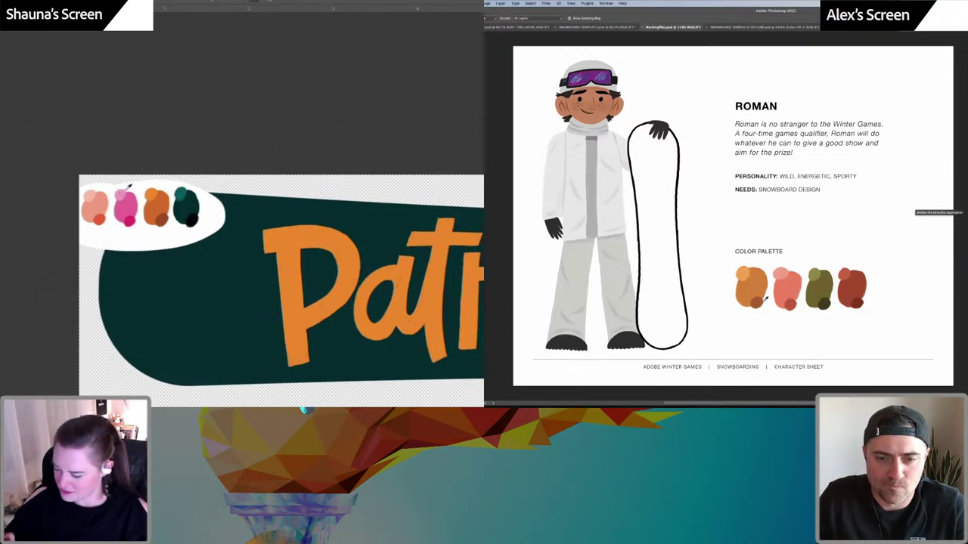
{"action": "left_click", "coordinate": [179, 198], "text": "alt"}
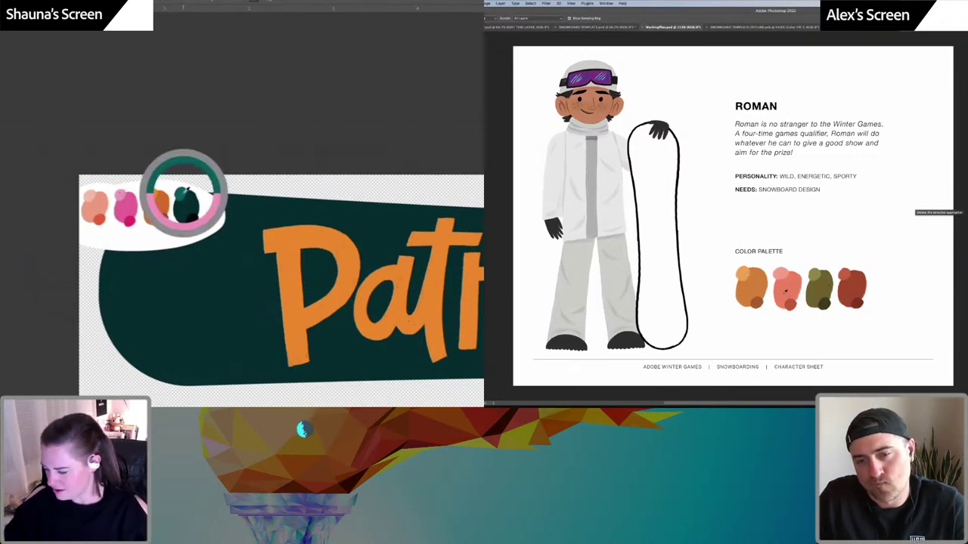
{"action": "left_click_drag", "start_coordinate": [205, 273], "coordinate": [239, 321]}
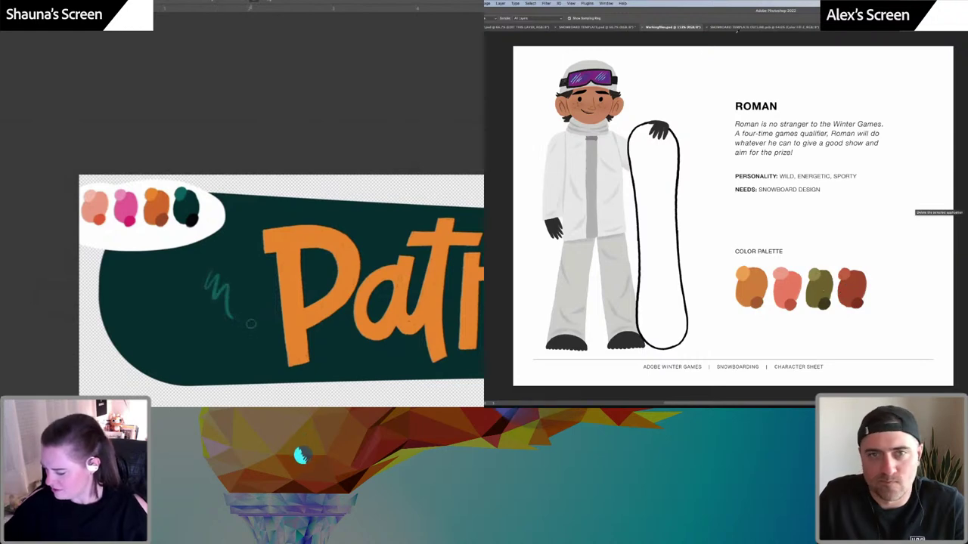
{"action": "left_click", "coordinate": [739, 28]}
{"action": "key", "text": "ctrl+z"}
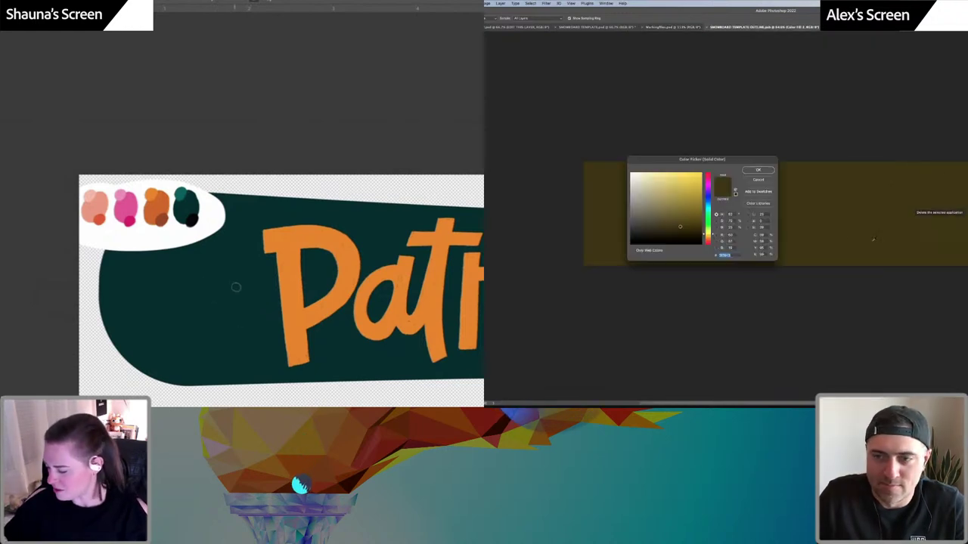
Set the other board's solid fill to a lighter olive and invert its mask to expose the wood texture
{"action": "left_click", "coordinate": [687, 212]}
{"action": "mouse_move", "coordinate": [240, 298]}
{"action": "left_mouse_down"}
{"action": "mouse_move", "coordinate": [227, 240]}
{"action": "mouse_move", "coordinate": [218, 276]}
{"action": "mouse_move", "coordinate": [248, 304]}
{"action": "left_mouse_up"}
{"action": "left_click", "coordinate": [758, 171]}
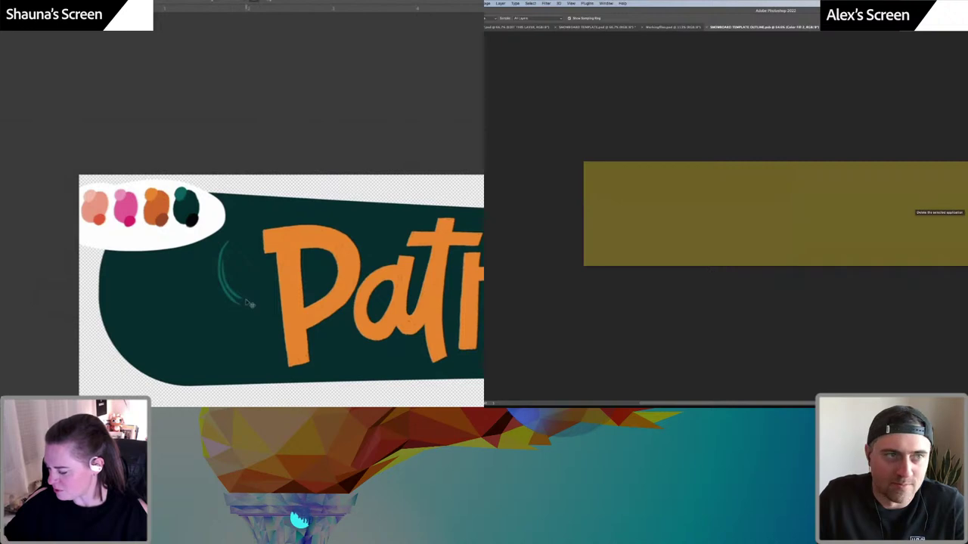
{"action": "key", "text": "ctrl+z"}
{"action": "key", "text": "v"}
{"action": "key", "text": "ctrl+z"}
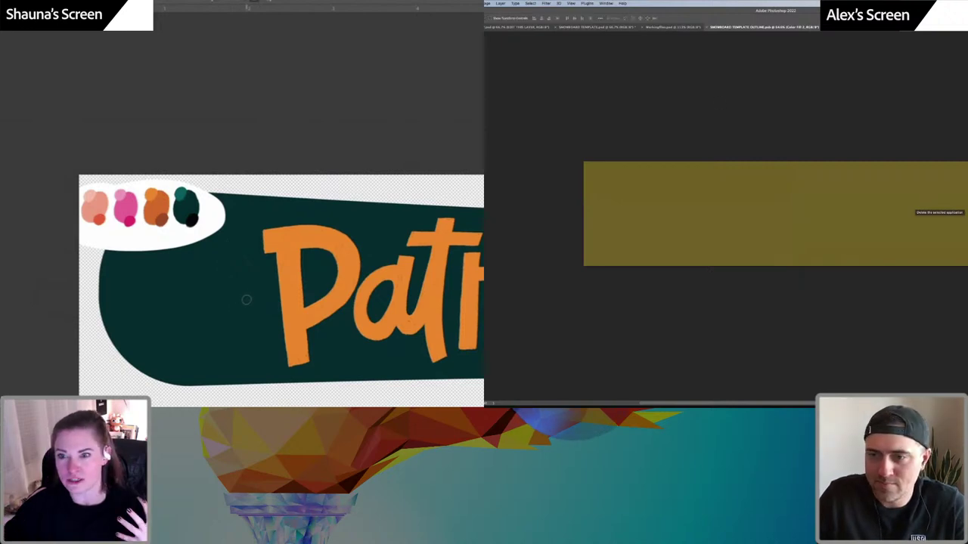
{"action": "key", "text": "super+i"}
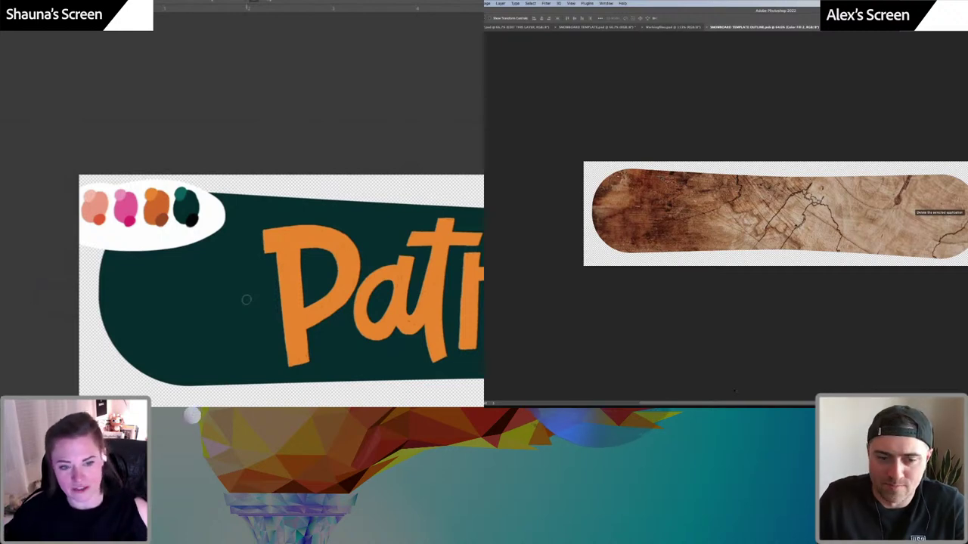
Examine the Adobe Stock HUD graphics, the wood board mockup and the open Illustrator documents for usable design elements
{"action": "left_click", "coordinate": [742, 397]}
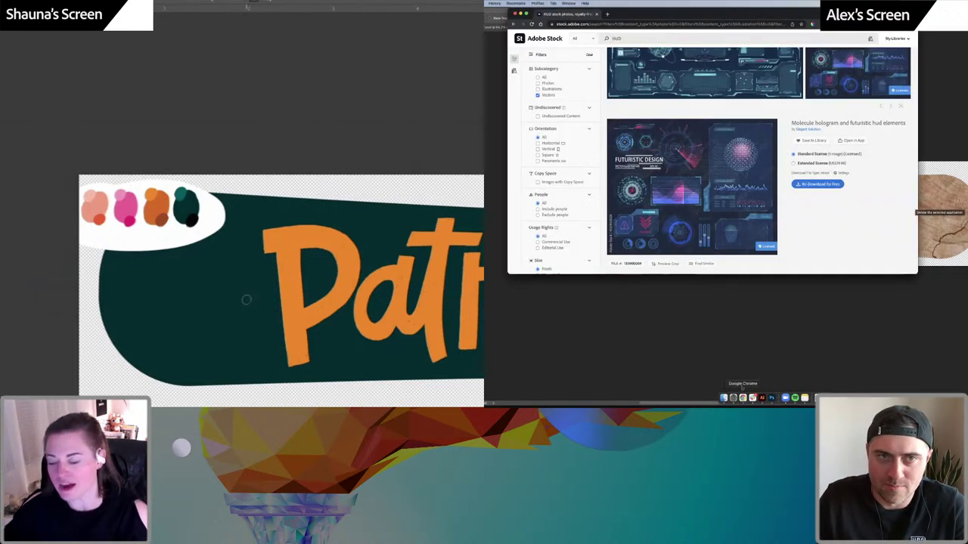
{"action": "left_click", "coordinate": [669, 319]}
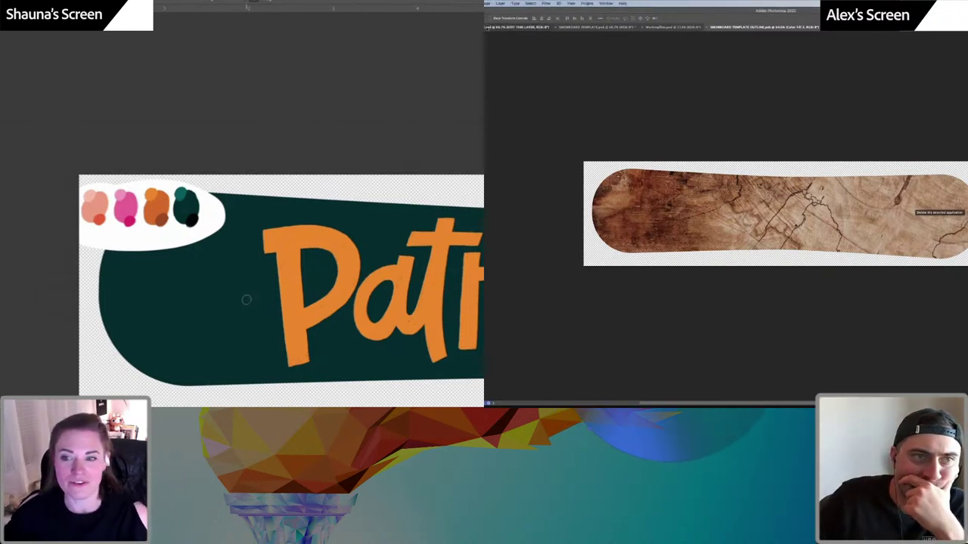
{"action": "left_click", "coordinate": [488, 28]}
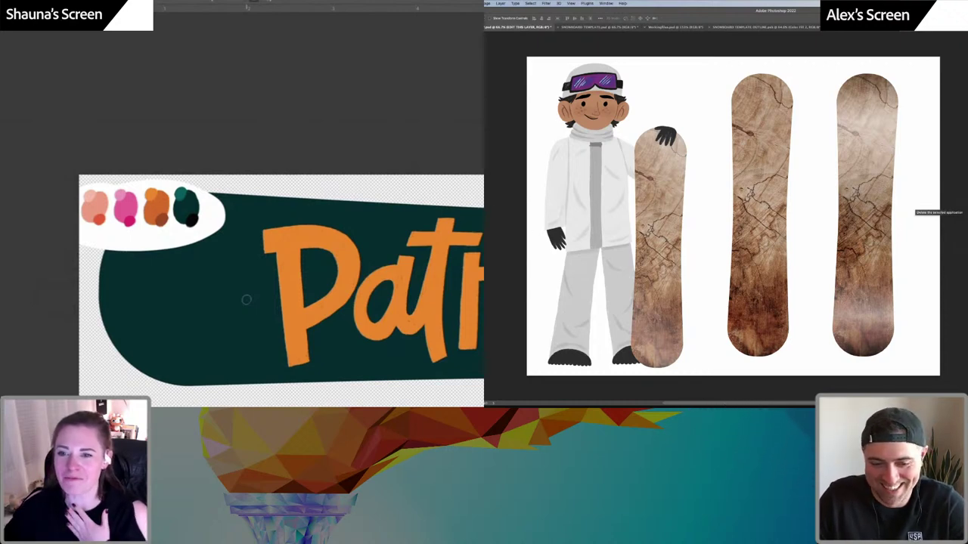
{"action": "mouse_move", "coordinate": [733, 400]}
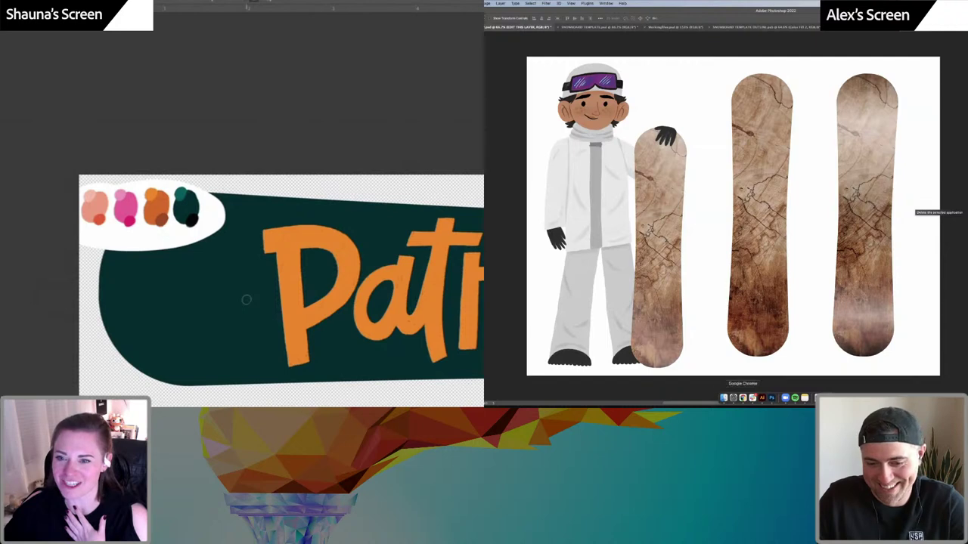
{"action": "left_click", "coordinate": [761, 398]}
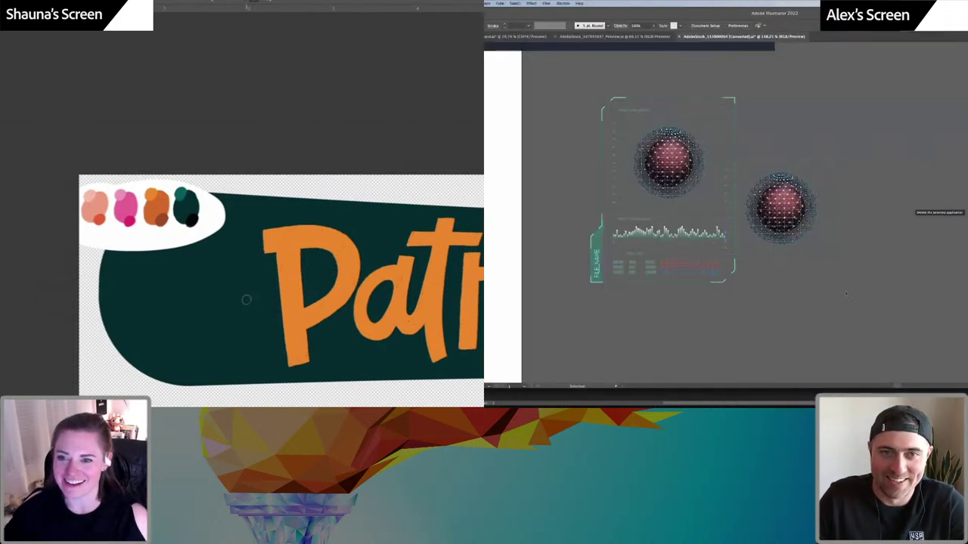
{"action": "left_click", "coordinate": [579, 36]}
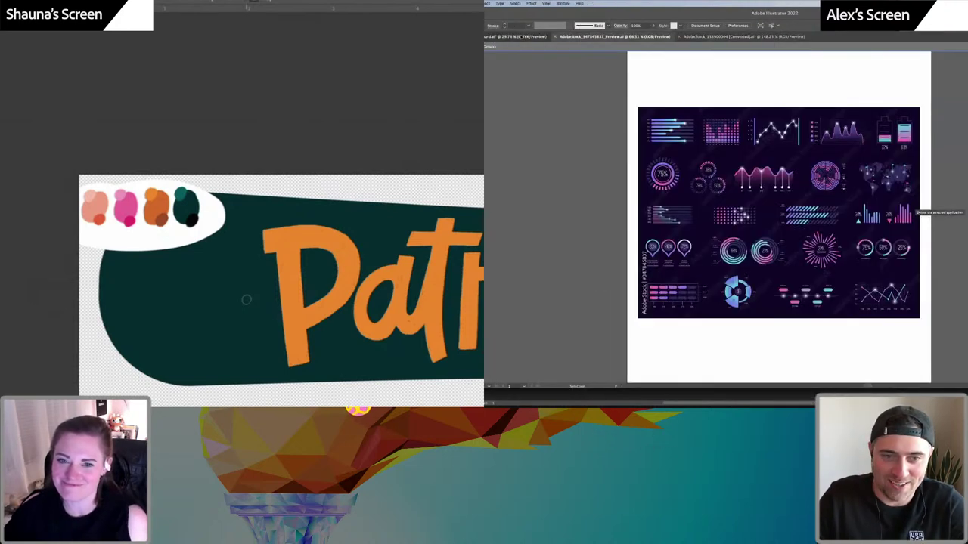
{"action": "left_click", "coordinate": [517, 36]}
{"action": "left_click", "coordinate": [710, 37]}
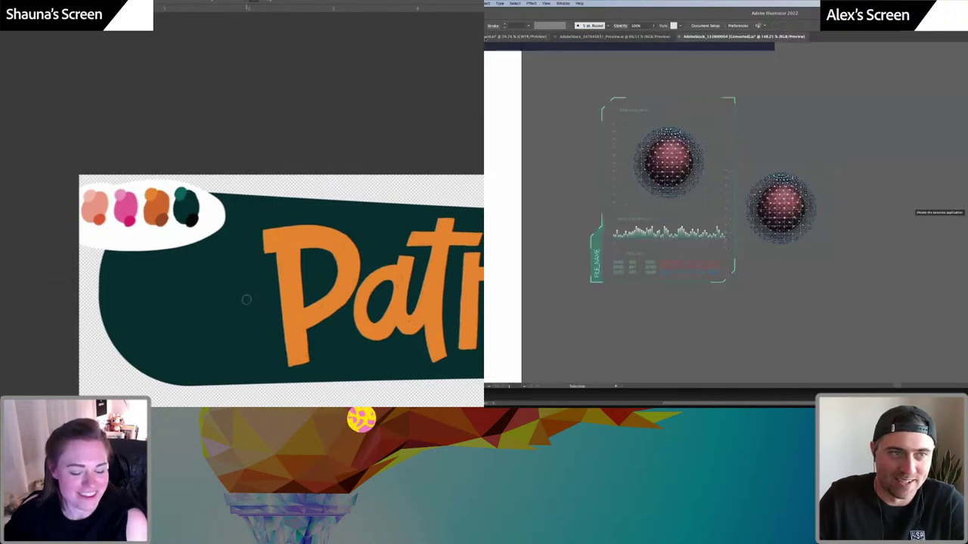
{"action": "left_click", "coordinate": [491, 37]}
Draw a tall black rectangle below the line grids on the Illustrator reference artboard
{"action": "left_click", "coordinate": [568, 164]}
{"action": "scroll", "coordinate": [568, 164], "scroll_direction": "down", "scroll_amount": 5}
{"action": "scroll", "coordinate": [632, 269], "scroll_direction": "left", "scroll_amount": 4}
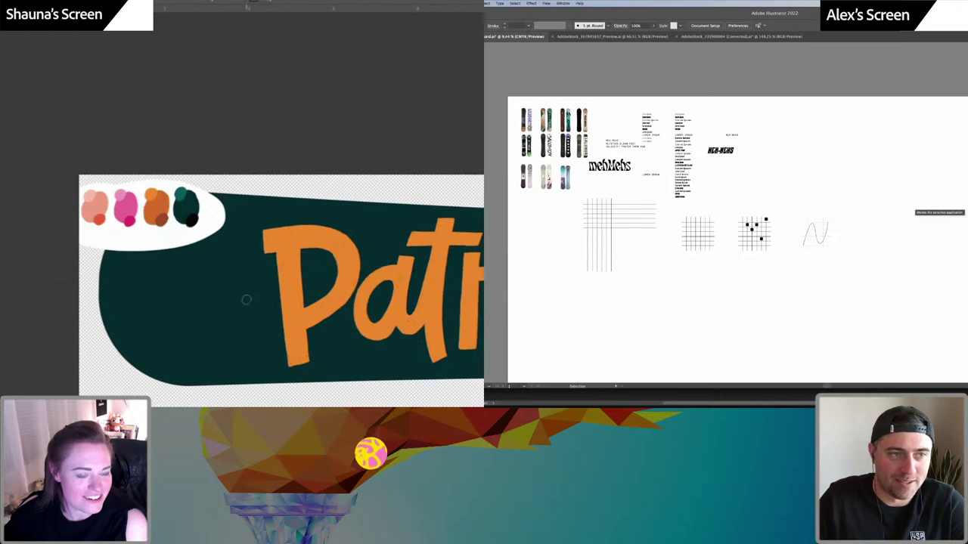
{"action": "key", "text": "m"}
{"action": "left_click_drag", "start_coordinate": [638, 292], "coordinate": [672, 379]}
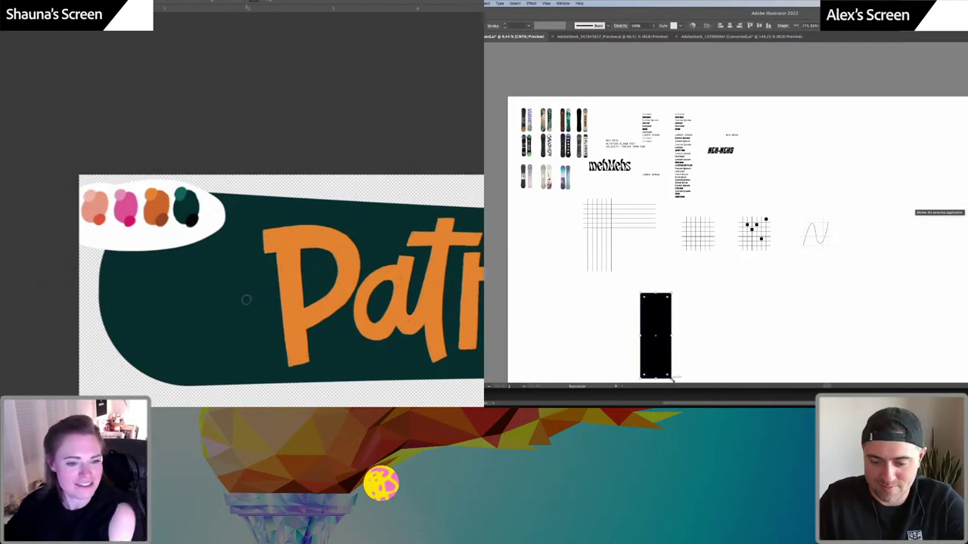
{"action": "left_click", "coordinate": [714, 347]}
{"action": "left_click", "coordinate": [763, 213]}
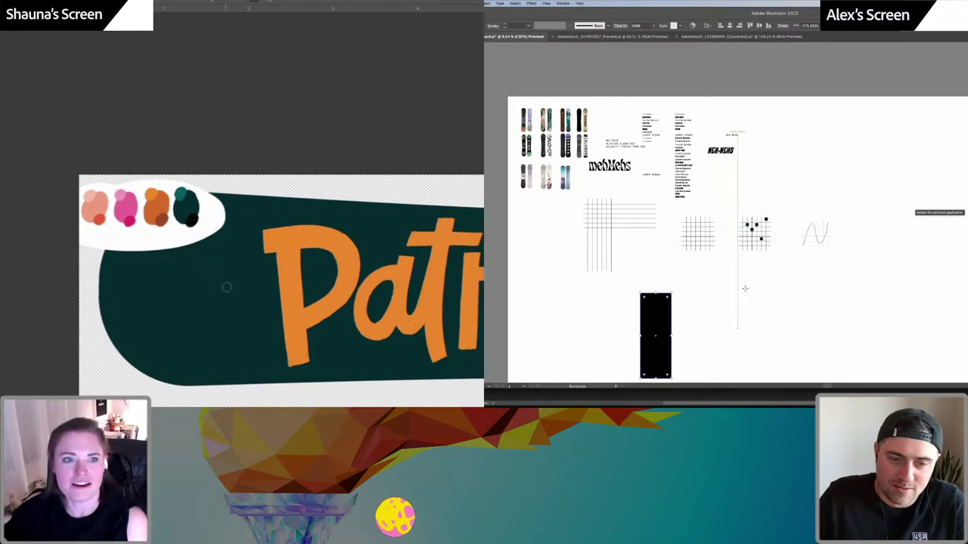
Switch back to the wood board artwork in Photoshop and refill the fill layer's mask to cover the board in olive
{"action": "key", "text": "super+Tab"}
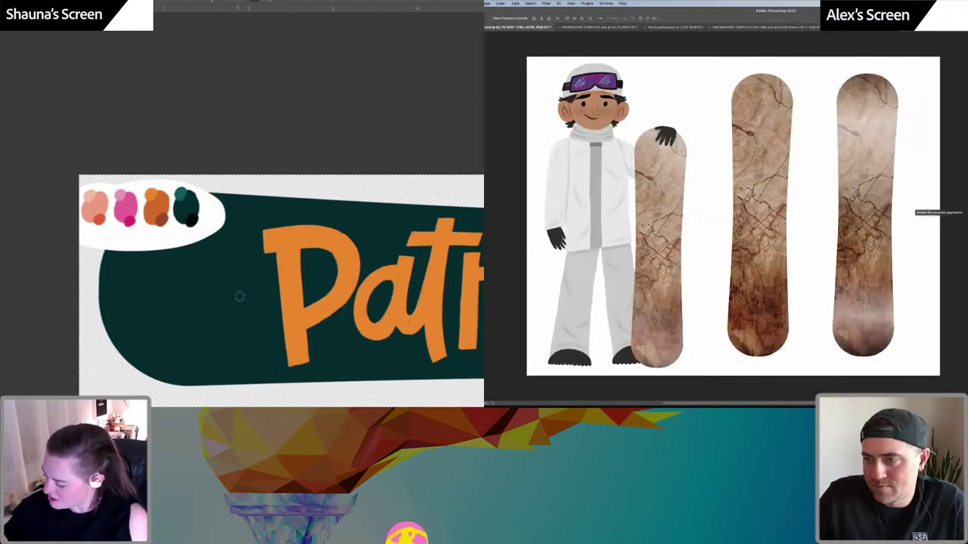
{"action": "left_click", "coordinate": [759, 28]}
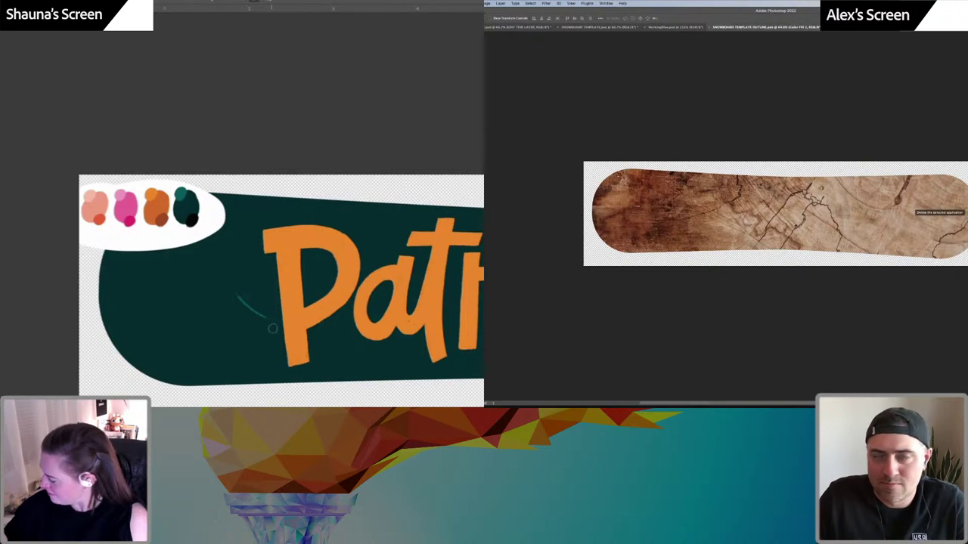
{"action": "key", "text": "g"}
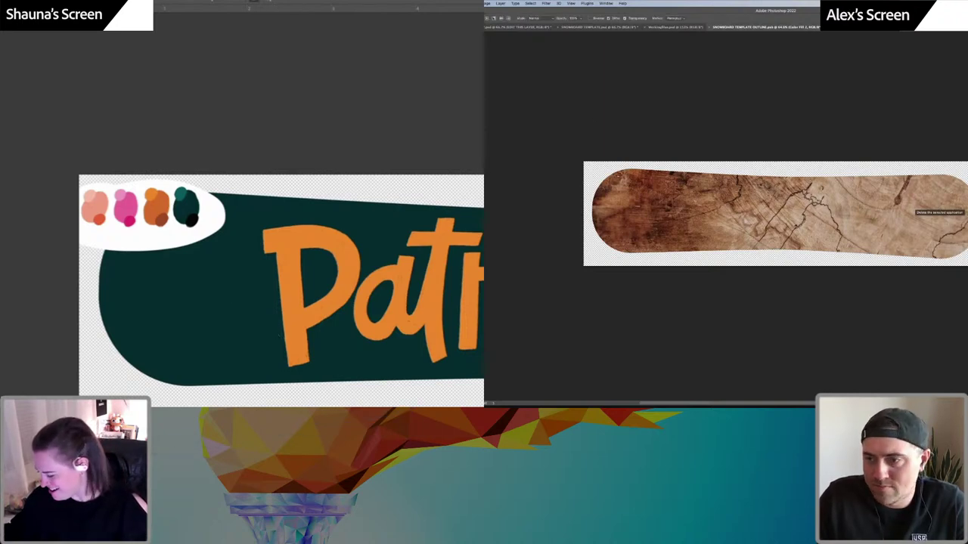
{"action": "key", "text": "alt+BackSpace"}
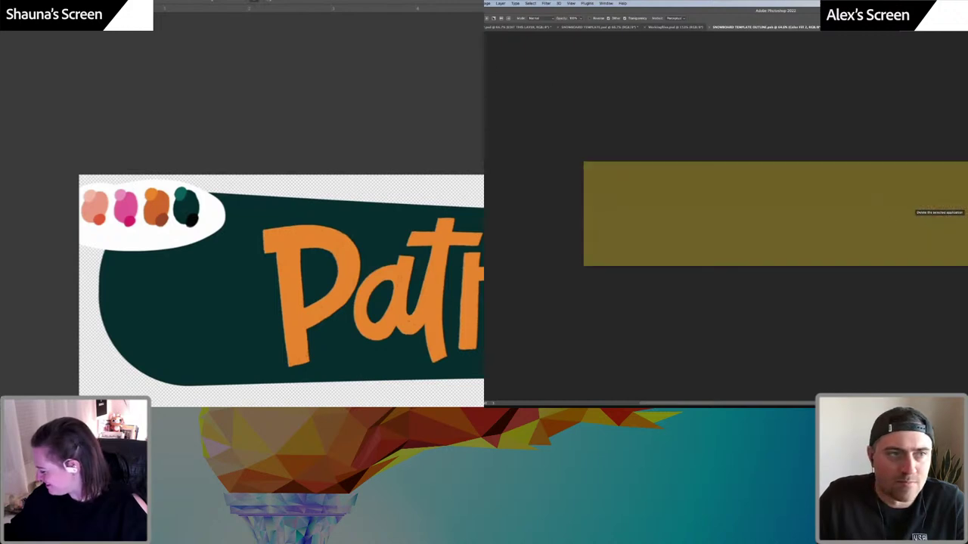
Mask the olive fill off the board's lower half to expose the wood, and paint a teal leaf above the Pathfinder lettering's "a"
{"action": "key", "text": "m"}
{"action": "mouse_move", "coordinate": [967, 266]}
{"action": "left_mouse_down"}
{"action": "mouse_move", "coordinate": [591, 209]}
{"action": "mouse_move", "coordinate": [610, 224]}
{"action": "mouse_move", "coordinate": [592, 220]}
{"action": "left_mouse_up"}
{"action": "left_click_drag", "start_coordinate": [370, 262], "coordinate": [373, 231]}
{"action": "left_click_drag", "start_coordinate": [591, 220], "coordinate": [579, 214]}
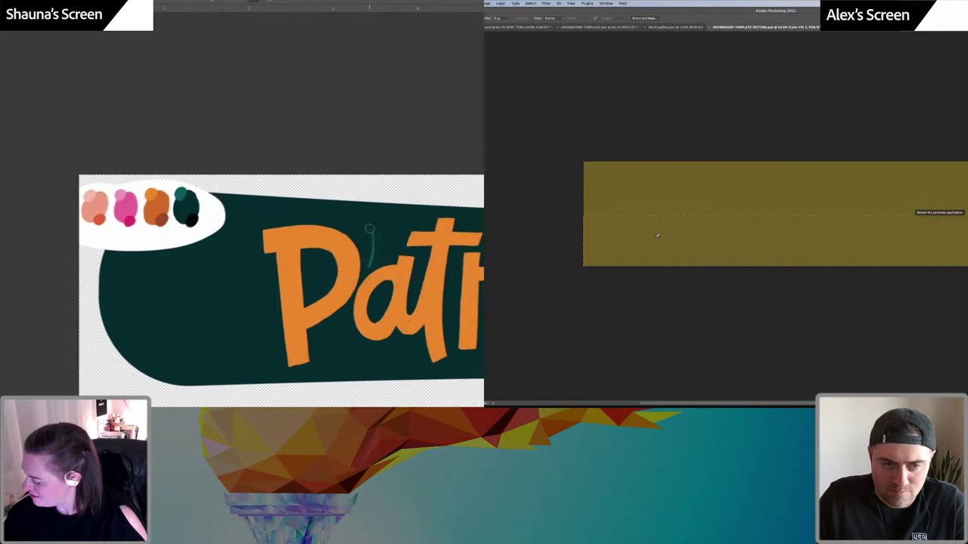
{"action": "key", "text": "g"}
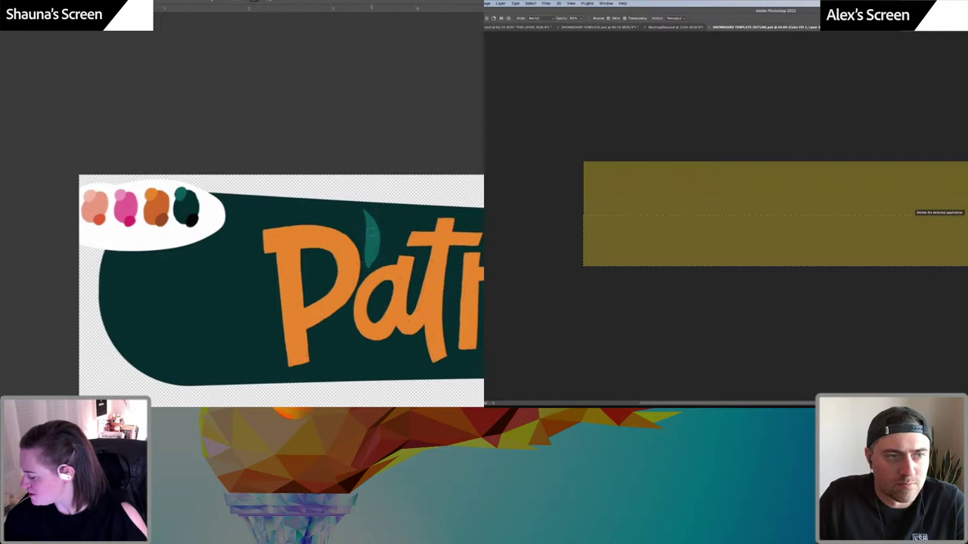
{"action": "key", "text": "shift+g"}
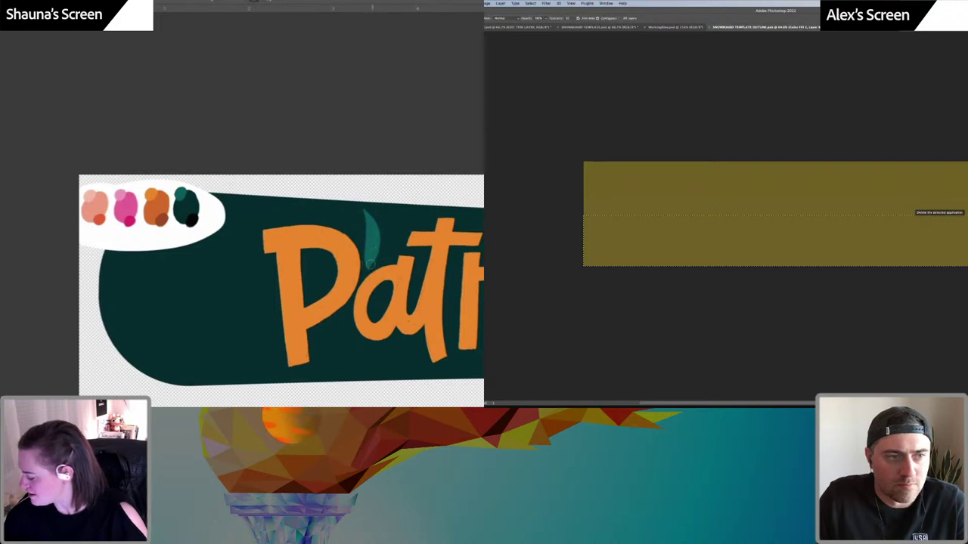
{"action": "left_click", "coordinate": [682, 232]}
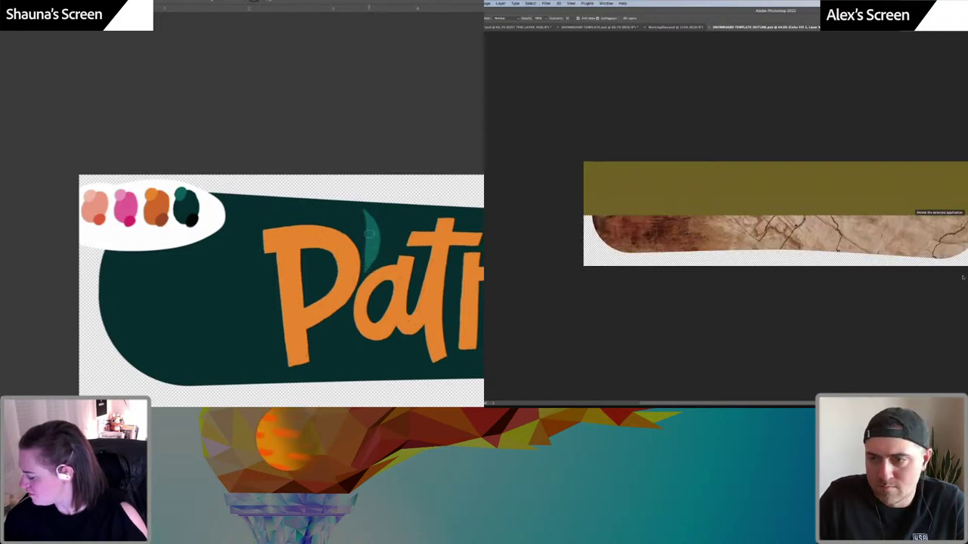
Clip the olive fill to the snowboard shape and outline a second teal leaf beside the first on the Pathfinder board
{"action": "left_click_drag", "start_coordinate": [435, 251], "coordinate": [356, 204]}
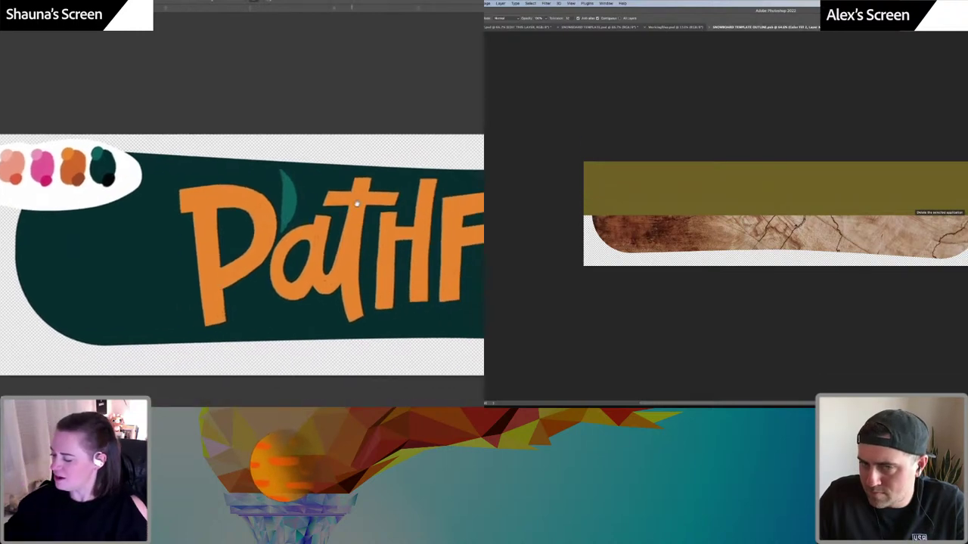
{"action": "key", "text": "alt+super+g"}
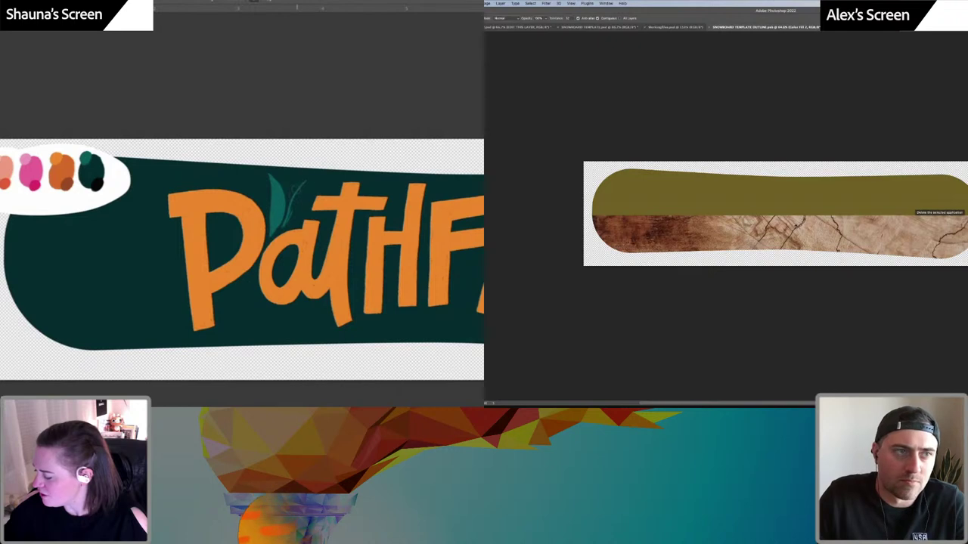
{"action": "key", "text": "v"}
{"action": "left_click_drag", "start_coordinate": [305, 183], "coordinate": [287, 227]}
Update the snowboarder mockup with the half-olive, half-wood board artwork
{"action": "left_click", "coordinate": [520, 28]}
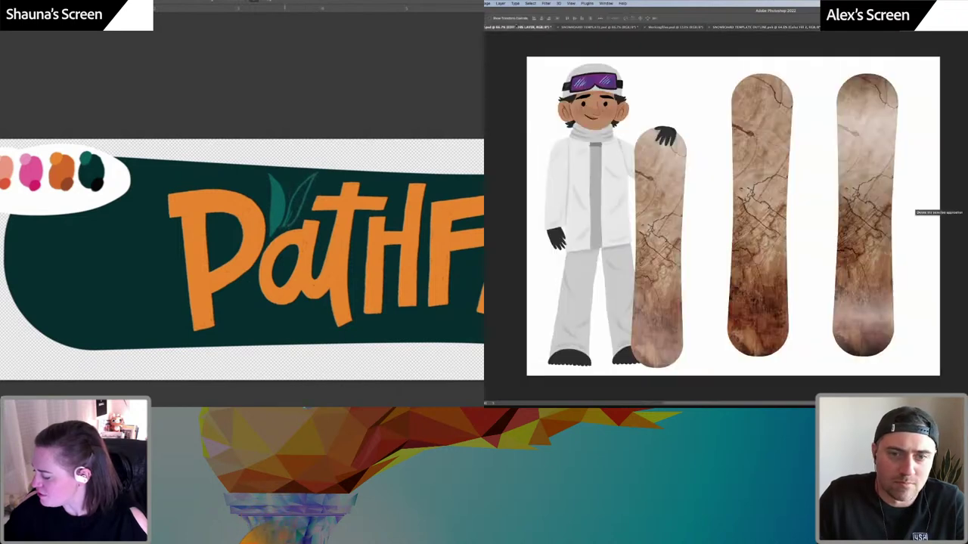
{"action": "left_click", "coordinate": [772, 28]}
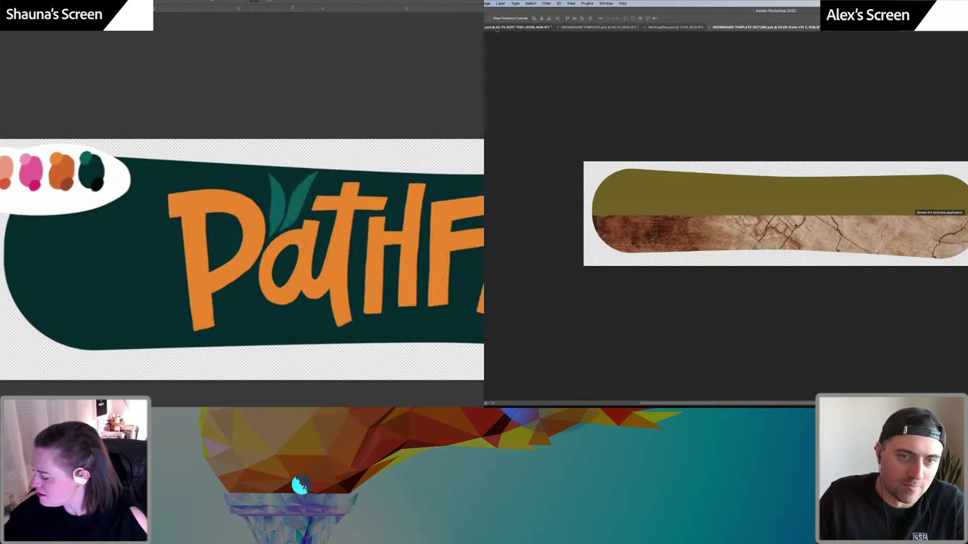
{"action": "left_click", "coordinate": [499, 27]}
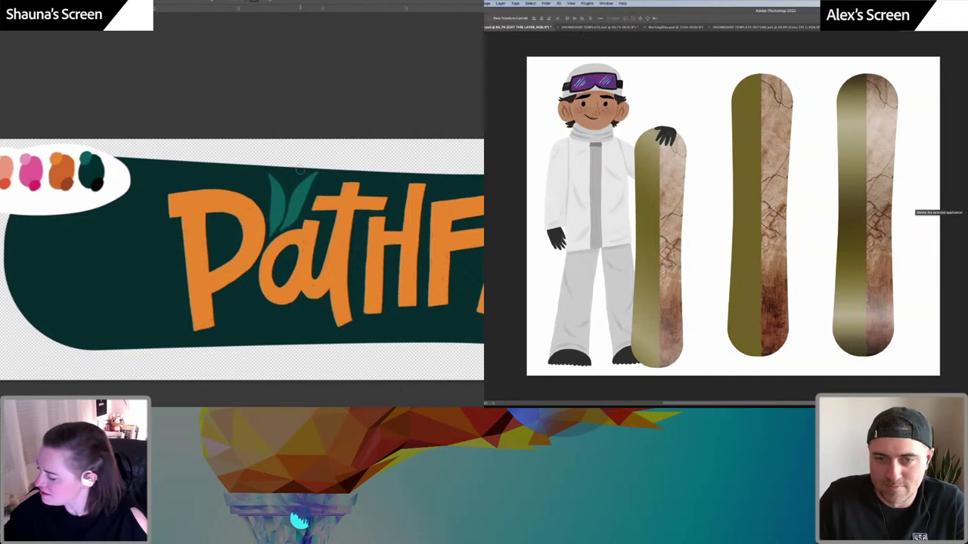
Fill in the second leaf above Pathfinder's "a", start a curved stem beside the "P", and recolor the board's olive half dark green
{"action": "left_click_drag", "start_coordinate": [304, 193], "coordinate": [336, 150]}
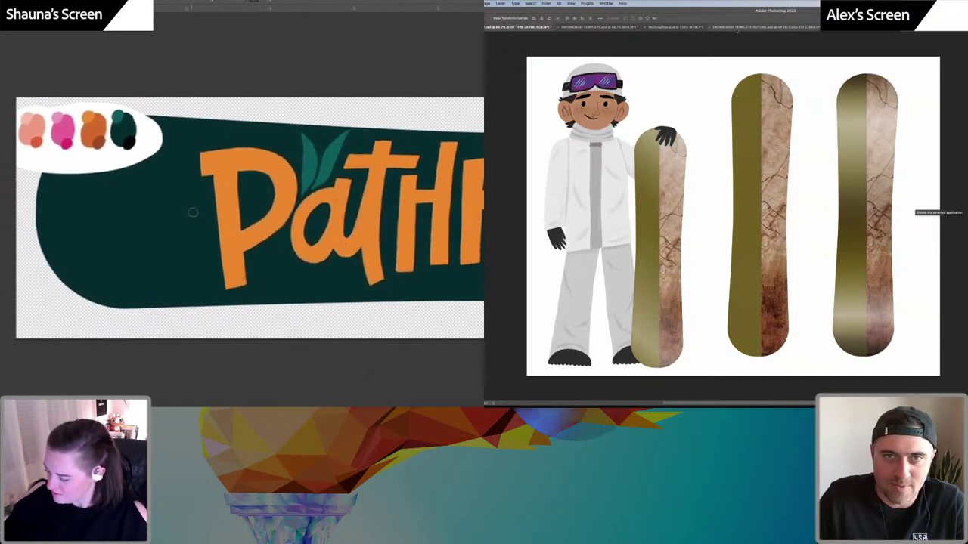
{"action": "left_click", "coordinate": [745, 28]}
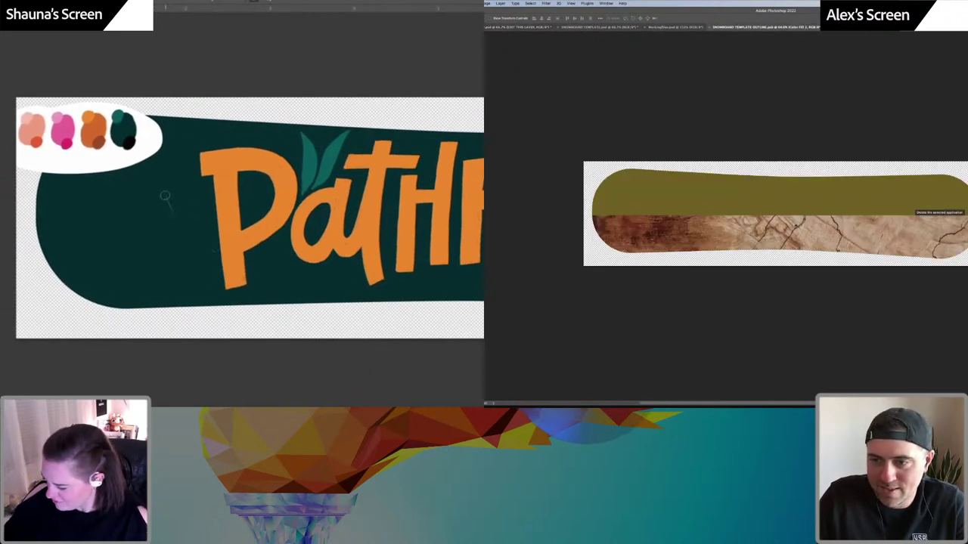
{"action": "left_click_drag", "start_coordinate": [165, 197], "coordinate": [190, 233]}
{"action": "left_click_drag", "start_coordinate": [707, 235], "coordinate": [700, 224]}
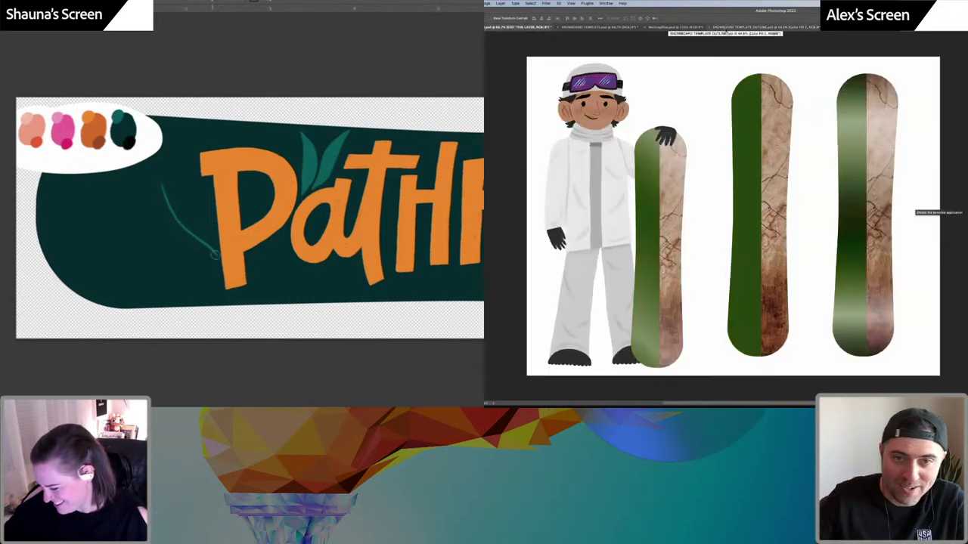
Copy the light pink from Roman's color palette on the character sheet and apply it to the board's solid color half
{"action": "left_click", "coordinate": [724, 28]}
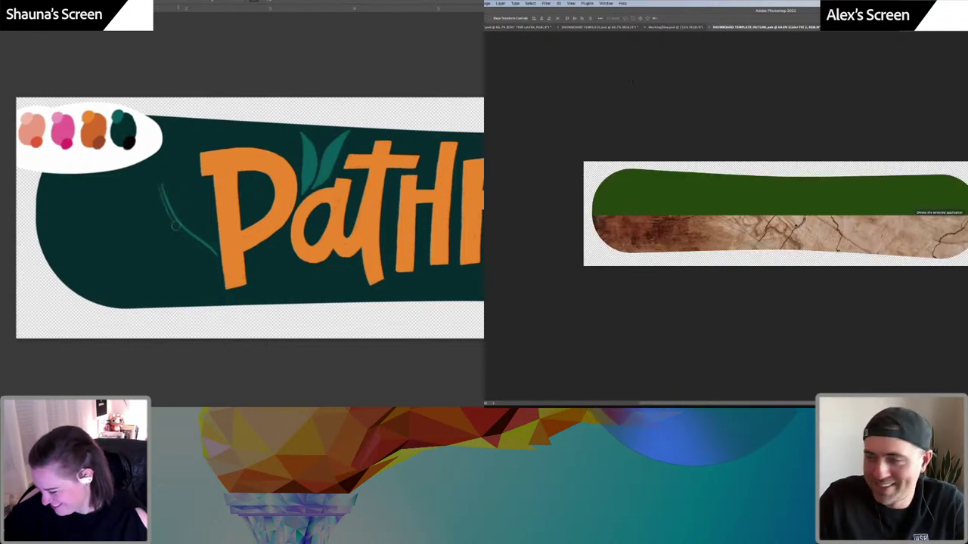
{"action": "left_click", "coordinate": [674, 27]}
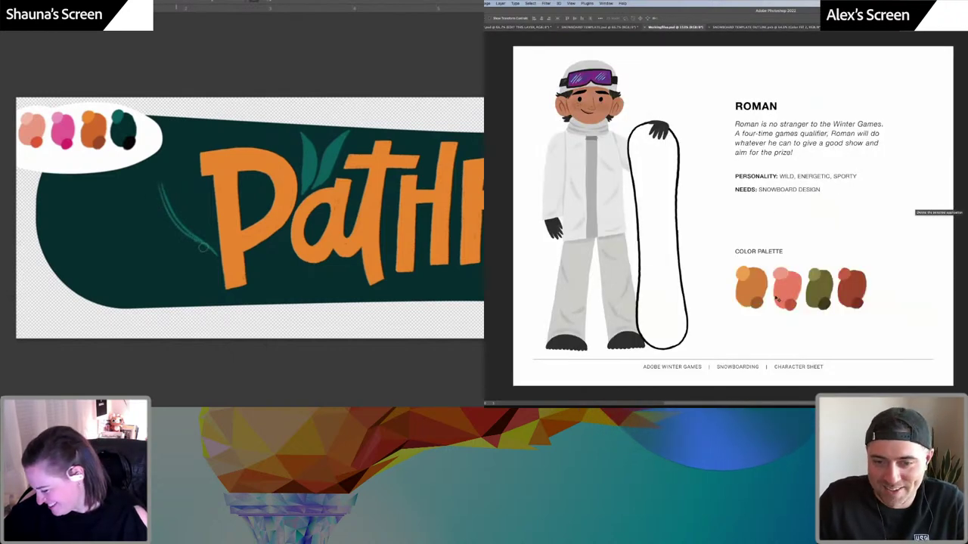
{"action": "left_click", "coordinate": [486, 198]}
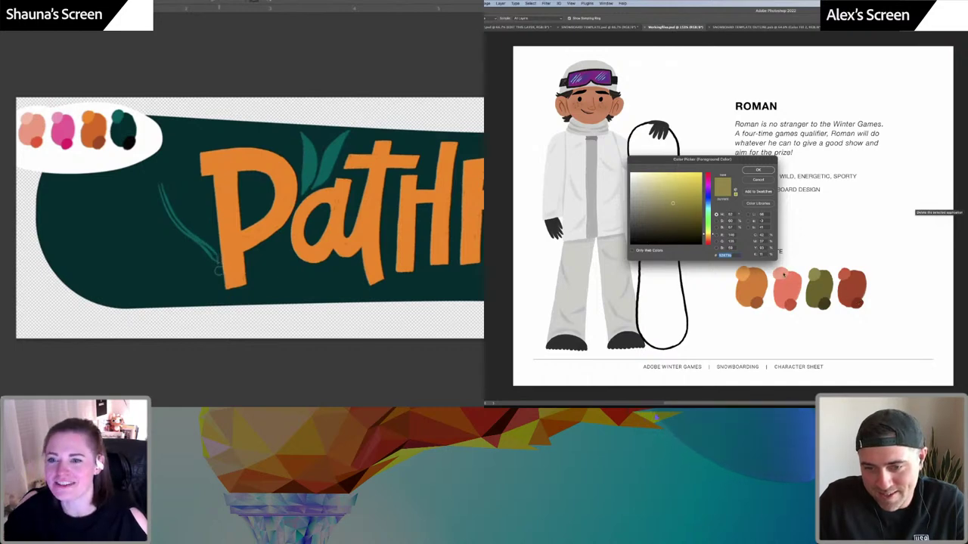
{"action": "left_click", "coordinate": [764, 170]}
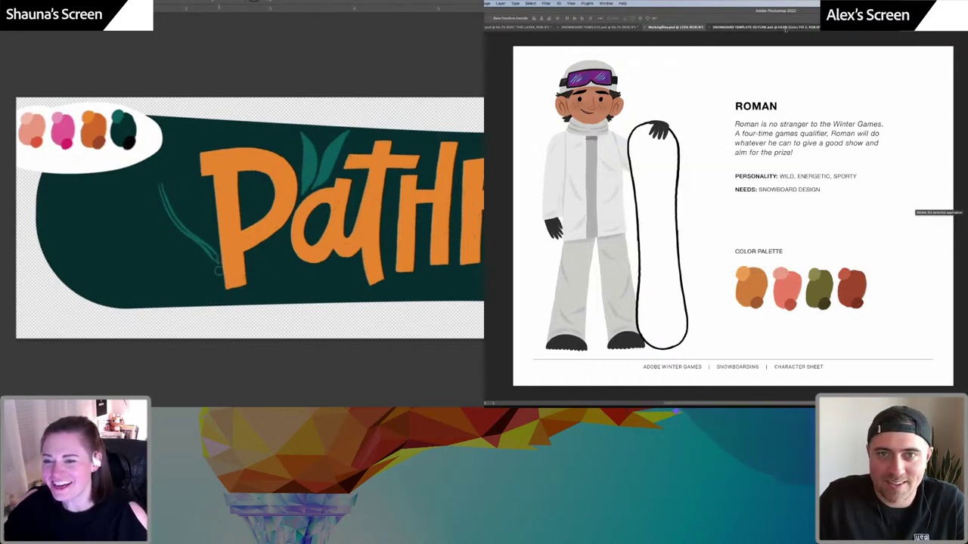
{"action": "left_click", "coordinate": [745, 27]}
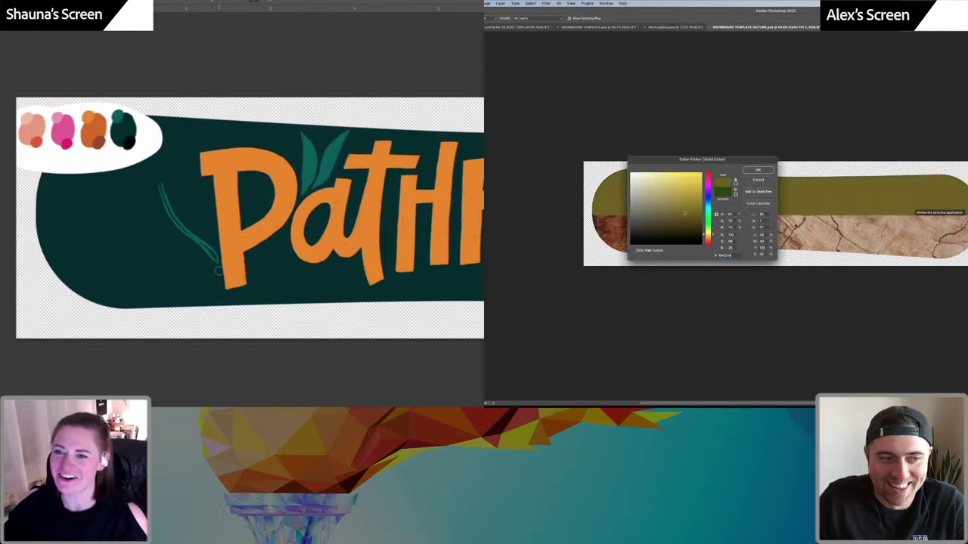
{"action": "key", "text": "super+v"}
{"action": "left_click", "coordinate": [757, 170]}
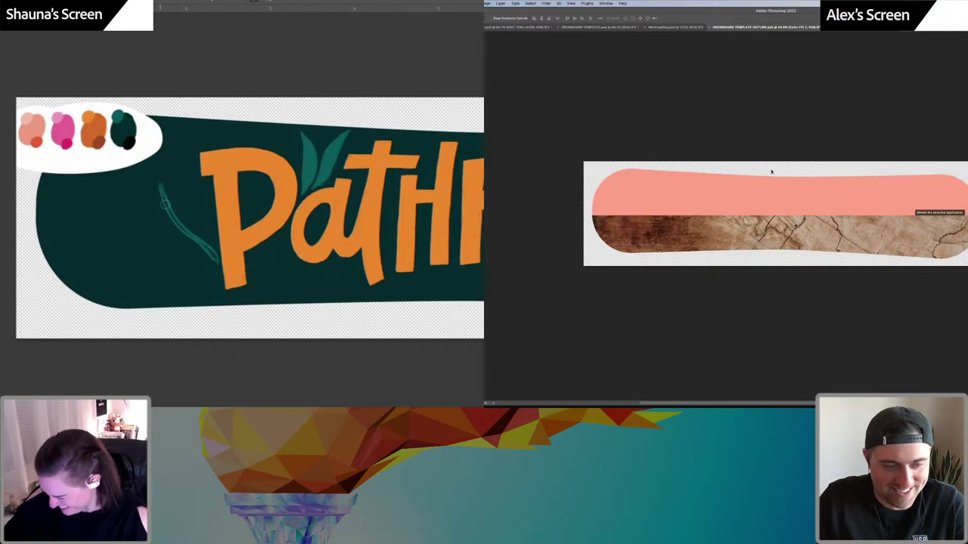
Thicken the teal stem beside the Pathfinder "P" and check the pink and wood board on the snowboarder mockup
{"action": "left_click_drag", "start_coordinate": [161, 193], "coordinate": [199, 244]}
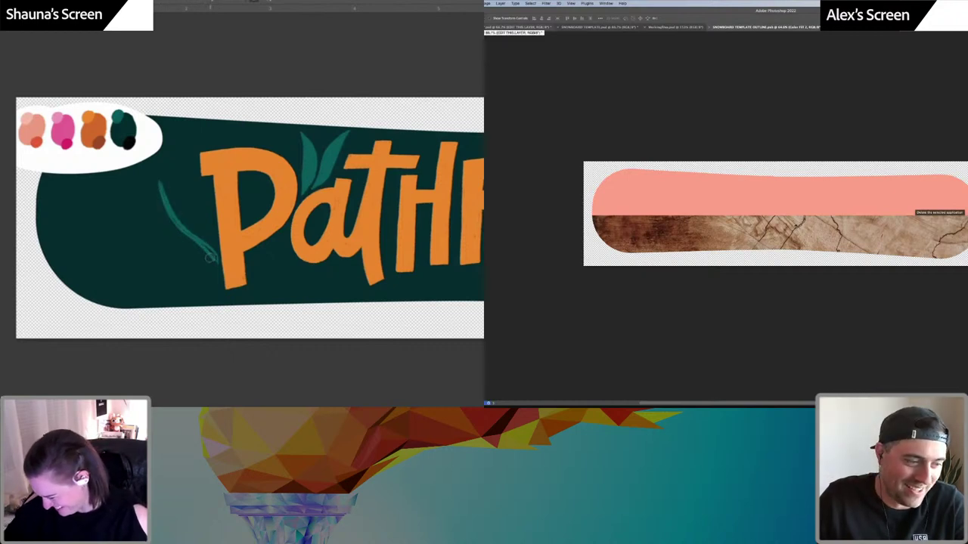
{"action": "left_click", "coordinate": [511, 28]}
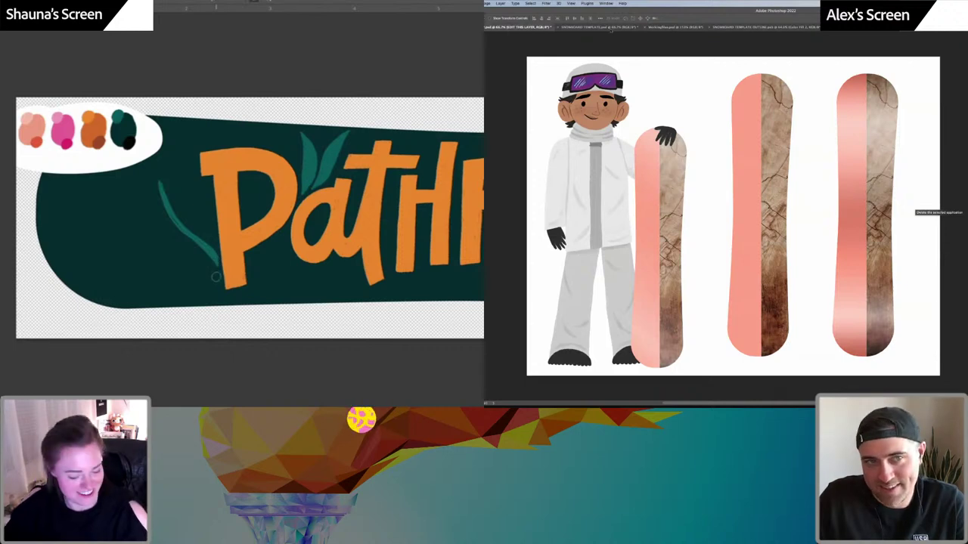
{"action": "left_click", "coordinate": [745, 27]}
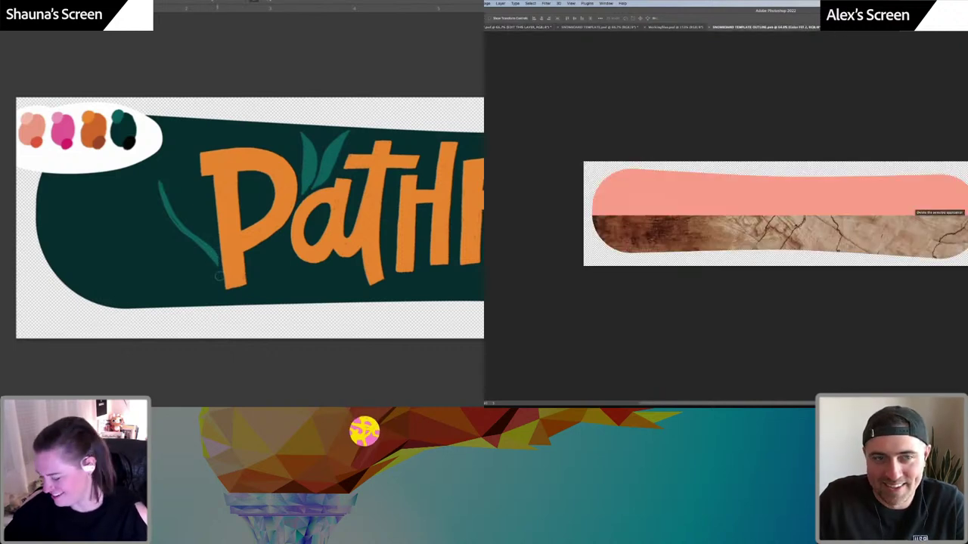
{"action": "left_click", "coordinate": [514, 28]}
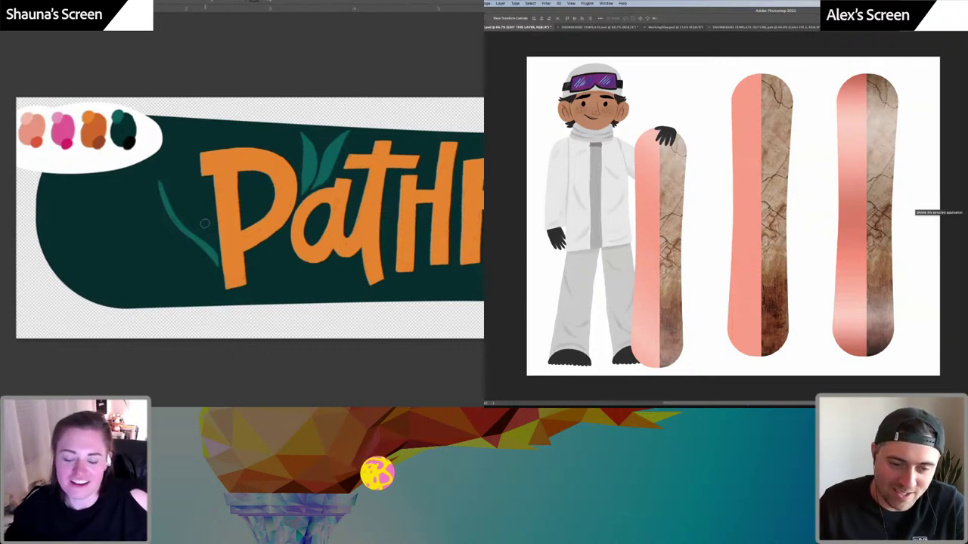
Switch to Illustrator, dismiss the Rectangle dialog, and examine the column of Lorem Ipsum font samples
{"action": "mouse_move", "coordinate": [760, 400]}
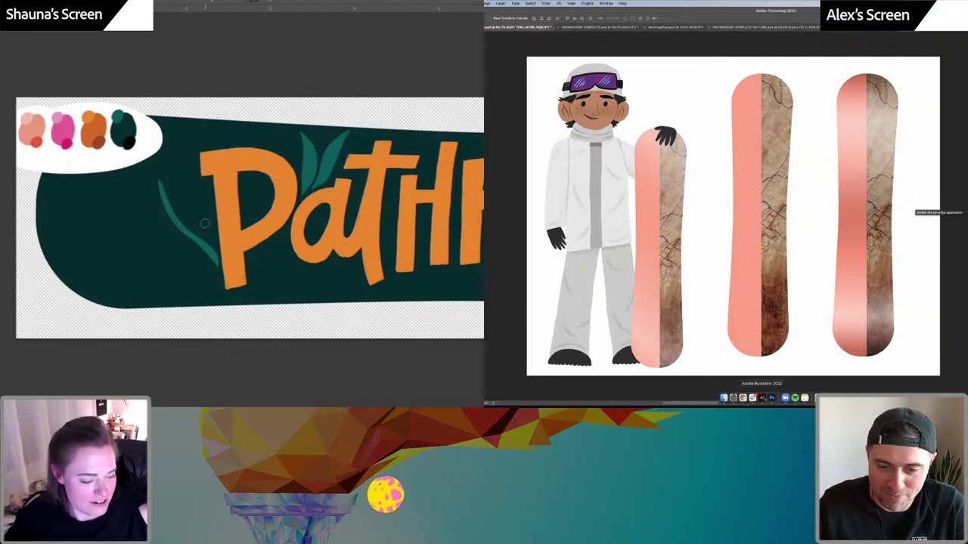
{"action": "left_click", "coordinate": [761, 399]}
{"action": "left_click", "coordinate": [665, 188]}
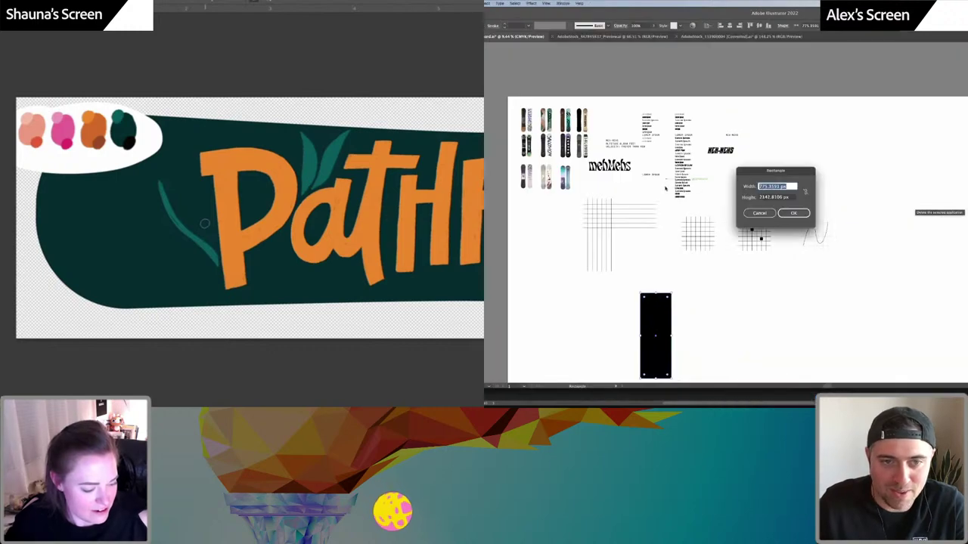
{"action": "left_click", "coordinate": [759, 213]}
{"action": "scroll", "coordinate": [698, 170], "scroll_direction": "up", "scroll_amount": 5}
{"action": "scroll", "coordinate": [697, 169], "scroll_direction": "up", "scroll_amount": 3}
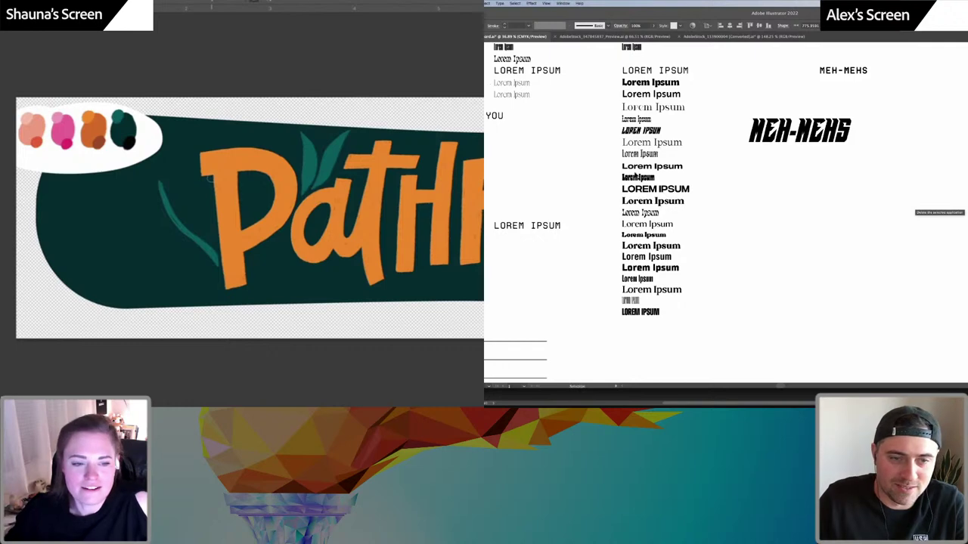
{"action": "left_click", "coordinate": [603, 190]}
{"action": "left_click", "coordinate": [650, 204]}
{"action": "left_click", "coordinate": [741, 224]}
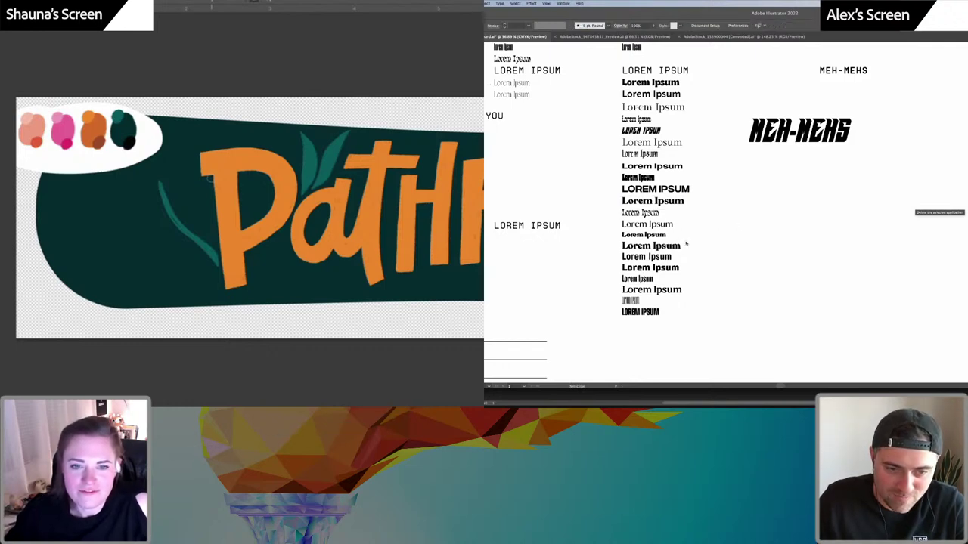
Duplicate the bold serif Lorem Ipsum sample into the empty area below the MEH-MEHS lettering and change its text to "Mehmehs"
{"action": "left_click", "coordinate": [679, 246]}
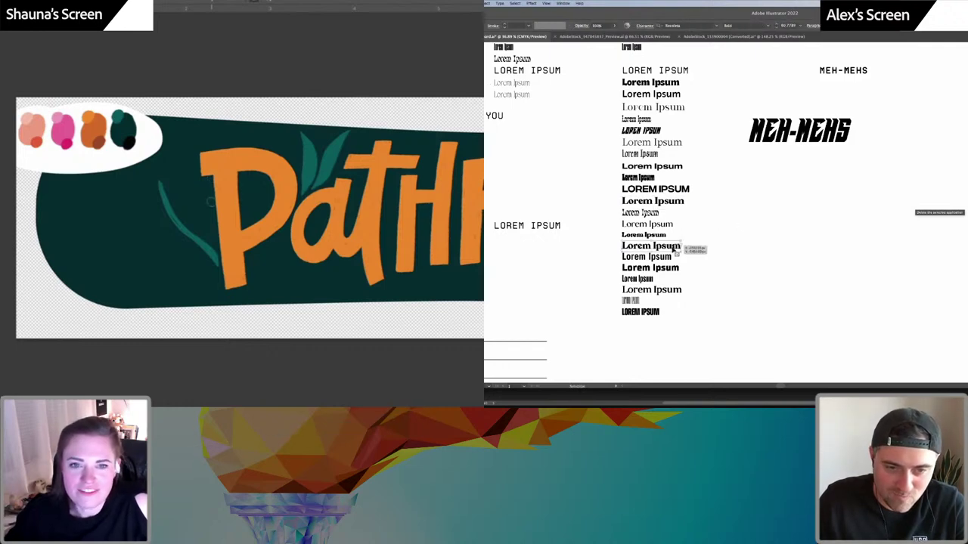
{"action": "left_click_drag", "start_coordinate": [666, 247], "coordinate": [812, 248]}
{"action": "triple_click", "coordinate": [811, 248]}
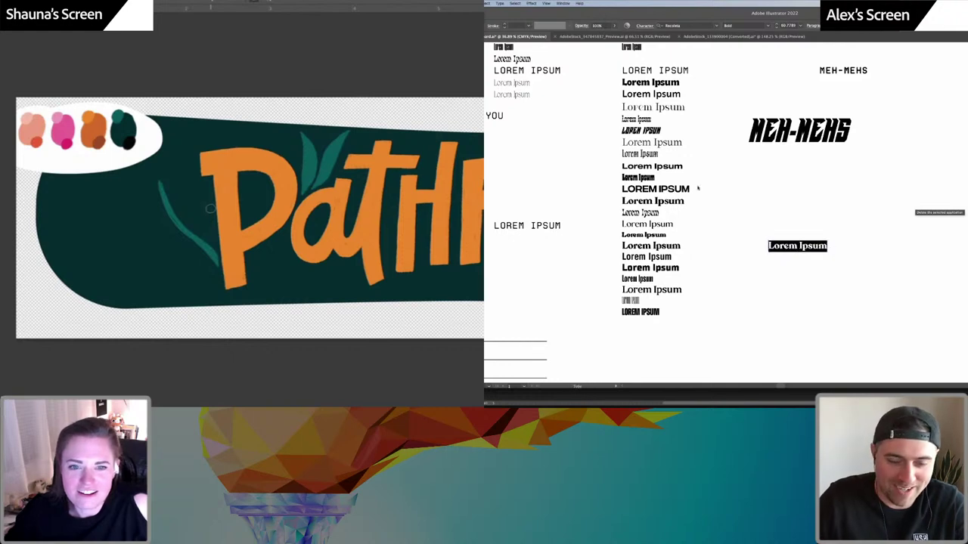
{"action": "type", "text": "Mehmehs"}
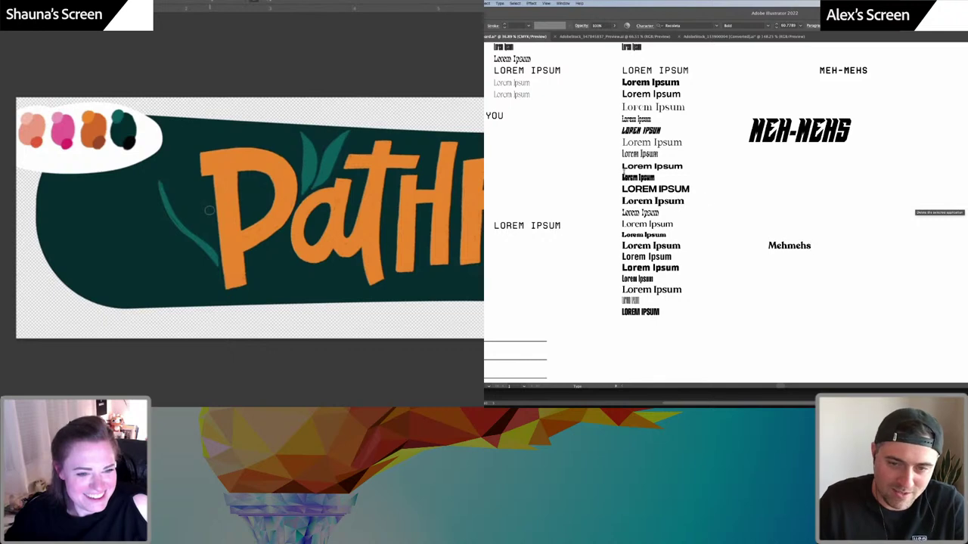
{"action": "left_click", "coordinate": [836, 270]}
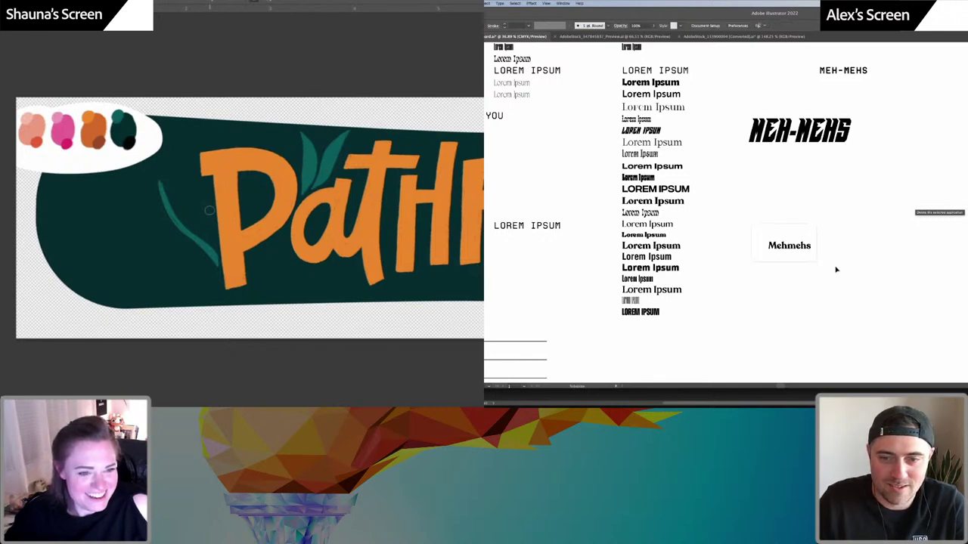
{"action": "left_click", "coordinate": [800, 247]}
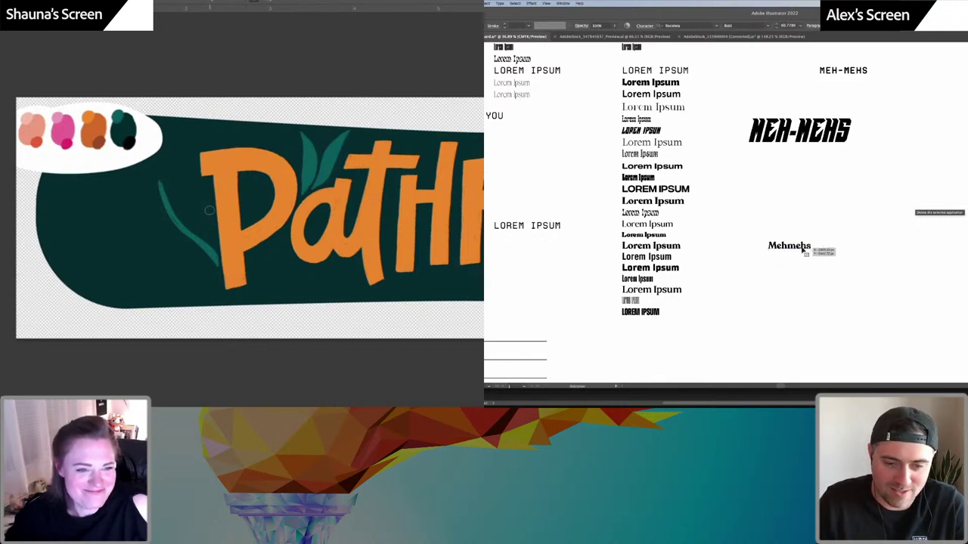
{"action": "left_click_drag", "start_coordinate": [805, 251], "coordinate": [804, 249]}
Switch back to Photoshop and add the text "MehMehs" on the wood half of the snowboard artwork
{"action": "left_click", "coordinate": [657, 398]}
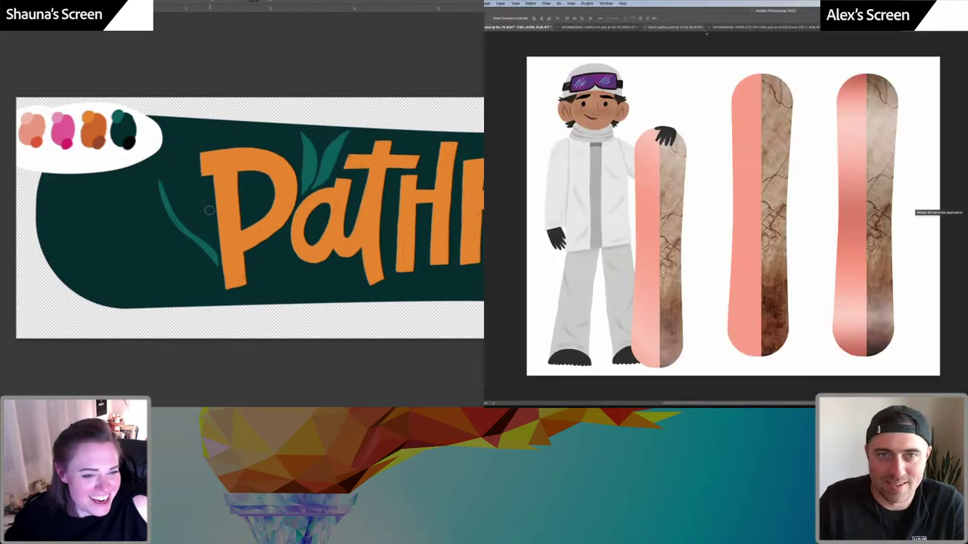
{"action": "left_click", "coordinate": [763, 27]}
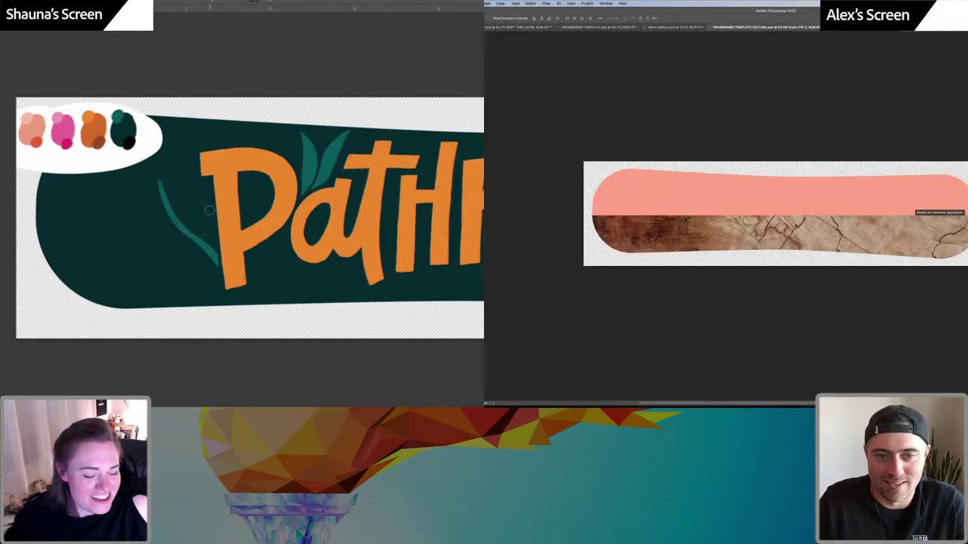
{"action": "key", "text": "t"}
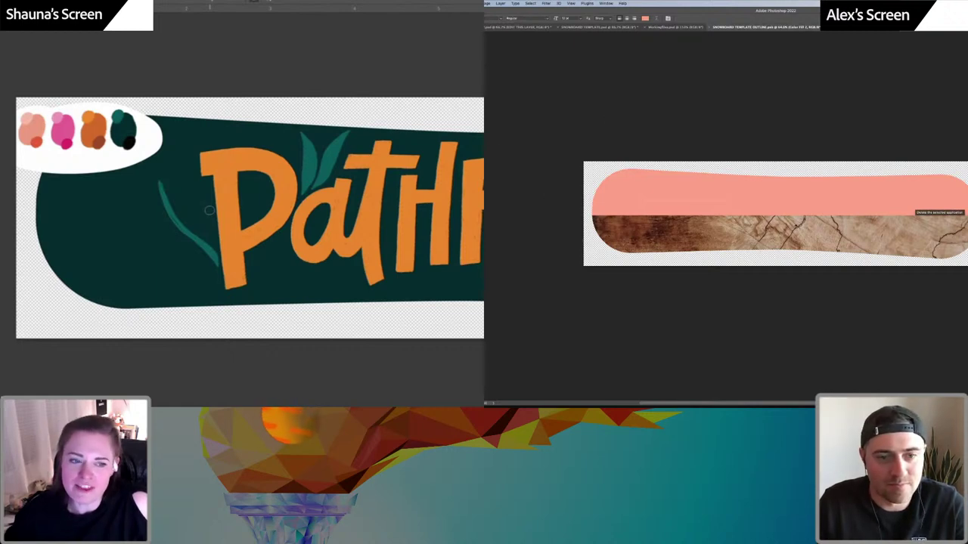
{"action": "left_click", "coordinate": [671, 223]}
{"action": "type", "text": "MEMMERS"}
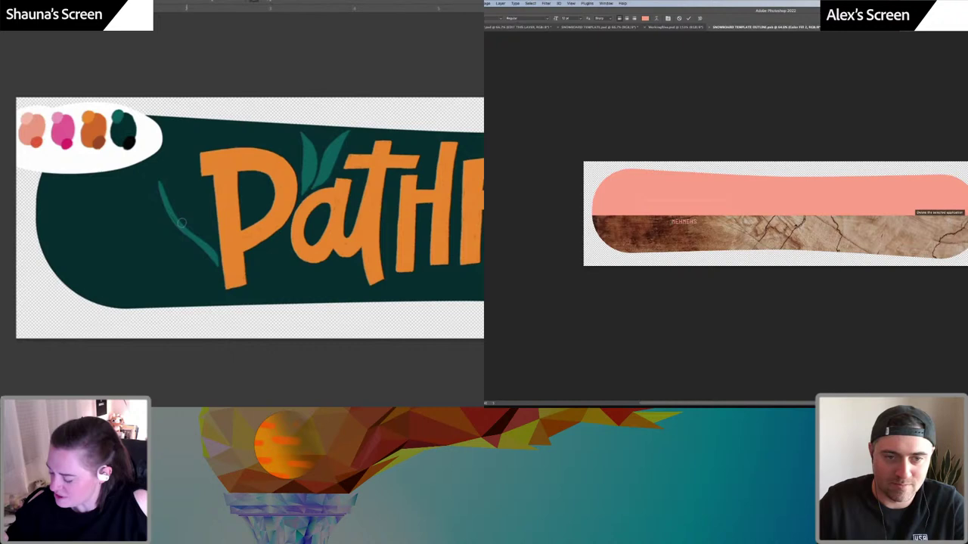
Set the MehMehs text in a bold serif font and remove the teal stem beside the Pathfinder "P"
{"action": "key", "text": "super+a"}
{"action": "key", "text": "e"}
{"action": "left_click_drag", "start_coordinate": [160, 184], "coordinate": [213, 261]}
{"action": "left_click", "coordinate": [500, 18]}
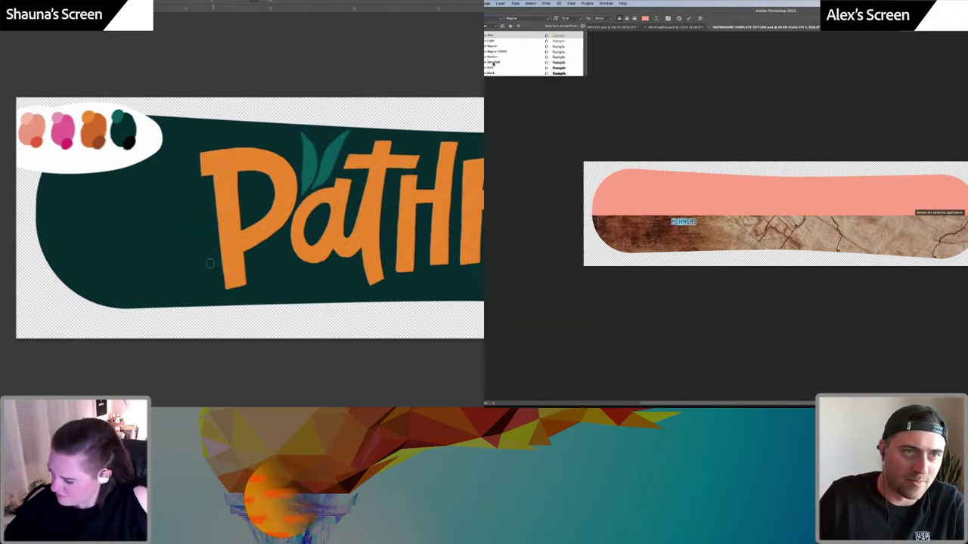
{"action": "left_click", "coordinate": [501, 69]}
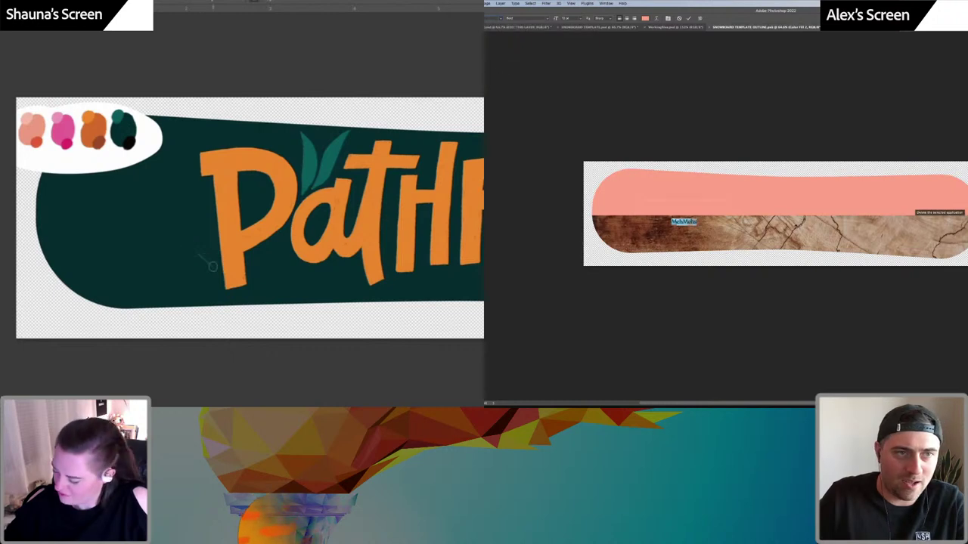
Enlarge the MehMehs text on the board and shrink the color palette swatches into the corner of the Pathfinder canvas
{"action": "left_click_drag", "start_coordinate": [216, 270], "coordinate": [169, 196]}
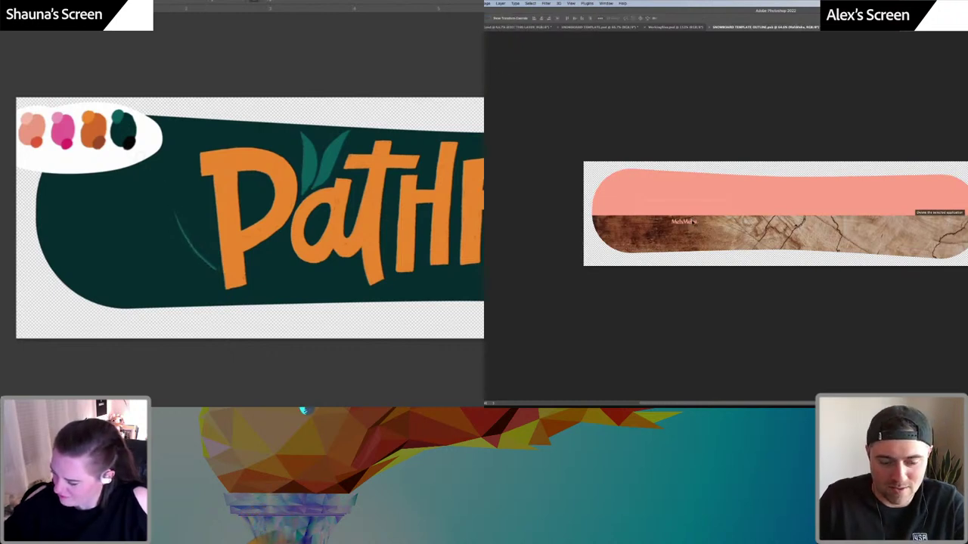
{"action": "left_click_drag", "start_coordinate": [145, 160], "coordinate": [169, 201]}
{"action": "key", "text": "super+t"}
{"action": "left_click_drag", "start_coordinate": [696, 218], "coordinate": [772, 201]}
{"action": "key", "text": "super+t"}
{"action": "left_click_drag", "start_coordinate": [162, 174], "coordinate": [104, 149]}
{"action": "left_click_drag", "start_coordinate": [771, 198], "coordinate": [738, 204]}
{"action": "left_click_drag", "start_coordinate": [104, 150], "coordinate": [90, 143]}
{"action": "left_click_drag", "start_coordinate": [738, 203], "coordinate": [741, 205]}
{"action": "left_click_drag", "start_coordinate": [63, 138], "coordinate": [83, 134]}
{"action": "key", "text": "Return"}
Place the MehMehs text upside down at the dark end of the wood half, and draw a longer curved teal stem to the "P"
{"action": "mouse_move", "coordinate": [747, 229]}
{"action": "left_mouse_down"}
{"action": "mouse_move", "coordinate": [656, 199]}
{"action": "mouse_move", "coordinate": [684, 224]}
{"action": "left_mouse_up"}
{"action": "key", "text": "Return"}
{"action": "left_click_drag", "start_coordinate": [128, 146], "coordinate": [142, 156]}
{"action": "left_click_drag", "start_coordinate": [703, 224], "coordinate": [641, 220]}
{"action": "left_click_drag", "start_coordinate": [197, 253], "coordinate": [215, 268]}
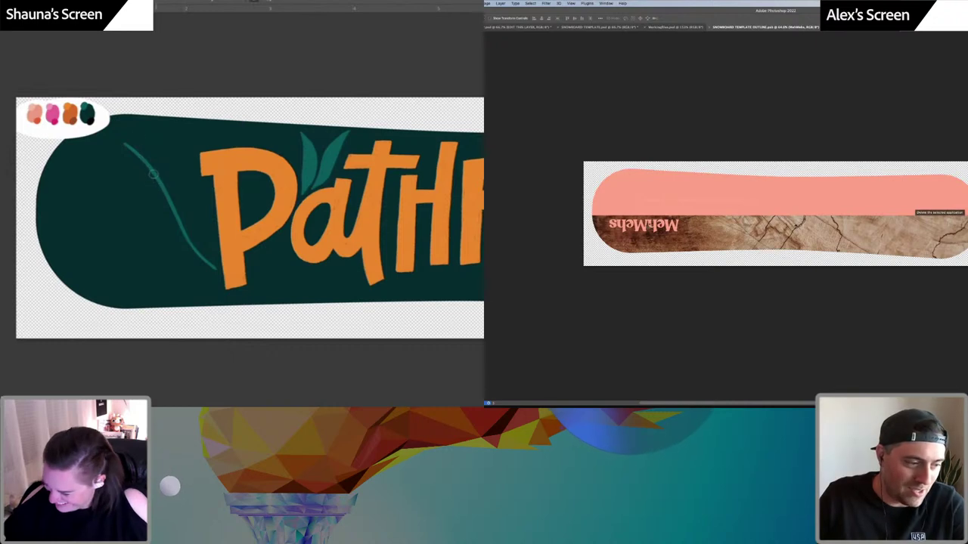
Insert a hyphen so the board text reads "Meh-Mehs", and thicken the middle of the teal stem on the Pathfinder board
{"action": "key", "text": "t"}
{"action": "left_click_drag", "start_coordinate": [167, 198], "coordinate": [184, 243]}
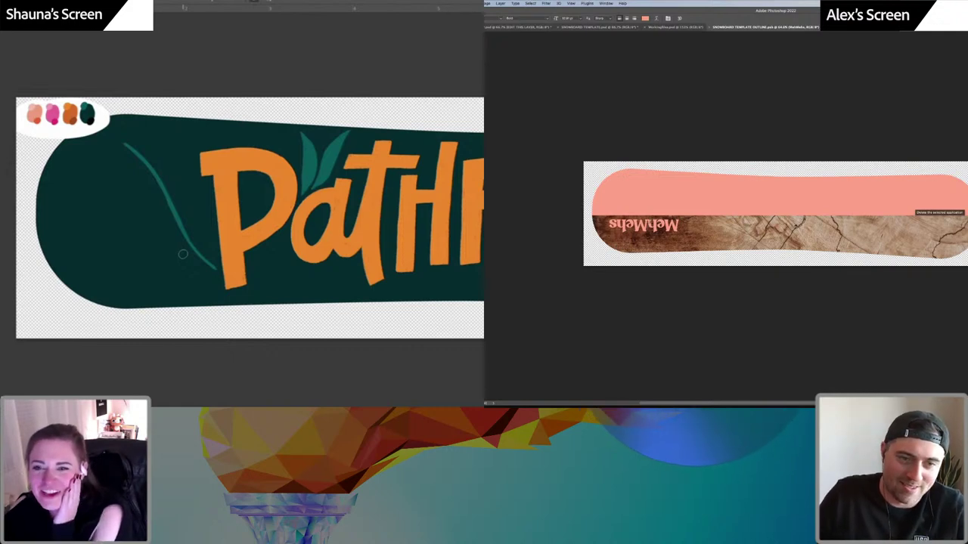
{"action": "type", "text": "-"}
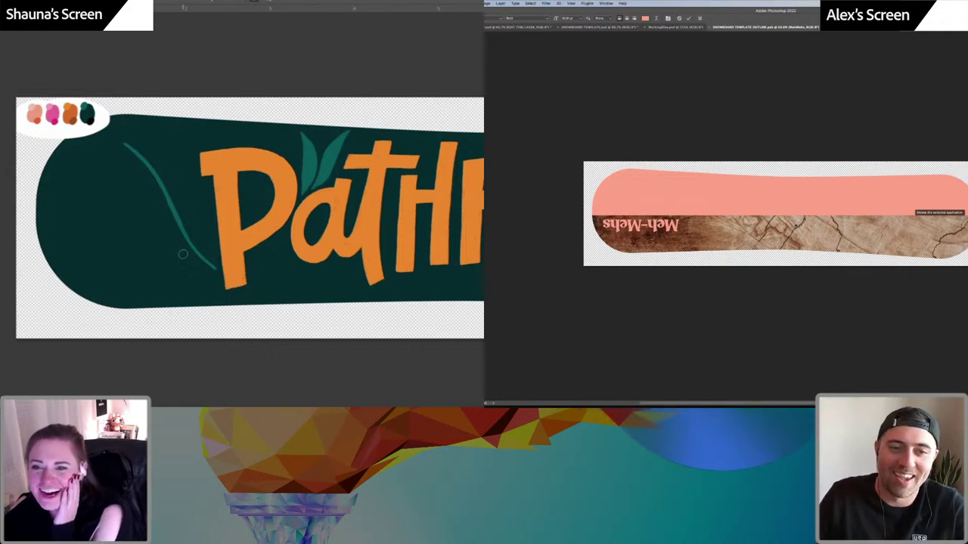
{"action": "key", "text": "Escape"}
{"action": "key", "text": "v"}
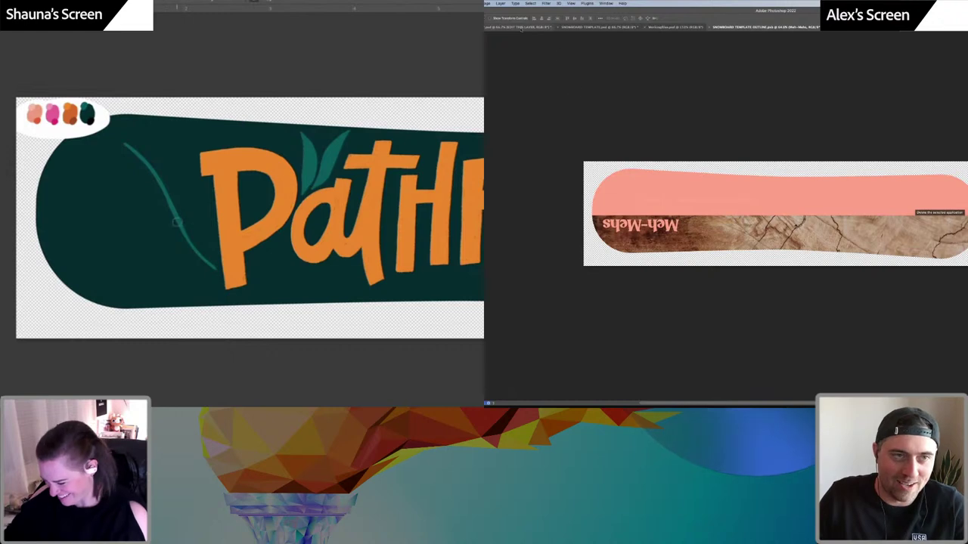
Check the mockup and Roman's character sheet, and paint a teal leaf between the curved stem and the Pathfinder "P"
{"action": "left_click", "coordinate": [516, 28]}
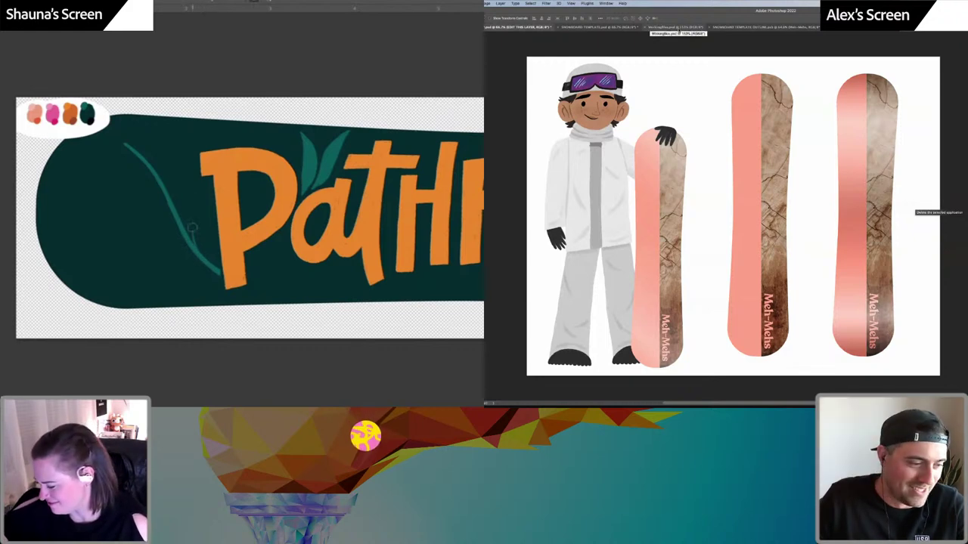
{"action": "mouse_move", "coordinate": [193, 229]}
{"action": "left_mouse_down"}
{"action": "mouse_move", "coordinate": [186, 185]}
{"action": "mouse_move", "coordinate": [203, 218]}
{"action": "left_mouse_up"}
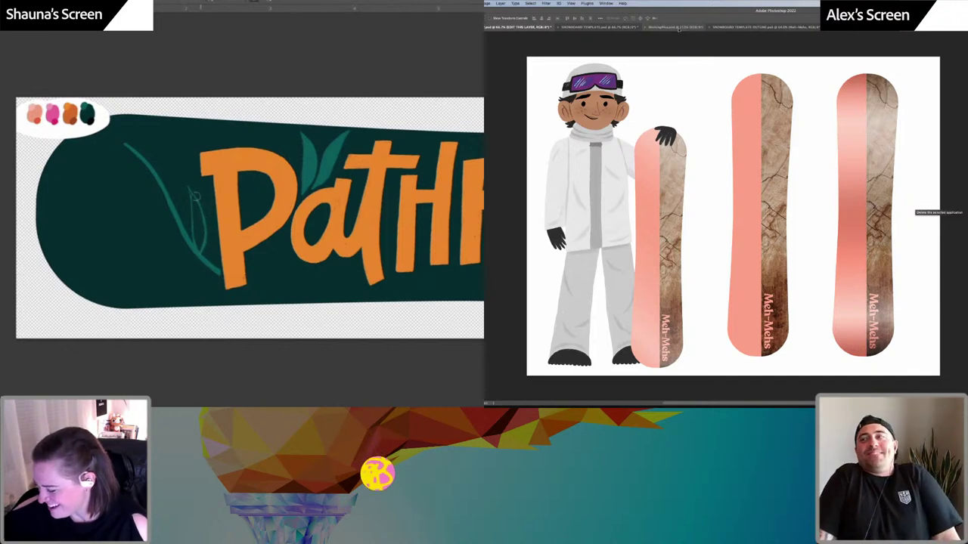
{"action": "left_click", "coordinate": [679, 28]}
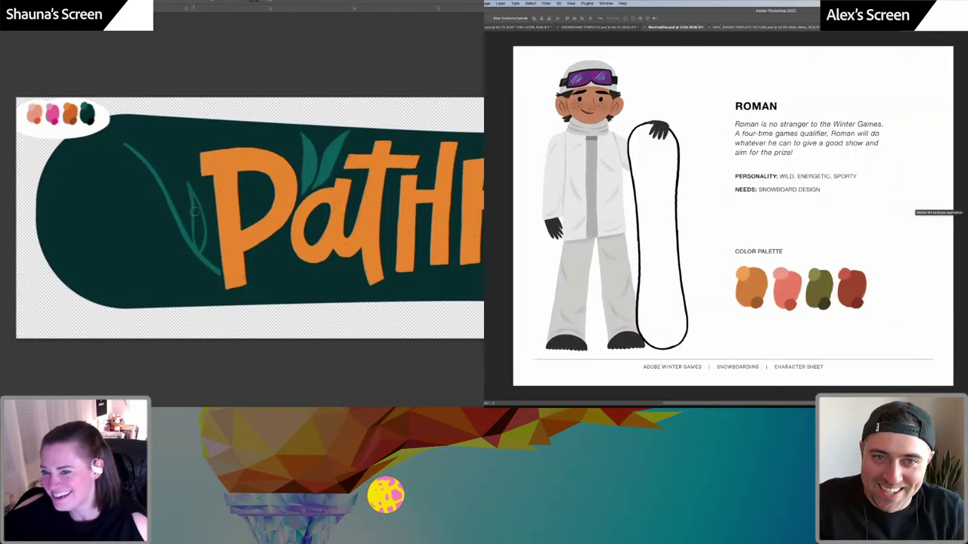
{"action": "left_click", "coordinate": [738, 28]}
{"action": "mouse_move", "coordinate": [192, 195]}
{"action": "left_mouse_down"}
{"action": "mouse_move", "coordinate": [198, 247]}
{"action": "mouse_move", "coordinate": [200, 236]}
{"action": "left_mouse_up"}
Set the Meh-Mehs text in the first font matching "coop" and refine the teal leaf beside the "P" to a longer tip
{"action": "key", "text": "t"}
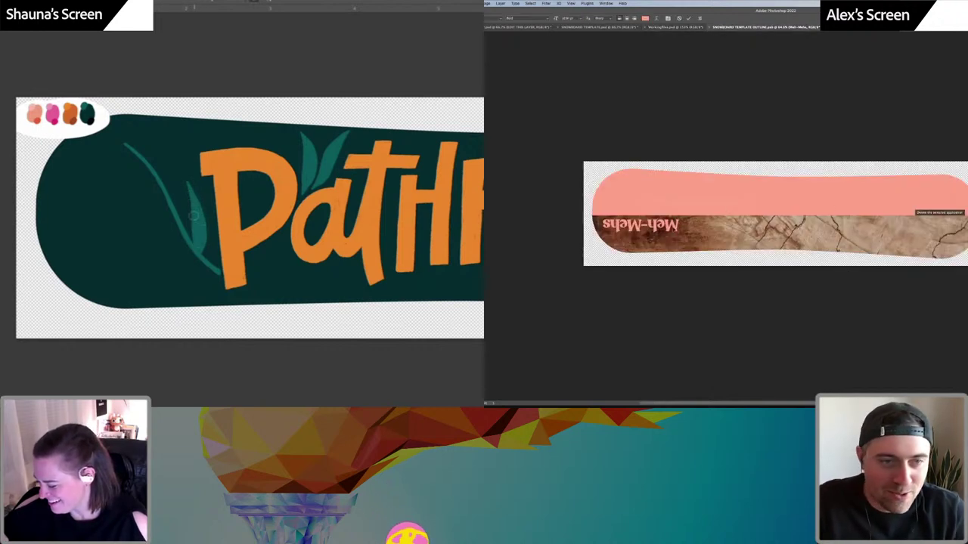
{"action": "double_click", "coordinate": [641, 225]}
{"action": "type", "text": "coop"}
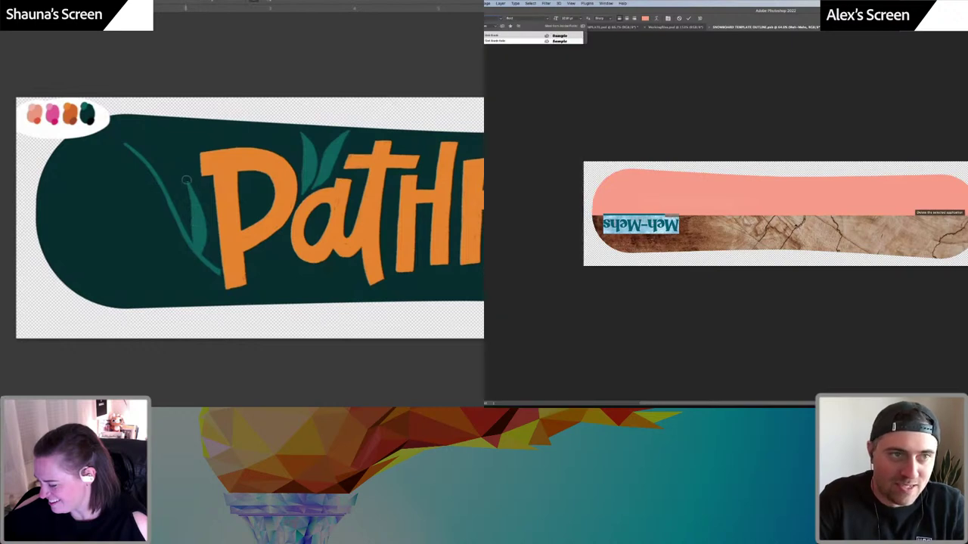
{"action": "left_click_drag", "start_coordinate": [187, 180], "coordinate": [207, 232]}
{"action": "left_click", "coordinate": [492, 35]}
{"action": "key", "text": "super+Return"}
{"action": "key", "text": "v"}
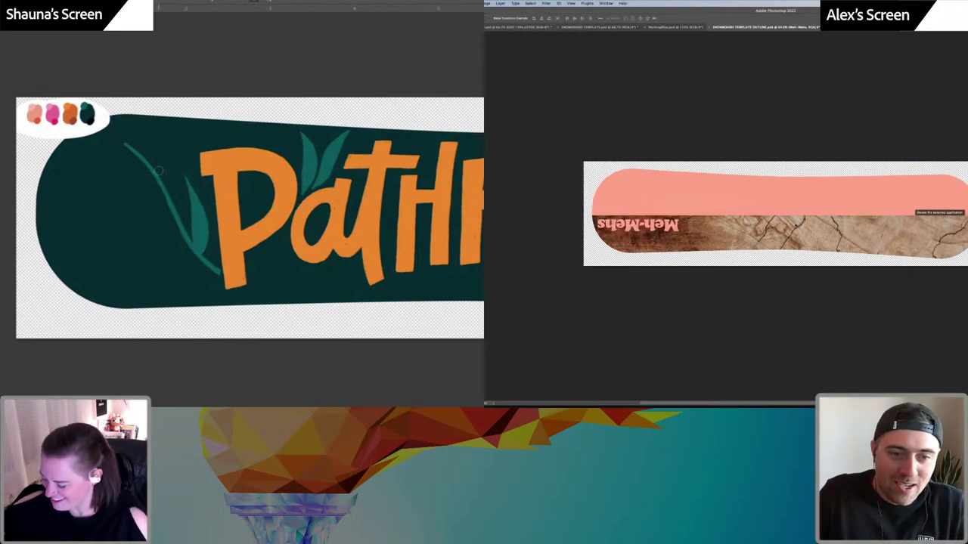
Paint a teal leaf on the stem's outer side, and shift the Meh-Mehs text slightly inward from the board's end, checking it on the mockup
{"action": "mouse_move", "coordinate": [190, 246]}
{"action": "left_mouse_down"}
{"action": "mouse_move", "coordinate": [145, 209]}
{"action": "mouse_move", "coordinate": [181, 237]}
{"action": "left_mouse_up"}
{"action": "left_click", "coordinate": [521, 27]}
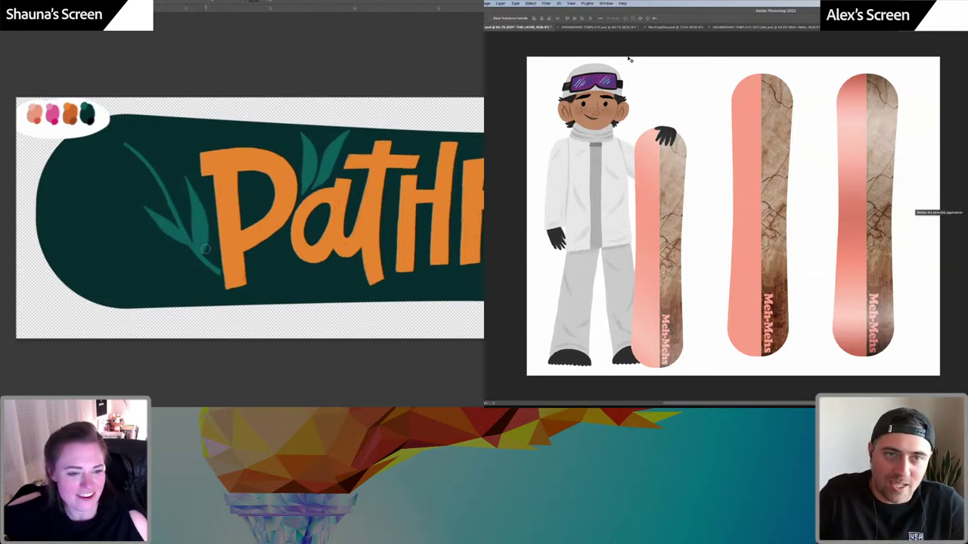
{"action": "left_click", "coordinate": [601, 27]}
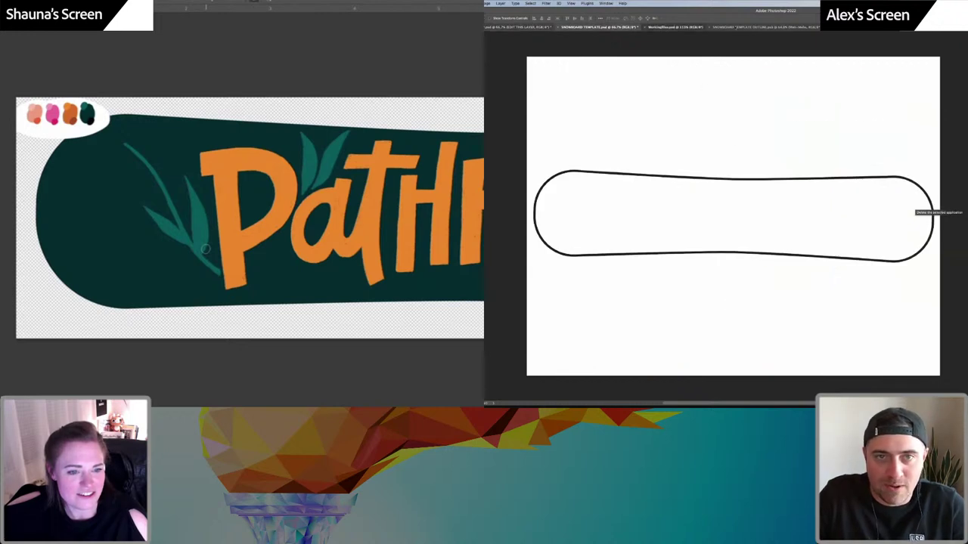
{"action": "left_click", "coordinate": [735, 27]}
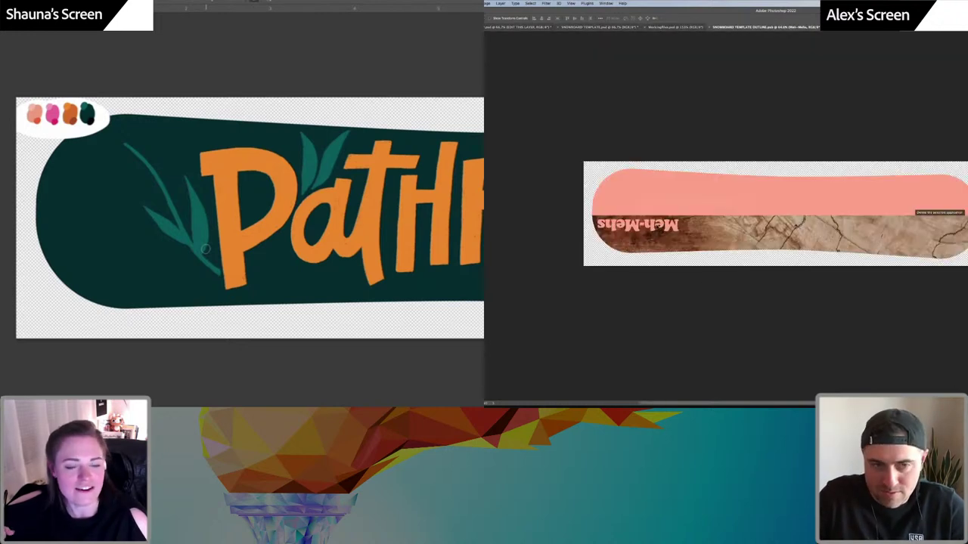
{"action": "left_click_drag", "start_coordinate": [652, 228], "coordinate": [657, 228]}
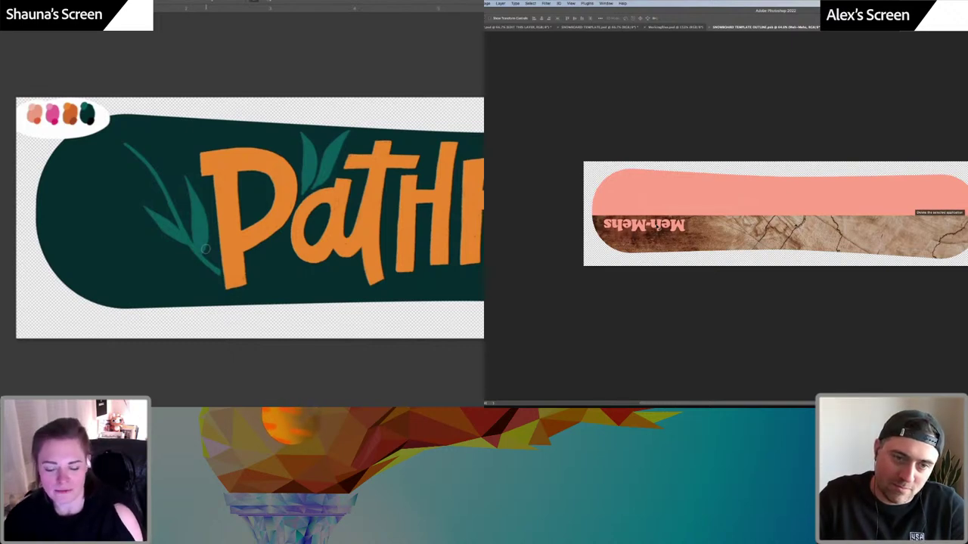
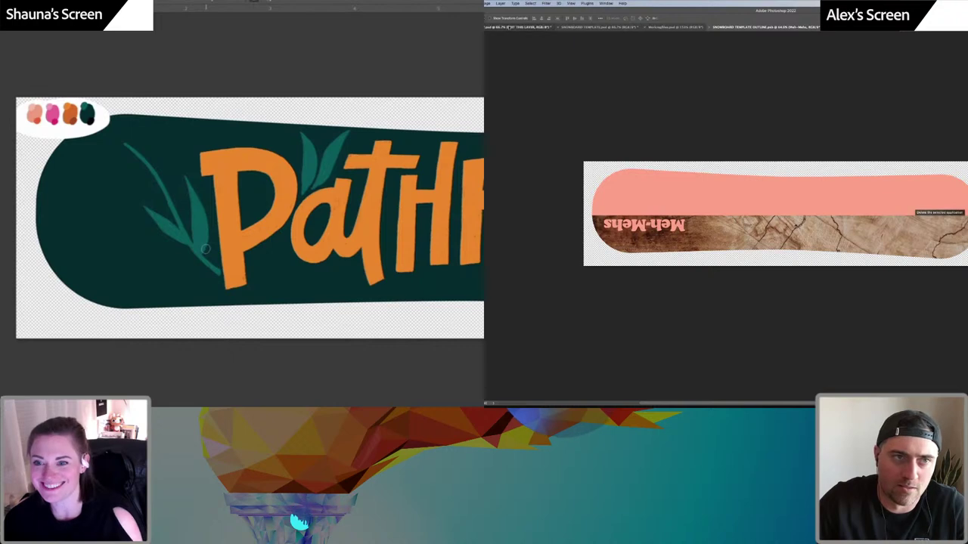
{"action": "left_click", "coordinate": [509, 27]}
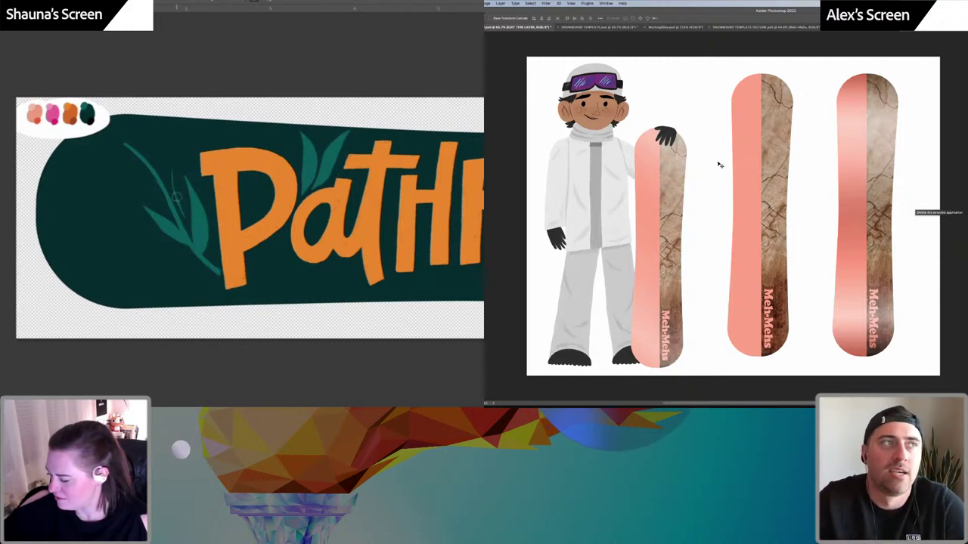
Draw a second teal stem up to the Pathfinder board's edge, and switch to the browser to open the designer's Behance profile in an enlarged window
{"action": "left_click_drag", "start_coordinate": [176, 197], "coordinate": [167, 125]}
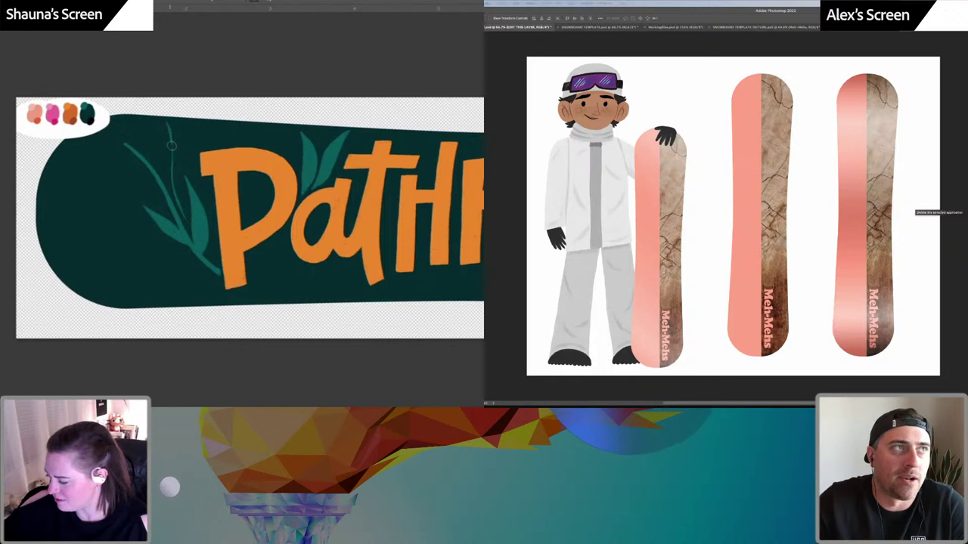
{"action": "left_click_drag", "start_coordinate": [967, 85], "coordinate": [767, 85]}
{"action": "type", "text": "behance.net"}
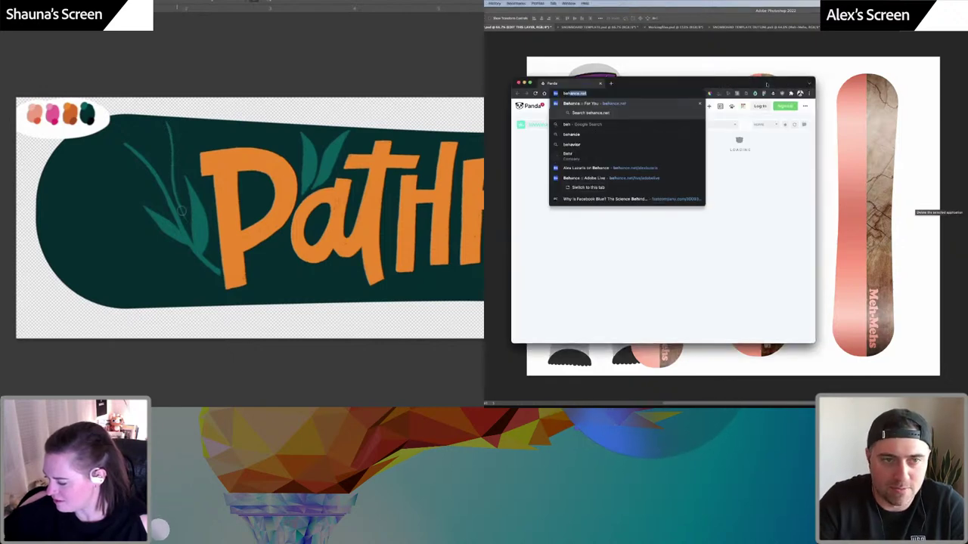
{"action": "key", "text": "Down"}
{"action": "key", "text": "Down"}
{"action": "key", "text": "Down"}
{"action": "key", "text": "Down"}
{"action": "key", "text": "Down"}
{"action": "key", "text": "Return"}
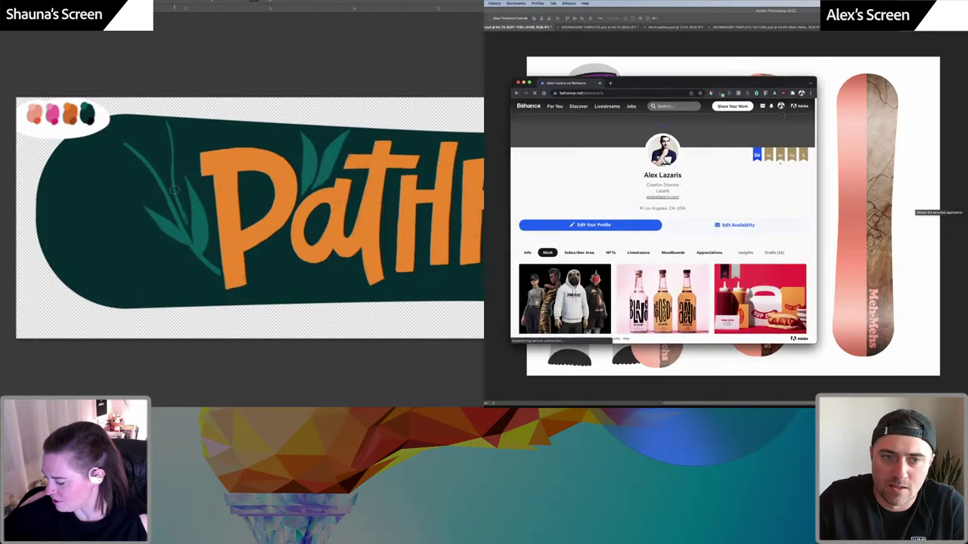
{"action": "double_click", "coordinate": [780, 86]}
Browse the projects on the Behance profile and open the Capsule Skateboards branding project
{"action": "scroll", "coordinate": [830, 215], "scroll_direction": "down", "scroll_amount": 5}
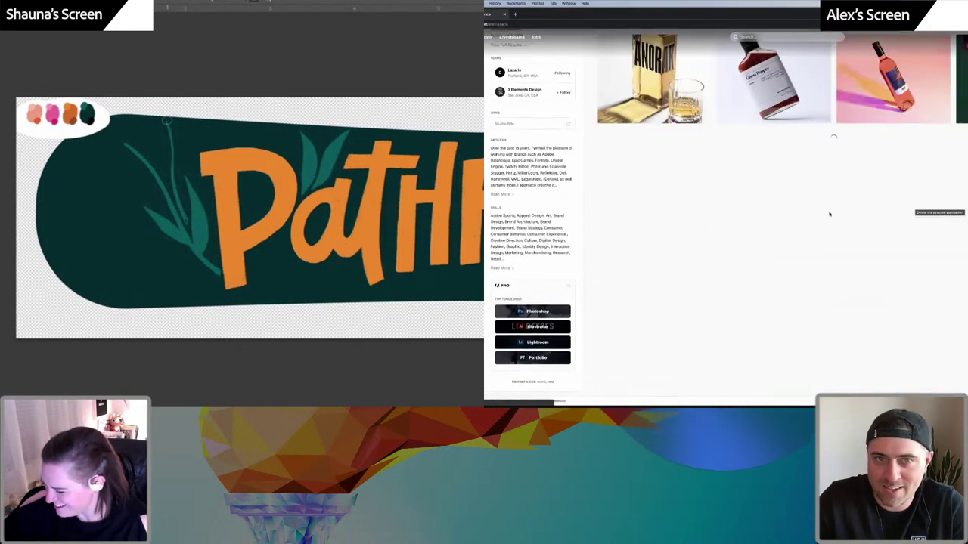
{"action": "scroll", "coordinate": [830, 216], "scroll_direction": "down", "scroll_amount": 1}
{"action": "scroll", "coordinate": [830, 215], "scroll_direction": "down", "scroll_amount": 5}
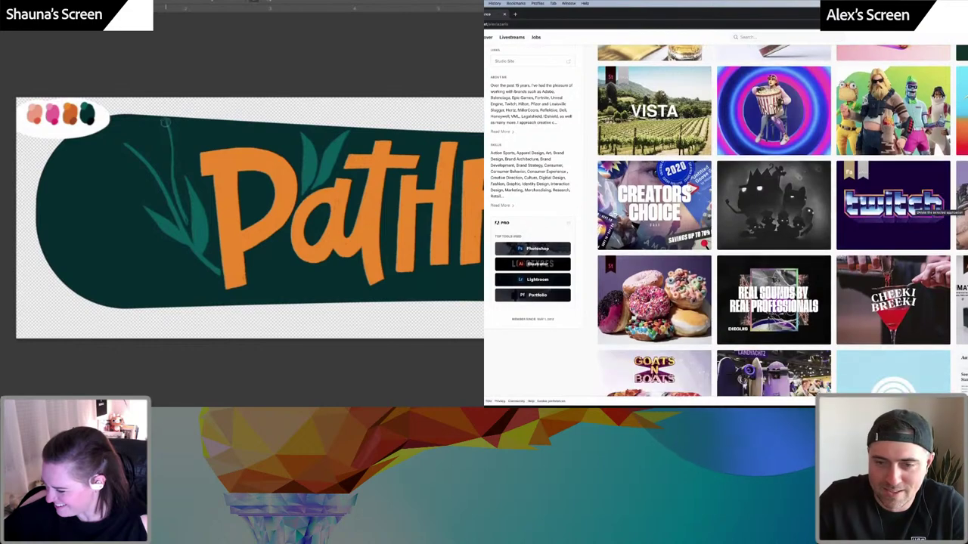
{"action": "scroll", "coordinate": [830, 214], "scroll_direction": "down", "scroll_amount": 5}
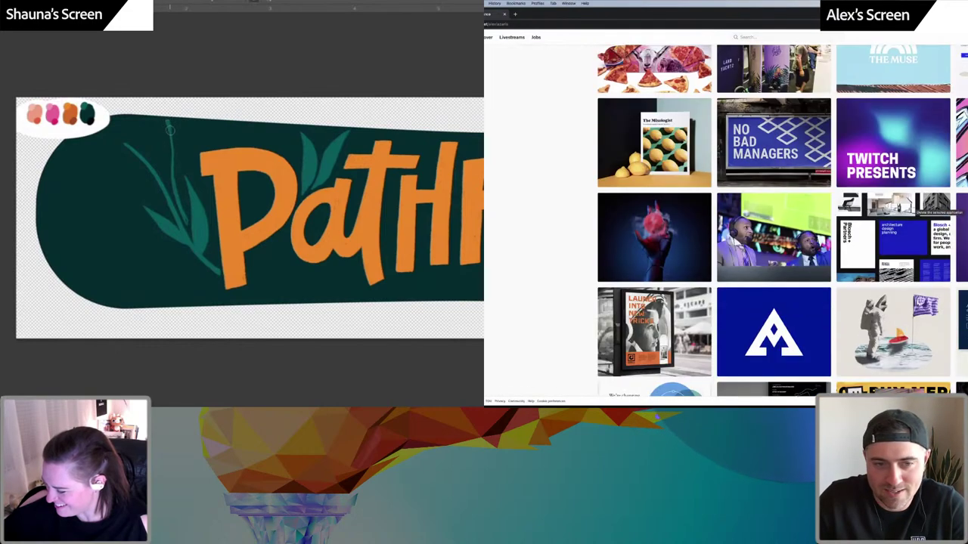
{"action": "left_click", "coordinate": [700, 218]}
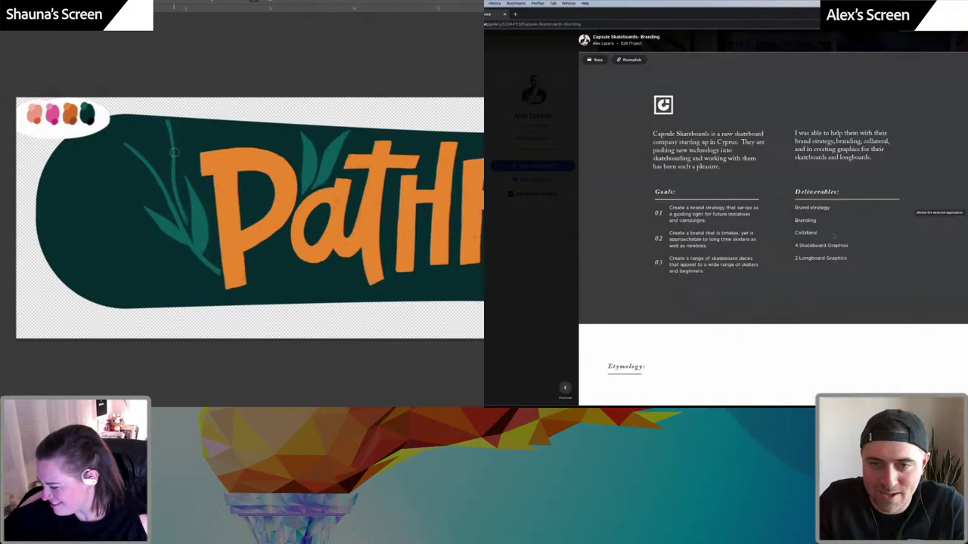
Look through the Capsule Skateboards project's strategy and logo sections down to the row of skateboard graphics
{"action": "scroll", "coordinate": [833, 237], "scroll_direction": "down", "scroll_amount": 10}
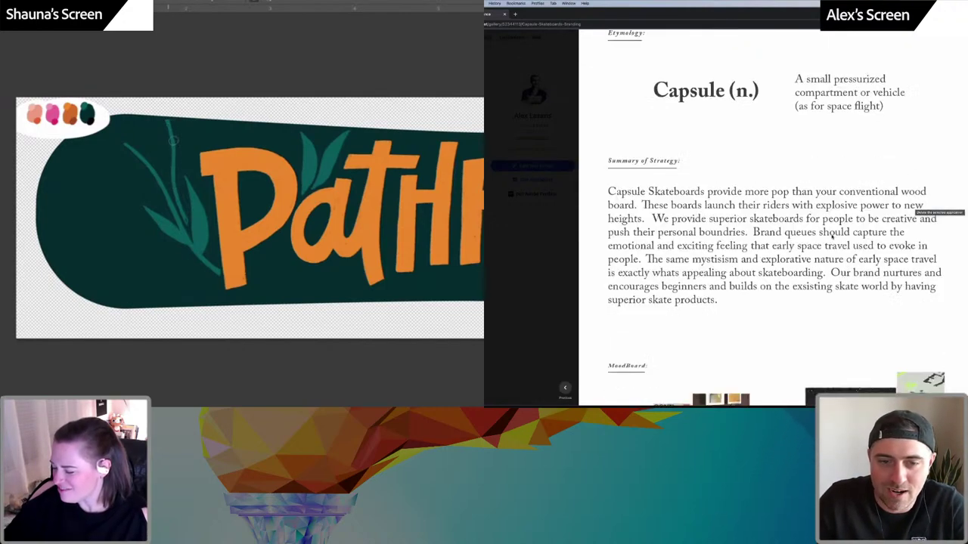
{"action": "scroll", "coordinate": [832, 237], "scroll_direction": "down", "scroll_amount": 10}
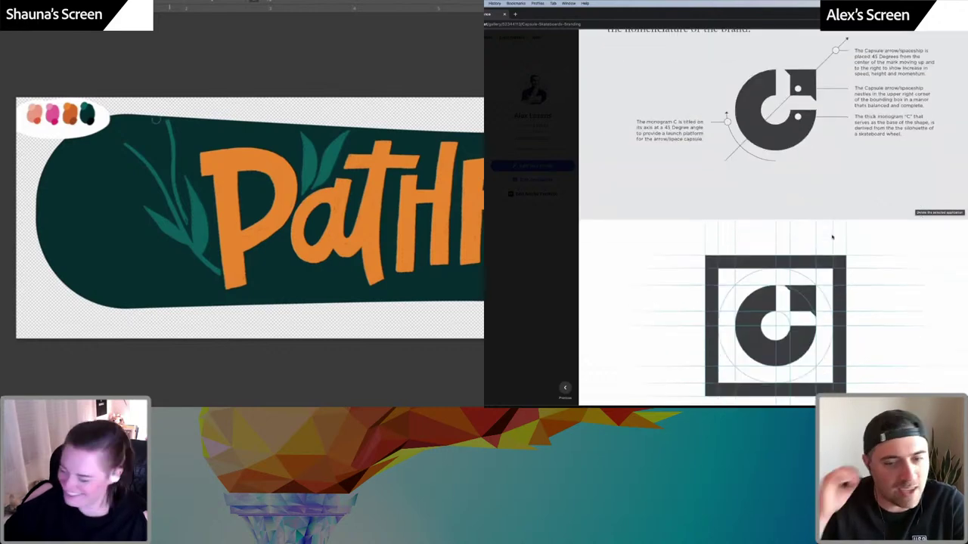
{"action": "scroll", "coordinate": [831, 238], "scroll_direction": "down", "scroll_amount": 10}
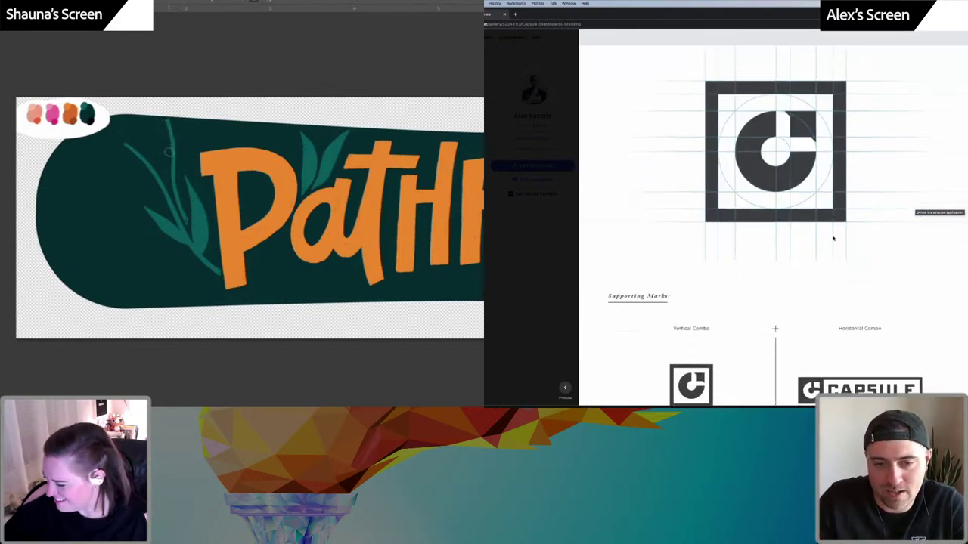
{"action": "scroll", "coordinate": [833, 239], "scroll_direction": "down", "scroll_amount": 10}
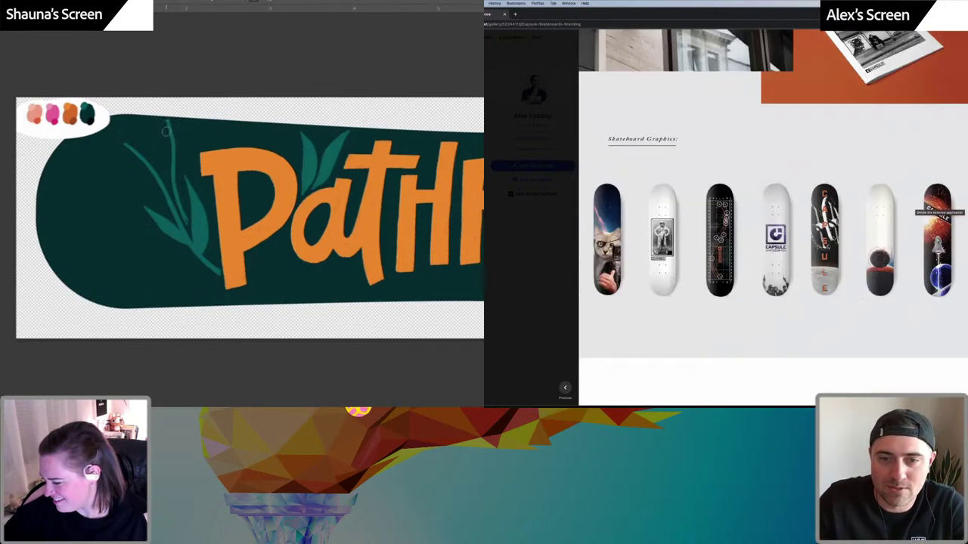
{"action": "scroll", "coordinate": [833, 239], "scroll_direction": "up", "scroll_amount": 3}
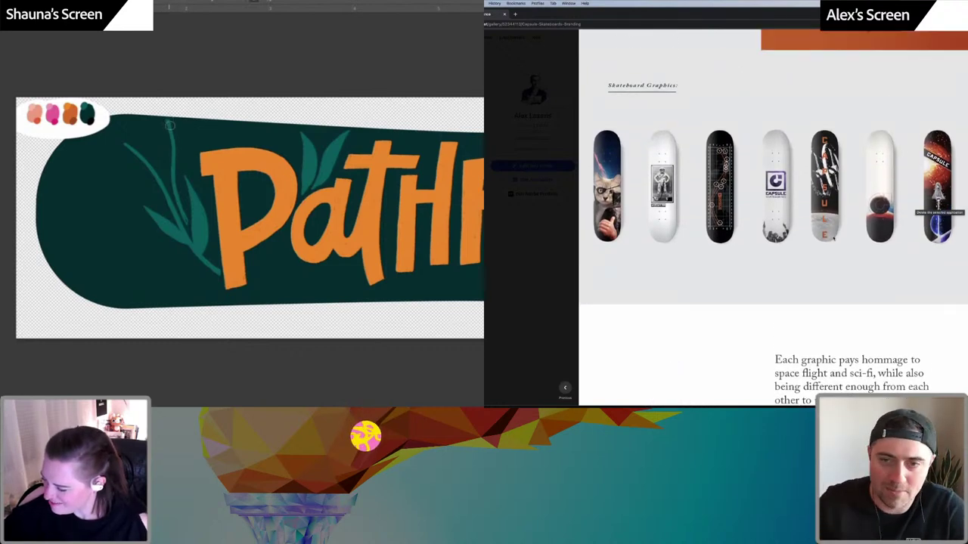
{"action": "left_click", "coordinate": [821, 169]}
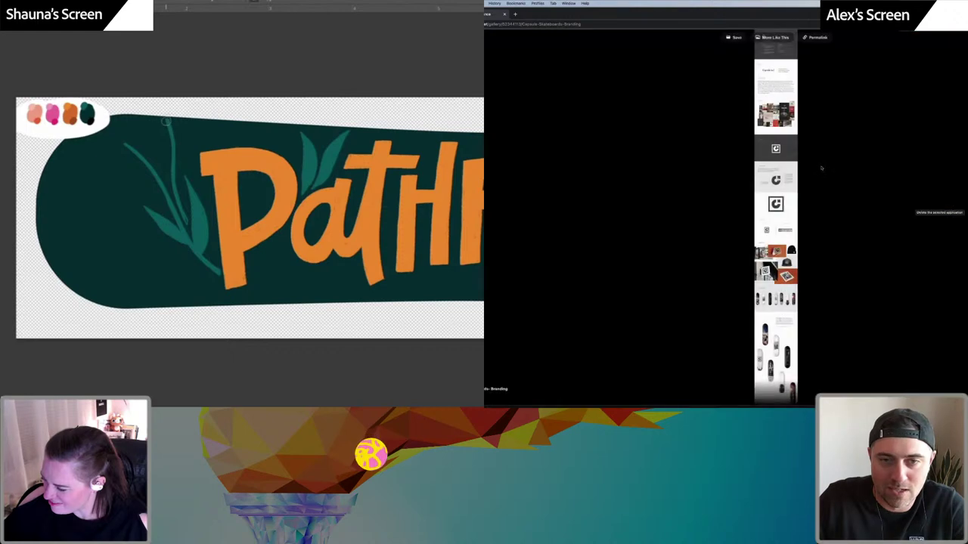
{"action": "key", "text": "Escape"}
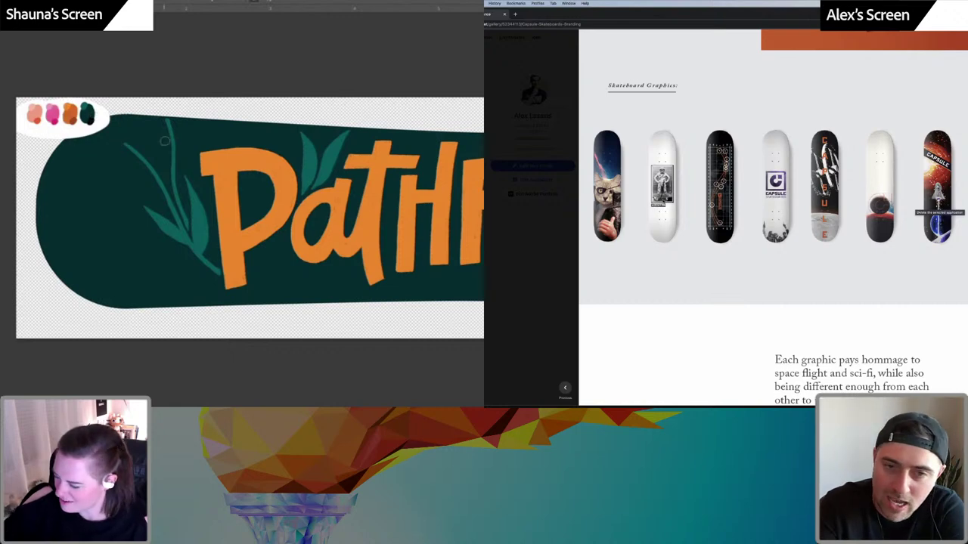
Trace a near-black stroke down the second stem on the Pathfinder board
{"action": "mouse_move", "coordinate": [170, 131]}
{"action": "left_mouse_down"}
{"action": "mouse_move", "coordinate": [172, 155]}
{"action": "mouse_move", "coordinate": [173, 136]}
{"action": "left_mouse_up"}
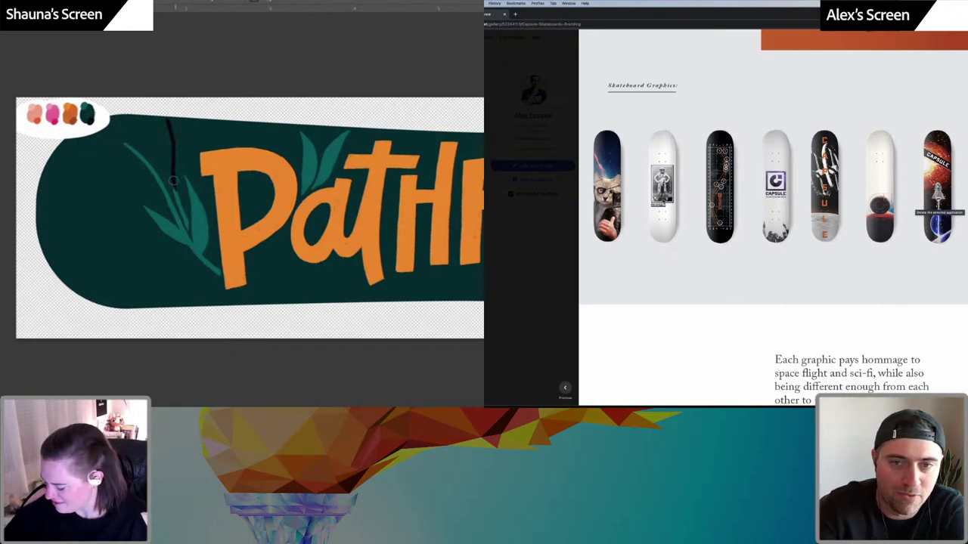
{"action": "left_click_drag", "start_coordinate": [188, 228], "coordinate": [177, 189]}
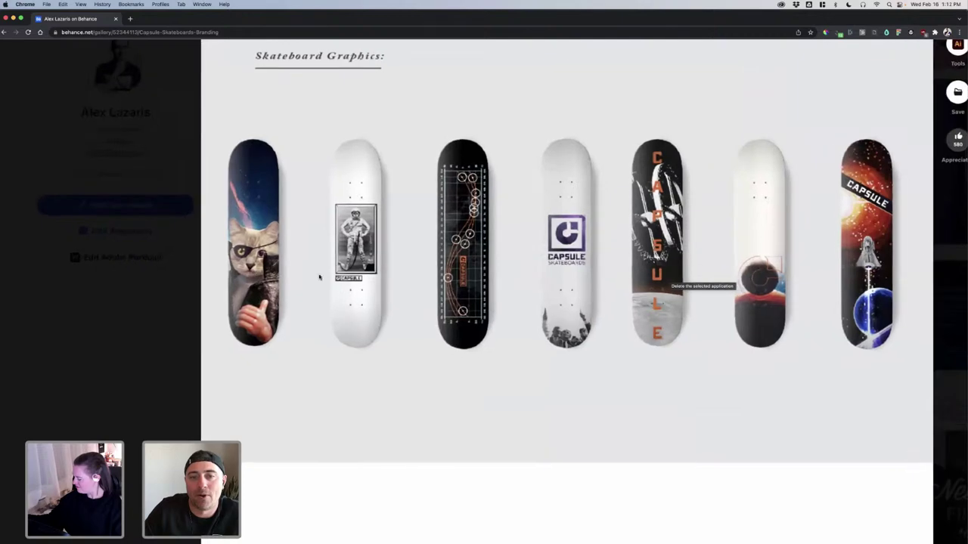
Examine the Capsule skateboard deck designs, from the overview row through the enlarged views of the individual boards
{"action": "scroll", "coordinate": [414, 278], "scroll_direction": "right", "scroll_amount": 1}
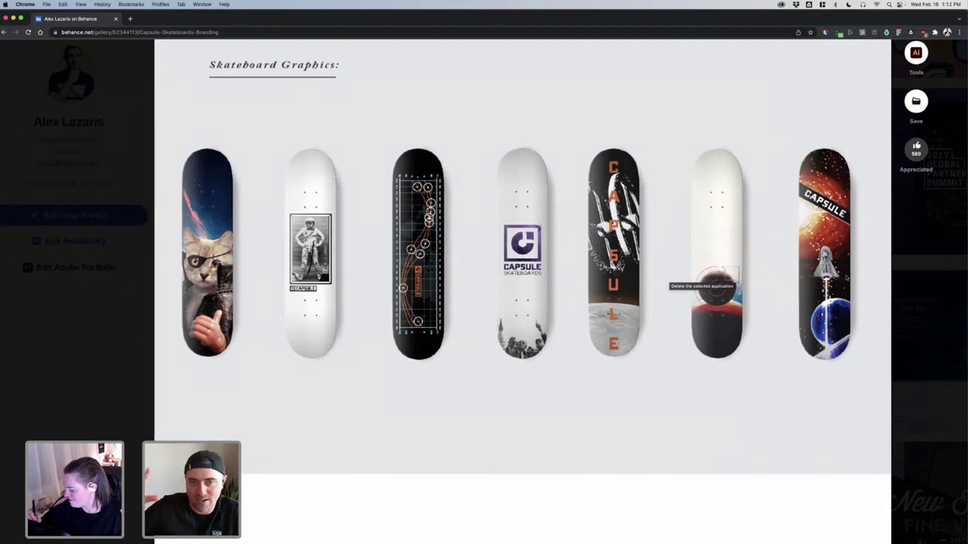
{"action": "scroll", "coordinate": [846, 278], "scroll_direction": "right", "scroll_amount": 1}
{"action": "scroll", "coordinate": [845, 278], "scroll_direction": "up", "scroll_amount": 1}
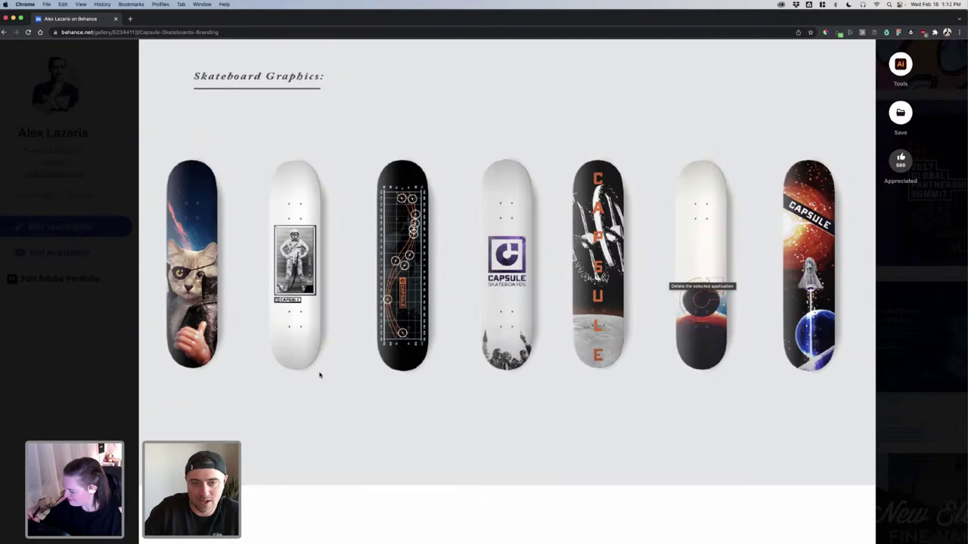
{"action": "scroll", "coordinate": [319, 374], "scroll_direction": "down", "scroll_amount": 3}
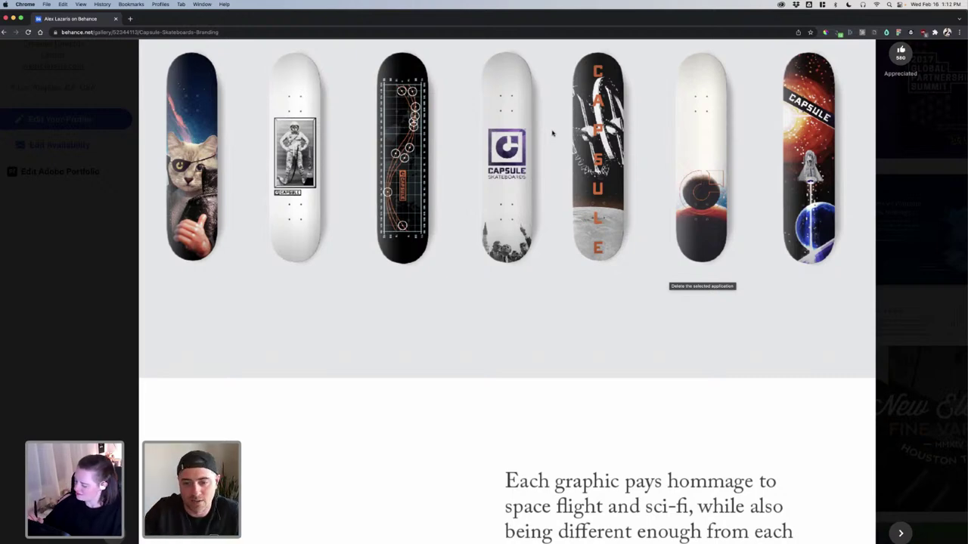
{"action": "scroll", "coordinate": [552, 133], "scroll_direction": "down", "scroll_amount": 6}
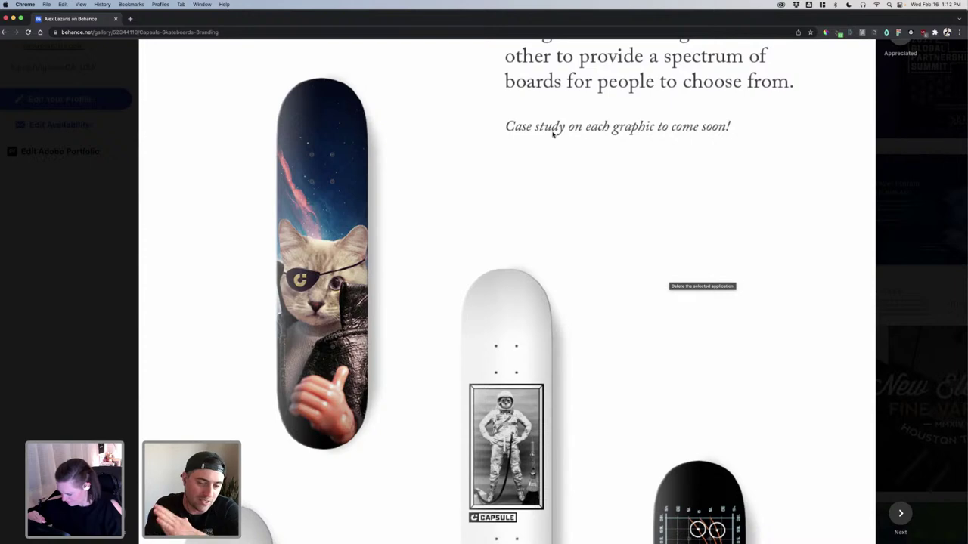
{"action": "scroll", "coordinate": [530, 135], "scroll_direction": "down", "scroll_amount": 3}
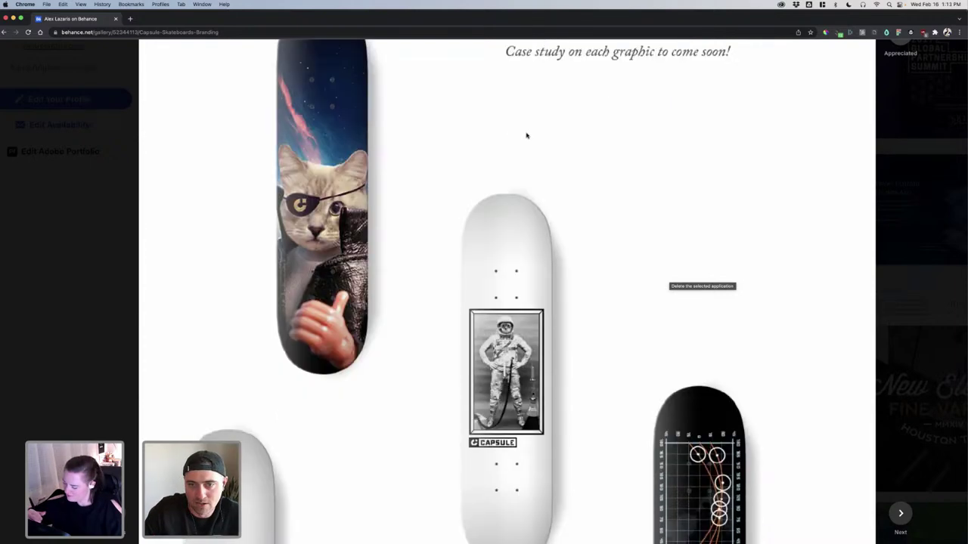
{"action": "scroll", "coordinate": [559, 241], "scroll_direction": "down", "scroll_amount": 3}
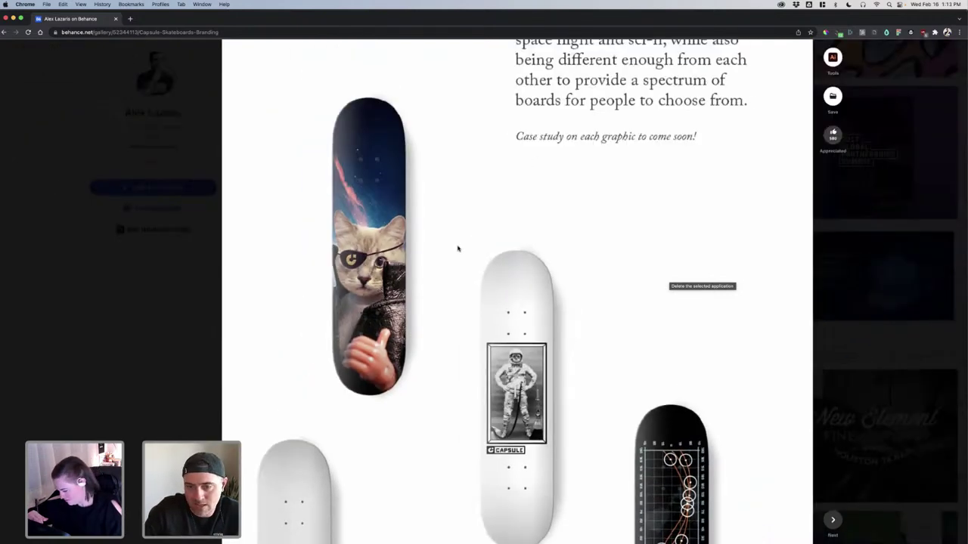
{"action": "scroll", "coordinate": [458, 248], "scroll_direction": "down", "scroll_amount": 2}
{"action": "scroll", "coordinate": [457, 249], "scroll_direction": "down", "scroll_amount": 2}
{"action": "scroll", "coordinate": [457, 248], "scroll_direction": "down", "scroll_amount": 10}
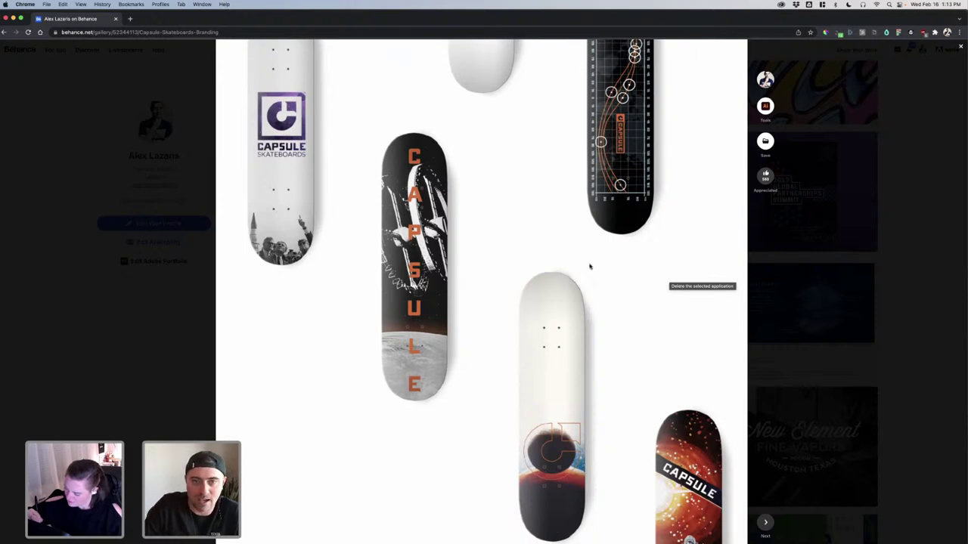
Look over the space-themed deck designs at the end of the Capsule board showcase
{"action": "scroll", "coordinate": [589, 267], "scroll_direction": "up", "scroll_amount": 2}
{"action": "scroll", "coordinate": [598, 264], "scroll_direction": "down", "scroll_amount": 3}
{"action": "scroll", "coordinate": [598, 264], "scroll_direction": "down", "scroll_amount": 5}
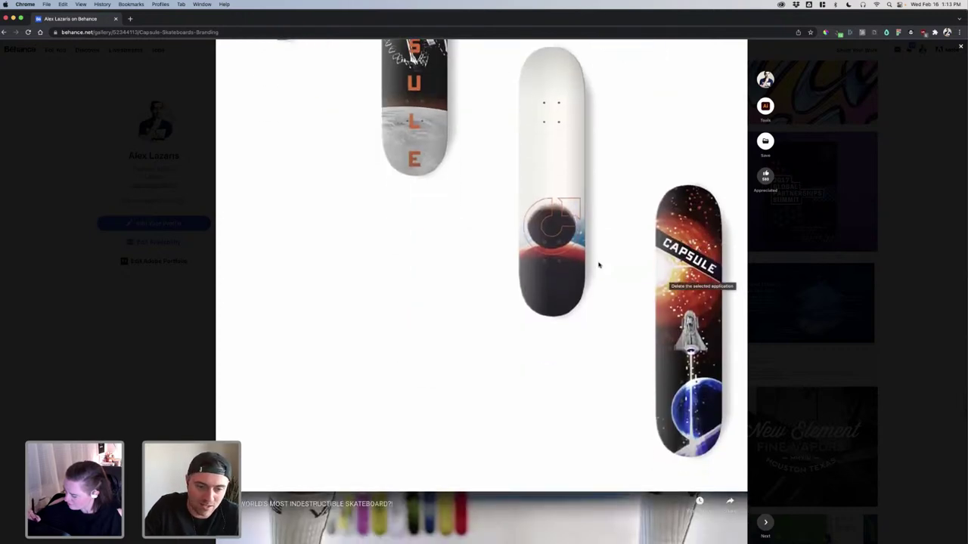
{"action": "scroll", "coordinate": [598, 265], "scroll_direction": "up", "scroll_amount": 4}
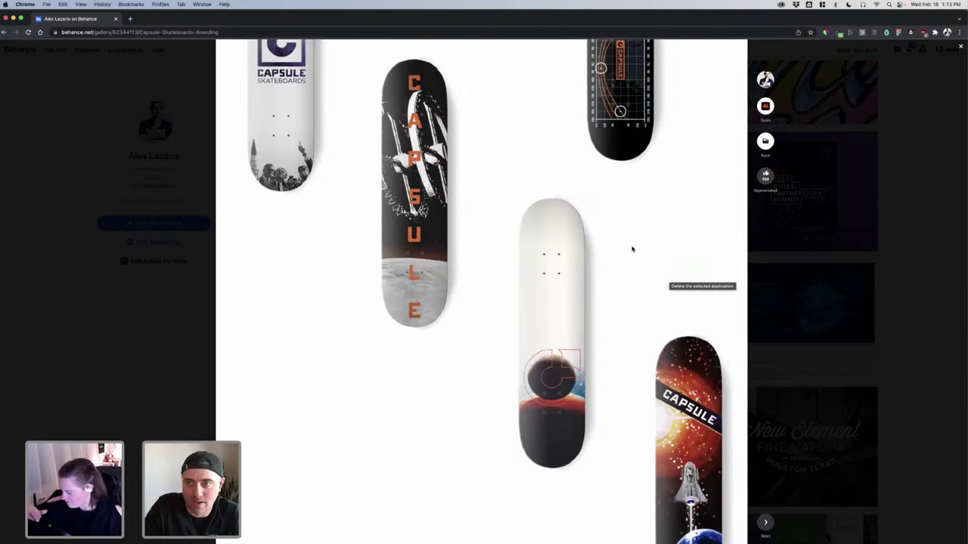
Switch to Photoshop and save the Roman snowboard mockup
{"action": "left_click", "coordinate": [116, 19]}
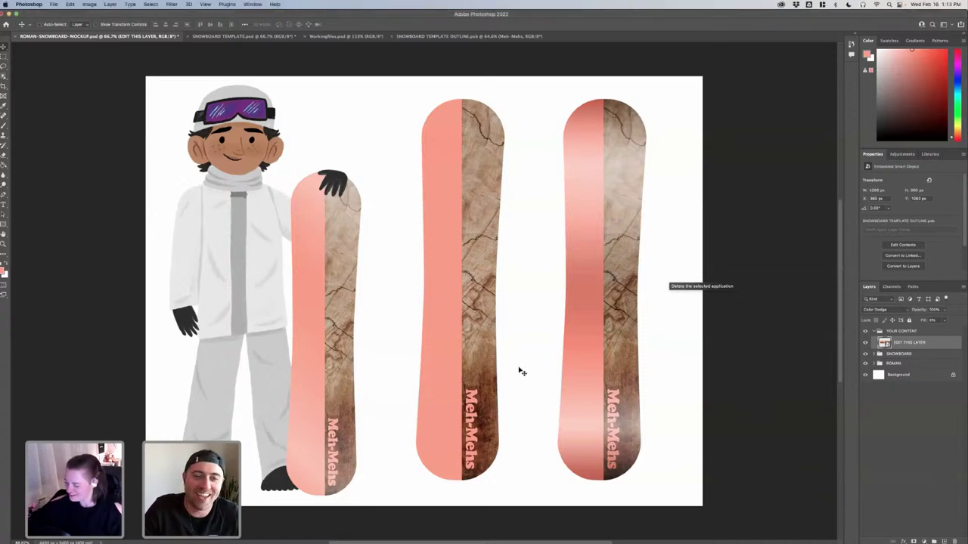
{"action": "key", "text": "super+s"}
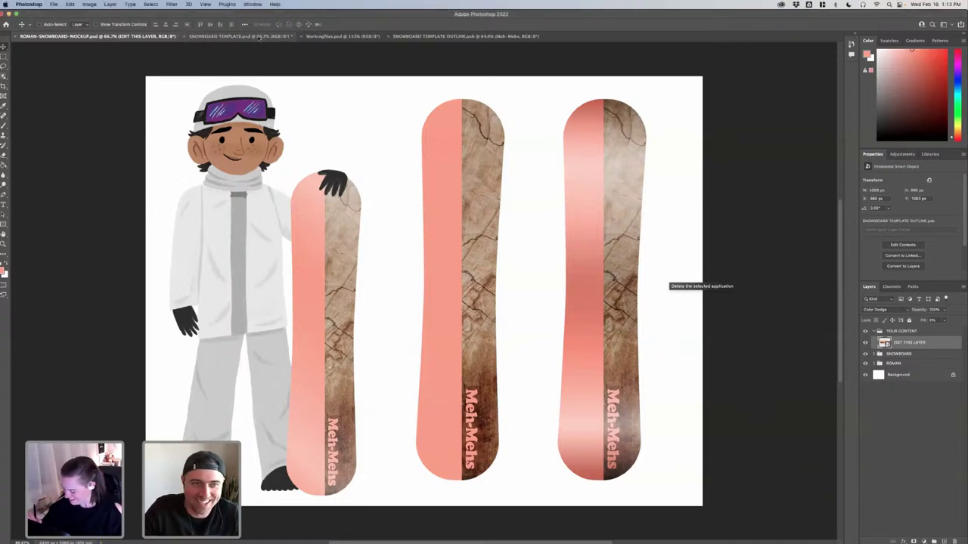
Compare the open snowboard documents: character sheet, blank template, Meh-Mehs outline artwork and the board mockup
{"action": "left_click", "coordinate": [465, 36]}
{"action": "left_click", "coordinate": [341, 36]}
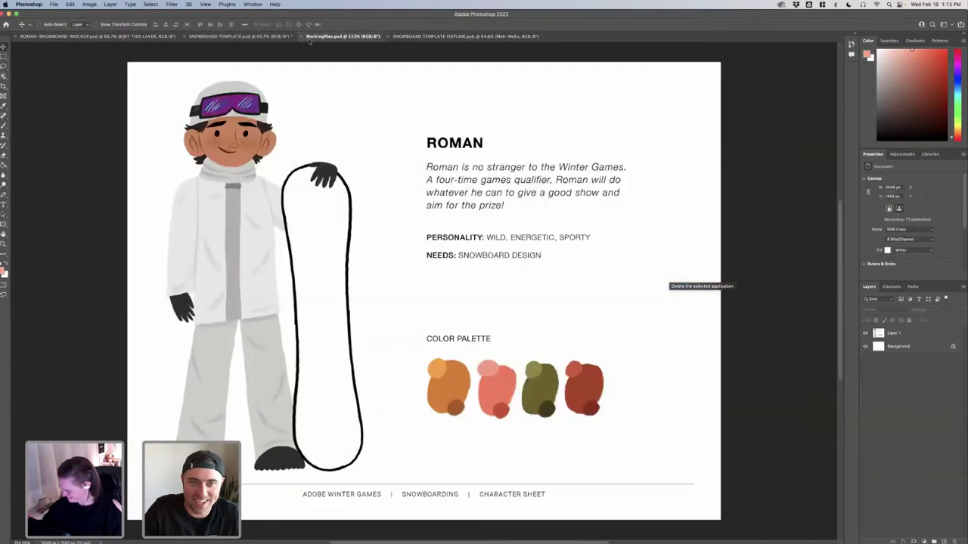
{"action": "left_click", "coordinate": [241, 36]}
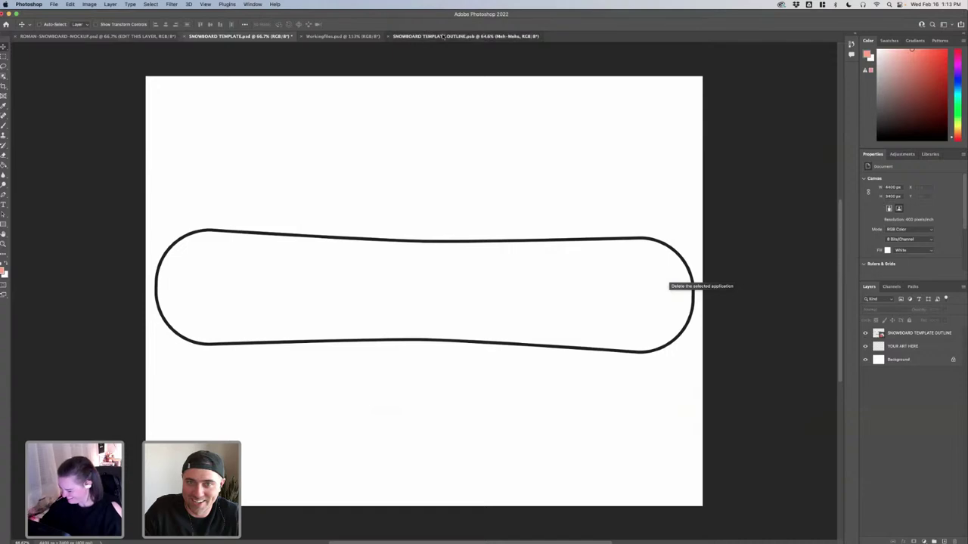
{"action": "left_click", "coordinate": [442, 37]}
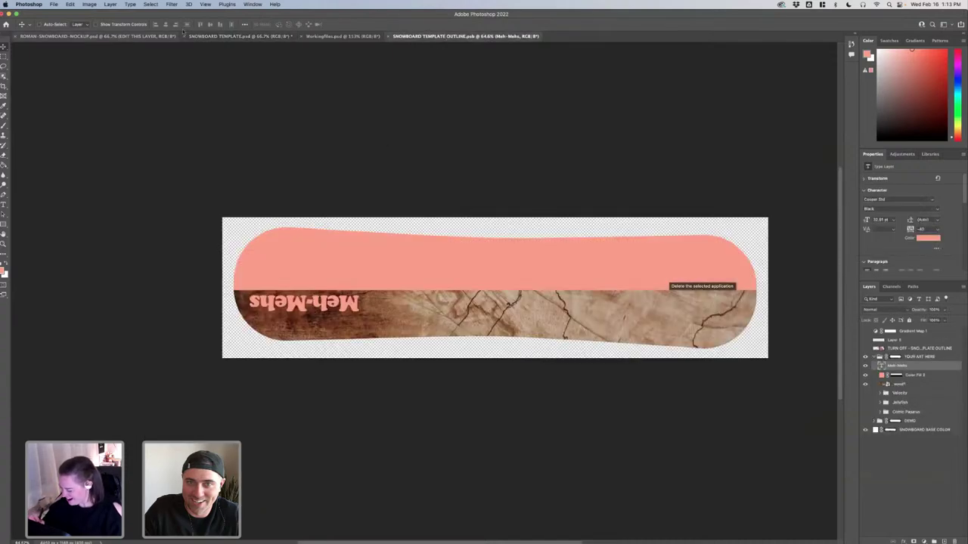
{"action": "left_click", "coordinate": [34, 37]}
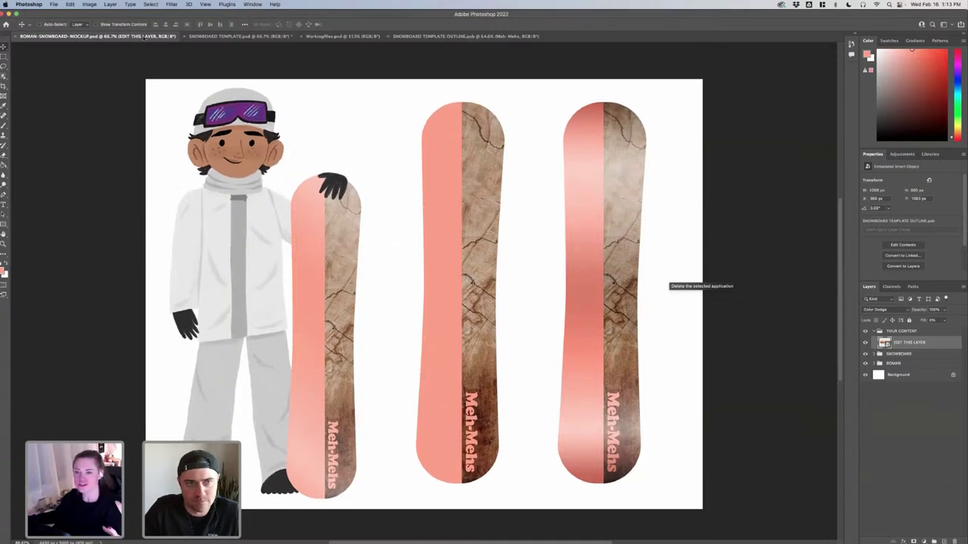
{"action": "left_click", "coordinate": [218, 37]}
{"action": "left_click", "coordinate": [97, 36]}
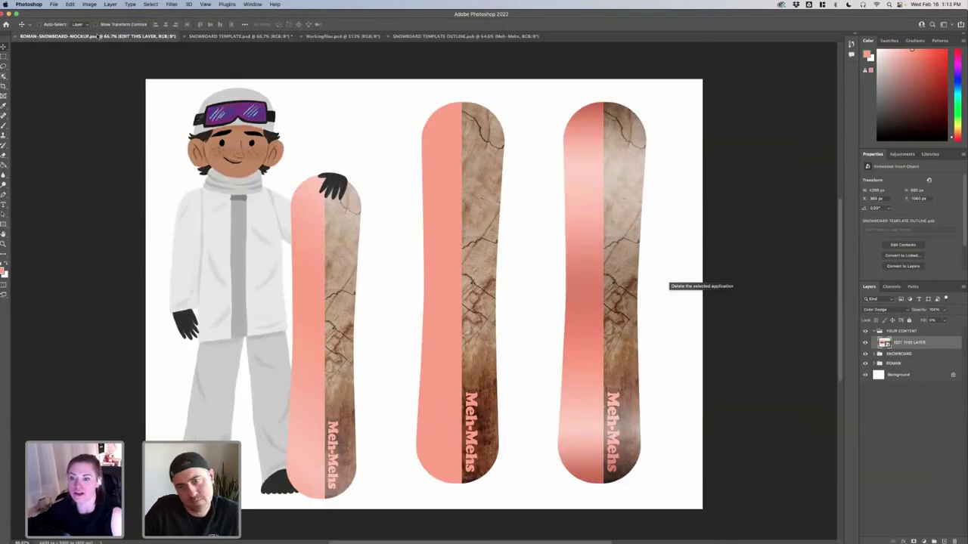
{"action": "left_click", "coordinate": [423, 37]}
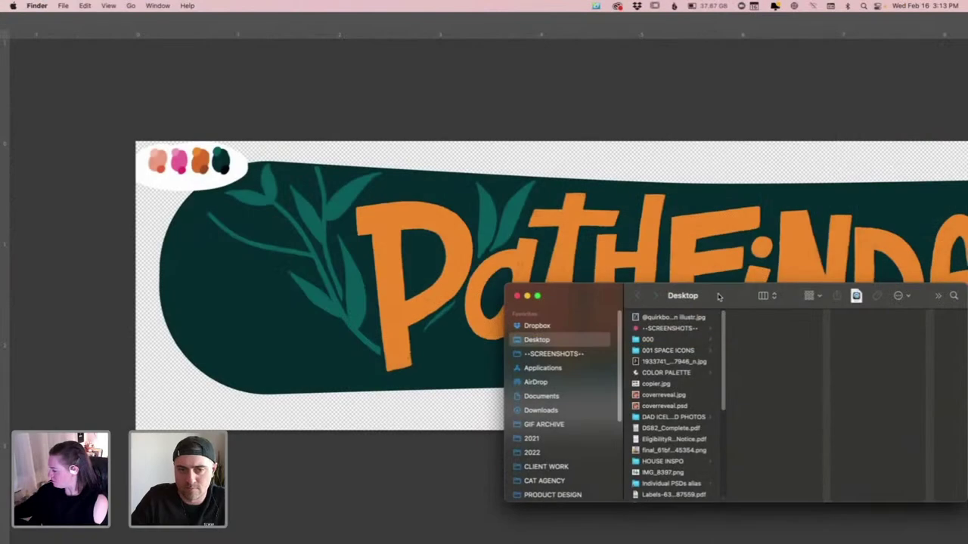
Move the Desktop Finder window clear of the Pathfinder board artwork
{"action": "left_click_drag", "start_coordinate": [718, 297], "coordinate": [967, 401]}
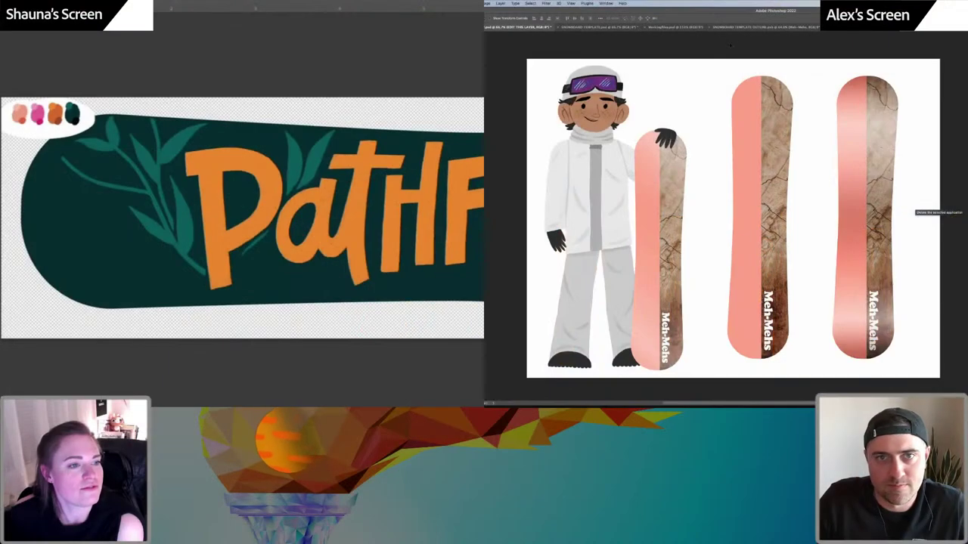
In the outline artwork, select the Meh-Mehs text, search the fonts for "coop" and apply the Black style
{"action": "left_click", "coordinate": [749, 27]}
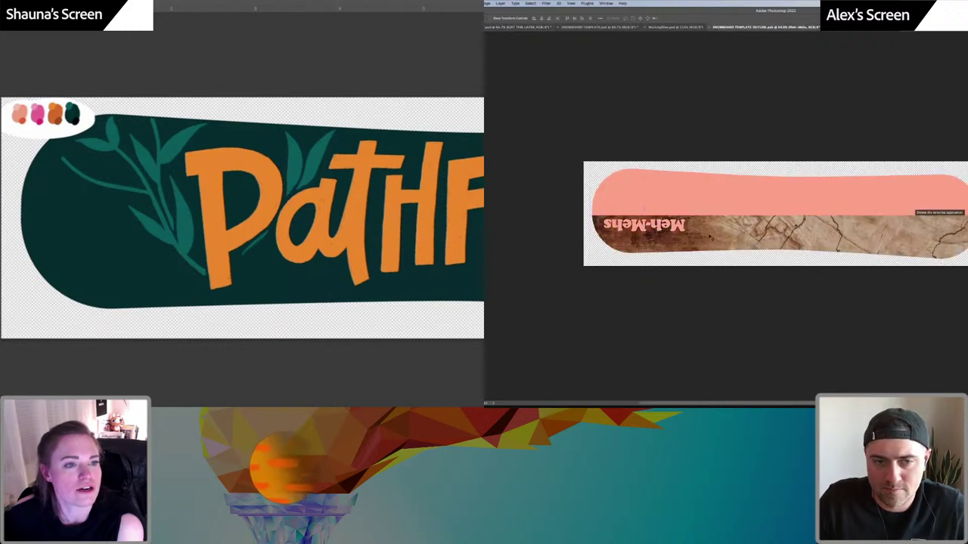
{"action": "key", "text": "t"}
{"action": "double_click", "coordinate": [646, 226]}
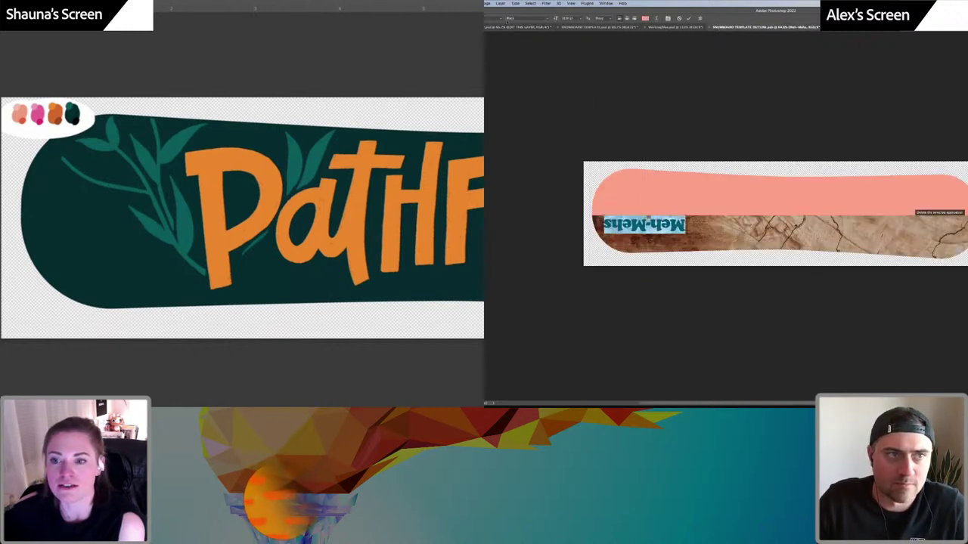
{"action": "left_click", "coordinate": [491, 18]}
{"action": "type", "text": "coop"}
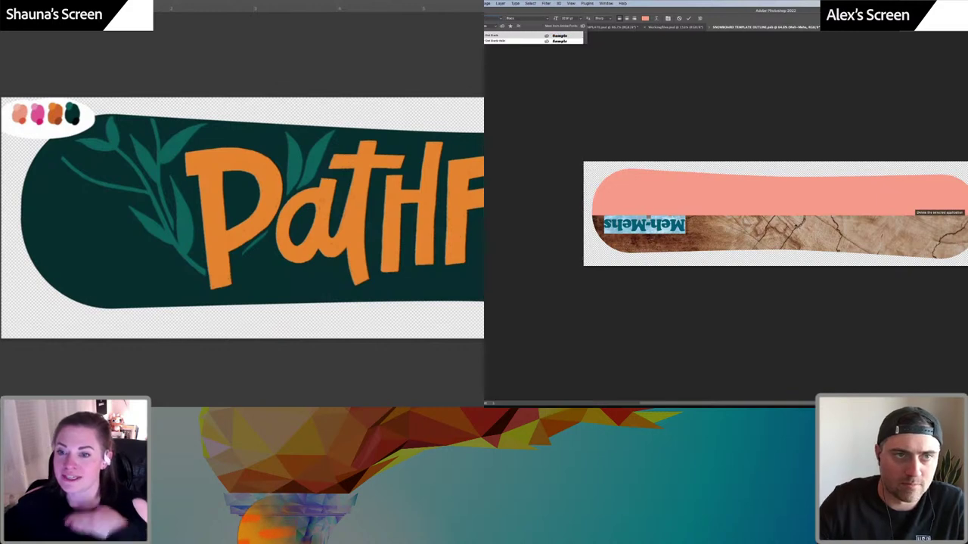
{"action": "left_click", "coordinate": [525, 18]}
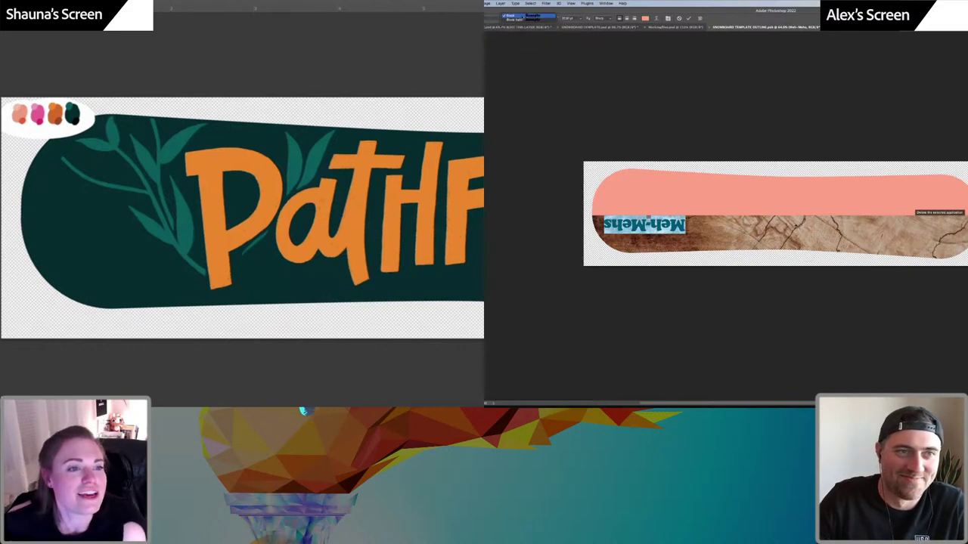
{"action": "left_click", "coordinate": [523, 16]}
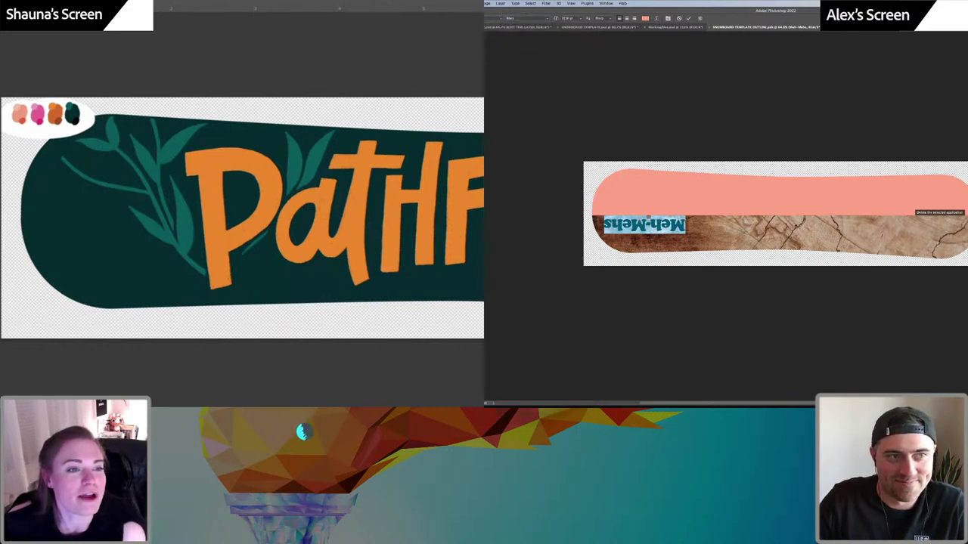
{"action": "key", "text": "super+Return"}
{"action": "key", "text": "v"}
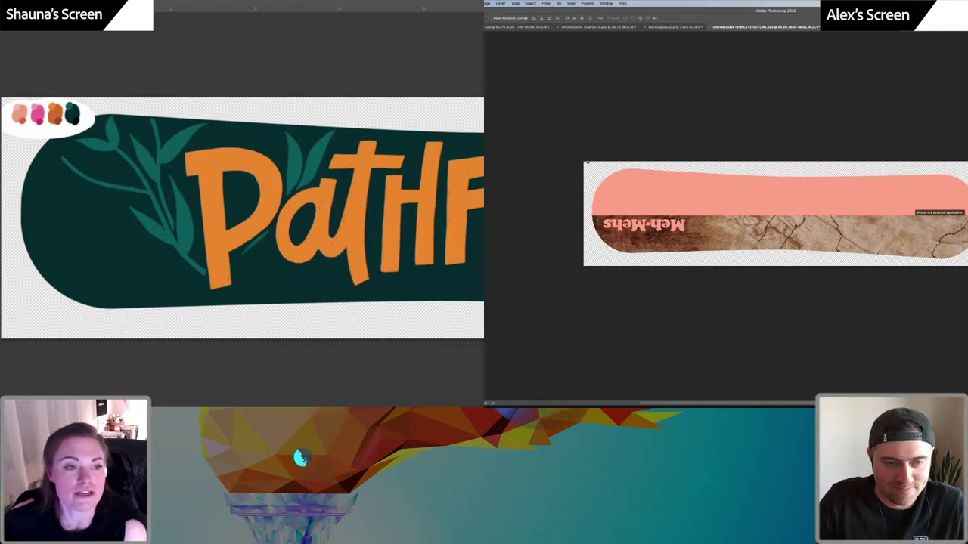
Scale the Meh-Mehs text on the wood half down proportionally to about four fifths of its size
{"action": "key", "text": "ctrl+t"}
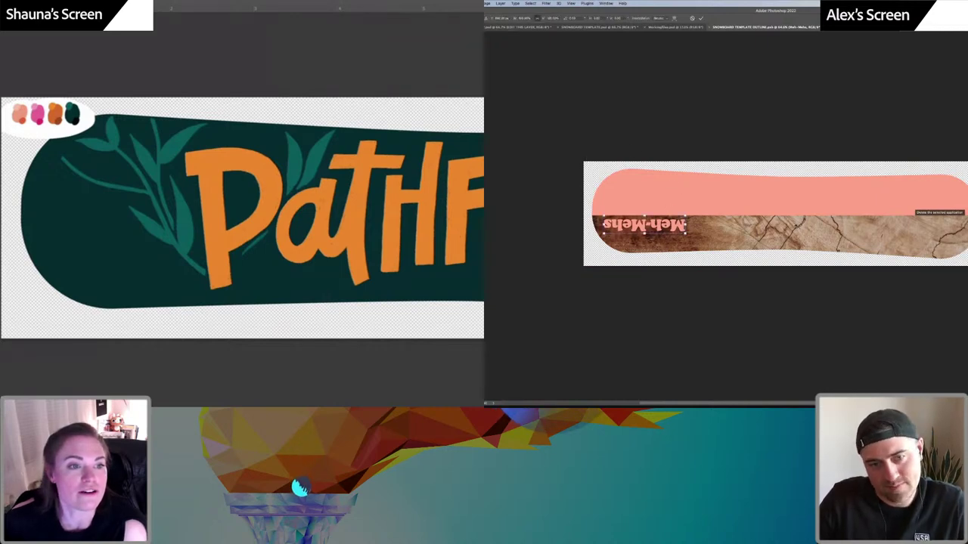
{"action": "left_click_drag", "start_coordinate": [685, 232], "coordinate": [668, 229]}
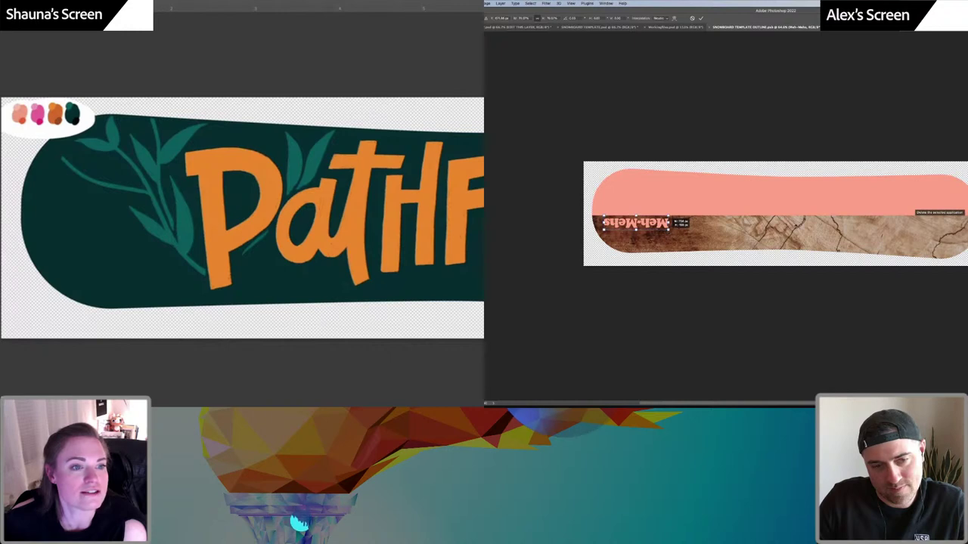
{"action": "key", "text": "Return"}
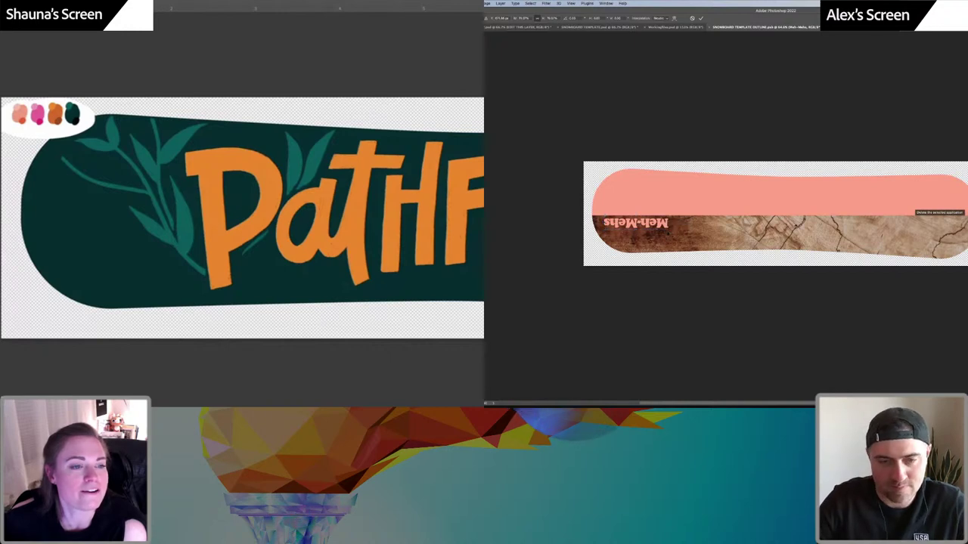
{"action": "left_click", "coordinate": [670, 29]}
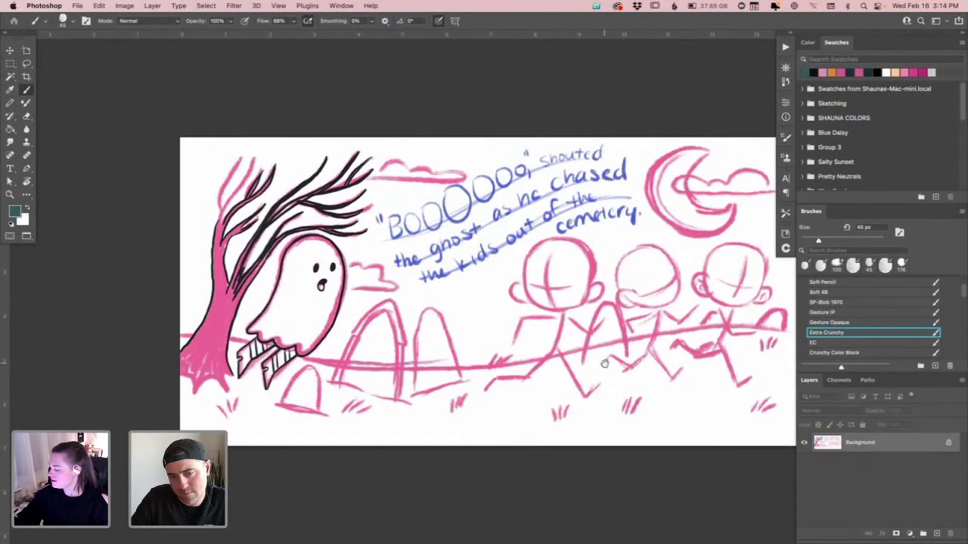
Compare the rough pink ghost-and-kids cemetery sketch with its inked version, and return to the Pathfinder board
{"action": "left_click_drag", "start_coordinate": [605, 363], "coordinate": [493, 346]}
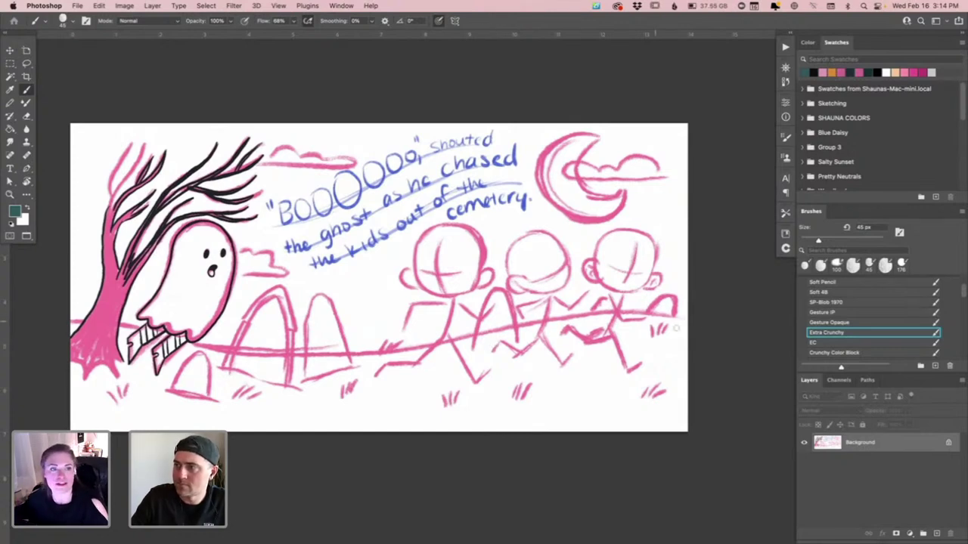
{"action": "key", "text": "Tab"}
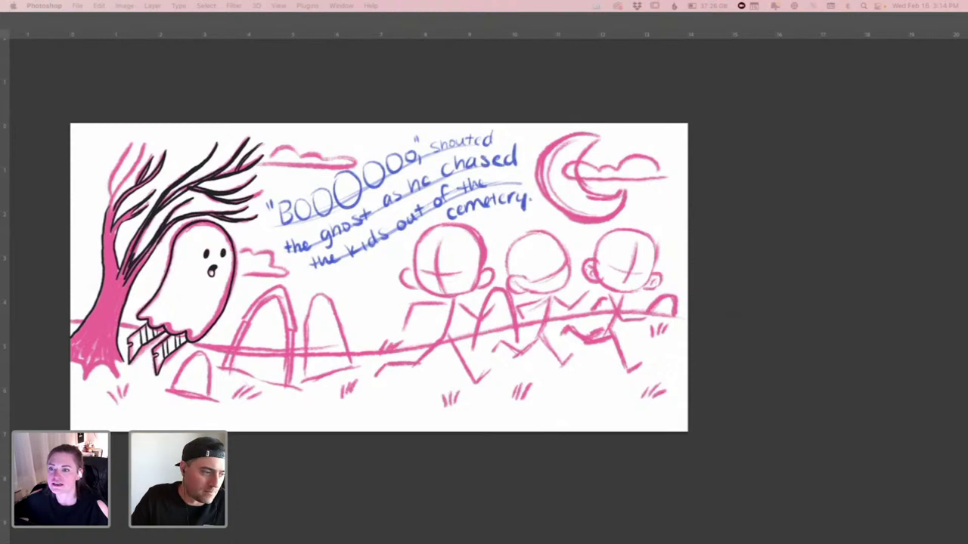
{"action": "key", "text": "Tab"}
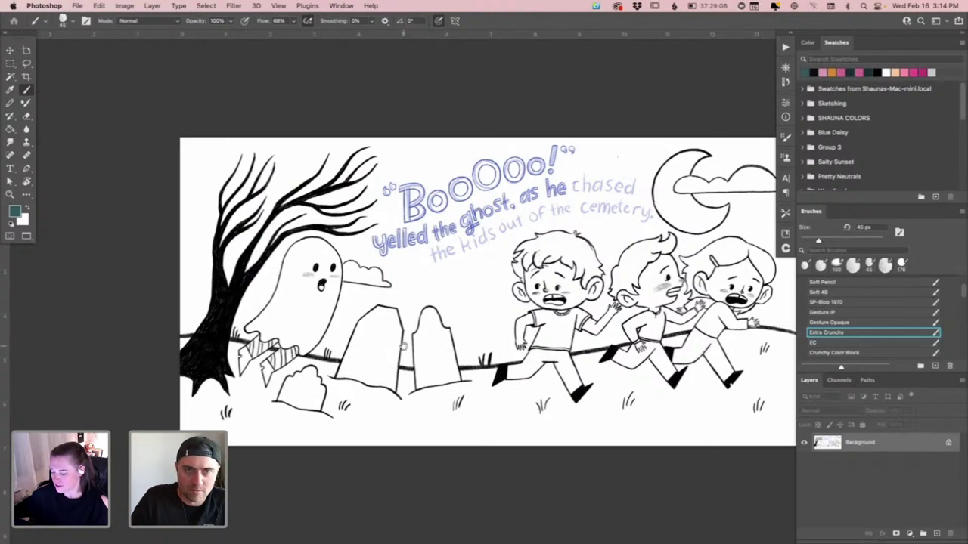
{"action": "left_click_drag", "start_coordinate": [403, 345], "coordinate": [329, 319]}
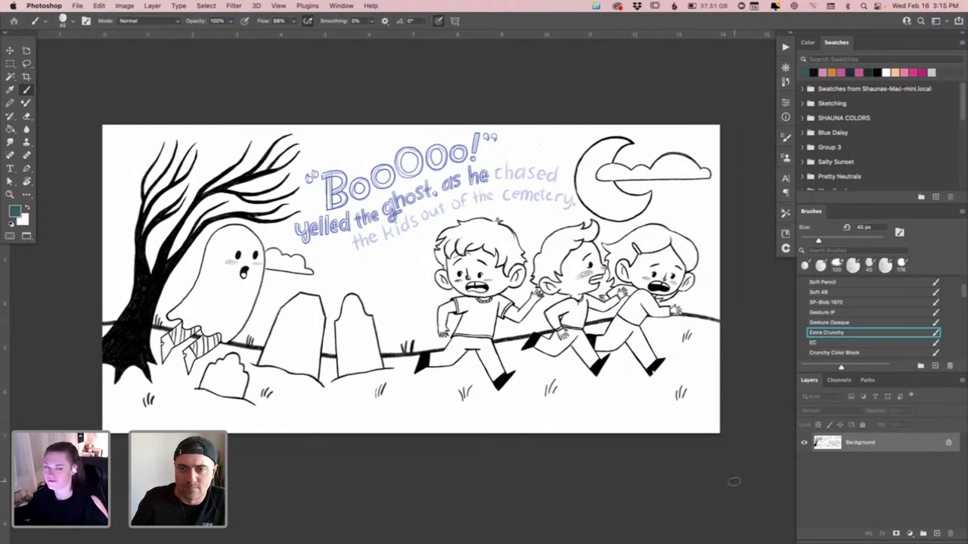
{"action": "key", "text": "ctrl+Tab"}
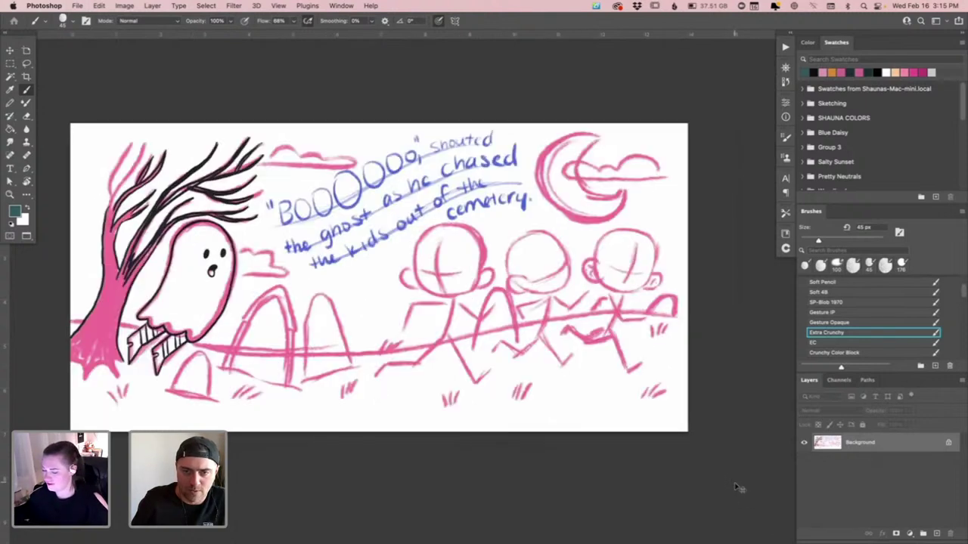
{"action": "key", "text": "ctrl+Tab"}
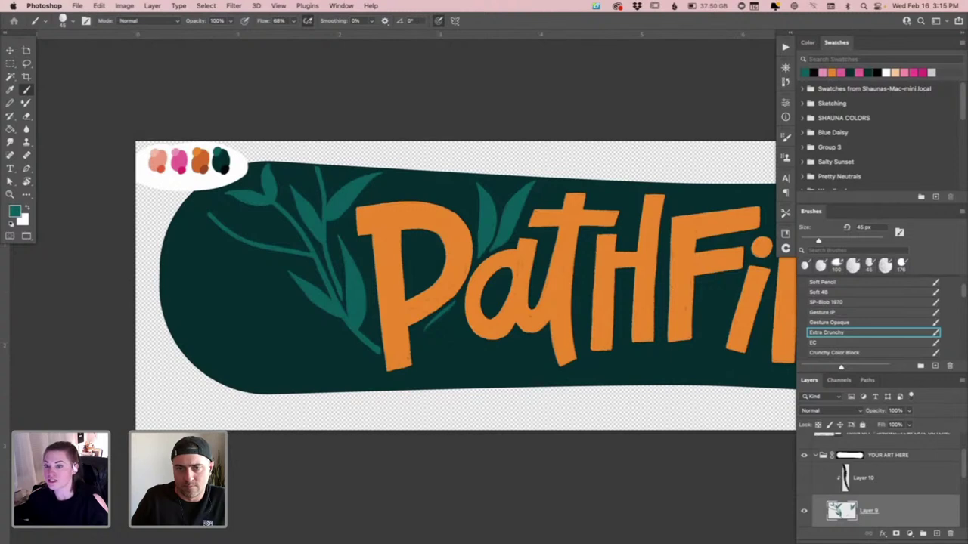
{"action": "key", "text": "Tab"}
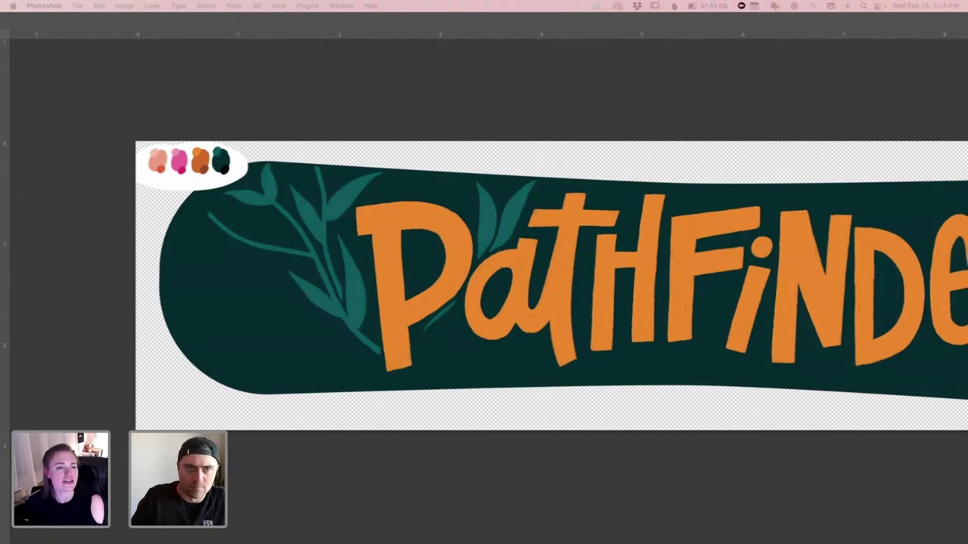
{"action": "key", "text": "Tab"}
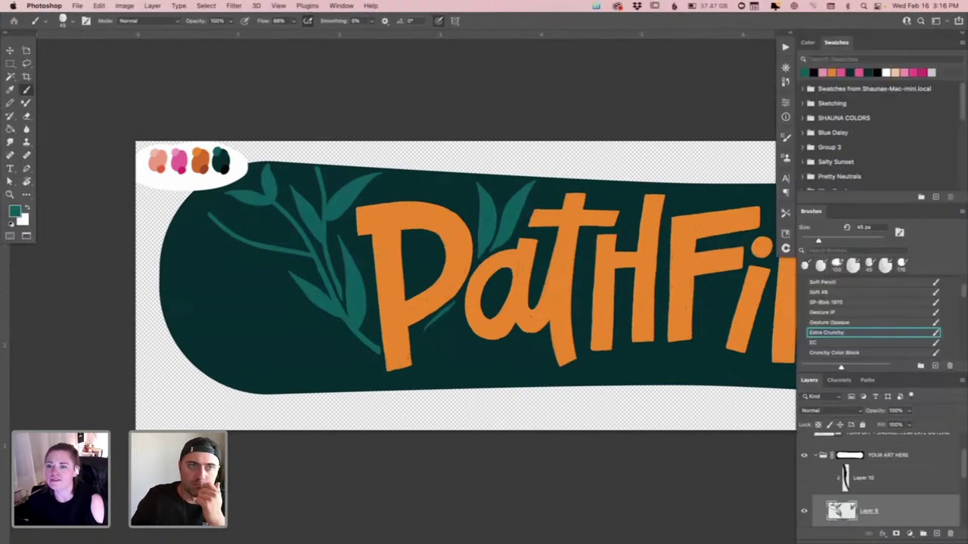
Examine the "Let motivation today" lettering versions: the framed green outline, the pink and purple leafy sketch and the coloured piece
{"action": "key", "text": "ctrl+Tab"}
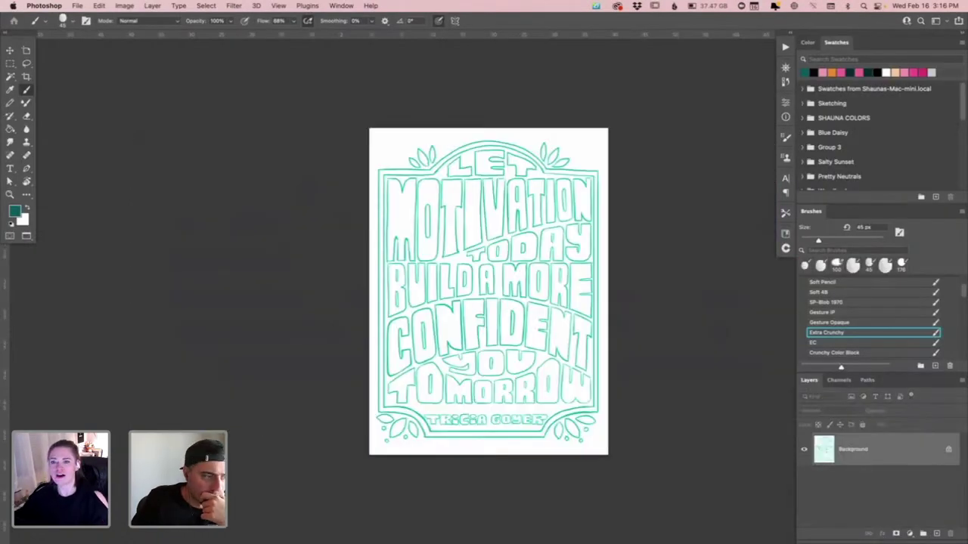
{"action": "scroll", "coordinate": [605, 304], "scroll_direction": "up", "scroll_amount": 5}
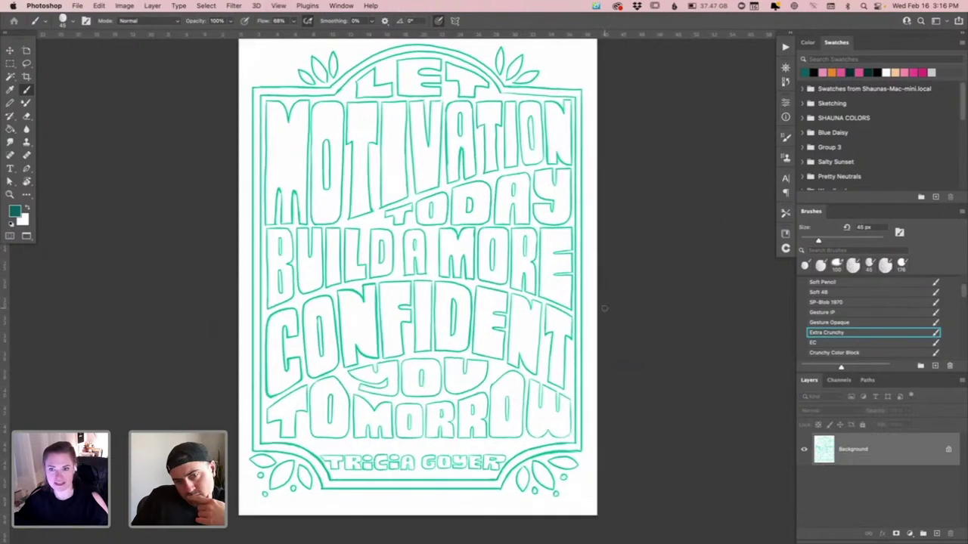
{"action": "scroll", "coordinate": [658, 284], "scroll_direction": "up", "scroll_amount": 2}
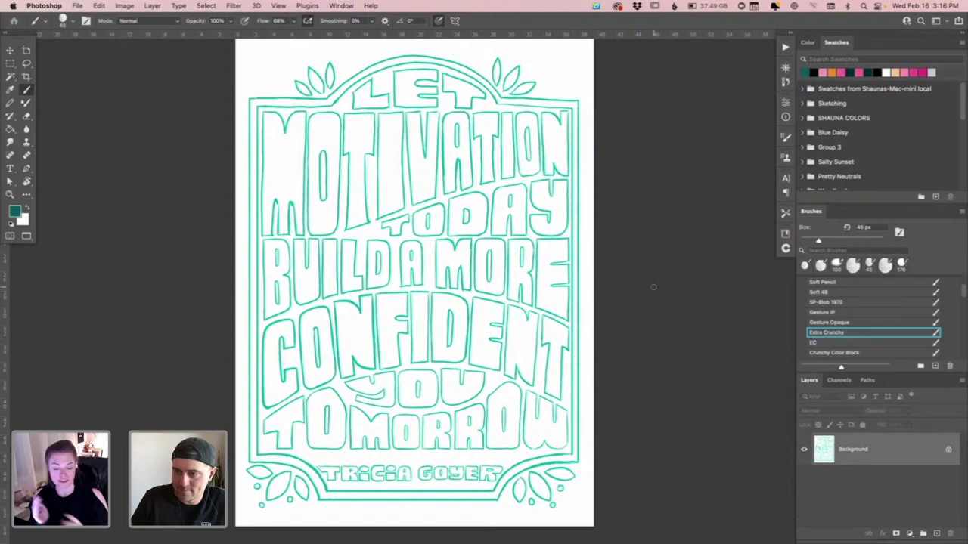
{"action": "key", "text": "super+w"}
{"action": "key", "text": "super+plus"}
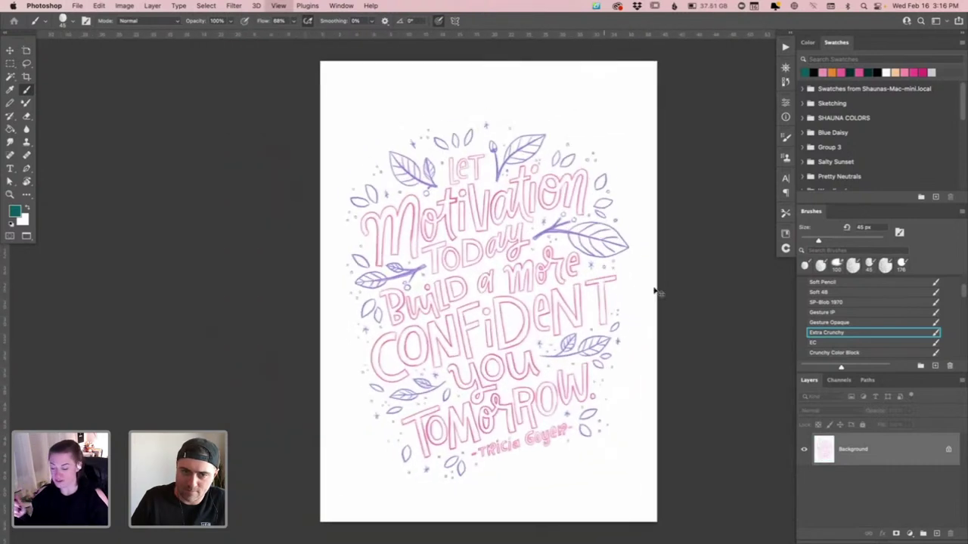
{"action": "left_click_drag", "start_coordinate": [733, 265], "coordinate": [638, 239]}
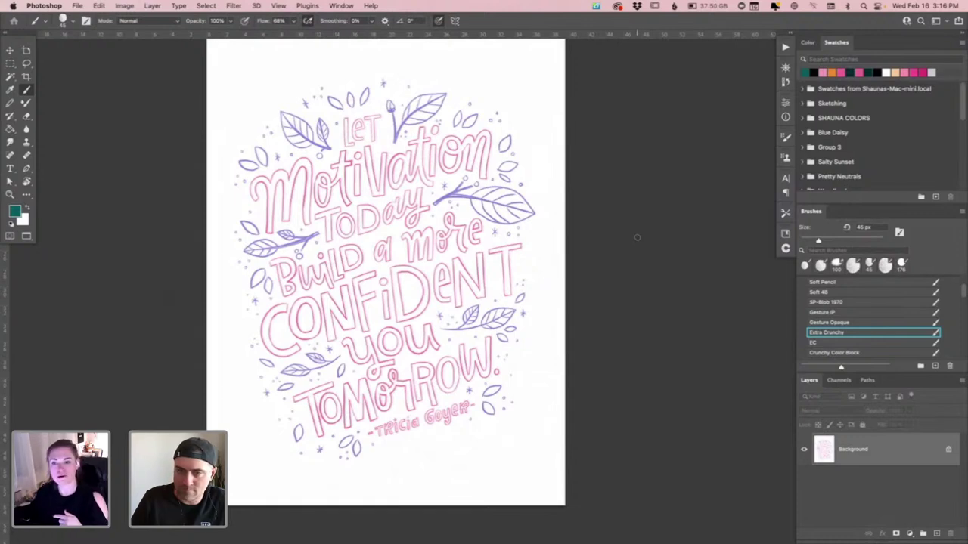
{"action": "key", "text": "Tab"}
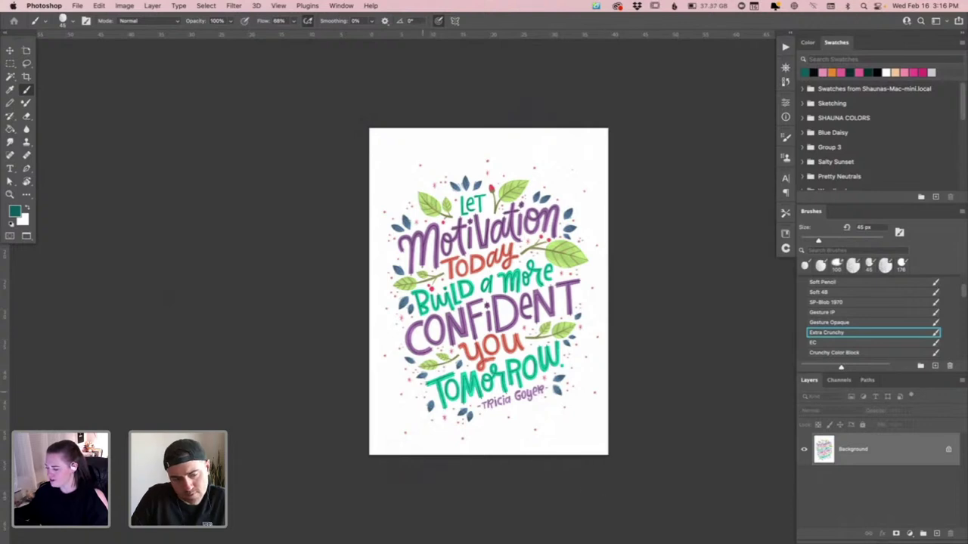
Examine the coloured "Let motivation today" lettering up close, close that document and return to the Pathfinder board
{"action": "left_click_drag", "start_coordinate": [362, 375], "coordinate": [245, 361]}
{"action": "key", "text": "super+plus"}
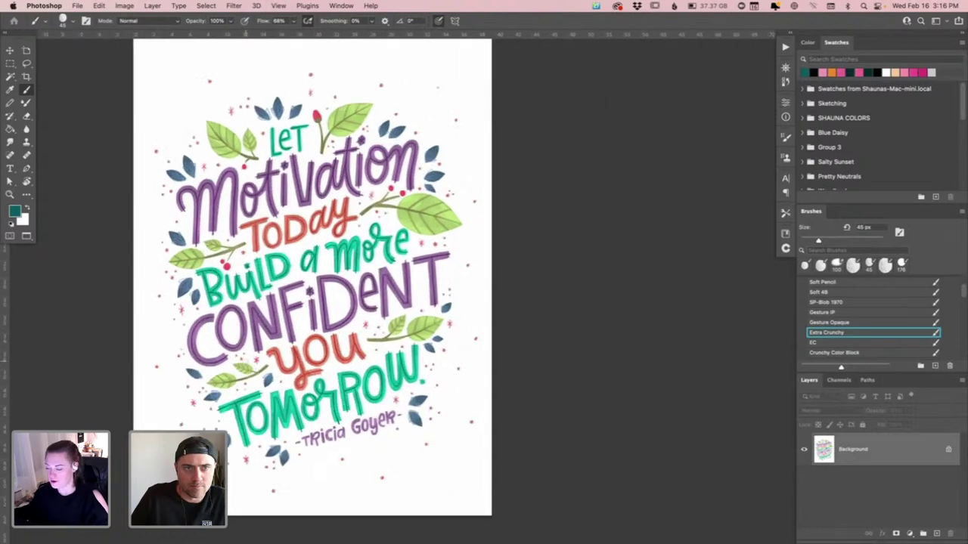
{"action": "mouse_move", "coordinate": [329, 317]}
{"action": "left_mouse_down"}
{"action": "mouse_move", "coordinate": [389, 318]}
{"action": "mouse_move", "coordinate": [372, 331]}
{"action": "left_mouse_up"}
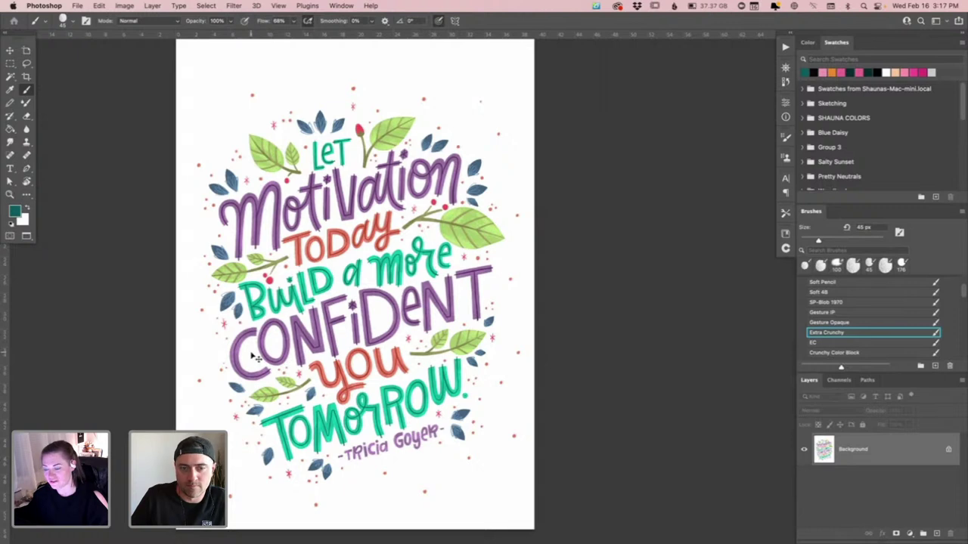
{"action": "key", "text": "super+w"}
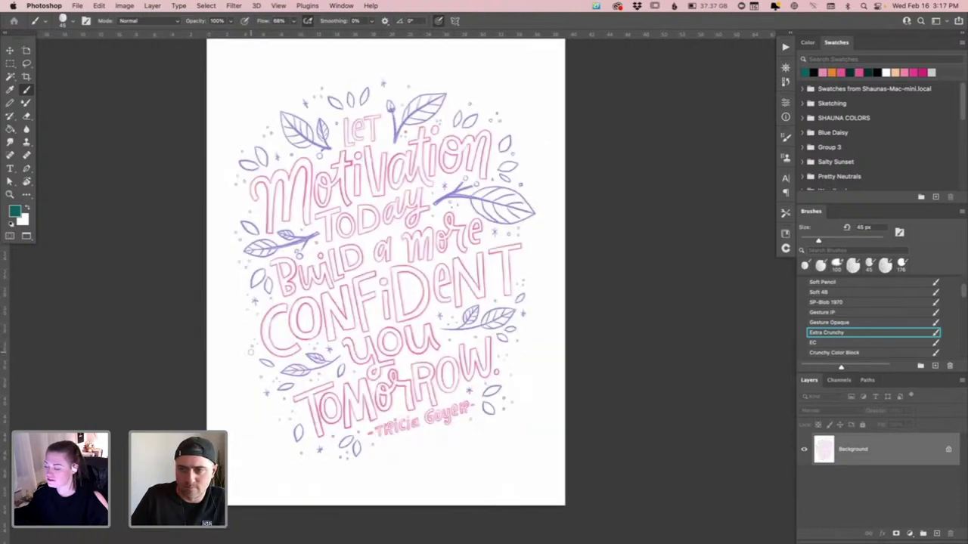
{"action": "key", "text": "ctrl+Tab"}
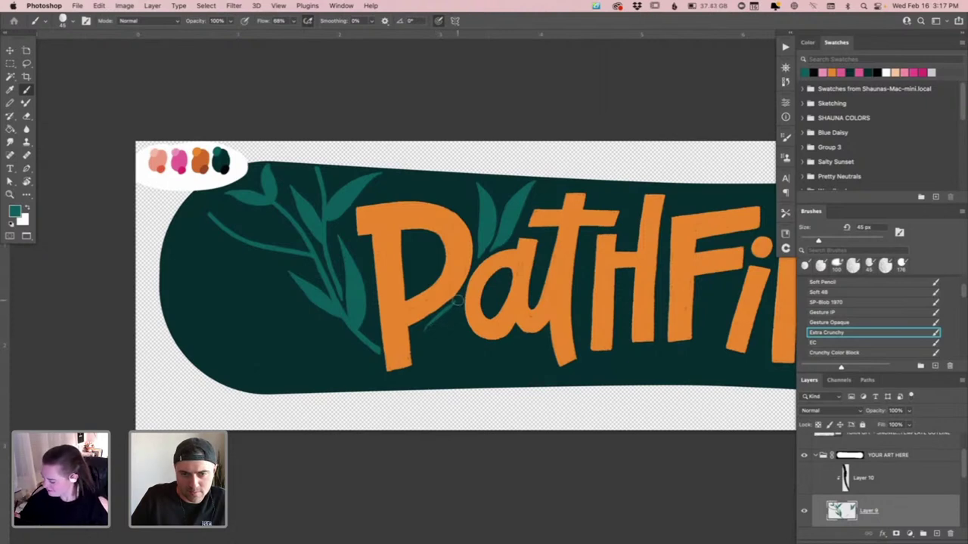
Paint a curved teal leaf beside the stem of the P, below the gap between the P and the a
{"action": "mouse_move", "coordinate": [451, 302]}
{"action": "left_mouse_down"}
{"action": "mouse_move", "coordinate": [417, 350]}
{"action": "mouse_move", "coordinate": [427, 322]}
{"action": "mouse_move", "coordinate": [418, 353]}
{"action": "mouse_move", "coordinate": [420, 331]}
{"action": "mouse_move", "coordinate": [431, 320]}
{"action": "mouse_move", "coordinate": [427, 348]}
{"action": "left_mouse_up"}
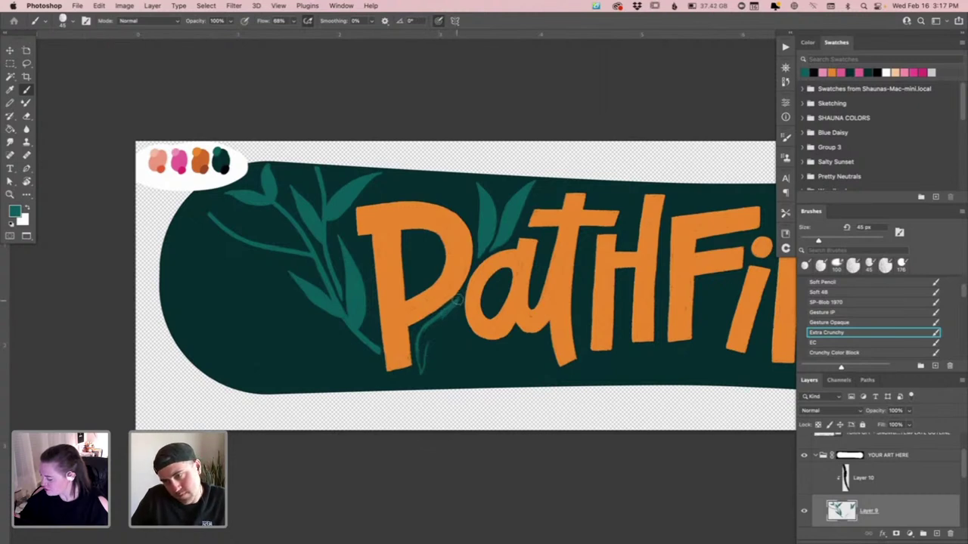
{"action": "left_click_drag", "start_coordinate": [456, 301], "coordinate": [419, 374]}
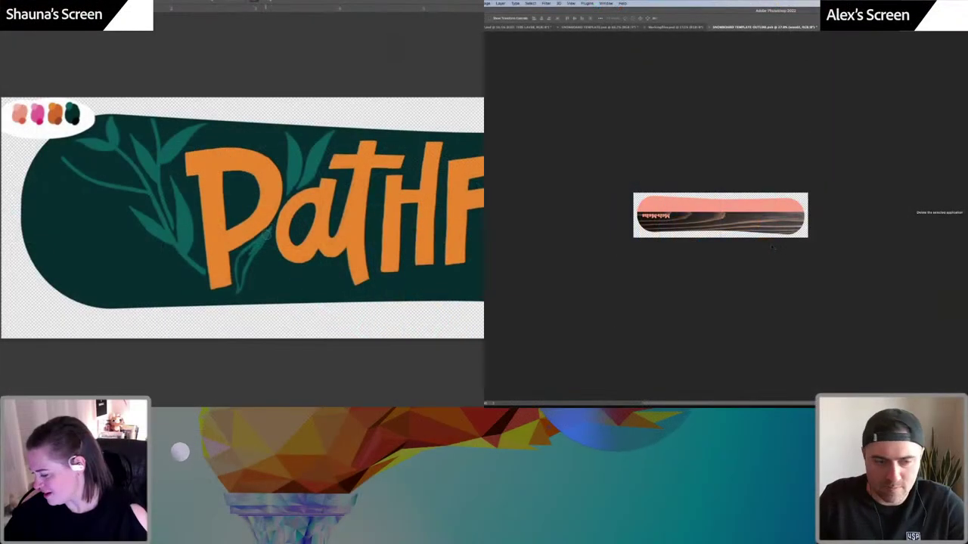
{"action": "left_click_drag", "start_coordinate": [267, 229], "coordinate": [237, 286]}
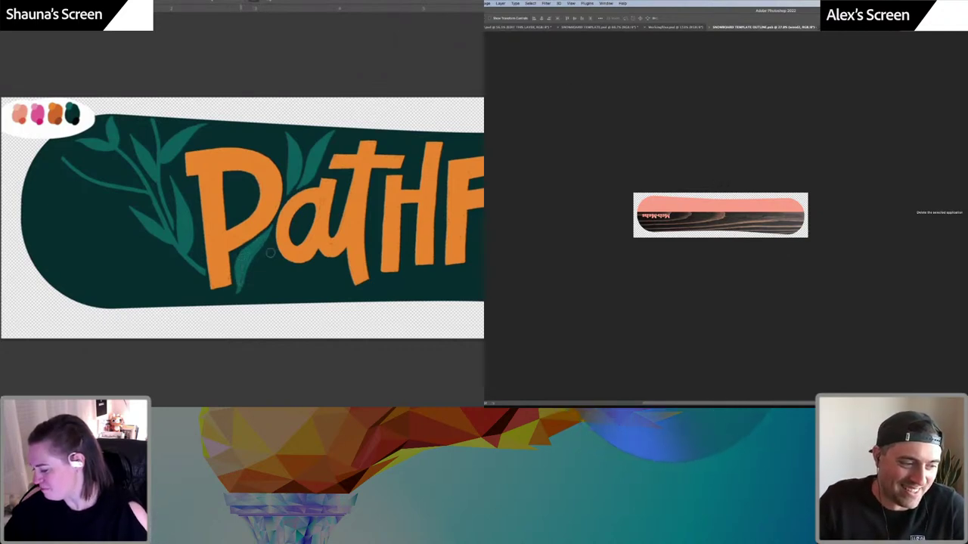
Check the Meh-Mehs board on the snowboarder mockup, look at the blank board template and return to the outline artwork
{"action": "left_click", "coordinate": [527, 27]}
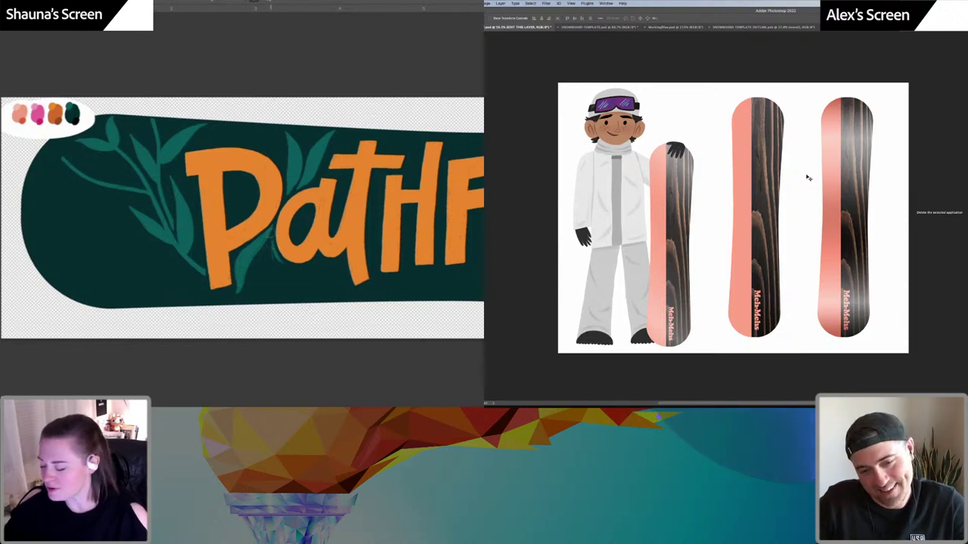
{"action": "key", "text": "ctrl+Tab"}
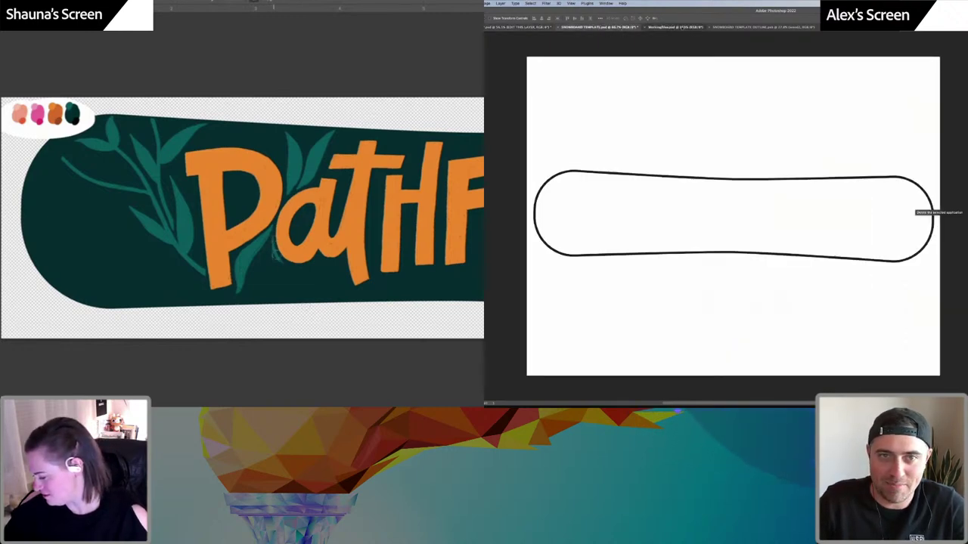
{"action": "key", "text": "ctrl+Tab"}
{"action": "left_click", "coordinate": [729, 28]}
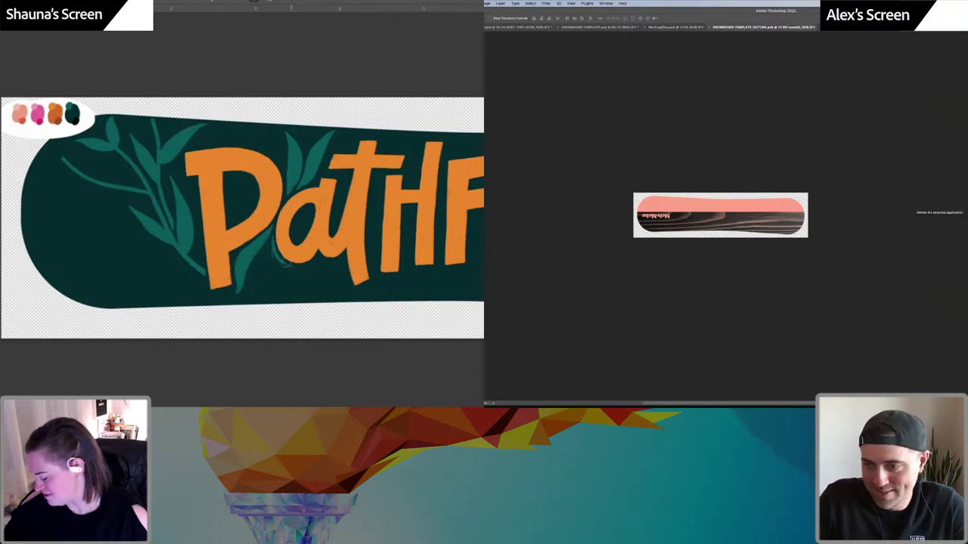
Enlarge the Meh-Mehs text slightly, shift it toward the board's end, and check it on the snowboarder mockup
{"action": "left_click", "coordinate": [656, 216]}
{"action": "key", "text": "ctrl+t"}
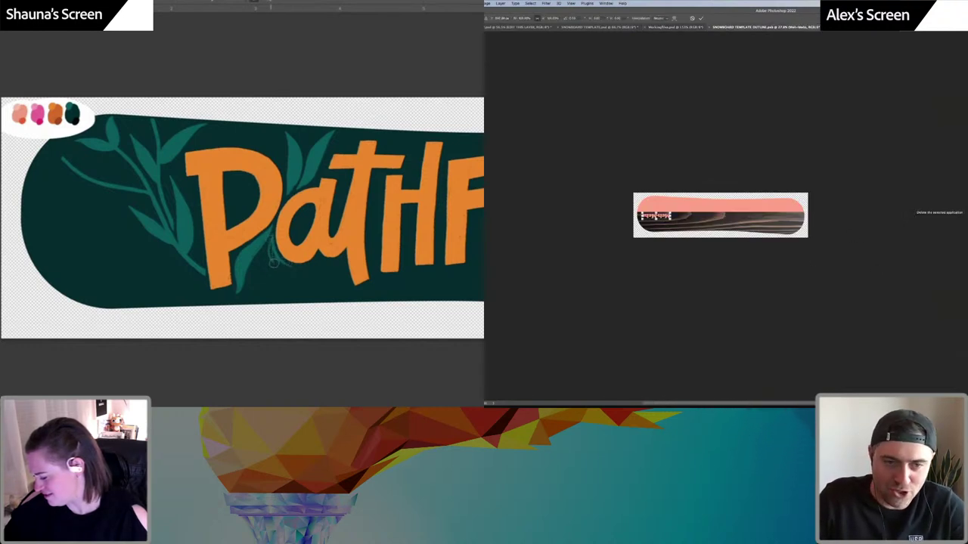
{"action": "key", "text": "Return"}
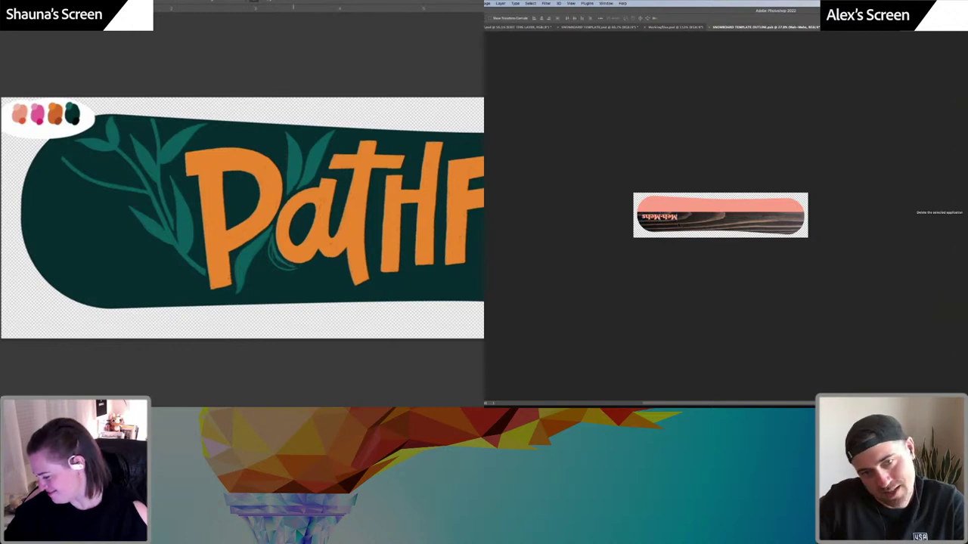
{"action": "left_click_drag", "start_coordinate": [676, 225], "coordinate": [673, 226]}
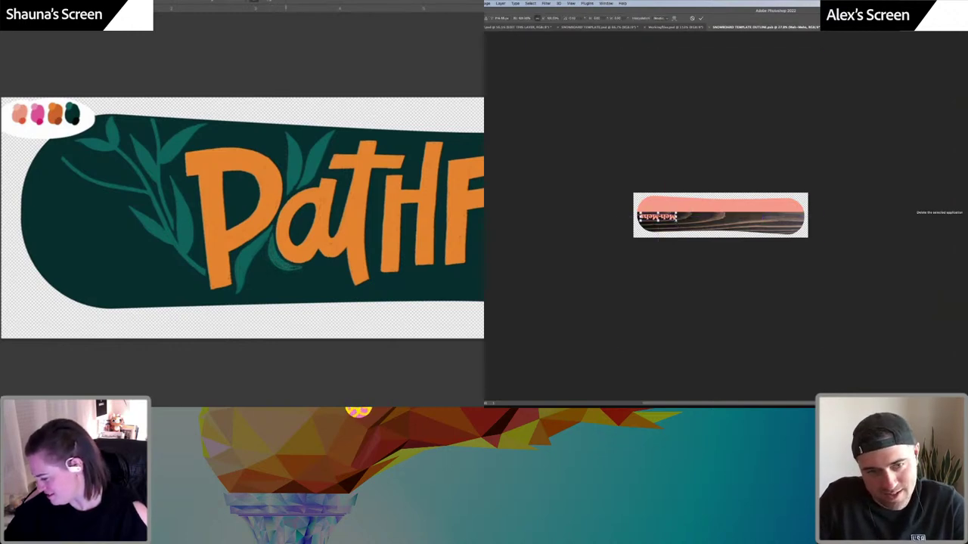
{"action": "key", "text": "ctrl+t"}
{"action": "key", "text": "Return"}
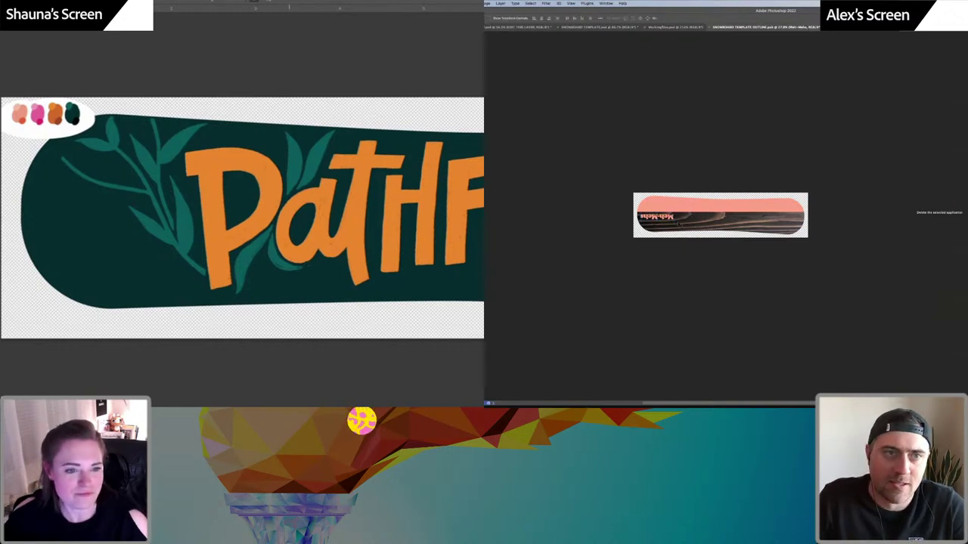
{"action": "left_click", "coordinate": [522, 29]}
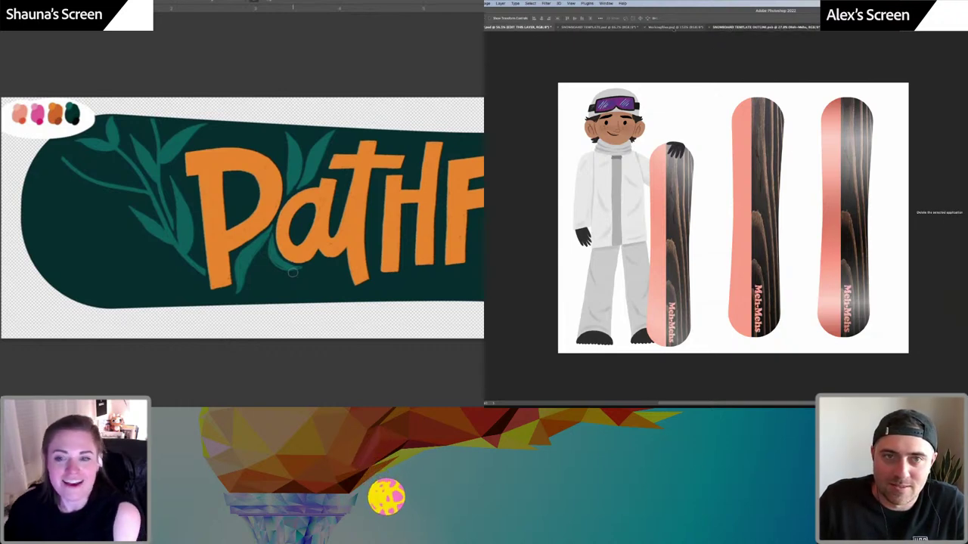
In the outline artwork, shift the dark wood up to cover more of the pink, save, and check the mockup
{"action": "left_click", "coordinate": [726, 28]}
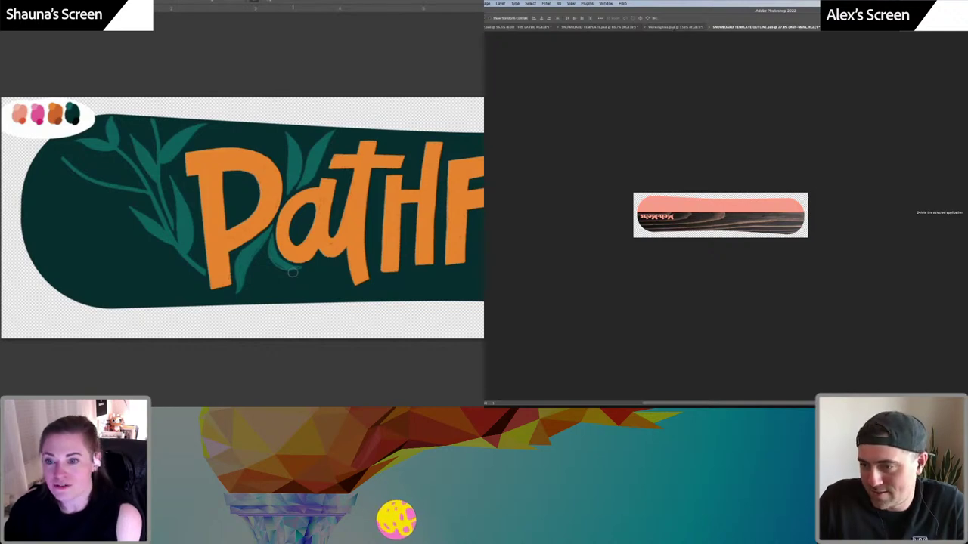
{"action": "left_click_drag", "start_coordinate": [780, 233], "coordinate": [780, 229]}
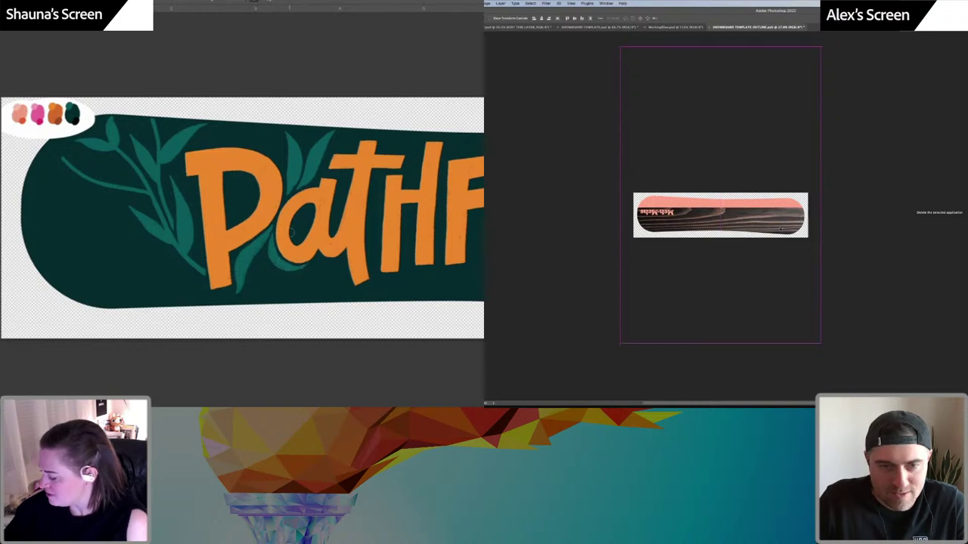
{"action": "key", "text": "super+s"}
{"action": "left_click", "coordinate": [513, 28]}
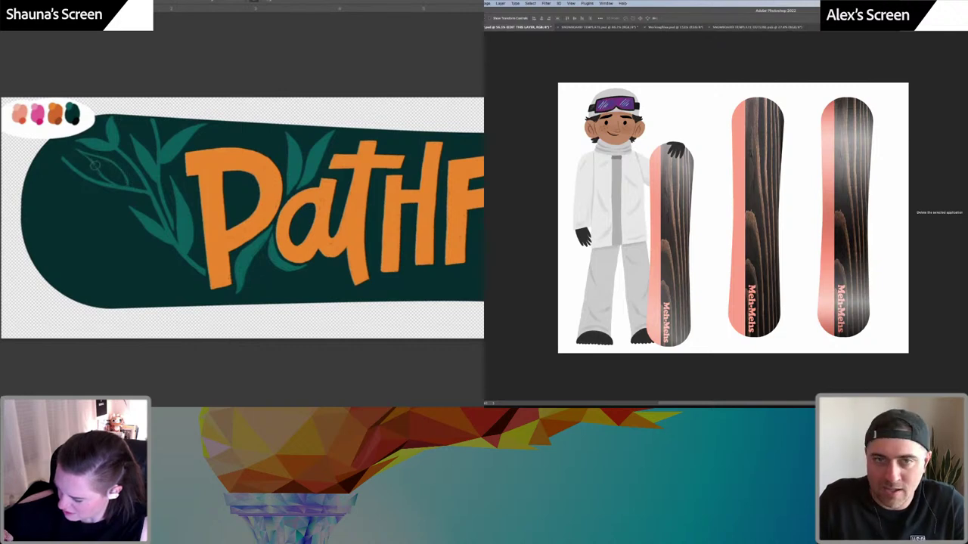
Review Roman's character sheet, return to the outline artwork, and paint a leaf among the Pathfinder board's end branches
{"action": "left_click", "coordinate": [746, 28]}
{"action": "left_click", "coordinate": [676, 28]}
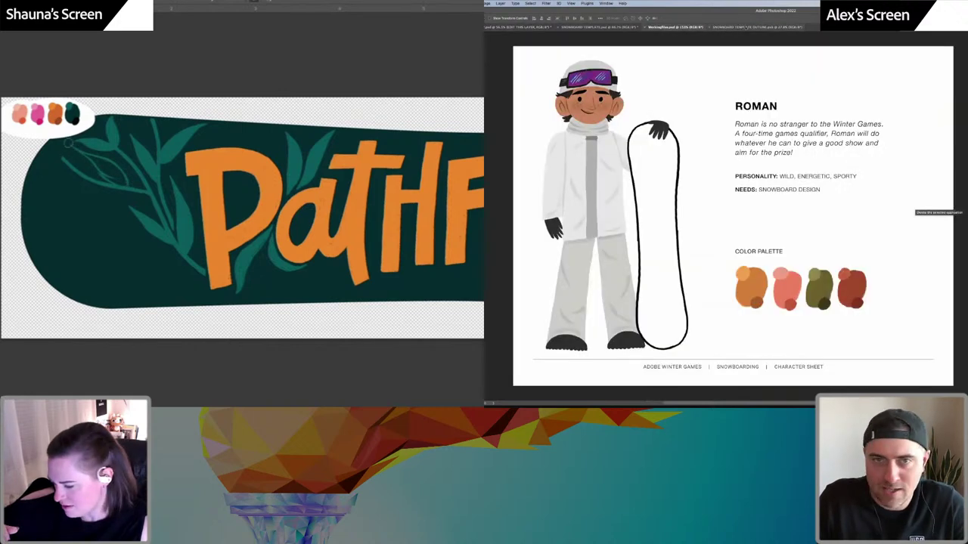
{"action": "left_click", "coordinate": [745, 27]}
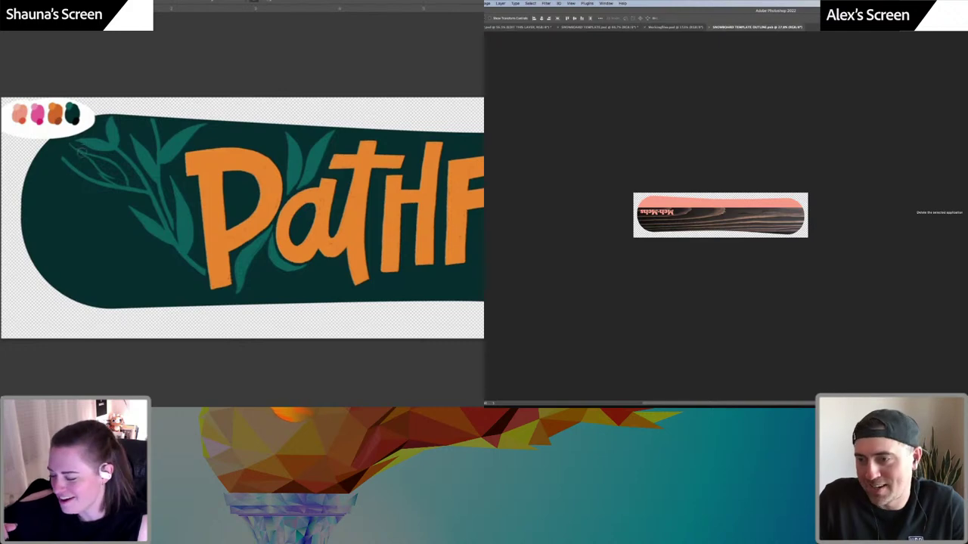
{"action": "left_click_drag", "start_coordinate": [71, 144], "coordinate": [101, 158]}
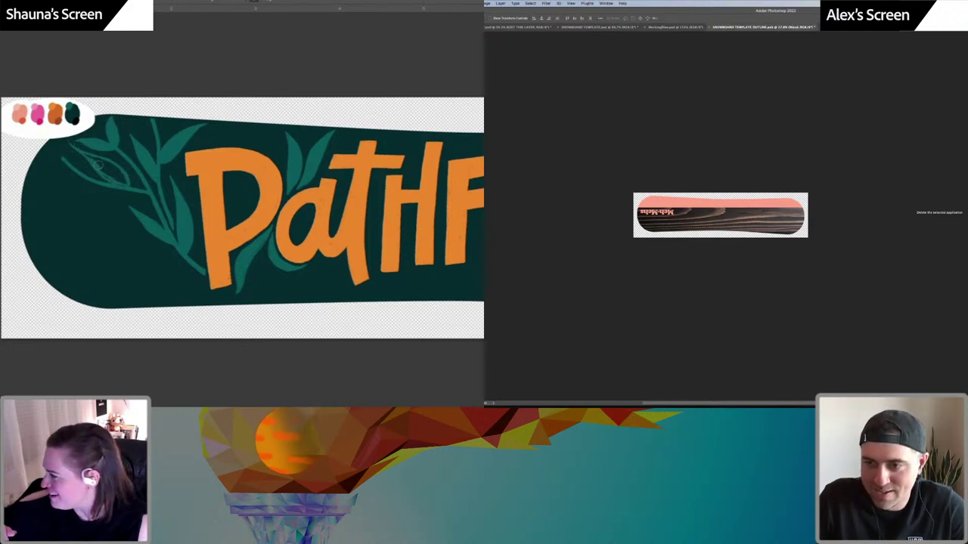
Toggle the wood layer's visibility off and on in the outline artwork, and look at the snowboarder mockup
{"action": "key", "text": "ctrl+comma"}
{"action": "key", "text": "ctrl+comma"}
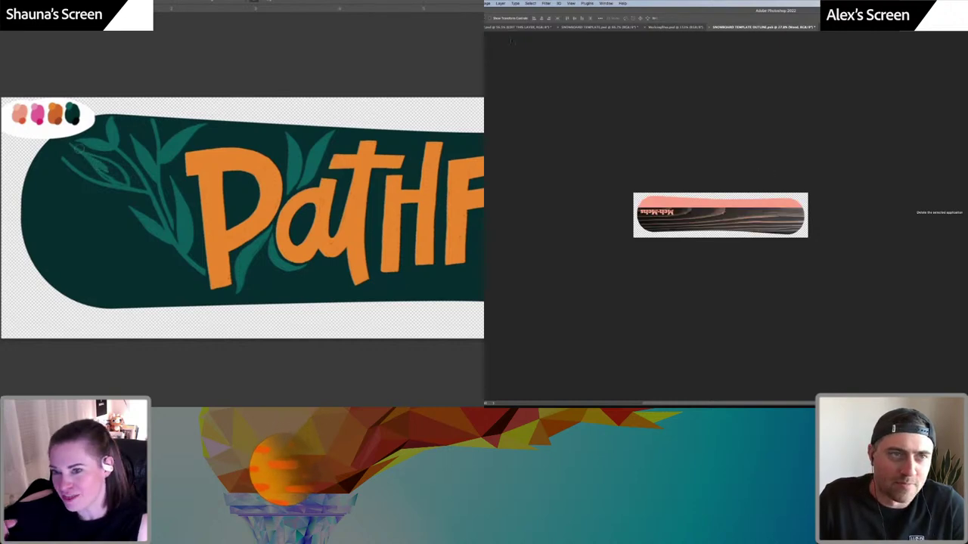
{"action": "left_click", "coordinate": [519, 27]}
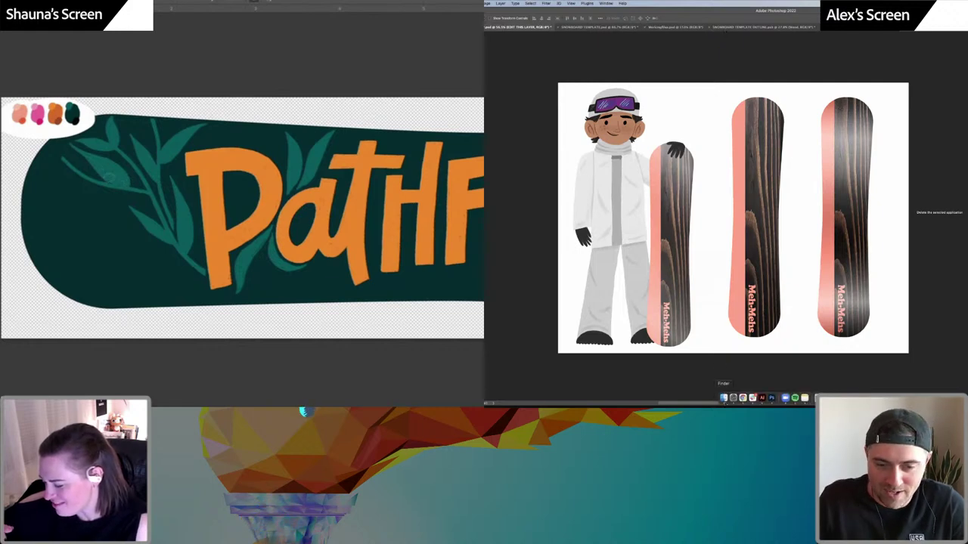
In Finder, browse the Literal folder and preview the wood images up to wood3.jpeg
{"action": "left_click", "coordinate": [724, 399]}
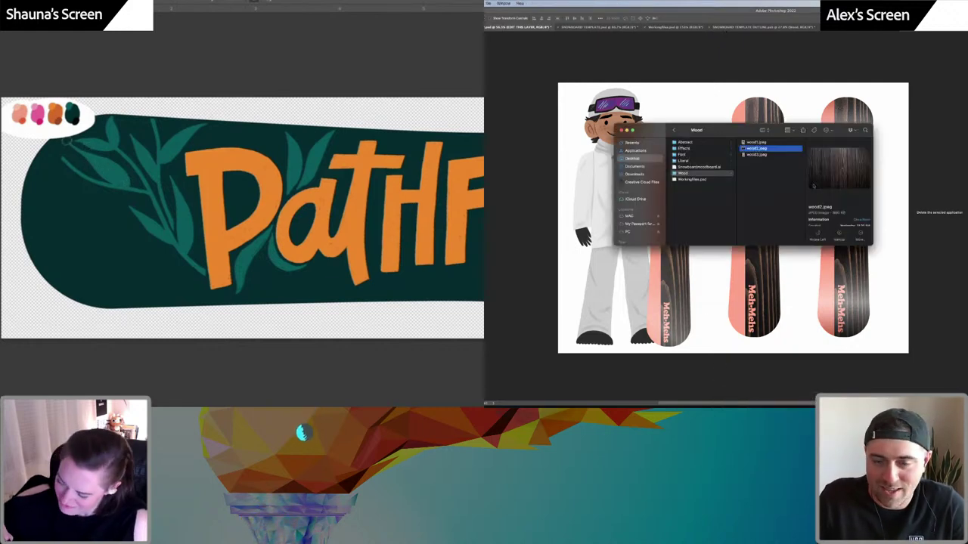
{"action": "left_click", "coordinate": [692, 161]}
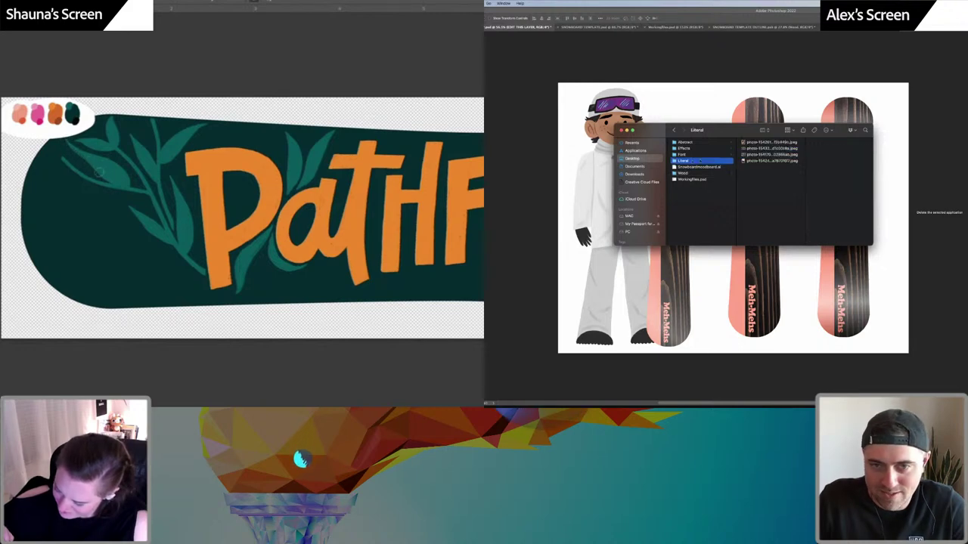
{"action": "left_click", "coordinate": [770, 154]}
{"action": "left_click", "coordinate": [697, 155]}
{"action": "left_click", "coordinate": [701, 161]}
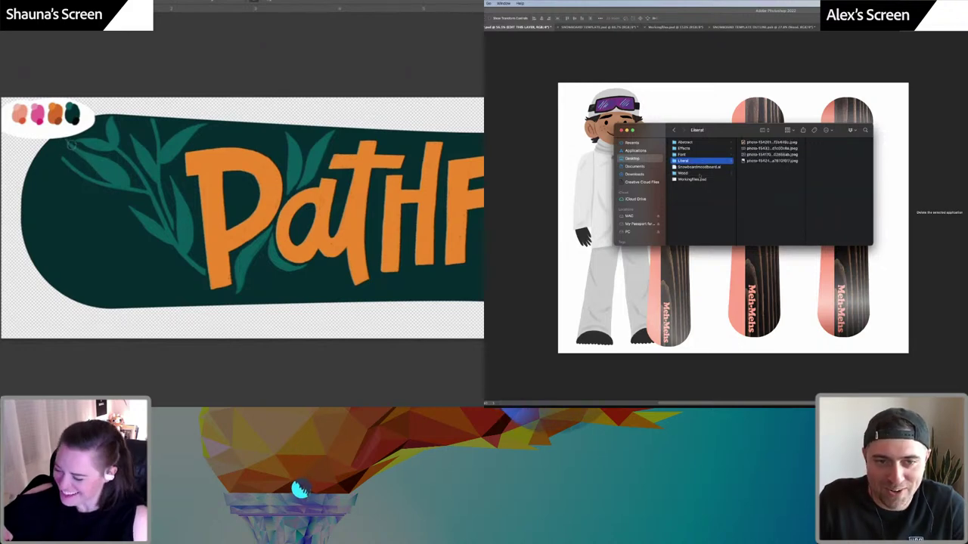
{"action": "left_click", "coordinate": [697, 173]}
{"action": "left_click", "coordinate": [756, 142]}
{"action": "left_click", "coordinate": [753, 155]}
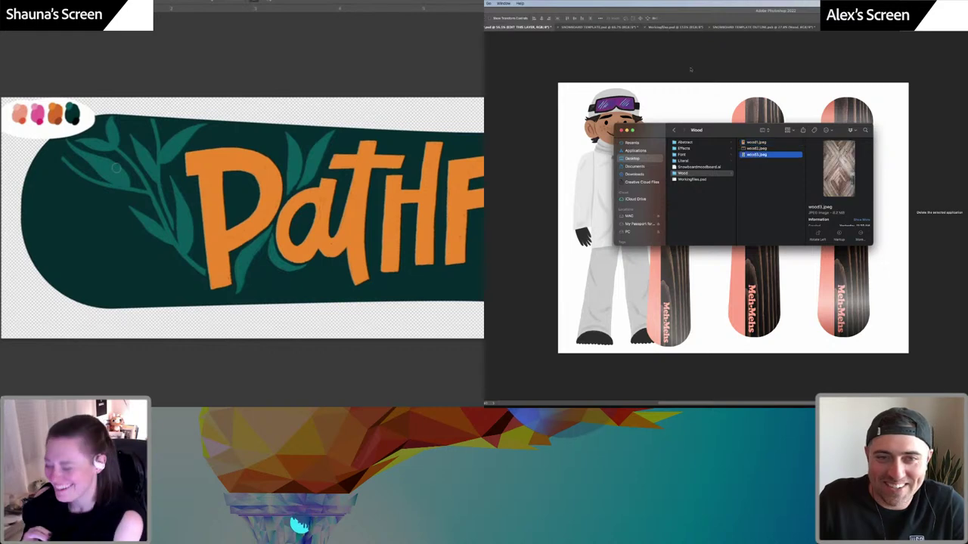
Place wood3.jpeg in the outline artwork, rotated a quarter turn, while outlining a leaf on the Pathfinder board's lowest end branch
{"action": "left_click", "coordinate": [741, 30]}
{"action": "left_click", "coordinate": [741, 28]}
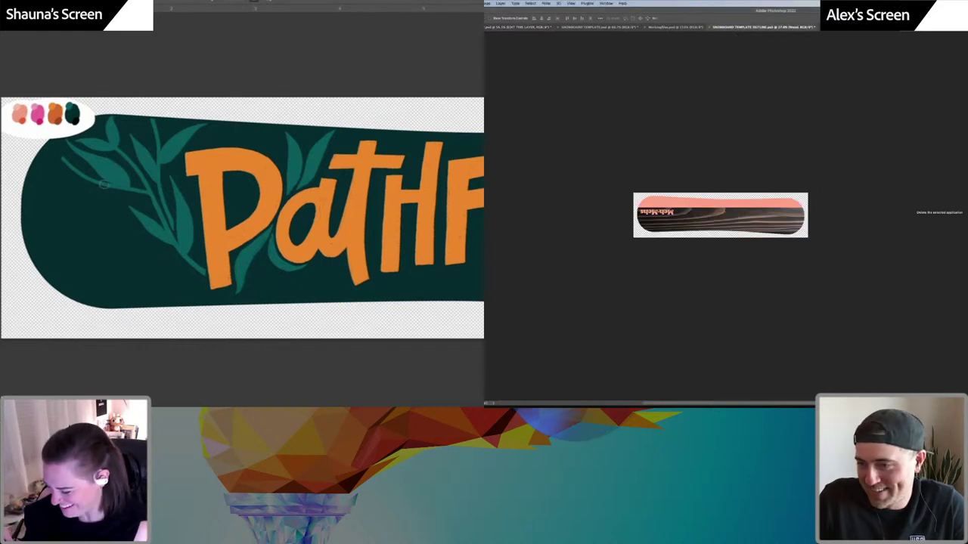
{"action": "mouse_move", "coordinate": [63, 202]}
{"action": "left_mouse_down"}
{"action": "mouse_move", "coordinate": [59, 212]}
{"action": "mouse_move", "coordinate": [78, 204]}
{"action": "mouse_move", "coordinate": [55, 212]}
{"action": "left_mouse_up"}
{"action": "left_click", "coordinate": [724, 398]}
{"action": "mouse_move", "coordinate": [756, 154]}
{"action": "left_mouse_down"}
{"action": "mouse_move", "coordinate": [795, 124]}
{"action": "mouse_move", "coordinate": [784, 205]}
{"action": "left_mouse_up"}
{"action": "left_click_drag", "start_coordinate": [69, 196], "coordinate": [55, 214]}
{"action": "left_click_drag", "start_coordinate": [738, 239], "coordinate": [712, 238]}
{"action": "left_click_drag", "start_coordinate": [56, 214], "coordinate": [85, 188]}
{"action": "left_click_drag", "start_coordinate": [712, 238], "coordinate": [700, 235]}
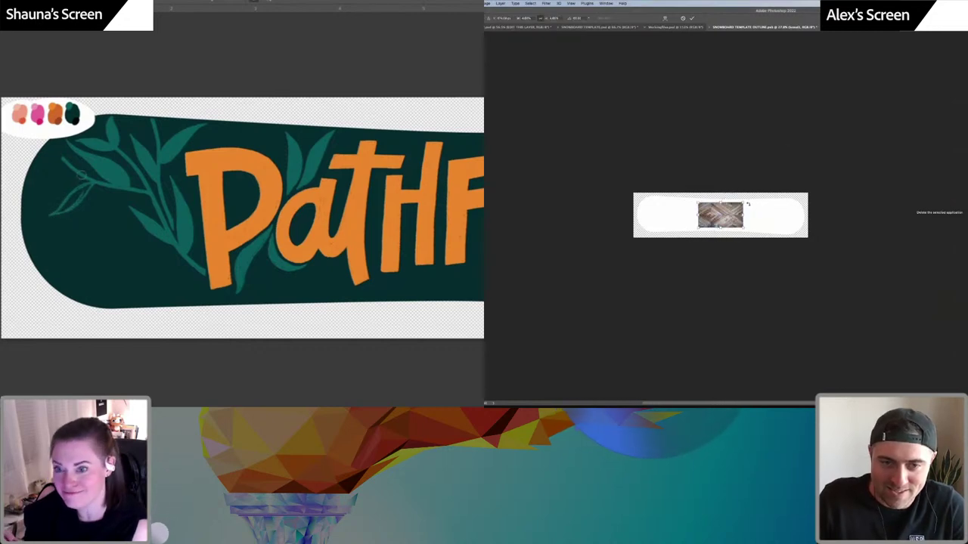
Scale the placed wood3 photo up to cover the entire board, and fill the outlined leaf on the Pathfinder board
{"action": "left_click_drag", "start_coordinate": [744, 203], "coordinate": [817, 187]}
{"action": "left_click_drag", "start_coordinate": [59, 211], "coordinate": [66, 202]}
{"action": "left_click_drag", "start_coordinate": [816, 187], "coordinate": [816, 188]}
{"action": "left_click_drag", "start_coordinate": [66, 201], "coordinate": [77, 195]}
{"action": "left_click_drag", "start_coordinate": [758, 214], "coordinate": [758, 214]}
{"action": "key", "text": "Return"}
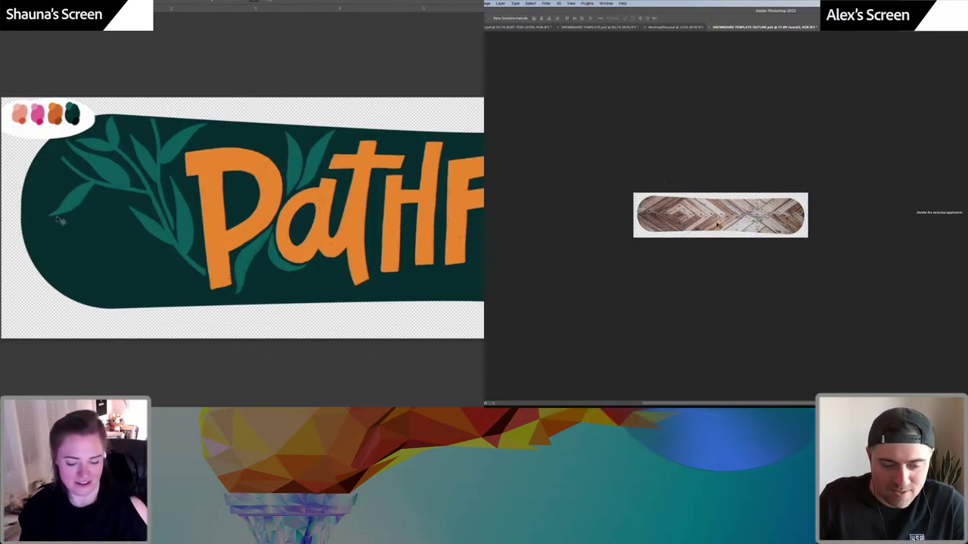
Examine the whole Pathfinder board, the snowboarder mockup and the patterned wood board, and return to the Pathfinder lettering
{"action": "key", "text": "ctrl+minus"}
{"action": "key", "text": "ctrl+minus"}
{"action": "key", "text": "ctrl+minus"}
{"action": "left_click", "coordinate": [510, 28]}
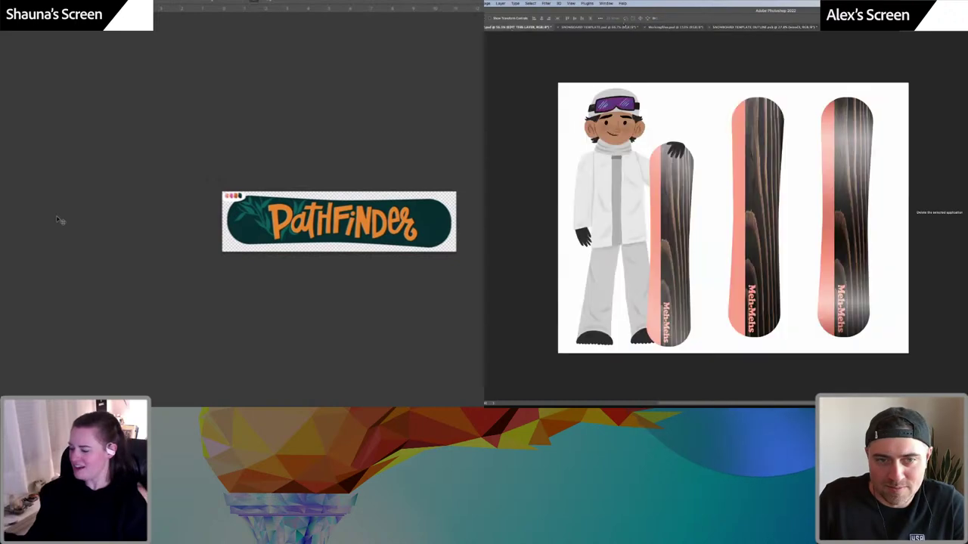
{"action": "left_click", "coordinate": [762, 27]}
{"action": "scroll", "coordinate": [727, 224], "scroll_direction": "up", "scroll_amount": 3}
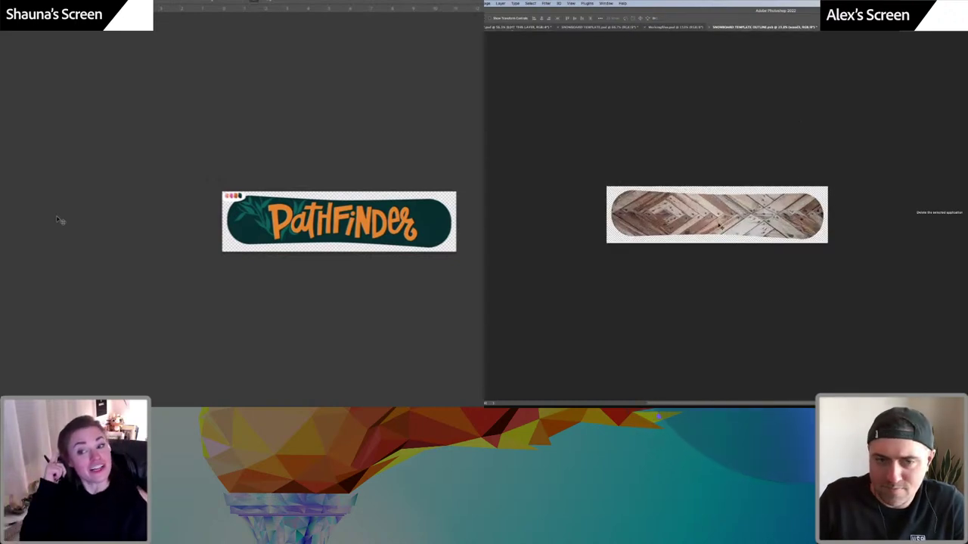
{"action": "key", "text": "ctrl+plus"}
{"action": "key", "text": "ctrl+plus"}
{"action": "key", "text": "ctrl+plus"}
{"action": "key", "text": "ctrl+plus"}
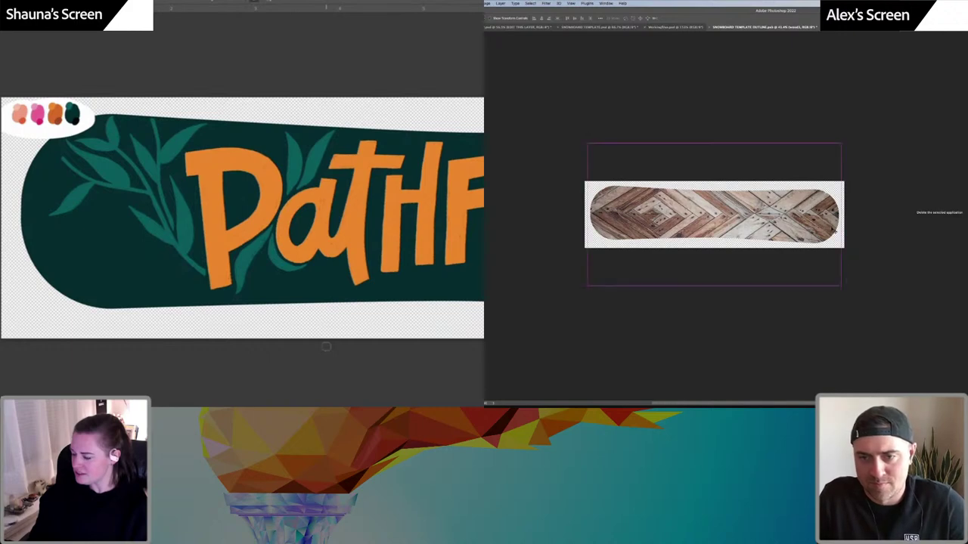
{"action": "left_click_drag", "start_coordinate": [316, 331], "coordinate": [281, 335]}
{"action": "key", "text": "ctrl+z"}
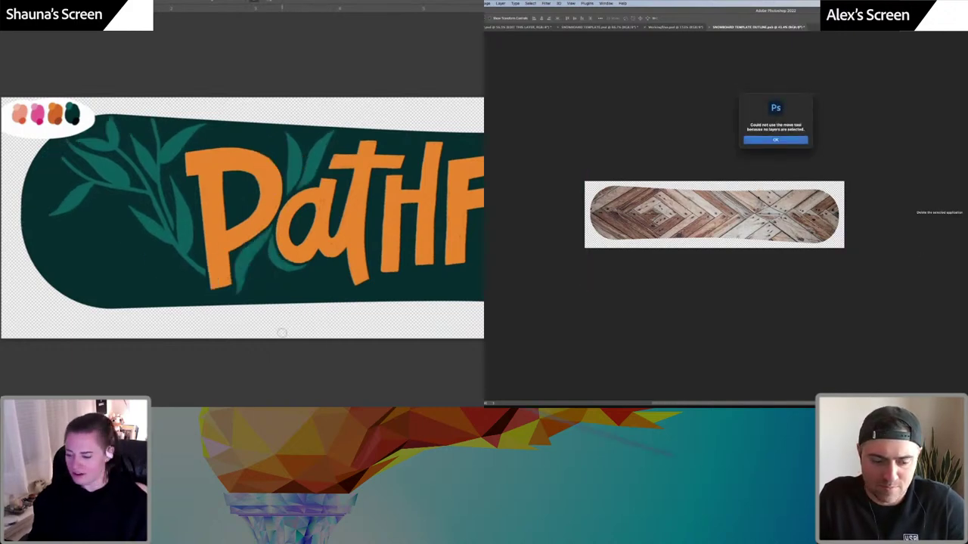
{"action": "key", "text": "Return"}
{"action": "left_click_drag", "start_coordinate": [403, 237], "coordinate": [334, 253]}
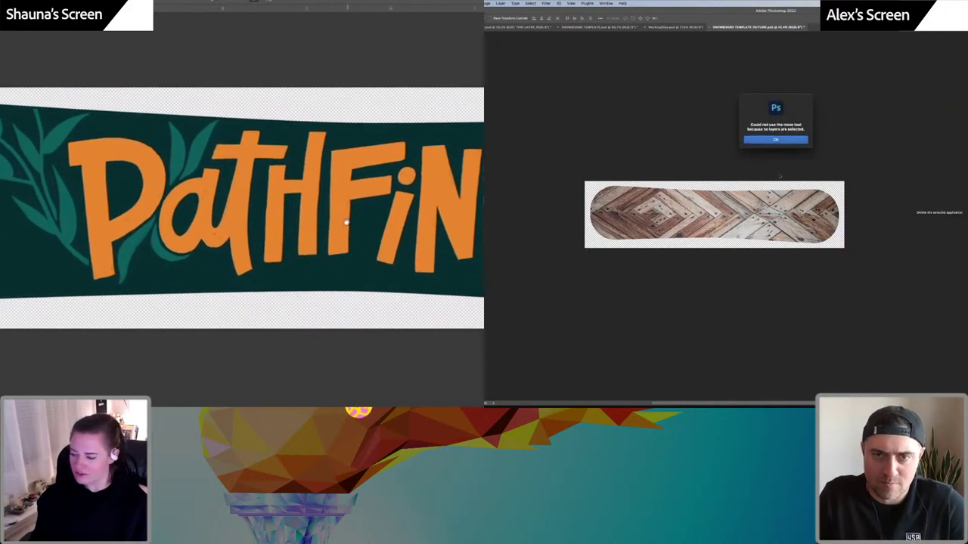
Dismiss the move tool warning and rotate the wood3 photo half a turn on the outline board, bringing the Pathfinder board's leafy end into view
{"action": "left_click_drag", "start_coordinate": [346, 220], "coordinate": [410, 229]}
{"action": "left_click", "coordinate": [769, 141]}
{"action": "left_click_drag", "start_coordinate": [335, 234], "coordinate": [375, 234]}
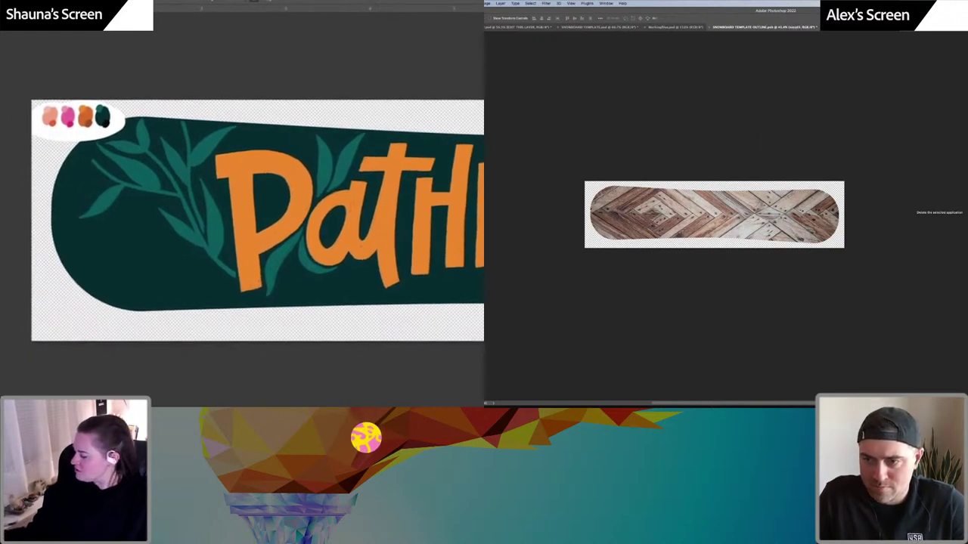
{"action": "key", "text": "super+t"}
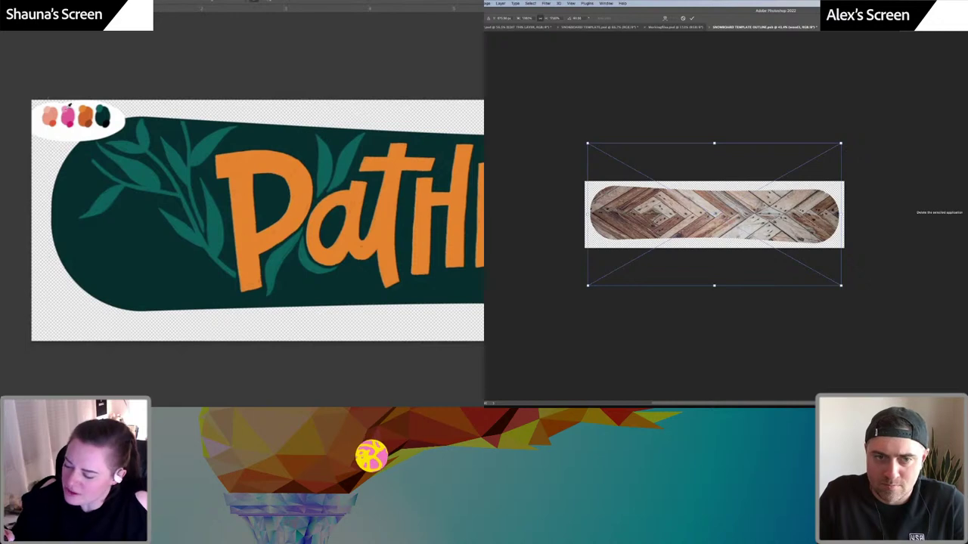
{"action": "left_click_drag", "start_coordinate": [846, 152], "coordinate": [626, 266]}
{"action": "key", "text": "Return"}
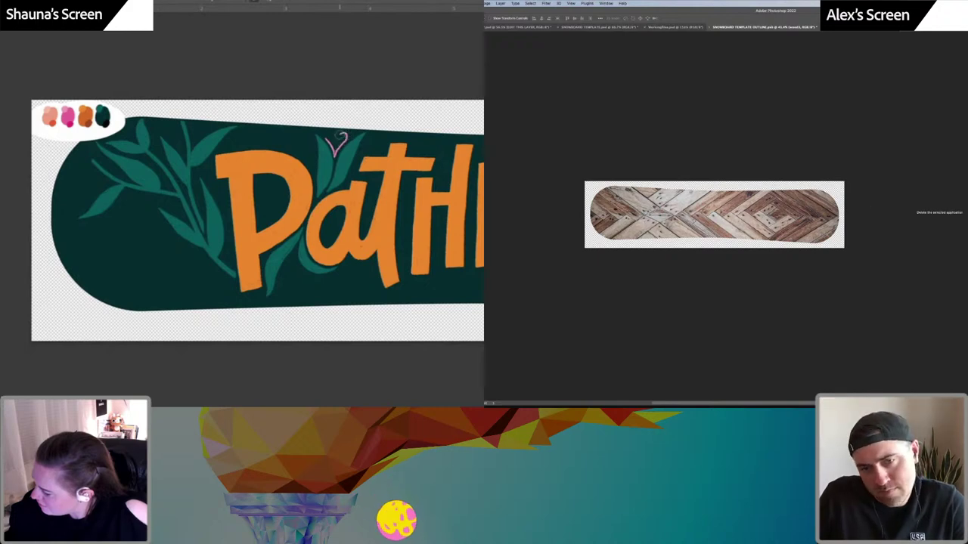
Reposition the wood photo so it covers the whole board, and paint a pink heart-shaped flower in the leaves above the Pathfinder lettering
{"action": "mouse_move", "coordinate": [730, 209]}
{"action": "left_mouse_down"}
{"action": "mouse_move", "coordinate": [696, 212]}
{"action": "mouse_move", "coordinate": [774, 214]}
{"action": "mouse_move", "coordinate": [734, 213]}
{"action": "left_mouse_up"}
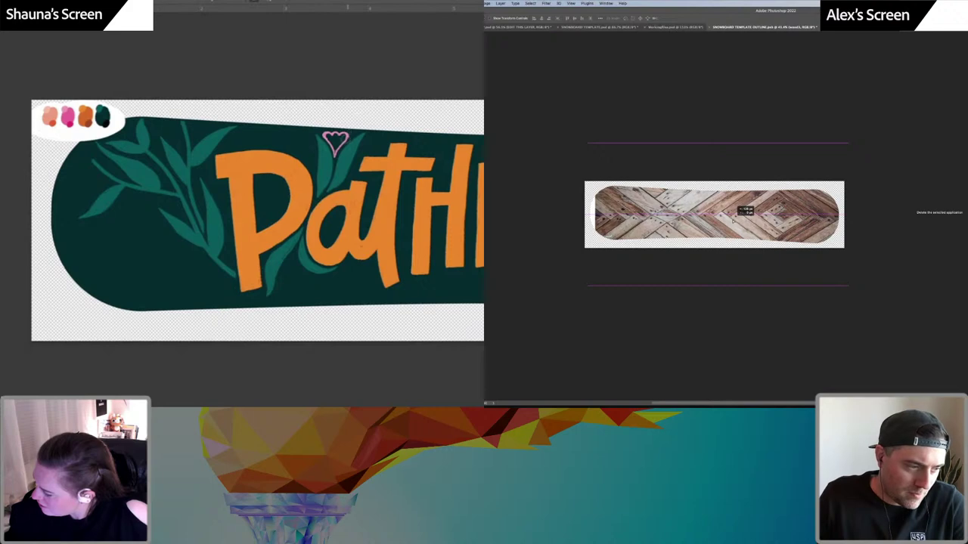
{"action": "left_click_drag", "start_coordinate": [731, 221], "coordinate": [733, 220]}
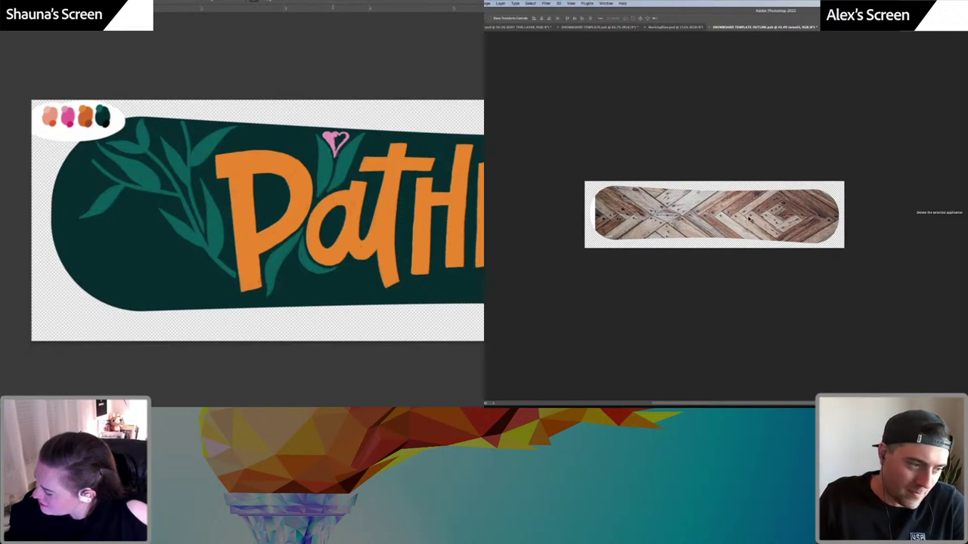
{"action": "left_click_drag", "start_coordinate": [748, 219], "coordinate": [754, 212]}
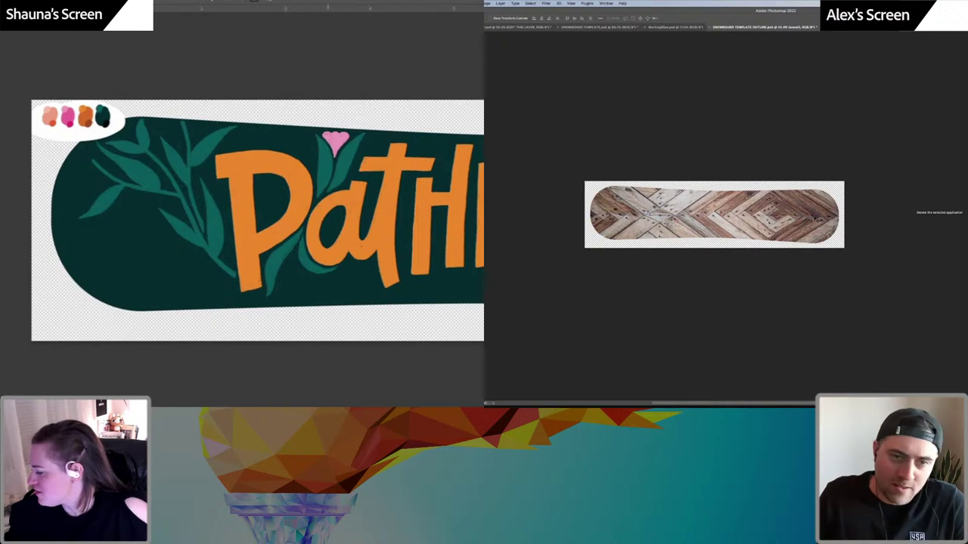
Save the Pathfinder artwork and increase the wood photo's contrast with a Curves adjustment
{"action": "key", "text": "ctrl+s"}
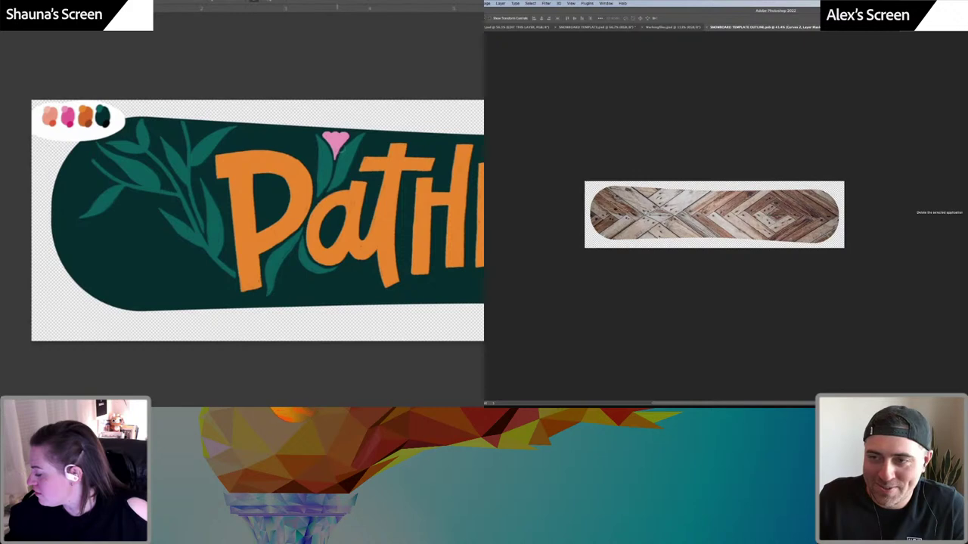
{"action": "left_click_drag", "start_coordinate": [413, 154], "coordinate": [292, 144]}
{"action": "left_click_drag", "start_coordinate": [118, 194], "coordinate": [206, 232]}
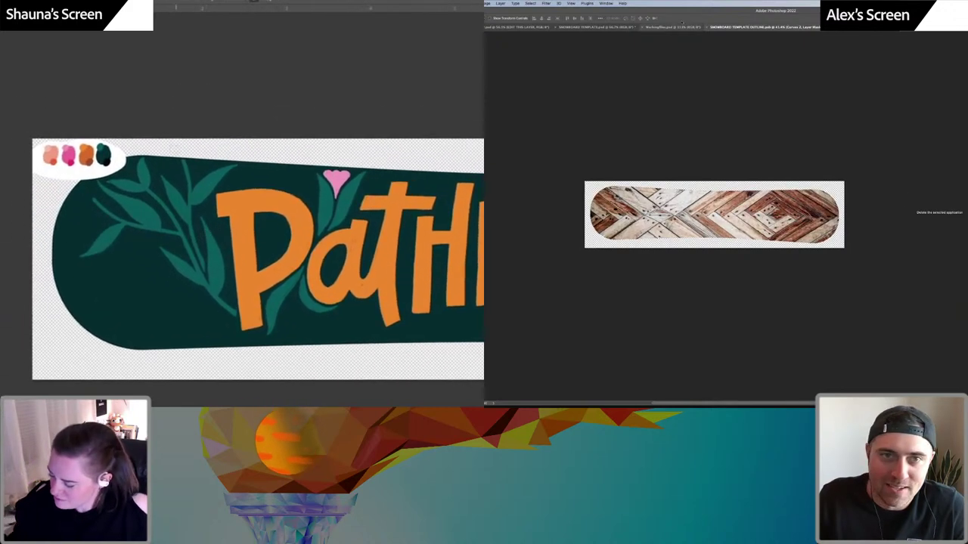
Sample the olive green from Roman's colour palette in the WorkingFiles document as foreground colour, and return to the outline artwork
{"action": "left_click", "coordinate": [670, 27]}
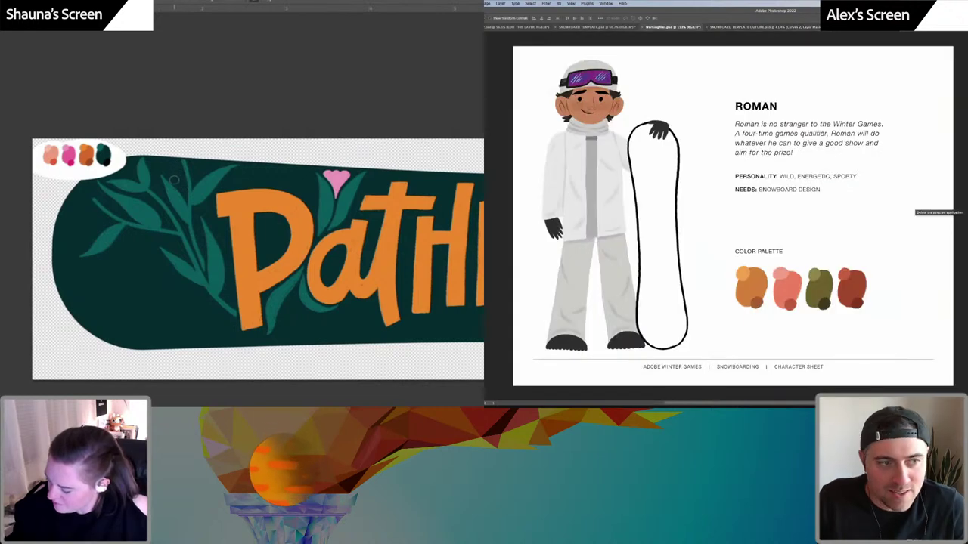
{"action": "mouse_move", "coordinate": [197, 218]}
{"action": "left_mouse_down"}
{"action": "mouse_move", "coordinate": [183, 194]}
{"action": "mouse_move", "coordinate": [173, 193]}
{"action": "mouse_move", "coordinate": [163, 213]}
{"action": "left_mouse_up"}
{"action": "key", "text": "g"}
{"action": "scroll", "coordinate": [163, 213], "scroll_direction": "down", "scroll_amount": 2}
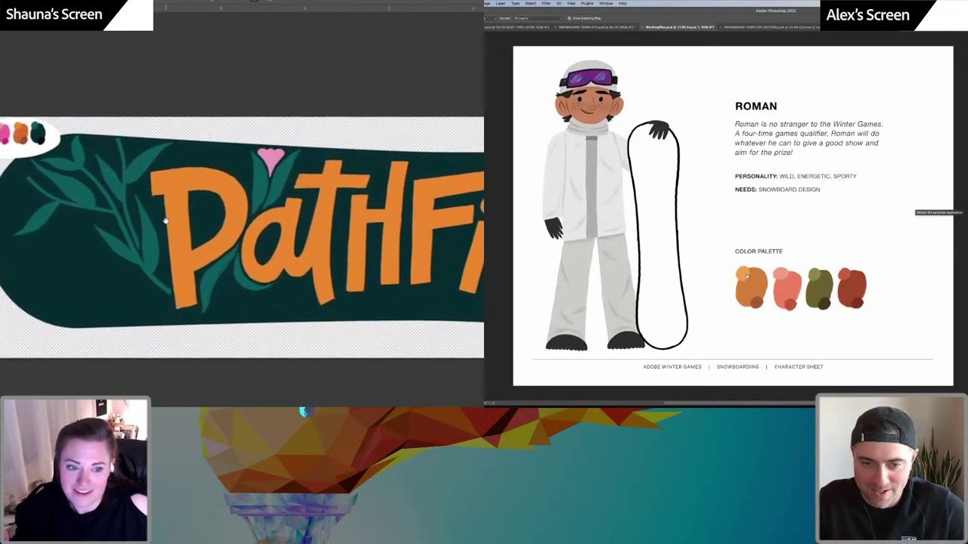
{"action": "scroll", "coordinate": [168, 214], "scroll_direction": "down", "scroll_amount": 2}
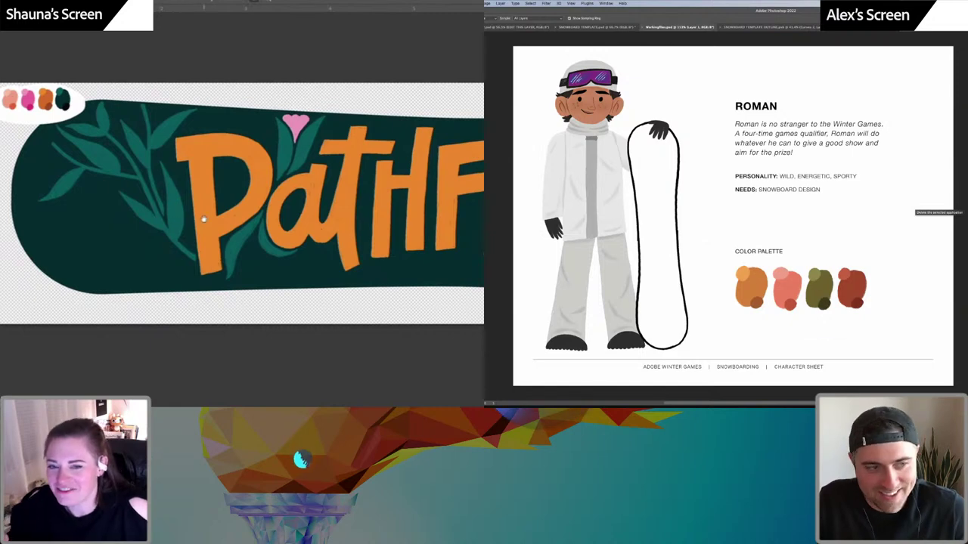
{"action": "left_click_drag", "start_coordinate": [200, 221], "coordinate": [188, 264]}
{"action": "left_click_drag", "start_coordinate": [250, 296], "coordinate": [198, 241]}
{"action": "scroll", "coordinate": [198, 241], "scroll_direction": "right", "scroll_amount": 2}
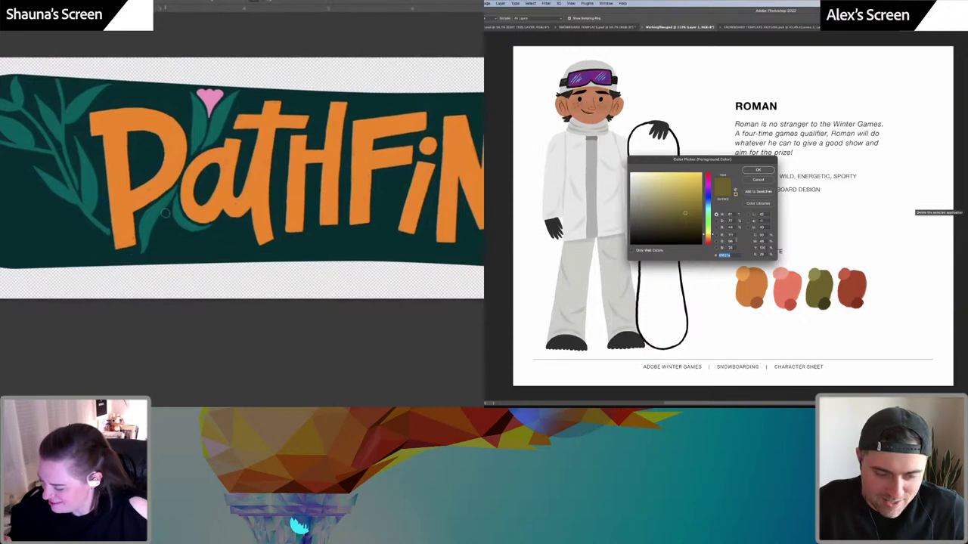
{"action": "left_click", "coordinate": [755, 169]}
{"action": "left_click", "coordinate": [747, 28]}
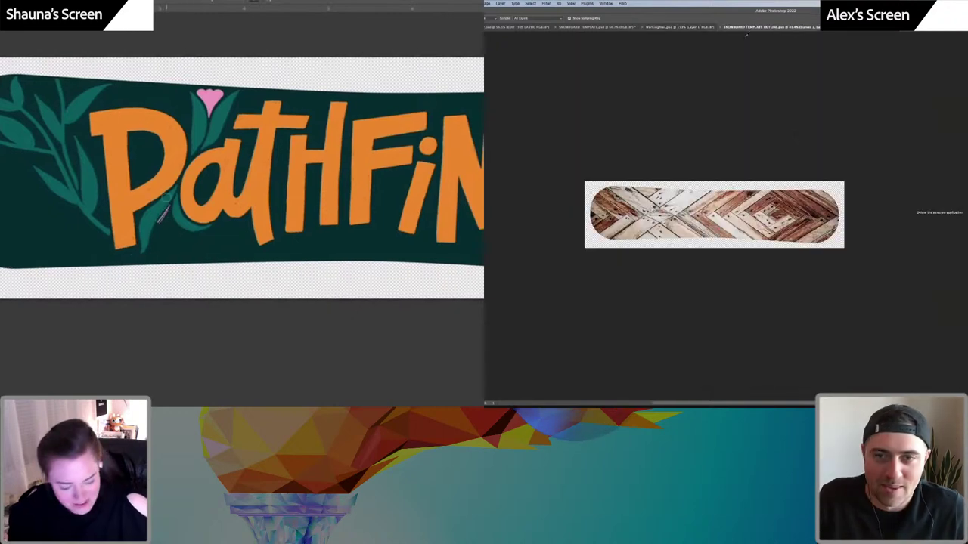
Add an olive solid colour fill over the whole wood board, and start a pink flower in the turned Pathfinder view
{"action": "key", "text": "ctrl+plus"}
{"action": "key", "text": "ctrl+plus"}
{"action": "key", "text": "r"}
{"action": "left_click_drag", "start_coordinate": [50, 295], "coordinate": [96, 62]}
{"action": "mouse_move", "coordinate": [156, 7]}
{"action": "left_mouse_down"}
{"action": "mouse_move", "coordinate": [373, 10]}
{"action": "mouse_move", "coordinate": [447, 186]}
{"action": "mouse_move", "coordinate": [32, 217]}
{"action": "mouse_move", "coordinate": [73, 272]}
{"action": "left_mouse_up"}
{"action": "left_click", "coordinate": [770, 172]}
{"action": "left_click_drag", "start_coordinate": [135, 259], "coordinate": [153, 225]}
Toggle the olive fill to compare it with the wood, and paint pink petal strokes between the two leaves below the Pathfinder lettering
{"action": "key", "text": "super+comma"}
{"action": "key", "text": "super+comma"}
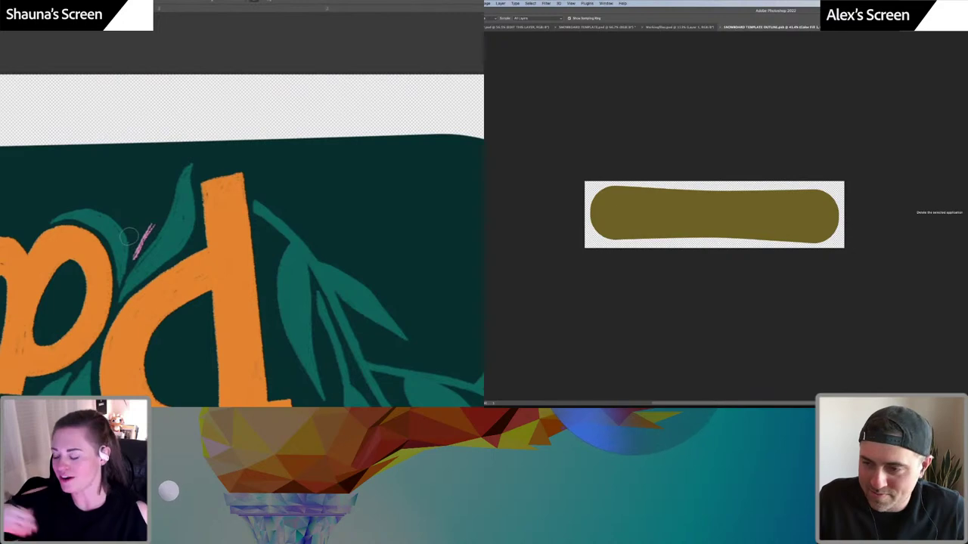
{"action": "left_click_drag", "start_coordinate": [118, 214], "coordinate": [134, 259]}
{"action": "key", "text": "super+comma"}
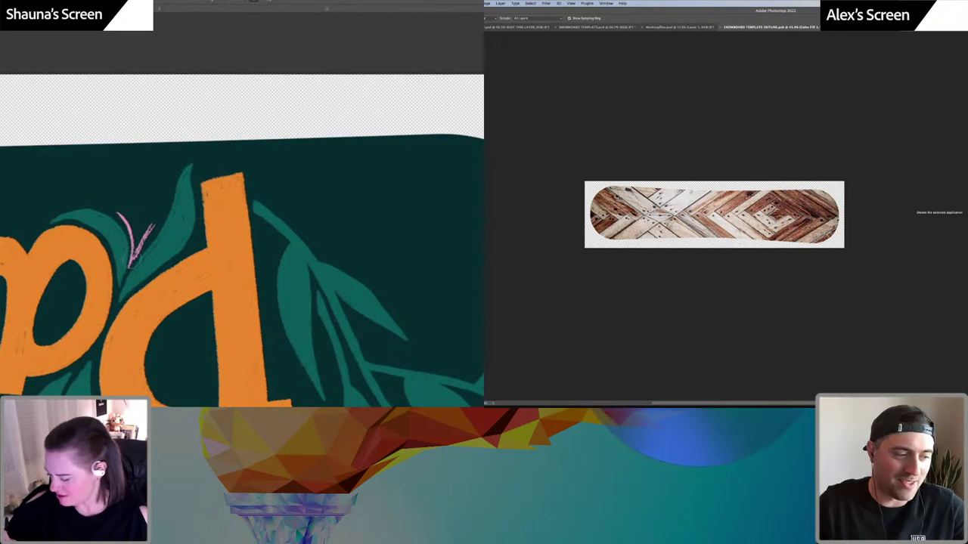
{"action": "left_click_drag", "start_coordinate": [131, 263], "coordinate": [153, 226]}
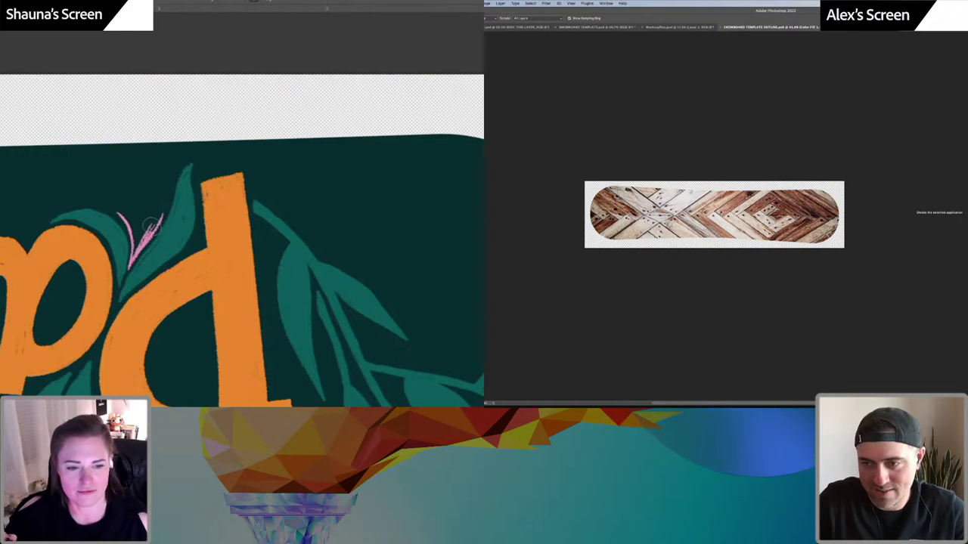
{"action": "key", "text": "super+comma"}
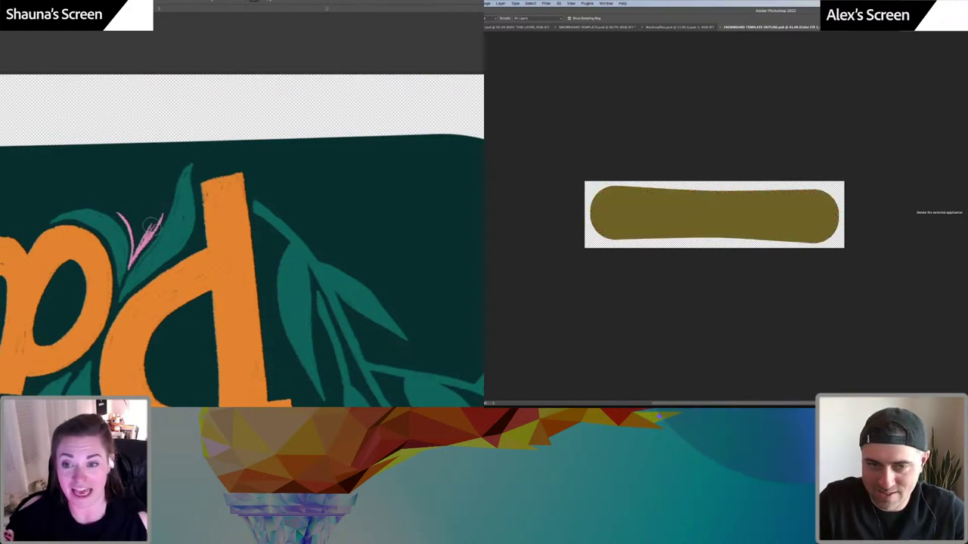
{"action": "key", "text": "super+comma"}
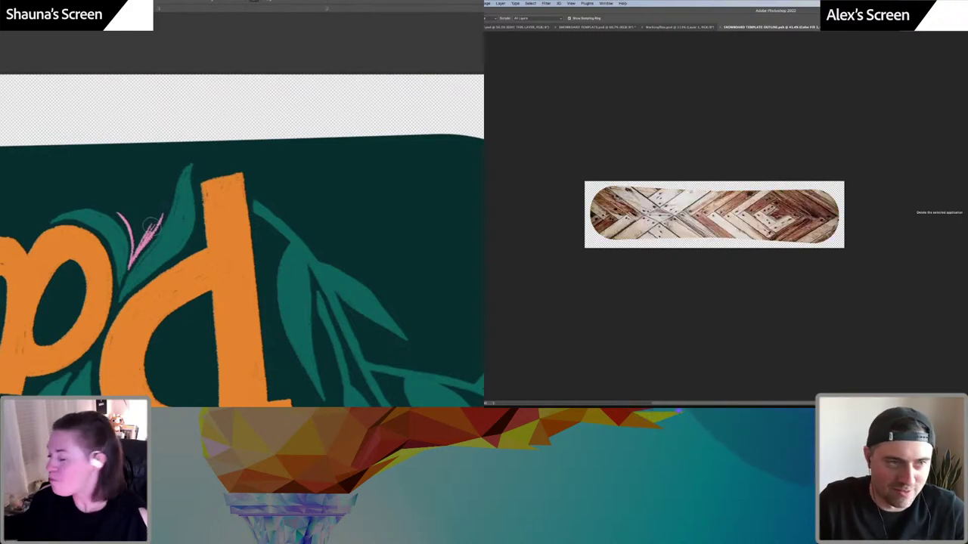
Limit the olive fill to a lassoed, pointed shape at one board end, and finish painting the pink heart-shaped flower between the leaves
{"action": "key", "text": "v"}
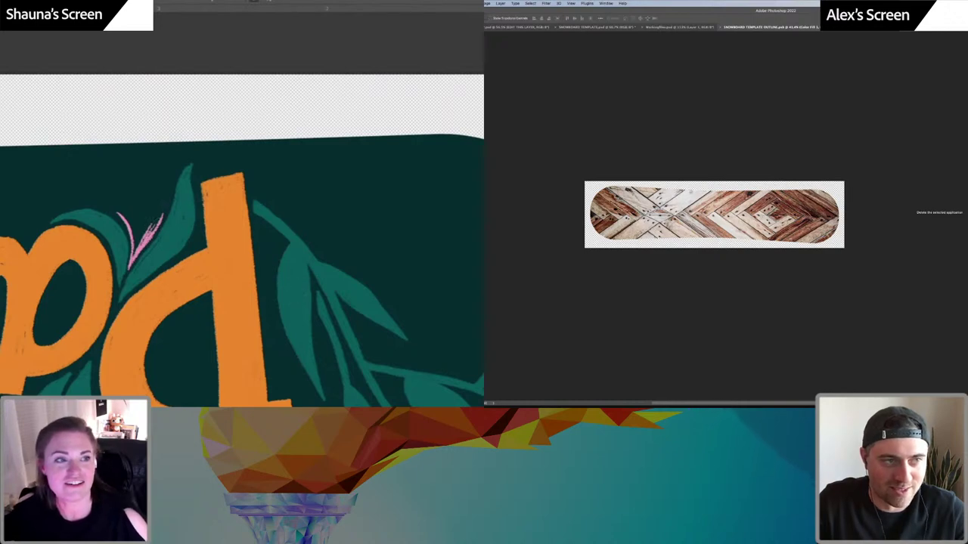
{"action": "key", "text": "w"}
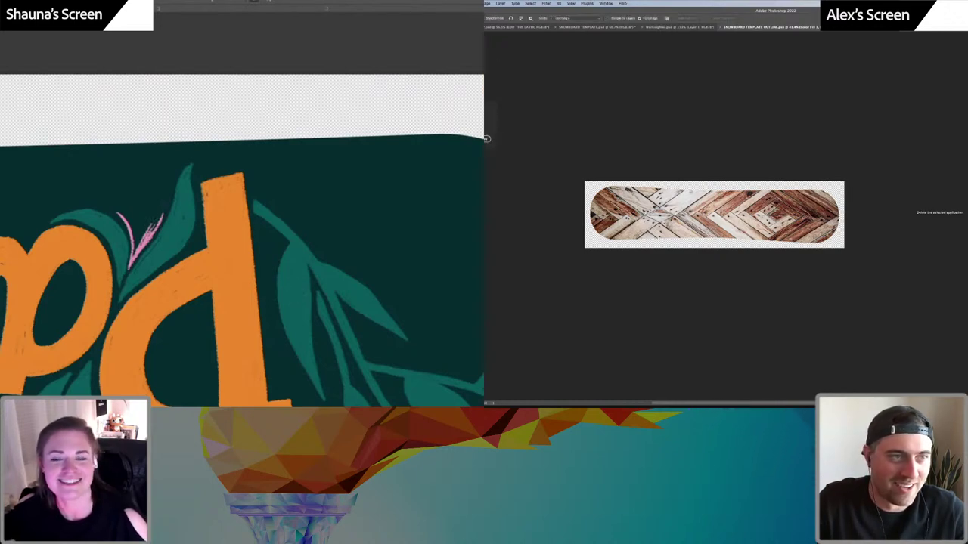
{"action": "key", "text": "l"}
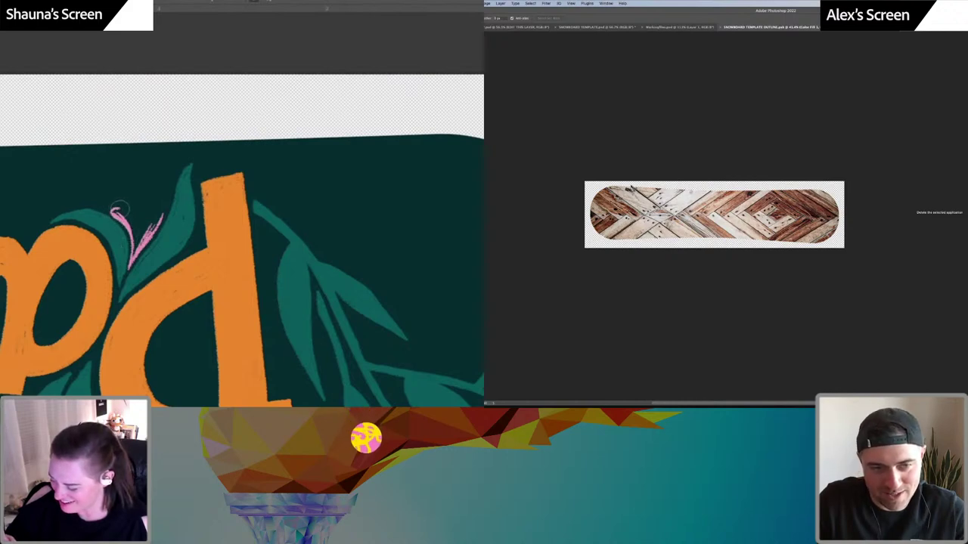
{"action": "mouse_move", "coordinate": [130, 211]}
{"action": "left_mouse_down"}
{"action": "mouse_move", "coordinate": [163, 205]}
{"action": "mouse_move", "coordinate": [148, 236]}
{"action": "mouse_move", "coordinate": [137, 235]}
{"action": "mouse_move", "coordinate": [134, 205]}
{"action": "mouse_move", "coordinate": [143, 205]}
{"action": "left_mouse_up"}
{"action": "key", "text": "g"}
{"action": "left_click", "coordinate": [631, 209]}
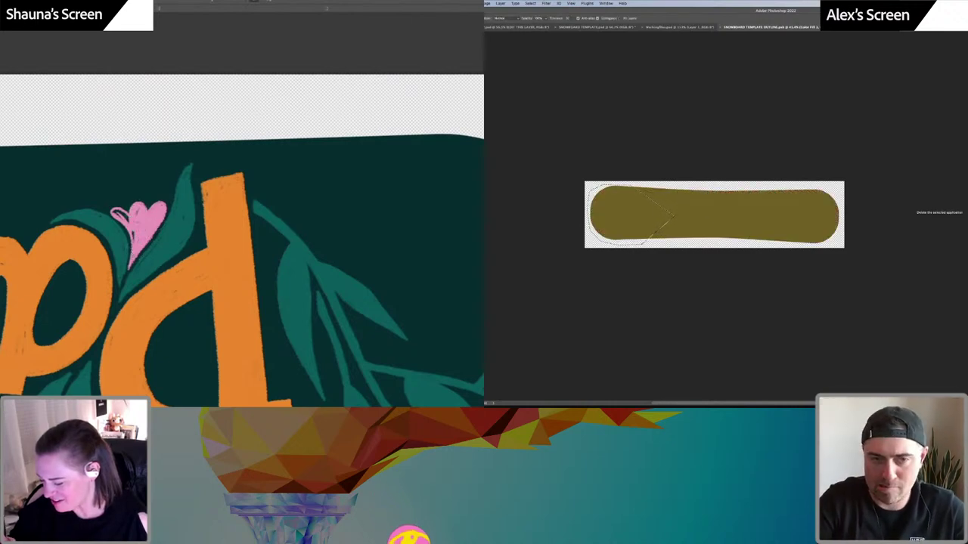
{"action": "key", "text": "super+shift+i"}
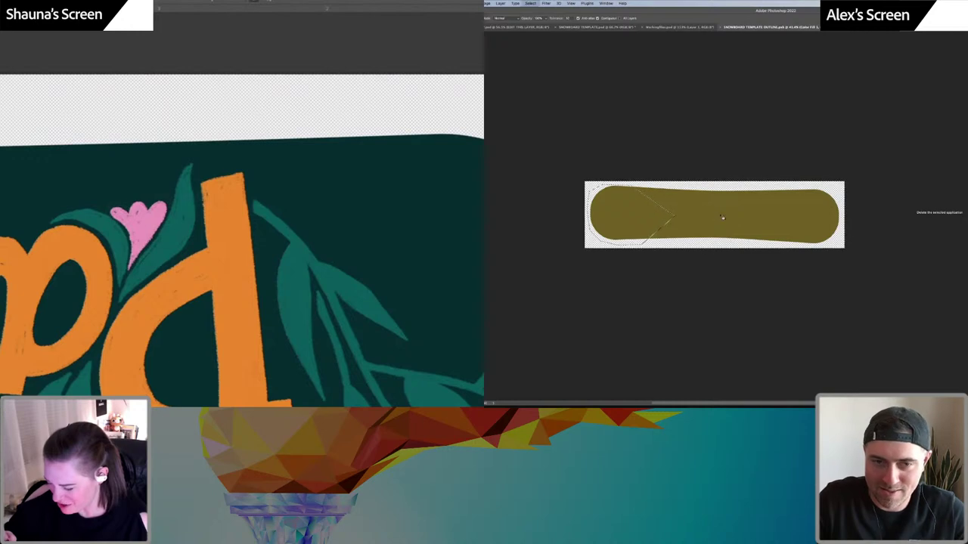
{"action": "key", "text": "BackSpace"}
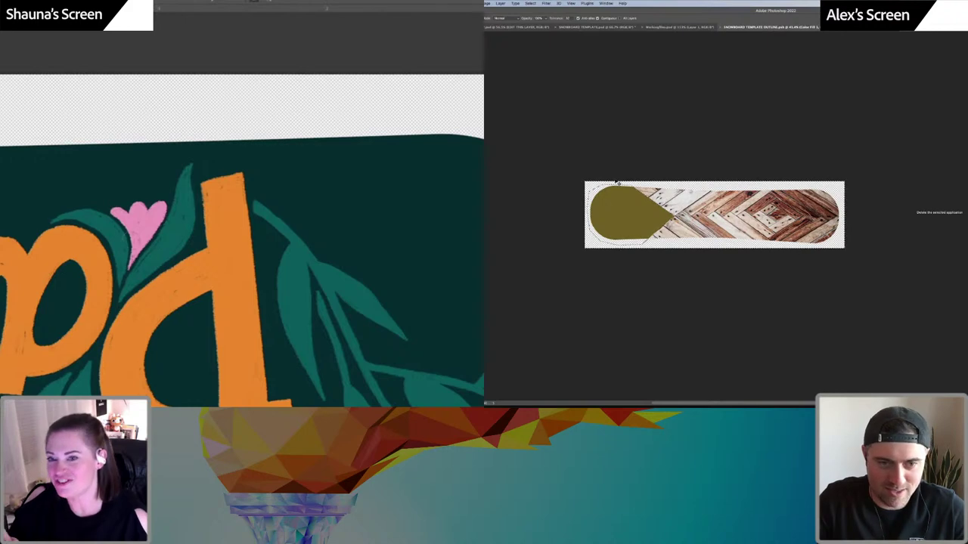
{"action": "key", "text": "super+d"}
Cycle through the blend modes for the olive end shape over the wood
{"action": "key", "text": "v"}
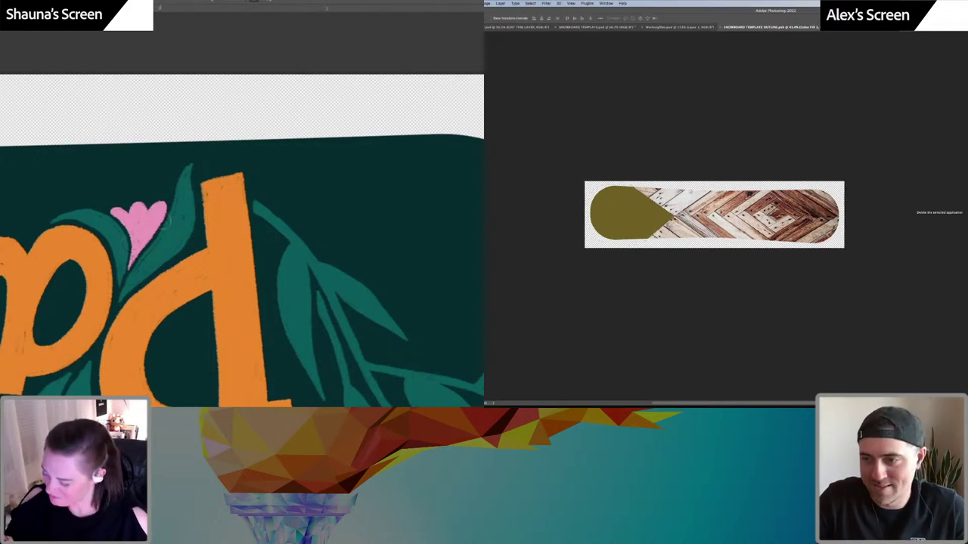
{"action": "key", "text": "shift+plus"}
{"action": "key", "text": "shift+plus"}
{"action": "key", "text": "shift+plus"}
{"action": "key", "text": "shift+plus"}
{"action": "key", "text": "shift+plus"}
{"action": "key", "text": "shift+plus"}
{"action": "key", "text": "shift+plus"}
{"action": "key", "text": "shift+plus"}
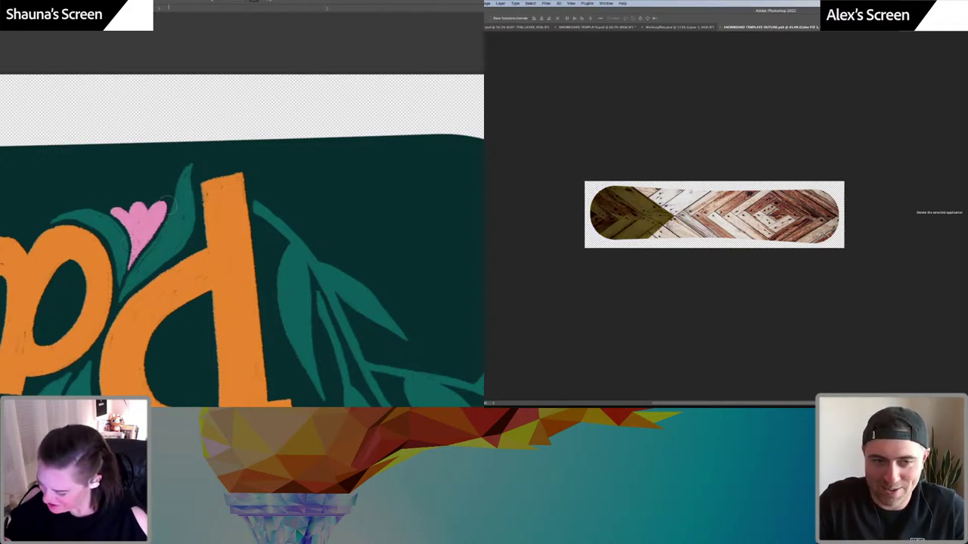
{"action": "key", "text": "shift+plus"}
{"action": "key", "text": "shift+plus"}
{"action": "key", "text": "shift+plus"}
{"action": "key", "text": "shift+plus"}
{"action": "key", "text": "shift+plus"}
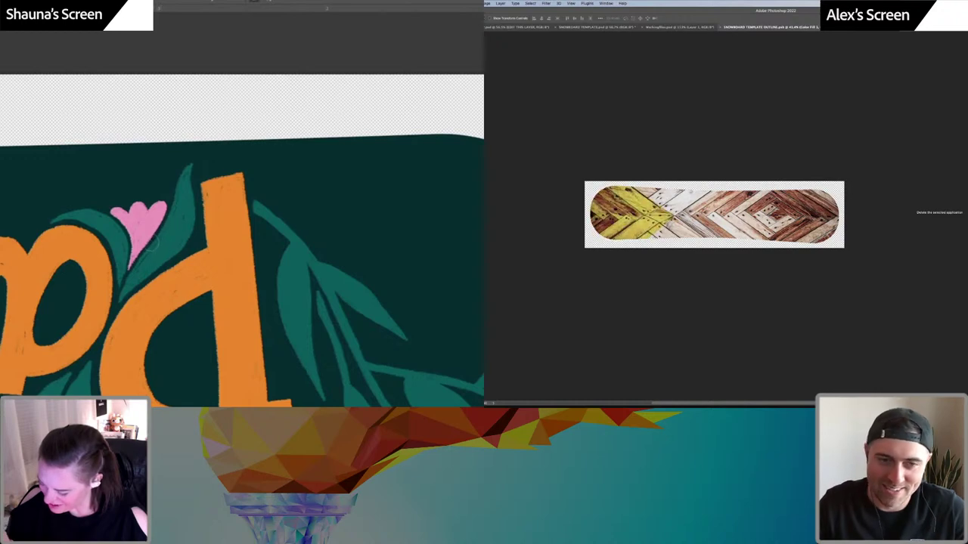
{"action": "key", "text": "shift+plus"}
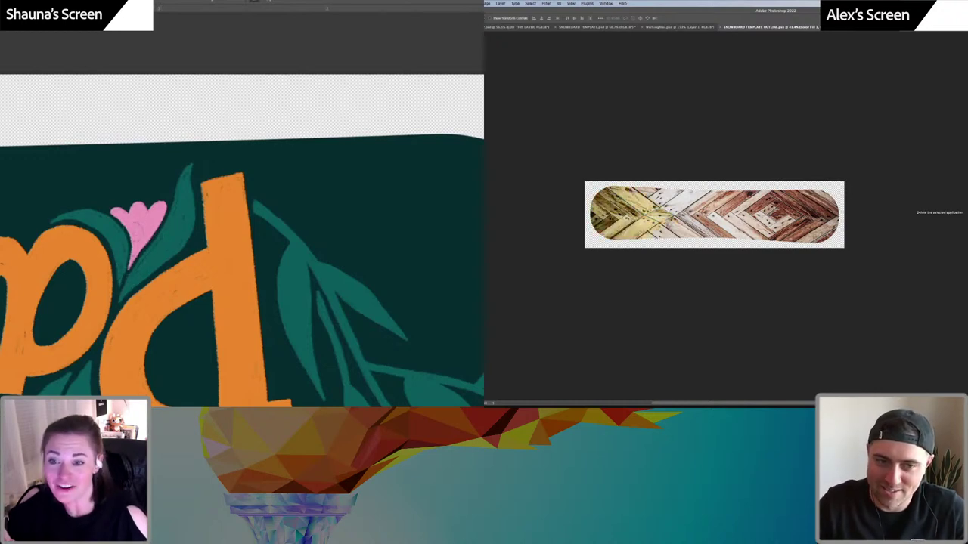
{"action": "key", "text": "shift+plus"}
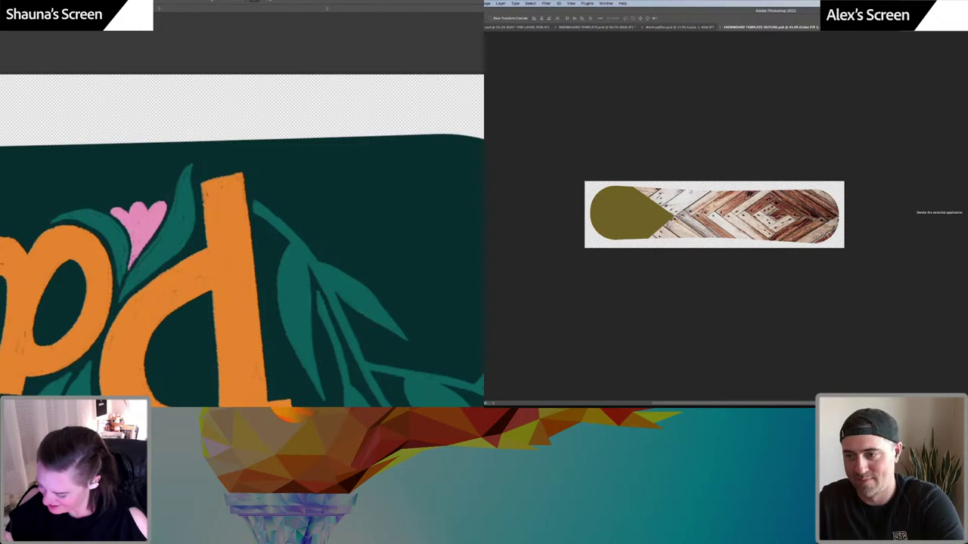
{"action": "key", "text": "shift+plus"}
Replace the partial olive shape with a full-board olive fill, and outline a pink teardrop bud among the Pathfinder board's end leaves
{"action": "key", "text": "Delete"}
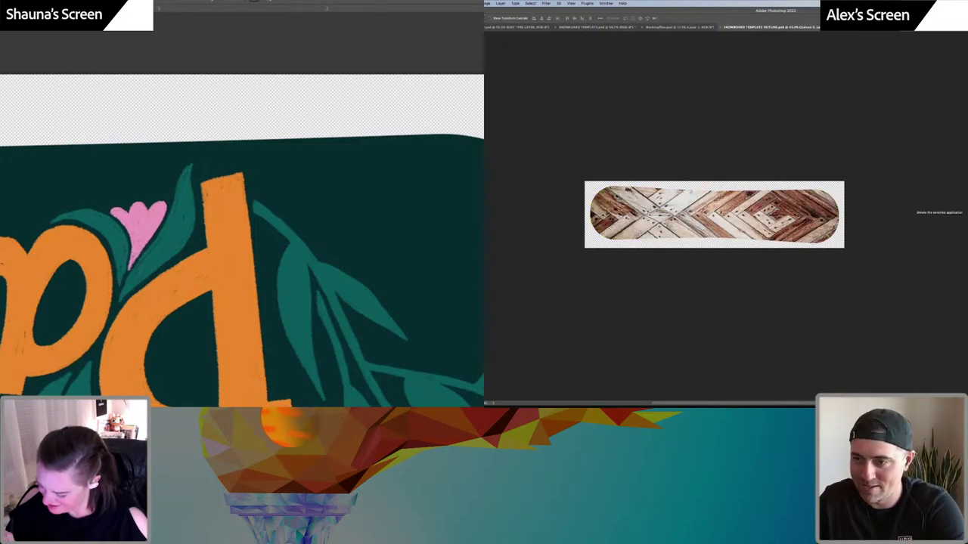
{"action": "key", "text": "super+z"}
{"action": "left_click_drag", "start_coordinate": [352, 194], "coordinate": [139, 138]}
{"action": "key", "text": "Return"}
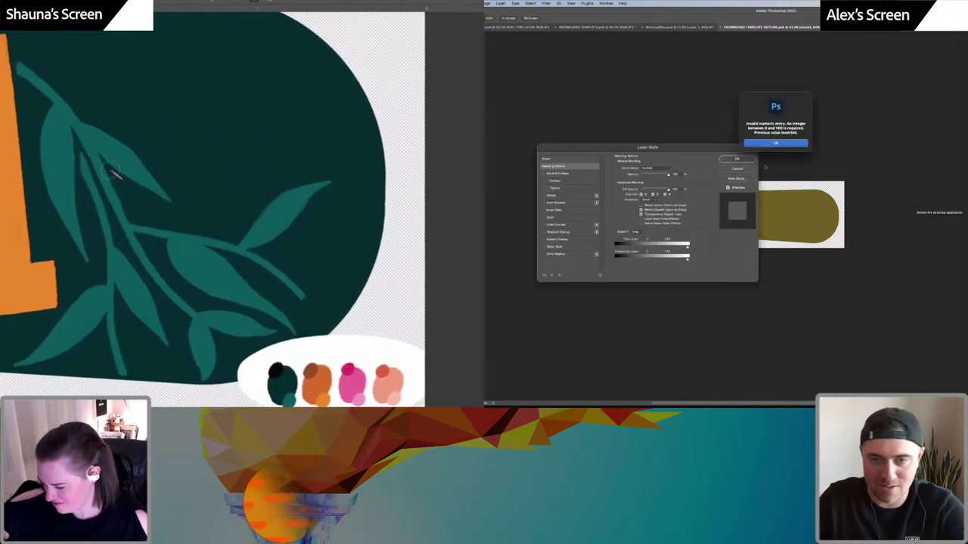
{"action": "left_click_drag", "start_coordinate": [111, 170], "coordinate": [147, 200]}
{"action": "key", "text": "Return"}
{"action": "key", "text": "Return"}
{"action": "mouse_move", "coordinate": [110, 170]}
{"action": "left_mouse_down"}
{"action": "mouse_move", "coordinate": [140, 217]}
{"action": "mouse_move", "coordinate": [154, 207]}
{"action": "mouse_move", "coordinate": [144, 217]}
{"action": "left_mouse_up"}
Start filling the pink teardrop bud among the leaves, and preview the photos in Finder's Literal folder
{"action": "mouse_move", "coordinate": [753, 398]}
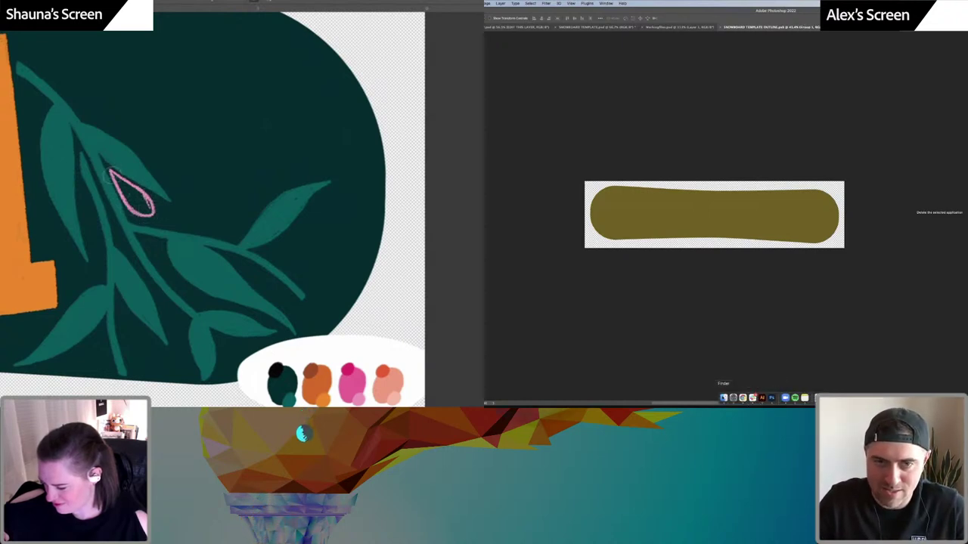
{"action": "left_click", "coordinate": [724, 398]}
{"action": "mouse_move", "coordinate": [115, 176]}
{"action": "left_mouse_down"}
{"action": "mouse_move", "coordinate": [149, 207]}
{"action": "mouse_move", "coordinate": [119, 183]}
{"action": "mouse_move", "coordinate": [137, 207]}
{"action": "mouse_move", "coordinate": [140, 196]}
{"action": "left_mouse_up"}
{"action": "left_click", "coordinate": [701, 161]}
{"action": "left_click", "coordinate": [755, 149]}
{"action": "left_click", "coordinate": [755, 155]}
{"action": "left_click", "coordinate": [756, 160]}
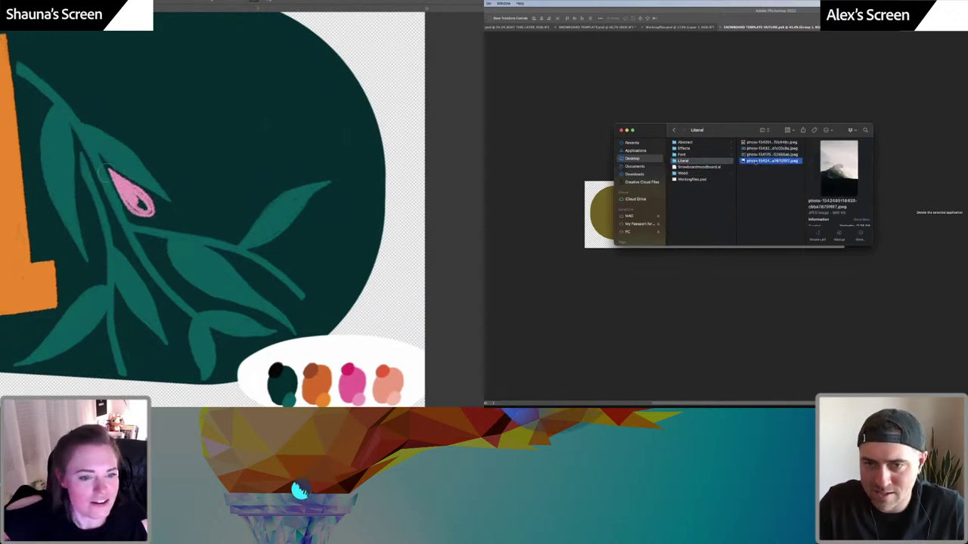
Browse the Font, Effects and Abstract folders, and preview the first three abstract images for a board texture
{"action": "left_click", "coordinate": [689, 155]}
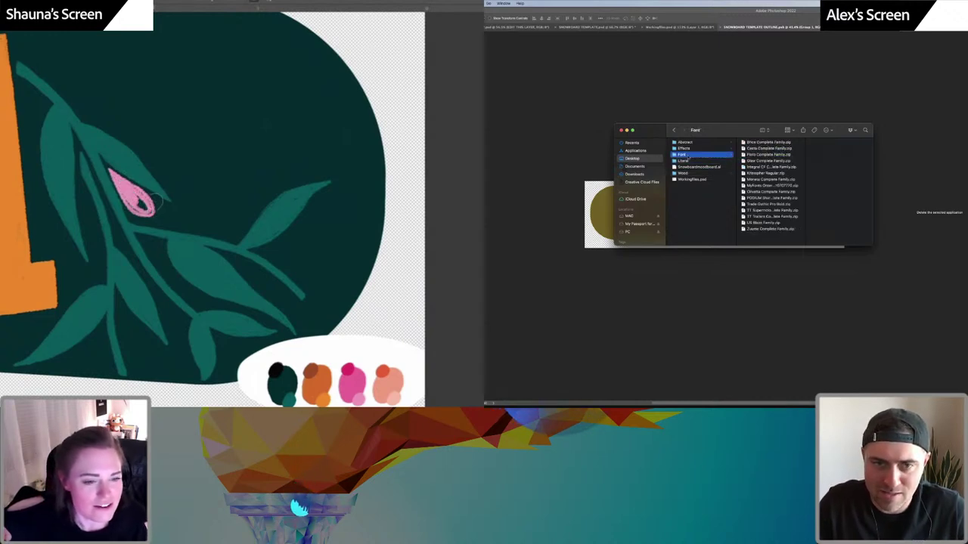
{"action": "left_click", "coordinate": [688, 148]}
{"action": "left_click", "coordinate": [690, 143]}
{"action": "key", "text": "Right"}
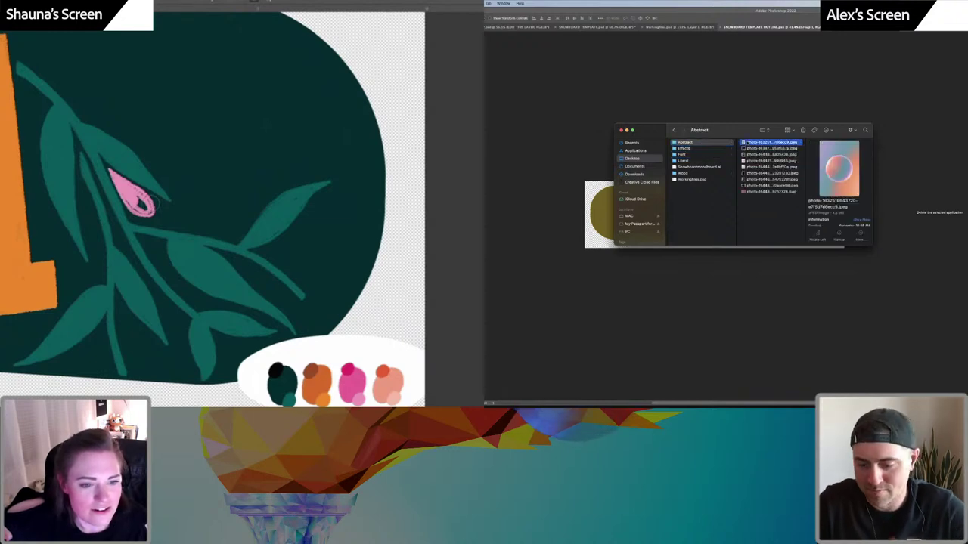
{"action": "key", "text": "Down"}
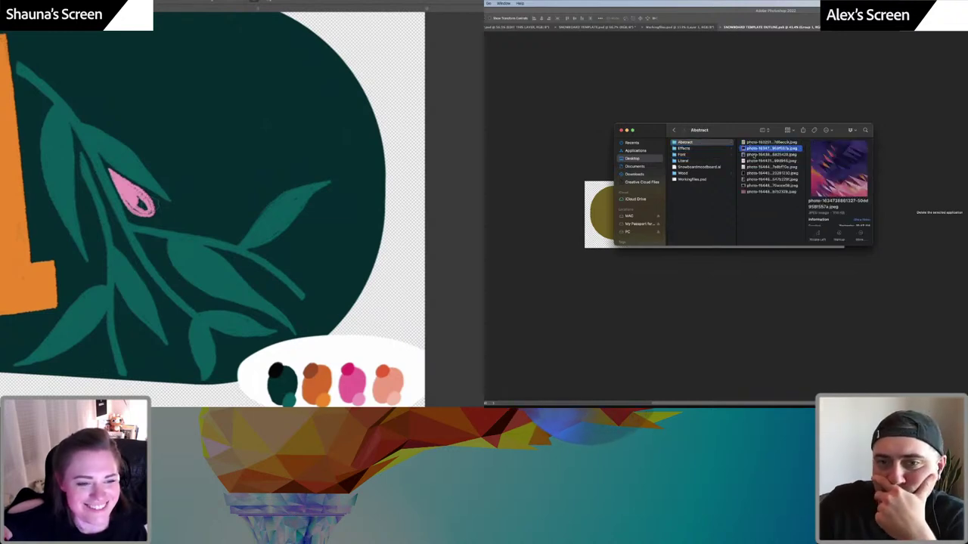
{"action": "left_click", "coordinate": [754, 154]}
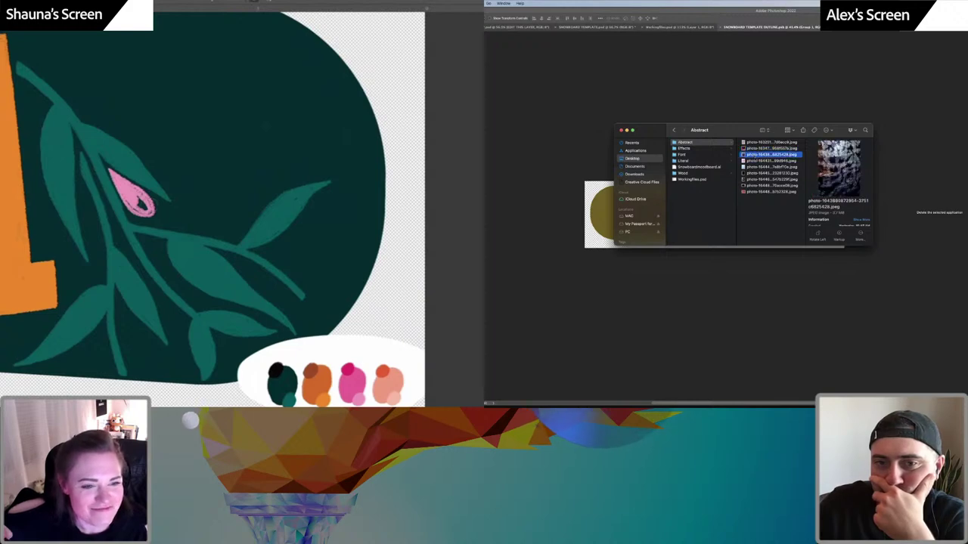
Place the third photo from the Abstract folder, enlarge it to cover the whole board, and clip it to the board shape
{"action": "left_click_drag", "start_coordinate": [755, 154], "coordinate": [586, 190]}
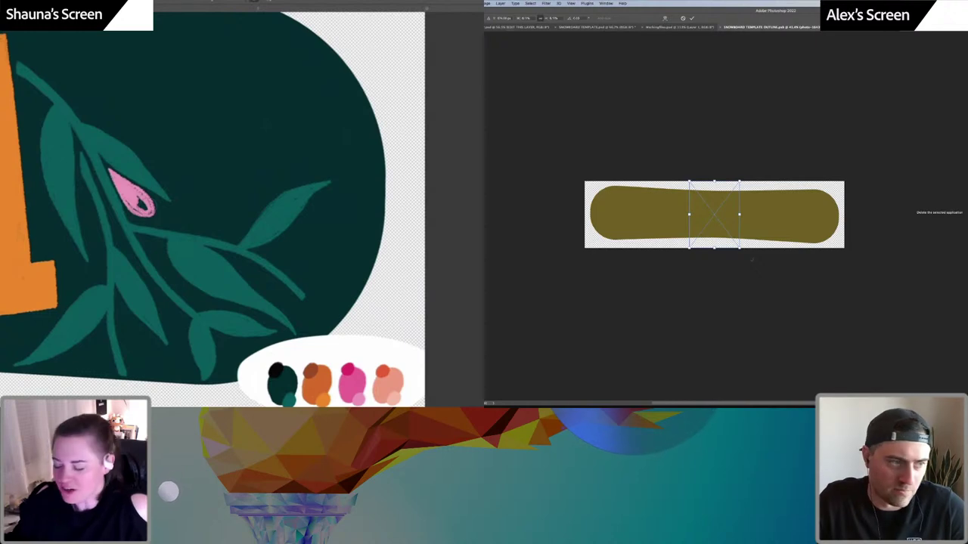
{"action": "left_click_drag", "start_coordinate": [796, 201], "coordinate": [878, 173]}
{"action": "key", "text": "Return"}
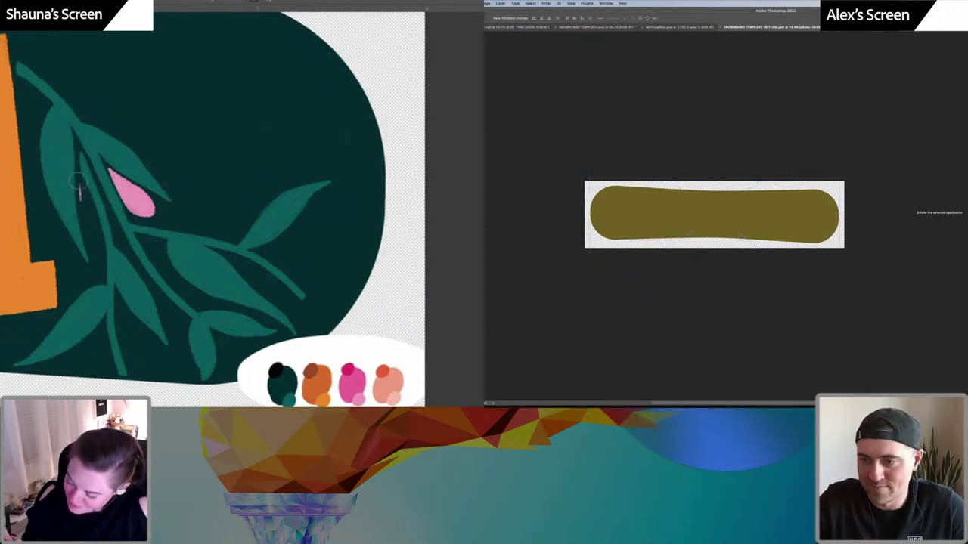
{"action": "key", "text": "ctrl+alt+g"}
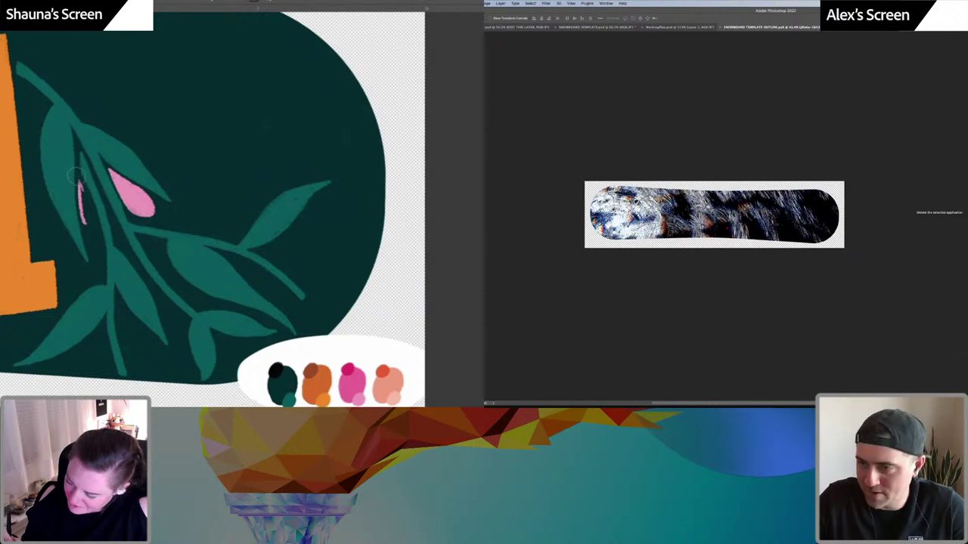
Outline and fill a second, slimmer pink bud beside the first, and delete the olive colour fill over the textured photo
{"action": "key", "text": "ctrl+z"}
{"action": "mouse_move", "coordinate": [78, 175]}
{"action": "left_mouse_down"}
{"action": "mouse_move", "coordinate": [93, 215]}
{"action": "mouse_move", "coordinate": [85, 229]}
{"action": "left_mouse_up"}
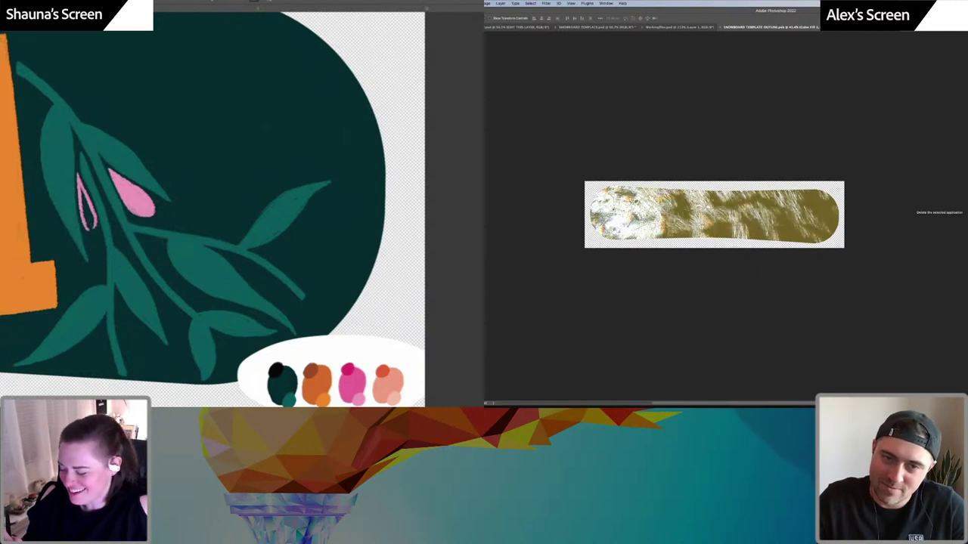
{"action": "mouse_move", "coordinate": [80, 183]}
{"action": "left_mouse_down"}
{"action": "mouse_move", "coordinate": [90, 227]}
{"action": "mouse_move", "coordinate": [92, 213]}
{"action": "left_mouse_up"}
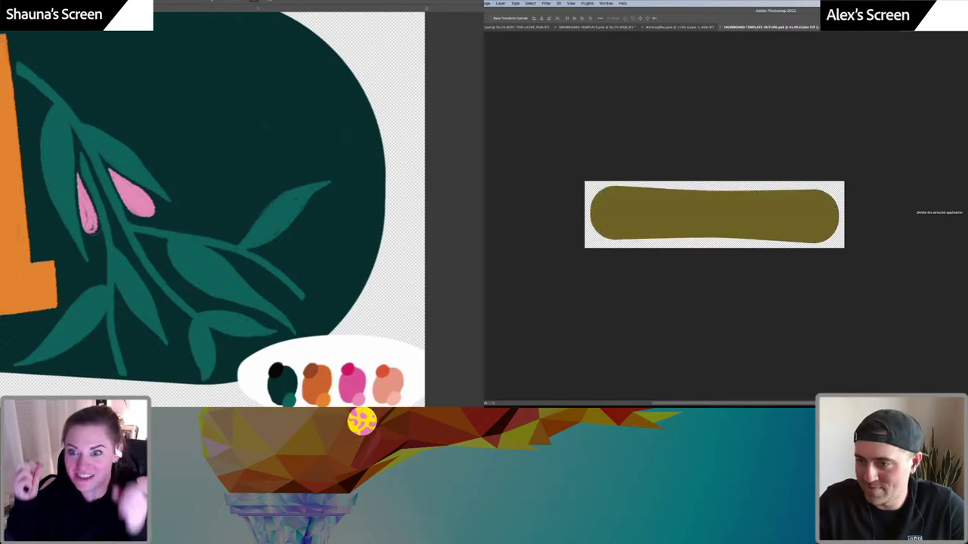
{"action": "key", "text": "Delete"}
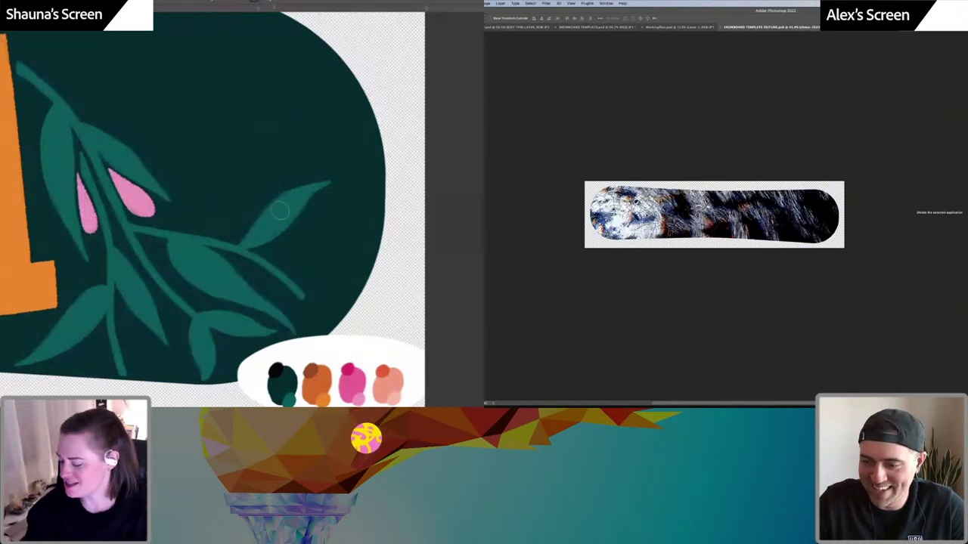
Rotate the Pathfinder canvas view half a turn, and bring up Roman's character sheet to consult its colour palette
{"action": "key", "text": "r"}
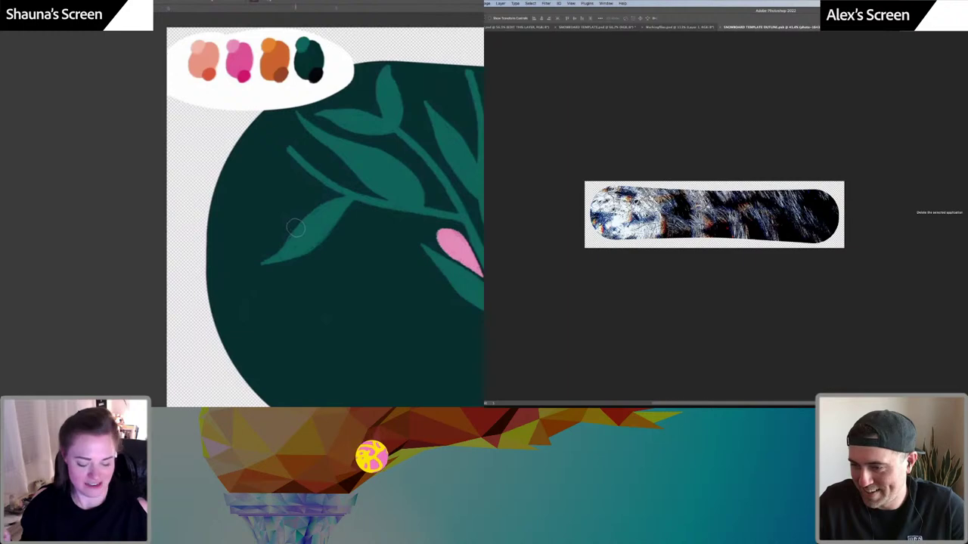
{"action": "left_click_drag", "start_coordinate": [275, 218], "coordinate": [238, 214]}
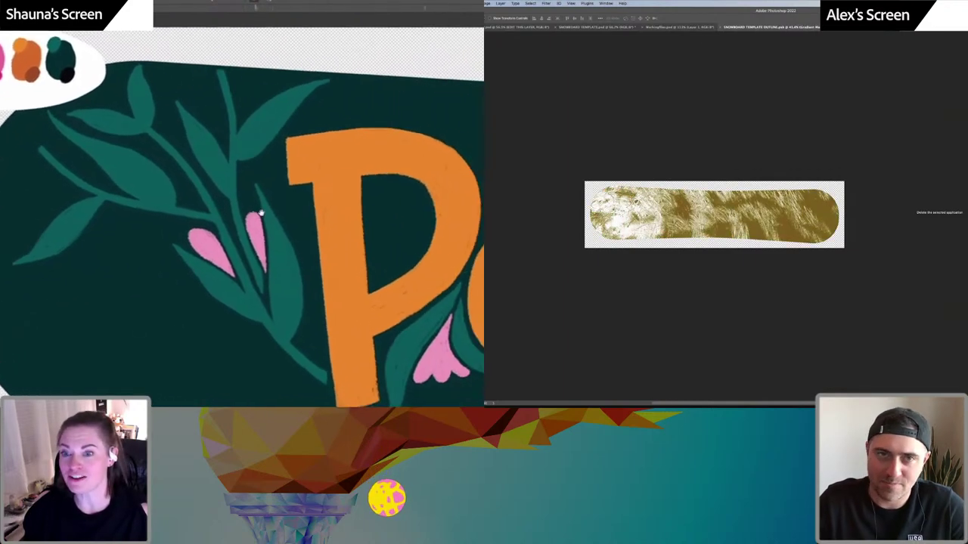
{"action": "left_click", "coordinate": [670, 28]}
{"action": "left_click", "coordinate": [597, 28]}
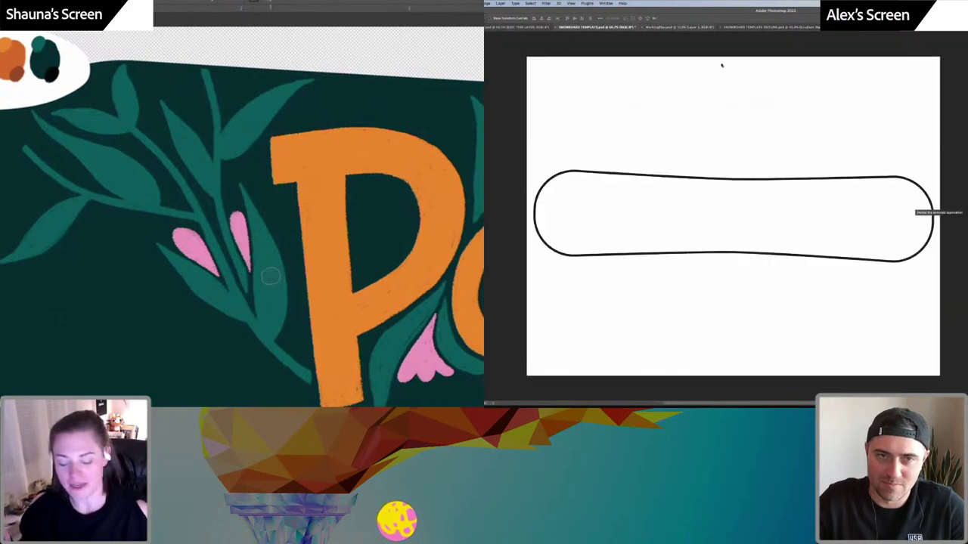
{"action": "left_click", "coordinate": [675, 27]}
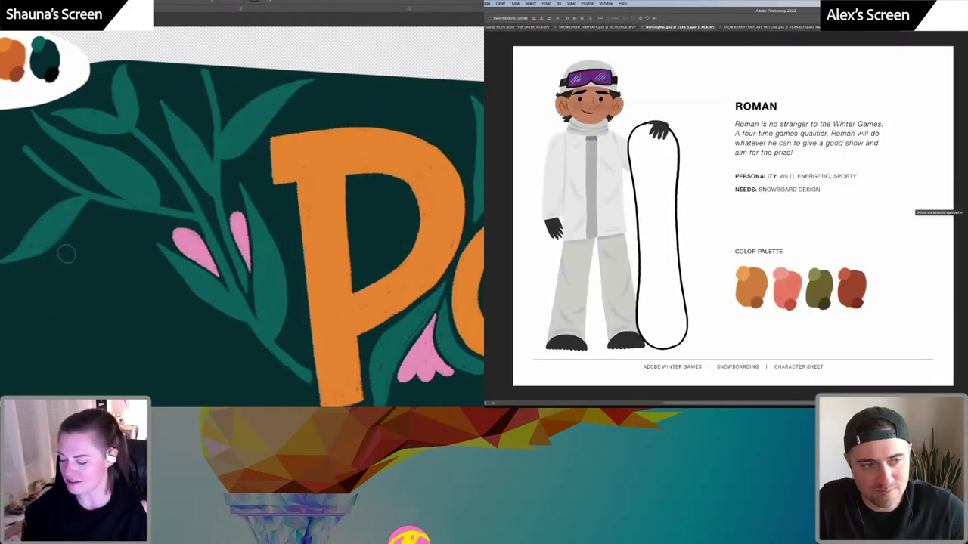
Try to sample the coral swatch from Roman's colour palette, and return to the textured board document
{"action": "left_click_drag", "start_coordinate": [66, 254], "coordinate": [129, 246]}
{"action": "key", "text": "ctrl+z"}
{"action": "left_click", "coordinate": [757, 179]}
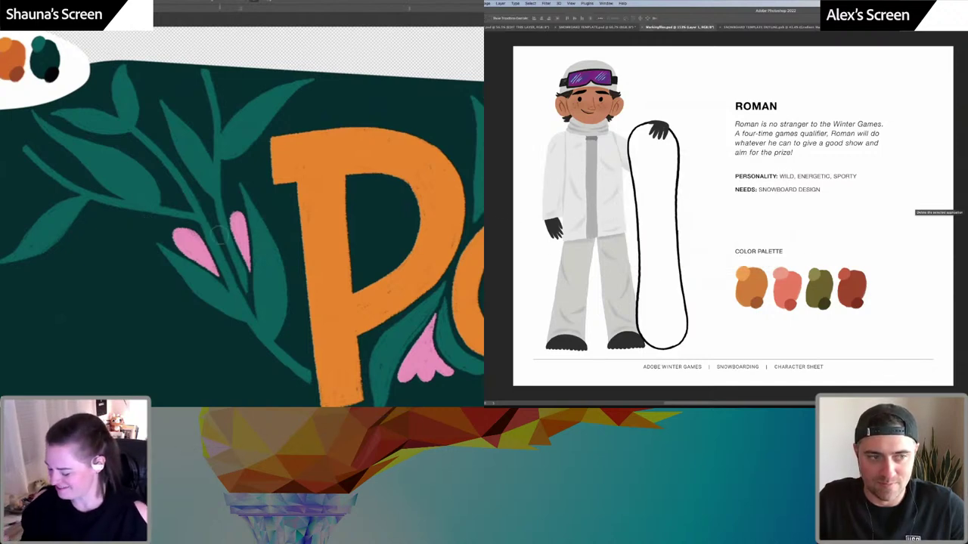
{"action": "key", "text": "i"}
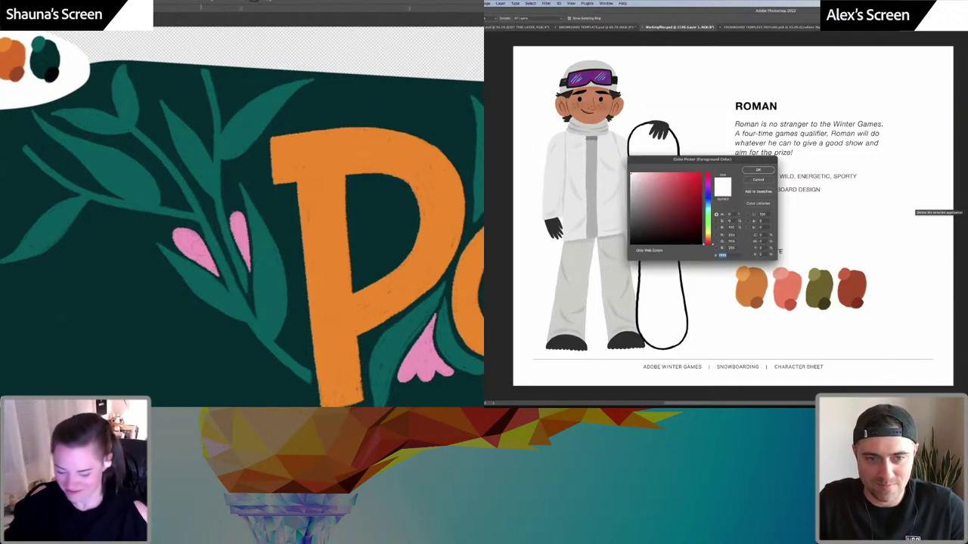
{"action": "left_click_drag", "start_coordinate": [278, 185], "coordinate": [313, 276]}
{"action": "left_click", "coordinate": [797, 279]}
{"action": "left_click", "coordinate": [748, 172]}
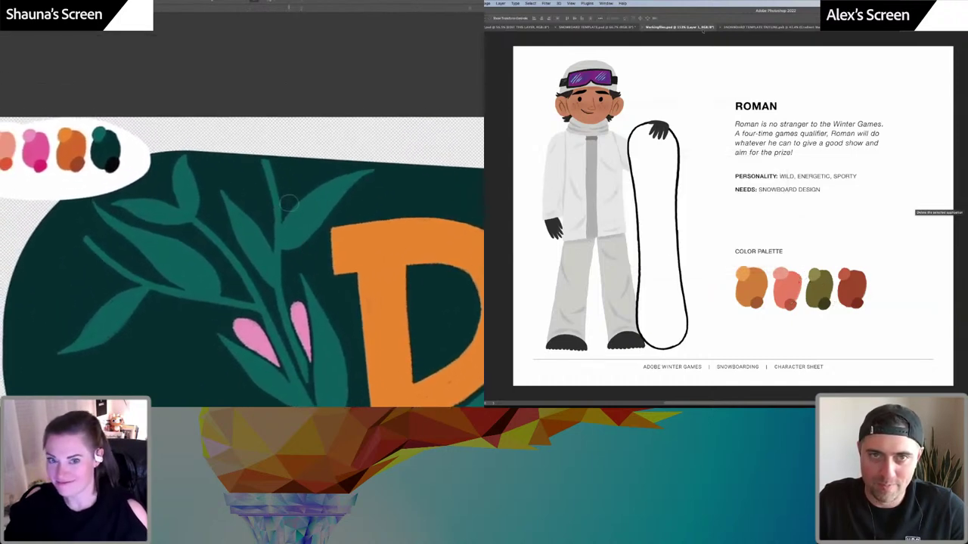
{"action": "left_click", "coordinate": [763, 28]}
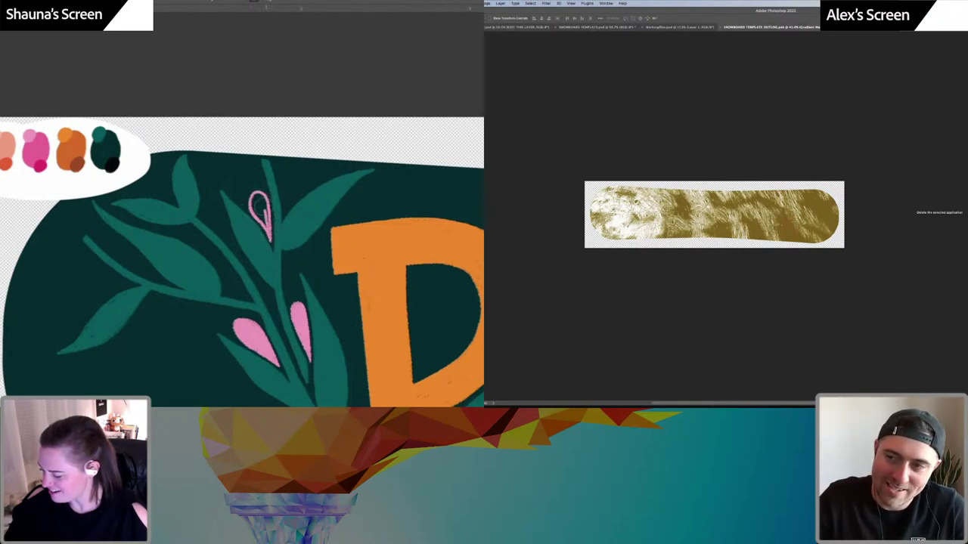
Fill the third pink teardrop bud on the upper leaf, and inspect the white end stop of the board's gradient map
{"action": "left_click_drag", "start_coordinate": [254, 198], "coordinate": [264, 222]}
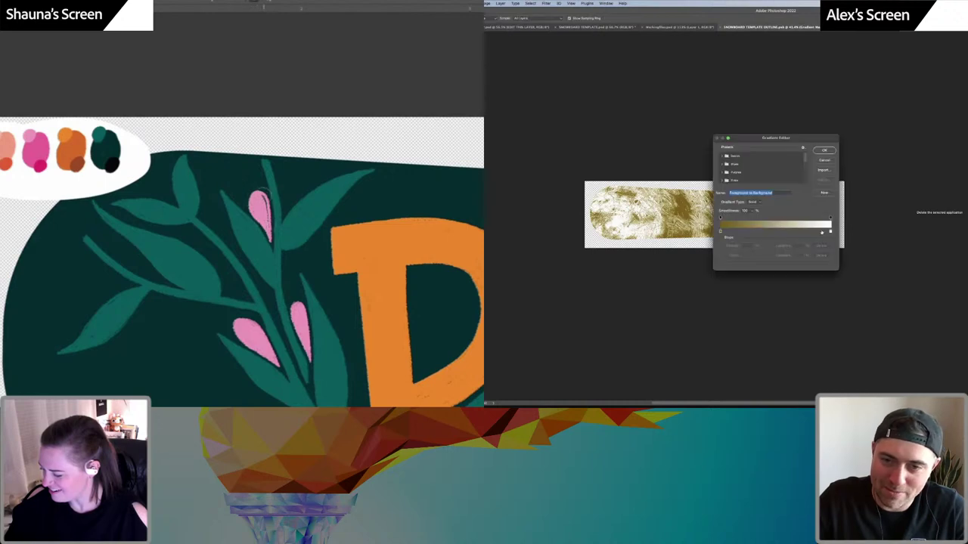
{"action": "double_click", "coordinate": [830, 231]}
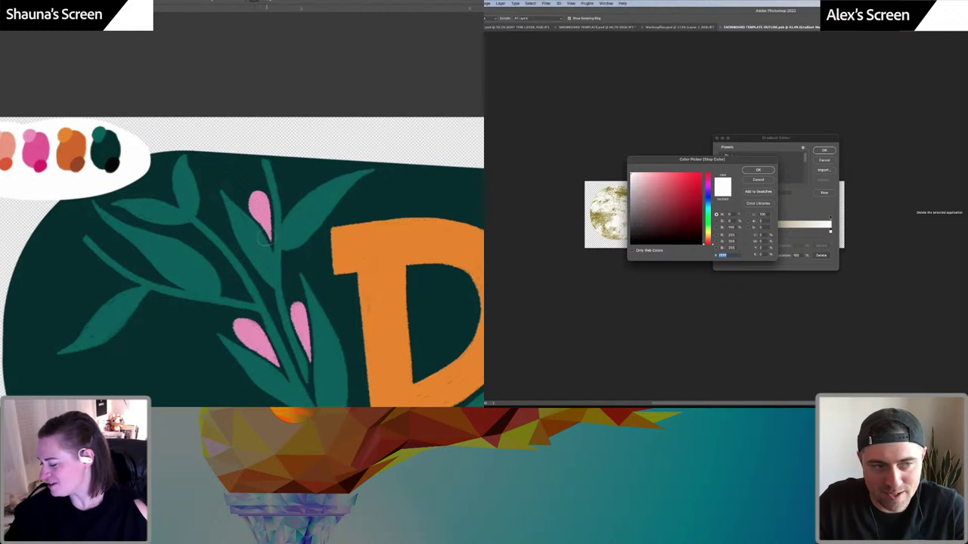
{"action": "left_click", "coordinate": [758, 180]}
{"action": "left_click", "coordinate": [824, 159]}
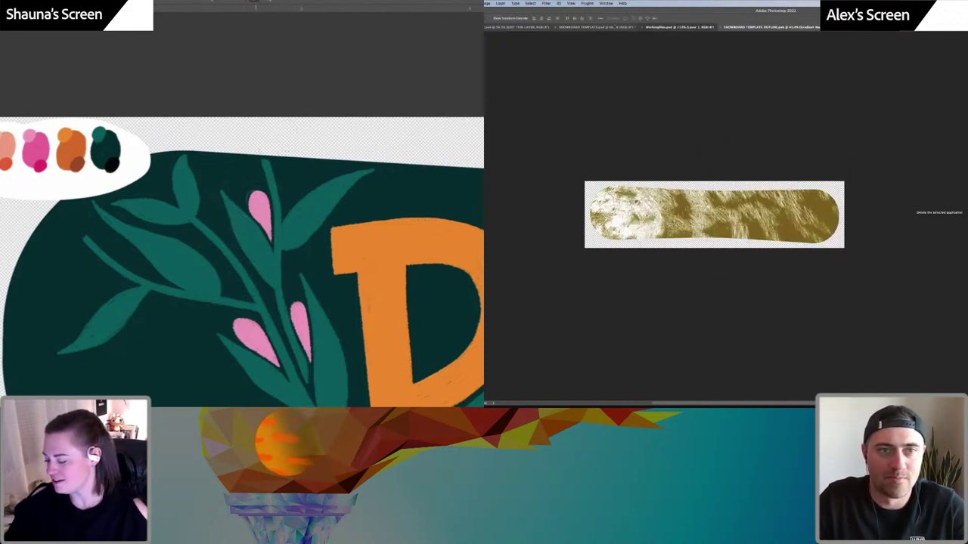
Sample the red-orange shade from Roman's colour palette, and return to the textured board document
{"action": "left_click", "coordinate": [672, 27]}
{"action": "left_click", "coordinate": [635, 28]}
{"action": "key", "text": "ctrl+Tab"}
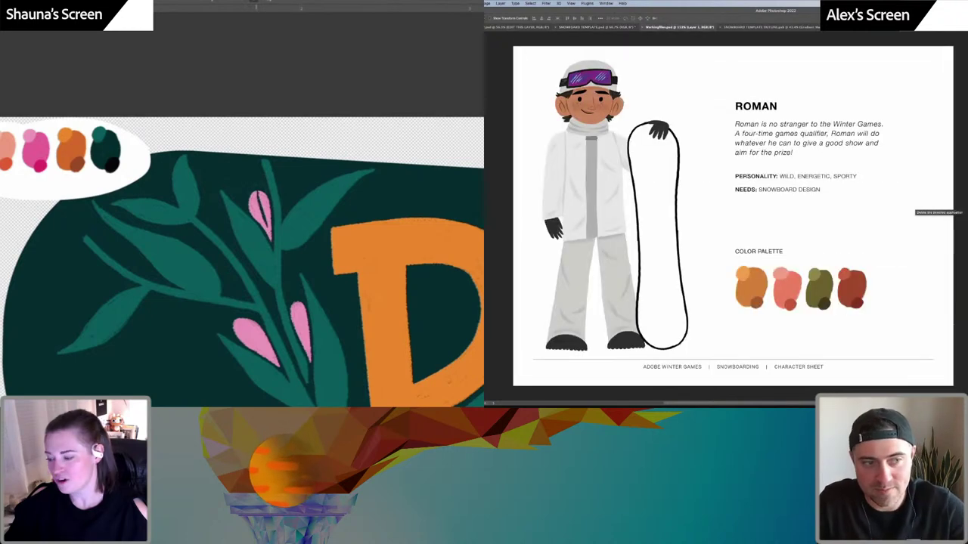
{"action": "key", "text": "i"}
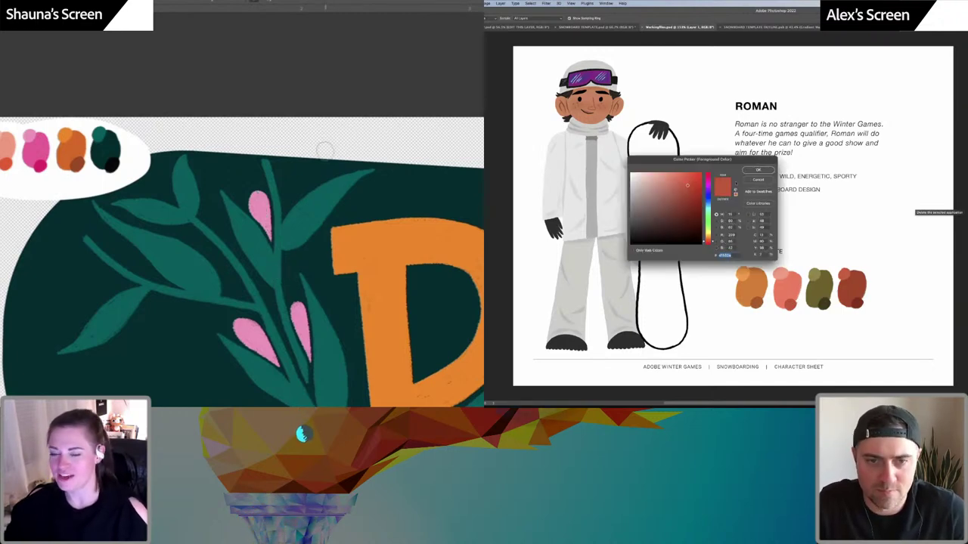
{"action": "left_click", "coordinate": [759, 170]}
{"action": "left_click", "coordinate": [769, 27]}
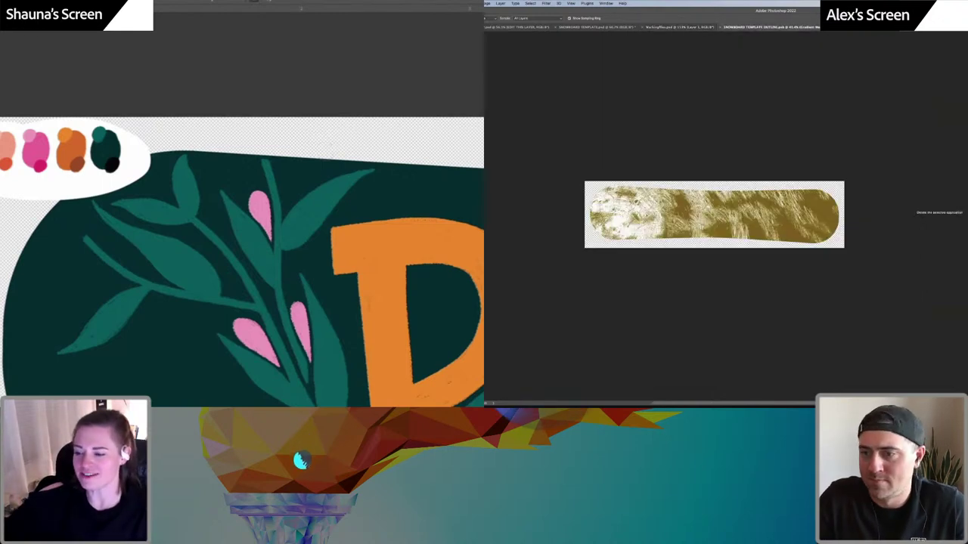
Set the white end stop of the board's gradient map to red-orange #d1532a
{"action": "left_click", "coordinate": [15, 2]}
{"action": "left_click", "coordinate": [795, 225]}
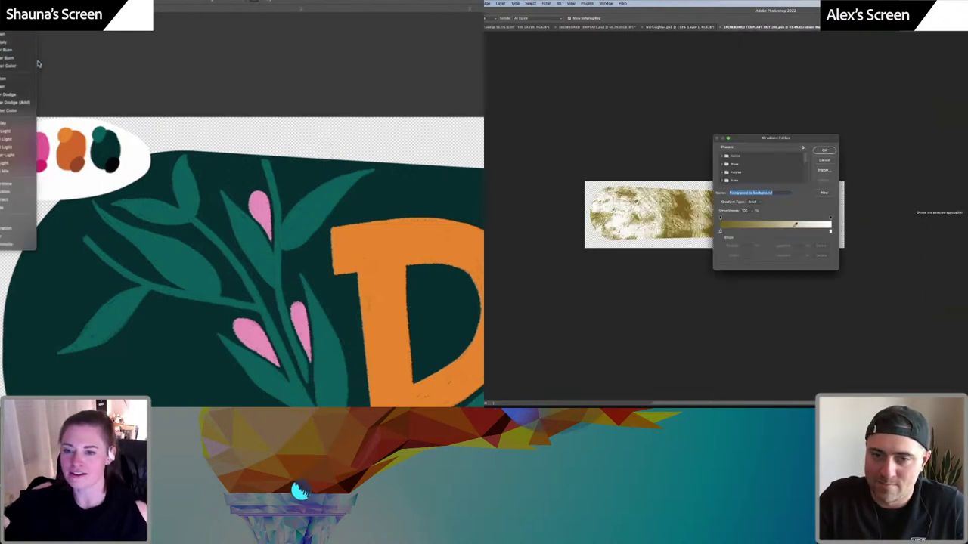
{"action": "double_click", "coordinate": [830, 230]}
{"action": "type", "text": "d1532a"}
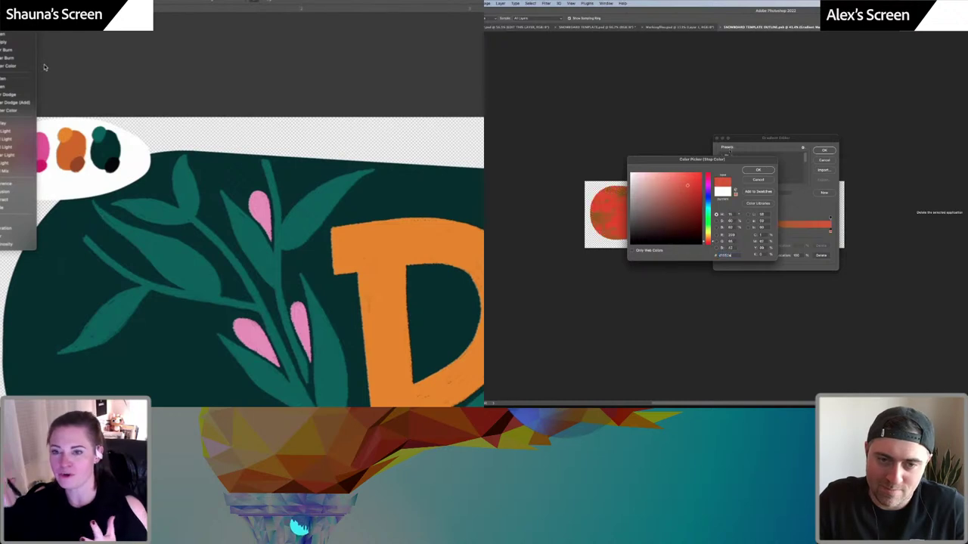
{"action": "left_click", "coordinate": [759, 170]}
{"action": "left_click", "coordinate": [824, 150]}
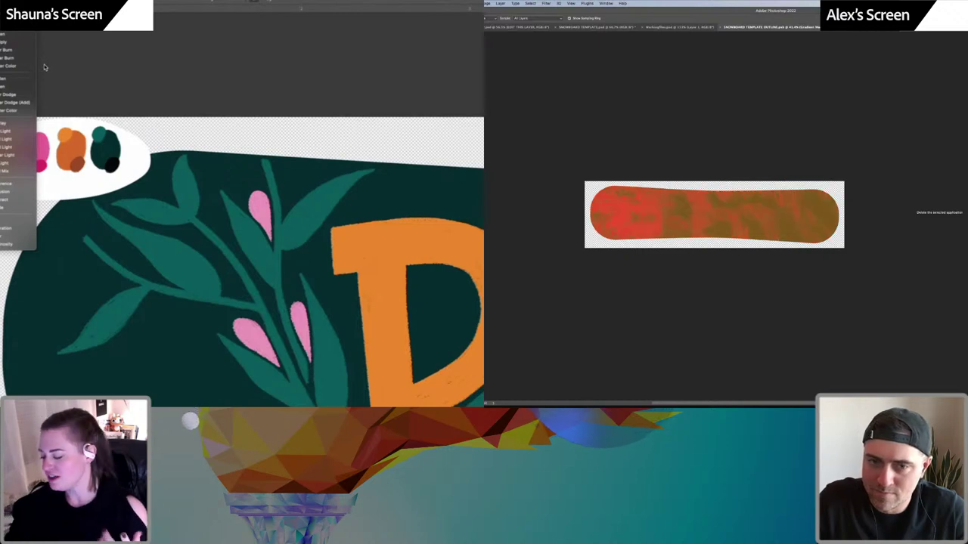
{"action": "left_click", "coordinate": [44, 67]}
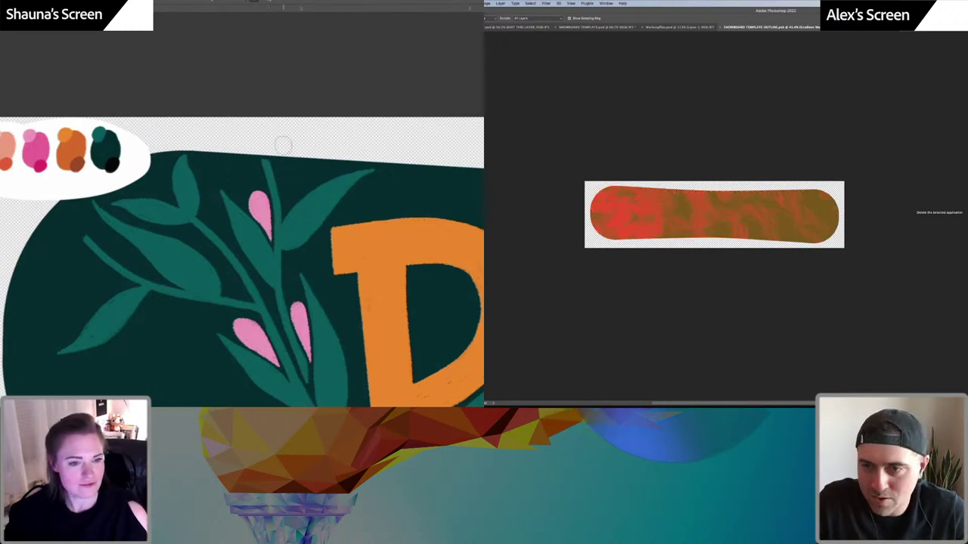
Review the blank template and Roman's character sheet, and compare the textured board with its gradient map hidden and shown
{"action": "left_click", "coordinate": [665, 28]}
{"action": "left_click", "coordinate": [605, 27]}
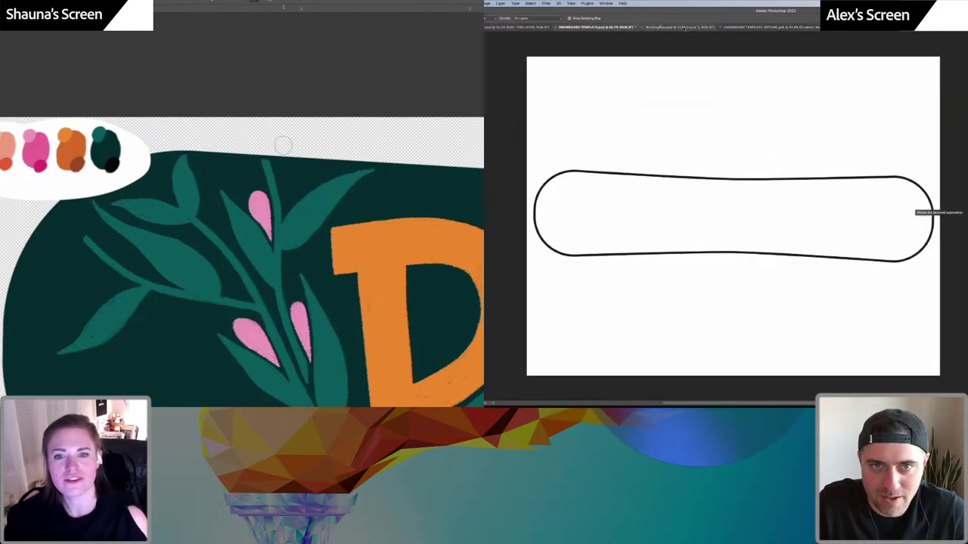
{"action": "left_click", "coordinate": [669, 27]}
{"action": "left_click", "coordinate": [751, 27]}
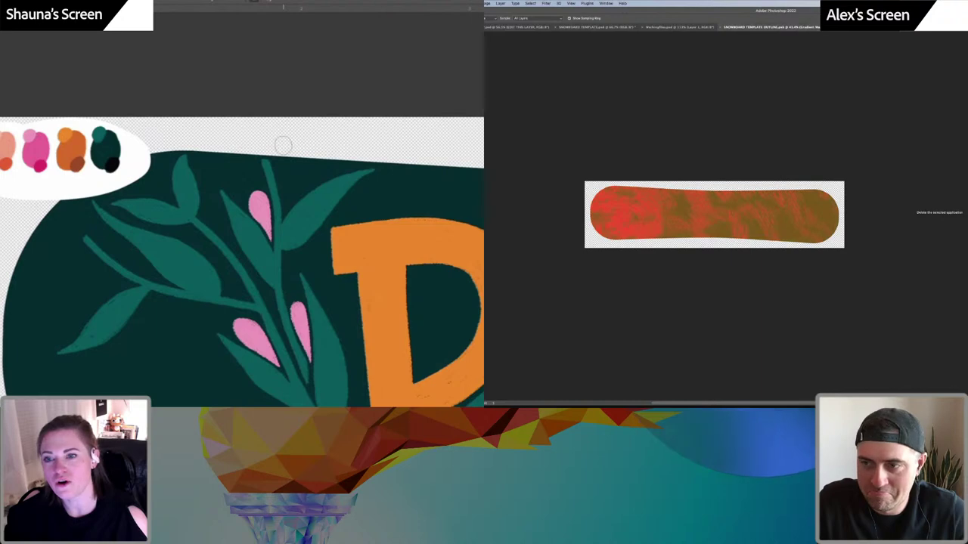
{"action": "key", "text": "super+comma"}
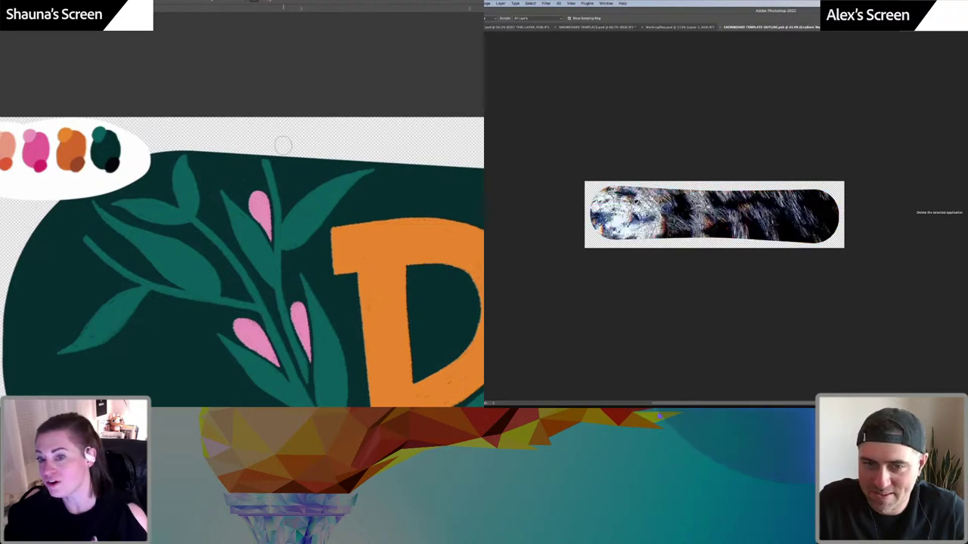
{"action": "key", "text": "super+comma"}
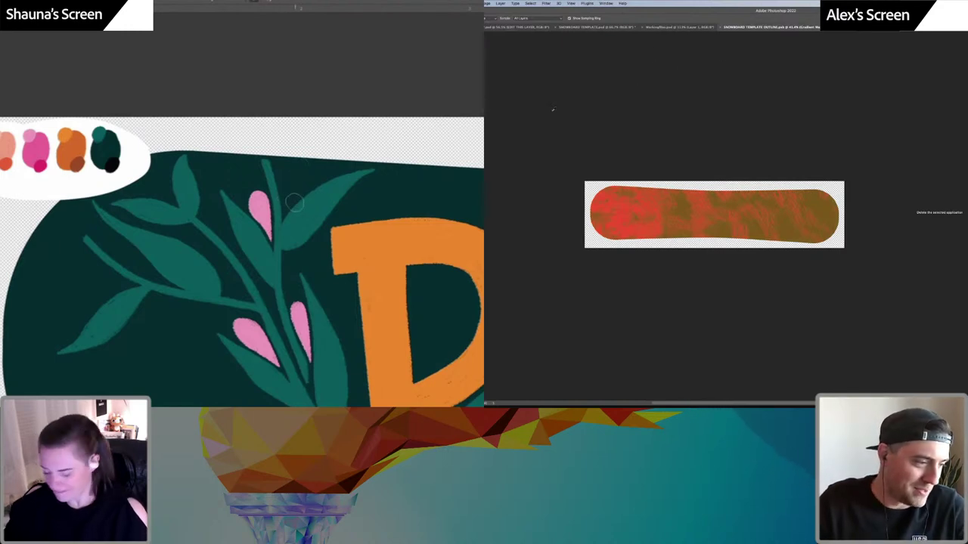
Start a pink skull-shaped flower below the branch near the board's tip, and toggle the gradient map on the textured board
{"action": "left_click_drag", "start_coordinate": [298, 199], "coordinate": [302, 136]}
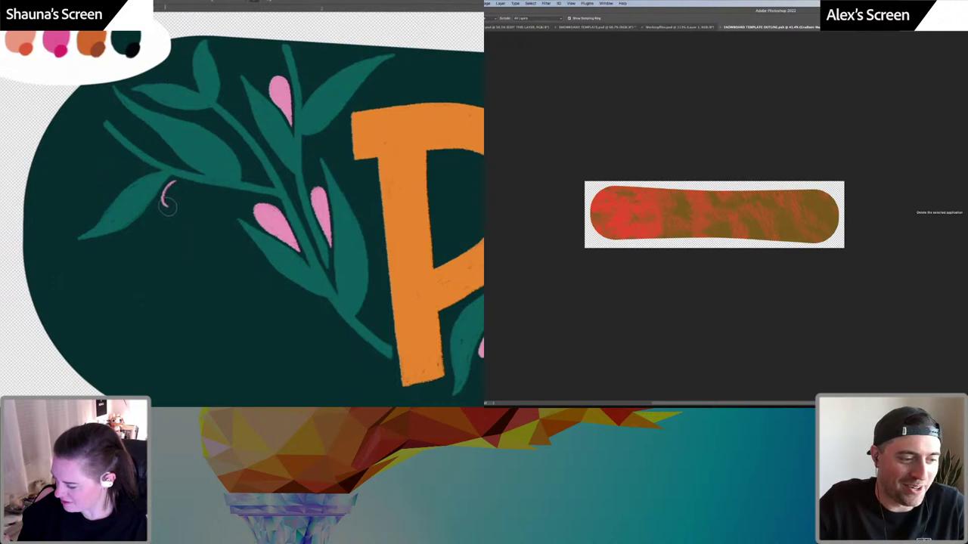
{"action": "mouse_move", "coordinate": [180, 216]}
{"action": "left_mouse_down"}
{"action": "mouse_move", "coordinate": [178, 182]}
{"action": "mouse_move", "coordinate": [163, 195]}
{"action": "mouse_move", "coordinate": [180, 186]}
{"action": "mouse_move", "coordinate": [174, 201]}
{"action": "left_mouse_up"}
{"action": "key", "text": "super+comma"}
{"action": "key", "text": "super+comma"}
Check the textured board design on the character and snowboard mockups, and return to the board document
{"action": "left_click", "coordinate": [607, 27]}
{"action": "left_click", "coordinate": [675, 27]}
{"action": "left_click", "coordinate": [496, 27]}
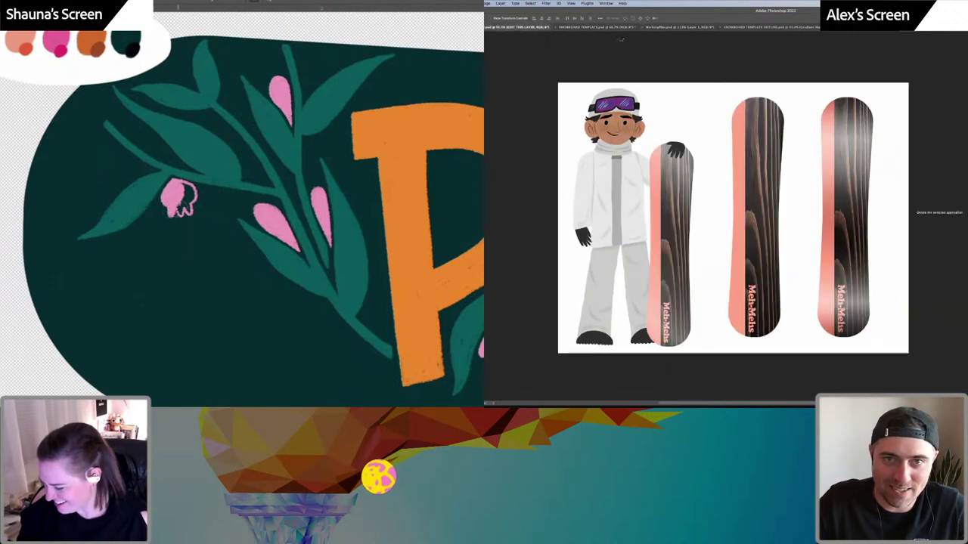
{"action": "key", "text": "ctrl+Tab"}
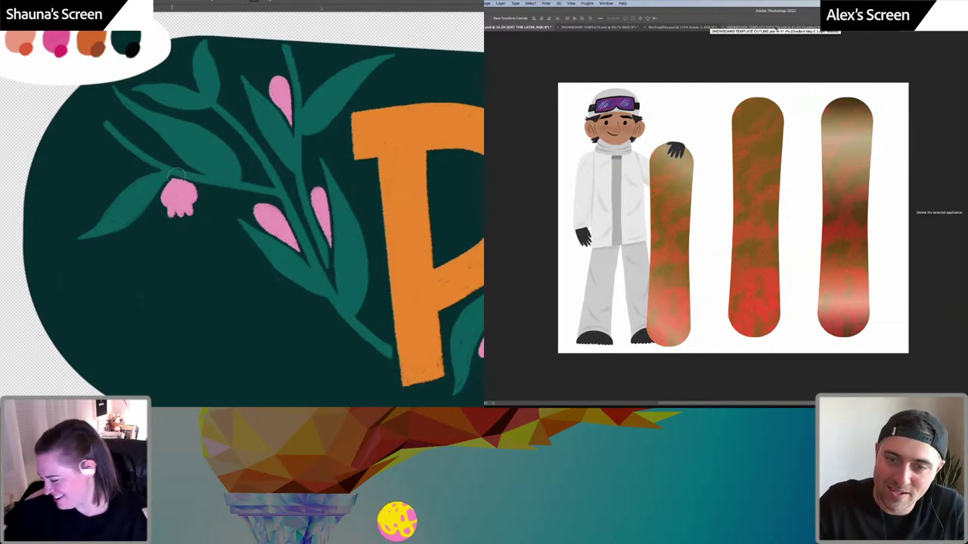
{"action": "key", "text": "ctrl+Tab"}
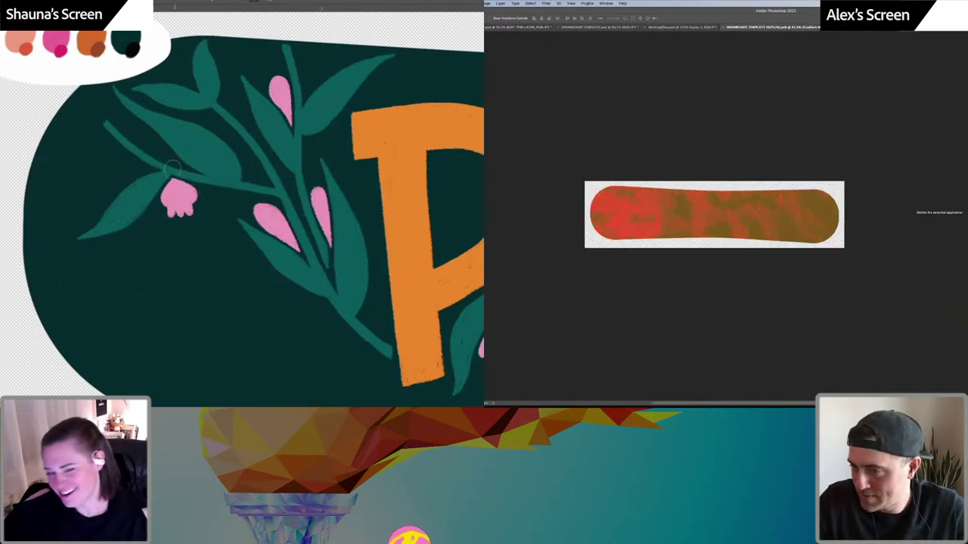
Compare the board with its layers toggled off and on, and recheck Roman's character sheet before returning to the board document
{"action": "key", "text": "super+comma"}
{"action": "key", "text": "super+comma"}
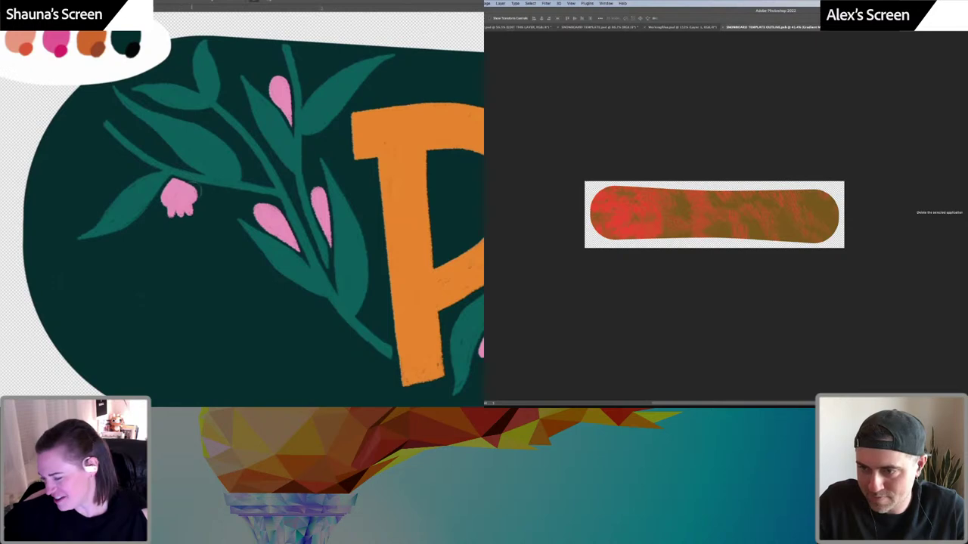
{"action": "key", "text": "super+comma"}
{"action": "key", "text": "super+comma"}
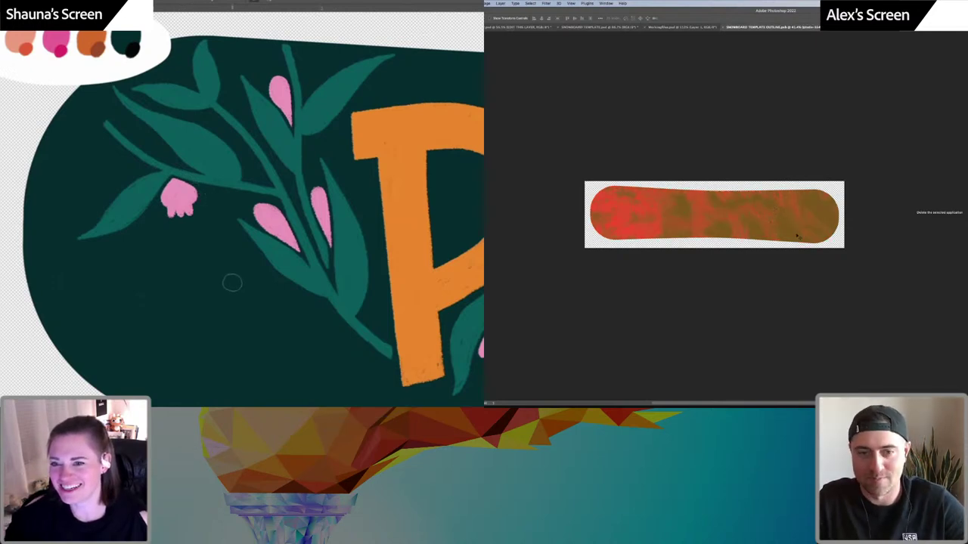
{"action": "key", "text": "super+t"}
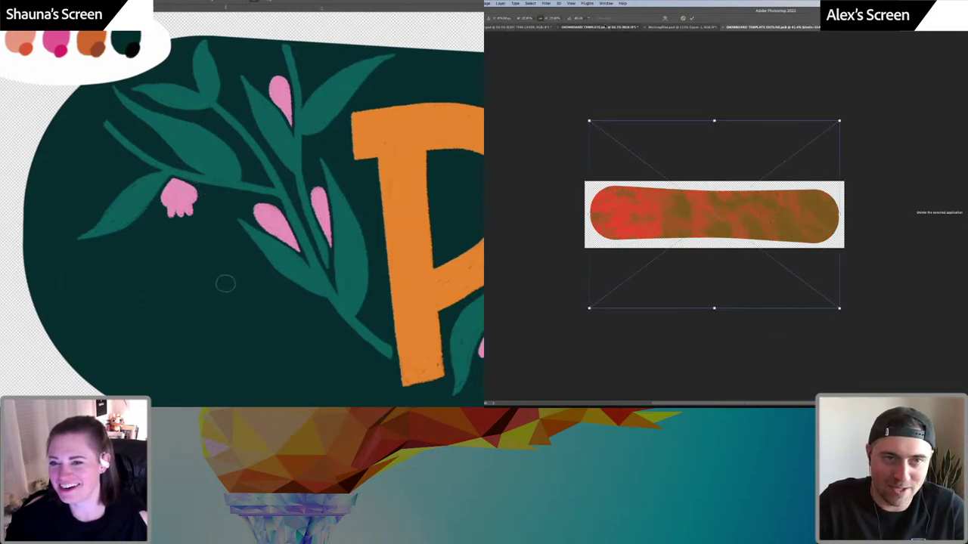
{"action": "left_click", "coordinate": [598, 27]}
{"action": "left_click", "coordinate": [663, 28]}
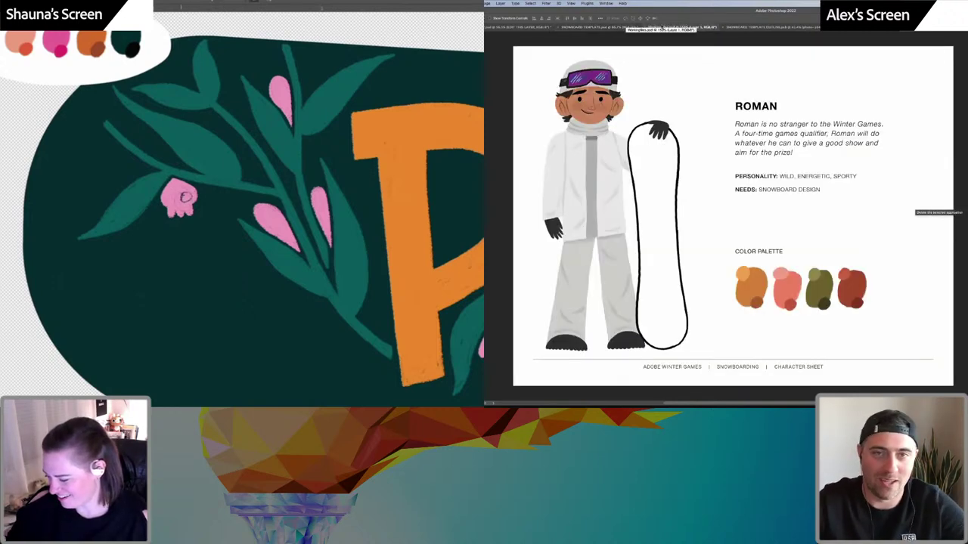
{"action": "left_click", "coordinate": [730, 27]}
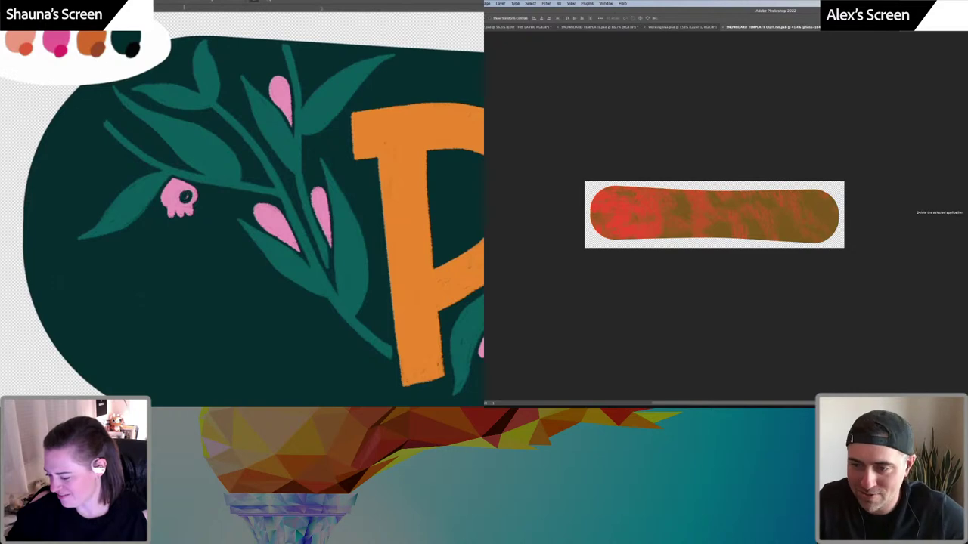
Rotate the board's texture half a turn so the red and olive ends swap places
{"action": "key", "text": "ctrl+t"}
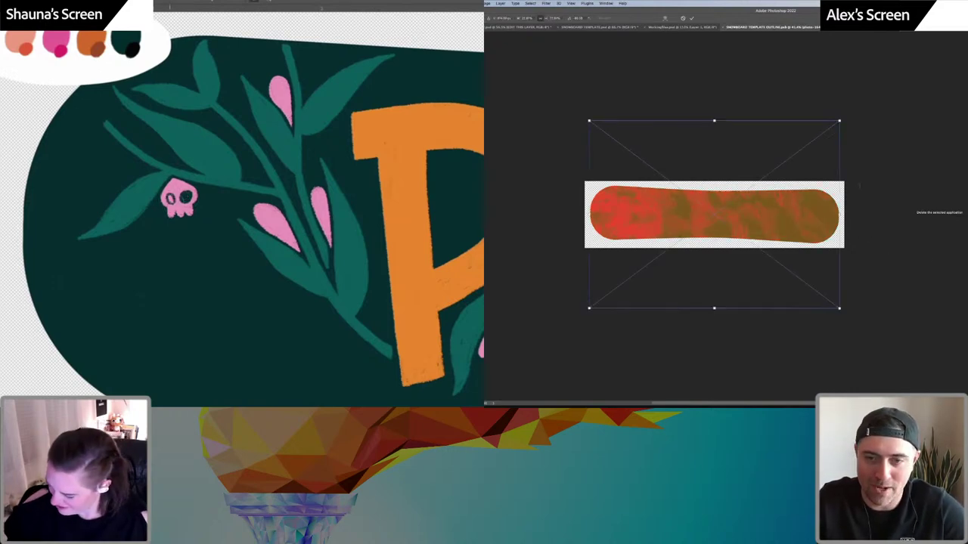
{"action": "left_click_drag", "start_coordinate": [848, 119], "coordinate": [618, 278]}
{"action": "key", "text": "ctrl+minus"}
{"action": "key", "text": "ctrl+minus"}
{"action": "key", "text": "ctrl+minus"}
{"action": "key", "text": "ctrl+minus"}
{"action": "key", "text": "ctrl+minus"}
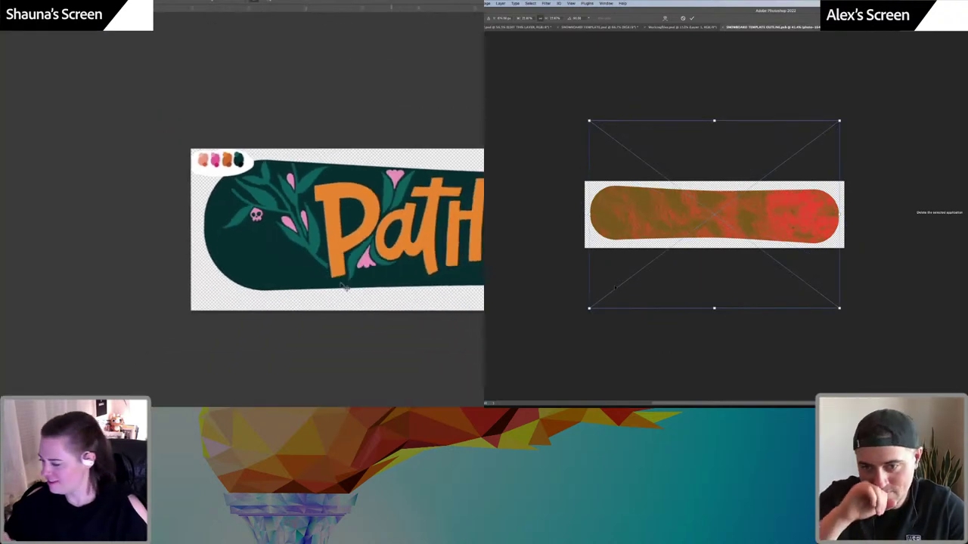
{"action": "key", "text": "Return"}
{"action": "key", "text": "ctrl+plus"}
{"action": "key", "text": "ctrl+plus"}
{"action": "key", "text": "ctrl+plus"}
{"action": "key", "text": "ctrl+plus"}
{"action": "key", "text": "ctrl+plus"}
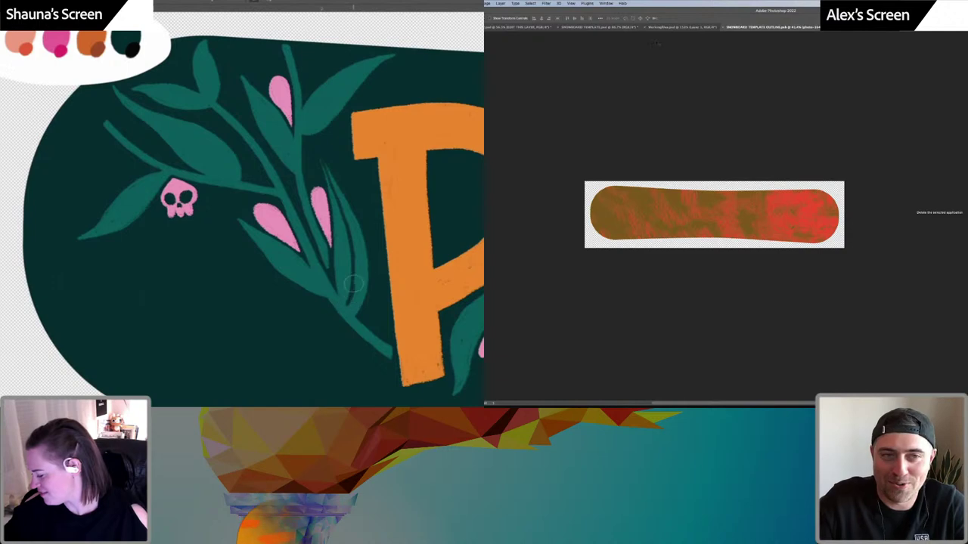
Check the rotated texture on the snowboard mockups, and compare the board with a layer toggled off and on
{"action": "left_click", "coordinate": [525, 27]}
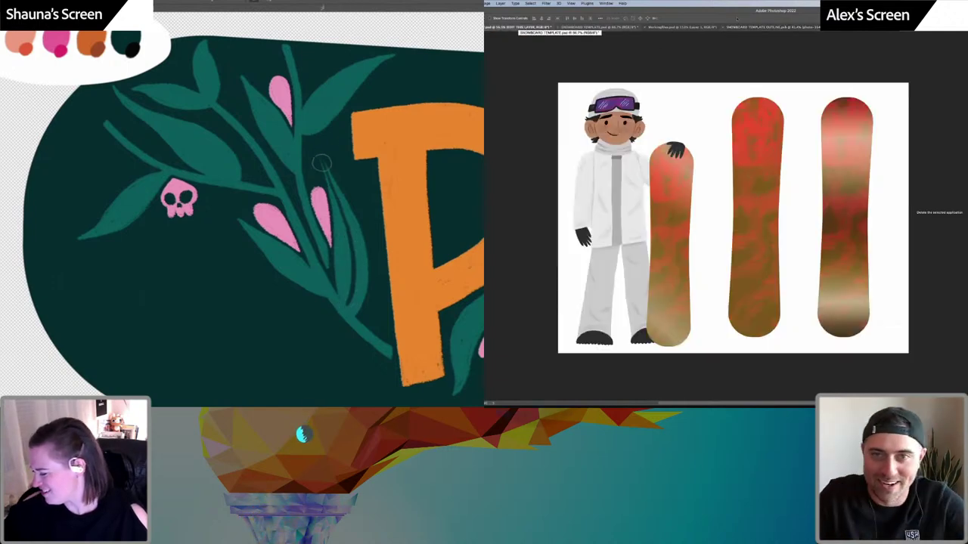
{"action": "left_click", "coordinate": [774, 27]}
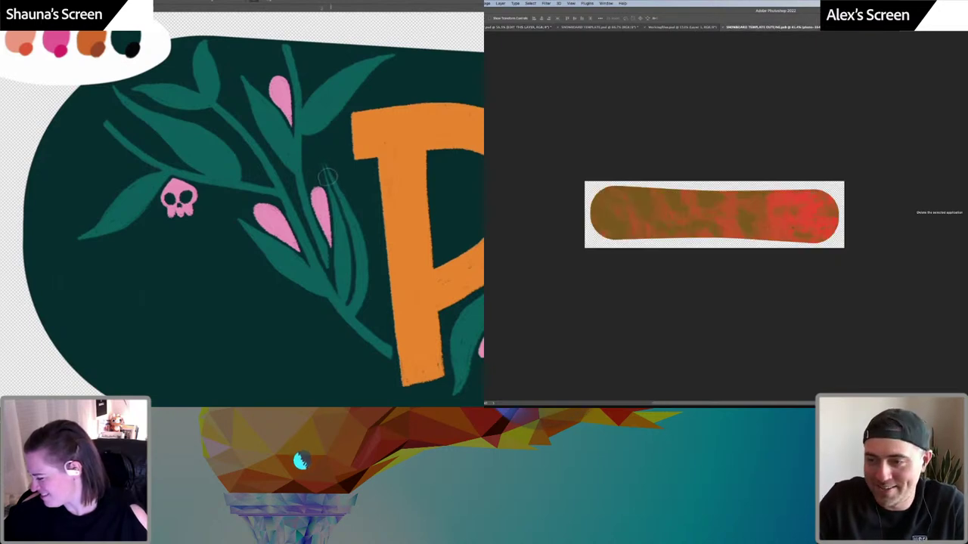
{"action": "key", "text": "super+comma"}
{"action": "key", "text": "super+comma"}
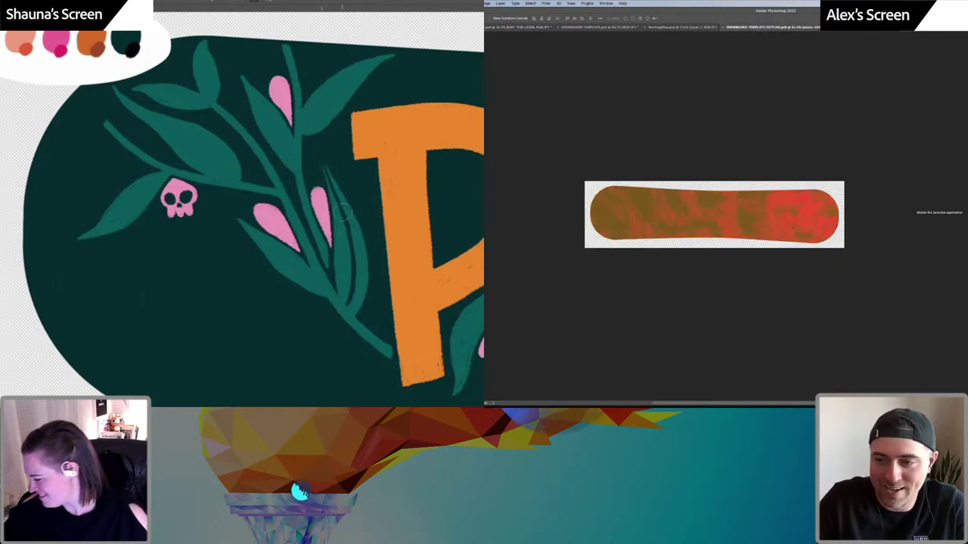
{"action": "key", "text": "super+comma"}
{"action": "key", "text": "super+comma"}
Carve a dark centre vein into the leaf above the P, and check the textured board on the mockup again
{"action": "left_click_drag", "start_coordinate": [374, 175], "coordinate": [274, 238]}
{"action": "left_click", "coordinate": [522, 27]}
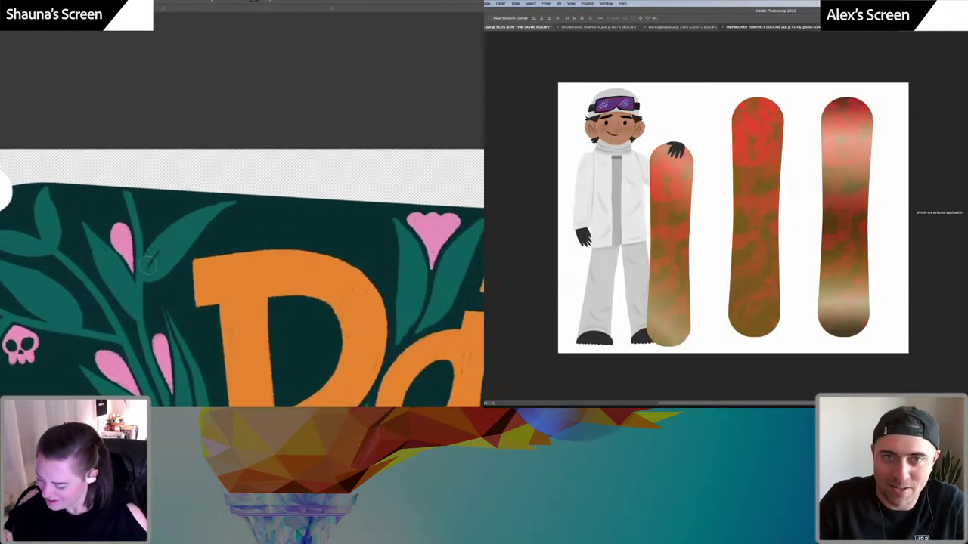
{"action": "left_click", "coordinate": [779, 27]}
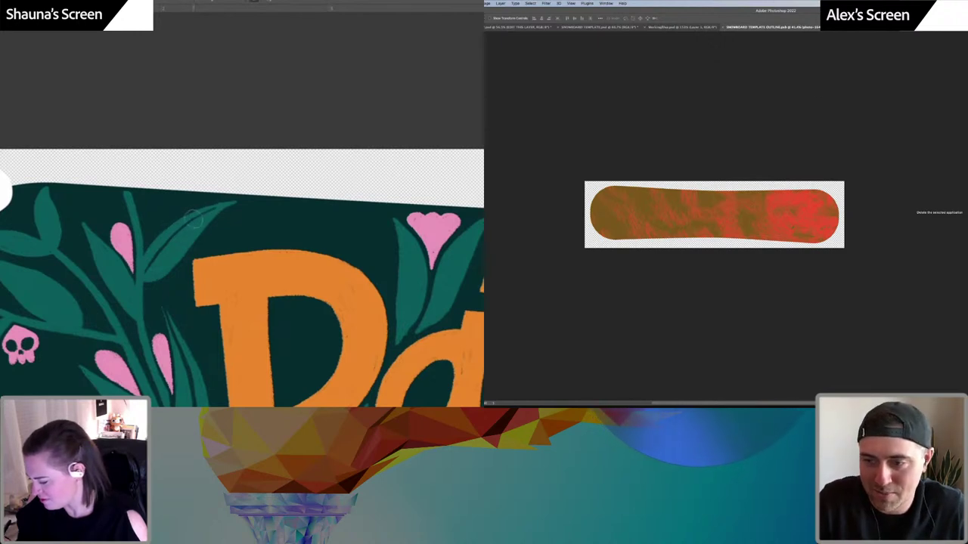
{"action": "key", "text": "super+z"}
{"action": "key", "text": "super+shift+z"}
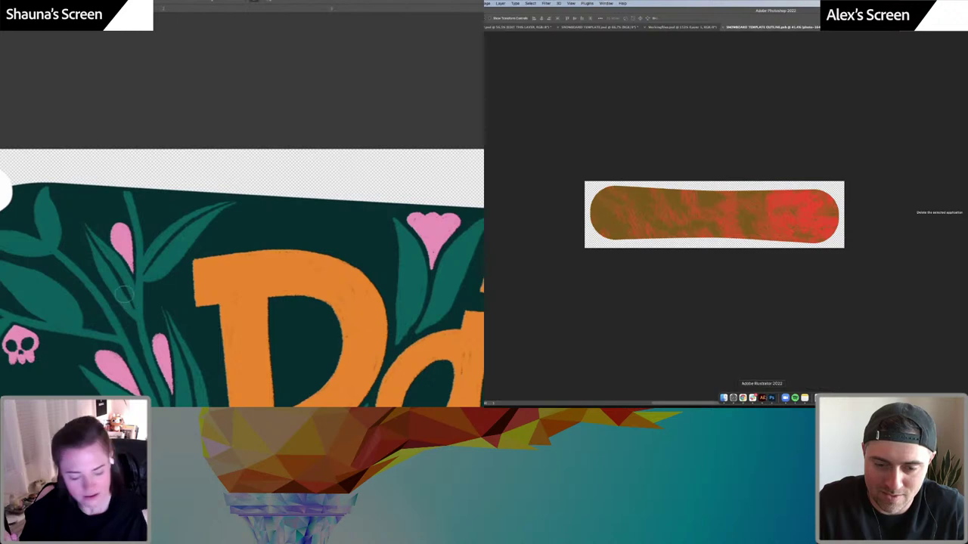
Switch to Illustrator to check the typeface of the slanted MEH-MEHS lettering, and return to Photoshop
{"action": "left_click", "coordinate": [766, 393]}
{"action": "left_click", "coordinate": [779, 179]}
{"action": "left_click", "coordinate": [835, 143]}
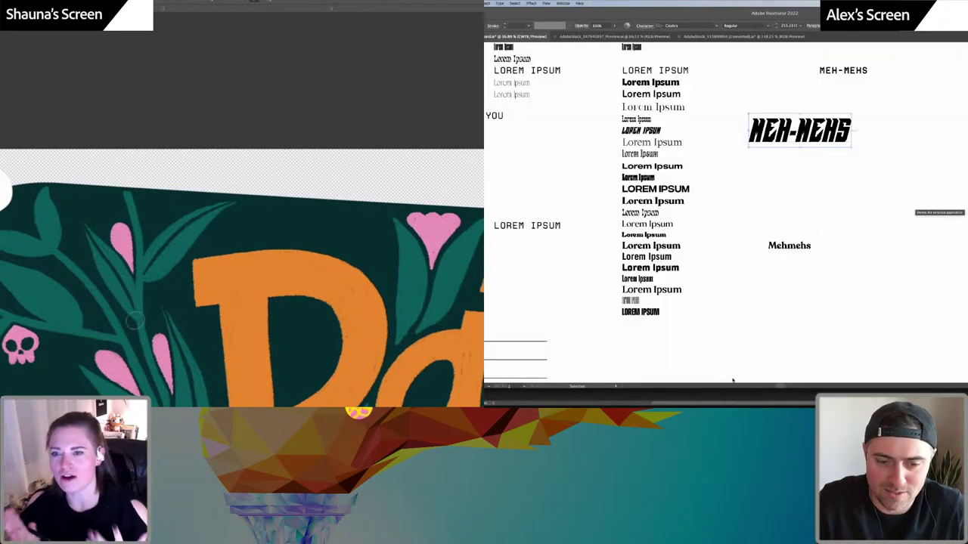
{"action": "key", "text": "super+Tab"}
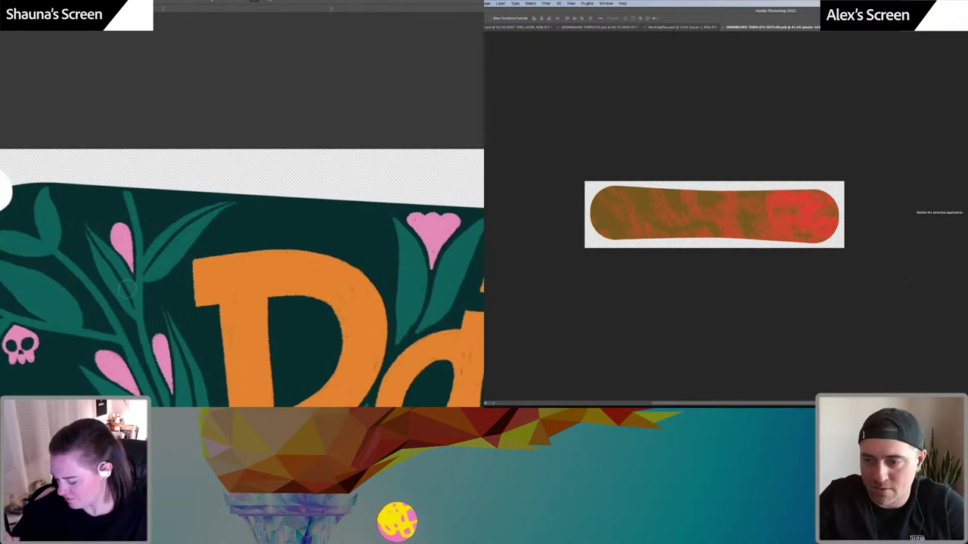
Carve dark petal lines into the pink bud on the lower leaf beside the P
{"action": "left_click_drag", "start_coordinate": [281, 222], "coordinate": [322, 101]}
{"action": "left_click_drag", "start_coordinate": [292, 220], "coordinate": [248, 194]}
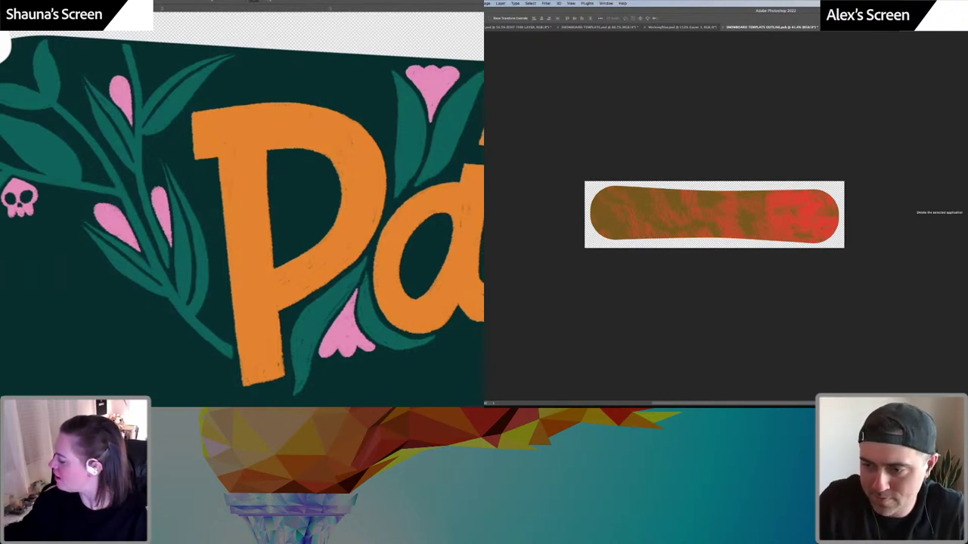
{"action": "left_click", "coordinate": [681, 225]}
{"action": "mouse_move", "coordinate": [114, 205]}
{"action": "left_mouse_down"}
{"action": "mouse_move", "coordinate": [125, 242]}
{"action": "mouse_move", "coordinate": [118, 229]}
{"action": "left_mouse_up"}
{"action": "key", "text": "Return"}
Add a Lorem Ipsum text layer on the textured board in the same slanted display typeface as the MEH-MEHS lettering
{"action": "key", "text": "t"}
{"action": "left_click", "coordinate": [689, 211]}
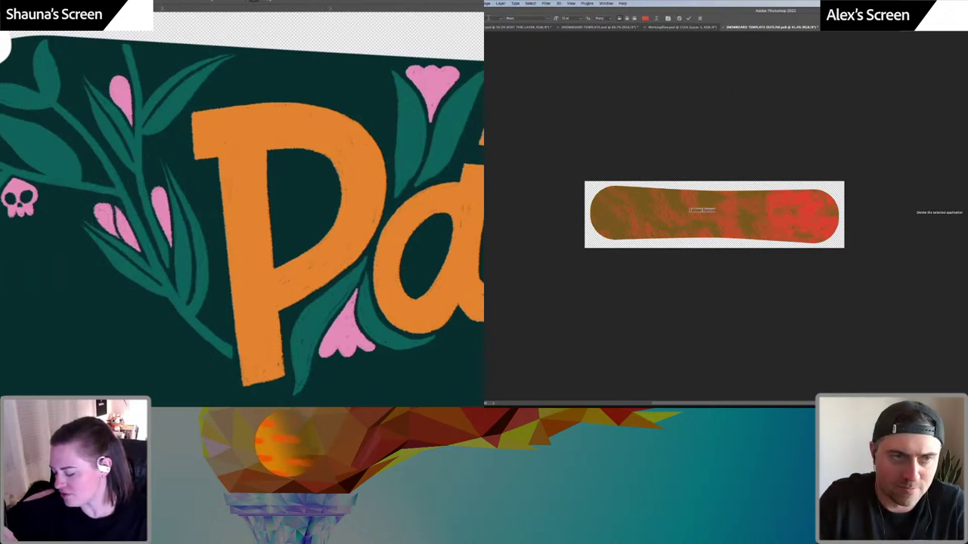
{"action": "left_click", "coordinate": [499, 18]}
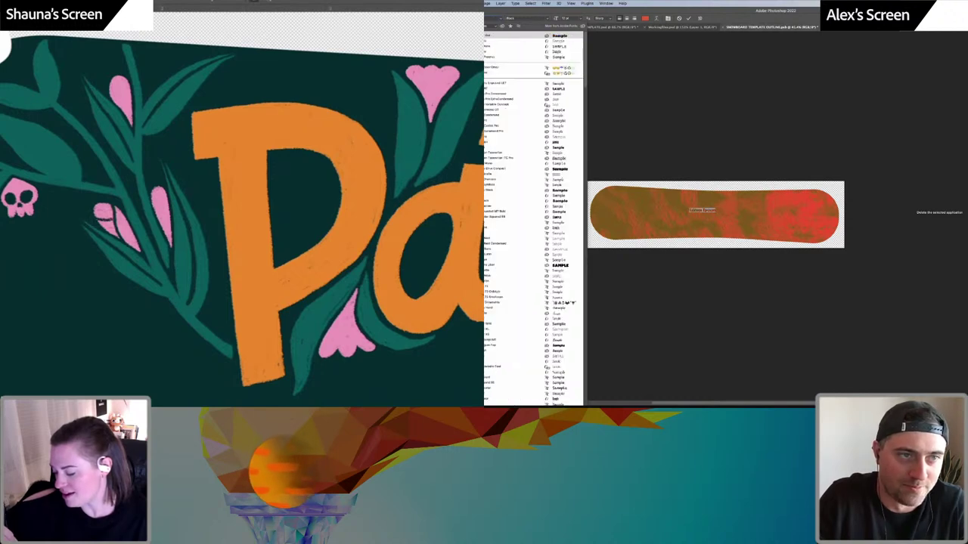
{"action": "type", "text": "crt"}
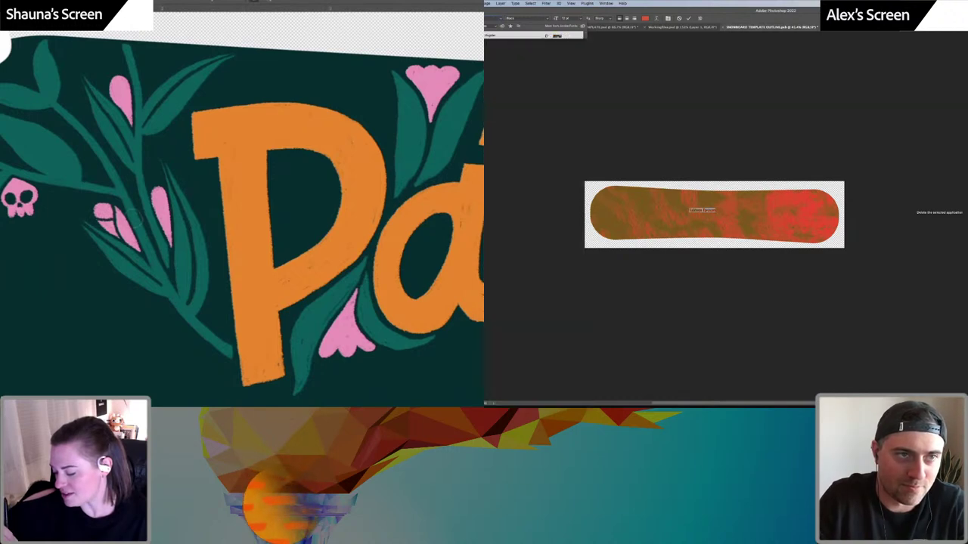
{"action": "key", "text": "Return"}
{"action": "key", "text": "super+Return"}
{"action": "key", "text": "v"}
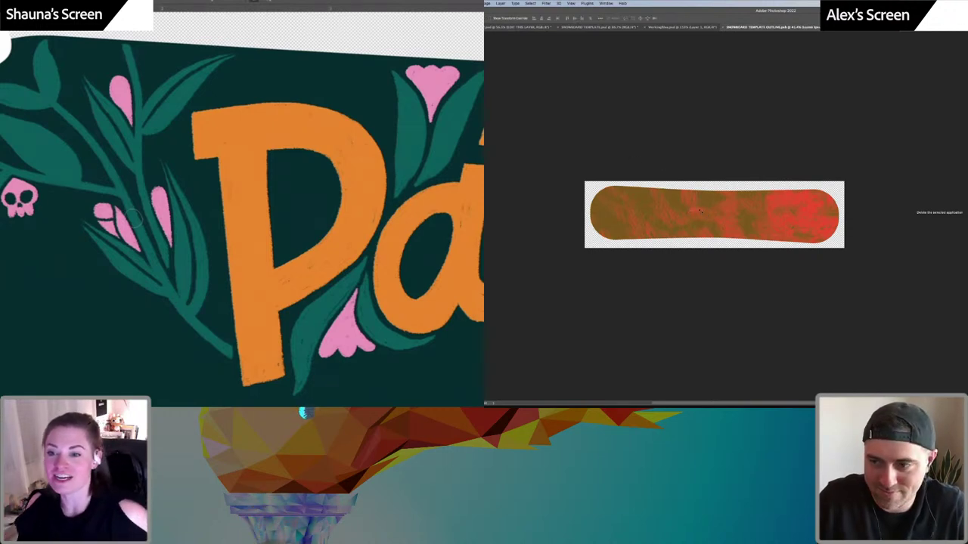
Enlarge the Lorem Ipsum text to a little under half the board's length and place it over the olive end
{"action": "key", "text": "ctrl+t"}
{"action": "left_click_drag", "start_coordinate": [704, 208], "coordinate": [795, 189]}
{"action": "left_click_drag", "start_coordinate": [770, 201], "coordinate": [690, 220]}
{"action": "key", "text": "Return"}
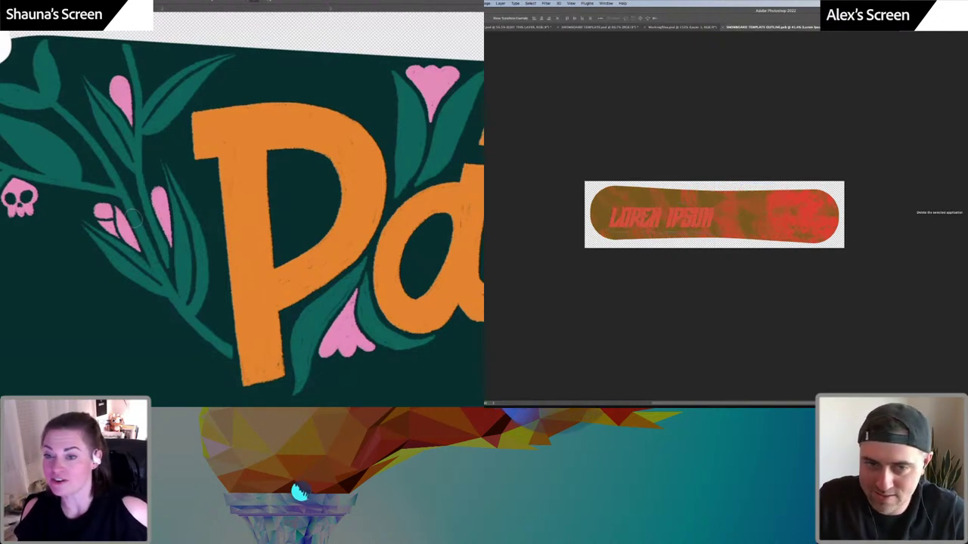
Set the colour of the Lorem Ipsum text to white
{"action": "key", "text": "super+a"}
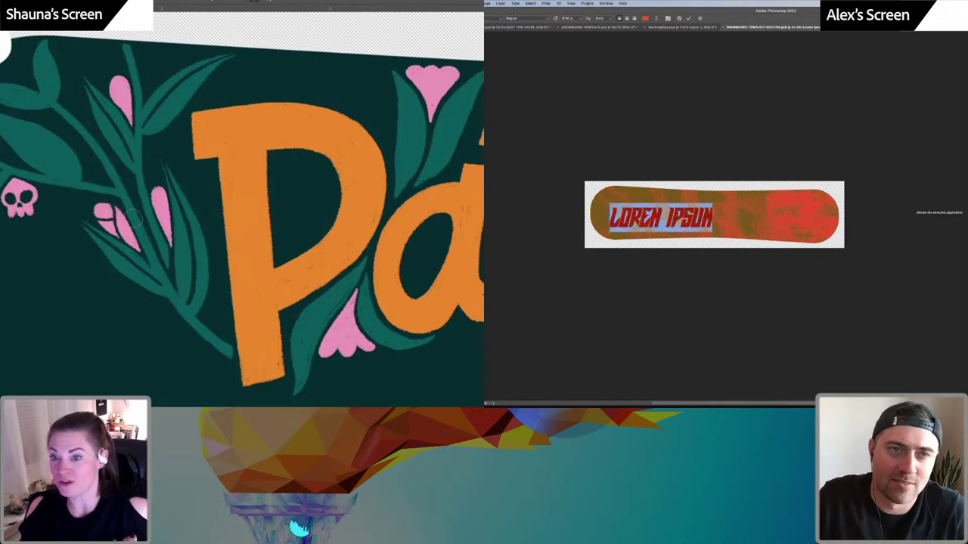
{"action": "left_click", "coordinate": [645, 19]}
{"action": "left_click", "coordinate": [631, 173]}
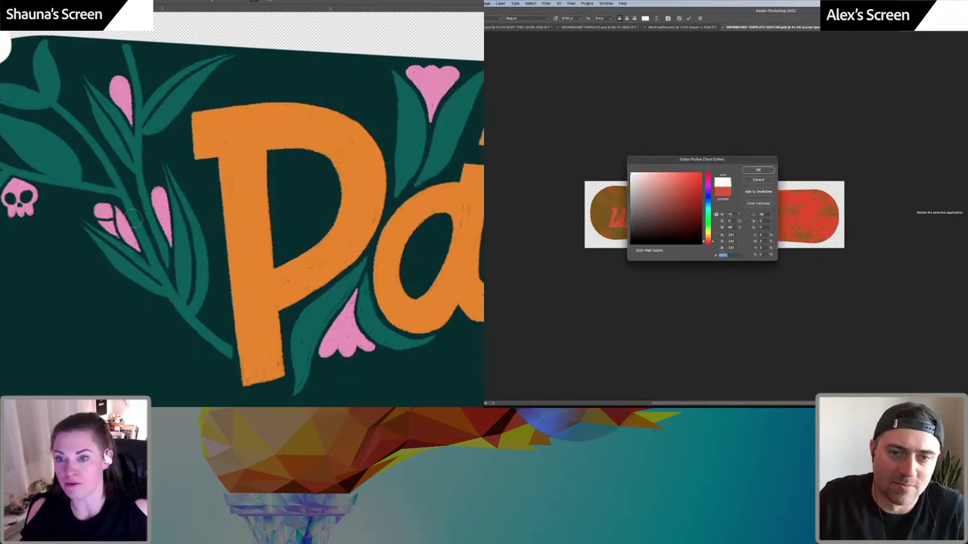
{"action": "left_click", "coordinate": [758, 170]}
{"action": "key", "text": "super+Return"}
{"action": "key", "text": "v"}
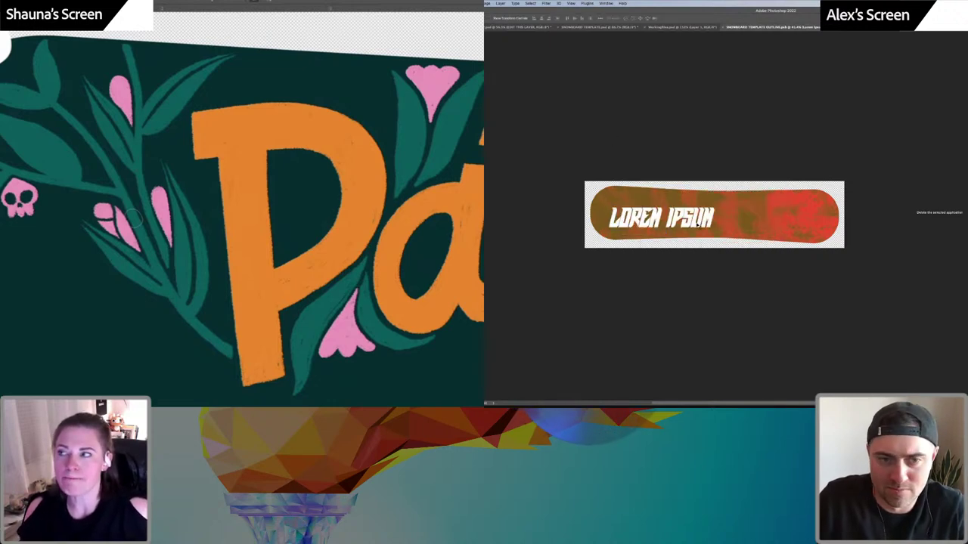
Move the white lettering closer to the board's olive tip and replace its text with MEHMEHS
{"action": "left_click_drag", "start_coordinate": [691, 225], "coordinate": [677, 225]}
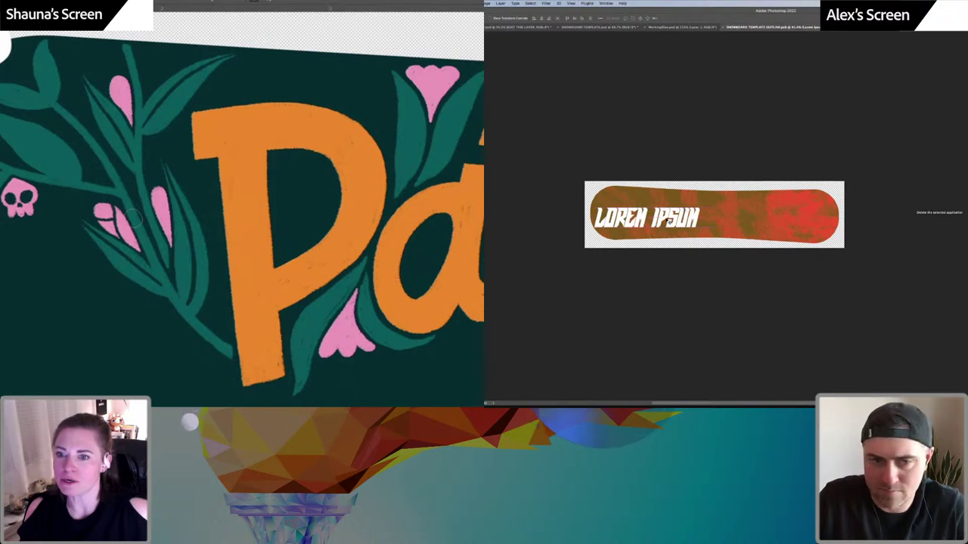
{"action": "key", "text": "t"}
{"action": "left_click", "coordinate": [667, 219]}
{"action": "key", "text": "super+a"}
{"action": "left_click", "coordinate": [666, 218]}
{"action": "key", "text": "ctrl+a"}
{"action": "type", "text": "NEHNEHS"}
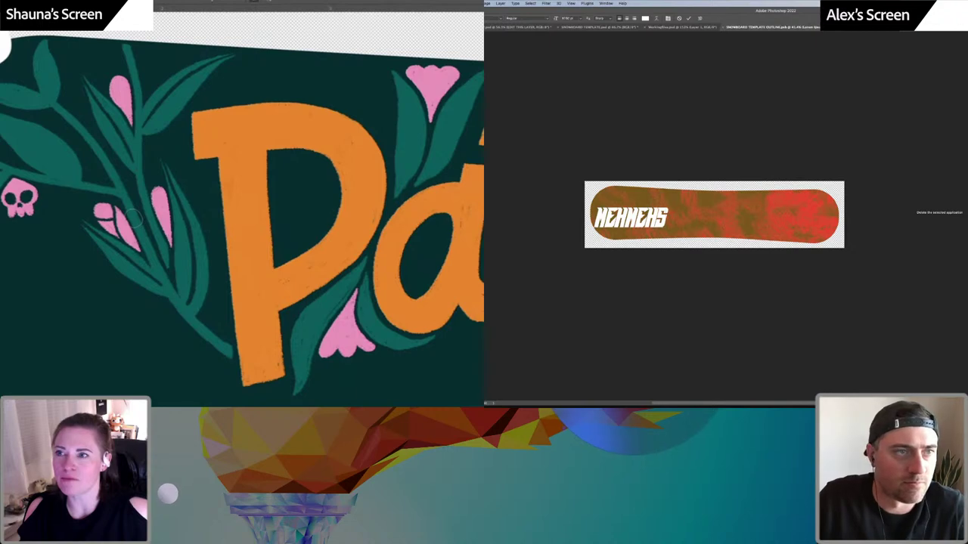
Enlarge the white MEHMEHS lettering to about half the board's length and move it over the red end
{"action": "key", "text": "ctrl+Return"}
{"action": "key", "text": "v"}
{"action": "left_click_drag", "start_coordinate": [656, 220], "coordinate": [664, 216]}
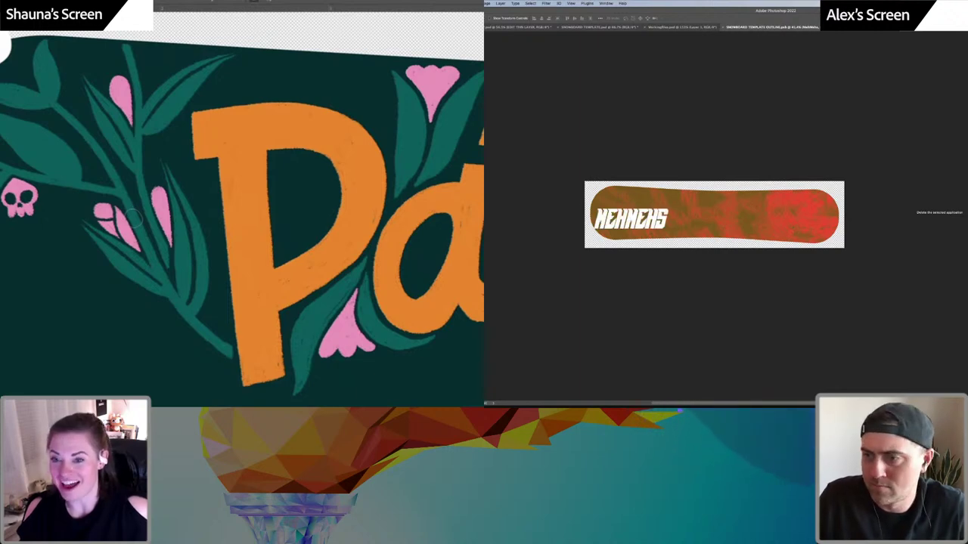
{"action": "key", "text": "super+t"}
{"action": "mouse_move", "coordinate": [669, 204]}
{"action": "left_mouse_down"}
{"action": "mouse_move", "coordinate": [753, 190]}
{"action": "mouse_move", "coordinate": [675, 222]}
{"action": "left_mouse_up"}
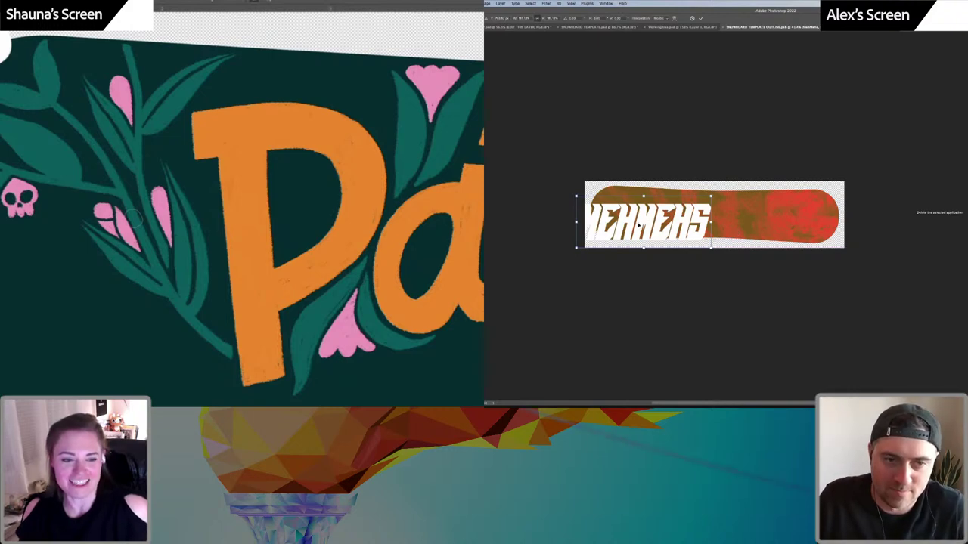
{"action": "left_click_drag", "start_coordinate": [641, 226], "coordinate": [757, 223]}
{"action": "key", "text": "Return"}
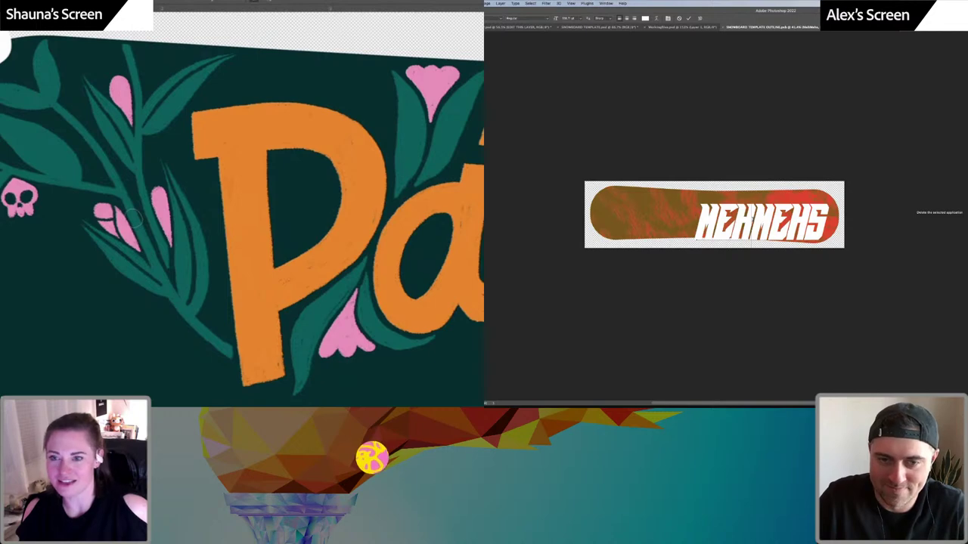
Break the lettering into two lines, MEH and MEHS, and nudge it up on the board
{"action": "key", "text": "Return"}
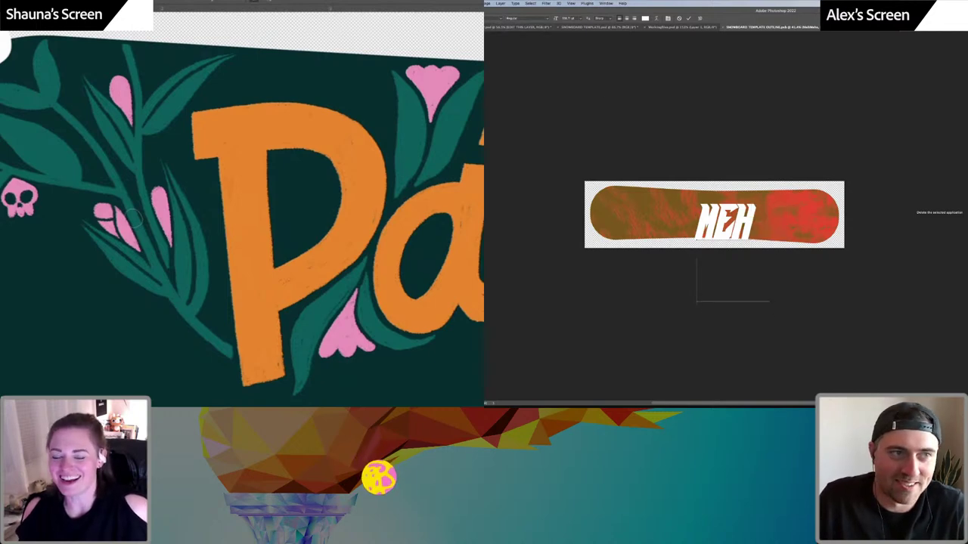
{"action": "key", "text": "super+Return"}
{"action": "key", "text": "v"}
{"action": "mouse_move", "coordinate": [724, 190]}
{"action": "left_mouse_down"}
{"action": "mouse_move", "coordinate": [731, 129]}
{"action": "mouse_move", "coordinate": [727, 183]}
{"action": "left_mouse_up"}
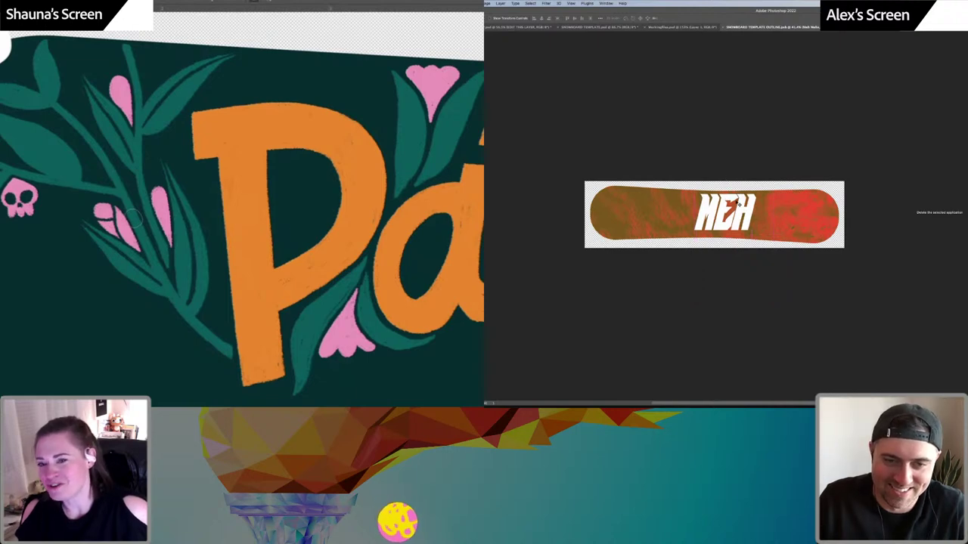
Tighten the line spacing of the two-line lettering, centre-align its lines and reposition it on the board
{"action": "double_click", "coordinate": [753, 210]}
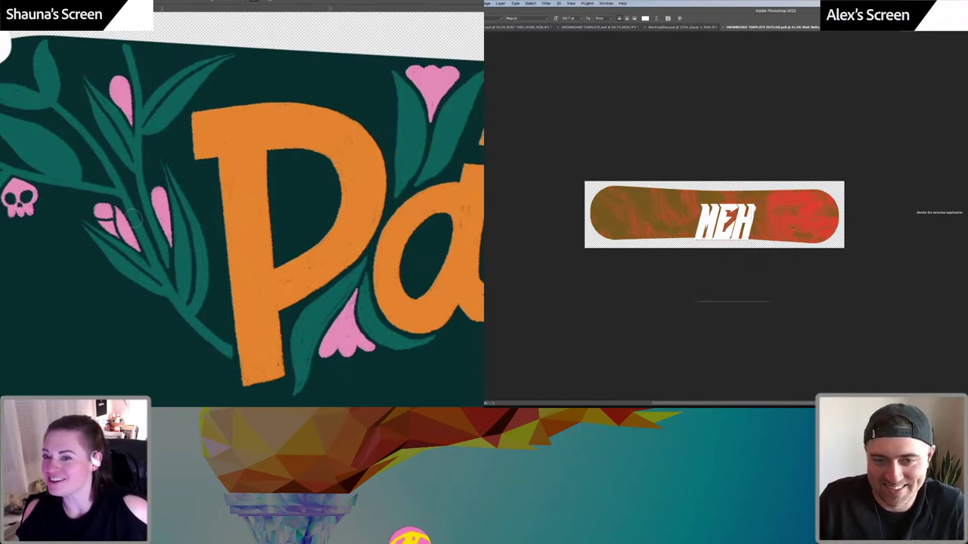
{"action": "key", "text": "super+a"}
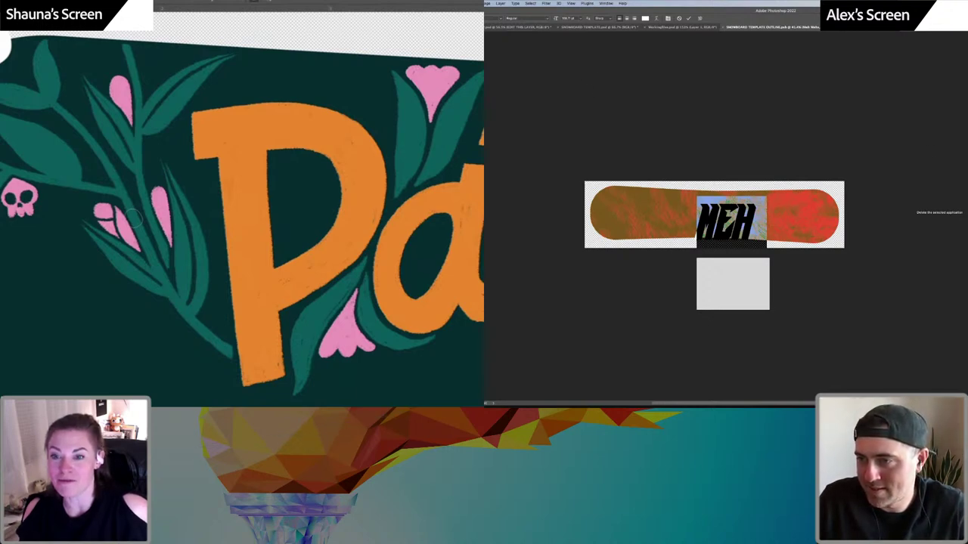
{"action": "type", "text": "9"}
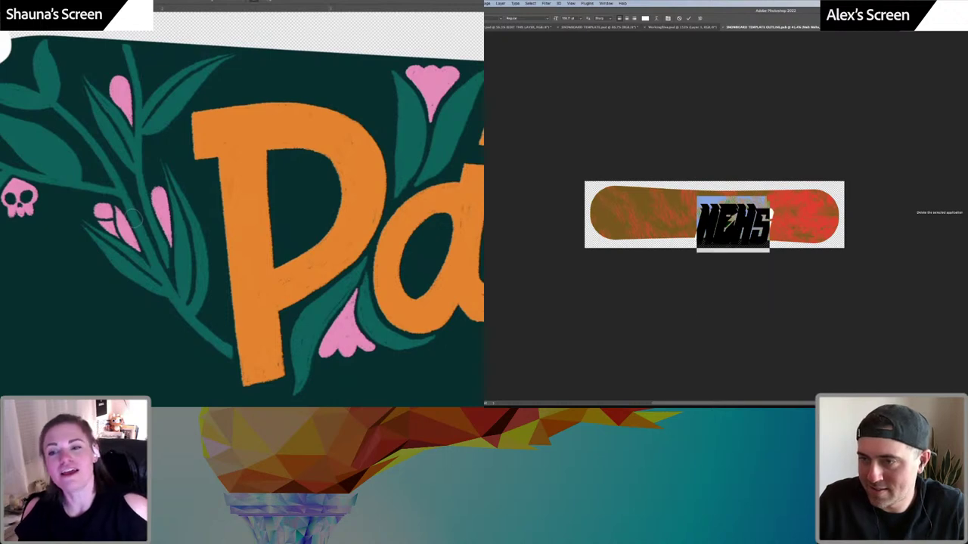
{"action": "key", "text": "BackSpace"}
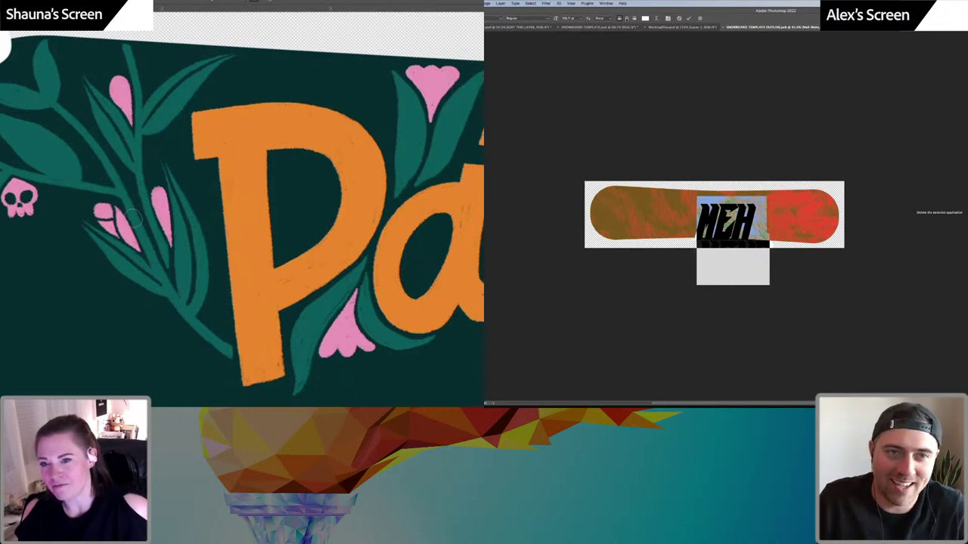
{"action": "left_click", "coordinate": [626, 18]}
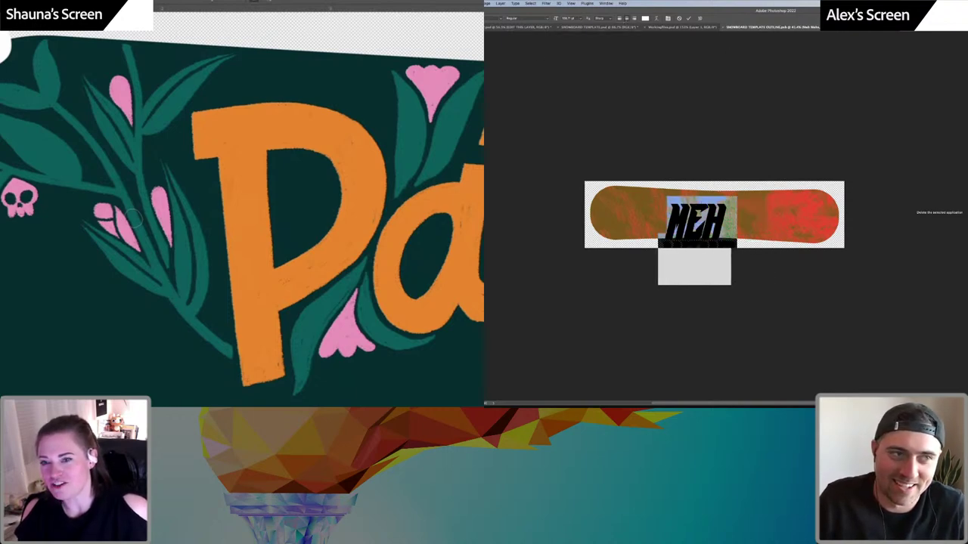
{"action": "key", "text": "super+Return"}
{"action": "key", "text": "v"}
{"action": "left_click_drag", "start_coordinate": [694, 232], "coordinate": [712, 224]}
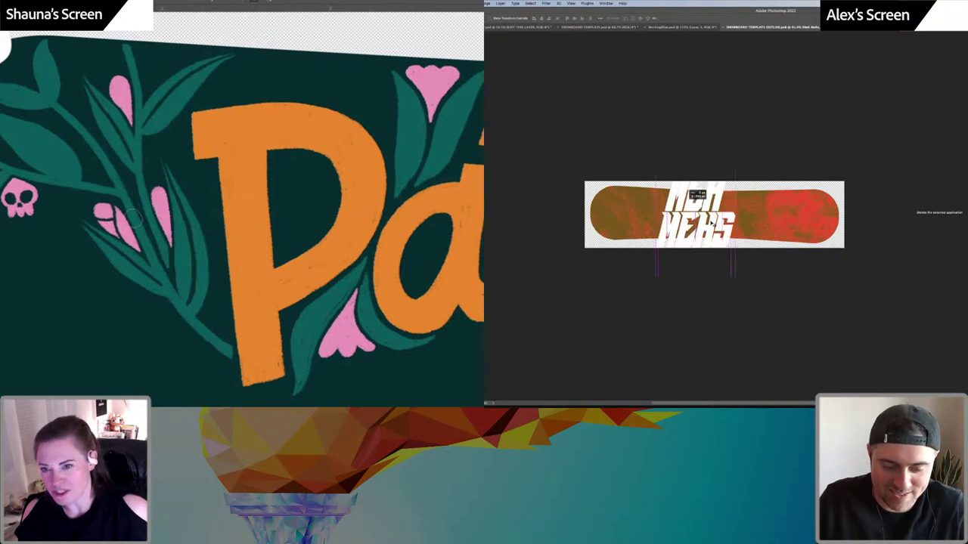
Rotate the stacked MEH MEHS lettering a quarter turn, shrink it to the board's width and place it on the olive tip
{"action": "key", "text": "super+t"}
{"action": "left_click_drag", "start_coordinate": [737, 261], "coordinate": [632, 230]}
{"action": "key", "text": "Return"}
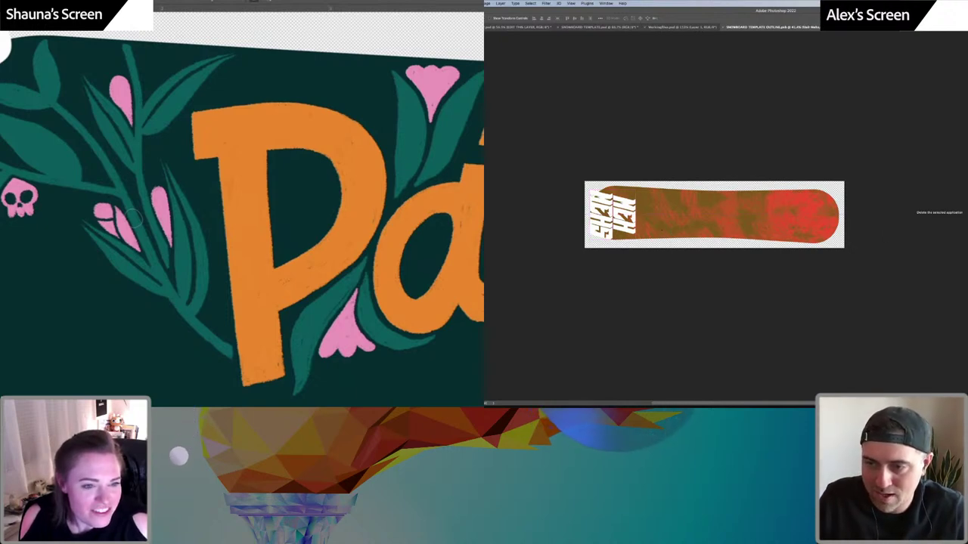
Clip the stacked lettering to the board's shape and toggle its visibility to compare the board without it
{"action": "key", "text": "shift+plus"}
{"action": "key", "text": "shift+plus"}
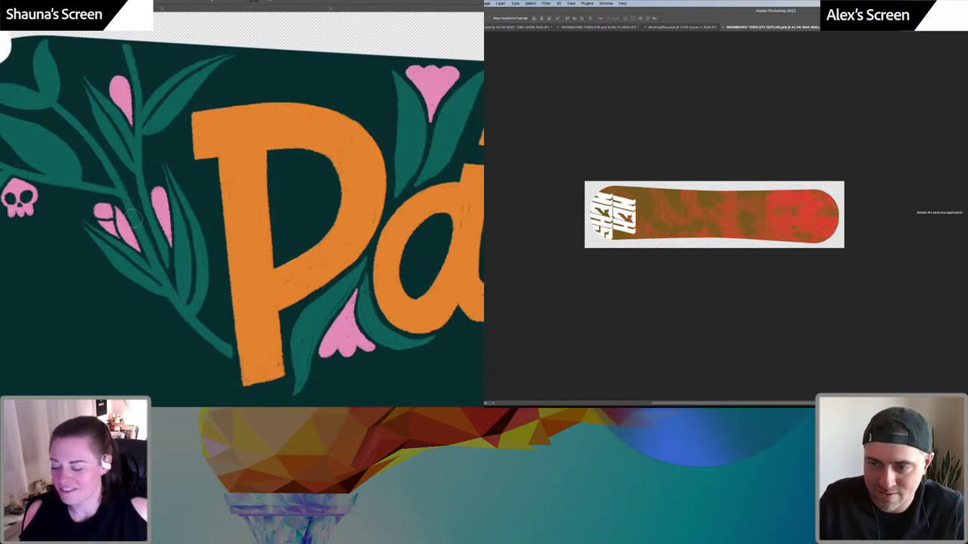
{"action": "key", "text": "super+comma"}
{"action": "key", "text": "super+comma"}
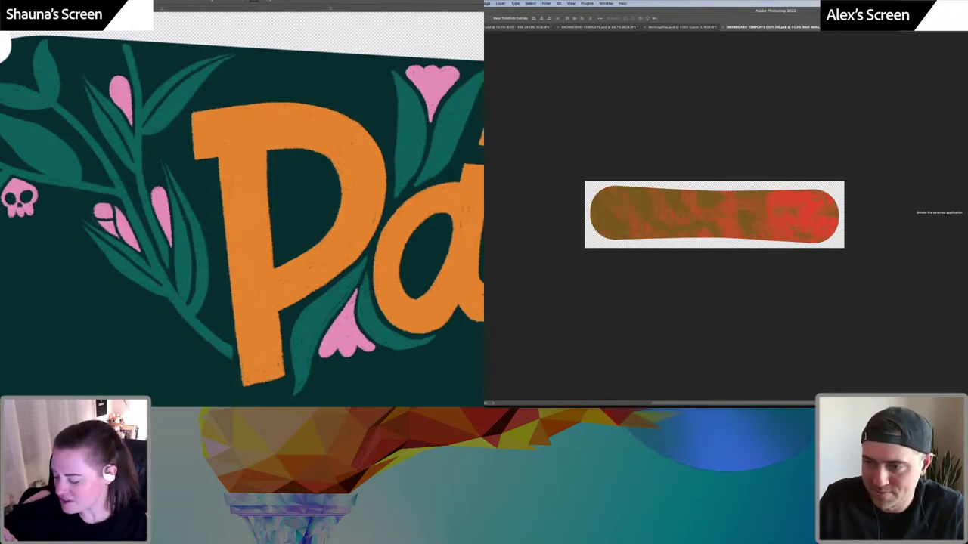
{"action": "mouse_move", "coordinate": [628, 219]}
{"action": "left_mouse_down"}
{"action": "mouse_move", "coordinate": [637, 220]}
{"action": "mouse_move", "coordinate": [632, 211]}
{"action": "mouse_move", "coordinate": [629, 220]}
{"action": "left_mouse_up"}
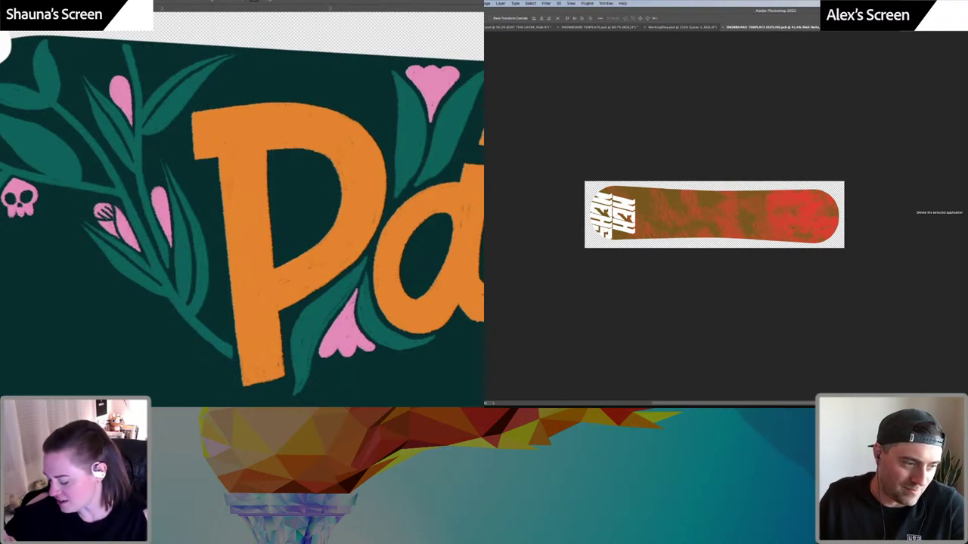
Rotate the stacked lettering back to horizontal and move it inward from the olive tip
{"action": "key", "text": "ctrl+t"}
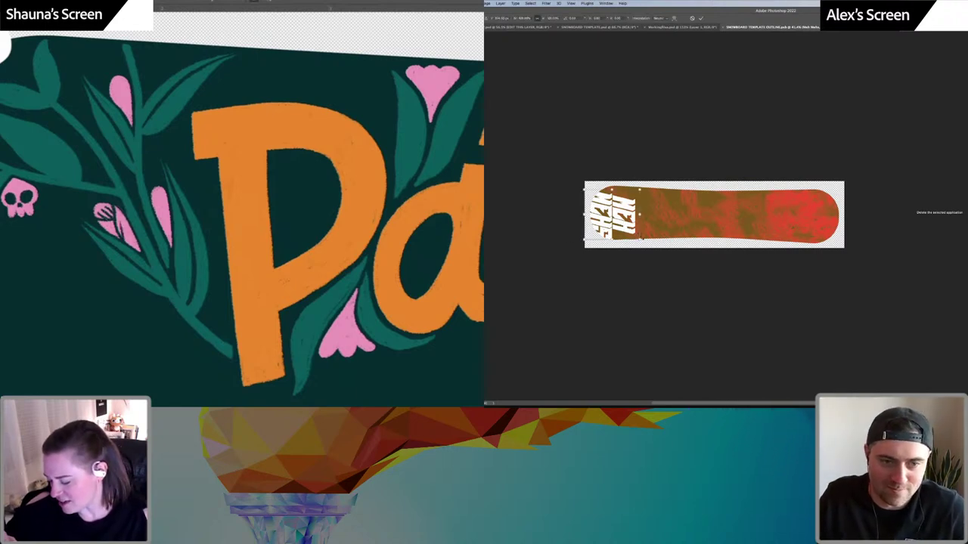
{"action": "left_click_drag", "start_coordinate": [644, 239], "coordinate": [671, 205]}
{"action": "key", "text": "Return"}
Rejoin the lettering into a single MEHMEHS line and centre it across the board's width
{"action": "key", "text": "t"}
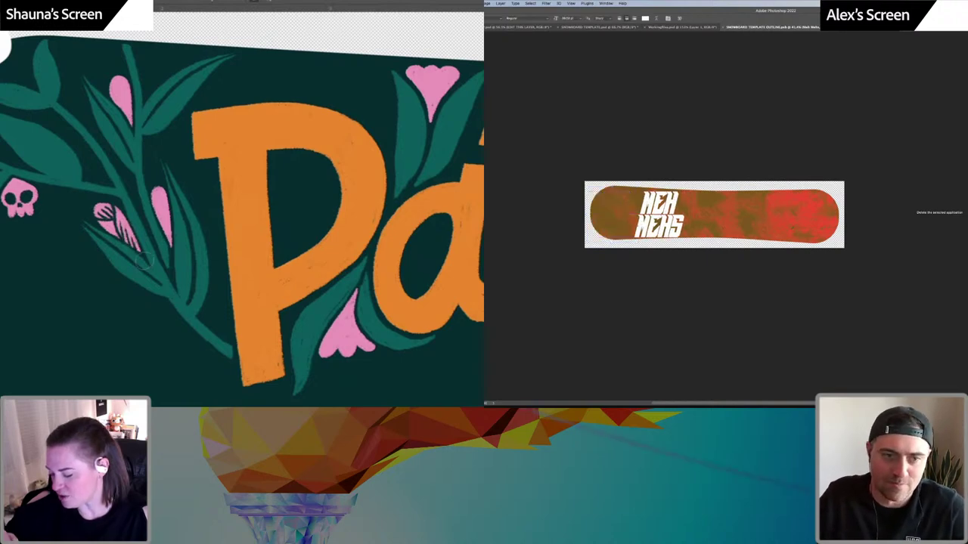
{"action": "key", "text": "BackSpace"}
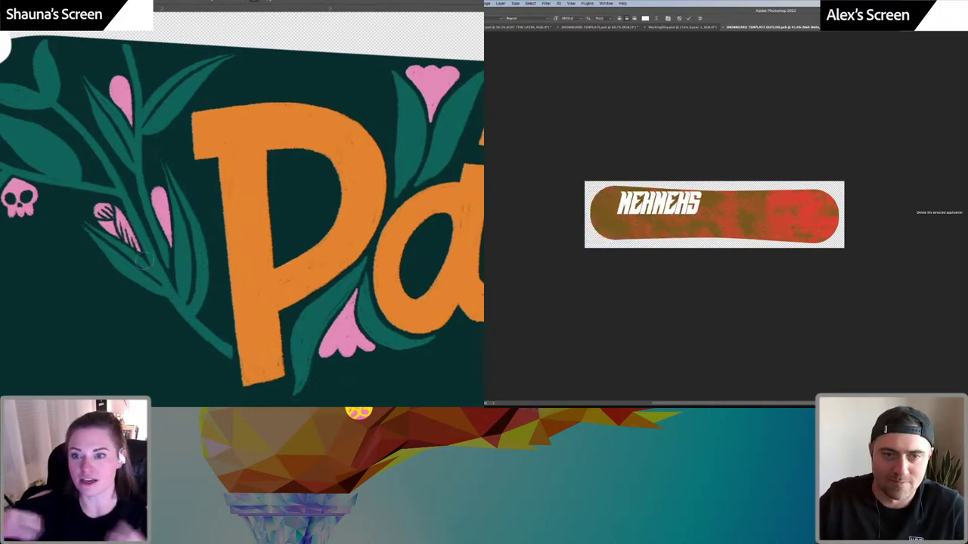
{"action": "key", "text": "super+Return"}
{"action": "key", "text": "v"}
{"action": "left_click_drag", "start_coordinate": [686, 206], "coordinate": [686, 217]}
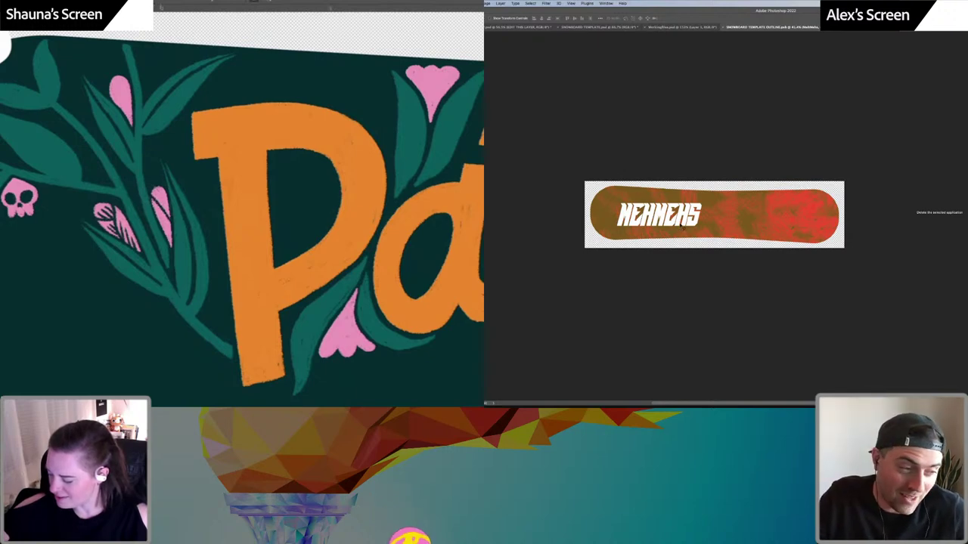
Shrink the MEHMEHS lettering, place it at the board's olive tip and check it on the snowboarder mockup
{"action": "left_click_drag", "start_coordinate": [679, 224], "coordinate": [626, 213]}
{"action": "key", "text": "super+t"}
{"action": "key", "text": "Return"}
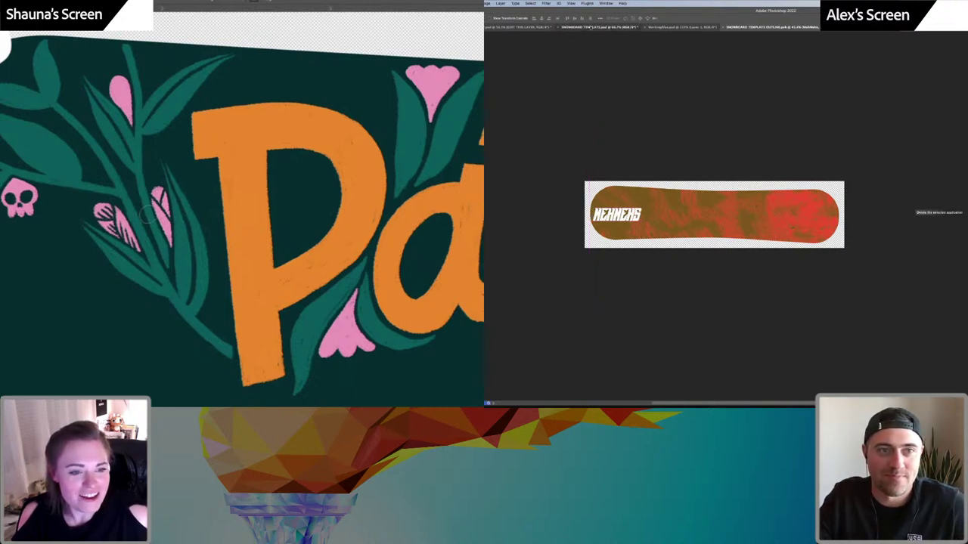
{"action": "left_click", "coordinate": [590, 26]}
{"action": "left_click", "coordinate": [522, 28]}
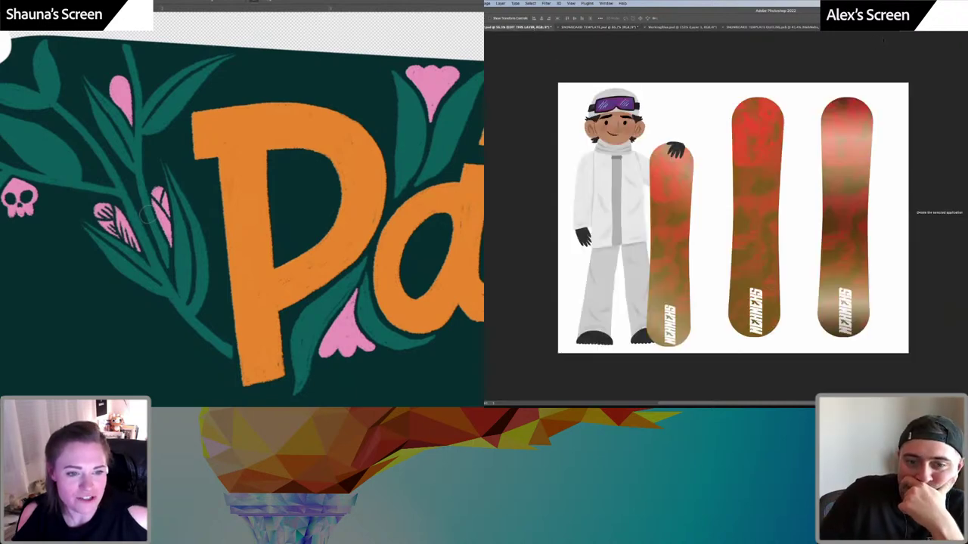
{"action": "left_click", "coordinate": [771, 27]}
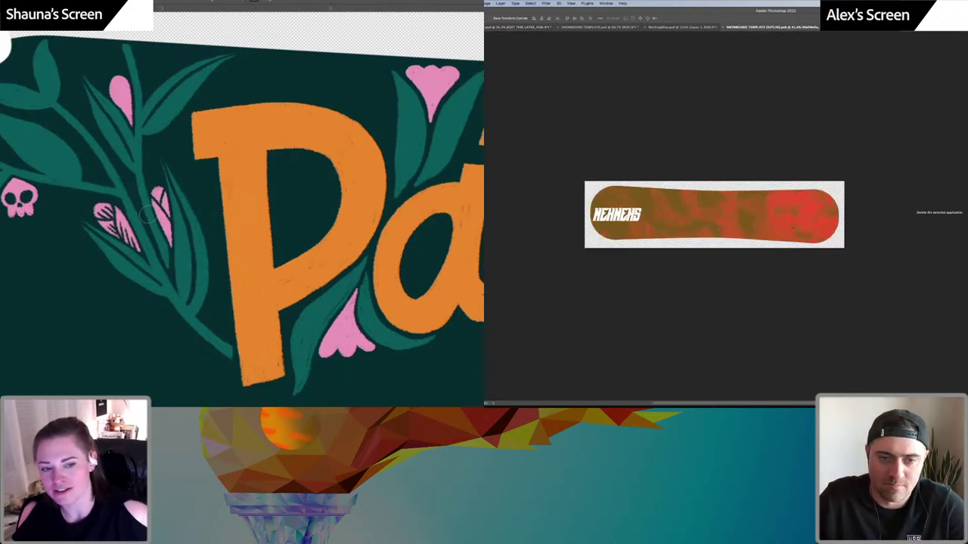
Add a small white MEHMEHS text layer in the same typeface near the middle of the board's lower edge
{"action": "key", "text": "t"}
{"action": "left_click", "coordinate": [721, 228]}
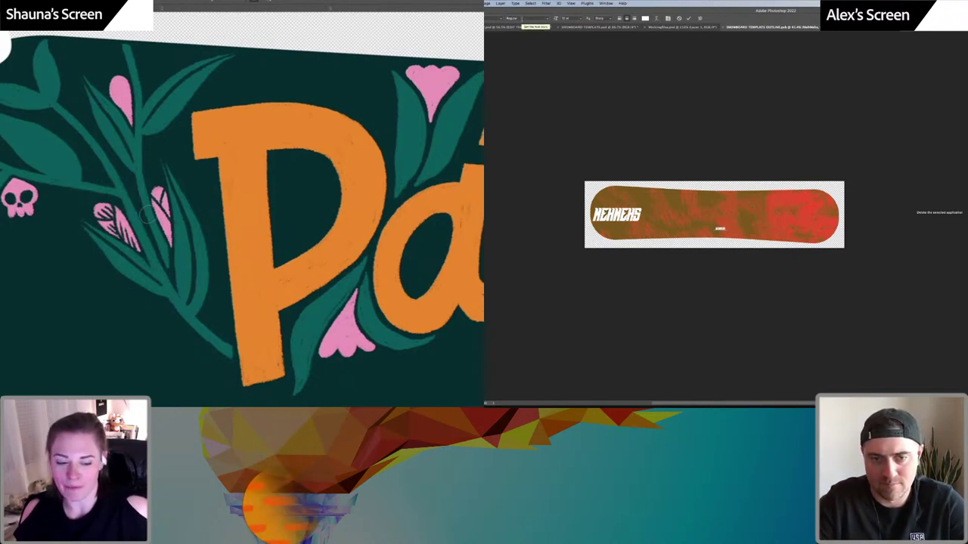
{"action": "type", "text": "NEHMEHS"}
{"action": "key", "text": "super+Return"}
{"action": "key", "text": "v"}
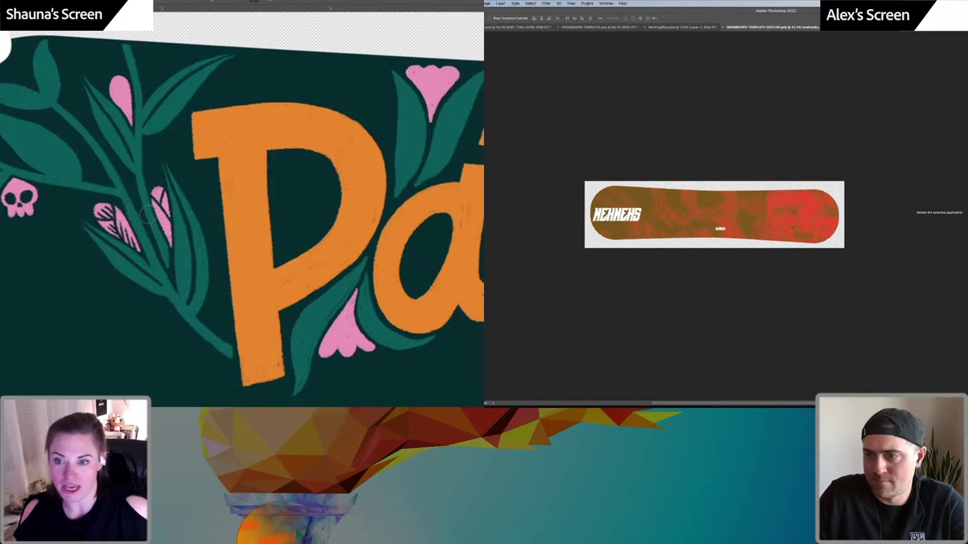
Delete the large MEHMEHS lettering on the snowboard, and enlarge the remaining small copy and centre it on the board
{"action": "key", "text": "Delete"}
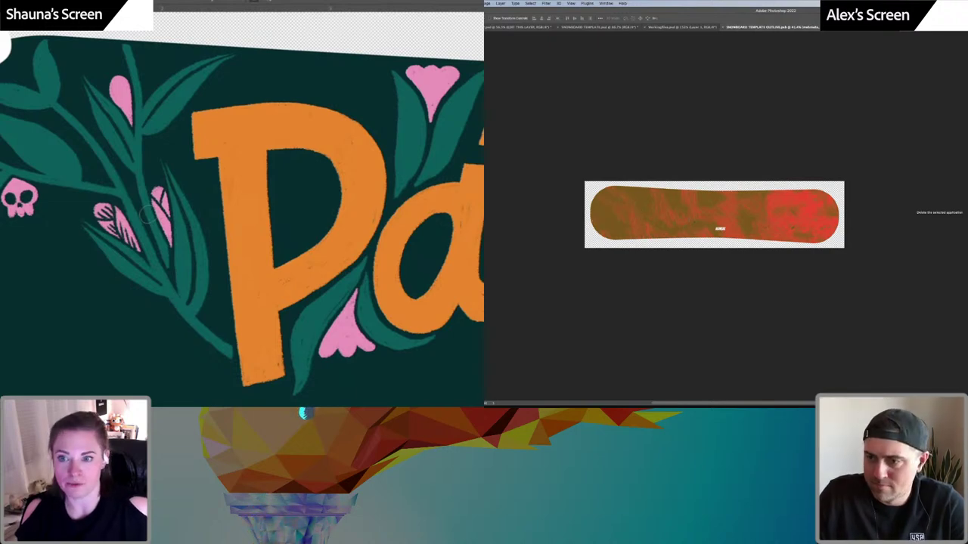
{"action": "key", "text": "ctrl+t"}
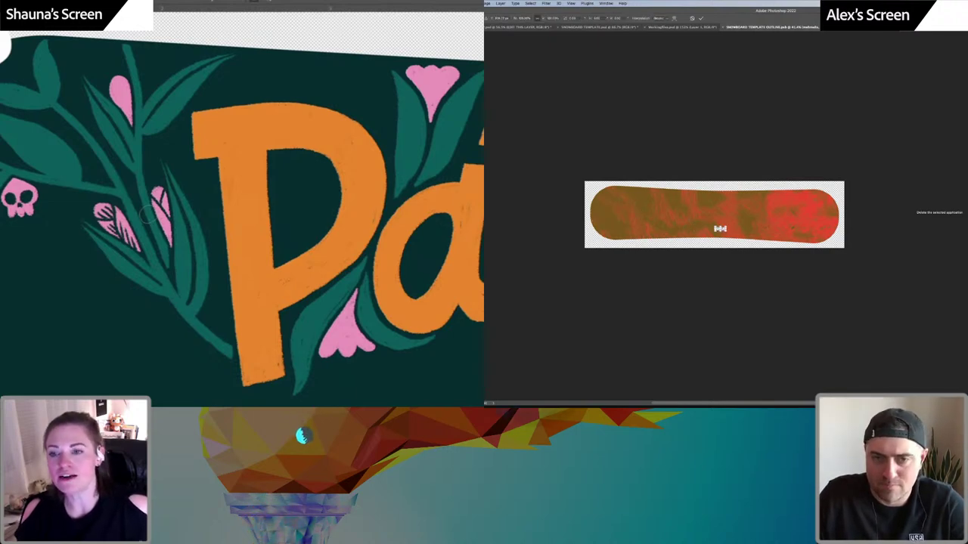
{"action": "left_click_drag", "start_coordinate": [725, 225], "coordinate": [649, 213]}
{"action": "key", "text": "Return"}
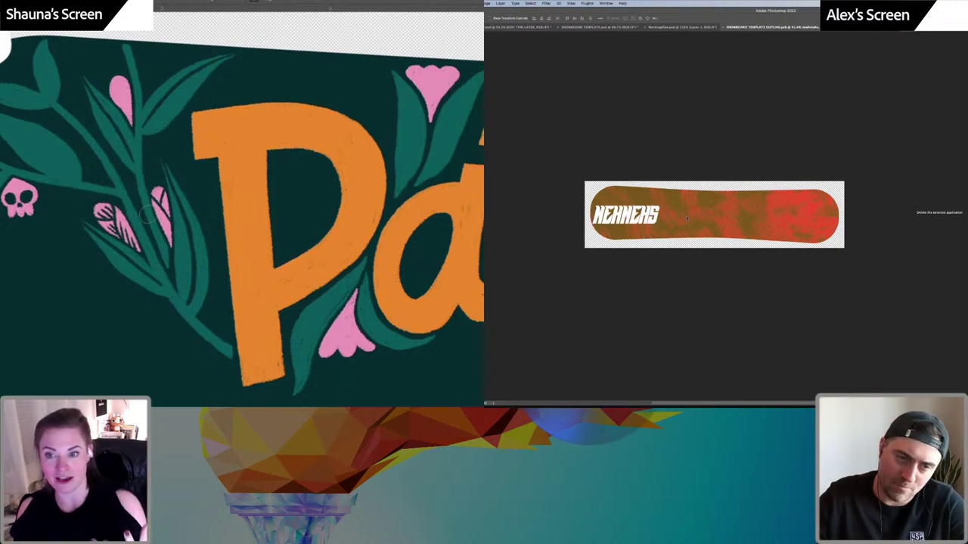
{"action": "left_click_drag", "start_coordinate": [627, 216], "coordinate": [728, 223]}
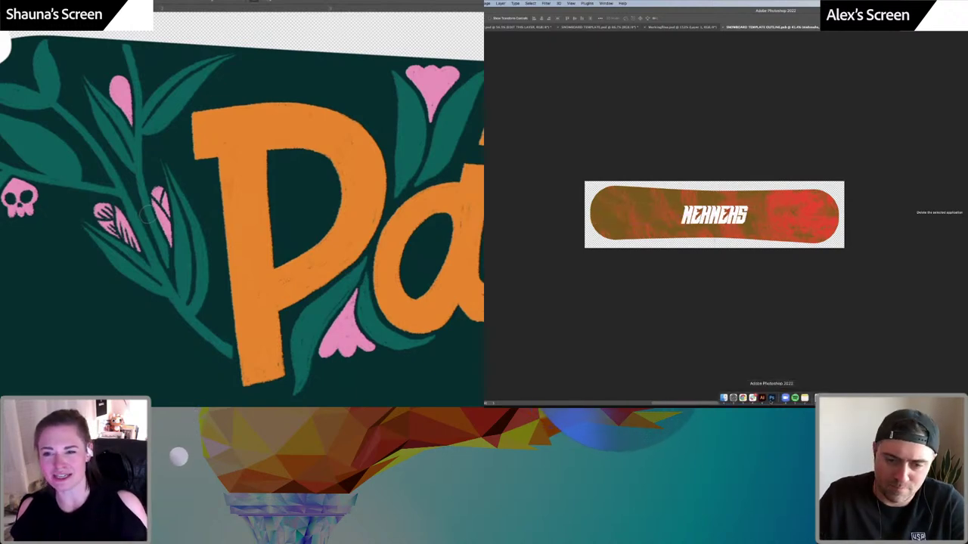
Switch to Illustrator, copy a condensed Lorem Ipsum font sample to the empty area beside the MEH-MEHS lettering, and retype it as Mehmehs
{"action": "left_click", "coordinate": [762, 399]}
{"action": "left_click", "coordinate": [746, 208]}
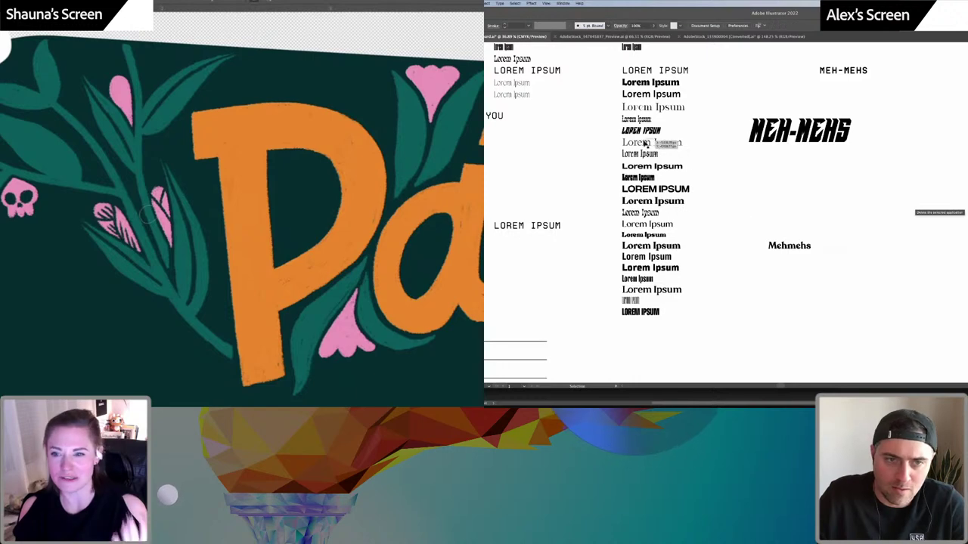
{"action": "left_click", "coordinate": [651, 154]}
{"action": "left_click_drag", "start_coordinate": [904, 160], "coordinate": [909, 158]}
{"action": "double_click", "coordinate": [909, 157]}
{"action": "key", "text": "super+a"}
{"action": "type", "text": "Meh"}
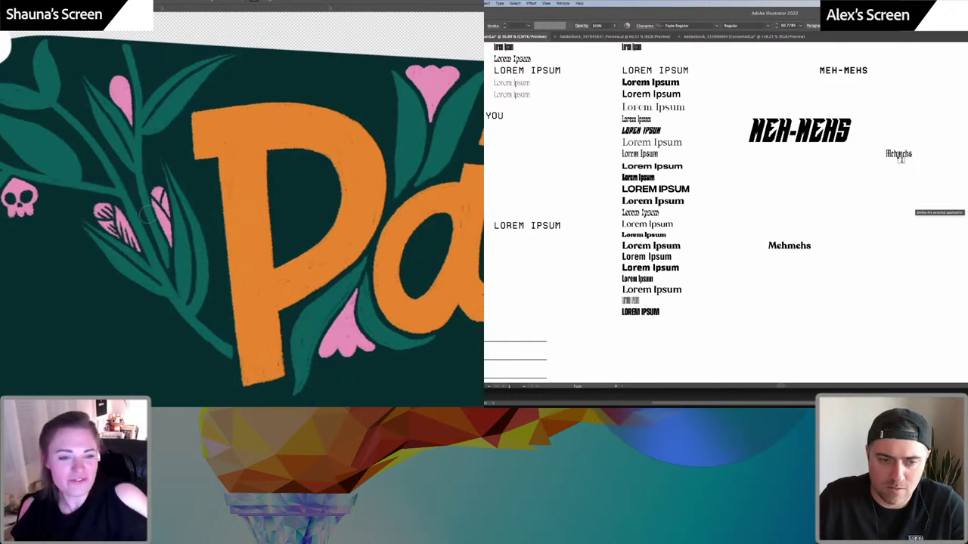
{"action": "left_click", "coordinate": [686, 296]}
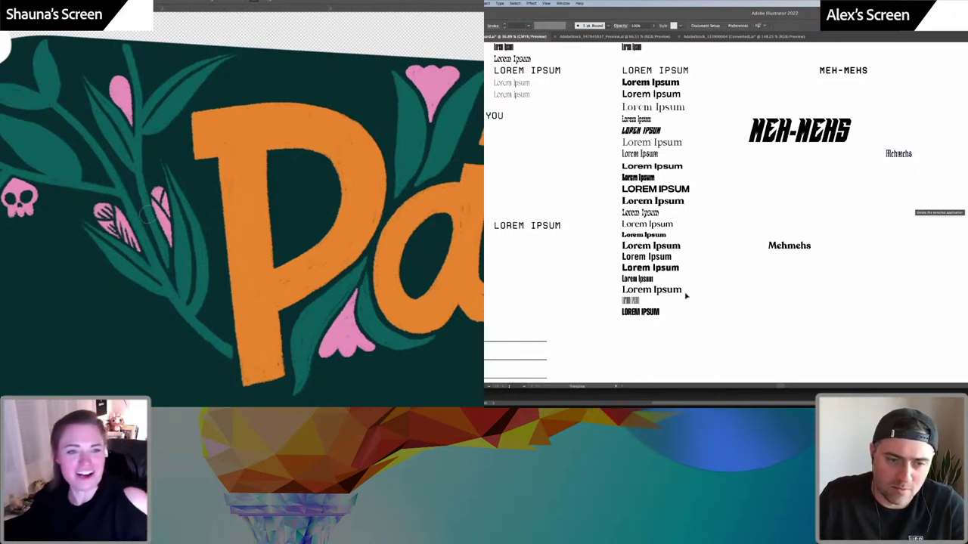
Copy the ultra-narrow font sample near the end of the list to the blank area, retyped as Mehmehs and greatly enlarged
{"action": "left_click_drag", "start_coordinate": [630, 305], "coordinate": [845, 305]}
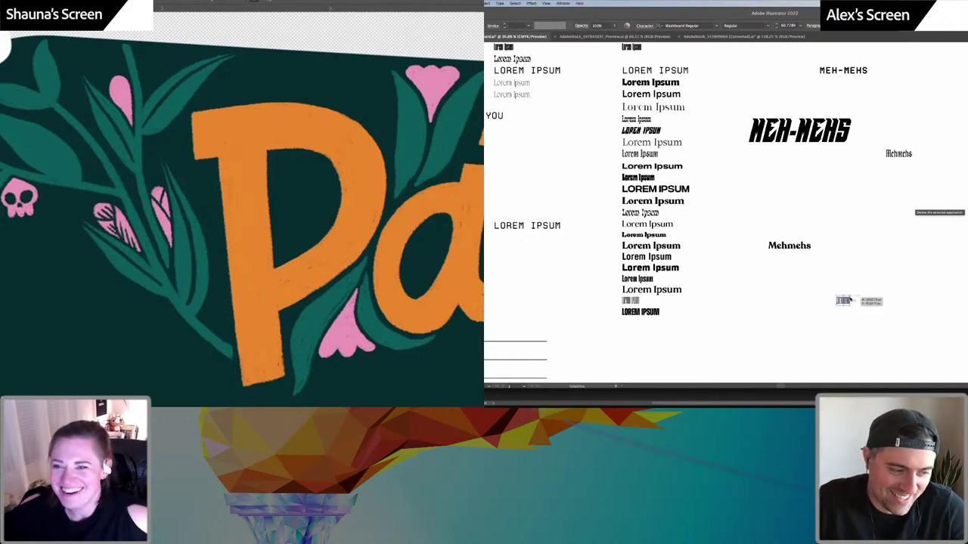
{"action": "left_click_drag", "start_coordinate": [849, 297], "coordinate": [936, 266]}
{"action": "left_click", "coordinate": [806, 286]}
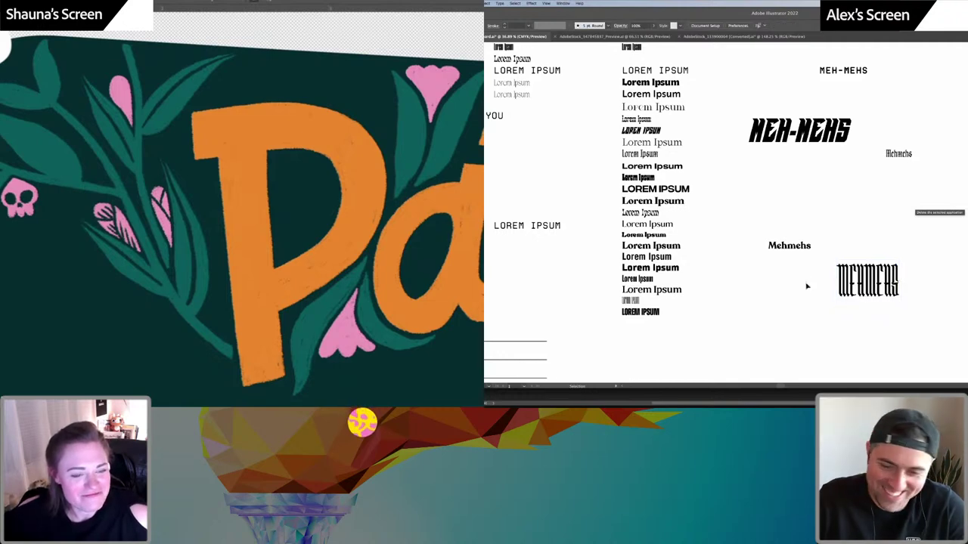
{"action": "left_click_drag", "start_coordinate": [864, 282], "coordinate": [858, 280]}
{"action": "left_click", "coordinate": [753, 283]}
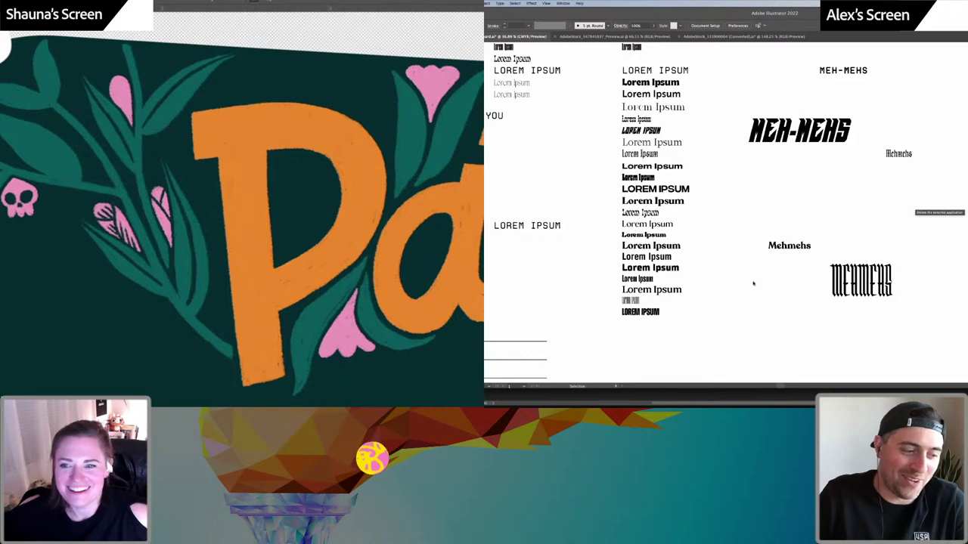
Duplicate the large narrow lettering alongside the original, retype the copy as Mehmehs, and place another copy below it
{"action": "key", "text": "t"}
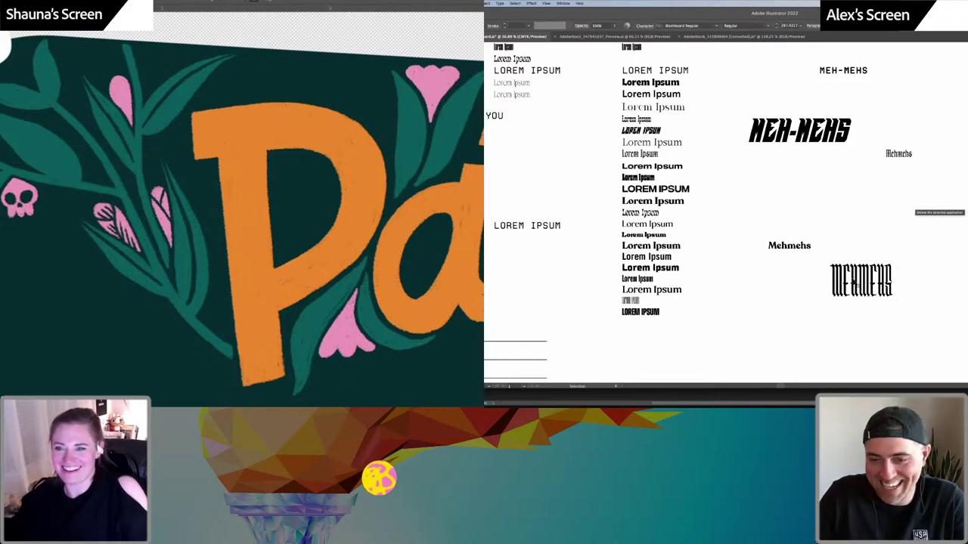
{"action": "double_click", "coordinate": [856, 286]}
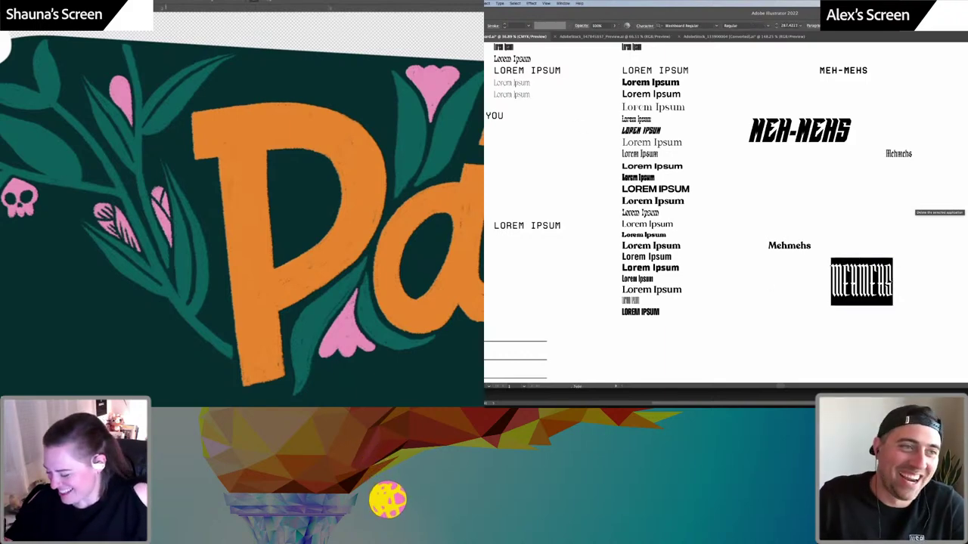
{"action": "key", "text": "Escape"}
{"action": "left_click", "coordinate": [875, 250]}
{"action": "left_click_drag", "start_coordinate": [874, 267], "coordinate": [756, 275]}
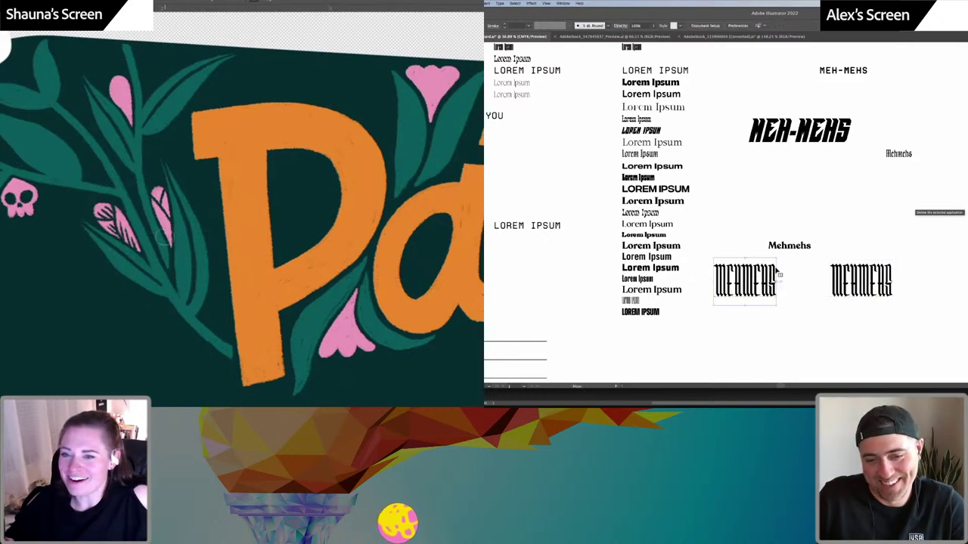
{"action": "double_click", "coordinate": [753, 275]}
{"action": "type", "text": "Mehmehs"}
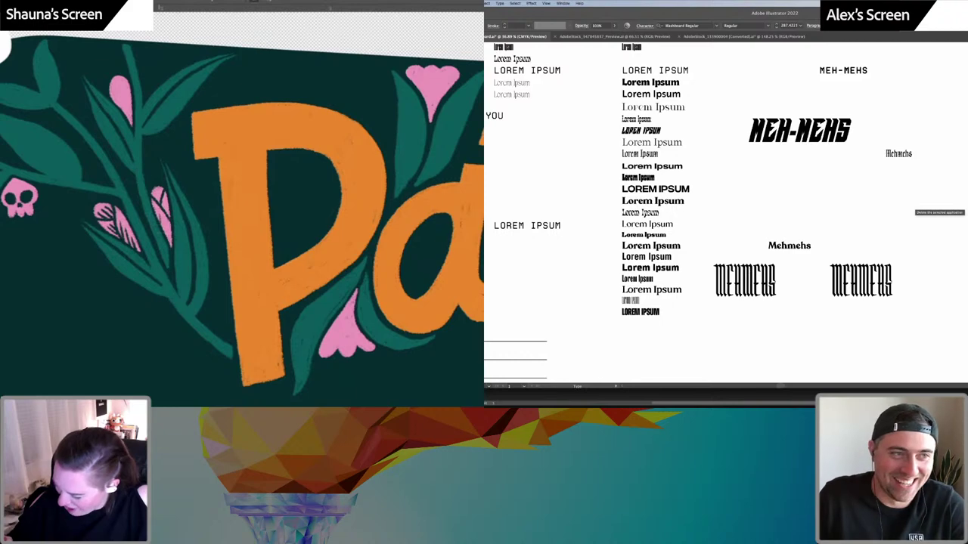
{"action": "key", "text": "Escape"}
{"action": "left_click_drag", "start_coordinate": [773, 281], "coordinate": [775, 340]}
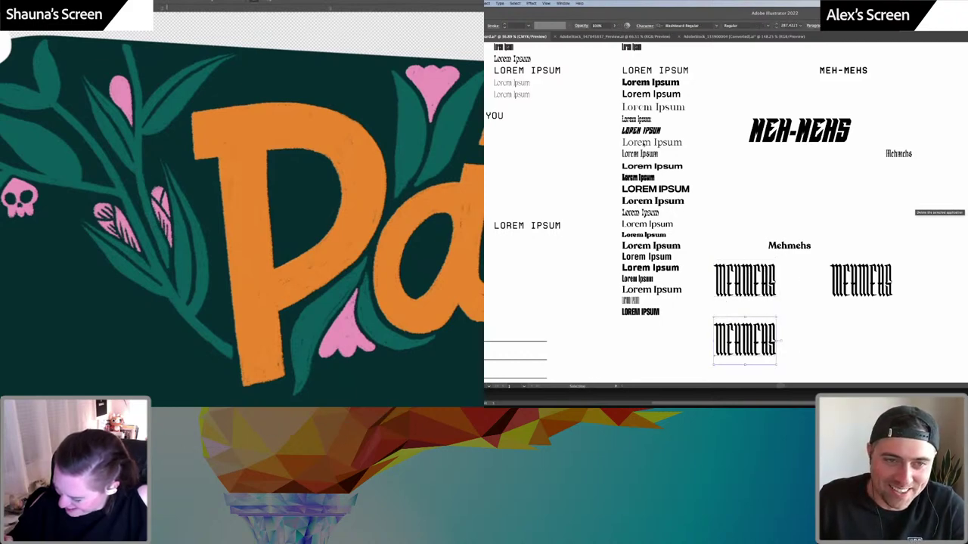
Copy the small condensed sample above the slanted one into the space under MEH-MEHS, retype it as Mehmehs, and bring up its character settings
{"action": "left_click", "coordinate": [630, 121]}
{"action": "left_click_drag", "start_coordinate": [639, 121], "coordinate": [770, 196]}
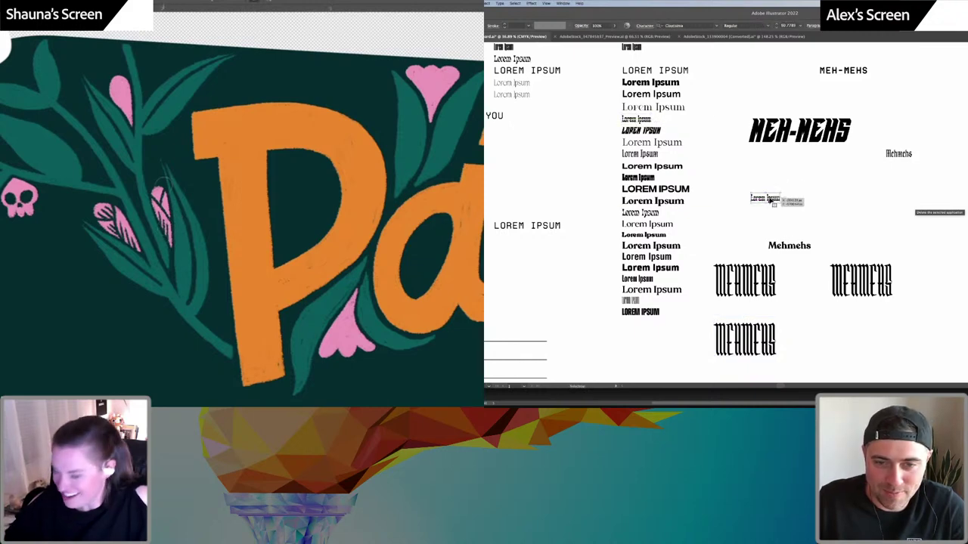
{"action": "double_click", "coordinate": [768, 197]}
{"action": "key", "text": "ctrl+a"}
{"action": "type", "text": "Meh"}
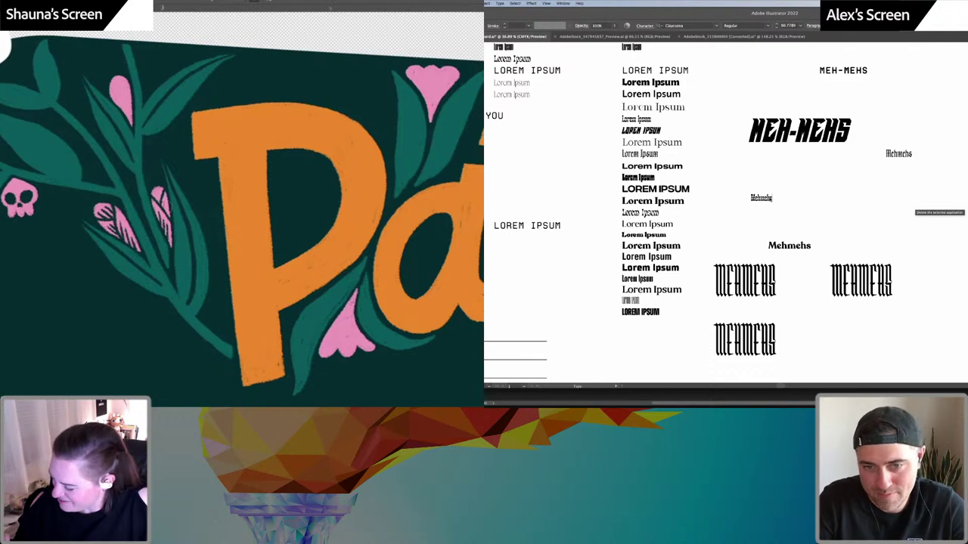
{"action": "key", "text": "super+t"}
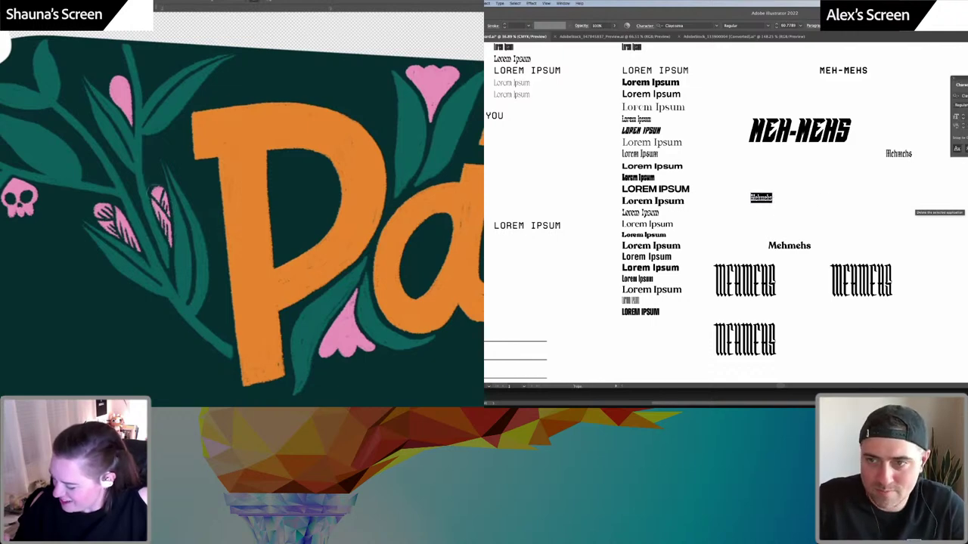
{"action": "key", "text": "super+alt+t"}
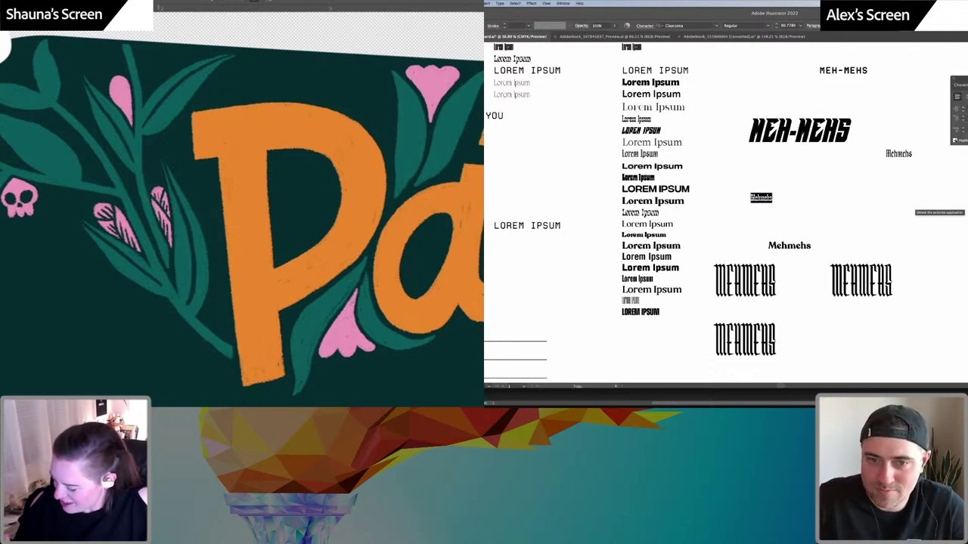
{"action": "key", "text": "alt+shift+super+t"}
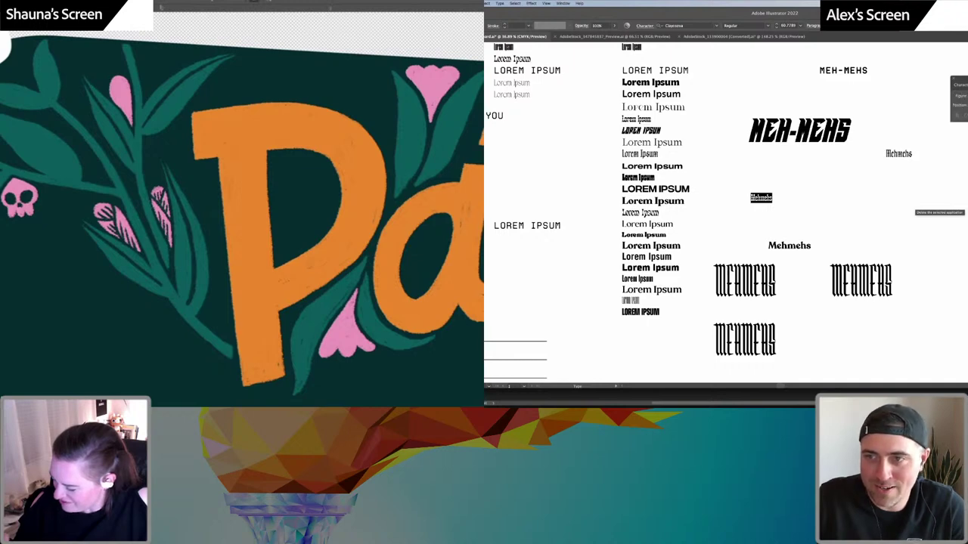
{"action": "left_click", "coordinate": [961, 85]}
Draw dark petal lines on the upper pink bud beside the P, and set the newest Mehmehs copy in all caps and enlarge it
{"action": "left_click_drag", "start_coordinate": [205, 158], "coordinate": [231, 231]}
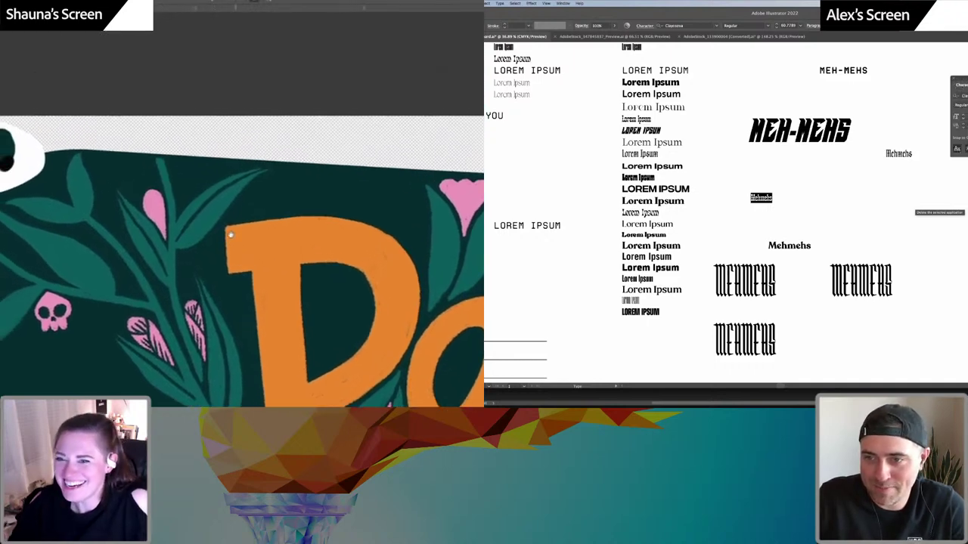
{"action": "mouse_move", "coordinate": [202, 190]}
{"action": "left_mouse_down"}
{"action": "mouse_move", "coordinate": [219, 217]}
{"action": "mouse_move", "coordinate": [181, 233]}
{"action": "mouse_move", "coordinate": [179, 258]}
{"action": "left_mouse_up"}
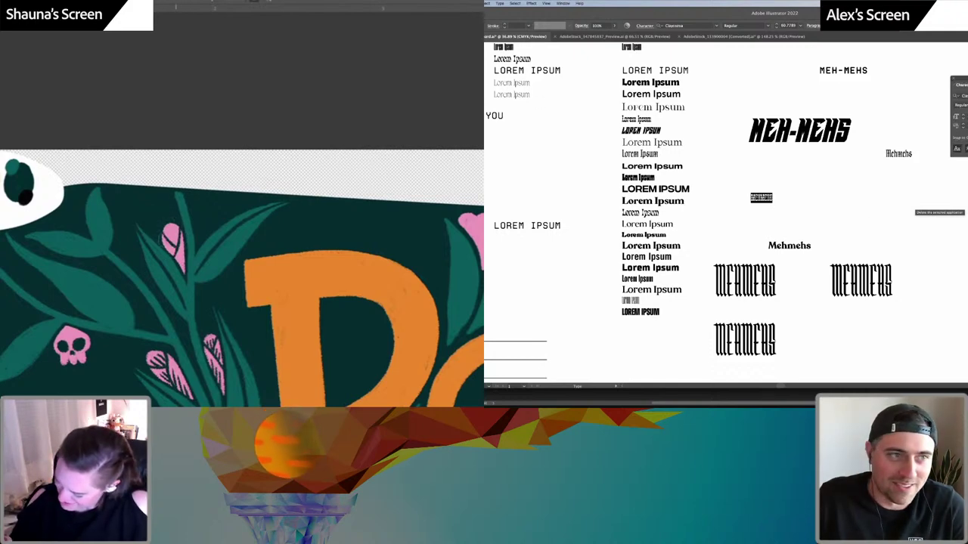
{"action": "key", "text": "Escape"}
{"action": "left_click_drag", "start_coordinate": [763, 204], "coordinate": [799, 213]}
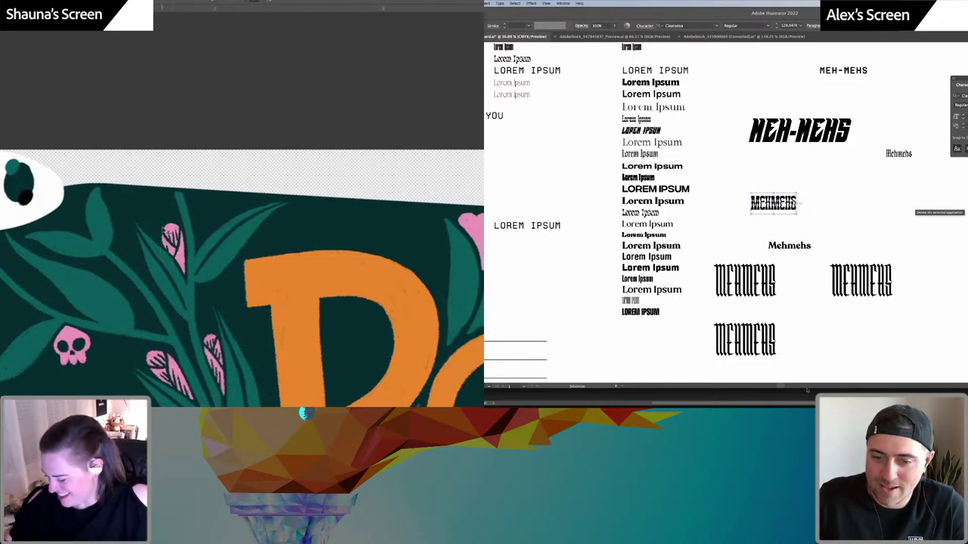
Switch to Photoshop and add a placeholder Lorem Ipsum text layer on the snowboard, with the centred lettering out of view
{"action": "key", "text": "super+Tab"}
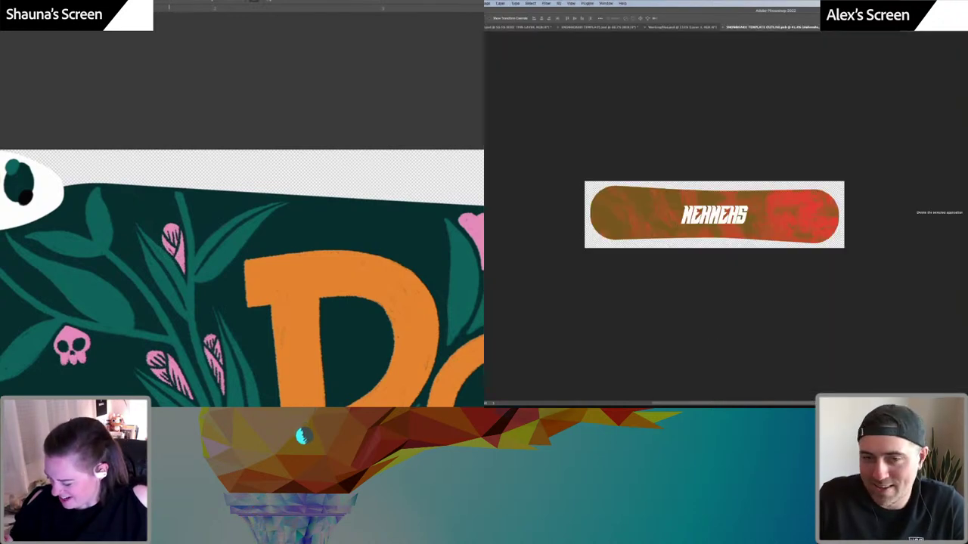
{"action": "key", "text": "t"}
{"action": "left_click_drag", "start_coordinate": [182, 236], "coordinate": [146, 186]}
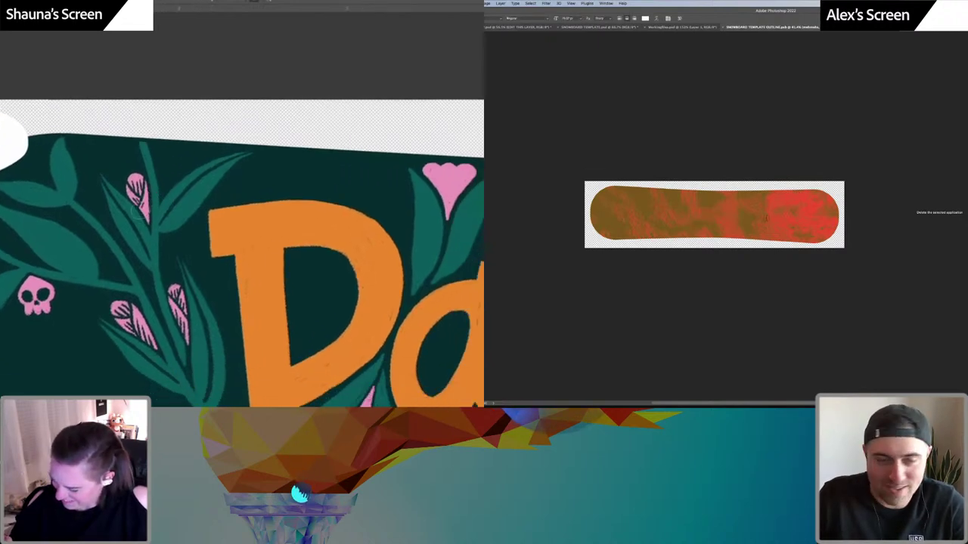
{"action": "left_click", "coordinate": [659, 223]}
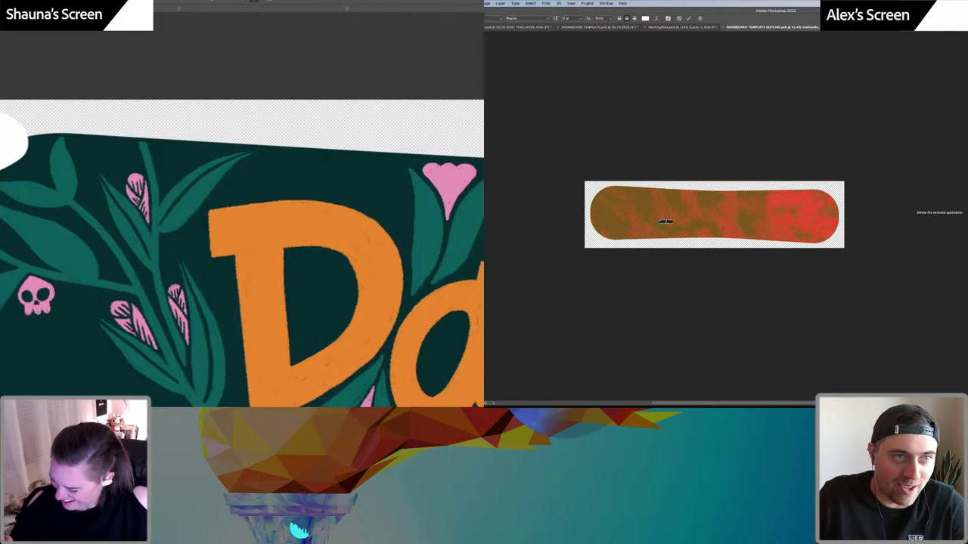
{"action": "key", "text": "ctrl+minus"}
{"action": "key", "text": "ctrl+minus"}
{"action": "key", "text": "ctrl+minus"}
{"action": "key", "text": "Return"}
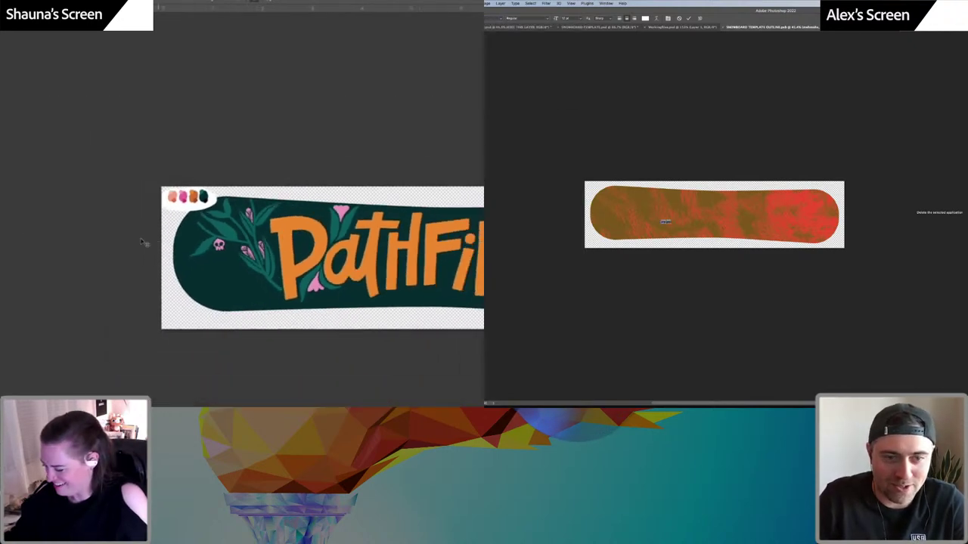
{"action": "key", "text": "ctrl+minus"}
{"action": "key", "text": "ctrl+Return"}
{"action": "key", "text": "v"}
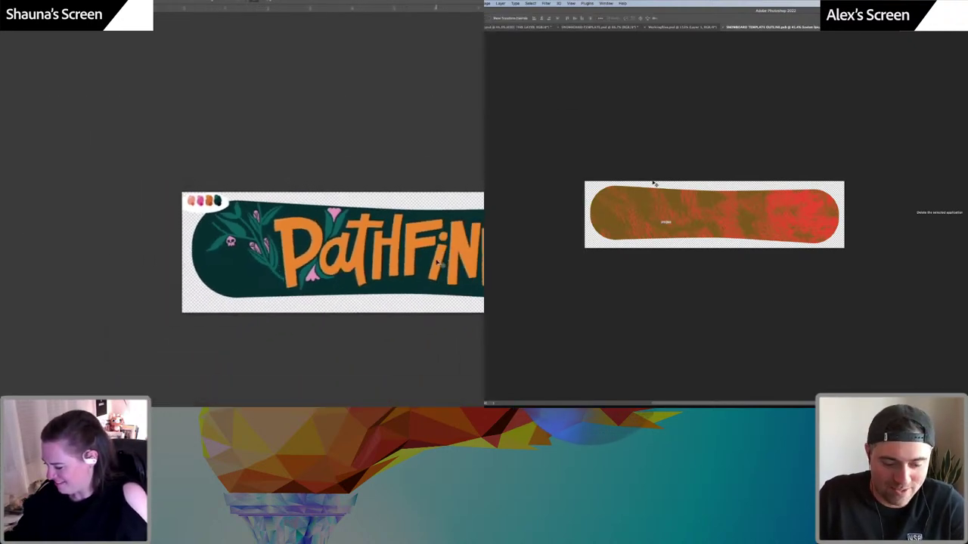
Scale up the Lorem Ipsum text to nearly half the board's length and centre it on the snowboard
{"action": "key", "text": "ctrl+t"}
{"action": "left_click_drag", "start_coordinate": [672, 219], "coordinate": [784, 194]}
{"action": "left_click_drag", "start_coordinate": [747, 220], "coordinate": [746, 230]}
{"action": "key", "text": "ctrl+plus"}
{"action": "key", "text": "ctrl+plus"}
{"action": "key", "text": "ctrl+plus"}
{"action": "key", "text": "Return"}
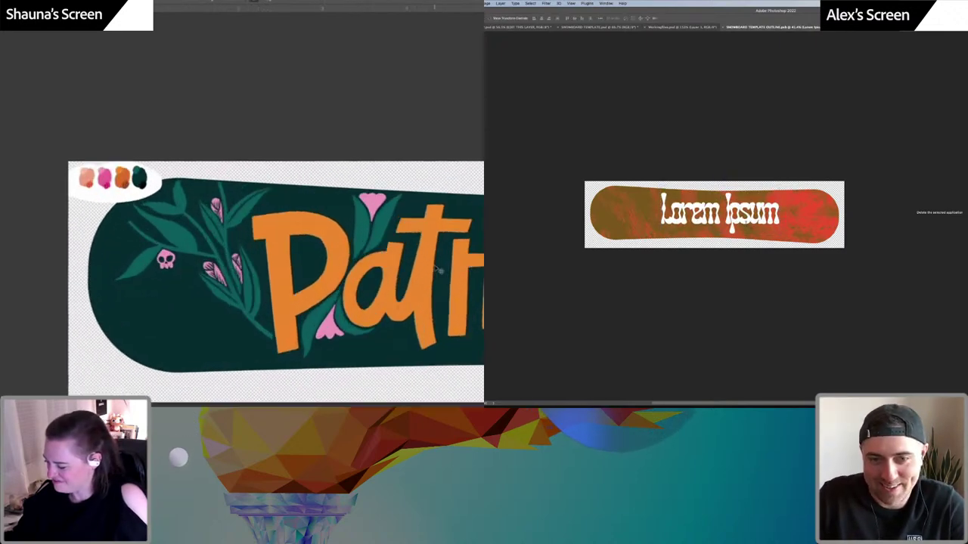
Replace the placeholder text on the snowboard with MehMehs and set it in all caps
{"action": "key", "text": "t"}
{"action": "triple_click", "coordinate": [746, 214]}
{"action": "scroll", "coordinate": [475, 184], "scroll_direction": "right", "scroll_amount": 5}
{"action": "type", "text": "MehMehs"}
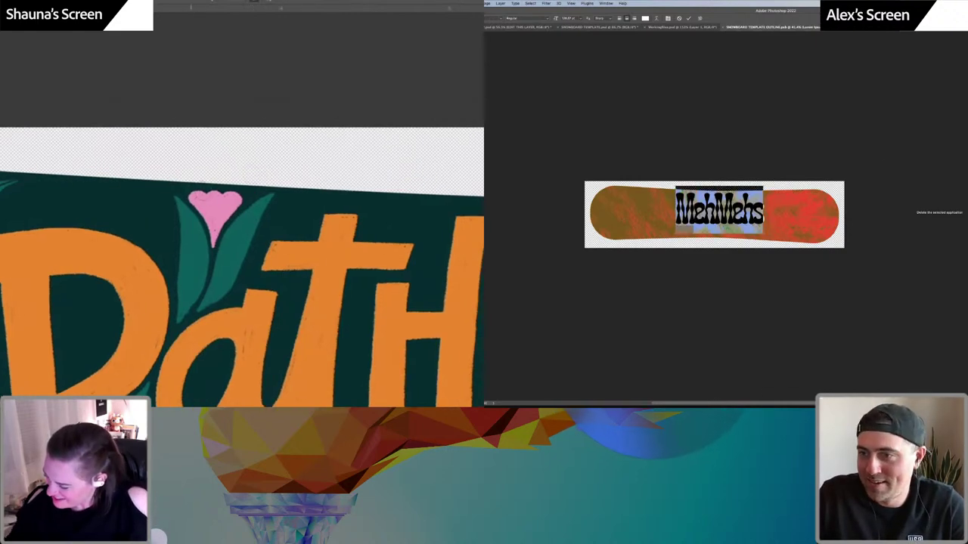
{"action": "key", "text": "super+shift+k"}
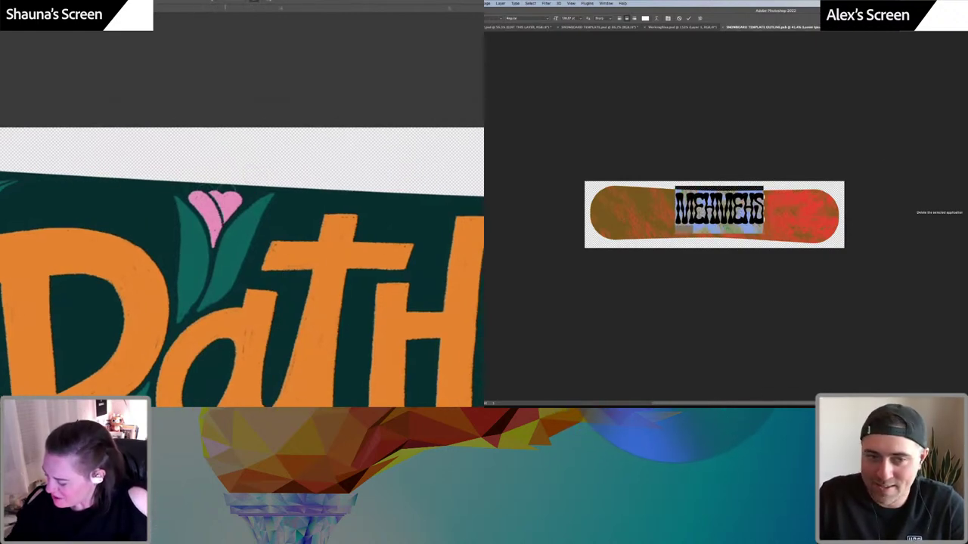
Widen the letter spacing of the MEHMEHS text, and draw fine dark lines inside the pink tulip above the lettering
{"action": "key", "text": "super+Return"}
{"action": "key", "text": "super+a"}
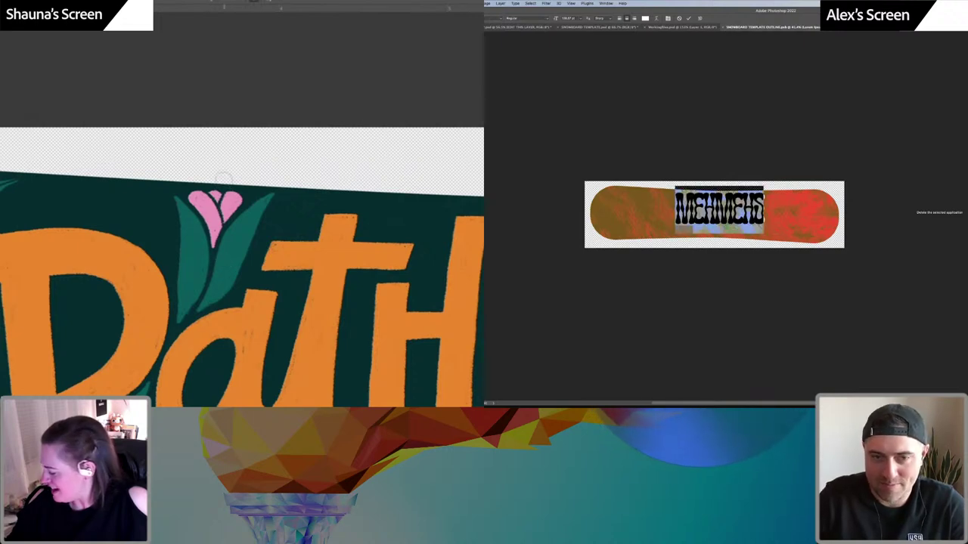
{"action": "key", "text": "alt+Right"}
{"action": "key", "text": "alt+Right"}
{"action": "key", "text": "alt+Left"}
{"action": "left_click_drag", "start_coordinate": [223, 207], "coordinate": [226, 200]}
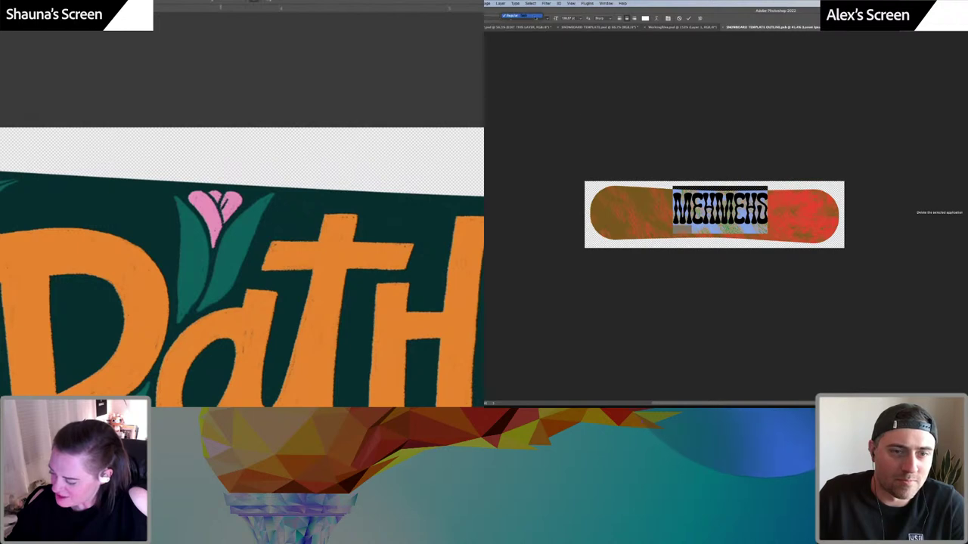
{"action": "key", "text": "super+Return"}
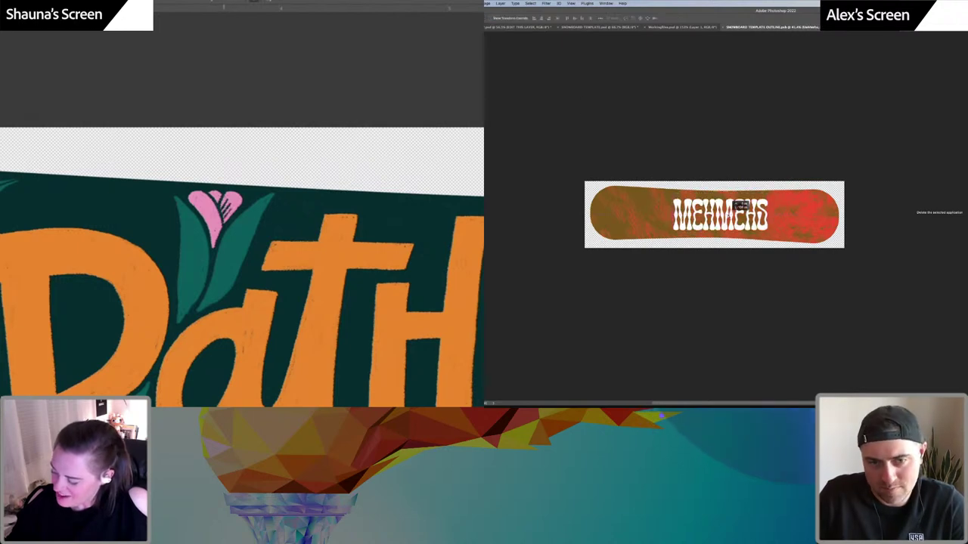
{"action": "type", "text": "t"}
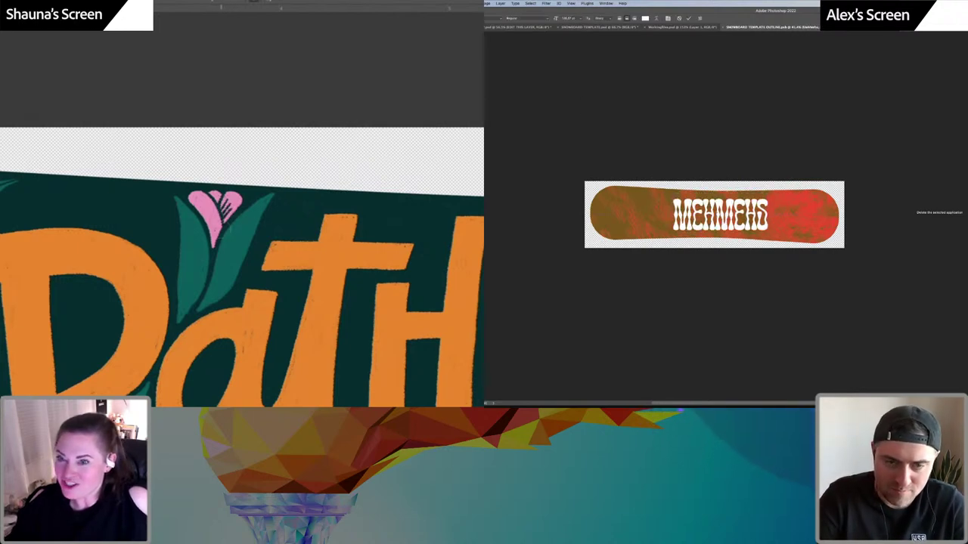
Insert a hyphen so the snowboard lettering reads MEH-MEHS, and shift it slightly left along the board
{"action": "type", "text": "-"}
{"action": "key", "text": "super+Return"}
{"action": "key", "text": "v"}
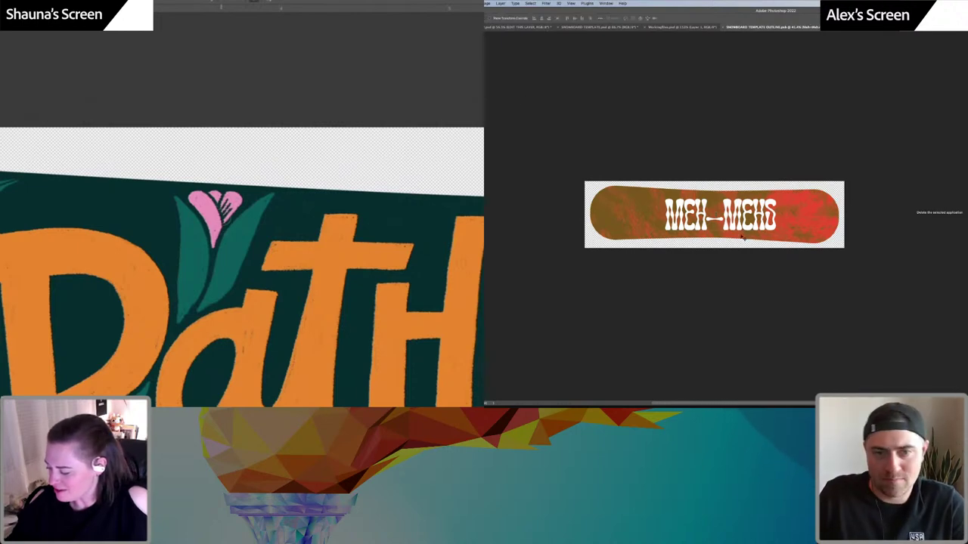
{"action": "left_click_drag", "start_coordinate": [745, 225], "coordinate": [738, 226]}
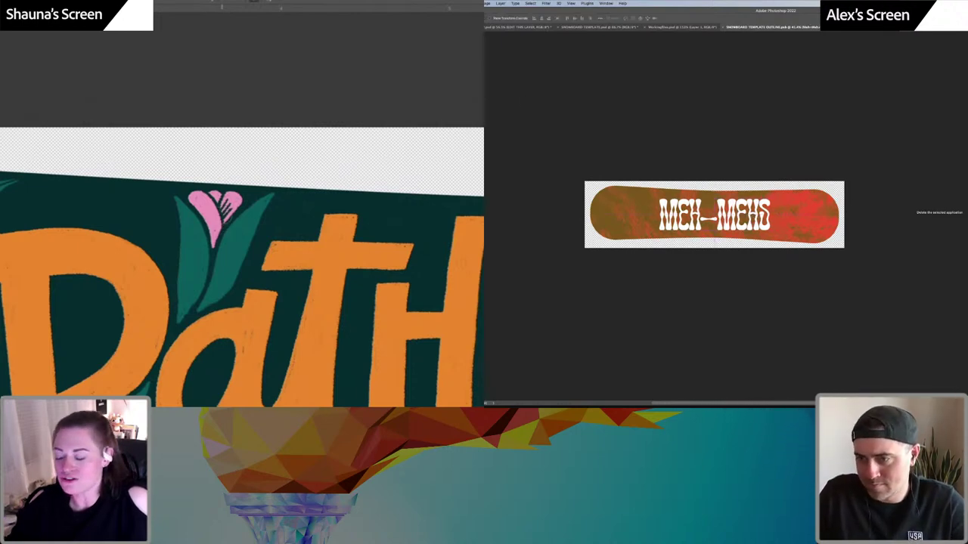
Undo the text edits until the snowboard carries no lettering, and switch to the Illustrator type sheet
{"action": "key", "text": "super+z"}
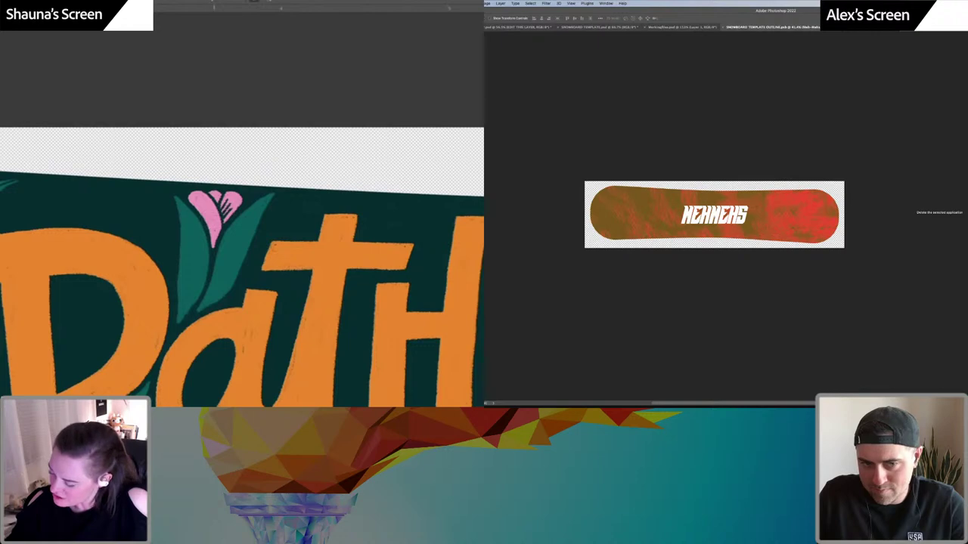
{"action": "key", "text": "super+z"}
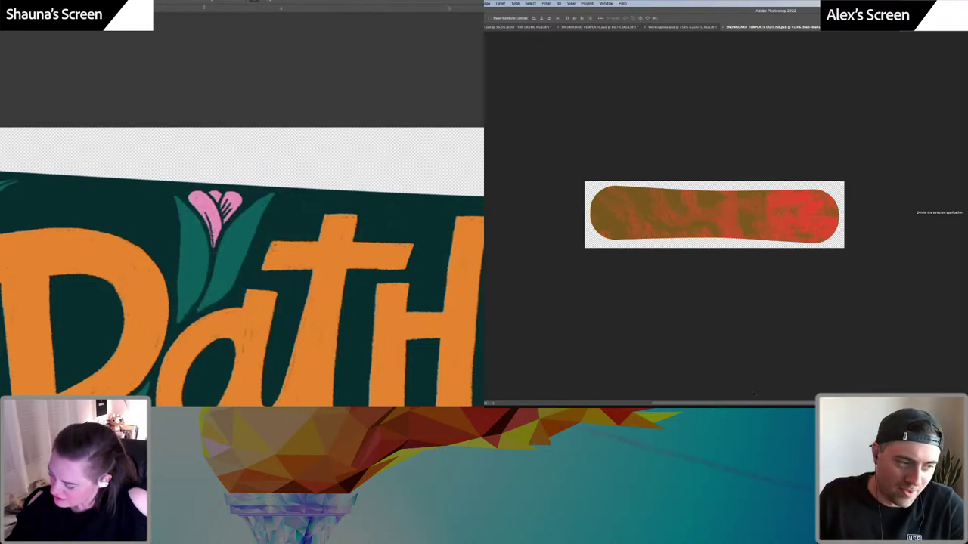
{"action": "key", "text": "ctrl+Up"}
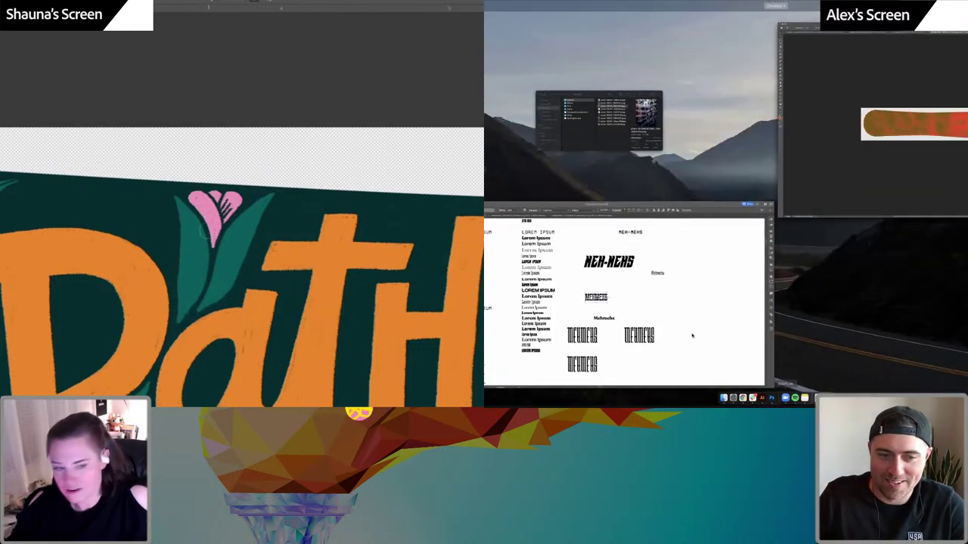
{"action": "left_click", "coordinate": [703, 348]}
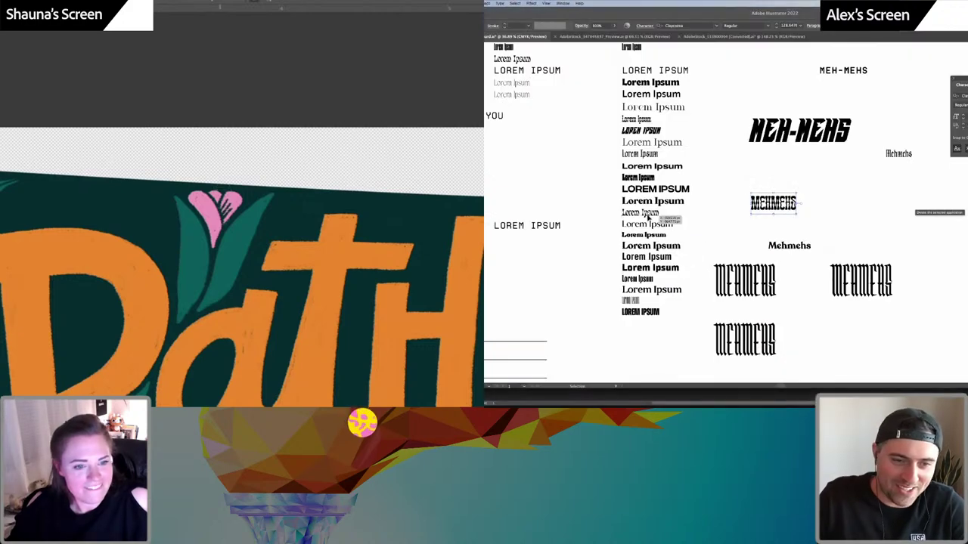
Examine the Lorem Ipsum typeface samples in the column for another candidate for the lettering
{"action": "left_click", "coordinate": [693, 221]}
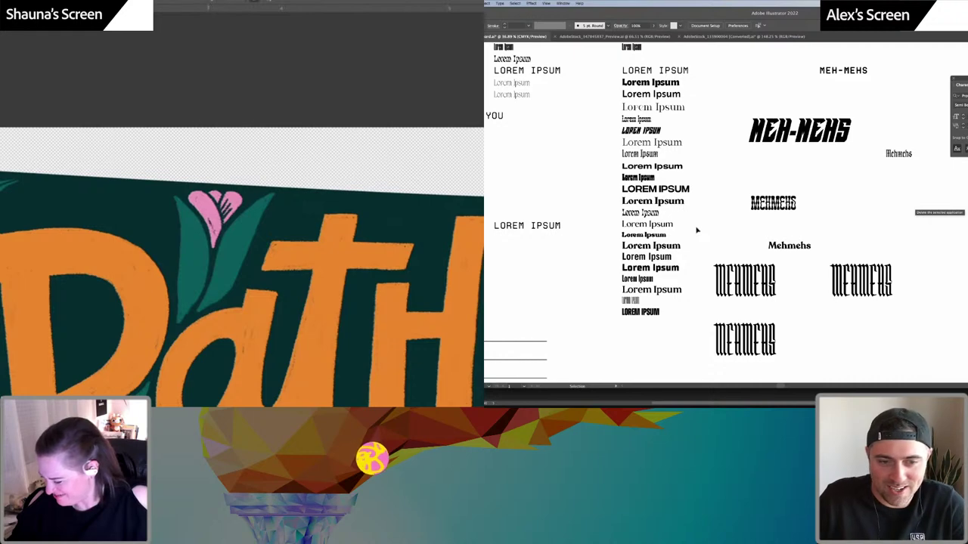
{"action": "scroll", "coordinate": [651, 173], "scroll_direction": "up", "scroll_amount": 1}
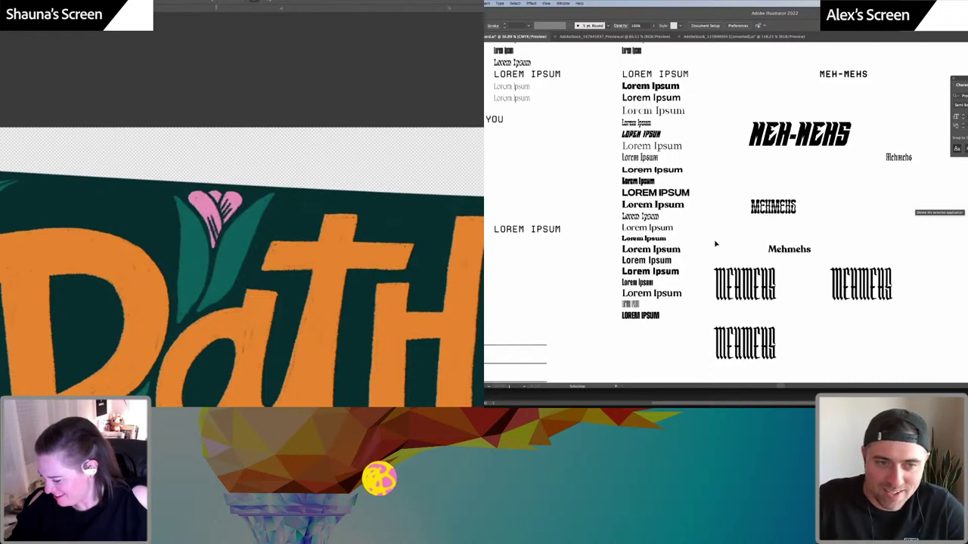
{"action": "left_click", "coordinate": [650, 185]}
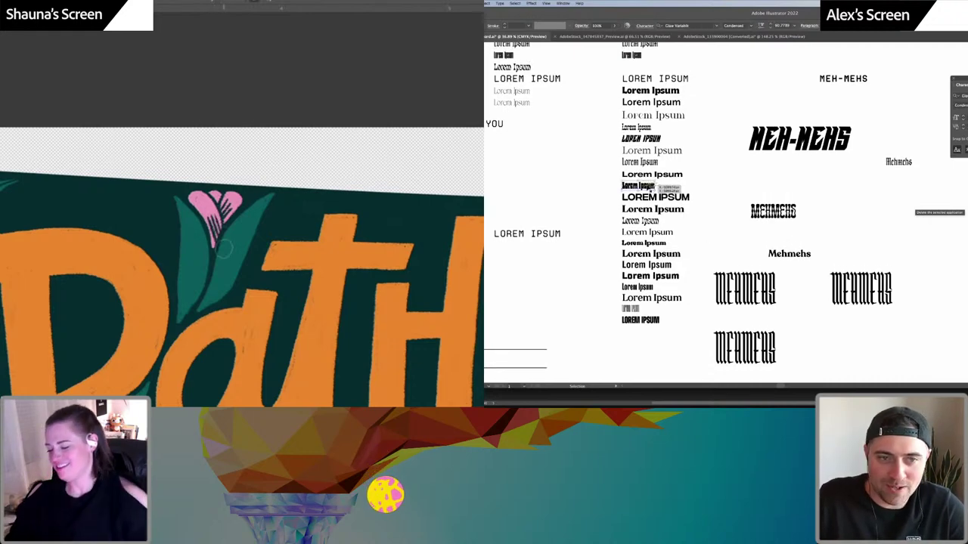
{"action": "left_click", "coordinate": [642, 139]}
{"action": "left_click", "coordinate": [671, 133]}
{"action": "scroll", "coordinate": [673, 140], "scroll_direction": "up", "scroll_amount": 2}
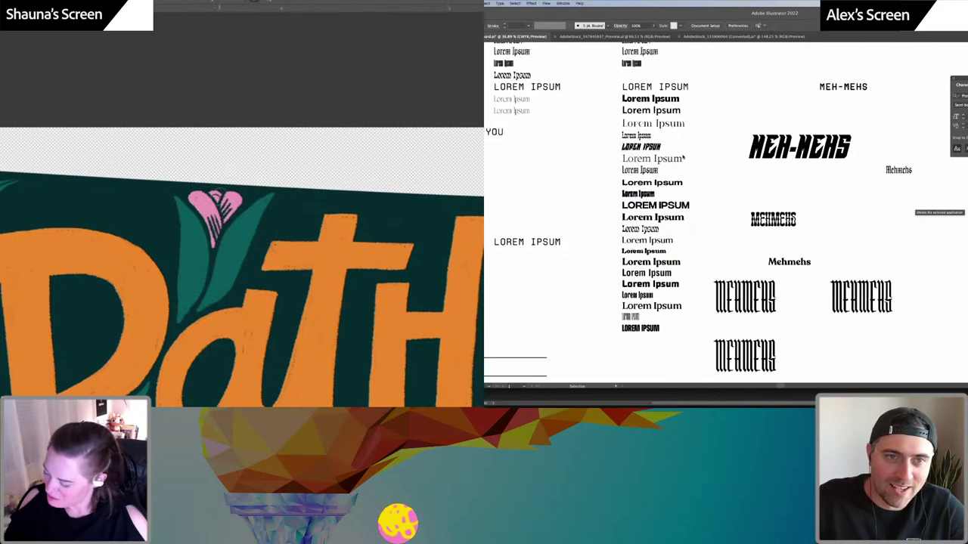
{"action": "scroll", "coordinate": [683, 157], "scroll_direction": "up", "scroll_amount": 3}
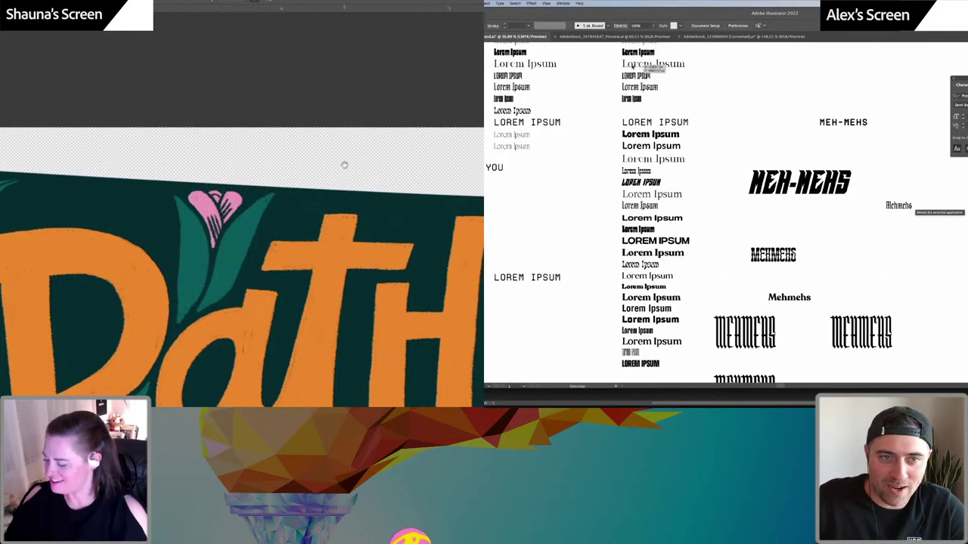
{"action": "scroll", "coordinate": [342, 152], "scroll_direction": "down", "scroll_amount": 4}
{"action": "scroll", "coordinate": [338, 134], "scroll_direction": "up", "scroll_amount": 2}
Duplicate the narrow all-caps Lorem Ipsum sample into the blank space above the MEH-MEHS tests and replace its text with Meh Mehs
{"action": "left_click_drag", "start_coordinate": [642, 81], "coordinate": [764, 78]}
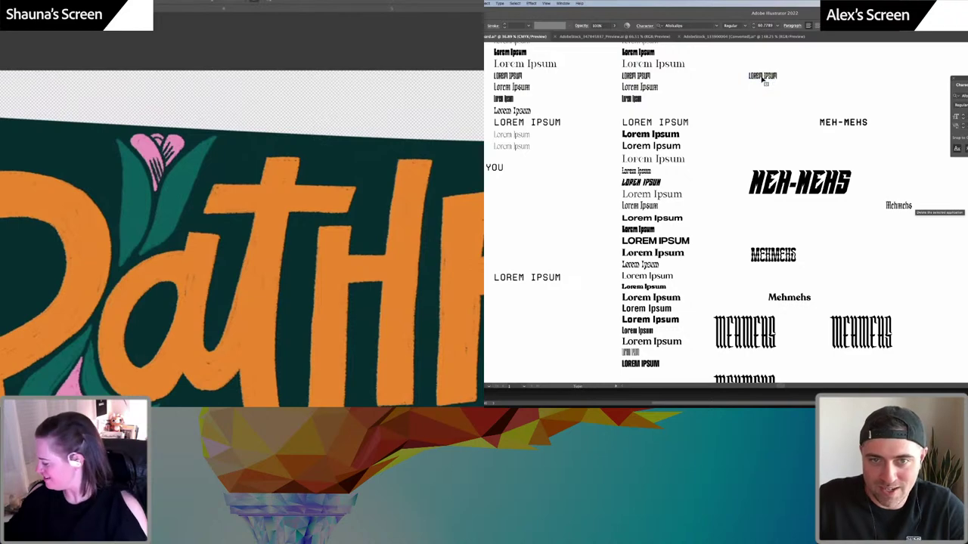
{"action": "triple_click", "coordinate": [762, 77]}
{"action": "type", "text": "Meh"}
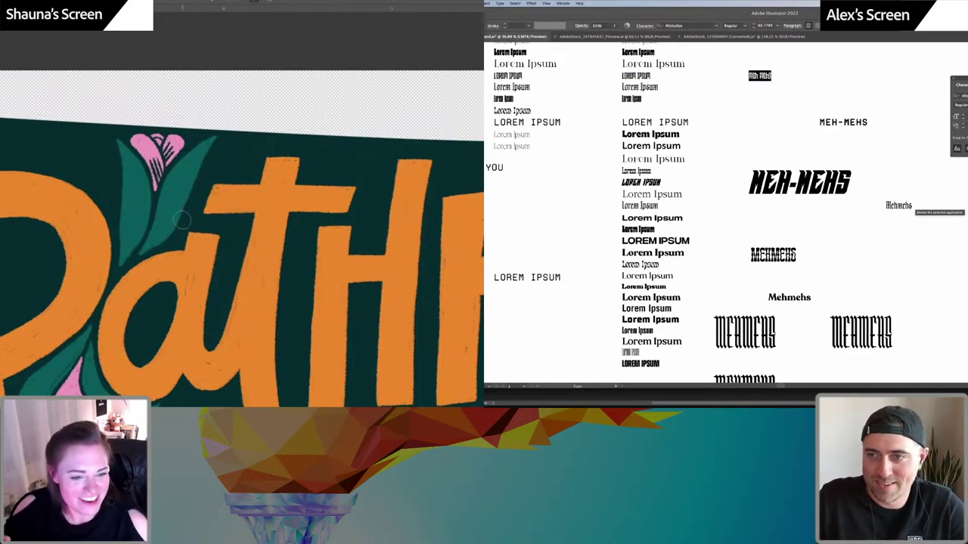
{"action": "key", "text": "super+alt+t"}
{"action": "left_click", "coordinate": [961, 86]}
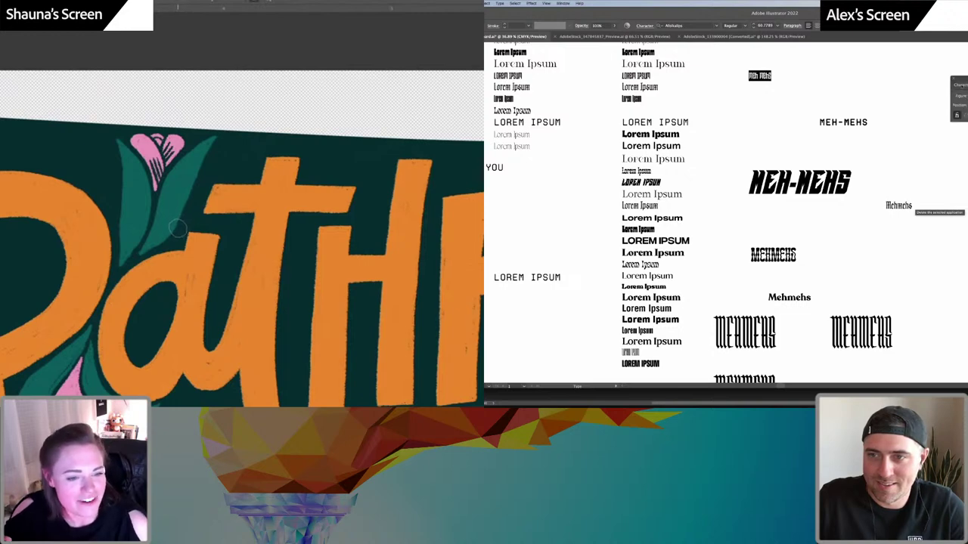
{"action": "left_click", "coordinate": [961, 85]}
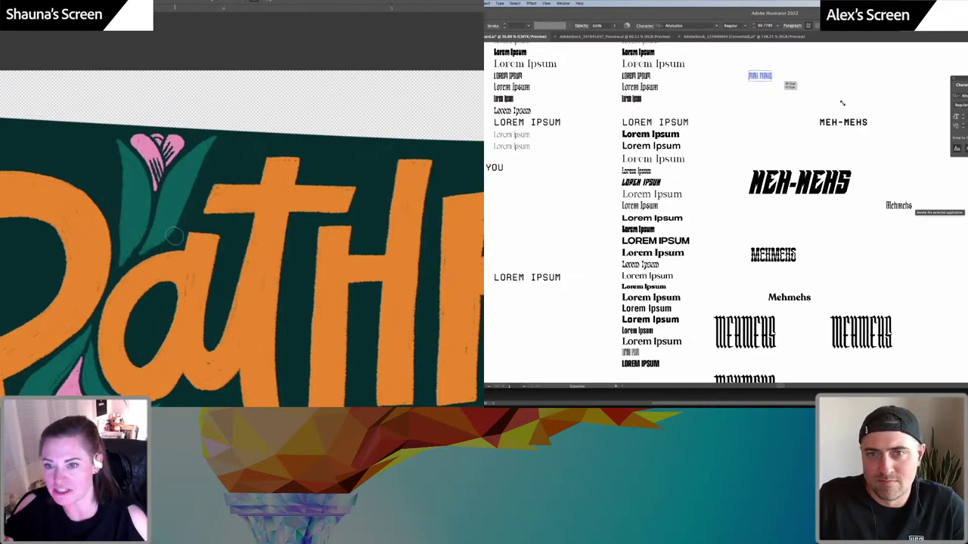
Enlarge the Meh Mehs sample to about three times its size and replace the space between the words with a hyphen
{"action": "left_click_drag", "start_coordinate": [842, 102], "coordinate": [844, 103]}
{"action": "double_click", "coordinate": [796, 90]}
{"action": "left_click_drag", "start_coordinate": [786, 90], "coordinate": [780, 90]}
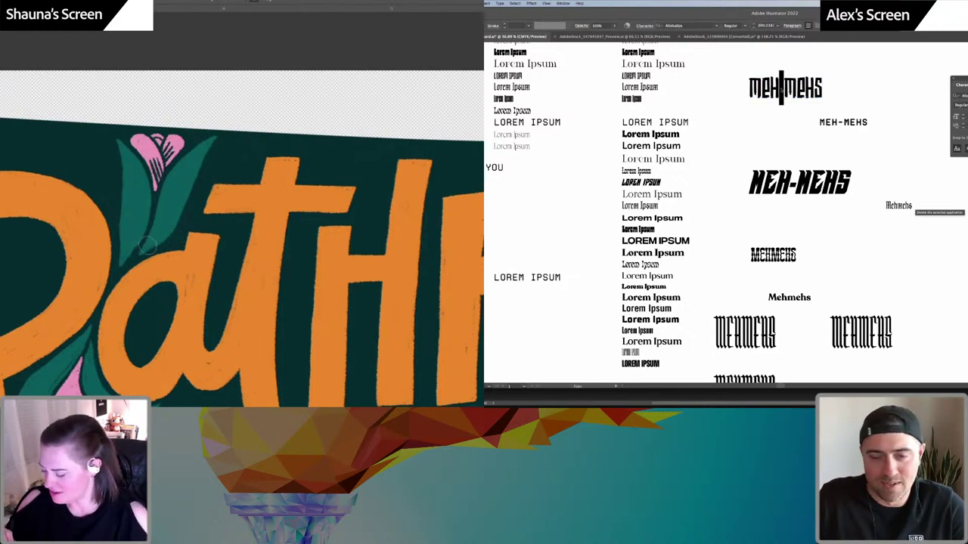
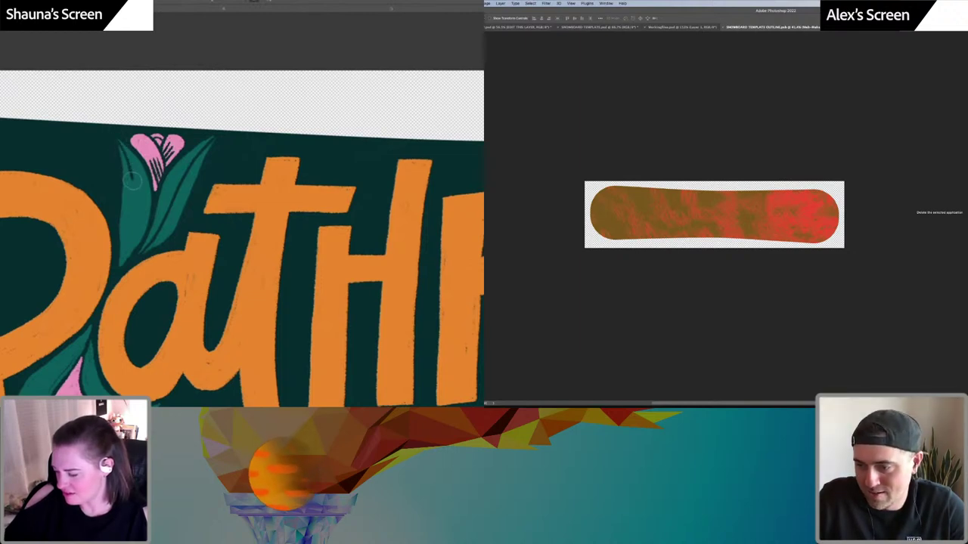
Paste the MEH-MEHS lettering onto the Photoshop snowboard as a Smart Object, spanning more than half the board's length
{"action": "key", "text": "super+v"}
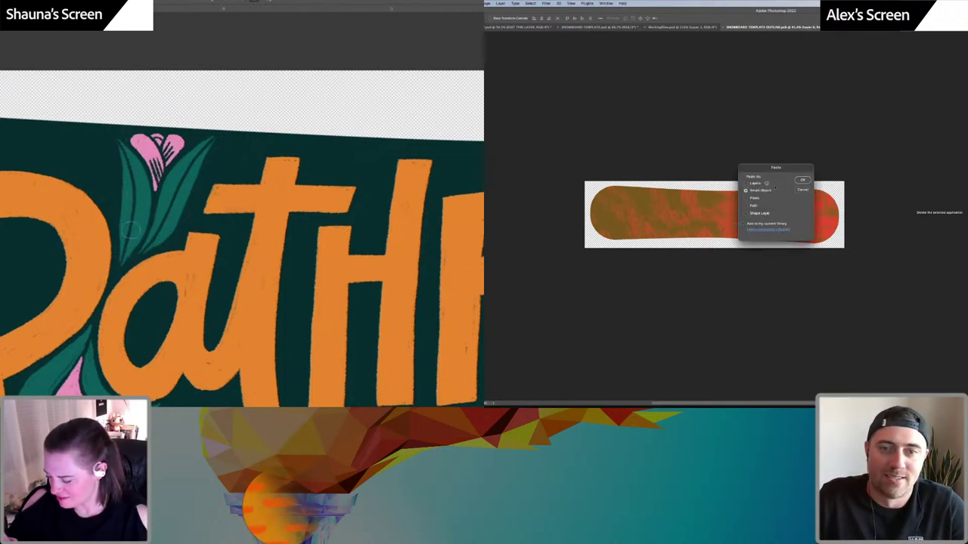
{"action": "key", "text": "Return"}
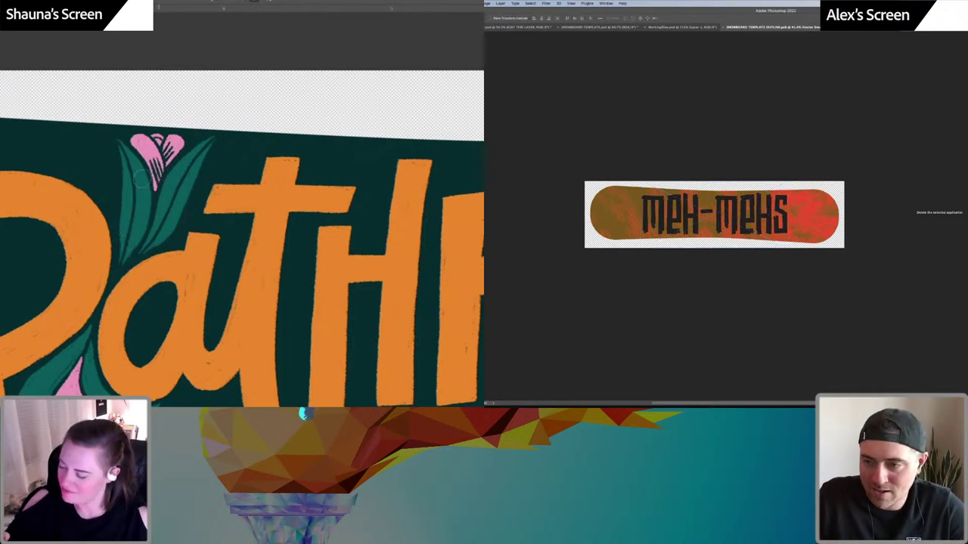
Cycle through the blend modes of the pasted MEH-MEHS lettering to compare how it mixes with the red and olive texture
{"action": "key", "text": "shift+plus"}
{"action": "key", "text": "shift+plus"}
{"action": "key", "text": "shift+plus"}
{"action": "key", "text": "shift+plus"}
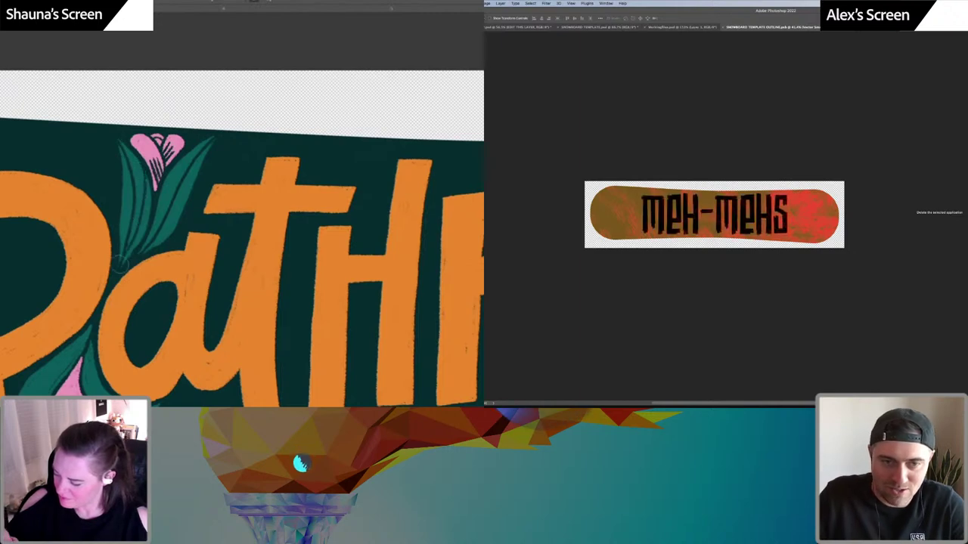
{"action": "key", "text": "shift+plus"}
{"action": "key", "text": "shift+plus"}
{"action": "key", "text": "shift+plus"}
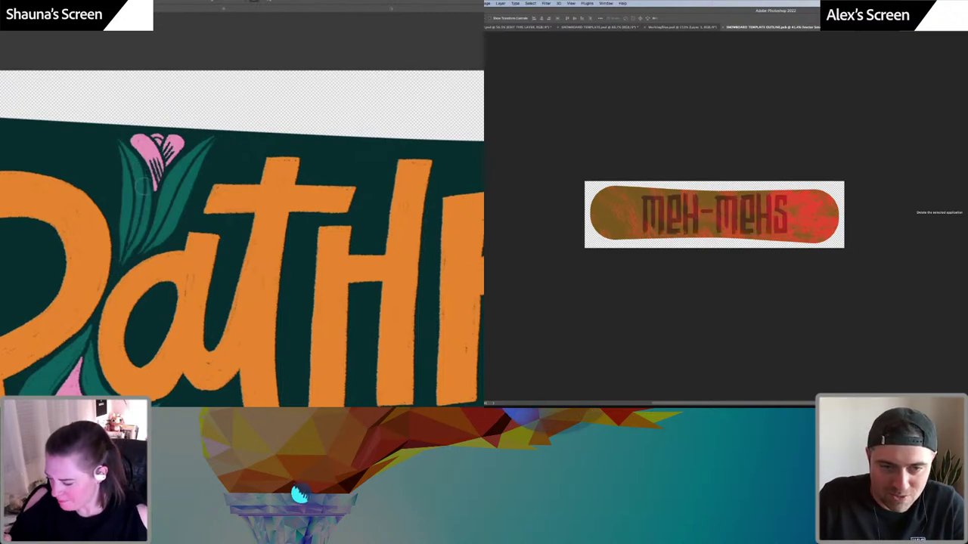
{"action": "key", "text": "shift+plus"}
{"action": "key", "text": "shift+plus"}
{"action": "key", "text": "shift+plus"}
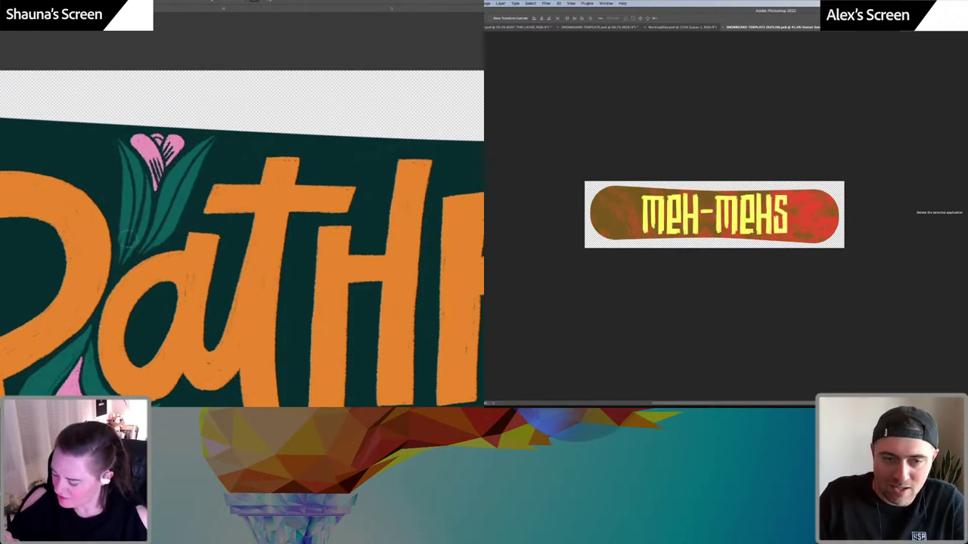
{"action": "key", "text": "shift+plus"}
{"action": "key", "text": "shift+plus"}
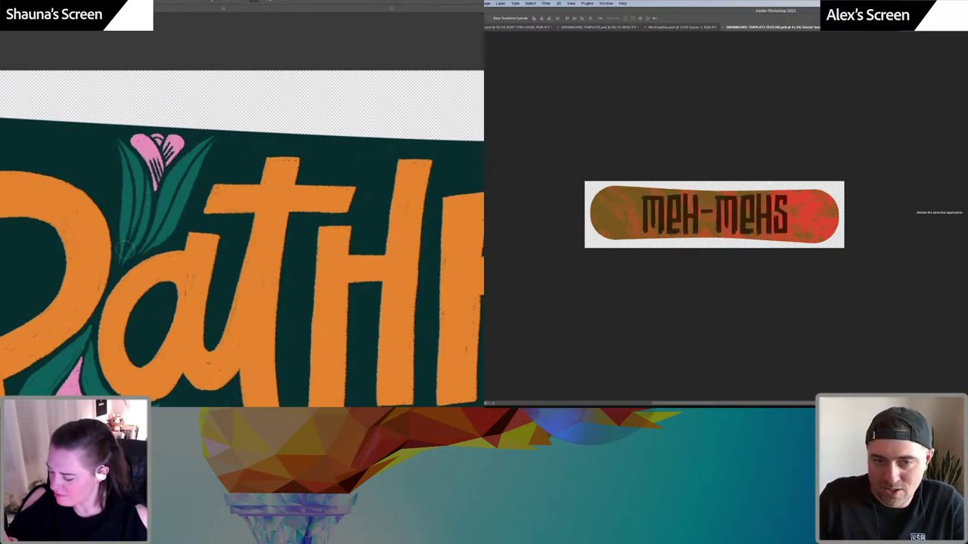
{"action": "key", "text": "shift+plus"}
{"action": "key", "text": "shift+plus"}
{"action": "key", "text": "shift+plus"}
{"action": "key", "text": "shift+plus"}
{"action": "key", "text": "shift+plus"}
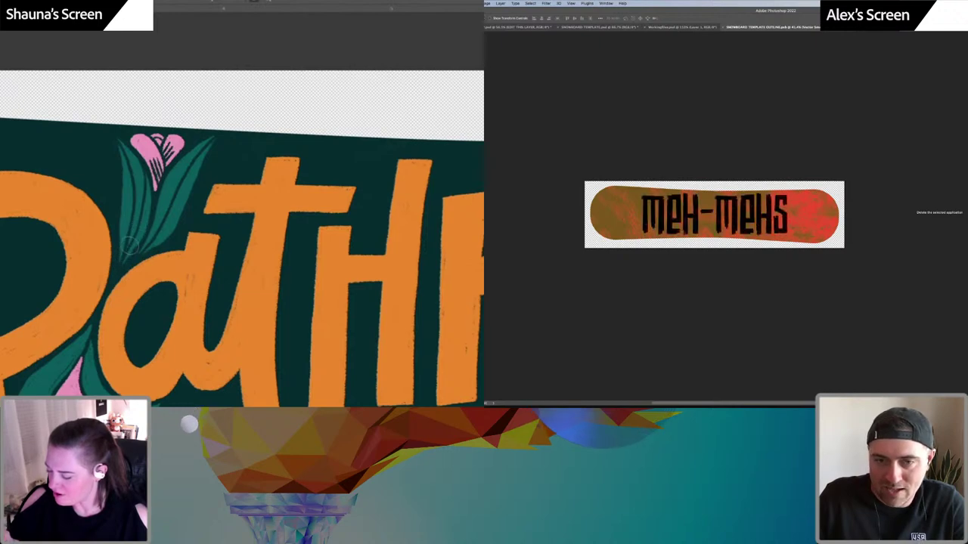
Add dark vein lines to the leaves of the flowering branch beside the P of the Pathfinder lettering
{"action": "left_click_drag", "start_coordinate": [249, 218], "coordinate": [375, 254]}
{"action": "scroll", "coordinate": [375, 253], "scroll_direction": "up", "scroll_amount": 5}
{"action": "scroll", "coordinate": [375, 254], "scroll_direction": "left", "scroll_amount": 3}
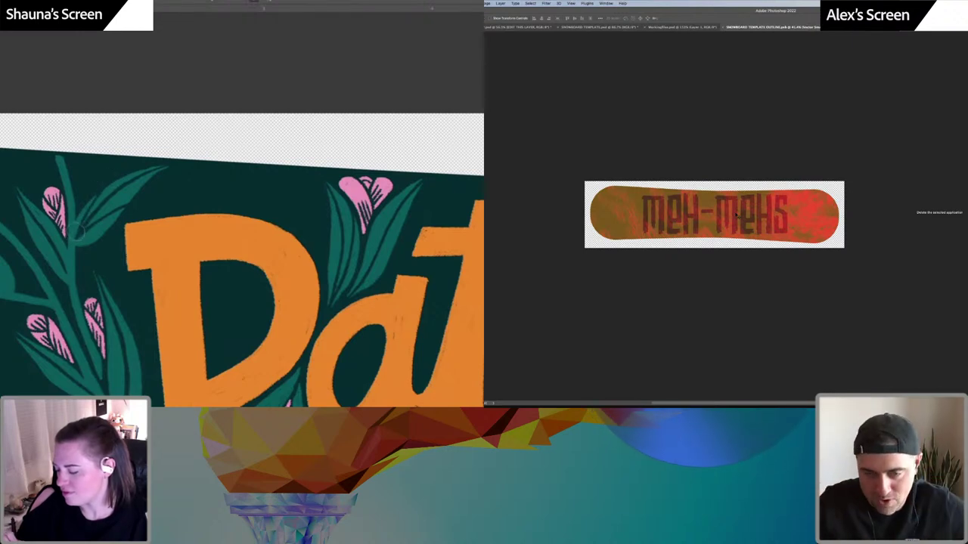
{"action": "scroll", "coordinate": [78, 225], "scroll_direction": "down", "scroll_amount": 3}
{"action": "scroll", "coordinate": [78, 225], "scroll_direction": "left", "scroll_amount": 5}
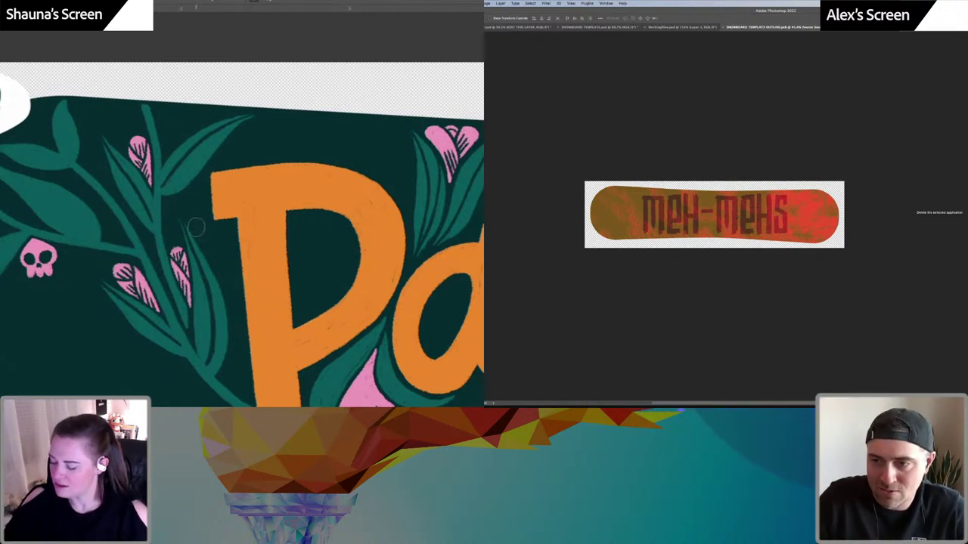
{"action": "scroll", "coordinate": [236, 220], "scroll_direction": "down", "scroll_amount": 2}
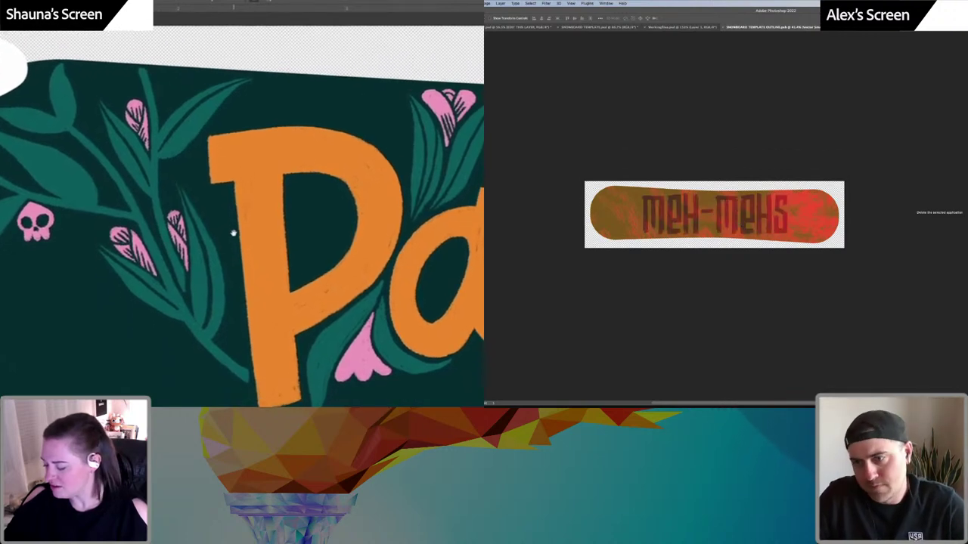
{"action": "scroll", "coordinate": [233, 220], "scroll_direction": "down", "scroll_amount": 2}
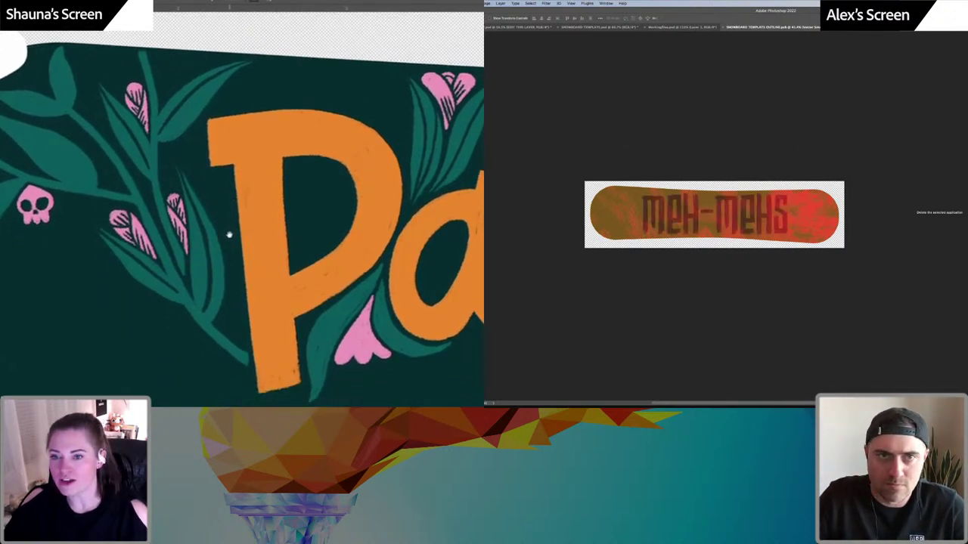
Copy the font name of the MEH-MEHS sample in Illustrator, and remove the pasted lettering from the snowboard in Photoshop
{"action": "mouse_move", "coordinate": [733, 402]}
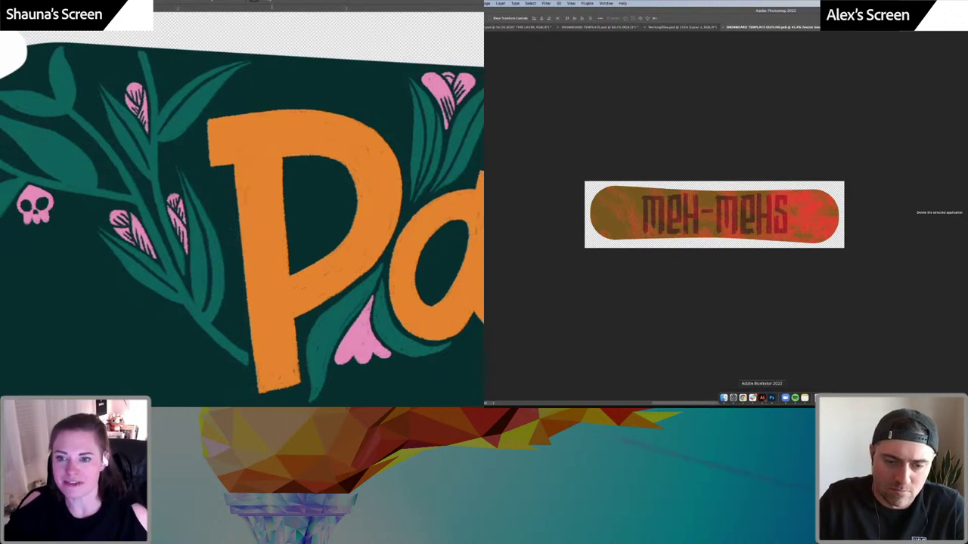
{"action": "left_click", "coordinate": [762, 398]}
{"action": "scroll", "coordinate": [273, 159], "scroll_direction": "up", "scroll_amount": 2}
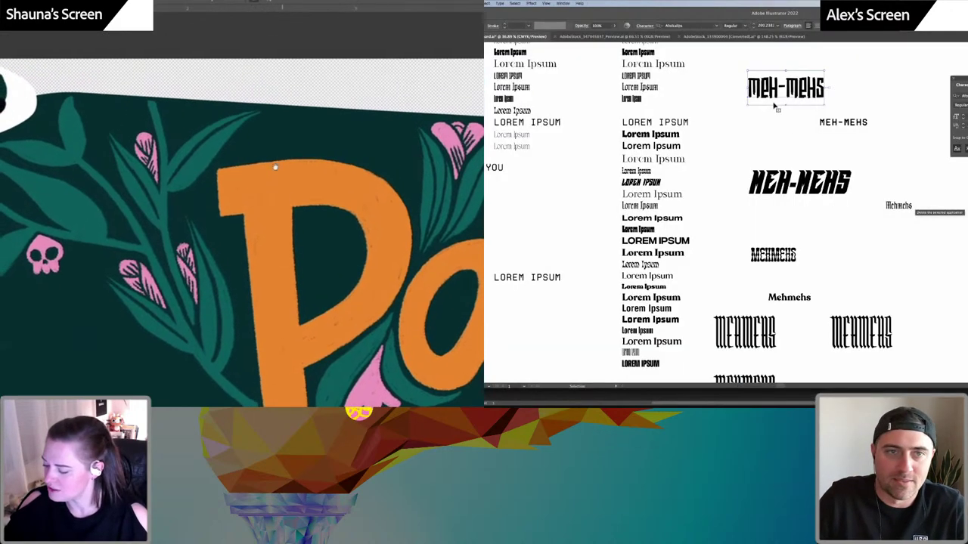
{"action": "scroll", "coordinate": [276, 166], "scroll_direction": "up", "scroll_amount": 4}
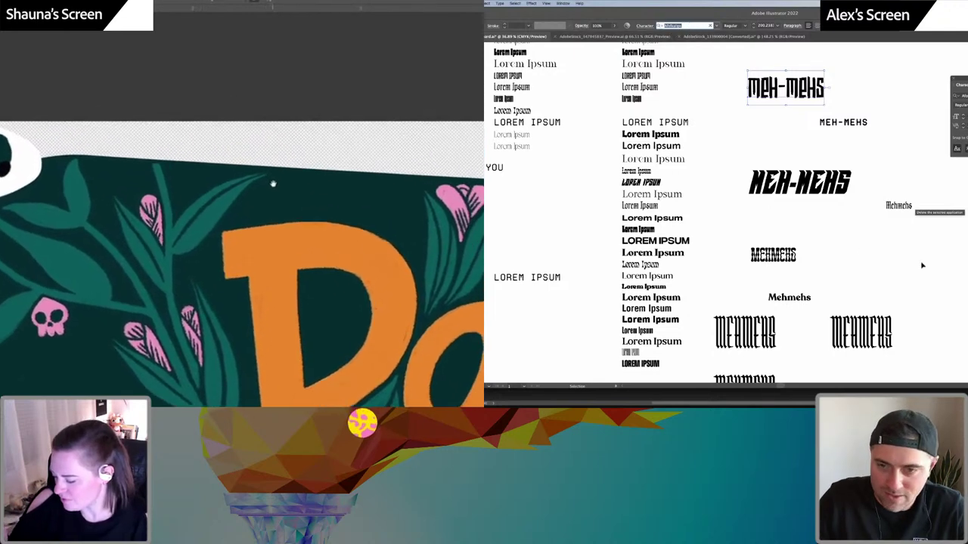
{"action": "left_click_drag", "start_coordinate": [273, 184], "coordinate": [328, 196]}
{"action": "key", "text": "super+Tab"}
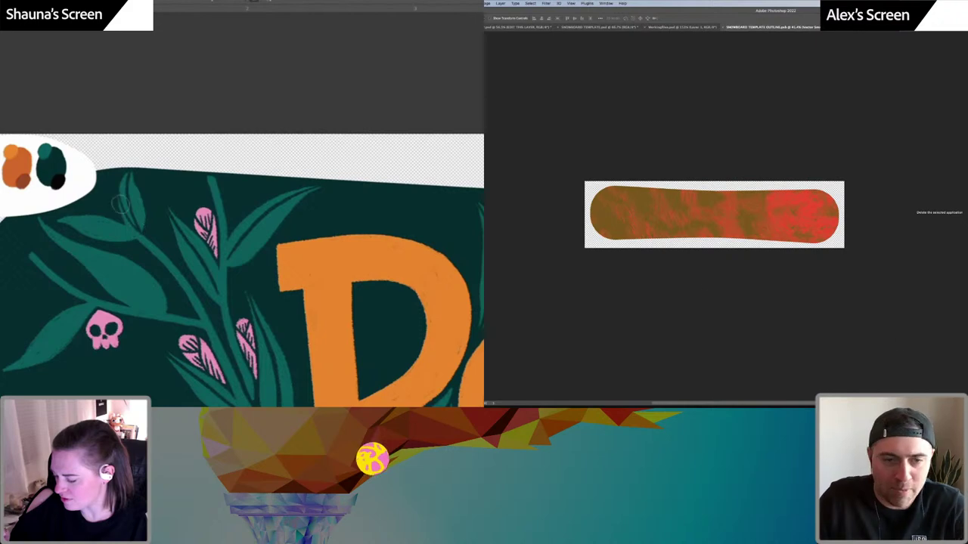
Start a live text layer on the snowboard and apply the typeface of the Illustrator MEH-MEHS sample to it
{"action": "key", "text": "t"}
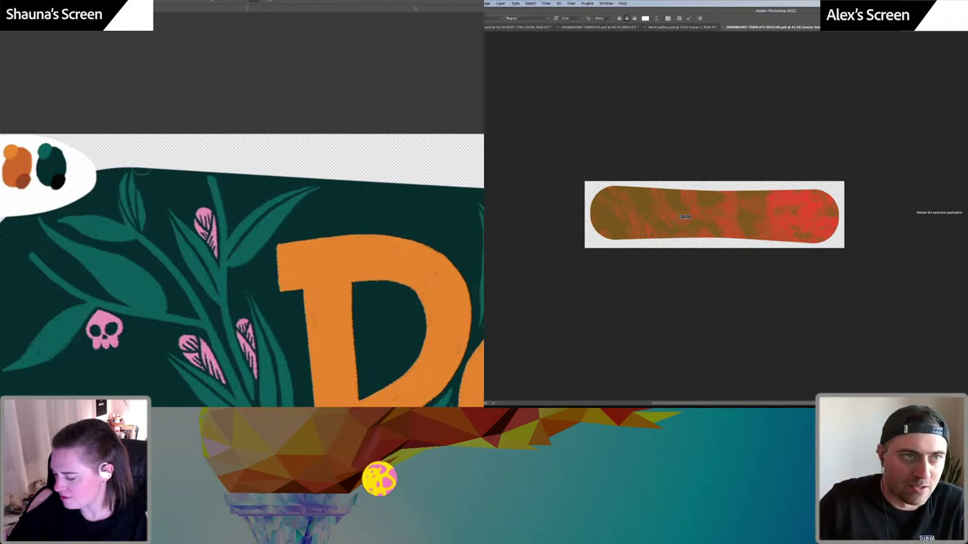
{"action": "type", "text": "ho"}
{"action": "key", "text": "super+z"}
{"action": "type", "text": "p"}
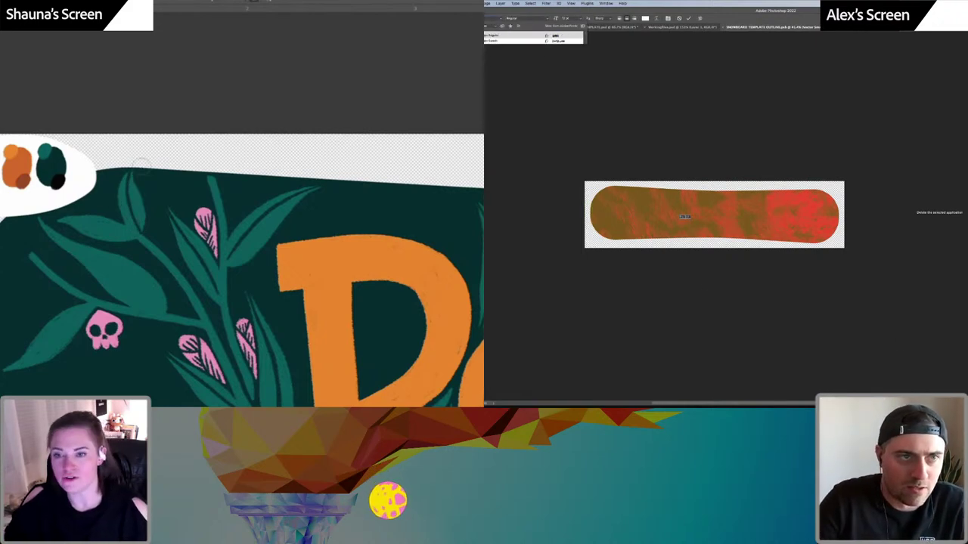
{"action": "key", "text": "Return"}
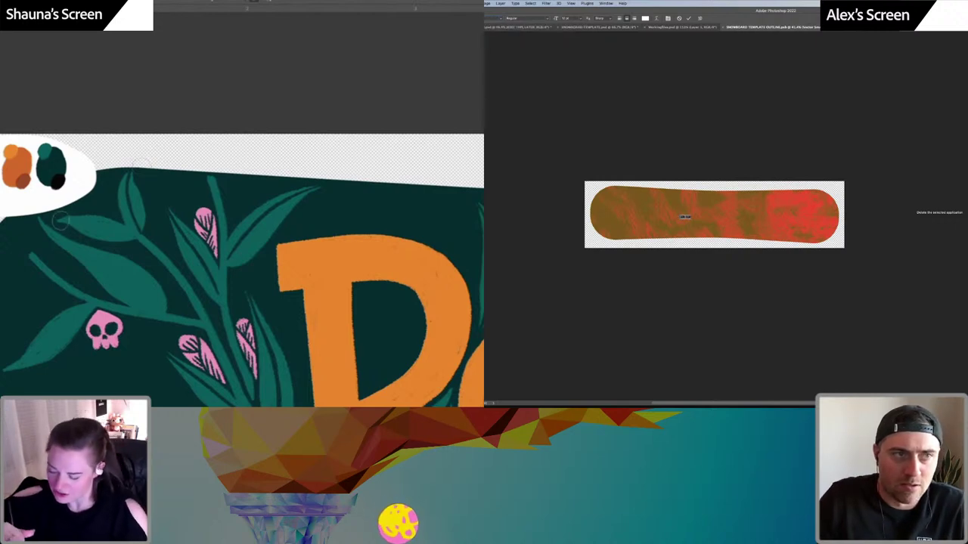
Commit the placeholder text and scale it up across the middle of the snowboard
{"action": "key", "text": "super+Return"}
{"action": "key", "text": "v"}
{"action": "key", "text": "super+t"}
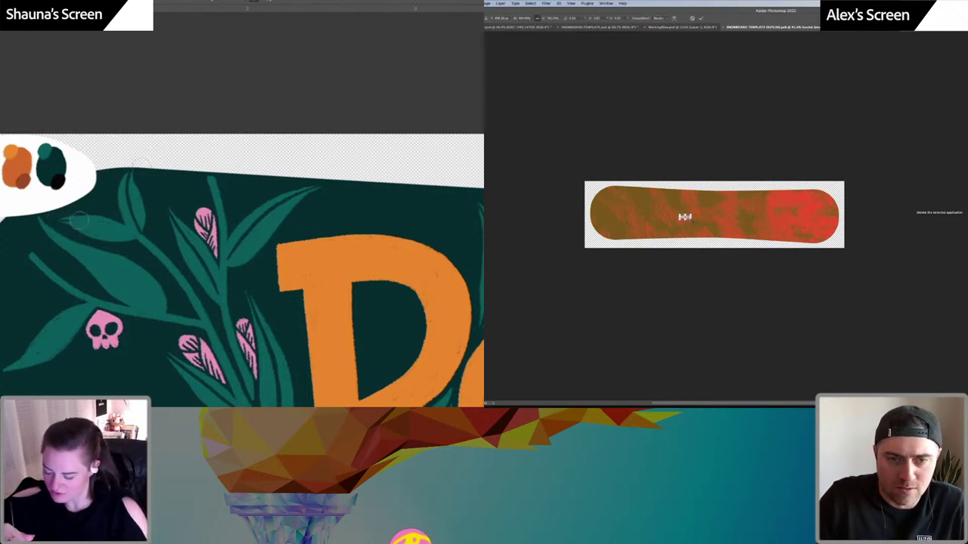
{"action": "left_click_drag", "start_coordinate": [689, 219], "coordinate": [758, 219]}
{"action": "key", "text": "Return"}
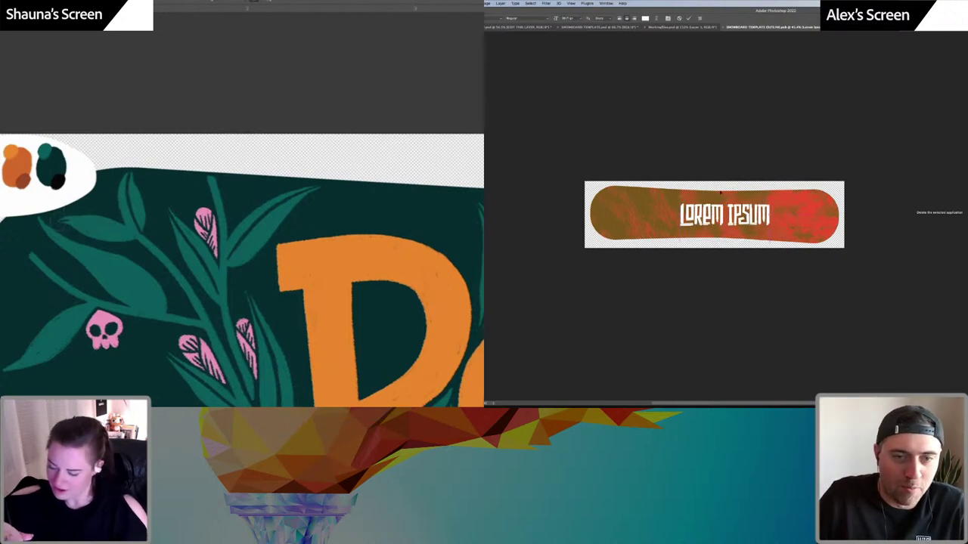
Replace the placeholder wording on the snowboard with MEH-MEHS and commit the text
{"action": "triple_click", "coordinate": [751, 218]}
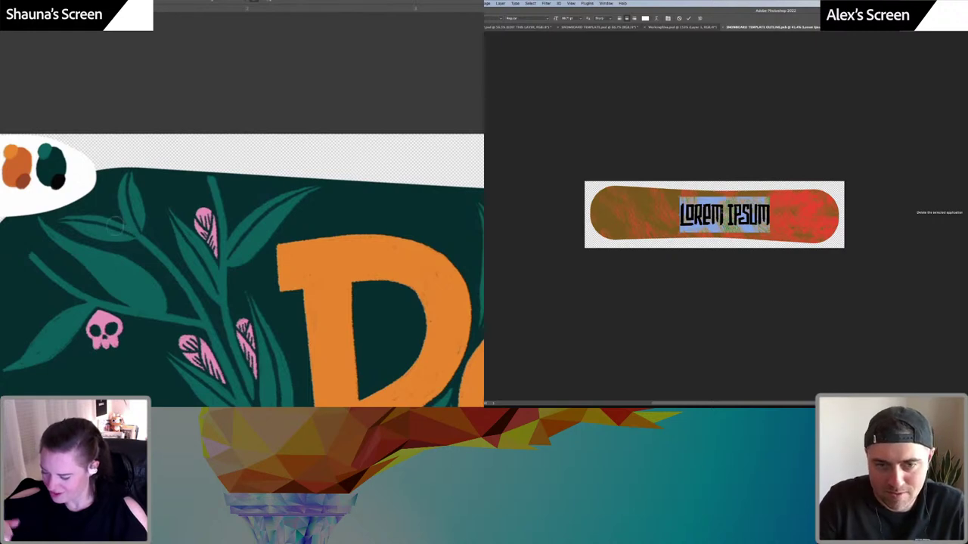
{"action": "type", "text": "MEH IPSUM"}
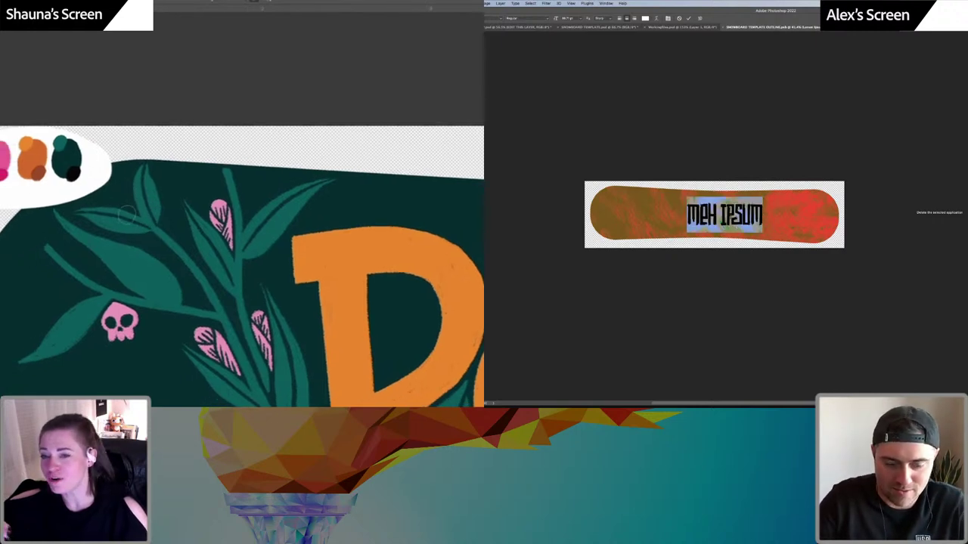
{"action": "key", "text": "BackSpace"}
{"action": "key", "text": "BackSpace"}
{"action": "key", "text": "BackSpace"}
{"action": "key", "text": "BackSpace"}
{"action": "key", "text": "BackSpace"}
{"action": "key", "text": "BackSpace"}
{"action": "type", "text": "MEHS"}
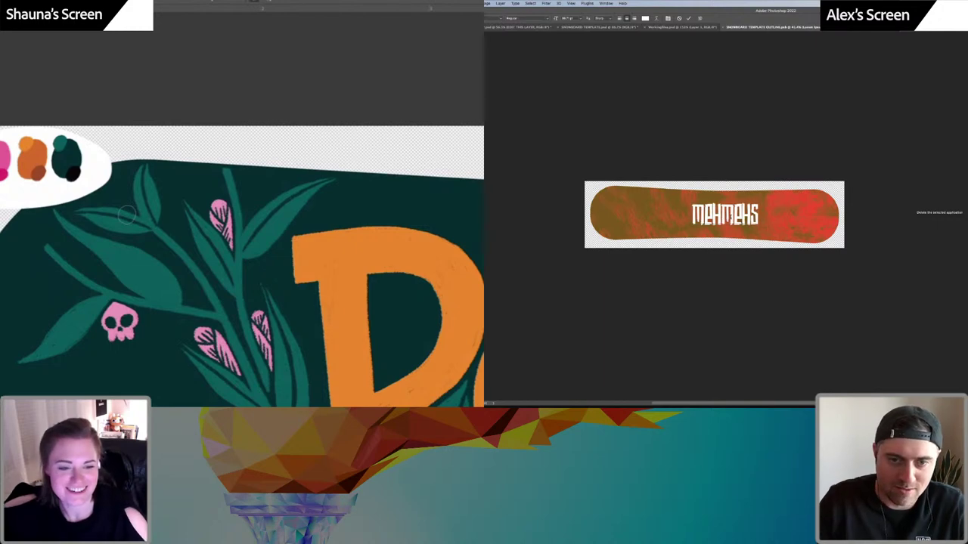
{"action": "key", "text": "Left"}
{"action": "key", "text": "Left"}
{"action": "key", "text": "Left"}
{"action": "key", "text": "Left"}
{"action": "type", "text": "-"}
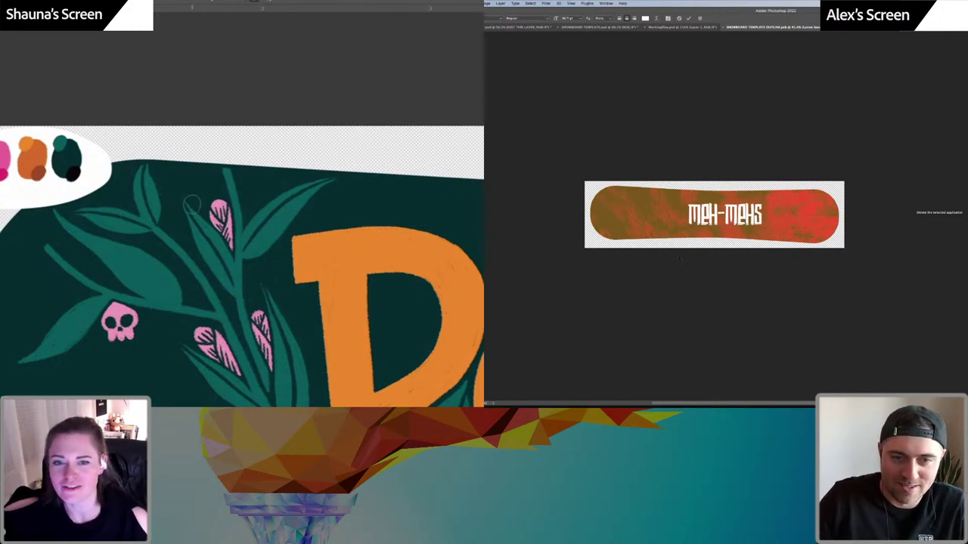
{"action": "key", "text": "super+Return"}
{"action": "key", "text": "v"}
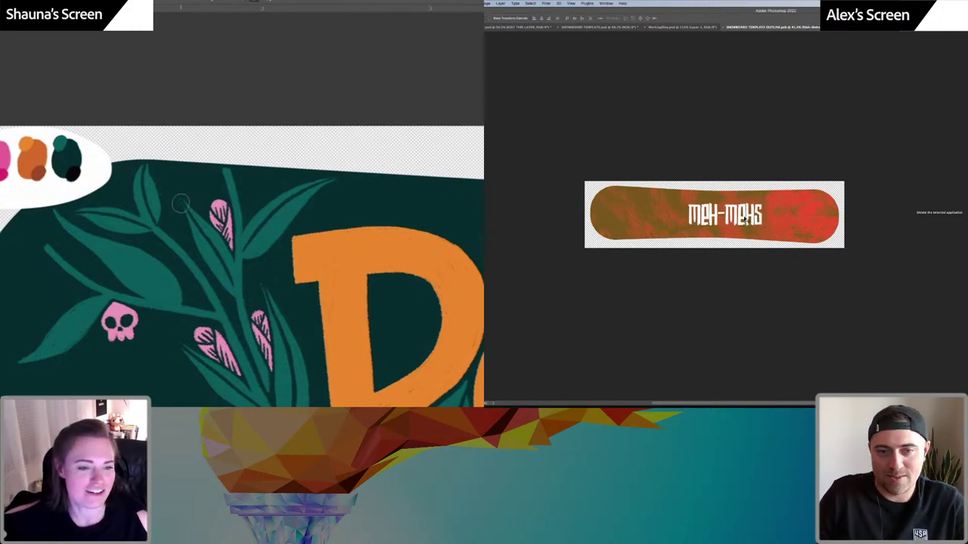
Enlarge the MEH-MEHS text to nearly the full height of the snowboard and centre it on the board
{"action": "left_click_drag", "start_coordinate": [747, 217], "coordinate": [791, 184]}
{"action": "key", "text": "ctrl+t"}
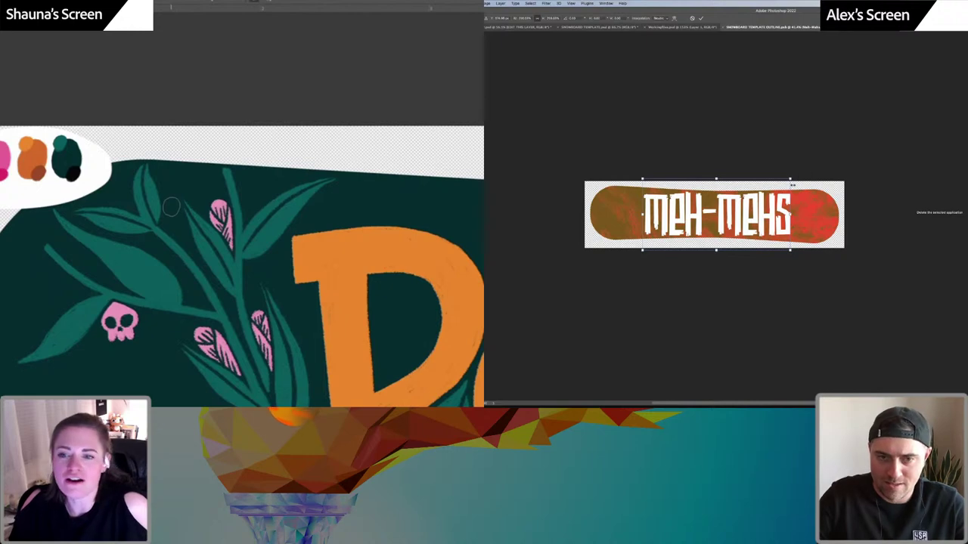
{"action": "key", "text": "Return"}
{"action": "left_click_drag", "start_coordinate": [765, 216], "coordinate": [763, 214]}
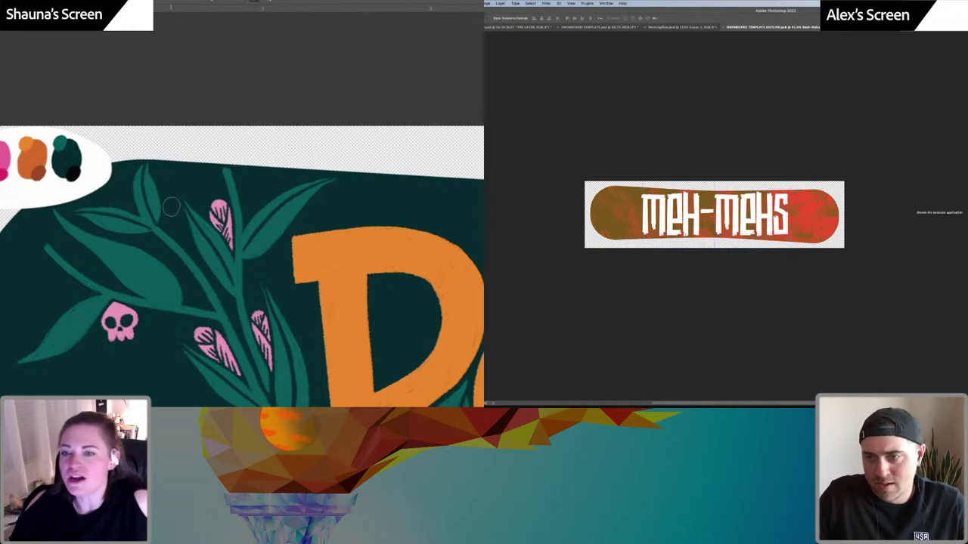
Cycle through the blend modes of the live MEH-MEHS text and choose one that turns it yellow-orange over the texture
{"action": "key", "text": "Delete"}
{"action": "key", "text": "ctrl+z"}
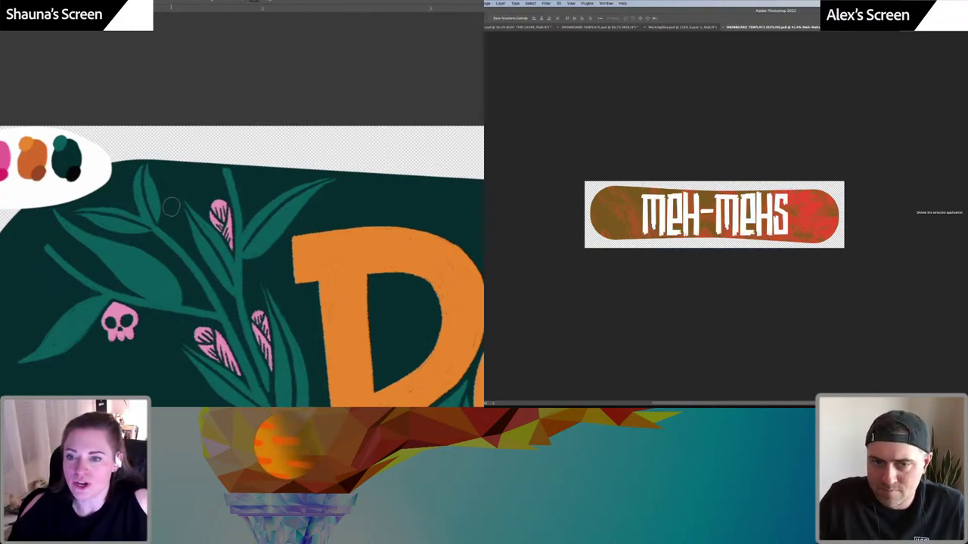
{"action": "key", "text": "ctrl+z"}
{"action": "key", "text": "ctrl+shift+z"}
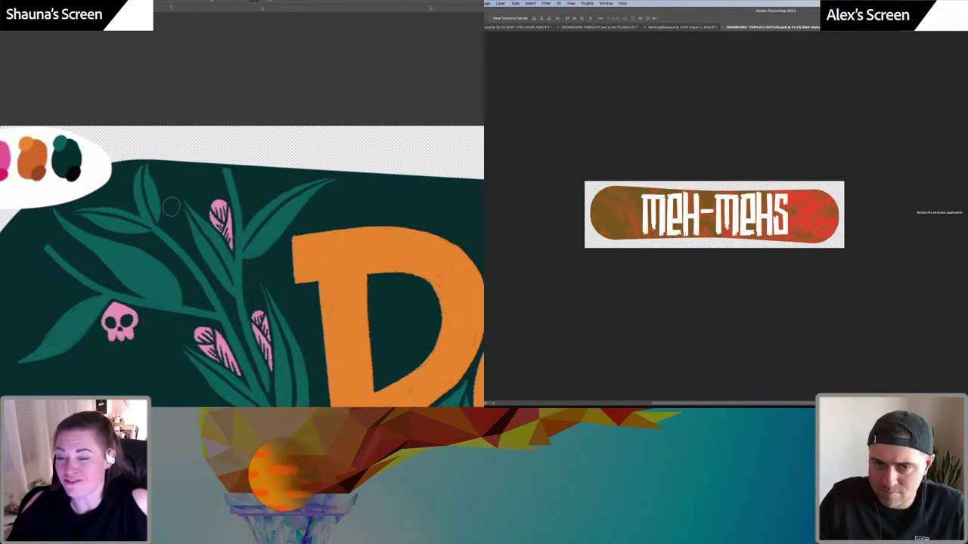
{"action": "key", "text": "ctrl+alt+g"}
{"action": "key", "text": "ctrl+z"}
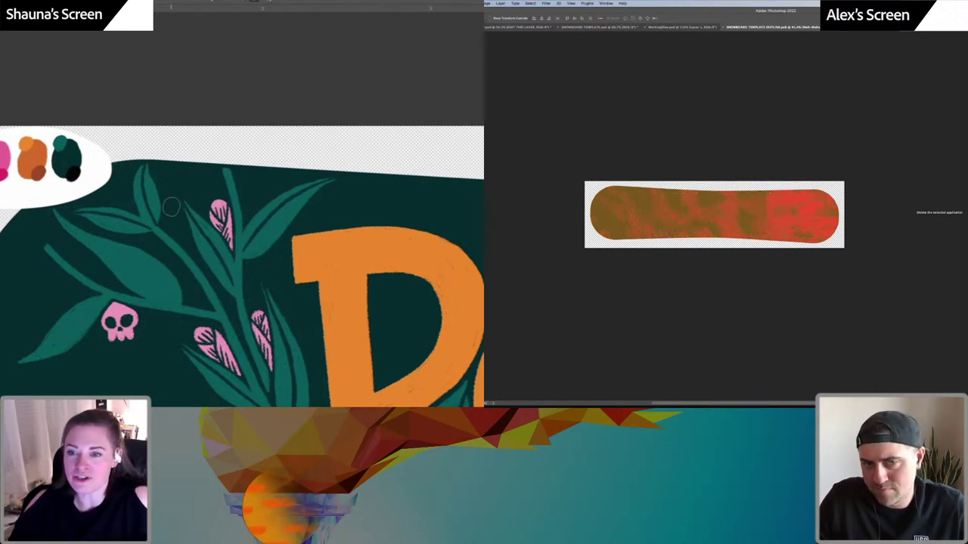
{"action": "key", "text": "ctrl+shift+z"}
{"action": "key", "text": "ctrl+z"}
{"action": "key", "text": "ctrl+shift+z"}
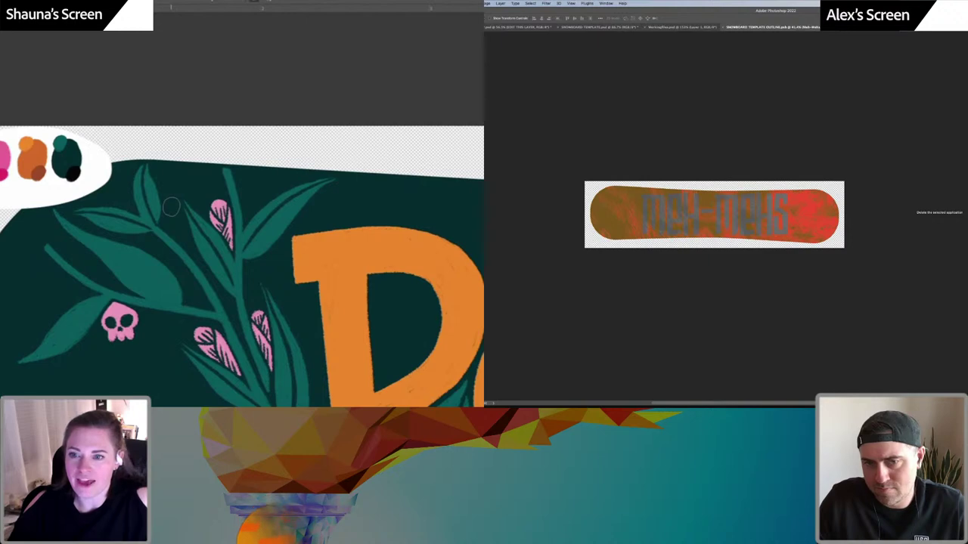
{"action": "key", "text": "ctrl+shift+z"}
{"action": "key", "text": "ctrl+z"}
{"action": "key", "text": "ctrl+shift+z"}
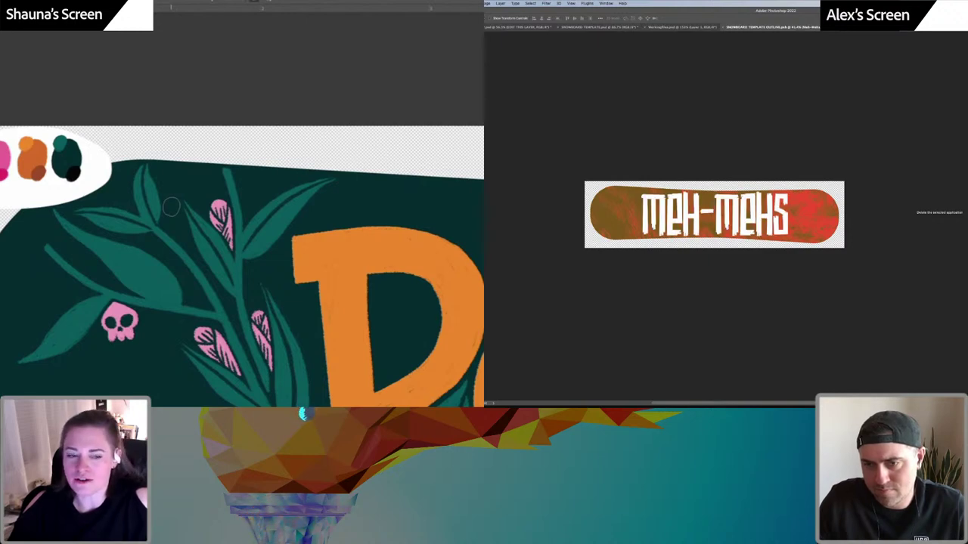
{"action": "key", "text": "shift+plus"}
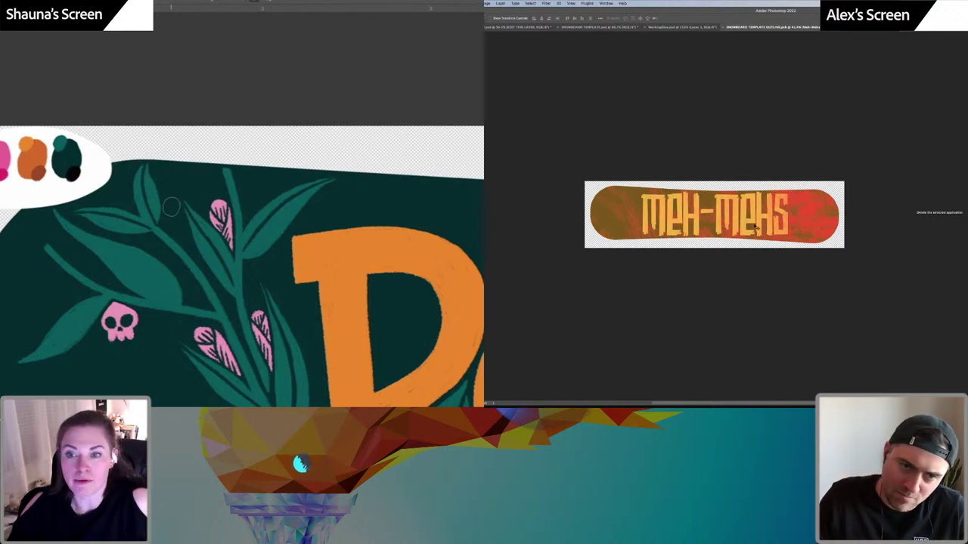
{"action": "left_click_drag", "start_coordinate": [755, 227], "coordinate": [758, 227]}
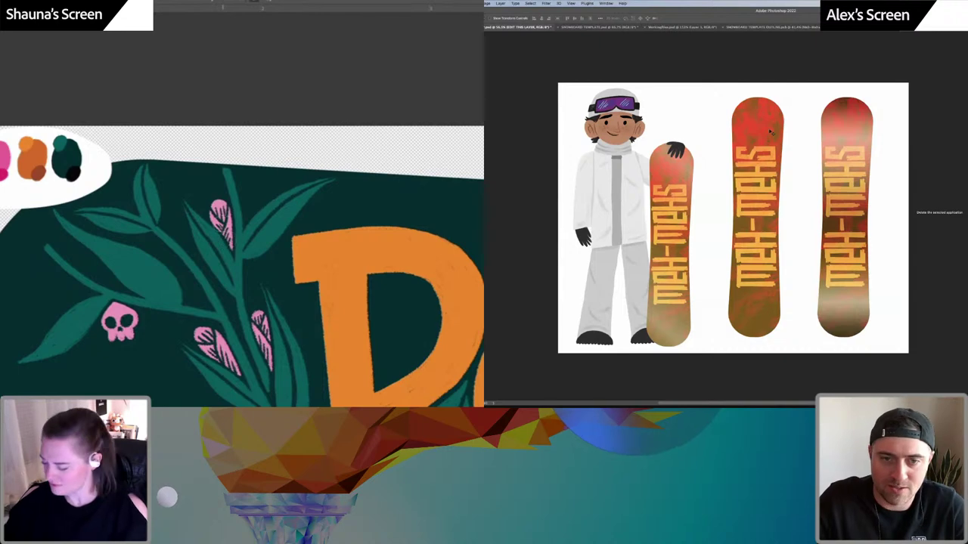
Compare the MEH-MEHS snowboard mockup with the character sheet and its color palette
{"action": "left_click", "coordinate": [747, 28]}
{"action": "left_click", "coordinate": [656, 28]}
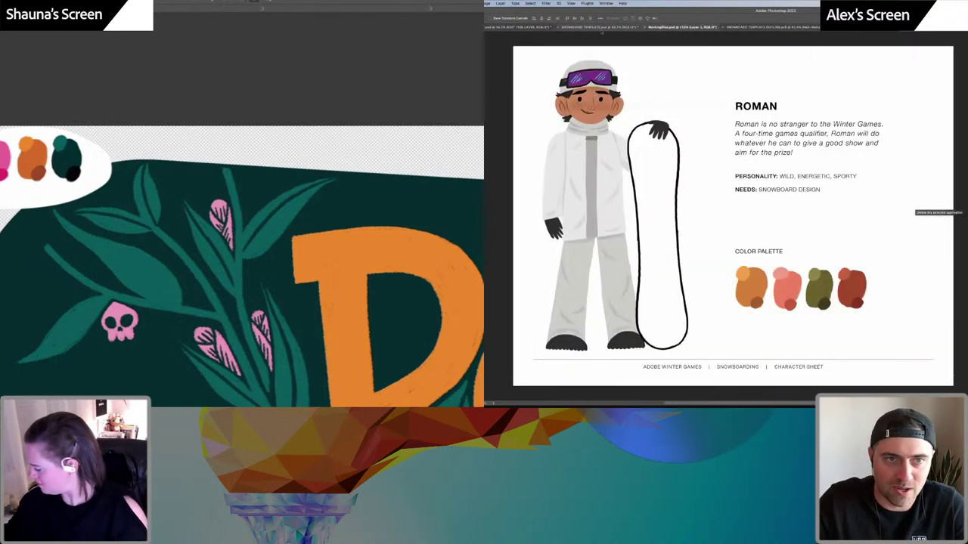
{"action": "left_click", "coordinate": [594, 28]}
{"action": "left_click", "coordinate": [522, 27]}
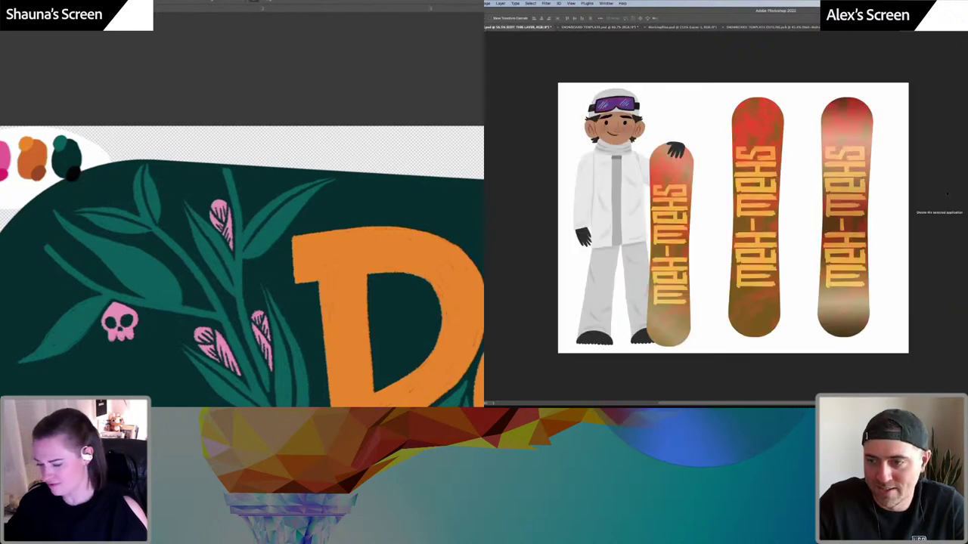
Shrink the color swatch palette beside the Pathfinder board's rounded end and remove it from the artwork
{"action": "key", "text": "ctrl+t"}
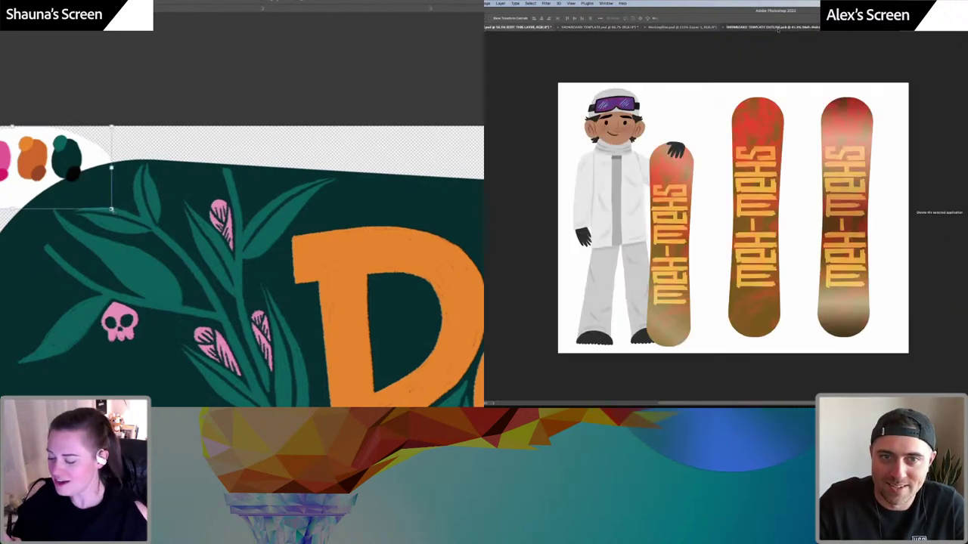
{"action": "left_click", "coordinate": [768, 28]}
{"action": "left_click_drag", "start_coordinate": [112, 210], "coordinate": [50, 170]}
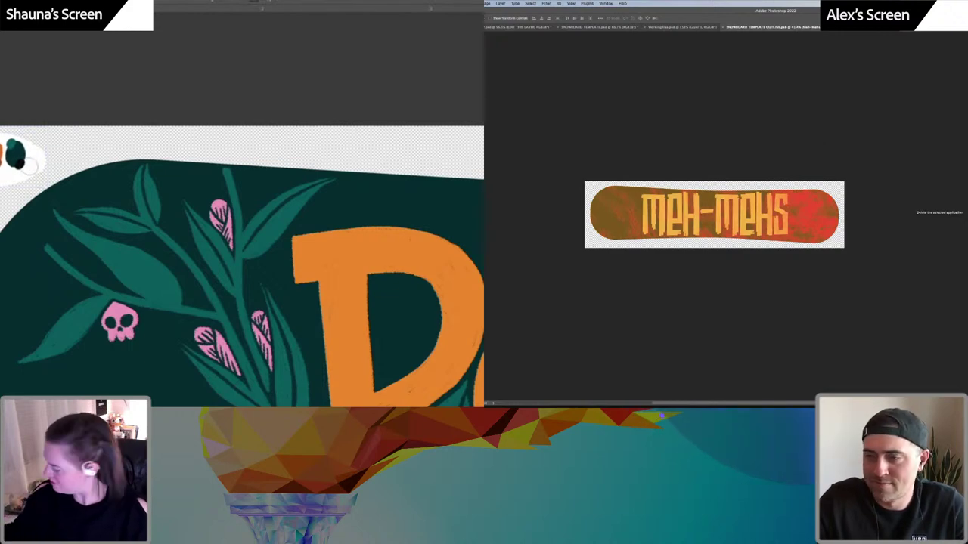
{"action": "key", "text": "Delete"}
Review the Pathfinder artwork up close in SAGE-SNOWBOARD-MOCKUP.psd, and return to SNOWBOARD TEMPLATE OUTLINE.psb
{"action": "left_click", "coordinate": [174, 0]}
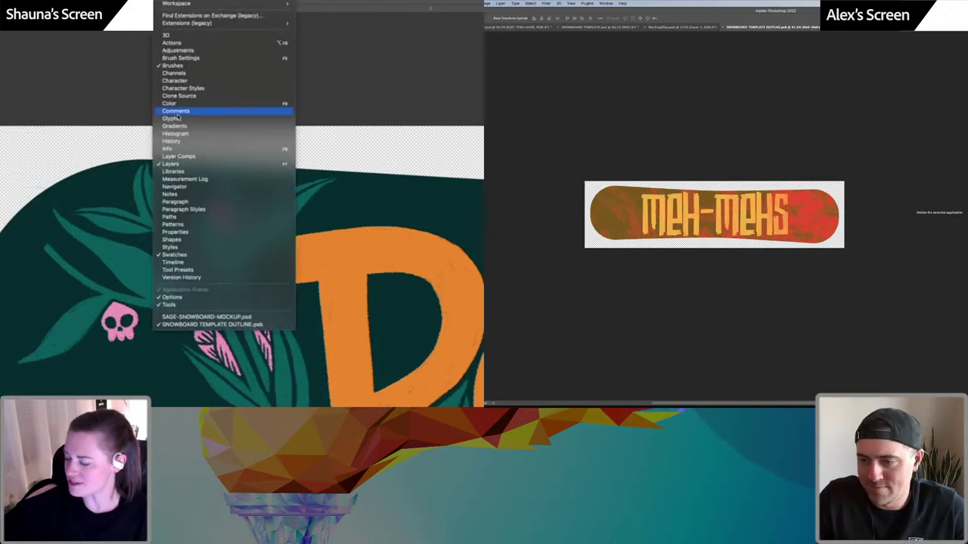
{"action": "left_click", "coordinate": [220, 319]}
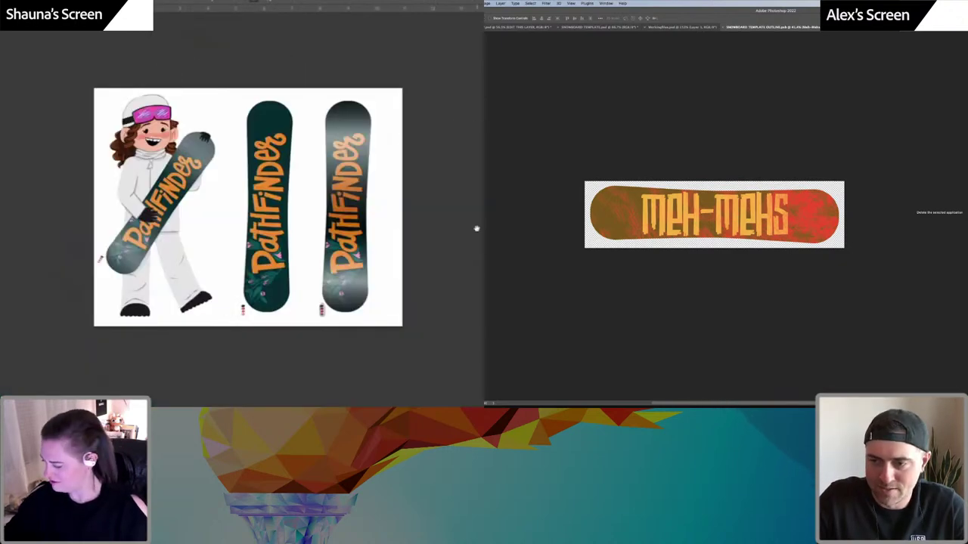
{"action": "left_click_drag", "start_coordinate": [477, 229], "coordinate": [467, 217]}
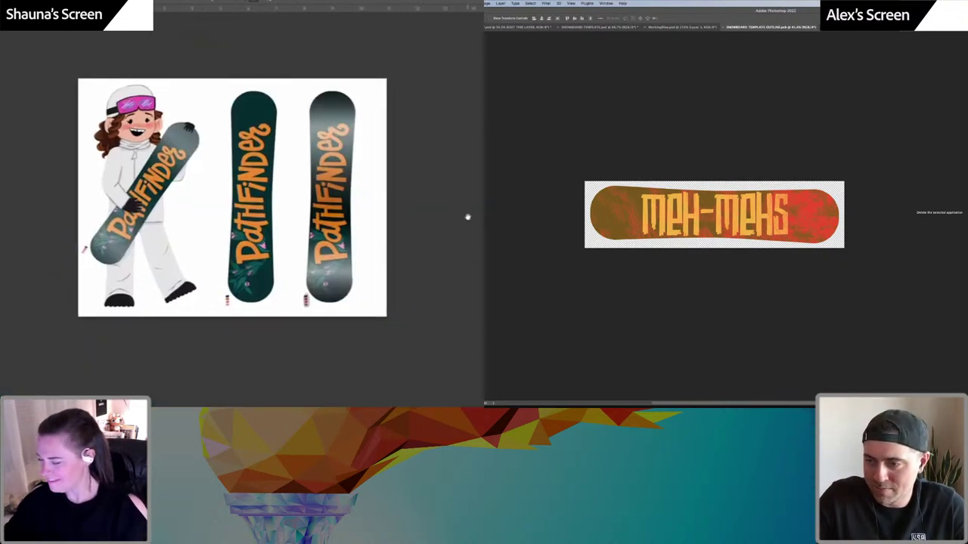
{"action": "scroll", "coordinate": [468, 218], "scroll_direction": "up", "scroll_amount": 1}
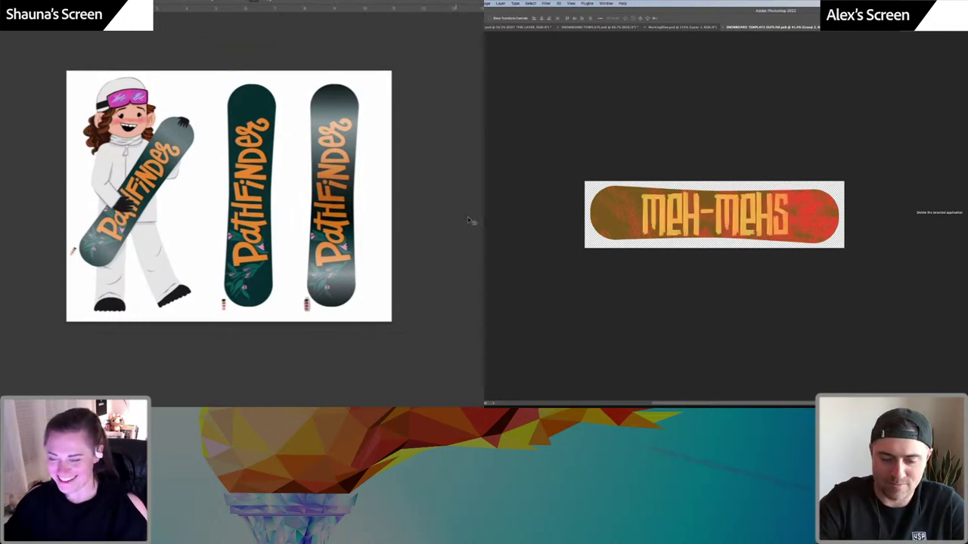
{"action": "scroll", "coordinate": [463, 257], "scroll_direction": "up", "scroll_amount": 2}
{"action": "left_click", "coordinate": [163, 0]}
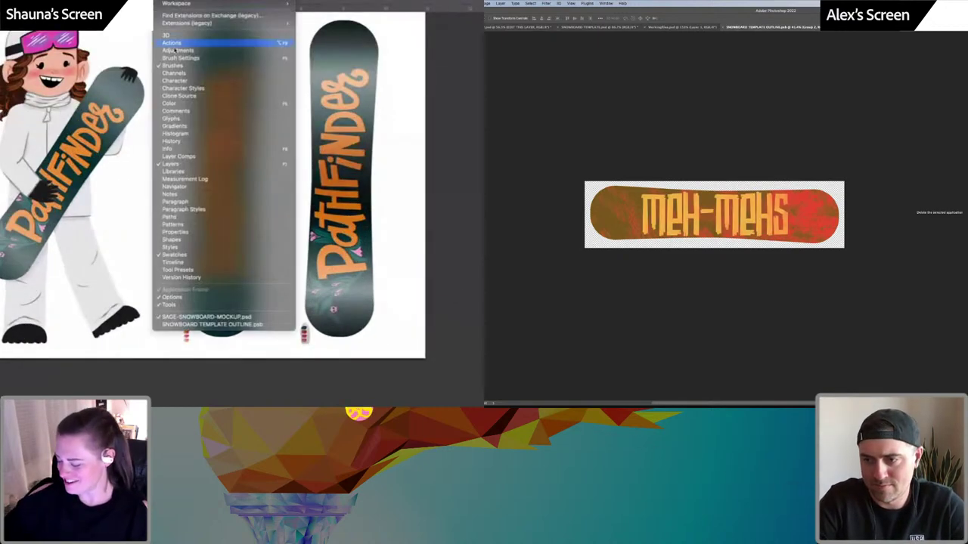
{"action": "left_click", "coordinate": [202, 326]}
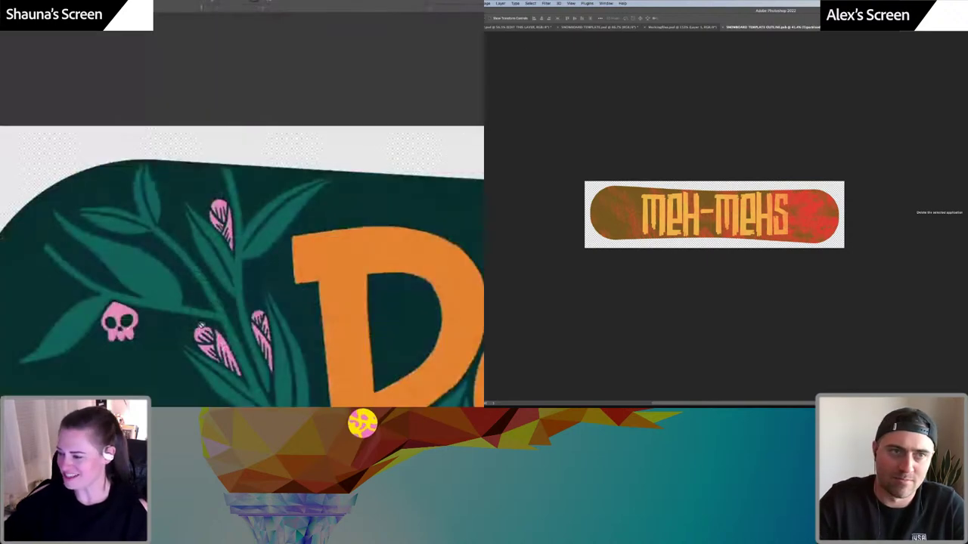
Check the MEH-MEHS and Pathfinder designs on their character mockups, and return to both snowboard artwork files
{"action": "left_click", "coordinate": [501, 28]}
{"action": "left_click", "coordinate": [167, 1]}
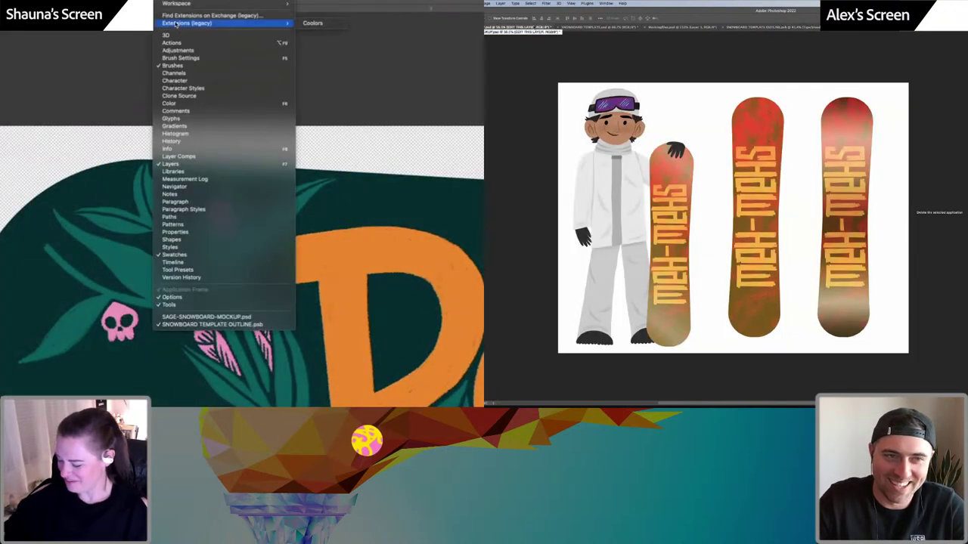
{"action": "left_click", "coordinate": [204, 317]}
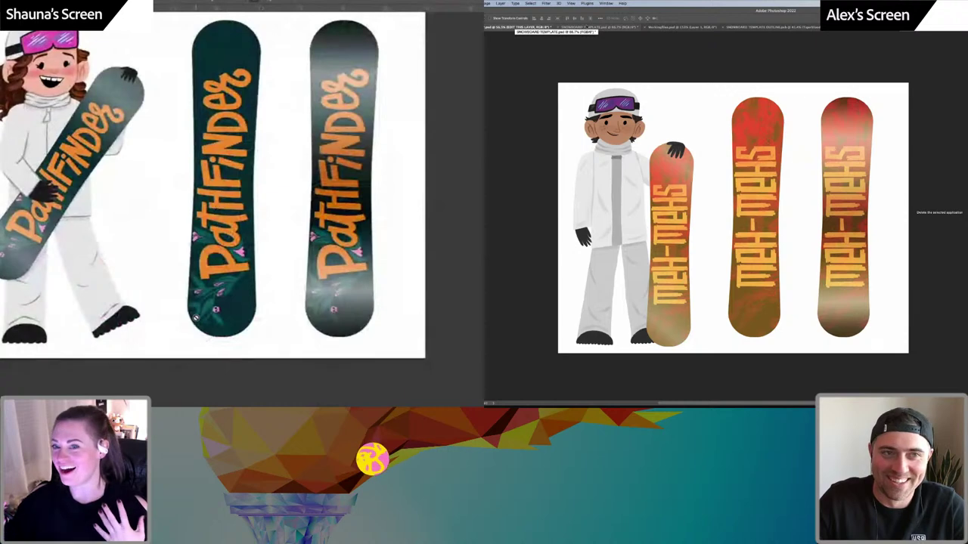
{"action": "left_click", "coordinate": [587, 27]}
{"action": "left_click", "coordinate": [526, 27]}
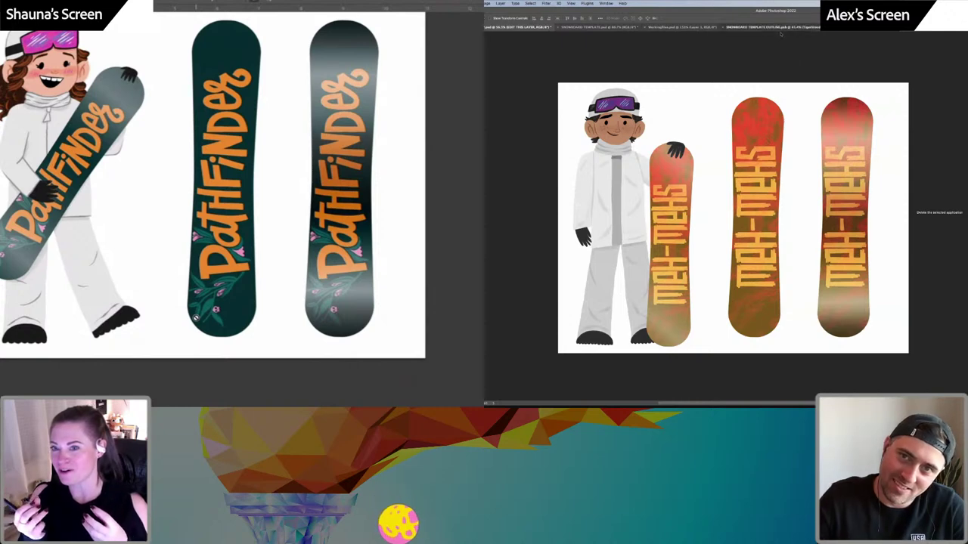
{"action": "left_click", "coordinate": [778, 28]}
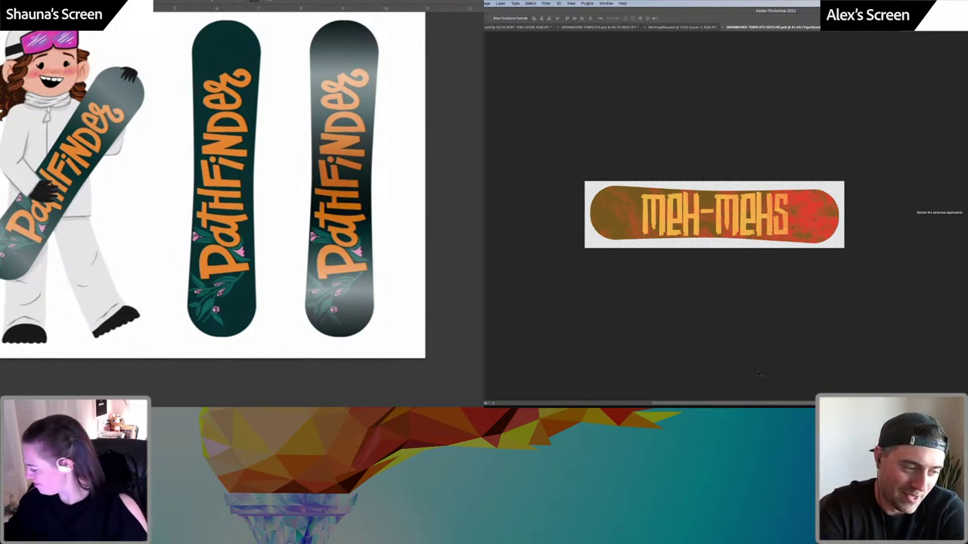
{"action": "left_click", "coordinate": [193, 10]}
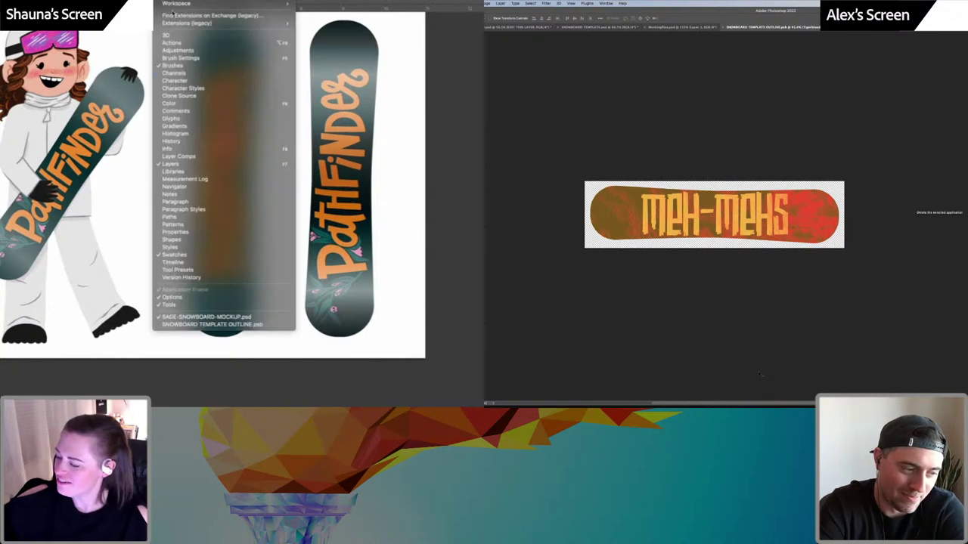
{"action": "left_click", "coordinate": [206, 325]}
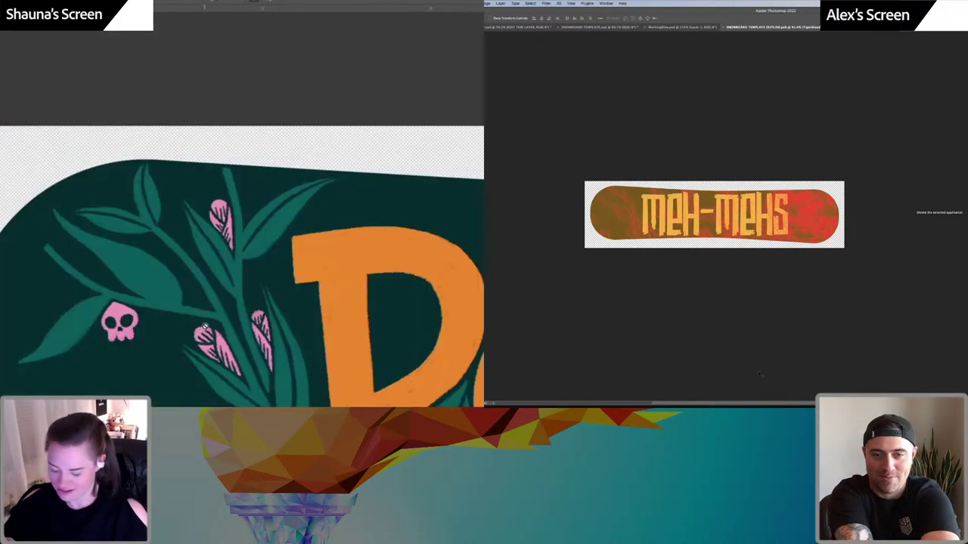
Paint a long curved green stem below the skull toward the Pathfinder board's rounded end, and undo the last stroke
{"action": "left_click_drag", "start_coordinate": [254, 273], "coordinate": [252, 179]}
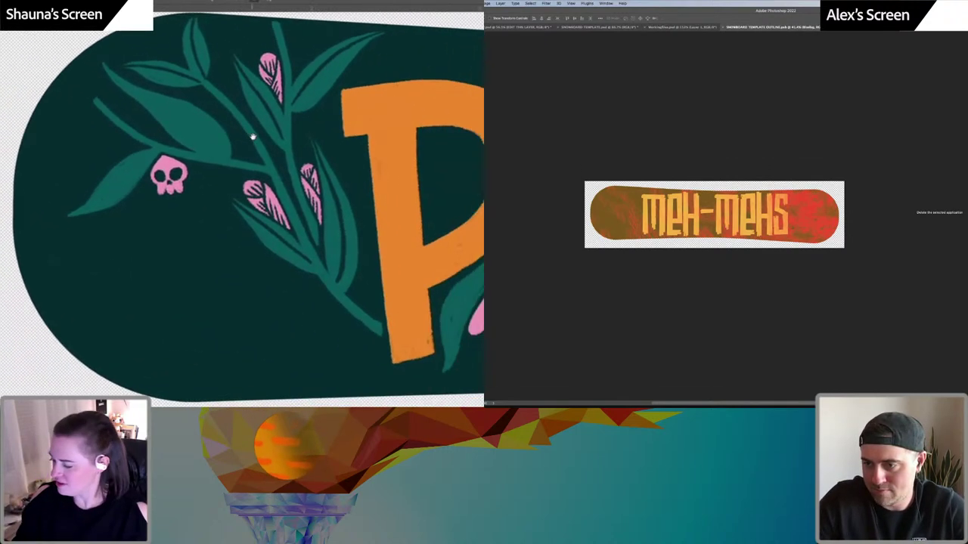
{"action": "mouse_move", "coordinate": [199, 167]}
{"action": "left_mouse_down"}
{"action": "mouse_move", "coordinate": [101, 260]}
{"action": "mouse_move", "coordinate": [18, 291]}
{"action": "left_mouse_up"}
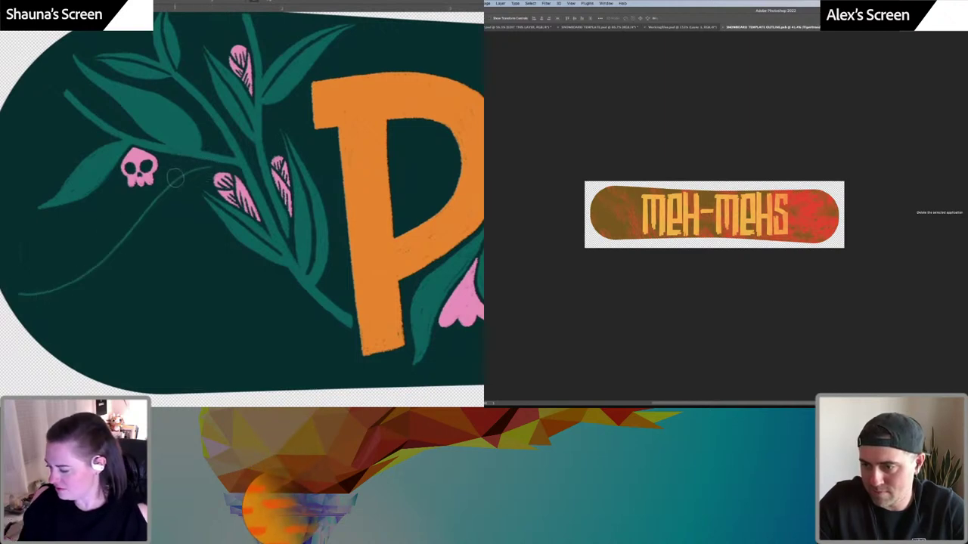
{"action": "left_click_drag", "start_coordinate": [212, 167], "coordinate": [67, 271]}
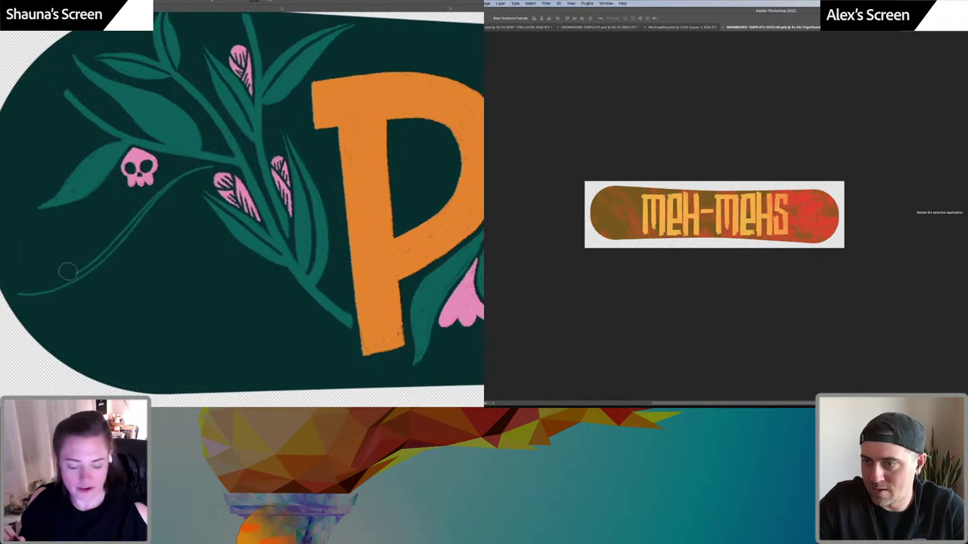
{"action": "key", "text": "ctrl+z"}
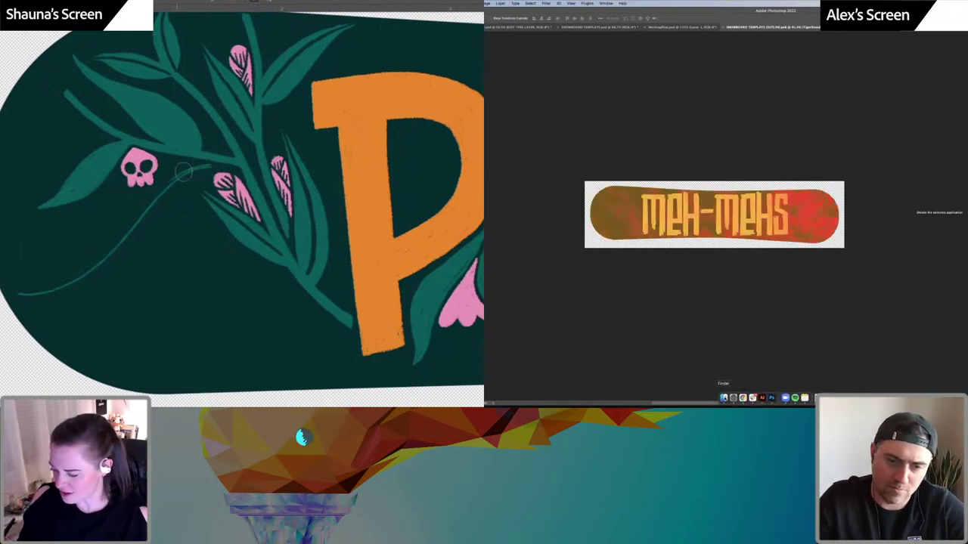
Browse the Abstract folder's photos in Finder and place the purple photo with black wave shapes in the MEH-MEHS artwork
{"action": "left_click", "coordinate": [725, 398]}
{"action": "key", "text": "Down"}
{"action": "key", "text": "Down"}
{"action": "key", "text": "Down"}
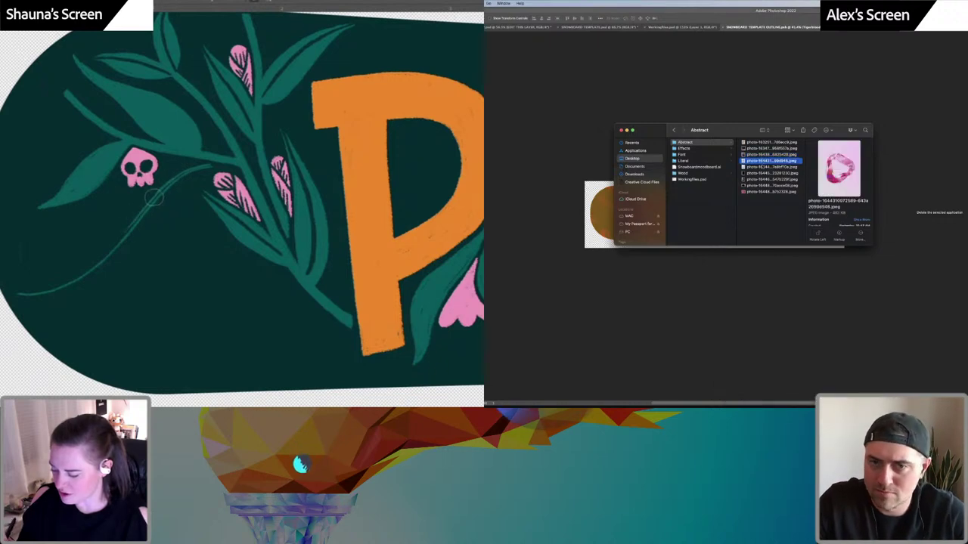
{"action": "key", "text": "Down"}
{"action": "key", "text": "Down"}
{"action": "key", "text": "Down"}
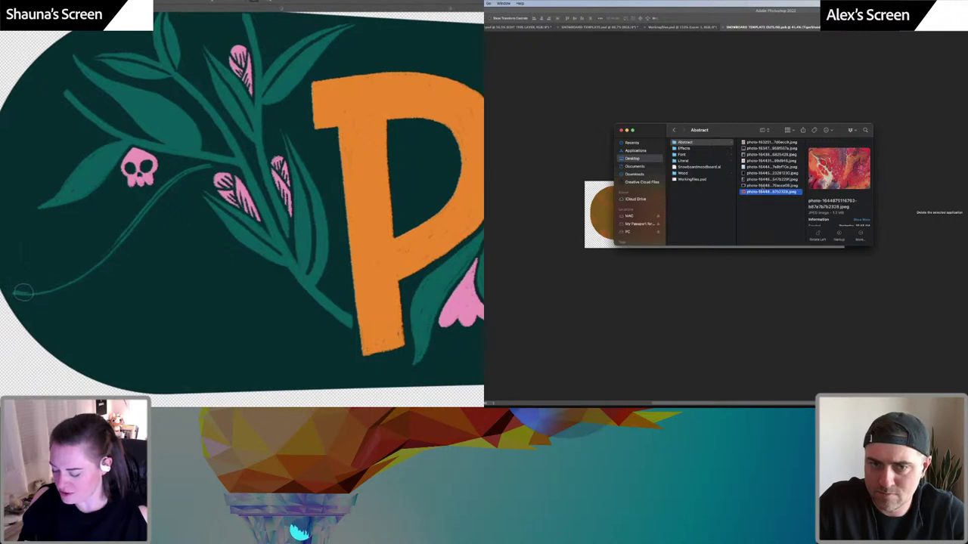
{"action": "key", "text": "Up"}
{"action": "left_click_drag", "start_coordinate": [760, 185], "coordinate": [587, 212]}
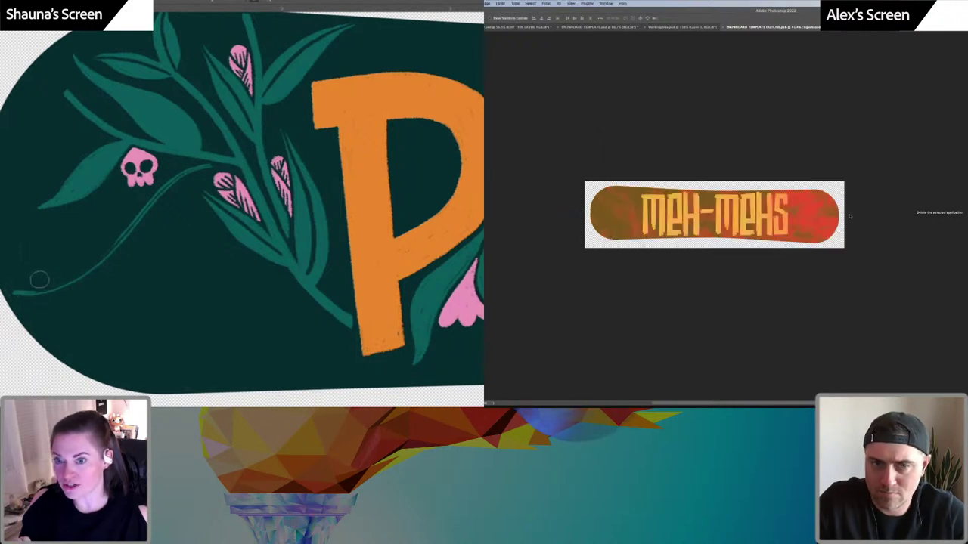
Scale the placed purple photo to about the board's length, rotate it a quarter turn and position it over the board's olive end
{"action": "left_click_drag", "start_coordinate": [764, 181], "coordinate": [886, 176]}
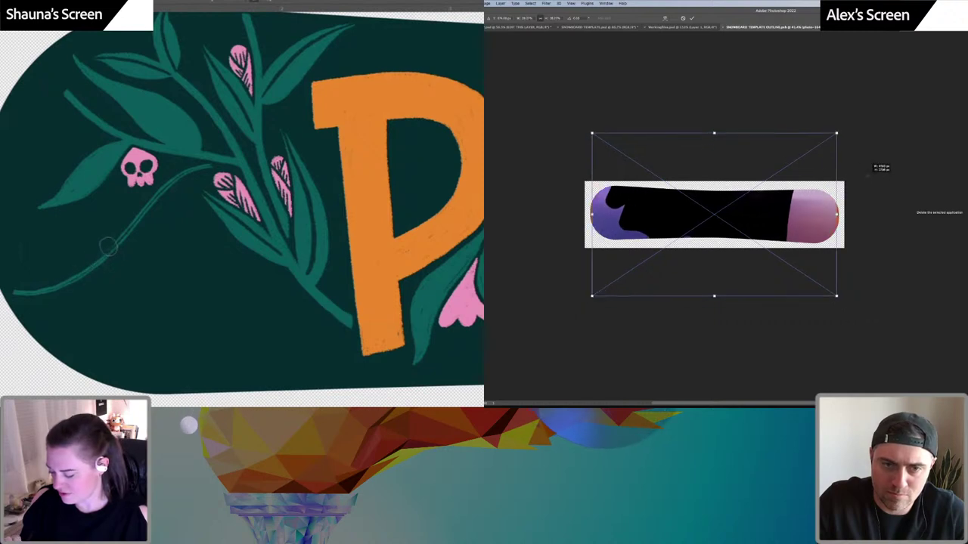
{"action": "mouse_move", "coordinate": [863, 249]}
{"action": "left_mouse_down"}
{"action": "mouse_move", "coordinate": [747, 306]}
{"action": "mouse_move", "coordinate": [692, 300]}
{"action": "left_mouse_up"}
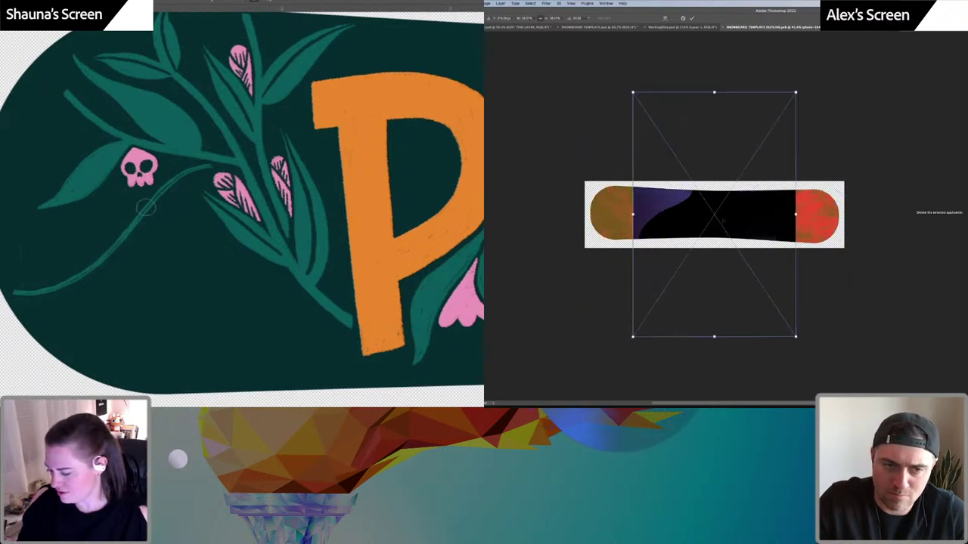
{"action": "left_click_drag", "start_coordinate": [730, 217], "coordinate": [703, 309]}
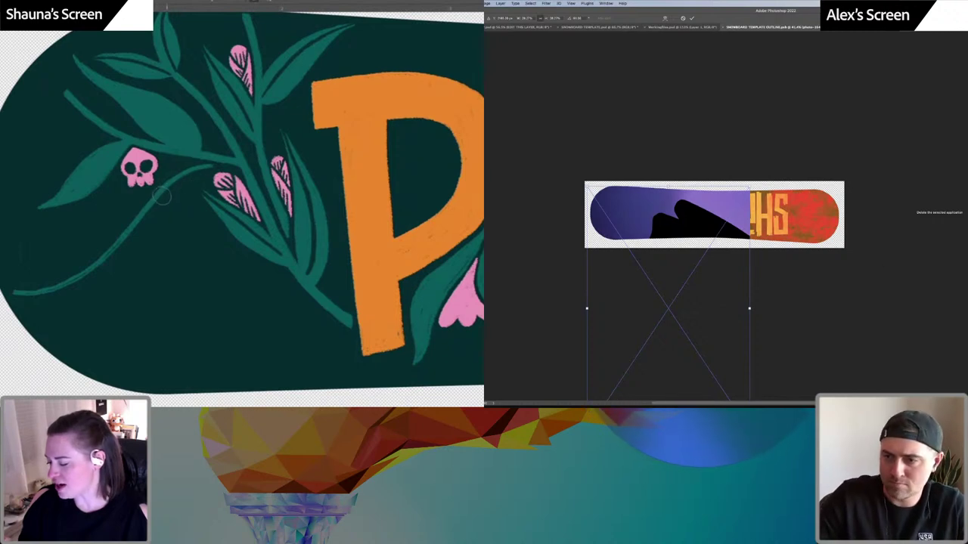
{"action": "key", "text": "Return"}
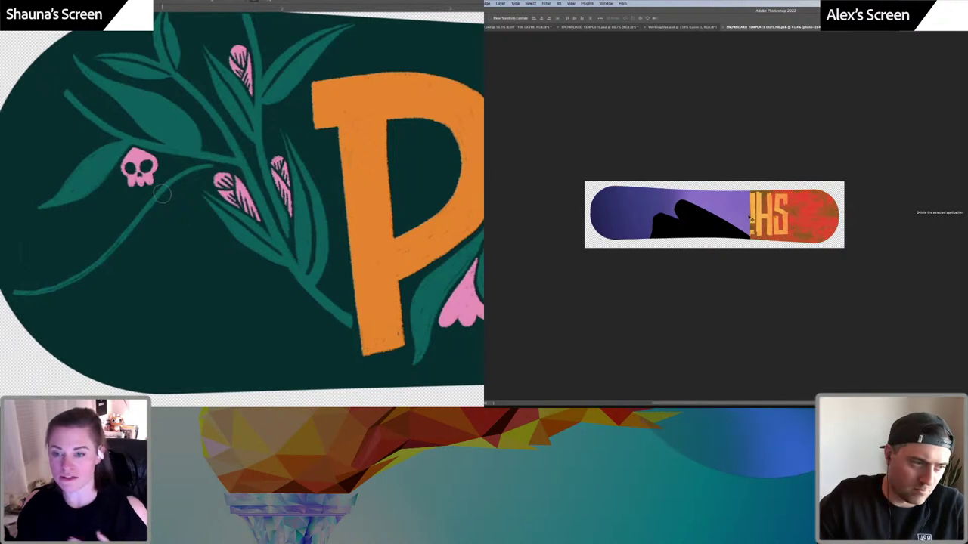
Duplicate the purple photo toward the board's red end, and delete both copies
{"action": "left_click_drag", "start_coordinate": [786, 229], "coordinate": [841, 218]}
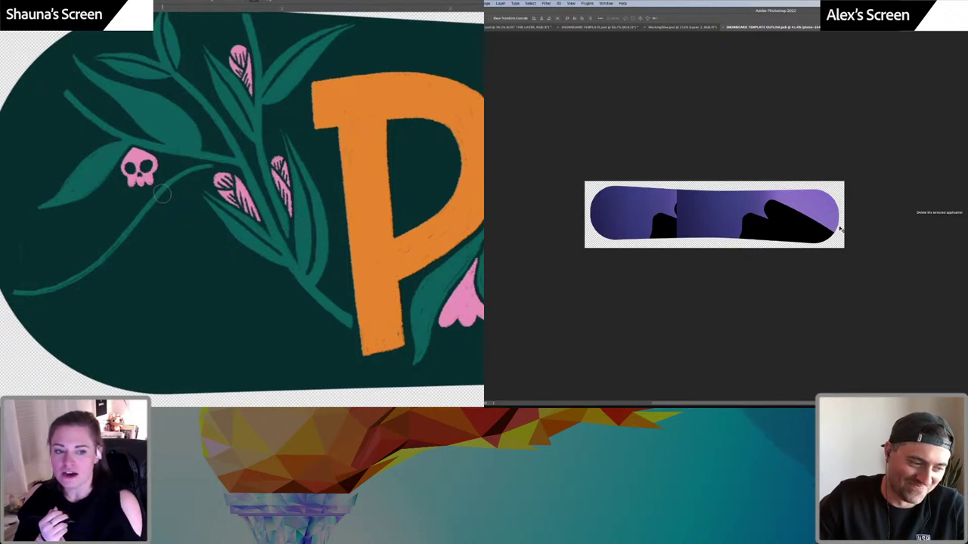
{"action": "key", "text": "ctrl+t"}
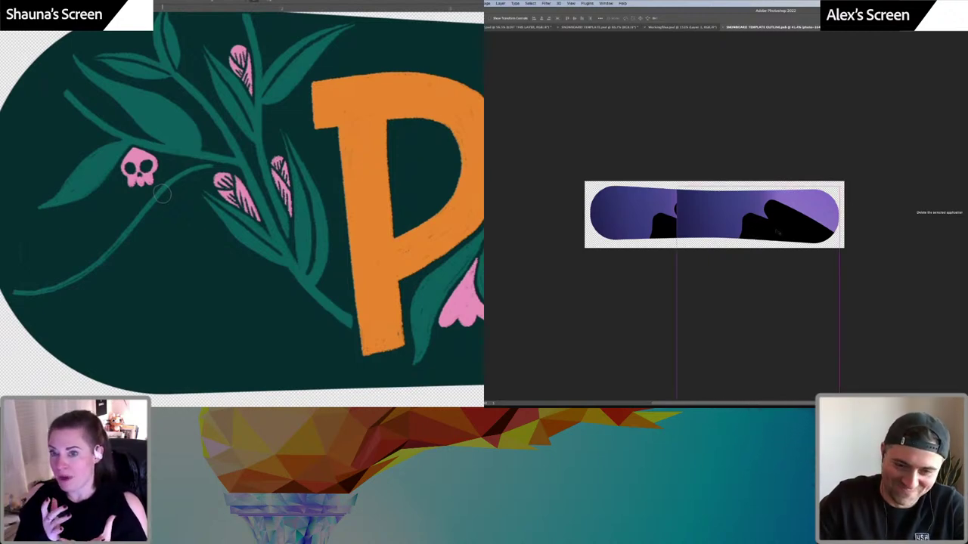
{"action": "left_click_drag", "start_coordinate": [831, 186], "coordinate": [855, 182]}
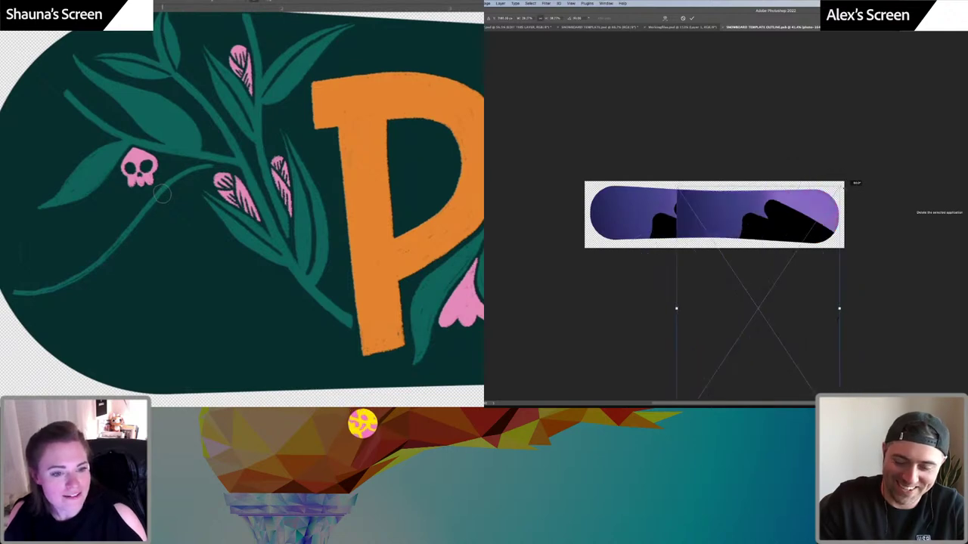
{"action": "key", "text": "Return"}
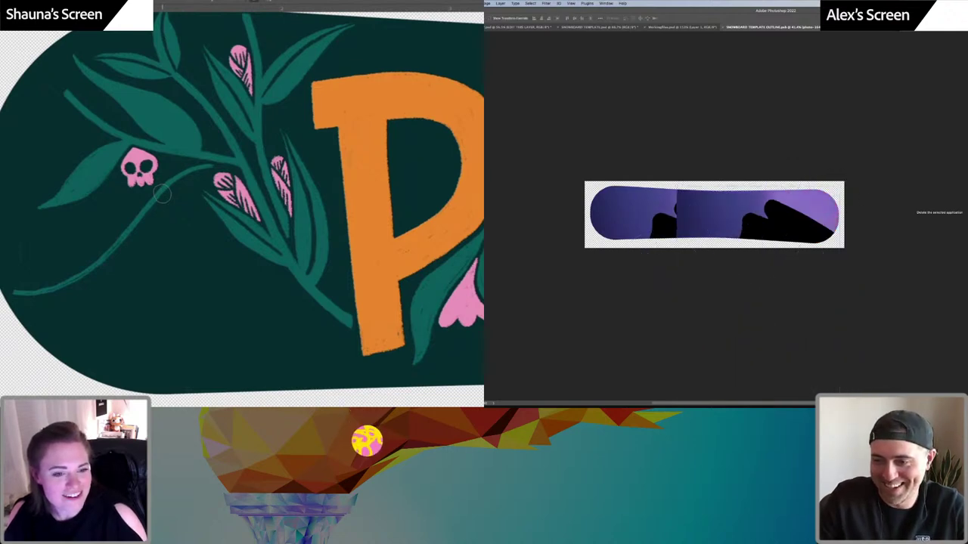
{"action": "key", "text": "Delete"}
{"action": "key", "text": "Delete"}
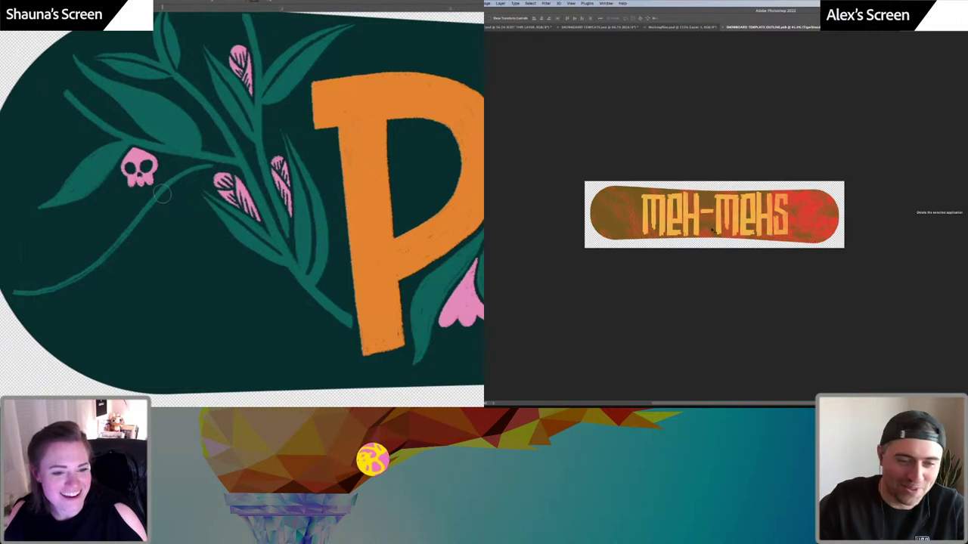
Toggle the MEH-MEHS artwork's visibility to compare the design with the blank white board
{"action": "scroll", "coordinate": [680, 187], "scroll_direction": "up", "scroll_amount": 6}
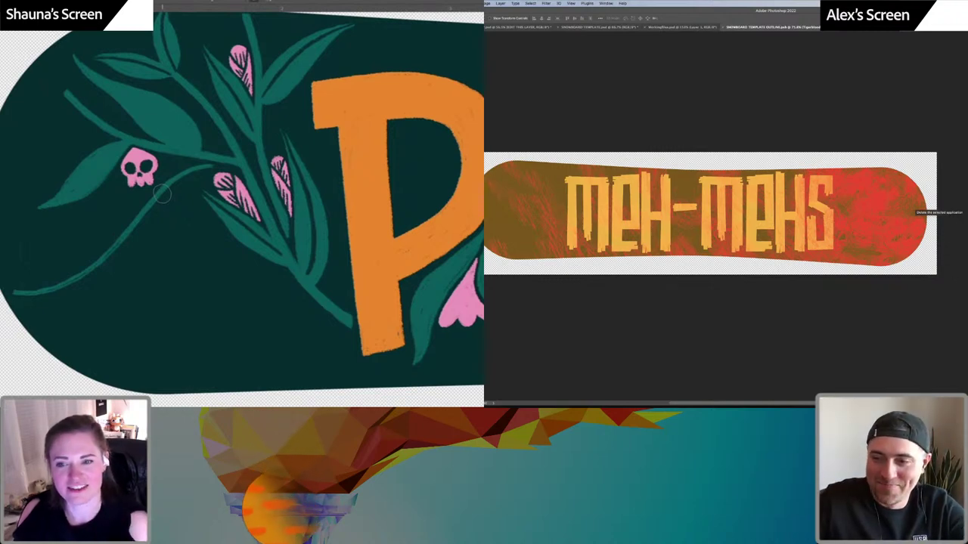
{"action": "key", "text": "super+comma"}
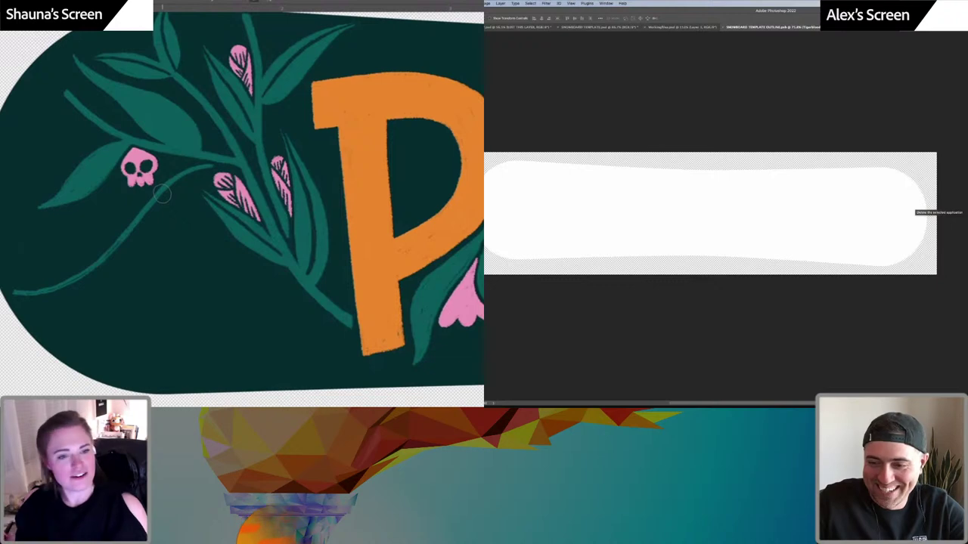
{"action": "key", "text": "super+comma"}
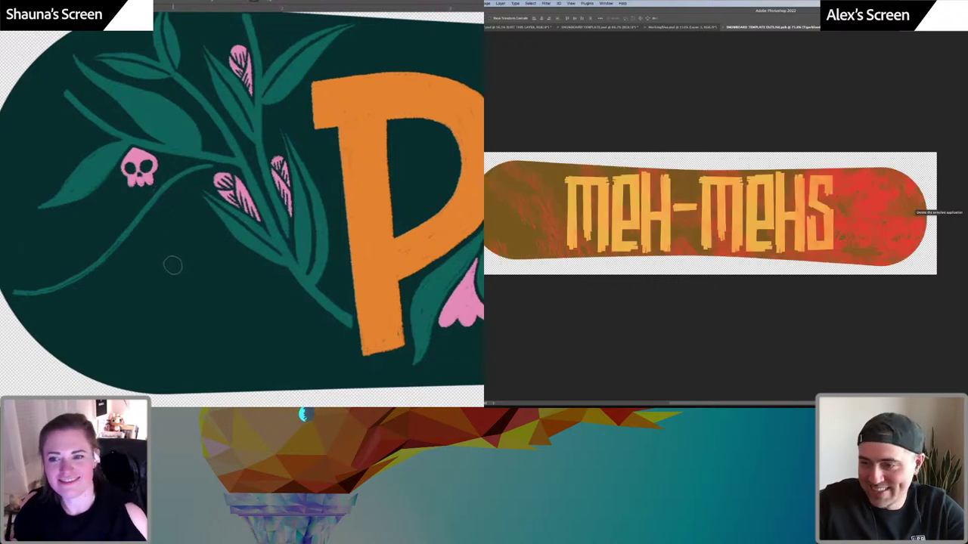
{"action": "key", "text": "super+comma"}
{"action": "key", "text": "super+comma"}
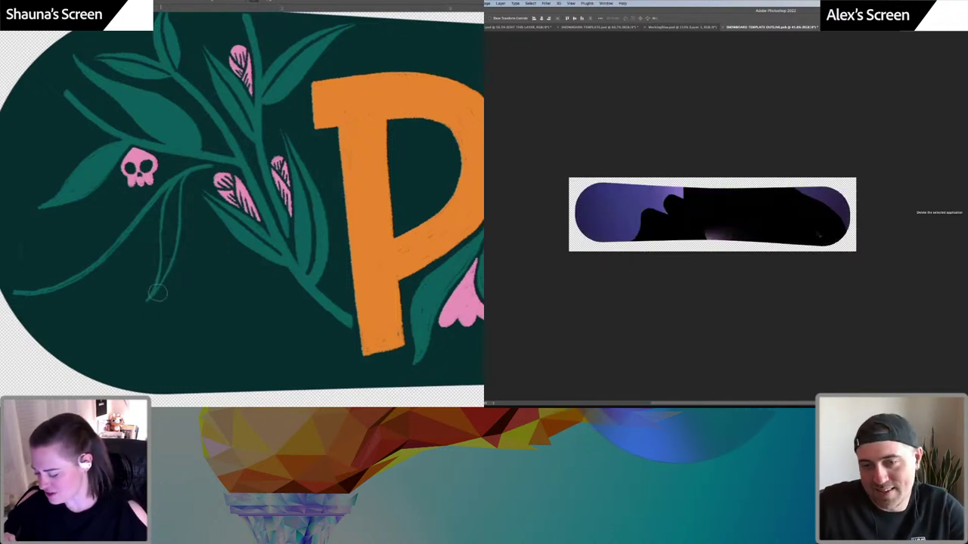
Switch to Illustrator, copy a heavy serif Lorem Ipsum sample beside the Mehmehs lettering trials, and select its text to check the font
{"action": "left_click_drag", "start_coordinate": [705, 218], "coordinate": [773, 384]}
{"action": "mouse_move", "coordinate": [772, 399]}
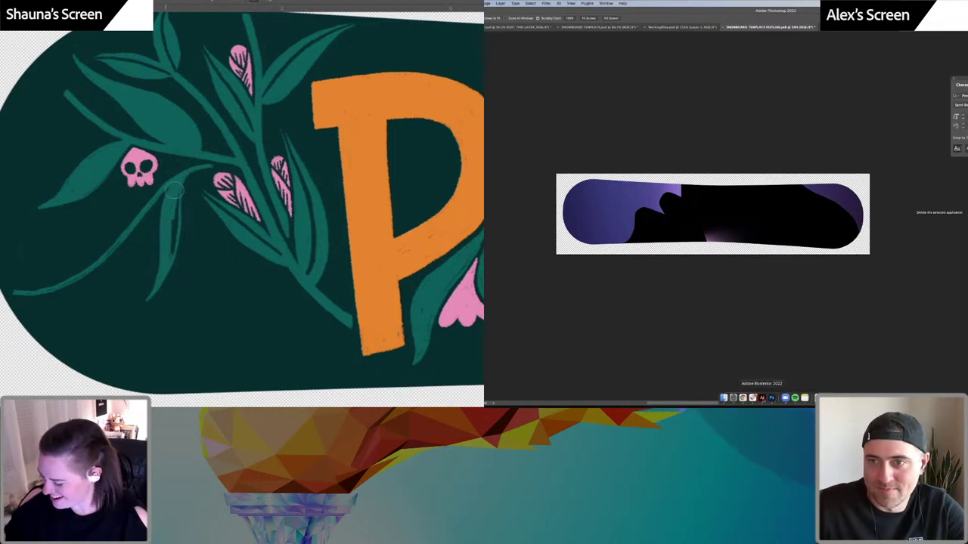
{"action": "left_click", "coordinate": [762, 397]}
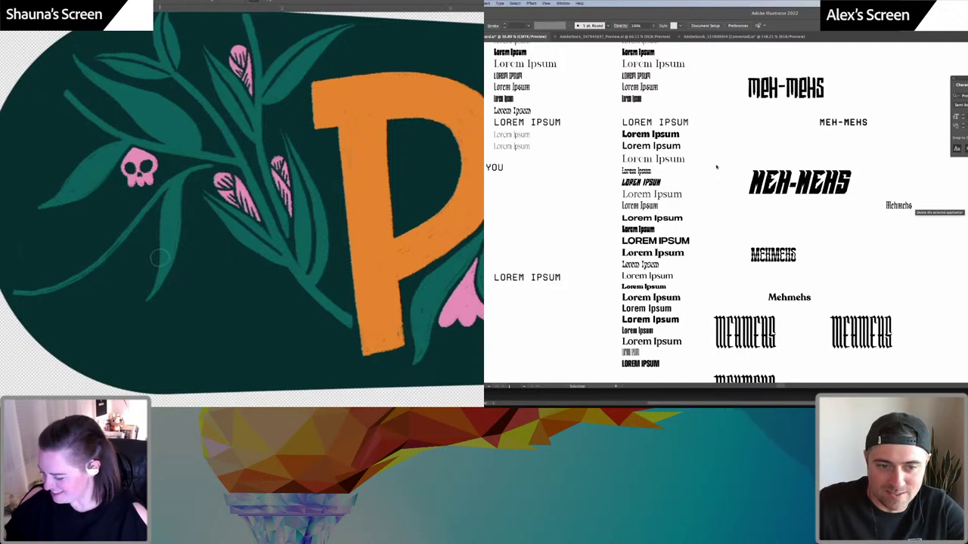
{"action": "scroll", "coordinate": [716, 167], "scroll_direction": "down", "scroll_amount": 2}
{"action": "left_click_drag", "start_coordinate": [665, 262], "coordinate": [883, 263]}
{"action": "triple_click", "coordinate": [881, 262]}
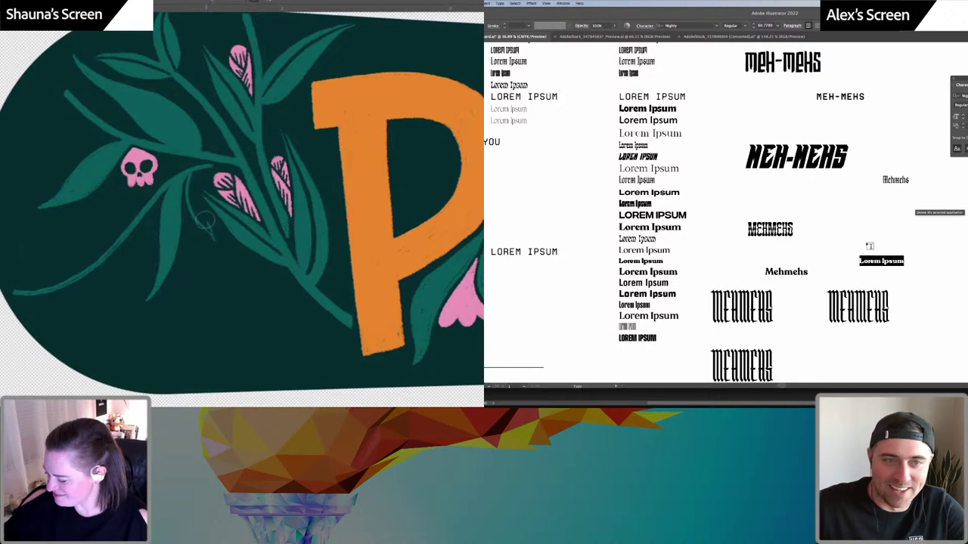
{"action": "left_click", "coordinate": [680, 25]}
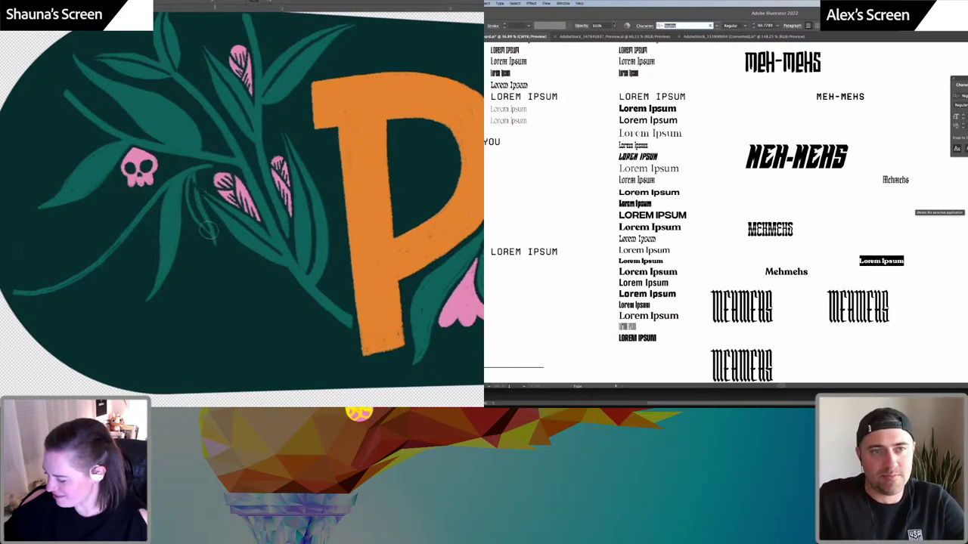
{"action": "left_click", "coordinate": [717, 25]}
{"action": "left_click", "coordinate": [716, 26]}
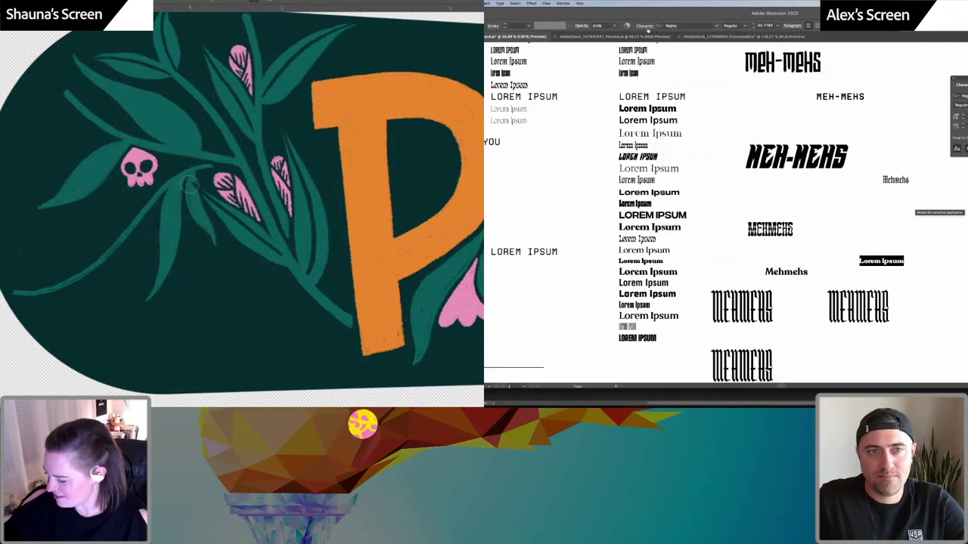
Review the full Pathfinder board with its new leaves, and bring up the Abstract photo folder in Finder
{"action": "left_click_drag", "start_coordinate": [382, 204], "coordinate": [401, 183]}
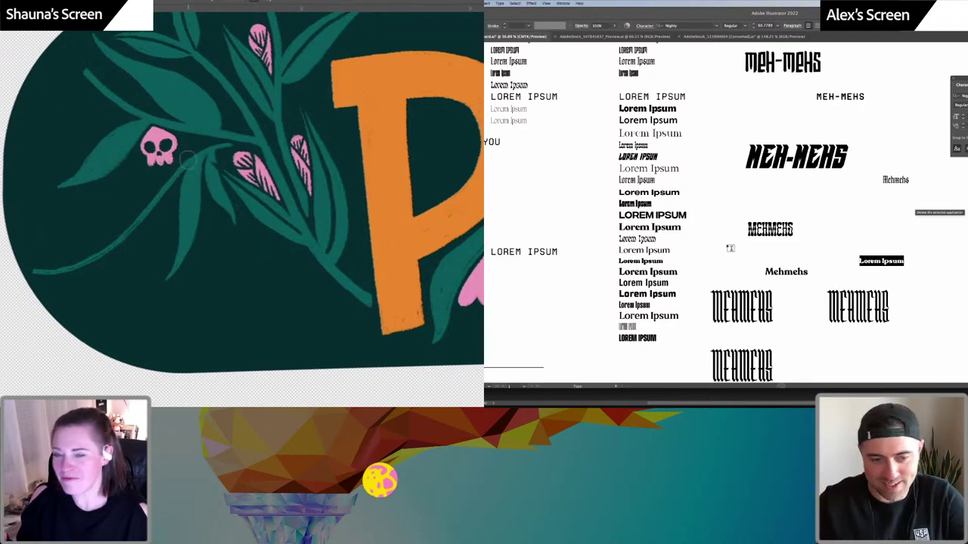
{"action": "key", "text": "ctrl+minus"}
{"action": "key", "text": "ctrl+minus"}
{"action": "left_click", "coordinate": [724, 398]}
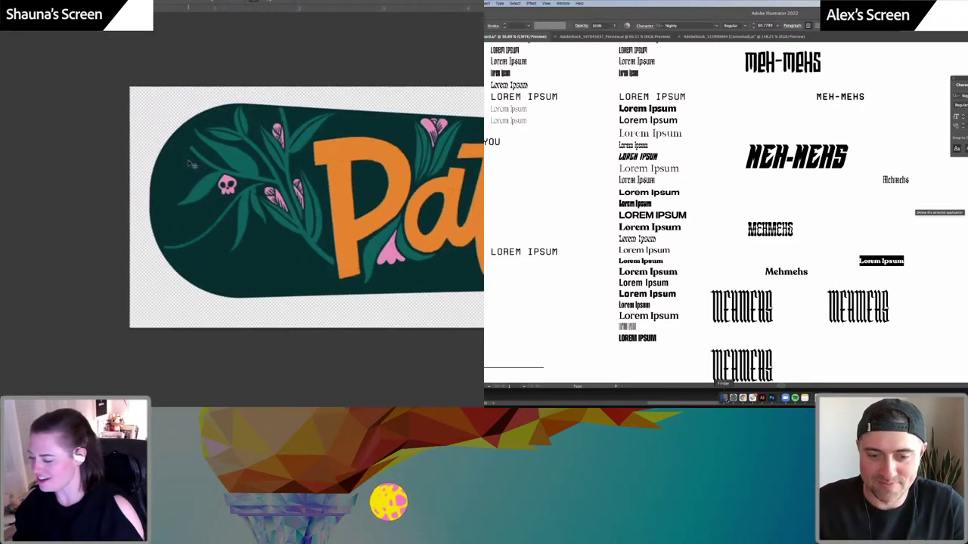
{"action": "key", "text": "ctrl+minus"}
{"action": "left_click_drag", "start_coordinate": [685, 223], "coordinate": [311, 212]}
Preview the abstract photos in the Abstract folder one by one while examining the Pathfinder lettering on its board
{"action": "left_click", "coordinate": [756, 179]}
{"action": "left_click", "coordinate": [773, 193]}
{"action": "scroll", "coordinate": [311, 214], "scroll_direction": "left", "scroll_amount": 5}
{"action": "key", "text": "Up"}
{"action": "key", "text": "Up"}
{"action": "key", "text": "Up"}
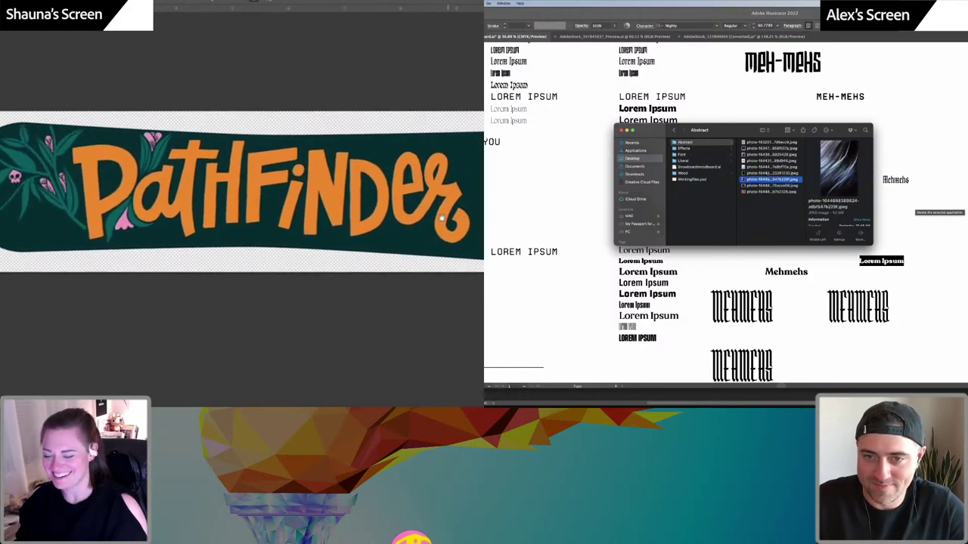
{"action": "left_click_drag", "start_coordinate": [410, 216], "coordinate": [414, 213]}
{"action": "left_click", "coordinate": [768, 167]}
{"action": "left_click_drag", "start_coordinate": [365, 234], "coordinate": [404, 222]}
{"action": "left_click", "coordinate": [771, 160]}
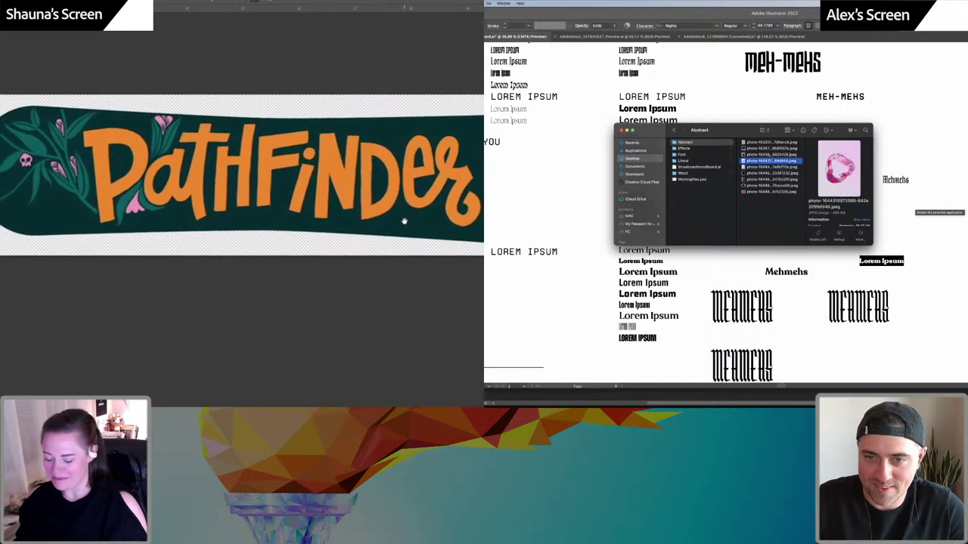
{"action": "left_click", "coordinate": [770, 155]}
{"action": "left_click", "coordinate": [772, 161]}
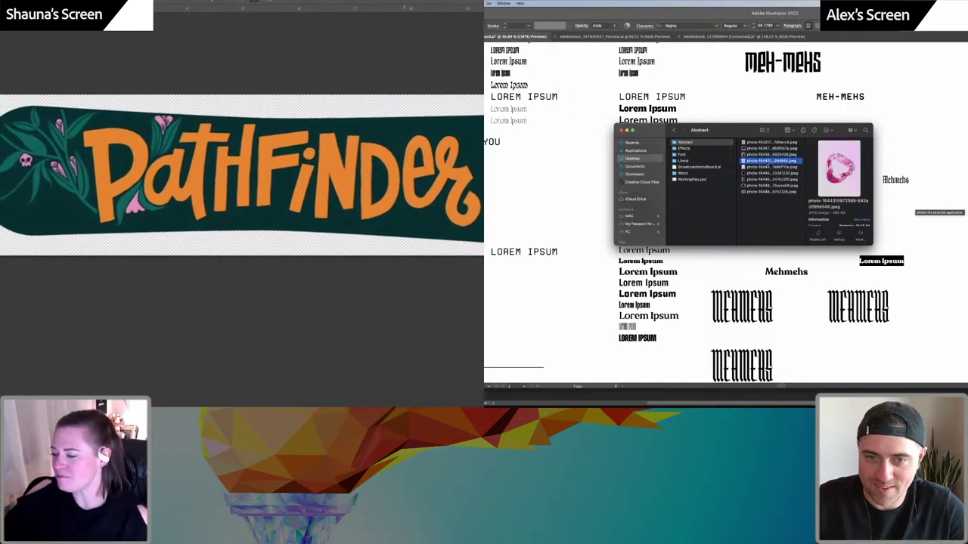
Open SAGE-SNOWBOARD-MOCKUP.psd to view the Pathfinder design, and select the angular purple-and-orange photo in the Abstract folder
{"action": "left_click", "coordinate": [162, 0]}
{"action": "left_click", "coordinate": [769, 155]}
{"action": "left_click", "coordinate": [764, 150]}
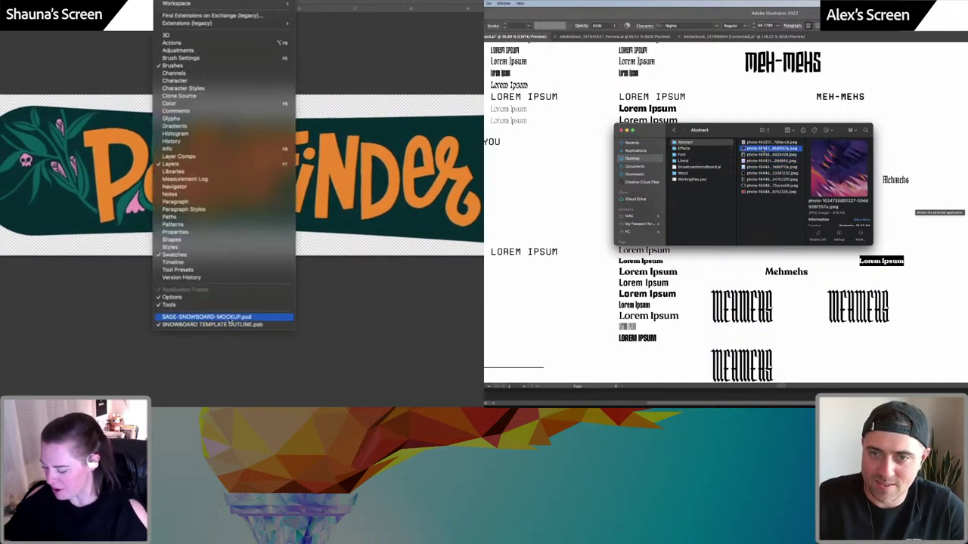
{"action": "left_click", "coordinate": [229, 318]}
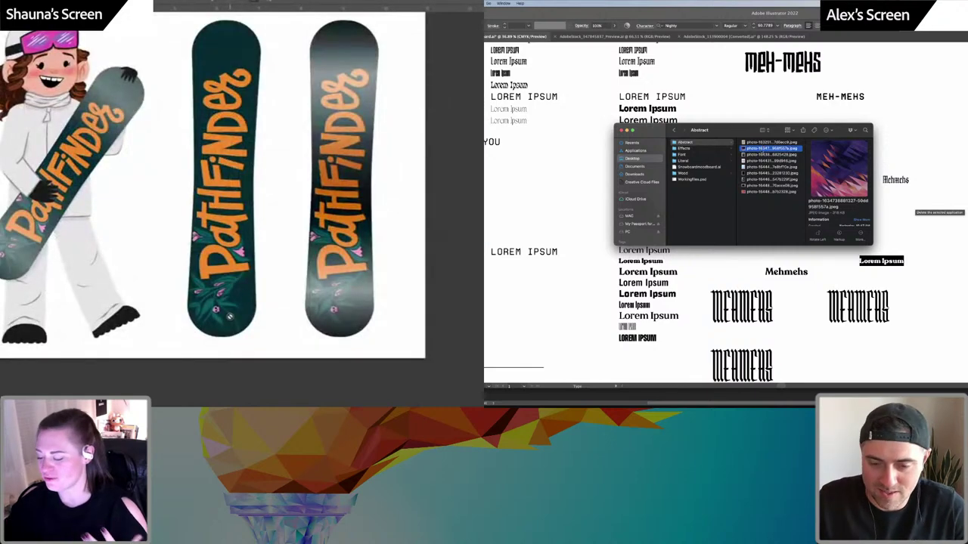
Place the angular purple-and-orange photo in the snowboard artwork in Photoshop, scaled to about the board's length, and adjust its position
{"action": "left_click_drag", "start_coordinate": [814, 401], "coordinate": [758, 232]}
{"action": "left_click_drag", "start_coordinate": [405, 254], "coordinate": [422, 272]}
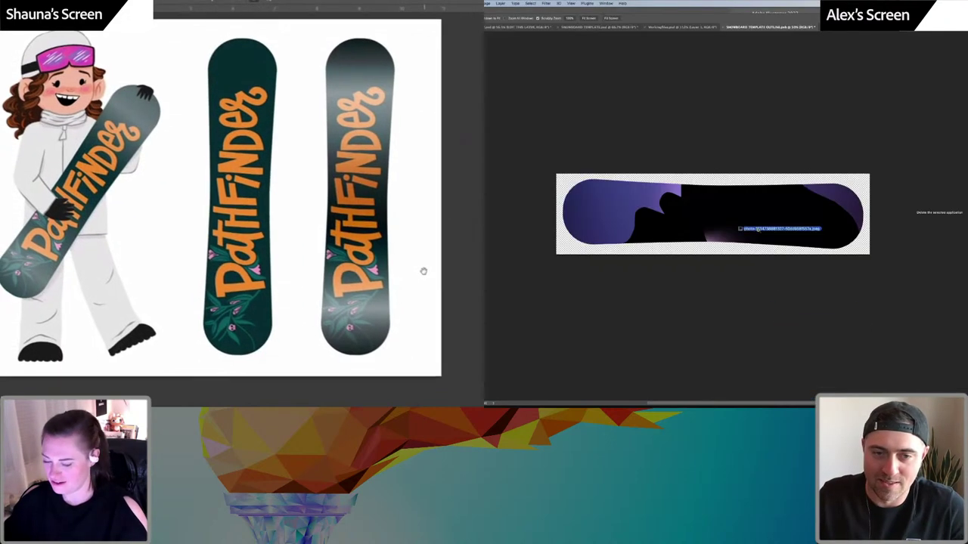
{"action": "left_click_drag", "start_coordinate": [759, 232], "coordinate": [758, 234]}
{"action": "left_click_drag", "start_coordinate": [447, 265], "coordinate": [454, 266]}
{"action": "left_click_drag", "start_coordinate": [753, 255], "coordinate": [867, 368]}
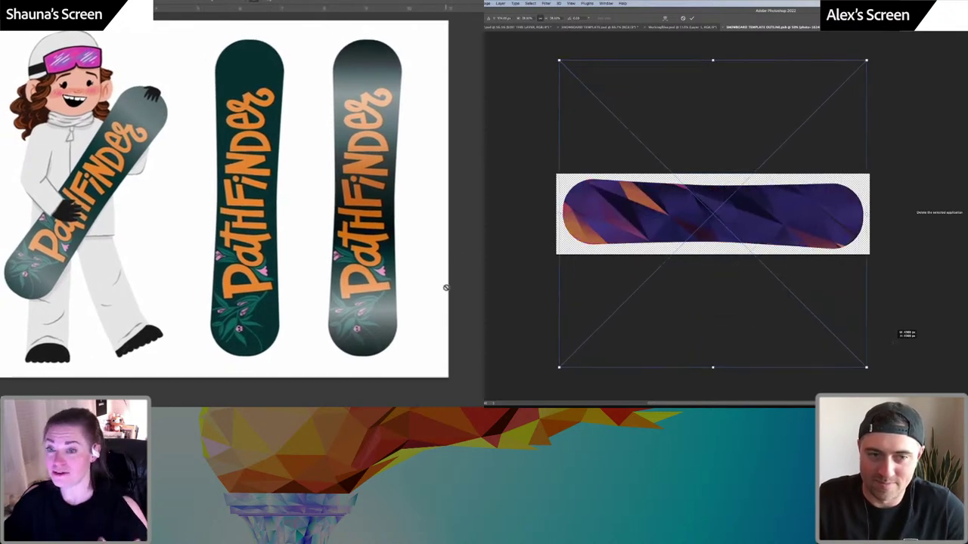
{"action": "left_click_drag", "start_coordinate": [801, 244], "coordinate": [795, 201]}
{"action": "key", "text": "Return"}
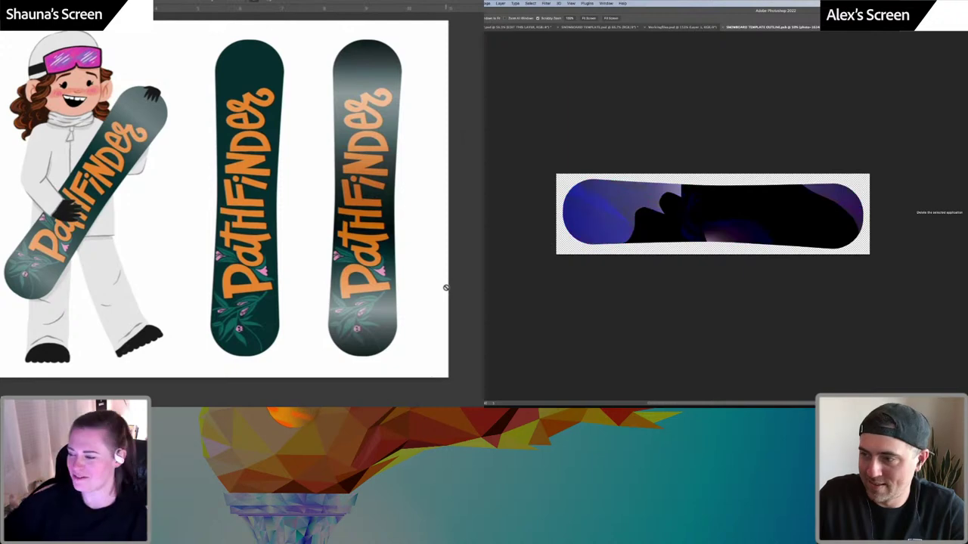
Switch to SNOWBOARD TEMPLATE OUTLINE.psb and draw a slender curved teal leaf below the pink skull on the Pathfinder board
{"action": "left_click", "coordinate": [169, 1]}
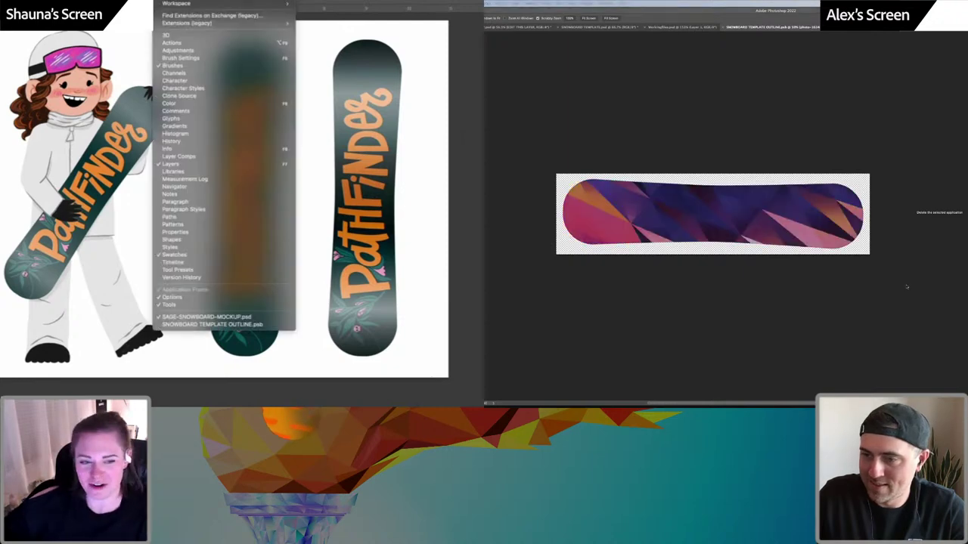
{"action": "left_click", "coordinate": [227, 324]}
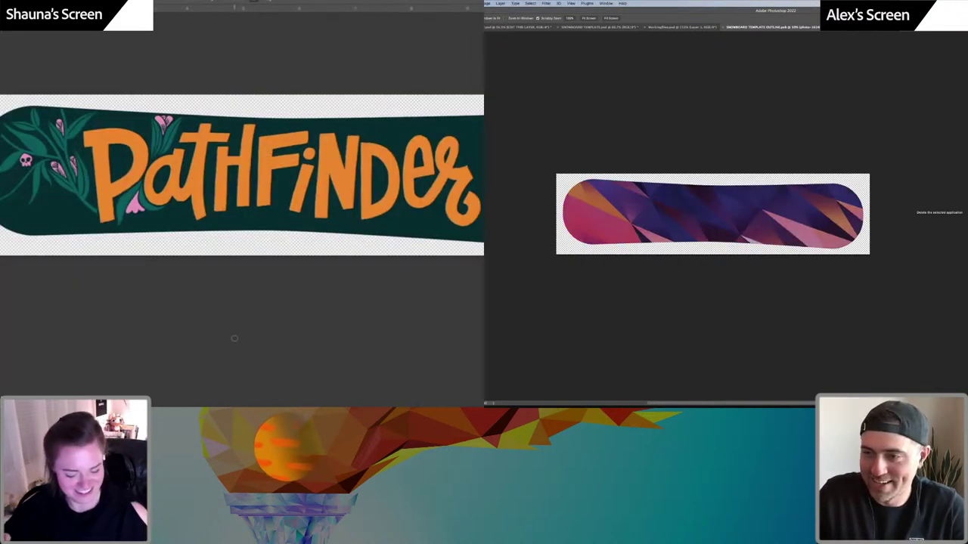
{"action": "scroll", "coordinate": [181, 260], "scroll_direction": "up", "scroll_amount": 3}
{"action": "scroll", "coordinate": [179, 257], "scroll_direction": "left", "scroll_amount": 10}
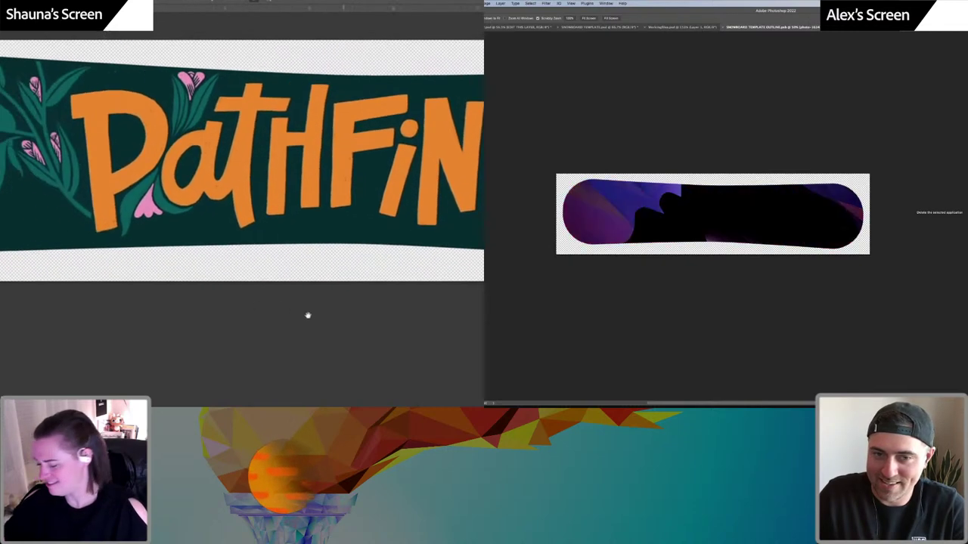
{"action": "scroll", "coordinate": [279, 307], "scroll_direction": "up", "scroll_amount": 3}
{"action": "scroll", "coordinate": [266, 301], "scroll_direction": "up", "scroll_amount": 4}
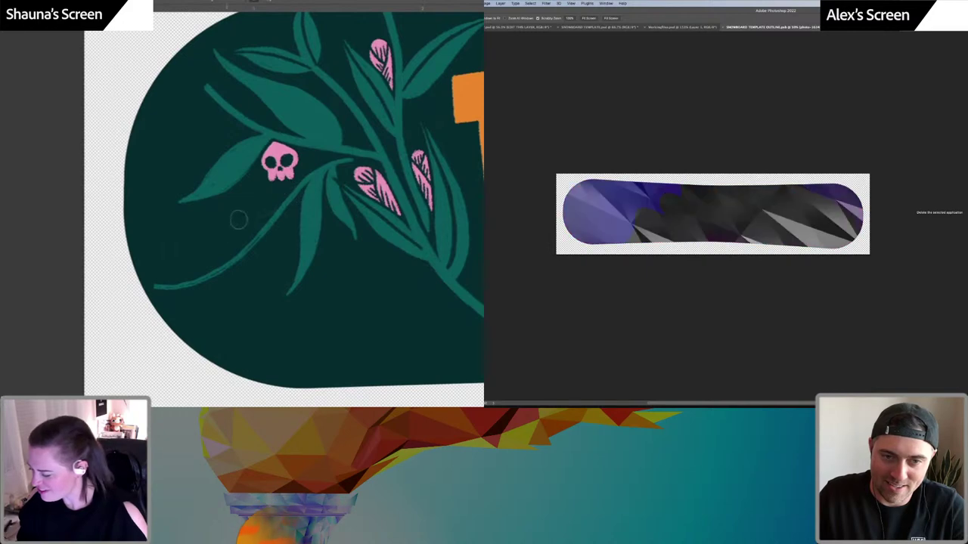
{"action": "mouse_move", "coordinate": [288, 198]}
{"action": "left_mouse_down"}
{"action": "mouse_move", "coordinate": [184, 228]}
{"action": "mouse_move", "coordinate": [195, 221]}
{"action": "mouse_move", "coordinate": [168, 241]}
{"action": "left_mouse_up"}
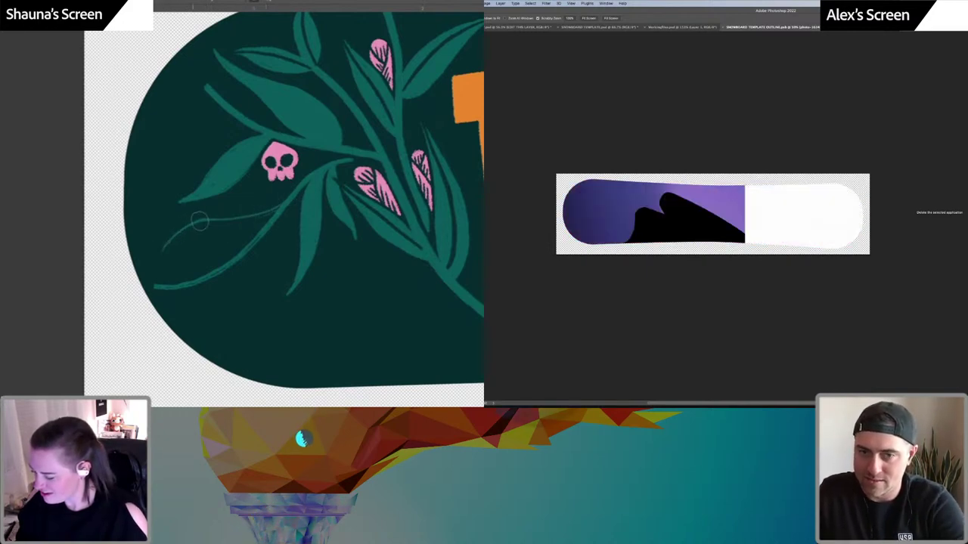
{"action": "mouse_move", "coordinate": [288, 198]}
{"action": "left_mouse_down"}
{"action": "mouse_move", "coordinate": [234, 235]}
{"action": "mouse_move", "coordinate": [186, 238]}
{"action": "mouse_move", "coordinate": [160, 255]}
{"action": "left_mouse_up"}
Try placing 03_Form_Displacer.psd from the Form Displacement folder inside Effects into the purple snowboard artwork
{"action": "left_click", "coordinate": [724, 398]}
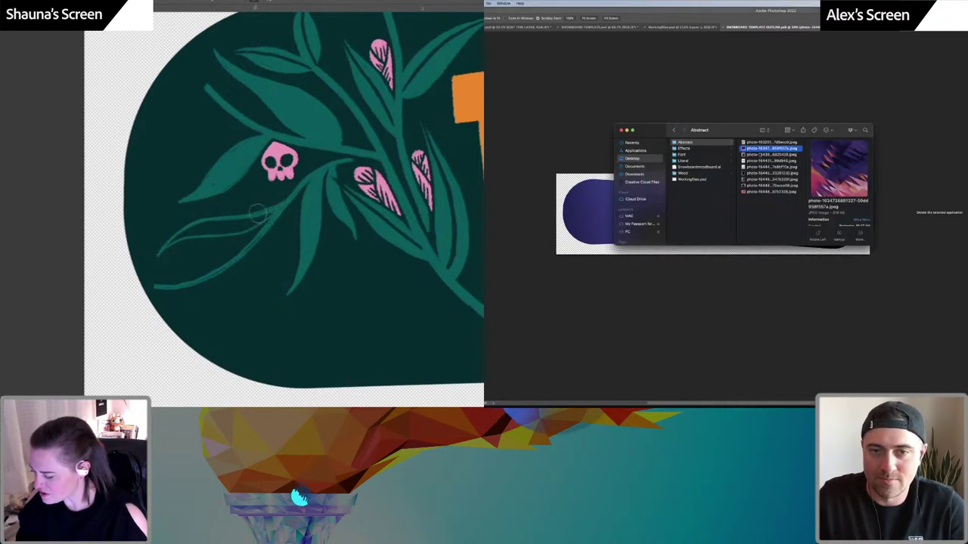
{"action": "left_click", "coordinate": [697, 150]}
{"action": "left_click", "coordinate": [767, 142]}
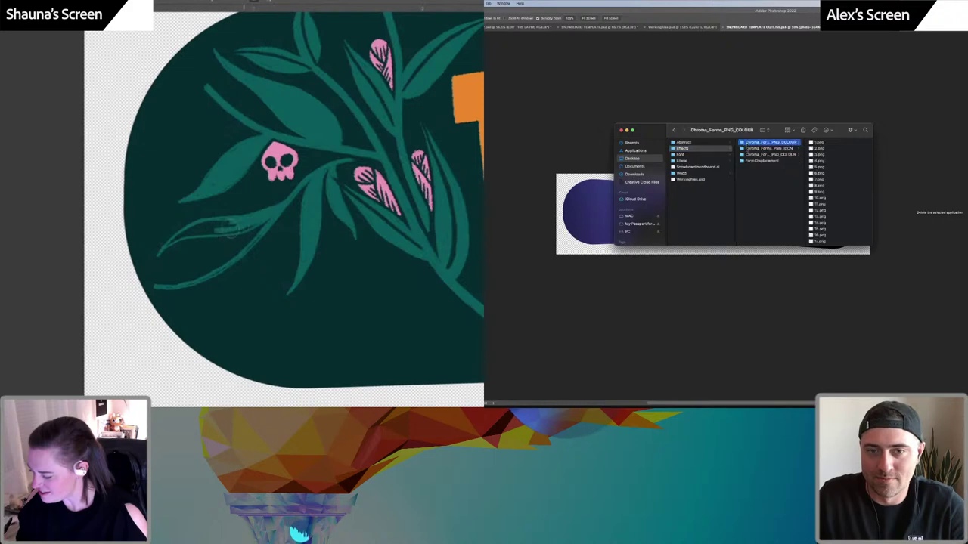
{"action": "left_click", "coordinate": [764, 161]}
{"action": "left_click", "coordinate": [832, 154]}
{"action": "left_click", "coordinate": [841, 144]}
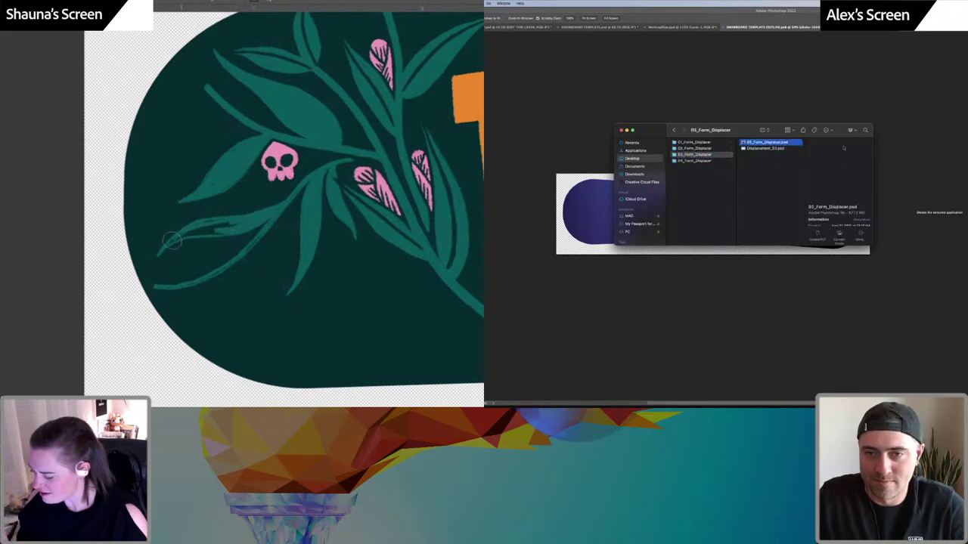
{"action": "double_click", "coordinate": [773, 143]}
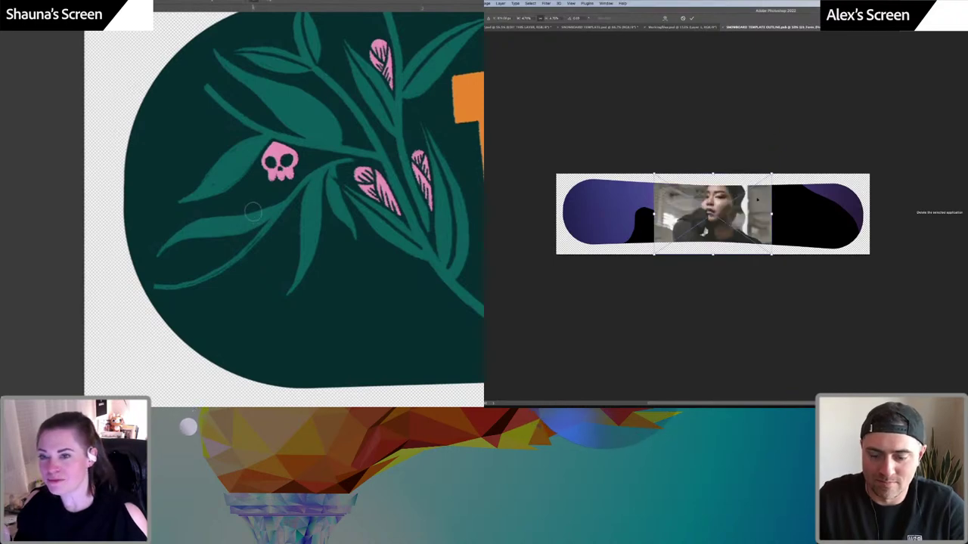
{"action": "key", "text": "Return"}
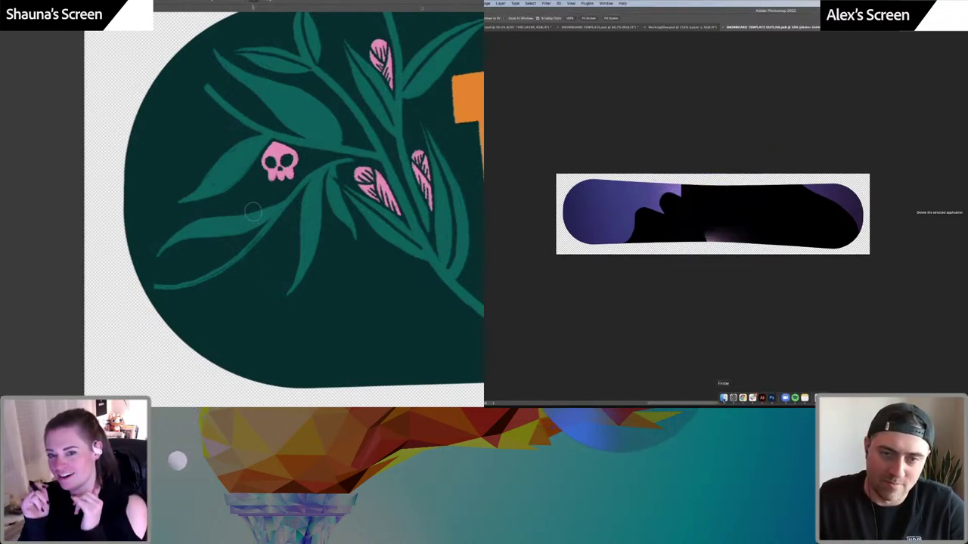
Compare the displacement map files in the 03, 02 and 04 Form_Displacer folders in Finder
{"action": "left_click", "coordinate": [724, 398]}
{"action": "left_click", "coordinate": [764, 148]}
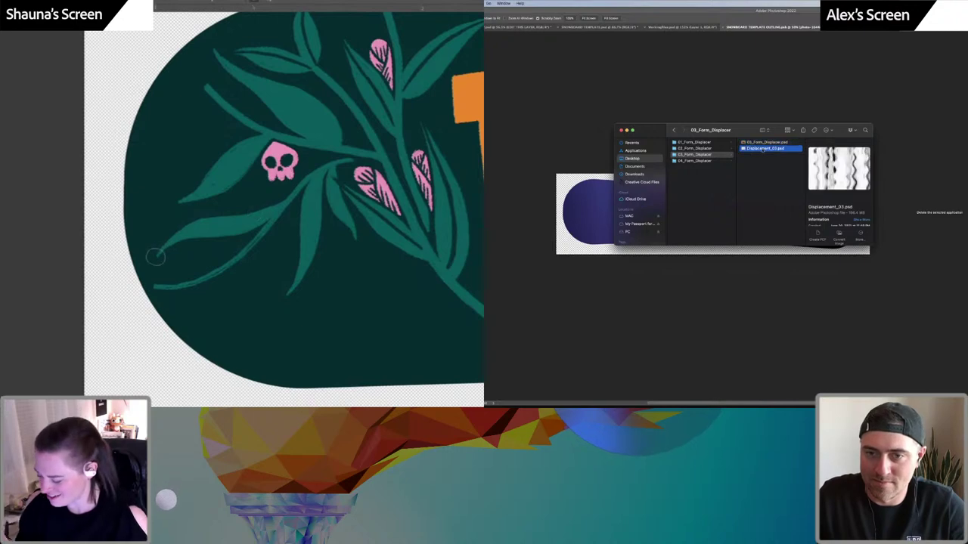
{"action": "left_click", "coordinate": [694, 148]}
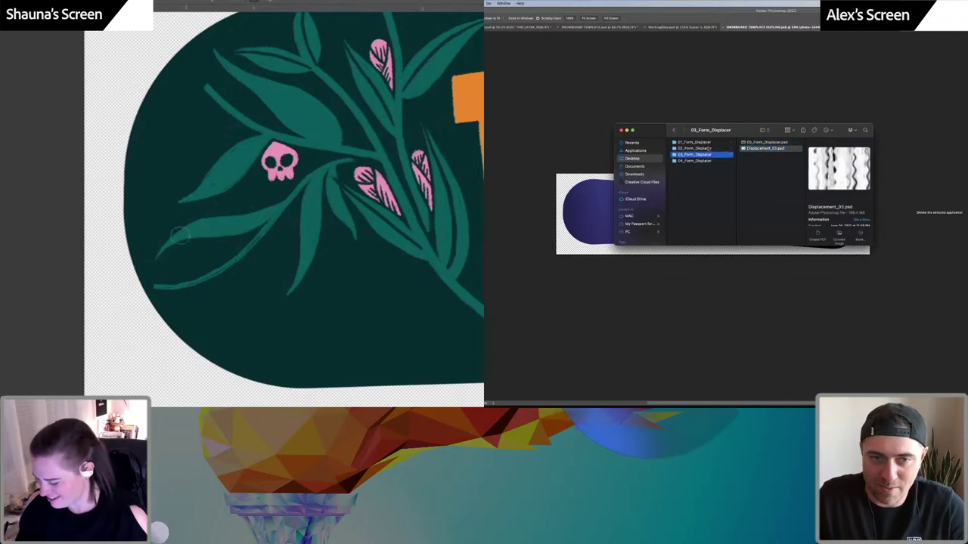
{"action": "left_click", "coordinate": [751, 149]}
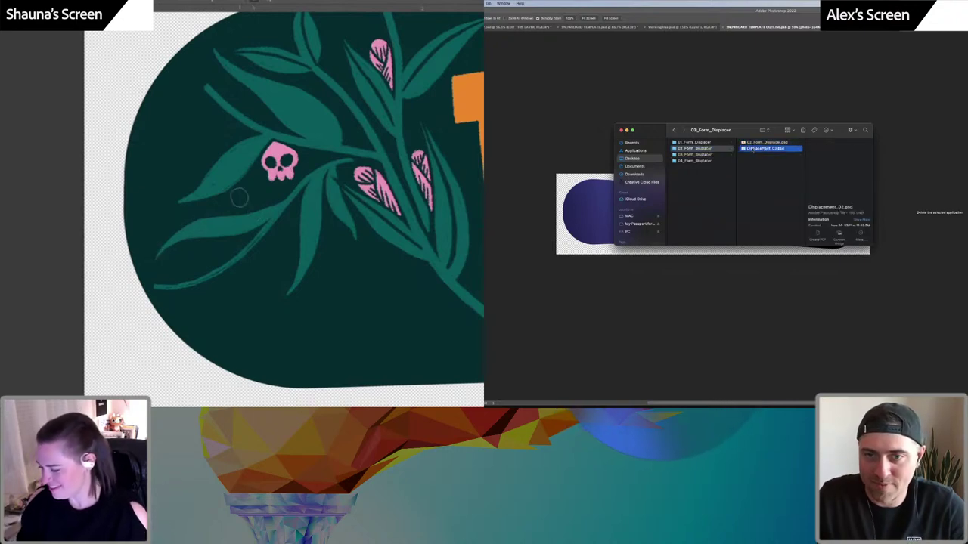
{"action": "left_click", "coordinate": [694, 160]}
{"action": "left_click", "coordinate": [754, 149]}
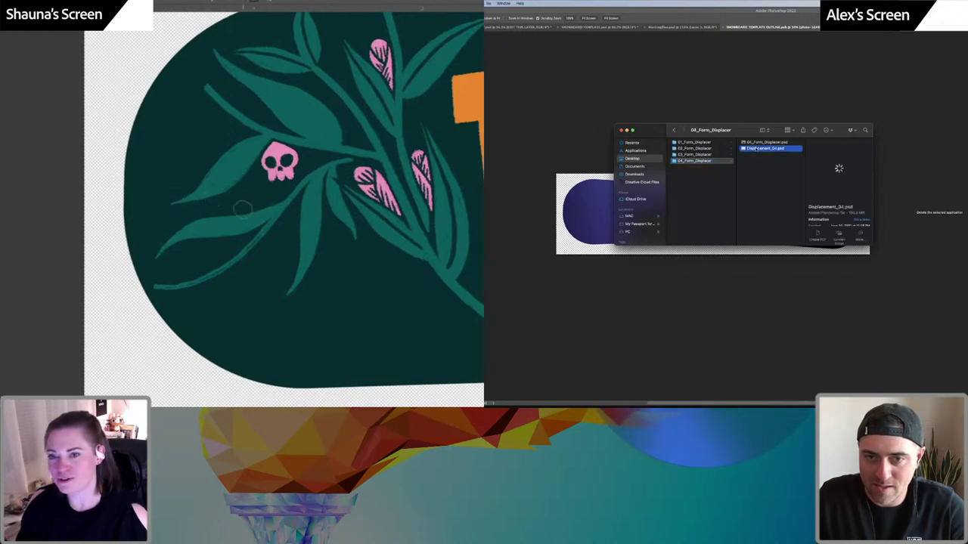
Place Displacement_04.psd in the purple snowboard artwork, scale it to about the board's length, and adjust its position
{"action": "left_click_drag", "start_coordinate": [755, 149], "coordinate": [703, 81]}
{"action": "left_click_drag", "start_coordinate": [331, 238], "coordinate": [315, 238]}
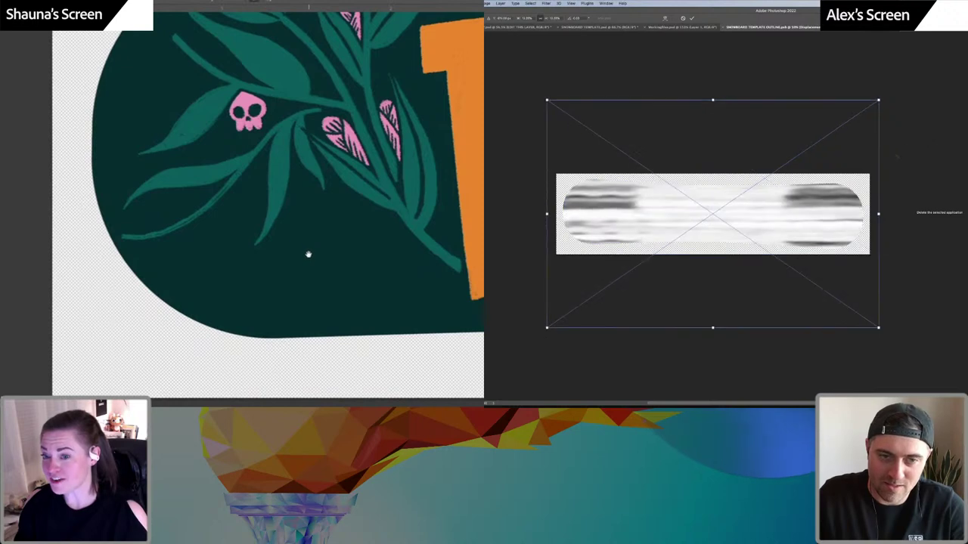
{"action": "left_click_drag", "start_coordinate": [878, 100], "coordinate": [864, 111]}
{"action": "key", "text": "Return"}
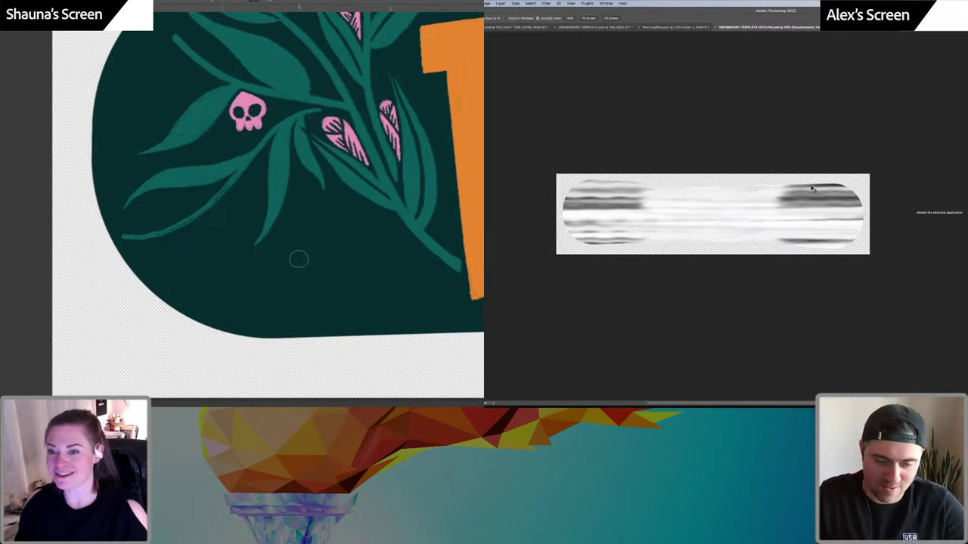
{"action": "left_click_drag", "start_coordinate": [815, 227], "coordinate": [818, 189]}
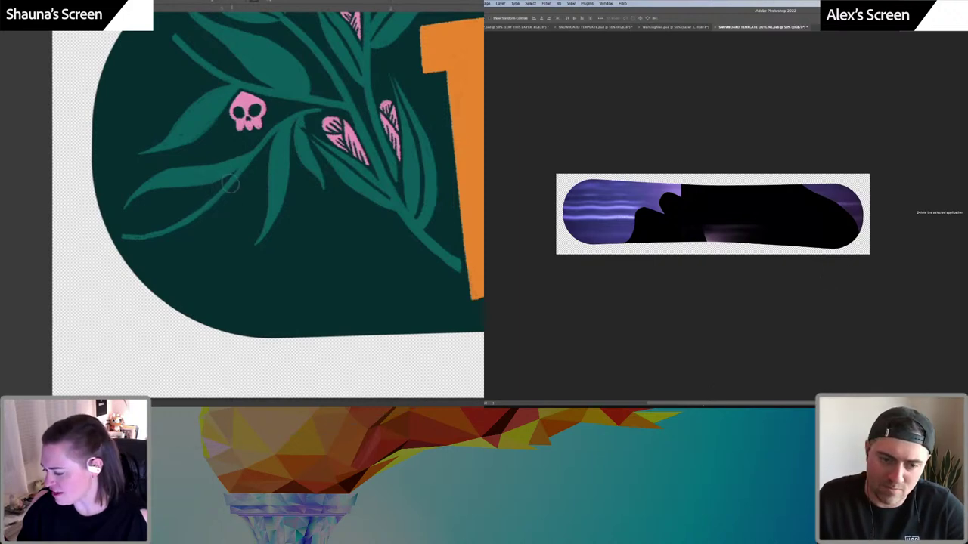
Switch to Illustrator and take two of the Lorem Ipsum font samples out of the sample column beside the MEH-MEHS lettering
{"action": "left_click", "coordinate": [763, 398]}
{"action": "left_click_drag", "start_coordinate": [210, 234], "coordinate": [201, 207]}
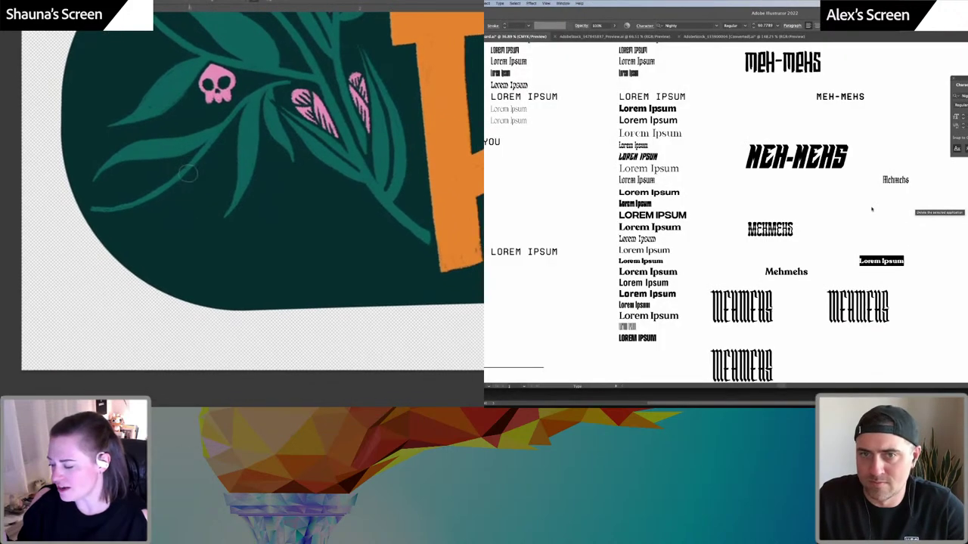
{"action": "left_click", "coordinate": [872, 211]}
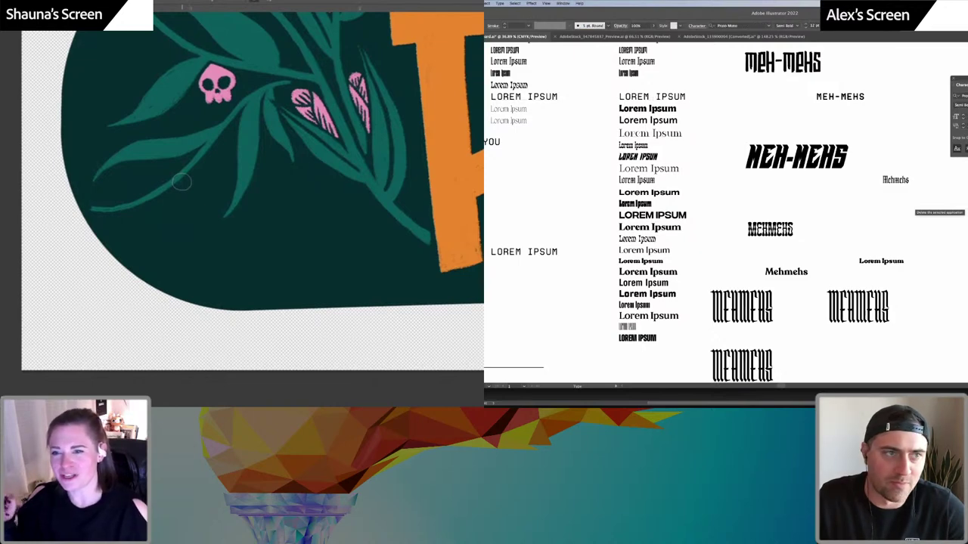
{"action": "key", "text": "v"}
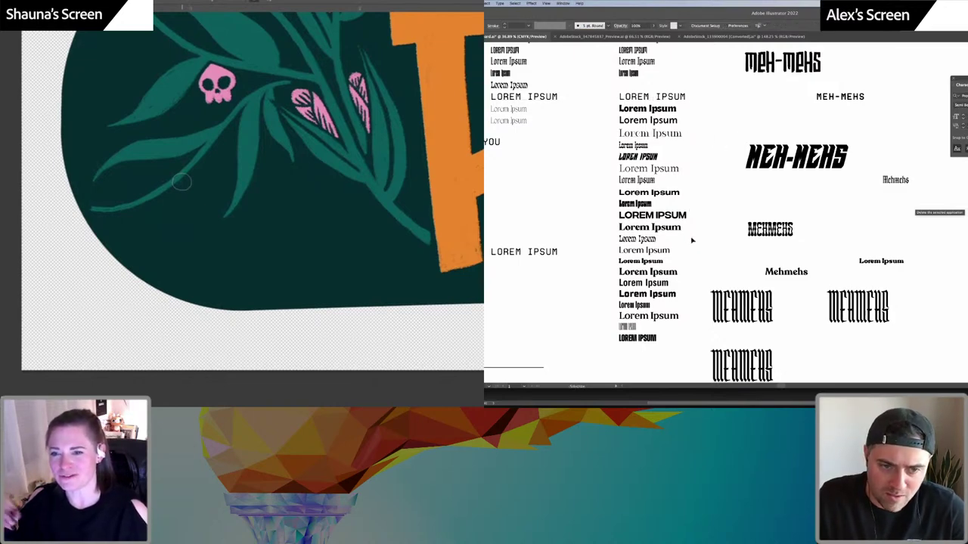
{"action": "left_click_drag", "start_coordinate": [651, 241], "coordinate": [966, 281]}
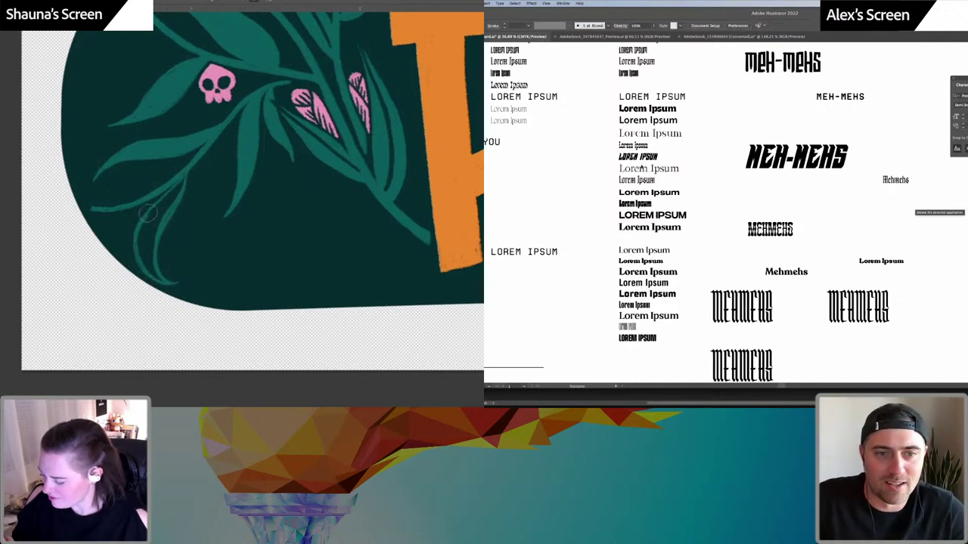
{"action": "left_click", "coordinate": [673, 170]}
{"action": "key", "text": "Delete"}
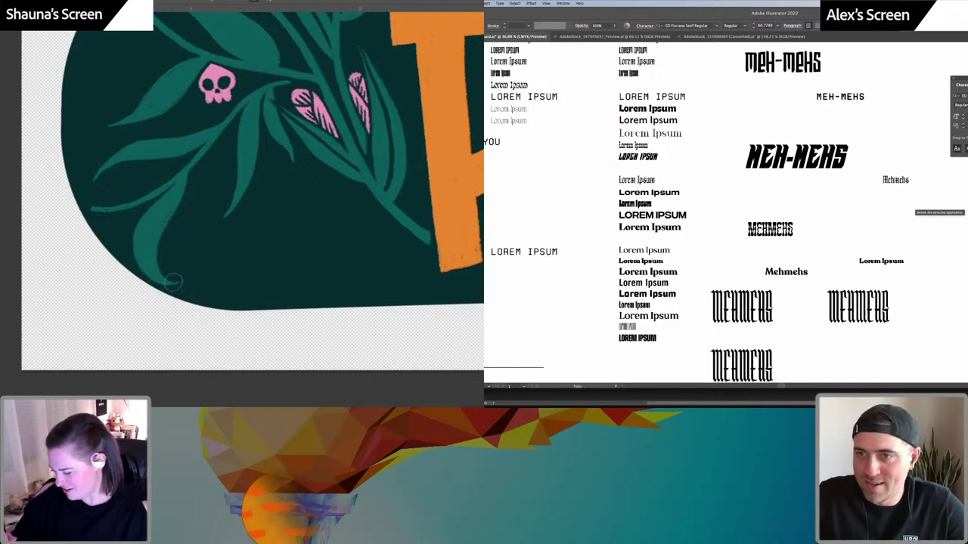
Examine the font list and the remaining Lorem Ipsum samples up to the start of the sample column
{"action": "left_click", "coordinate": [963, 113]}
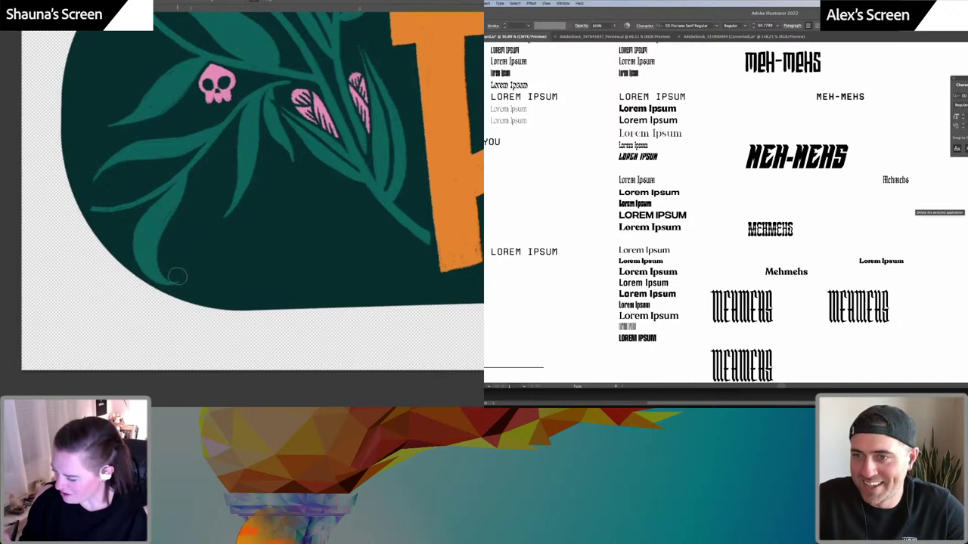
{"action": "scroll", "coordinate": [283, 250], "scroll_direction": "right", "scroll_amount": 5}
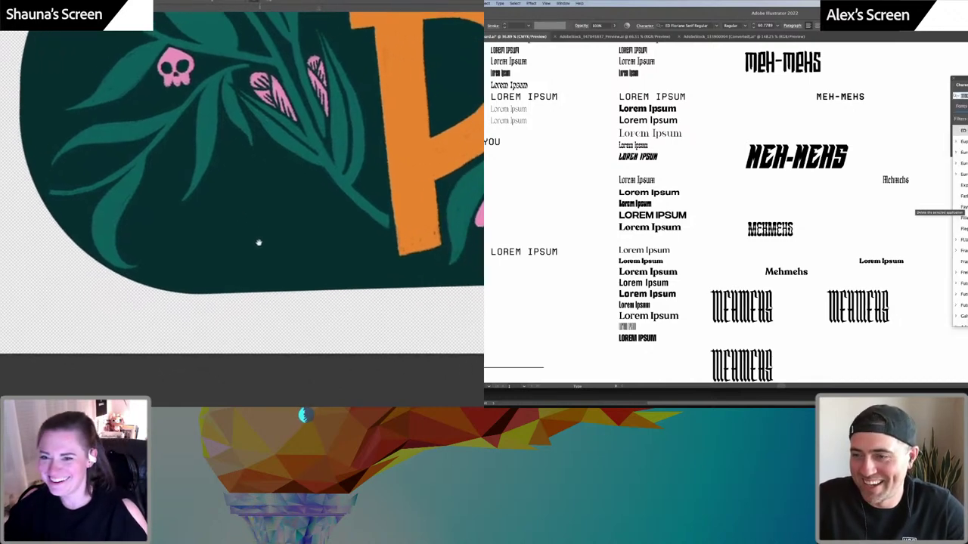
{"action": "key", "text": "Escape"}
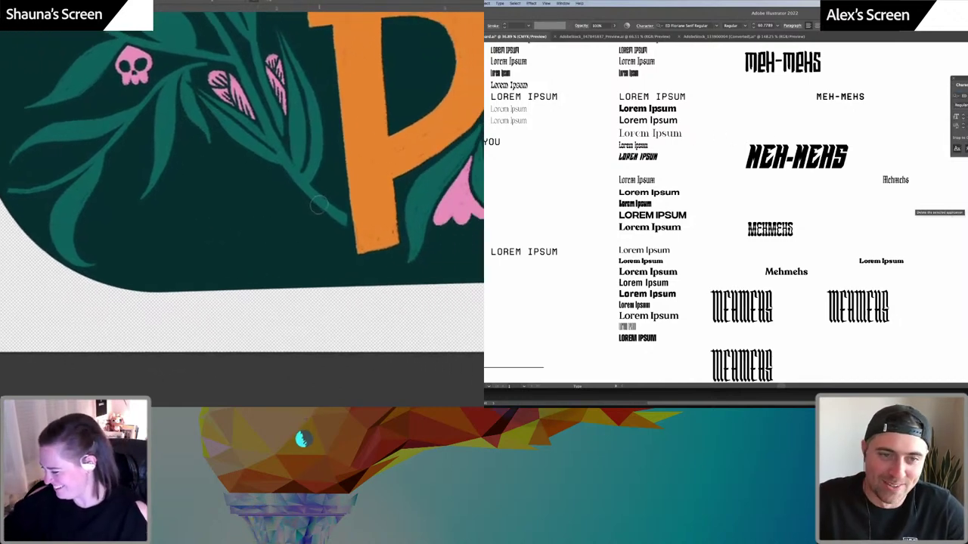
{"action": "left_click", "coordinate": [639, 113]}
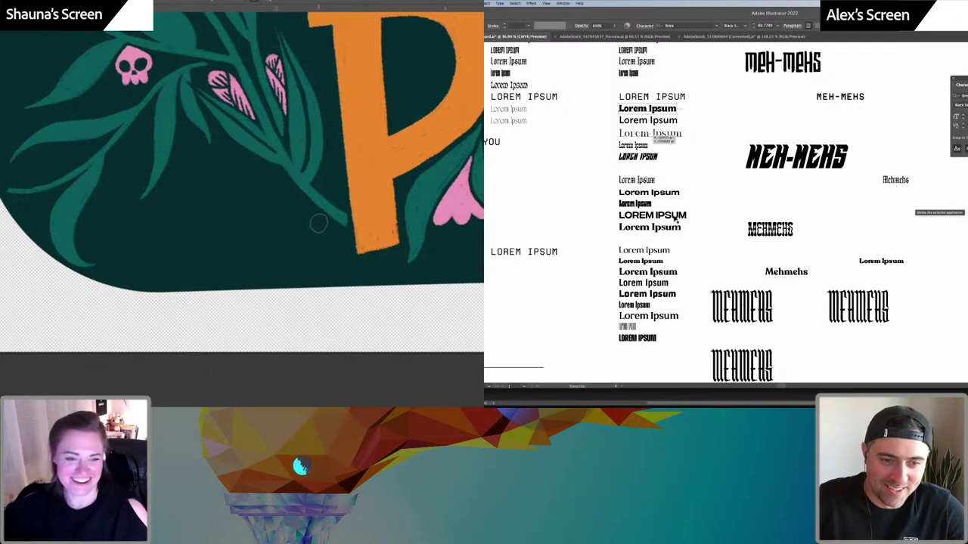
{"action": "left_click", "coordinate": [681, 270]}
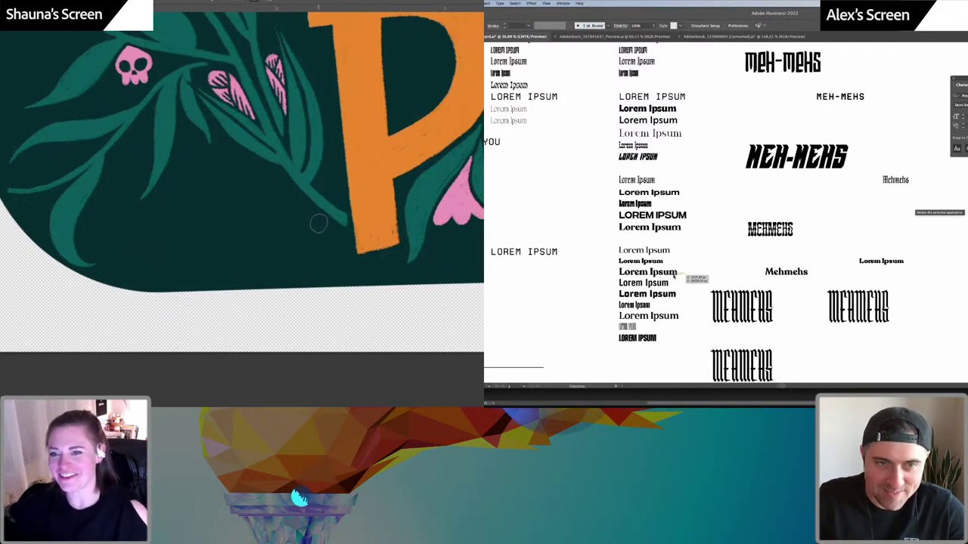
{"action": "scroll", "coordinate": [670, 280], "scroll_direction": "up", "scroll_amount": 2}
{"action": "scroll", "coordinate": [667, 254], "scroll_direction": "up", "scroll_amount": 5}
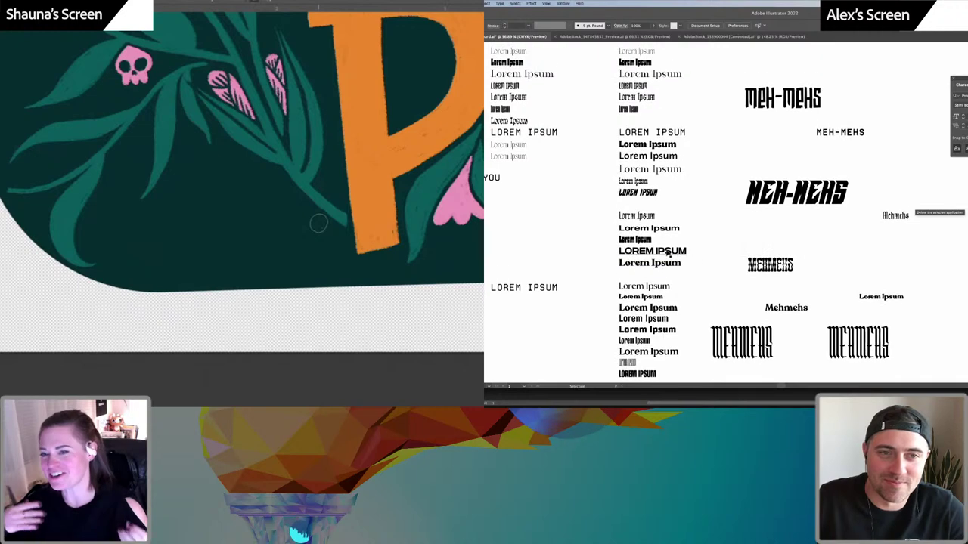
Set the uppermost Lorem Ipsum sample's variable font to Black Expanded Slanted, and draw a long curved stem below the leaves on the Pathfinder board
{"action": "left_click", "coordinate": [635, 86]}
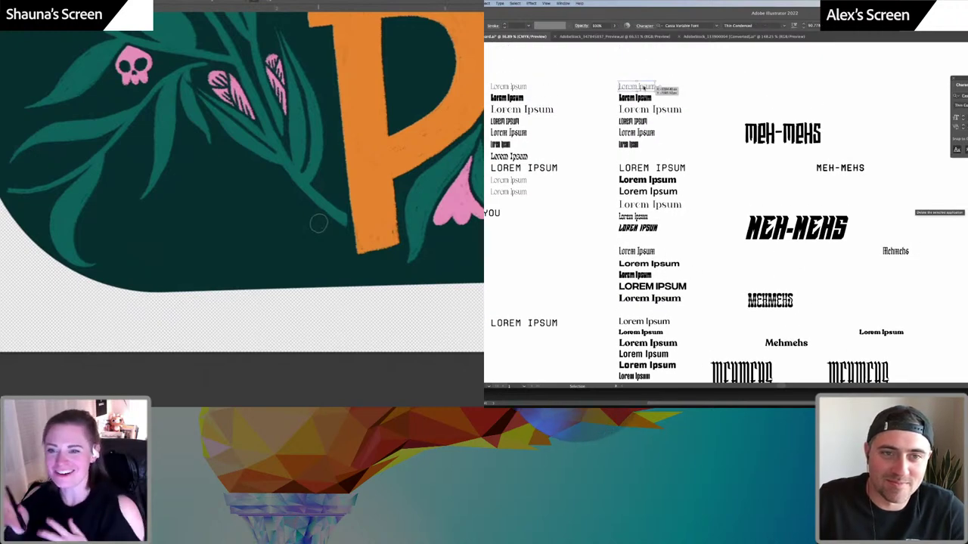
{"action": "left_click", "coordinate": [794, 27]}
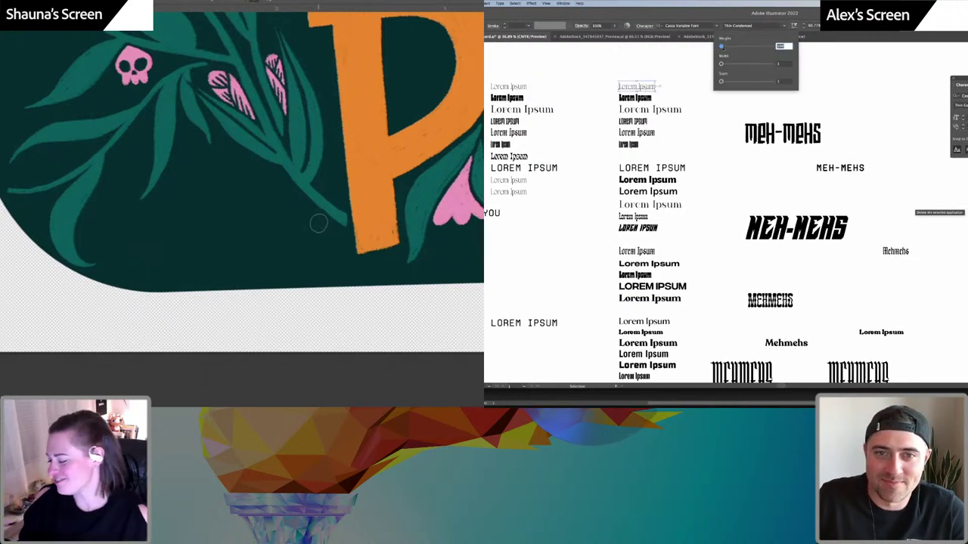
{"action": "left_click_drag", "start_coordinate": [721, 46], "coordinate": [812, 52]}
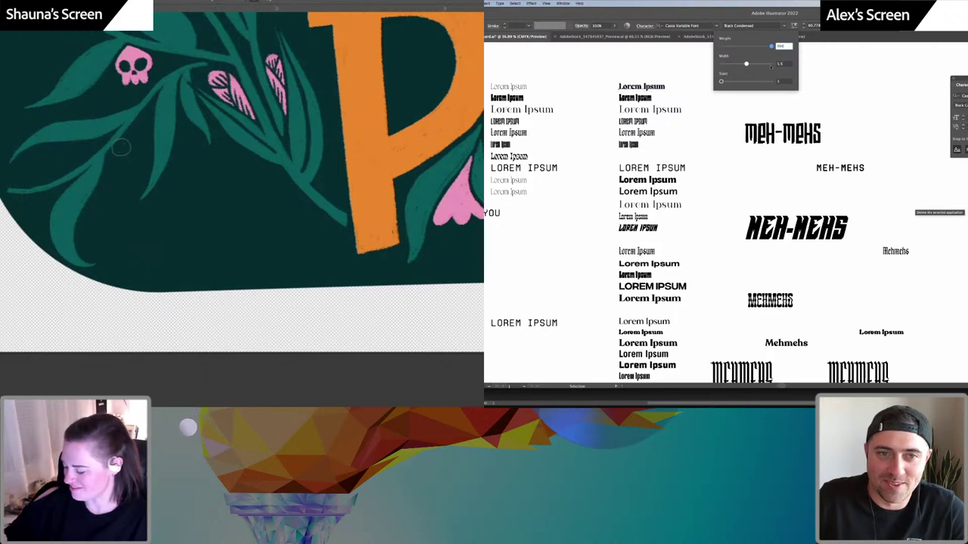
{"action": "mouse_move", "coordinate": [123, 151]}
{"action": "left_mouse_down"}
{"action": "mouse_move", "coordinate": [110, 180]}
{"action": "mouse_move", "coordinate": [120, 236]}
{"action": "mouse_move", "coordinate": [152, 262]}
{"action": "mouse_move", "coordinate": [216, 261]}
{"action": "mouse_move", "coordinate": [270, 244]}
{"action": "mouse_move", "coordinate": [337, 261]}
{"action": "left_mouse_up"}
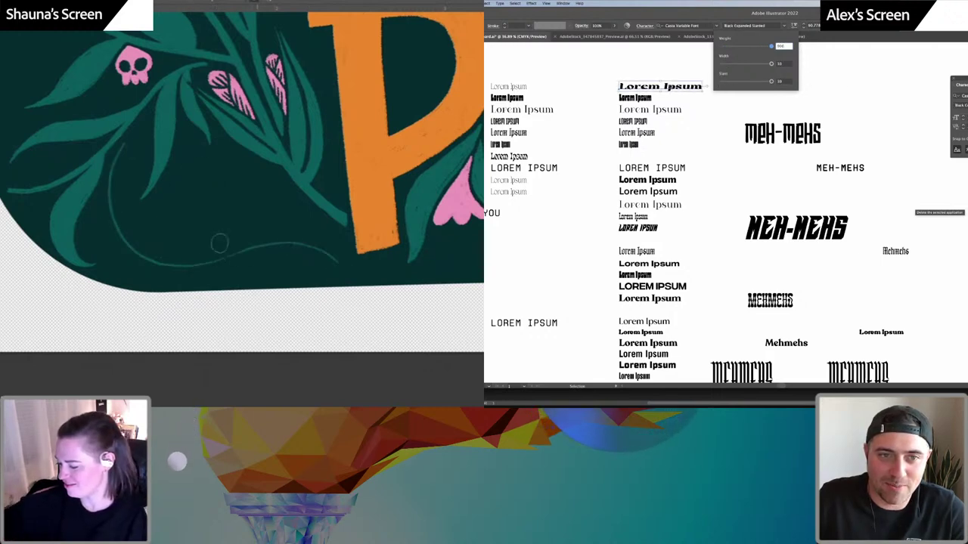
{"action": "left_click", "coordinate": [844, 87]}
Duplicate the uppermost Lorem Ipsum sample beside the sample column, retype the copy as Meh-Mehs, and thicken the new stem's upper part on the Pathfinder board
{"action": "key", "text": "super+a"}
{"action": "left_click", "coordinate": [648, 64]}
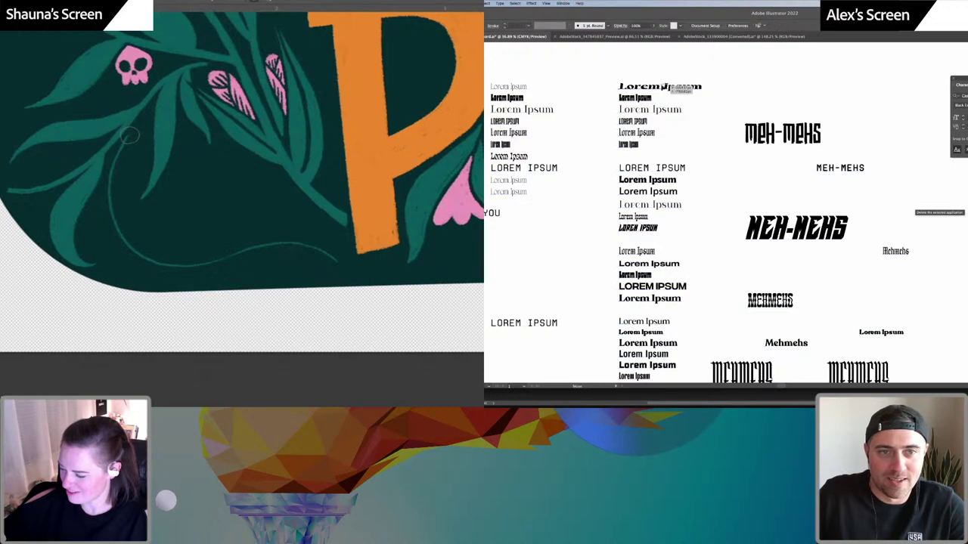
{"action": "left_click_drag", "start_coordinate": [680, 88], "coordinate": [840, 89]}
{"action": "double_click", "coordinate": [840, 90]}
{"action": "key", "text": "super+a"}
{"action": "left_click_drag", "start_coordinate": [129, 133], "coordinate": [117, 178]}
{"action": "type", "text": "Me"}
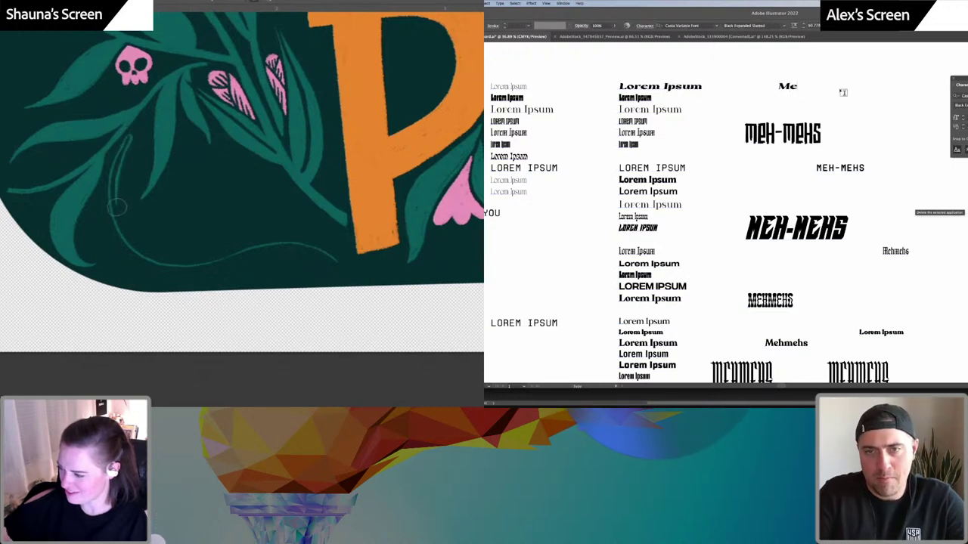
{"action": "type", "text": "hmeh"}
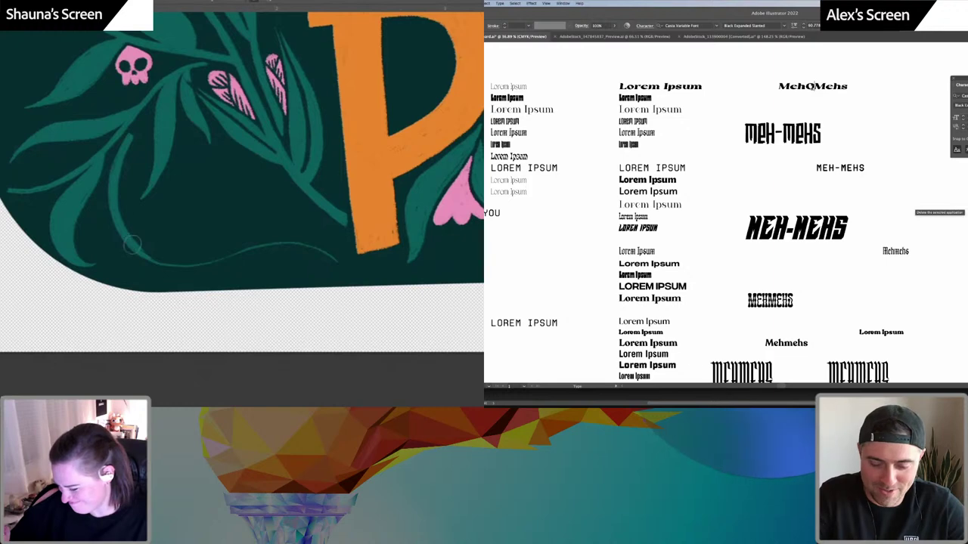
{"action": "key", "text": "BackSpace"}
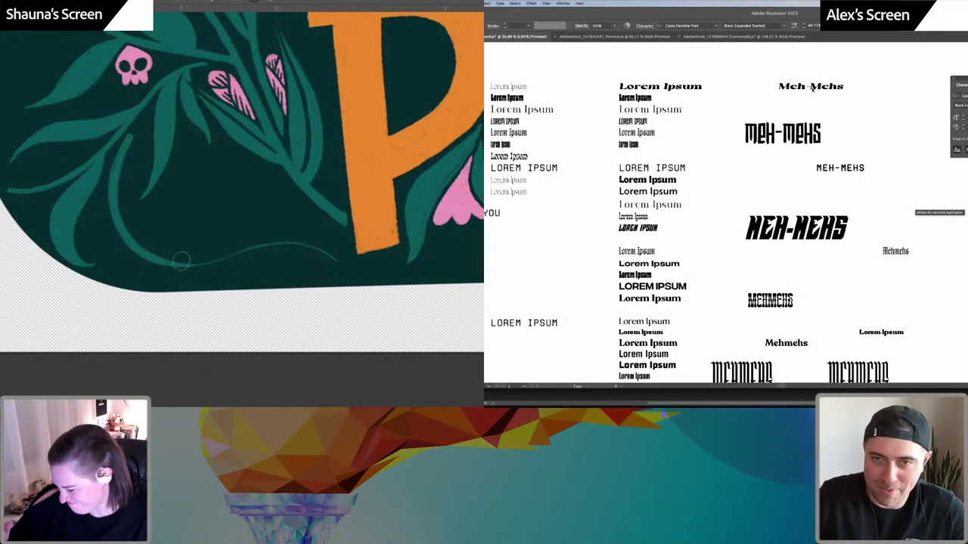
Try a lighter variable font weight on the Meh-Mehs text
{"action": "key", "text": "super+a"}
{"action": "left_click", "coordinate": [784, 26]}
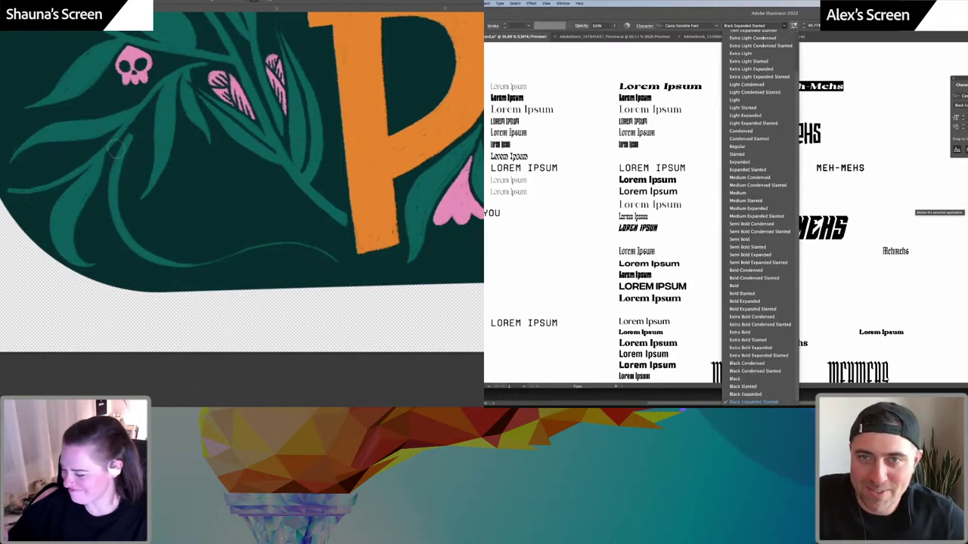
{"action": "left_click", "coordinate": [794, 25]}
{"action": "left_click", "coordinate": [794, 25]}
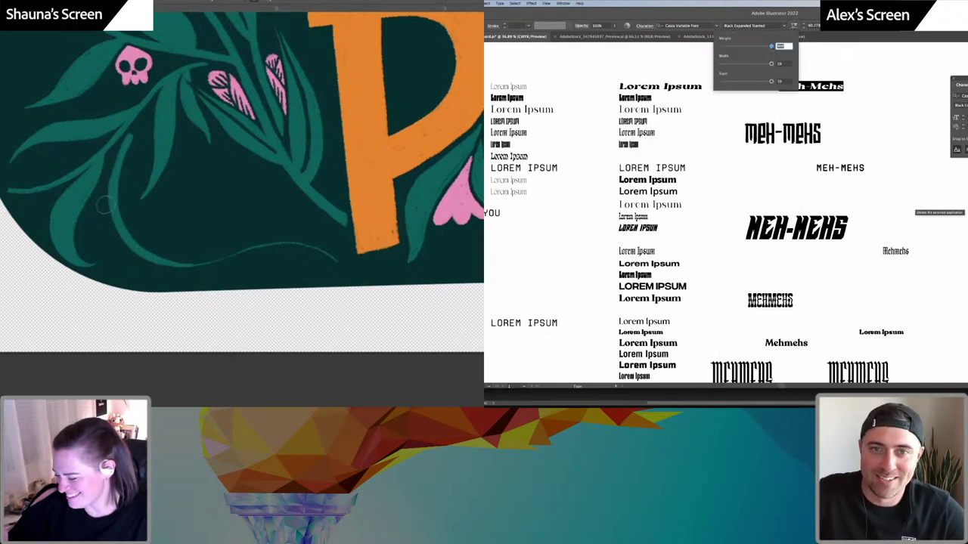
{"action": "left_click_drag", "start_coordinate": [771, 46], "coordinate": [744, 46]}
{"action": "left_click", "coordinate": [794, 27]}
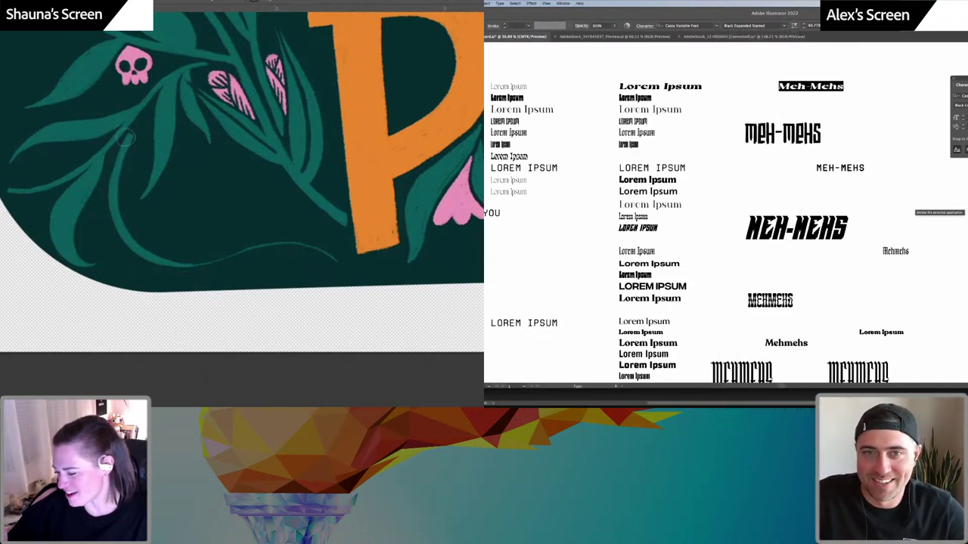
{"action": "left_click", "coordinate": [735, 88]}
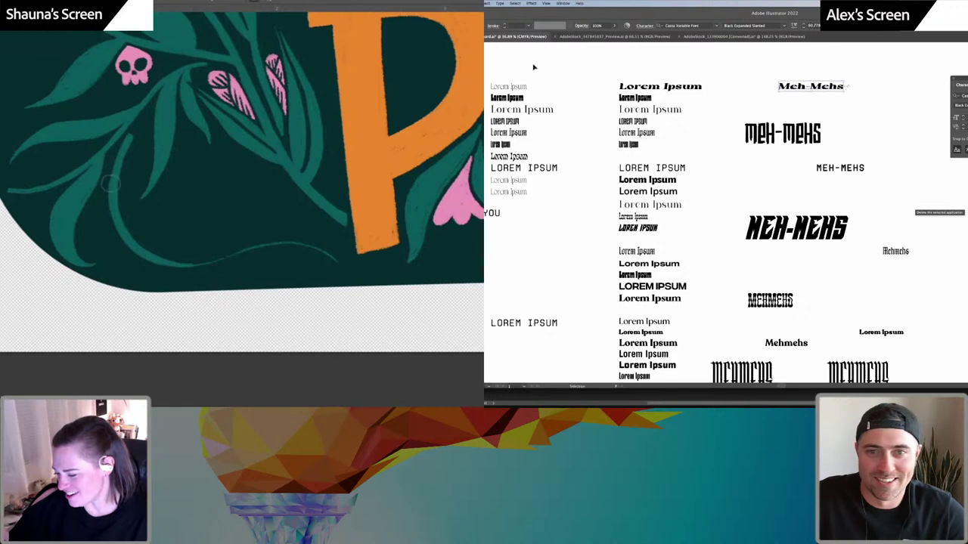
Try breaking the Meh-Mehs text onto two lines in place of the hyphen, and restore it to one hyphenated line
{"action": "left_click", "coordinate": [846, 75]}
{"action": "left_click", "coordinate": [836, 101]}
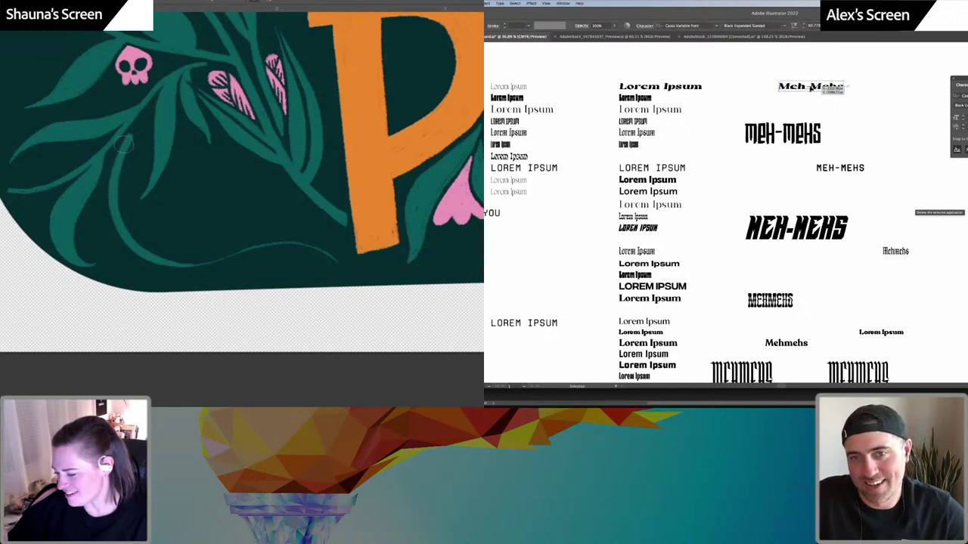
{"action": "double_click", "coordinate": [811, 89]}
{"action": "double_click", "coordinate": [810, 88]}
{"action": "left_click", "coordinate": [808, 87]}
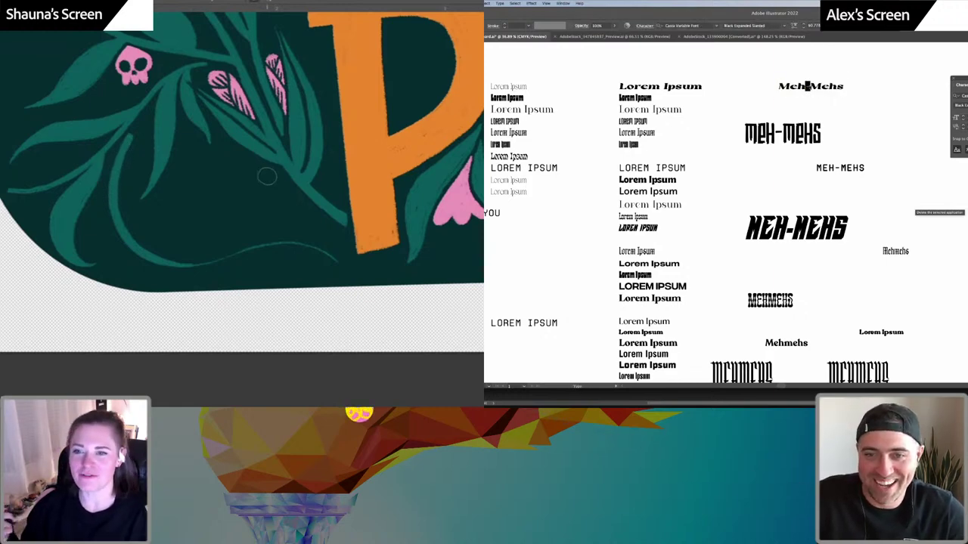
{"action": "key", "text": "Return"}
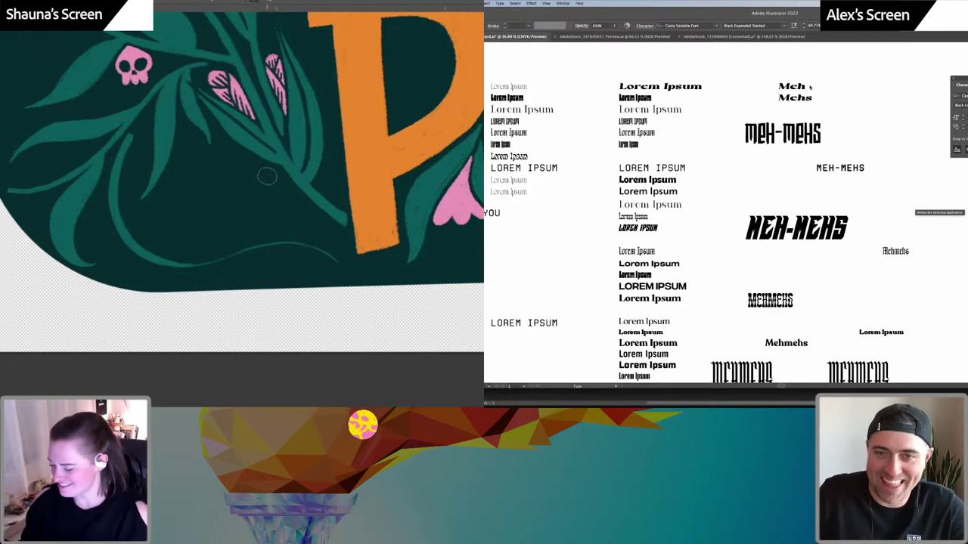
{"action": "key", "text": "r"}
{"action": "mouse_move", "coordinate": [110, 326]}
{"action": "left_mouse_down"}
{"action": "mouse_move", "coordinate": [31, 216]}
{"action": "mouse_move", "coordinate": [89, 98]}
{"action": "left_mouse_up"}
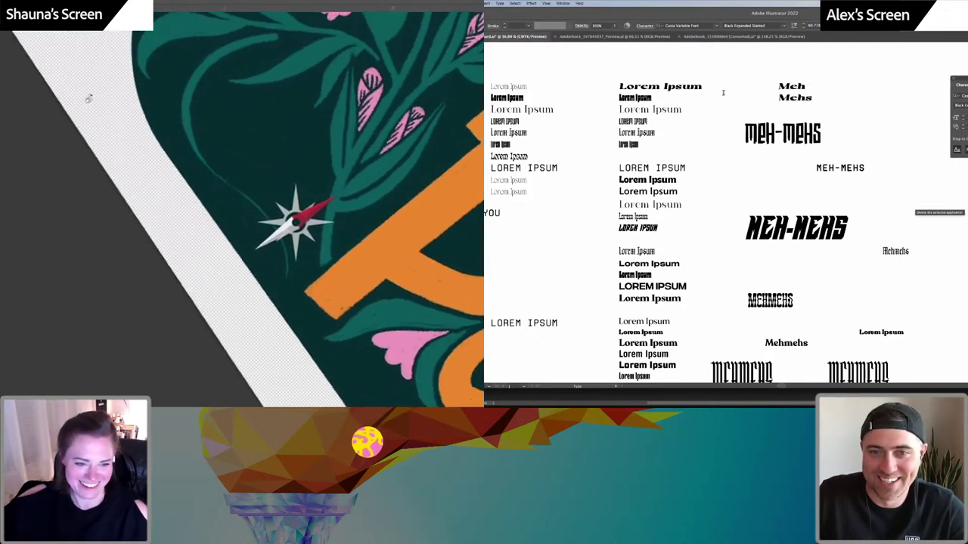
{"action": "left_click_drag", "start_coordinate": [295, 219], "coordinate": [263, 259]}
{"action": "key", "text": "BackSpace"}
{"action": "type", "text": "-Mehs"}
Narrow the Meh-Mehs text's variable font width to about 7.3 and move the text farther away from the sample column
{"action": "key", "text": "super+a"}
{"action": "left_click", "coordinate": [794, 26]}
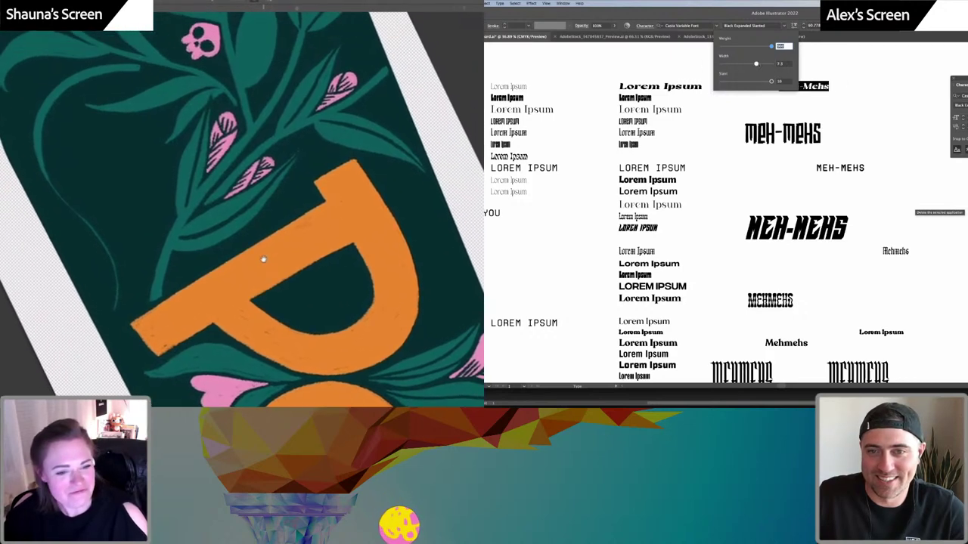
{"action": "left_click", "coordinate": [809, 102]}
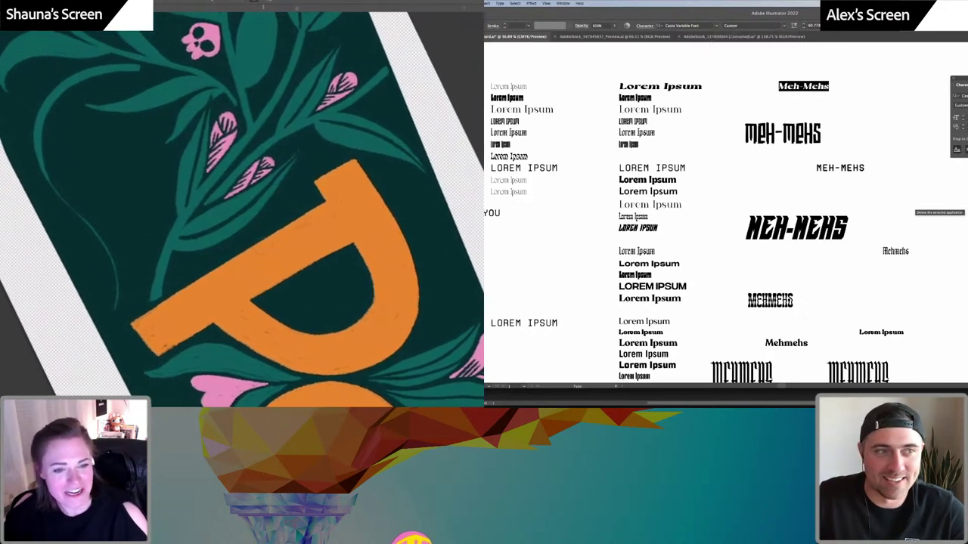
{"action": "key", "text": "Escape"}
{"action": "left_click_drag", "start_coordinate": [792, 92], "coordinate": [845, 92]}
{"action": "left_click", "coordinate": [869, 118]}
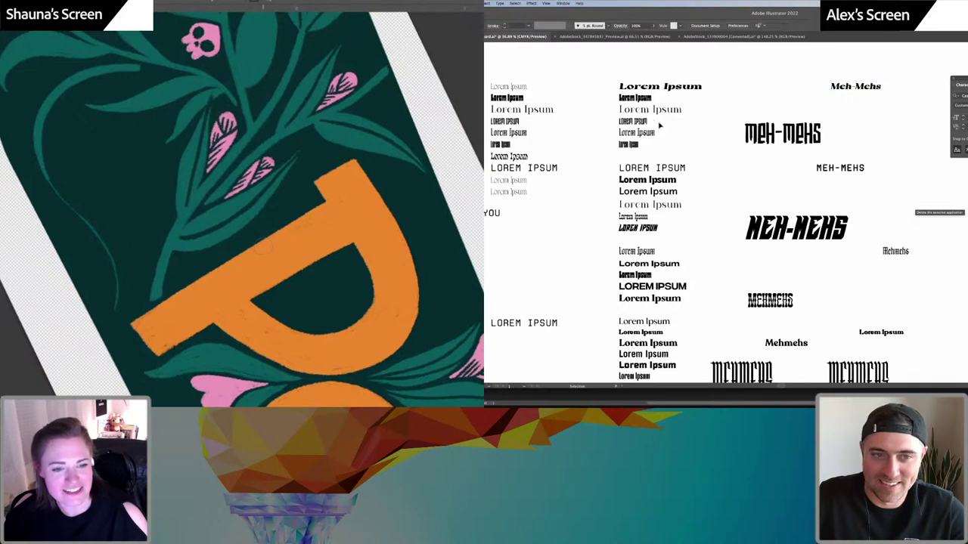
Copy the bold condensed Lorem Ipsum sample into the space beside the large blackletter lettering and retype it as MehMehs
{"action": "left_click", "coordinate": [636, 126]}
{"action": "scroll", "coordinate": [637, 127], "scroll_direction": "up", "scroll_amount": 4}
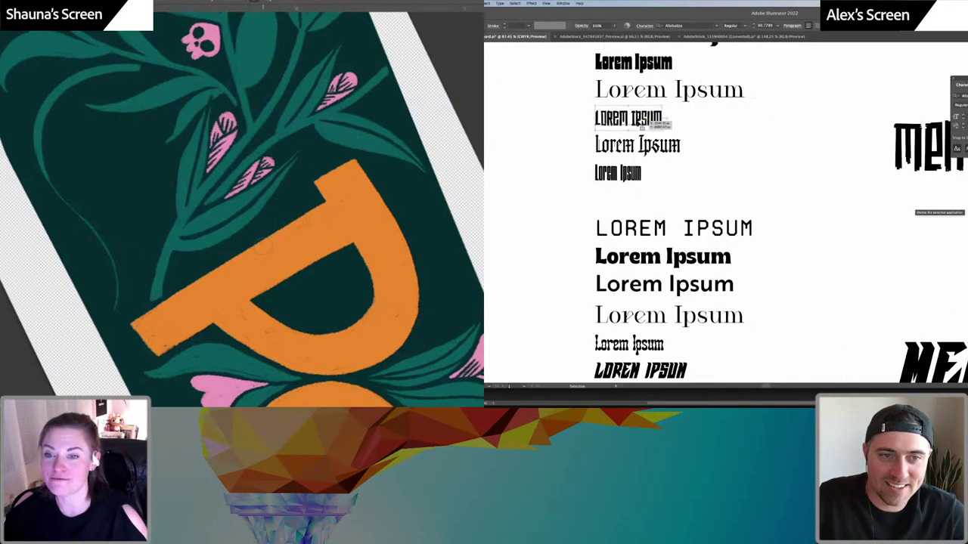
{"action": "left_click", "coordinate": [727, 155]}
{"action": "scroll", "coordinate": [722, 157], "scroll_direction": "down", "scroll_amount": 5}
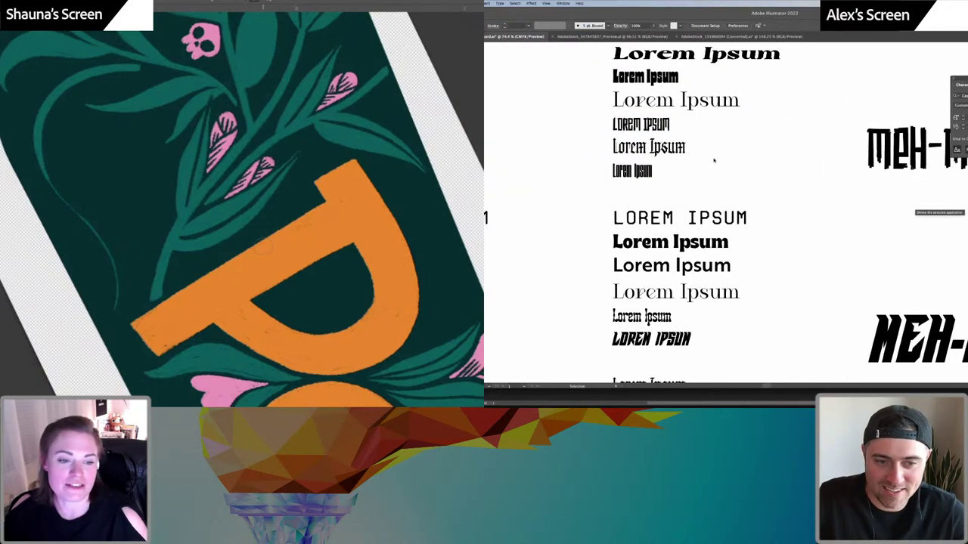
{"action": "scroll", "coordinate": [713, 160], "scroll_direction": "down", "scroll_amount": 3}
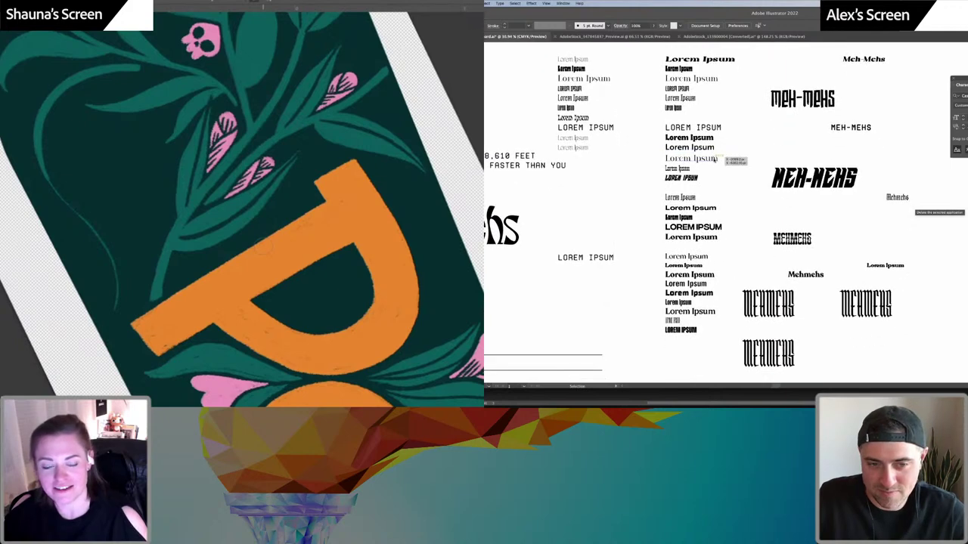
{"action": "left_click_drag", "start_coordinate": [682, 219], "coordinate": [575, 221]}
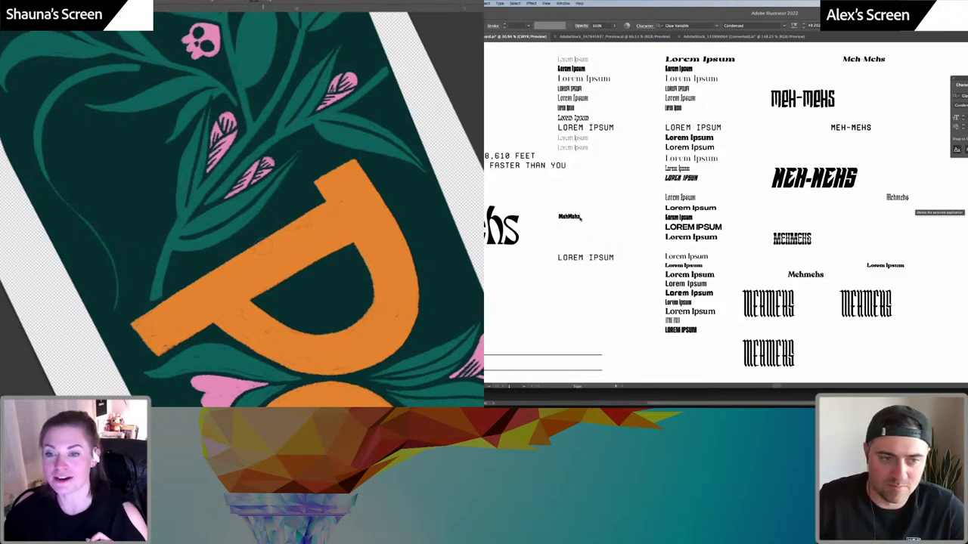
Set the new MehMehs text to the Expanded font style and all caps
{"action": "left_click", "coordinate": [745, 26]}
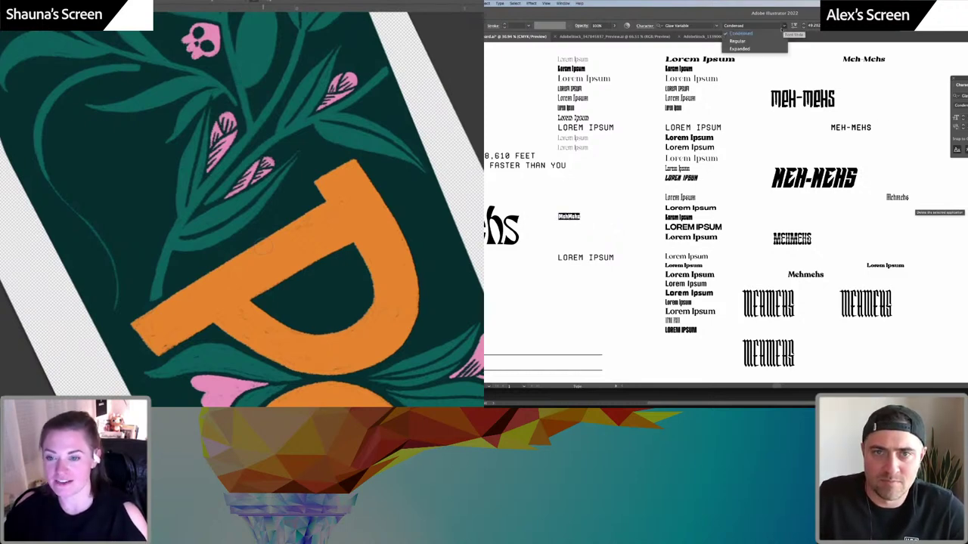
{"action": "left_click", "coordinate": [739, 49]}
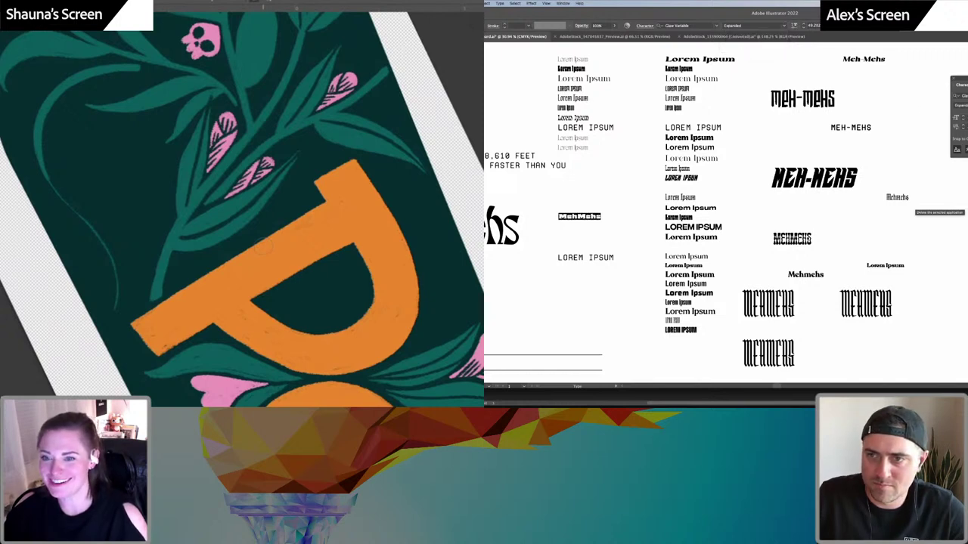
{"action": "left_click", "coordinate": [967, 84]}
{"action": "left_click", "coordinate": [967, 84]}
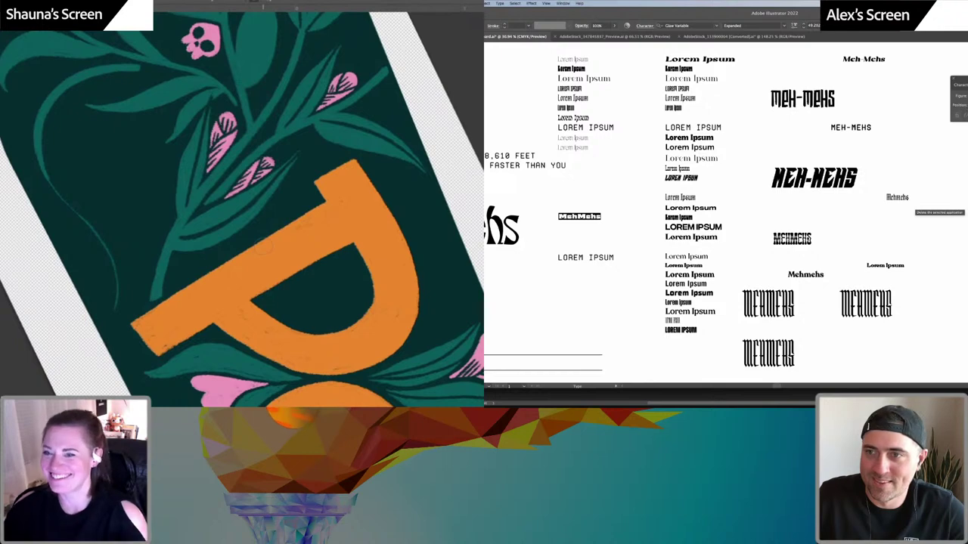
{"action": "left_click", "coordinate": [962, 85]}
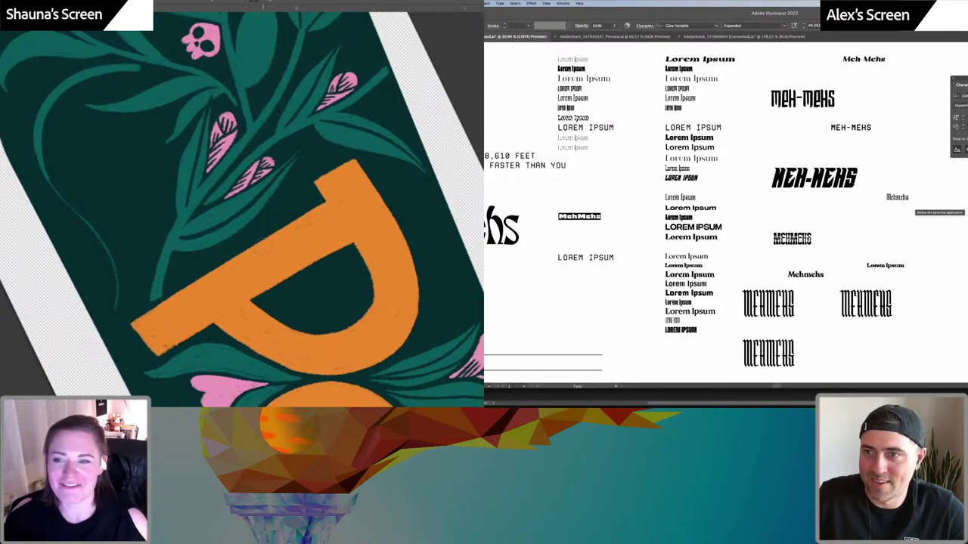
{"action": "key", "text": "super+shift+k"}
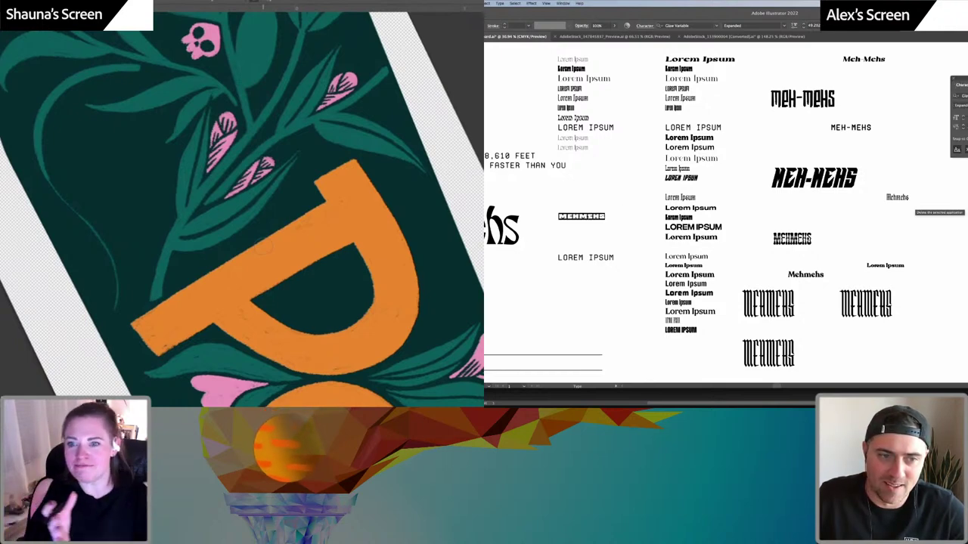
{"action": "left_click", "coordinate": [582, 217]}
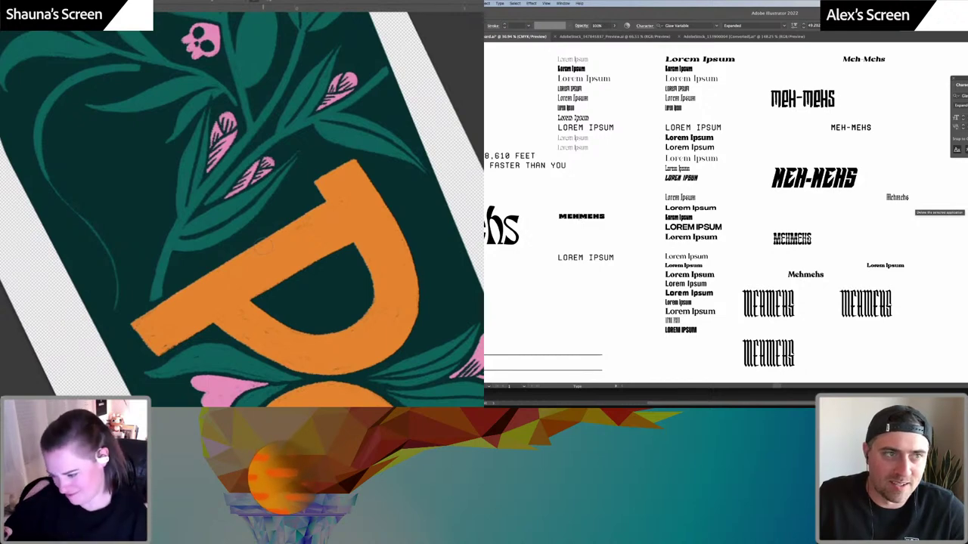
{"action": "key", "text": "Escape"}
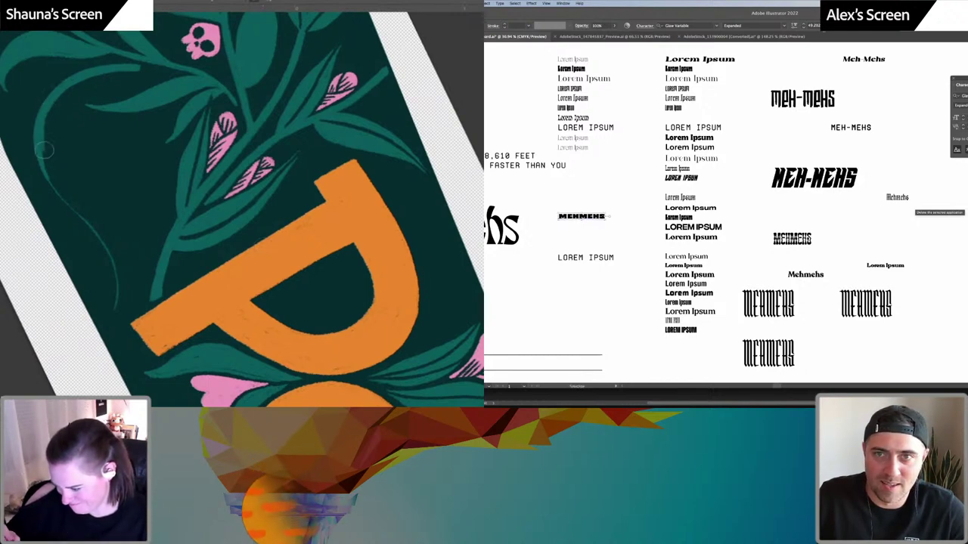
Try adjusting the variable font settings of the expanded MEHMEHS text
{"action": "left_click", "coordinate": [793, 25]}
{"action": "mouse_move", "coordinate": [771, 46]}
{"action": "left_mouse_down"}
{"action": "mouse_move", "coordinate": [752, 47]}
{"action": "mouse_move", "coordinate": [771, 46]}
{"action": "left_mouse_up"}
{"action": "left_click", "coordinate": [607, 207]}
{"action": "left_click", "coordinate": [573, 201]}
{"action": "left_click_drag", "start_coordinate": [573, 201], "coordinate": [607, 232]}
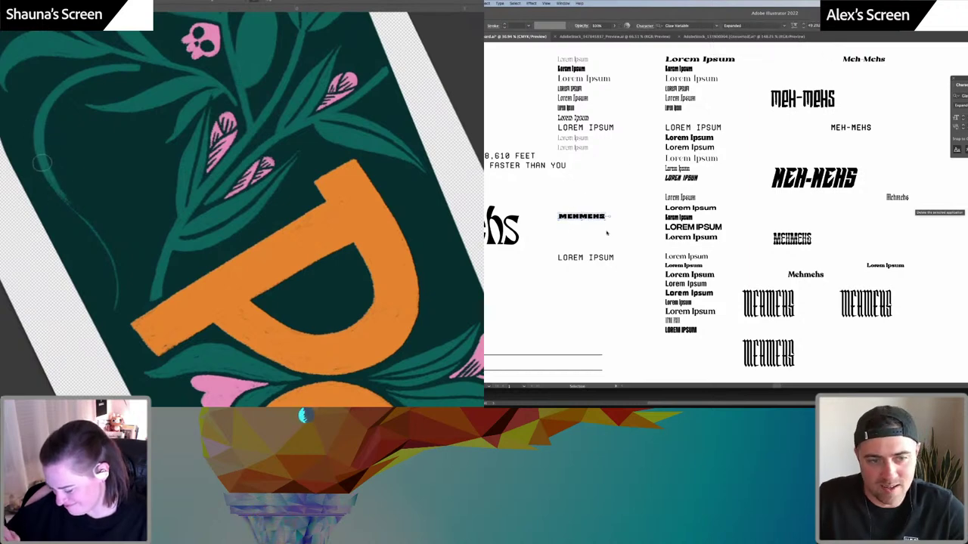
Switch to the snowboard artwork in Photoshop and back to Illustrator to check the font of the expanded MEHMEHS text
{"action": "key", "text": "a"}
{"action": "left_click", "coordinate": [770, 400]}
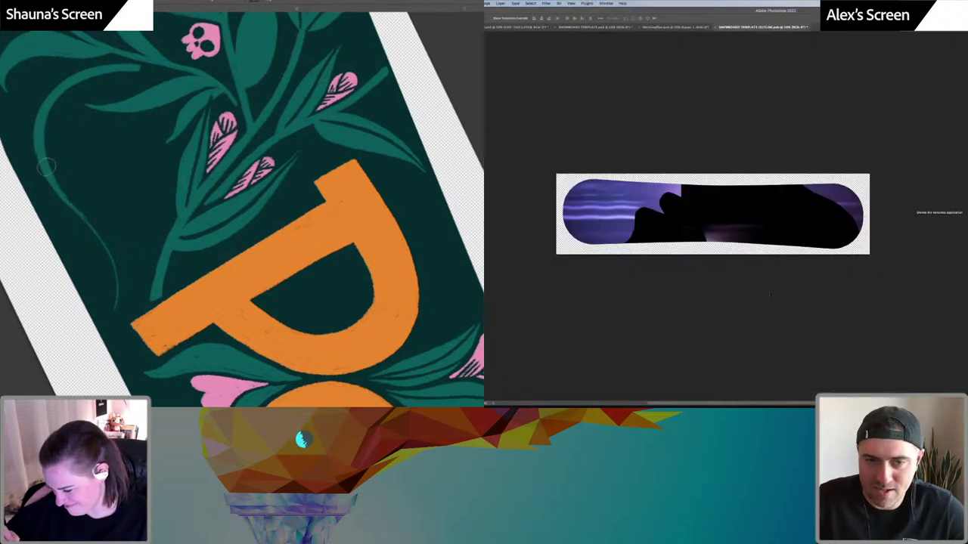
{"action": "mouse_move", "coordinate": [75, 202]}
{"action": "left_mouse_down"}
{"action": "mouse_move", "coordinate": [102, 240]}
{"action": "mouse_move", "coordinate": [149, 143]}
{"action": "left_mouse_up"}
{"action": "left_click", "coordinate": [766, 214]}
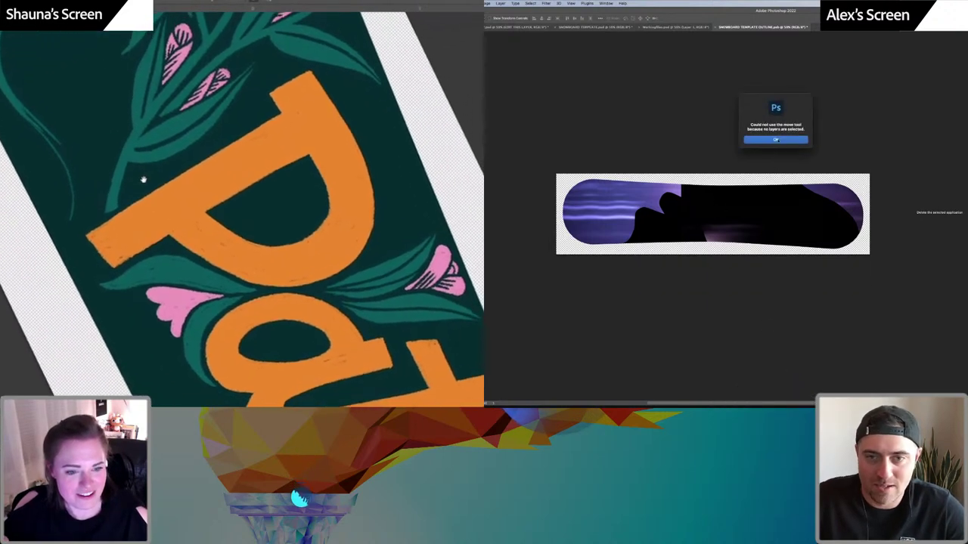
{"action": "key", "text": "Return"}
{"action": "key", "text": "ctrl+Up"}
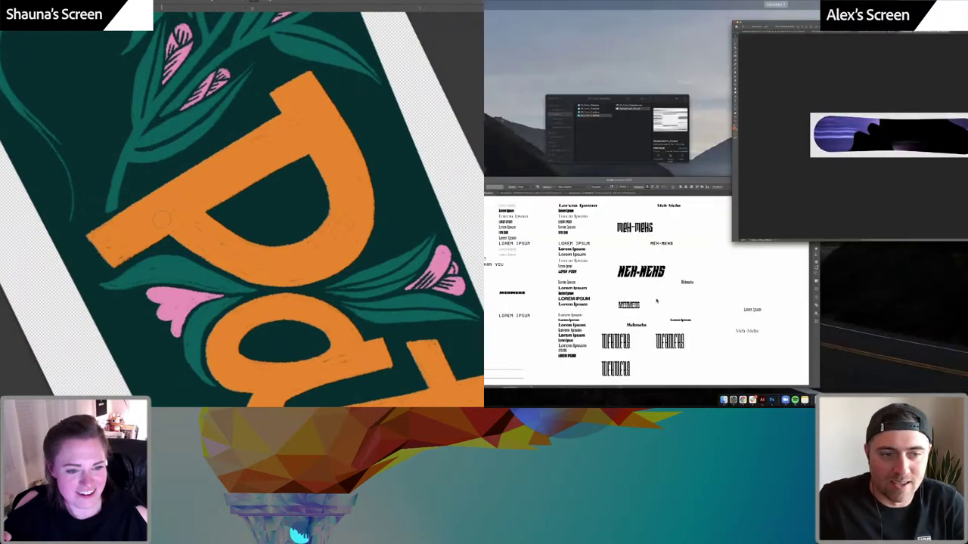
{"action": "left_click", "coordinate": [654, 301]}
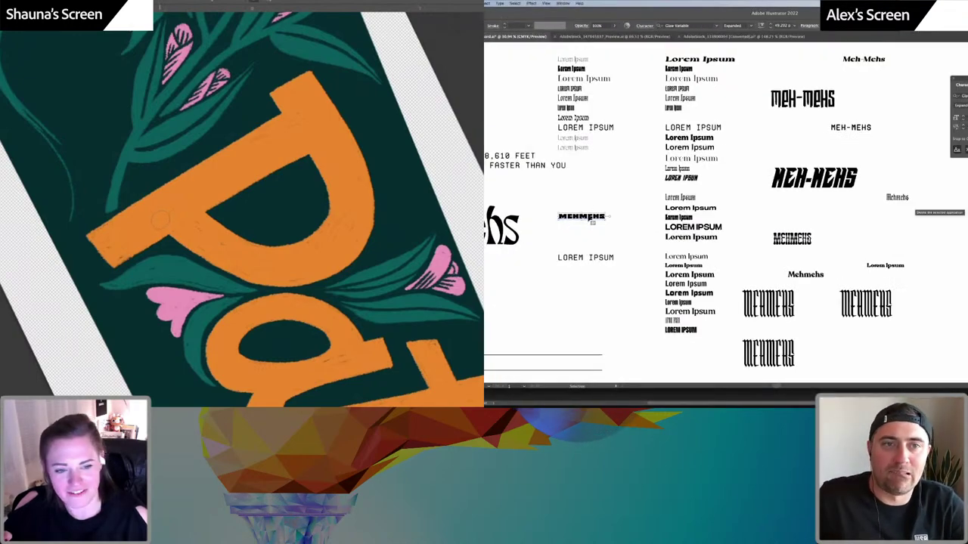
Switch to Photoshop and add a white MEHMEHS text in the Expanded font style over the dark middle of the snowboard
{"action": "key", "text": "super+Tab"}
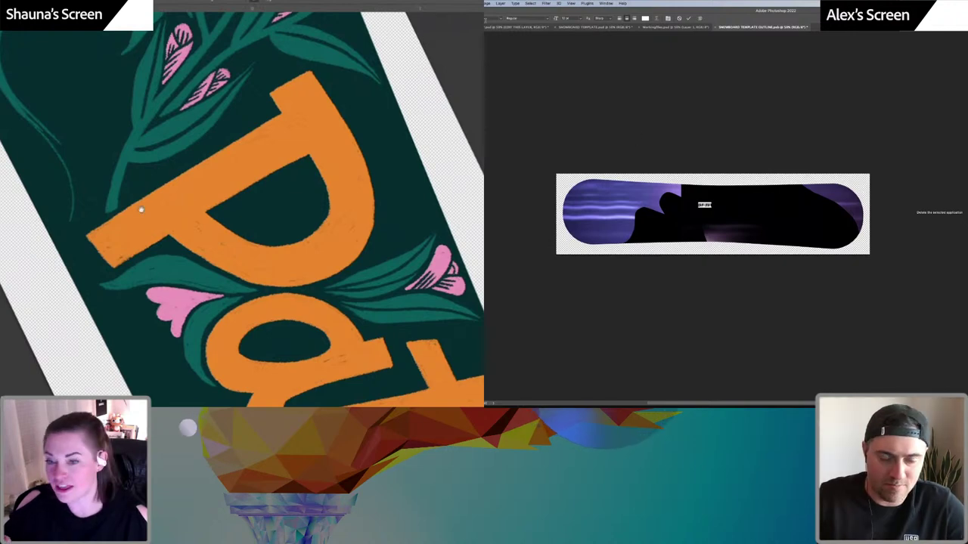
{"action": "scroll", "coordinate": [140, 210], "scroll_direction": "up", "scroll_amount": 5}
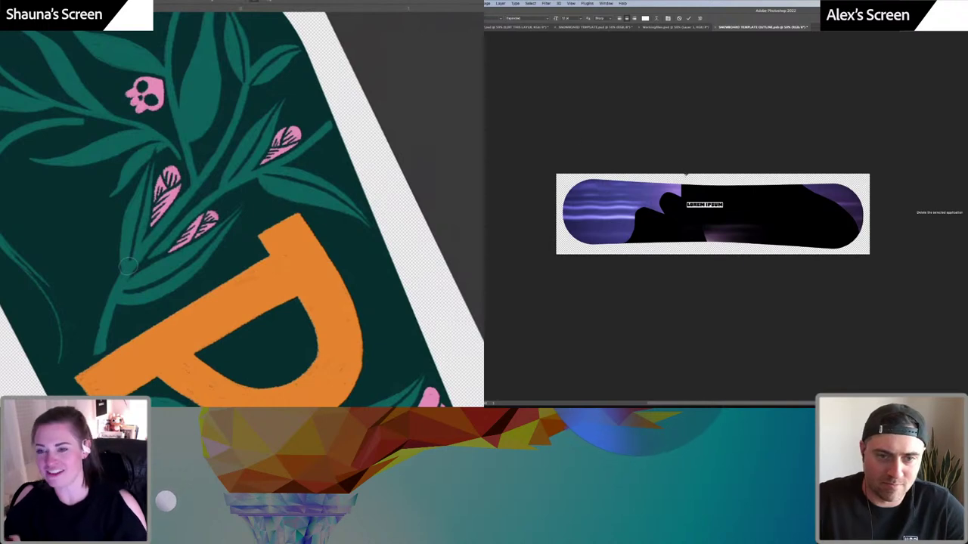
{"action": "left_click", "coordinate": [706, 205]}
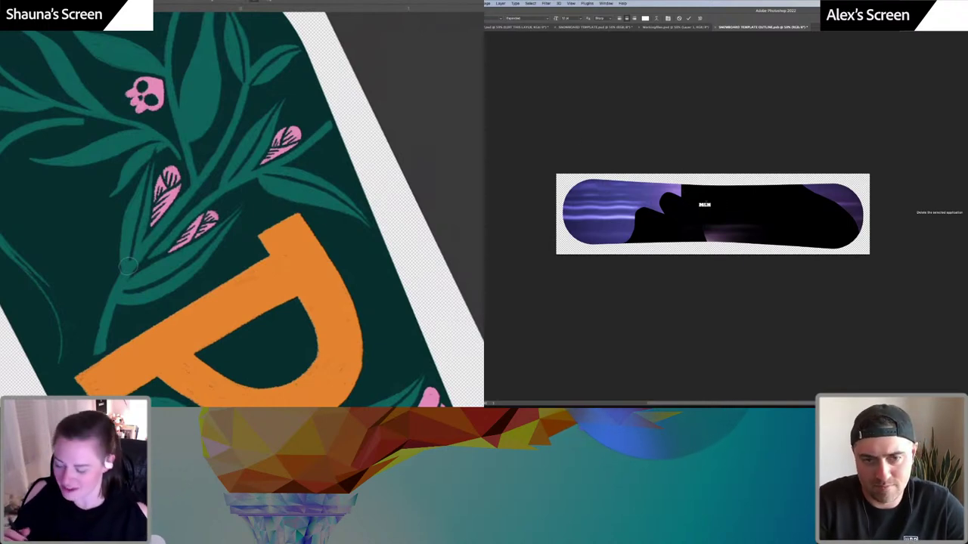
{"action": "double_click", "coordinate": [706, 205]}
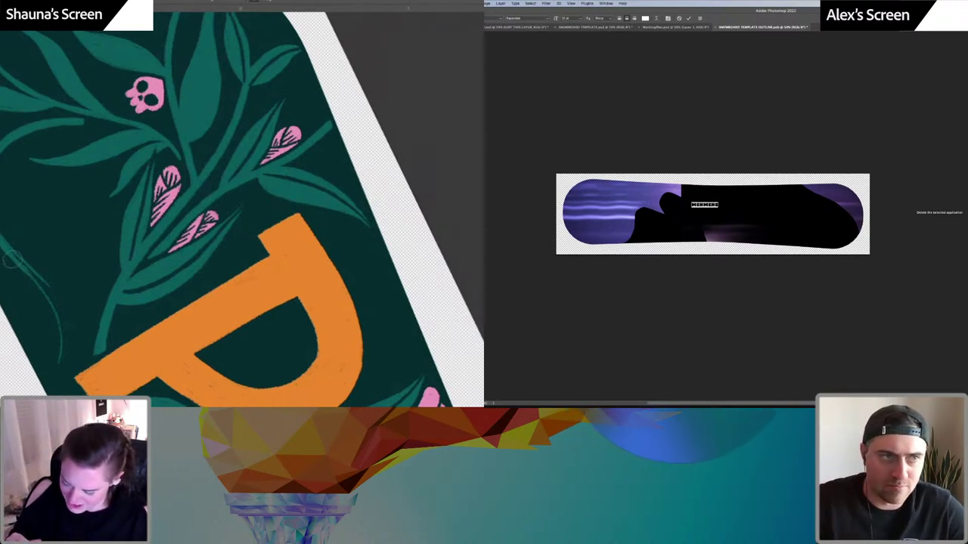
Enlarge the white MEHMEHS text so it spans the dark middle section of the snowboard
{"action": "key", "text": "super+Return"}
{"action": "key", "text": "v"}
{"action": "left_click_drag", "start_coordinate": [11, 246], "coordinate": [50, 296]}
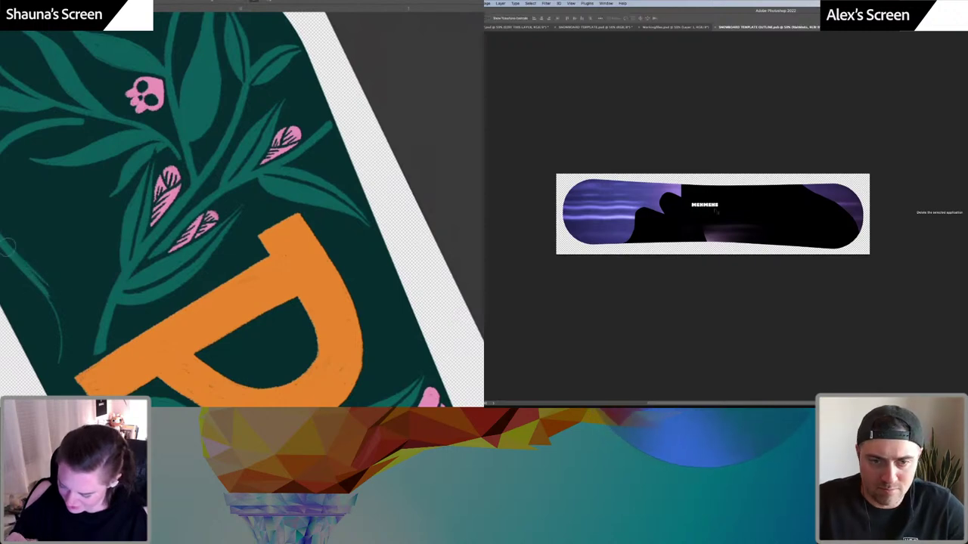
{"action": "key", "text": "super+t"}
{"action": "mouse_move", "coordinate": [108, 201]}
{"action": "left_mouse_down"}
{"action": "mouse_move", "coordinate": [131, 152]}
{"action": "mouse_move", "coordinate": [125, 83]}
{"action": "left_mouse_up"}
{"action": "left_click_drag", "start_coordinate": [719, 208], "coordinate": [827, 227]}
{"action": "key", "text": "Return"}
Warp the MEHMEHS text with the horizontal Flag style at +100% bend and a positive horizontal distortion
{"action": "key", "text": "t"}
{"action": "mouse_move", "coordinate": [71, 178]}
{"action": "left_mouse_down"}
{"action": "mouse_move", "coordinate": [86, 207]}
{"action": "mouse_move", "coordinate": [81, 250]}
{"action": "left_mouse_up"}
{"action": "double_click", "coordinate": [730, 212]}
{"action": "left_click", "coordinate": [655, 18]}
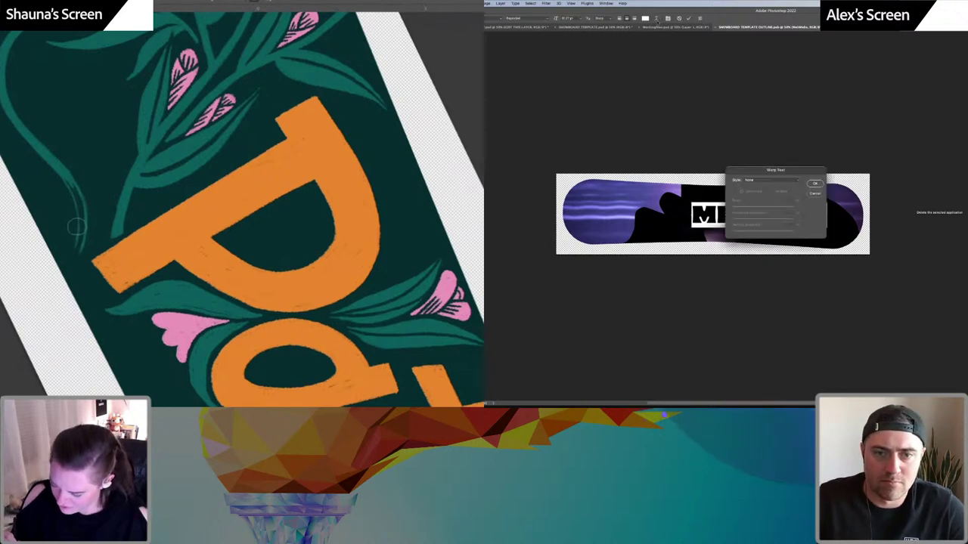
{"action": "left_click_drag", "start_coordinate": [790, 170], "coordinate": [848, 82]}
{"action": "left_click", "coordinate": [836, 93]}
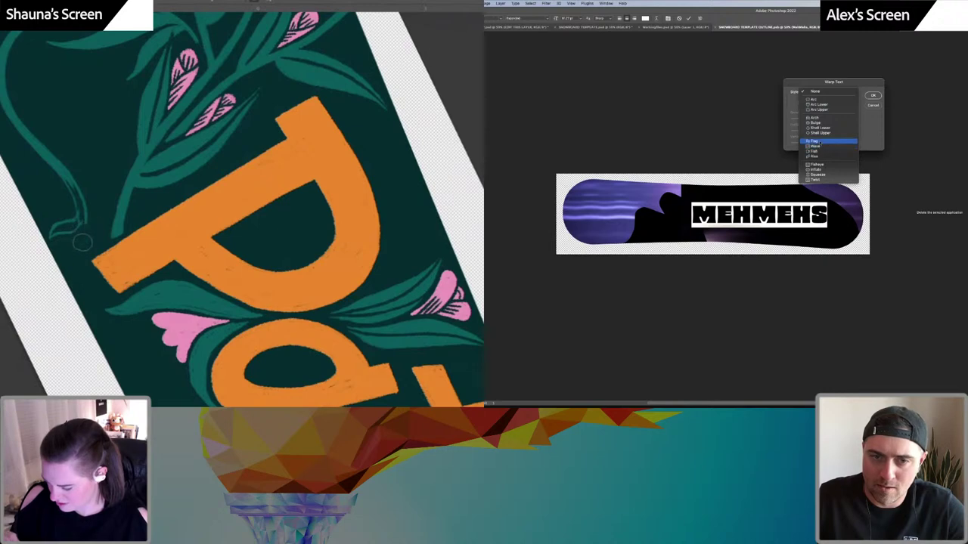
{"action": "left_click", "coordinate": [813, 141]}
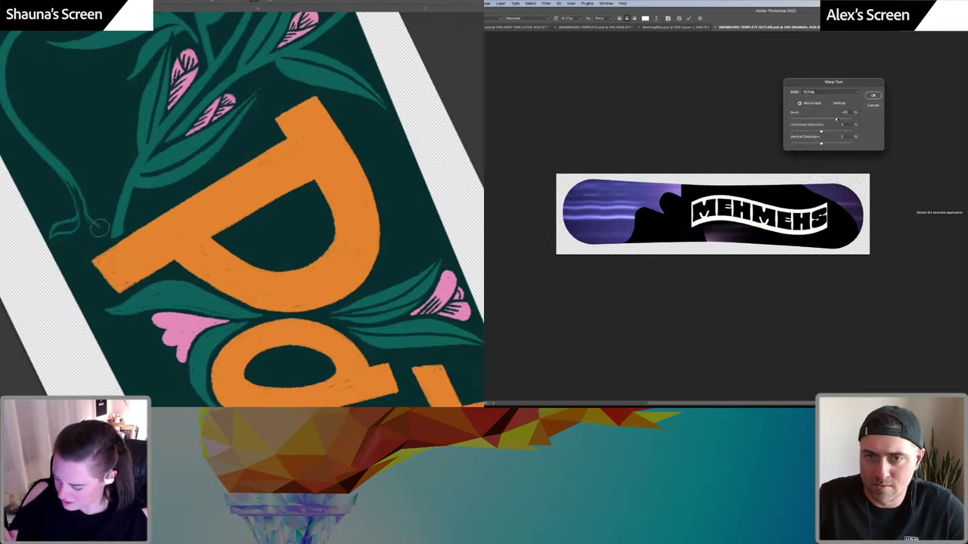
{"action": "left_click_drag", "start_coordinate": [846, 121], "coordinate": [851, 119]}
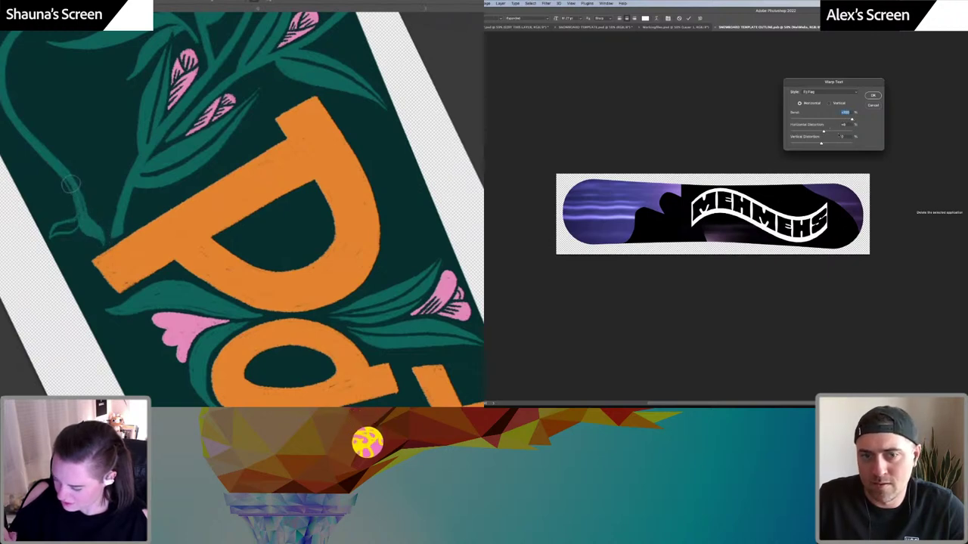
{"action": "left_click_drag", "start_coordinate": [821, 131], "coordinate": [839, 132]}
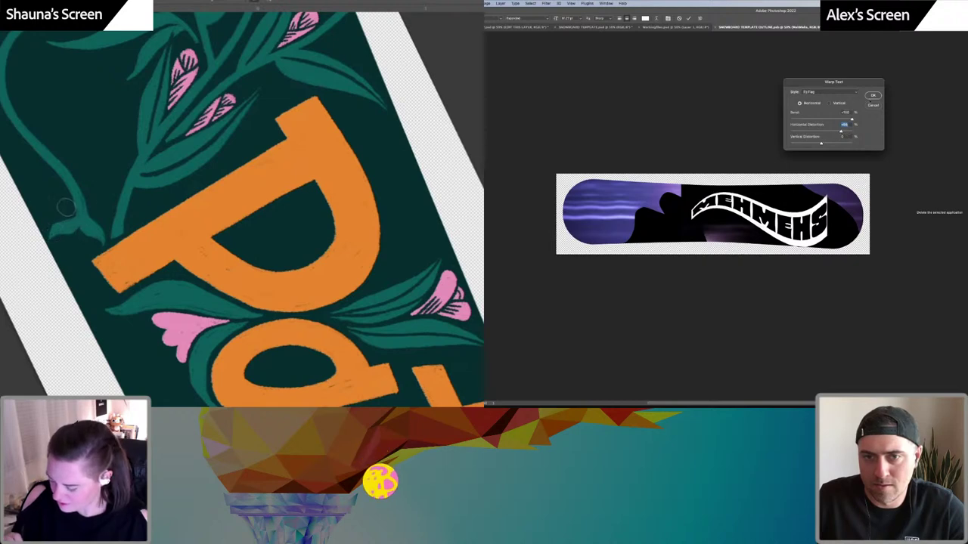
{"action": "left_click", "coordinate": [872, 95]}
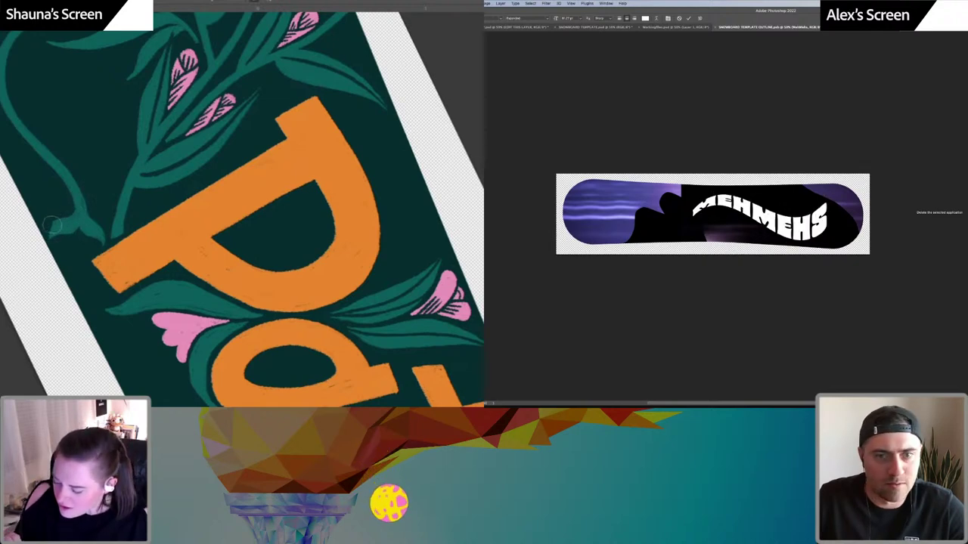
Rotate the warped MEHMEHS text slightly clockwise and move it toward the snowboard's right end
{"action": "left_click_drag", "start_coordinate": [787, 217], "coordinate": [782, 217]}
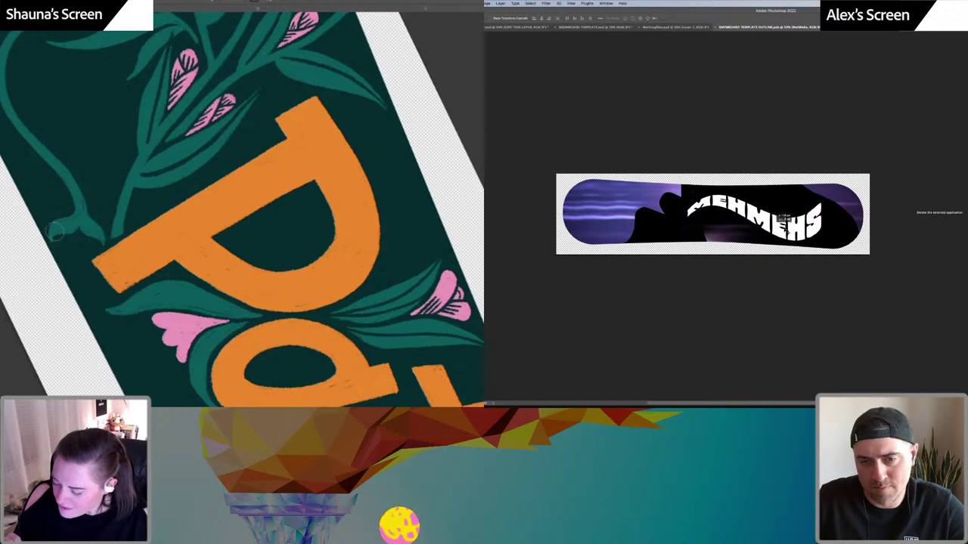
{"action": "key", "text": "ctrl+t"}
{"action": "left_click_drag", "start_coordinate": [854, 257], "coordinate": [847, 269]}
{"action": "left_click_drag", "start_coordinate": [823, 223], "coordinate": [841, 223]}
{"action": "mouse_move", "coordinate": [242, 115]}
{"action": "left_mouse_down"}
{"action": "mouse_move", "coordinate": [233, 181]}
{"action": "mouse_move", "coordinate": [242, 242]}
{"action": "mouse_move", "coordinate": [247, 125]}
{"action": "left_mouse_up"}
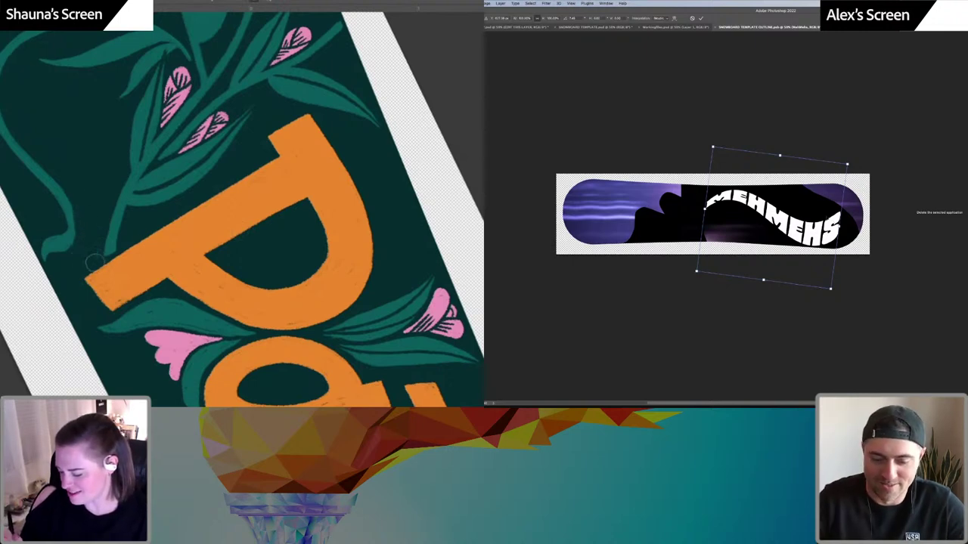
{"action": "key", "text": "Return"}
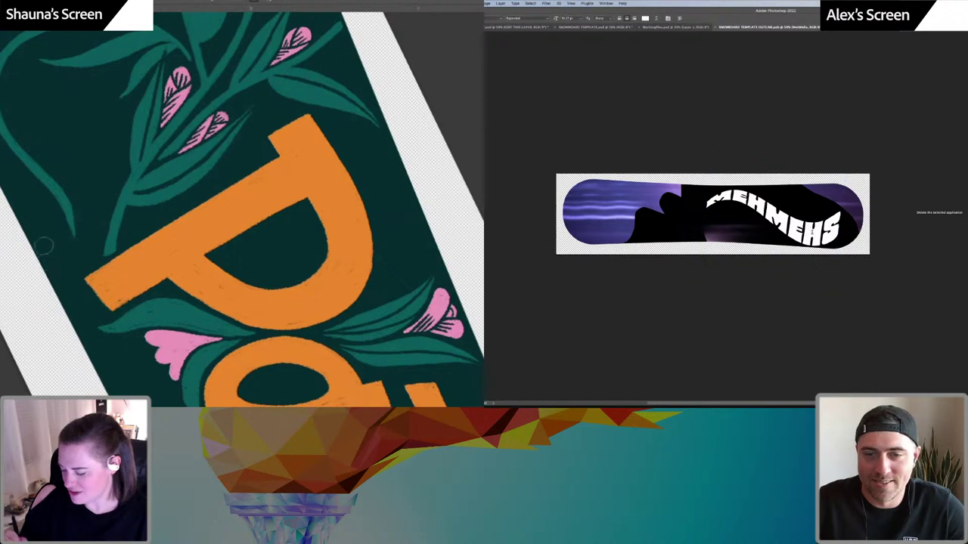
Increase the horizontal distortion of the MEHMEHS text's Flag warp and add a slight vertical distortion
{"action": "left_click", "coordinate": [807, 234]}
{"action": "key", "text": "super+a"}
{"action": "left_click", "coordinate": [656, 18]}
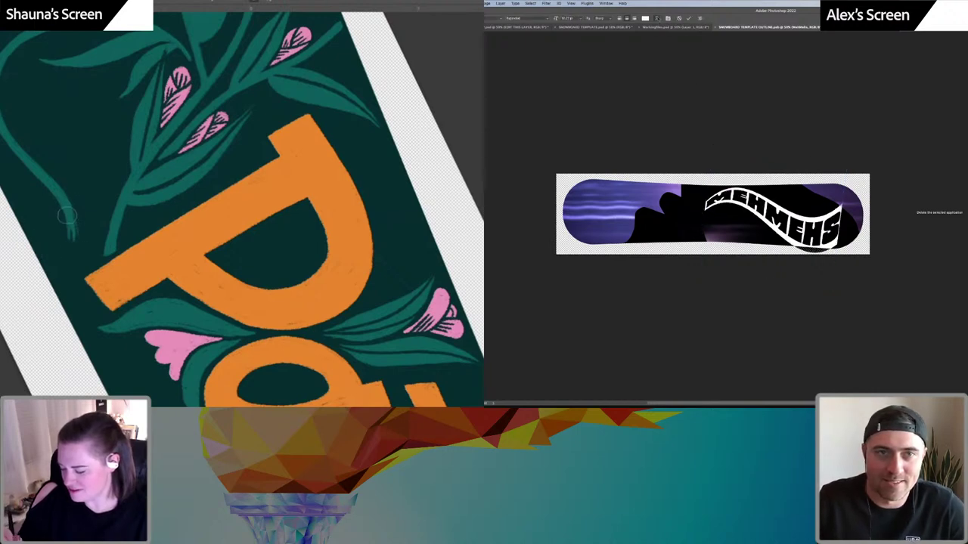
{"action": "left_click_drag", "start_coordinate": [841, 131], "coordinate": [824, 143]}
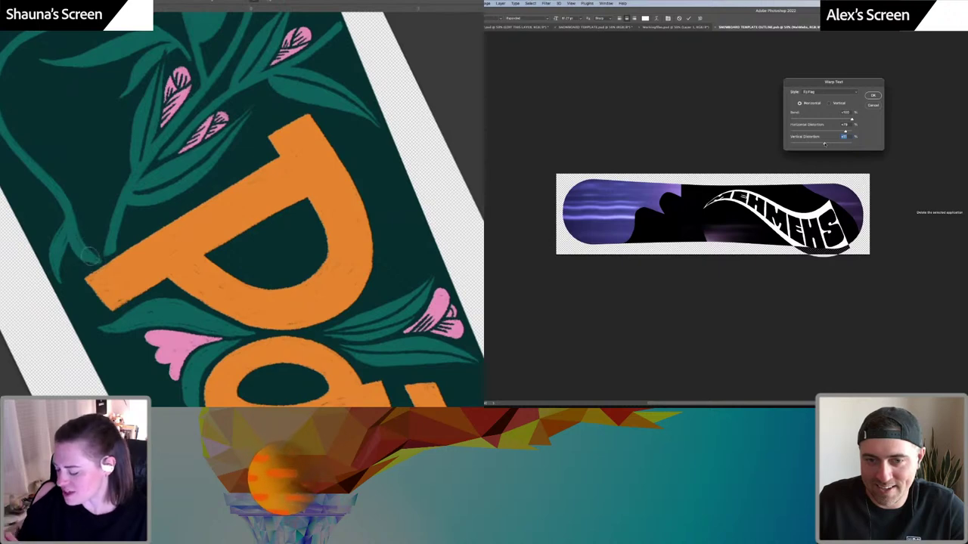
{"action": "key", "text": "Return"}
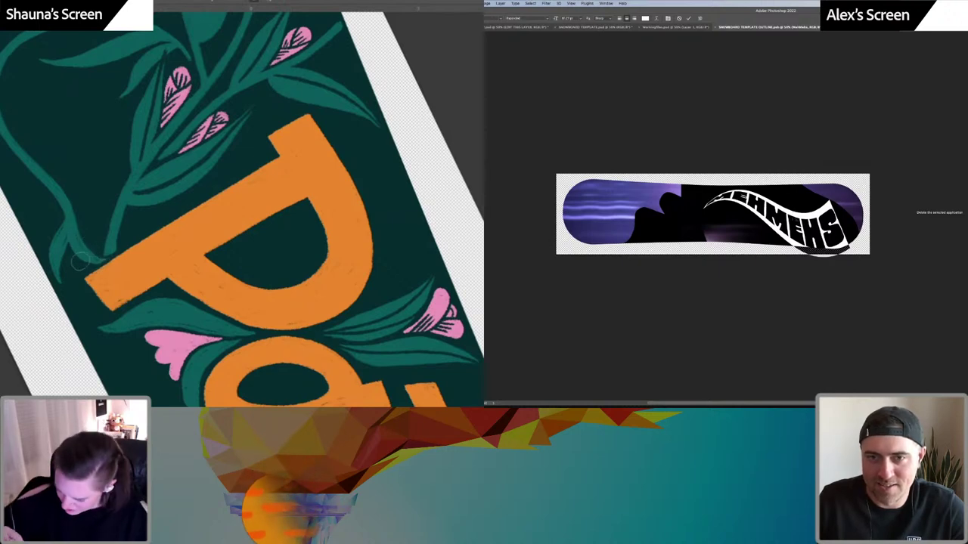
Nudge the warped MEHMEHS text up and right so it fits inside the snowboard's outline
{"action": "key", "text": "v"}
{"action": "left_click_drag", "start_coordinate": [839, 244], "coordinate": [843, 240]}
{"action": "left_click_drag", "start_coordinate": [120, 204], "coordinate": [123, 230]}
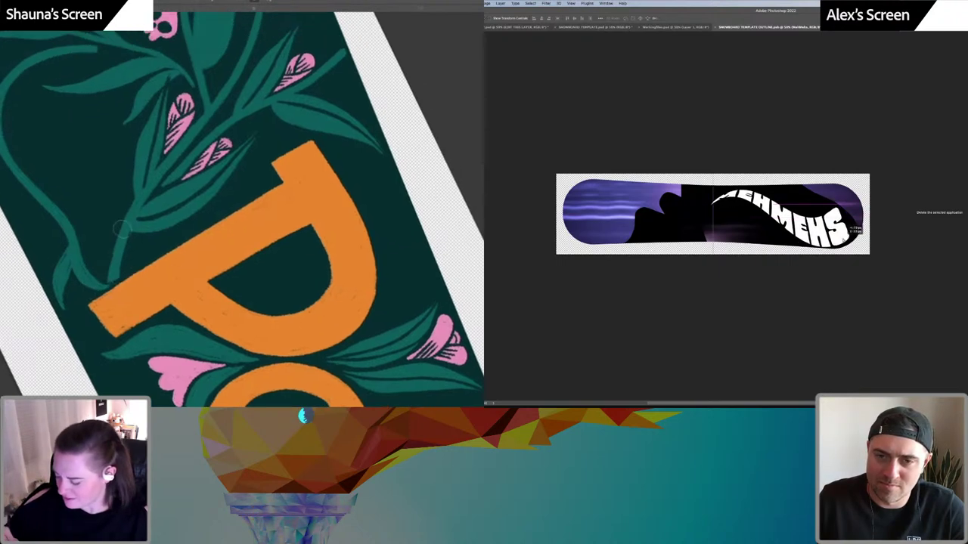
{"action": "left_click_drag", "start_coordinate": [844, 240], "coordinate": [844, 240]}
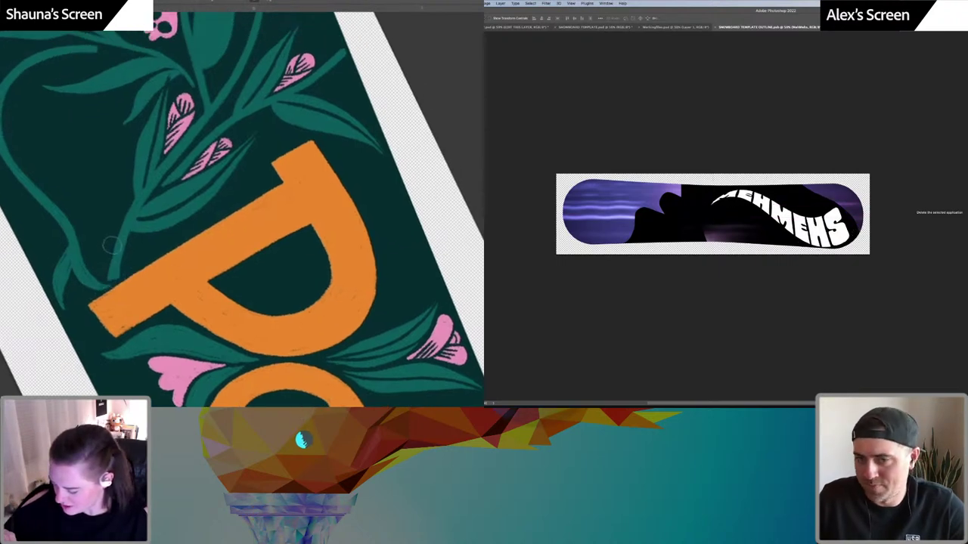
{"action": "left_click_drag", "start_coordinate": [143, 268], "coordinate": [155, 291]}
{"action": "left_click", "coordinate": [732, 168]}
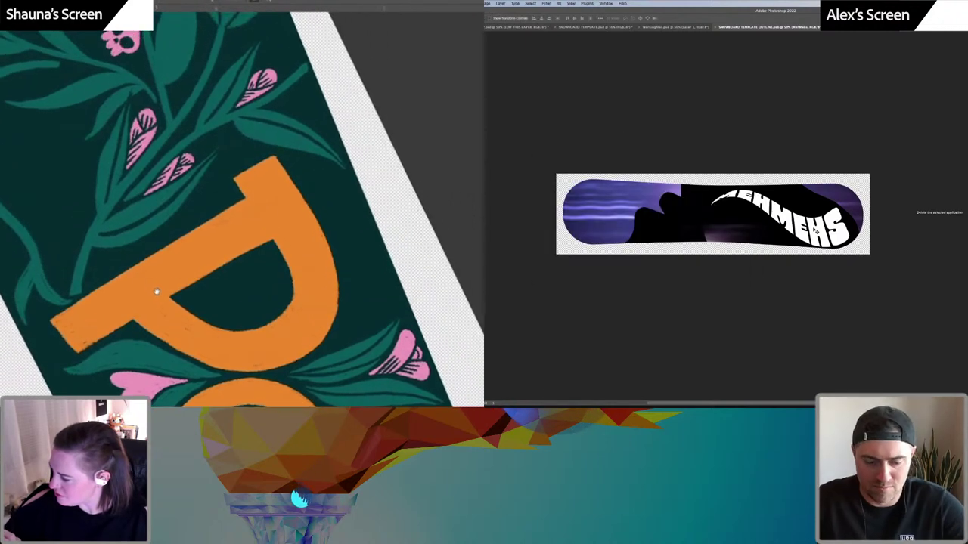
Check the Roman character sheet and its color palette in the working file, and return to the snowboard template outline
{"action": "double_click", "coordinate": [815, 229]}
{"action": "left_click", "coordinate": [518, 27]}
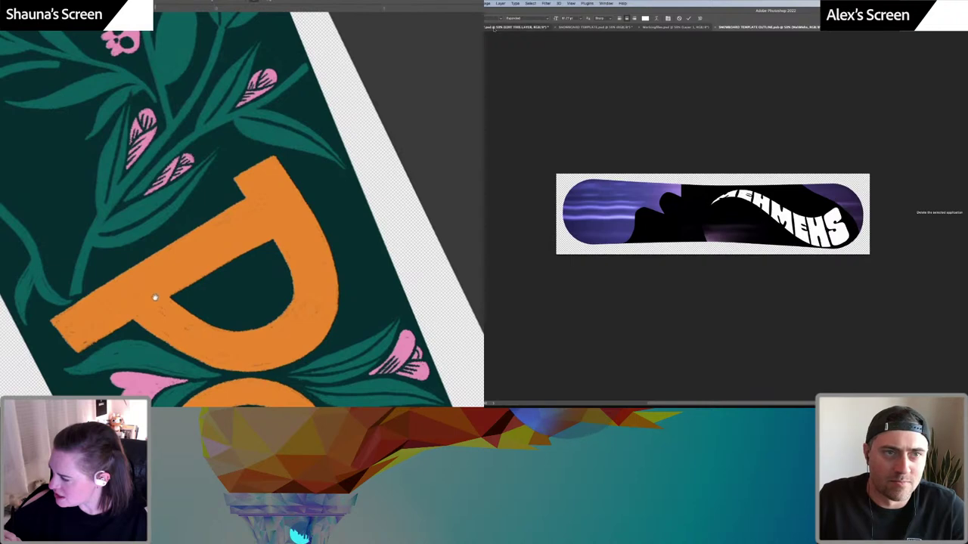
{"action": "left_click", "coordinate": [578, 27]}
{"action": "key", "text": "ctrl+Tab"}
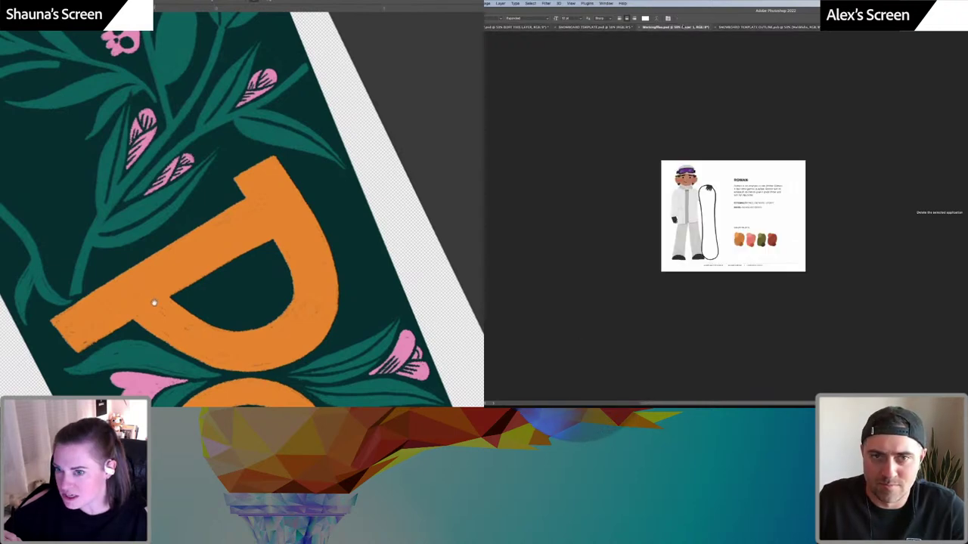
{"action": "key", "text": "ctrl+0"}
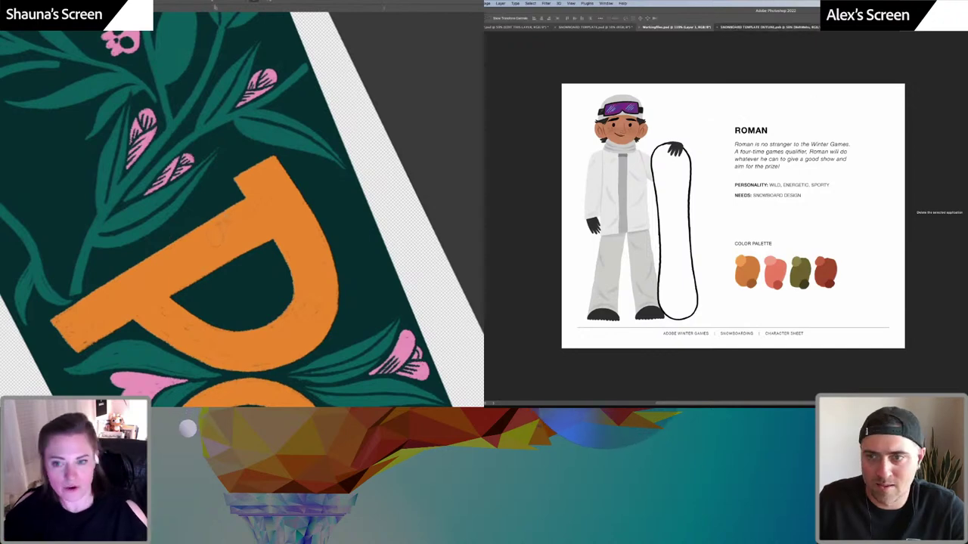
{"action": "key", "text": "ctrl+Tab"}
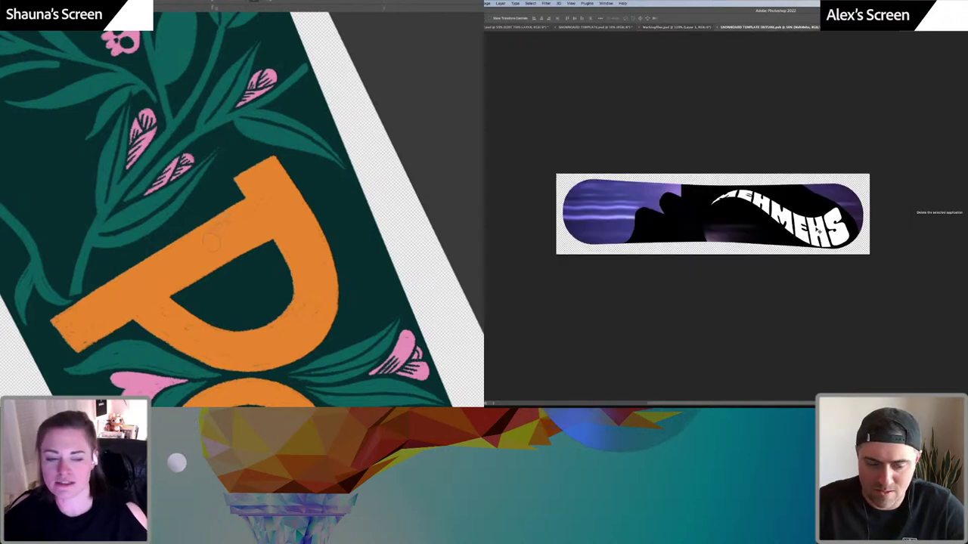
Recolor the MEHMEHS text light purple by sampling the snowboard's purple artwork
{"action": "double_click", "coordinate": [817, 229]}
{"action": "left_click", "coordinate": [645, 18]}
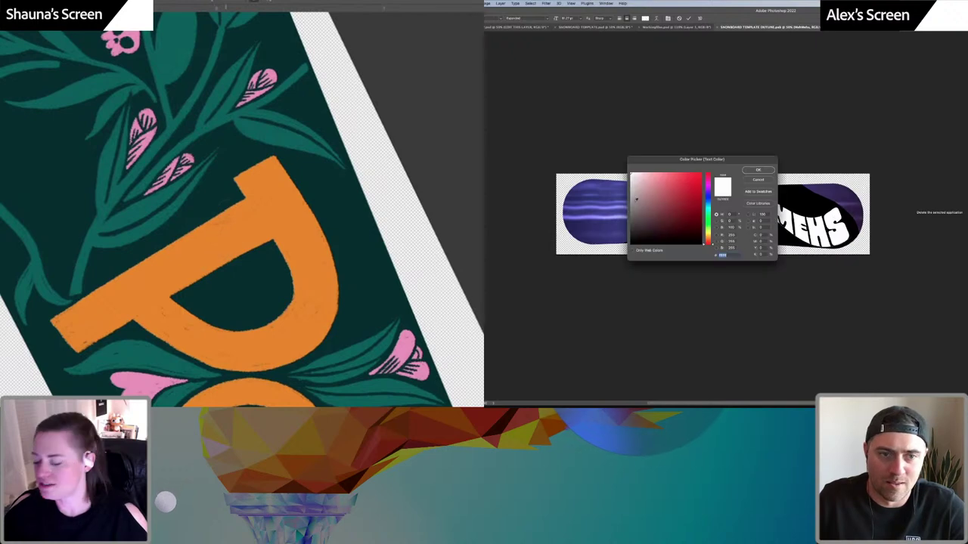
{"action": "left_click_drag", "start_coordinate": [204, 154], "coordinate": [244, 214]}
{"action": "left_click", "coordinate": [603, 208]}
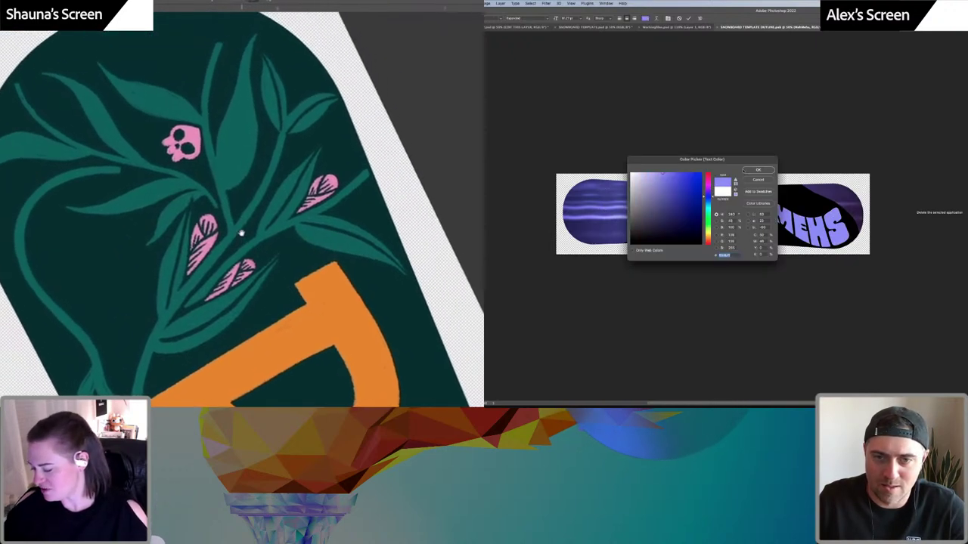
{"action": "key", "text": "Escape"}
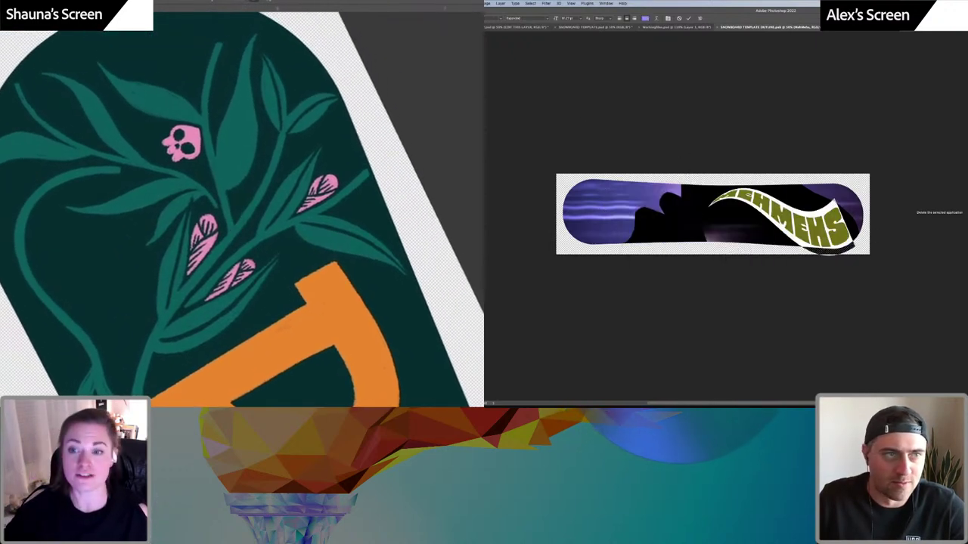
{"action": "key", "text": "super+Return"}
{"action": "key", "text": "v"}
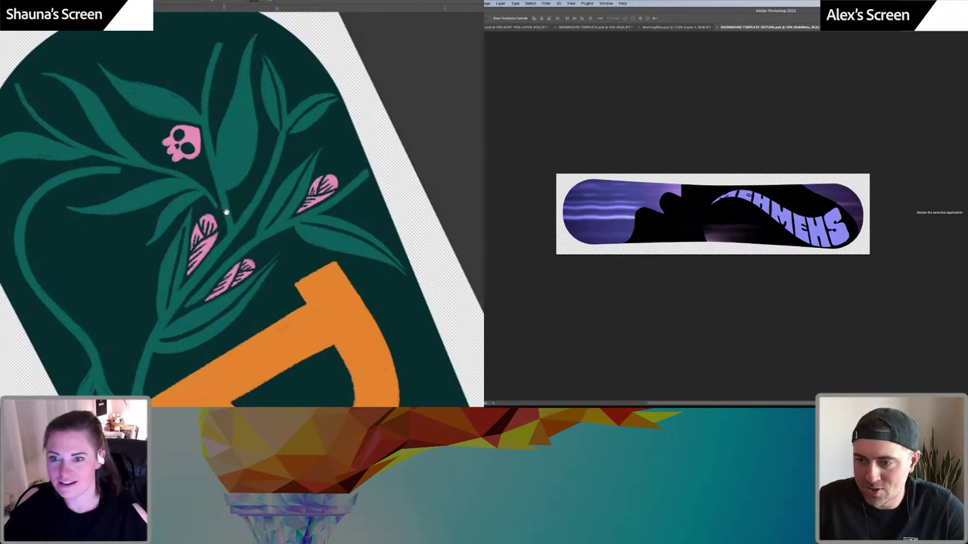
Add a linear gradient fill layer in fading red at a 90° angle above the MEHMEHS text
{"action": "left_click_drag", "start_coordinate": [226, 213], "coordinate": [251, 222]}
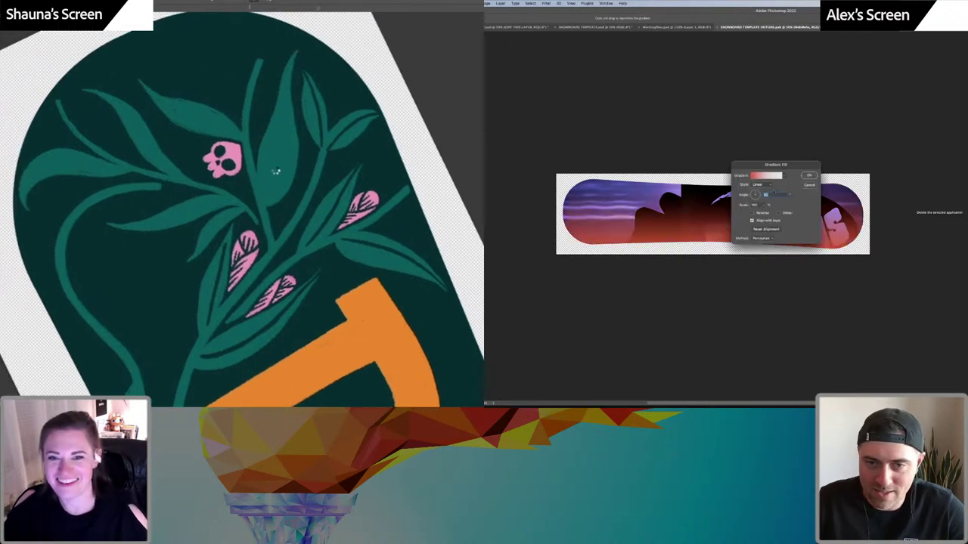
{"action": "left_click", "coordinate": [808, 175]}
{"action": "mouse_move", "coordinate": [284, 184]}
{"action": "left_mouse_down"}
{"action": "mouse_move", "coordinate": [298, 182]}
{"action": "mouse_move", "coordinate": [277, 211]}
{"action": "mouse_move", "coordinate": [286, 237]}
{"action": "left_mouse_up"}
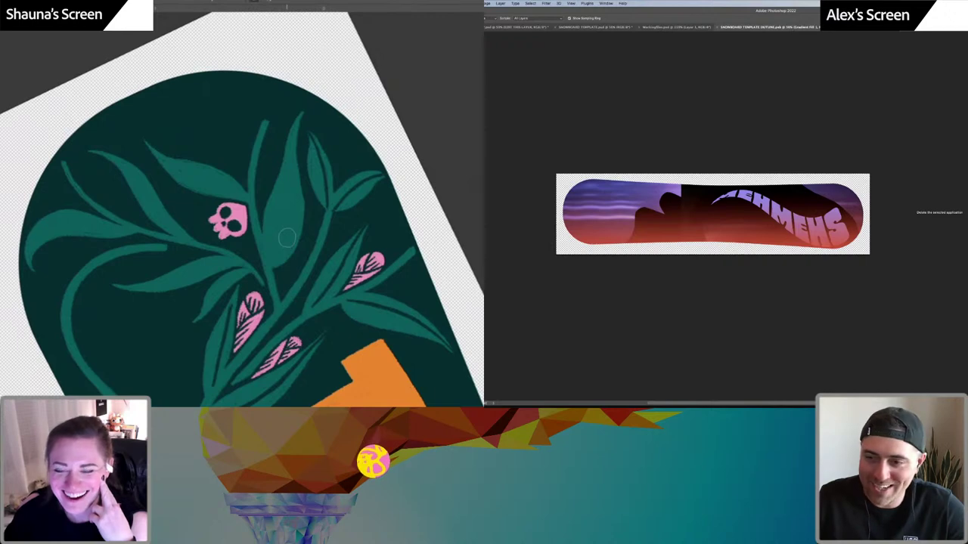
Clip the Gradient Fill 1 layer to the MEHMEHS text layer so that it colors only the lettering
{"action": "scroll", "coordinate": [786, 228], "scroll_direction": "up", "scroll_amount": 1}
{"action": "scroll", "coordinate": [786, 229], "scroll_direction": "up", "scroll_amount": 4}
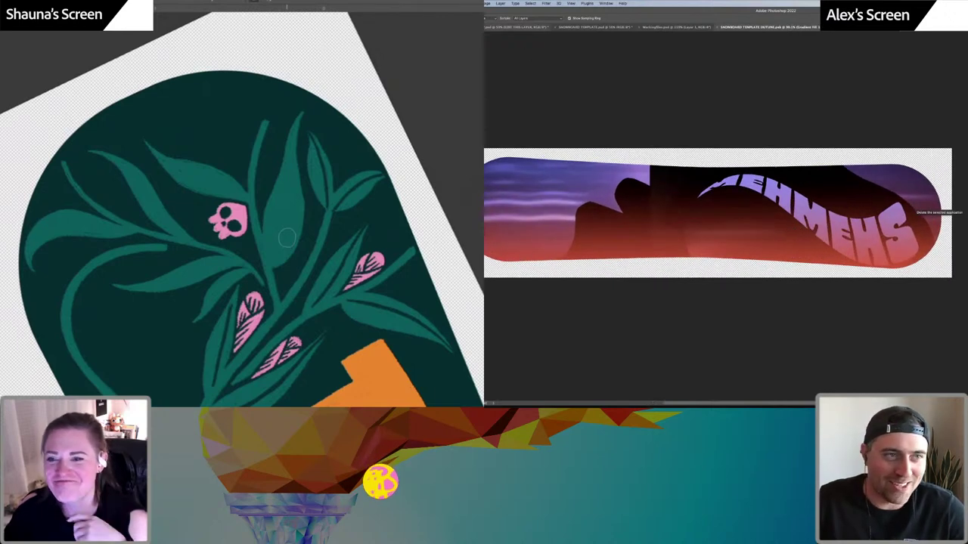
{"action": "key", "text": "v"}
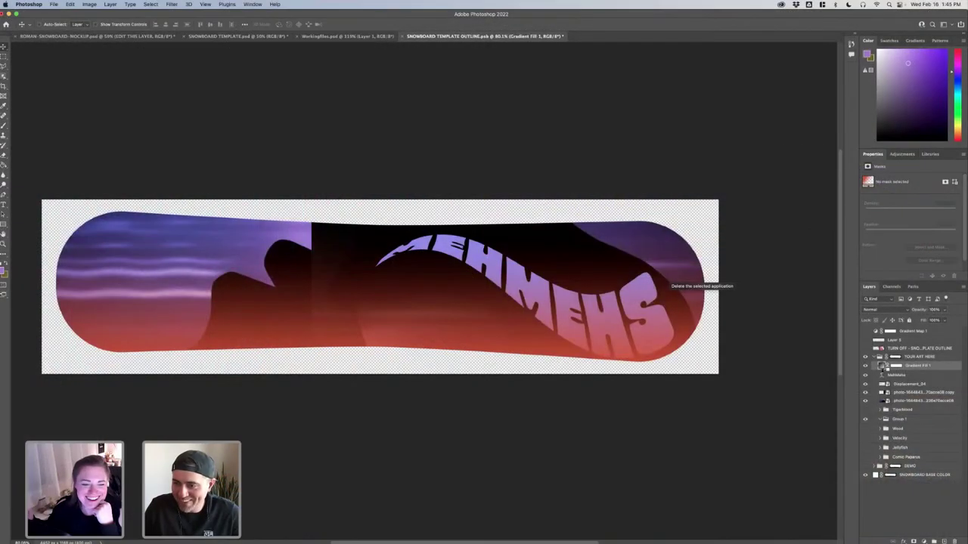
{"action": "left_click", "coordinate": [884, 370], "text": "alt"}
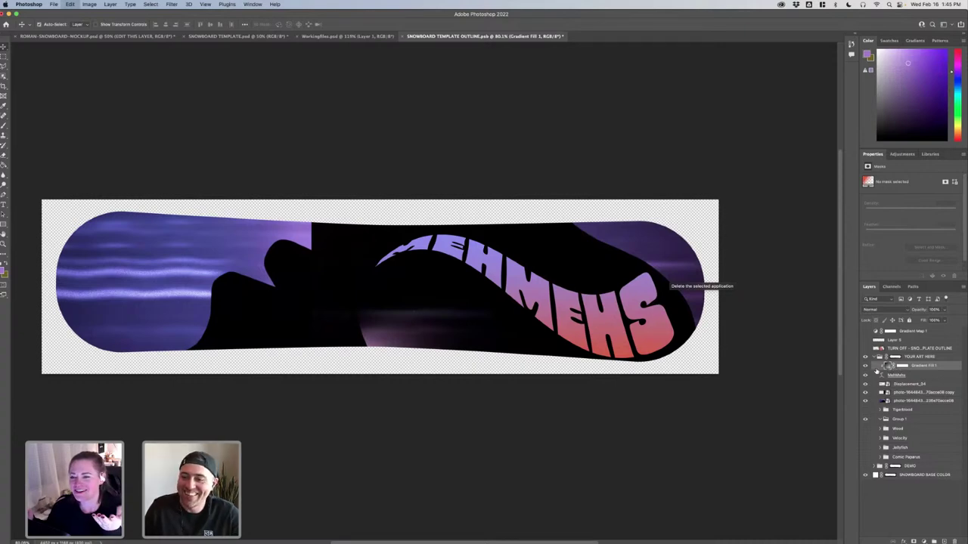
{"action": "left_click", "coordinate": [877, 369], "text": "alt"}
{"action": "left_click", "coordinate": [871, 370], "text": "alt"}
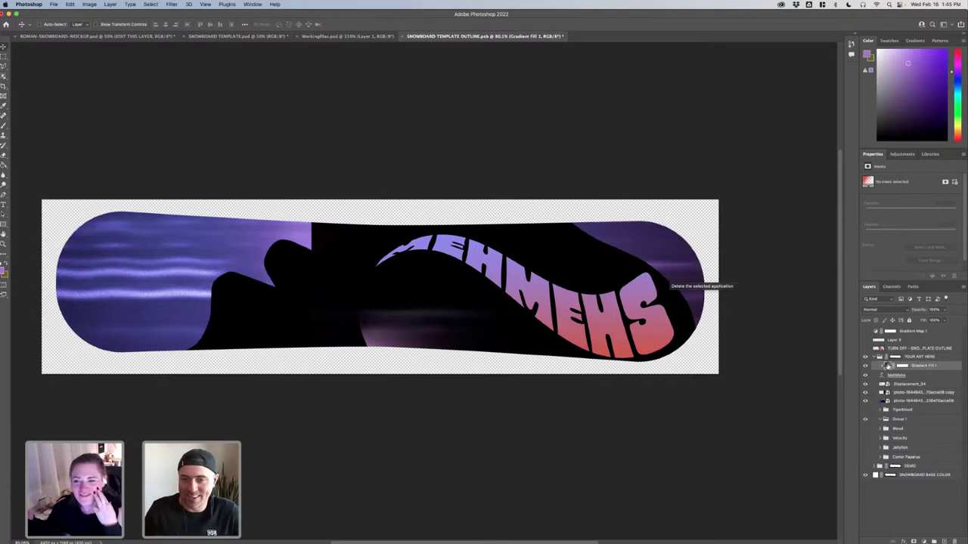
Change the red color stop of the Gradient Fill 1 layer to magenta and apply the edited gradient
{"action": "double_click", "coordinate": [888, 366]}
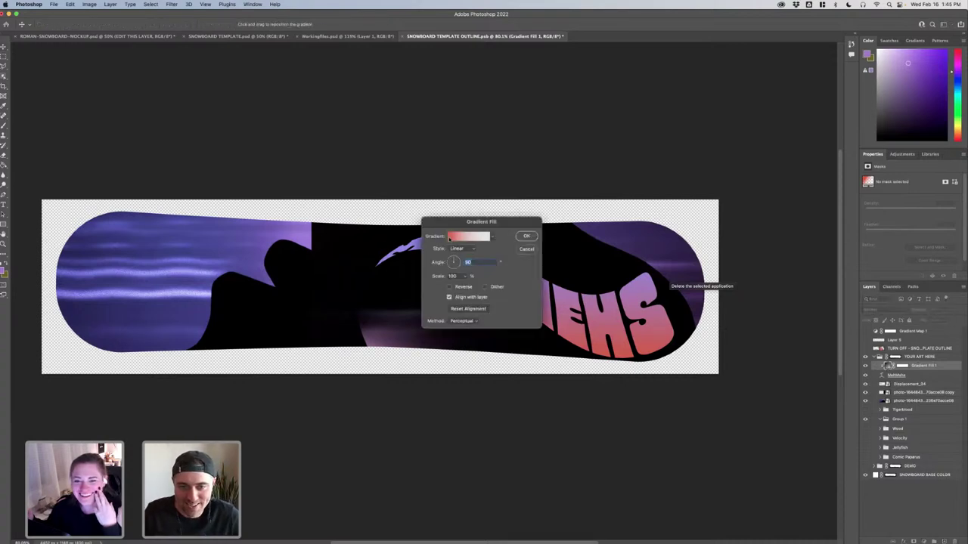
{"action": "left_click", "coordinate": [449, 238]}
{"action": "double_click", "coordinate": [407, 311]}
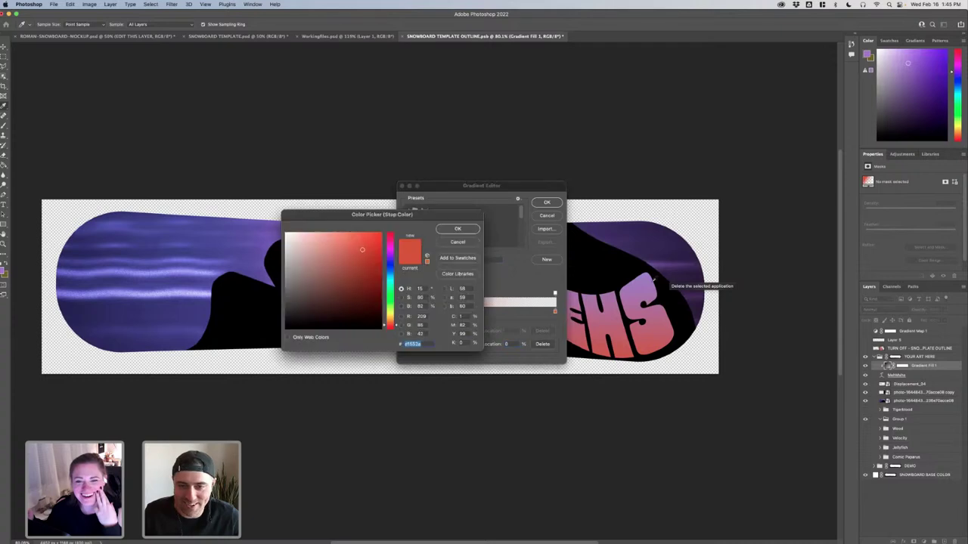
{"action": "left_click", "coordinate": [392, 249]}
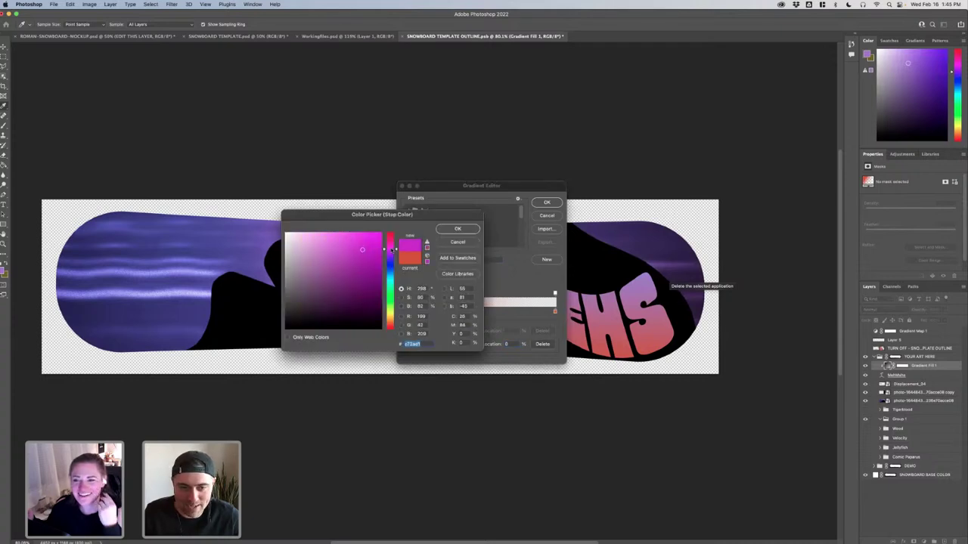
{"action": "left_click", "coordinate": [444, 230]}
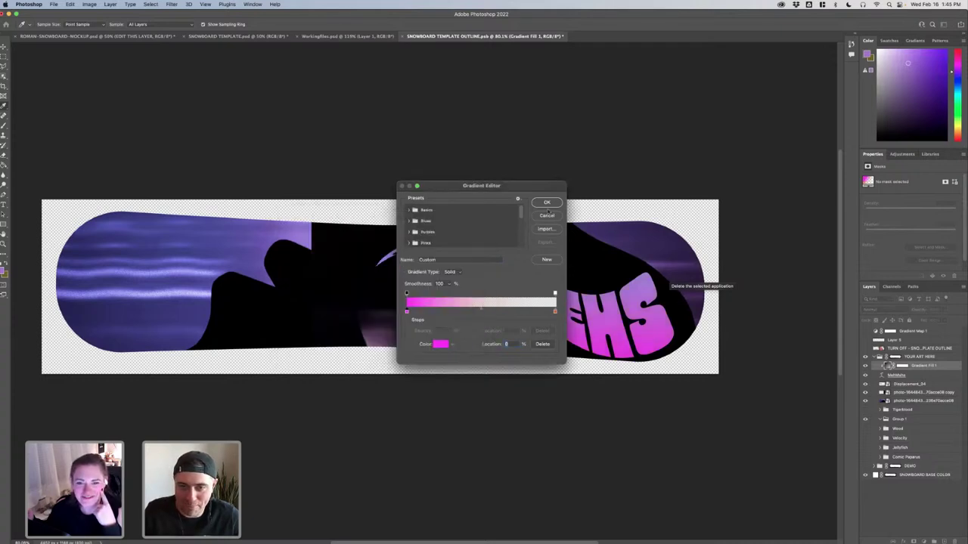
{"action": "left_click", "coordinate": [546, 202]}
{"action": "left_click_drag", "start_coordinate": [517, 224], "coordinate": [511, 236]}
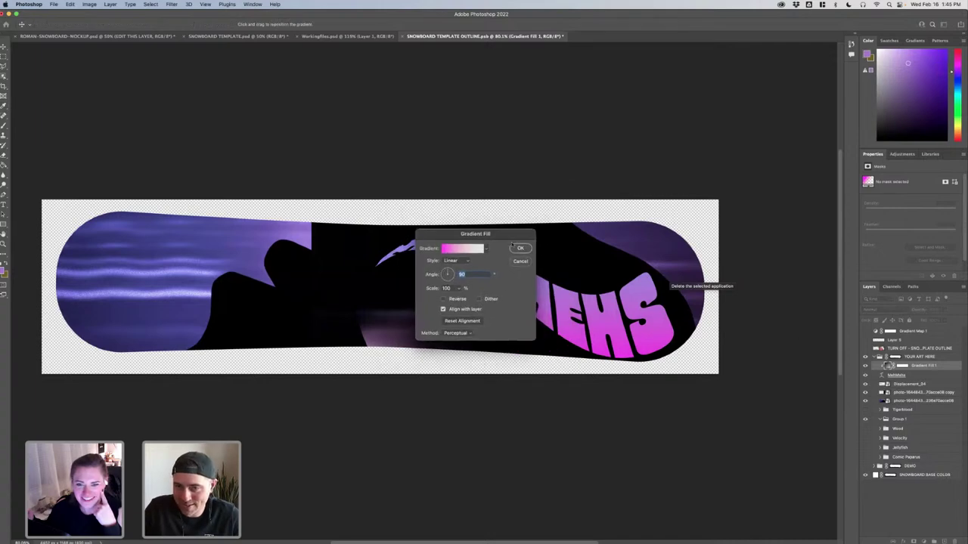
{"action": "left_click", "coordinate": [520, 249]}
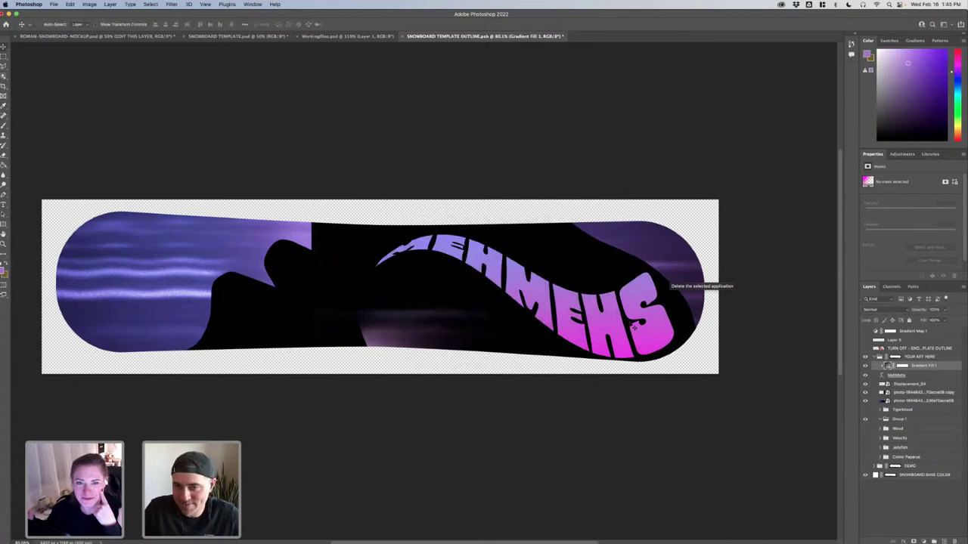
{"action": "left_click", "coordinate": [935, 377], "text": "shift"}
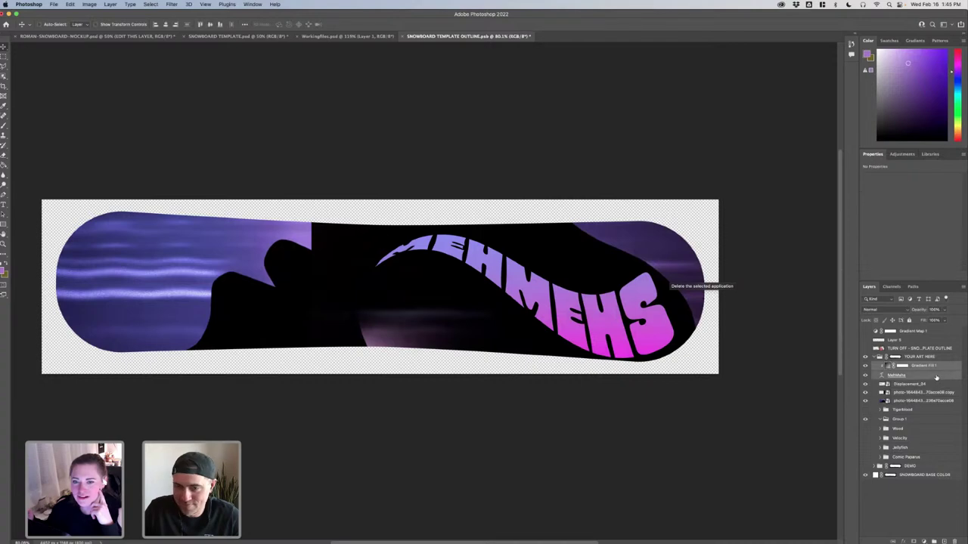
{"action": "left_click", "coordinate": [938, 366]}
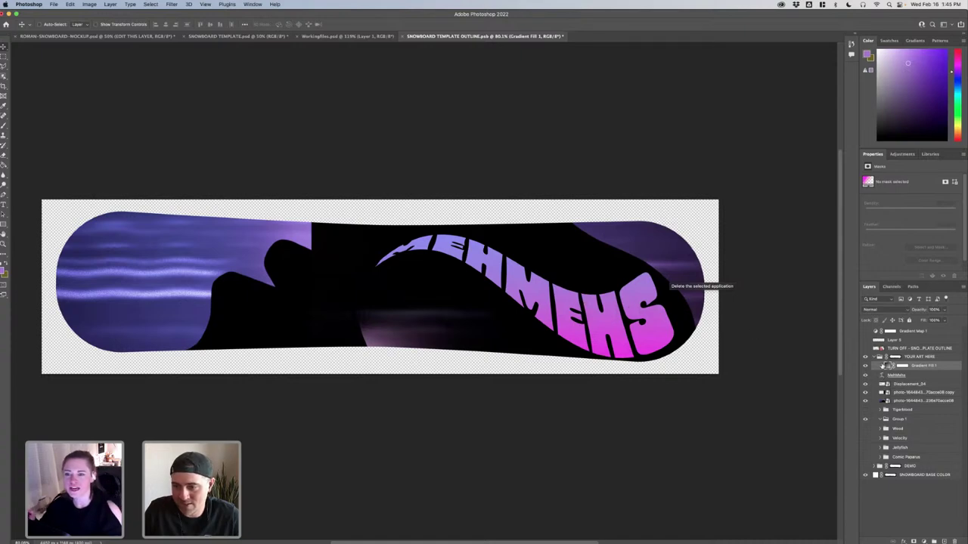
{"action": "left_click", "coordinate": [881, 376]}
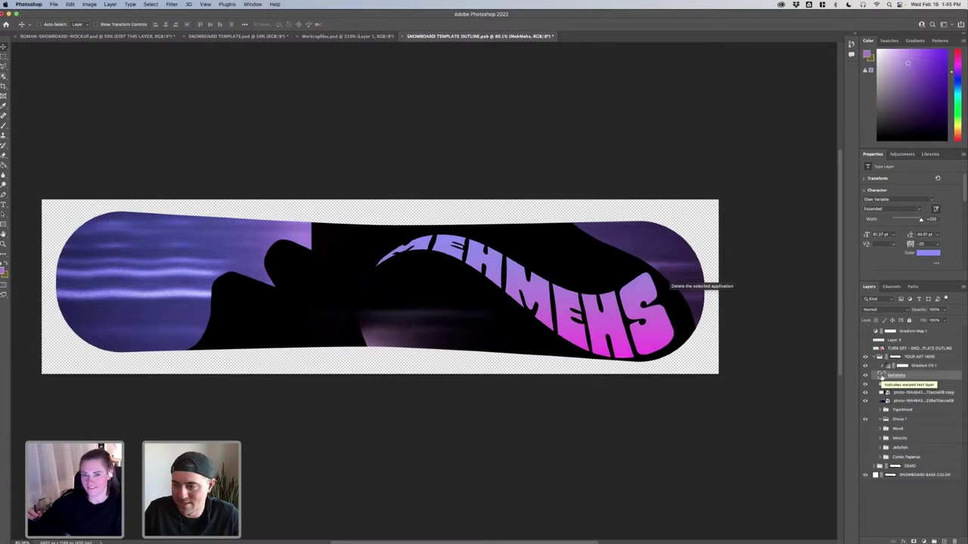
{"action": "double_click", "coordinate": [881, 375]}
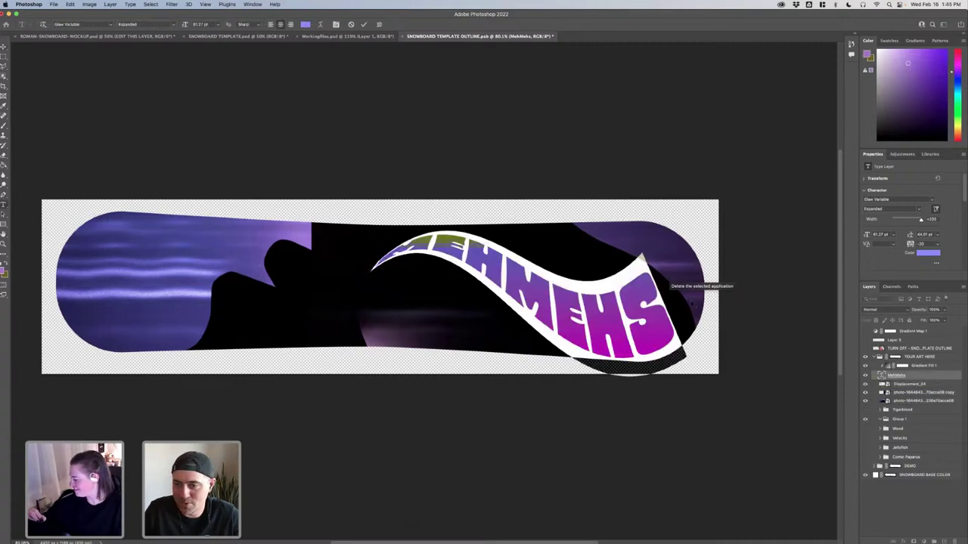
{"action": "left_click", "coordinate": [4, 46]}
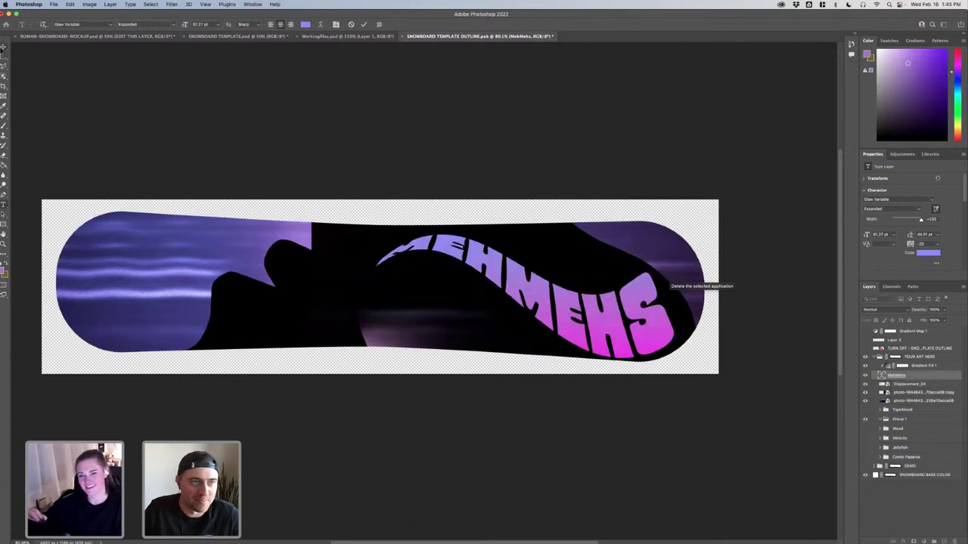
Convert the Gradient Fill 1 layer to a smart object and apply an Add Noise filter with Uniform distribution
{"action": "left_click", "coordinate": [928, 367]}
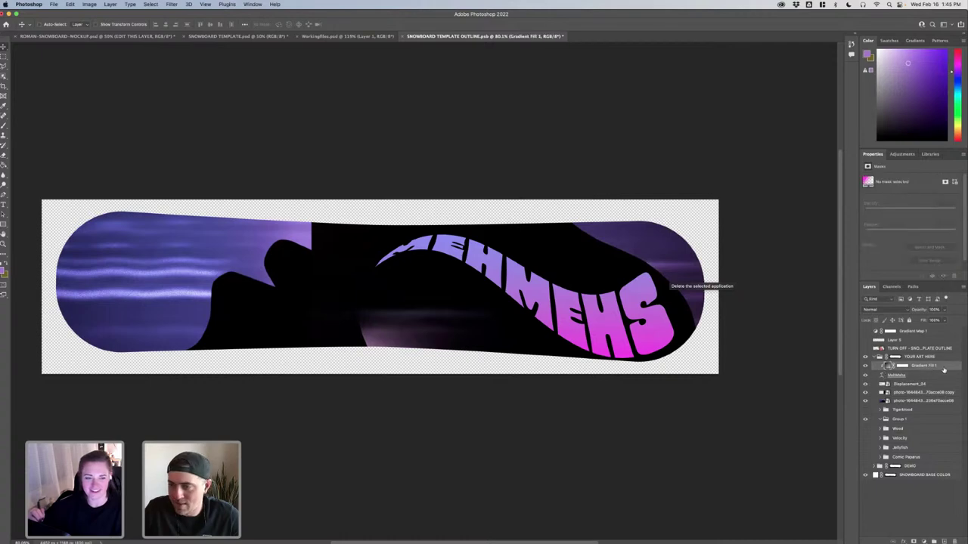
{"action": "left_click", "coordinate": [171, 4]}
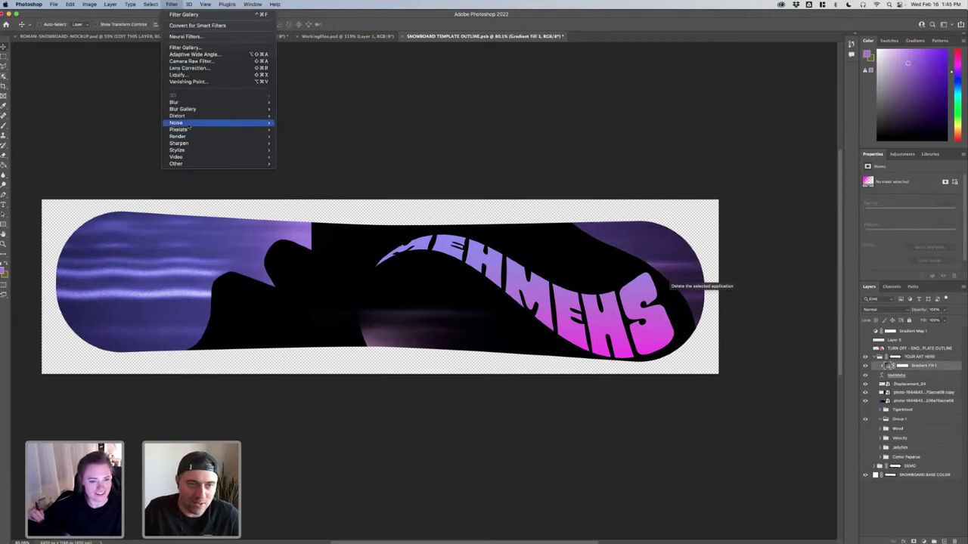
{"action": "mouse_move", "coordinate": [227, 123]}
{"action": "left_click", "coordinate": [292, 124]}
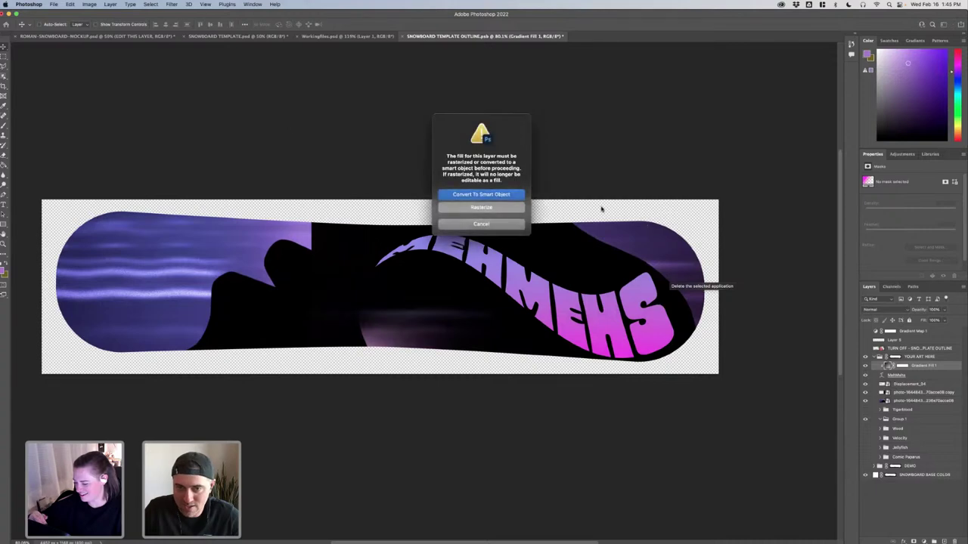
{"action": "left_click", "coordinate": [500, 195]}
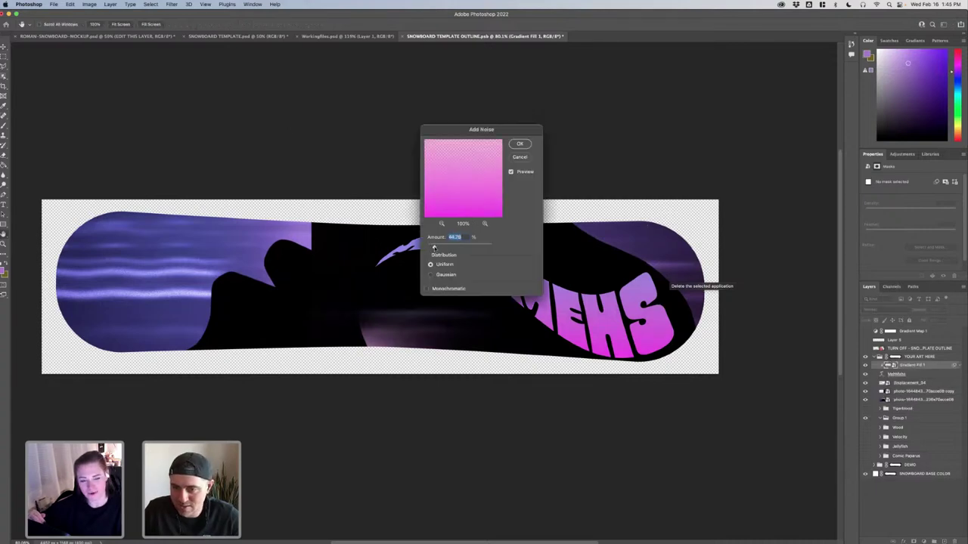
{"action": "left_click", "coordinate": [521, 143]}
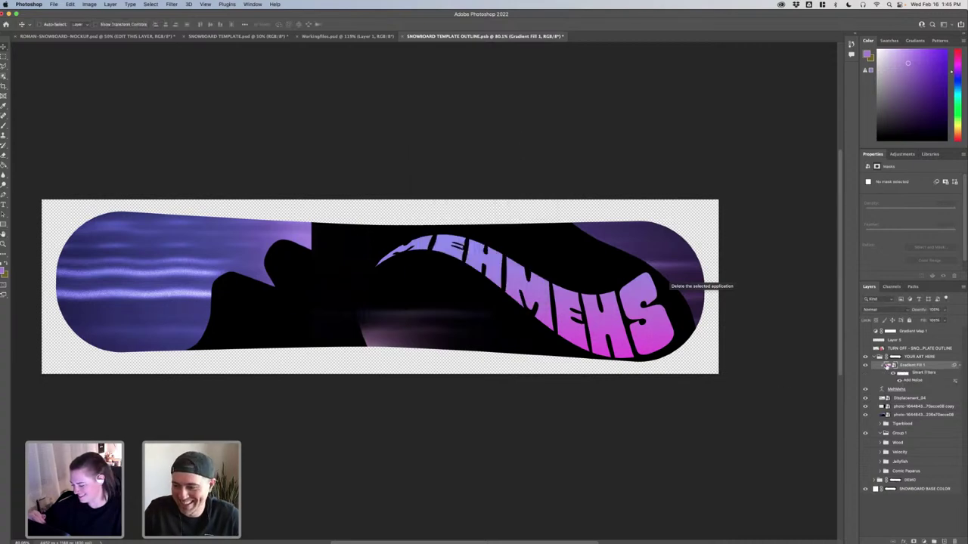
Inspect the gradient inside the smart object, and compare the MEHMEHS lettering with and without the gradient layer
{"action": "double_click", "coordinate": [888, 365]}
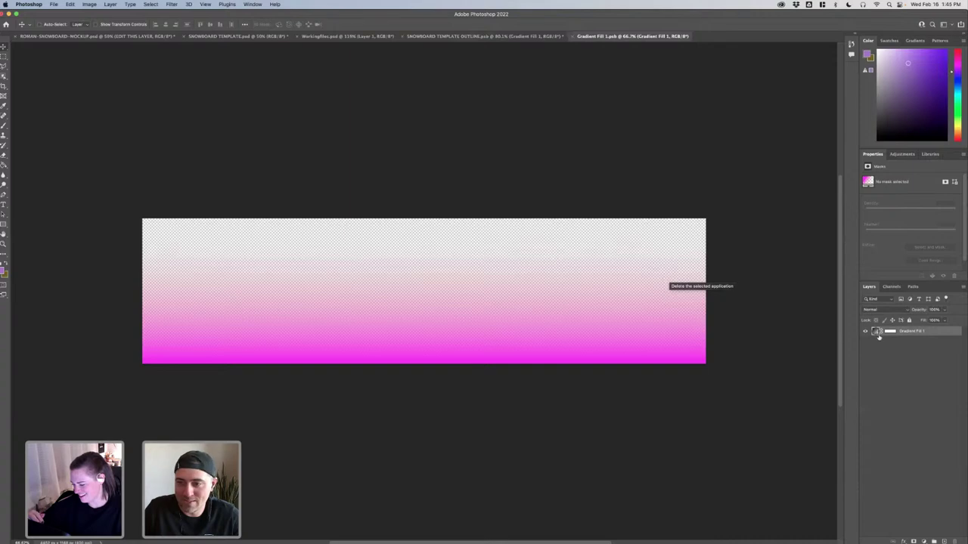
{"action": "key", "text": "super+w"}
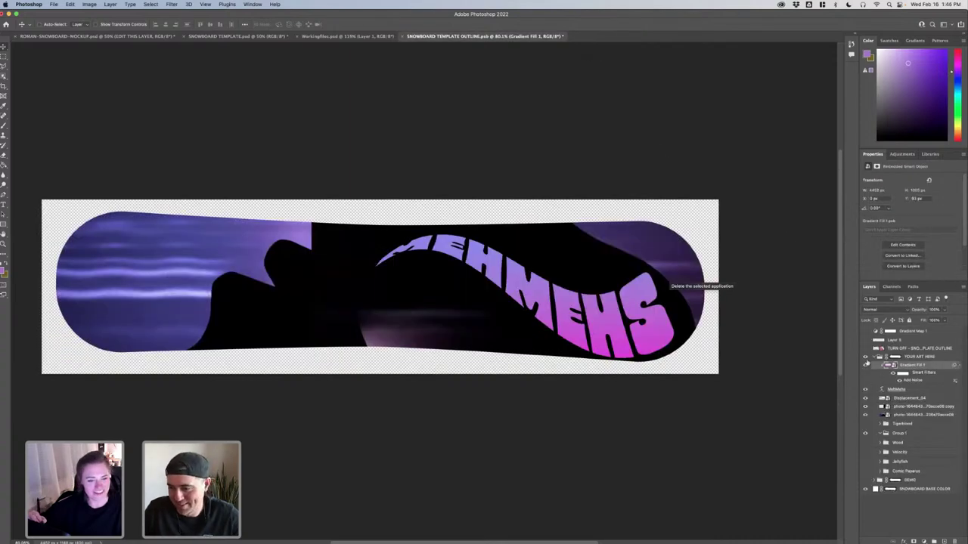
{"action": "left_click", "coordinate": [865, 366]}
{"action": "left_click", "coordinate": [865, 366]}
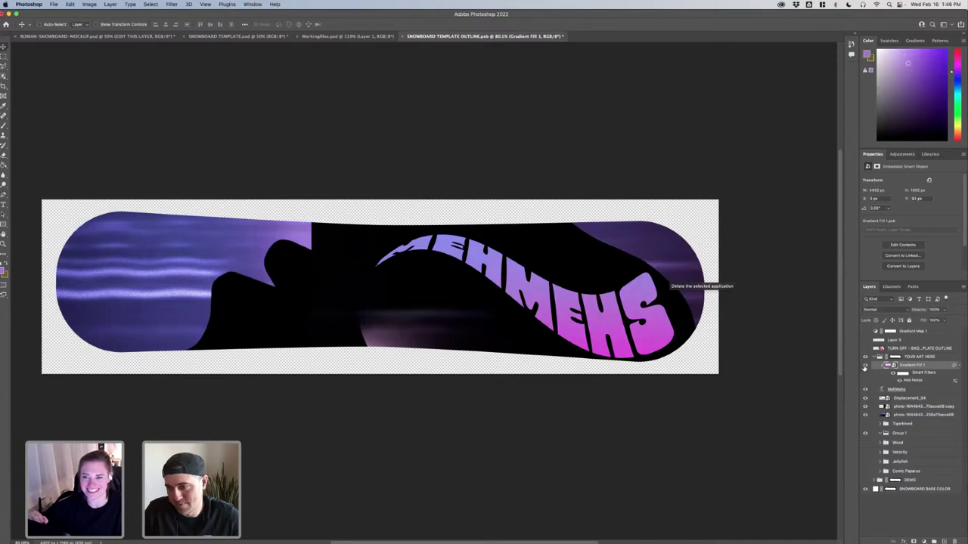
{"action": "left_click", "coordinate": [865, 367]}
{"action": "left_click", "coordinate": [865, 367]}
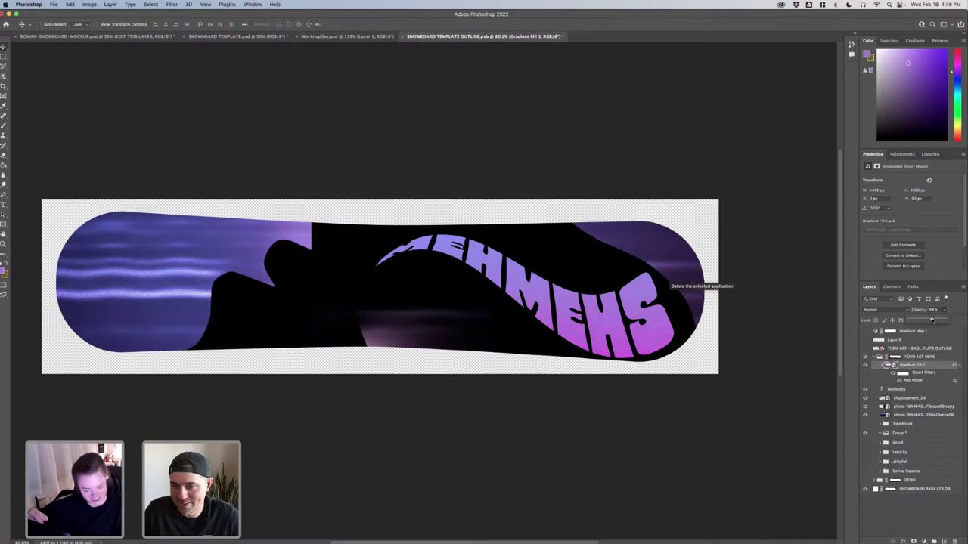
Reduce the opacity of the Gradient Fill 1 layer to about 64%
{"action": "left_click", "coordinate": [691, 442]}
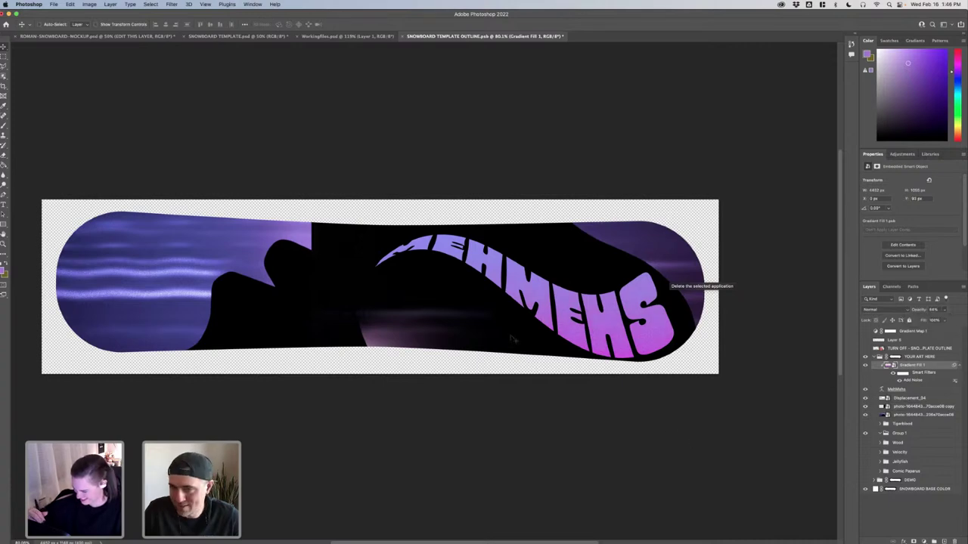
{"action": "scroll", "coordinate": [513, 342], "scroll_direction": "down", "scroll_amount": 3}
{"action": "scroll", "coordinate": [474, 319], "scroll_direction": "up", "scroll_amount": 3}
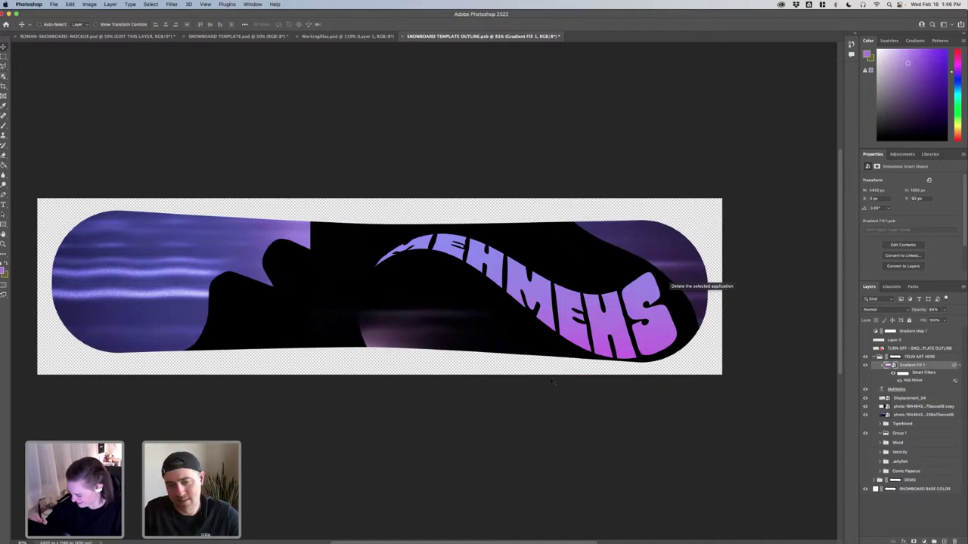
Save the snowboard template outline, check the artwork on the Roman snowboard mockup, and return to the outline file
{"action": "left_click", "coordinate": [114, 36]}
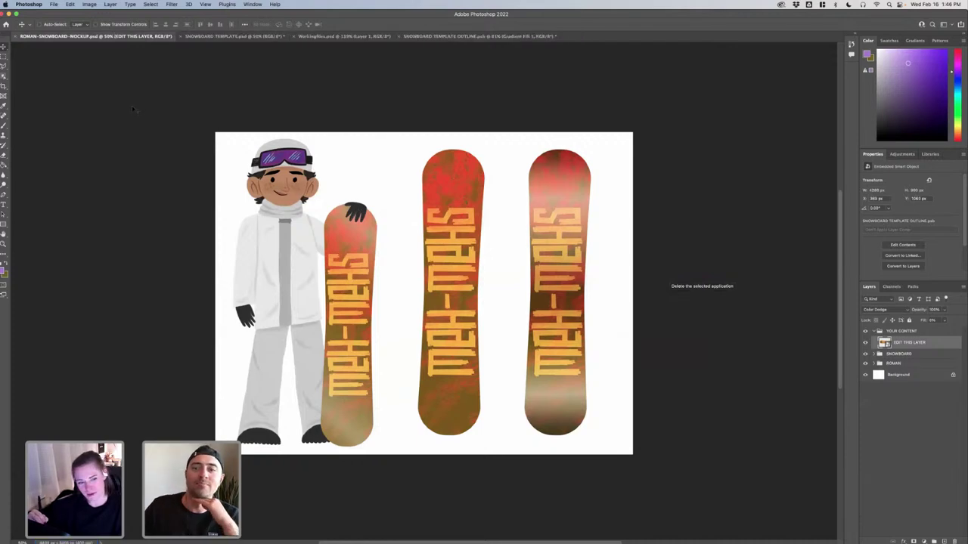
{"action": "left_click", "coordinate": [469, 36]}
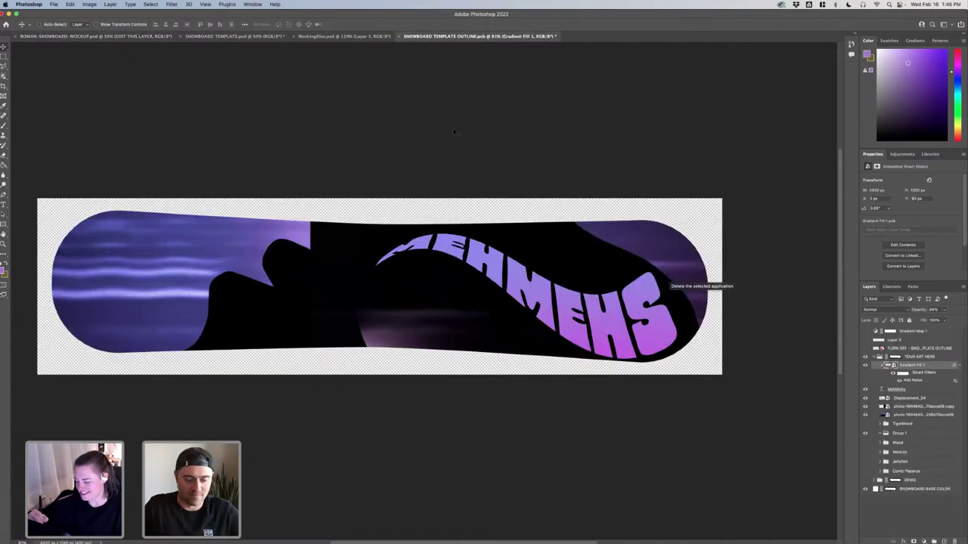
{"action": "key", "text": "ctrl+s"}
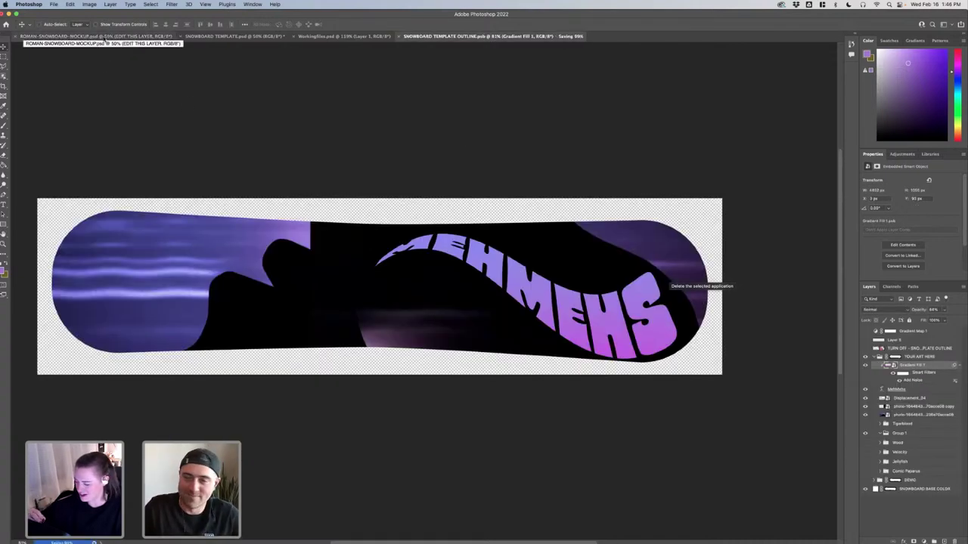
{"action": "left_click", "coordinate": [103, 36]}
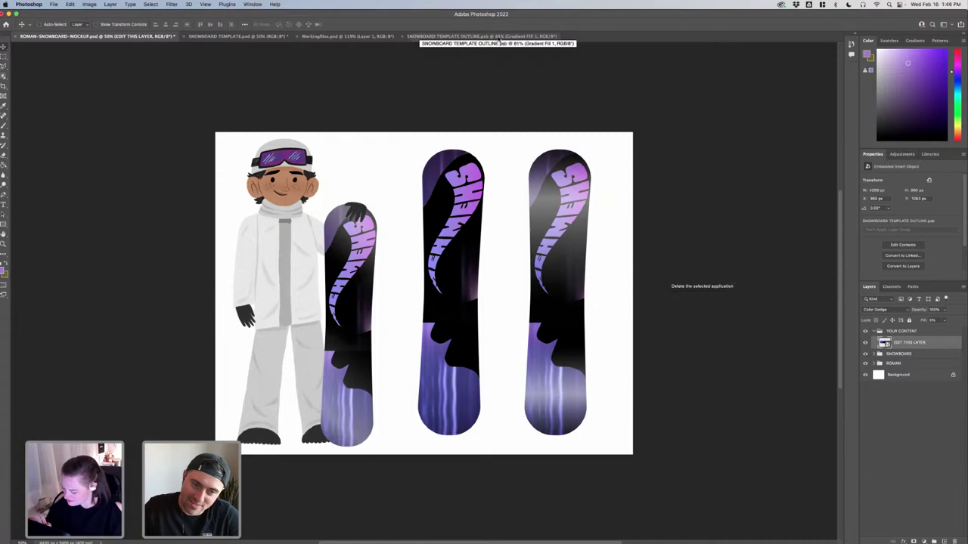
{"action": "left_click", "coordinate": [512, 37]}
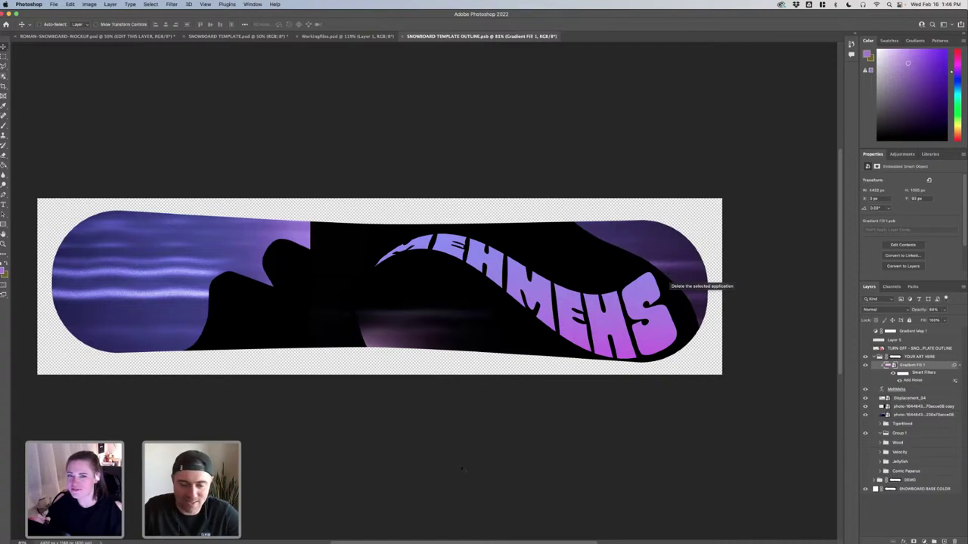
Switch to Finder and browse the Desktop folder Snowboard party times, previewing a photo in its Literal folder
{"action": "mouse_move", "coordinate": [475, 540]}
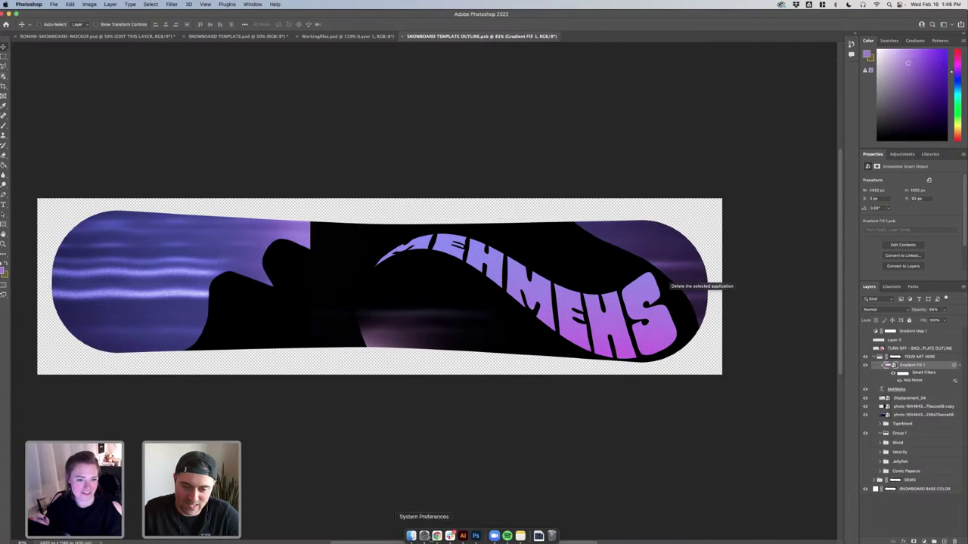
{"action": "left_click", "coordinate": [411, 536]}
{"action": "scroll", "coordinate": [379, 213], "scroll_direction": "left", "scroll_amount": 10}
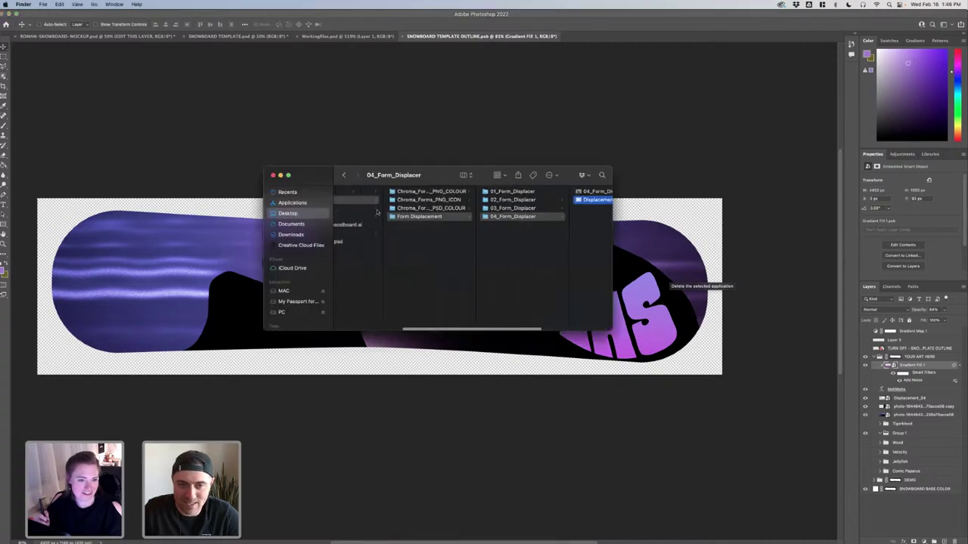
{"action": "left_click", "coordinate": [409, 214]}
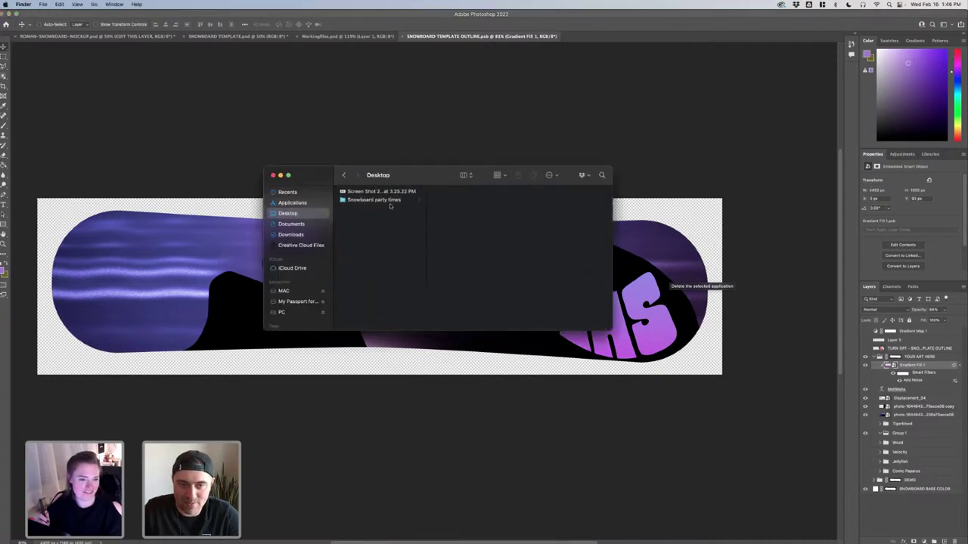
{"action": "left_click", "coordinate": [378, 199]}
{"action": "left_click", "coordinate": [446, 208]}
{"action": "left_click", "coordinate": [449, 217]}
{"action": "left_click", "coordinate": [534, 211]}
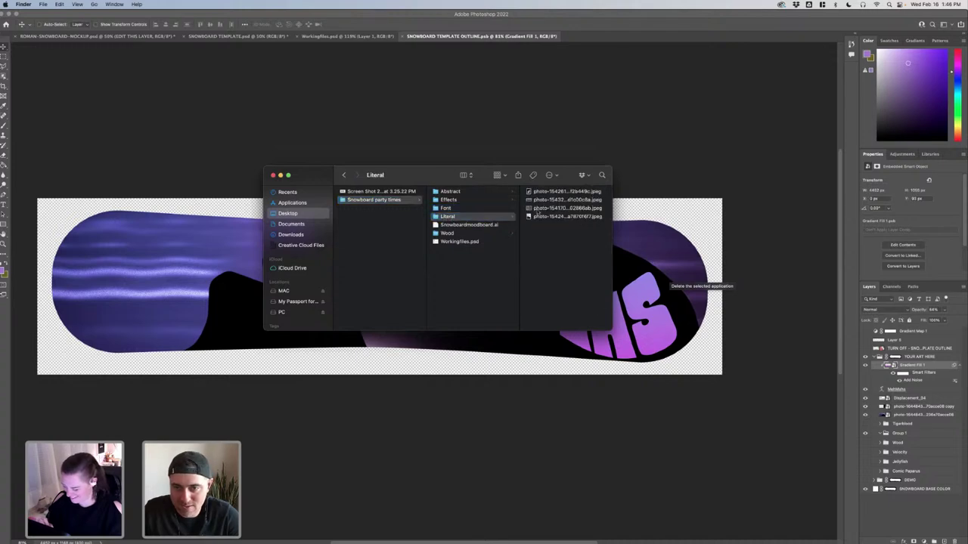
{"action": "left_click", "coordinate": [482, 217]}
Browse the Wood, Literal and Effects folders for further images to use on the board
{"action": "left_click", "coordinate": [388, 234]}
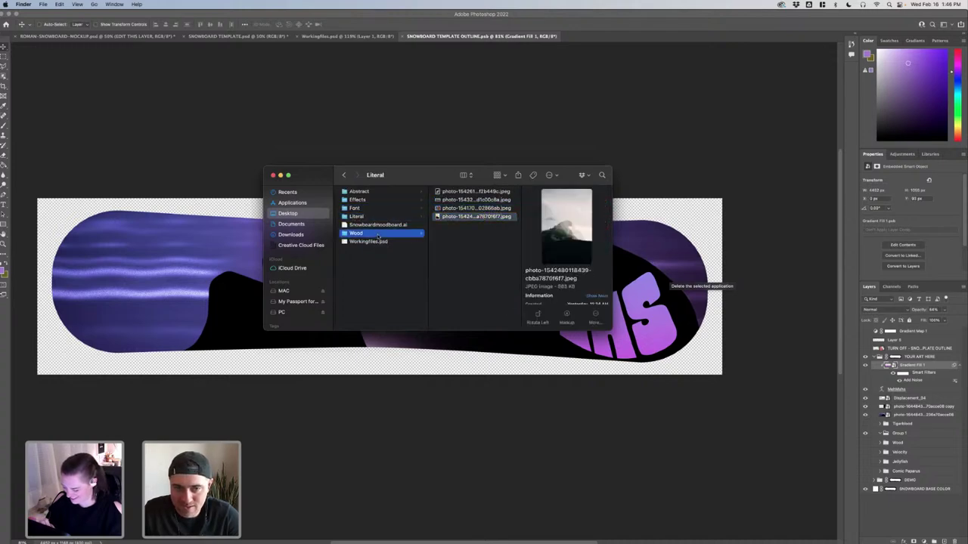
{"action": "key", "text": "Right"}
{"action": "key", "text": "Up"}
{"action": "left_click", "coordinate": [373, 234]}
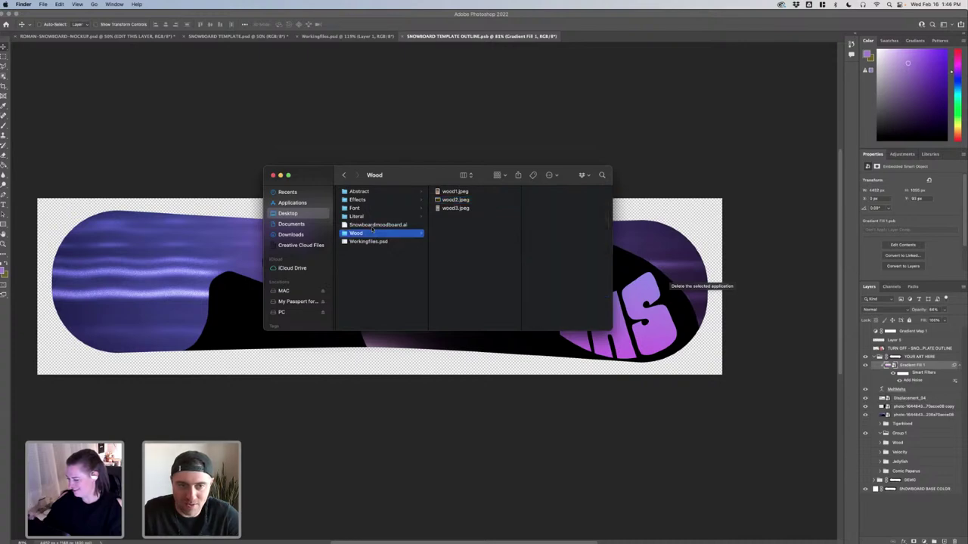
{"action": "left_click", "coordinate": [371, 225]}
{"action": "left_click", "coordinate": [369, 217]}
{"action": "left_click", "coordinate": [463, 210]}
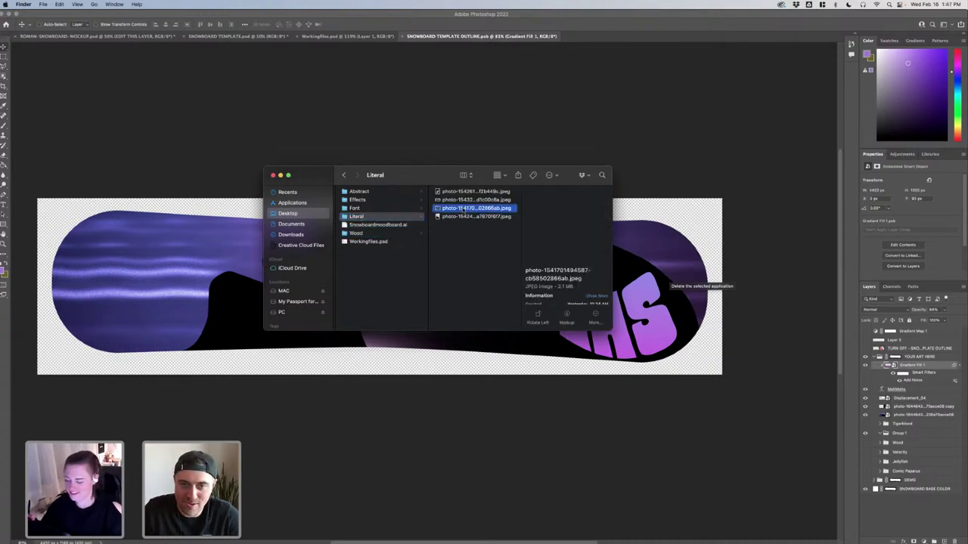
{"action": "key", "text": "Up"}
{"action": "key", "text": "Up"}
{"action": "key", "text": "Left"}
{"action": "key", "text": "Up"}
{"action": "key", "text": "Up"}
{"action": "key", "text": "Up"}
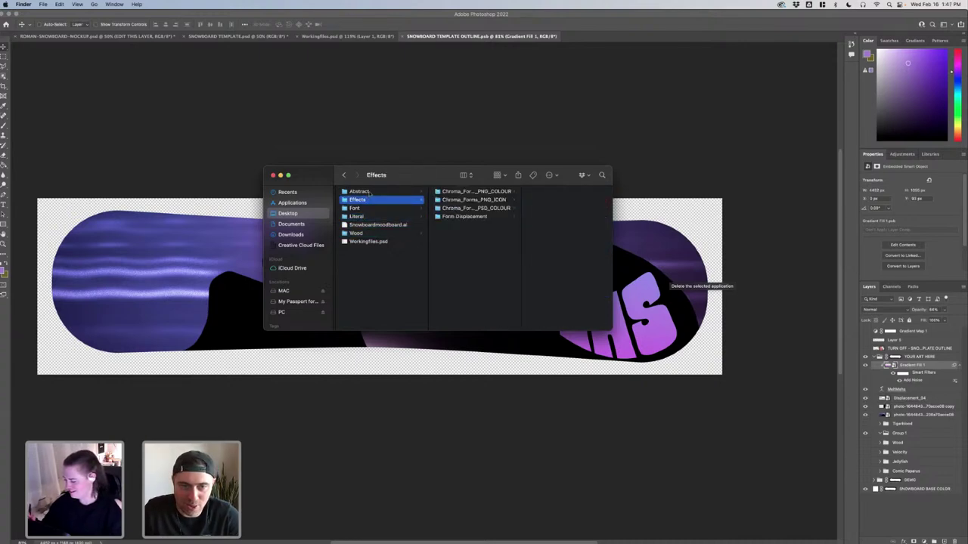
Place the first Abstract photo, a pastel sphere, into the snowboard outline file and enlarge it beyond the board's height
{"action": "key", "text": "Right"}
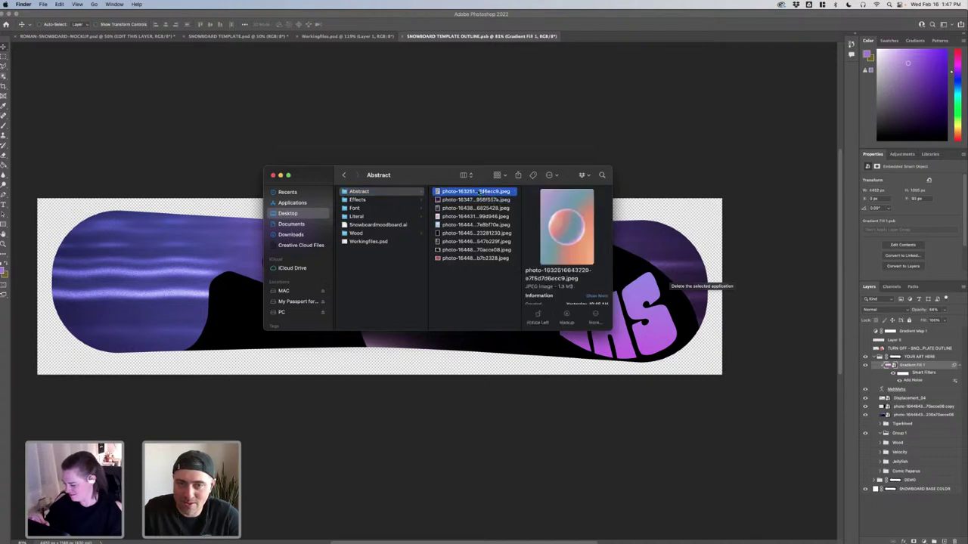
{"action": "left_click_drag", "start_coordinate": [479, 191], "coordinate": [177, 260]}
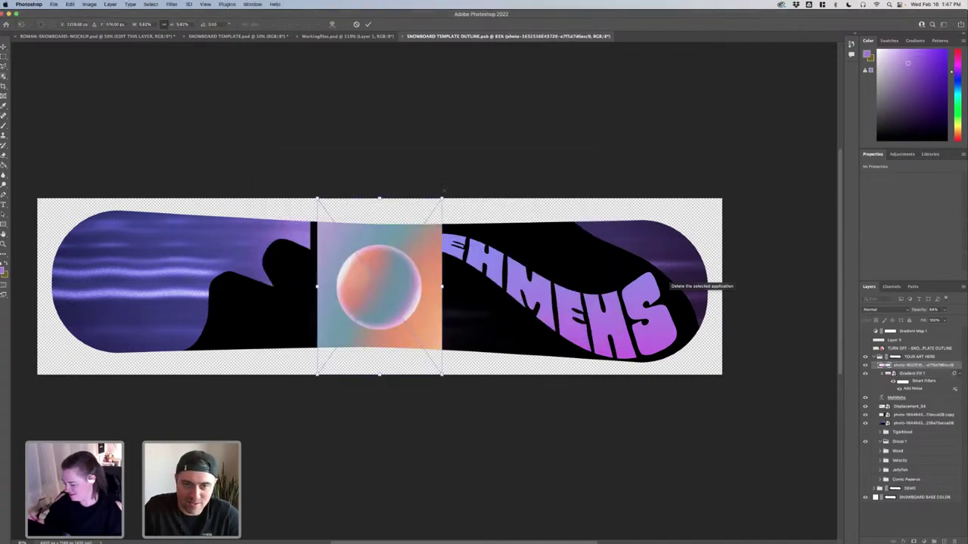
{"action": "left_click_drag", "start_coordinate": [442, 198], "coordinate": [529, 71]}
{"action": "key", "text": "Return"}
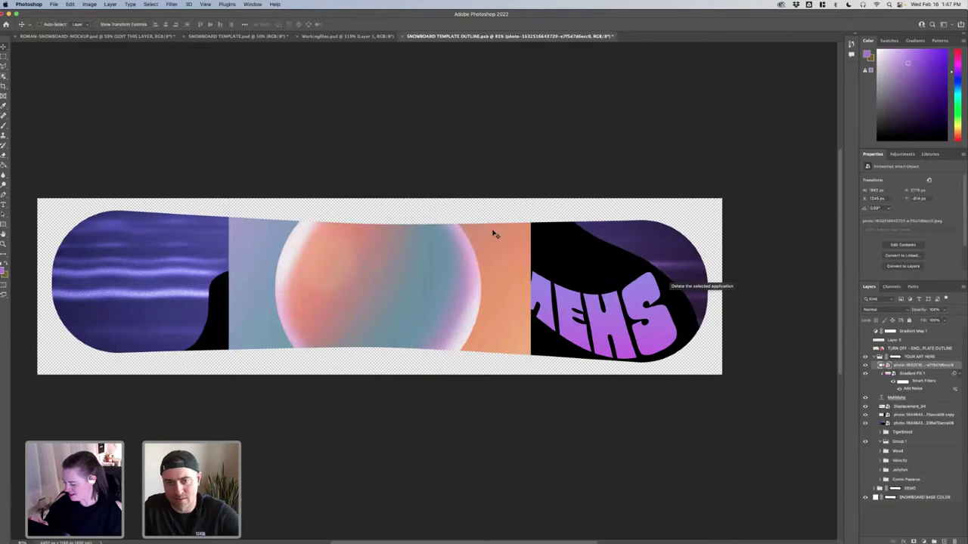
Move the sphere photo over the MEHMEHS lettering and preview blending modes on it, keeping Normal
{"action": "left_click_drag", "start_coordinate": [493, 263], "coordinate": [626, 269]}
{"action": "left_click", "coordinate": [881, 310]}
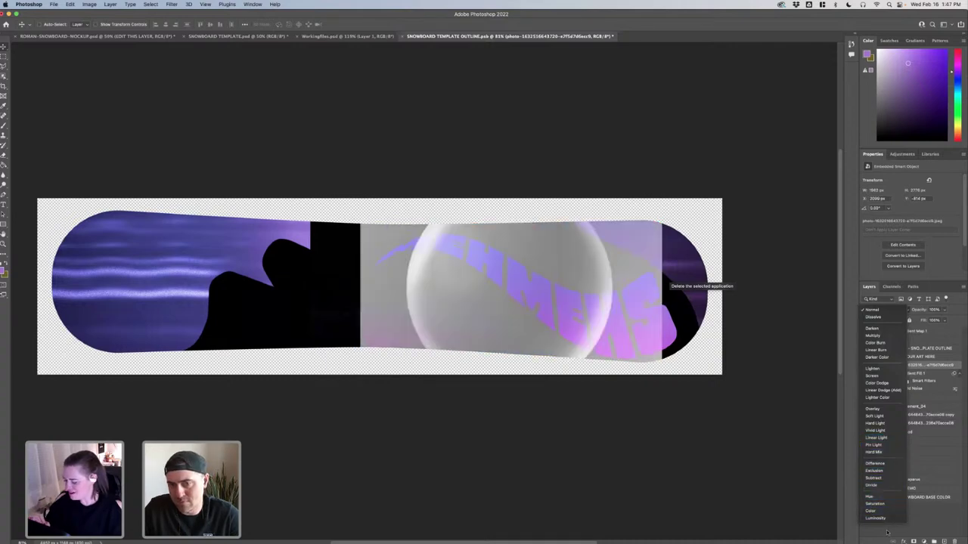
{"action": "key", "text": "Escape"}
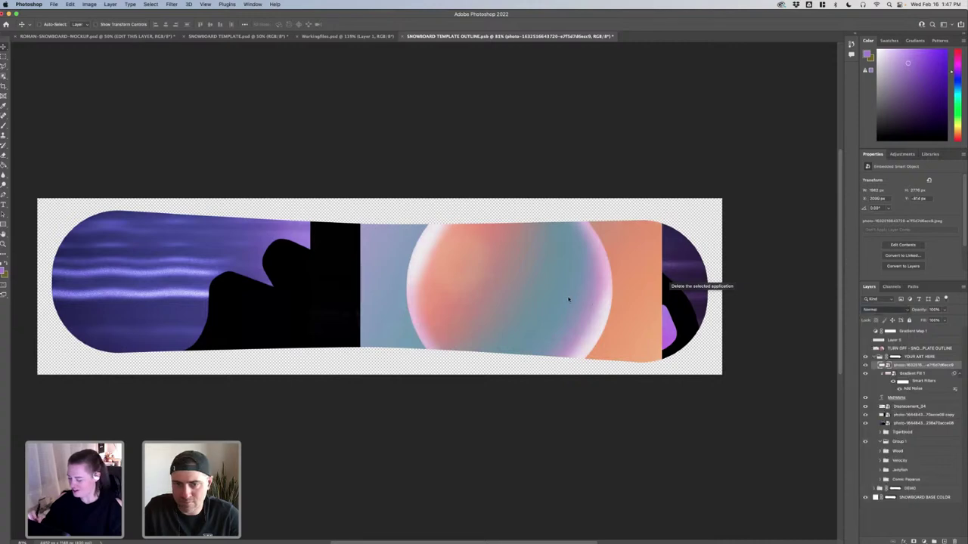
Scale the photo down proportionally around its centre so the whole sphere fits within the board's height
{"action": "key", "text": "ctrl+t"}
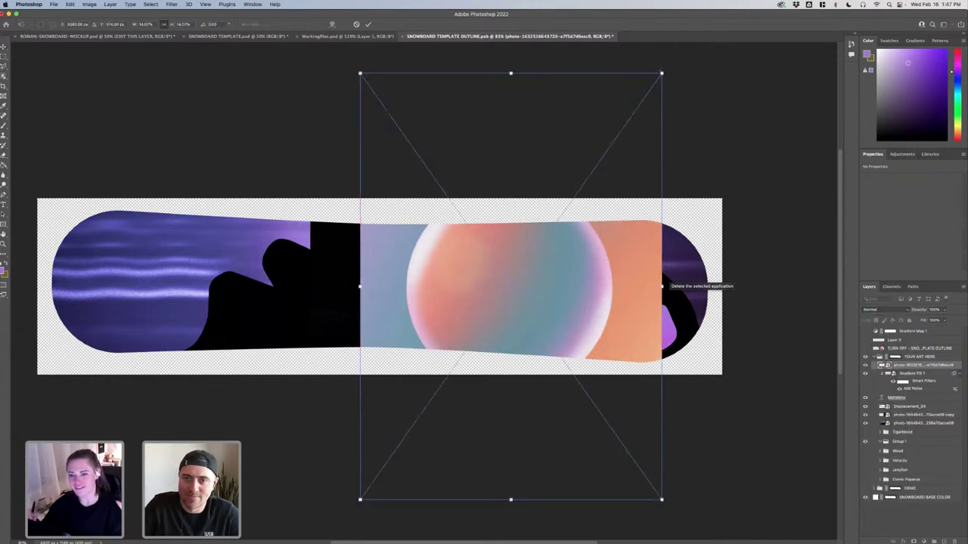
{"action": "left_click_drag", "start_coordinate": [661, 73], "coordinate": [599, 160]}
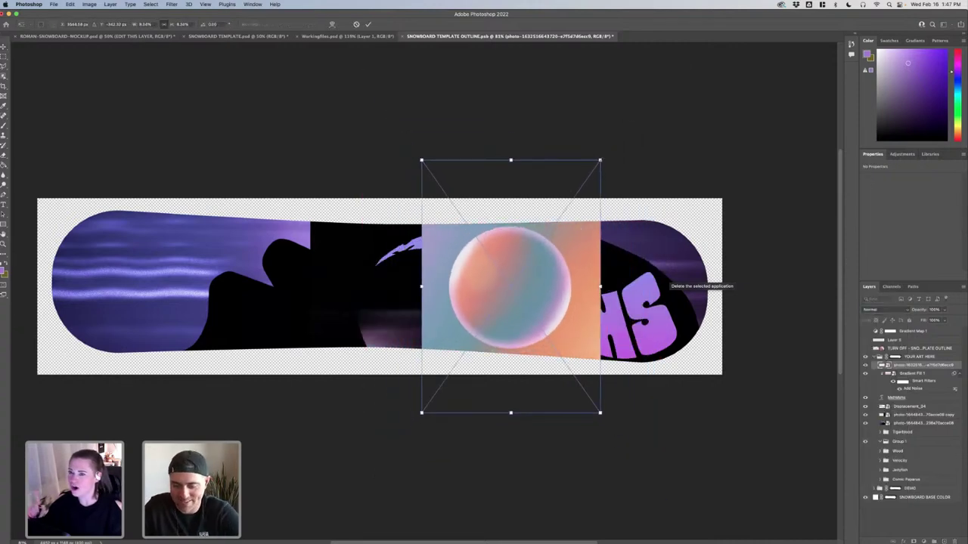
{"action": "key", "text": "Return"}
Select the sphere with the Elliptical Marquee tool, align the selection to its edge, and mask the photo to it
{"action": "left_click", "coordinate": [4, 56]}
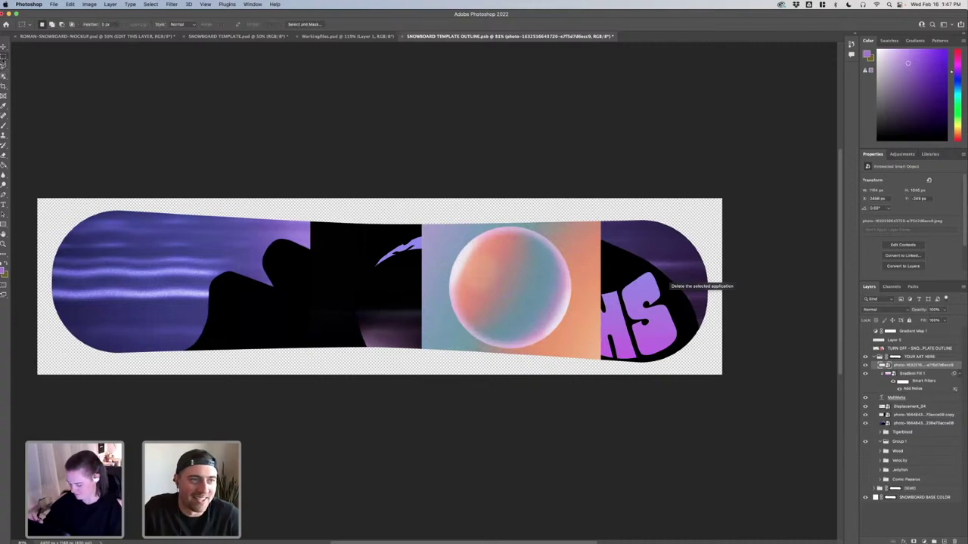
{"action": "left_click", "coordinate": [45, 63]}
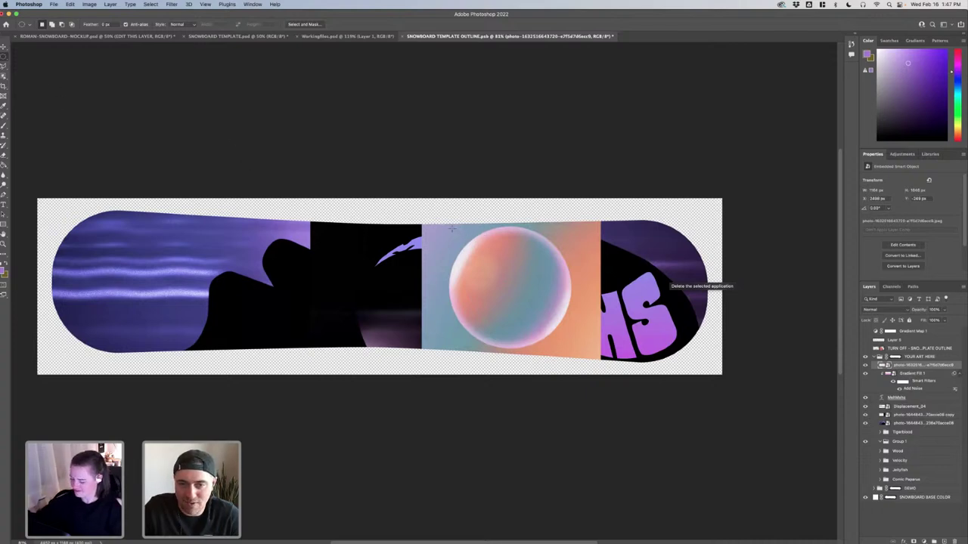
{"action": "left_click_drag", "start_coordinate": [452, 229], "coordinate": [571, 347]}
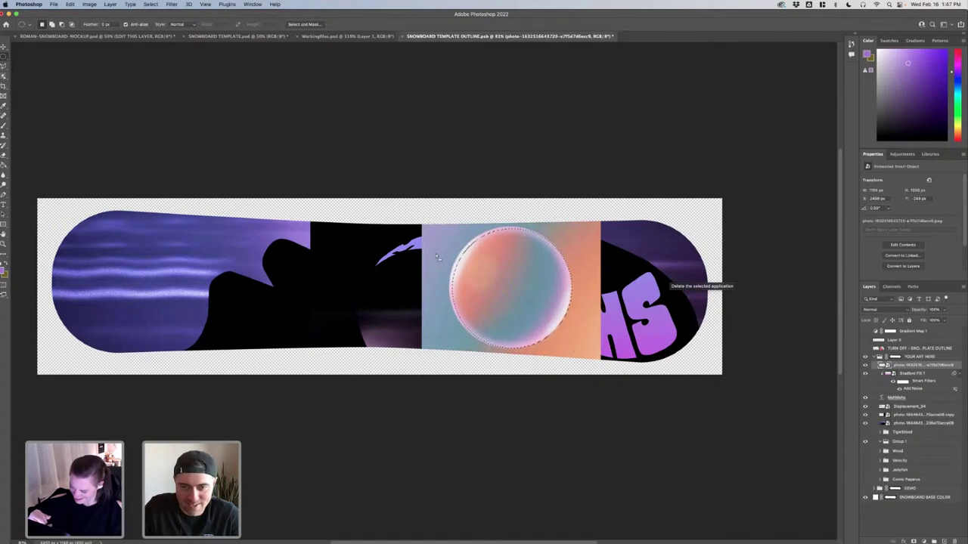
{"action": "left_click_drag", "start_coordinate": [500, 268], "coordinate": [496, 268]}
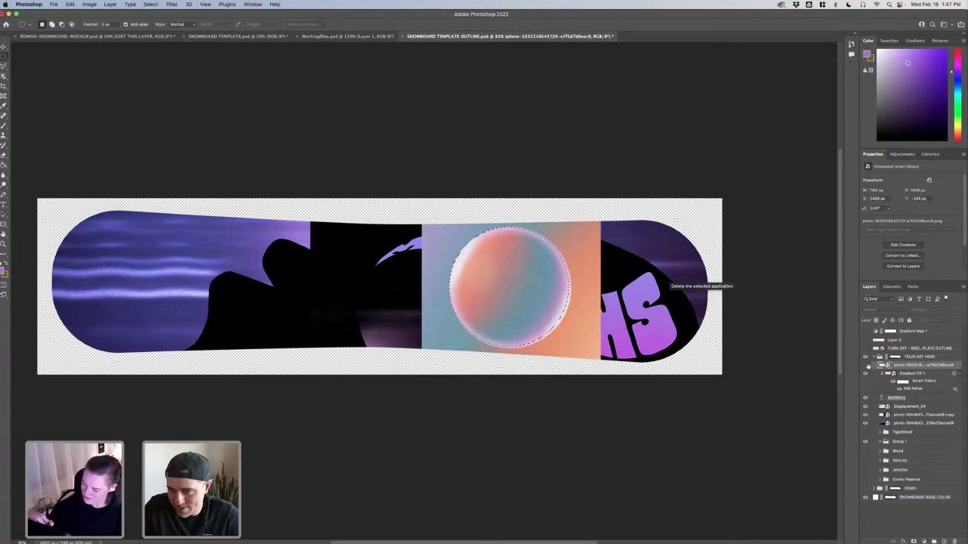
{"action": "left_click", "coordinate": [866, 365]}
{"action": "left_click", "coordinate": [866, 366]}
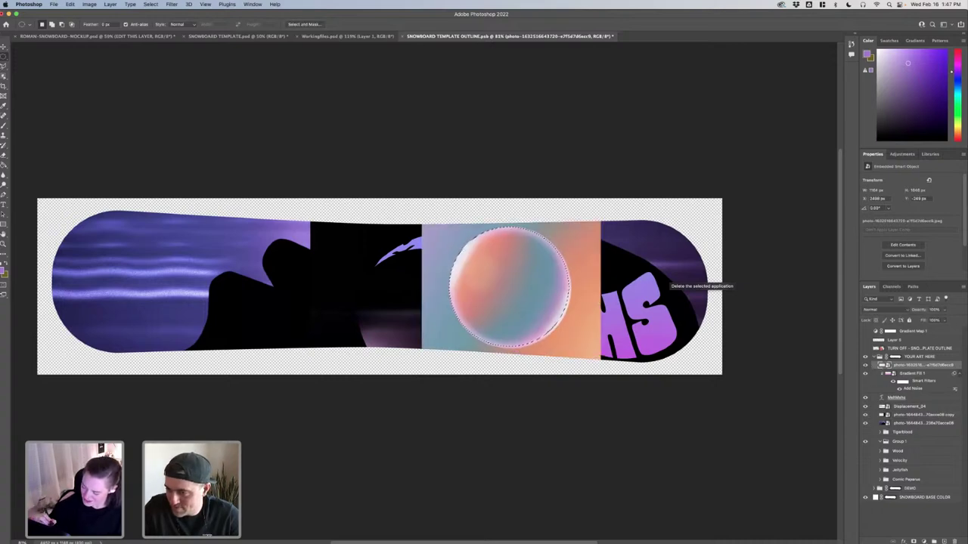
{"action": "left_click", "coordinate": [914, 541]}
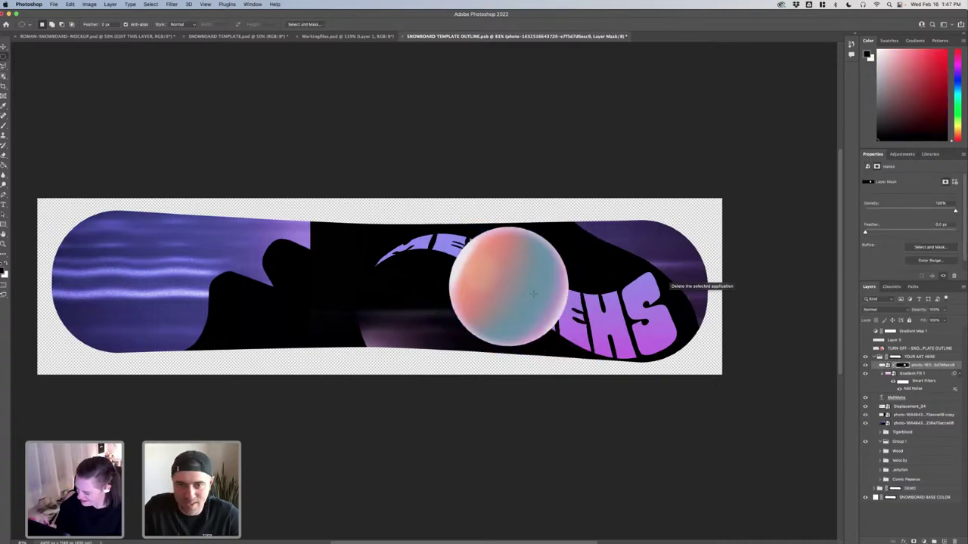
Compare the board with and without the sphere, and move the sphere beneath the arch of the MEHMEHS lettering
{"action": "key", "text": "v"}
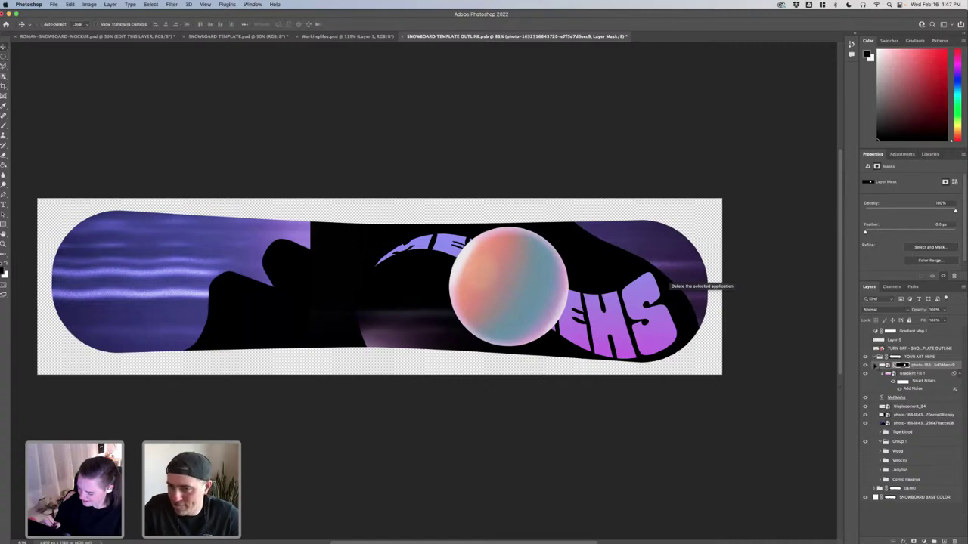
{"action": "left_click", "coordinate": [864, 366]}
{"action": "left_click", "coordinate": [864, 366]}
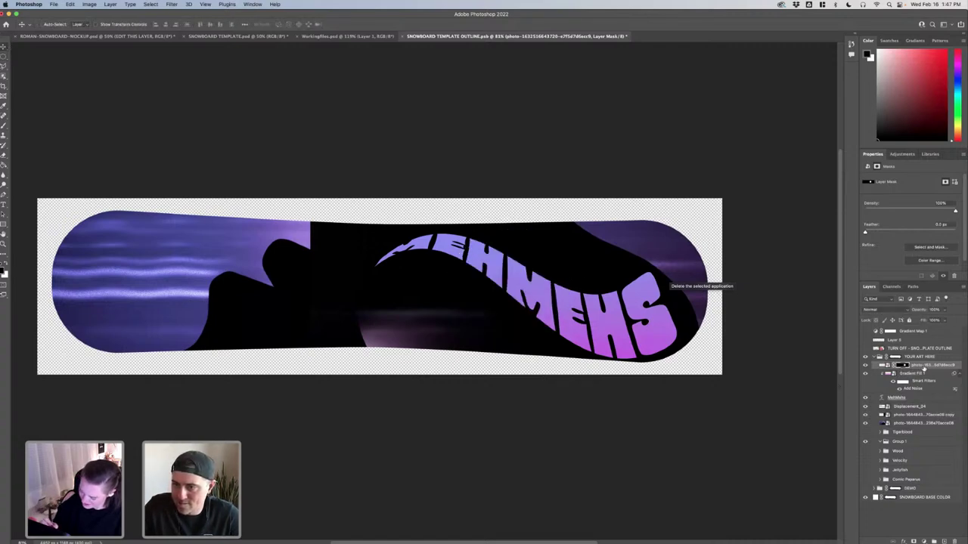
{"action": "left_click", "coordinate": [883, 365]}
{"action": "left_click_drag", "start_coordinate": [518, 293], "coordinate": [459, 313]}
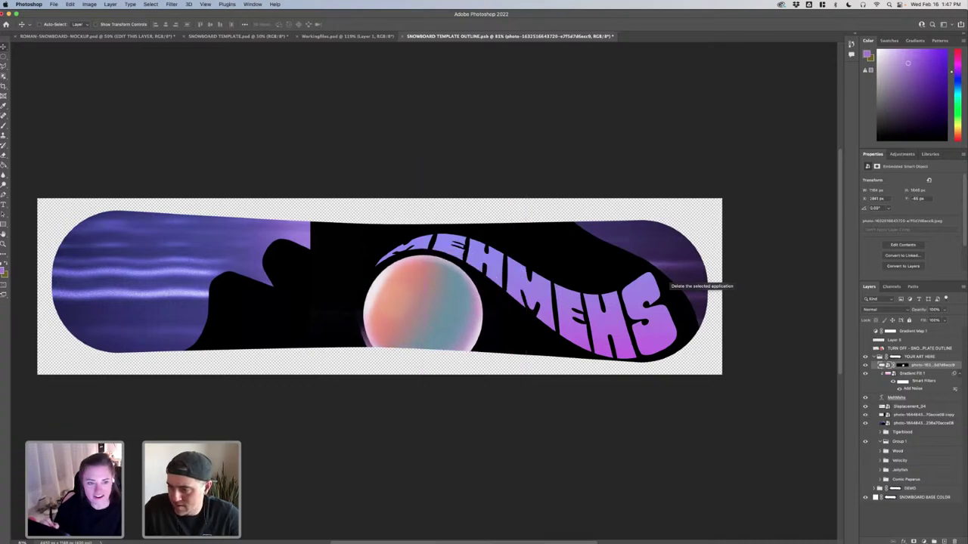
Add a Hue/Saturation adjustment layer above the sphere photo and clip it to that layer
{"action": "left_click", "coordinate": [923, 540]}
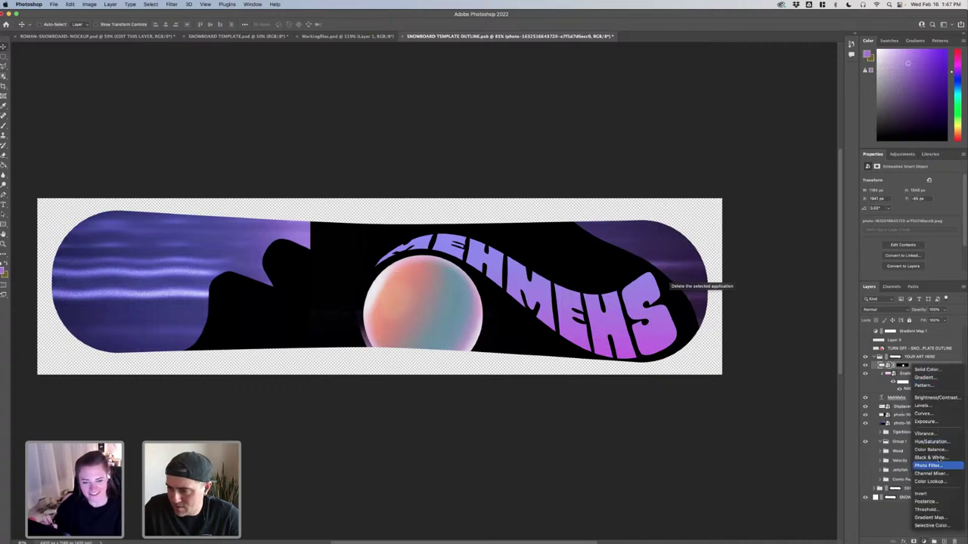
{"action": "left_click", "coordinate": [931, 441]}
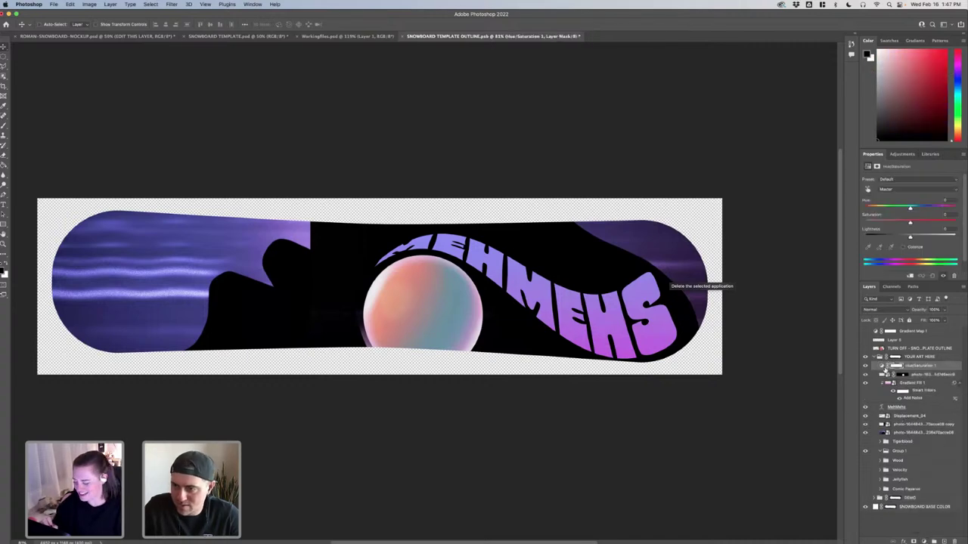
{"action": "left_click", "coordinate": [886, 369], "text": "alt"}
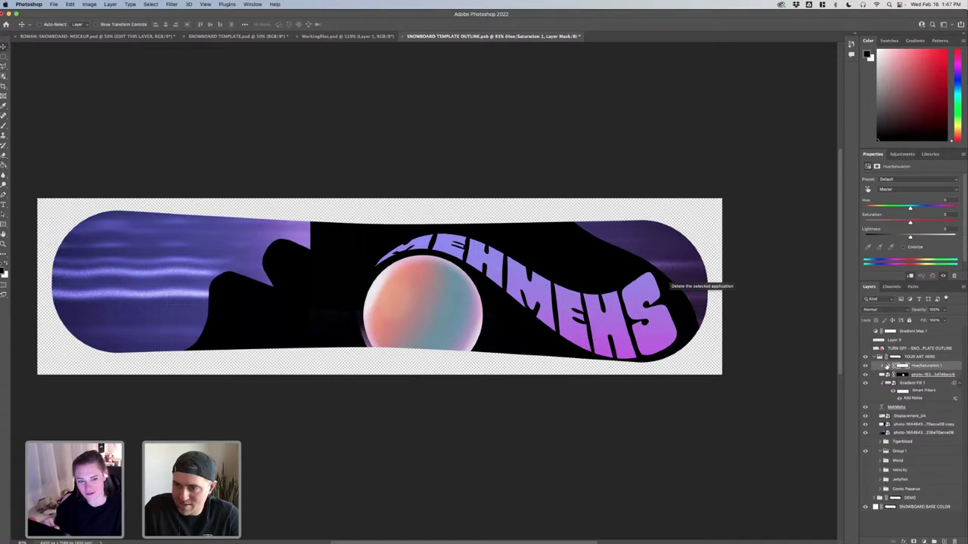
{"action": "left_click", "coordinate": [887, 367]}
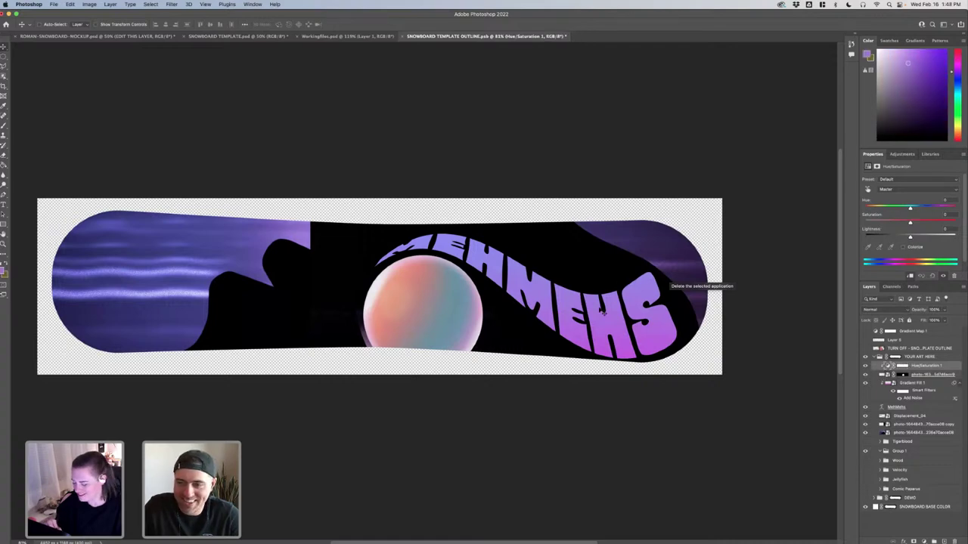
Shift the sphere's hue towards yellow-green, reduce its saturation, set Lightness to -9, and save the artwork
{"action": "left_click", "coordinate": [925, 209]}
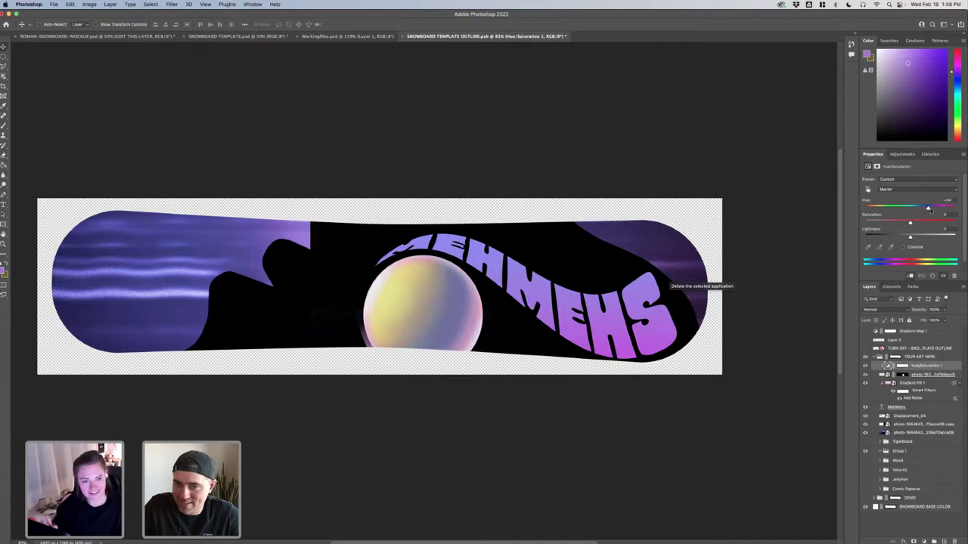
{"action": "left_click_drag", "start_coordinate": [928, 210], "coordinate": [905, 238]}
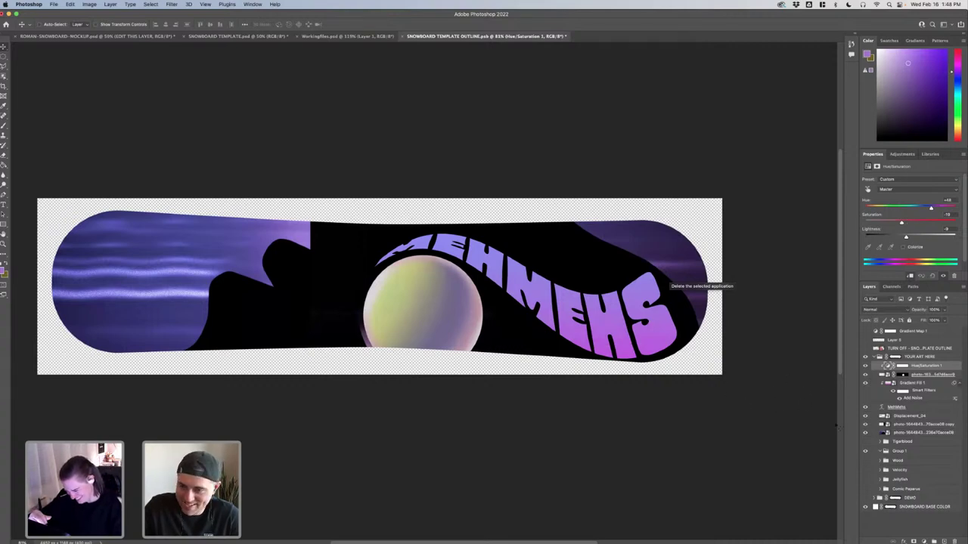
{"action": "left_click", "coordinate": [865, 374]}
{"action": "left_click", "coordinate": [866, 374]}
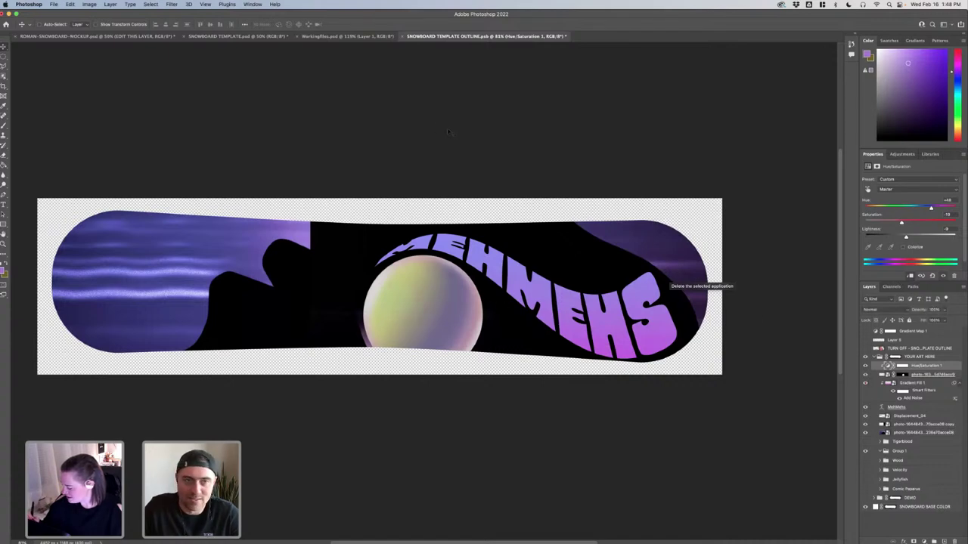
{"action": "key", "text": "super+s"}
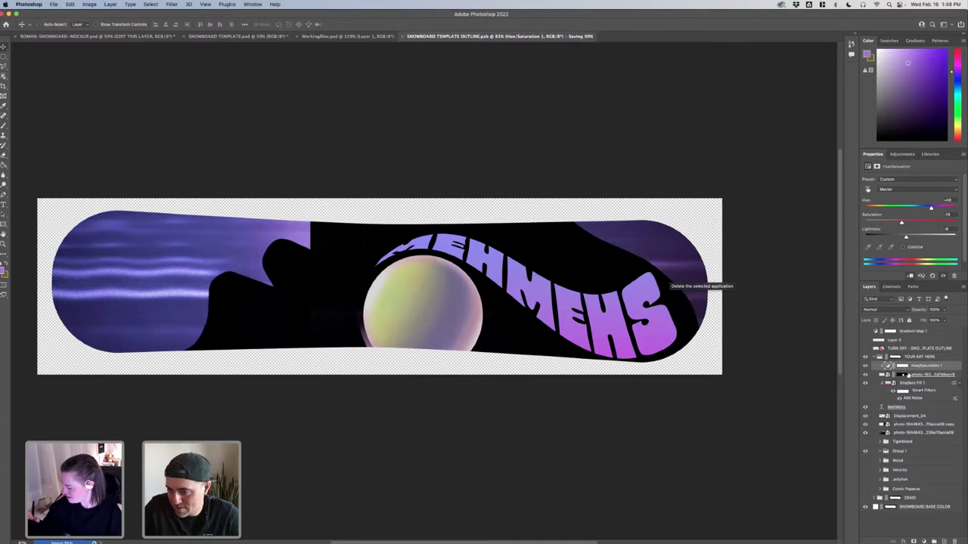
Compare the artwork with and without the sphere, the lowest background photo and the Hue/Saturation adjustment
{"action": "left_click", "coordinate": [865, 374]}
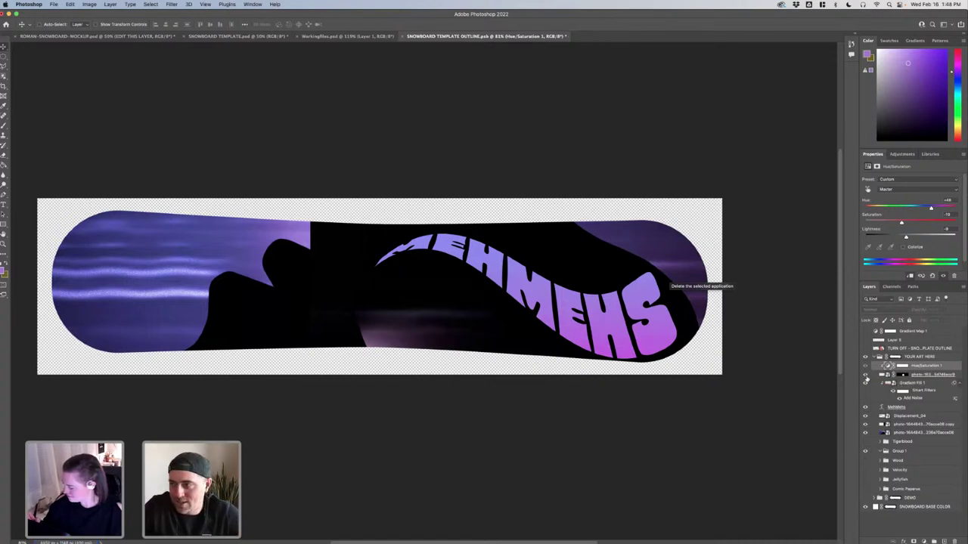
{"action": "left_click", "coordinate": [865, 374]}
{"action": "left_click", "coordinate": [877, 375]}
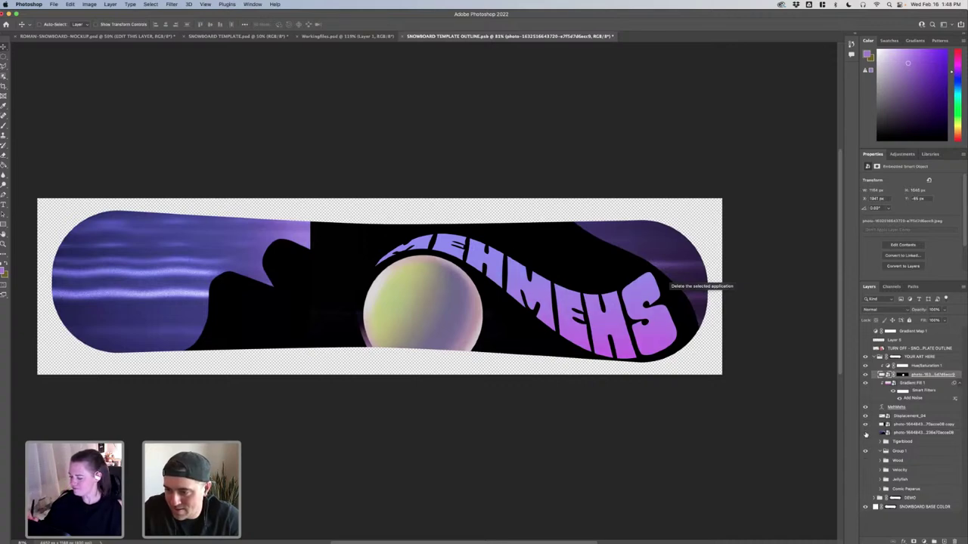
{"action": "left_click", "coordinate": [865, 433]}
{"action": "left_click", "coordinate": [864, 433]}
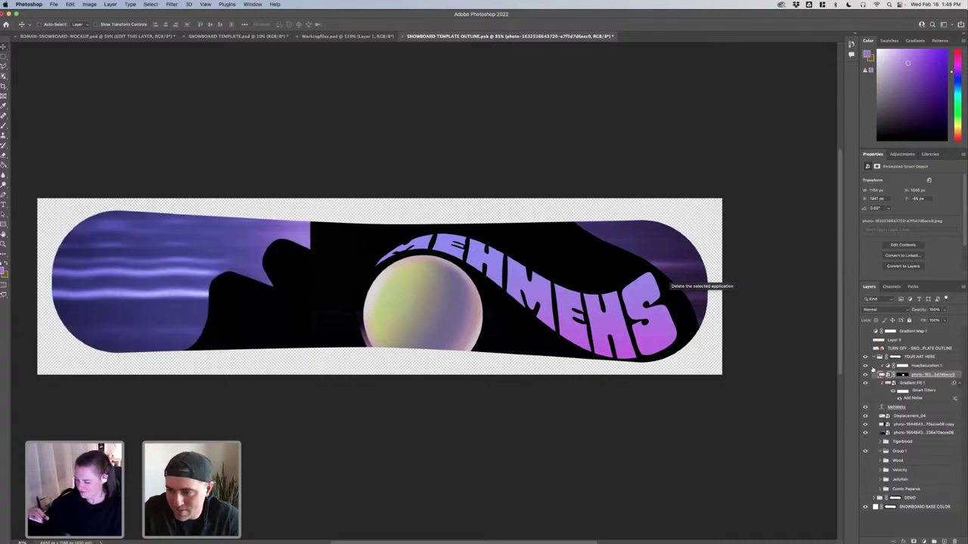
{"action": "left_click", "coordinate": [875, 367]}
{"action": "left_click", "coordinate": [865, 366]}
{"action": "left_click", "coordinate": [866, 366]}
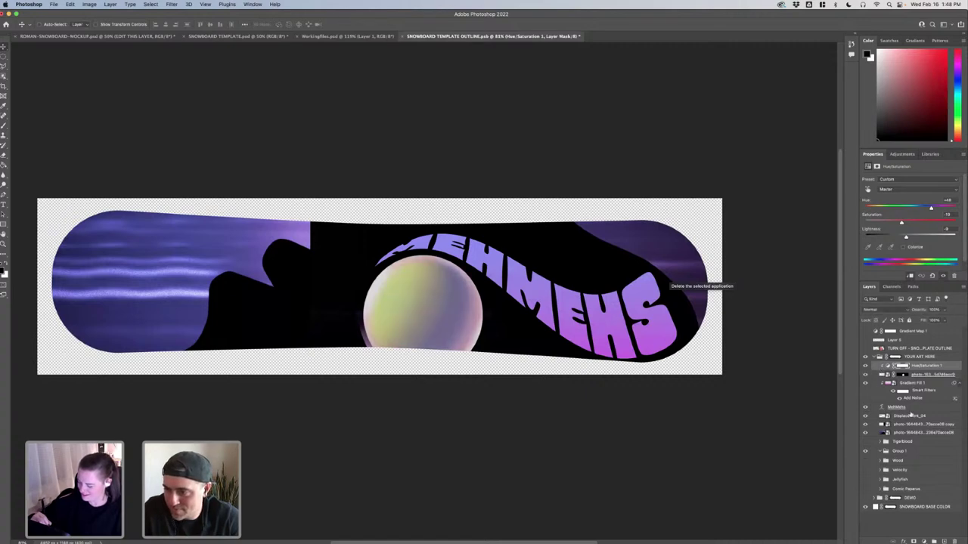
Add a layer mask to the MehMehs text layer and brush black over its first letters to fade them
{"action": "left_click", "coordinate": [869, 407]}
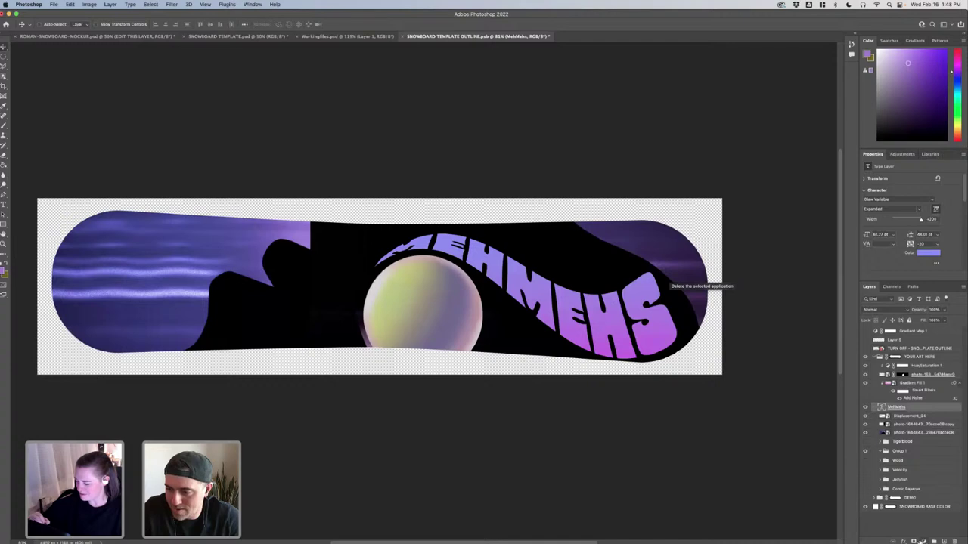
{"action": "left_click", "coordinate": [914, 541]}
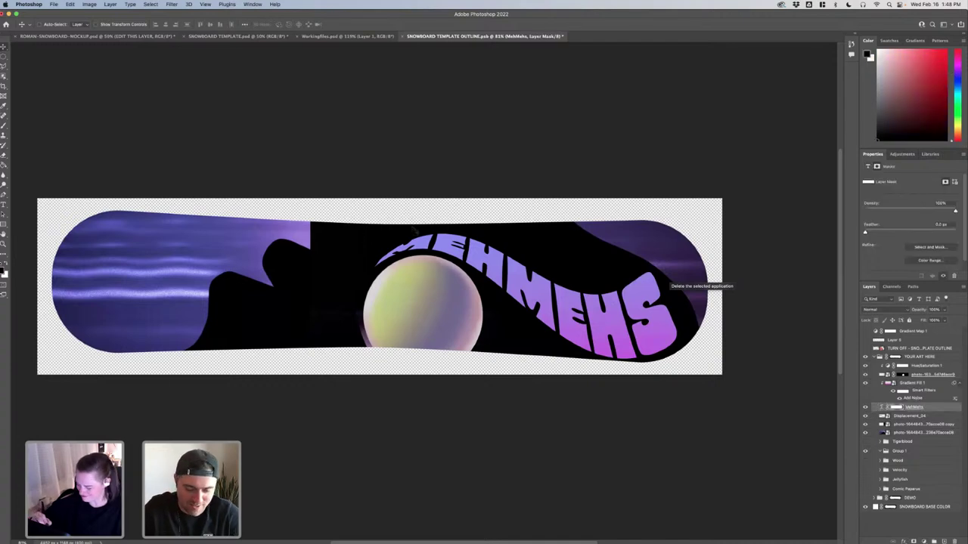
{"action": "key", "text": "b"}
{"action": "mouse_move", "coordinate": [354, 218]}
{"action": "left_mouse_down"}
{"action": "mouse_move", "coordinate": [445, 194]}
{"action": "mouse_move", "coordinate": [322, 206]}
{"action": "mouse_move", "coordinate": [455, 217]}
{"action": "left_mouse_up"}
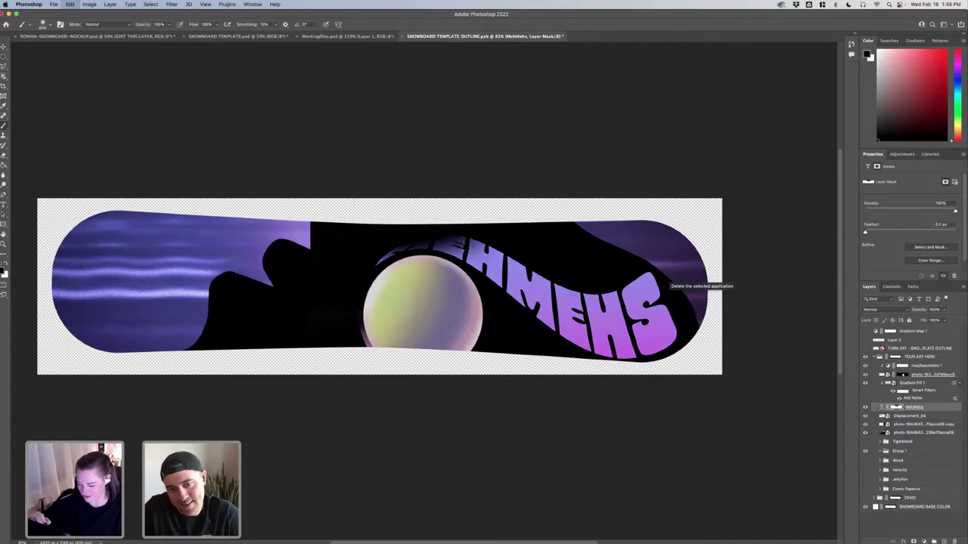
Undo the last black brush strokes fading the first letters on the MehMehs layer mask
{"action": "key", "text": "super+z"}
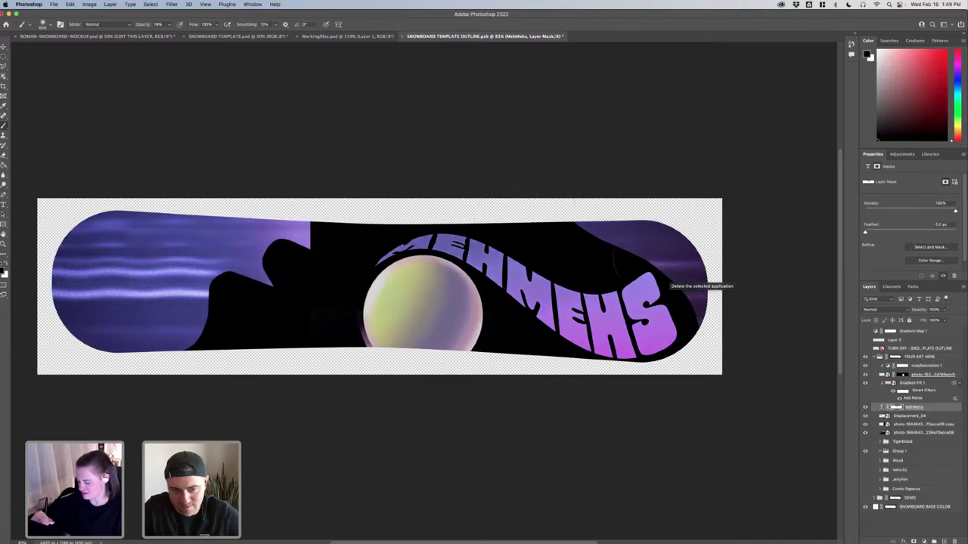
{"action": "left_click", "coordinate": [932, 383]}
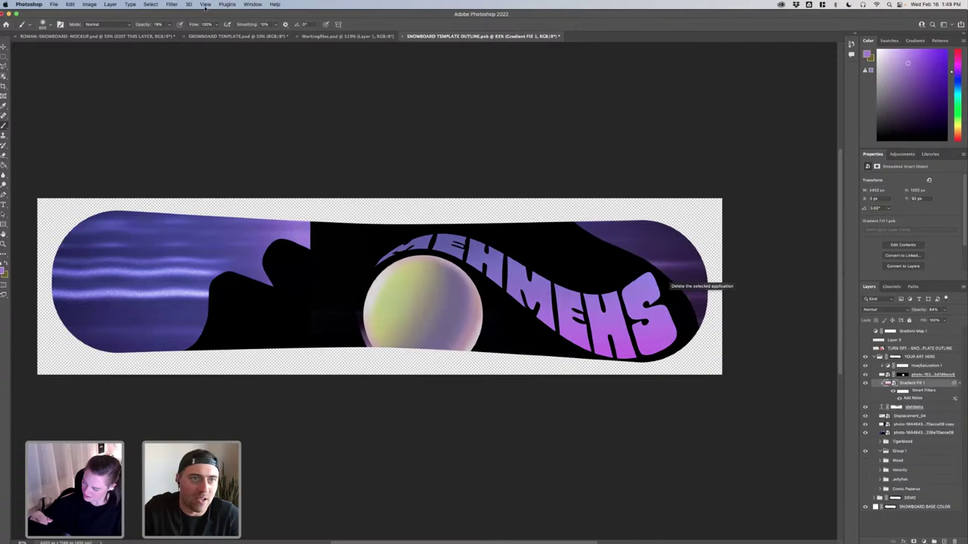
{"action": "left_click", "coordinate": [172, 4]}
{"action": "mouse_move", "coordinate": [189, 126]}
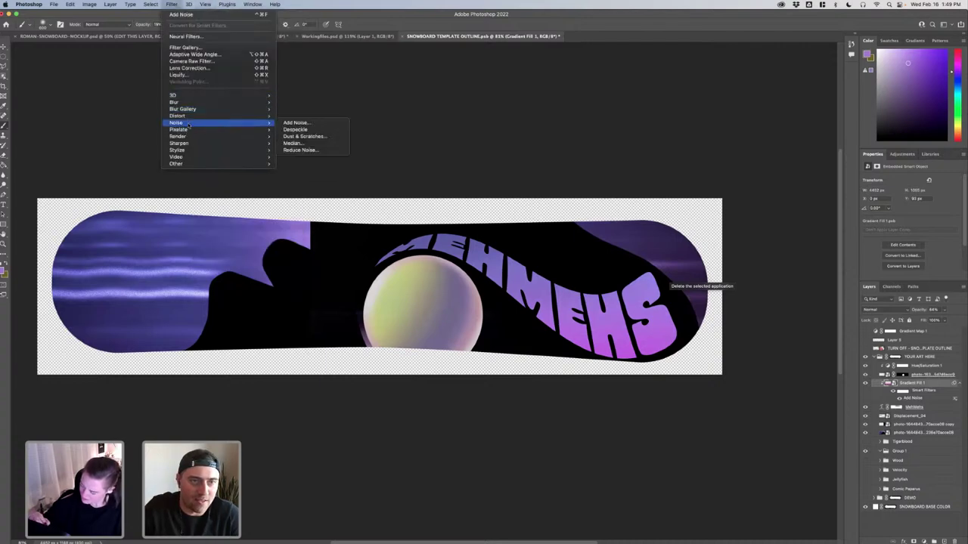
{"action": "left_click", "coordinate": [320, 123]}
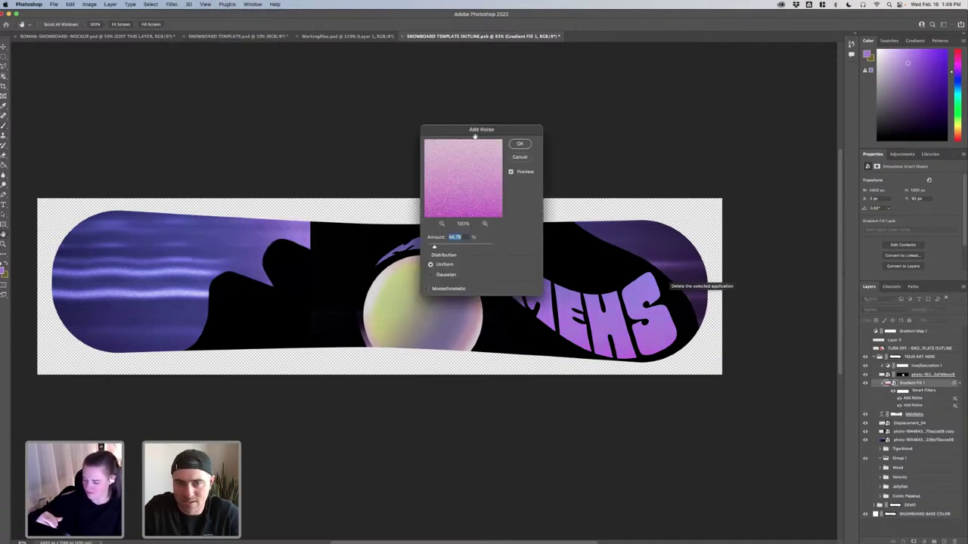
{"action": "left_click", "coordinate": [518, 157]}
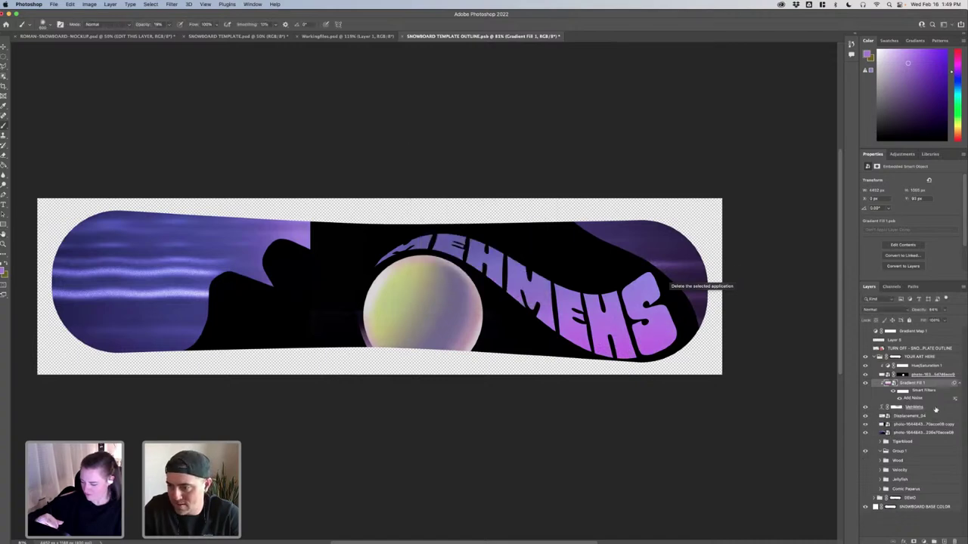
Apply the Add Noise filter with a low amount and Uniform distribution to the MehMehs layer mask, and save the artwork
{"action": "left_click", "coordinate": [936, 408]}
{"action": "left_click", "coordinate": [171, 5]}
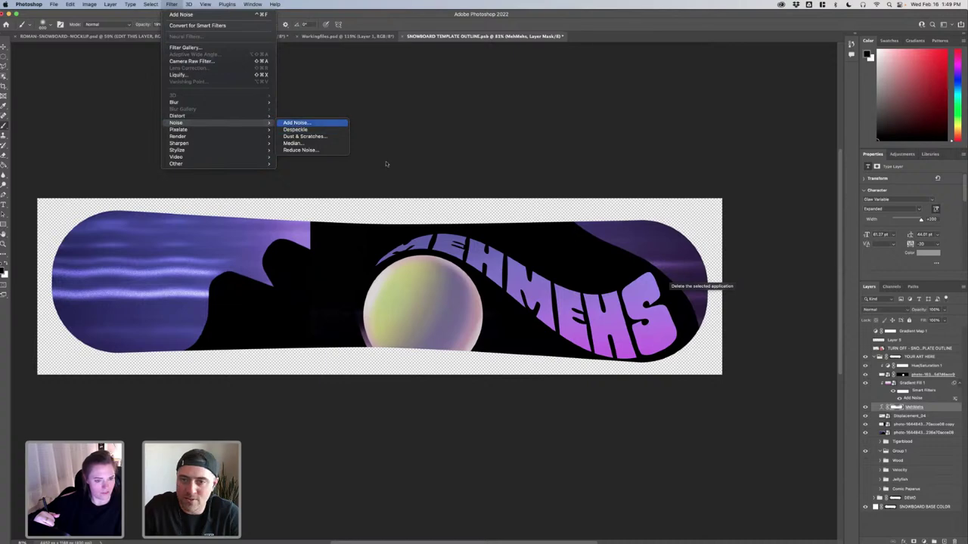
{"action": "left_click", "coordinate": [321, 123]}
{"action": "left_click_drag", "start_coordinate": [481, 129], "coordinate": [662, 127]}
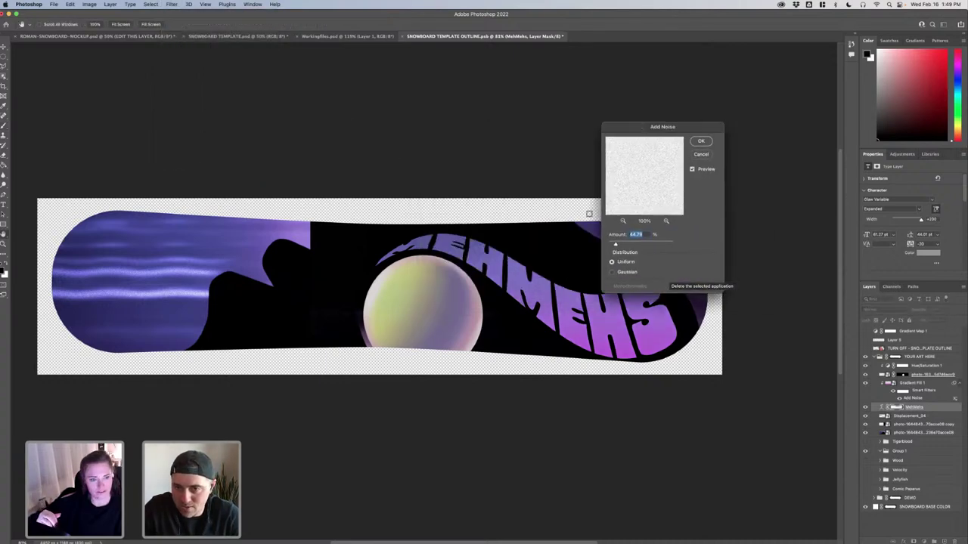
{"action": "left_click_drag", "start_coordinate": [615, 244], "coordinate": [607, 244]}
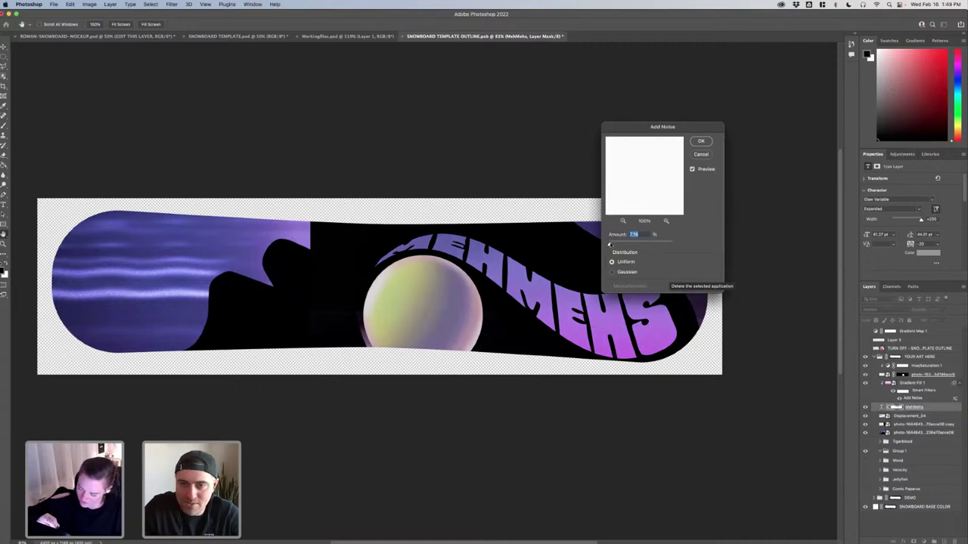
{"action": "left_click", "coordinate": [701, 141]}
{"action": "key", "text": "b"}
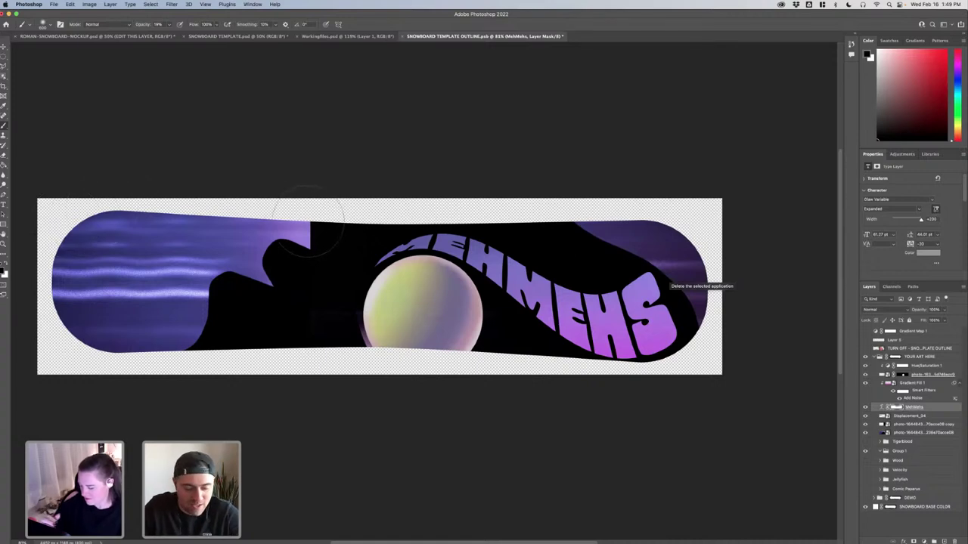
{"action": "key", "text": "super+s"}
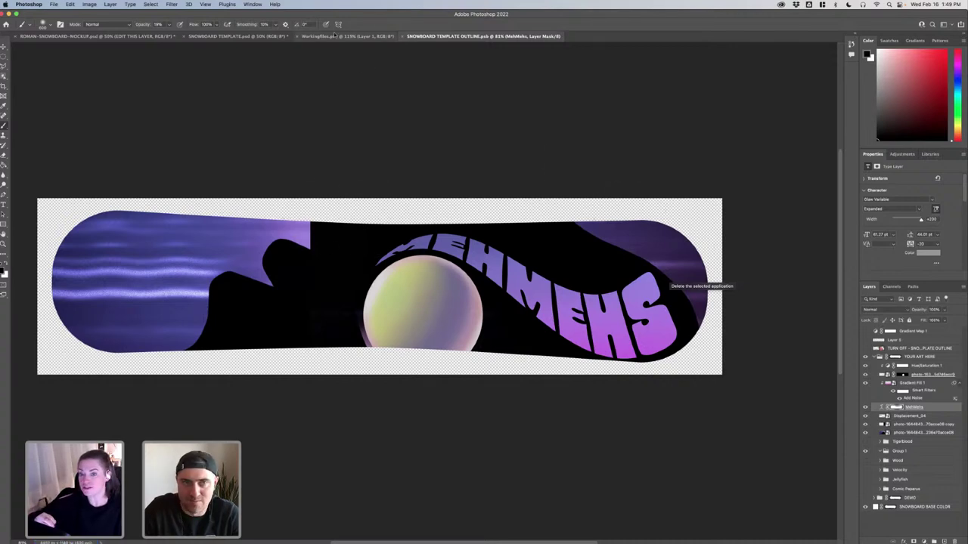
Review the design on the snowboards in ROMAN-SNOWBOARD-MOCKUP.psd and return to the SNOWBOARD TEMPLATE OUTLINE artwork
{"action": "left_click", "coordinate": [263, 38]}
{"action": "left_click", "coordinate": [134, 38]}
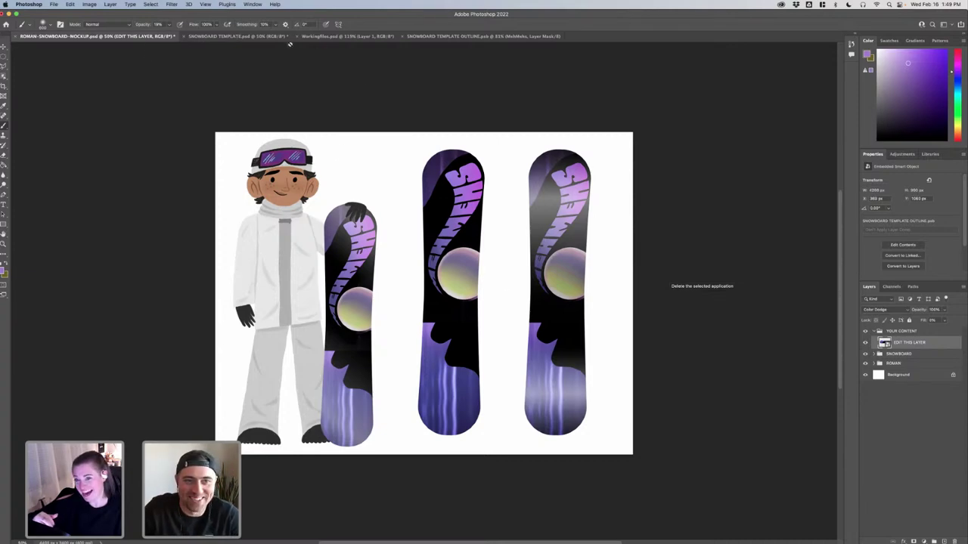
{"action": "left_click", "coordinate": [480, 38]}
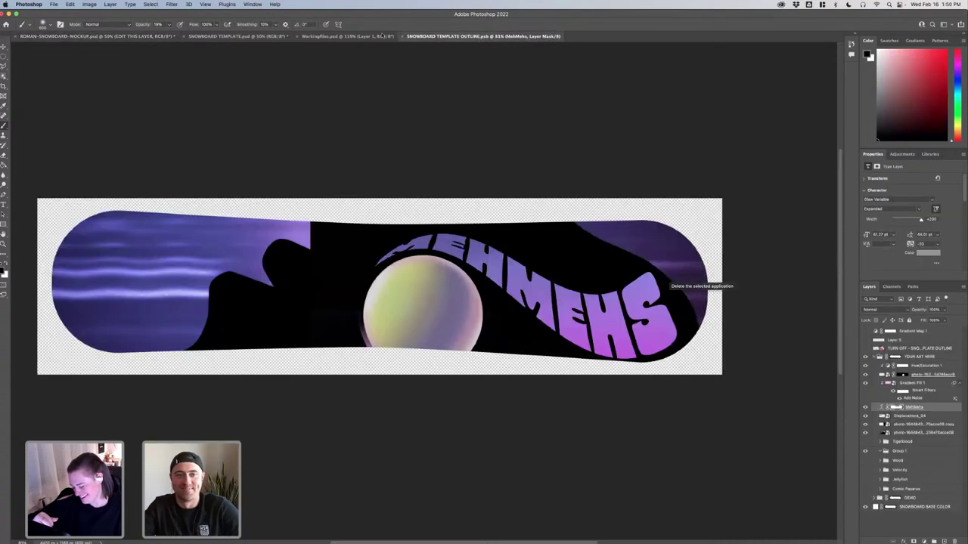
{"action": "left_click", "coordinate": [359, 38]}
{"action": "left_click", "coordinate": [136, 36]}
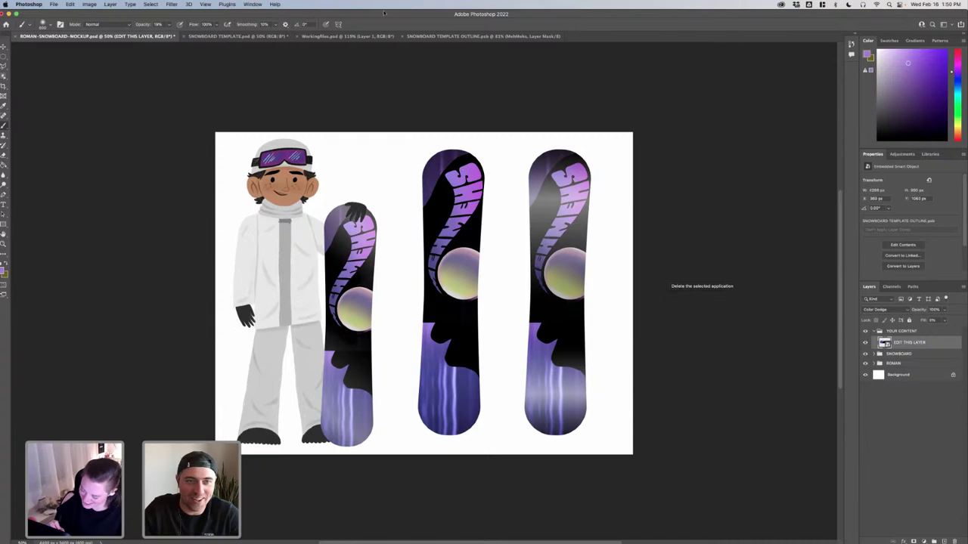
{"action": "left_click", "coordinate": [442, 36]}
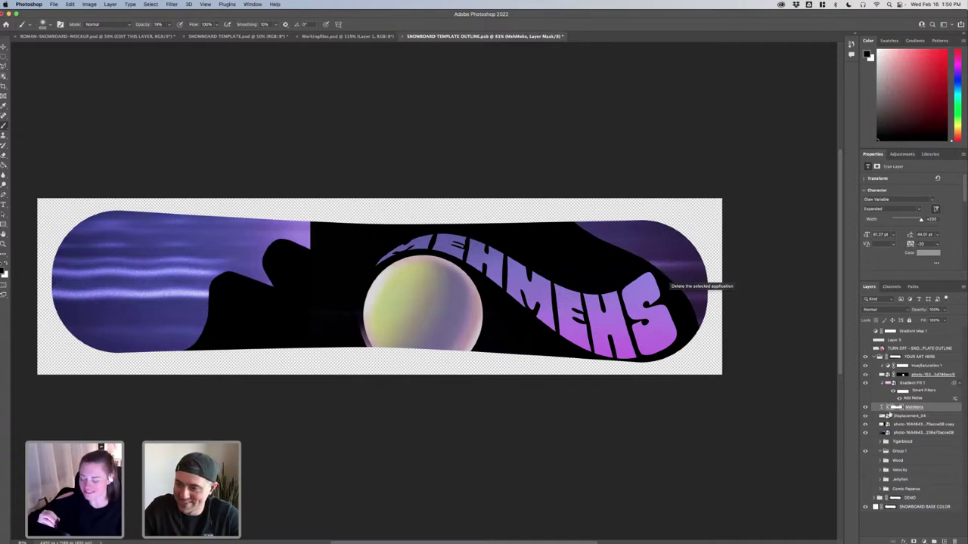
Compare the artwork with and without the Displacement_04 and Gradient Fill 1 layers
{"action": "left_click", "coordinate": [865, 416]}
{"action": "left_click", "coordinate": [865, 416]}
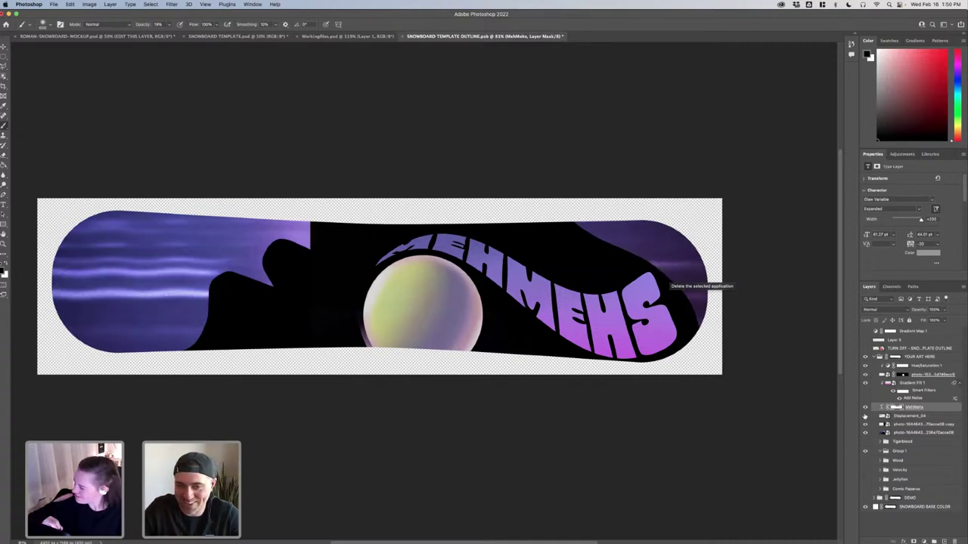
{"action": "left_click", "coordinate": [917, 416]}
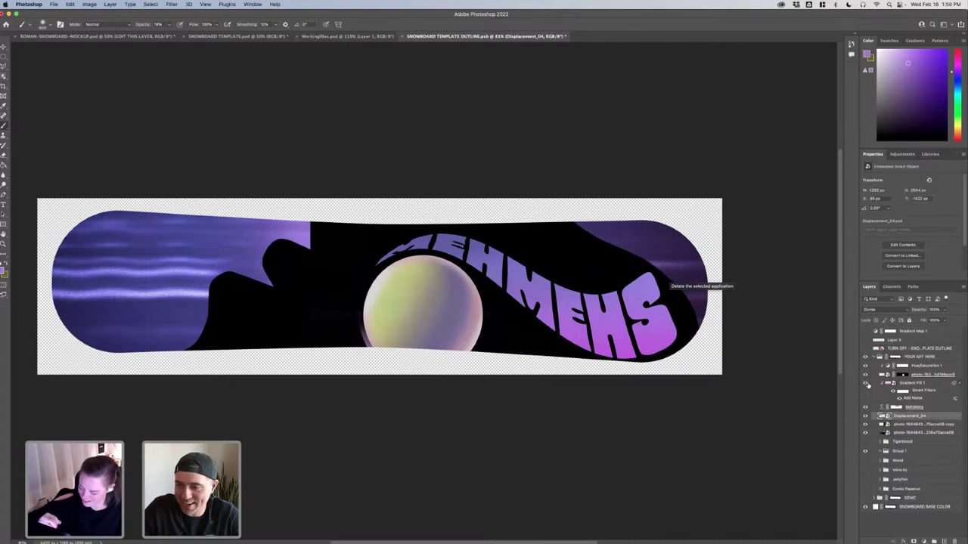
{"action": "left_click", "coordinate": [867, 384]}
{"action": "left_click", "coordinate": [866, 384]}
{"action": "left_click", "coordinate": [887, 383]}
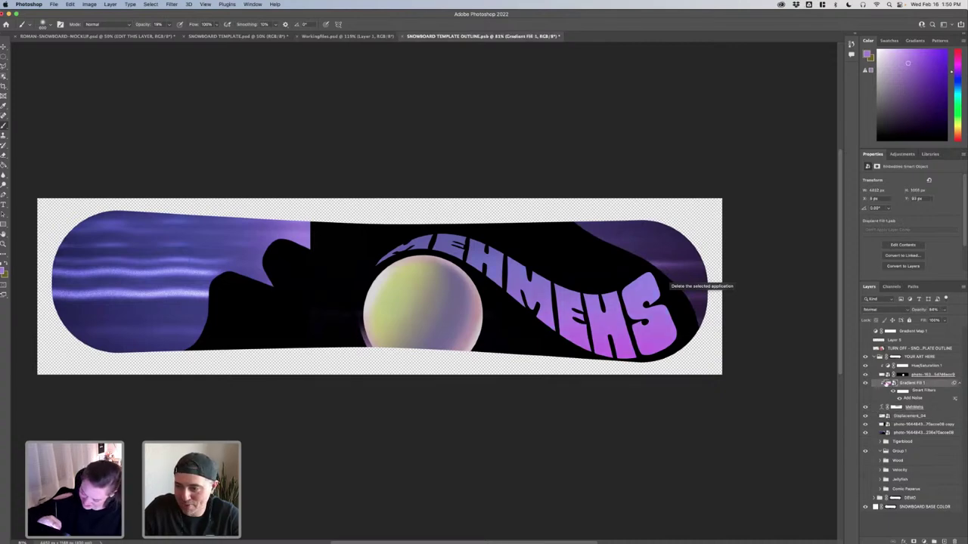
{"action": "left_click", "coordinate": [865, 383]}
{"action": "left_click", "coordinate": [865, 383]}
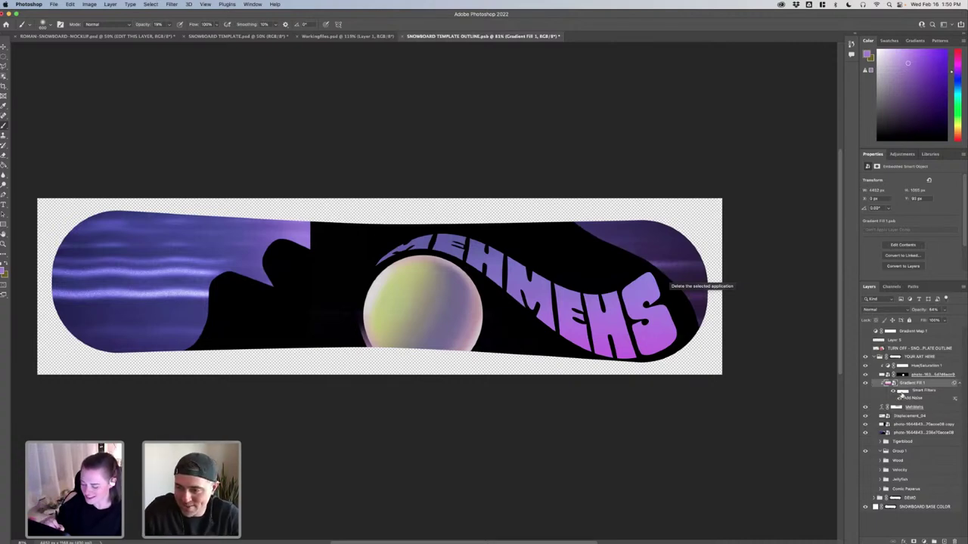
{"action": "left_click", "coordinate": [866, 383]}
{"action": "left_click", "coordinate": [866, 383]}
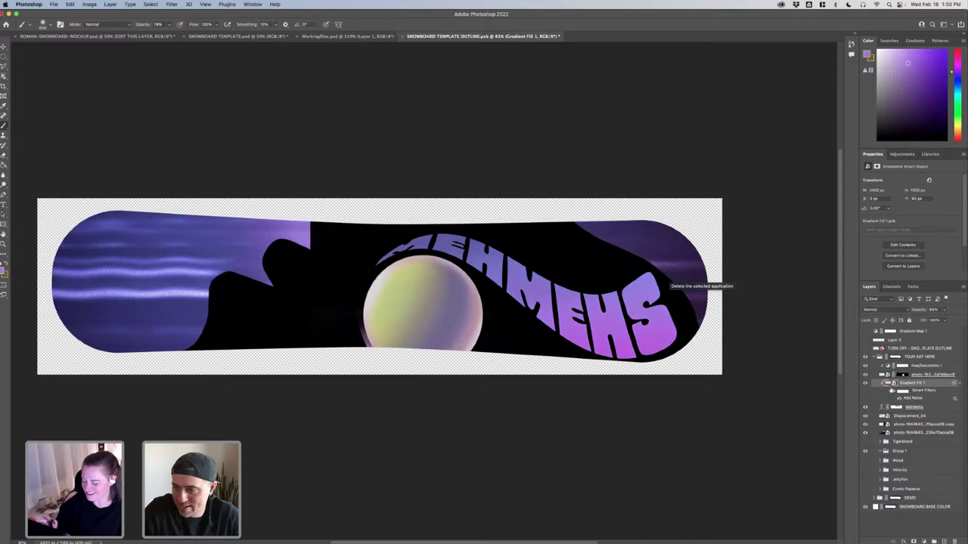
Compare the artwork with and without the two background photo layers, and toggle the visibility of the upper layers
{"action": "left_click", "coordinate": [865, 424]}
{"action": "left_click", "coordinate": [865, 424]}
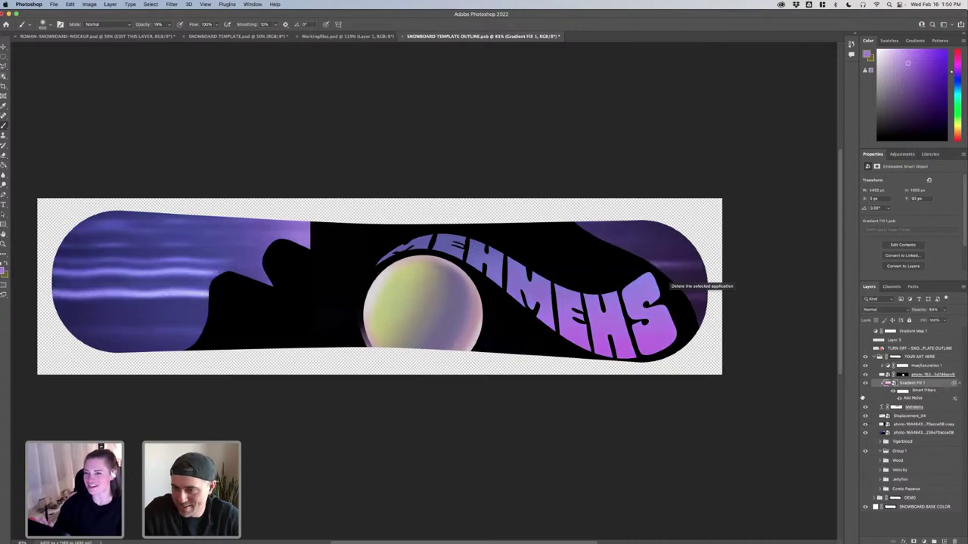
{"action": "left_click", "coordinate": [866, 425]}
{"action": "left_click", "coordinate": [865, 425]}
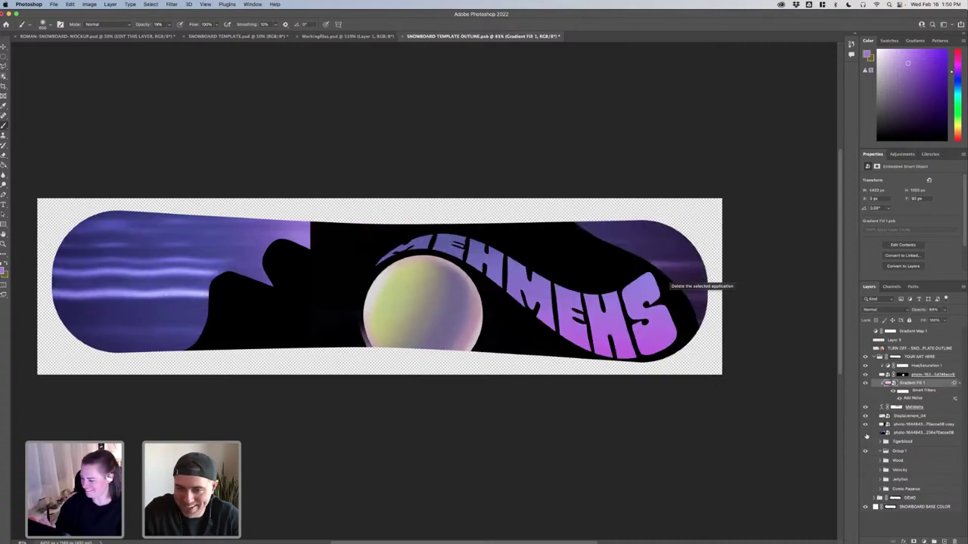
{"action": "left_click", "coordinate": [866, 434]}
{"action": "left_click", "coordinate": [866, 432]}
{"action": "left_click", "coordinate": [866, 370]}
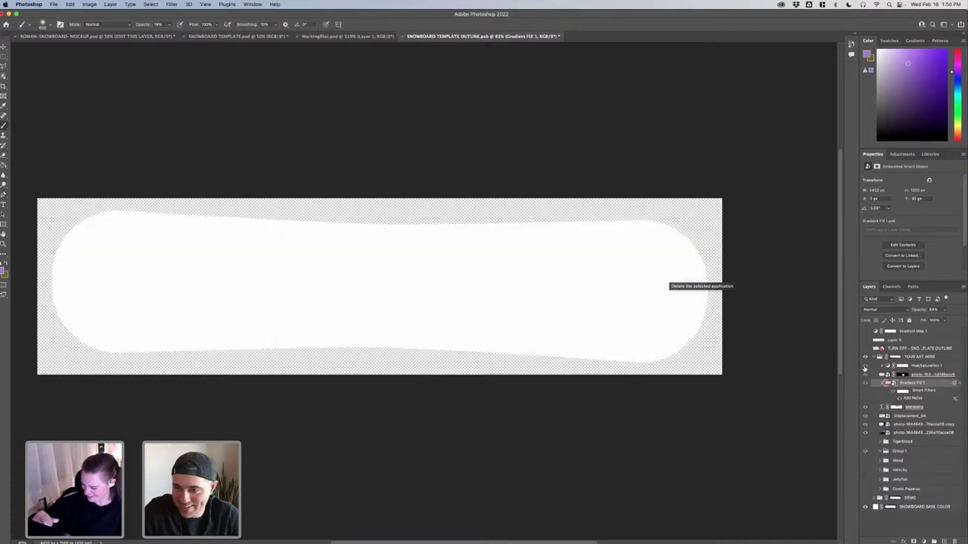
{"action": "left_click", "coordinate": [866, 369]}
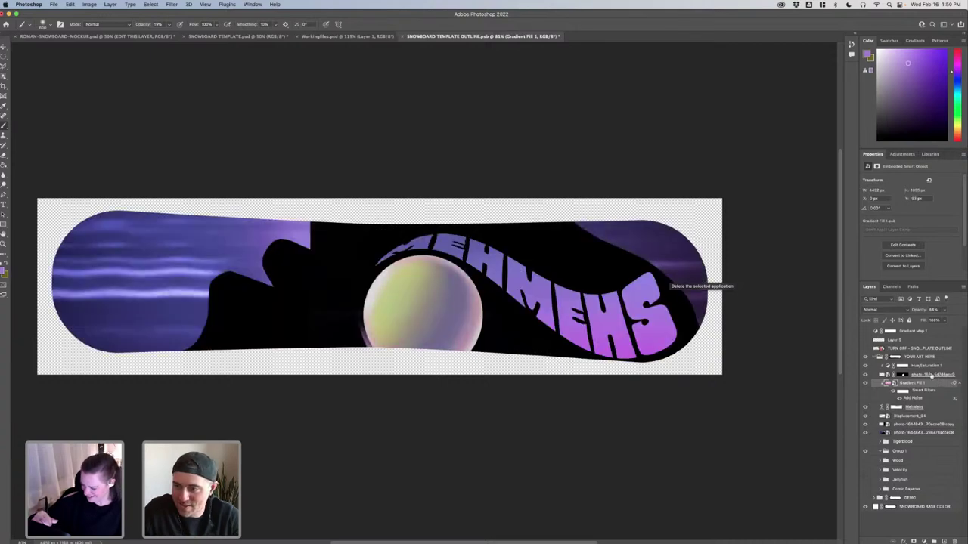
Check the artwork with and without the sphere photo, then save the document
{"action": "left_click", "coordinate": [925, 369]}
{"action": "left_click", "coordinate": [958, 375]}
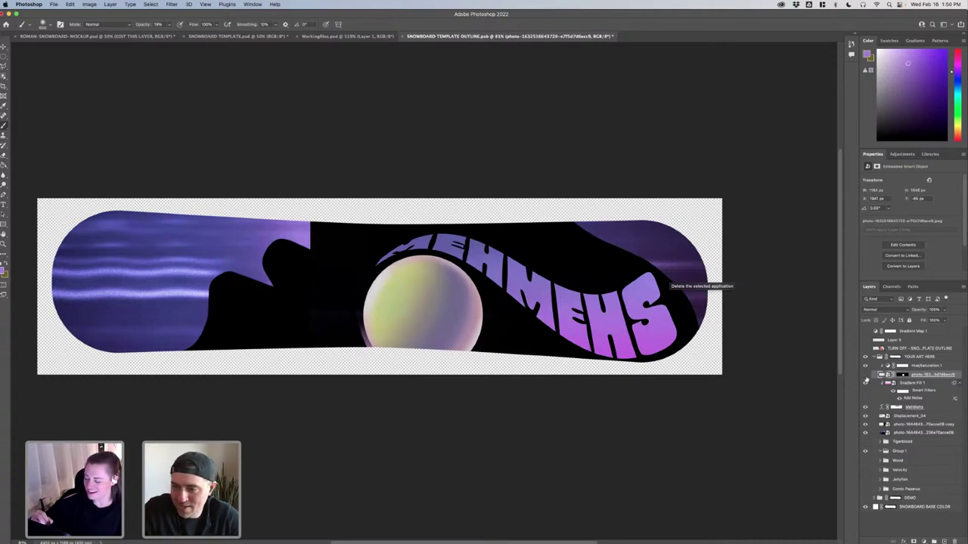
{"action": "left_click", "coordinate": [866, 375]}
{"action": "left_click", "coordinate": [866, 375]}
{"action": "key", "text": "super+s"}
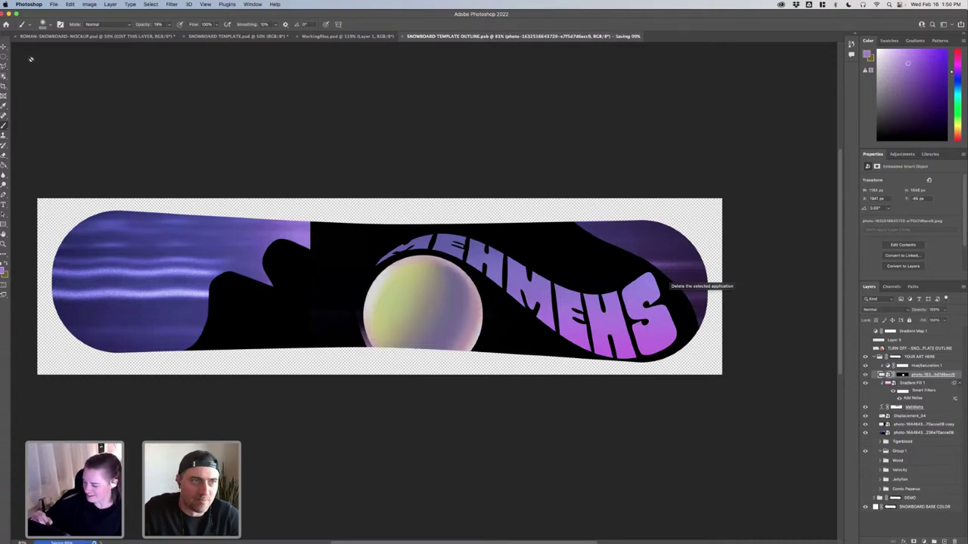
Group the layers from Hue/Saturation 1 down to the lowest background photo and name the group Least fave
{"action": "left_click", "coordinate": [4, 46]}
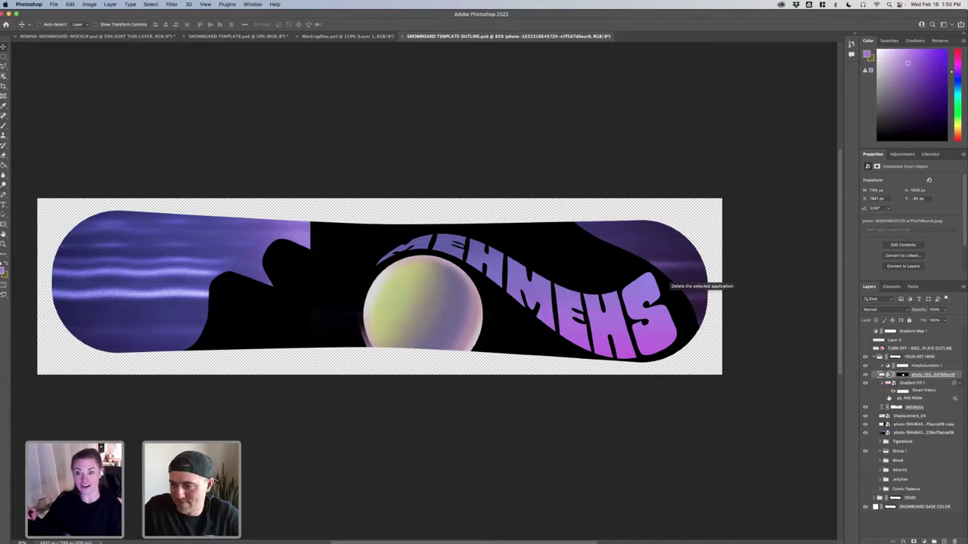
{"action": "left_click", "coordinate": [877, 357]}
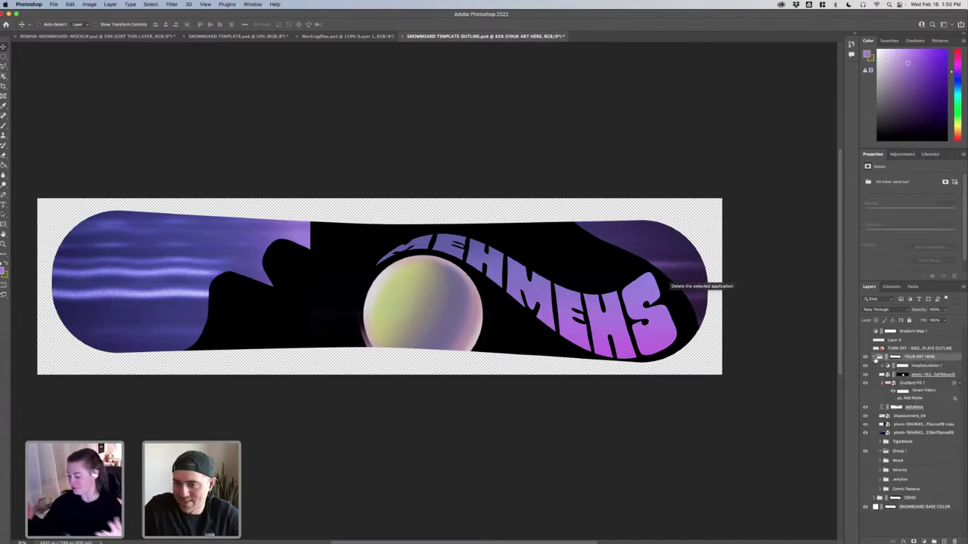
{"action": "left_click", "coordinate": [866, 367]}
{"action": "left_click", "coordinate": [866, 366]}
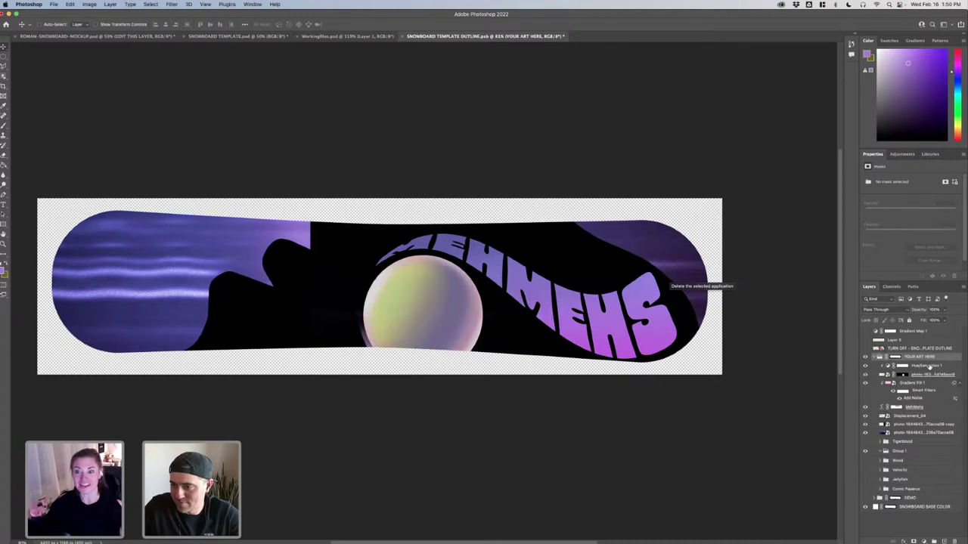
{"action": "left_click", "coordinate": [931, 367]}
{"action": "left_click", "coordinate": [916, 433], "text": "shift"}
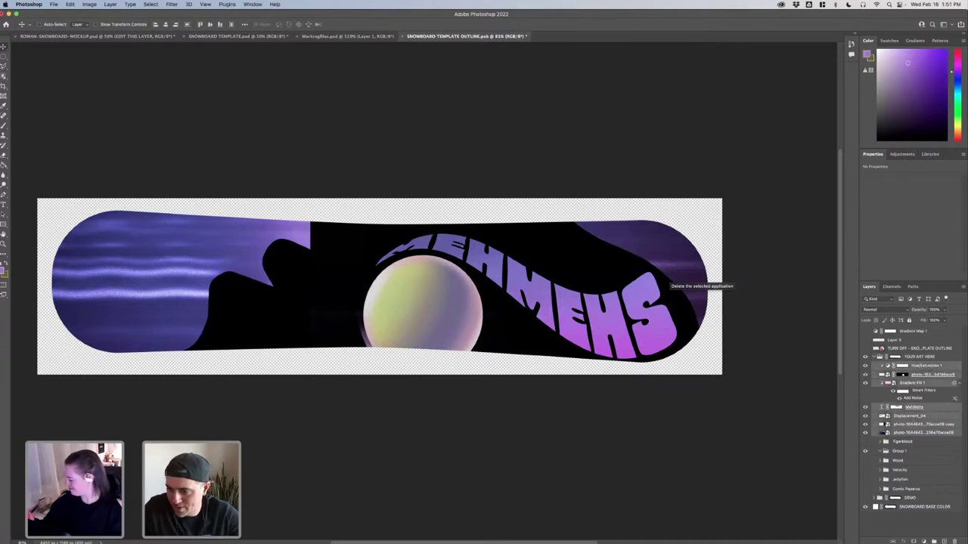
{"action": "key", "text": "super+g"}
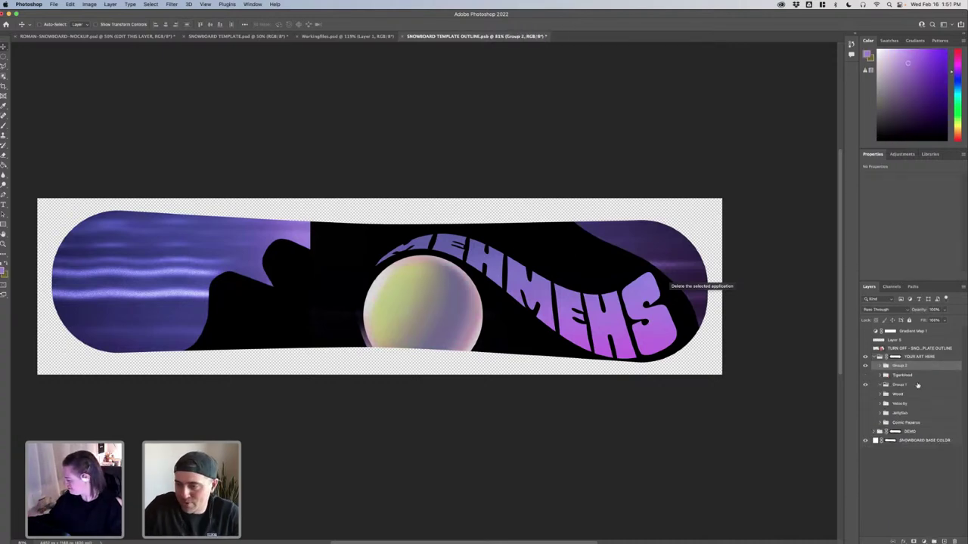
{"action": "type", "text": "Lava"}
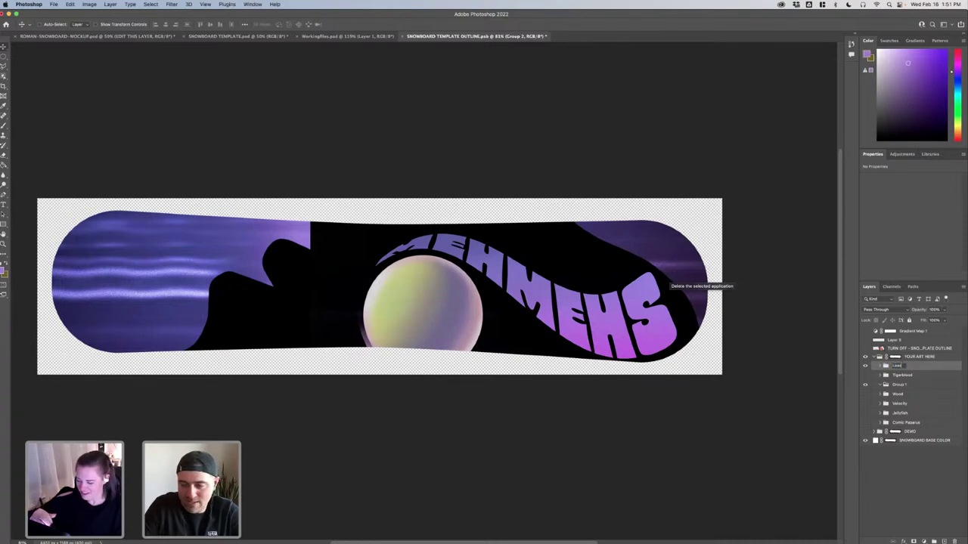
{"action": "type", "text": " fave"}
{"action": "key", "text": "Return"}
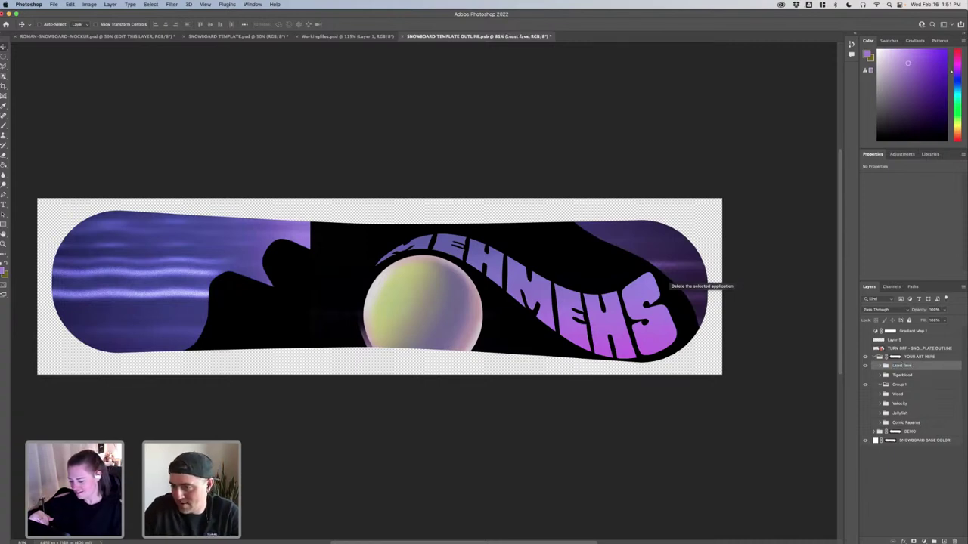
Hide the Least fave design, show the Comic Papyrus group on the board, and save the artwork
{"action": "left_click", "coordinate": [866, 366]}
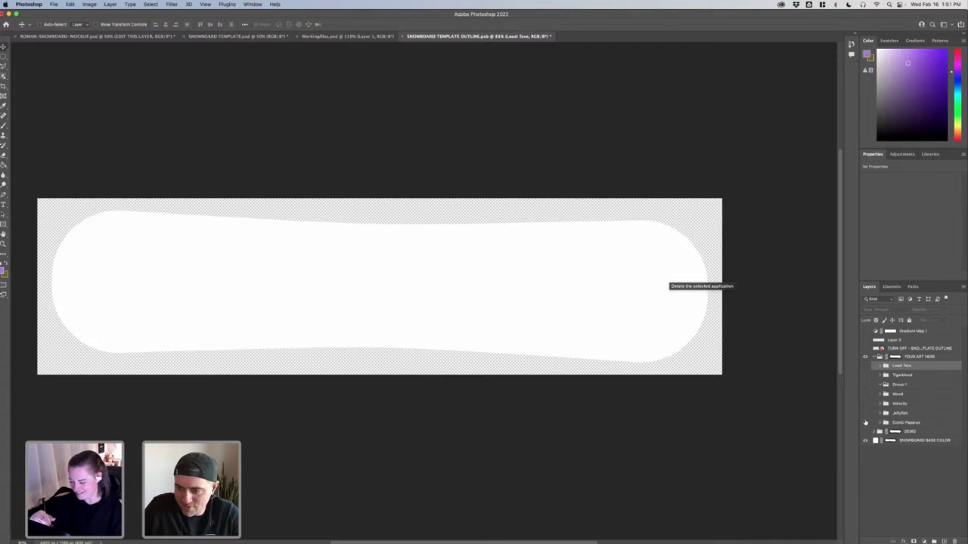
{"action": "left_click", "coordinate": [865, 423]}
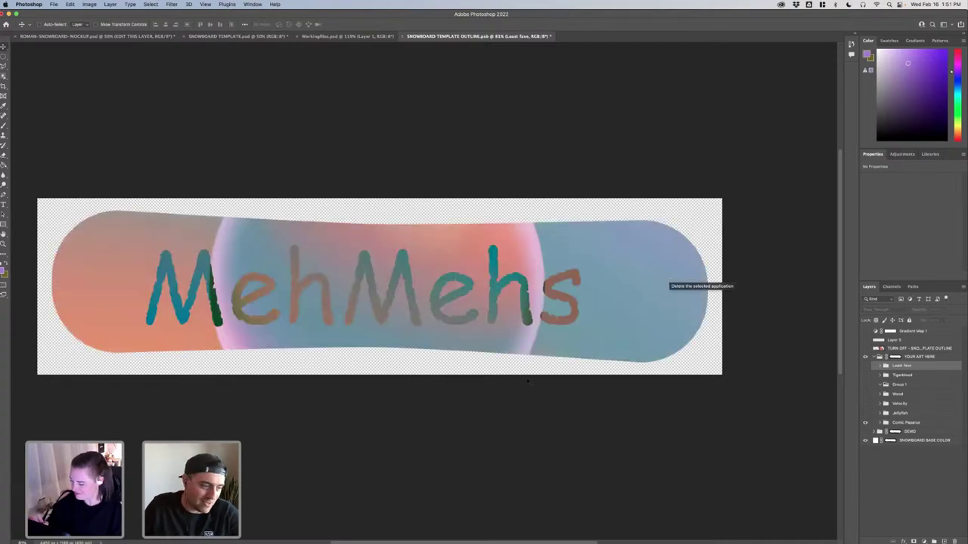
{"action": "key", "text": "super+s"}
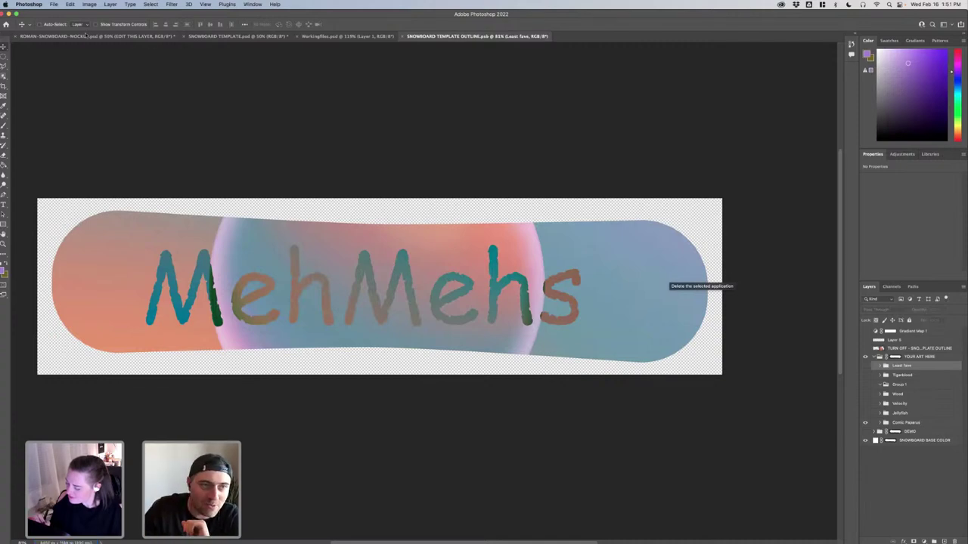
Hide the Comic Papyrus group, show the Jellyfish design, save the artwork, and view it on the snowboard mockup
{"action": "left_click", "coordinate": [91, 36]}
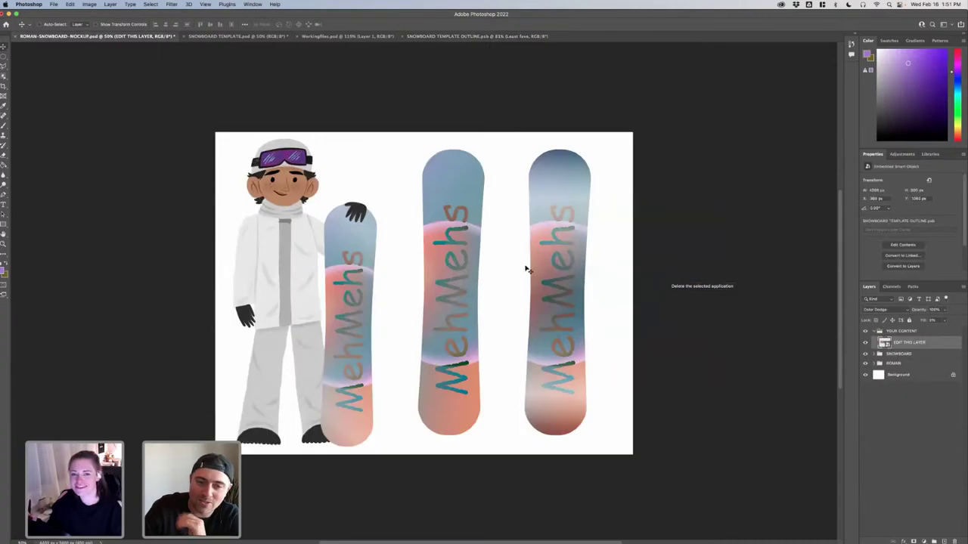
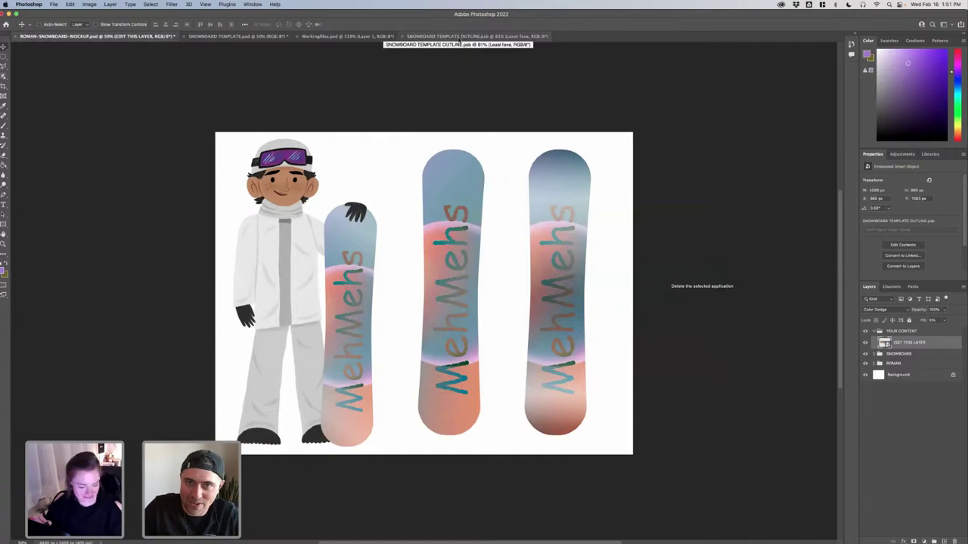
{"action": "left_click", "coordinate": [458, 37]}
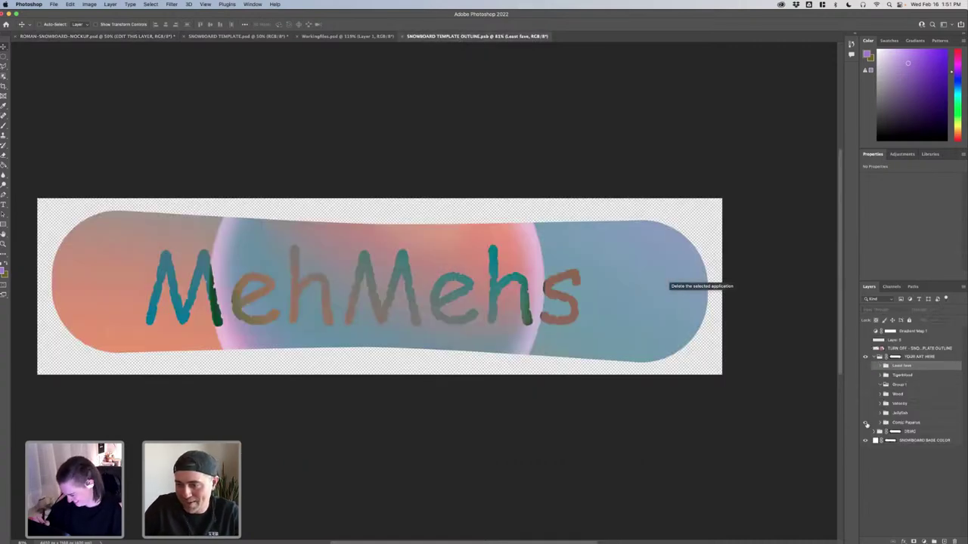
{"action": "left_click", "coordinate": [866, 423]}
{"action": "left_click", "coordinate": [866, 414]}
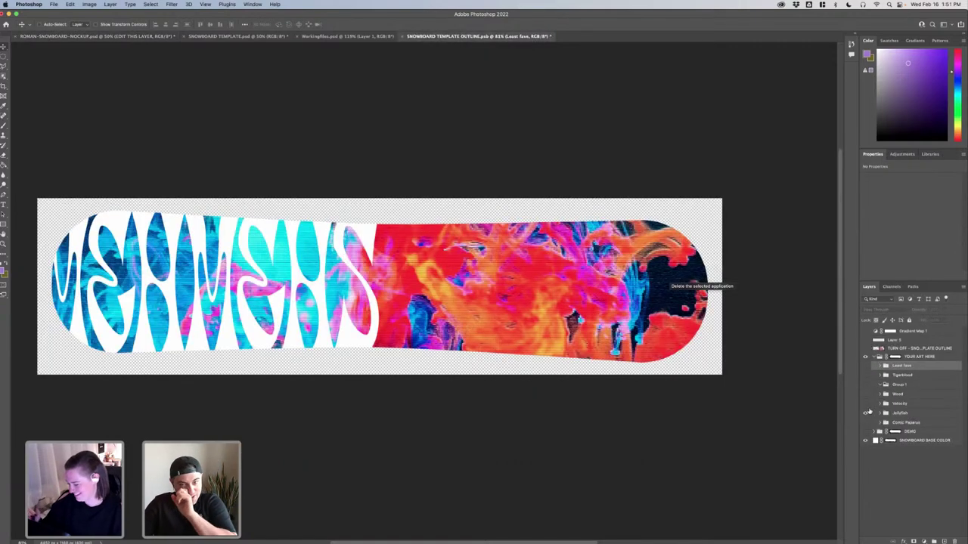
{"action": "key", "text": "super+s"}
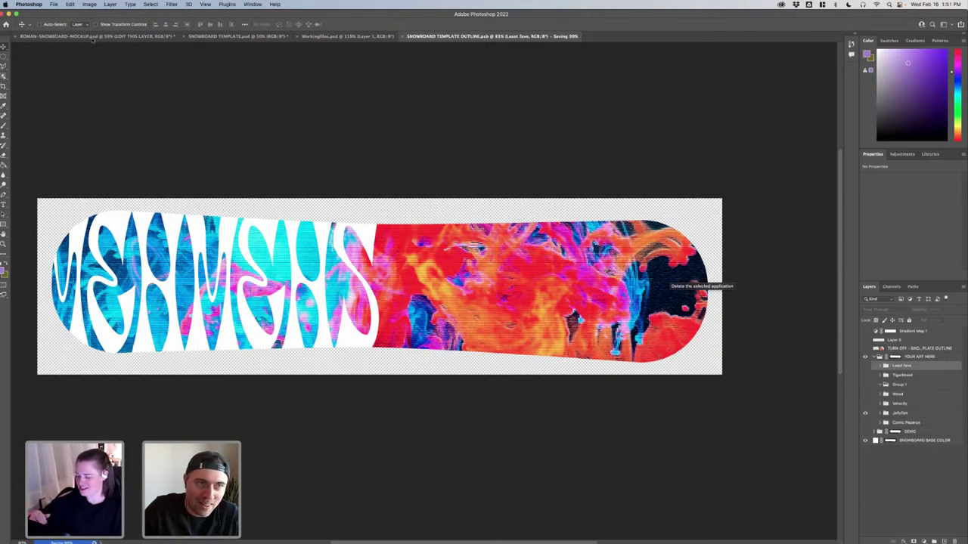
{"action": "left_click", "coordinate": [92, 37]}
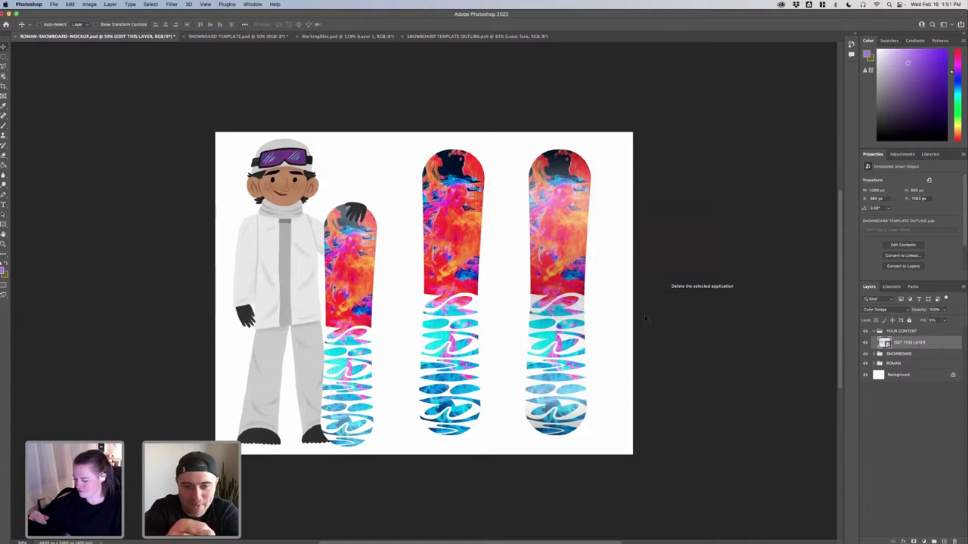
Compare the Jellyfish and Velocity designs on the snowboard template, finishing with only Velocity shown
{"action": "left_click", "coordinate": [435, 36]}
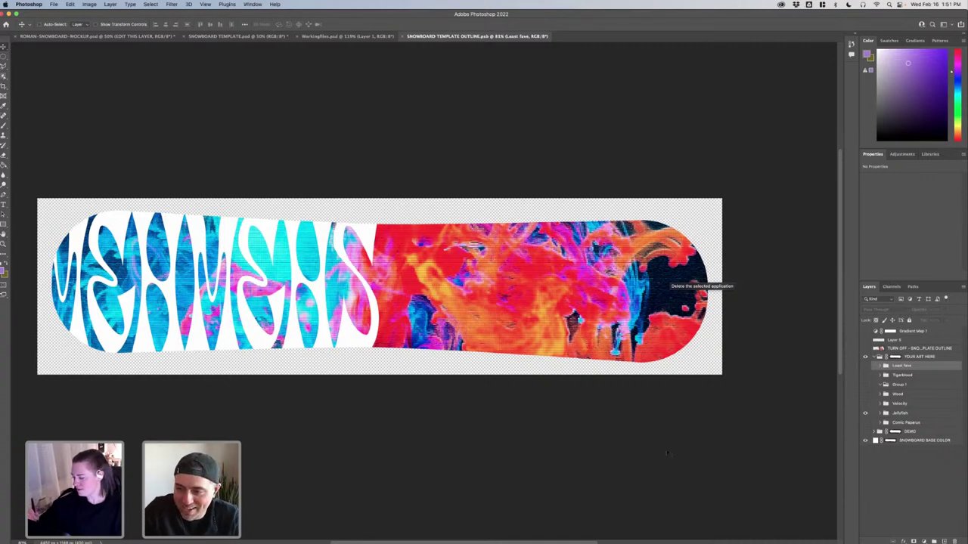
{"action": "left_click", "coordinate": [865, 413]}
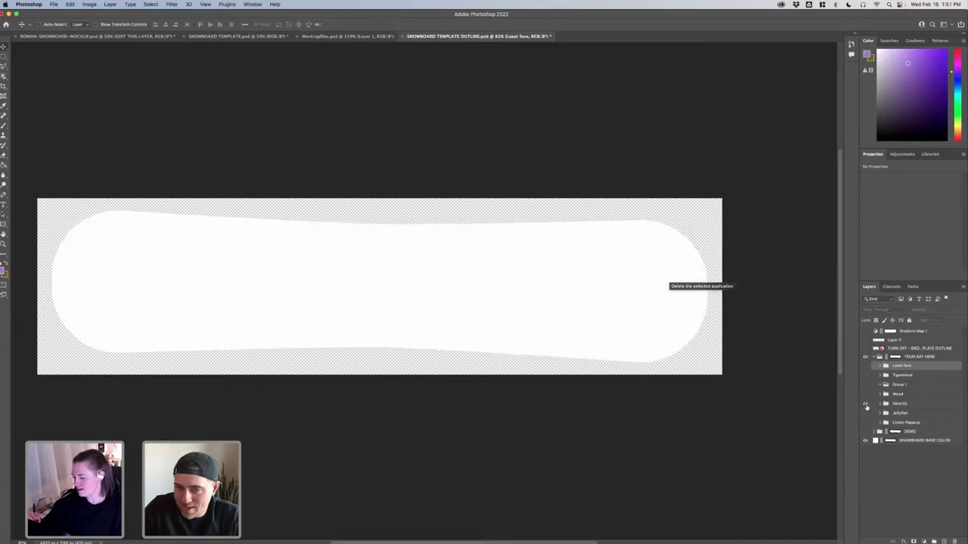
{"action": "left_click", "coordinate": [865, 403]}
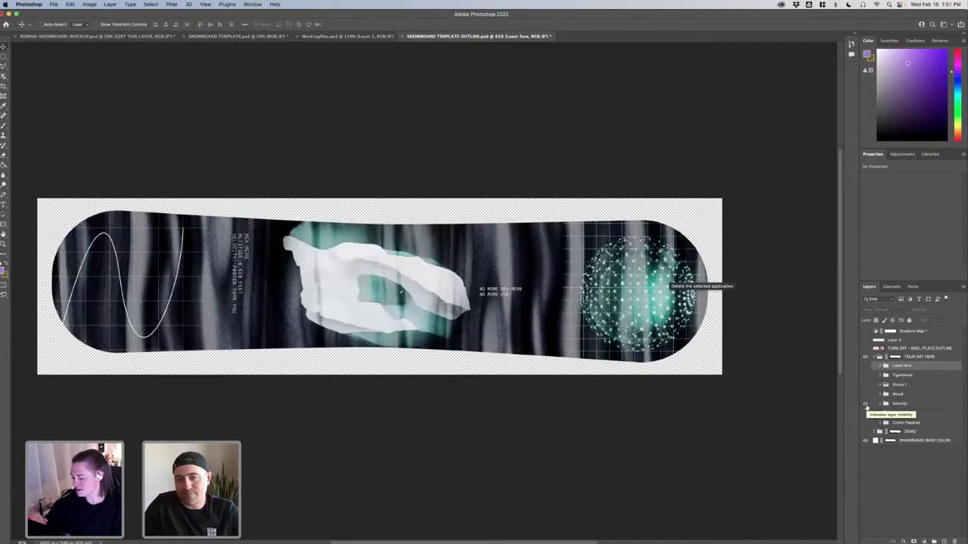
{"action": "left_click", "coordinate": [864, 404]}
{"action": "left_click", "coordinate": [865, 414]}
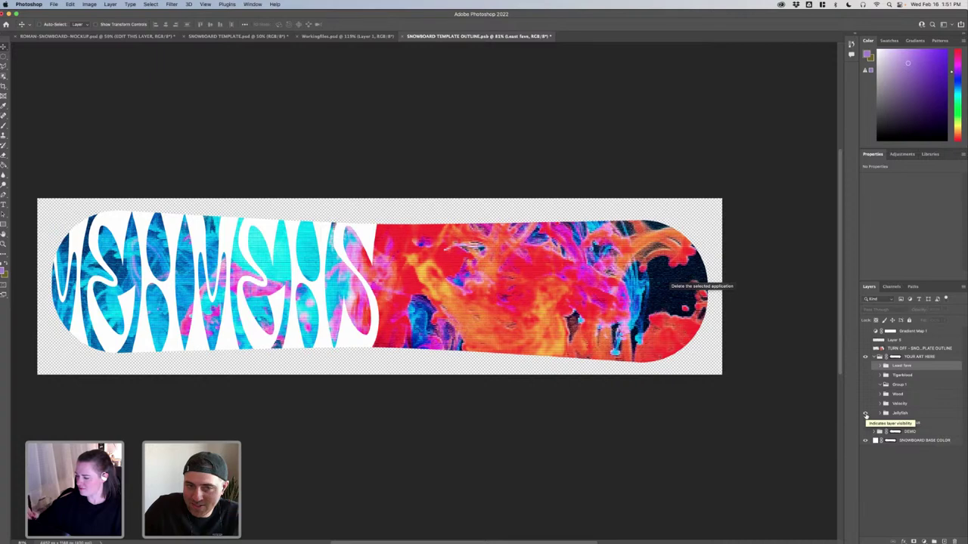
{"action": "left_click", "coordinate": [866, 414]}
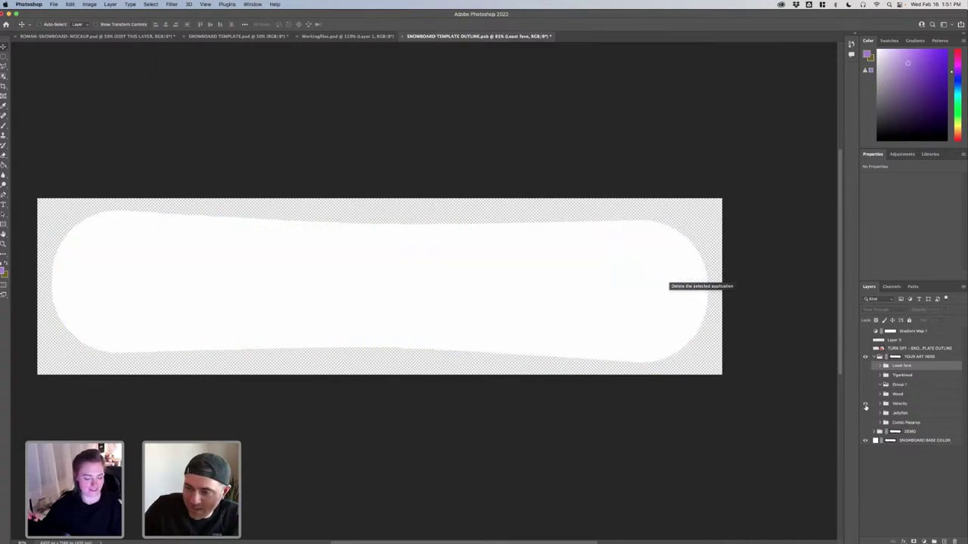
{"action": "left_click", "coordinate": [865, 404]}
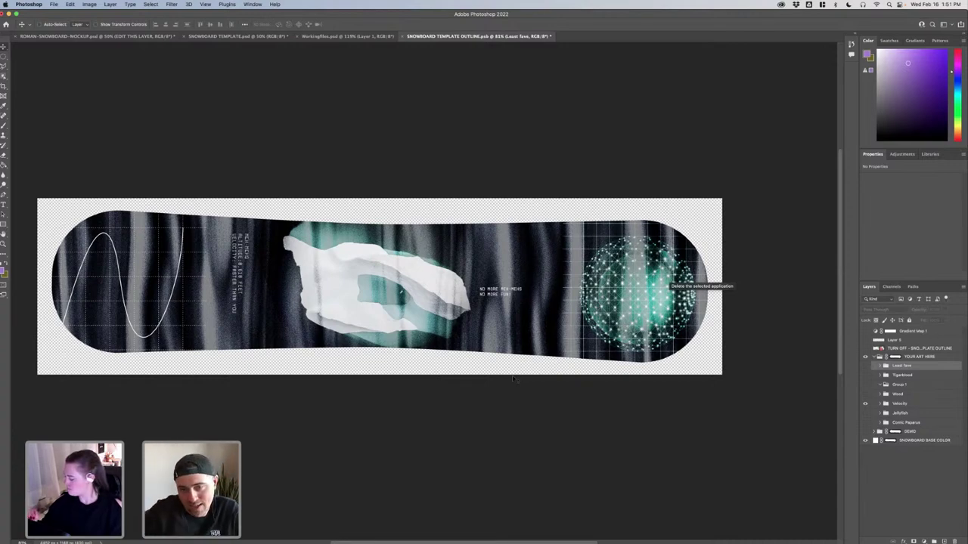
Replace the Velocity design with Wood, save the artwork, and review it on the mockup and against the character sheet
{"action": "left_click", "coordinate": [865, 403]}
{"action": "left_click", "coordinate": [866, 394]}
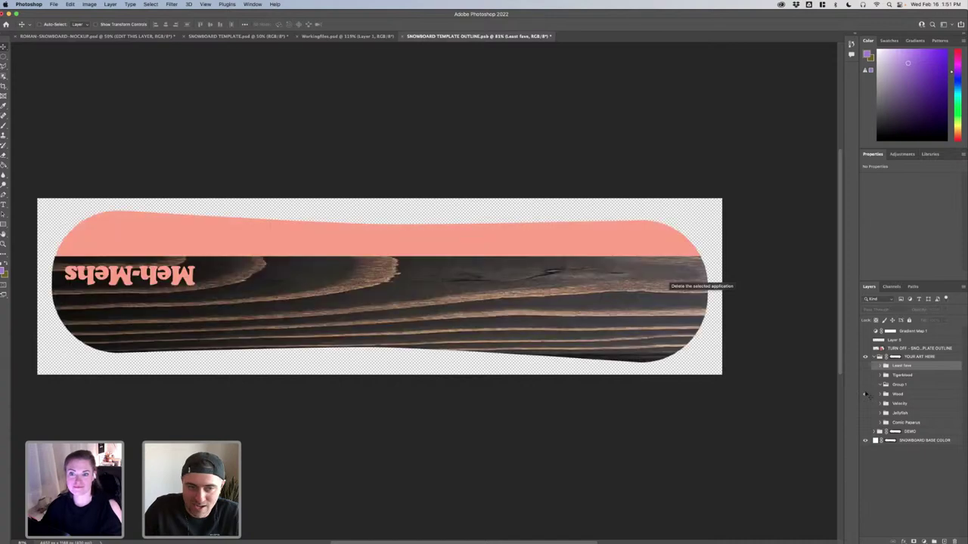
{"action": "key", "text": "super+s"}
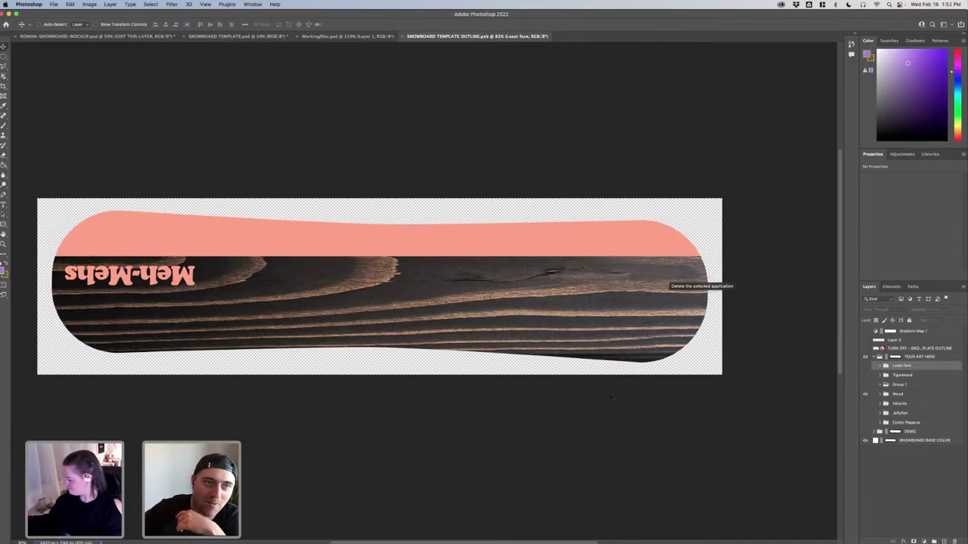
{"action": "left_click", "coordinate": [159, 36]}
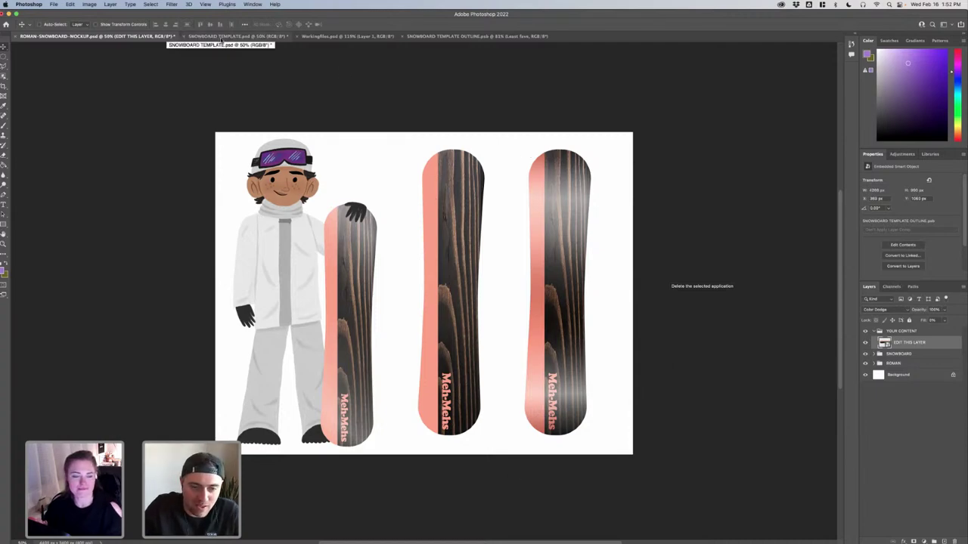
{"action": "left_click", "coordinate": [350, 36]}
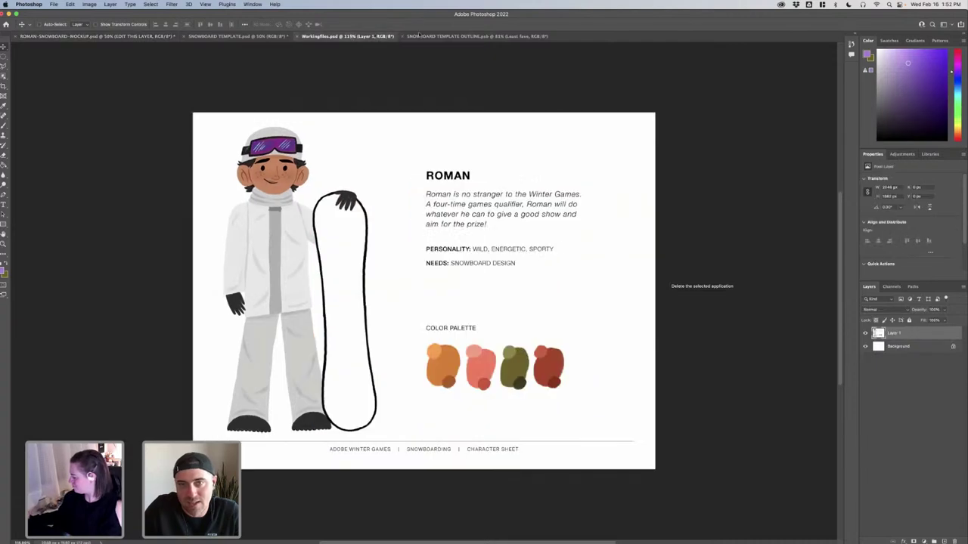
Preview the Tigerblood design in the snowboard template, hide it, and show the Least fave and Group 1 groups
{"action": "left_click", "coordinate": [476, 35]}
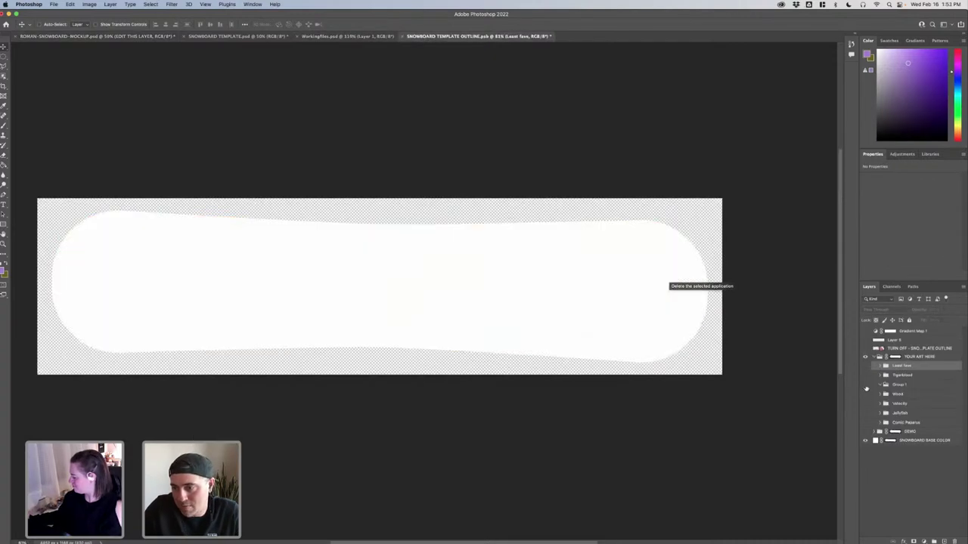
{"action": "left_click", "coordinate": [867, 388]}
{"action": "left_click", "coordinate": [866, 376]}
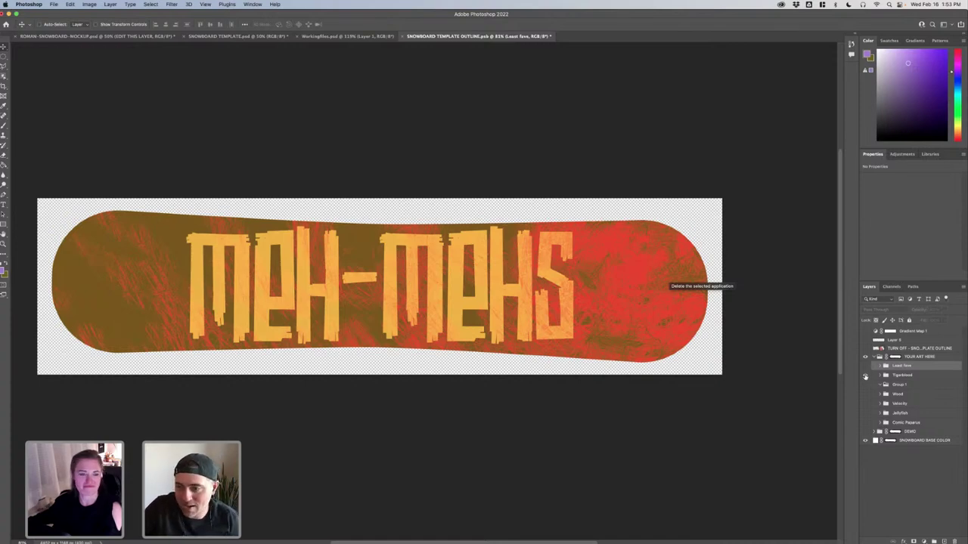
{"action": "left_click", "coordinate": [866, 376]}
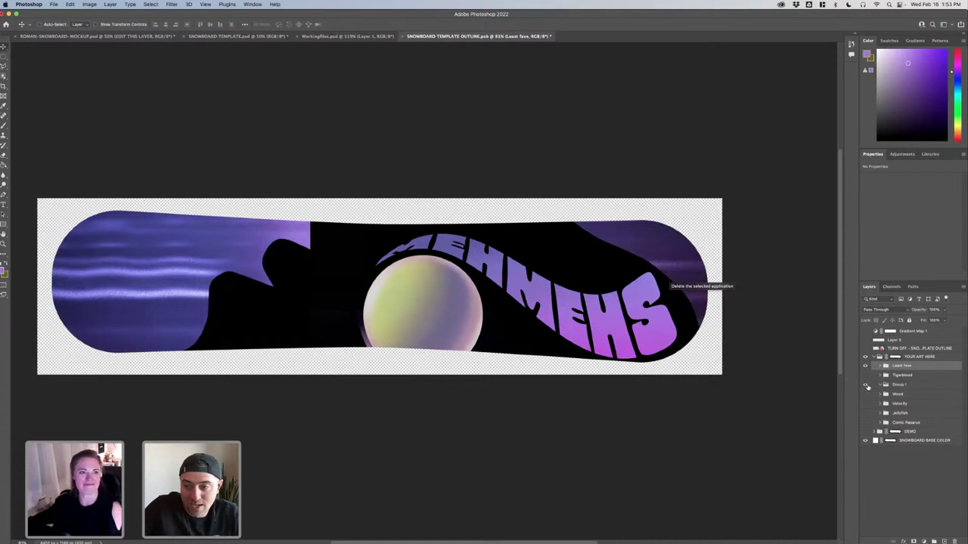
{"action": "left_click", "coordinate": [113, 35]}
{"action": "left_click", "coordinate": [427, 36]}
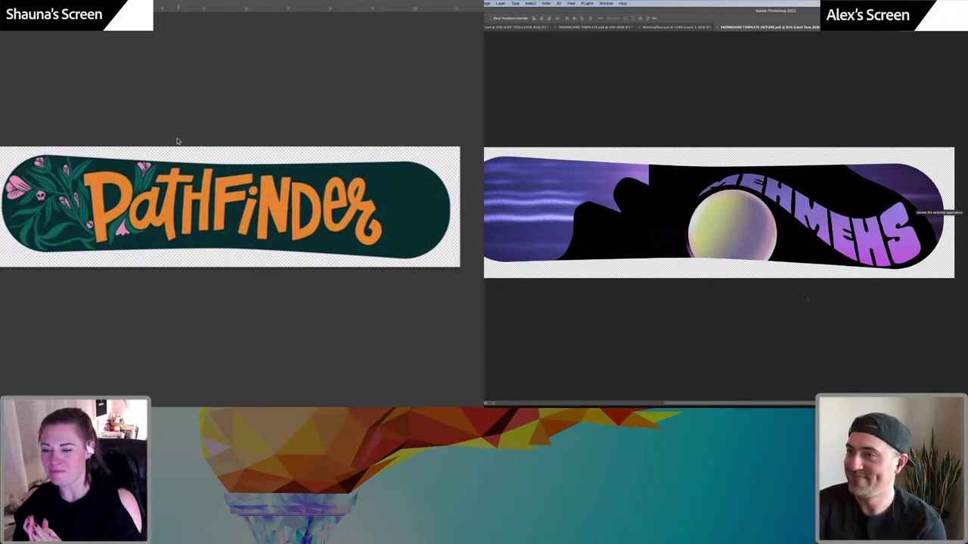
Present the Pathfinder design on its snowboard mockup and compare it with the Sage-Snowboarding character sheet, leaving that sheet hidden
{"action": "left_click", "coordinate": [253, 1]}
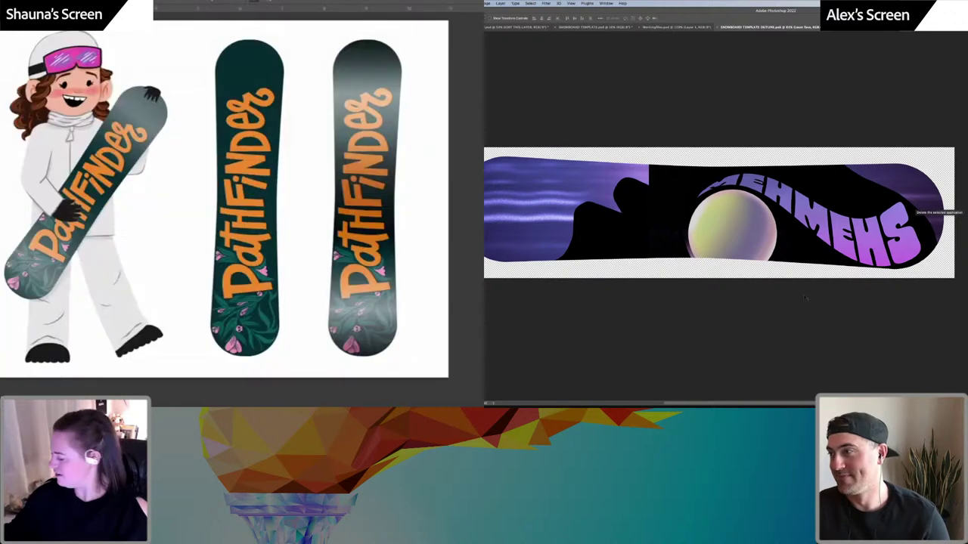
{"action": "left_click", "coordinate": [212, 2]}
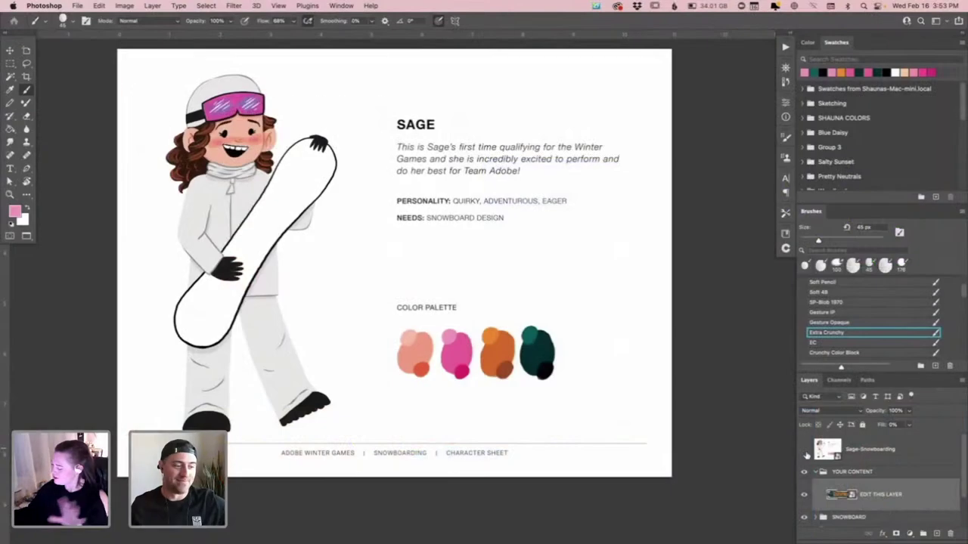
{"action": "left_click", "coordinate": [804, 450]}
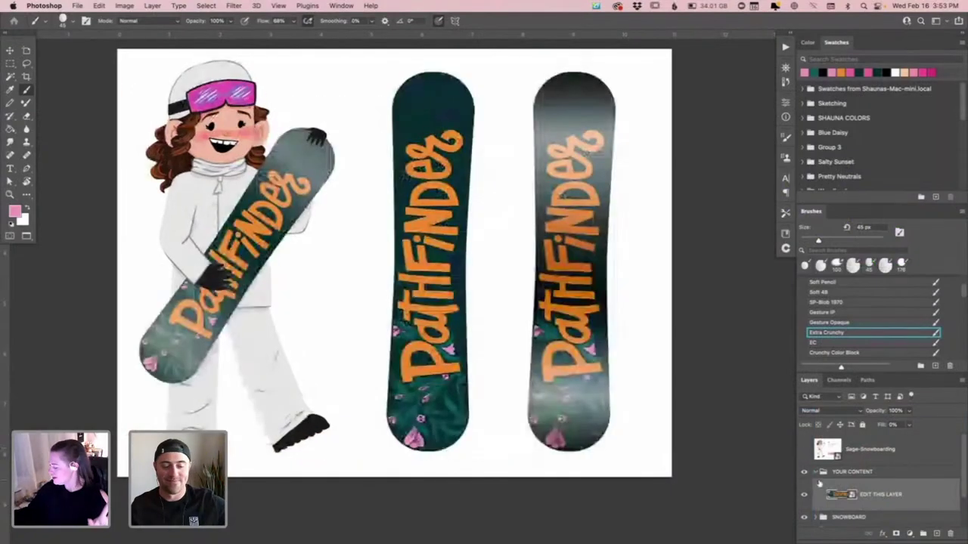